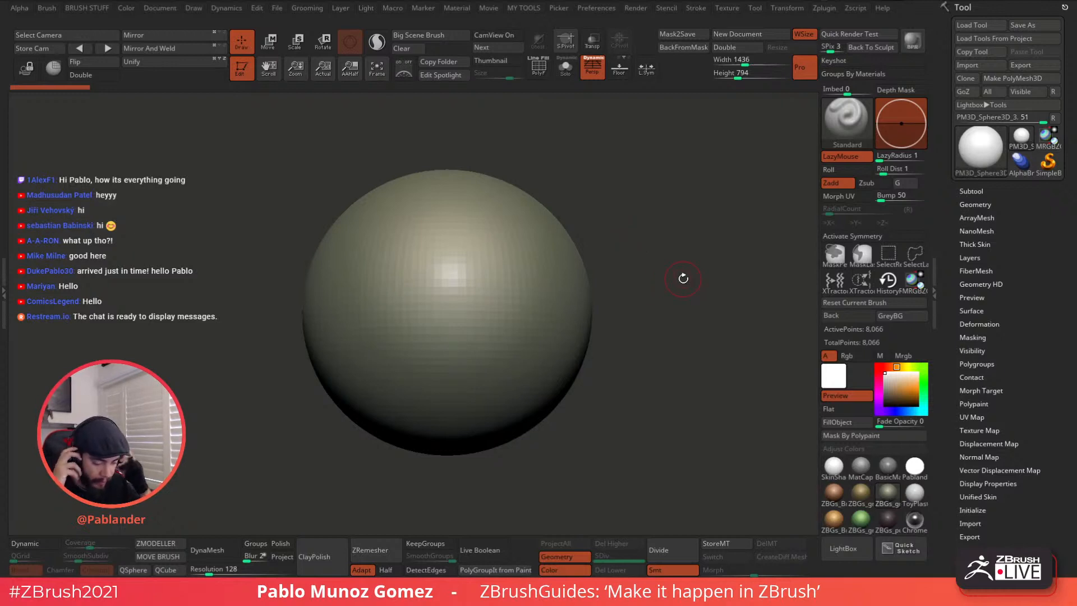
Step: Convert the sphere to a DynaMesh at resolution 96
left_click_drag(659, 255, 632, 240, "alt")
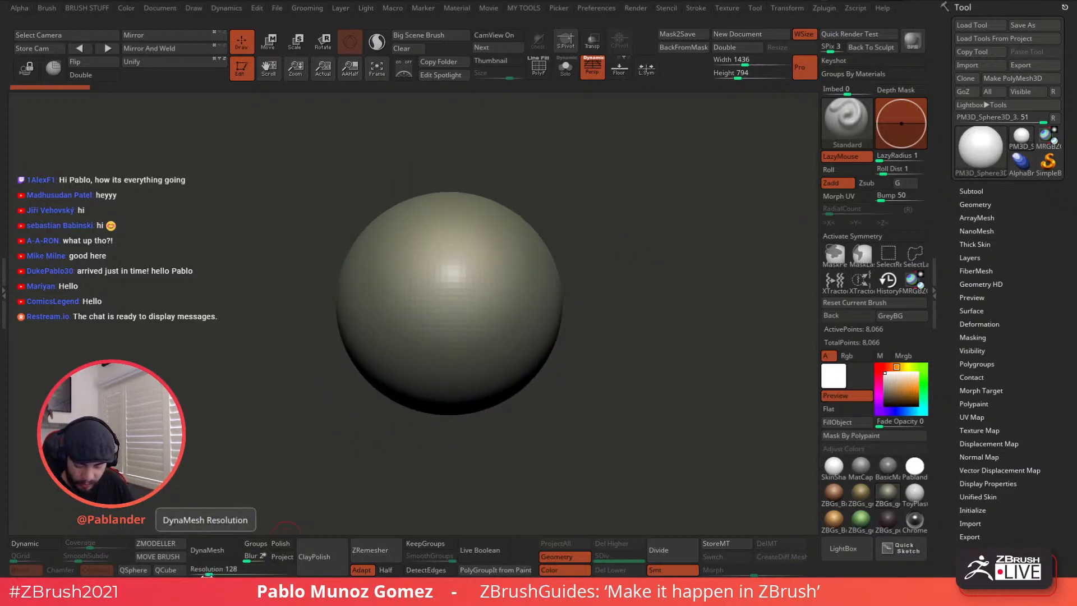
left_click_drag(210, 575, 207, 575)
left_click(207, 550)
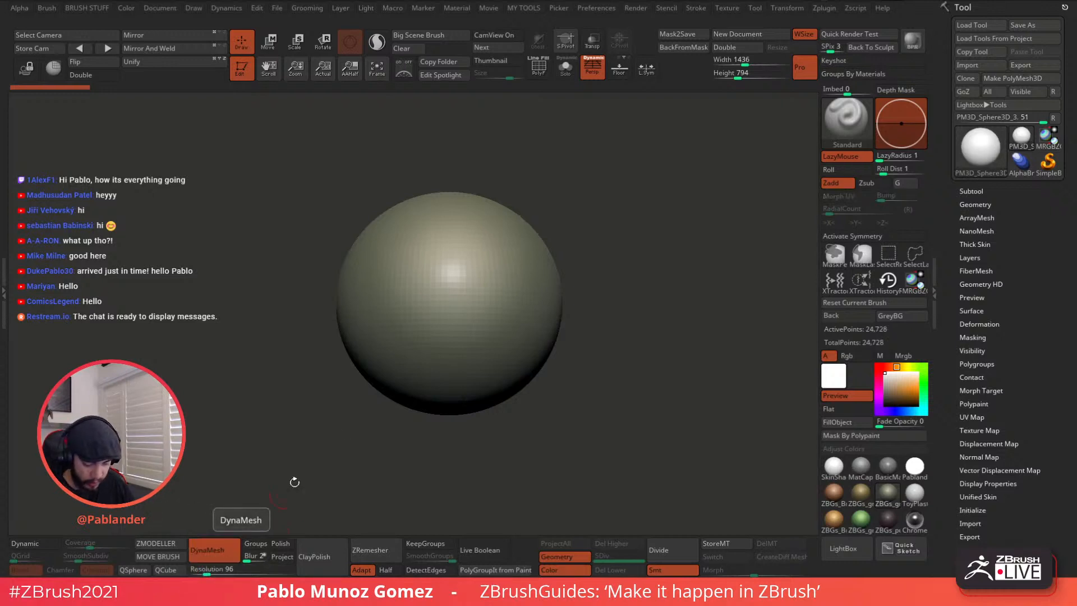
Step: Show the polyframe on the sphere to inspect its mesh density, and hide it again
left_click(545, 73)
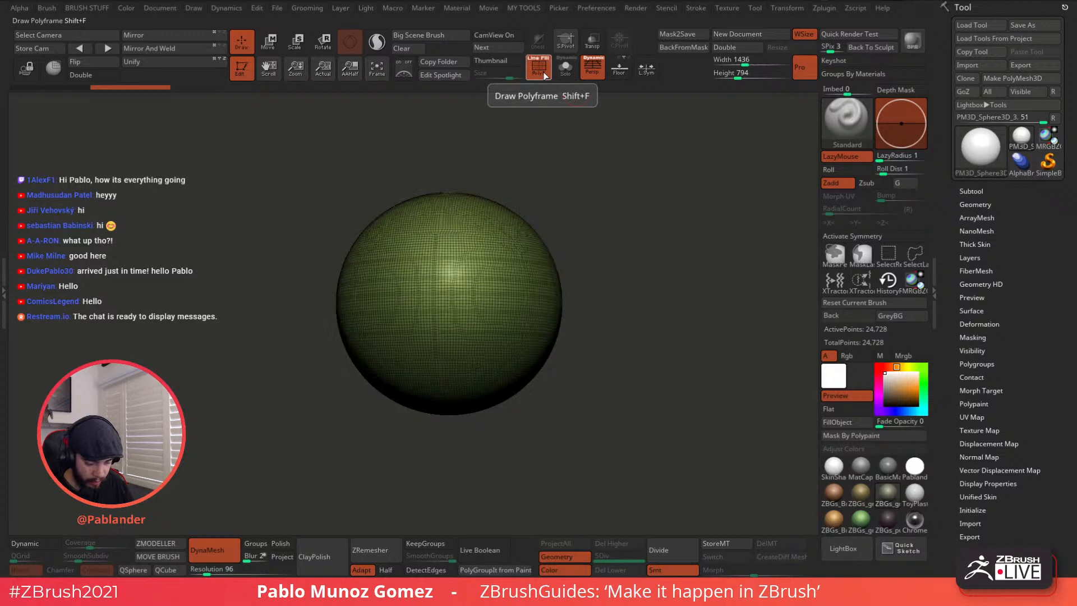
left_click(539, 71)
left_click(539, 71)
left_click(543, 76)
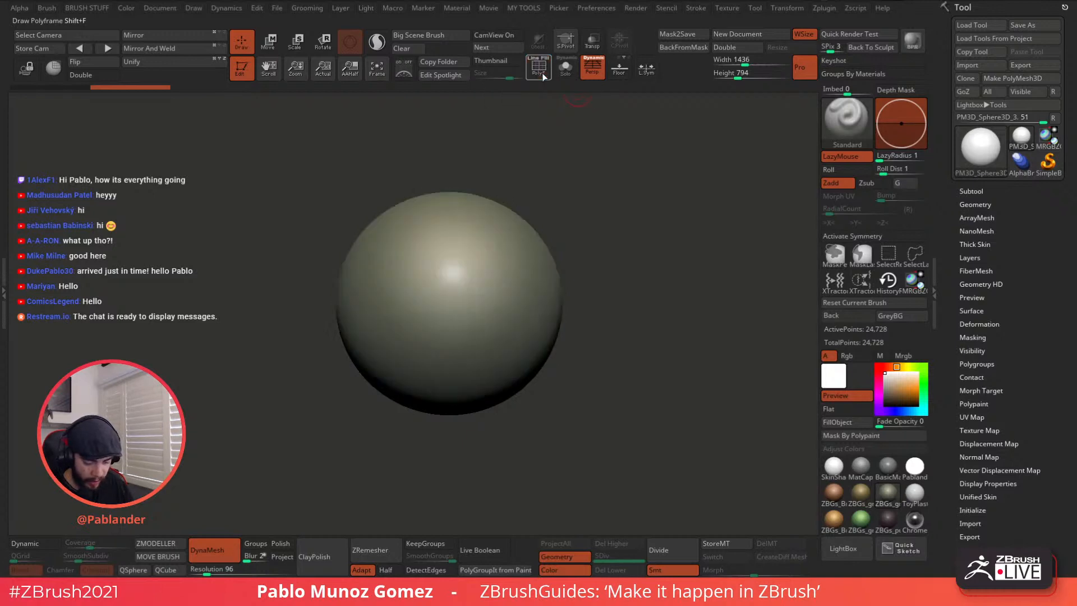
Step: Enlarge the Standard brush's draw size and briefly check the sphere's wireframe
key("space")
left_click_drag(548, 159, 547, 165)
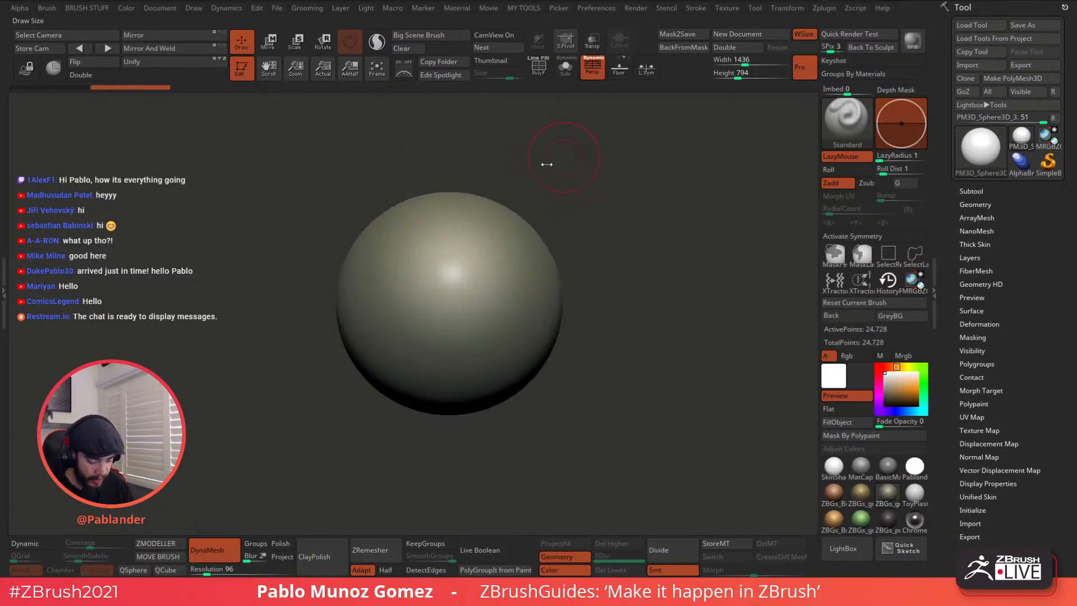
right_click_drag(501, 278, 517, 279, "alt")
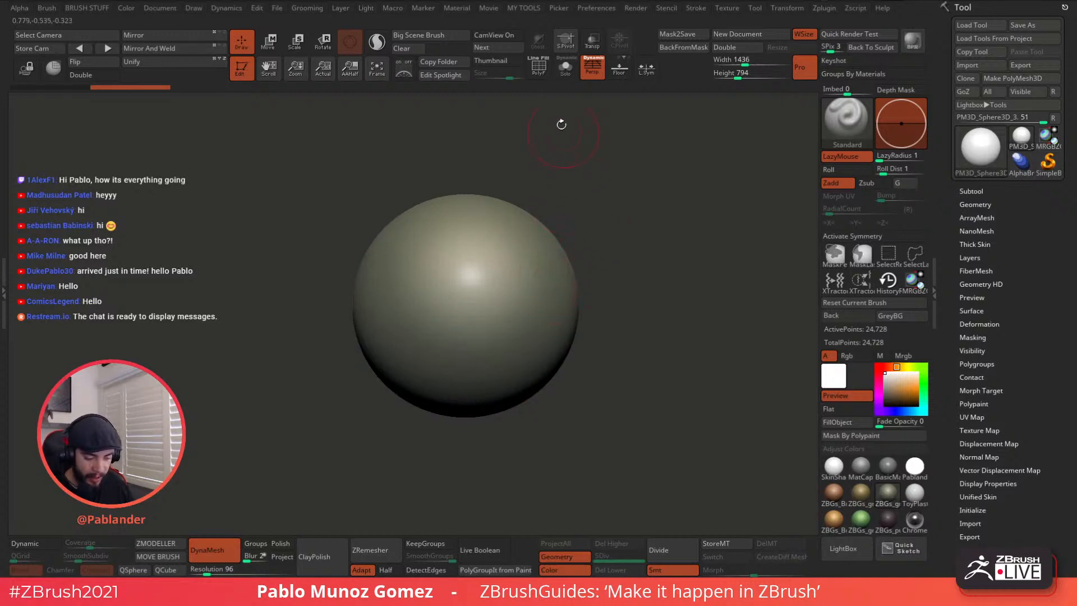
left_click(538, 67)
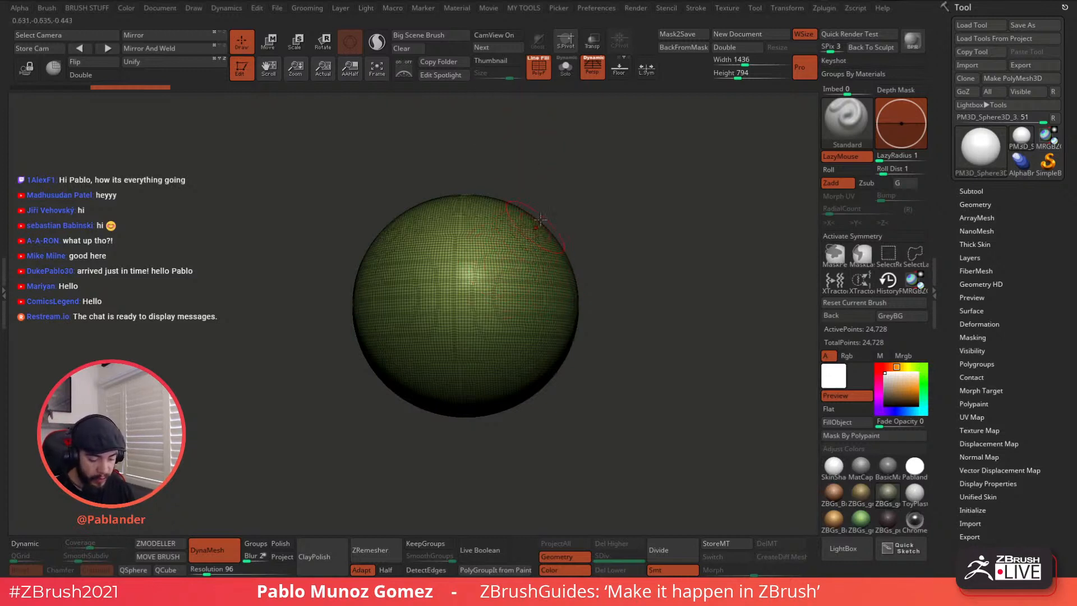
left_click(540, 68)
Step: Switch to the DamStandard brush and carve a short diagonal groove right of the sphere's centre, undoing the first trial stroke
key("space")
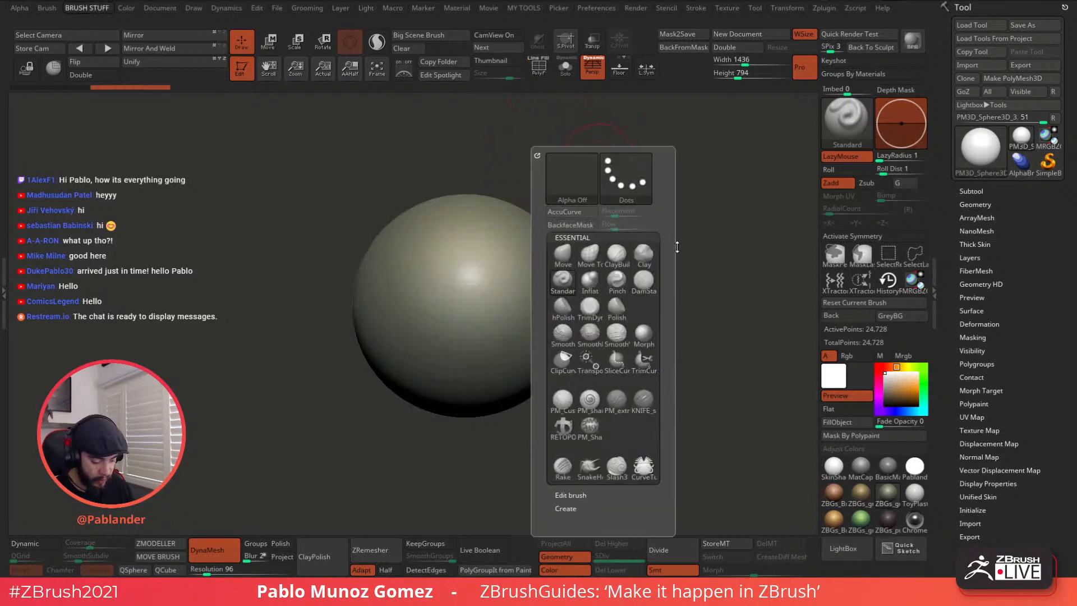
left_click(647, 282)
mouse_move(482, 278)
left_mouse_down()
mouse_move(481, 250)
mouse_move(502, 292)
mouse_move(477, 261)
mouse_move(505, 285)
mouse_move(521, 254)
left_mouse_up()
key("ctrl+z")
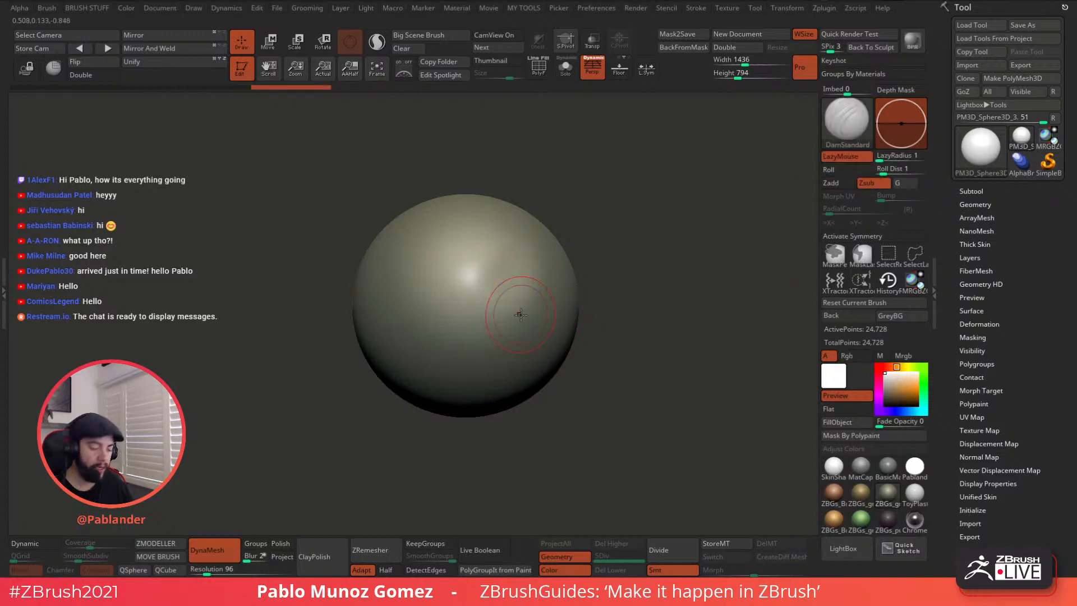
mouse_move(527, 294)
left_mouse_down("shift")
mouse_move(505, 254)
mouse_move(510, 270)
left_mouse_up("shift")
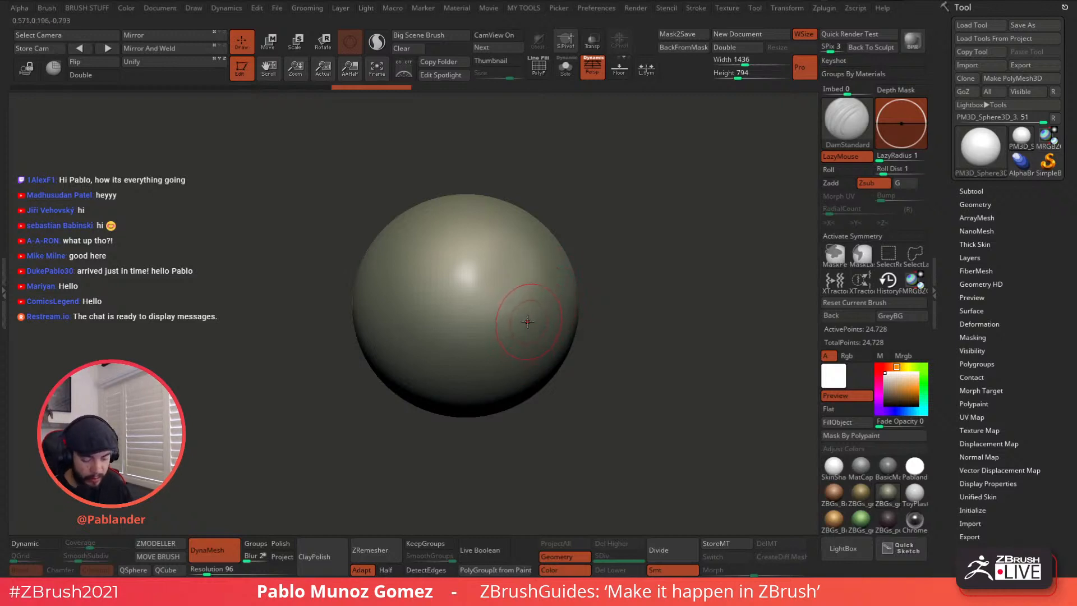
left_click_drag(505, 292, 520, 251)
Step: Try remeshing the sphere at DynaMesh resolution 280 with test grooves on the dense surface, and undo back to the lower-density mesh
left_click_drag(208, 570, 218, 574)
left_click_drag(649, 221, 645, 337, "ctrl")
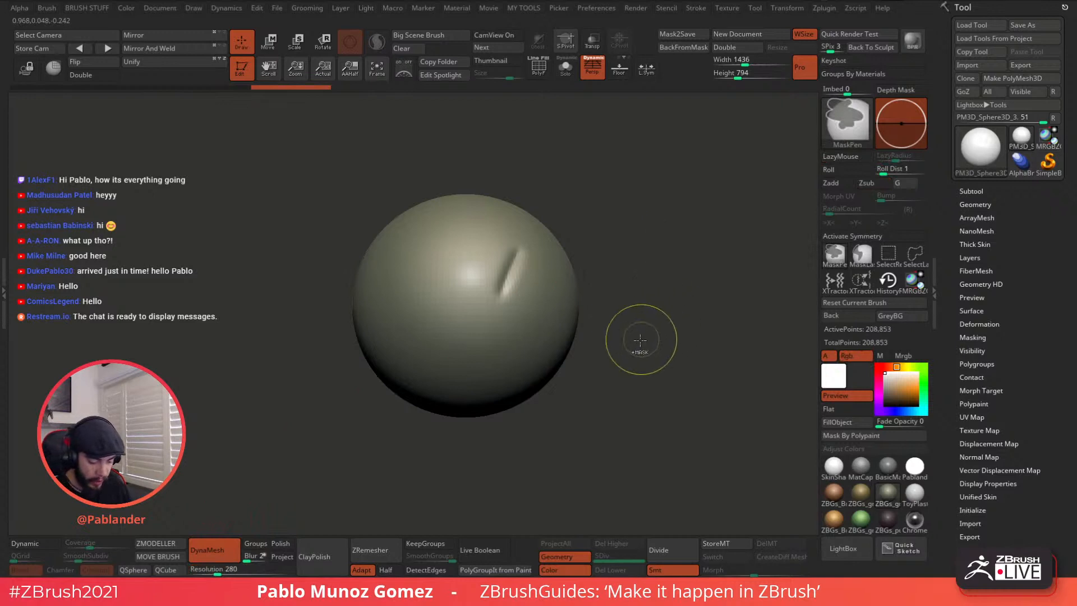
left_click_drag(536, 286, 505, 340)
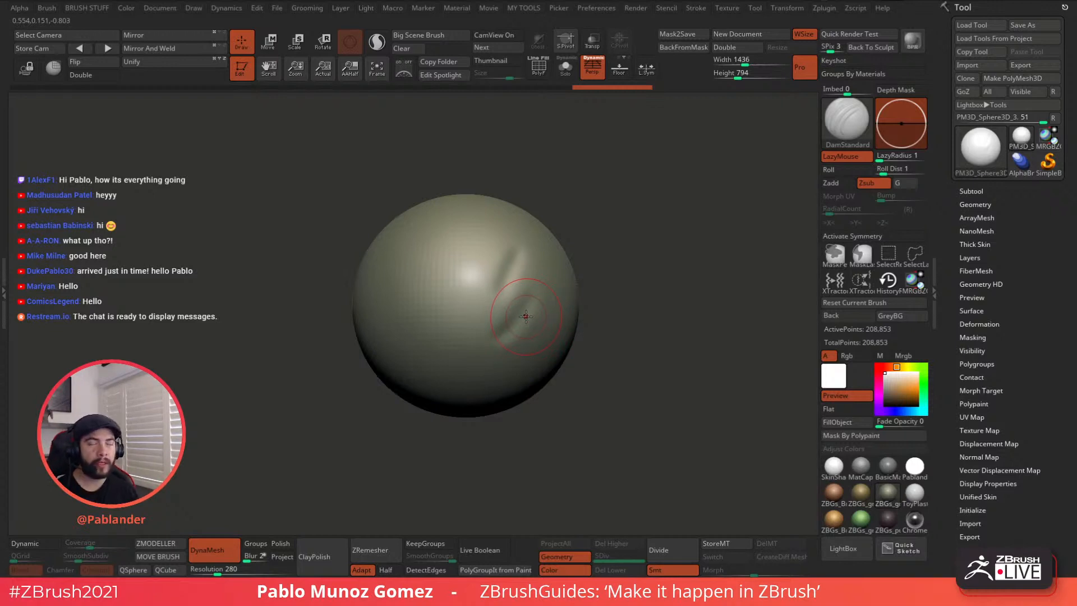
left_click_drag(536, 296, 497, 338)
left_click_drag(530, 246, 499, 292)
key("ctrl+z")
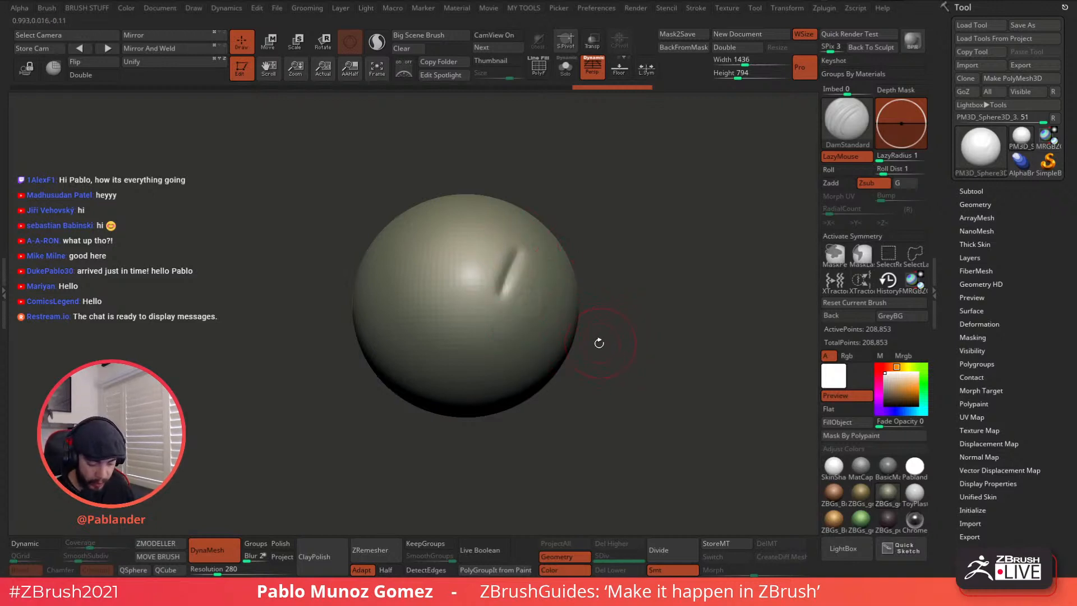
key("ctrl+z")
Step: Remesh the sphere with DynaMesh resolution 72 and carve a second diagonal groove below the first
left_click_drag(231, 573, 209, 574)
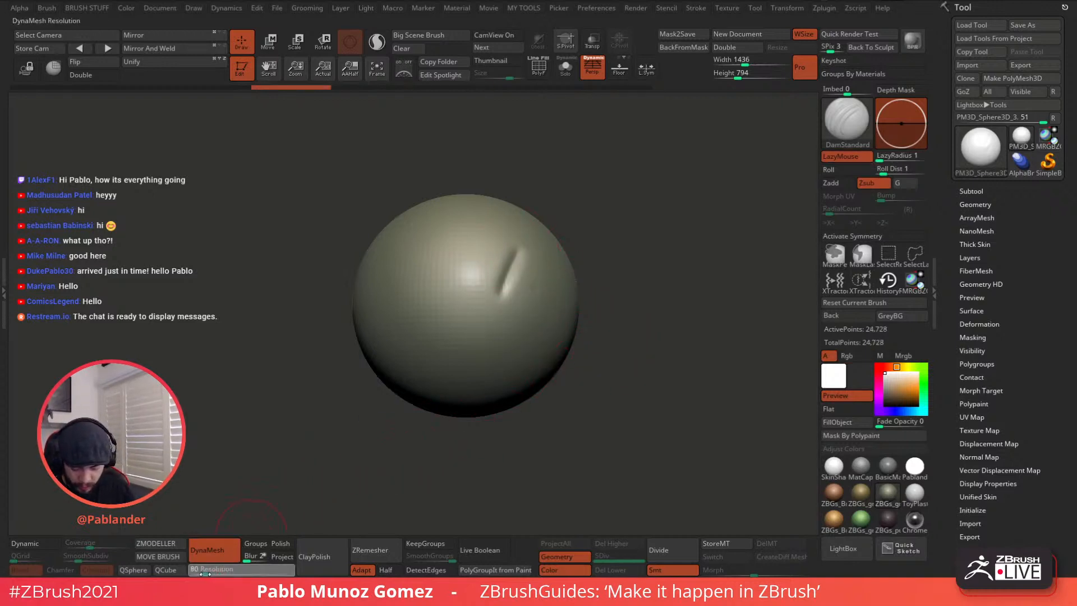
left_click_drag(620, 183, 635, 275, "ctrl")
left_click_drag(543, 285, 501, 338)
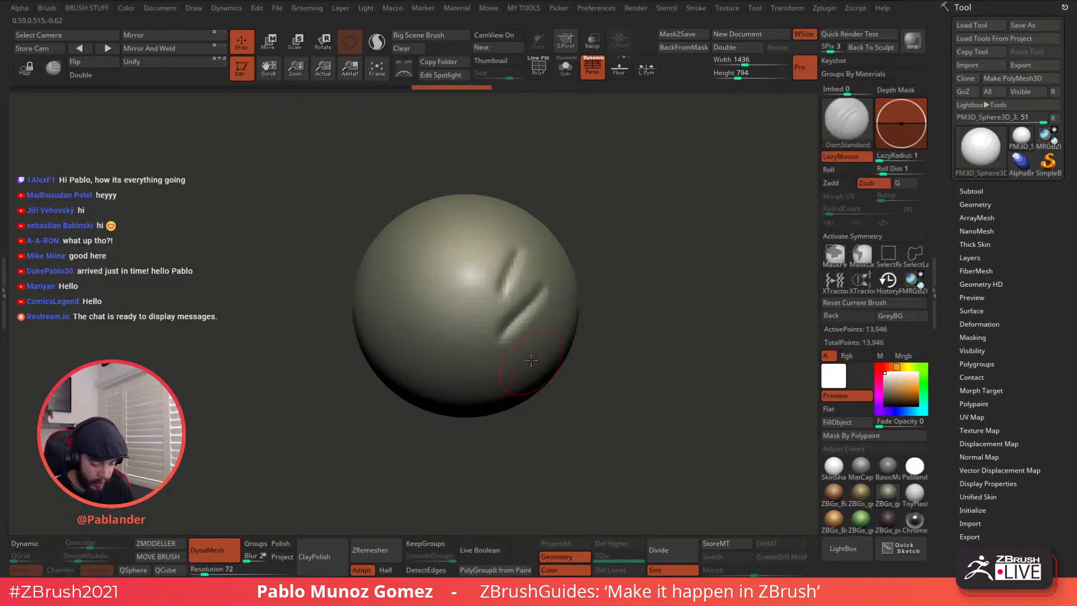
Step: Smooth away both diagonal grooves on the sphere
left_click_drag(532, 304, 508, 341, "shift")
left_click_drag(532, 282, 528, 340, "shift")
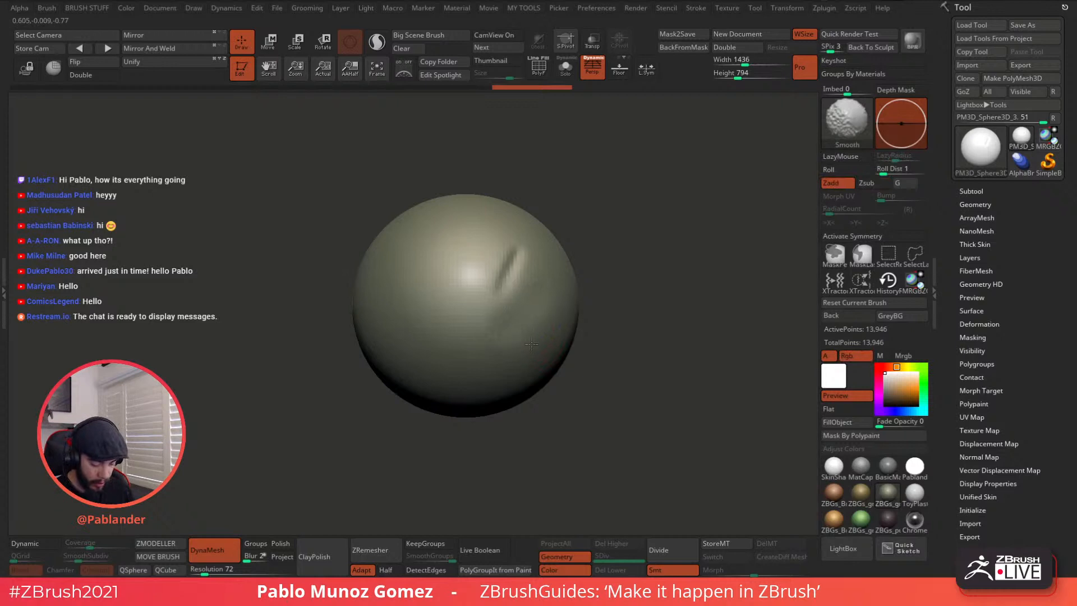
left_click_drag(533, 261, 490, 306, "shift")
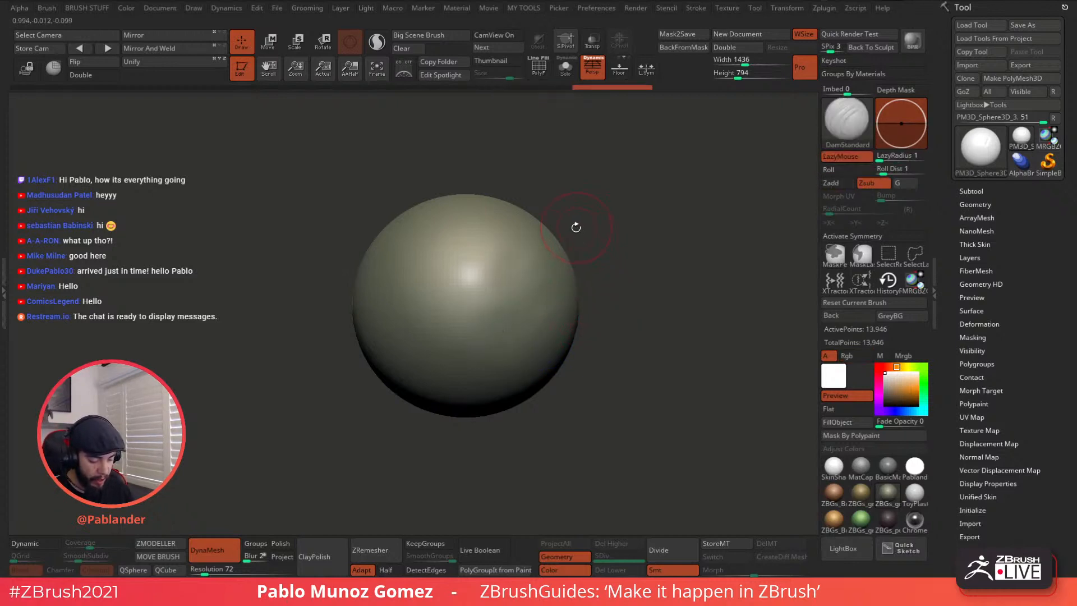
Step: Lower the Smooth brush's Z Intensity to about 58 and test it by smoothing away a freshly carved DamStandard groove
key("shift")
key("space")
left_click(195, 9)
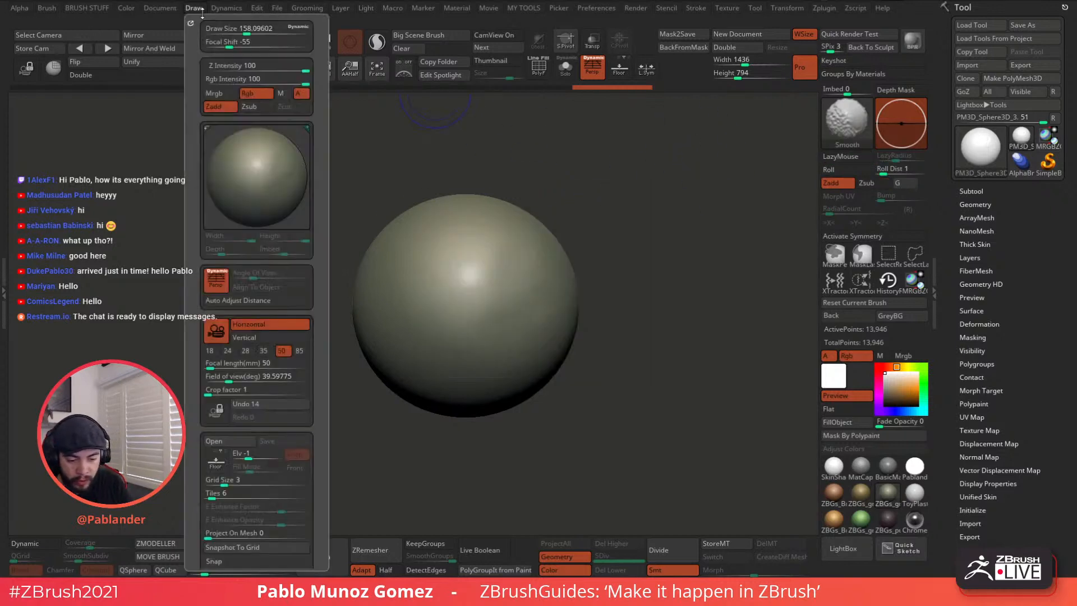
key("shift")
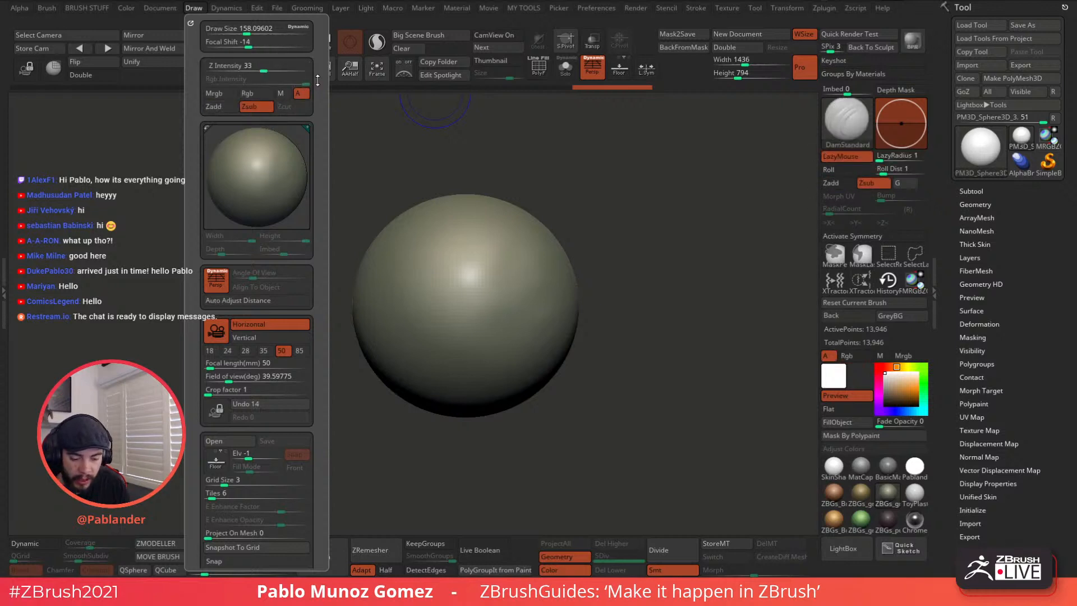
key("shift")
left_click_drag(299, 71, 288, 66)
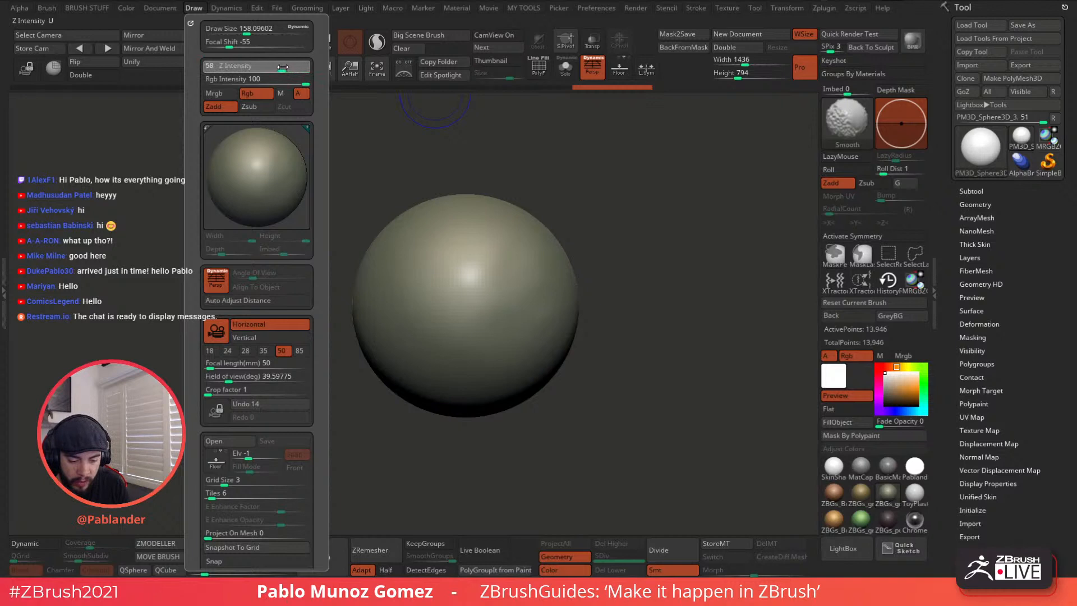
key("shift")
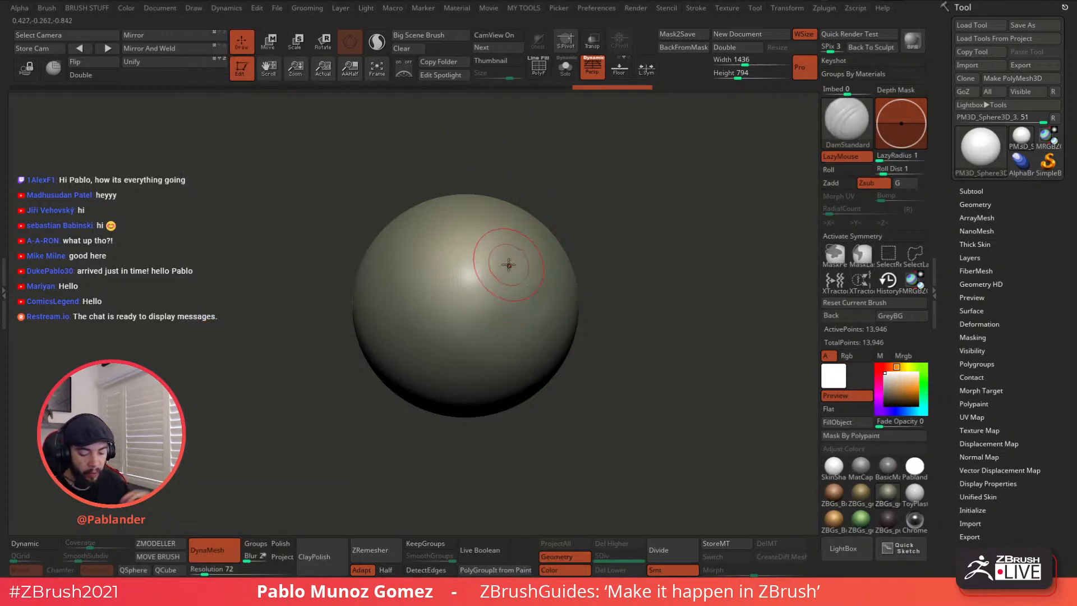
left_click_drag(512, 248, 503, 335)
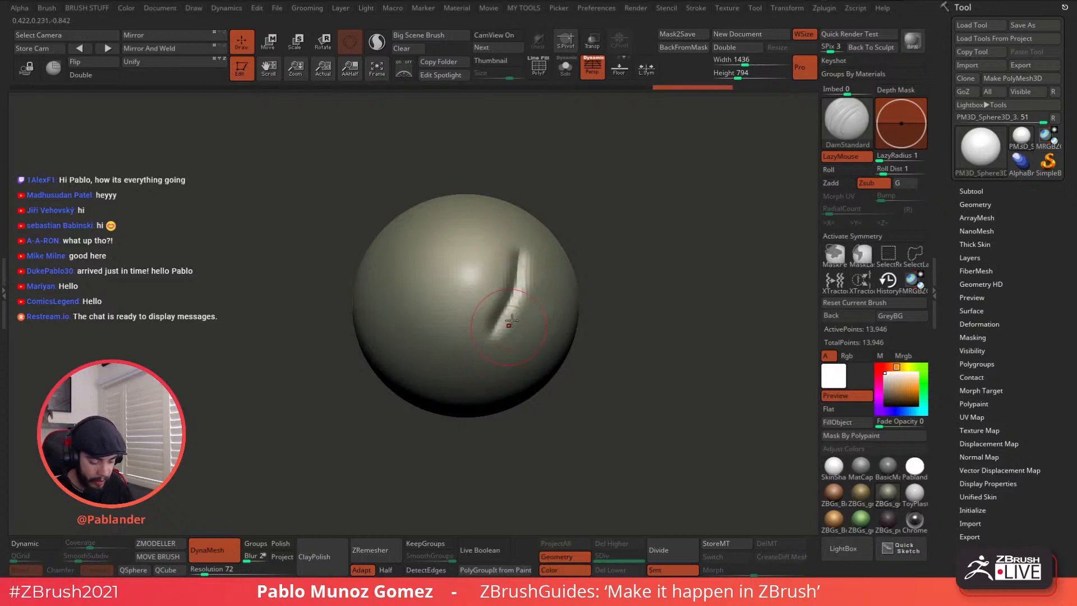
mouse_move(511, 241)
left_mouse_down("shift")
mouse_move(522, 248)
mouse_move(499, 322)
left_mouse_up("shift")
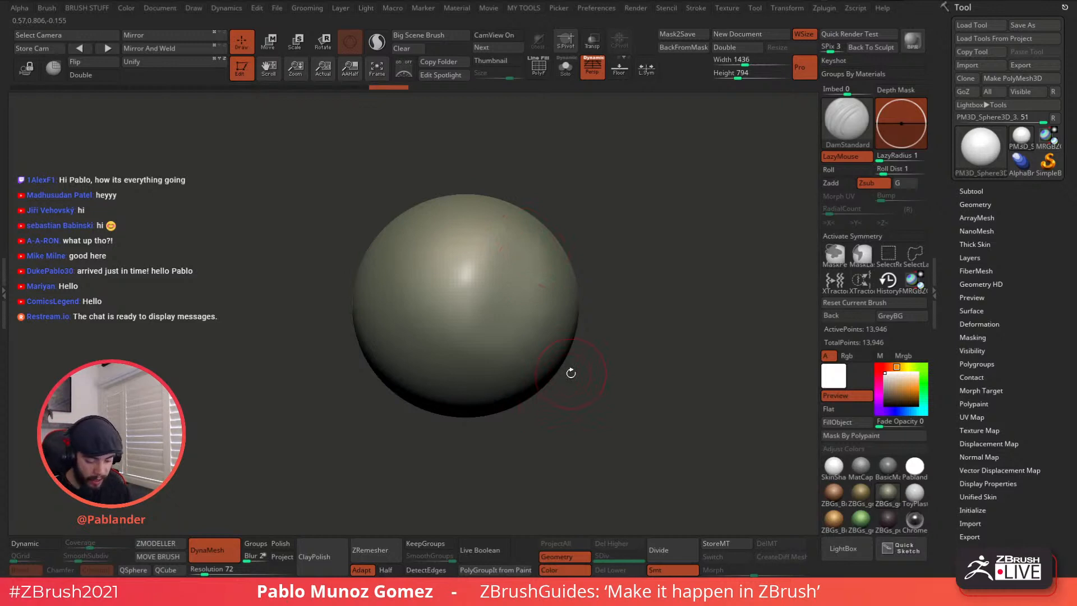
Step: Mirror and weld the sphere, and activate symmetry across the X axis
key("x")
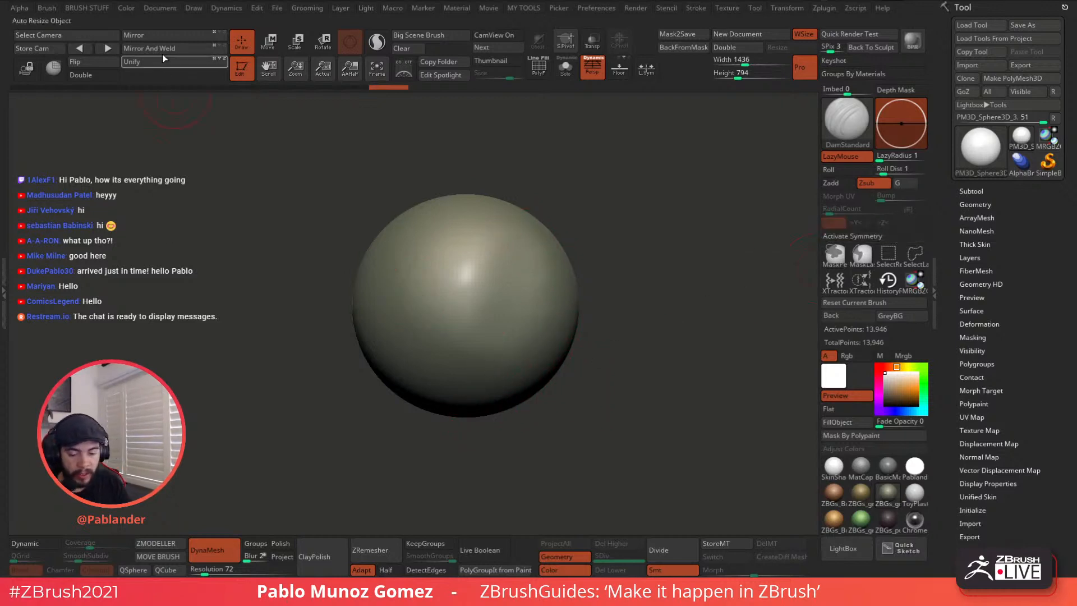
left_click(167, 51)
mouse_move(461, 254)
left_mouse_down("shift")
mouse_move(462, 367)
mouse_move(464, 233)
left_mouse_up("shift")
key("x")
left_click_drag(607, 256, 606, 291, "shift")
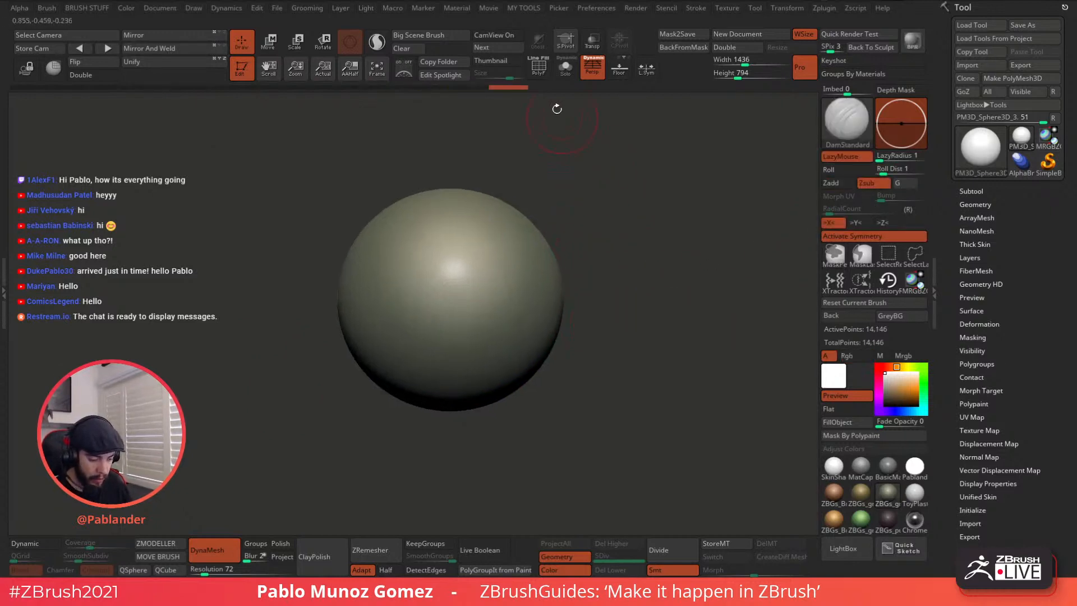
Step: Turn off perspective and check the sphere's wireframe with the polyframe display, hiding it again
left_click(592, 67)
key("shift+f")
left_click_drag(615, 260, 608, 269)
left_click_drag(666, 250, 634, 255)
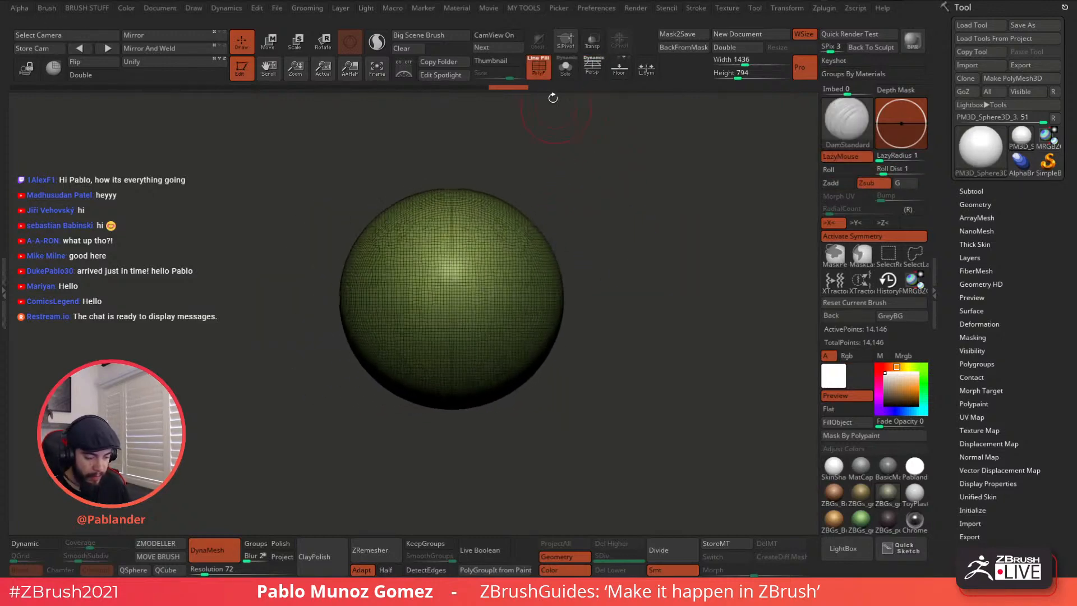
left_click(539, 67)
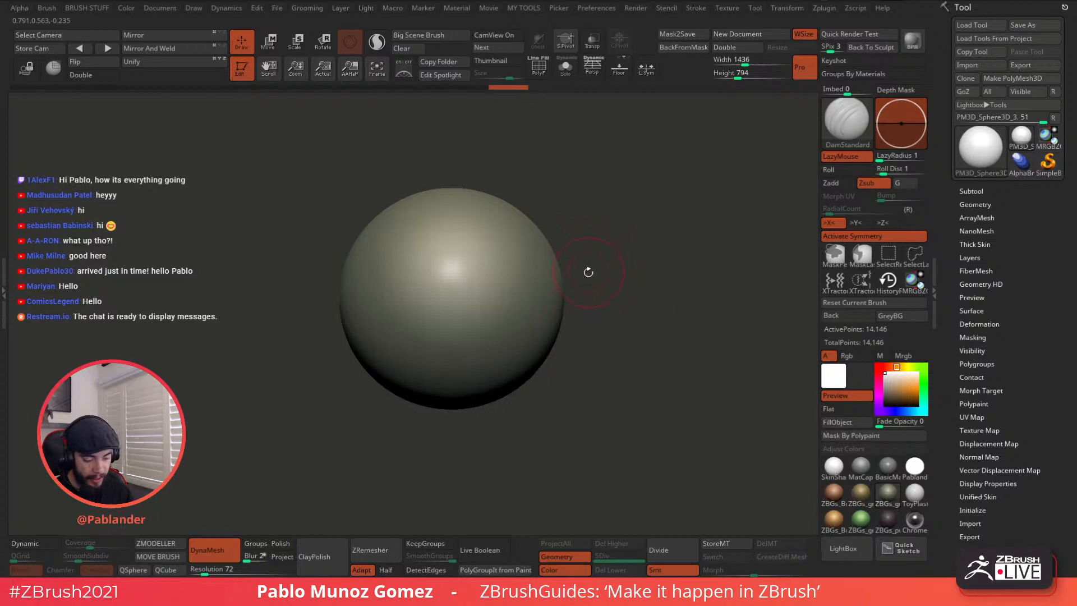
Step: Enable the transform gizmo on the sphere and apply the Deformer Soft modifier to it
left_click_drag(589, 272, 583, 278, "alt")
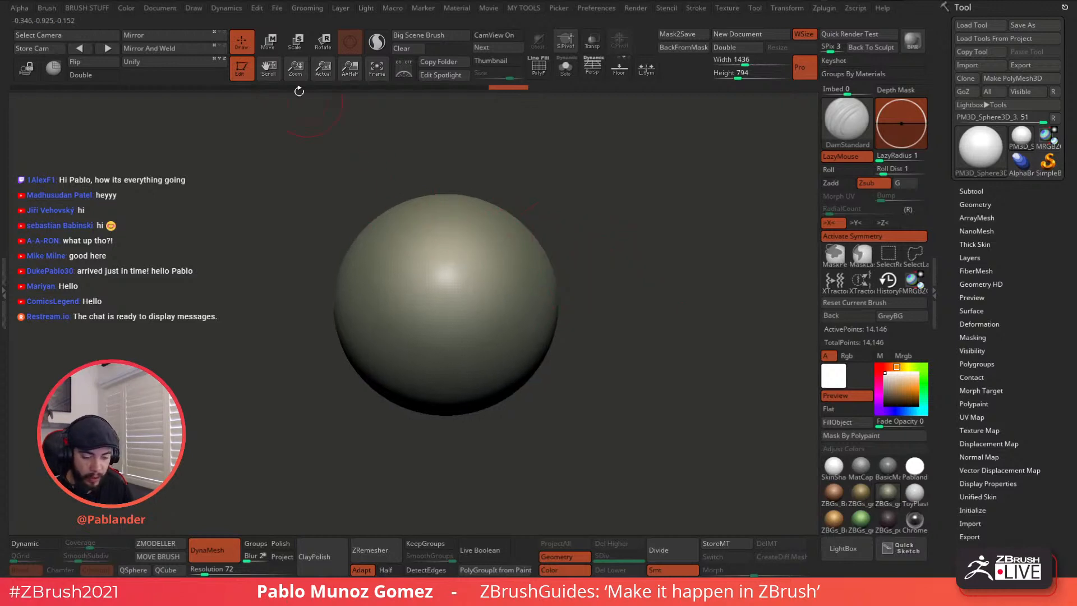
key("w")
mouse_move(633, 303)
left_mouse_down("alt")
mouse_move(641, 315)
mouse_move(680, 298)
mouse_move(642, 299)
left_mouse_up("alt")
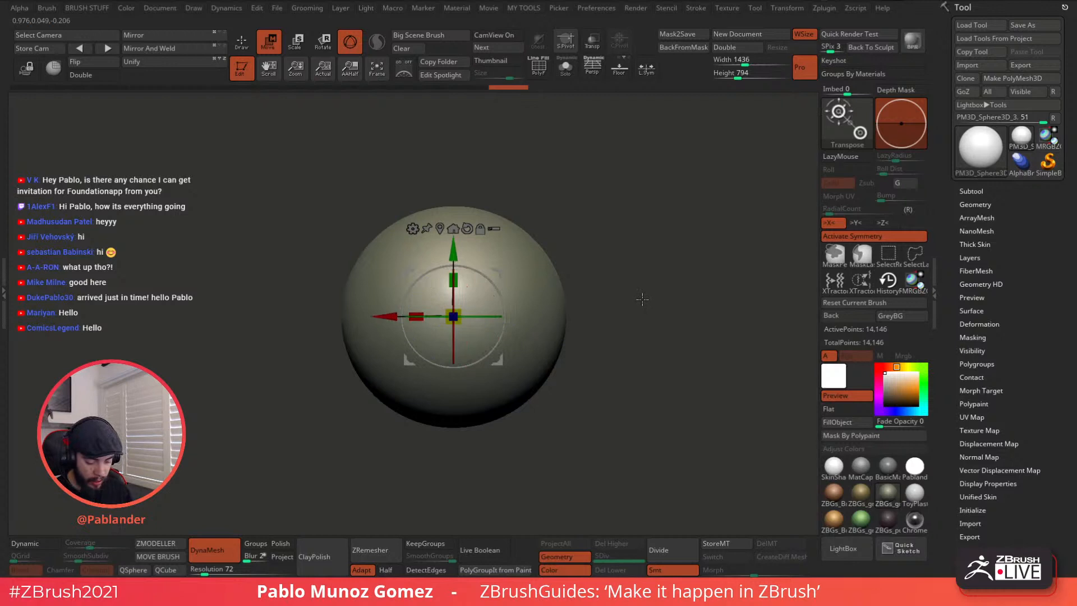
left_click(414, 228)
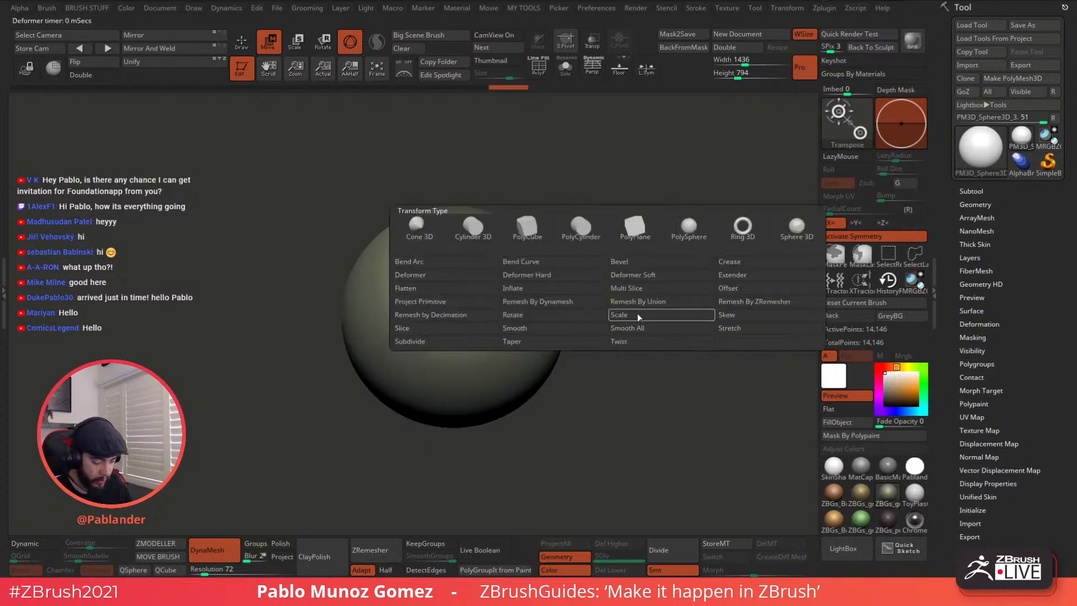
left_click(651, 275)
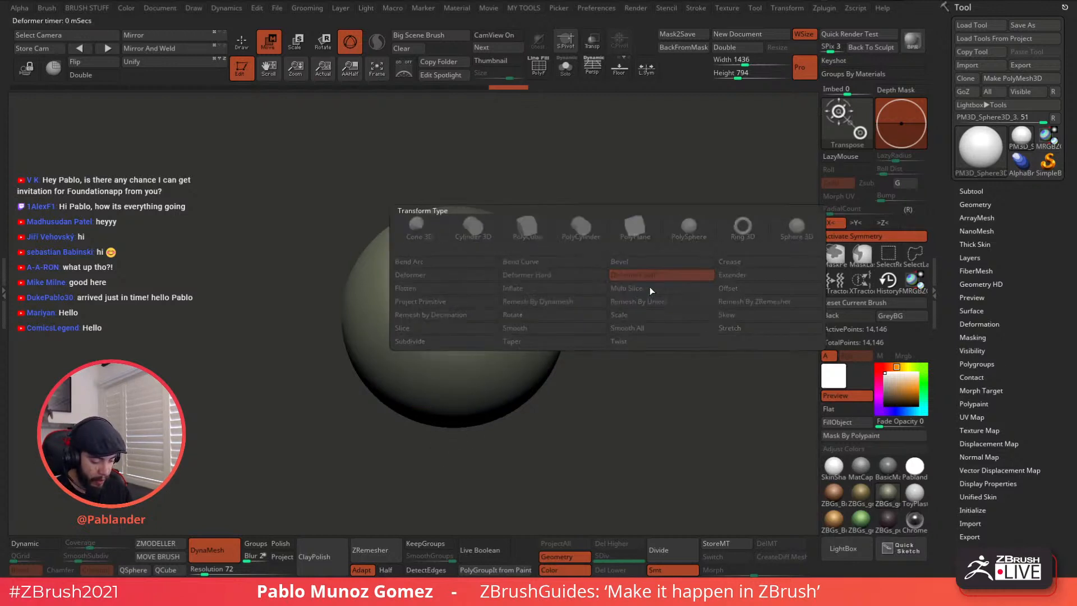
Step: Try pulling the top centre point of the soft deformer cage upward to stretch the sphere, and undo it
left_click_drag(634, 276, 607, 286)
left_click_drag(624, 180, 661, 193)
mouse_move(456, 204)
left_mouse_down()
mouse_move(458, 179)
mouse_move(456, 219)
mouse_move(455, 188)
left_mouse_up()
key("ctrl+z")
left_click_drag(610, 294, 639, 275, "shift")
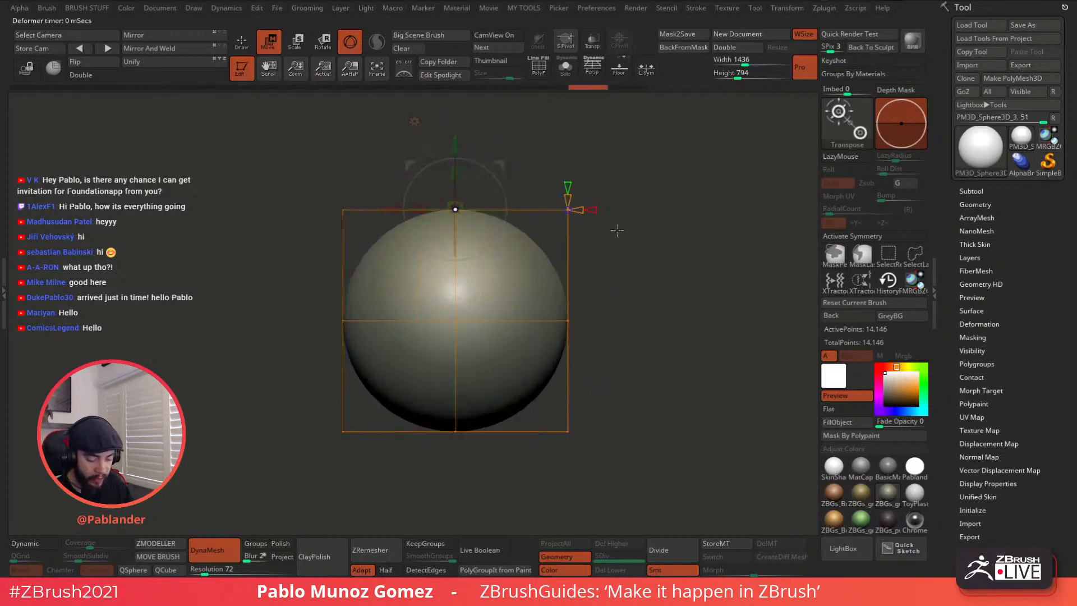
left_click_drag(522, 136, 527, 175, "alt")
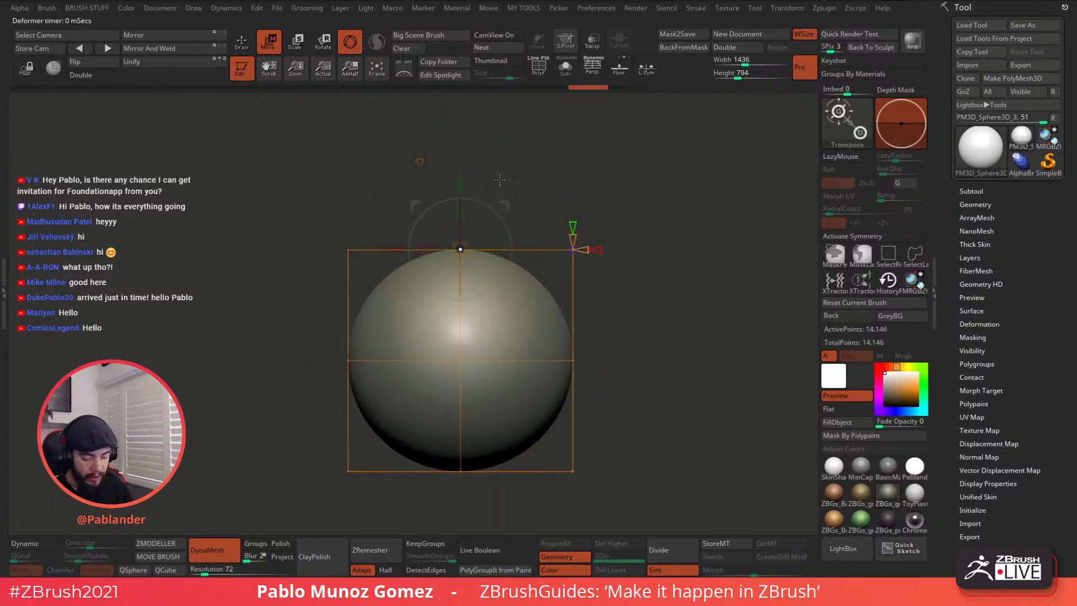
left_click_drag(460, 187, 459, 137)
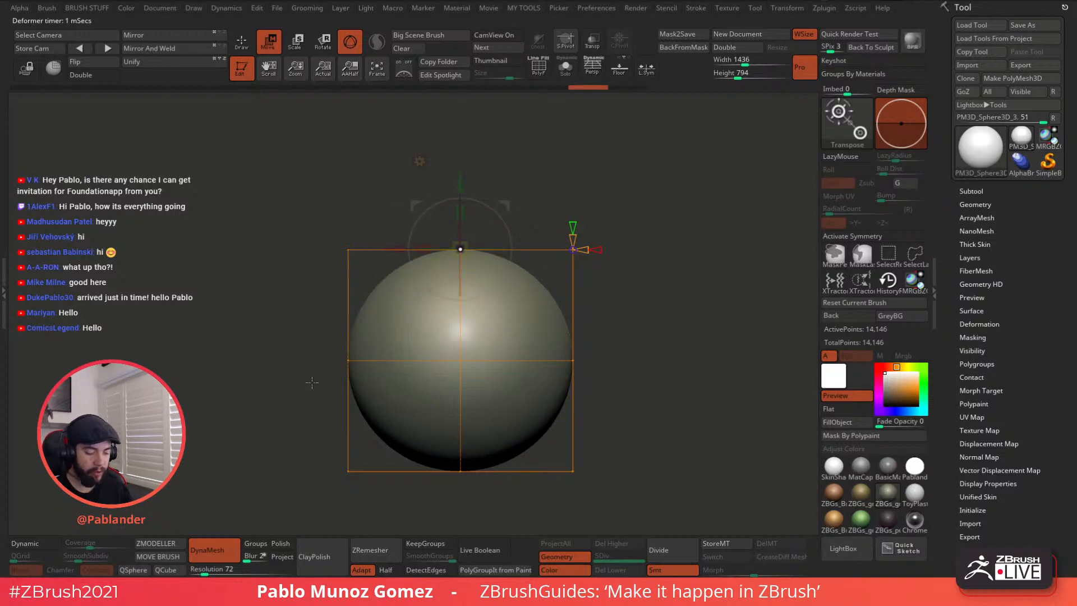
left_click_drag(605, 301, 606, 263, "alt")
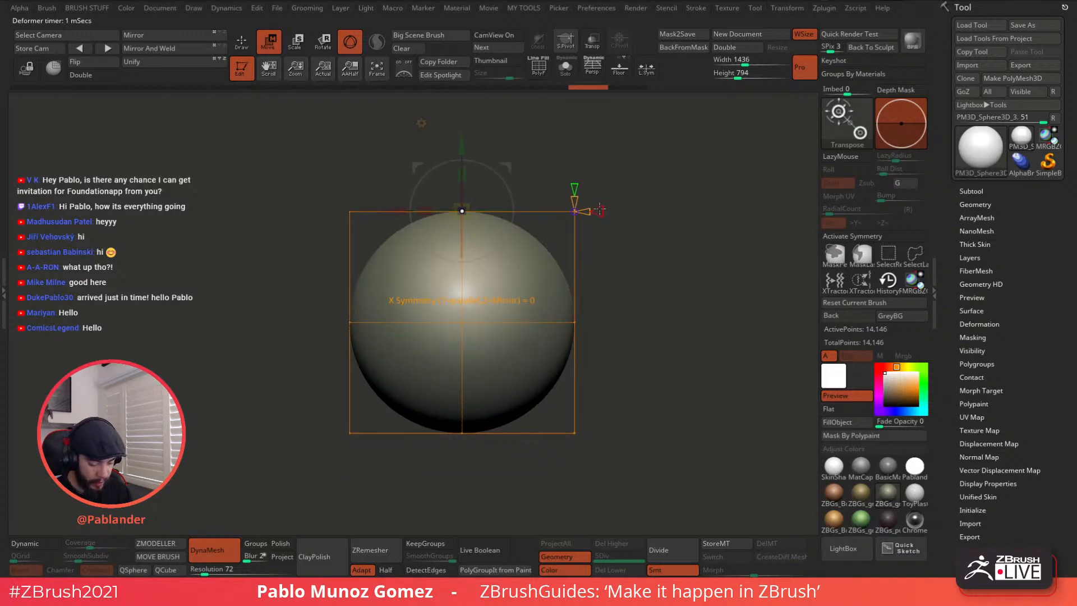
Step: Set the soft deformer's X symmetry to 1 (parallel), try moving the side control points, and undo the moves
left_click_drag(608, 209, 614, 208)
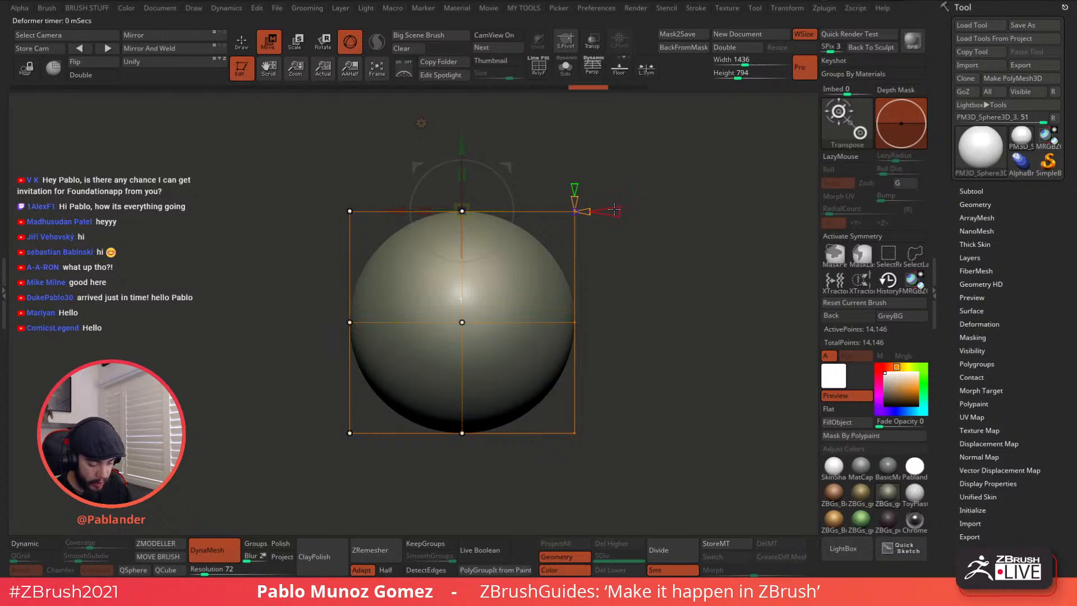
mouse_move(609, 305)
left_mouse_down()
mouse_move(628, 298)
mouse_move(538, 345)
left_mouse_up()
mouse_move(620, 287)
left_mouse_down("ctrl")
mouse_move(636, 317)
mouse_move(538, 347)
left_mouse_up("ctrl")
left_click_drag(602, 312, 556, 341, "ctrl")
mouse_move(622, 292)
left_mouse_down("ctrl")
mouse_move(636, 279)
mouse_move(542, 349)
left_mouse_up("ctrl")
left_click_drag(447, 367, 421, 364)
key("ctrl+z")
key("ctrl+z")
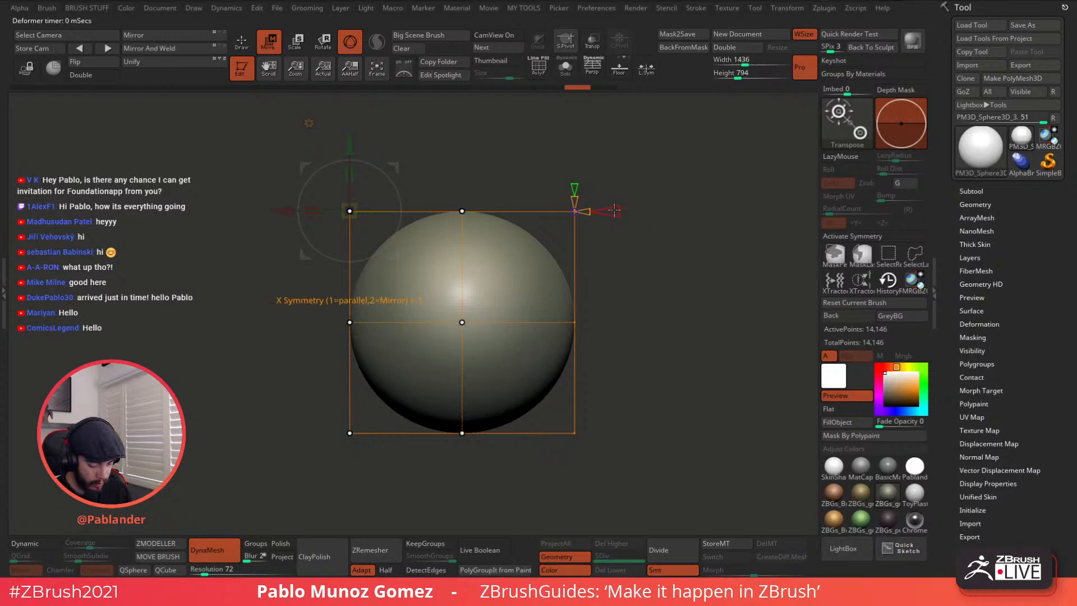
Step: Set the deformer's X symmetry to 2 (mirror), test widening the sphere by moving the side control points, and undo that move
mouse_move(615, 207)
right_mouse_down()
mouse_move(636, 208)
mouse_move(616, 211)
right_mouse_up()
key("ctrl+shift+z")
left_click_drag(620, 270, 630, 300, "ctrl")
mouse_move(618, 272)
right_mouse_down()
mouse_move(580, 321)
mouse_move(618, 285)
right_mouse_up()
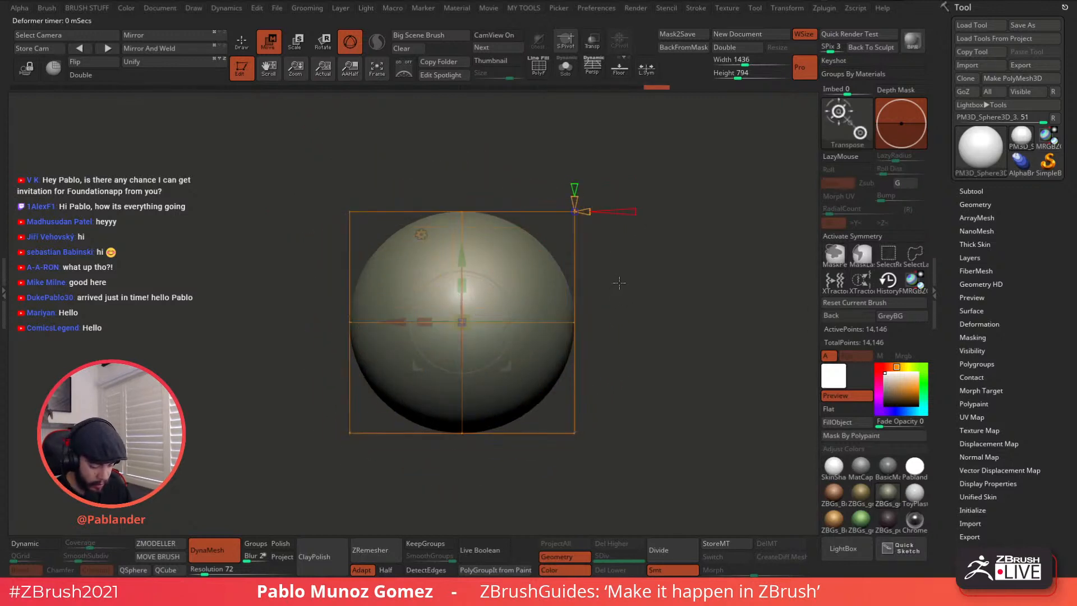
left_click_drag(623, 275, 556, 343, "ctrl")
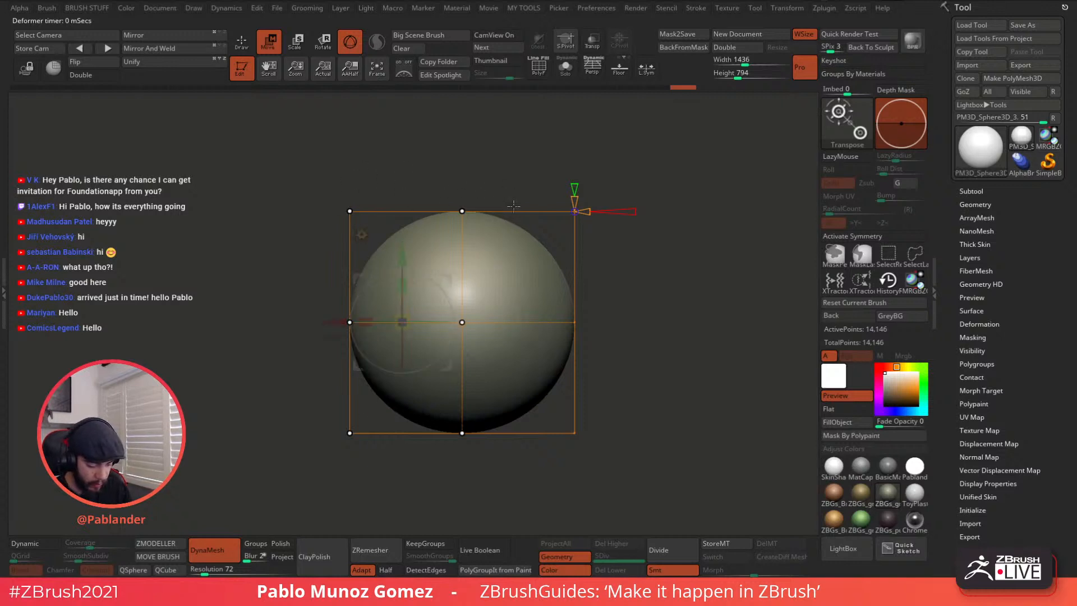
right_click_drag(674, 253, 663, 287)
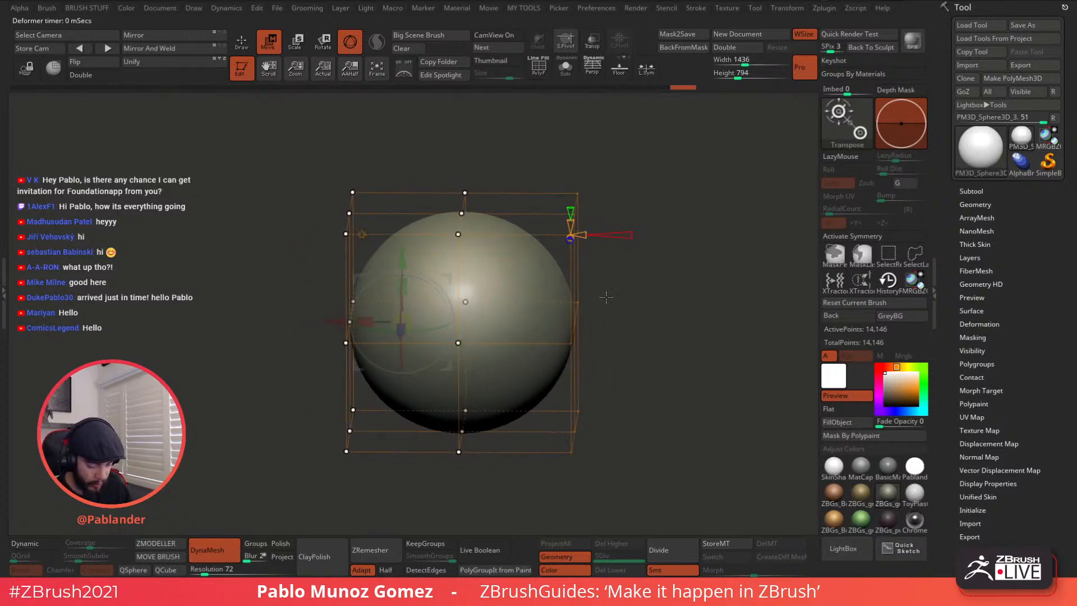
left_click_drag(450, 351, 444, 366)
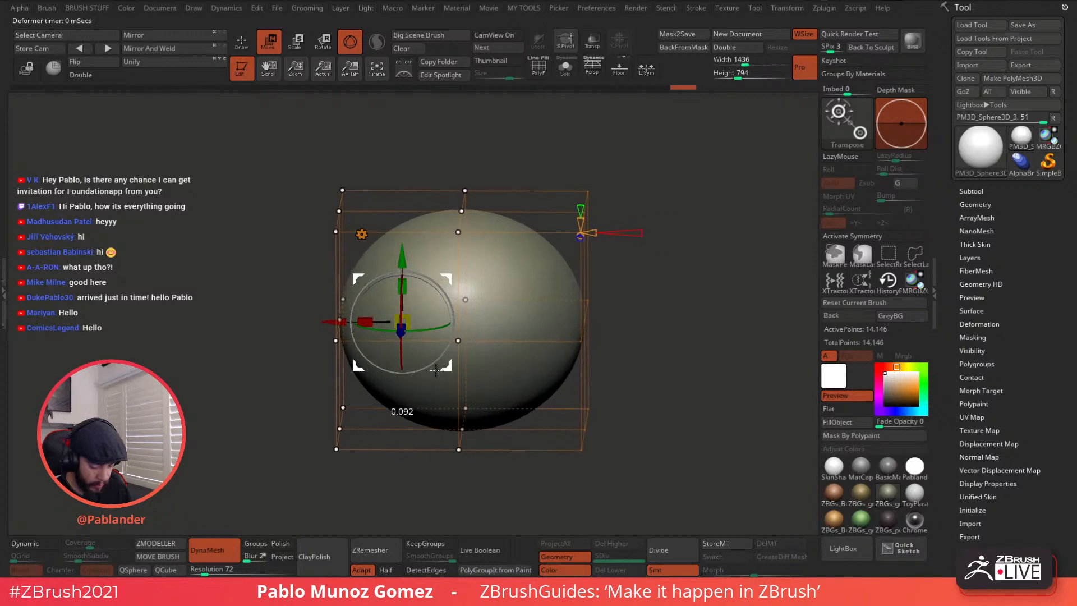
key("ctrl+z")
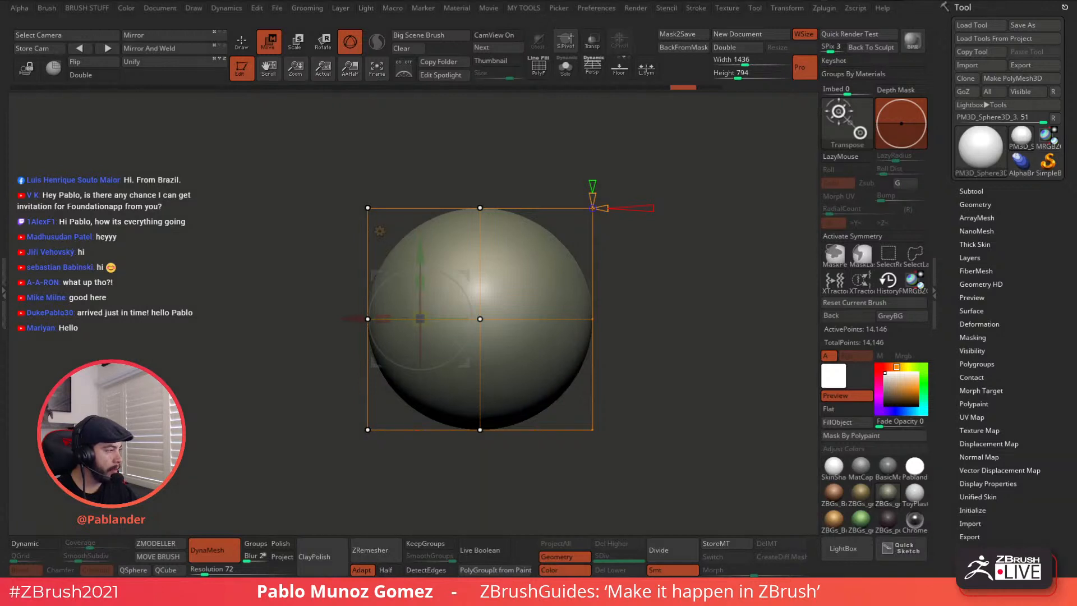
Step: Annotate the deformer's X symmetry handle with the screen drawing pen, marking position 1 as Parallel and position 2 as Mirror
left_click_drag(1063, 229, 792, 106)
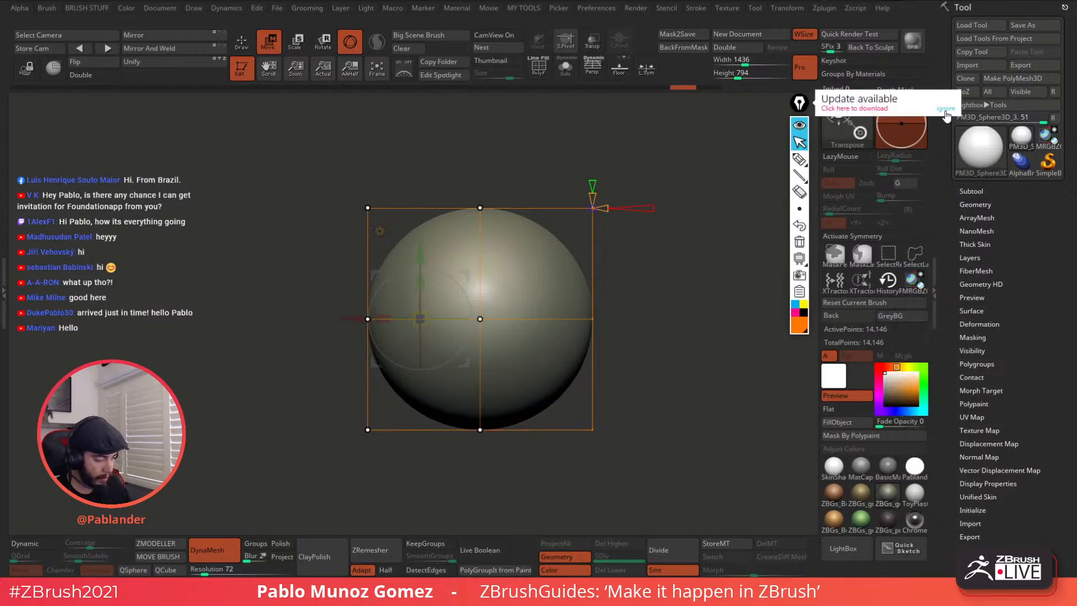
left_click(949, 110)
left_click(800, 159)
mouse_move(660, 188)
left_mouse_down()
mouse_move(680, 219)
mouse_move(672, 191)
left_mouse_up()
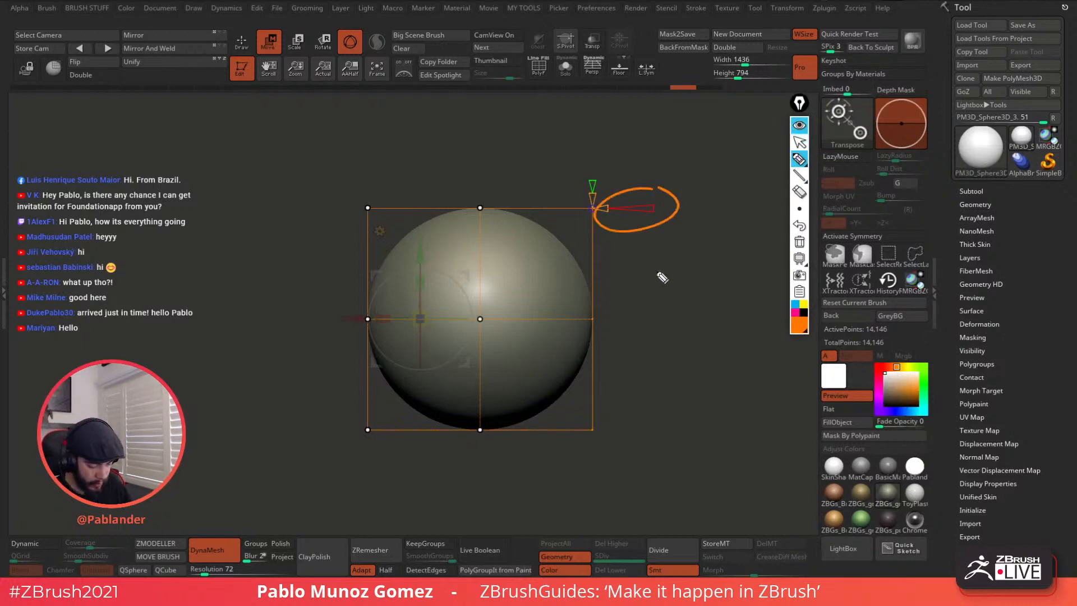
mouse_move(516, 420)
left_mouse_down()
mouse_move(397, 493)
mouse_move(494, 415)
left_mouse_up()
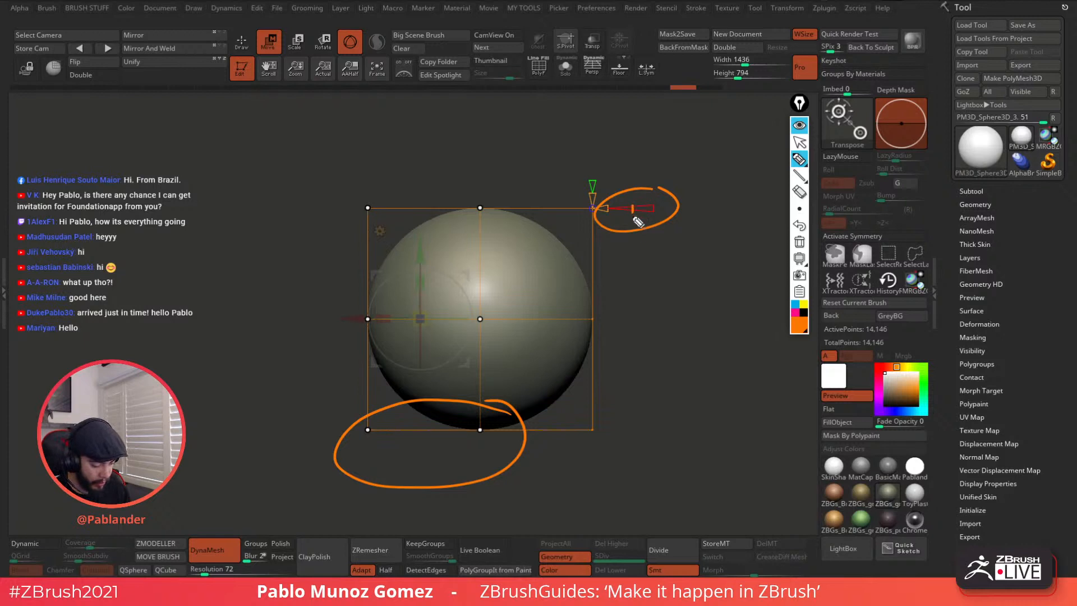
left_click_drag(638, 223, 637, 259)
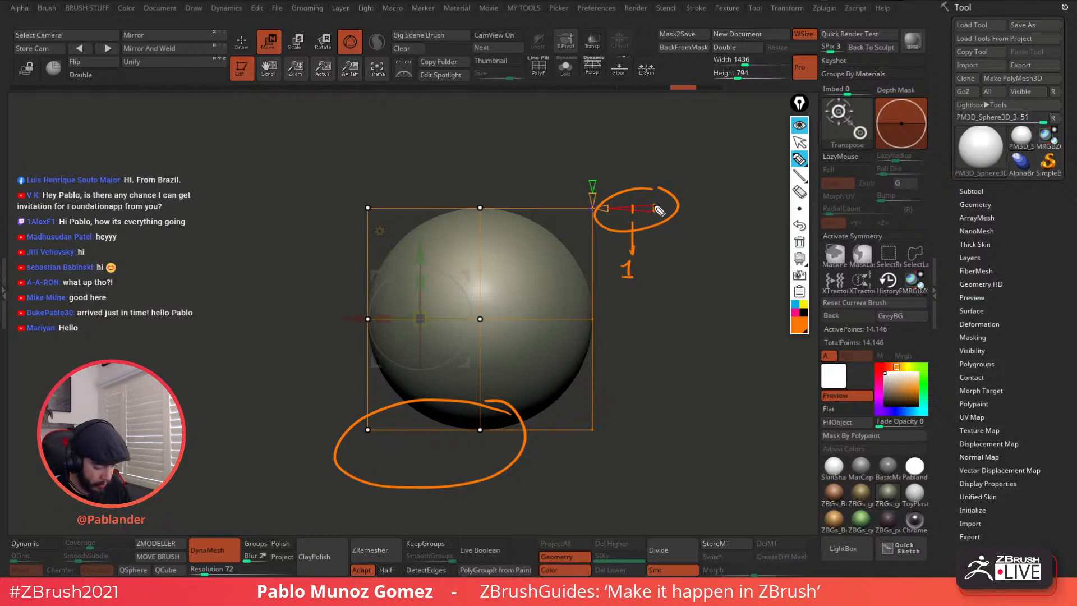
mouse_move(655, 221)
left_mouse_down()
mouse_move(668, 277)
mouse_move(624, 319)
mouse_move(619, 347)
mouse_move(663, 335)
left_mouse_up()
left_click_drag(661, 285, 682, 340)
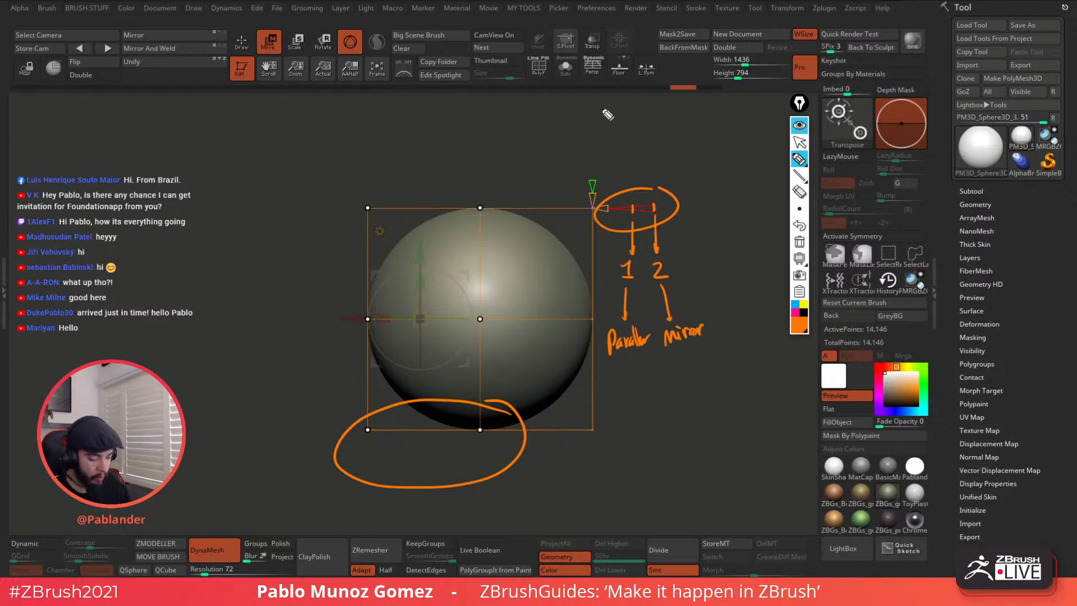
left_click(799, 143)
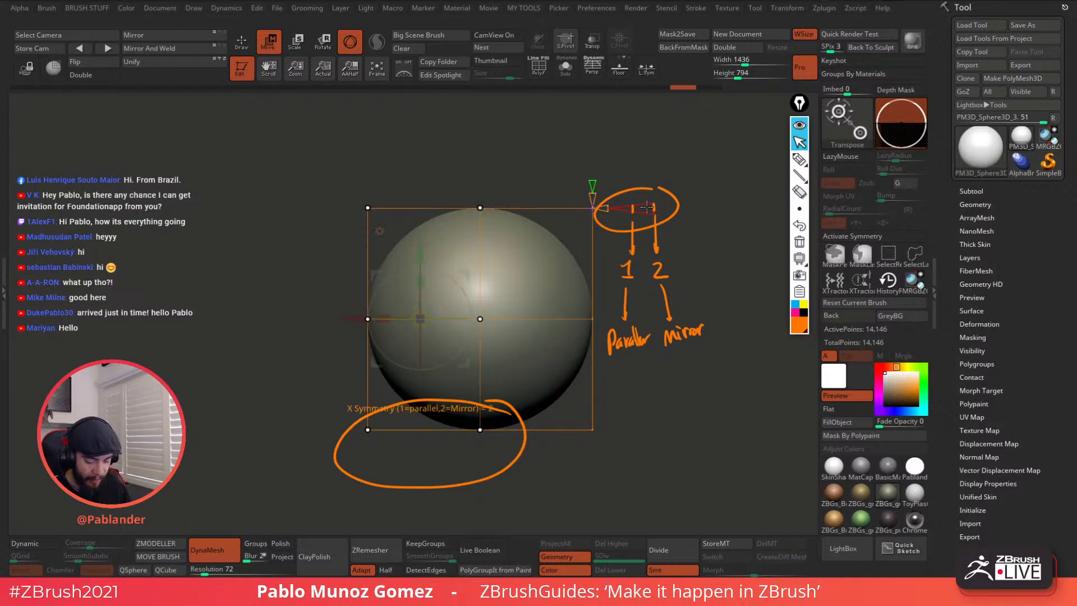
Step: Switch the deformer's X symmetry to 1 and back to 2, and clear the drawn annotations
left_click_drag(652, 208, 652, 208)
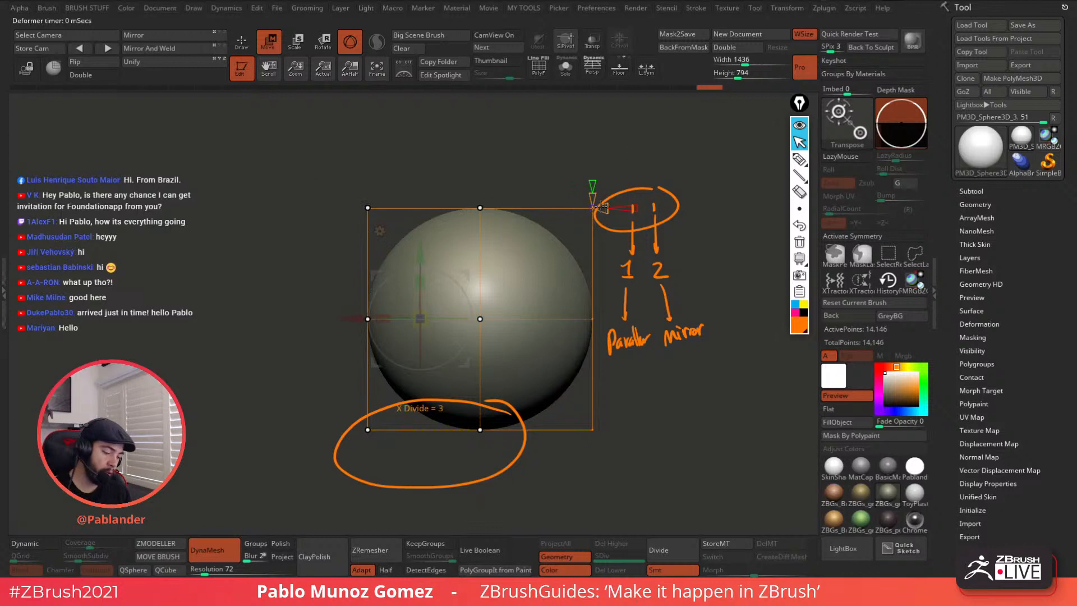
left_click_drag(636, 207, 648, 207)
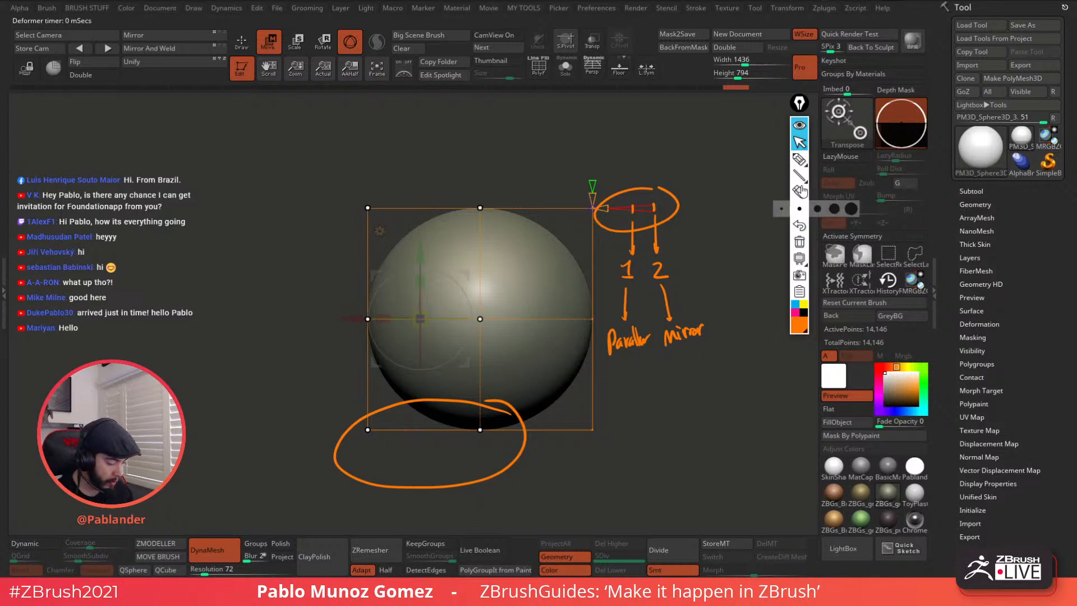
left_click(801, 245)
left_click(800, 142)
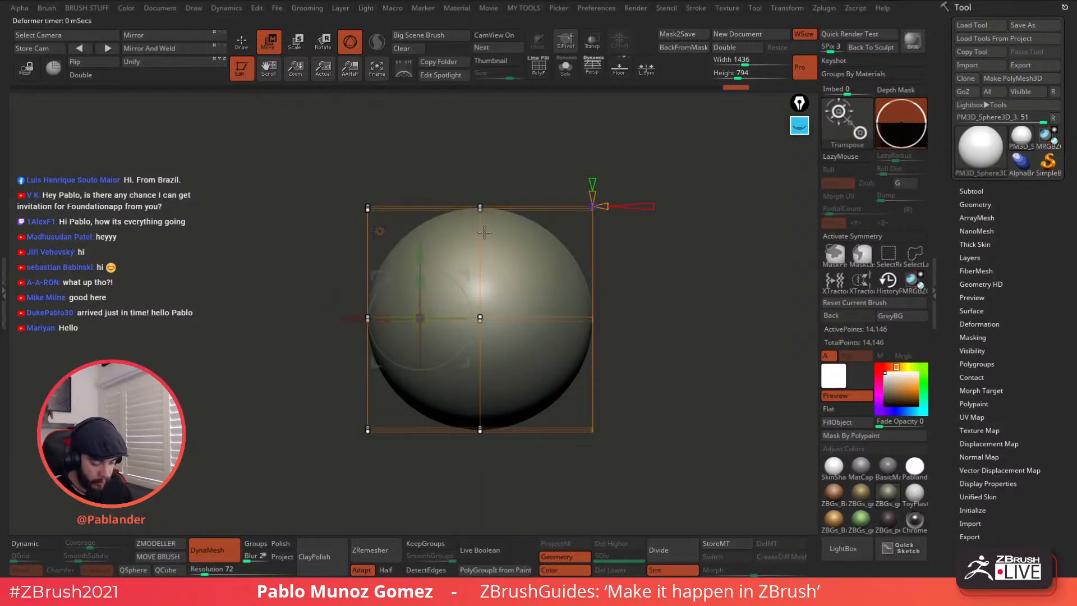
Step: Set the deformer cage's divisions to 4 along the Y, Z and X axes
left_click_drag(625, 290, 617, 310)
left_click(534, 192)
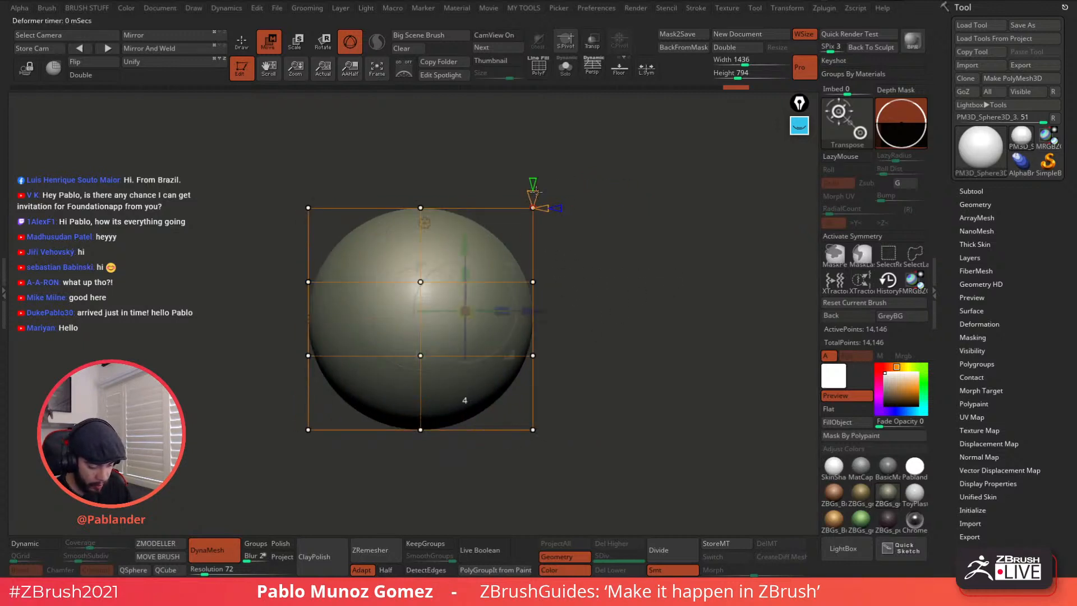
left_click(545, 208)
left_click_drag(615, 187, 603, 196)
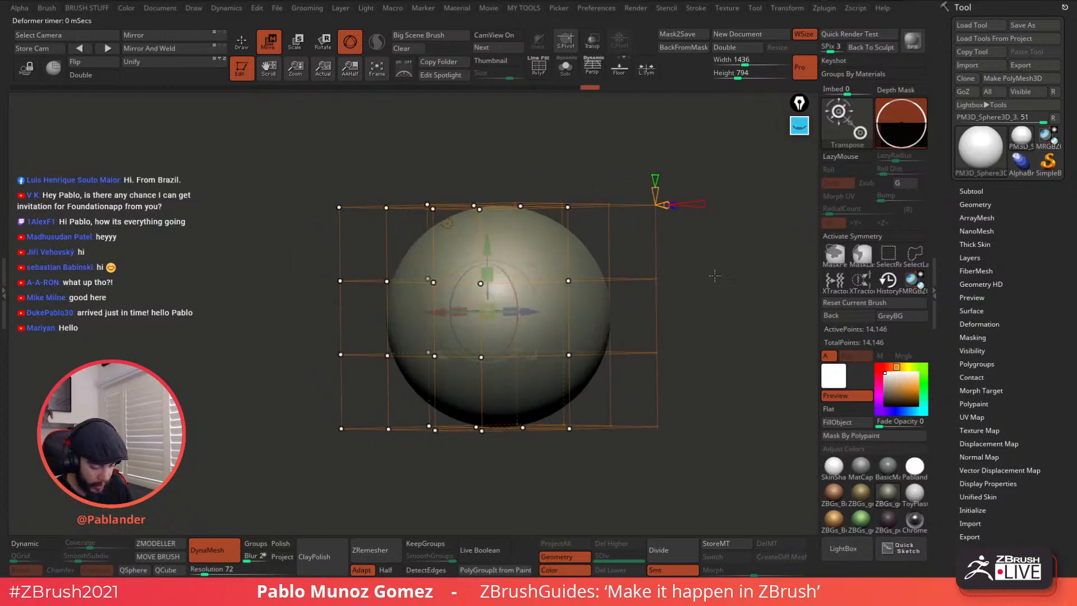
left_click_drag(713, 270, 697, 301, "shift")
left_click(684, 208)
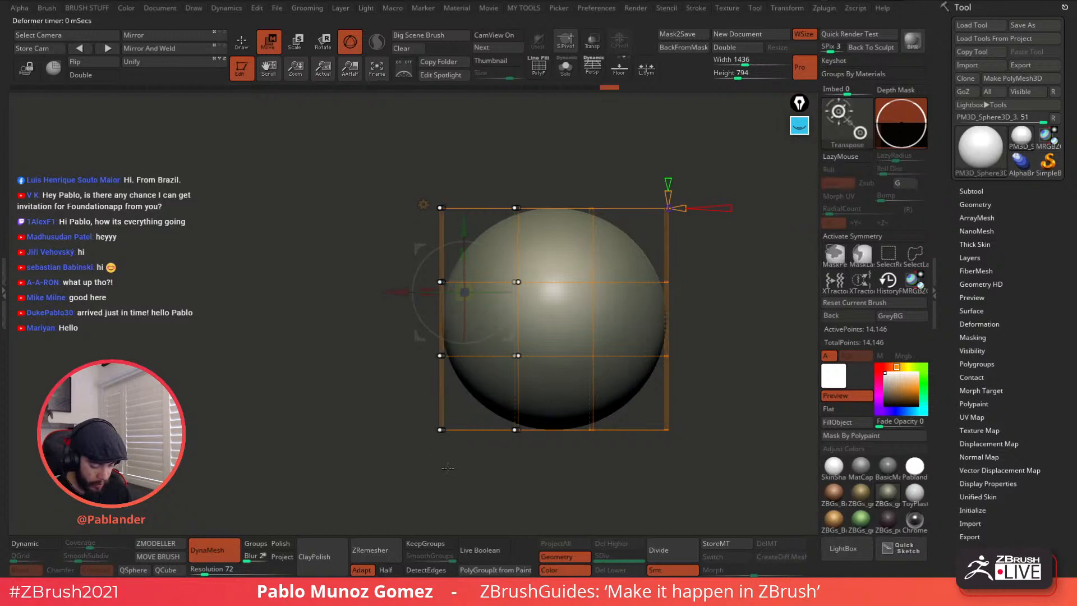
Step: Select the lower control points of the cage and pull them down and outward at the front, undoing the last pull
key("ctrl")
left_click_drag(411, 488, 541, 348, "ctrl")
left_click_drag(553, 430, 378, 430)
left_click_drag(248, 437, 352, 291, "ctrl")
left_click_drag(569, 305, 585, 282, "alt")
mouse_move(570, 364)
left_mouse_down()
mouse_move(560, 347)
mouse_move(586, 367)
mouse_move(571, 363)
left_mouse_up()
left_click_drag(644, 337, 575, 293)
right_click_drag(575, 293, 620, 331)
left_click_drag(473, 368, 443, 376)
left_click_drag(568, 302, 542, 332)
key("ctrl+z")
Step: Refine the lower front cage points from several angles to push out the front of the form
left_click_drag(538, 291, 535, 287)
left_click_drag(494, 330, 517, 316)
right_click_drag(519, 315, 679, 294)
left_click_drag(537, 289, 539, 298)
right_click_drag(578, 232, 627, 226, "alt")
mouse_move(587, 282)
left_mouse_down()
mouse_move(605, 287)
mouse_move(594, 288)
left_mouse_up()
right_click_drag(584, 179, 601, 212, "ctrl")
left_click_drag(606, 219, 615, 228, "ctrl")
Step: Pull the cage's upper rear corner points up and back, and its lower rear corner points slightly down and back
left_click_drag(338, 164, 361, 220, "ctrl")
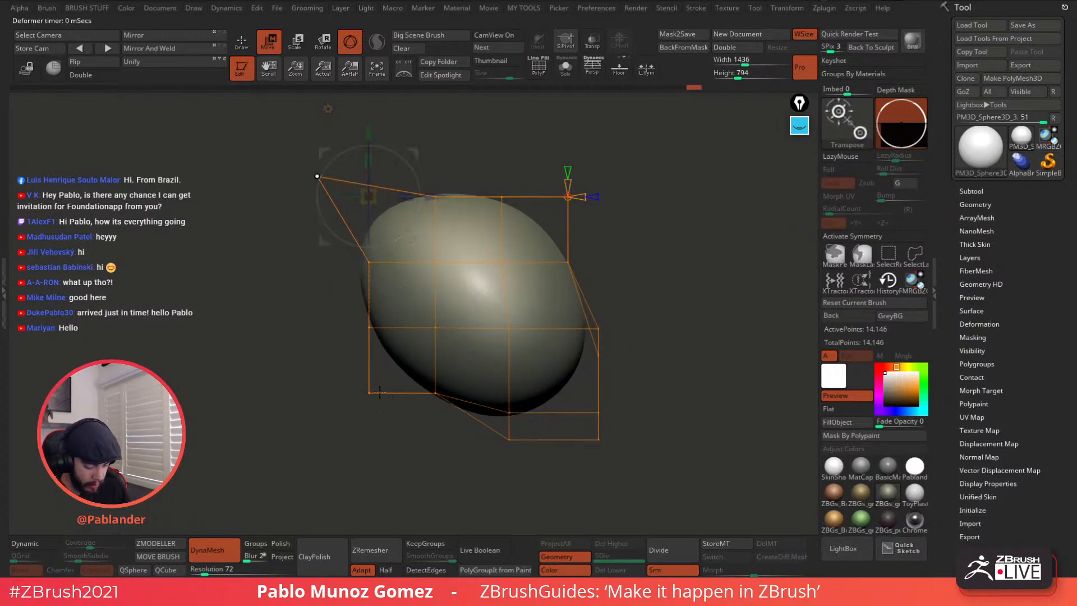
key("ctrl")
left_click_drag(359, 426, 369, 402, "ctrl")
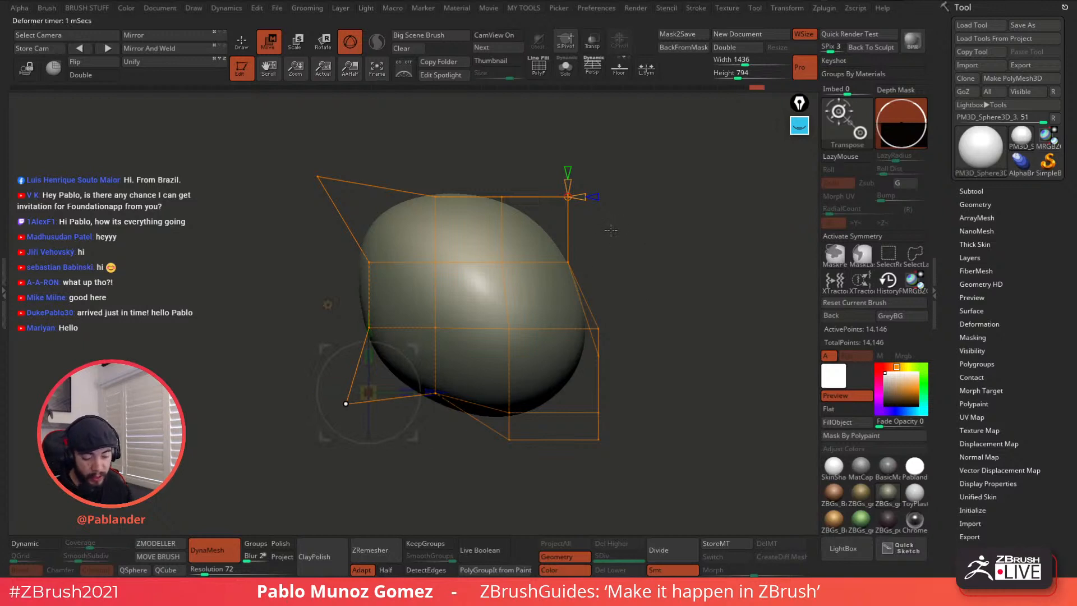
Step: Select the side control points of the cage's second row from the bottom in front view and move them outward
left_click_drag(676, 263, 588, 329, "shift")
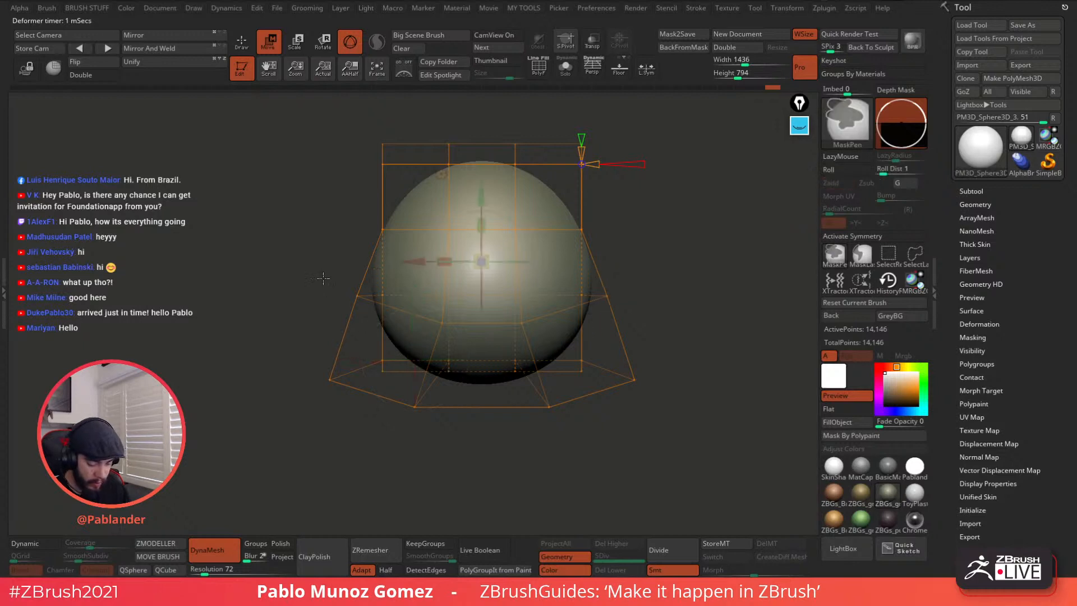
left_click_drag(315, 127, 480, 429, "ctrl")
left_click(389, 122, "ctrl")
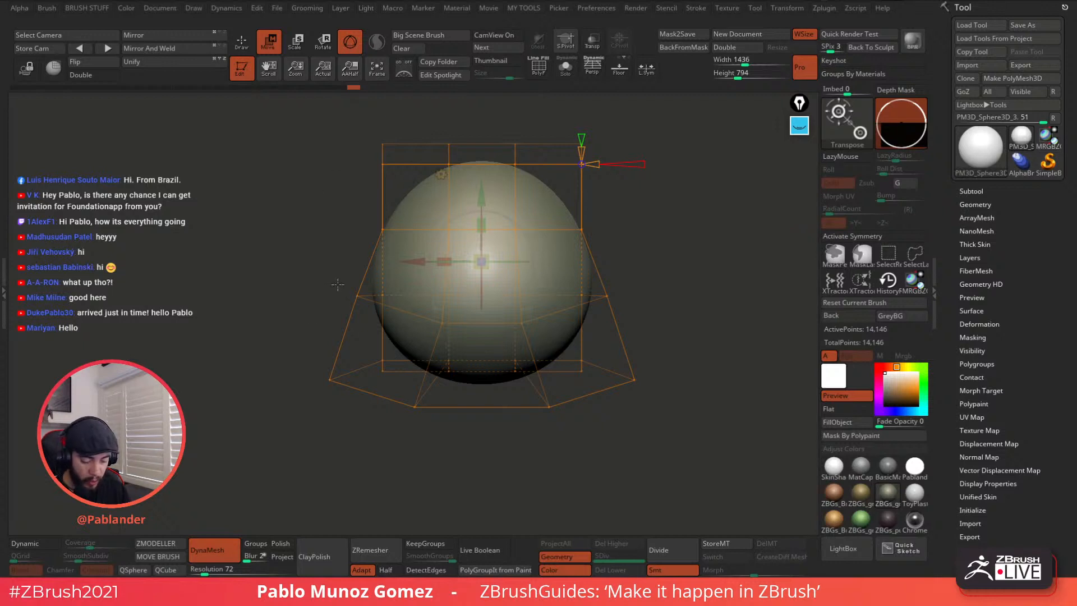
mouse_move(318, 252)
left_mouse_down("ctrl")
mouse_move(372, 329)
mouse_move(397, 334)
left_mouse_up("ctrl")
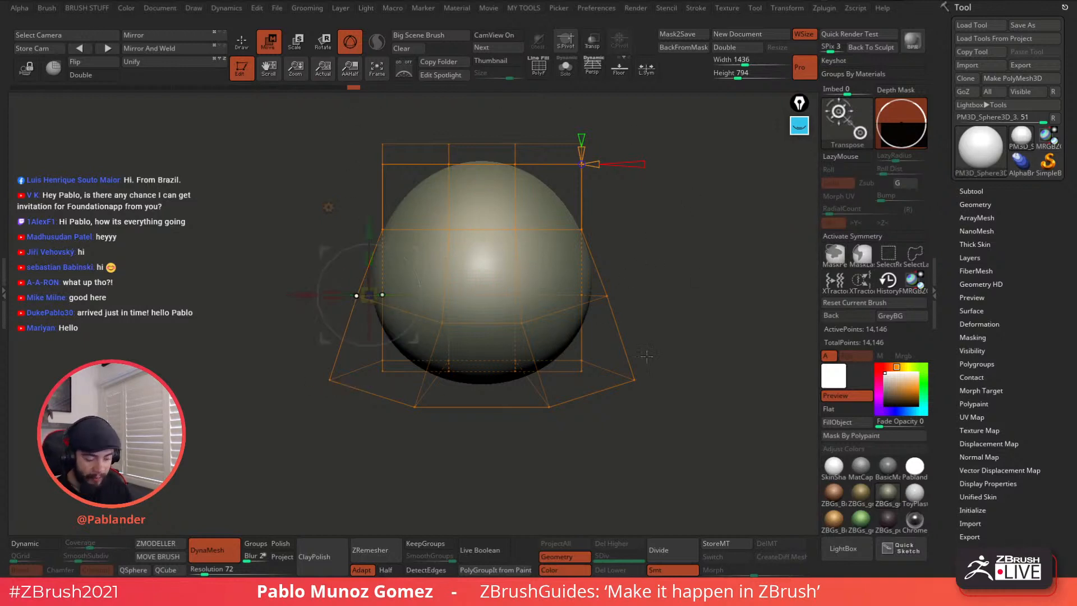
mouse_move(412, 341)
left_mouse_down()
mouse_move(377, 335)
mouse_move(434, 338)
left_mouse_up()
Step: Push the upper front control points of the cage inward and down, one after another
right_click_drag(514, 224, 615, 233)
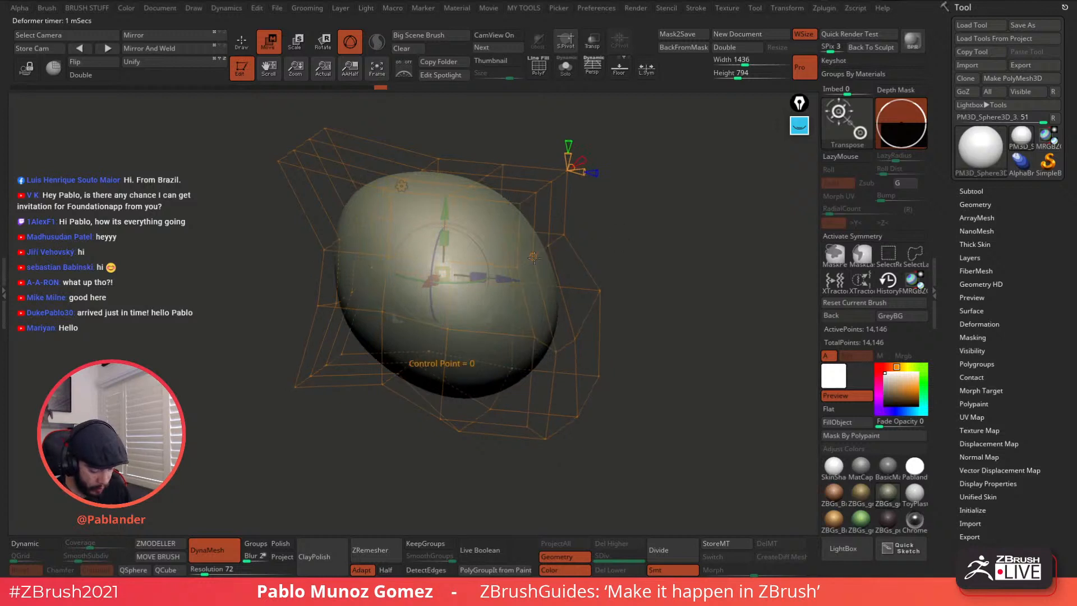
left_click_drag(531, 259, 522, 267)
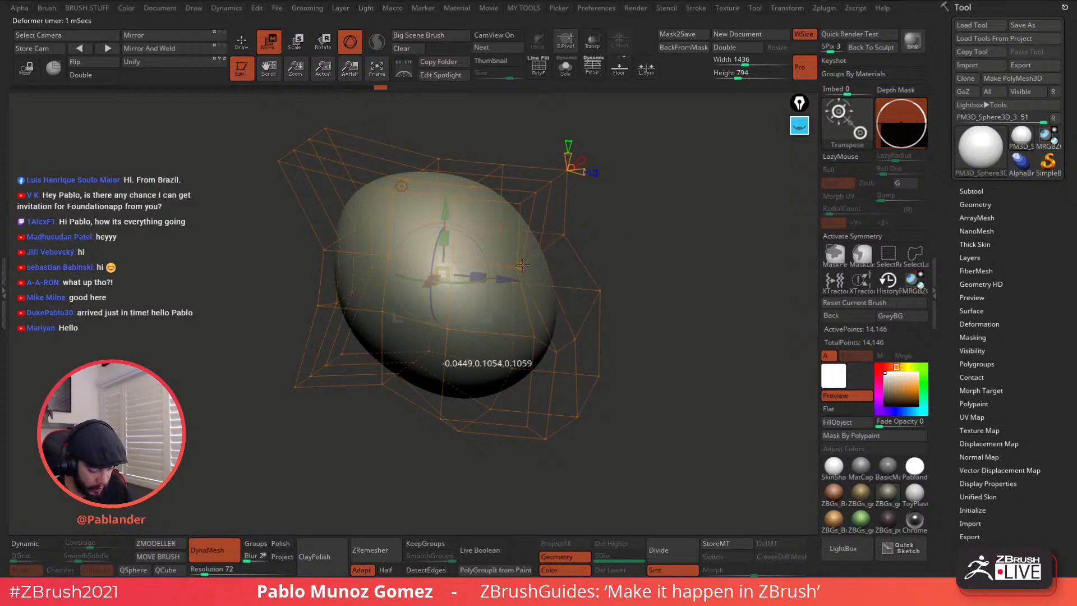
left_click_drag(608, 227, 635, 233)
left_click_drag(541, 274, 529, 285)
left_click_drag(613, 224, 638, 247)
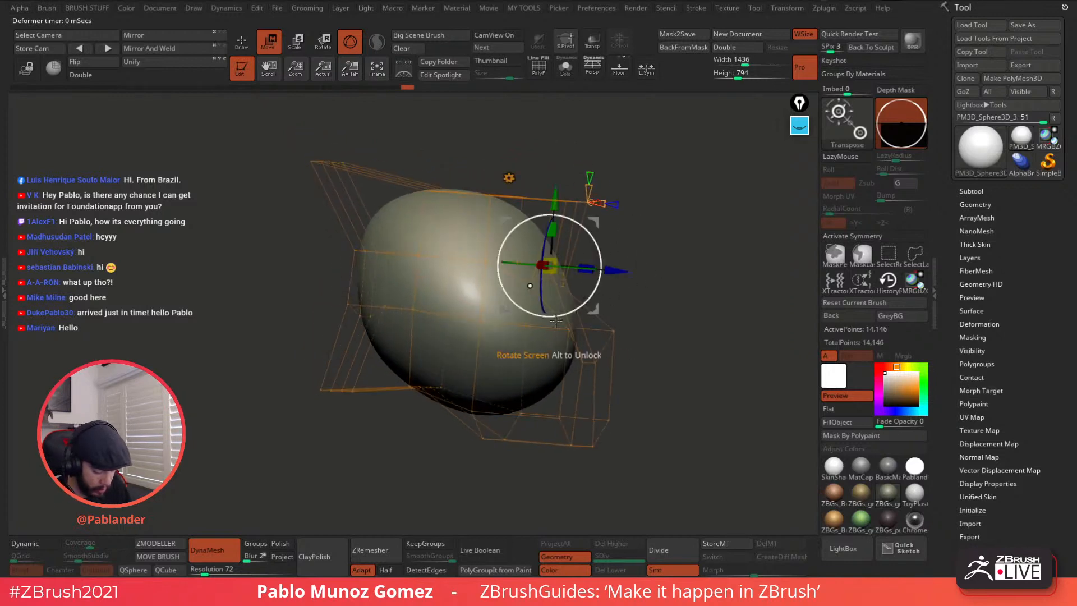
left_click_drag(555, 277, 546, 286)
left_click_drag(612, 281, 611, 216)
left_click_drag(498, 165, 613, 187)
Step: Adjust individual lower control points of the cage from the front and rear to round out the form
right_click_drag(659, 197, 560, 189)
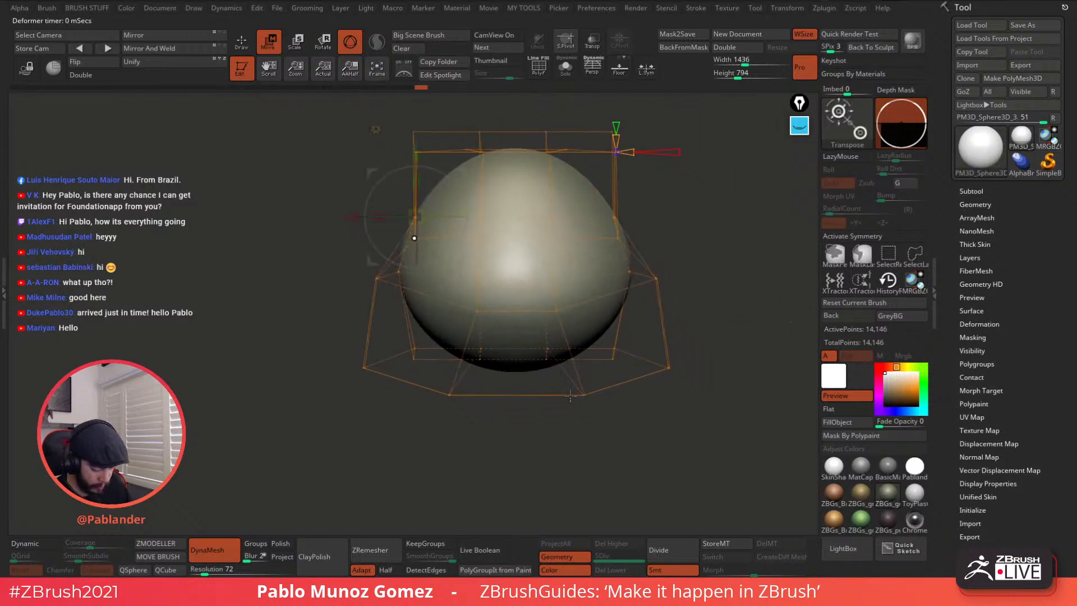
left_click_drag(450, 395, 469, 380)
left_click_drag(476, 317, 630, 339)
left_click_drag(574, 308, 623, 337)
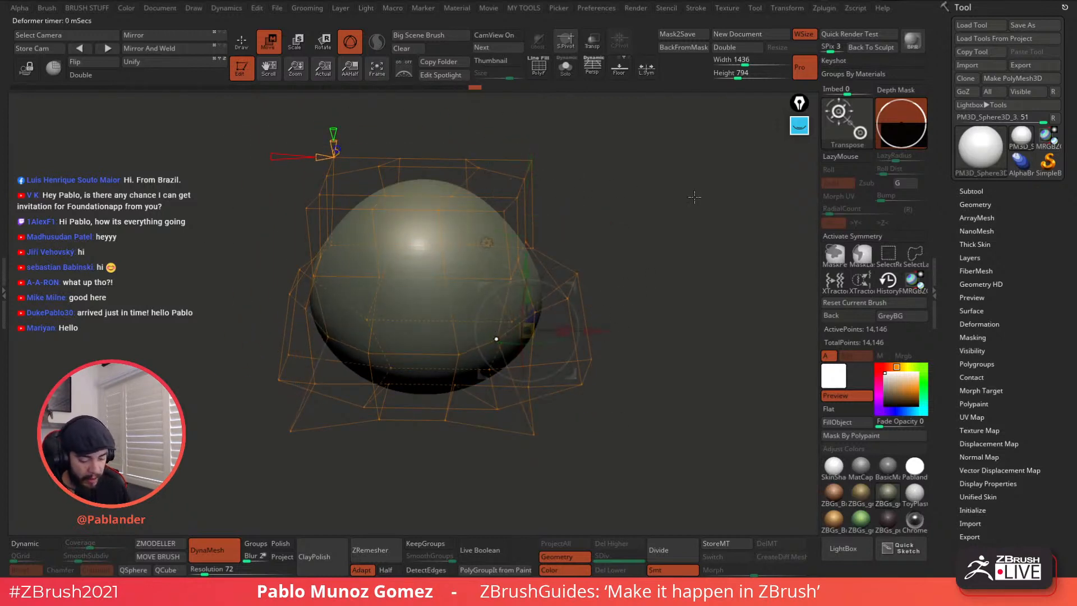
left_click_drag(693, 197, 704, 170)
left_click_drag(655, 206, 604, 244)
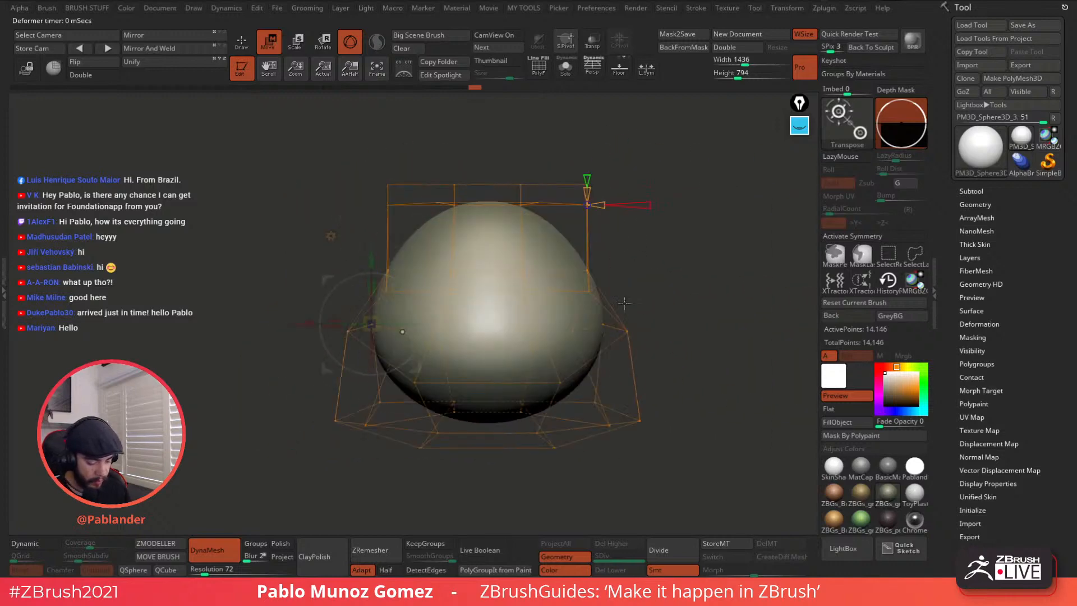
Step: Accept the soft deformer's result and return to Draw mode
left_click_drag(630, 286, 627, 271, "alt")
left_click(327, 206)
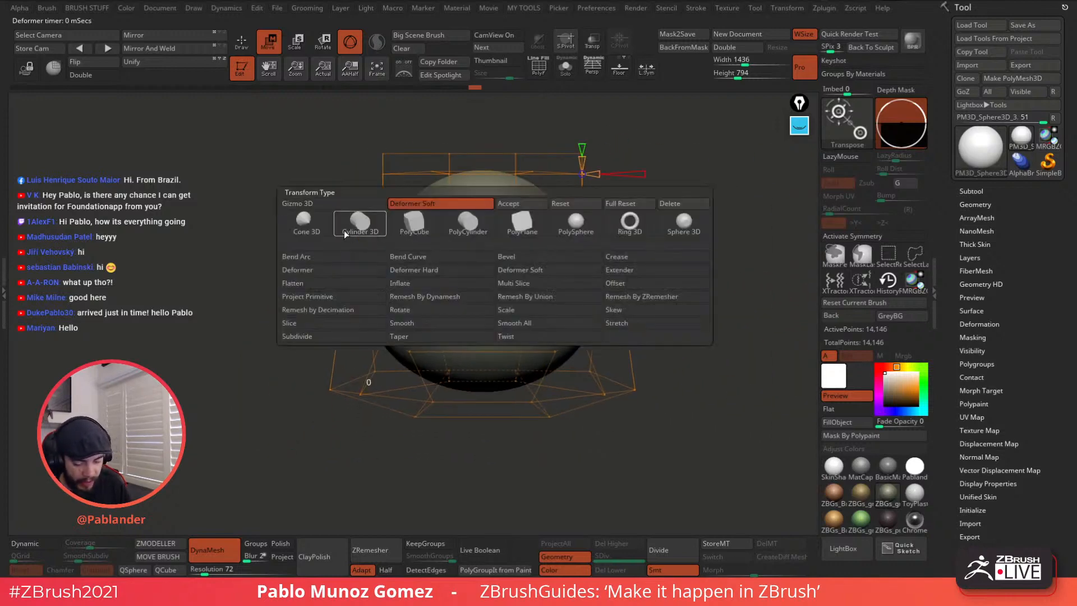
left_click(522, 206)
left_click(252, 47)
Step: Choose the Move brush and activate symmetry across the X axis
mouse_move(642, 240)
left_mouse_down("alt")
mouse_move(584, 307)
mouse_move(617, 371)
mouse_move(634, 311)
left_mouse_up("alt")
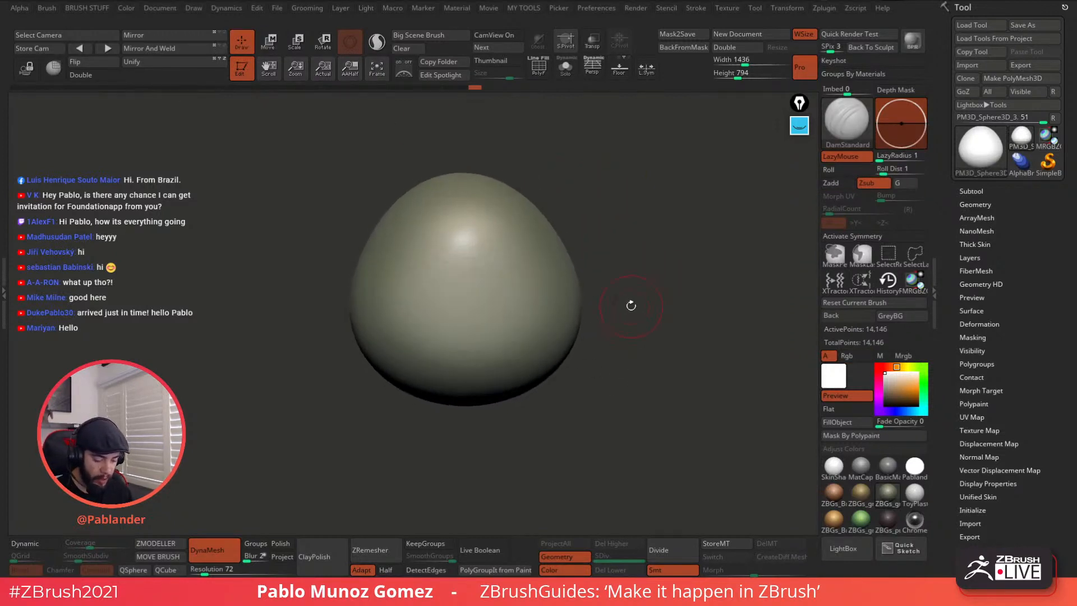
right_click_drag(456, 344, 525, 272, "shift")
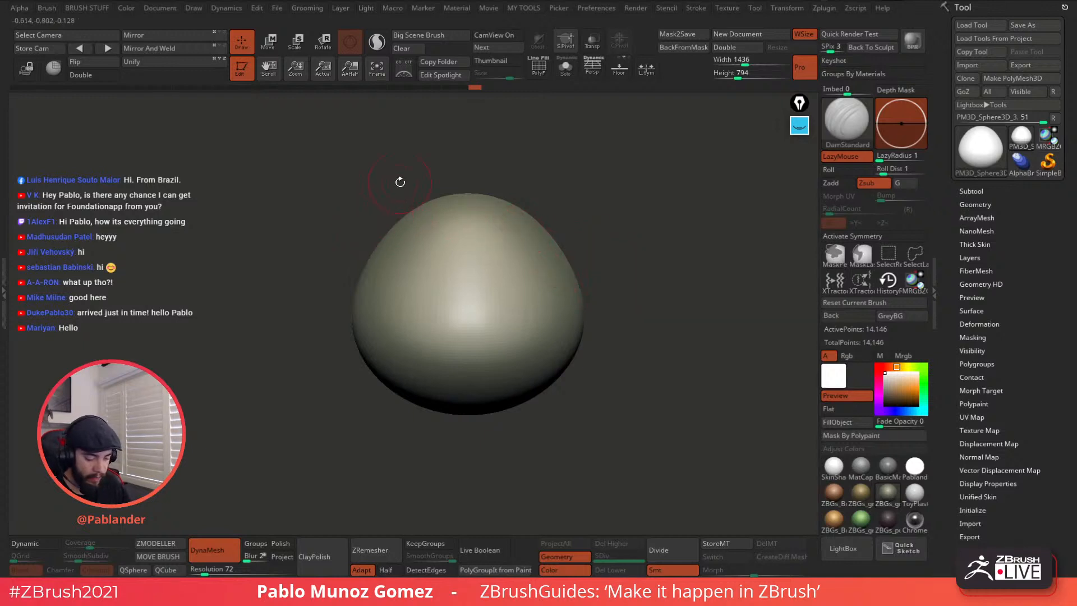
mouse_move(595, 270)
left_mouse_down()
mouse_move(632, 271)
mouse_move(587, 278)
left_mouse_up()
left_click_drag(544, 194, 557, 190)
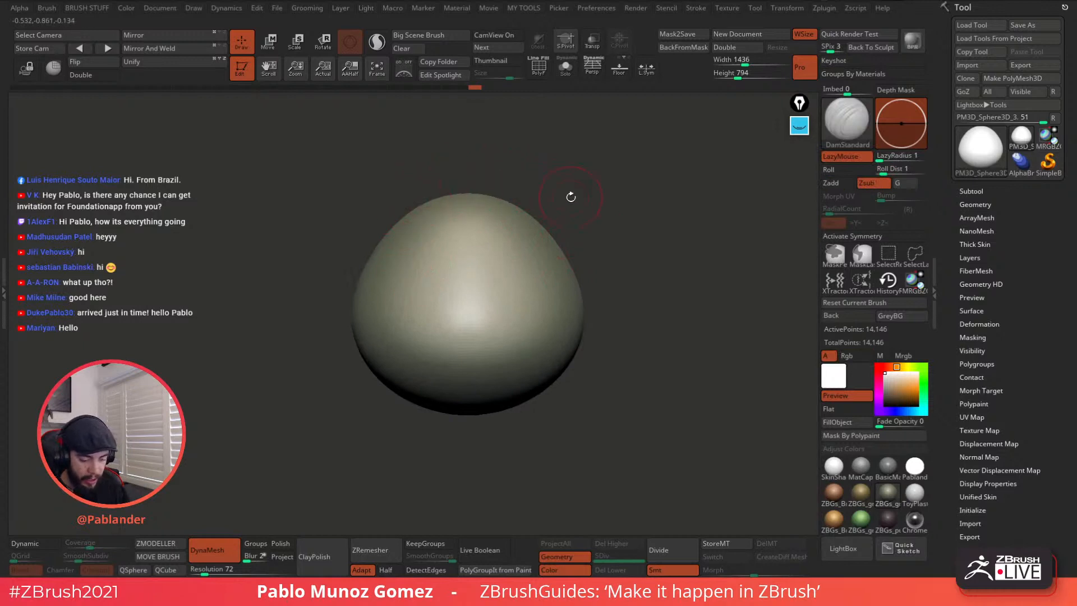
key("b")
left_click(621, 304)
key("space")
key("x")
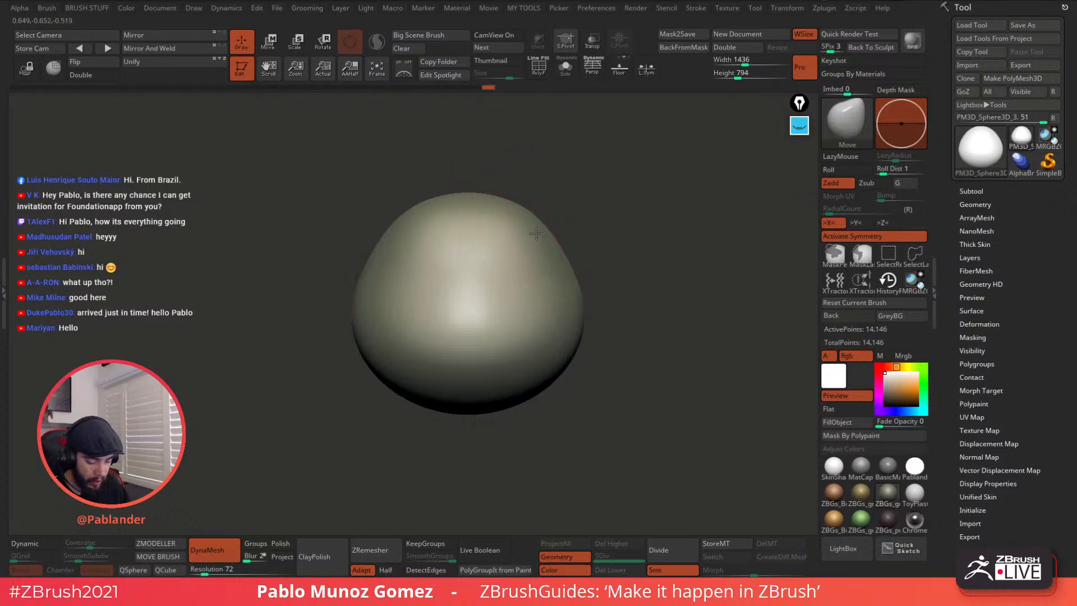
Step: Reshape the top and sides of the form symmetrically with the Move brush, smoothing where needed, from several angles
left_click_drag(551, 247, 548, 236)
left_click_drag(483, 217, 484, 199)
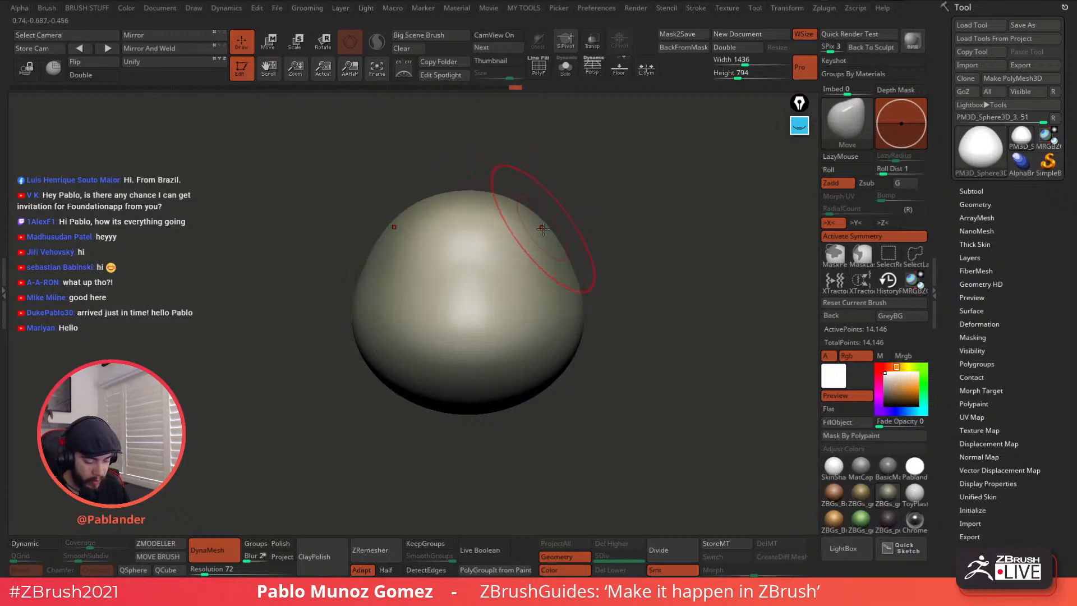
right_click_drag(558, 236, 504, 223)
mouse_move(512, 225)
left_mouse_down()
mouse_move(468, 246)
mouse_move(493, 211)
left_mouse_up()
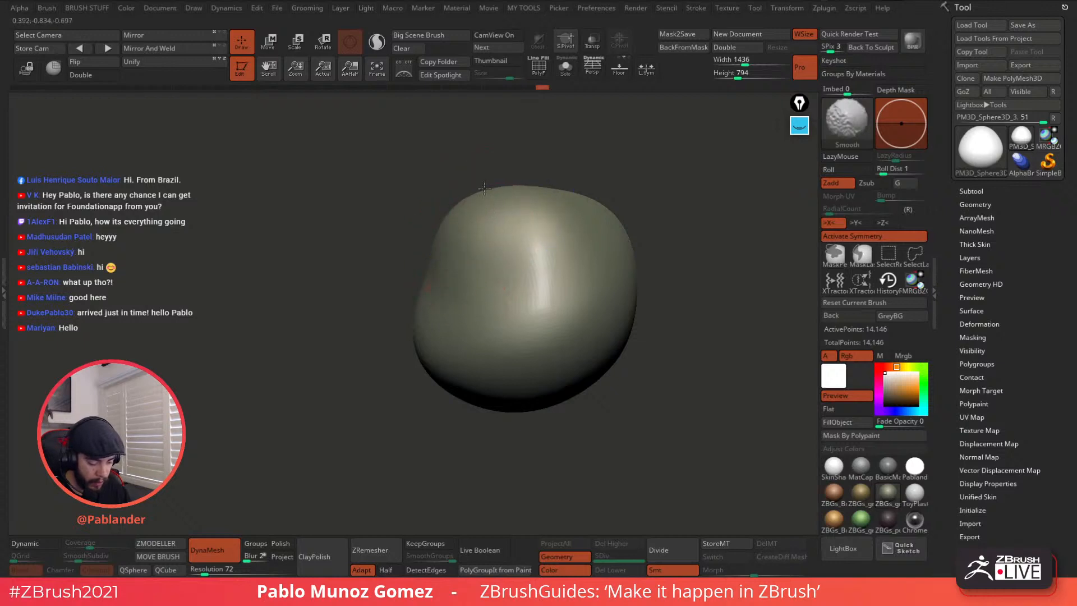
mouse_move(573, 218)
left_mouse_down()
mouse_move(626, 202)
mouse_move(638, 212)
left_mouse_up()
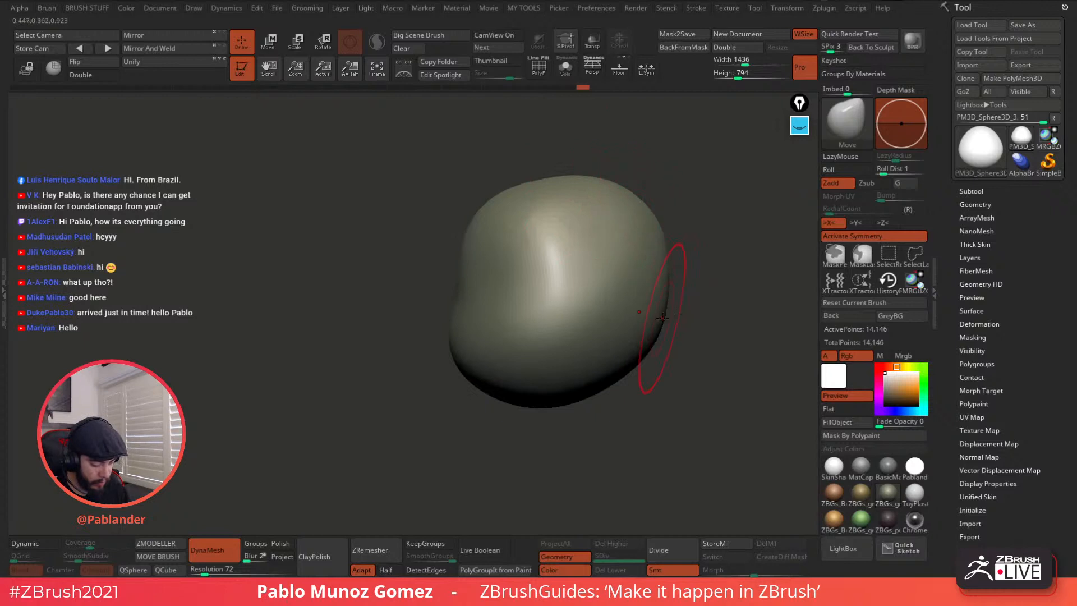
mouse_move(652, 302)
right_mouse_down()
mouse_move(628, 279)
mouse_move(642, 224)
right_mouse_up()
left_click_drag(654, 193, 646, 208)
right_click_drag(640, 299, 586, 318)
mouse_move(568, 275)
right_mouse_down()
mouse_move(577, 234)
mouse_move(548, 180)
right_mouse_up()
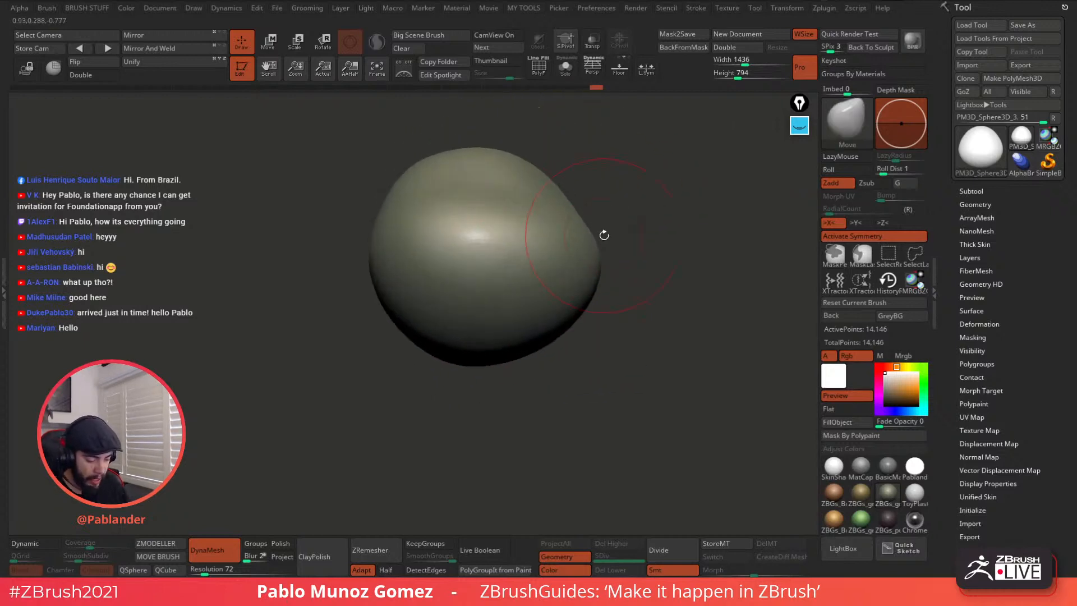
Step: Reduce the draw size and paint a small round mask at the centre of the form's underside
key("space")
right_click_drag(657, 258, 662, 180)
mouse_move(589, 310)
right_mouse_down("alt")
mouse_move(602, 278)
mouse_move(571, 313)
mouse_move(569, 247)
mouse_move(533, 264)
right_mouse_up("alt")
key("space")
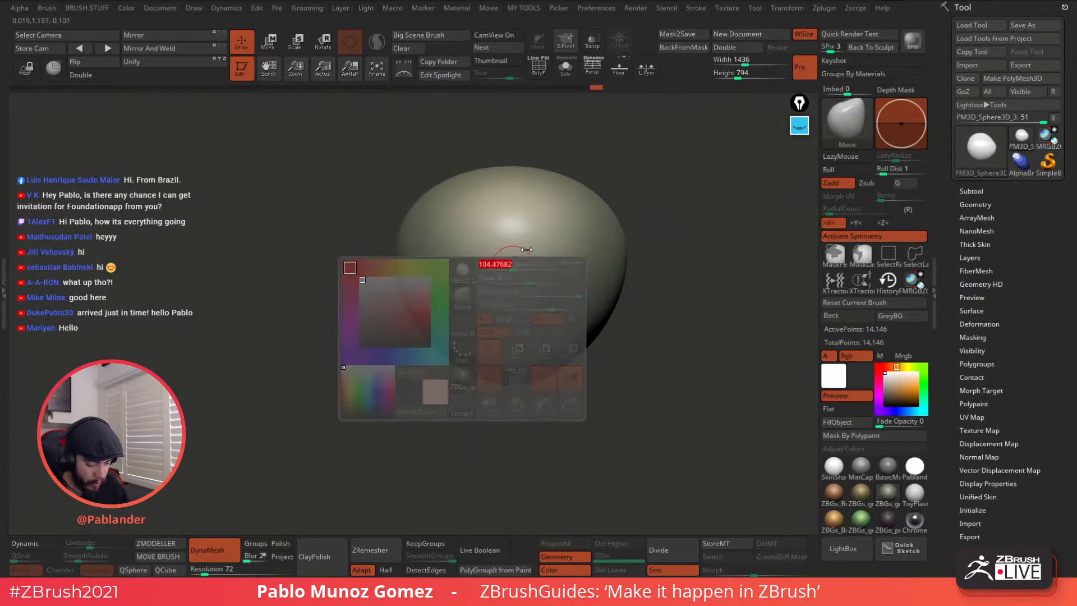
key("ctrl")
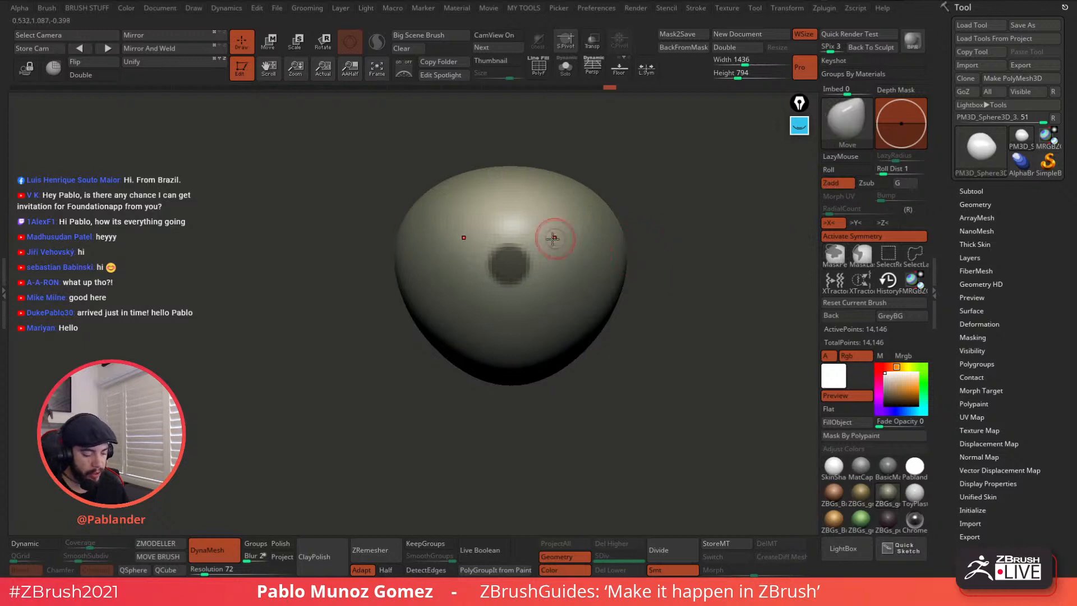
key("ctrl")
key("ctrl")
mouse_move(509, 261)
left_mouse_down()
mouse_move(520, 257)
mouse_move(505, 259)
mouse_move(511, 280)
left_mouse_up()
key("ctrl")
Step: Invert the mask and pull the unmasked spot down into a neck, returning to Draw mode
mouse_move(595, 244)
right_mouse_down()
mouse_move(595, 284)
mouse_move(654, 243)
right_mouse_up()
left_click(648, 234, "ctrl")
left_click_drag(648, 235, 518, 303)
left_click(269, 50)
left_click_drag(421, 141, 429, 298)
mouse_move(444, 349)
left_mouse_down()
mouse_move(454, 349)
mouse_move(456, 291)
left_mouse_up()
key("q")
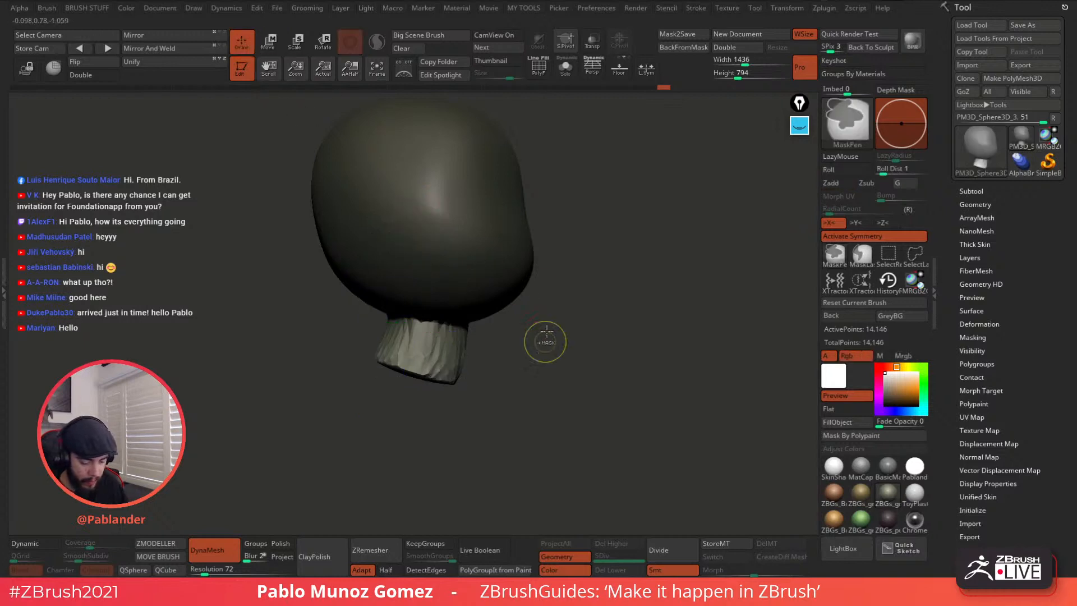
Step: Clear the mask, remesh with DynaMesh and adjust the area where the neck meets the head with the Move brush
mouse_move(580, 293)
left_mouse_down("ctrl")
mouse_move(656, 331)
mouse_move(567, 301)
mouse_move(640, 264)
left_mouse_up("ctrl")
key("space")
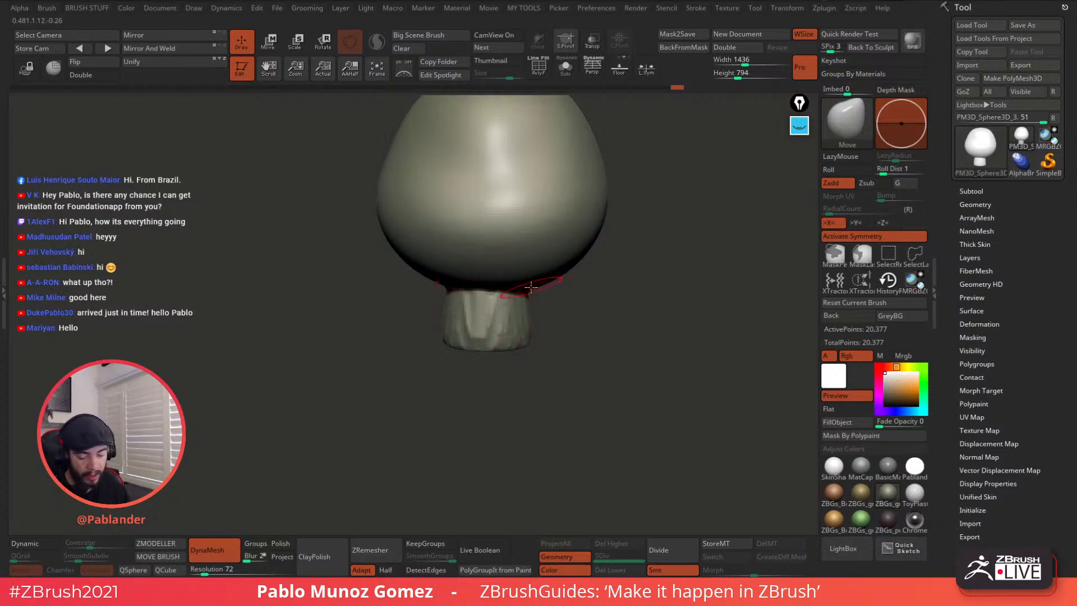
left_click_drag(566, 296, 531, 336)
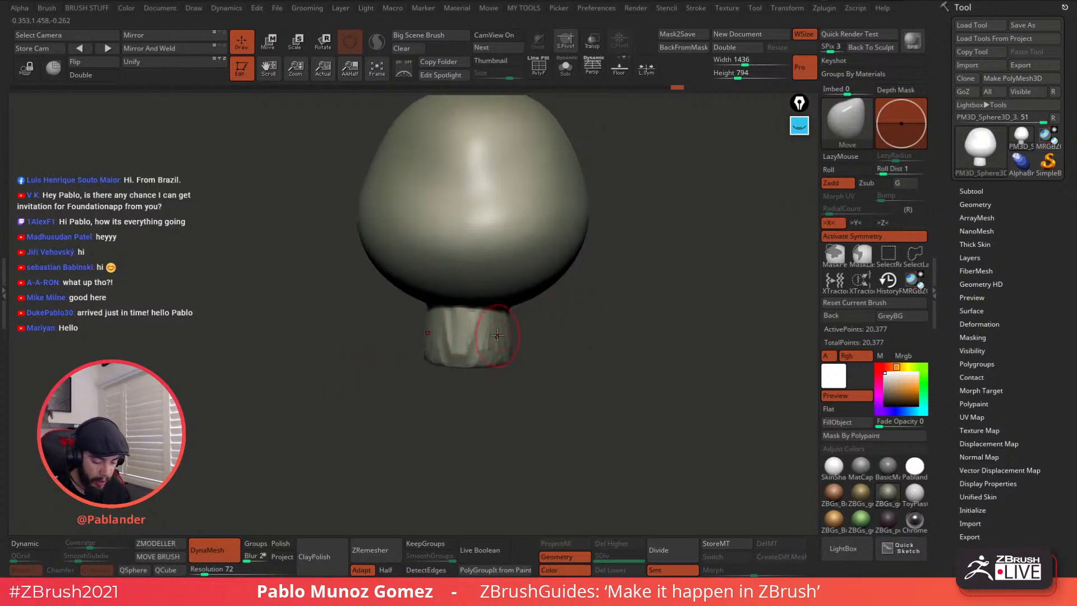
left_click_drag(560, 277, 583, 251)
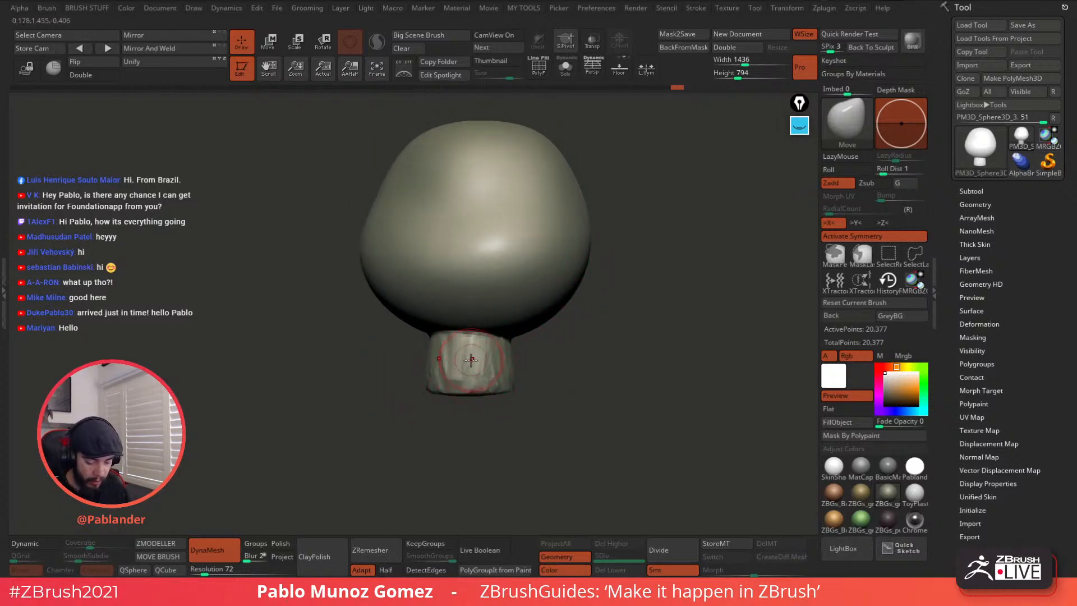
Step: Smooth the streaky neck surface from all sides and update the DynaMesh
left_click_drag(461, 371, 472, 367, "shift")
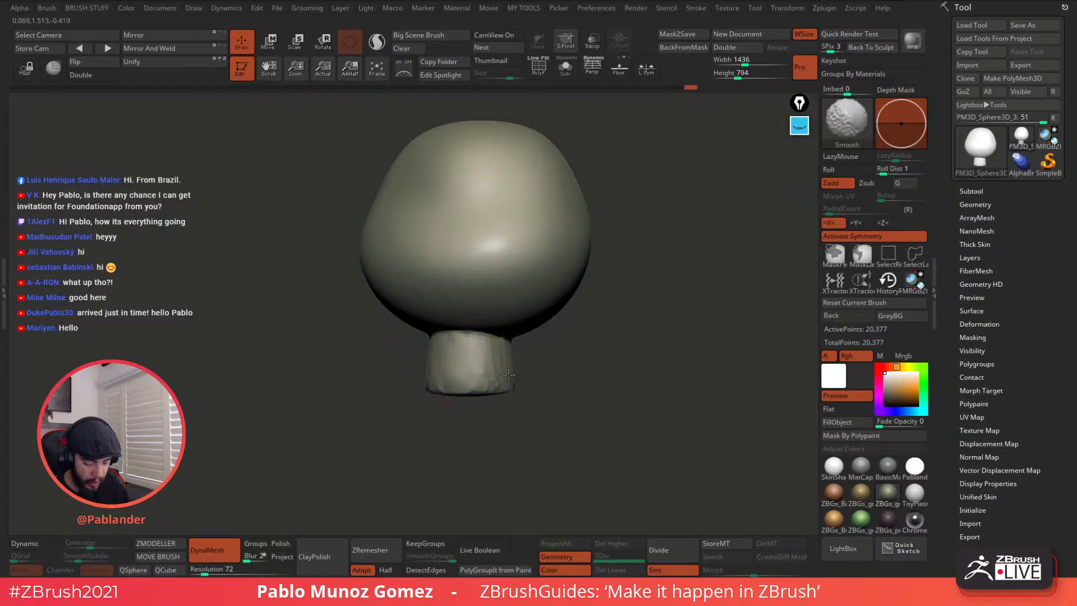
mouse_move(561, 354)
left_mouse_down()
mouse_move(462, 380)
mouse_move(450, 371)
left_mouse_up()
left_click_drag(501, 367, 520, 365, "shift")
mouse_move(594, 342)
left_mouse_down()
mouse_move(518, 359)
mouse_move(555, 372)
mouse_move(646, 359)
left_mouse_up()
left_click_drag(584, 359, 542, 339, "shift")
left_click_drag(488, 362, 444, 362)
mouse_move(531, 354)
left_mouse_down("shift")
mouse_move(502, 343)
mouse_move(538, 362)
left_mouse_up("shift")
left_click_drag(615, 315, 630, 349, "ctrl")
left_click_drag(544, 356, 519, 365, "shift")
Step: Enlarge the brush and reshape the lower head around the neck with the Move brush from several angles
mouse_move(609, 355)
left_mouse_down()
mouse_move(569, 336)
mouse_move(596, 303)
left_mouse_up()
key("space")
left_click_drag(526, 314, 527, 328)
right_click_drag(539, 304, 593, 292)
mouse_move(532, 317)
left_mouse_down()
mouse_move(513, 330)
mouse_move(481, 318)
mouse_move(485, 300)
left_mouse_up()
right_click_drag(533, 286, 481, 279)
left_click_drag(517, 253, 531, 243)
Step: Push the lower sides of the head inward with the Move brush to refine the front silhouette
right_click_drag(649, 235, 550, 255, "alt")
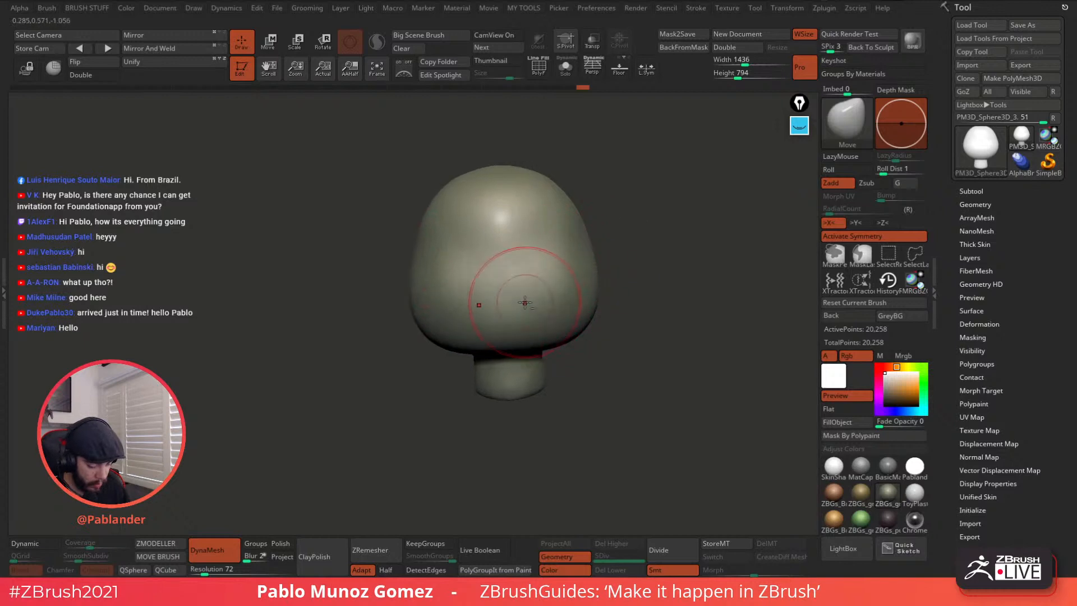
left_click_drag(597, 319, 571, 330)
left_click_drag(647, 265, 642, 262)
right_click_drag(642, 263, 616, 272)
Step: Choose the DamStandard brush and reduce its draw size for carving facial lines
key("b")
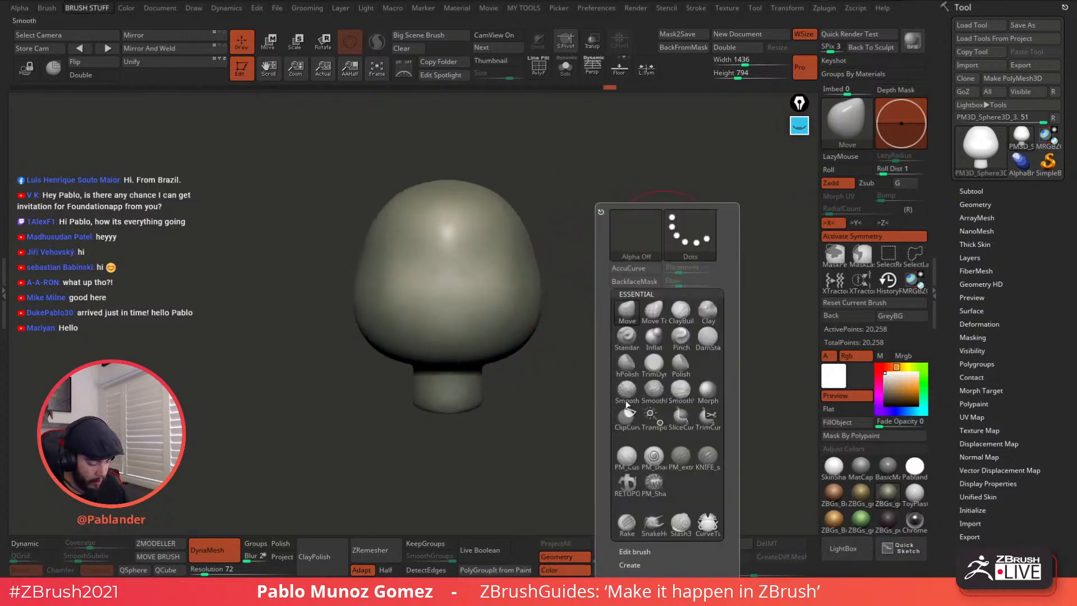
key("d")
key("s")
right_click(599, 285)
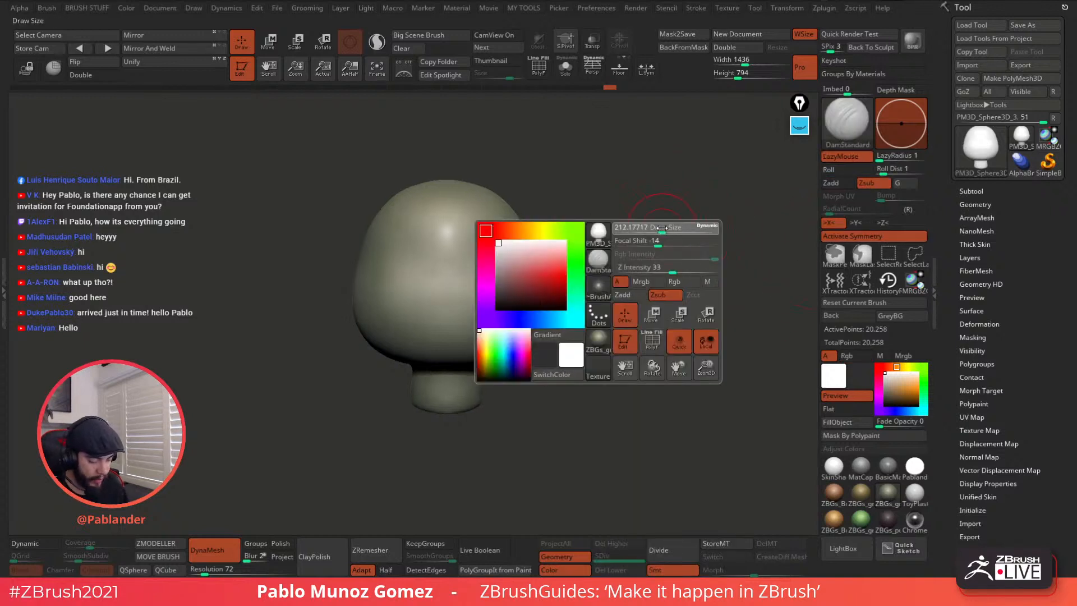
right_click_drag(573, 269, 608, 277, "ctrl")
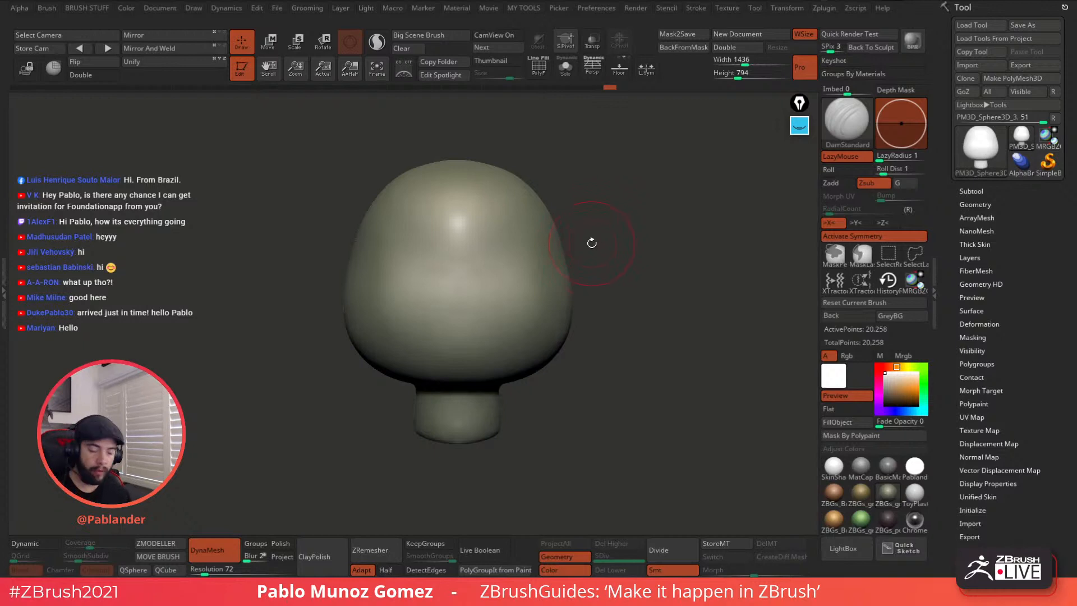
right_click(632, 218)
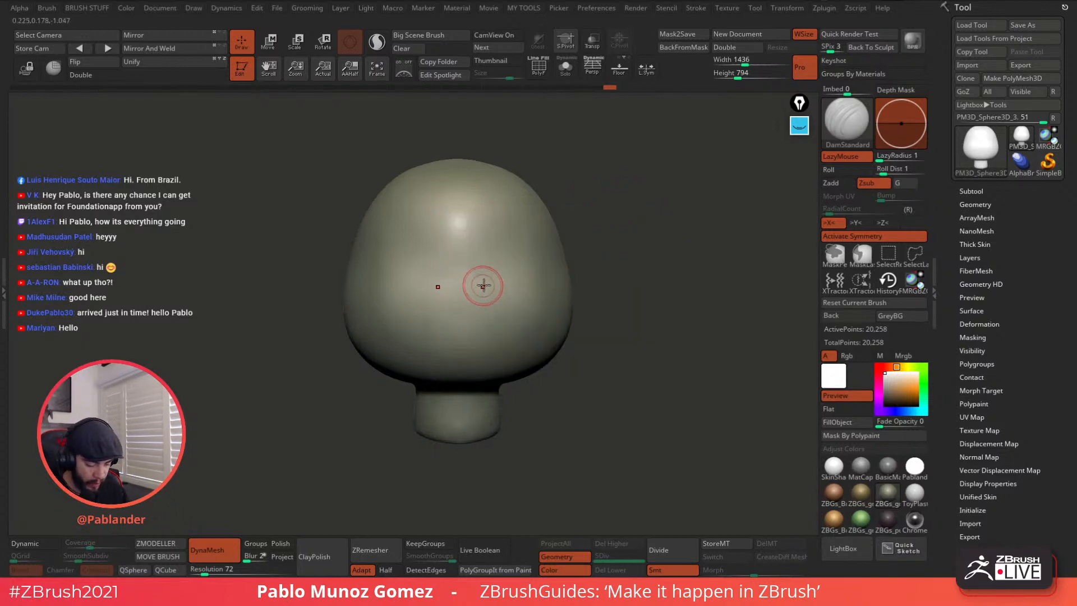
left_click_drag(387, 286, 536, 283)
key("ctrl+z")
left_click_drag(399, 285, 533, 280)
key("ctrl+z")
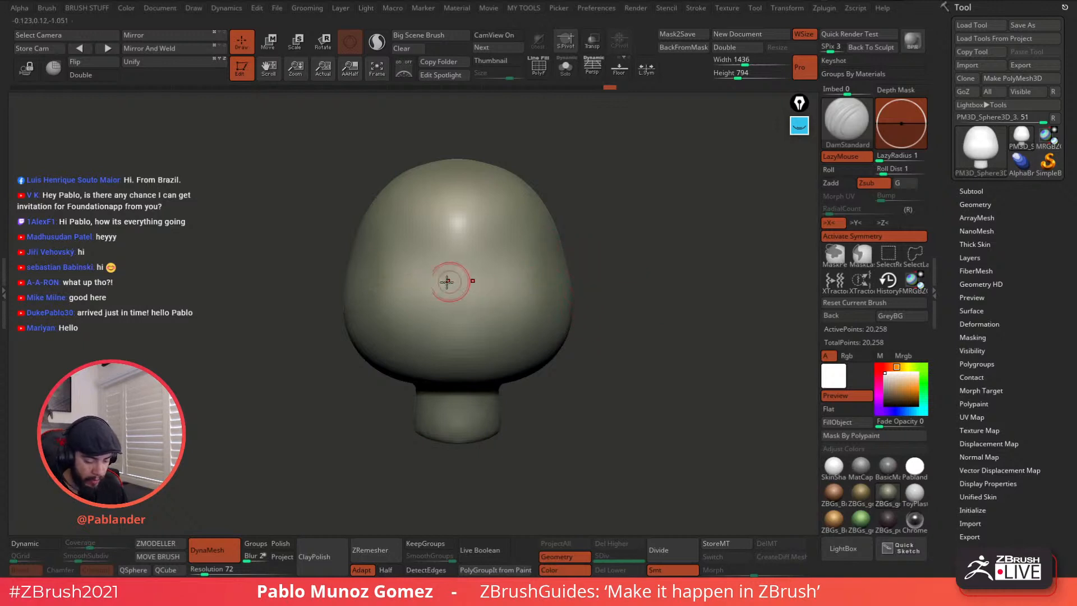
left_click_drag(394, 296, 549, 299)
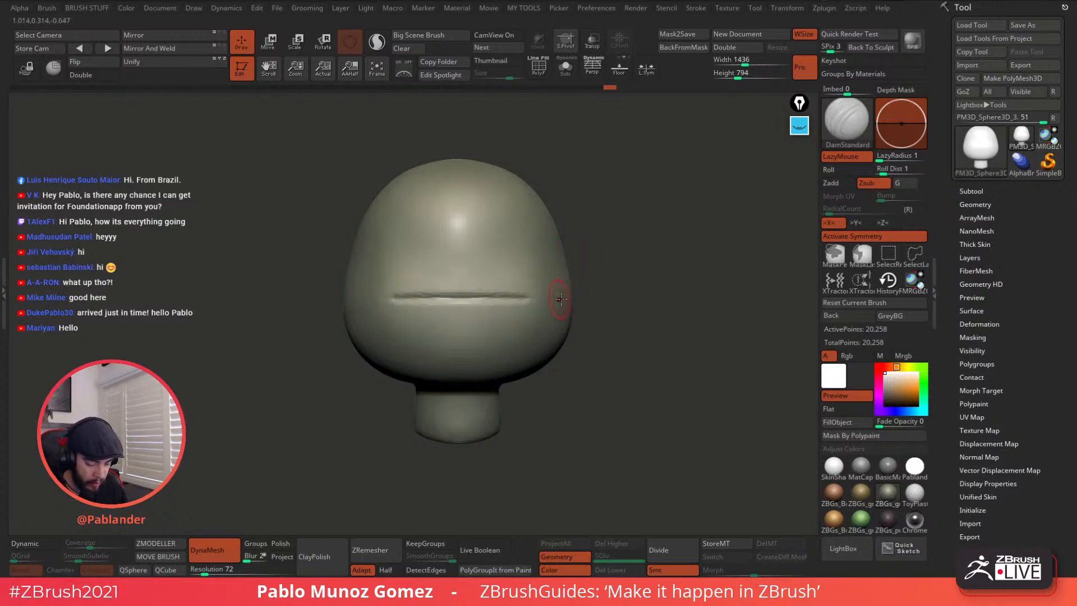
key("ctrl+z")
Step: Carve a horizontal eye line across the whole face and build up a small nose on the centre line
left_click_drag(376, 291, 611, 294)
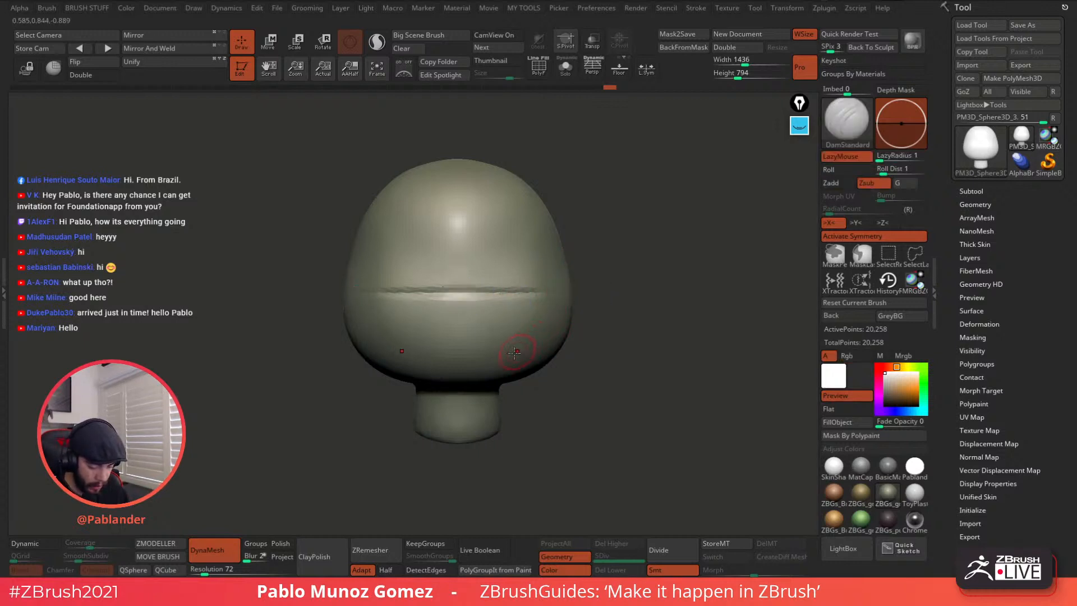
left_click_drag(456, 248, 460, 404)
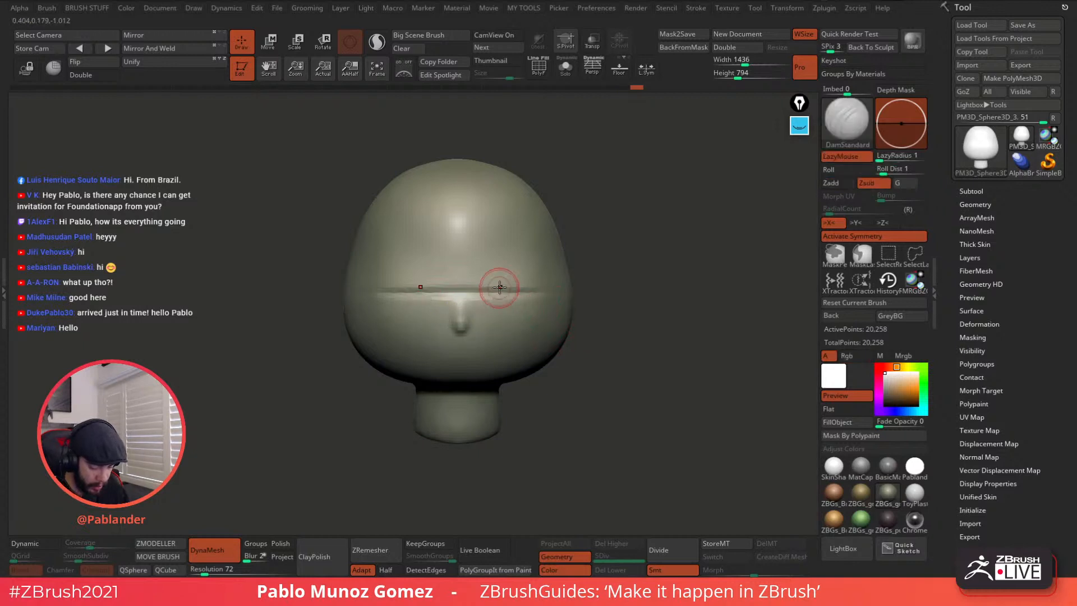
Step: Carve angled, frowning brow lines above the eye line with DamStandard and smooth around them
mouse_move(473, 281)
left_mouse_down()
mouse_move(522, 266)
mouse_move(482, 289)
left_mouse_up()
key("ctrl+z")
right_click_drag(494, 287, 505, 308, "ctrl")
left_click_drag(474, 284, 520, 263)
mouse_move(569, 341)
right_mouse_down("ctrl")
mouse_move(567, 298)
mouse_move(568, 335)
right_mouse_up("ctrl")
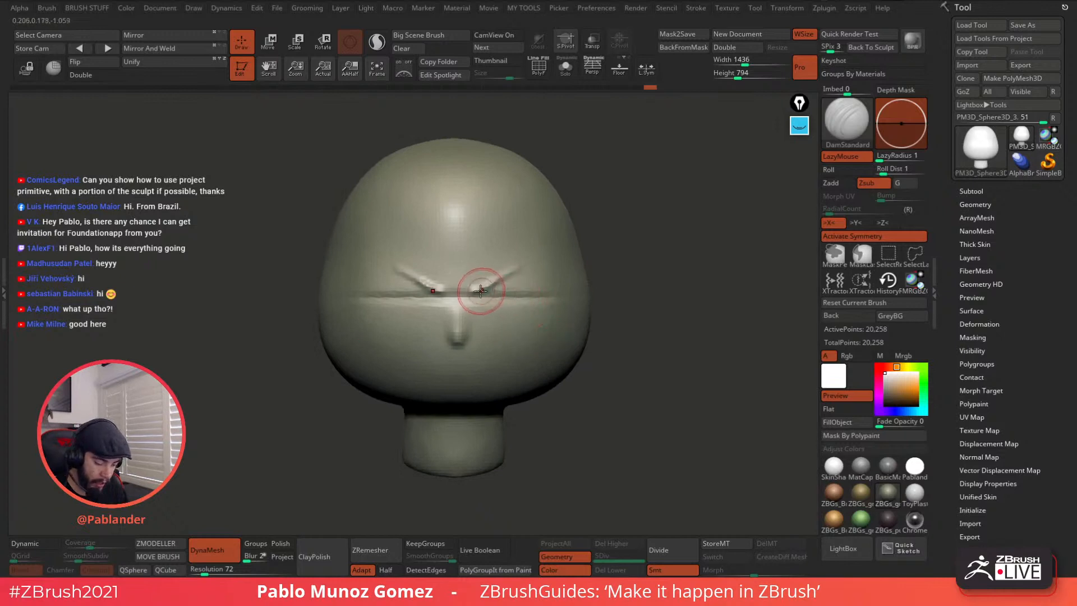
left_click_drag(476, 290, 525, 274)
left_click_drag(458, 297, 513, 276, "shift")
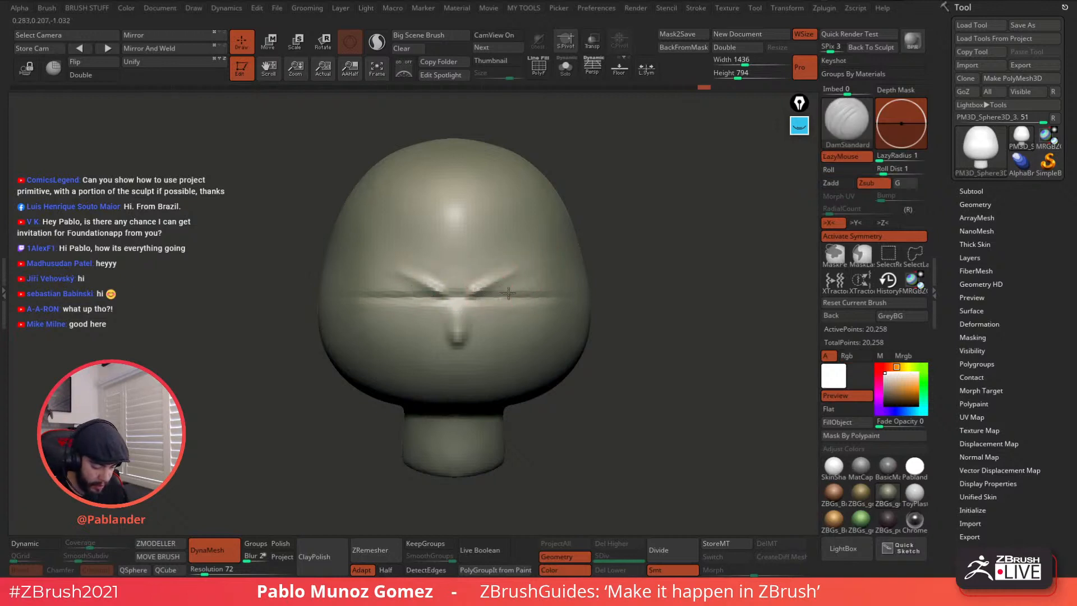
left_click_drag(537, 280, 509, 294, "shift")
right_click_drag(474, 292, 555, 300)
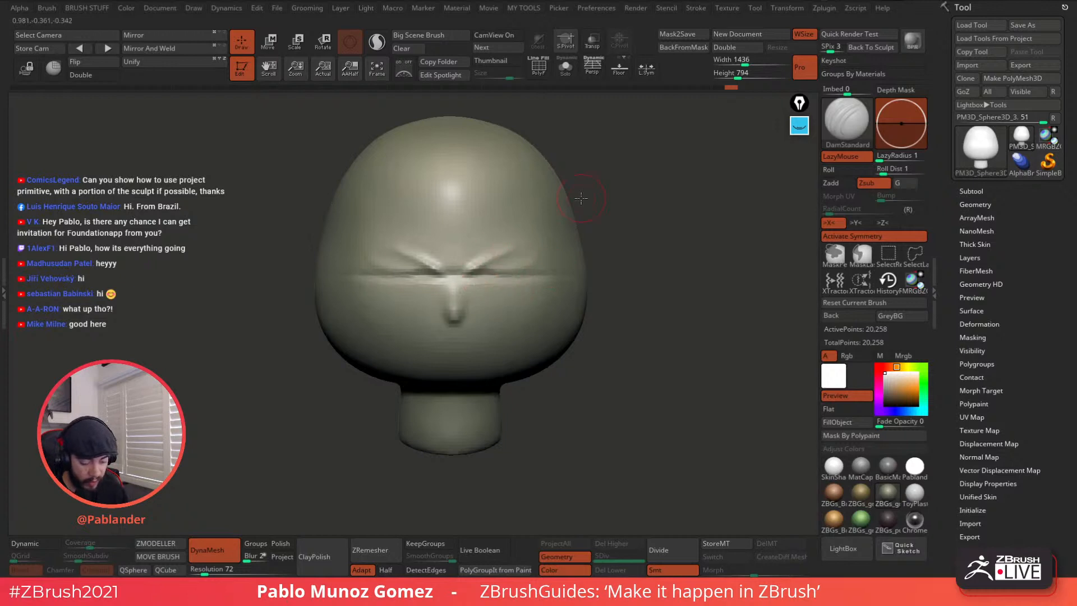
Step: Carve the eye slits under the brows and soften the small ridges beneath them
left_click_drag(488, 274, 524, 272)
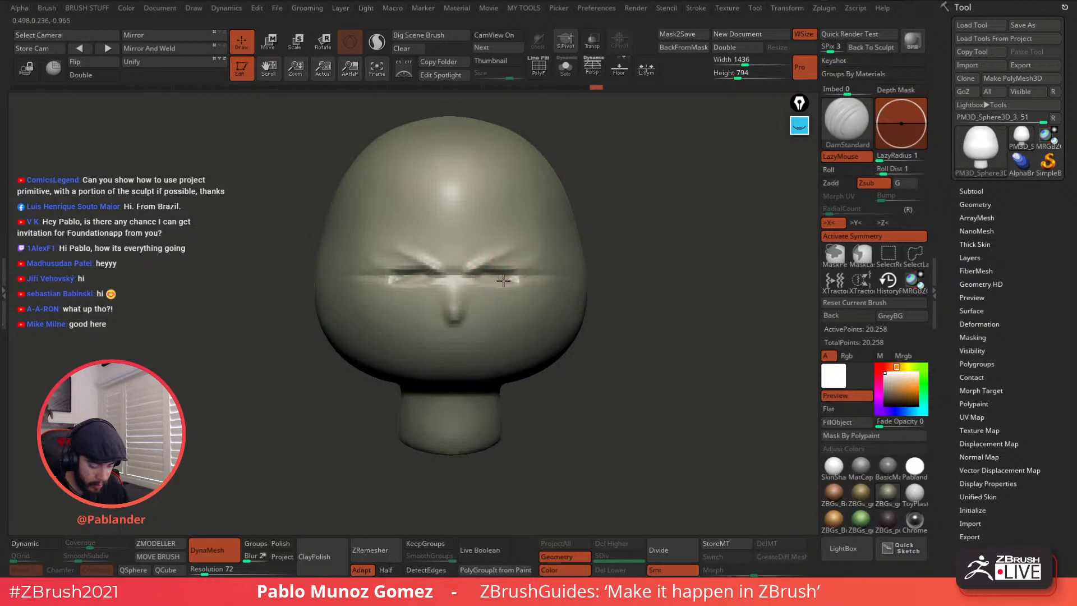
key("shift")
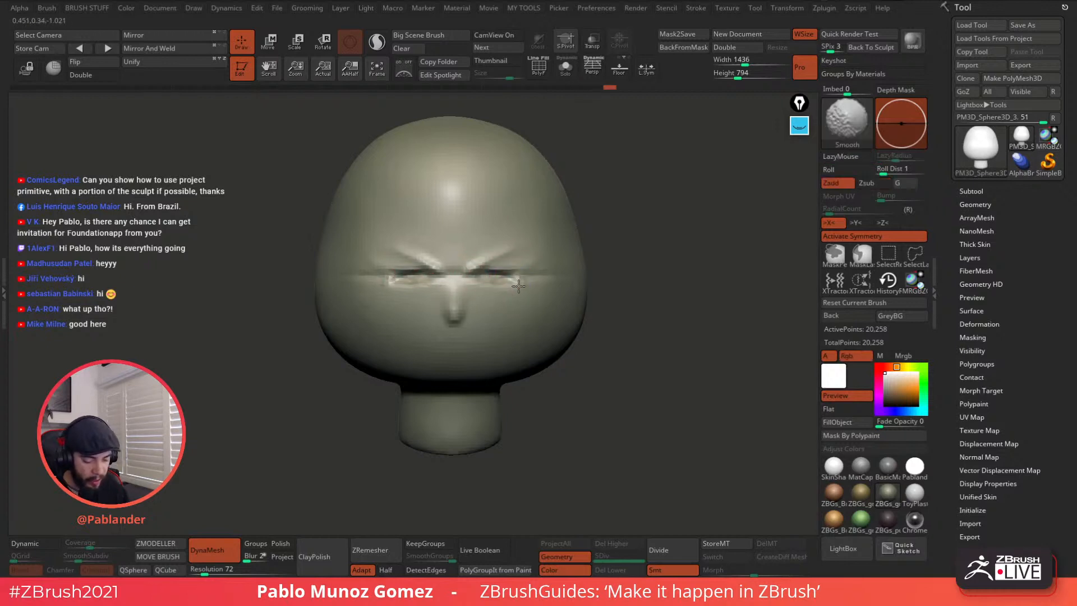
left_click_drag(521, 287, 502, 285, "shift")
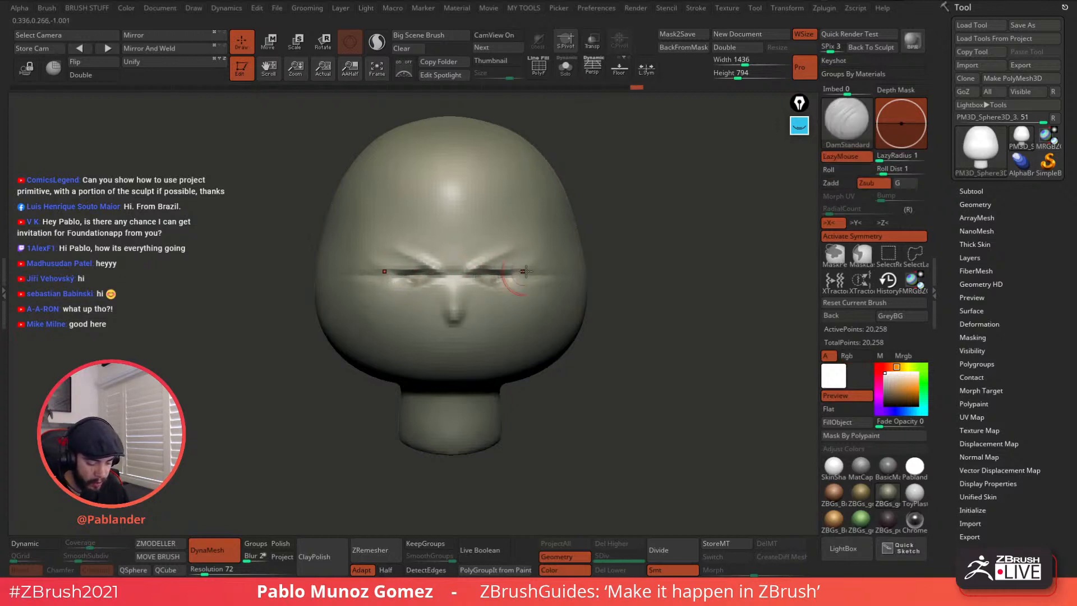
Step: Turn on perspective and refine the nose bridge and tip with smoothing strokes
right_click_drag(545, 333, 520, 284, "ctrl")
left_click(597, 73)
right_click_drag(593, 293, 573, 345, "ctrl")
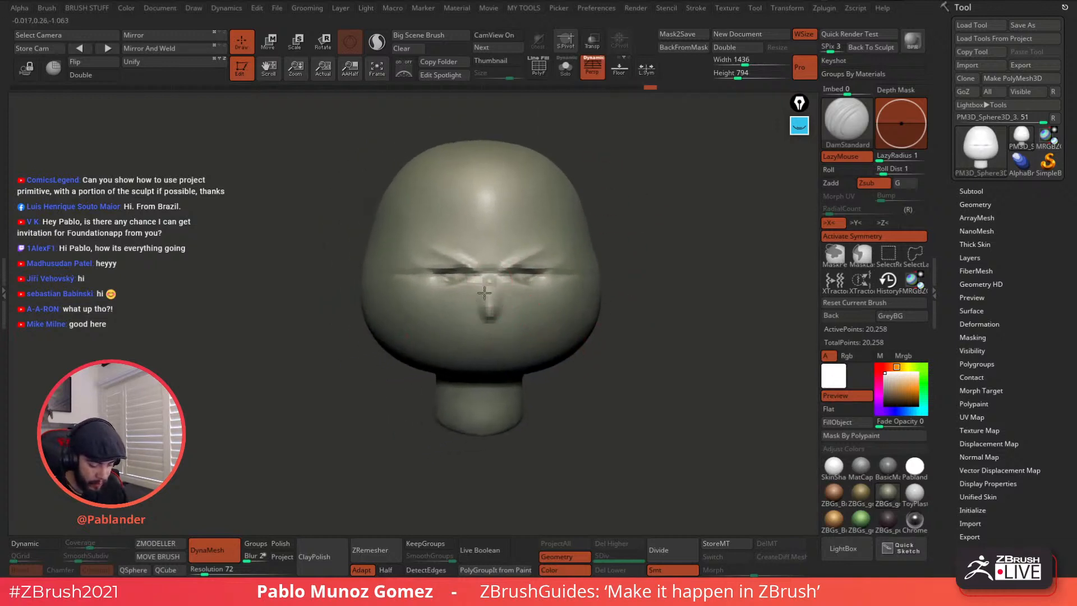
left_click_drag(483, 287, 492, 297, "shift")
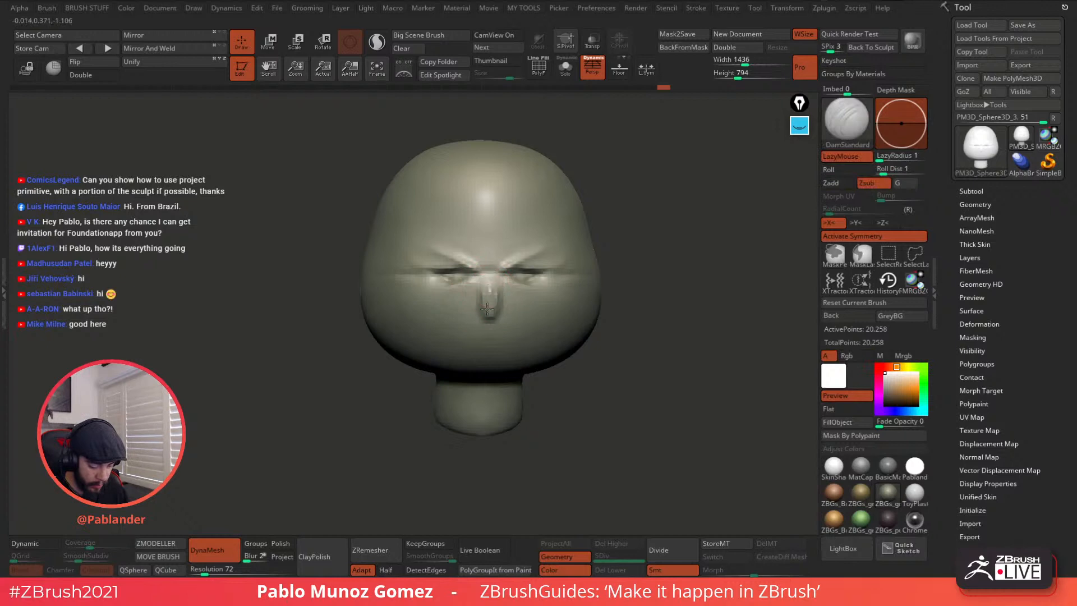
left_click_drag(493, 319, 491, 296, "shift")
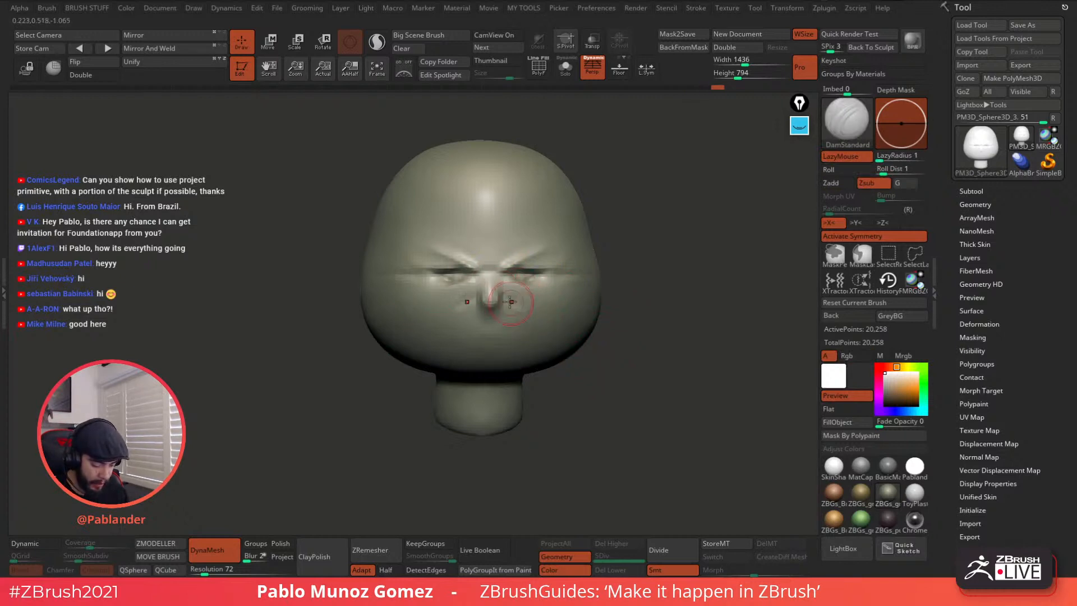
Step: Undo the last stroke and carve symmetrical folds running from the nose down across the cheeks
key("ctrl+z")
left_click_drag(503, 297, 512, 303)
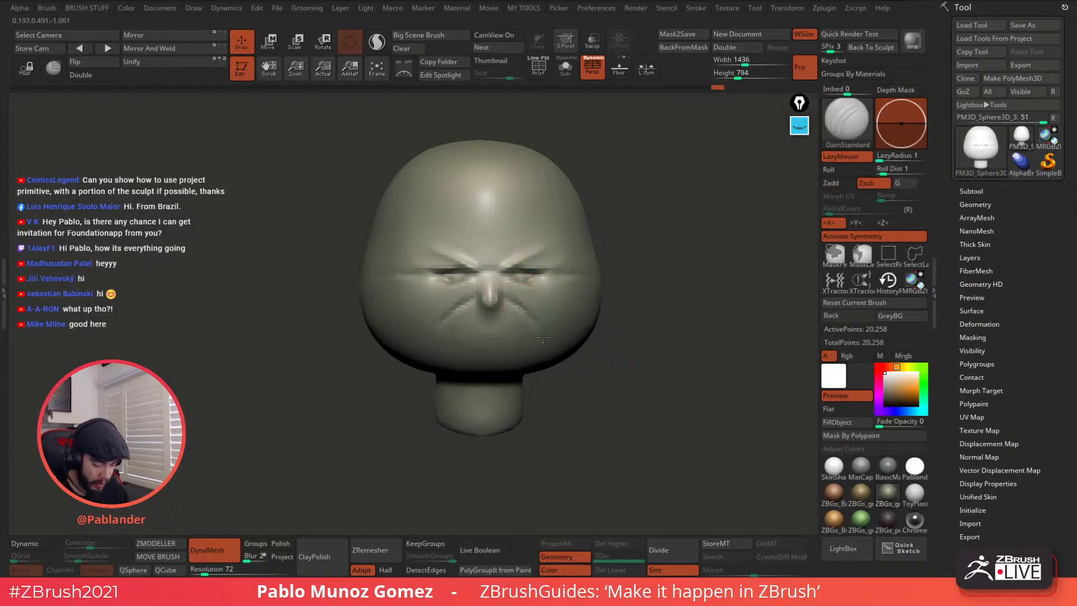
left_click_drag(466, 330, 534, 321)
mouse_move(524, 295)
right_mouse_down()
mouse_move(556, 286)
mouse_move(519, 286)
mouse_move(508, 258)
right_mouse_up()
Step: Carve a horizontal mouth line below the nose and define the lip edge and mouth corners
left_click_drag(532, 332, 475, 363)
left_click_drag(537, 345, 488, 356)
right_click_drag(517, 341, 491, 336, "shift")
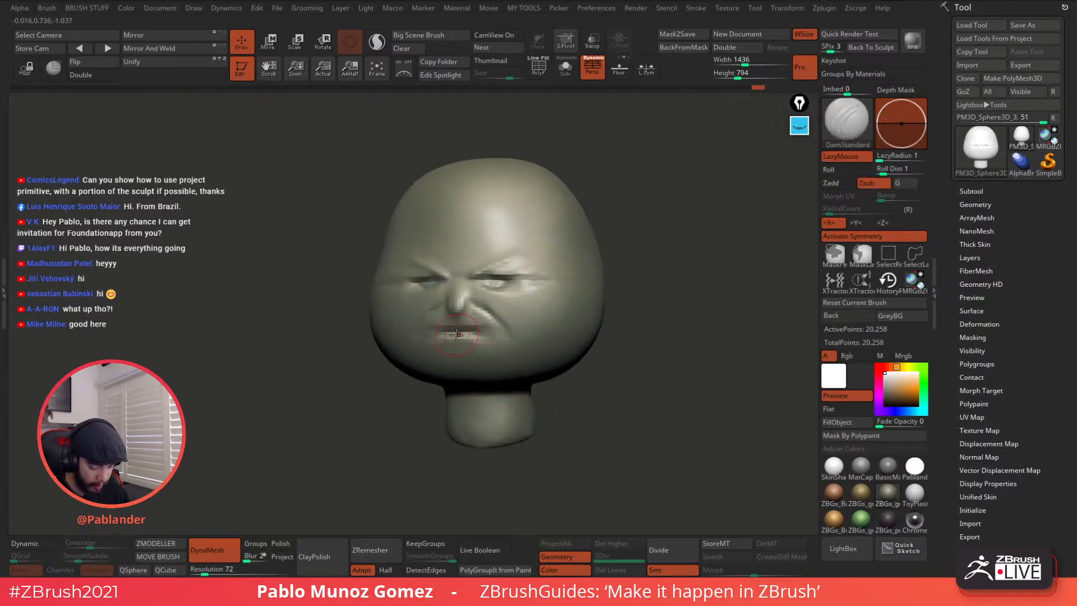
left_click_drag(461, 337, 505, 333)
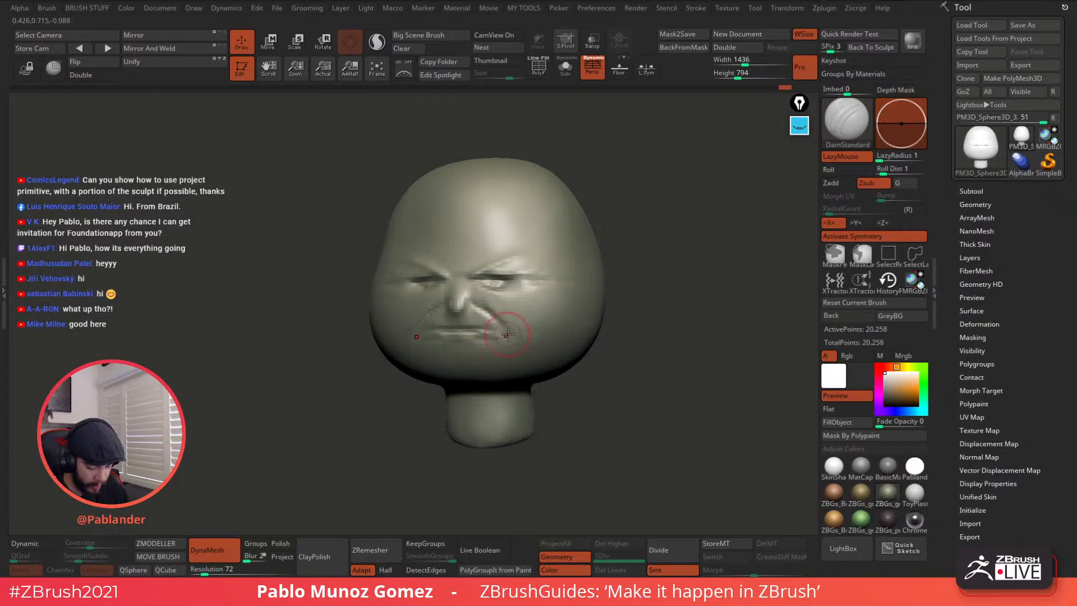
key("shift")
mouse_move(579, 339)
right_mouse_down()
mouse_move(514, 321)
mouse_move(541, 286)
mouse_move(555, 287)
right_mouse_up()
right_click(516, 368, "shift")
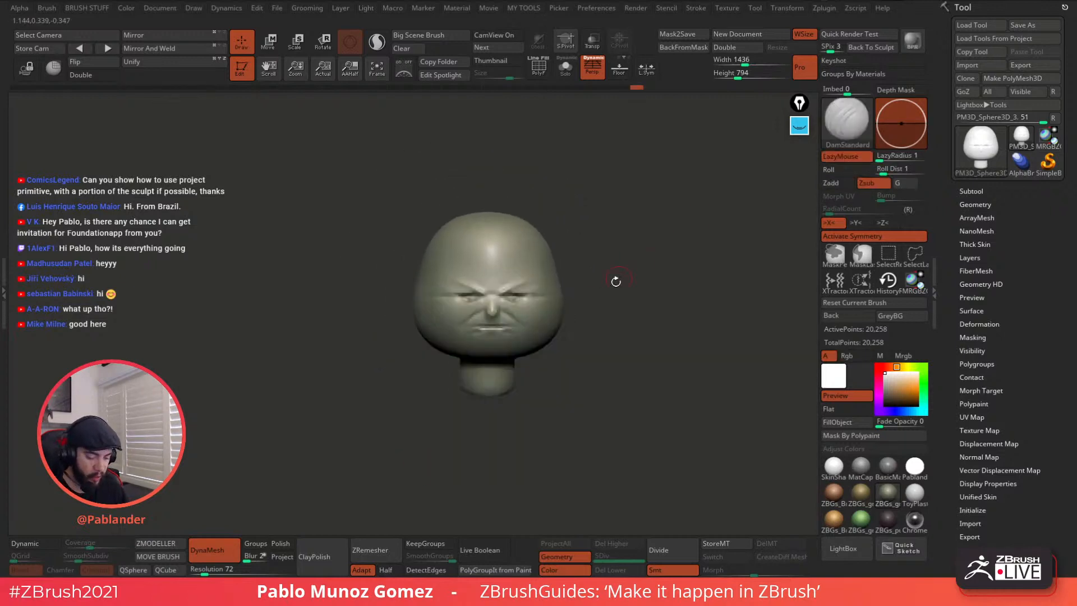
right_click_drag(445, 316, 565, 306)
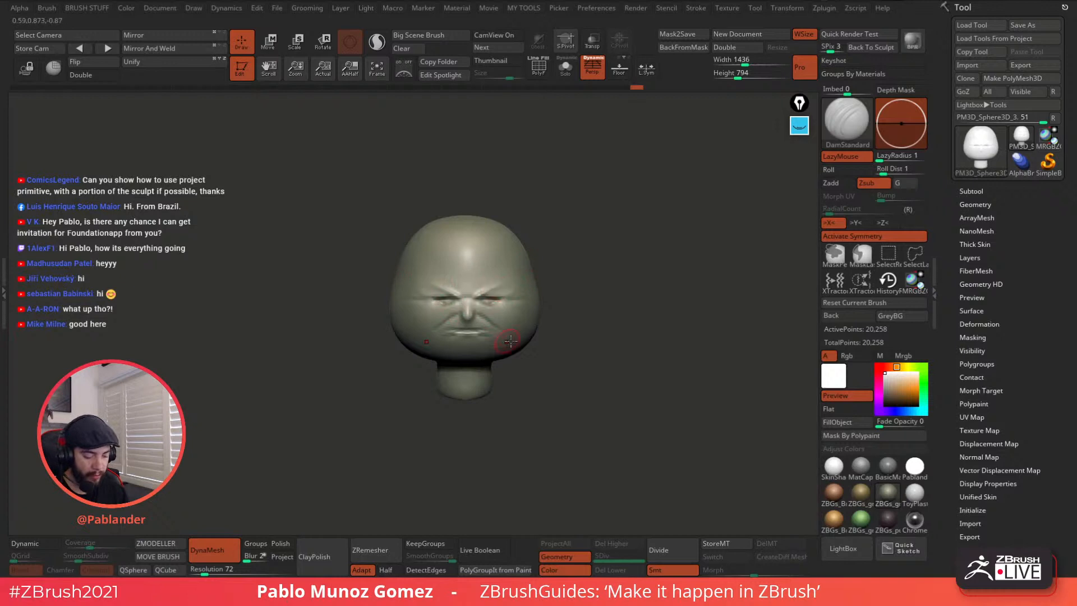
mouse_move(558, 309)
left_mouse_down()
mouse_move(524, 329)
mouse_move(474, 310)
mouse_move(577, 292)
mouse_move(589, 301)
mouse_move(601, 285)
left_mouse_up()
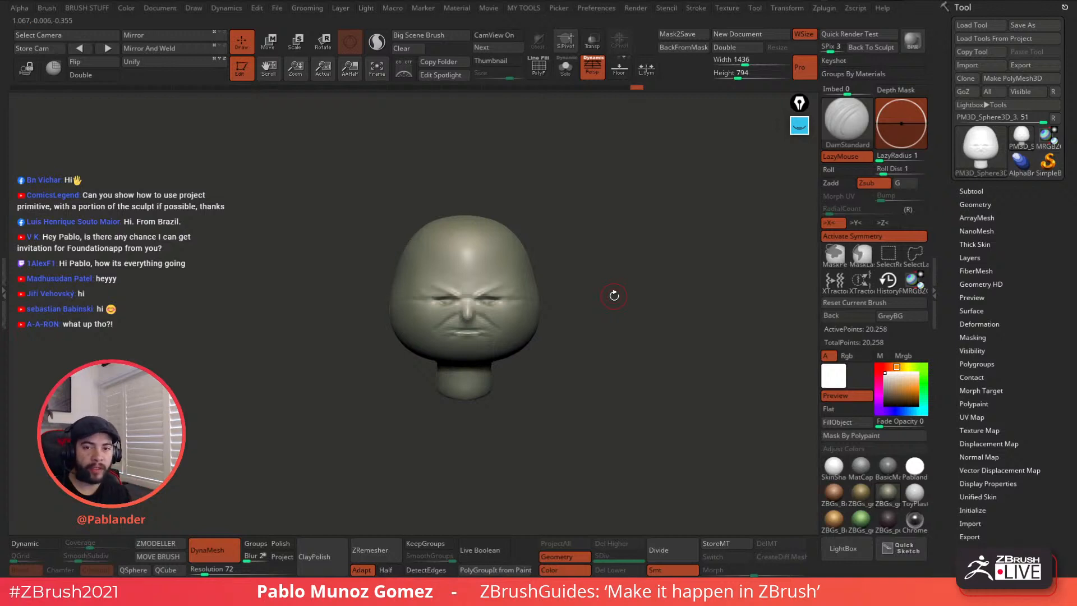
Step: Append a pair of eyeballs to the head with the Append Eyes macro and inspect them in isolation
left_click_drag(607, 305, 619, 312, "alt")
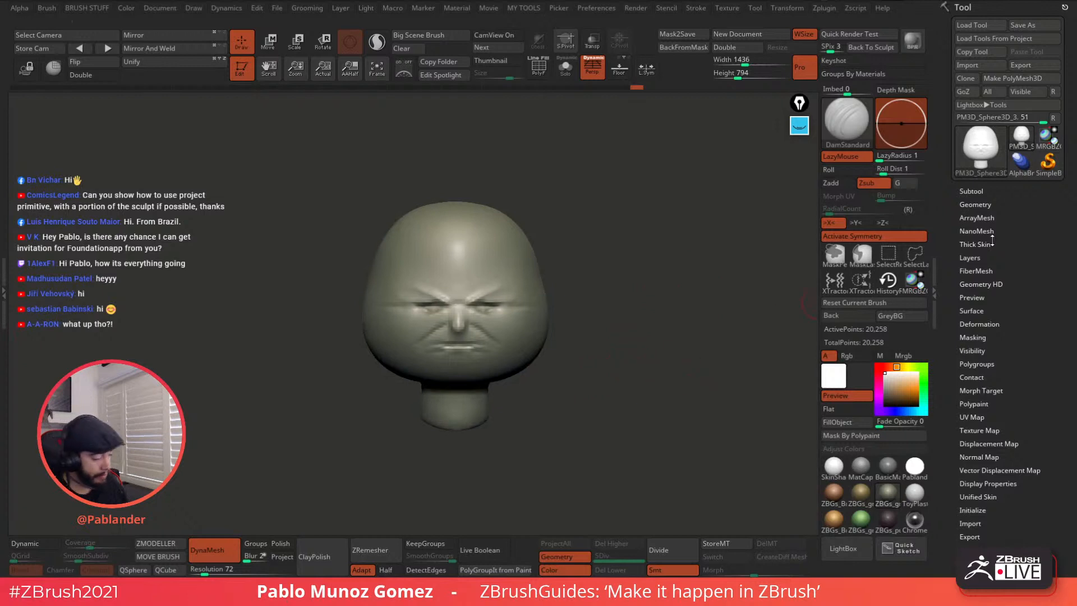
left_click(979, 191)
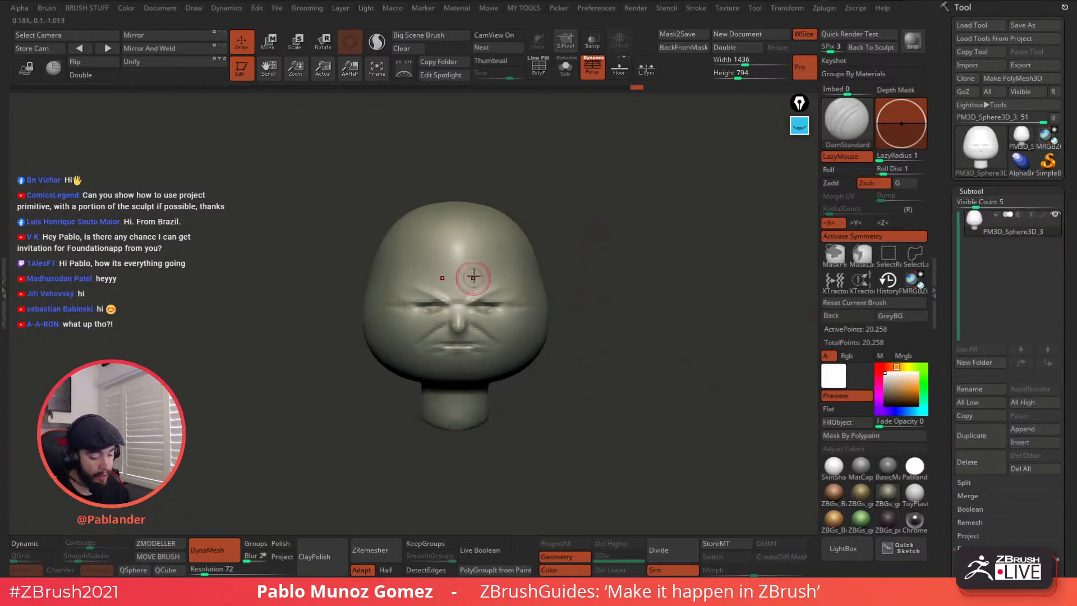
left_click_drag(605, 263, 595, 267)
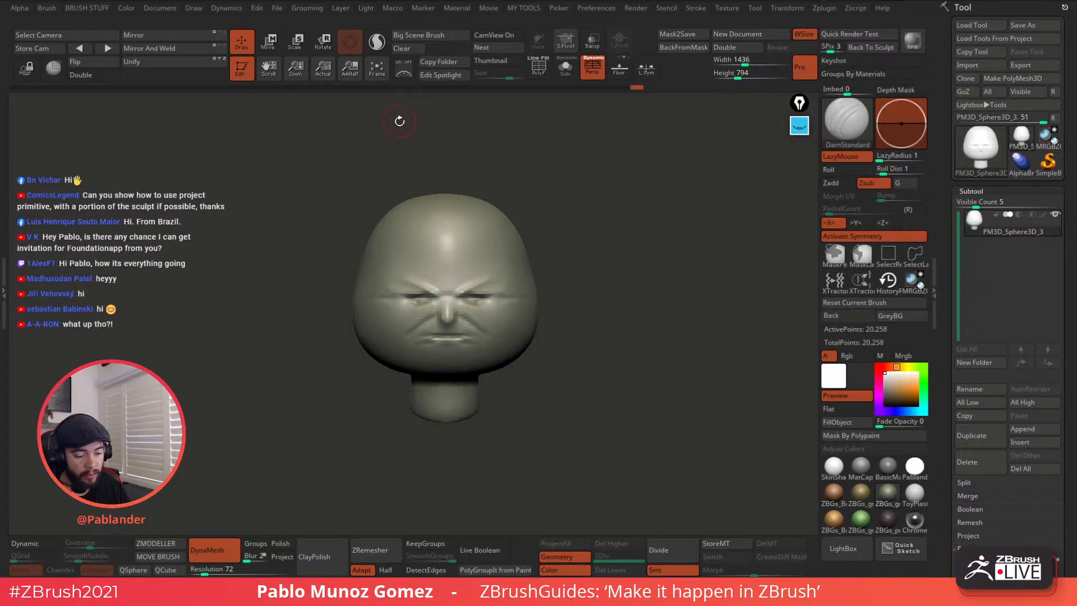
left_click(393, 9)
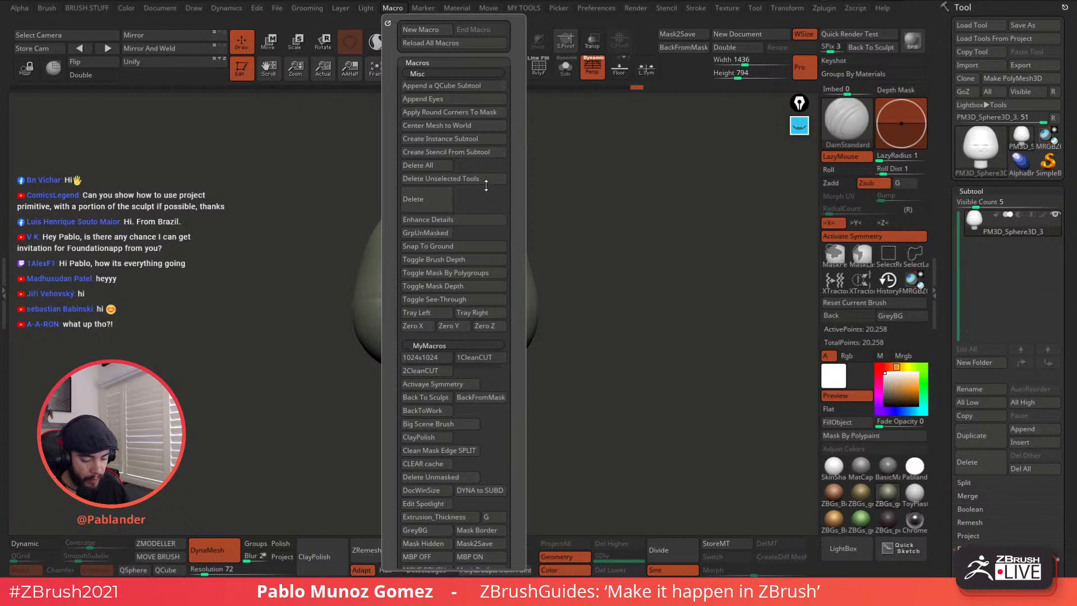
left_click(461, 100)
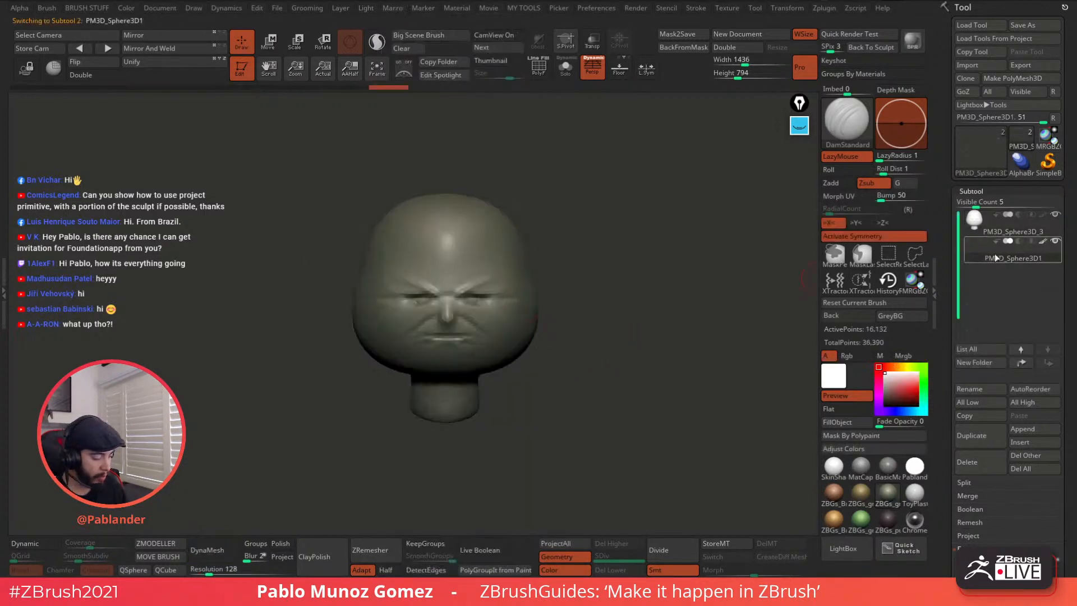
mouse_move(994, 258)
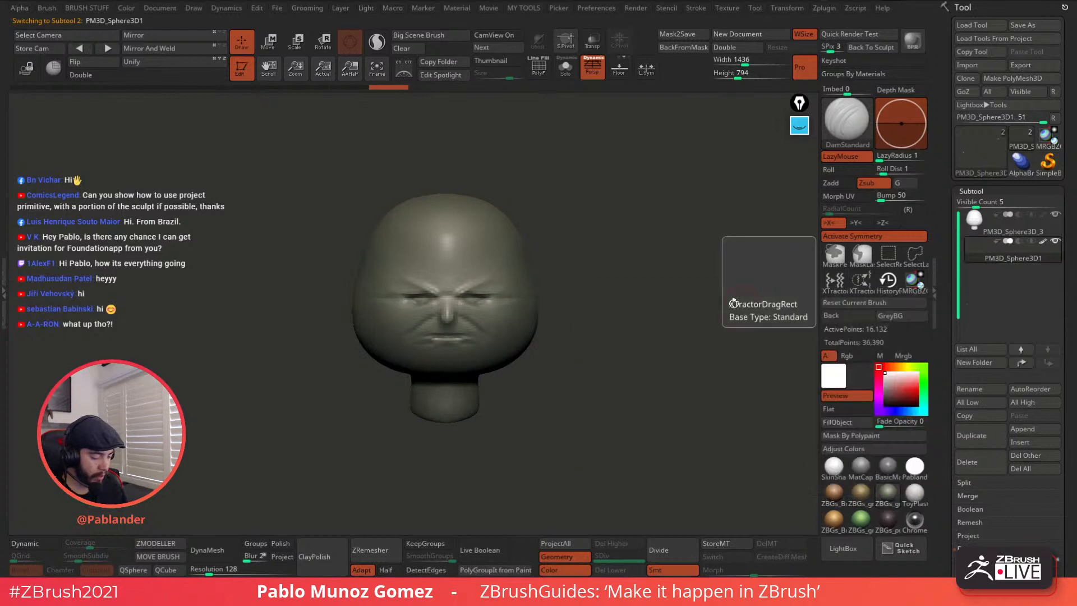
left_click(566, 71)
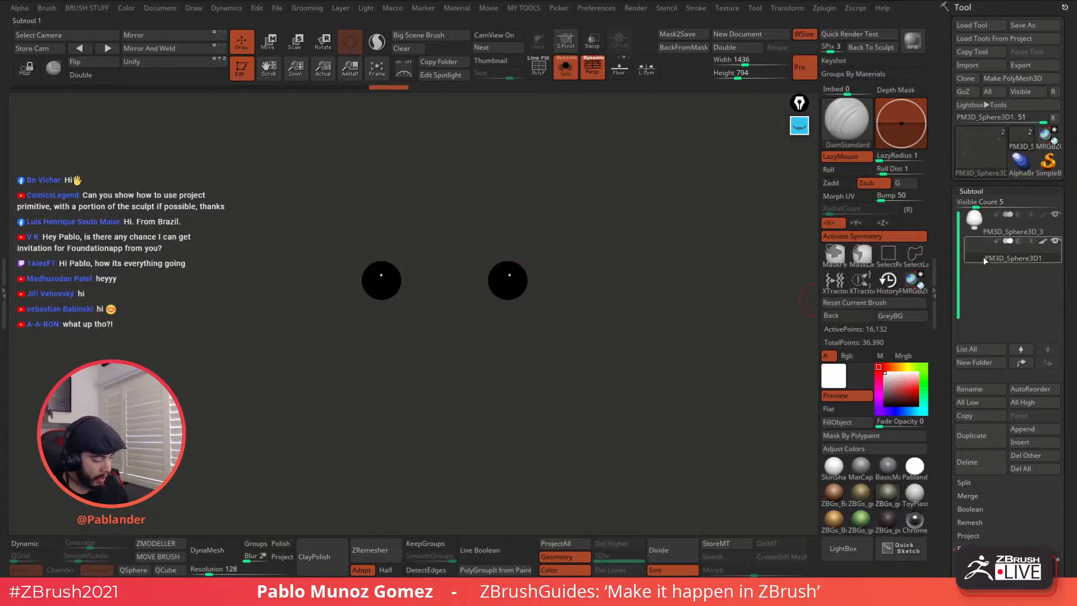
key("shift+s")
left_click_drag(606, 207, 583, 193)
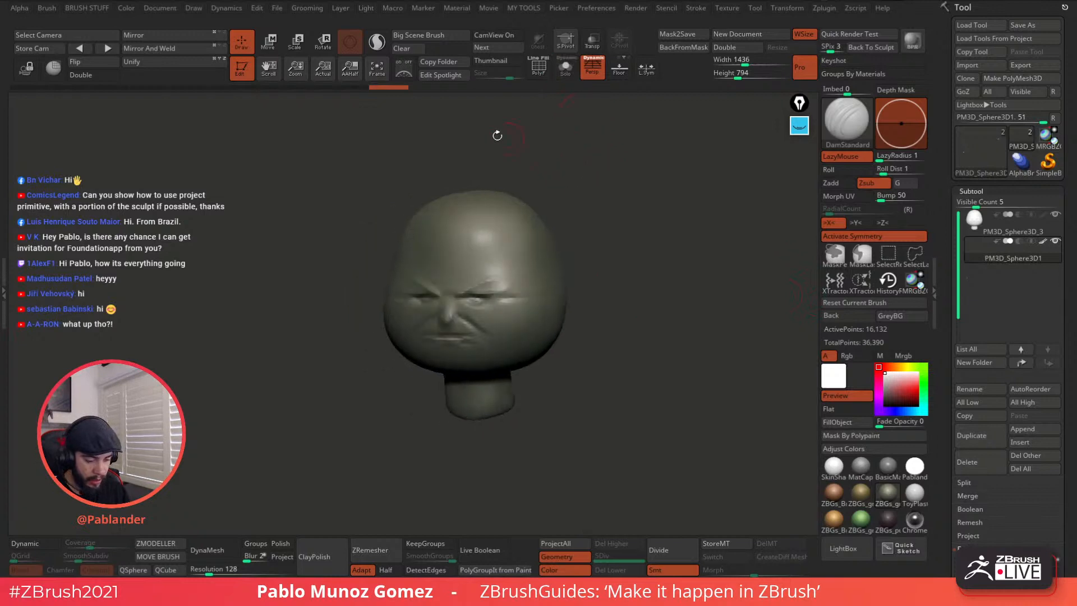
Step: Scale down the eyeballs and reposition them with the gizmo so they sit inside the eye slits
key("w")
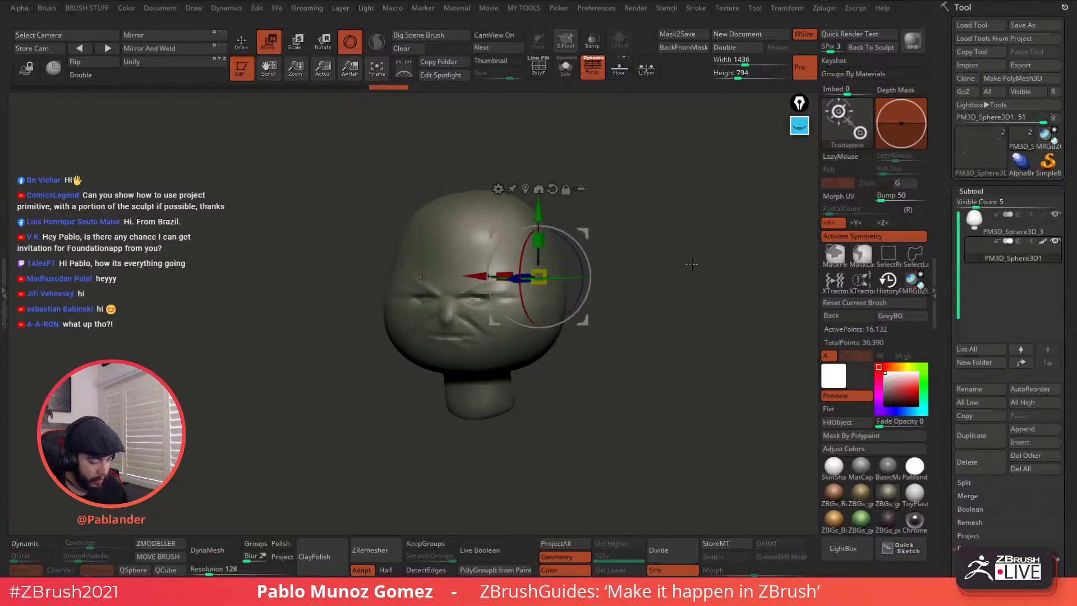
left_click(539, 190)
mouse_move(599, 231)
left_mouse_down()
mouse_move(542, 248)
mouse_move(611, 241)
mouse_move(587, 248)
left_mouse_up()
left_click_drag(516, 294, 517, 295)
key("q")
Step: Select the head mesh and shape the eyelids around the eyeballs with the Move brush
left_click(993, 234)
key("space")
key("b")
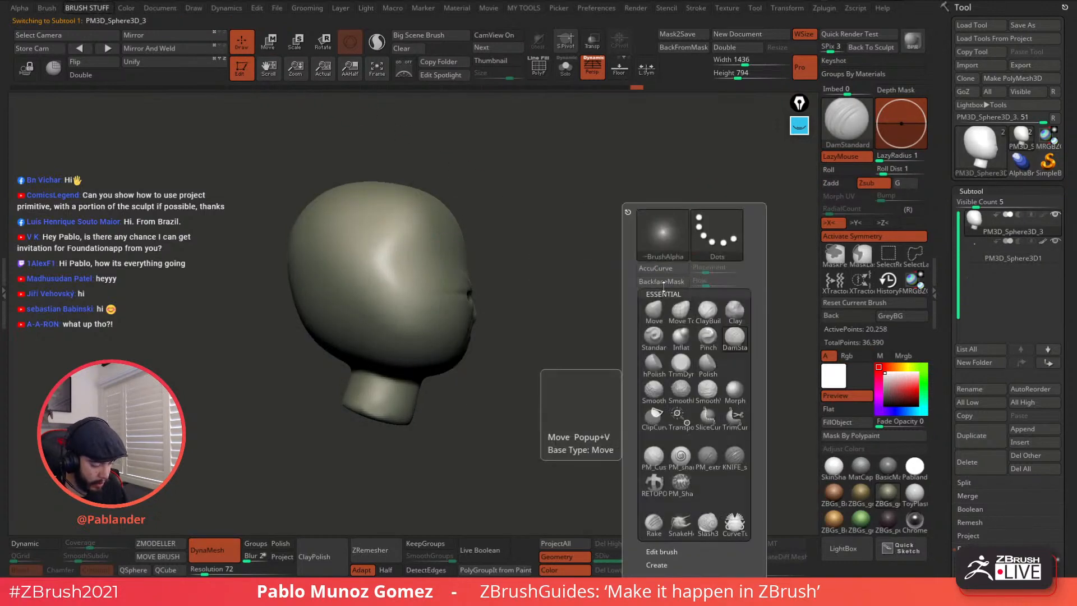
left_click(654, 310)
mouse_move(569, 254)
left_mouse_down()
mouse_move(601, 251)
mouse_move(571, 284)
mouse_move(620, 269)
mouse_move(566, 286)
left_mouse_up()
right_click_drag(577, 272, 537, 286, "shift")
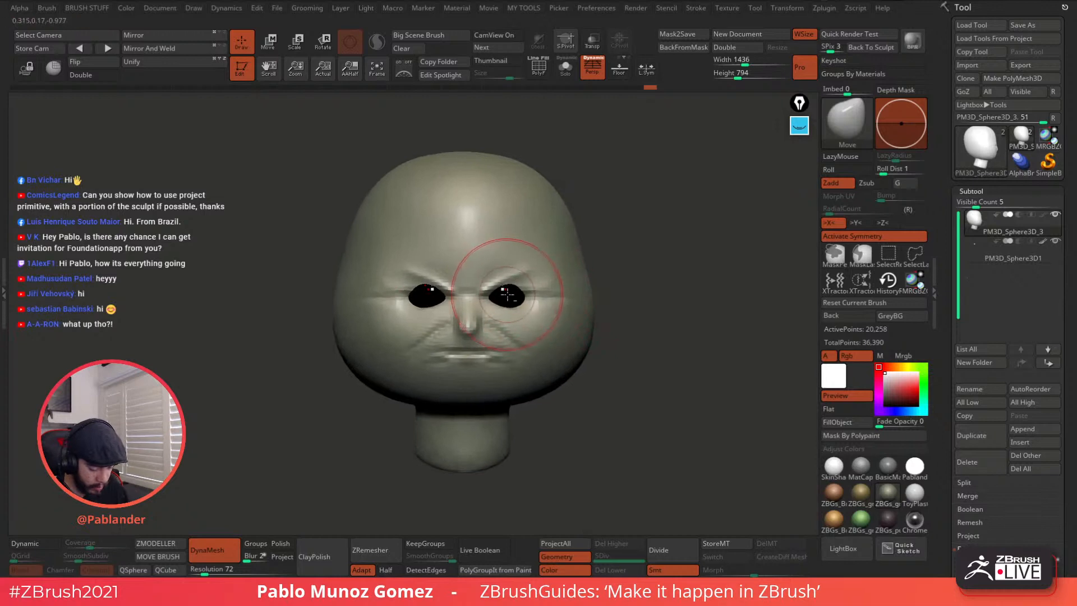
mouse_move(506, 295)
left_mouse_down()
mouse_move(492, 291)
mouse_move(530, 290)
left_mouse_up()
key("space")
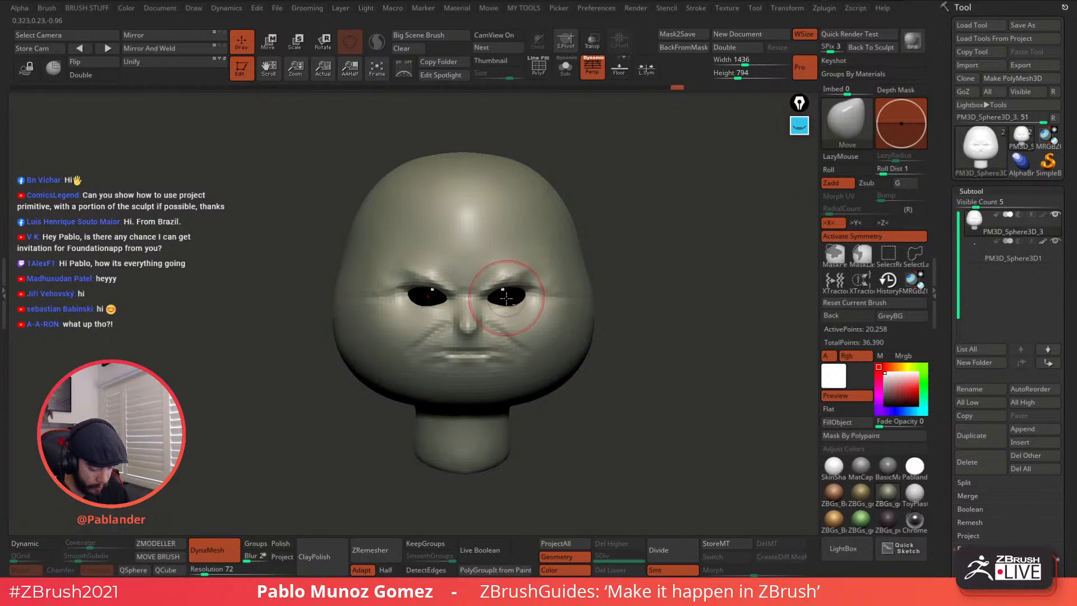
mouse_move(537, 297)
right_mouse_down()
mouse_move(535, 256)
mouse_move(543, 292)
right_mouse_up()
left_click_drag(539, 295, 535, 295)
mouse_move(535, 295)
right_mouse_down()
mouse_move(511, 286)
mouse_move(538, 284)
mouse_move(528, 297)
right_mouse_up()
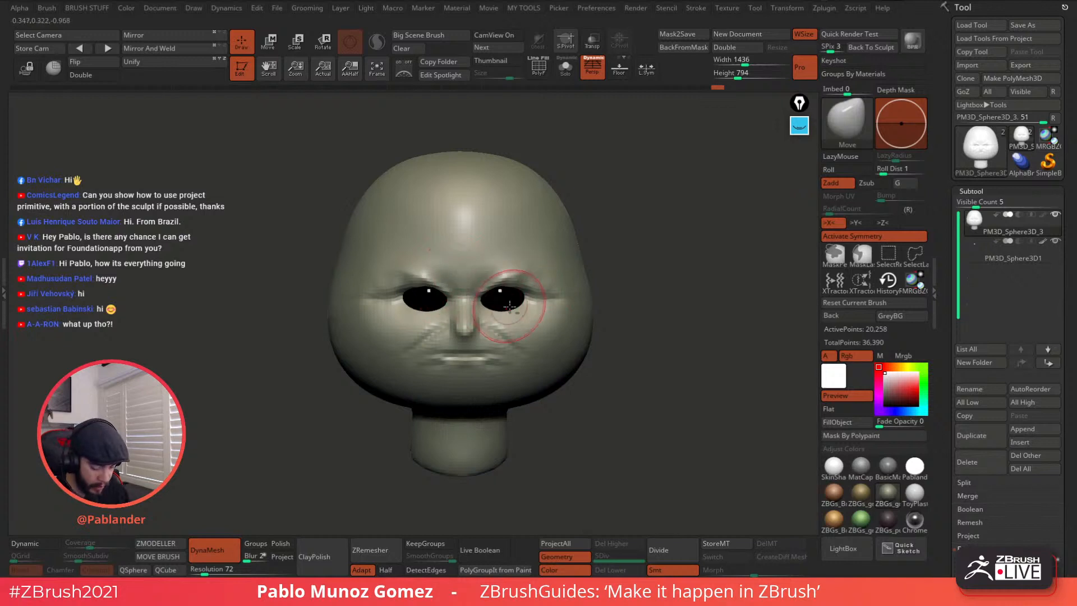
Step: Turn on transparency, shift the eyeballs slightly closer together with the gizmo, and return to the opaque head mesh
left_click(524, 299, "alt")
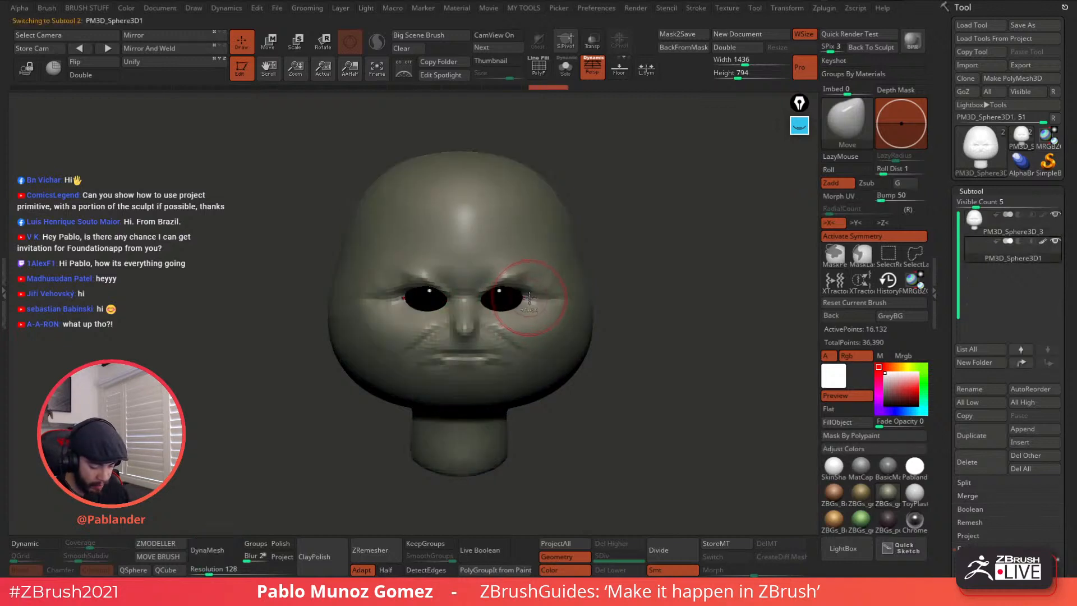
left_click(538, 304, "alt")
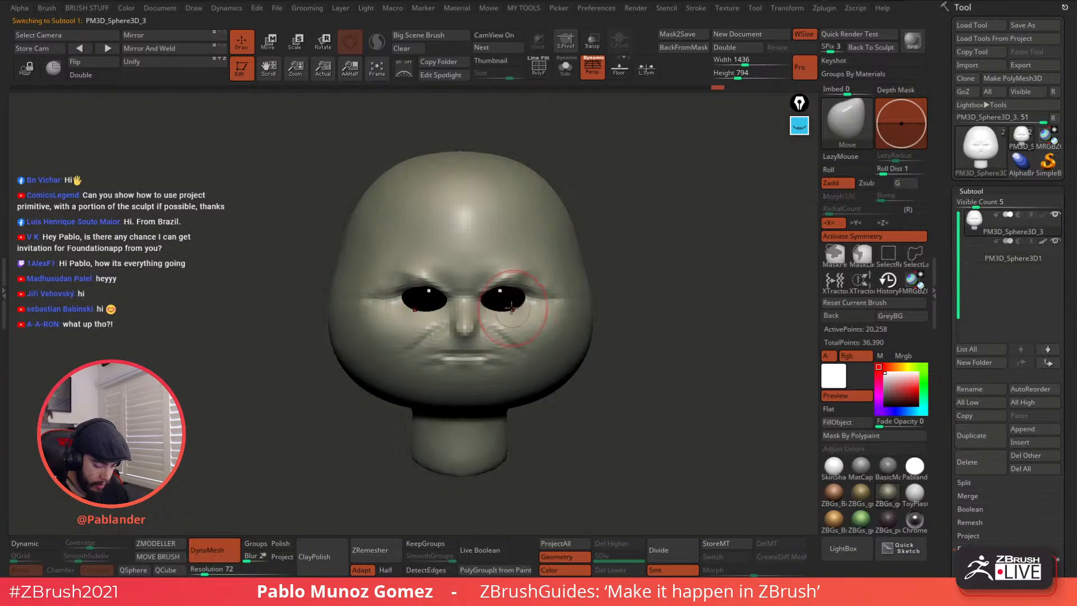
left_click(964, 259)
left_click(593, 40)
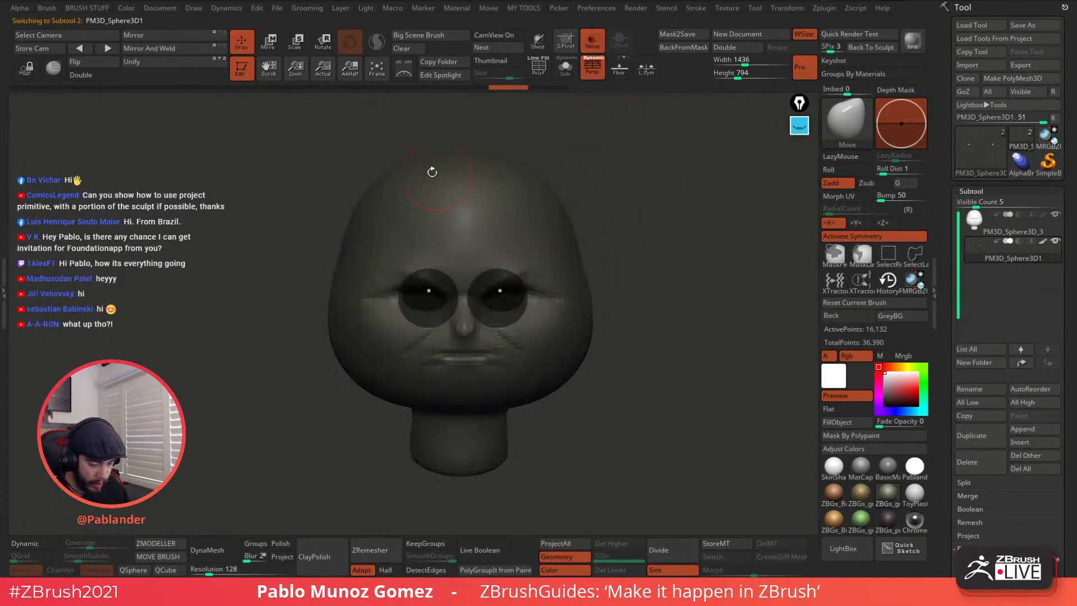
left_click(277, 47)
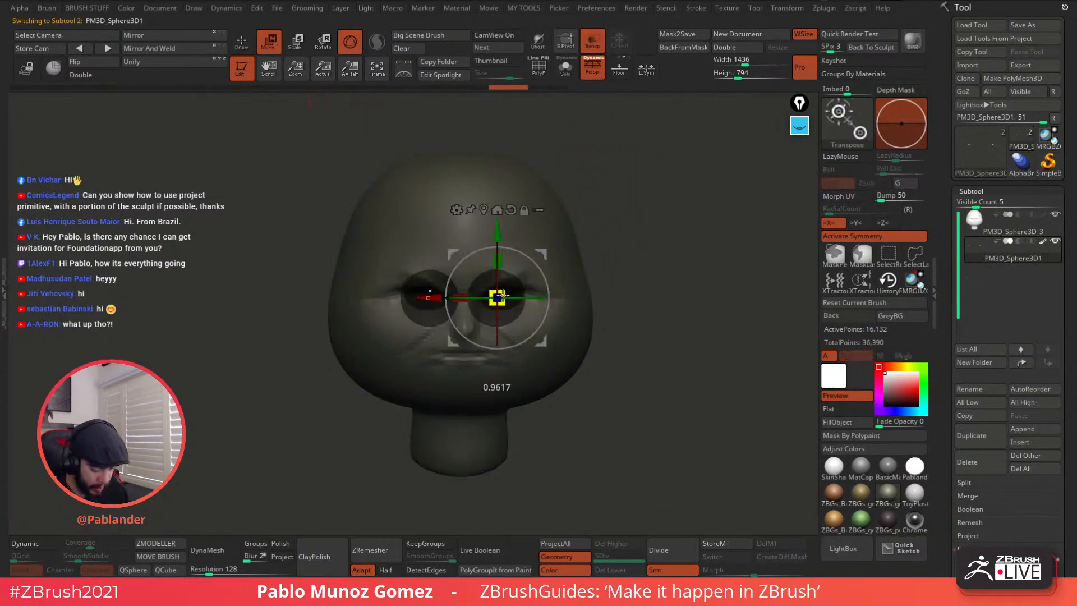
left_click(430, 298)
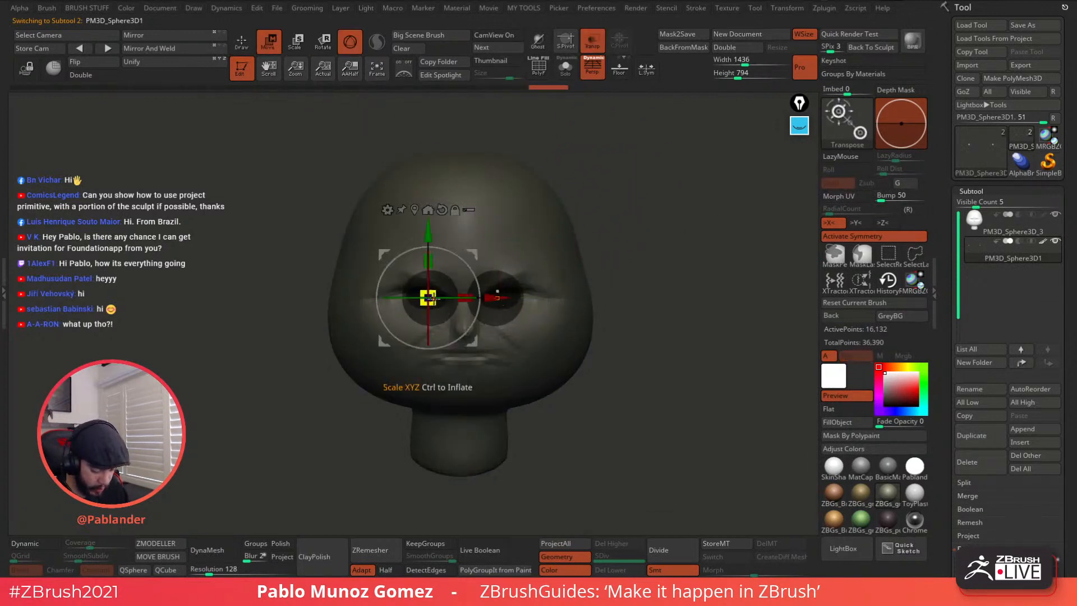
left_click(497, 298)
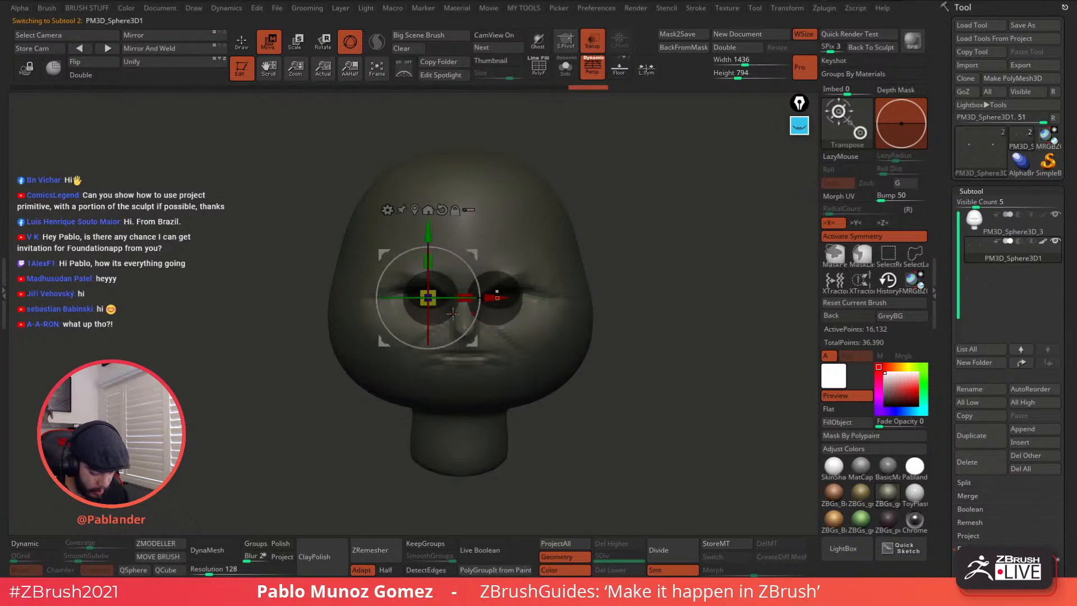
left_click_drag(476, 341, 475, 343)
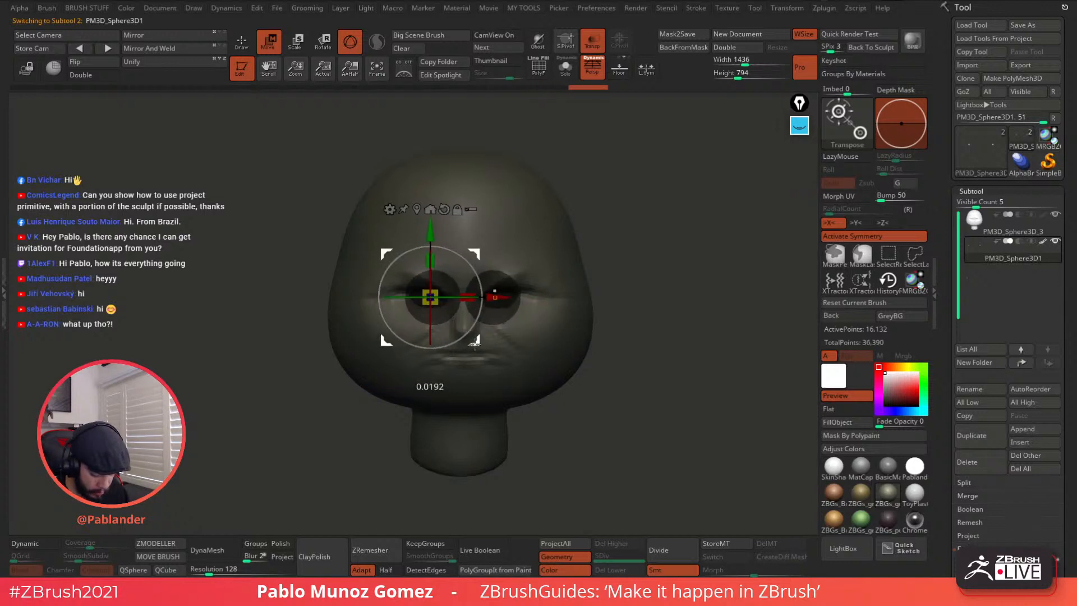
left_click(250, 48)
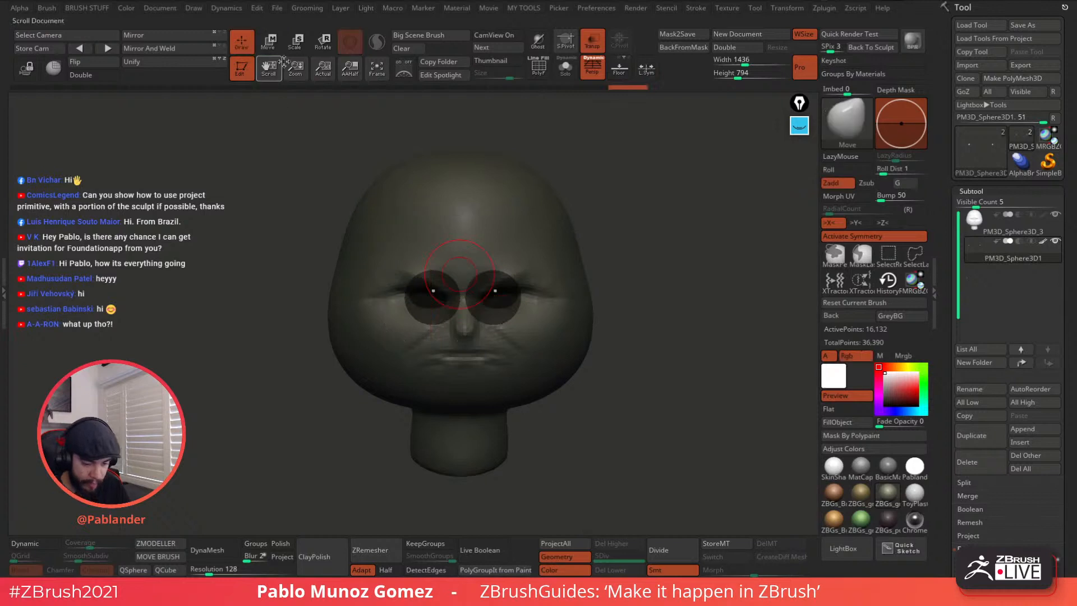
left_click(555, 291, "alt")
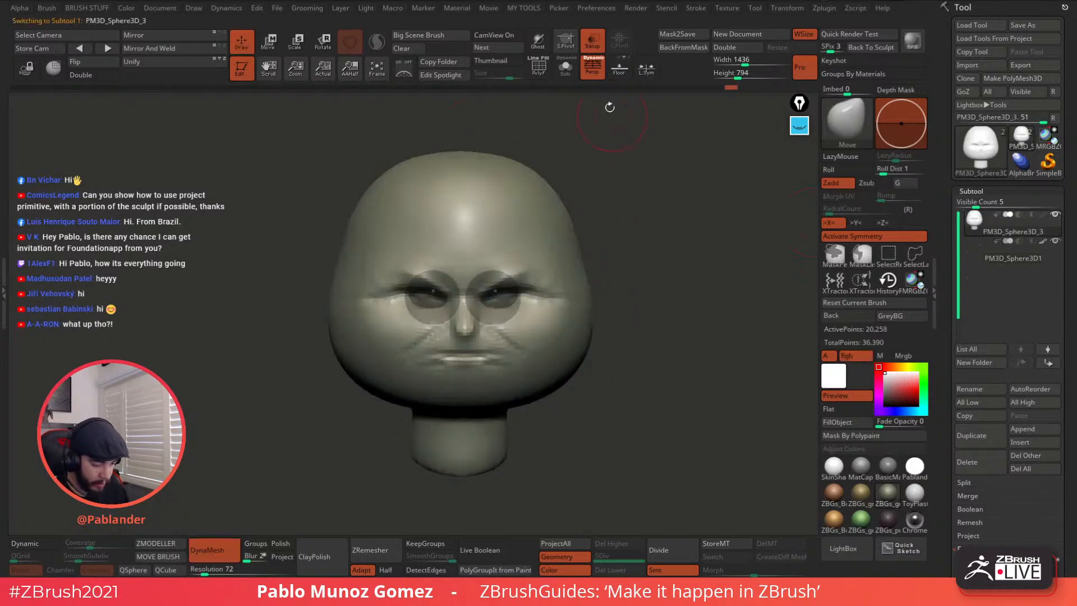
Step: Tuck the head's eyelids around the eyeballs and smooth the cheek folds beside the nose
left_click(483, 300, "alt")
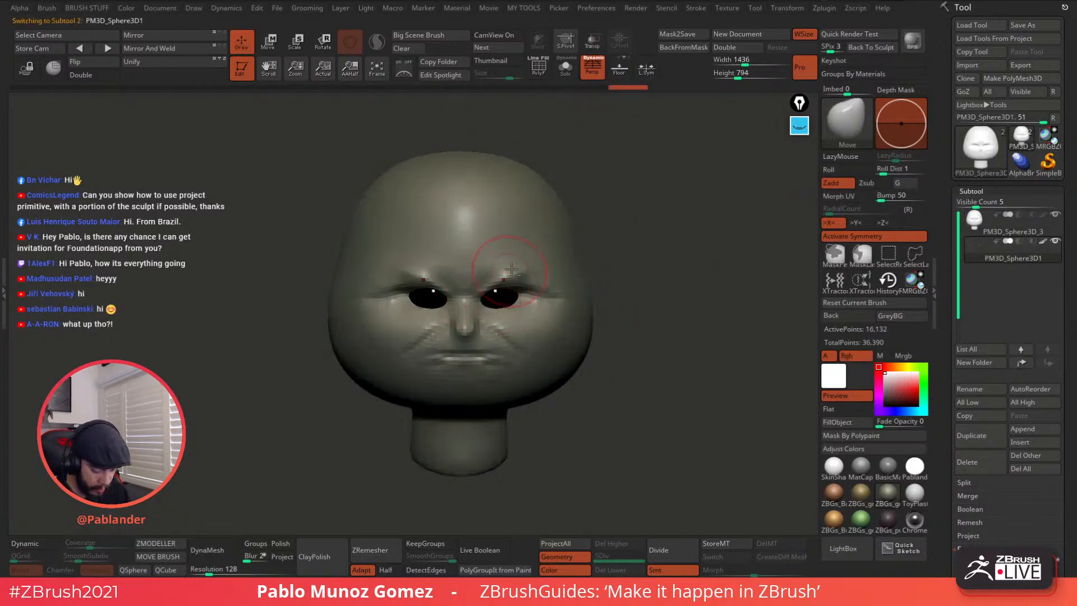
left_click(480, 304, "alt")
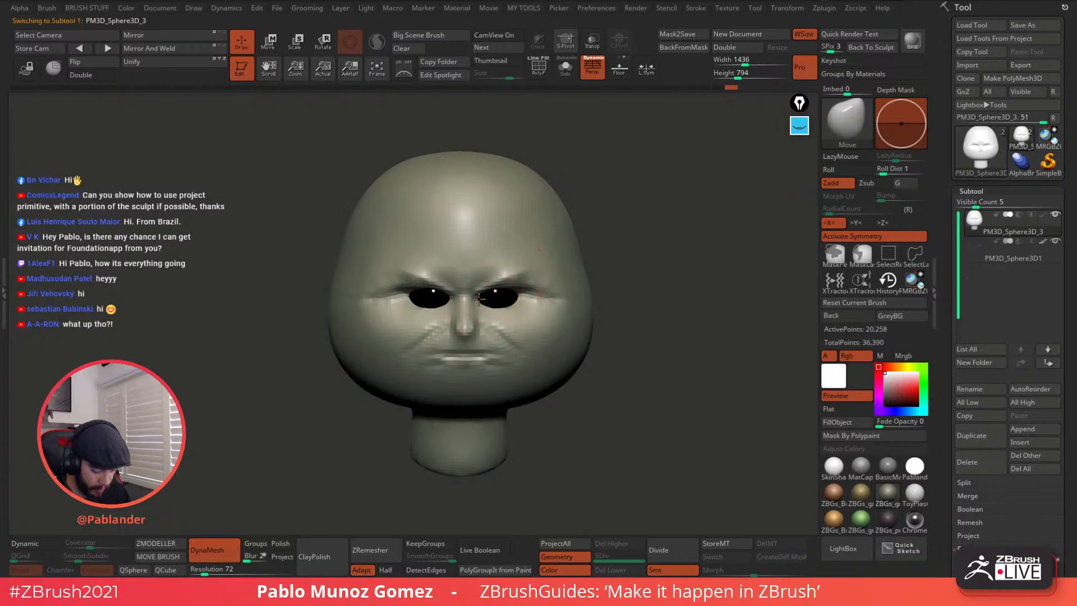
key("shift")
mouse_move(485, 332)
left_mouse_down("shift")
mouse_move(537, 360)
mouse_move(514, 321)
left_mouse_up("shift")
right_click_drag(531, 328, 505, 309)
Step: Slope the forehead back in profile with the Move brush and smooth the brow transition
right_click(504, 309)
right_click_drag(460, 270, 487, 261)
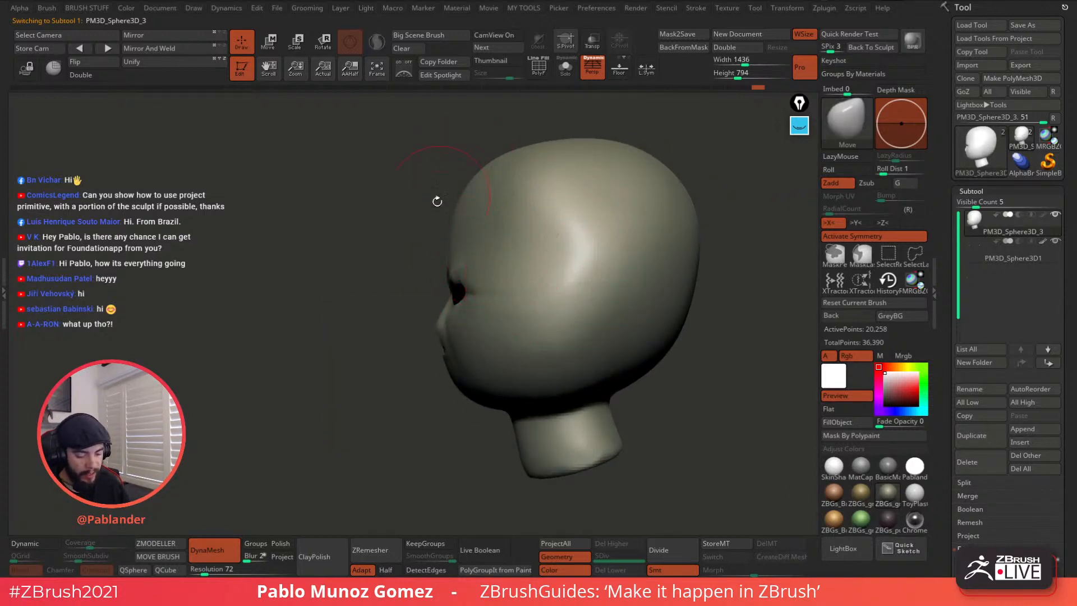
right_click(494, 185)
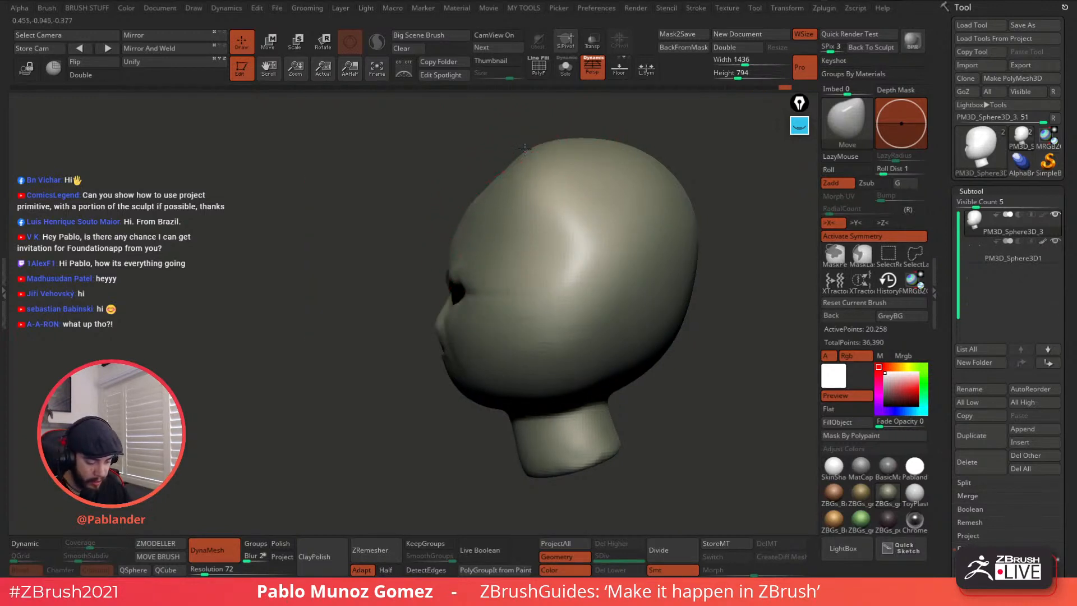
key("shift")
mouse_move(490, 183)
left_mouse_down("shift")
mouse_move(522, 163)
mouse_move(477, 216)
left_mouse_up("shift")
right_click_drag(488, 208, 577, 208)
left_click_drag(531, 219, 526, 203)
Step: Reshape the lower face in profile and smooth away the mouth line and the nose detail
right_click_drag(501, 322, 596, 267, "alt")
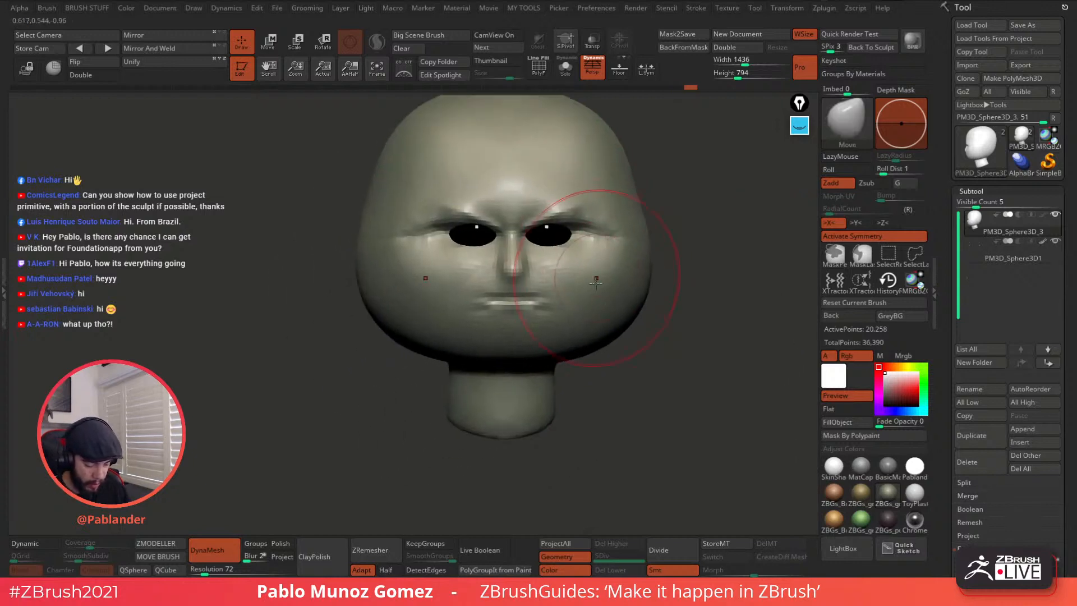
key("space")
right_click_drag(494, 314, 520, 290)
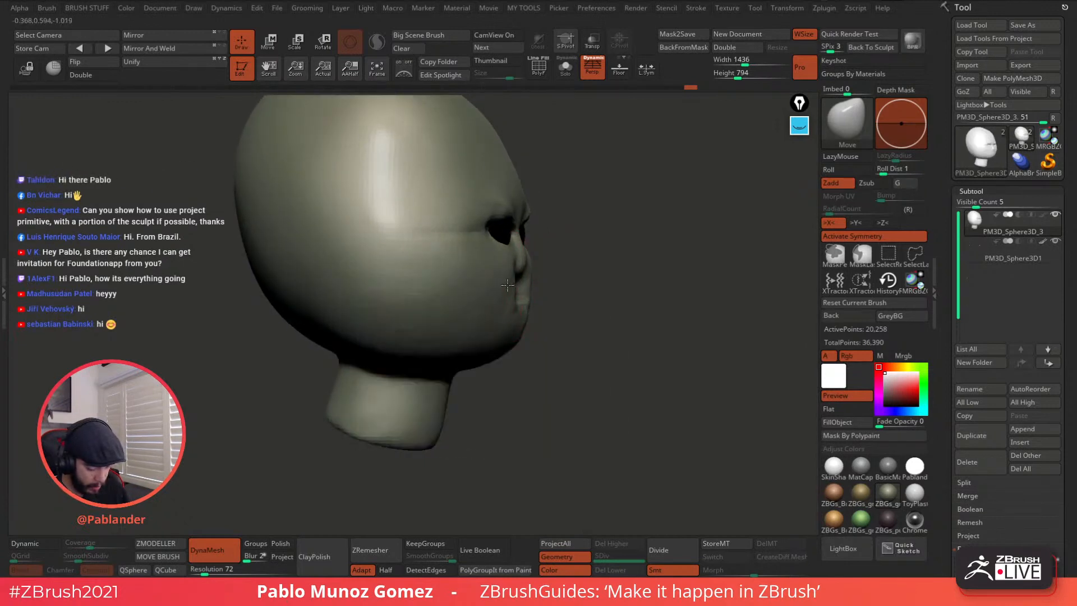
right_click_drag(505, 290, 513, 288)
mouse_move(525, 290)
left_mouse_down("shift")
mouse_move(516, 303)
mouse_move(491, 294)
left_mouse_up("shift")
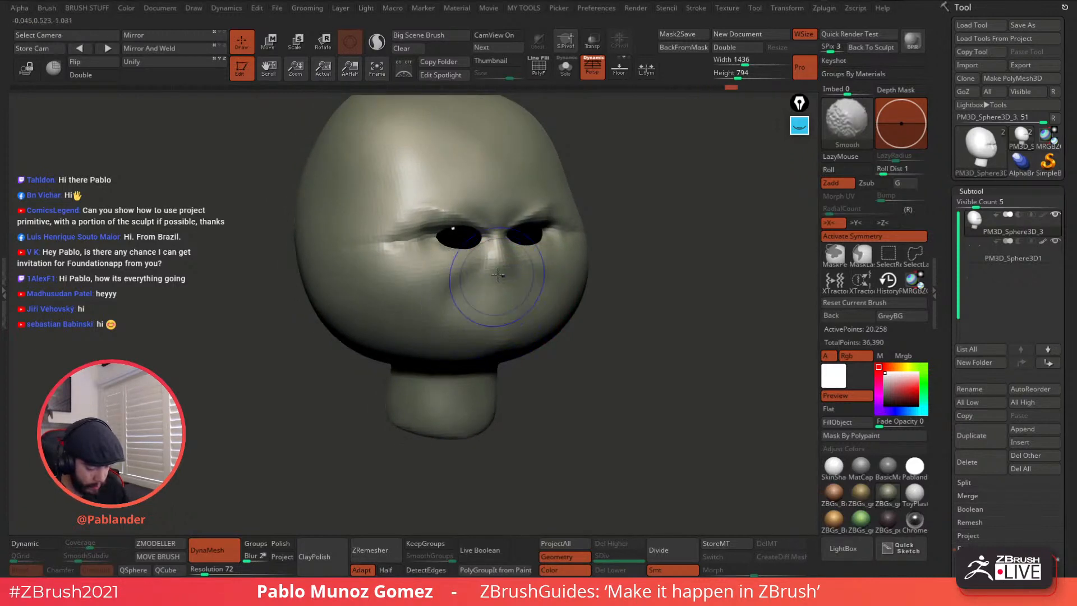
right_click_drag(536, 304, 541, 204)
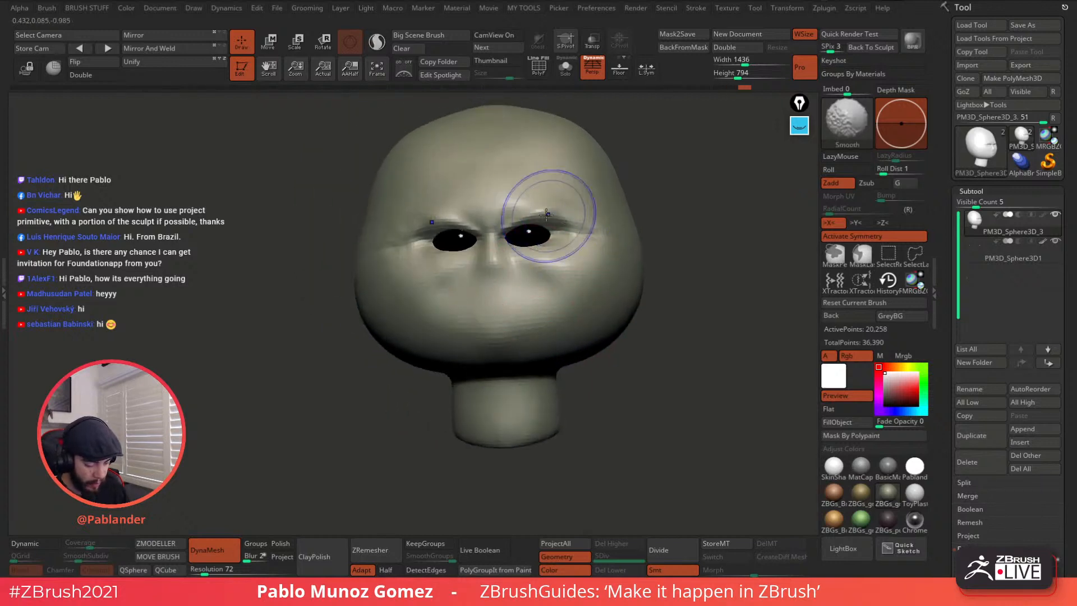
Step: Compare the head with and without perspective and reshape the cranium with the Move brush
mouse_move(575, 238)
right_mouse_down()
mouse_move(596, 240)
mouse_move(560, 289)
mouse_move(522, 271)
right_mouse_up()
mouse_move(618, 304)
right_mouse_down("alt")
mouse_move(604, 314)
mouse_move(598, 298)
right_mouse_up("alt")
left_click(592, 68)
left_click(592, 69)
mouse_move(570, 253)
right_mouse_down()
mouse_move(642, 280)
mouse_move(584, 298)
mouse_move(533, 291)
mouse_move(578, 258)
mouse_move(589, 219)
mouse_move(562, 231)
right_mouse_up()
key("space")
left_click_drag(540, 226, 562, 232)
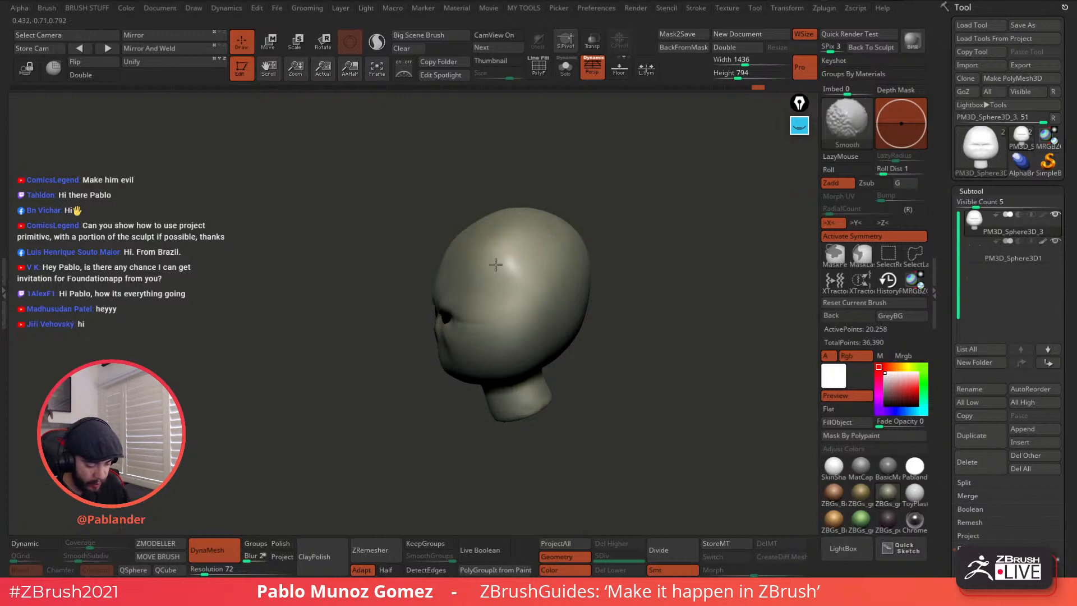
Step: Adjust the head silhouette from front and side, pinching the temples and broadening the lower cheeks and jaw
right_click_drag(502, 231, 576, 289)
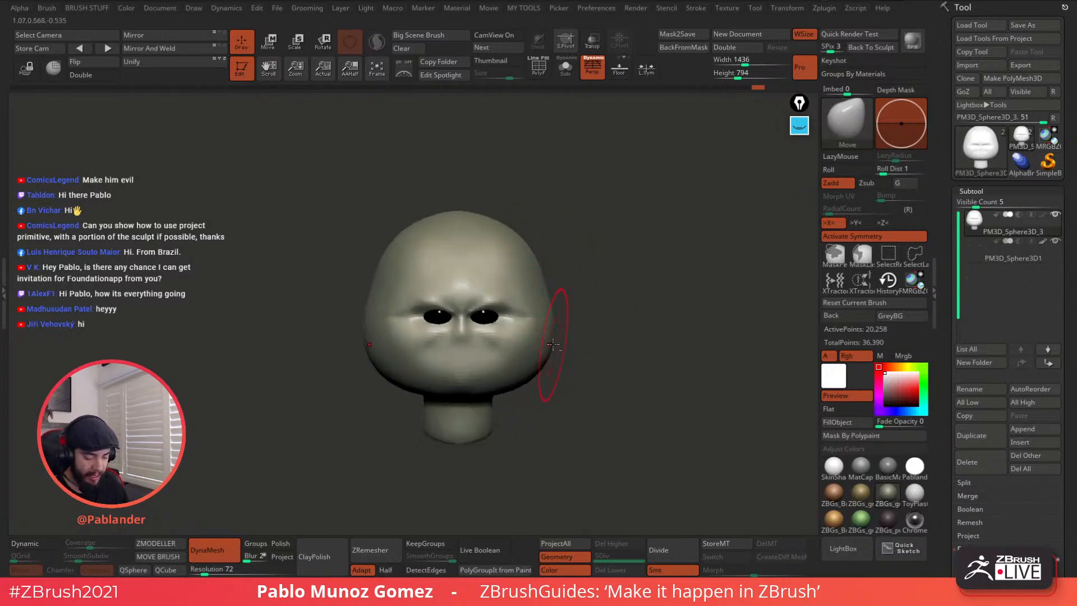
right_click_drag(553, 349, 563, 299)
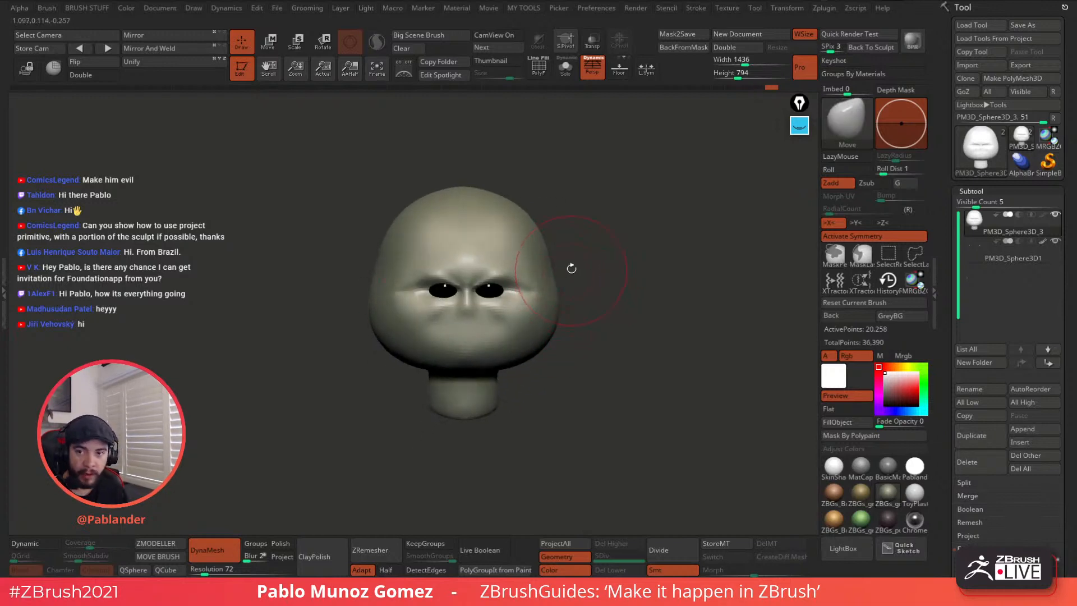
mouse_move(551, 282)
right_mouse_down()
mouse_move(569, 317)
mouse_move(552, 302)
mouse_move(542, 332)
right_mouse_up()
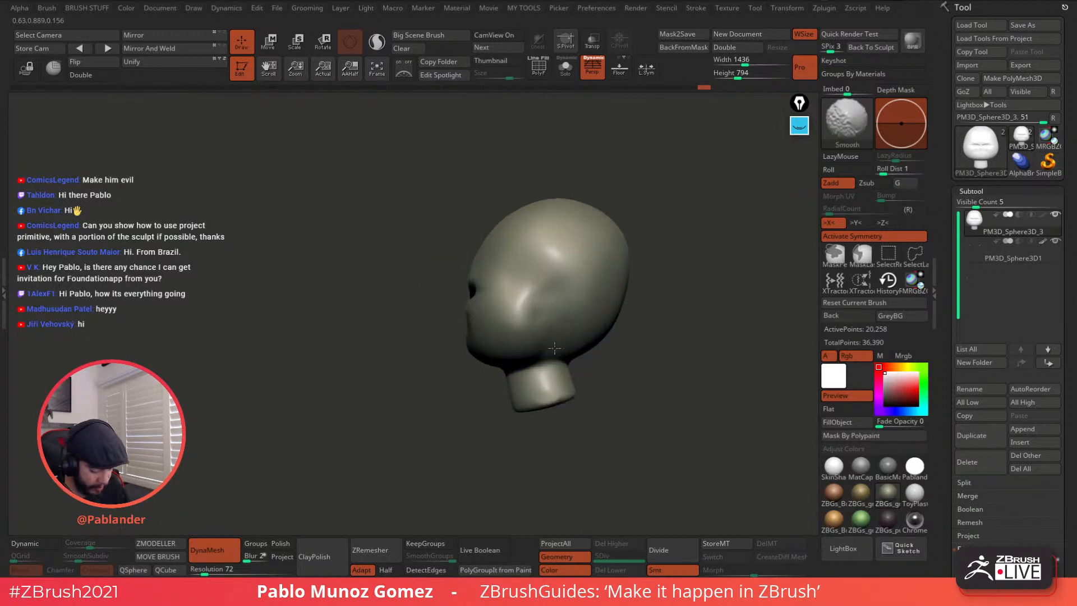
right_click_drag(542, 332, 549, 299)
mouse_move(534, 356)
right_mouse_down()
mouse_move(557, 324)
mouse_move(469, 312)
right_mouse_up()
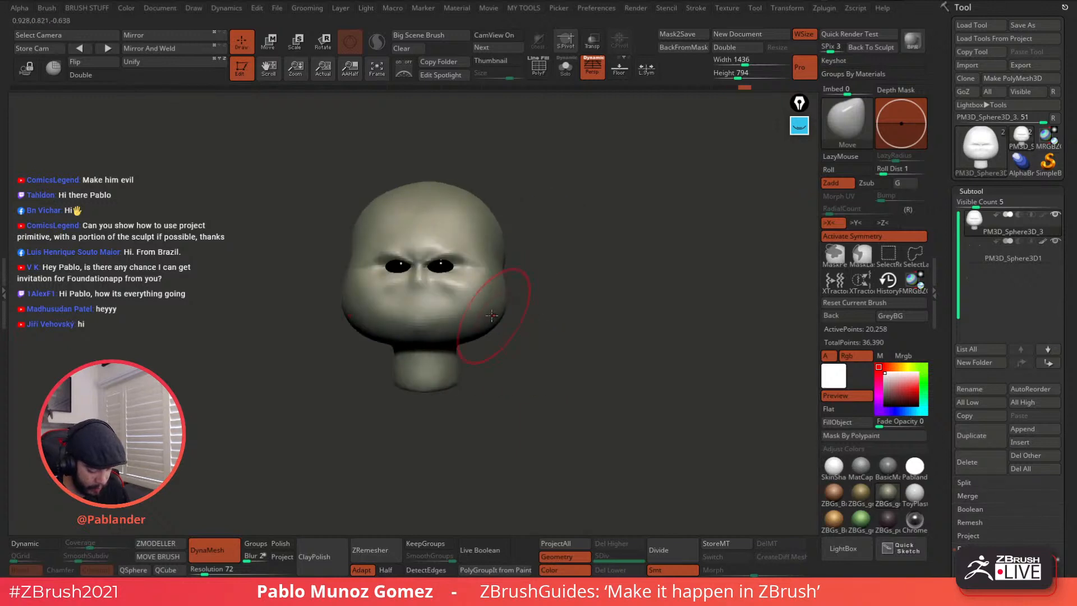
Step: Duplicate the head subtool, turn off symmetry, and scale the copy down beside one side of the head
right_click_drag(529, 246, 509, 251)
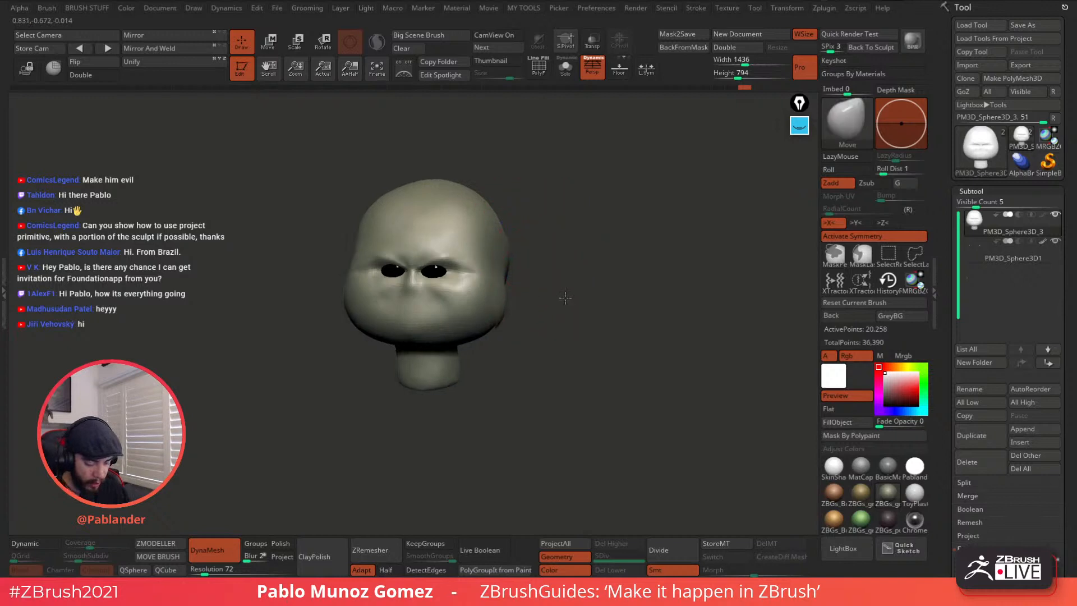
right_click_drag(555, 291, 607, 325, "shift")
right_click_drag(559, 398, 578, 369, "alt")
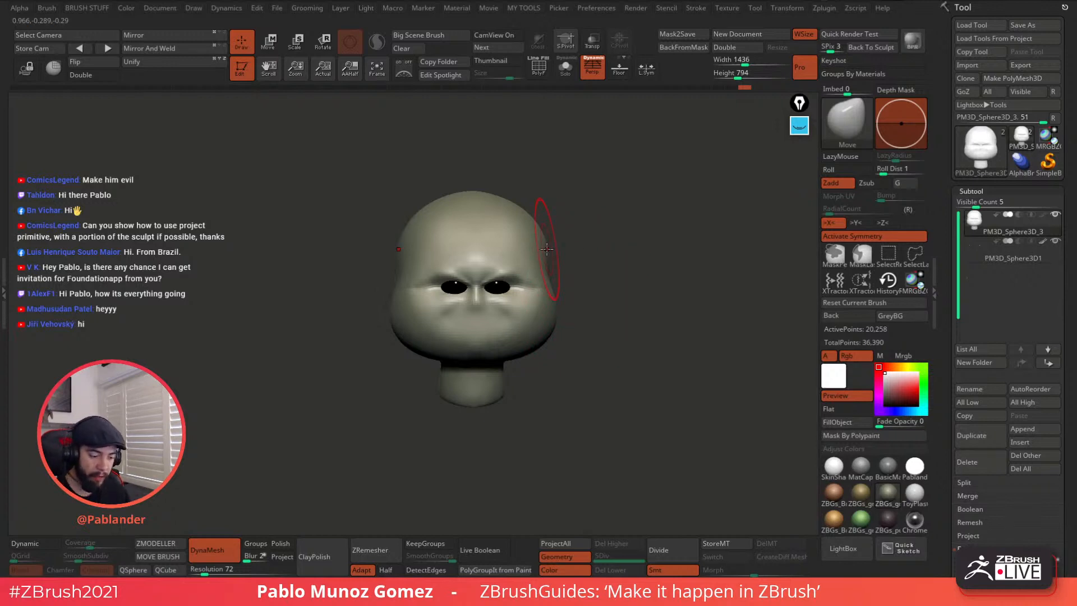
left_click(1023, 443)
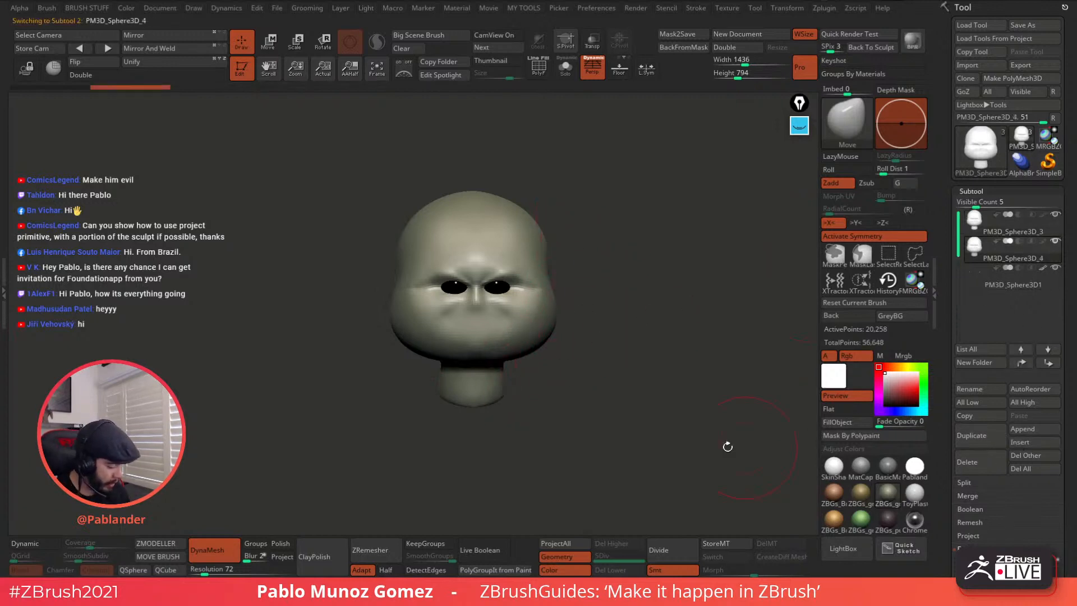
key("w")
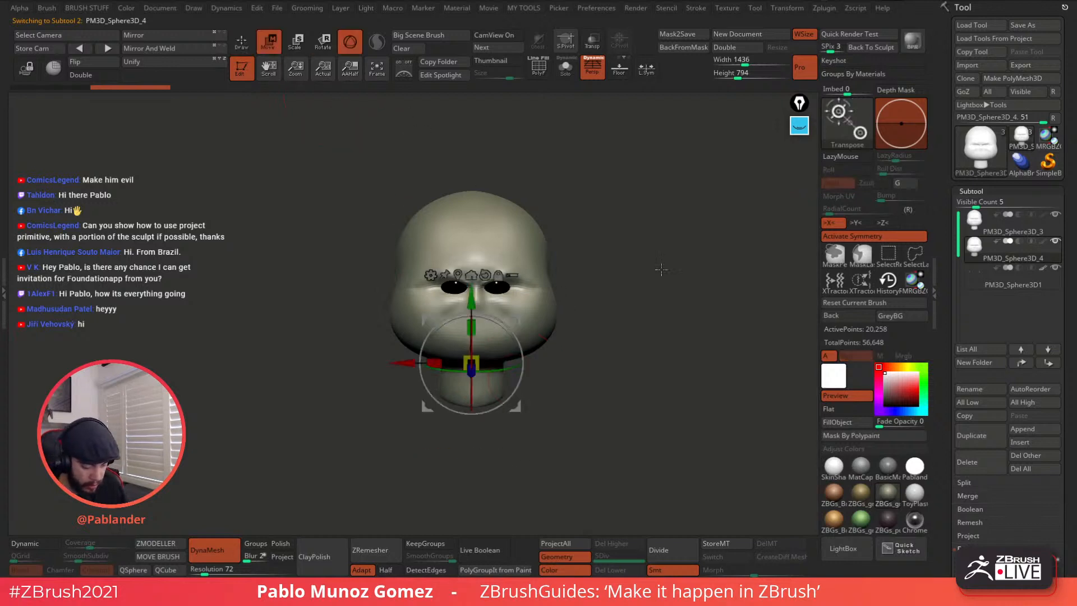
left_click(874, 236)
left_click_drag(517, 320, 402, 271)
key("q")
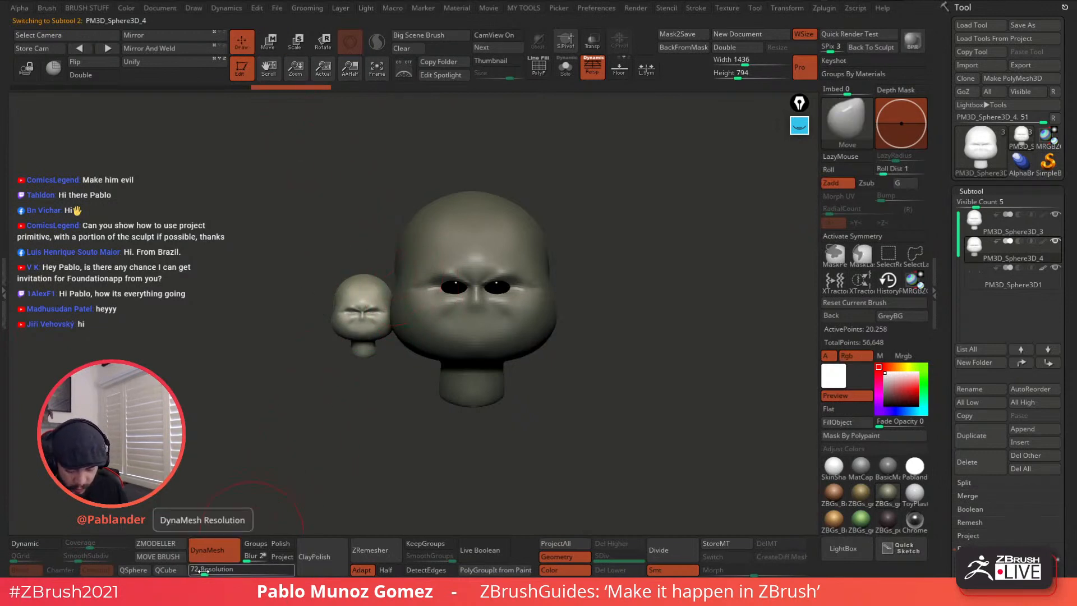
Step: Remesh the small head copy with DynaMesh and smooth its face and neck into a plain rounded form
left_click_drag(333, 418, 387, 446, "ctrl")
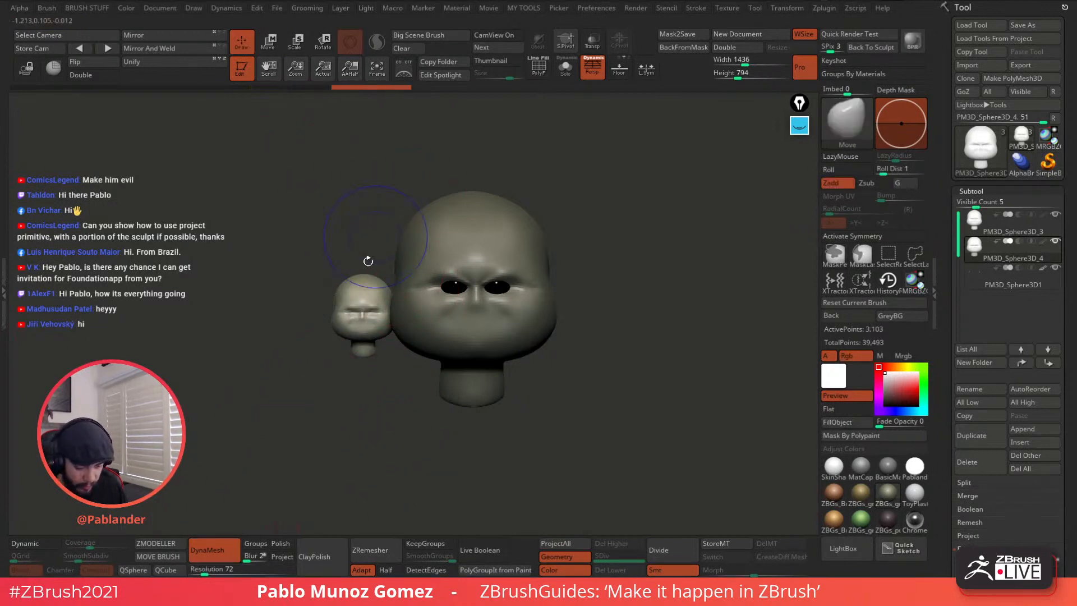
left_click_drag(362, 311, 363, 335, "shift")
key("w")
left_click_drag(360, 348, 361, 319)
key("q")
left_click_drag(289, 382, 328, 435, "ctrl")
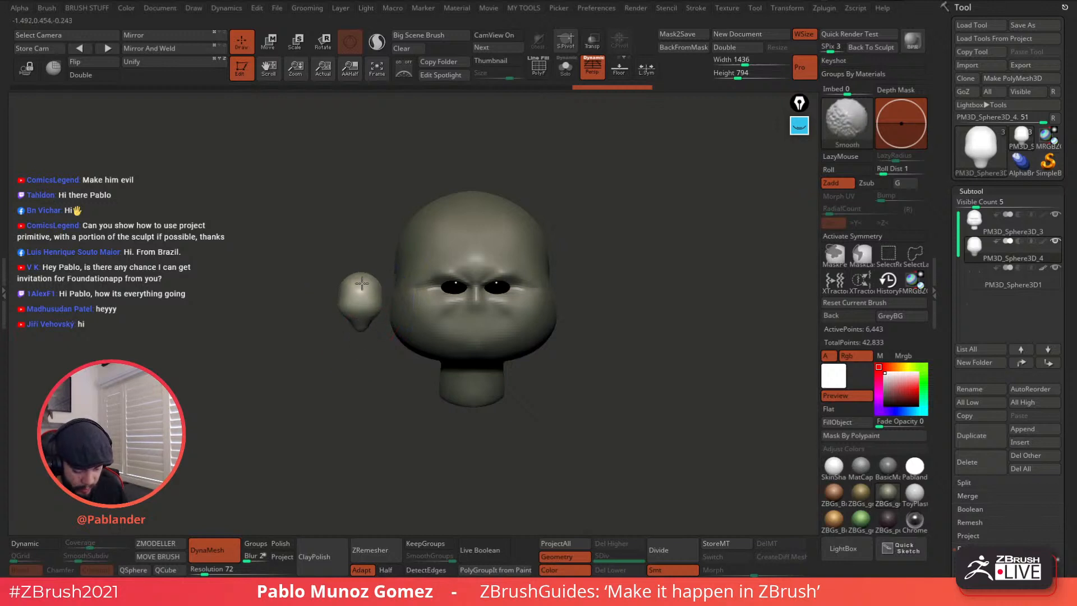
Step: Flatten the rounded form, position it as an ear against the side of the head, and remesh it
left_click(278, 45)
left_click_drag(386, 276, 369, 373)
left_click_drag(408, 274, 417, 239)
right_click_drag(418, 240, 420, 292)
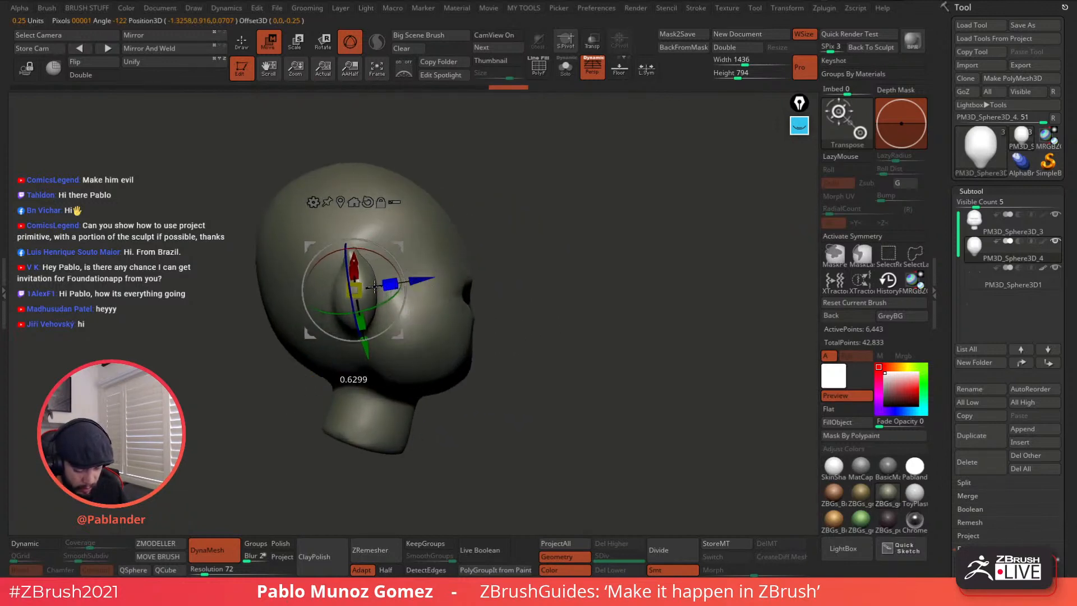
left_click_drag(390, 299, 370, 303)
mouse_move(433, 237)
right_mouse_down()
mouse_move(496, 239)
mouse_move(481, 234)
right_mouse_up()
key("q")
left_click_drag(316, 377, 368, 428, "ctrl")
Step: Shape the ear's outline with the Move brush and push in its center to form a hollow
right_click_drag(390, 422, 344, 414)
key("space")
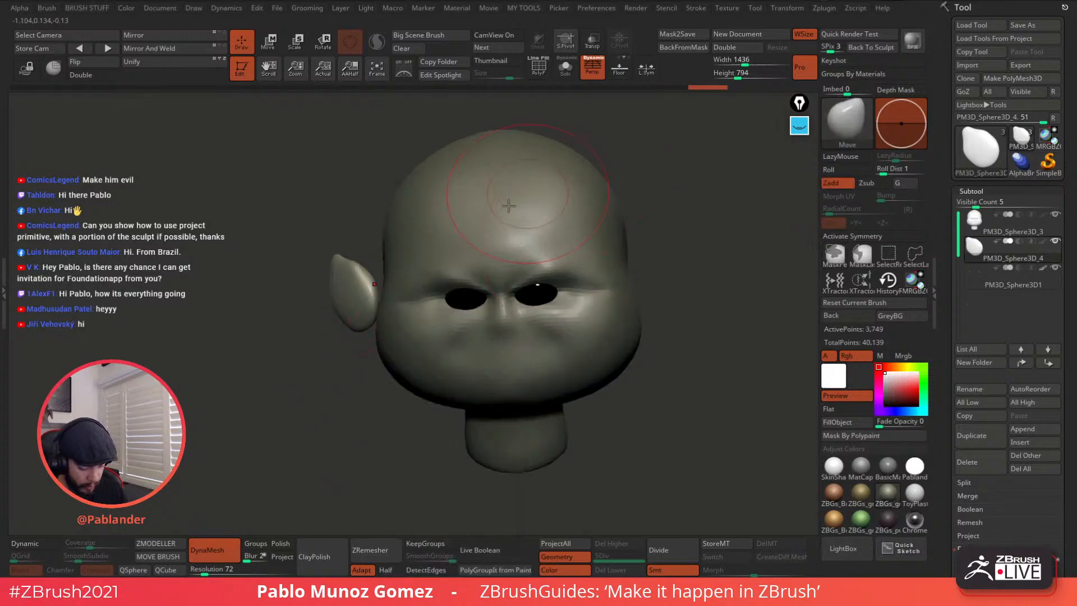
mouse_move(360, 294)
right_mouse_down()
mouse_move(380, 315)
mouse_move(345, 299)
right_mouse_up()
key("space")
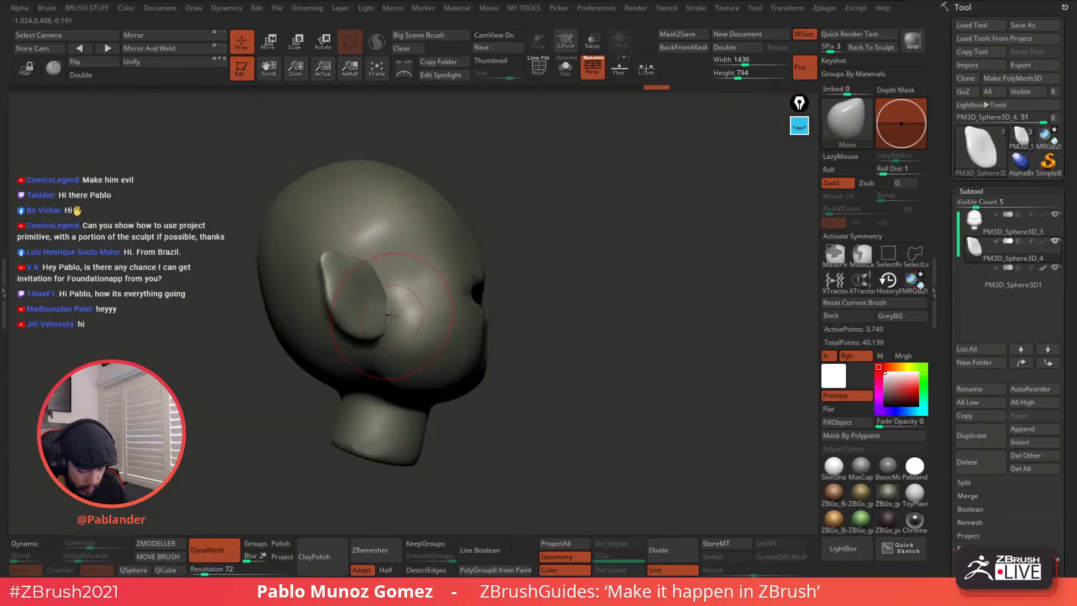
mouse_move(346, 299)
left_mouse_down()
mouse_move(334, 278)
mouse_move(359, 303)
left_mouse_up()
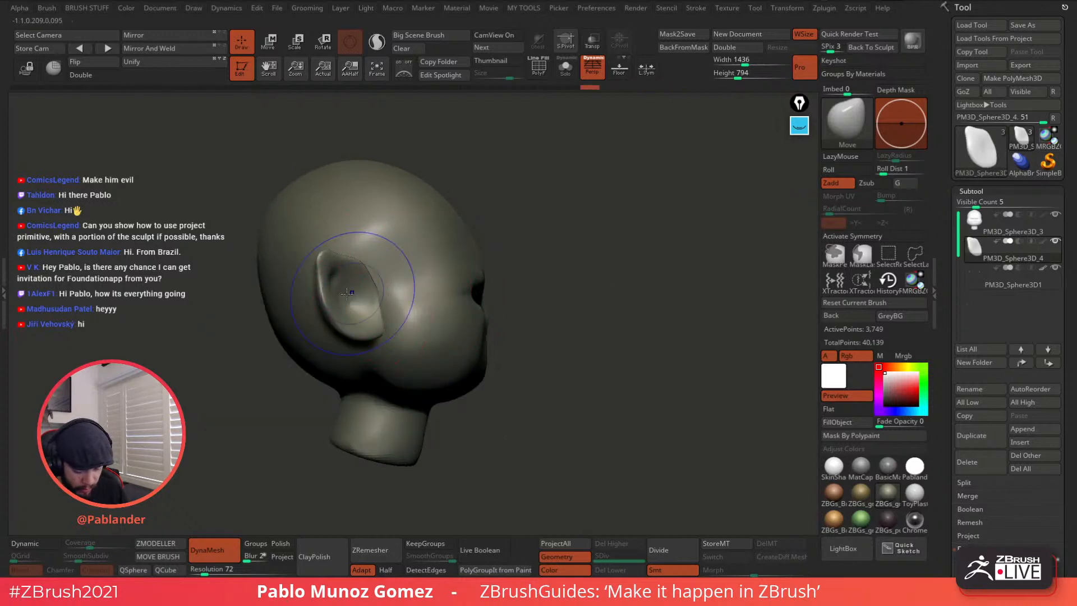
right_click_drag(368, 301, 377, 282)
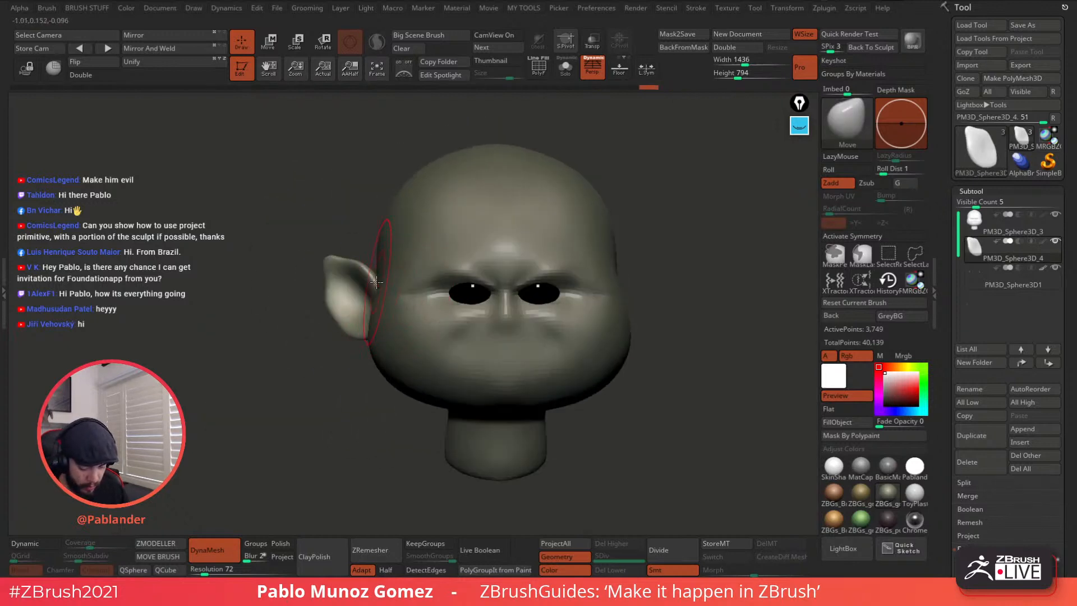
mouse_move(329, 256)
right_mouse_down("alt")
mouse_move(300, 254)
mouse_move(352, 314)
mouse_move(526, 232)
right_mouse_up("alt")
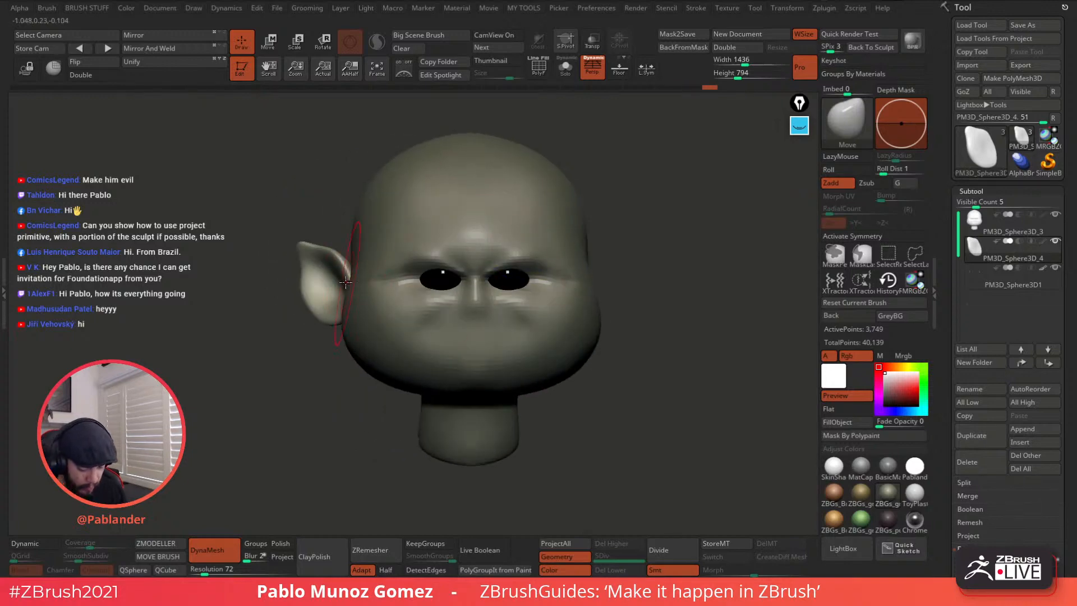
Step: Define the ear's front rim and pull out a small tragus bump beside the inner hollow
right_click(327, 268)
right_click_drag(328, 267, 342, 293, "ctrl")
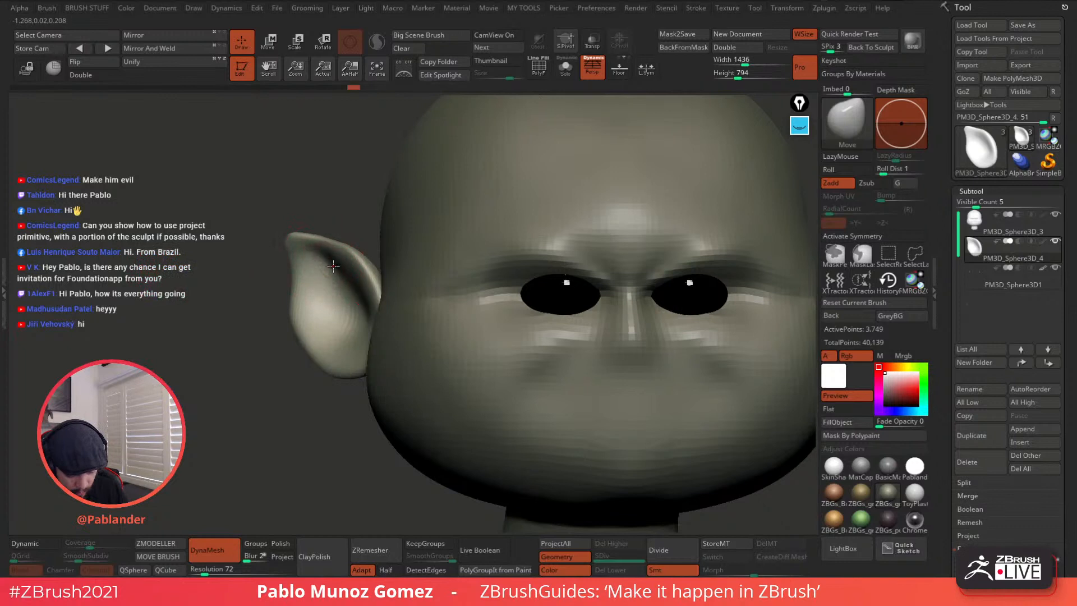
right_click_drag(337, 269, 349, 282)
mouse_move(367, 273)
left_mouse_down()
mouse_move(377, 313)
mouse_move(368, 299)
mouse_move(376, 324)
mouse_move(370, 311)
mouse_move(367, 321)
left_mouse_up()
right_click_drag(358, 317, 433, 317)
left_click_drag(371, 317, 358, 318)
right_click_drag(329, 307, 366, 313)
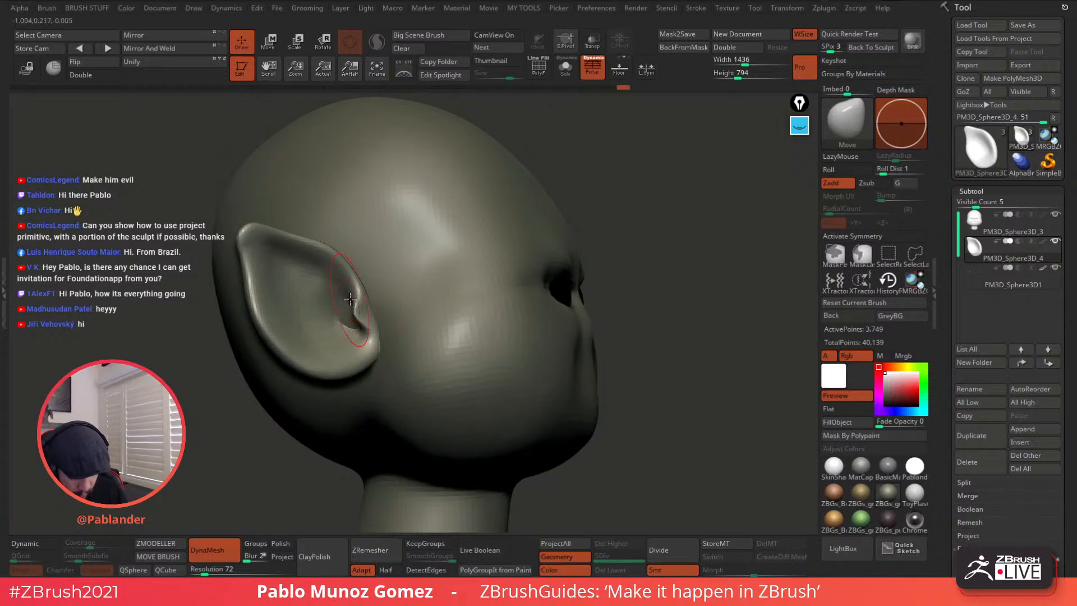
right_click_drag(378, 308, 374, 264)
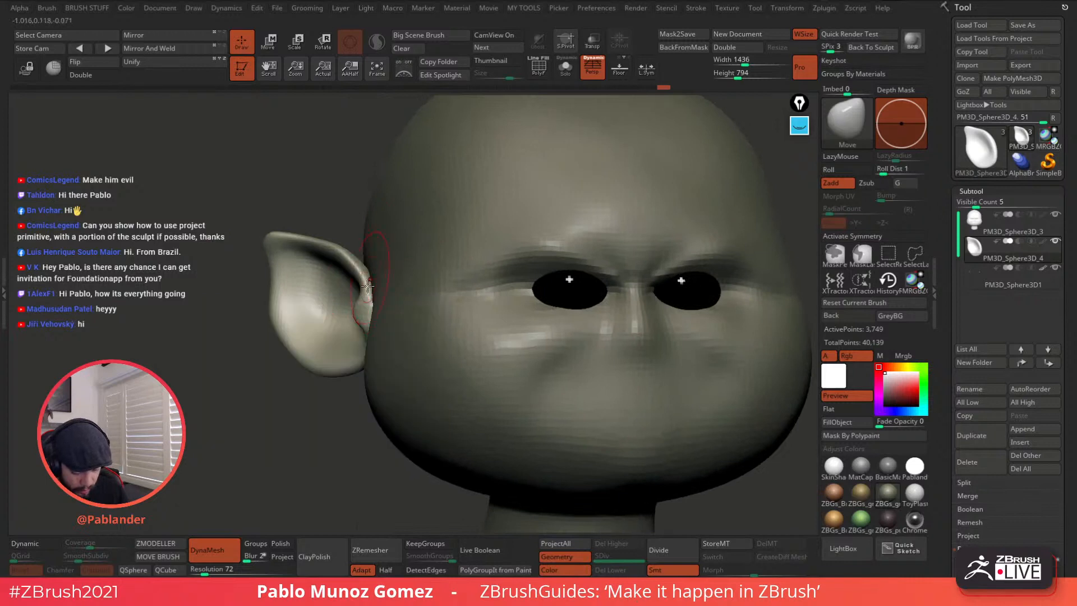
Step: Sharpen the ear's pointed tip and refine its outer edge and rim with Move and Smooth
left_click_drag(274, 235, 275, 249)
left_click_drag(281, 310, 284, 317)
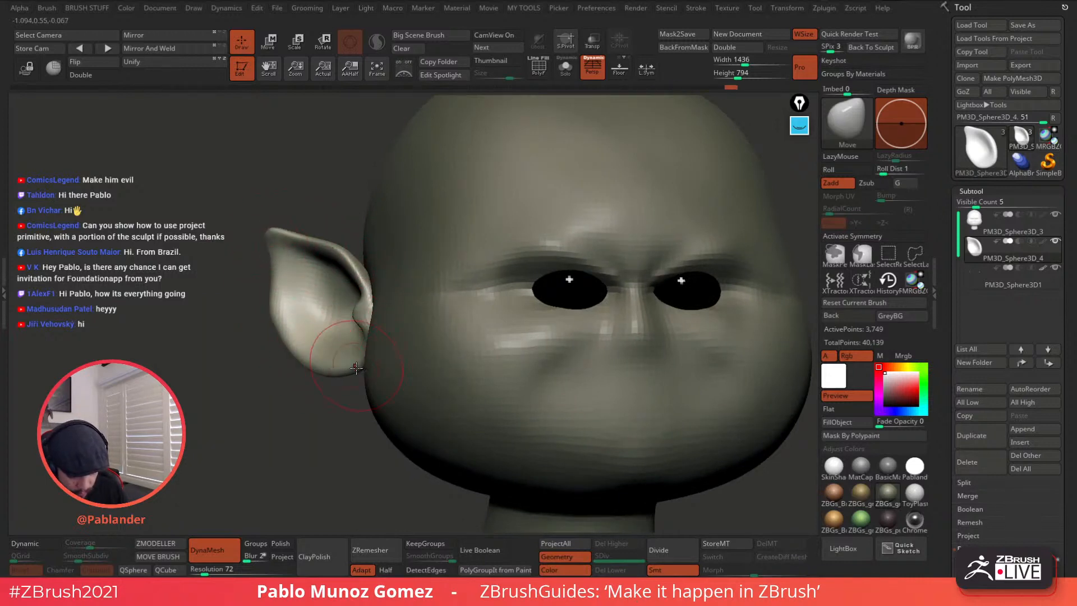
left_click_drag(276, 228, 271, 225)
mouse_move(268, 226)
right_mouse_down("shift")
mouse_move(306, 250)
mouse_move(333, 240)
right_mouse_up("shift")
left_click_drag(313, 228, 304, 225)
right_click_drag(303, 223, 300, 226)
mouse_move(306, 226)
left_mouse_down("shift")
mouse_move(306, 236)
mouse_move(310, 223)
left_mouse_up("shift")
left_click_drag(370, 318, 363, 283)
Step: Mirror and weld the ear to the other side, turn symmetry on, and adjust both ears' tips and outer edges
mouse_move(433, 285)
right_mouse_down()
mouse_move(415, 333)
mouse_move(411, 299)
mouse_move(331, 285)
mouse_move(348, 247)
mouse_move(512, 323)
right_mouse_up()
left_click(174, 49)
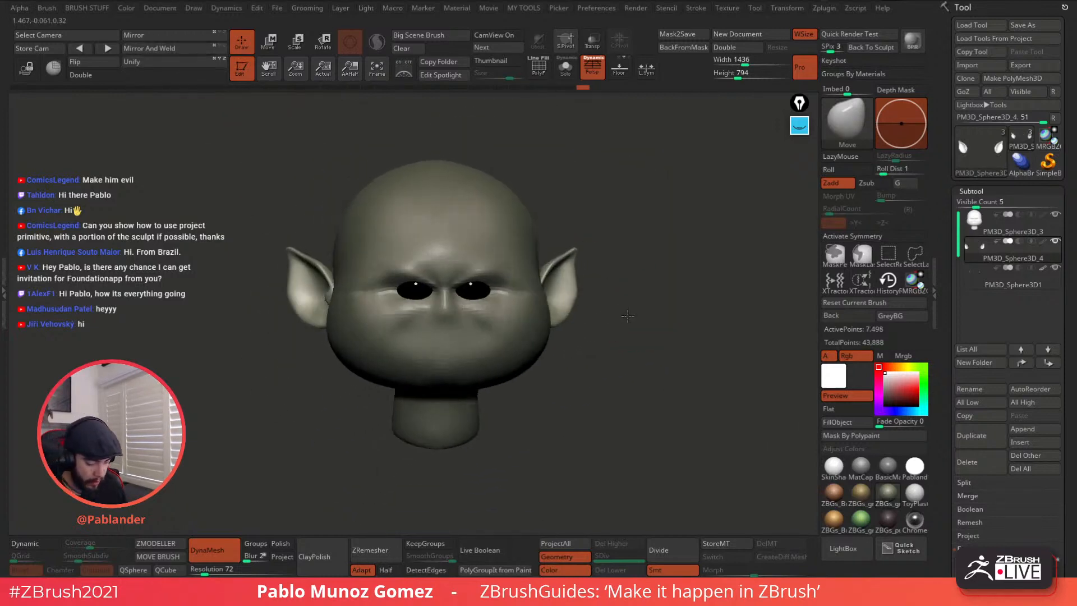
left_click(832, 237)
right_click(585, 250)
left_click_drag(586, 247, 585, 253)
mouse_move(615, 256)
right_mouse_down()
mouse_move(561, 257)
mouse_move(575, 250)
right_mouse_up()
left_click_drag(584, 253, 596, 280)
right_click_drag(578, 286, 616, 294)
right_click_drag(505, 331, 529, 327)
Step: Select the head subtool and smooth the creases on the cheeks and lower face
left_click(488, 295, "alt")
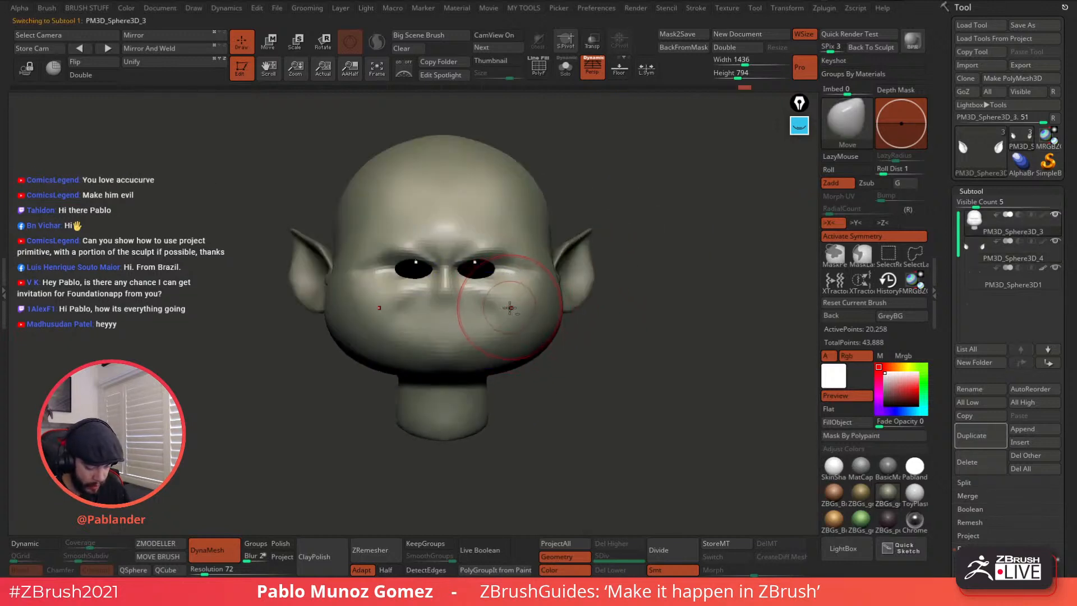
left_click_drag(502, 303, 508, 271, "shift")
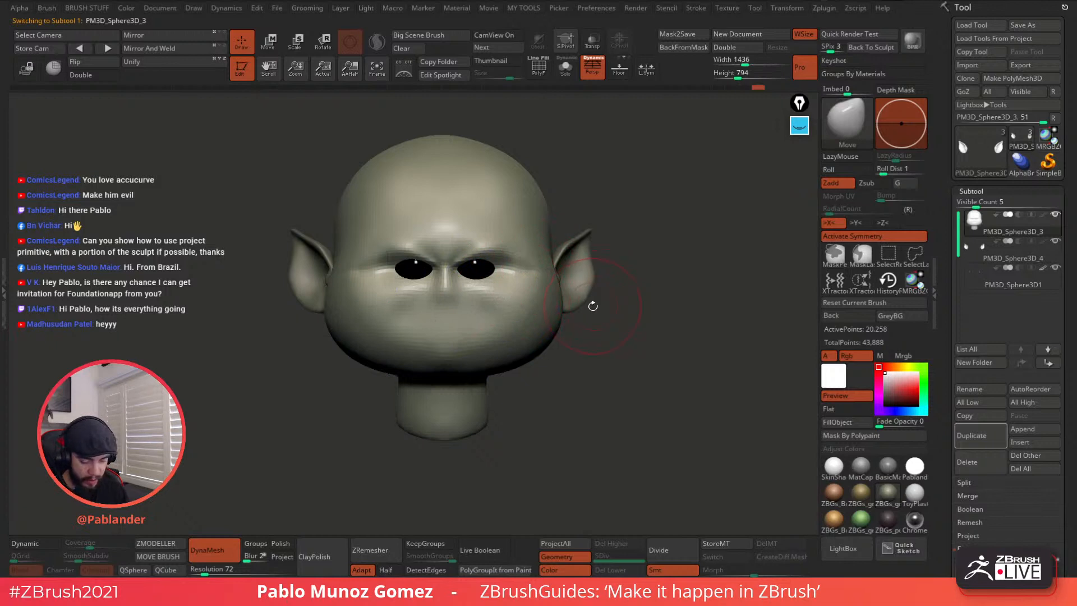
left_click_drag(508, 342, 477, 352, "shift")
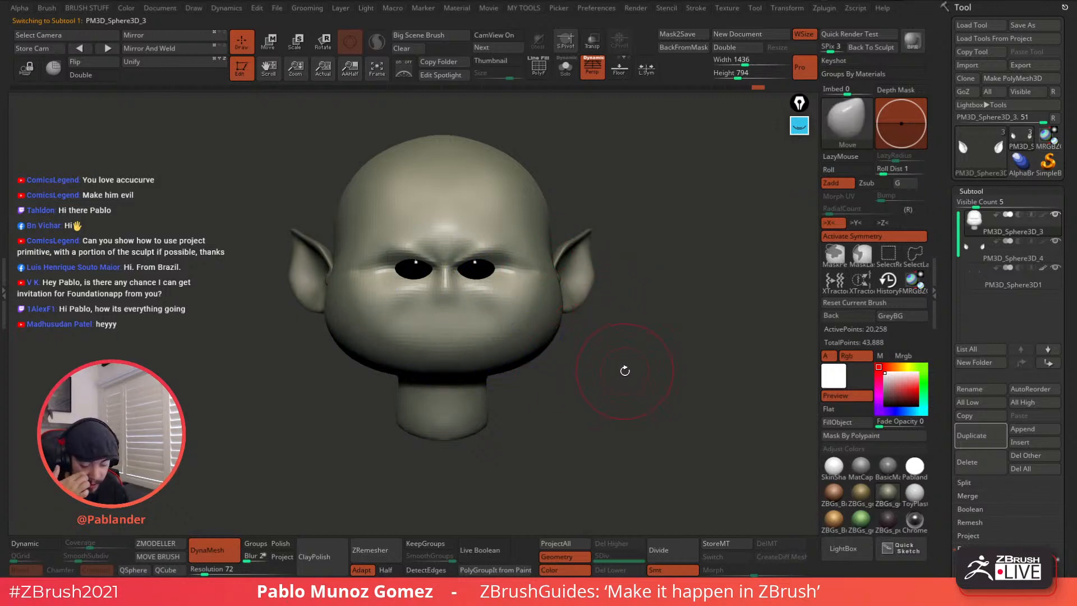
Step: Append a Cone3D subtool, move it in front of the face, and scale it down
left_click(1042, 429)
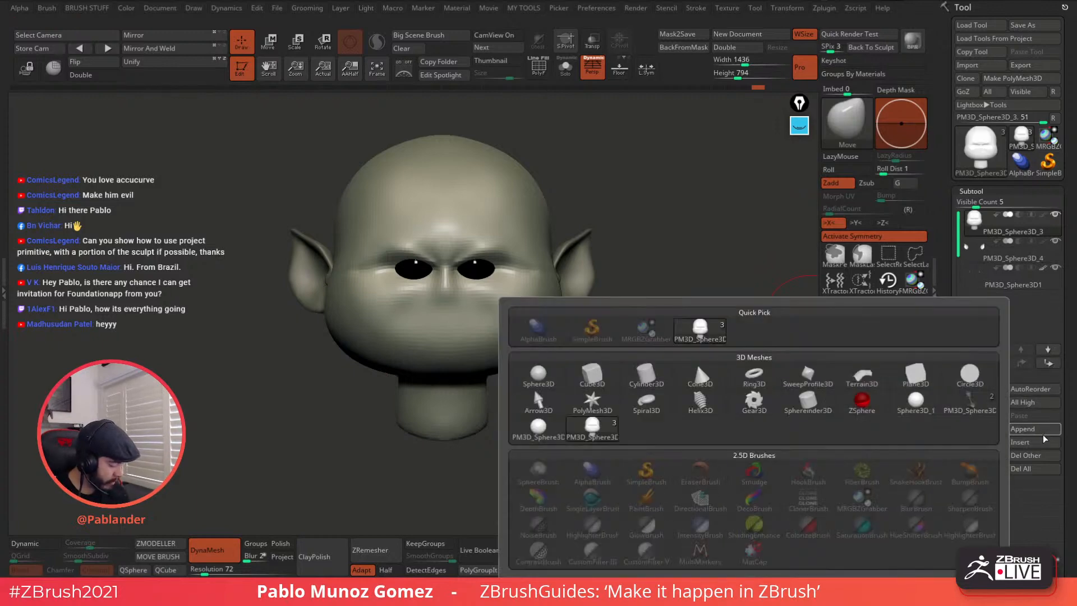
left_click(696, 362)
left_click(1008, 308)
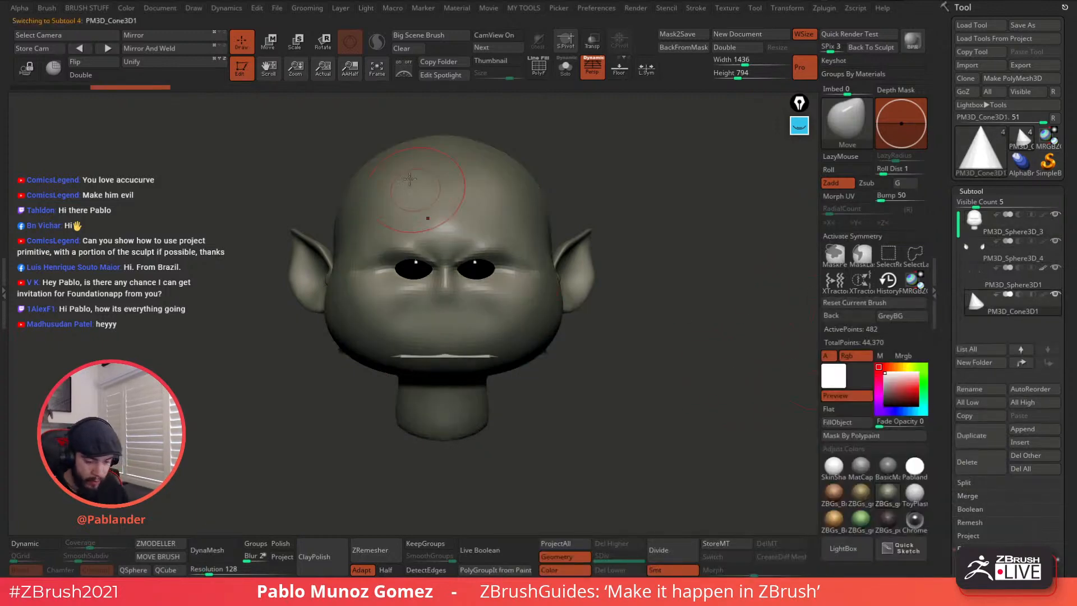
left_click(271, 45)
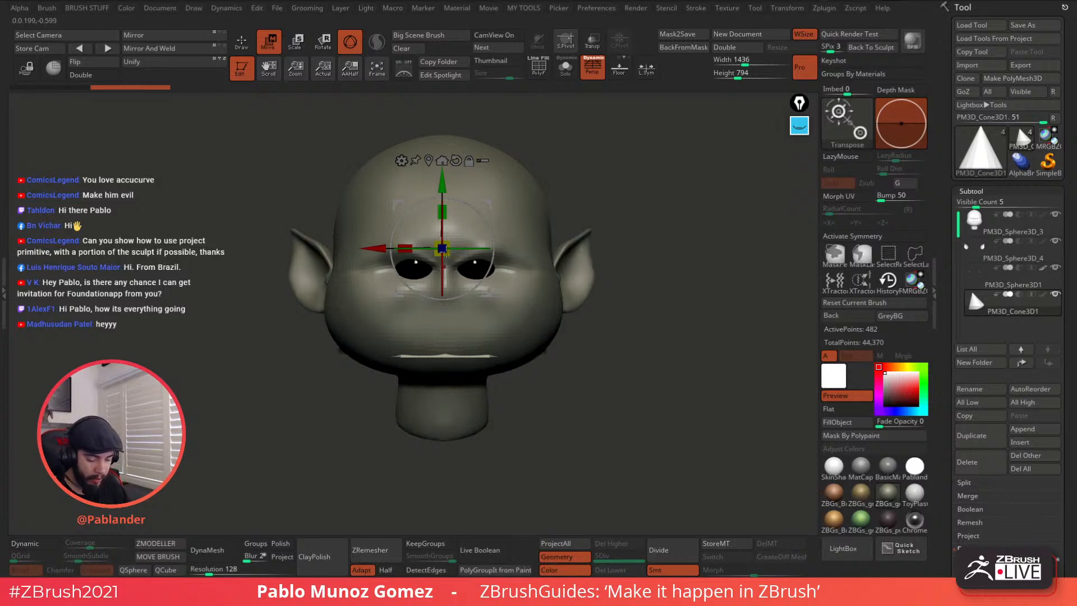
left_click_drag(572, 292, 648, 188)
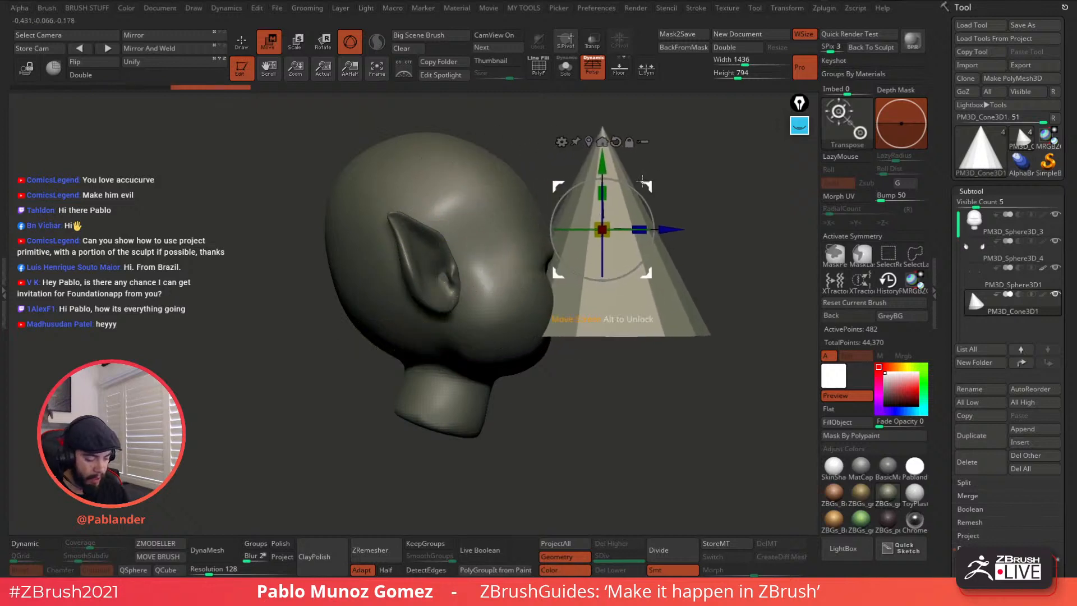
left_click_drag(607, 224, 593, 239)
left_click_drag(629, 184, 588, 243)
key("ctrl+z")
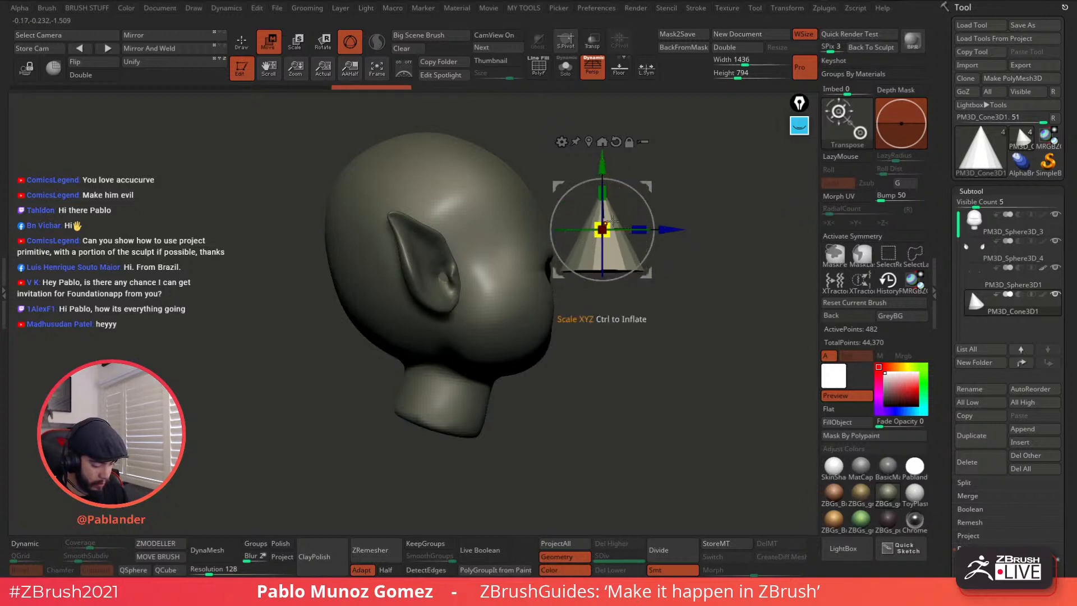
left_click_drag(662, 180, 567, 249, "alt")
Step: Turn off perspective and lower the cone to nose height in the side view
left_click(593, 68)
key("ctrl+z")
left_click_drag(523, 293, 555, 280)
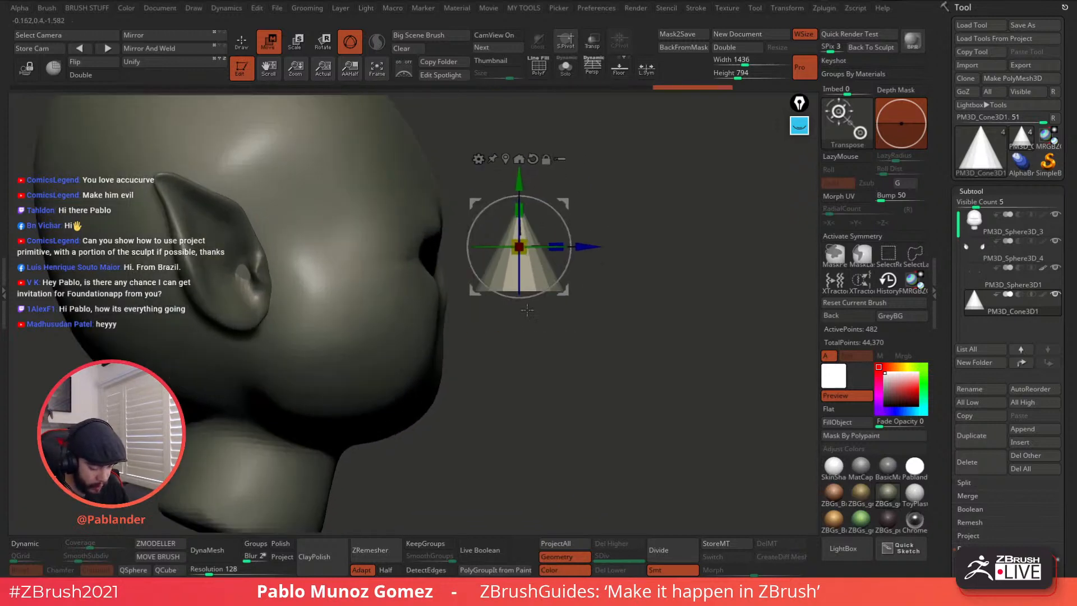
left_click_drag(566, 203, 568, 228)
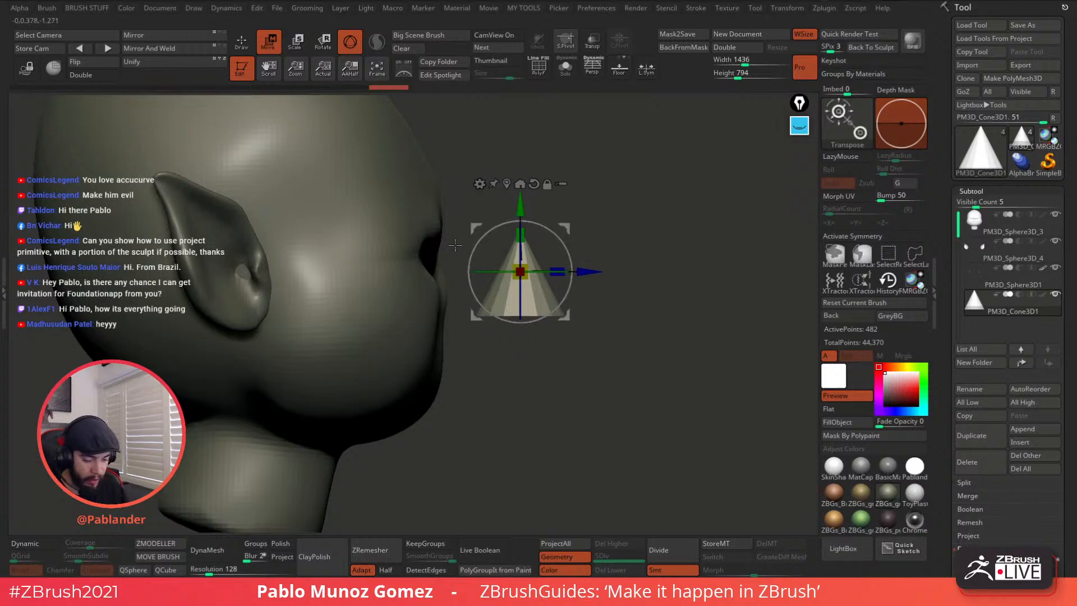
Step: Apply the Skew deformer to the cone and slant its tip back toward the face
left_click(480, 184)
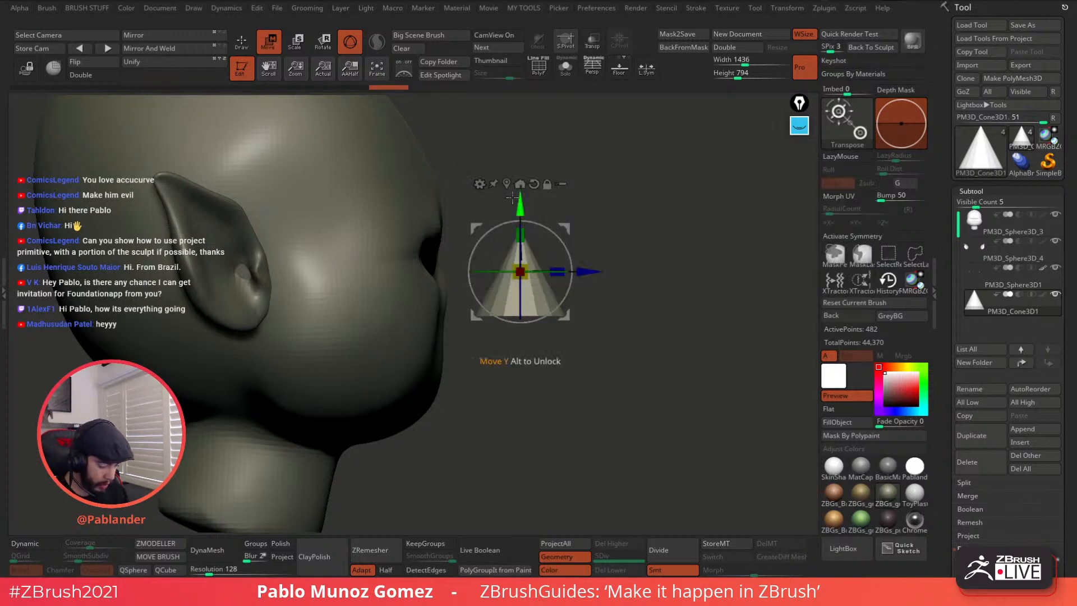
left_click(479, 184)
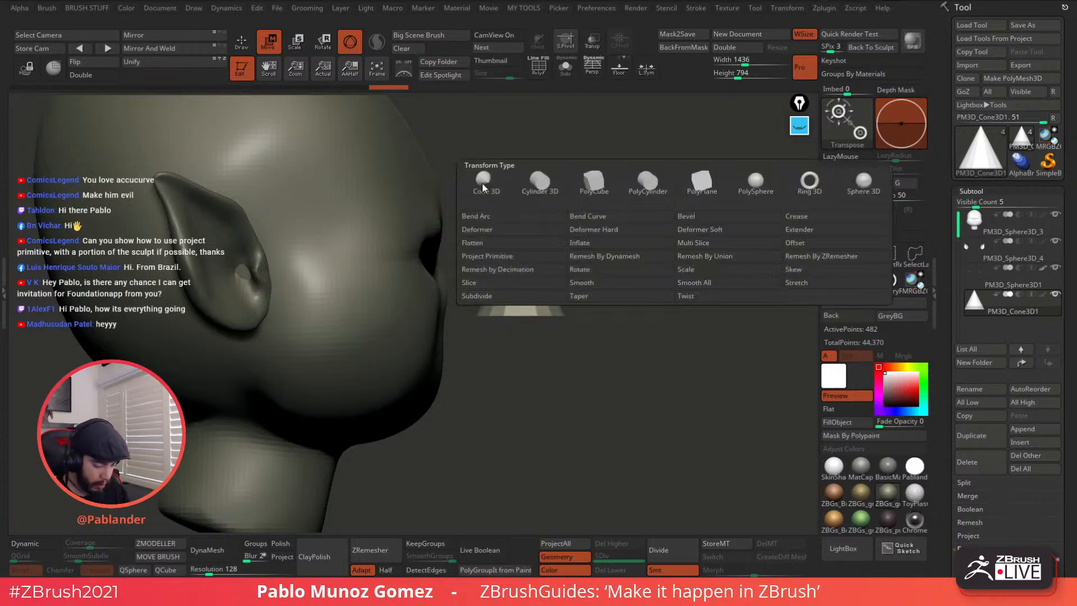
left_click(810, 270)
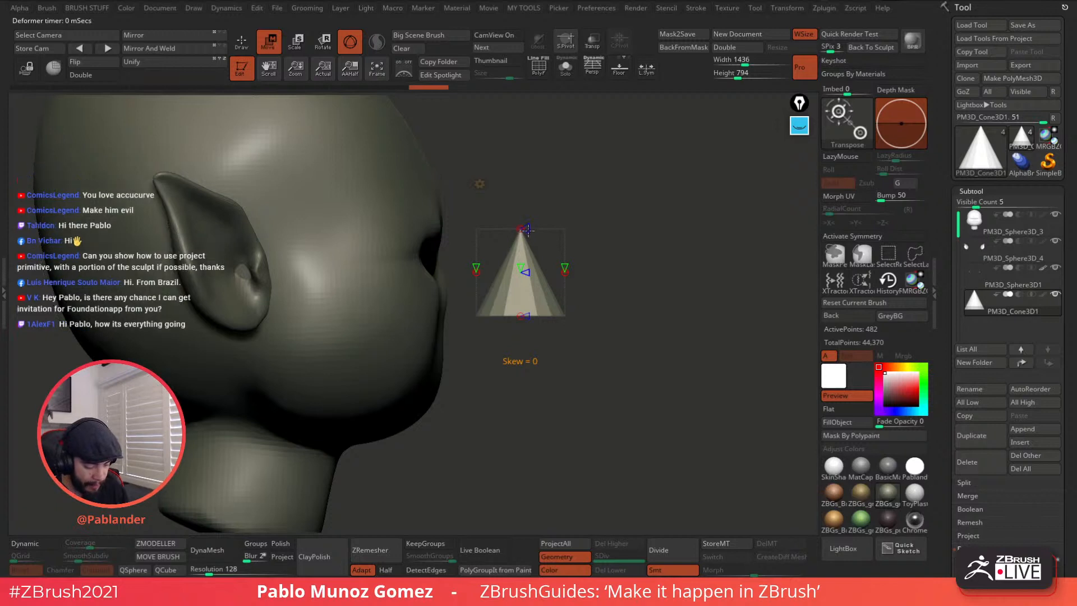
left_click_drag(527, 230, 485, 240)
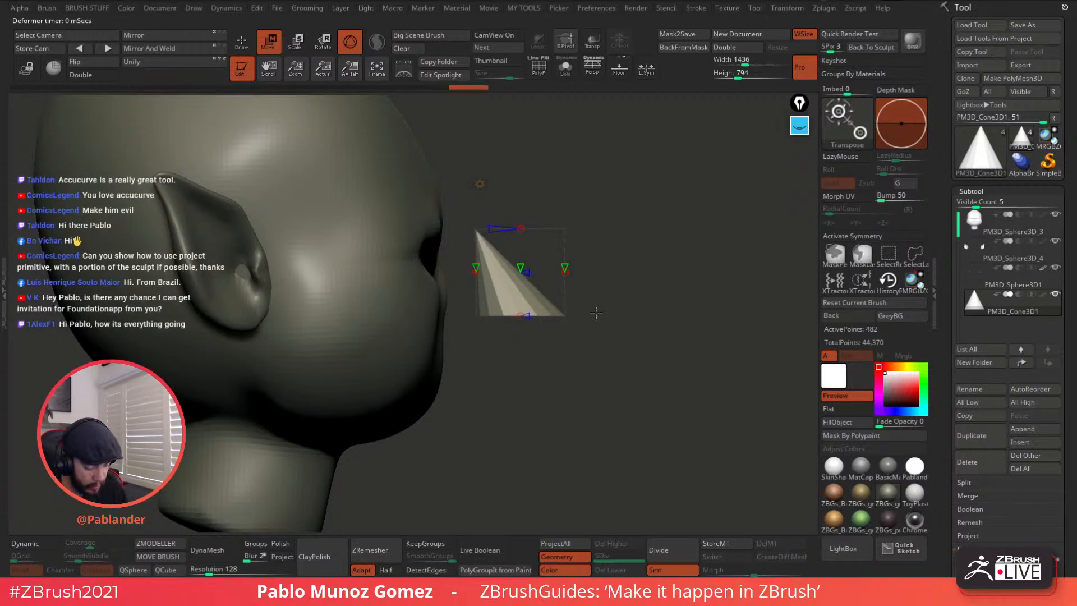
left_click_drag(610, 312, 557, 337)
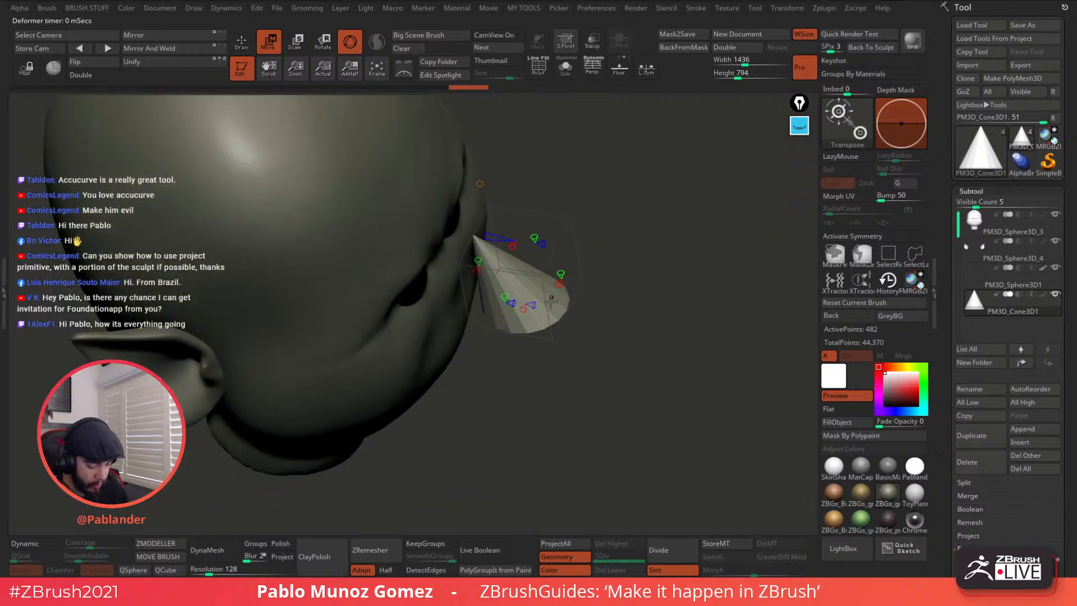
left_click_drag(599, 285, 596, 258)
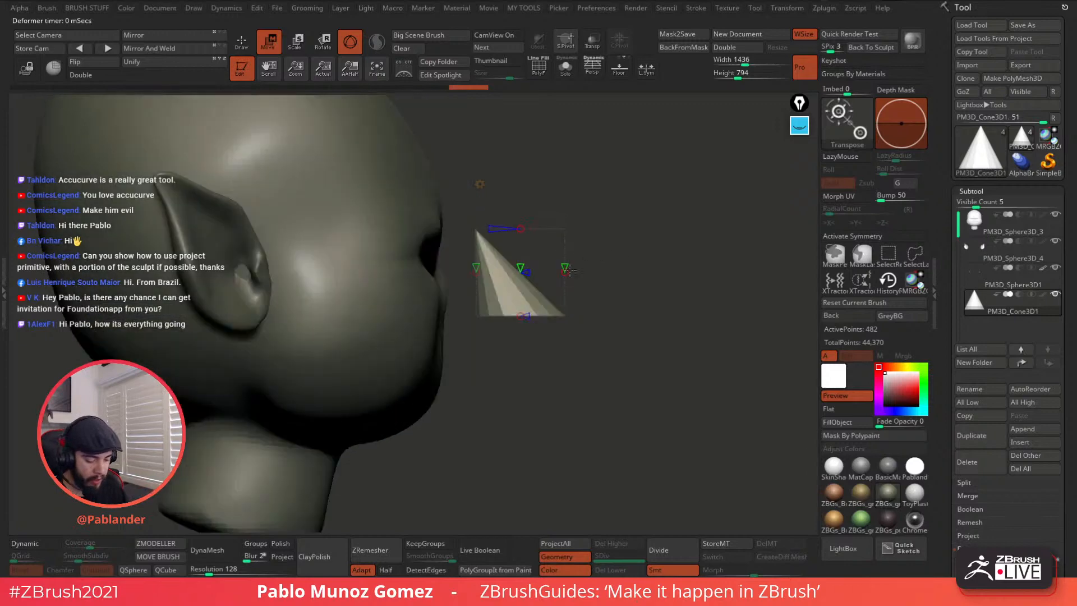
left_click_drag(614, 296, 588, 324)
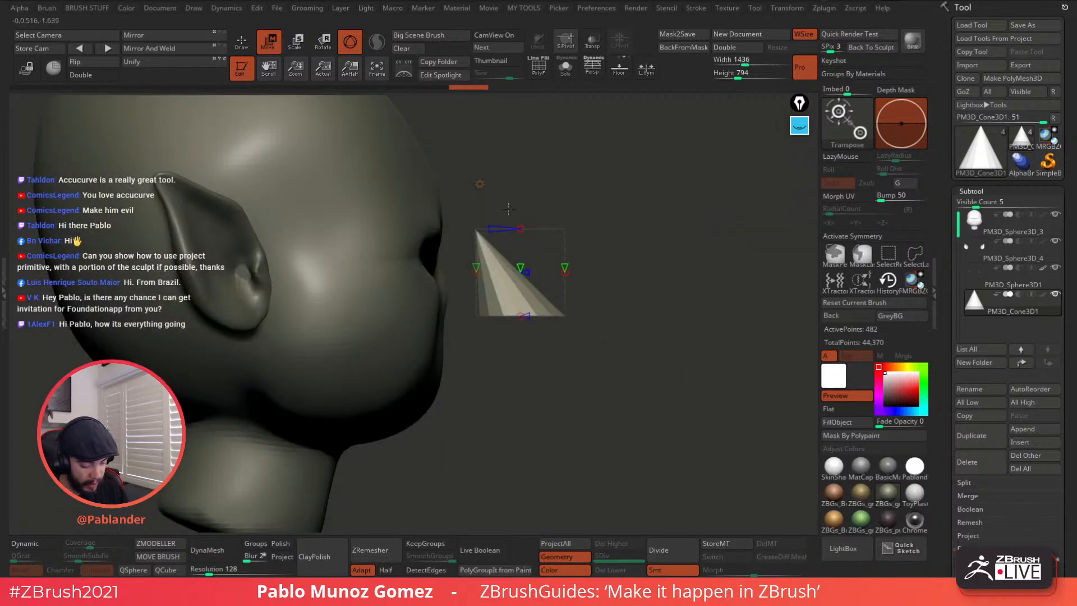
Step: Accept the Skew deformation, position the cone against the face as the nose, and return to Draw mode
left_click(478, 185)
left_click(675, 185)
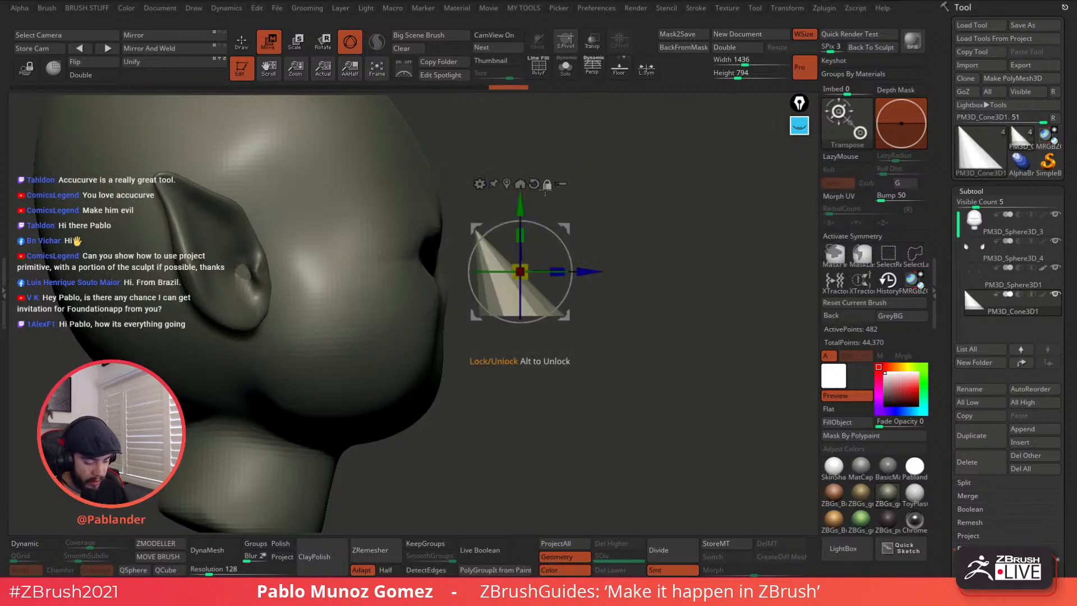
left_click_drag(525, 273, 582, 266)
left_click_drag(576, 205, 480, 196)
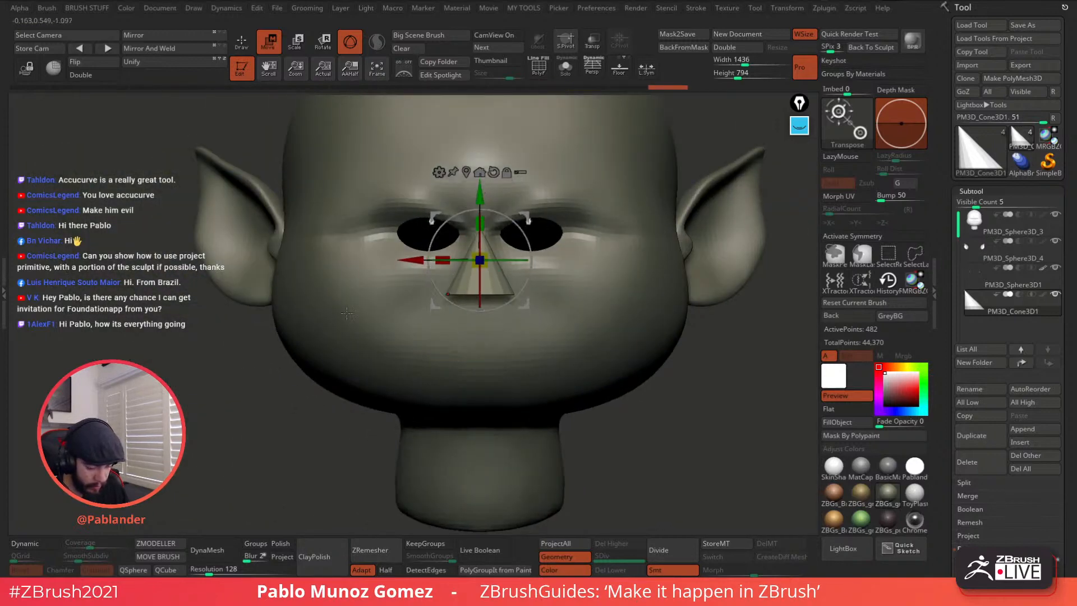
key("q")
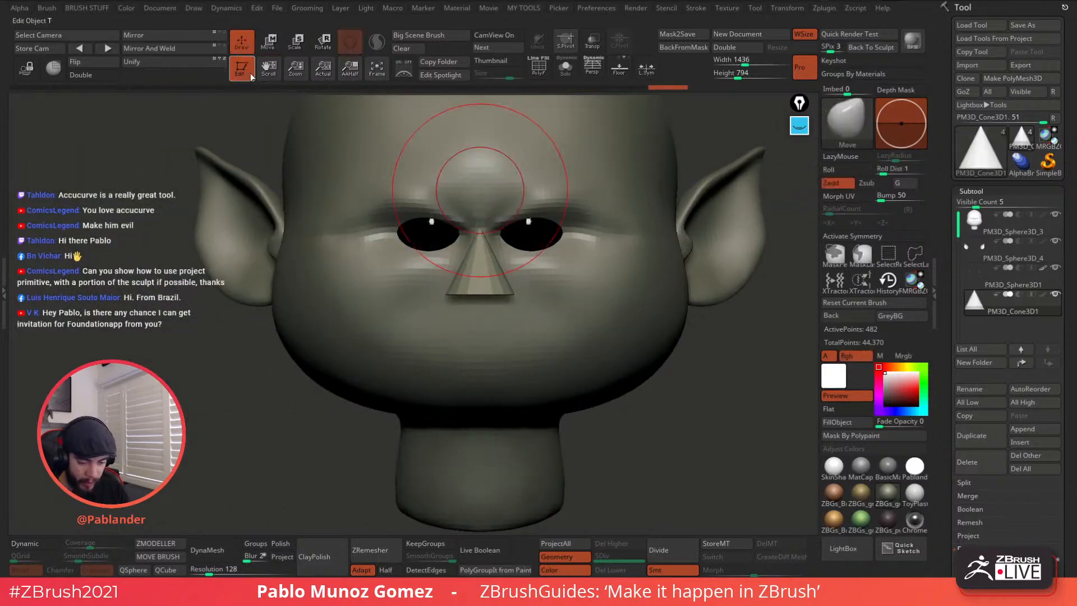
Step: DynaMesh the nose cone at resolution 80 and activate X symmetry
left_click(207, 550)
key("ctrl+z")
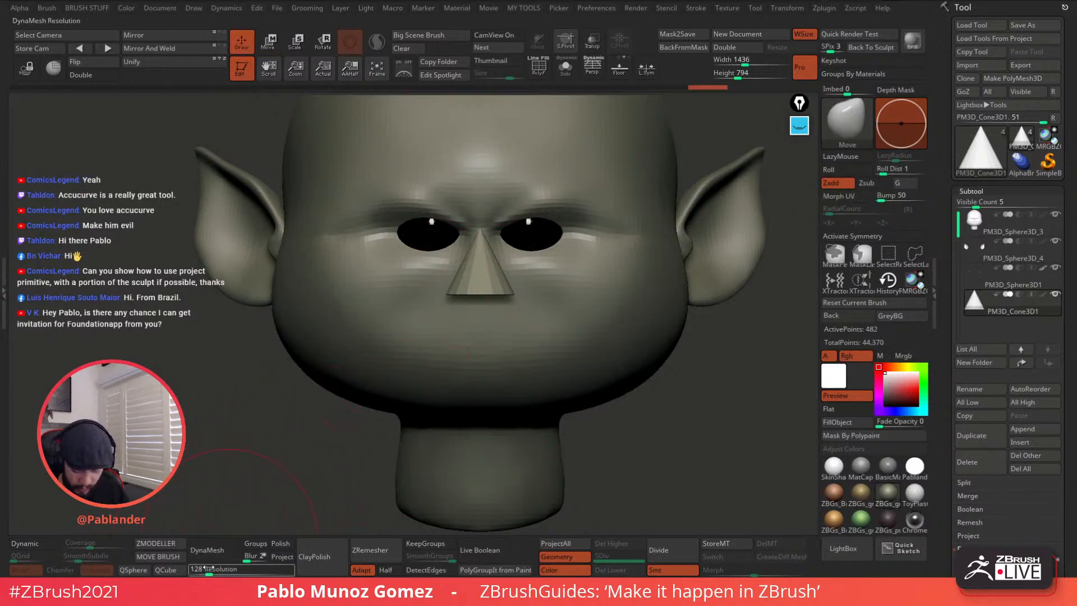
left_click_drag(209, 574, 202, 574)
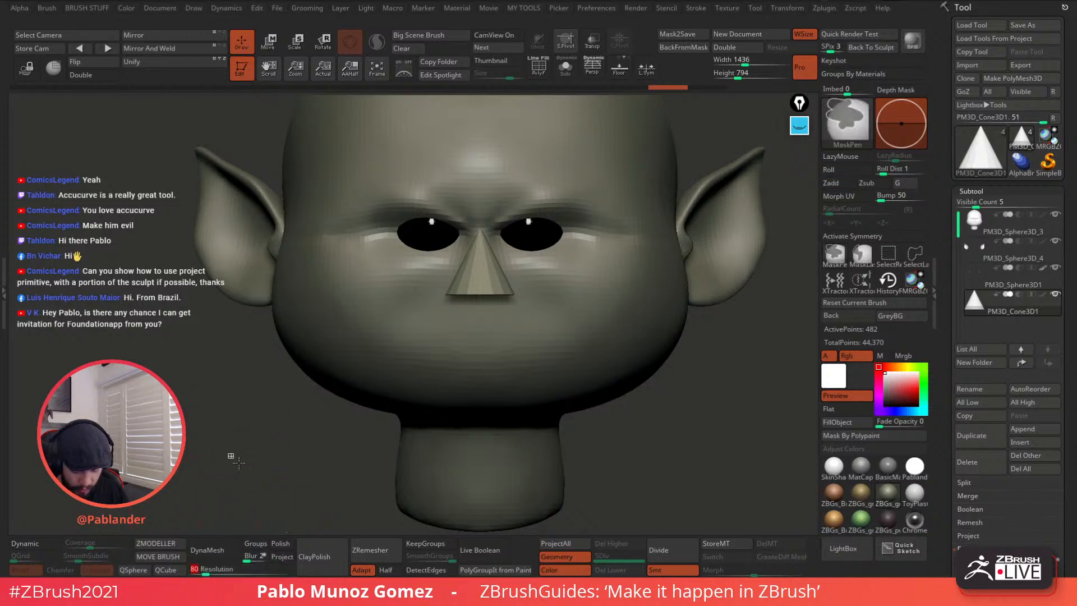
left_click(215, 550)
key("x")
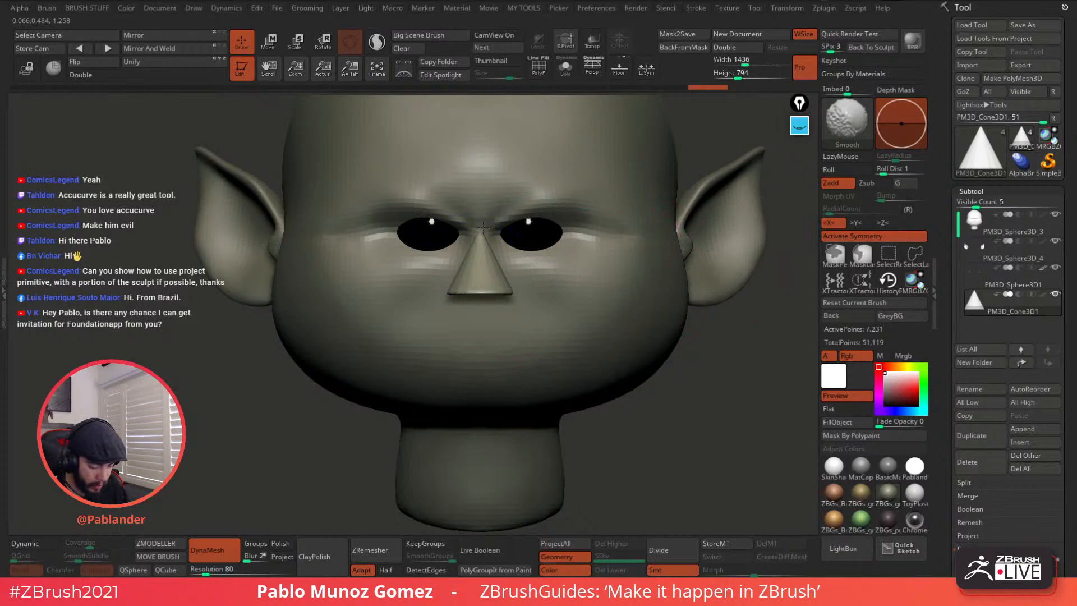
Step: Narrow the cone's lower sides with the Move brush and smooth its hard edges into a rounded nose
key("space")
left_click_drag(528, 273, 513, 274)
mouse_move(508, 300)
right_mouse_down()
mouse_move(569, 279)
mouse_move(560, 243)
right_mouse_up()
right_click_drag(512, 274, 536, 271)
mouse_move(543, 277)
left_mouse_down("shift")
mouse_move(529, 273)
mouse_move(540, 264)
mouse_move(511, 267)
left_mouse_up("shift")
mouse_move(628, 273)
left_mouse_down()
mouse_move(510, 268)
mouse_move(550, 264)
left_mouse_up()
left_click_drag(670, 252, 603, 266)
left_click_drag(525, 272, 513, 268)
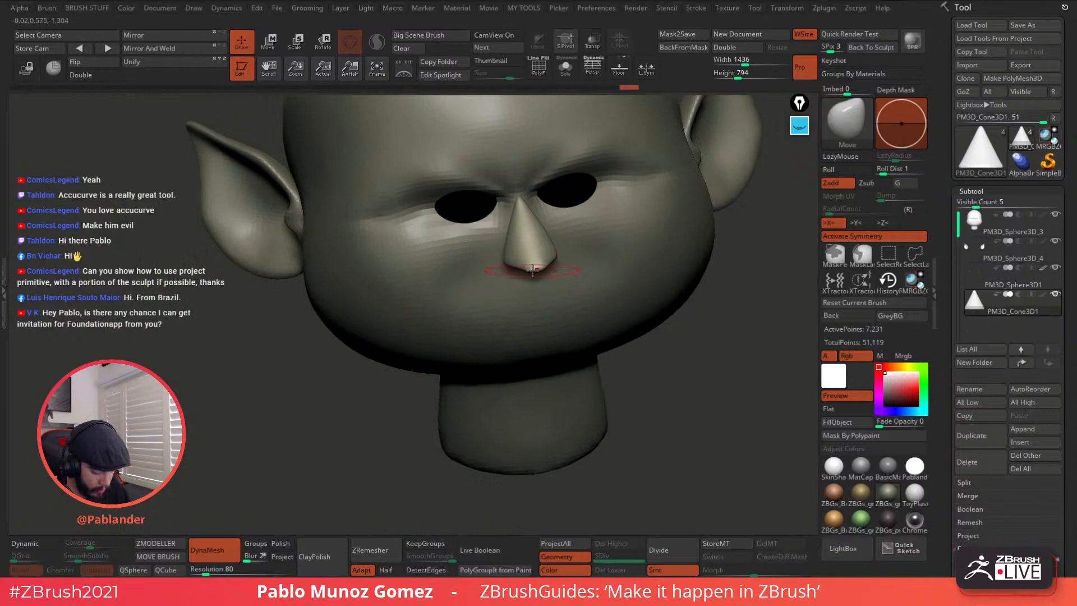
Step: Adjust the nose bridge and side profile with the Move brush from three-quarter and side views
right_click_drag(538, 236, 595, 230)
left_click_drag(538, 228, 544, 230)
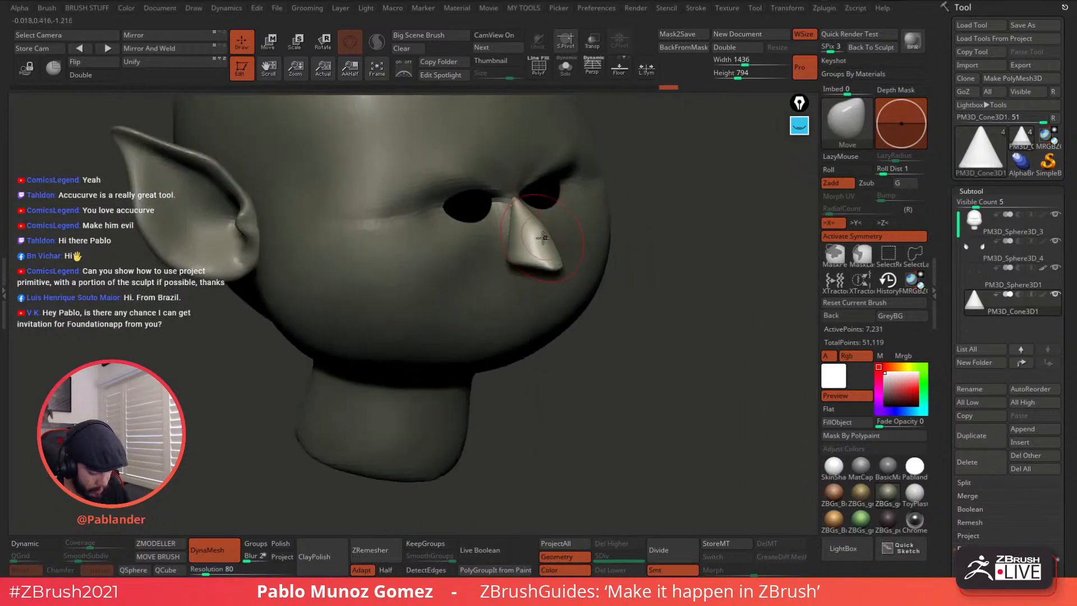
right_click_drag(547, 236, 593, 209)
left_click_drag(561, 232, 572, 233)
right_click_drag(642, 216, 615, 238)
key("space")
left_click_drag(590, 235, 580, 233)
right_click_drag(623, 218, 523, 245, "alt")
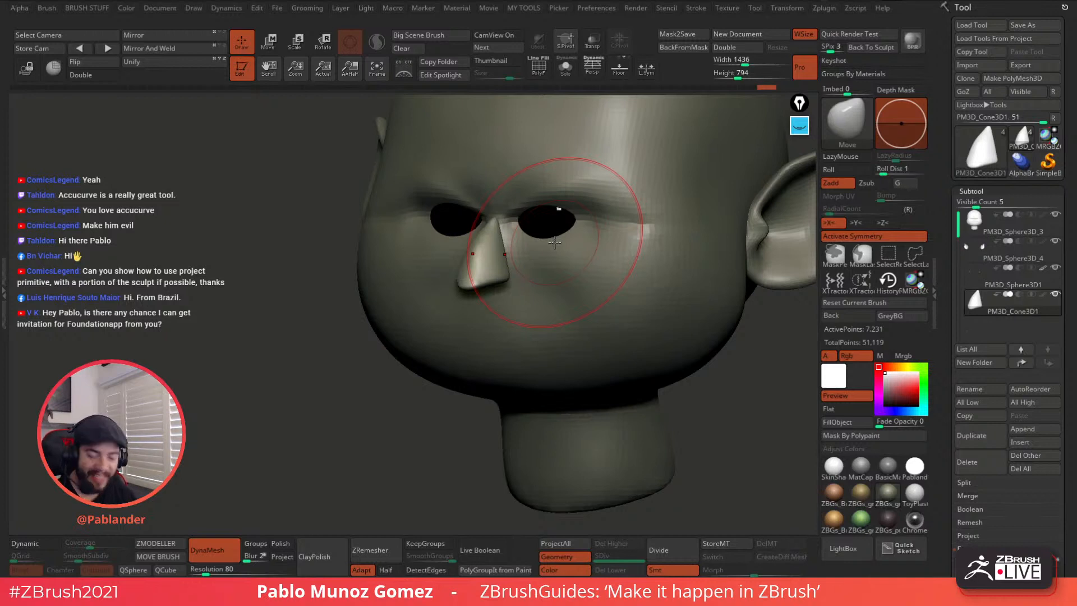
Step: Shape the side of the nose and smooth its underside near the tip
right_click_drag(492, 253, 471, 230)
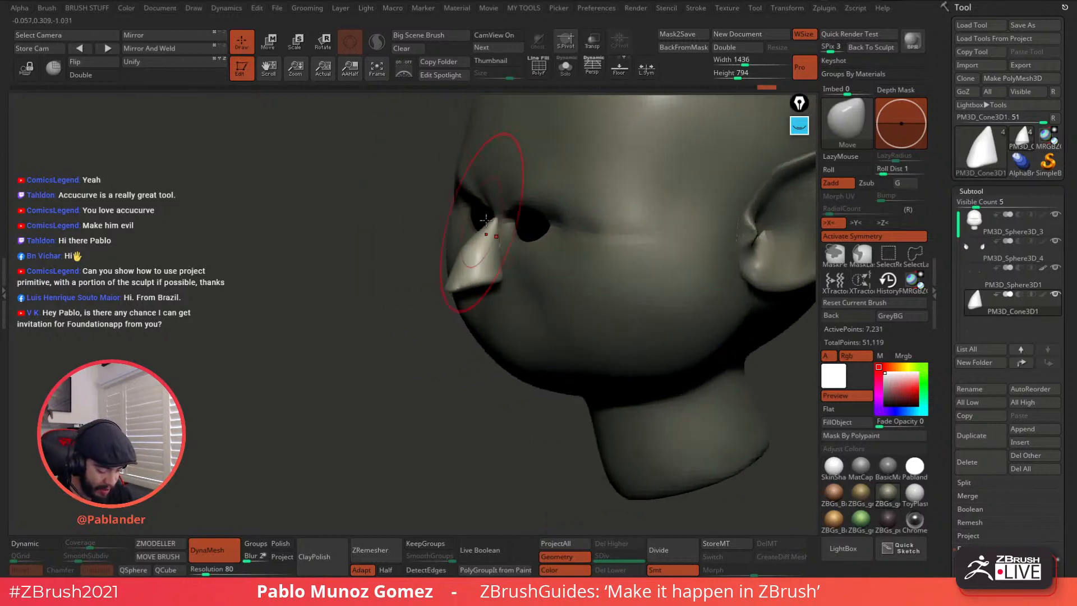
key("space")
left_click_drag(505, 242, 496, 243)
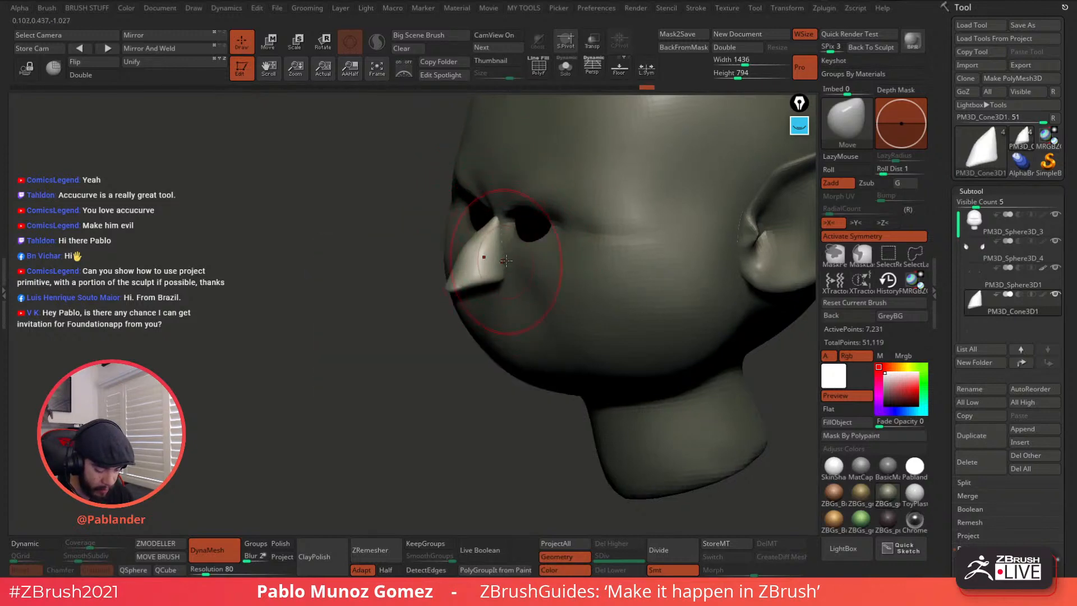
key("space")
mouse_move(505, 261)
right_mouse_down()
mouse_move(461, 289)
mouse_move(452, 272)
right_mouse_up()
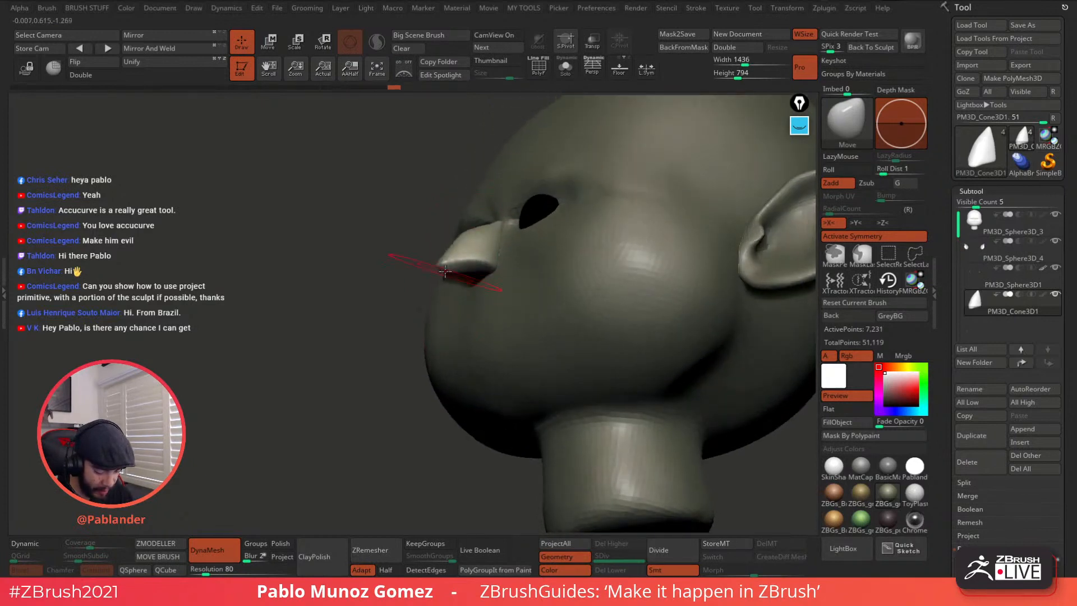
key("shift")
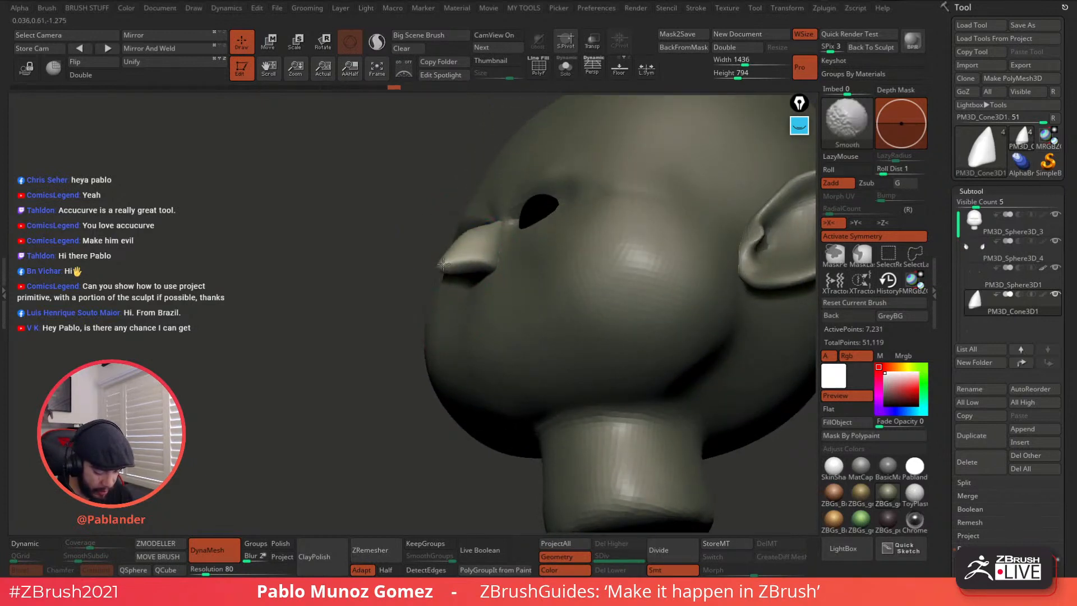
right_click_drag(451, 261, 499, 250)
Step: Pull in the bridge and form the nostril wings on both sides of the nose with the Move brush
key("space")
left_click_drag(500, 249, 487, 243)
key("space")
right_click_drag(487, 243, 502, 239)
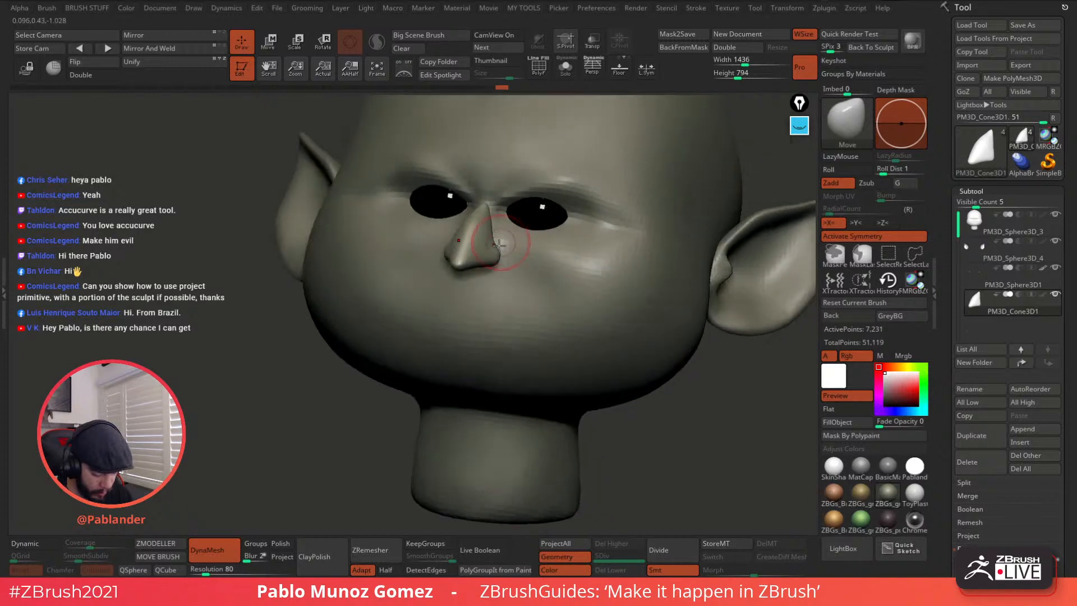
left_click_drag(495, 250, 493, 247)
right_click_drag(493, 247, 486, 202)
left_click_drag(486, 202, 486, 204)
right_click_drag(486, 204, 504, 260, "shift")
key("space")
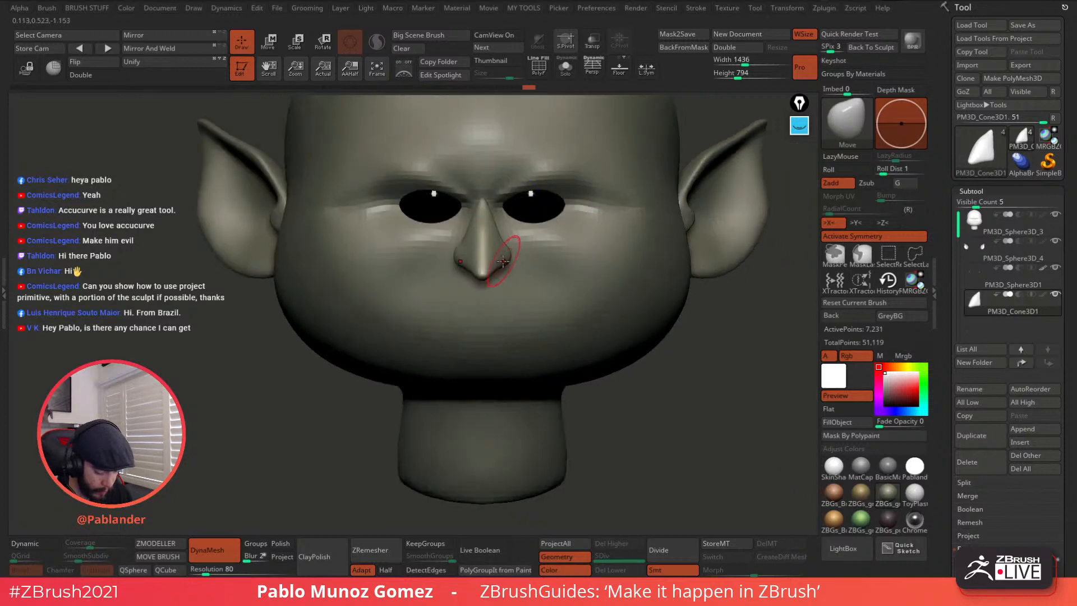
right_click_drag(524, 225, 513, 236)
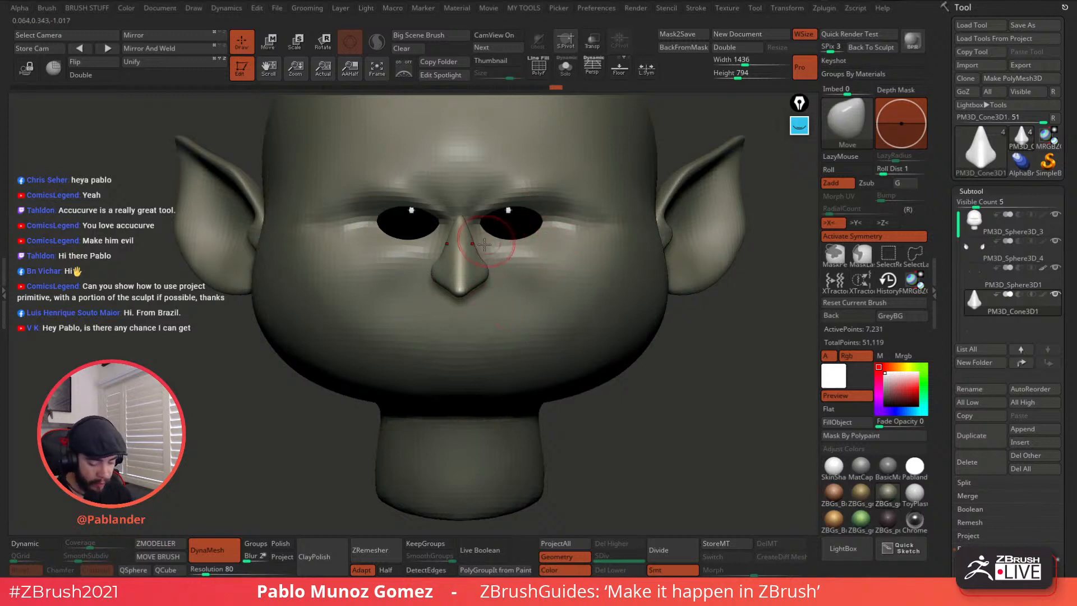
Step: Adjust the nose bridge and stretch the tip forward and down into a long pointed nose
right_click_drag(474, 225, 480, 222)
key("space")
mouse_move(470, 222)
left_mouse_down()
mouse_move(482, 222)
mouse_move(477, 235)
left_mouse_up()
right_click_drag(511, 247, 512, 232, "ctrl")
left_click_drag(489, 249, 487, 269)
right_click_drag(533, 274, 489, 277)
left_click_drag(491, 281, 490, 276)
mouse_move(464, 233)
left_mouse_down()
mouse_move(463, 223)
mouse_move(531, 233)
left_mouse_up()
left_click_drag(472, 270, 486, 285)
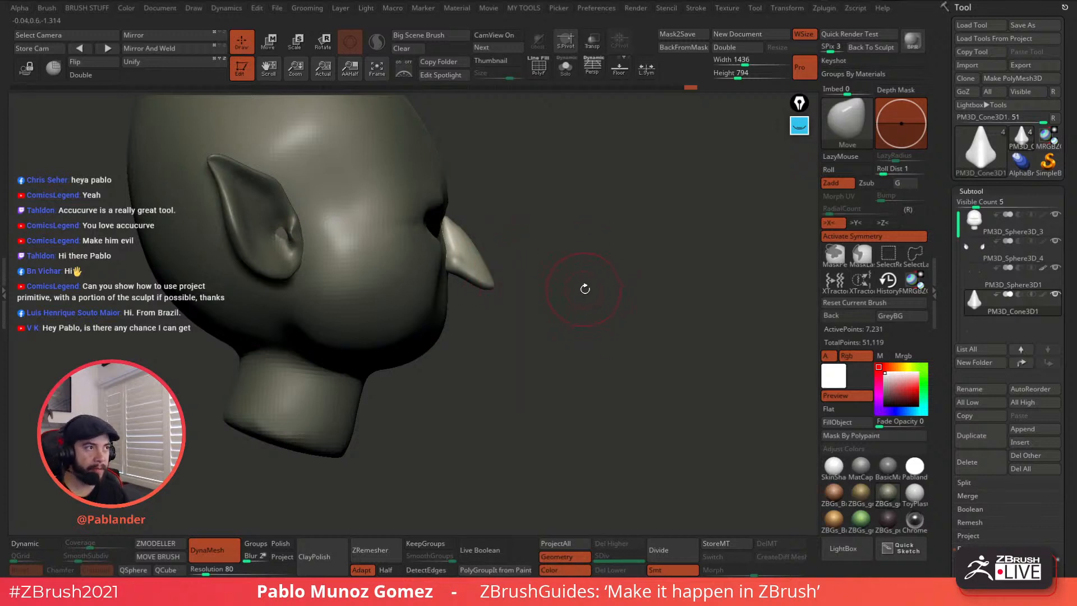
Step: Smooth the side of the nose and use the Inflate brush to add volume to the nostril wings
mouse_move(526, 265)
left_mouse_down("alt")
mouse_move(565, 263)
mouse_move(522, 224)
mouse_move(535, 261)
left_mouse_up("alt")
key("space")
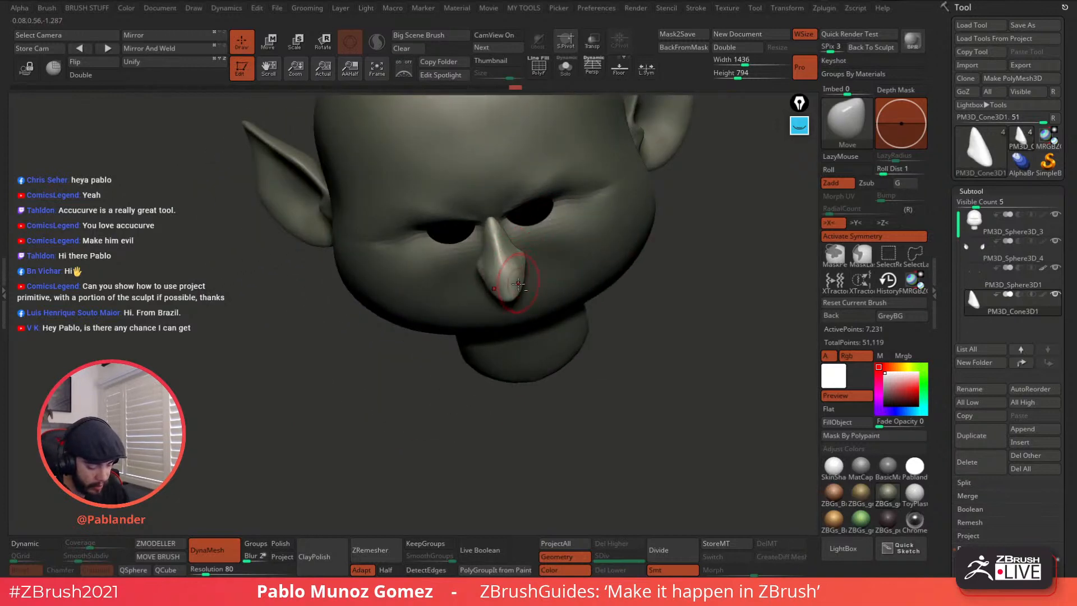
left_click_drag(510, 262, 511, 255, "shift")
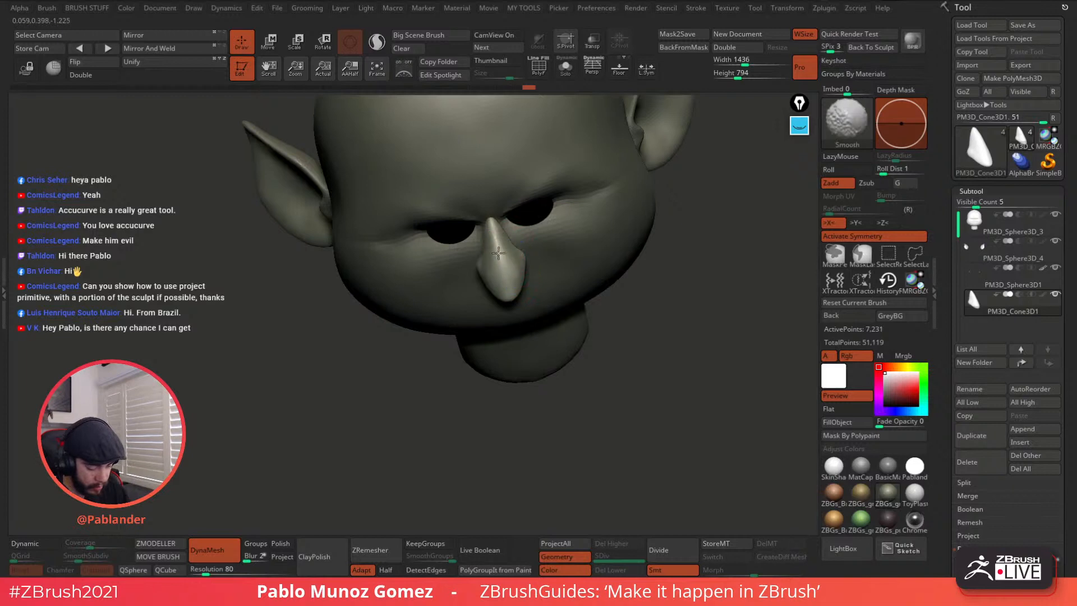
key("b")
key("i")
key("n")
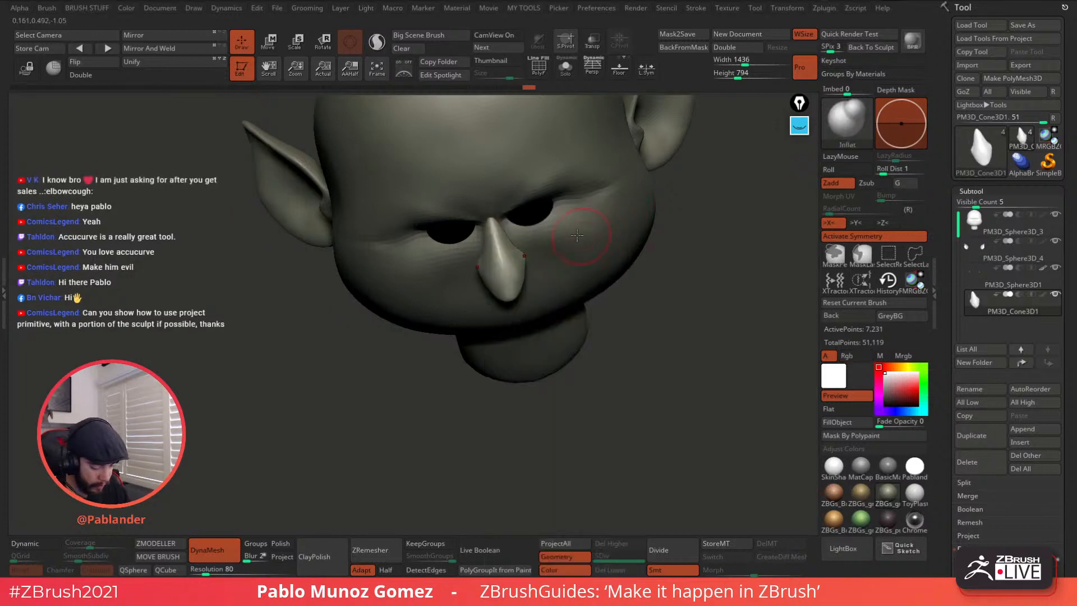
left_click_drag(585, 236, 527, 247)
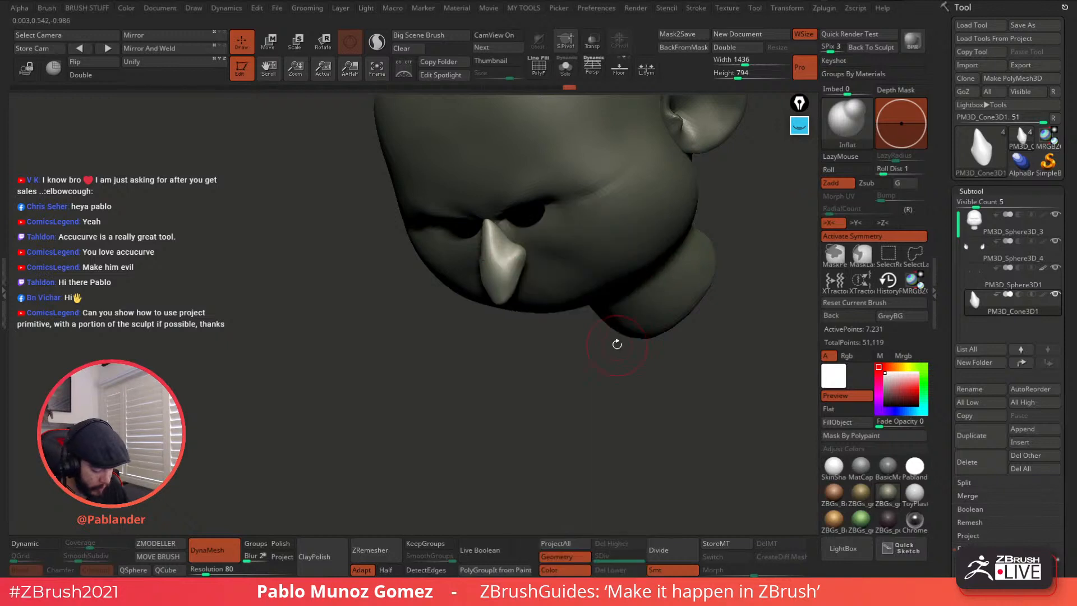
Step: Carve the creases around the nostril wings with the DamStandard brush and smooth them toward the bridge
key("b")
key("d")
key("s")
key("space")
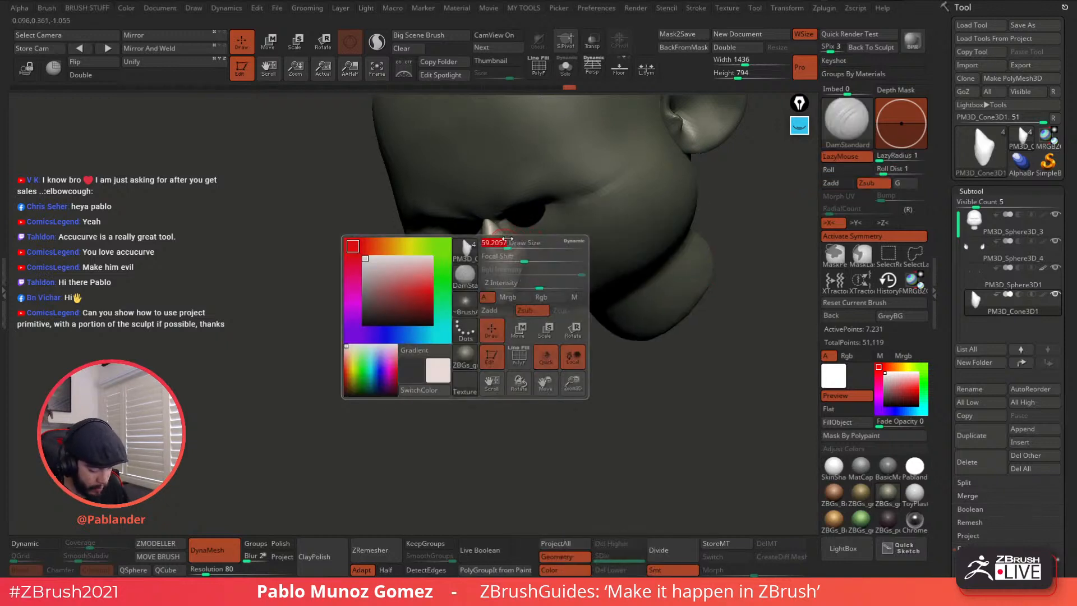
right_click_drag(507, 243, 521, 268, "ctrl")
left_click_drag(520, 246, 503, 285)
left_click_drag(508, 241, 511, 260, "shift")
right_click_drag(510, 259, 547, 291)
Step: Reshape the nose tip and nostril wings with the Move brush, checking them from the front and side
key("b")
left_click(509, 313)
left_click_drag(496, 283, 520, 313)
right_click_drag(542, 305, 545, 256)
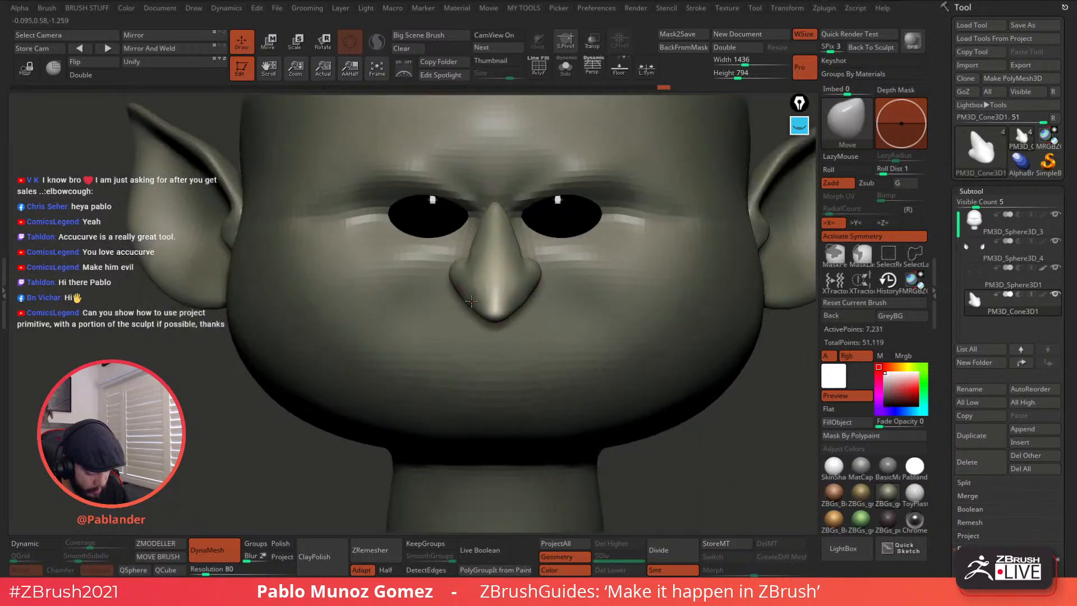
right_click_drag(496, 312, 545, 303)
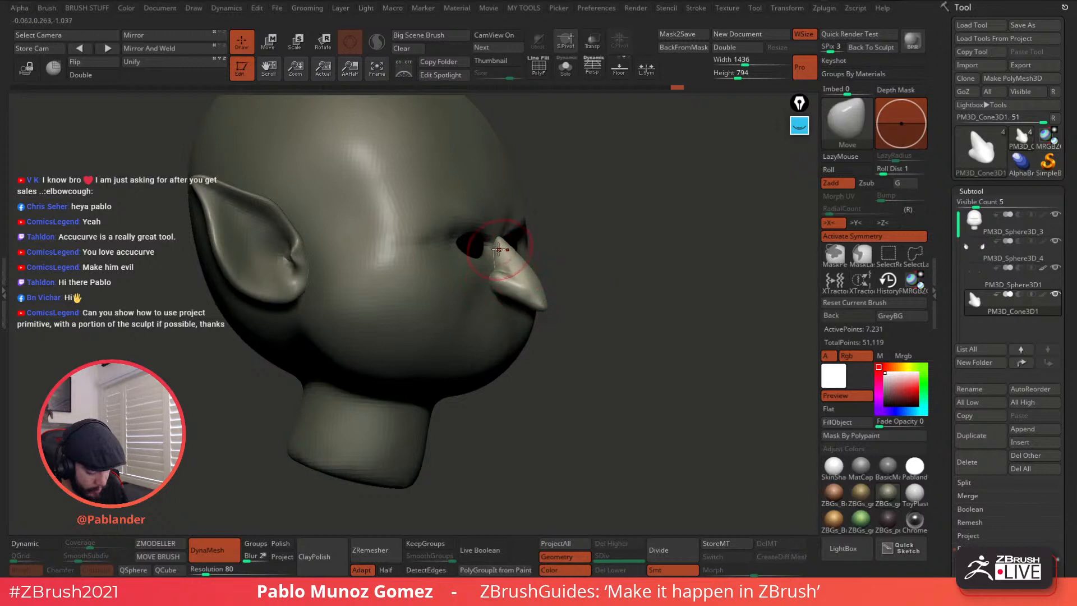
right_click_drag(584, 240, 547, 324)
Step: Select the head subtool and re-DynaMesh it at resolution 112
left_click(528, 257, "alt")
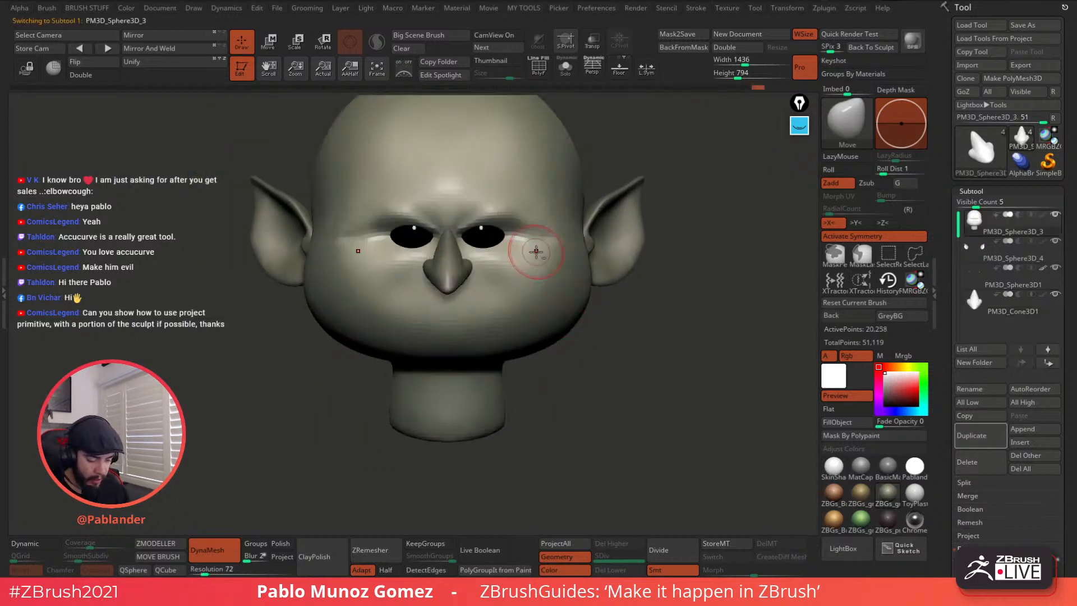
right_click_drag(504, 275, 484, 340)
right_click_drag(376, 406, 535, 333)
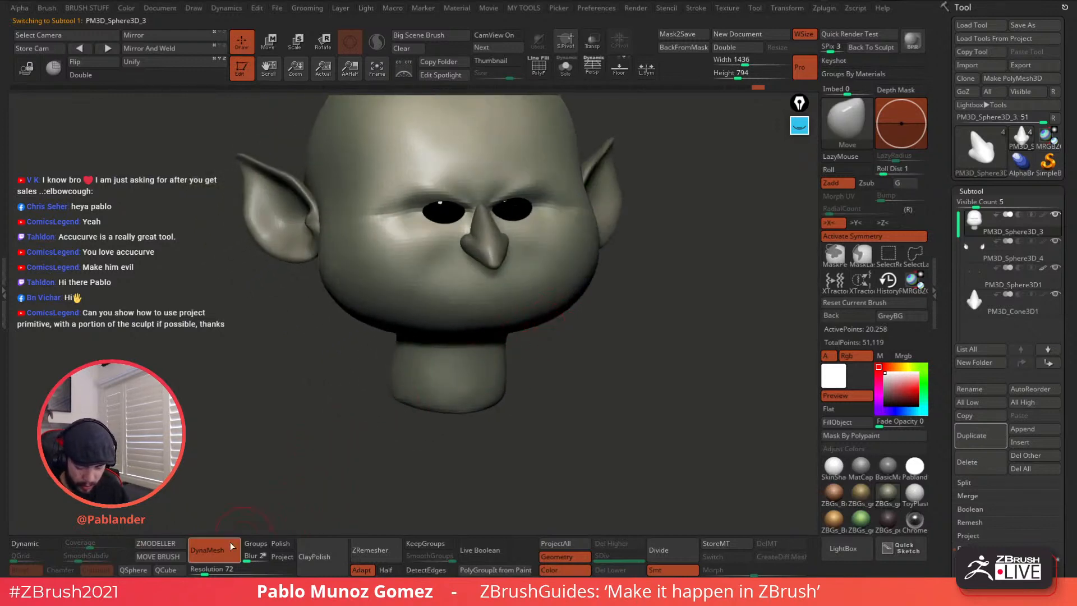
left_click_drag(205, 573, 208, 573)
mouse_move(594, 324)
left_mouse_down("ctrl")
mouse_move(599, 353)
mouse_move(598, 343)
left_mouse_up("ctrl")
Step: Smooth the brow area near the eye and switch to the DamStandard brush with an adjusted draw size
left_click_drag(517, 221, 510, 189, "shift")
mouse_move(509, 188)
right_mouse_down()
mouse_move(550, 189)
mouse_move(508, 224)
mouse_move(523, 242)
mouse_move(523, 272)
right_mouse_up()
key("b")
key("d")
key("s")
key("space")
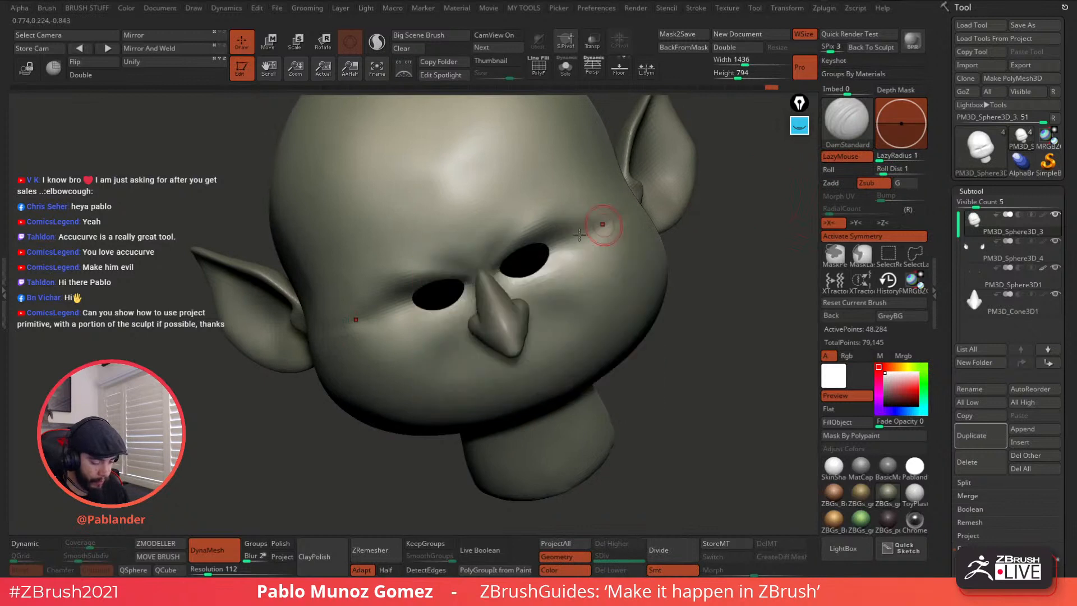
Step: Try carving a diagonal crease across the forehead with the DamStandard brush
left_click_drag(421, 216, 543, 163)
key("ctrl+z")
left_click_drag(474, 216, 572, 171)
key("ctrl+z")
Step: Re-DynaMesh the head at resolution 192
left_click_drag(208, 572, 214, 571)
left_click_drag(237, 442, 266, 468, "ctrl")
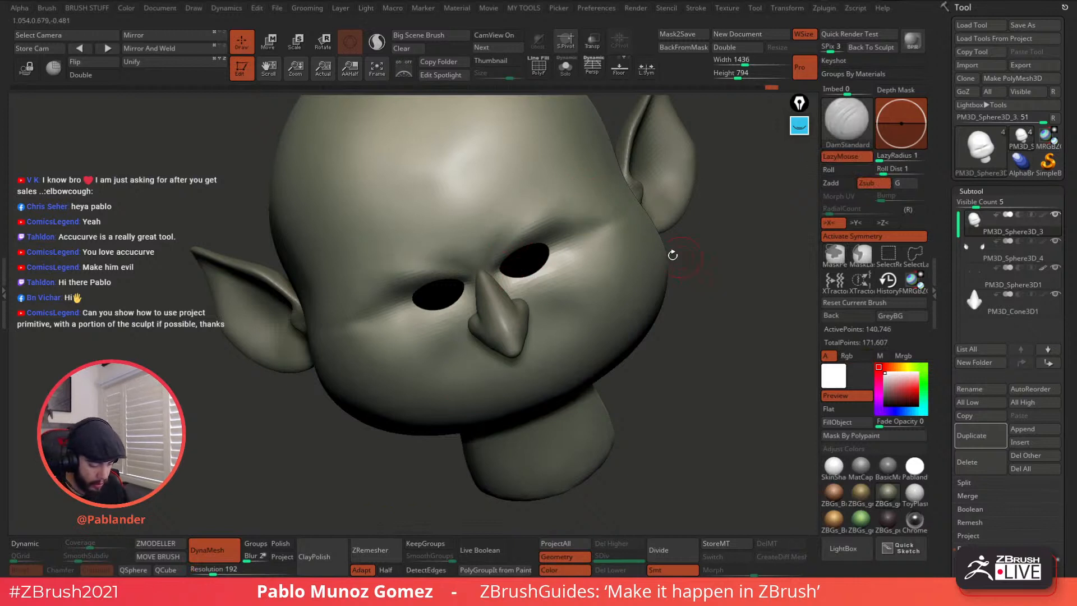
key("shift")
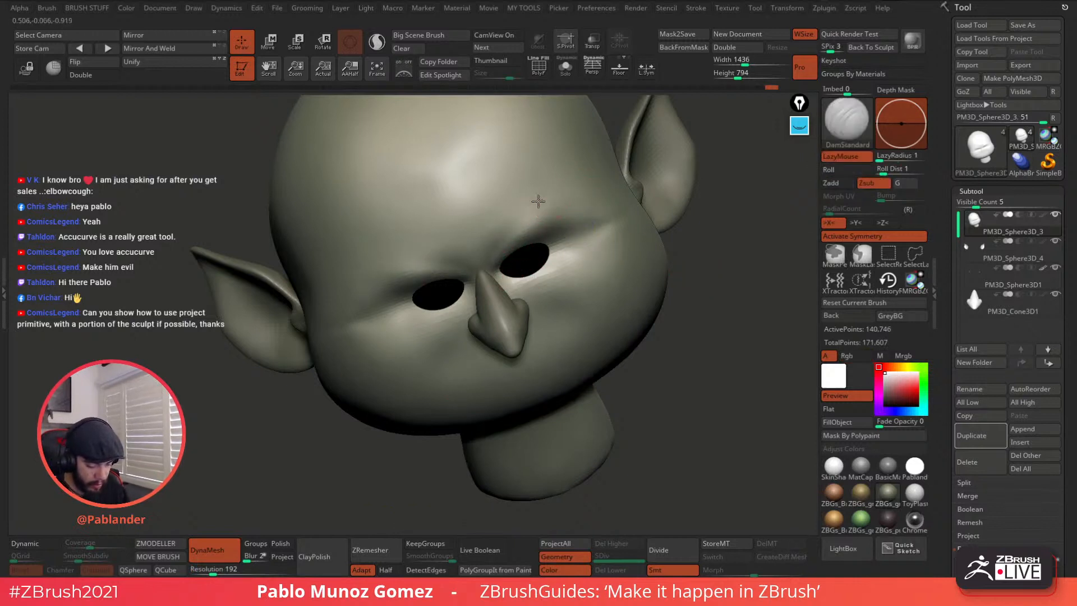
Step: Try carving symmetrical crossing creases above the brow with the DamStandard brush, then undo them
left_click_drag(541, 197, 387, 259)
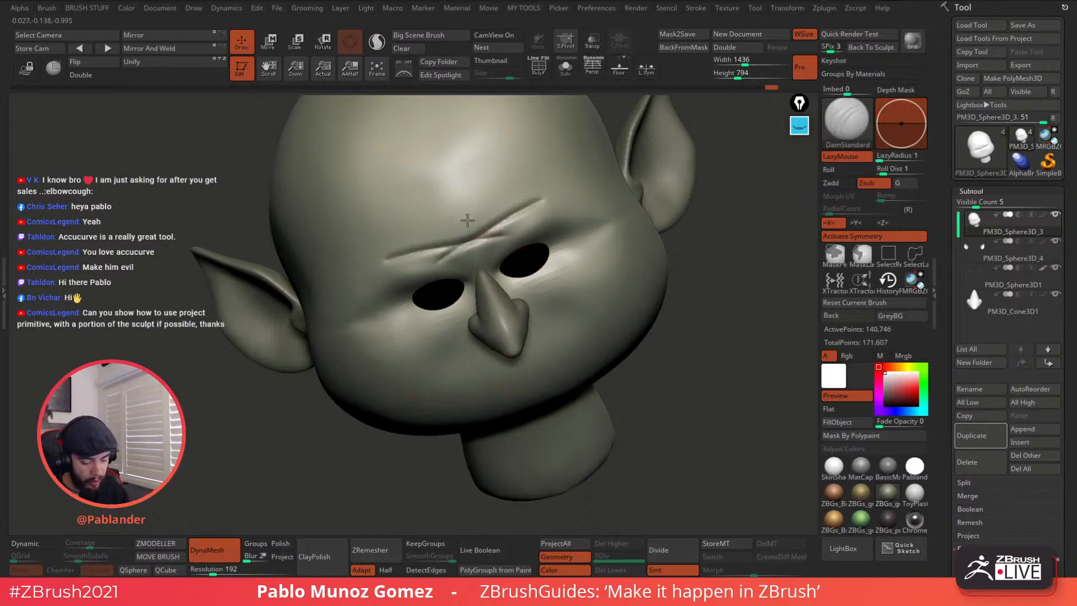
left_click_drag(558, 180, 396, 244)
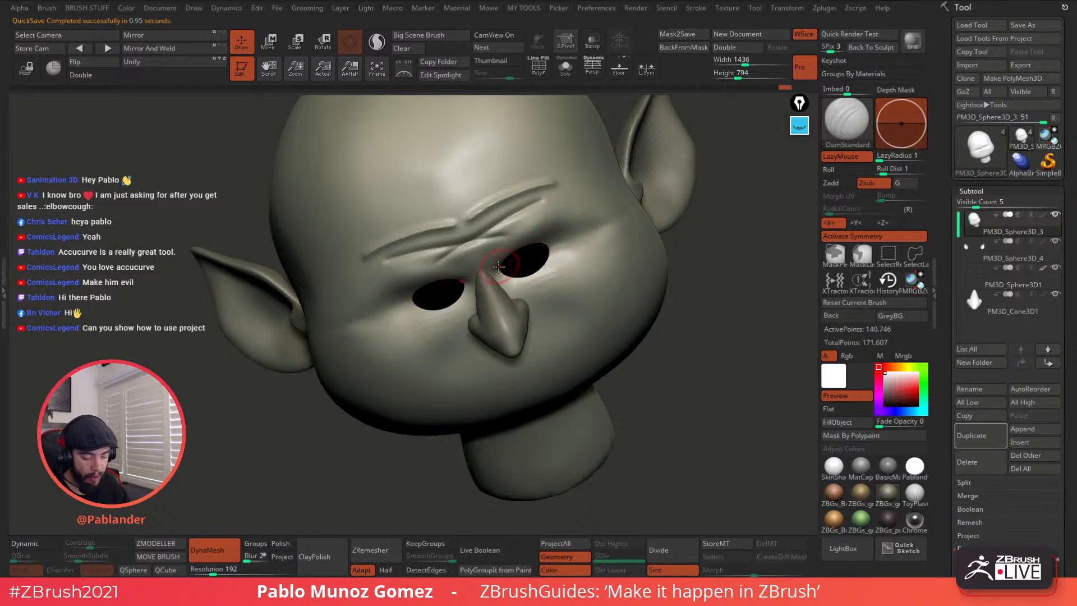
key("ctrl+z")
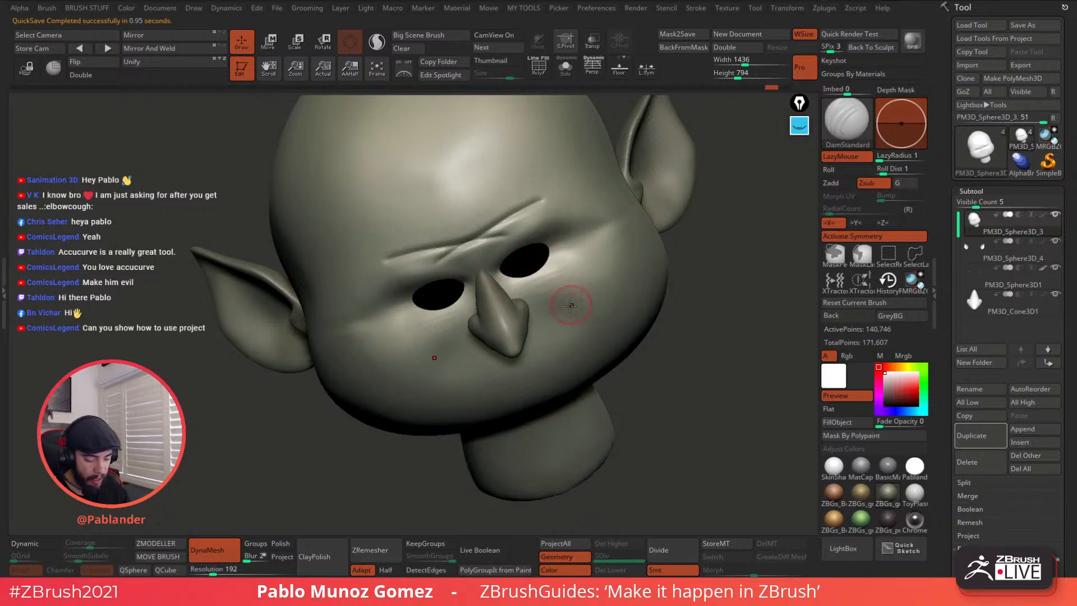
key("ctrl+z")
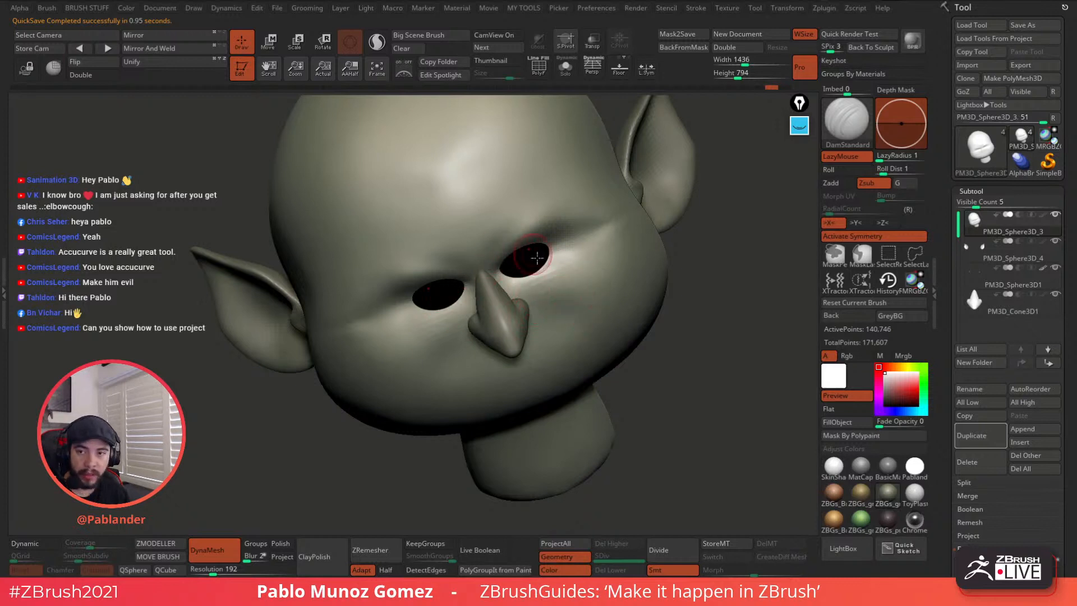
Step: Carve a mirrored pair of almond-shaped outlines with surrounding creases on the forehead above the eyes
mouse_move(468, 203)
left_mouse_down()
mouse_move(534, 187)
mouse_move(470, 205)
left_mouse_up()
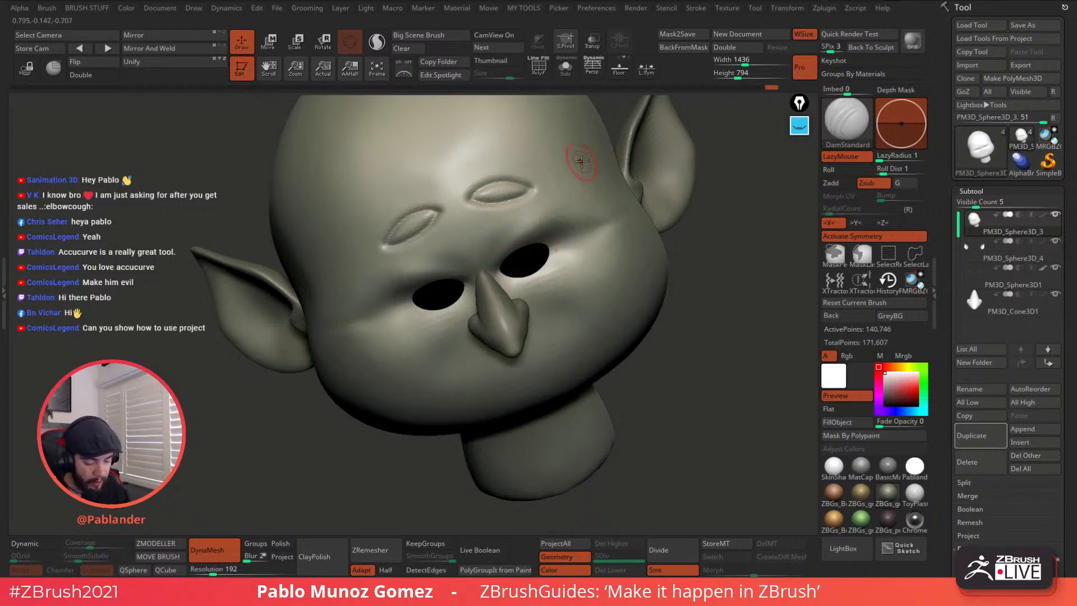
mouse_move(480, 178)
left_mouse_down()
mouse_move(449, 194)
mouse_move(493, 171)
mouse_move(536, 182)
mouse_move(465, 198)
mouse_move(526, 205)
mouse_move(540, 194)
left_mouse_up()
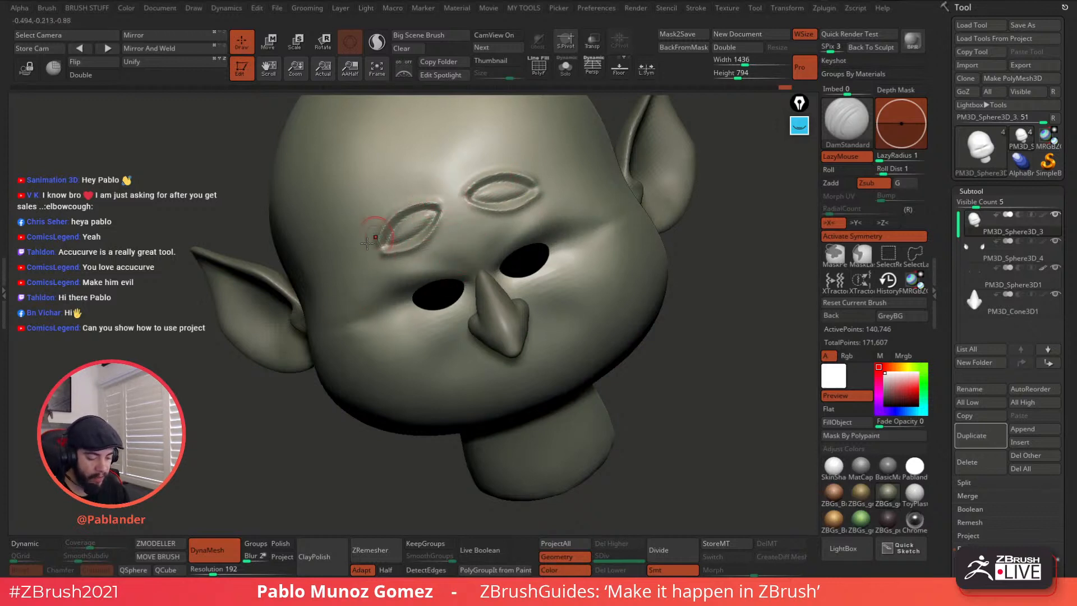
Step: Undo the almond-shaped outlines and surrounding creases on the forehead
key("ctrl+z")
key("ctrl+z")
key("ctrl+z")
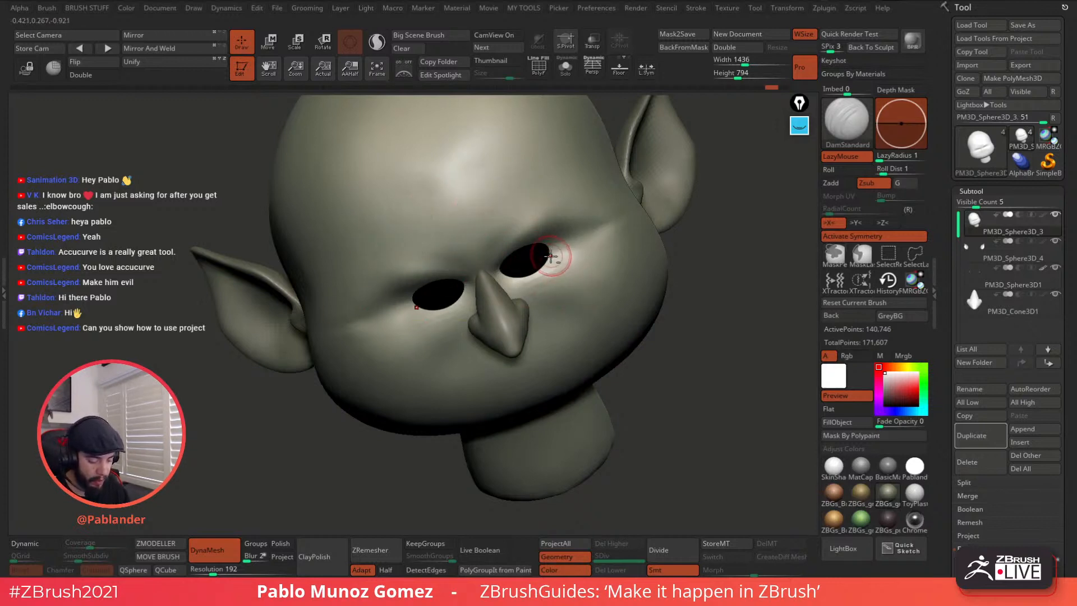
Step: Carve mirrored upper eyelid creases along the upper edges of the eye openings with the DamStandard brush
right_click_drag(551, 254, 557, 244, "ctrl")
key("space")
left_click_drag(558, 246, 552, 245)
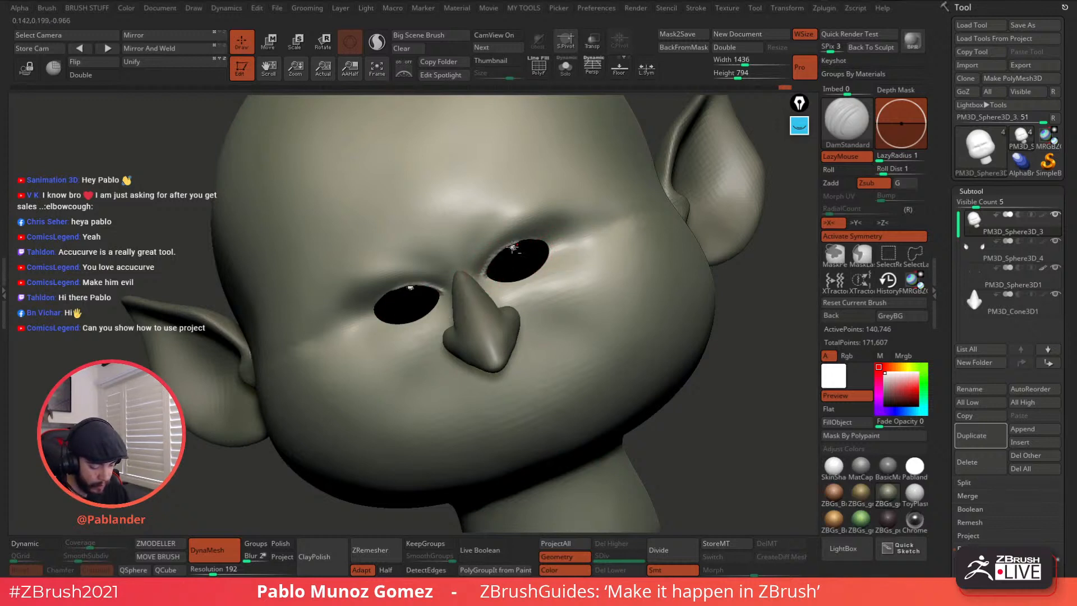
left_click_drag(509, 247, 516, 244)
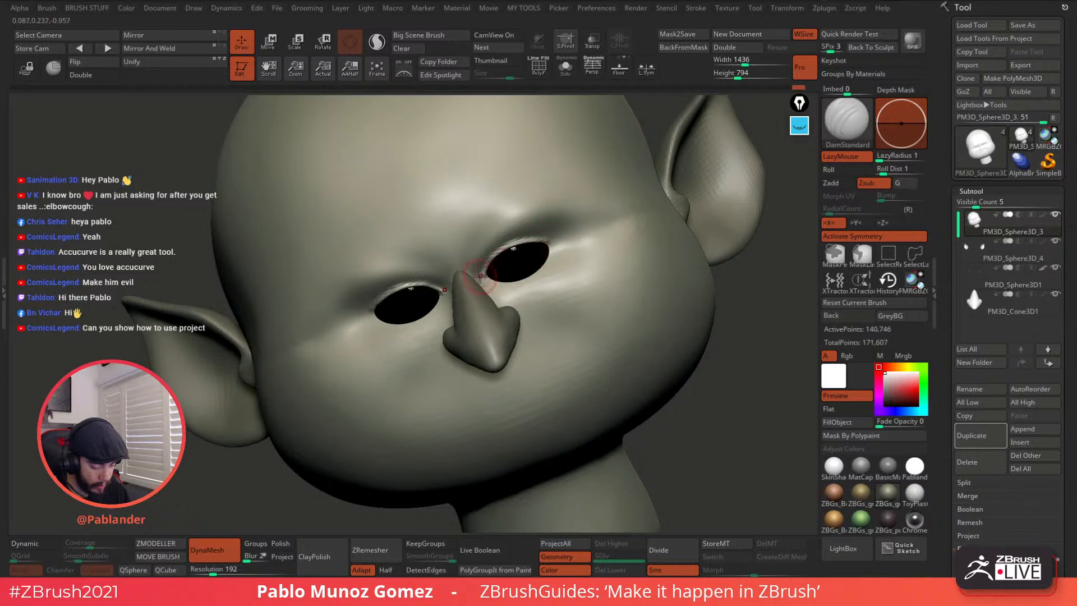
left_click(545, 241, "alt")
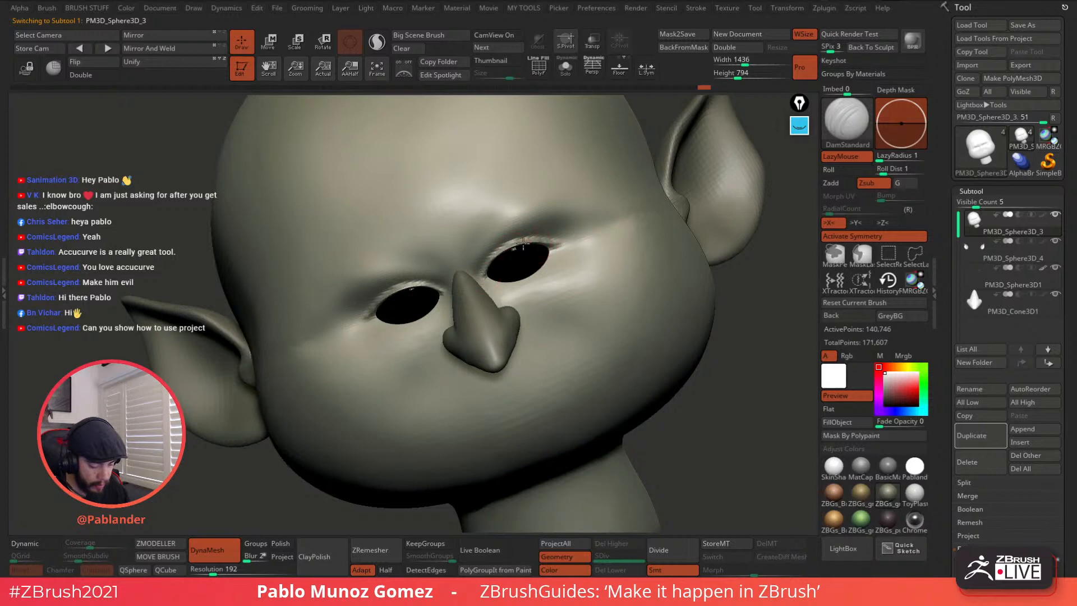
key("ctrl")
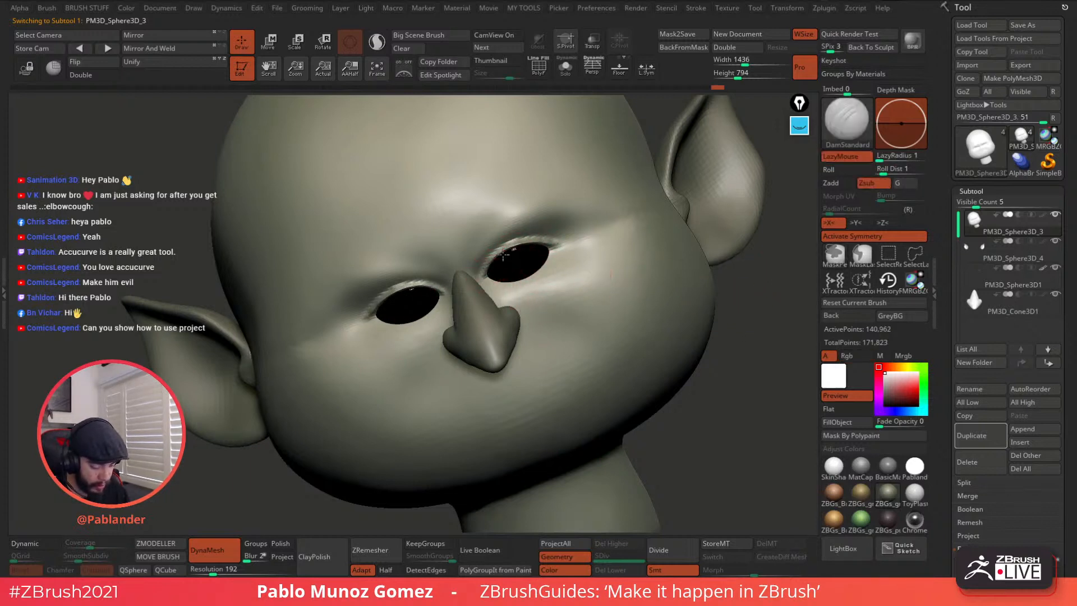
Step: Carve mirrored lower eyelid creases and outer eye corners around the eye openings, smoothing the lower lids
left_click_drag(555, 244, 567, 248)
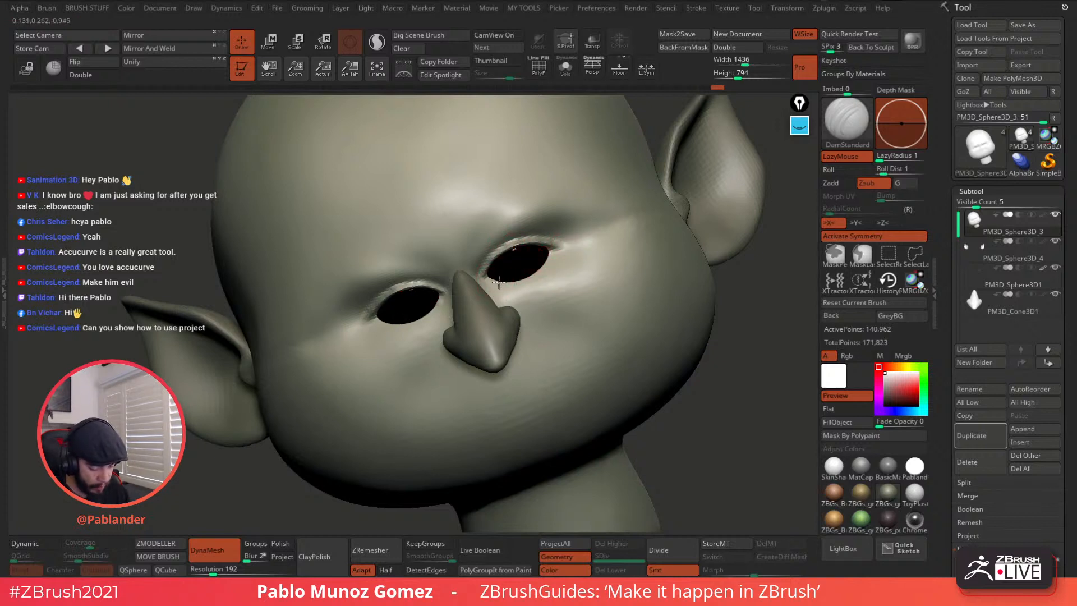
left_click_drag(542, 262, 494, 279)
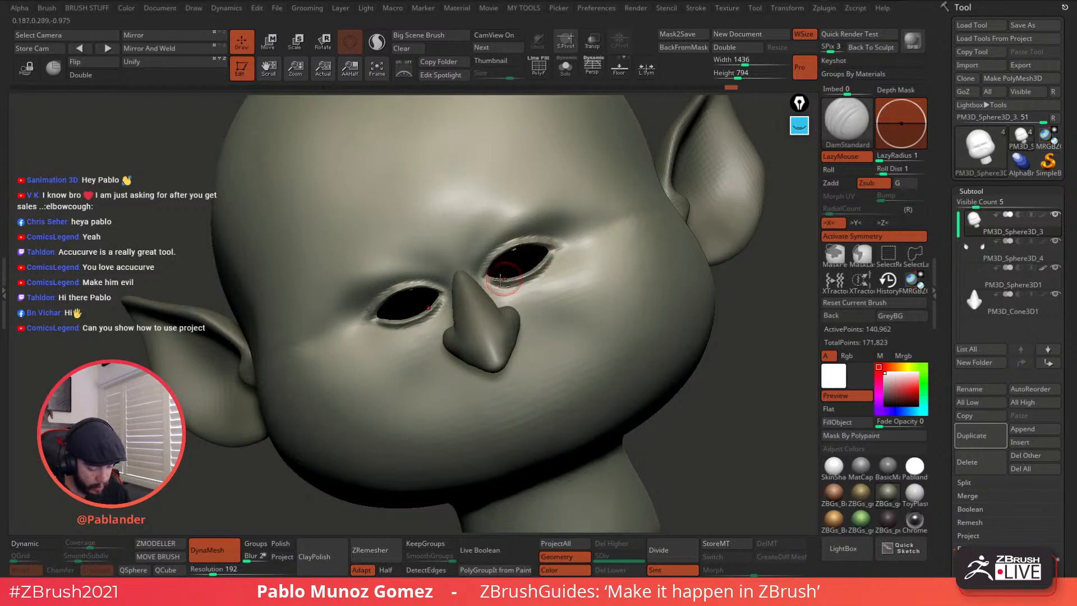
left_click_drag(501, 286, 553, 270, "shift")
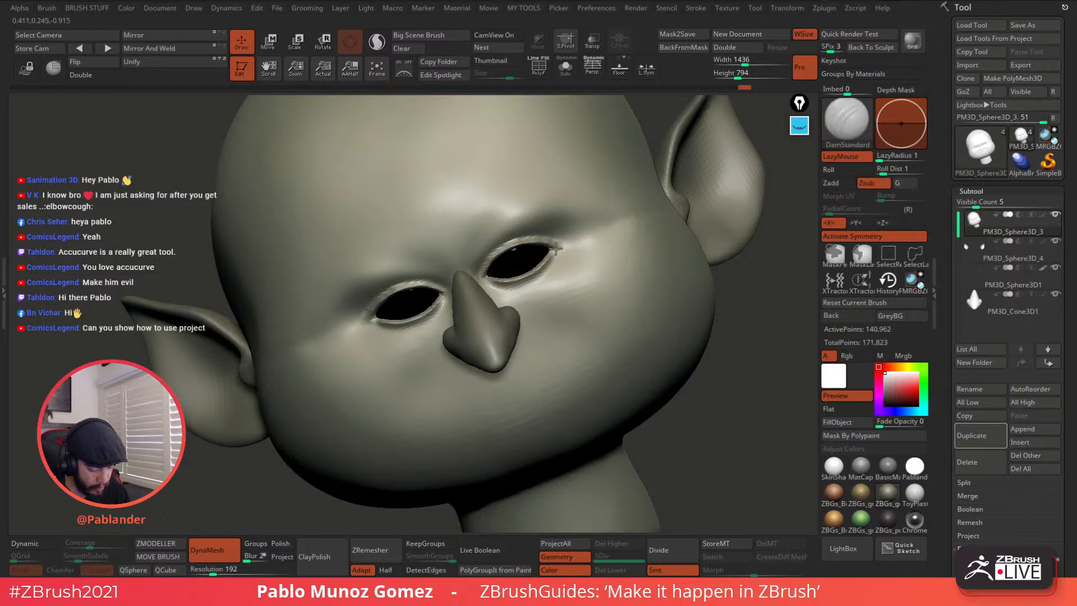
left_click_drag(556, 247, 536, 243)
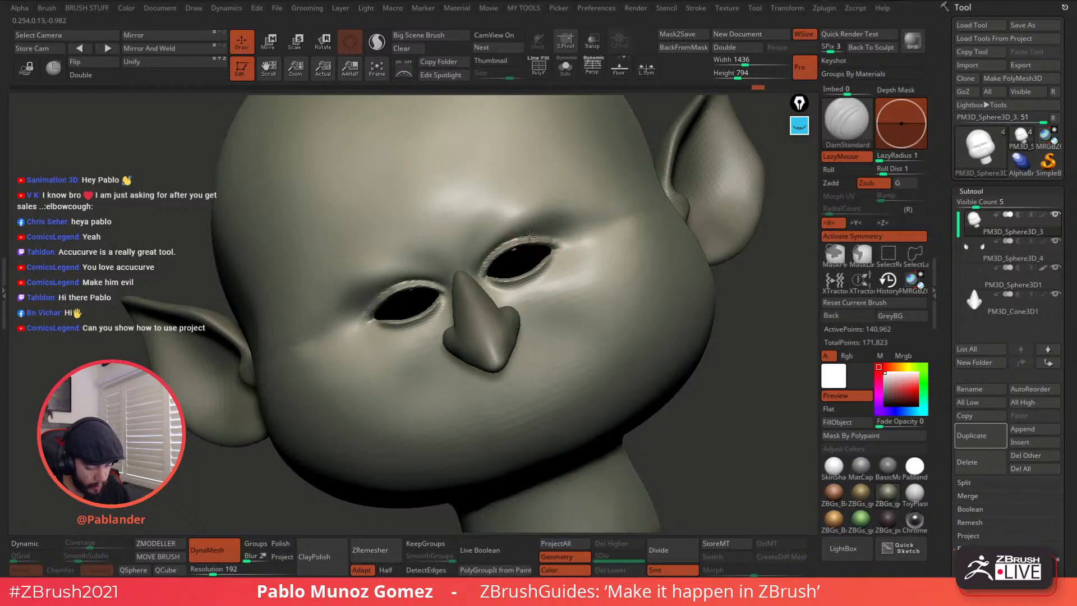
Step: Turn on perspective display for the viewport
right_click_drag(581, 260, 580, 275, "shift")
mouse_move(589, 332)
right_mouse_down("ctrl")
mouse_move(567, 303)
mouse_move(587, 283)
right_mouse_up("ctrl")
mouse_move(632, 332)
right_mouse_down("alt")
mouse_move(581, 325)
mouse_move(653, 322)
mouse_move(575, 306)
mouse_move(541, 315)
mouse_move(522, 361)
mouse_move(524, 308)
right_mouse_up("alt")
left_click(593, 68)
key("l")
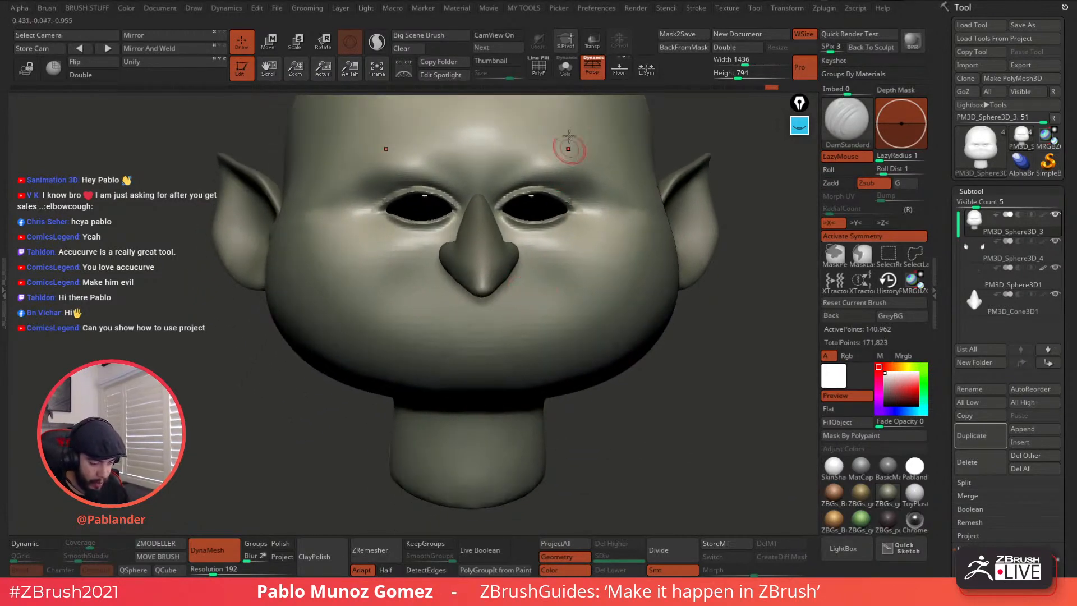
Step: Isolate the head subtool and carve a downturned mouth line across the lower face, smoothing its edges
left_click(566, 67)
left_click_drag(476, 284, 385, 305)
mouse_move(500, 293)
right_mouse_down()
mouse_move(553, 269)
mouse_move(538, 281)
mouse_move(568, 294)
mouse_move(554, 293)
mouse_move(567, 263)
mouse_move(606, 233)
right_mouse_up()
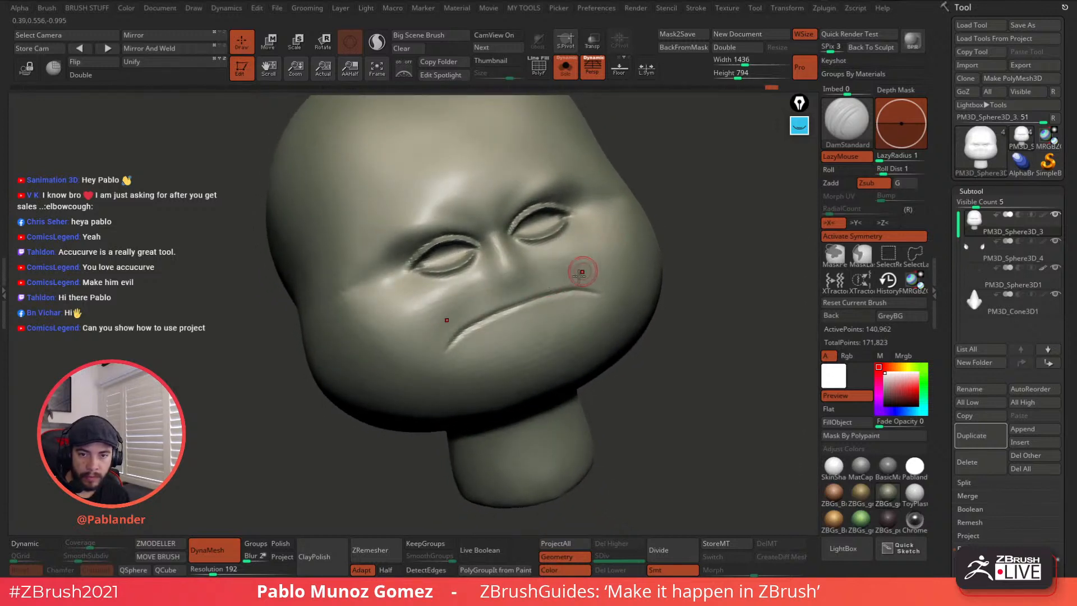
left_click_drag(448, 345, 448, 345)
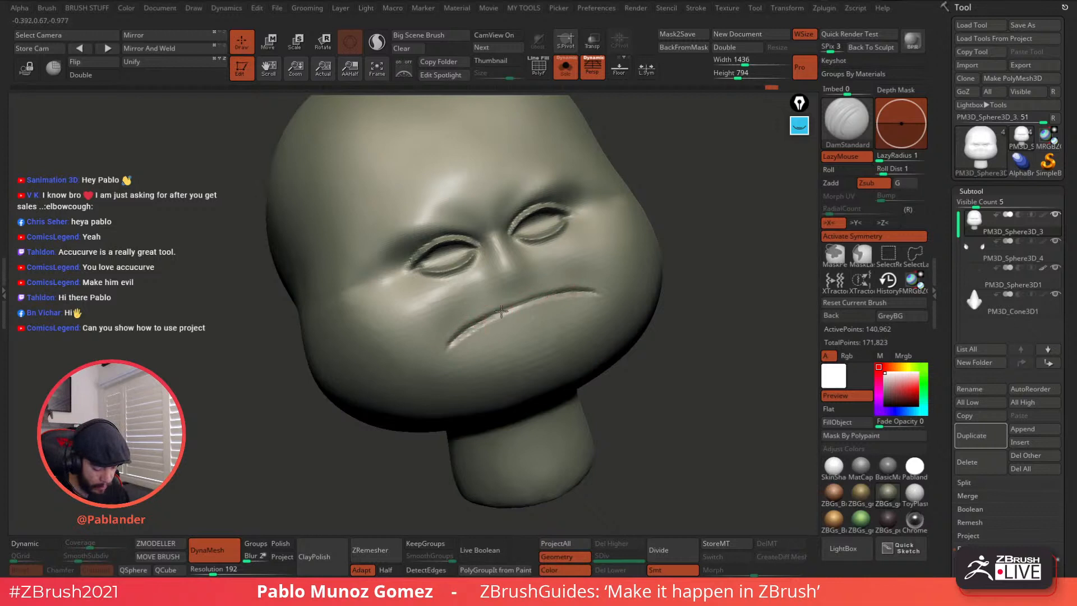
key("shift")
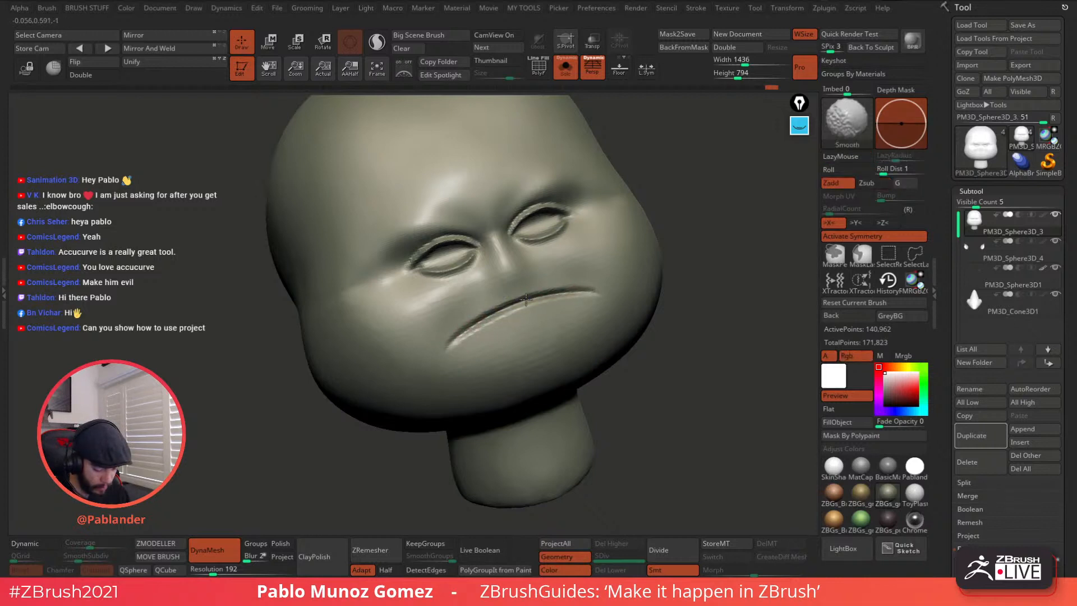
left_click_drag(459, 335, 450, 346, "shift")
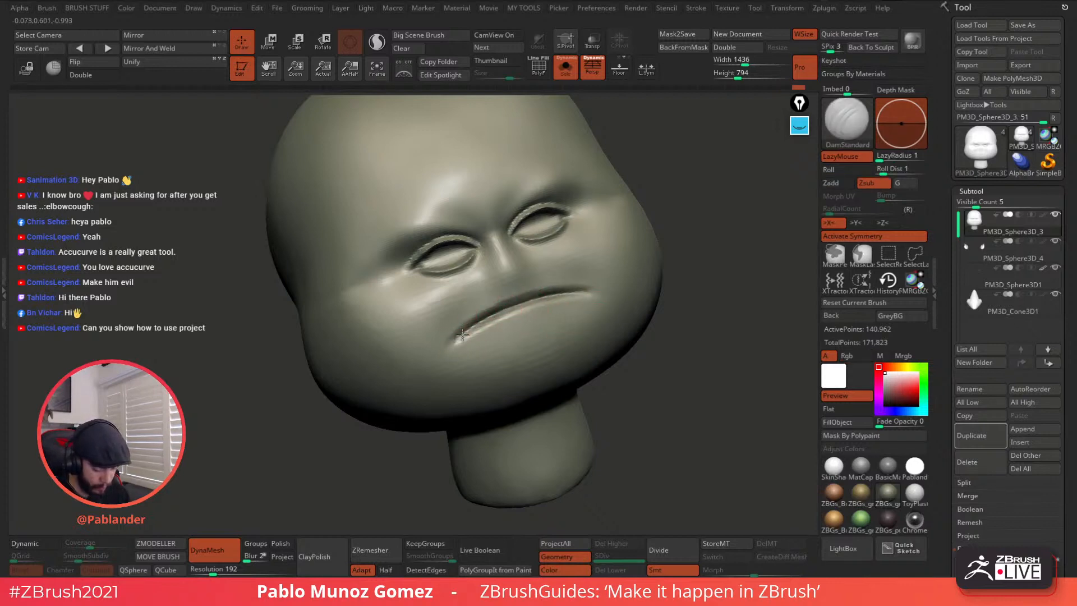
key("shift")
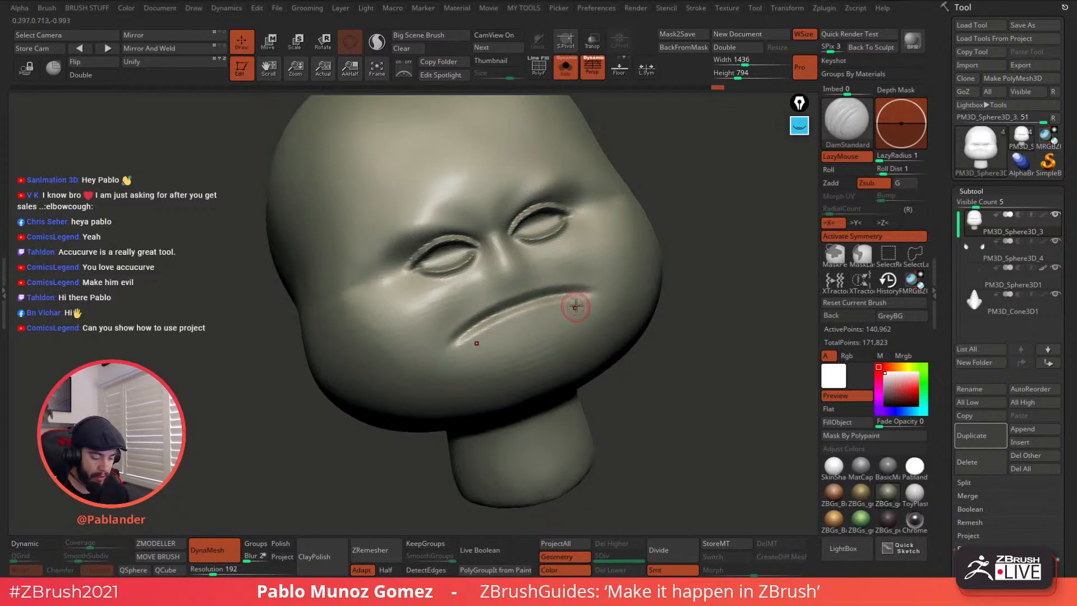
Step: Deepen the mouth line and carve mirrored folds running from beside the nose to the mouth corners
left_click_drag(594, 293, 442, 347)
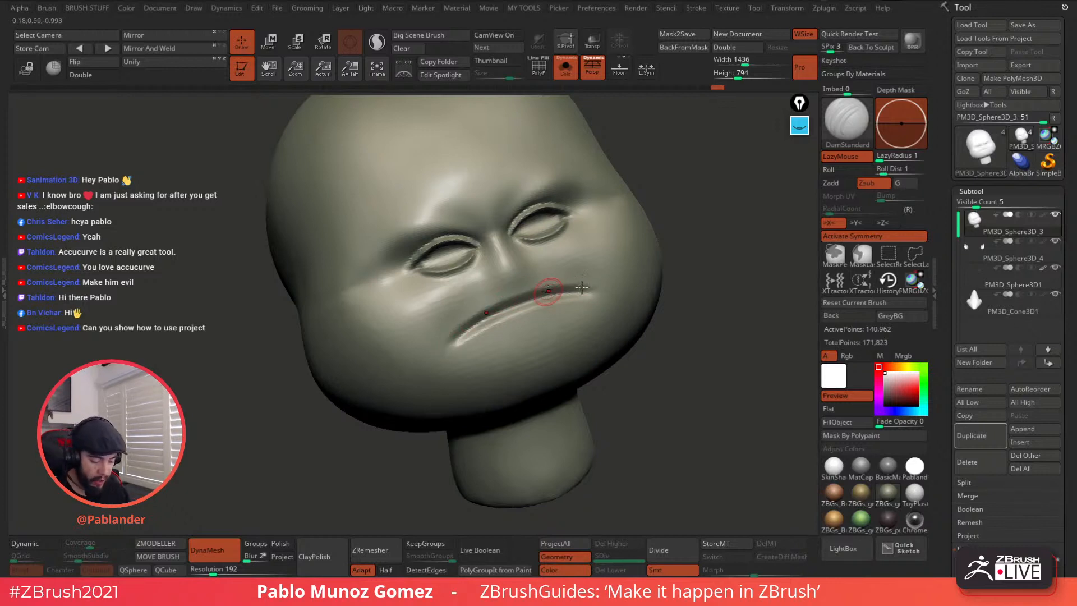
left_click_drag(583, 289, 455, 335)
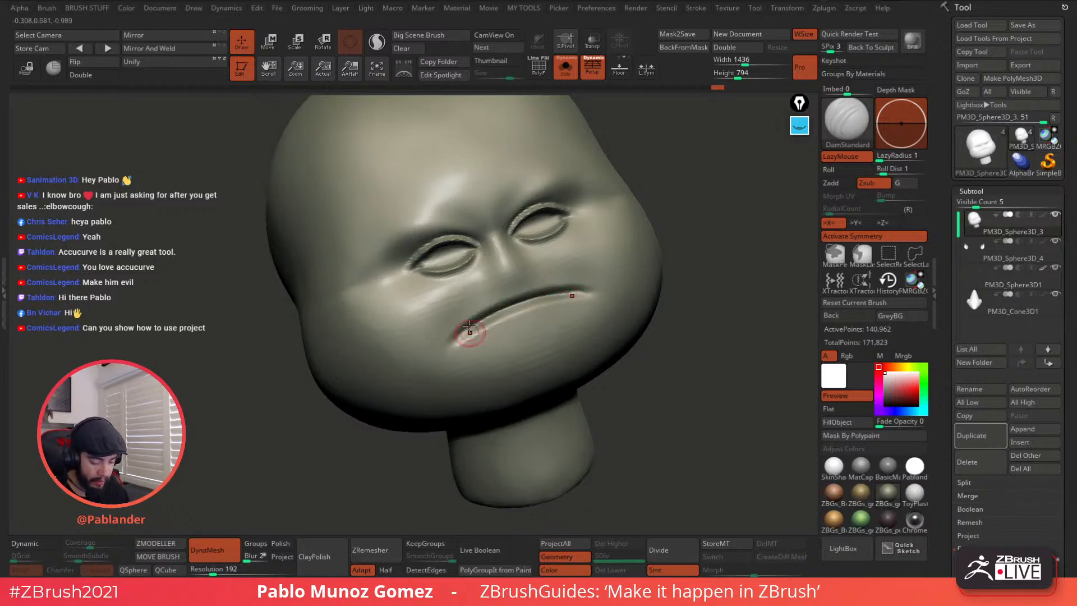
key("shift")
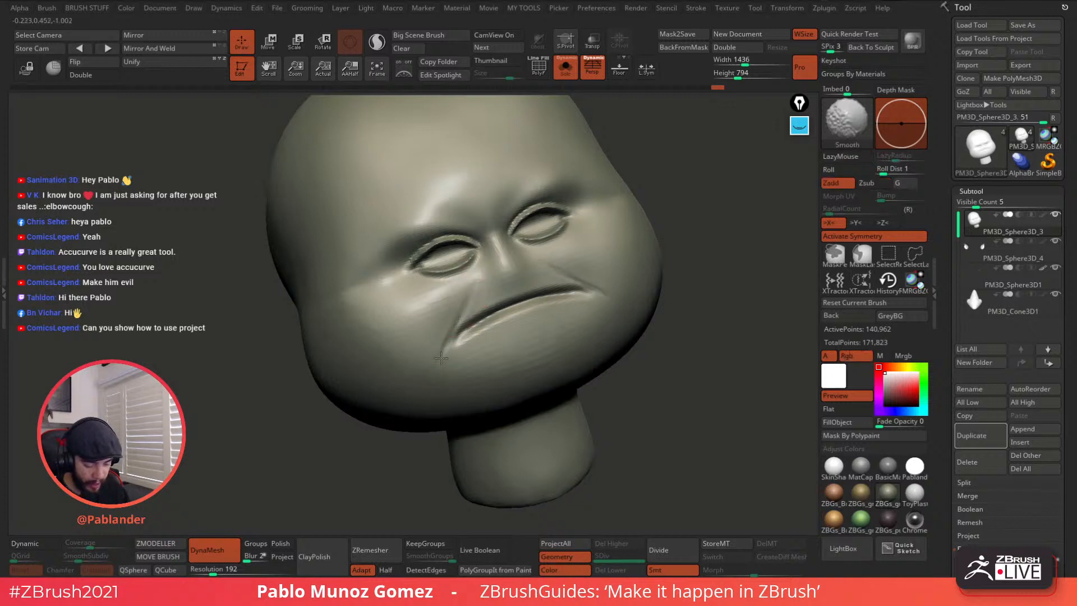
mouse_move(588, 279)
right_mouse_down()
mouse_move(566, 283)
mouse_move(584, 321)
right_mouse_up()
left_click_drag(583, 320, 601, 324)
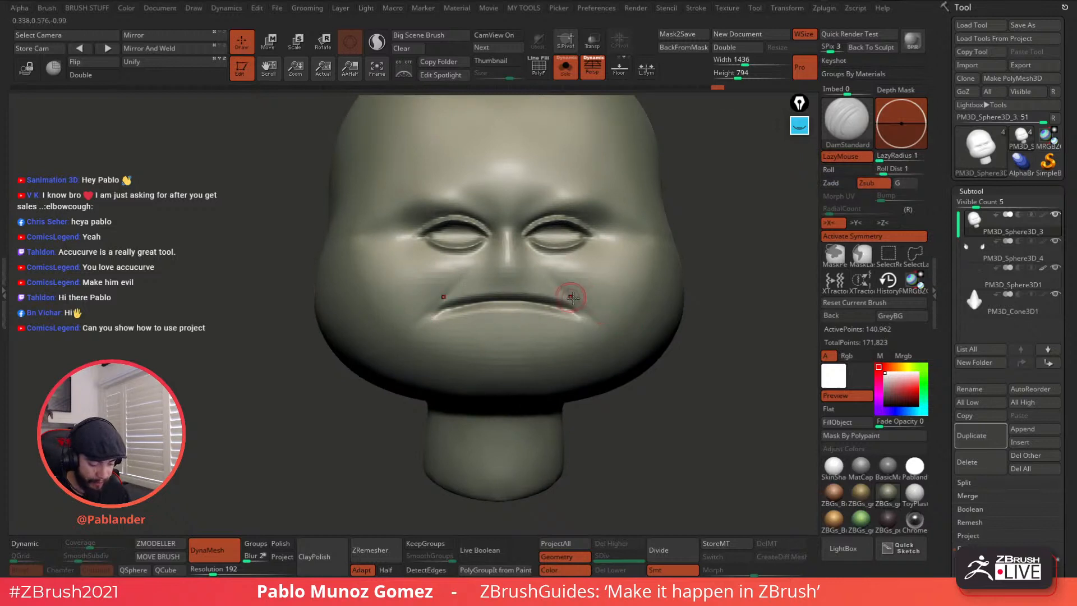
Step: Show all subtools again and refine the mirrored creases at the mouth corners
left_click(569, 77)
right_click_drag(585, 218, 558, 252, "alt")
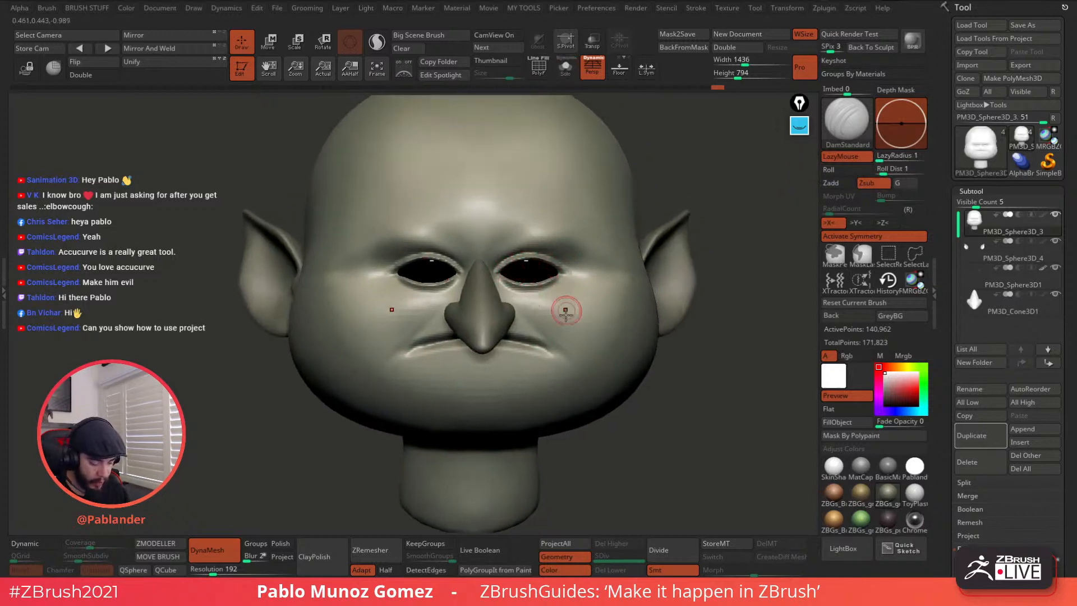
left_click_drag(566, 351, 561, 354)
mouse_move(590, 337)
right_mouse_down("ctrl")
mouse_move(576, 310)
mouse_move(522, 314)
mouse_move(603, 298)
right_mouse_up("ctrl")
right_click_drag(602, 260, 611, 250, "alt")
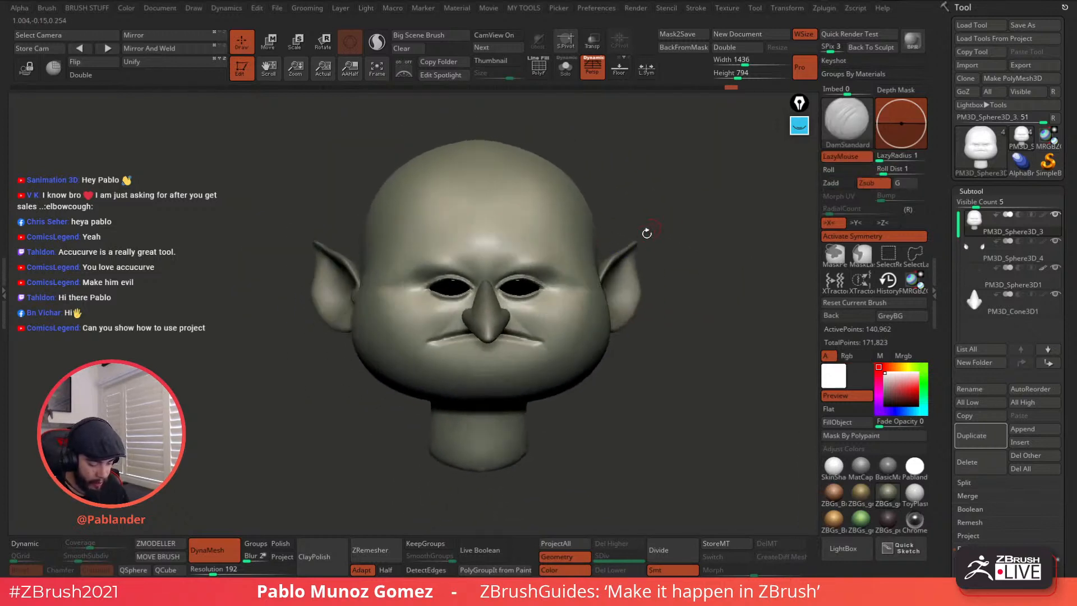
Step: Switch to the ClayBuildup brush and set its draw size to about 120
key("space")
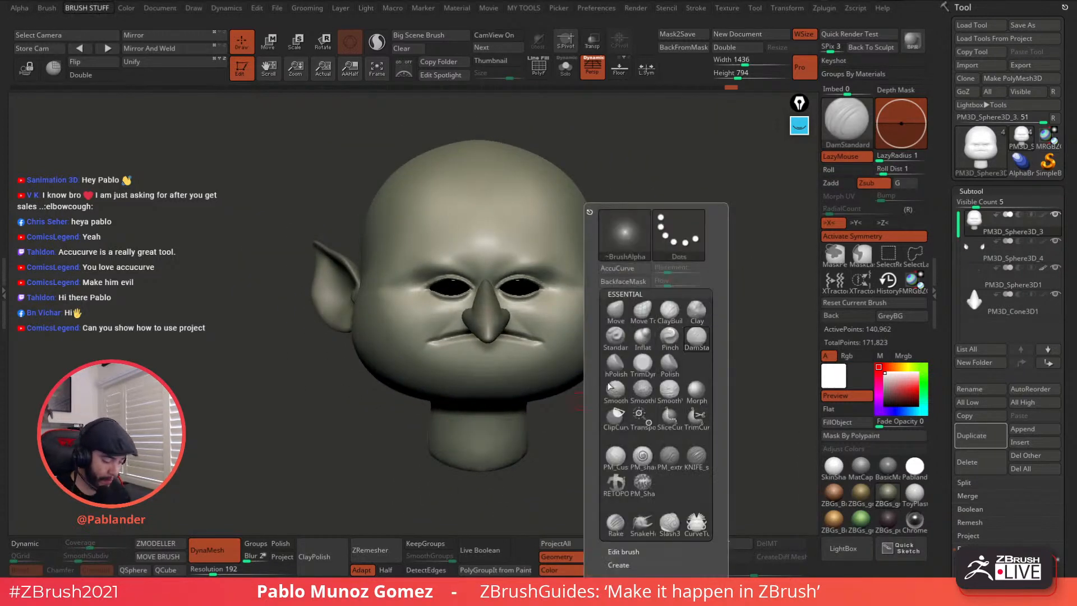
left_click(669, 314)
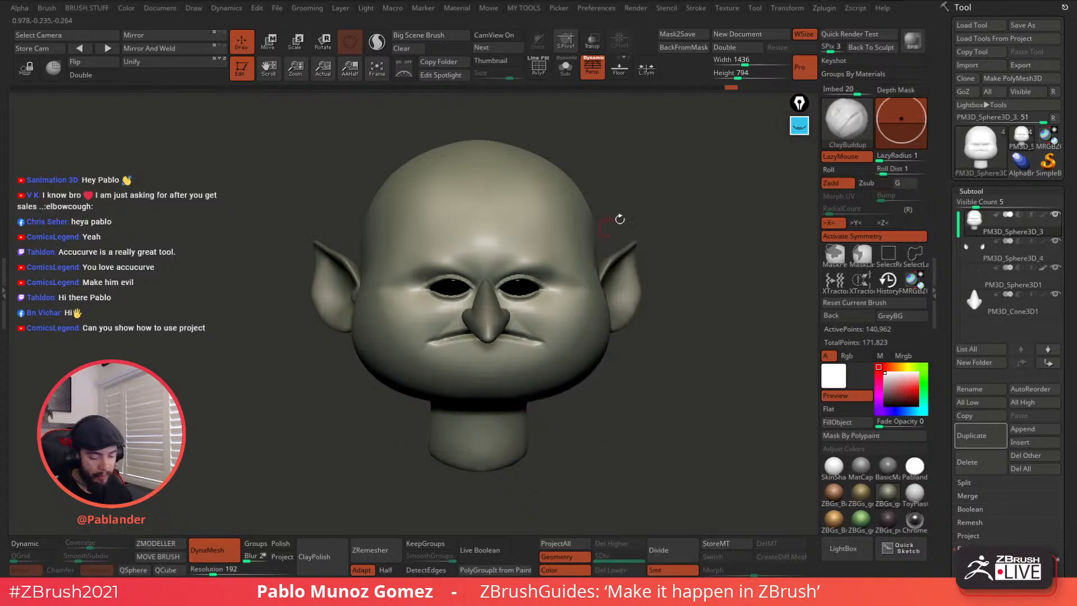
key("space")
left_click_drag(654, 188, 668, 190)
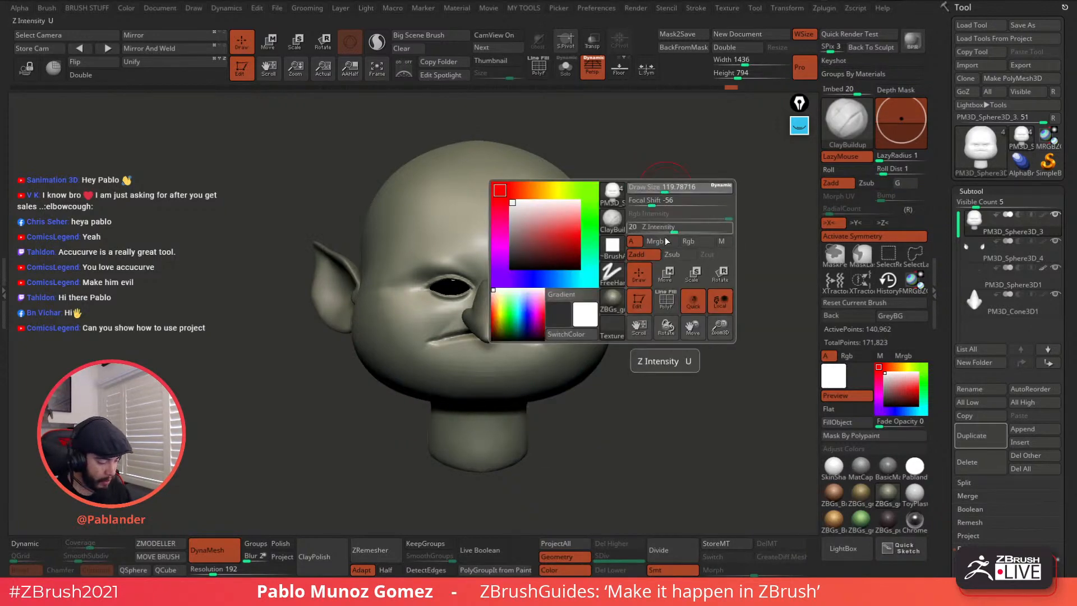
right_click_drag(689, 228, 664, 260)
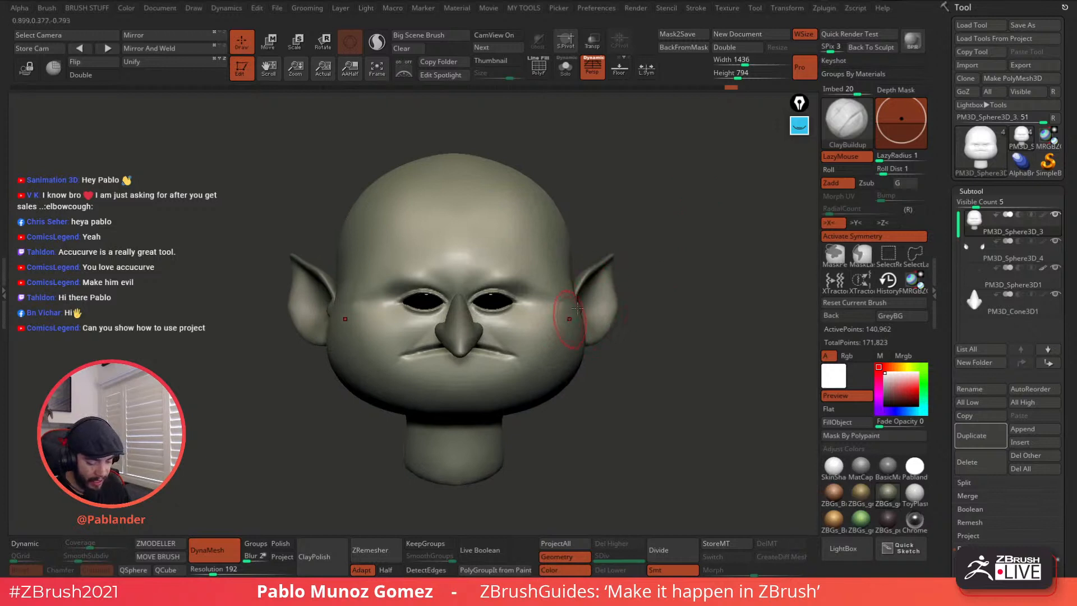
Step: Try building up clay on the chin with the ClayBuildup brush, then undo the stroke
right_click_drag(597, 287, 563, 210, "ctrl")
mouse_move(637, 332)
right_mouse_down()
mouse_move(529, 330)
mouse_move(553, 316)
right_mouse_up()
right_click_drag(494, 294, 519, 297, "shift")
right_click_drag(455, 338, 577, 318, "ctrl")
key("space")
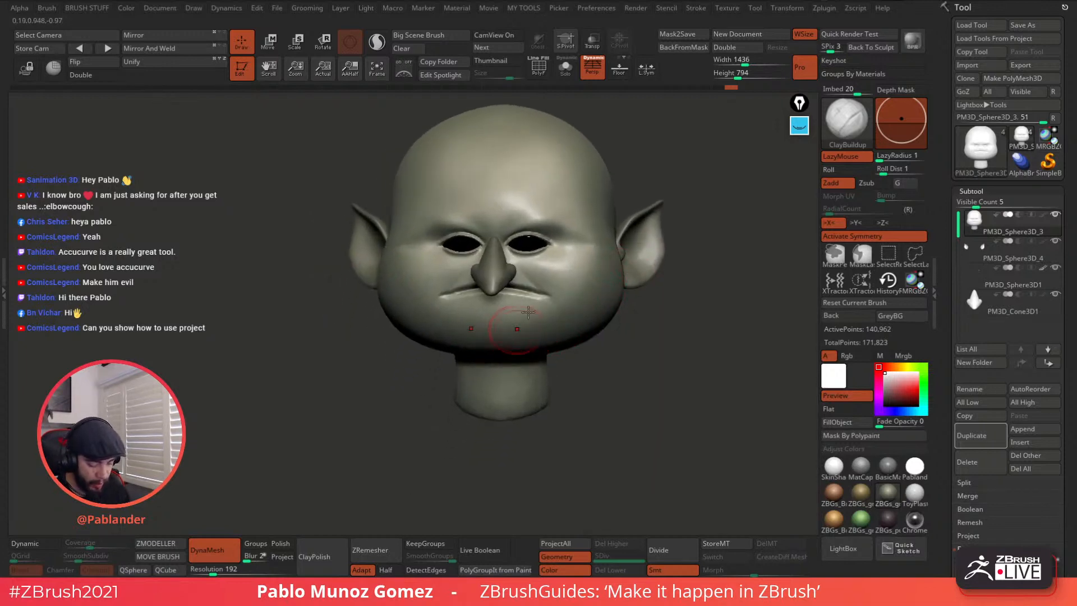
mouse_move(510, 343)
left_mouse_down()
mouse_move(559, 336)
mouse_move(523, 352)
mouse_move(605, 307)
mouse_move(604, 324)
mouse_move(503, 331)
left_mouse_up()
key("ctrl+z")
Step: Enable Rgb painting for the brush, fill the head with white and choose orange as the current colour
left_click(859, 357)
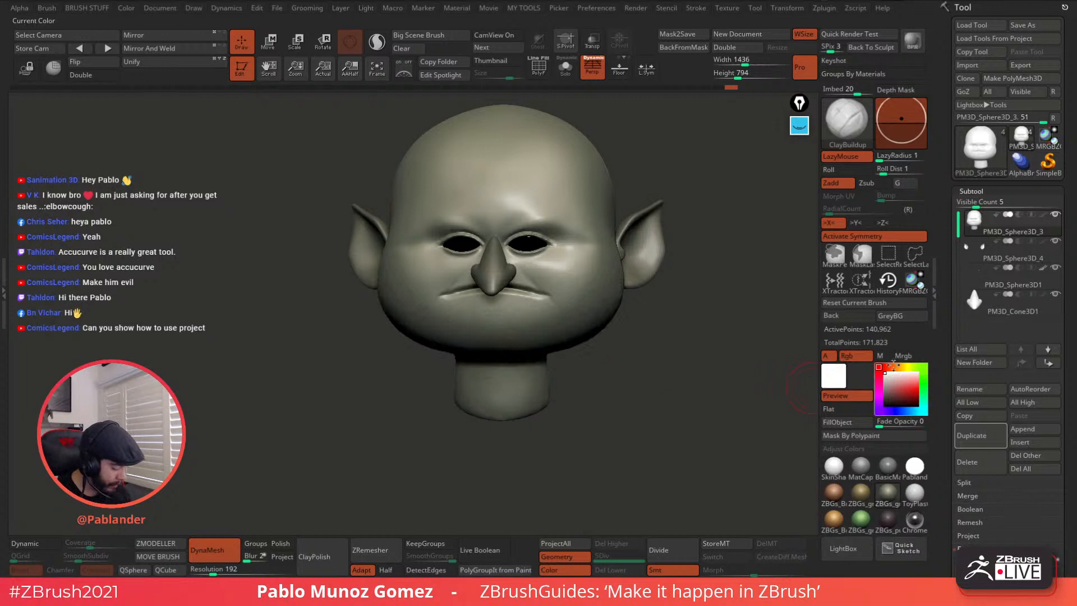
left_click(888, 367)
left_click(916, 389)
left_click(885, 373)
left_click(848, 422)
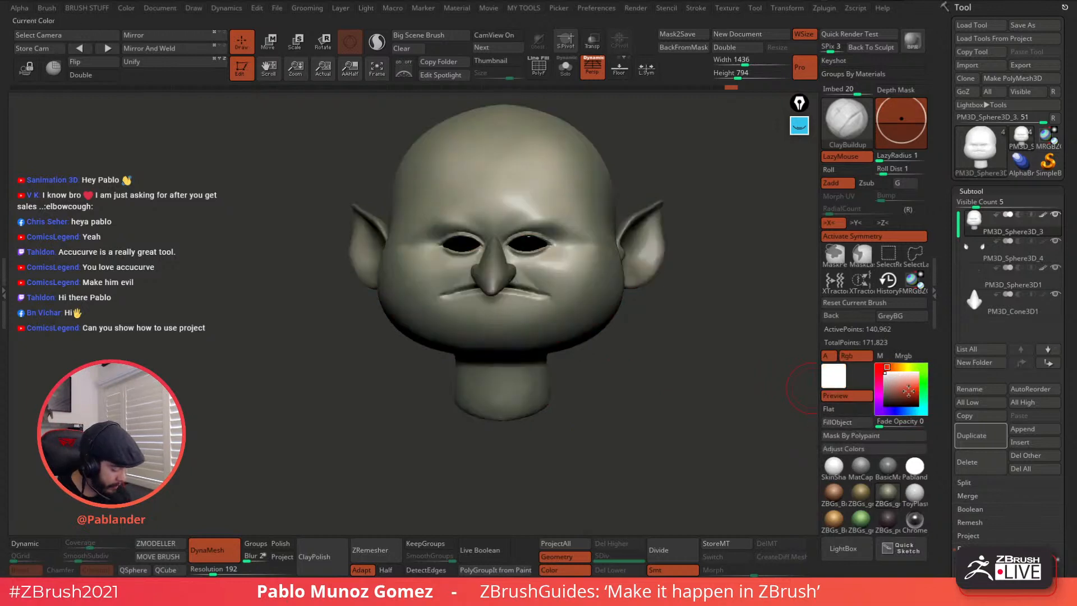
left_click(918, 392)
left_click(911, 390)
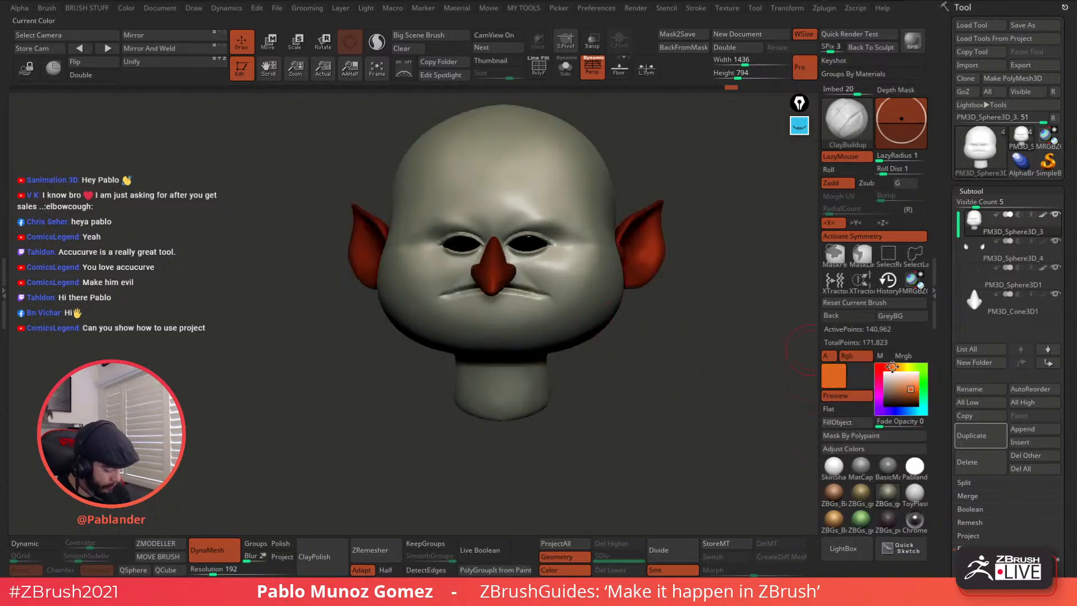
left_click(894, 368)
Step: Build up a mirrored orange beard along the jaw, cheeks and chin with the ClayBuildup brush
mouse_move(520, 331)
left_mouse_down()
mouse_move(499, 348)
mouse_move(592, 331)
mouse_move(620, 244)
left_mouse_up()
right_click_drag(620, 246, 586, 218)
left_click_drag(489, 311, 480, 318)
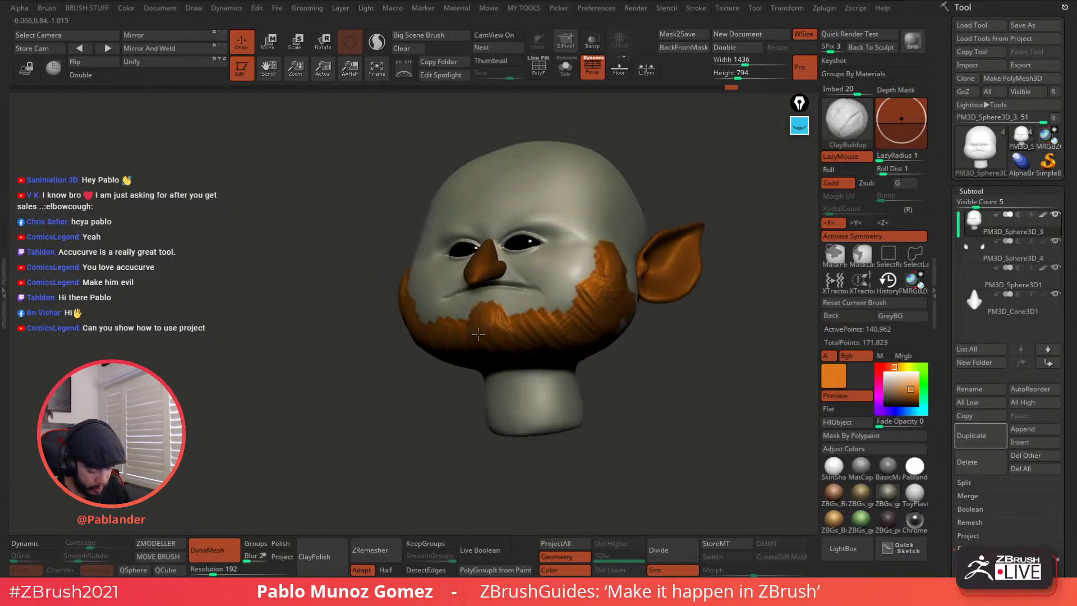
mouse_move(511, 358)
left_mouse_down()
mouse_move(533, 323)
mouse_move(567, 312)
mouse_move(597, 325)
mouse_move(536, 346)
mouse_move(515, 314)
mouse_move(524, 357)
left_mouse_up()
mouse_move(576, 328)
left_mouse_down()
mouse_move(584, 306)
mouse_move(494, 322)
left_mouse_up()
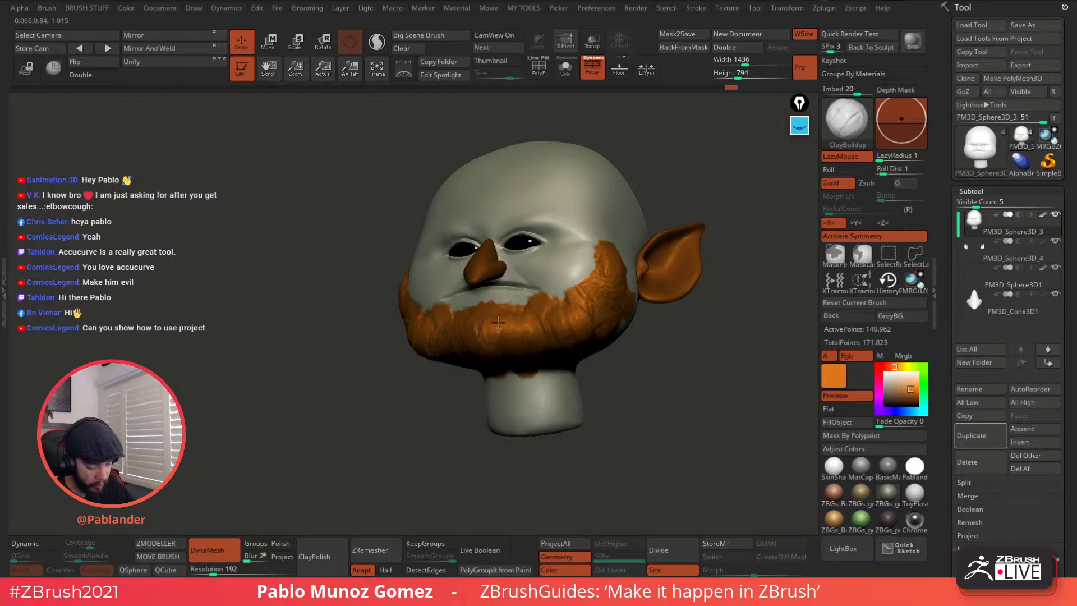
right_click_drag(530, 342, 541, 279)
mouse_move(522, 345)
left_mouse_down()
mouse_move(555, 336)
mouse_move(566, 376)
mouse_move(606, 300)
left_mouse_up()
Step: Build up orange hair strands from the hairline over the top of the head
right_click_drag(606, 301, 564, 267)
mouse_move(510, 250)
left_mouse_down()
mouse_move(584, 175)
mouse_move(590, 188)
left_mouse_up()
mouse_move(516, 260)
left_mouse_down()
mouse_move(594, 203)
mouse_move(628, 201)
mouse_move(595, 213)
left_mouse_up()
left_click_drag(555, 281, 612, 225)
left_click_drag(567, 258, 592, 241)
mouse_move(533, 258)
left_mouse_down()
mouse_move(568, 179)
mouse_move(498, 266)
mouse_move(554, 191)
left_mouse_up()
Step: Extend the orange hair over the sides of the head and down in front of the ears to the beard
right_click_drag(622, 314, 555, 270)
left_click_drag(543, 274, 615, 242)
mouse_move(579, 276)
left_mouse_down()
mouse_move(656, 244)
mouse_move(652, 253)
left_mouse_up()
mouse_move(622, 287)
left_mouse_down()
mouse_move(656, 258)
mouse_move(616, 325)
left_mouse_up()
left_click_drag(624, 299, 606, 367)
mouse_move(633, 271)
left_mouse_down()
mouse_move(600, 352)
mouse_move(639, 297)
left_mouse_up()
right_click_drag(637, 269, 636, 297)
Step: Build up mirrored thick orange eyebrows slanting down toward the nose, undoing the strokes that are too thin
left_click(885, 374)
mouse_move(586, 323)
right_mouse_down()
mouse_move(654, 325)
mouse_move(584, 325)
right_mouse_up()
right_click_drag(508, 283, 516, 331, "ctrl")
left_click_drag(893, 380, 513, 213)
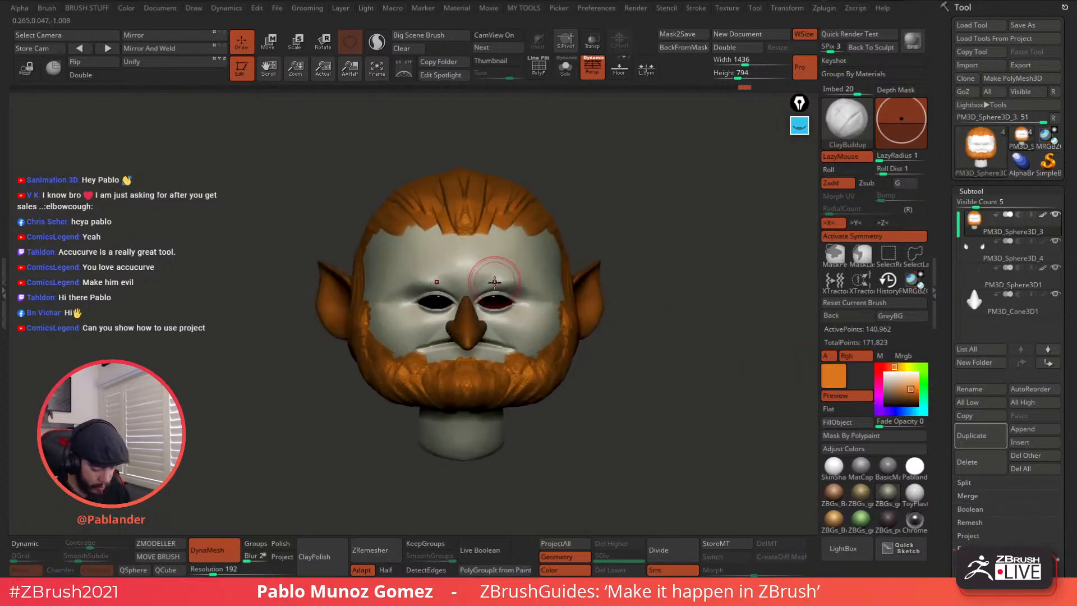
right_click(495, 274)
mouse_move(494, 271)
left_mouse_down()
mouse_move(477, 271)
mouse_move(500, 278)
left_mouse_up()
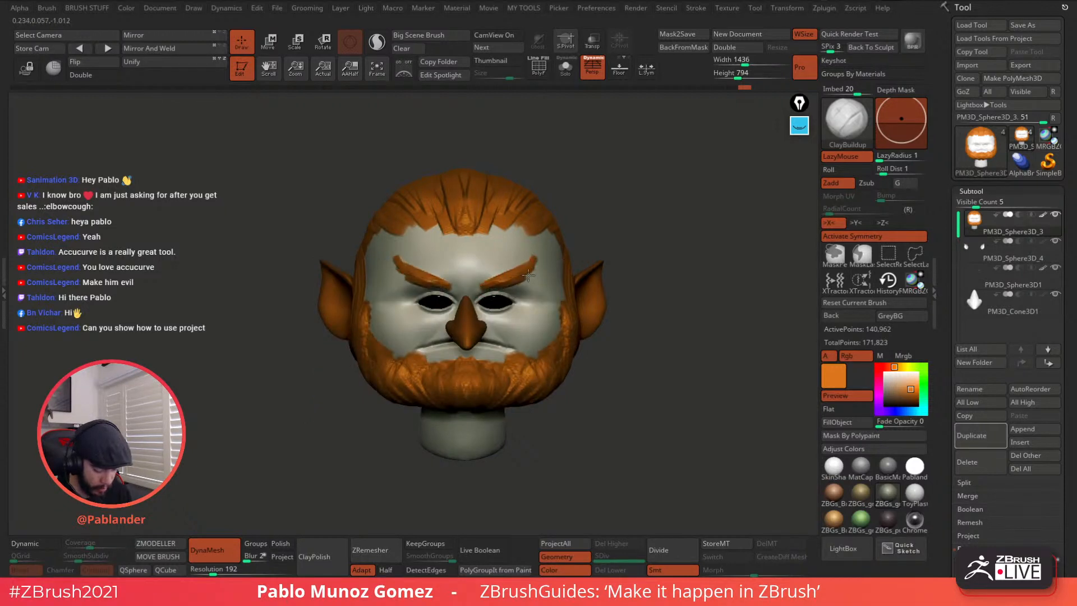
key("ctrl+z")
key("ctrl+z")
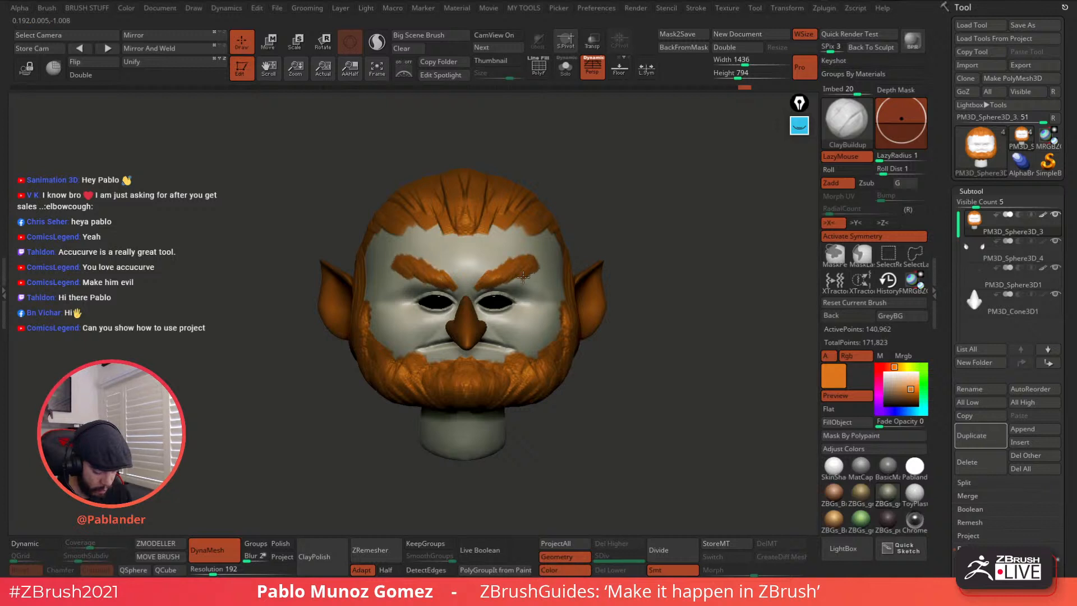
Step: Set the current colour to white so the unpainted ears and nose are displayed without the orange
left_click_drag(669, 342, 812, 389)
left_click(893, 383)
left_click(879, 367)
left_click_drag(640, 373, 630, 344, "alt")
left_click(885, 373)
left_click_drag(567, 373, 586, 357)
Step: Scrub the head's undo history back a few steps and return to the latest state
left_click_drag(743, 87, 731, 87)
mouse_move(533, 256)
left_mouse_down("alt")
mouse_move(531, 269)
mouse_move(623, 266)
left_mouse_up("alt")
left_click_drag(740, 89, 746, 88)
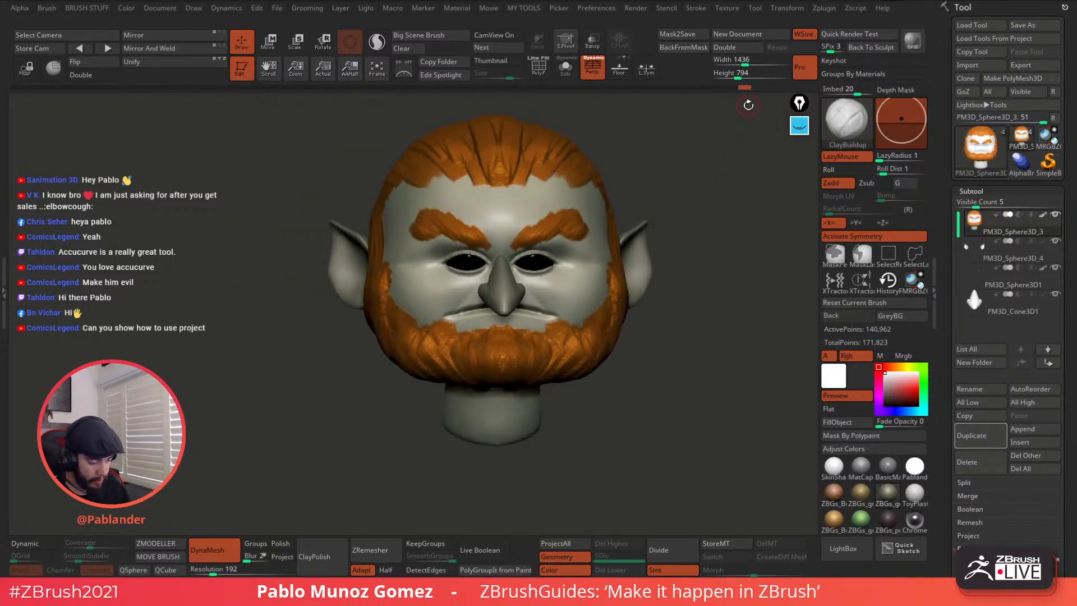
Step: Place a snapshot of the bearded head on the canvas and roll the model's undo history back to the bald, unpainted head
mouse_move(691, 261)
left_mouse_down()
mouse_move(646, 270)
mouse_move(688, 254)
mouse_move(676, 264)
mouse_move(580, 227)
mouse_move(603, 255)
mouse_move(485, 199)
mouse_move(497, 214)
mouse_move(498, 373)
mouse_move(486, 284)
mouse_move(493, 301)
mouse_move(514, 304)
mouse_move(508, 287)
mouse_move(524, 276)
left_mouse_up()
right_click(492, 203)
key("shift+s")
mouse_move(382, 334)
left_mouse_down("alt")
mouse_move(443, 284)
mouse_move(624, 177)
left_mouse_up("alt")
left_click_drag(743, 88, 731, 89)
mouse_move(645, 213)
left_mouse_down("shift")
mouse_move(645, 251)
mouse_move(597, 245)
mouse_move(596, 282)
mouse_move(638, 286)
left_mouse_up("shift")
mouse_move(560, 333)
left_mouse_down()
mouse_move(573, 257)
mouse_move(619, 259)
left_mouse_up()
Step: Switch to the Move brush, turn off perspective and choose MaskLasso as the masking brush
key("b")
key("m")
key("v")
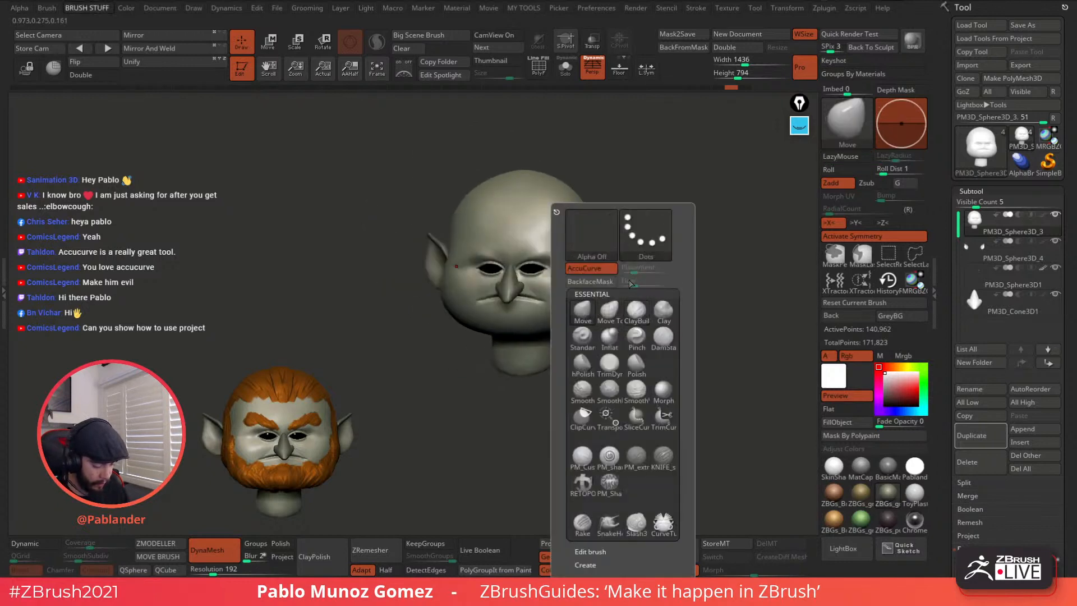
scroll(591, 273, "up", 5)
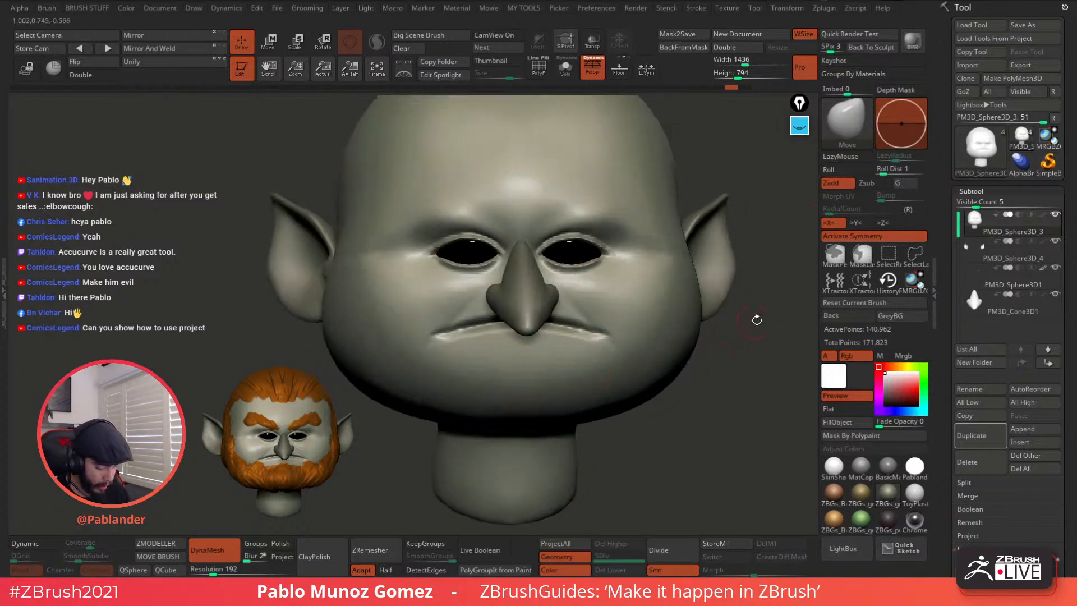
key("p")
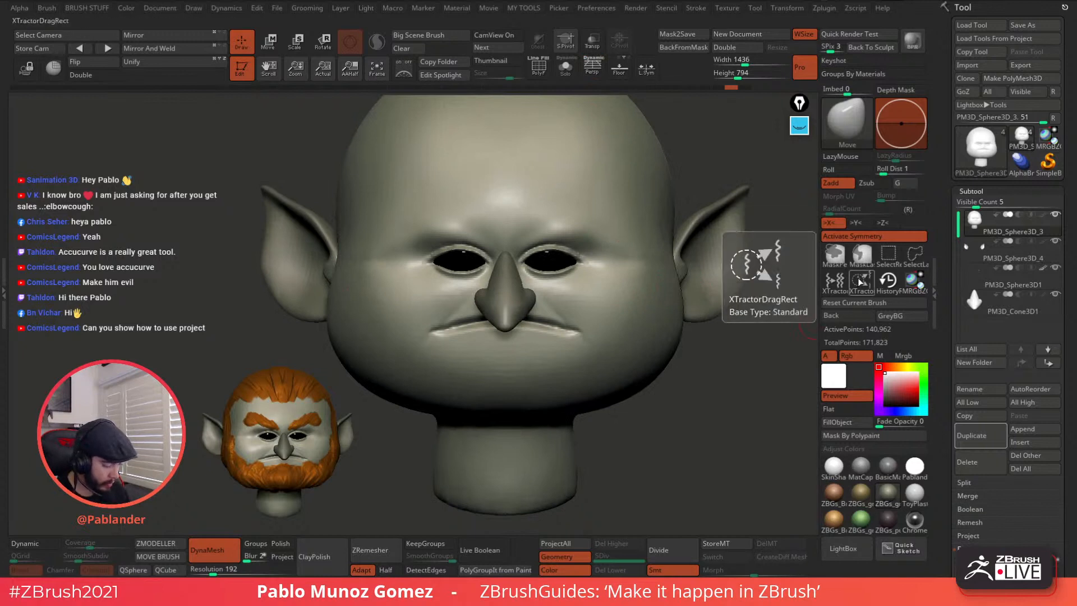
left_click(854, 258)
left_click(826, 284)
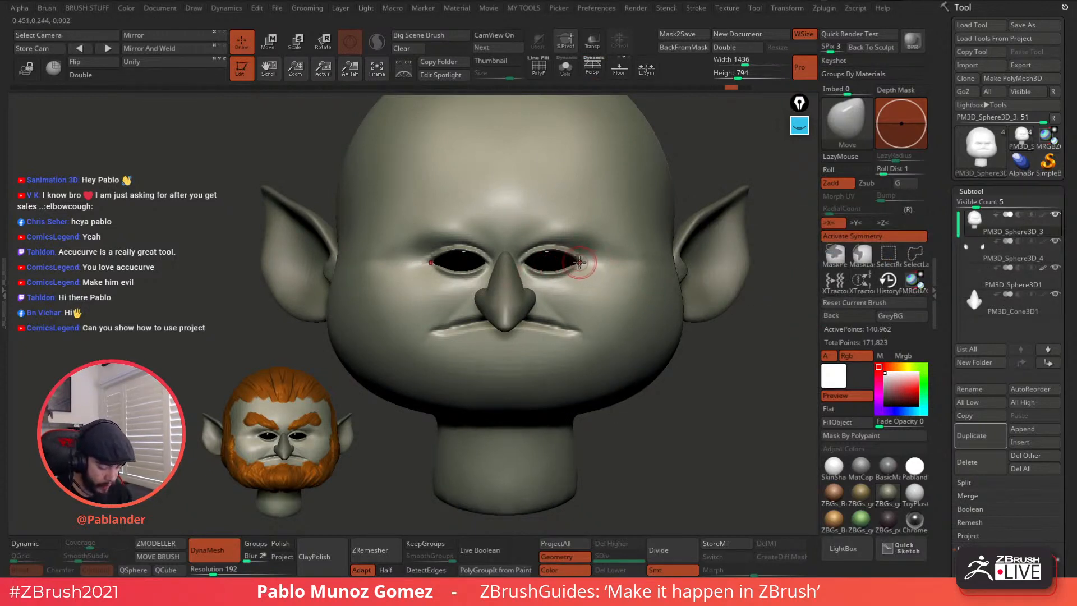
Step: Mask both lower eyelids with a lasso and invert the mask so only the lids stay editable
key("ctrl")
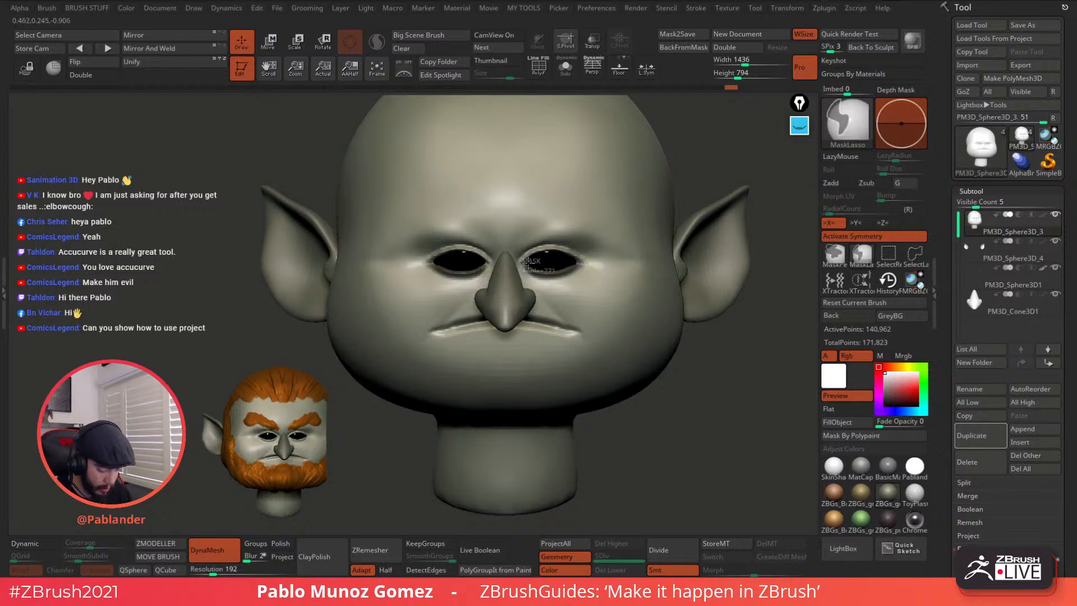
left_click_drag(584, 265, 584, 263, "ctrl")
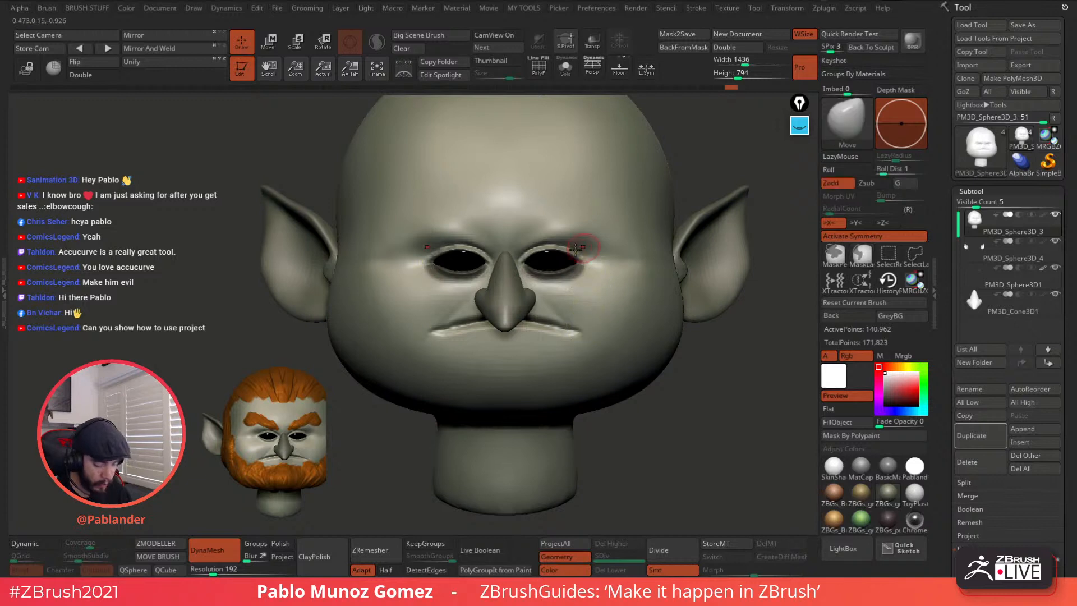
left_click_drag(430, 264, 487, 266, "ctrl")
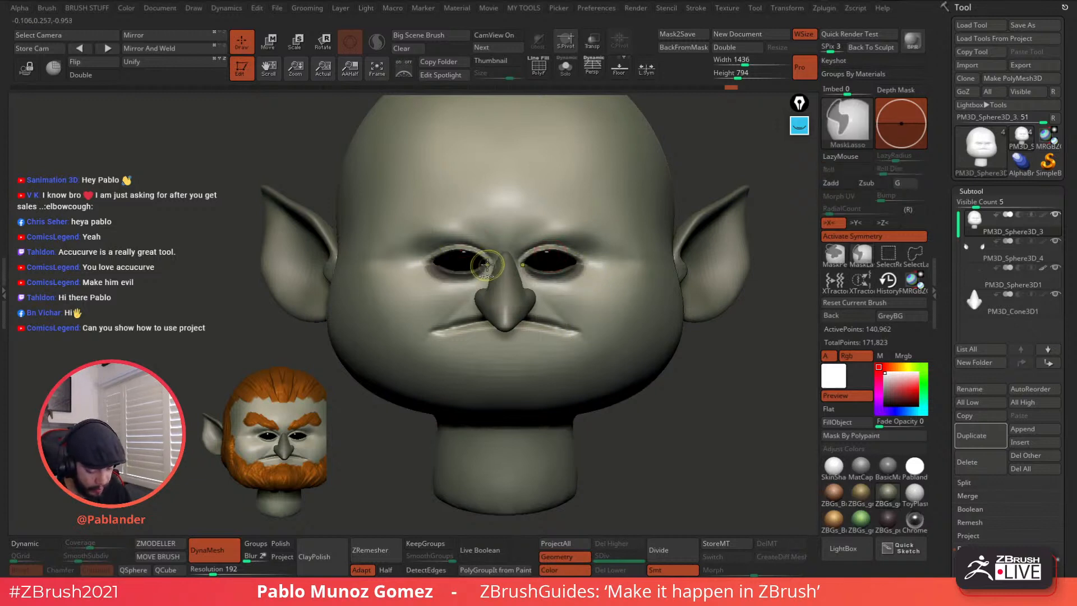
left_click(703, 384, "ctrl")
Step: Centre the transform gizmo on the unmasked lower eyelid and move the lower lids slightly up
left_click(271, 45)
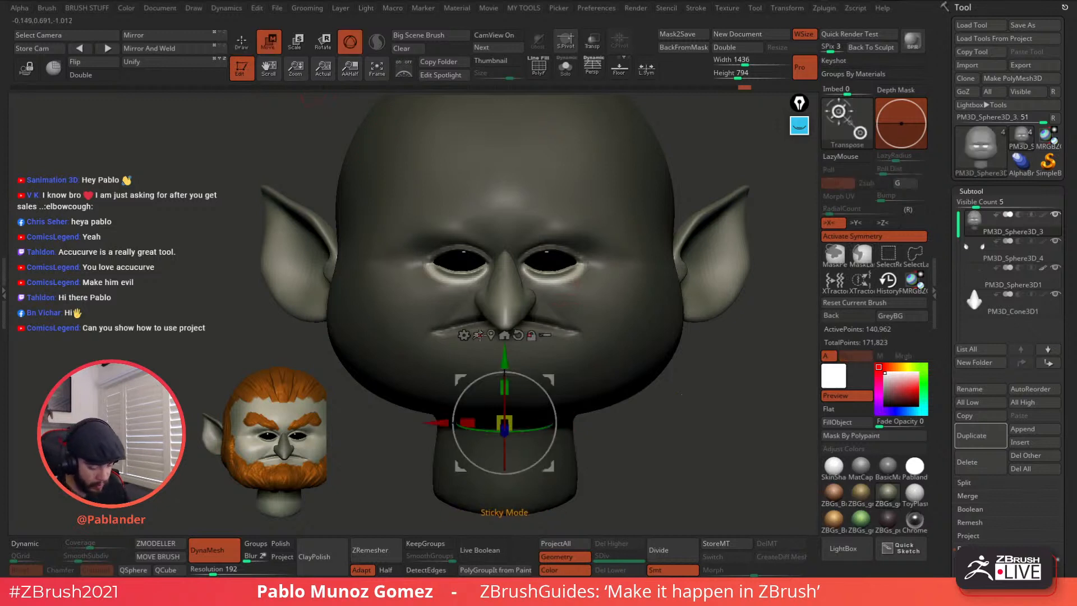
left_click(491, 334)
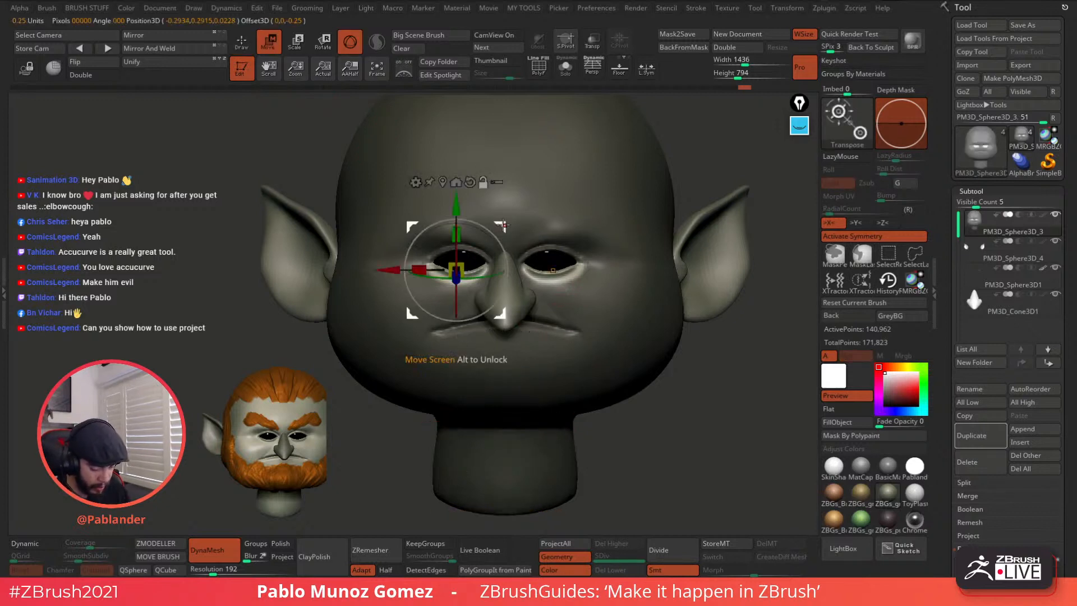
left_click(553, 270)
left_click_drag(578, 262, 581, 265, "alt")
scroll(572, 232, "up", 4)
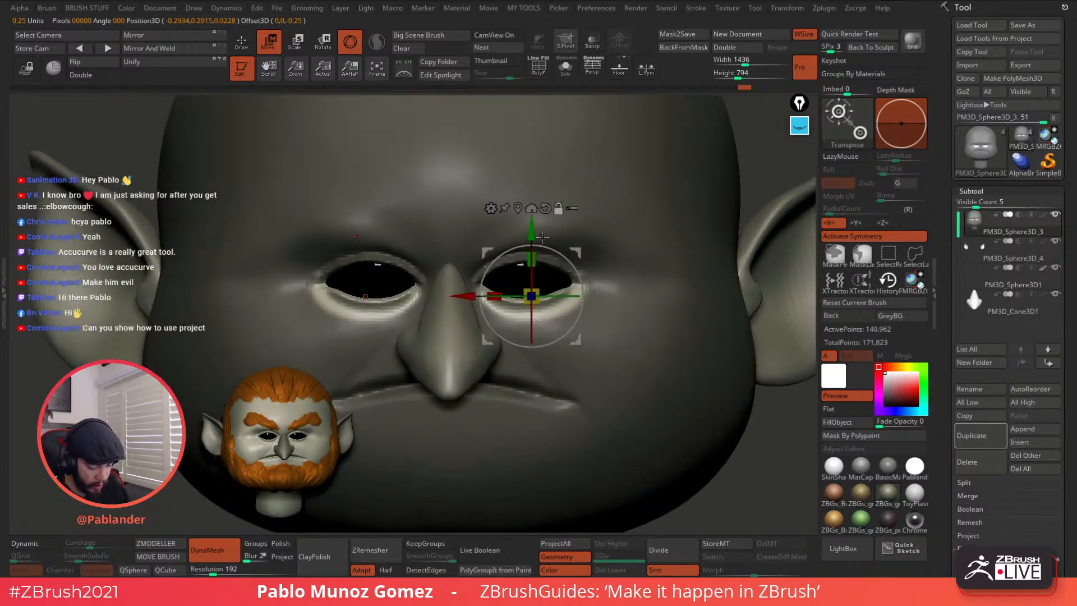
left_click_drag(576, 252, 569, 244)
left_click(552, 200)
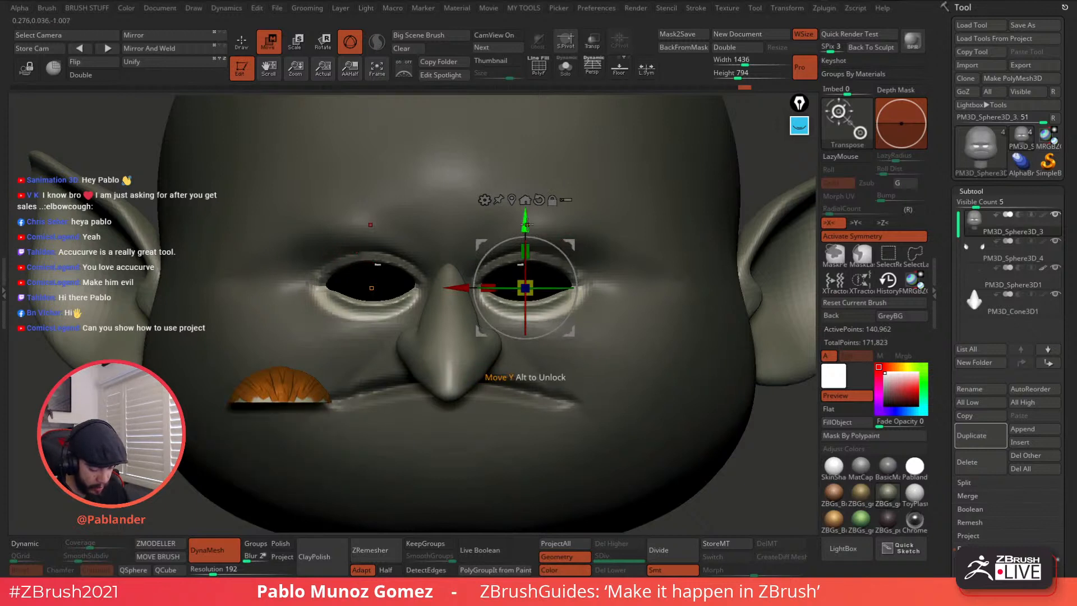
left_click_drag(529, 227, 528, 222)
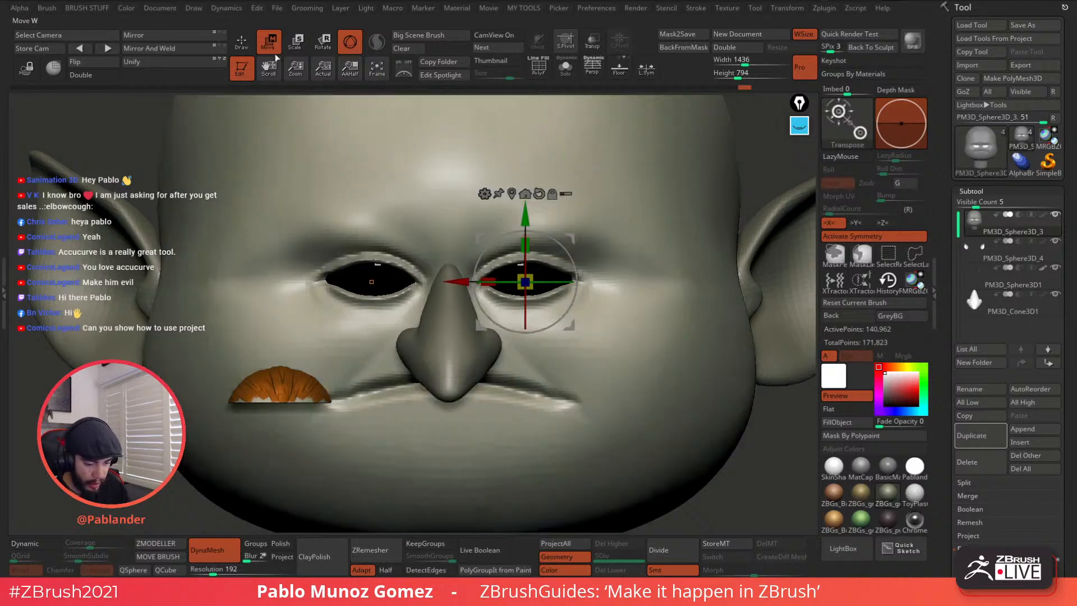
Step: Lasso-mask the upper eyelids, invert the mask and switch to the Move gizmo
key("q")
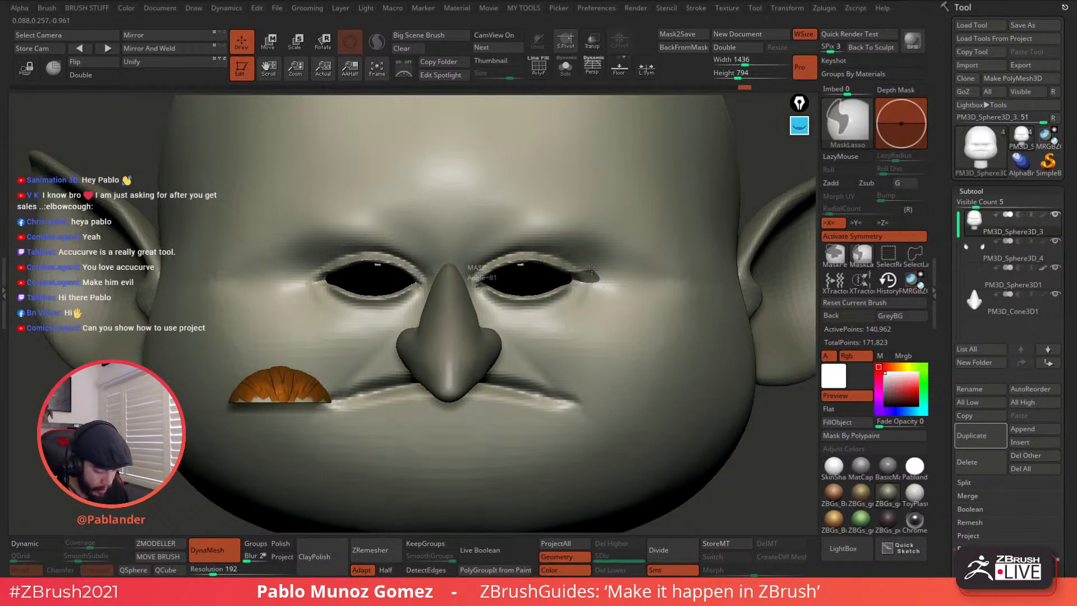
mouse_move(584, 264)
left_mouse_down()
mouse_move(517, 252)
mouse_move(474, 276)
mouse_move(589, 271)
mouse_move(476, 280)
left_mouse_up()
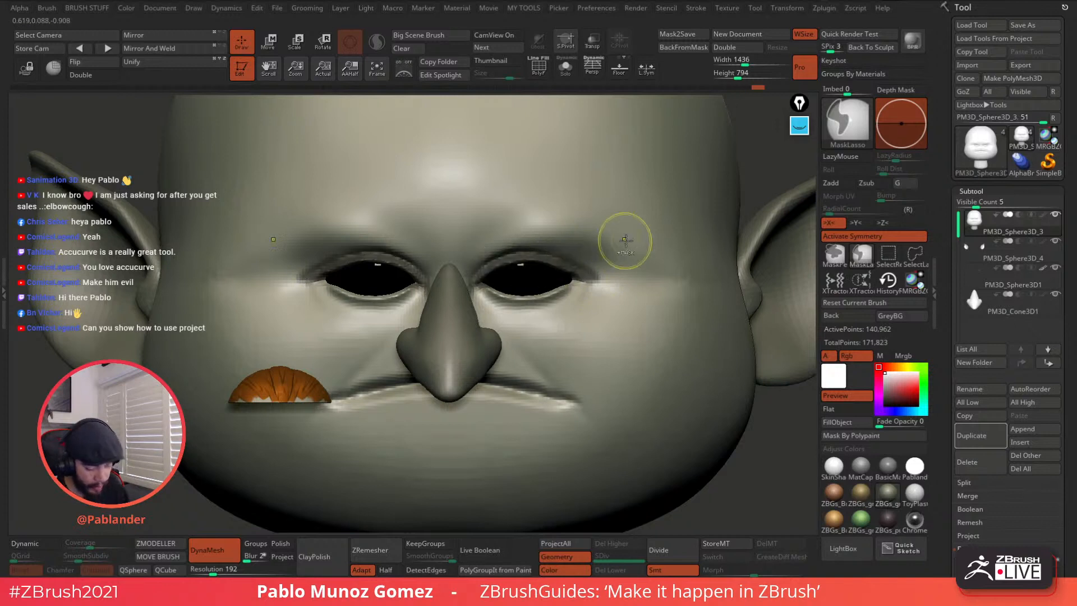
left_click(756, 175, "ctrl")
key("w")
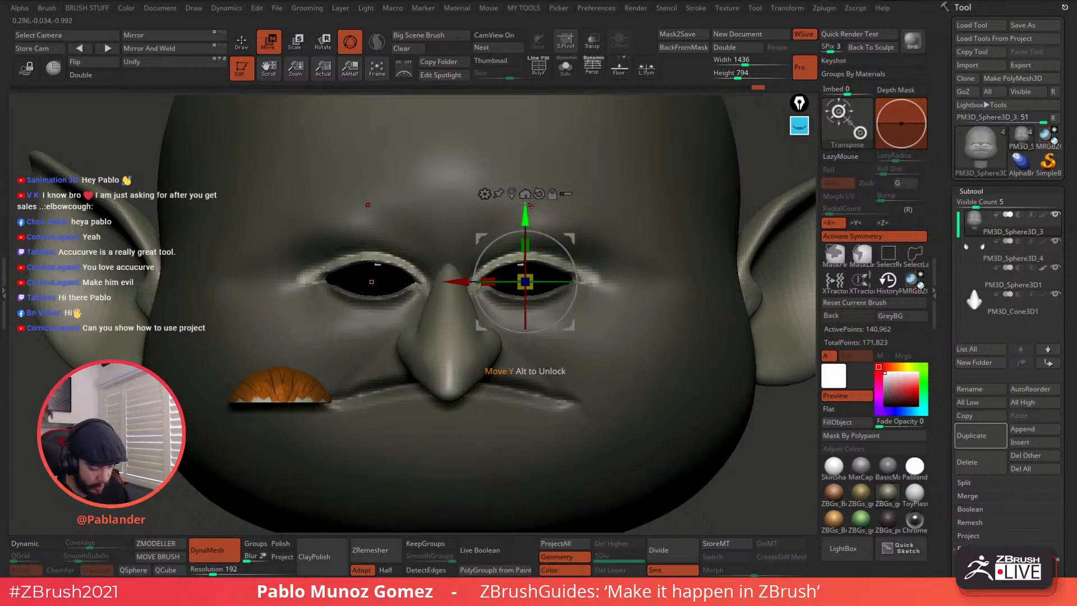
Step: Try moving the unmasked upper eyelids down and up along the vertical axis, and undo the attempts
left_click_drag(526, 220, 526, 257)
key("ctrl+z")
left_click_drag(527, 211, 528, 190)
right_click_drag(786, 250, 587, 247)
key("ctrl+z")
key("ctrl+z")
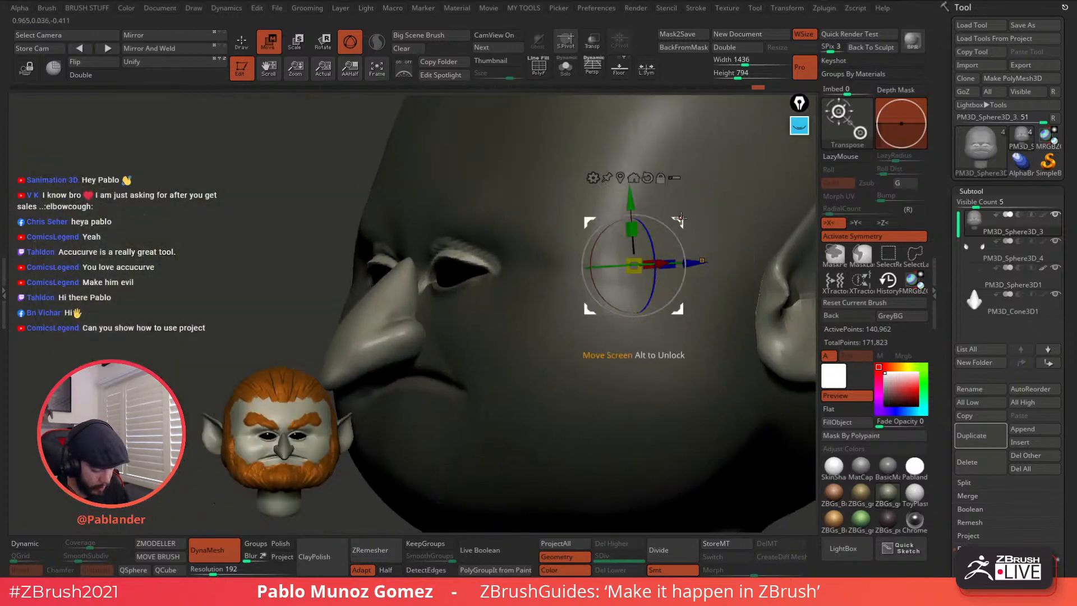
key("ctrl+z")
Step: Try re-centring and reorienting the transform gizmo around the eye to shift the upper eyelids, and undo the attempts
left_click(689, 194)
right_click_drag(636, 239, 656, 341, "ctrl")
right_click_drag(657, 342, 517, 279, "alt")
right_click_drag(676, 340, 680, 308)
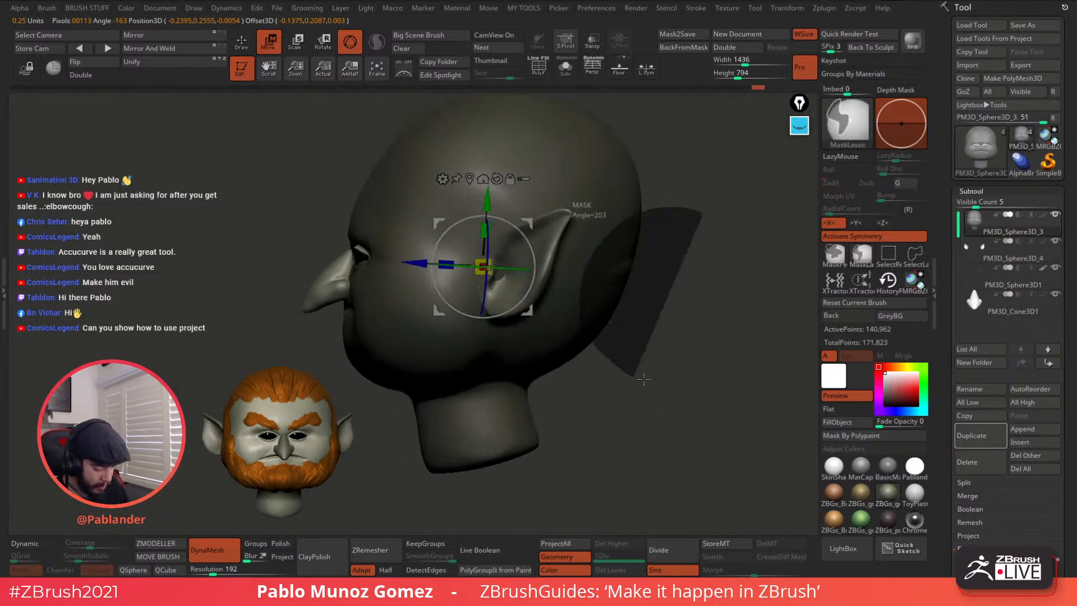
left_click(481, 177)
right_click_drag(605, 197, 670, 222)
right_click_drag(432, 236, 581, 314, "alt")
left_click(556, 292)
left_click_drag(558, 269, 556, 284)
key("ctrl+z")
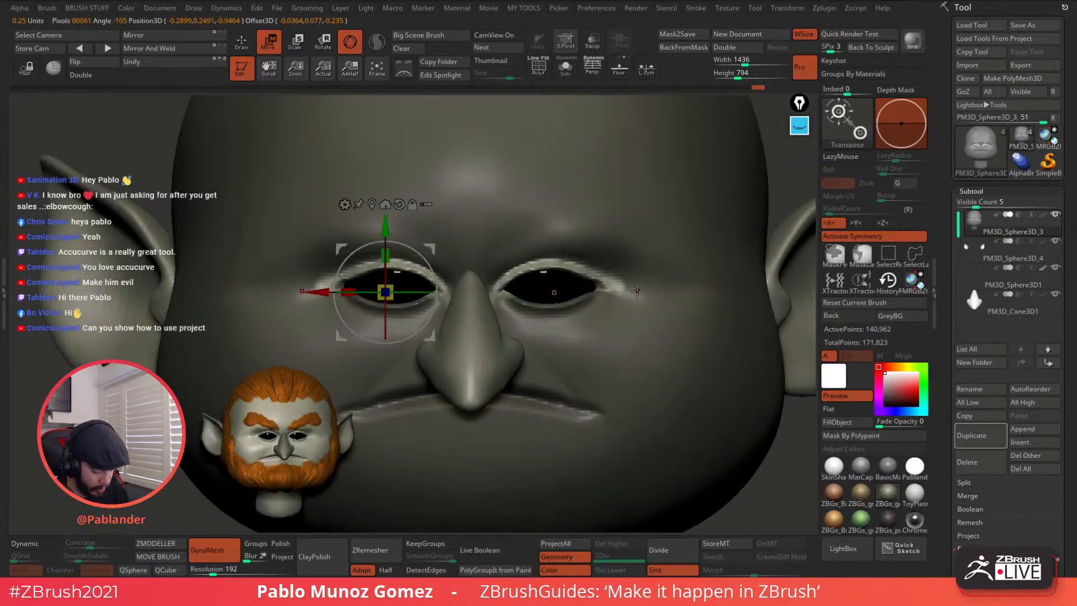
left_click(639, 297)
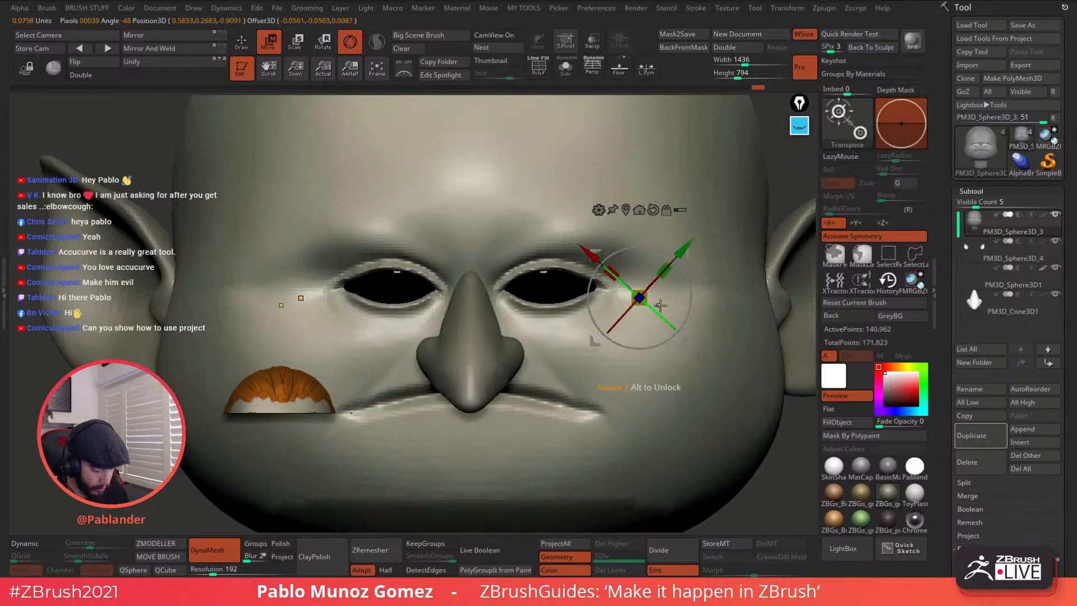
key("ctrl+z")
Step: Adjust the lasso mask around the upper eyelids, centre the gizmo on the eye and lower the lids over the eyes
left_click(244, 46)
key("ctrl")
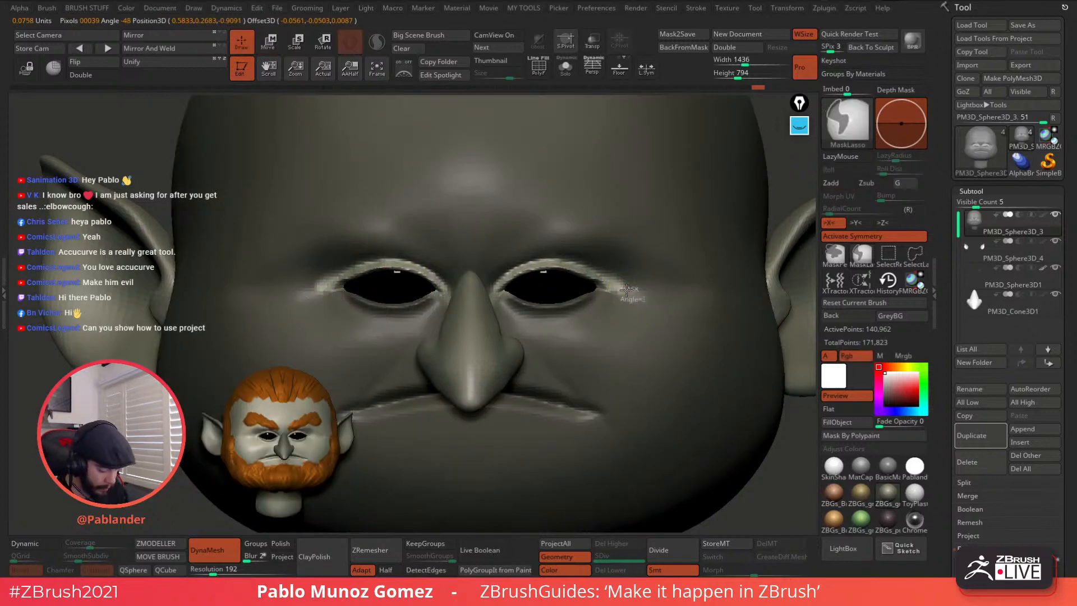
mouse_move(517, 269)
left_mouse_down("ctrl")
mouse_move(448, 242)
mouse_move(648, 270)
left_mouse_up("ctrl")
left_click(270, 47)
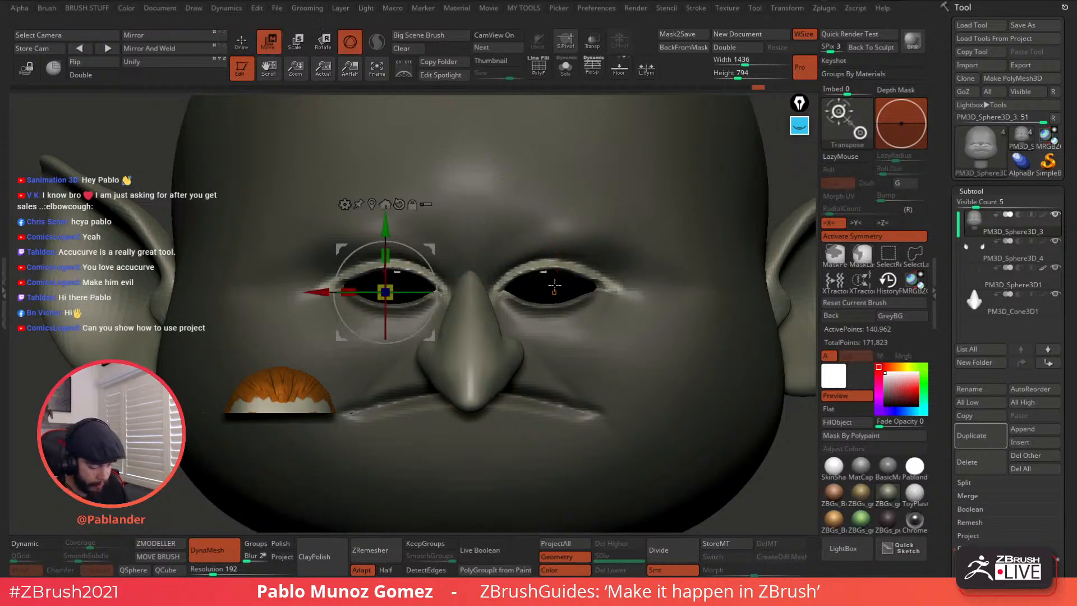
left_click_drag(553, 272, 560, 291)
left_click_drag(603, 251, 604, 256)
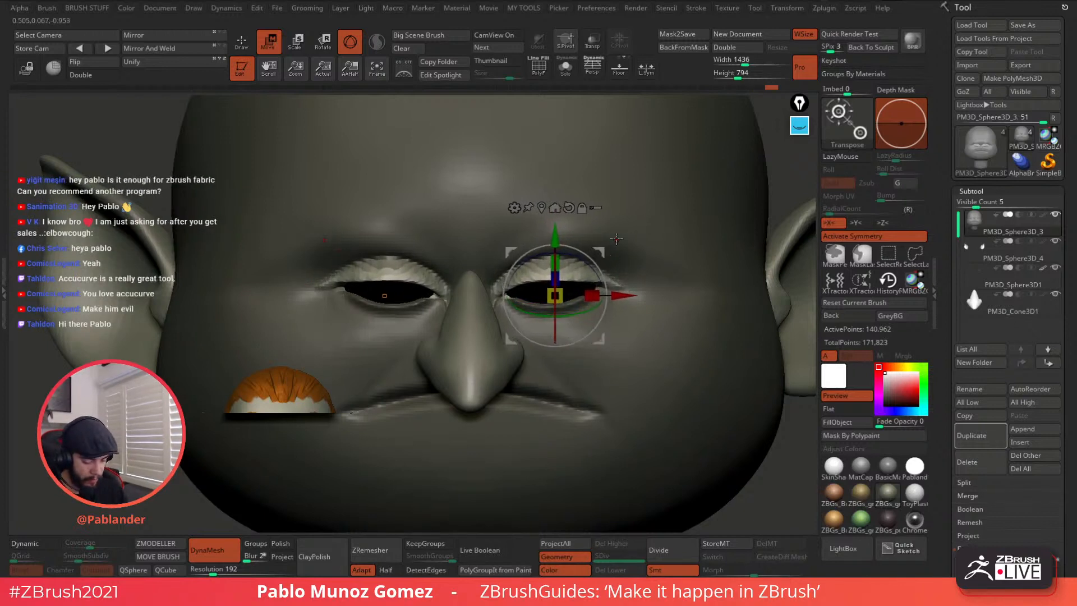
Step: Clear the mask and remesh the head with DynaMesh at resolution 216
key("q")
mouse_move(790, 180)
left_mouse_down("alt")
mouse_move(679, 196)
mouse_move(676, 160)
left_mouse_up("alt")
key("ctrl")
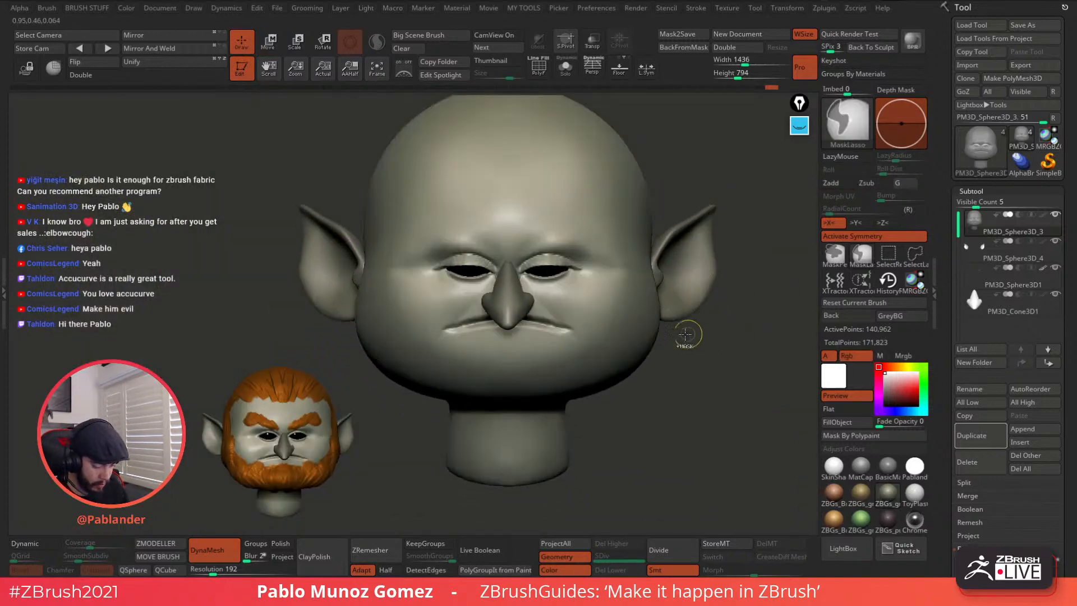
left_click_drag(213, 574, 216, 574)
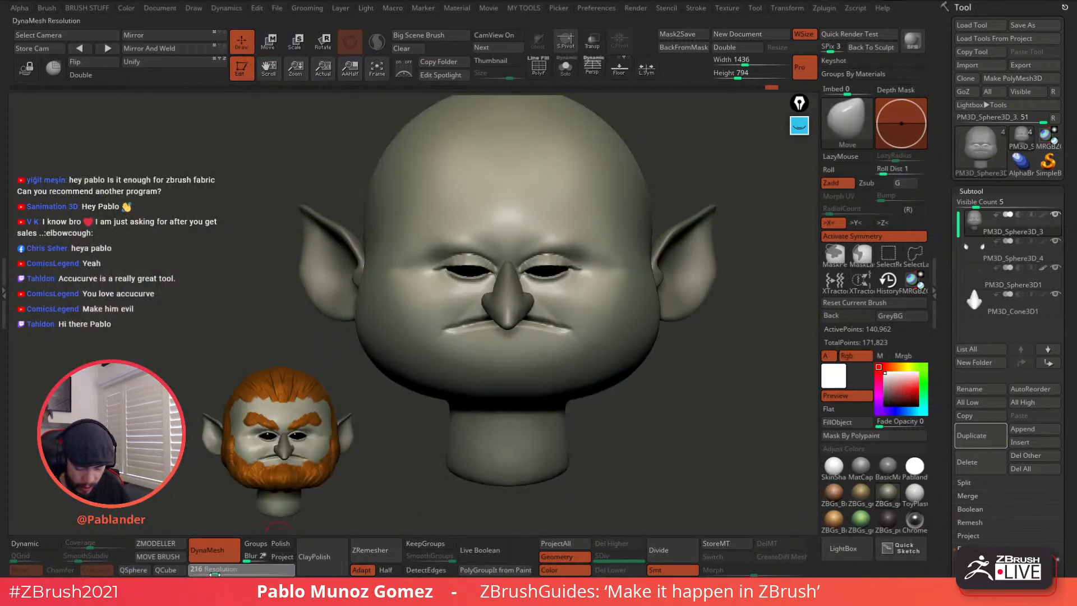
left_click_drag(687, 359, 693, 356, "ctrl")
Step: Smooth the stretched upper eyelids and reshape the lids and outer eye corners with the Move brush
key("space")
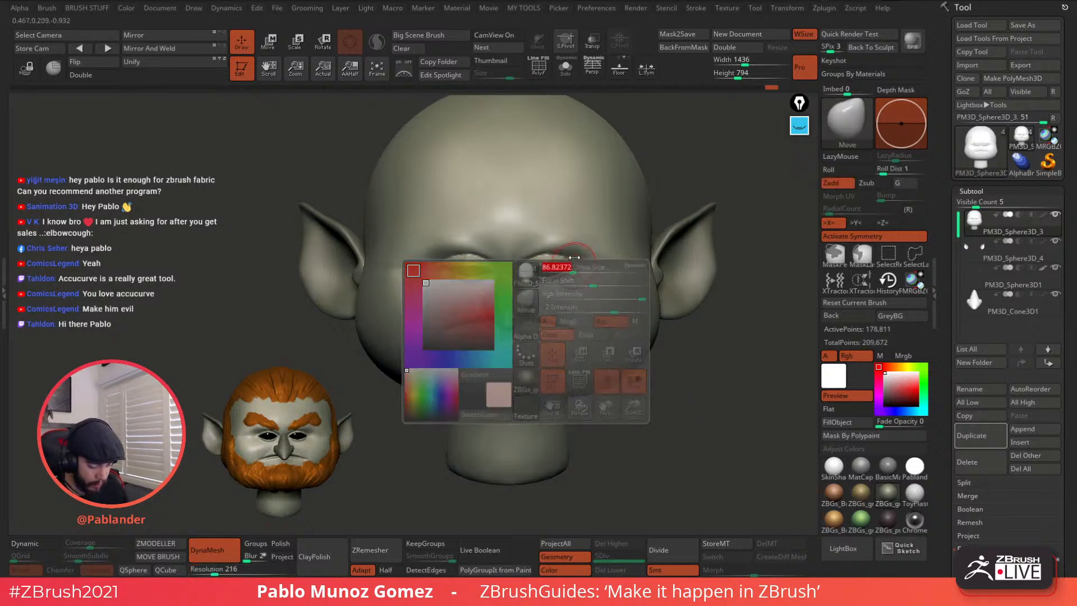
key("shift")
left_click_drag(543, 266, 563, 272, "shift")
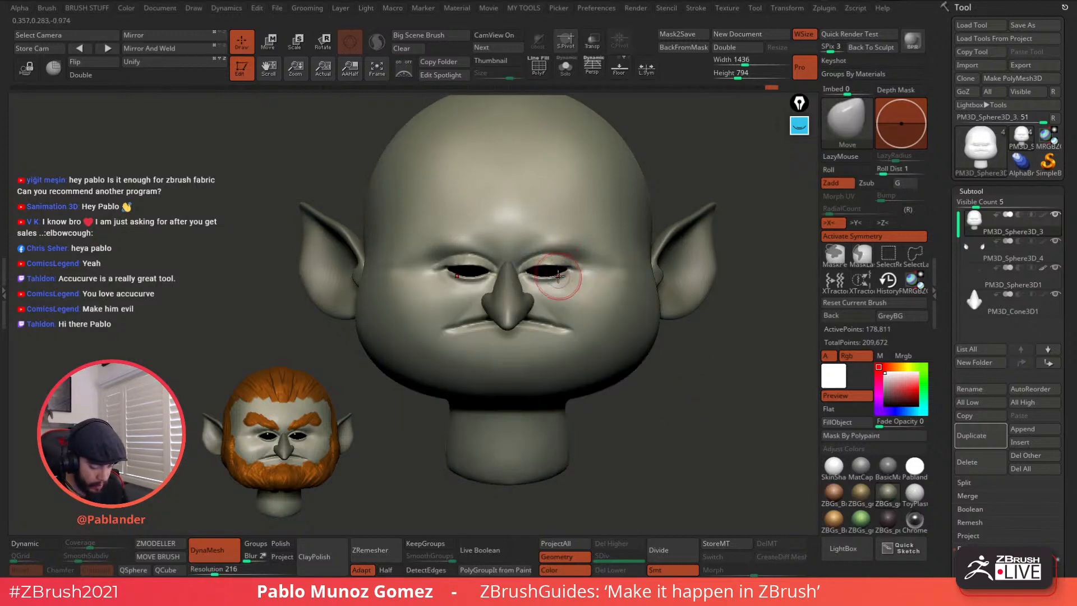
right_click_drag(559, 280, 584, 305, "alt")
key("space")
left_click_drag(587, 261, 579, 254)
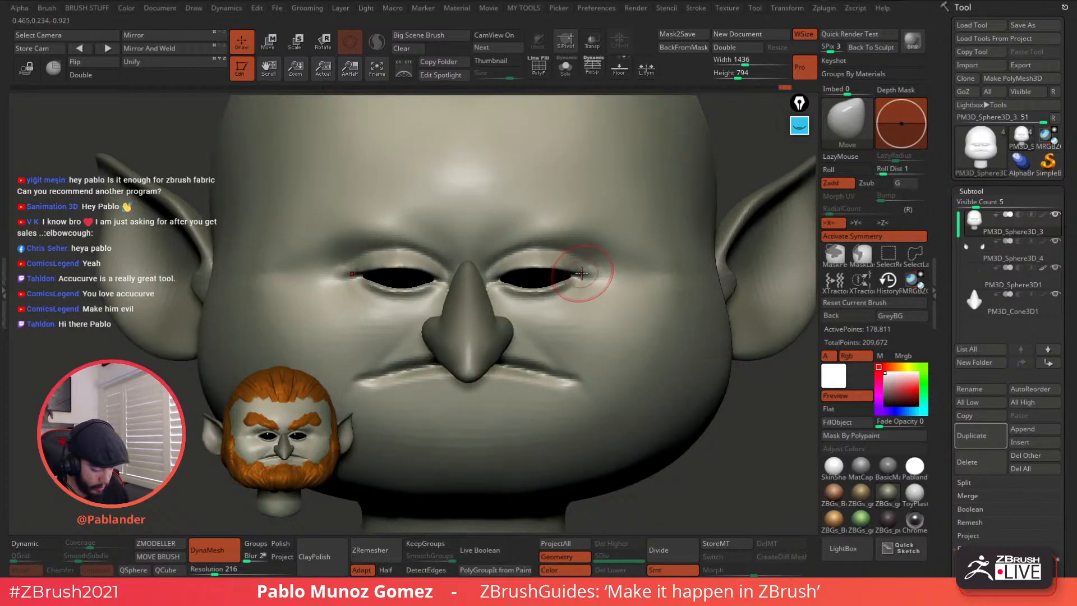
key("space")
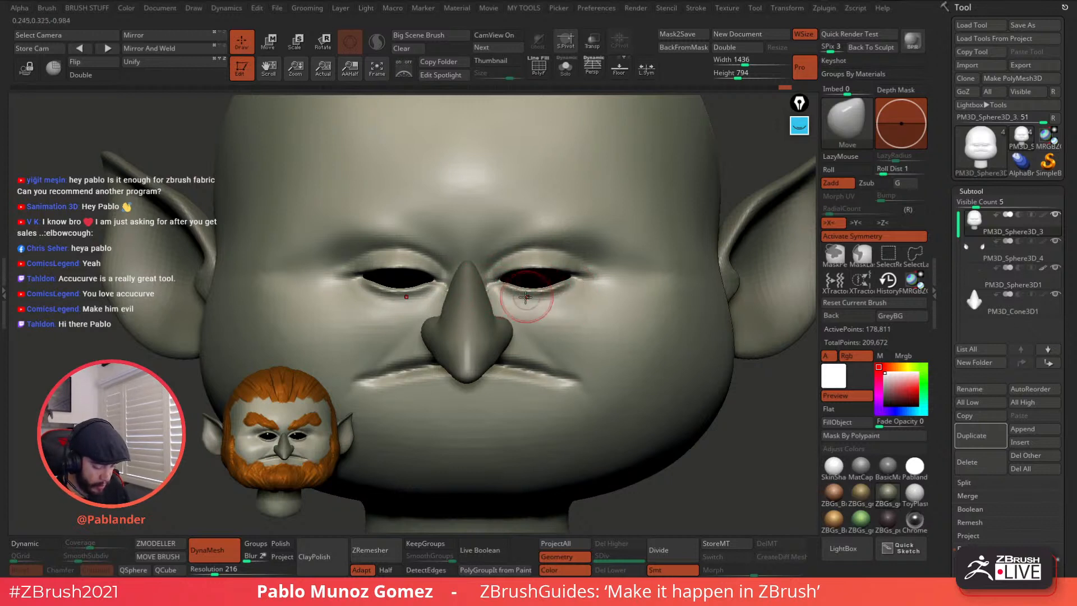
Step: Carve creases along the lower eyelids with the DamStandard brush and soften them with smoothing
key("b")
key("d")
key("s")
mouse_move(503, 297)
left_mouse_down()
mouse_move(576, 312)
mouse_move(584, 298)
mouse_move(522, 309)
mouse_move(546, 315)
mouse_move(526, 312)
mouse_move(581, 294)
left_mouse_up()
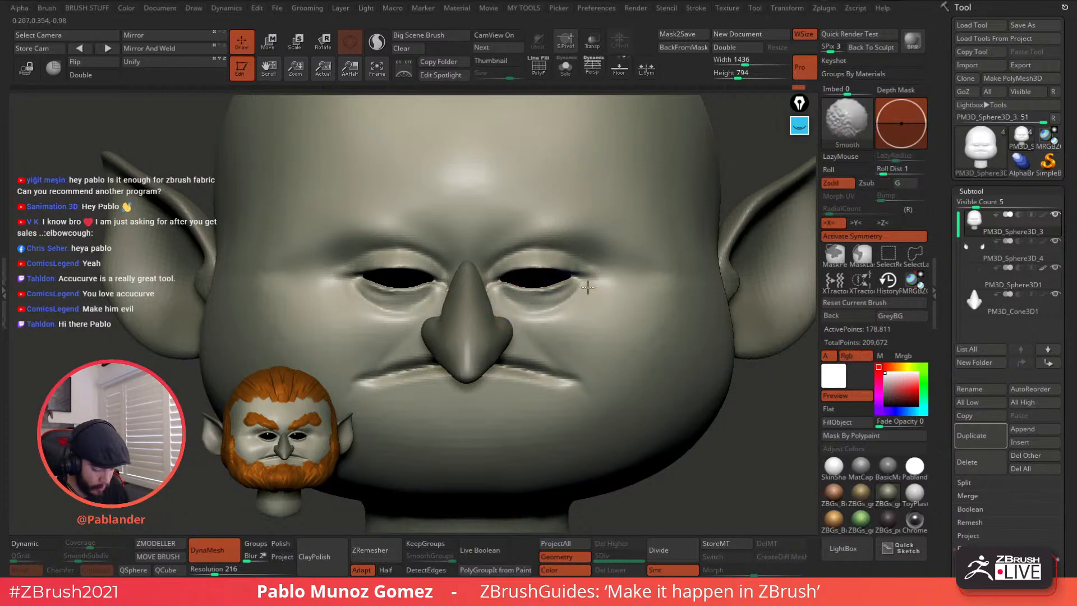
right_click_drag(606, 279, 596, 280)
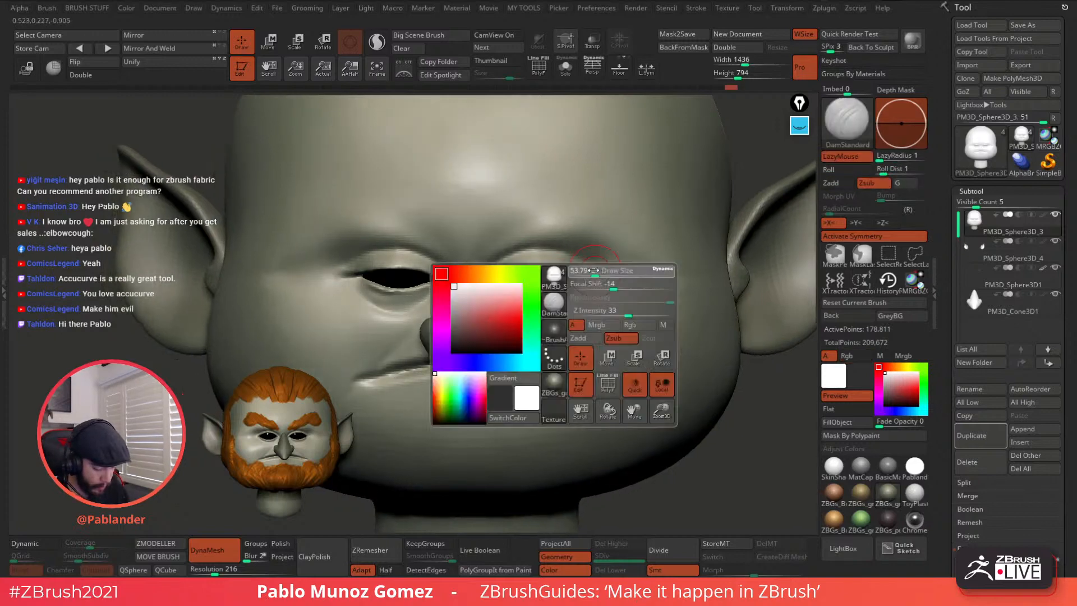
left_click_drag(528, 293, 560, 288, "shift")
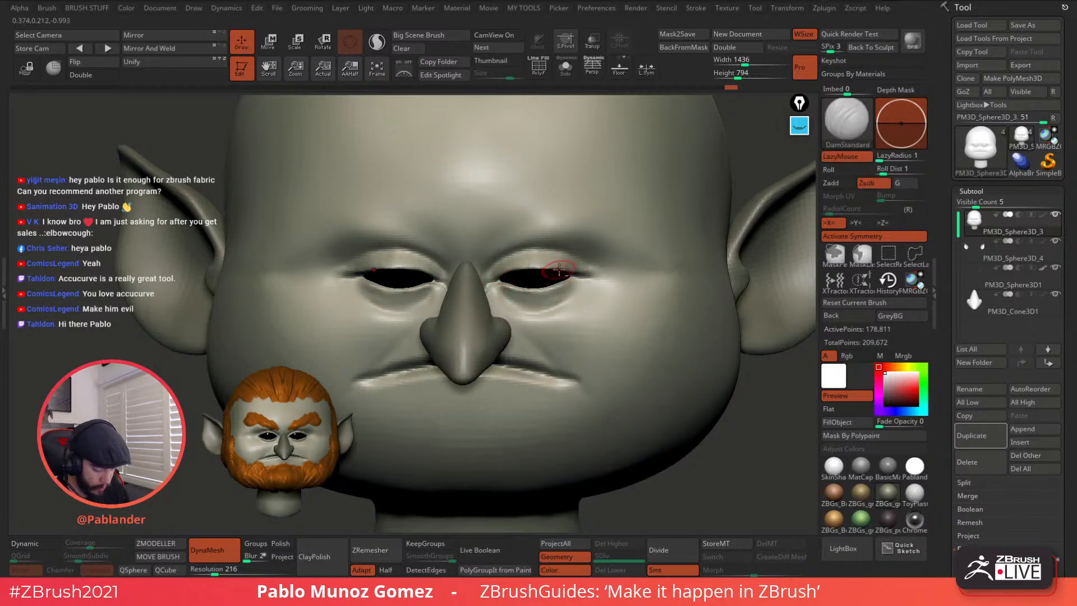
key("shift")
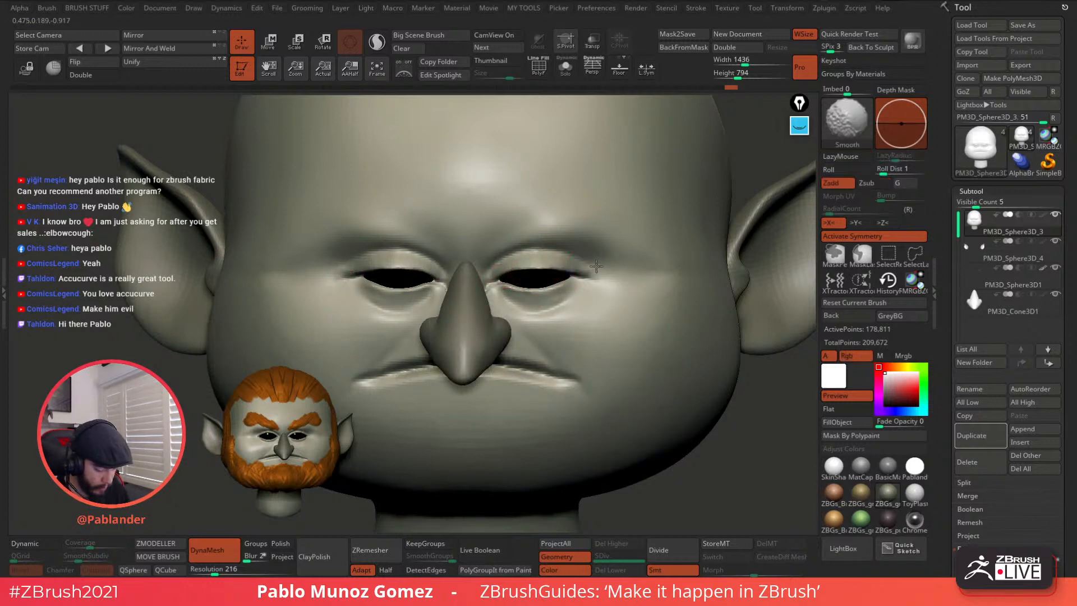
Step: Build up frowning brow folds above the eyes and nose bridge with the Clay brush, then smooth them
key("b")
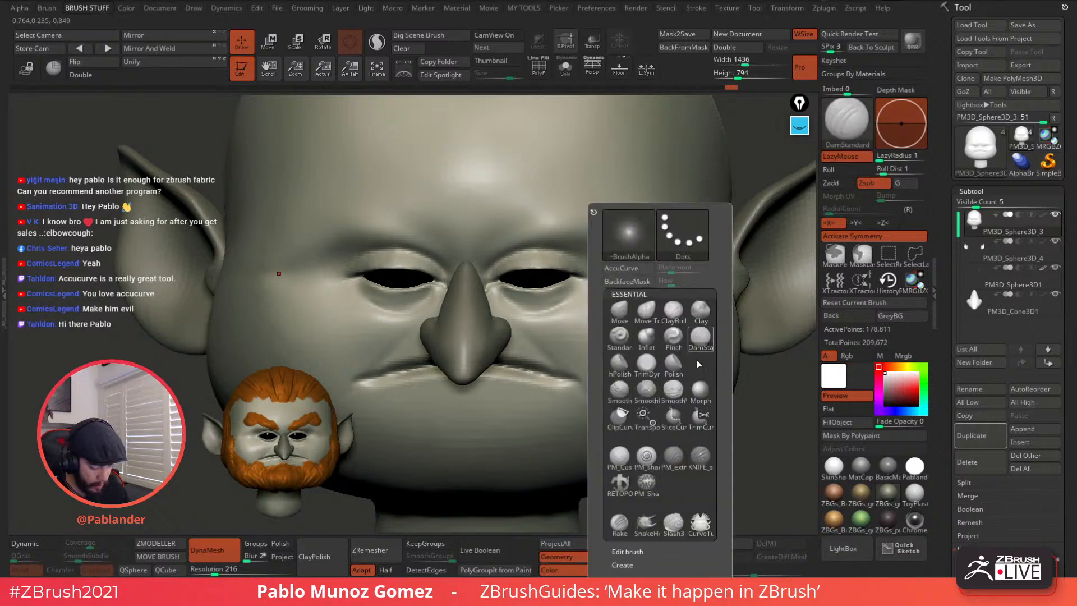
key("c")
key("l")
right_click_drag(628, 220, 642, 220)
key("space")
mouse_move(552, 249)
left_mouse_down()
mouse_move(604, 247)
mouse_move(555, 246)
mouse_move(609, 219)
left_mouse_up()
mouse_move(478, 244)
left_mouse_down()
mouse_move(543, 202)
mouse_move(483, 238)
mouse_move(539, 203)
mouse_move(515, 206)
mouse_move(565, 205)
left_mouse_up()
mouse_move(484, 244)
left_mouse_down()
mouse_move(498, 214)
mouse_move(533, 188)
mouse_move(487, 247)
left_mouse_up()
left_click_drag(543, 191, 591, 177, "shift")
mouse_move(571, 232)
left_mouse_down()
mouse_move(523, 248)
mouse_move(594, 219)
mouse_move(582, 242)
mouse_move(594, 225)
left_mouse_up()
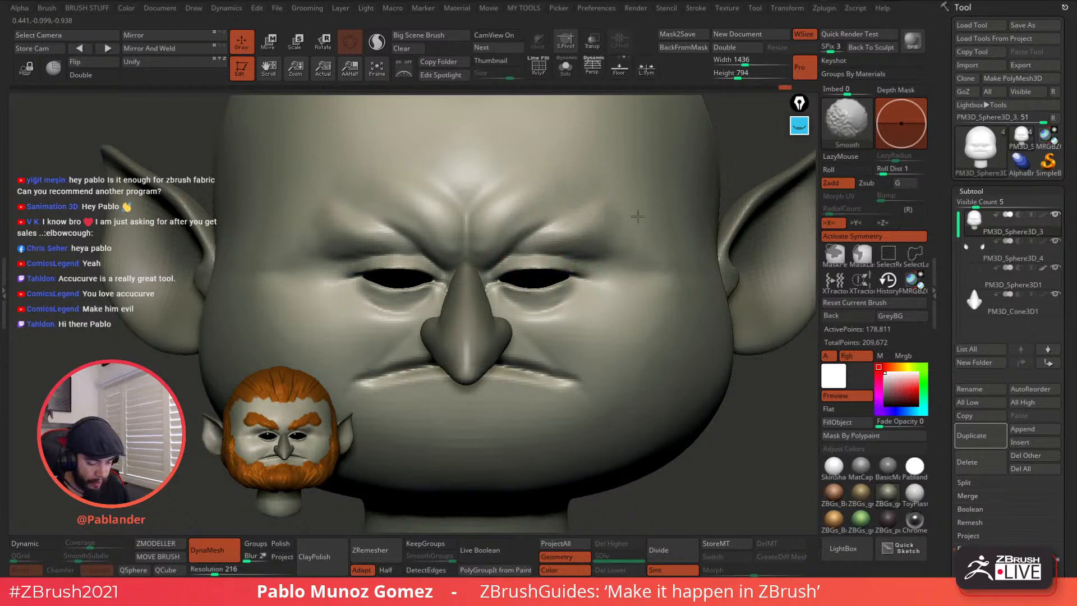
Step: Refine the inner brow bulges and the furrow between them with resized Clay strokes and smoothing
right_click(568, 249)
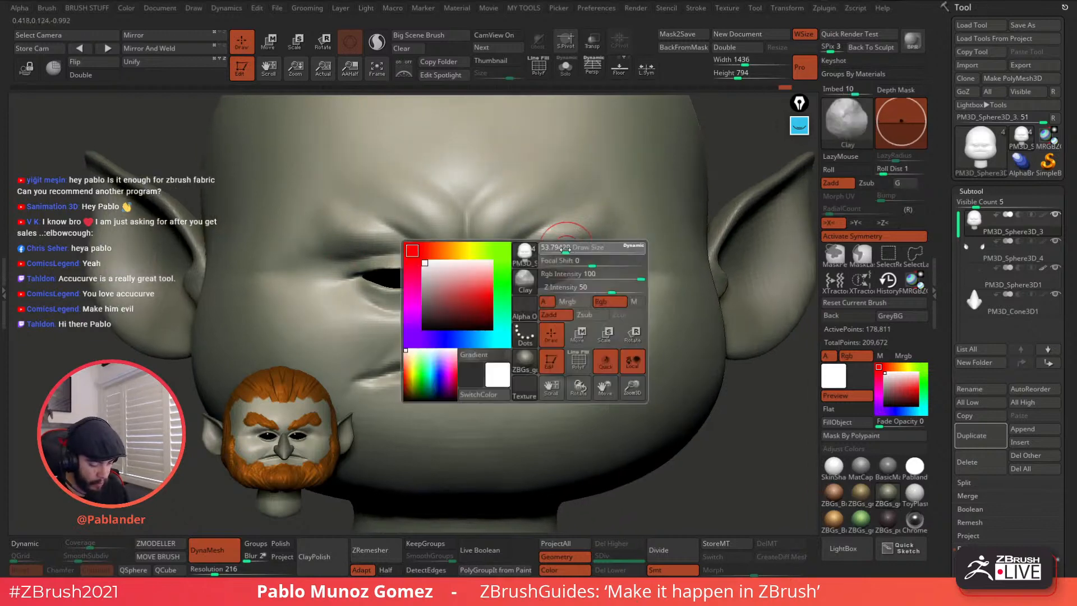
right_click(539, 233)
left_click_drag(533, 226, 501, 248)
mouse_move(502, 248)
left_mouse_down()
mouse_move(542, 231)
mouse_move(496, 251)
mouse_move(530, 218)
mouse_move(517, 233)
mouse_move(562, 214)
mouse_move(494, 232)
mouse_move(485, 199)
mouse_move(475, 200)
left_mouse_up()
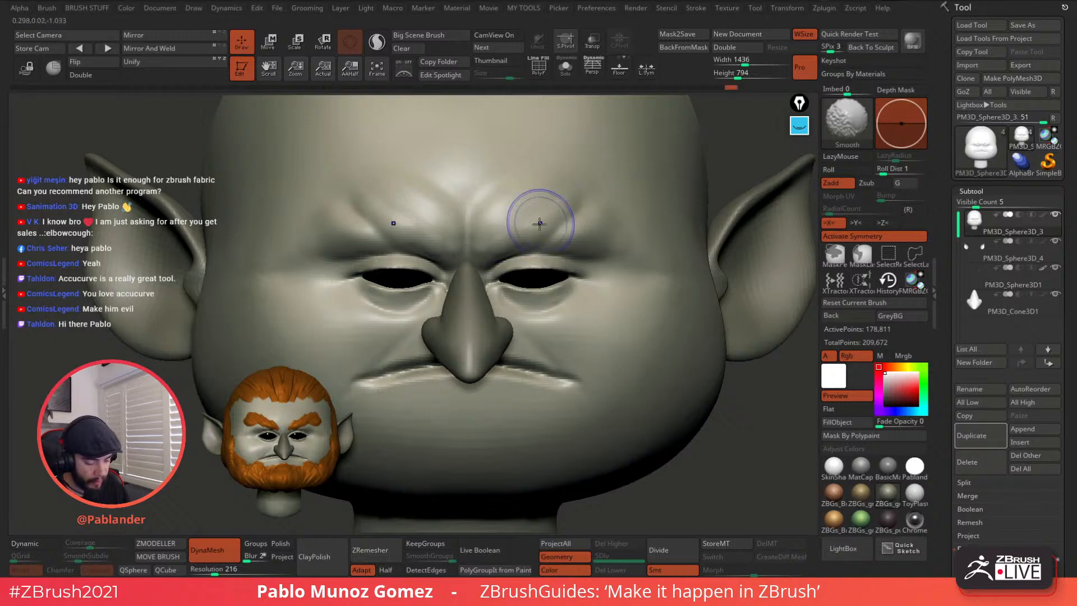
mouse_move(606, 283)
right_mouse_down("ctrl")
mouse_move(558, 243)
mouse_move(662, 250)
mouse_move(566, 281)
mouse_move(601, 240)
right_mouse_up("ctrl")
key("shift")
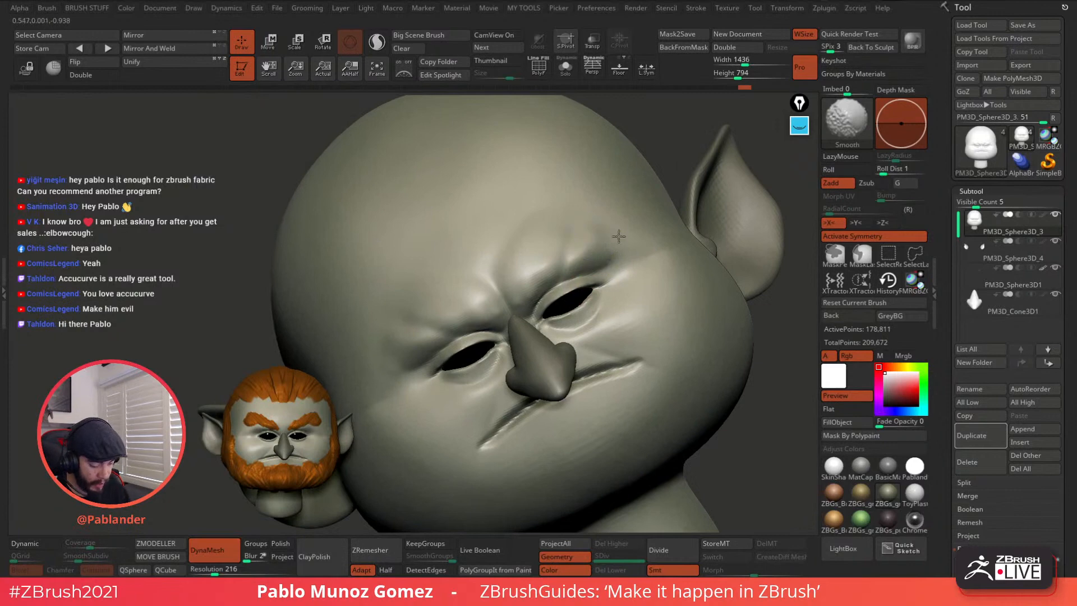
Step: Carve sharper creases between the brows and the upper eyelids with the DamStandard brush
right_click_drag(617, 281, 594, 242, "alt")
key("space")
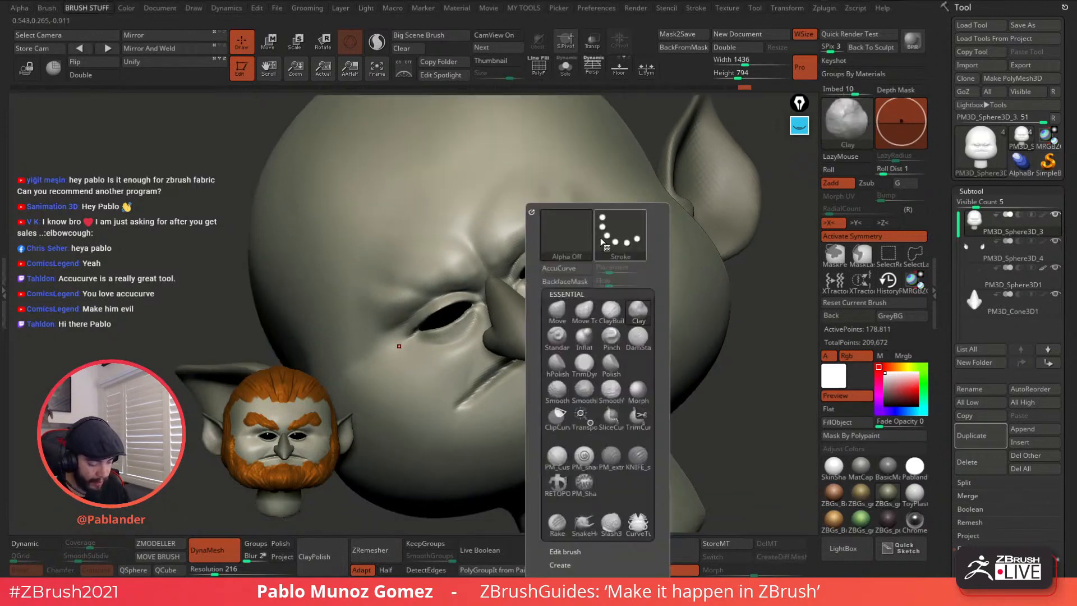
left_click(643, 335)
right_click(558, 303)
right_click_drag(557, 303, 555, 243, "ctrl")
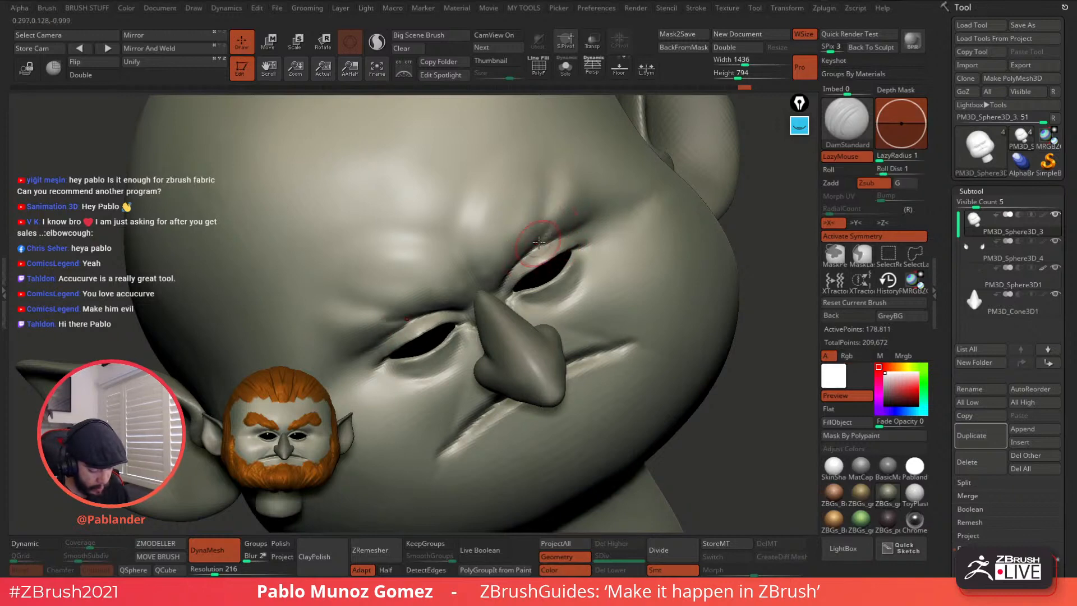
mouse_move(548, 256)
right_mouse_down()
mouse_move(569, 247)
mouse_move(620, 265)
right_mouse_up()
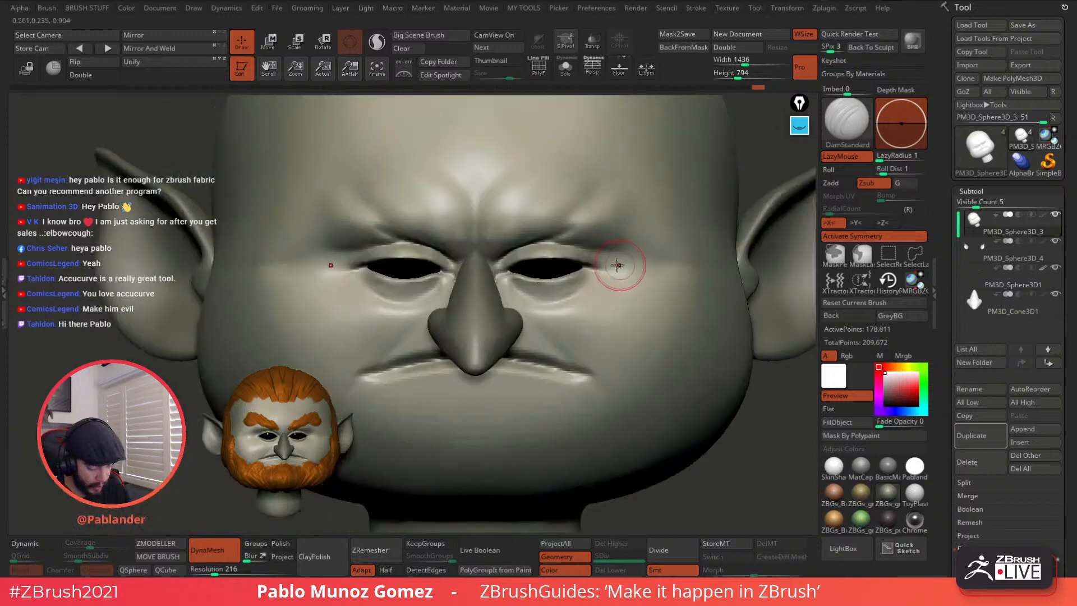
Step: Reshape the brows lower over the eyes with the Move brush and smooth the outer brow and forehead
key("b")
left_click(581, 314)
left_click_drag(741, 172, 735, 175)
key("space")
mouse_move(589, 226)
left_mouse_down()
mouse_move(601, 226)
mouse_move(515, 247)
left_mouse_up()
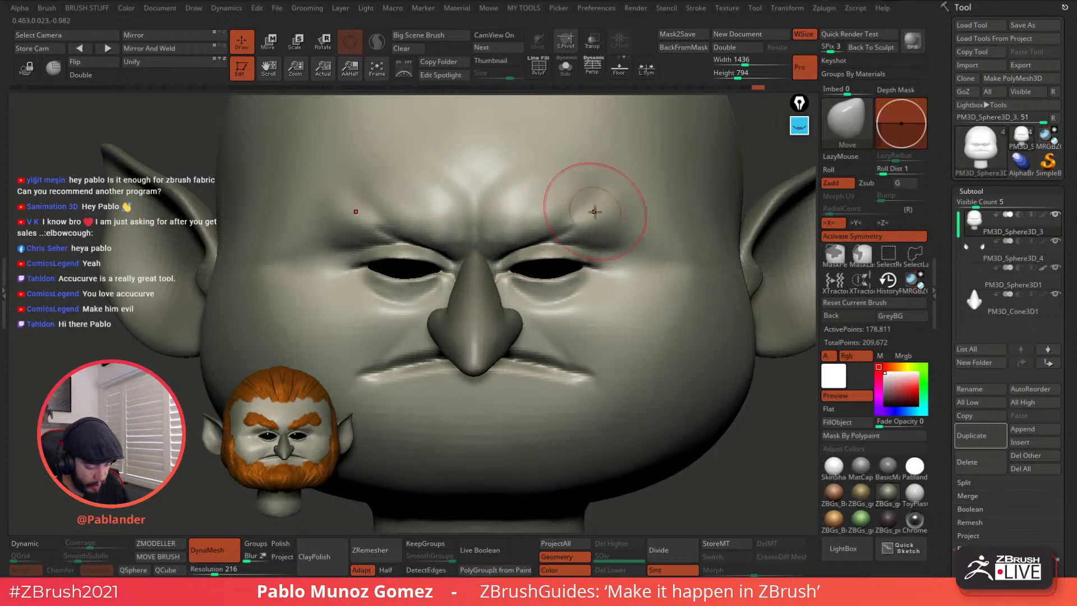
left_click_drag(584, 223, 574, 231, "shift")
left_click_drag(628, 187, 524, 143, "shift")
right_click_drag(617, 307, 602, 250, "ctrl")
right_click_drag(628, 327, 613, 302, "alt")
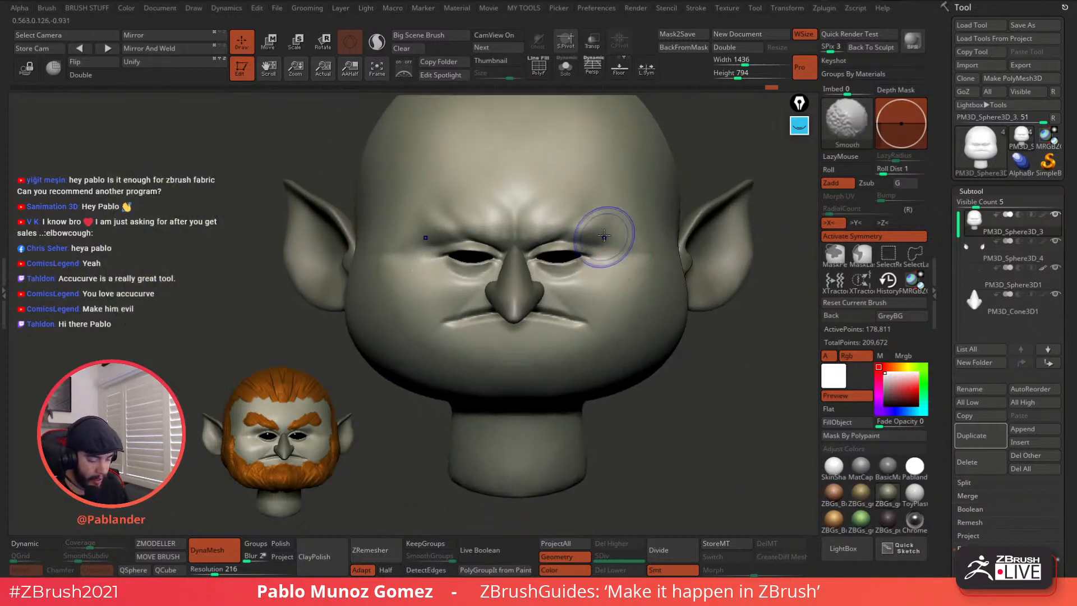
right_click_drag(616, 114, 612, 129, "alt")
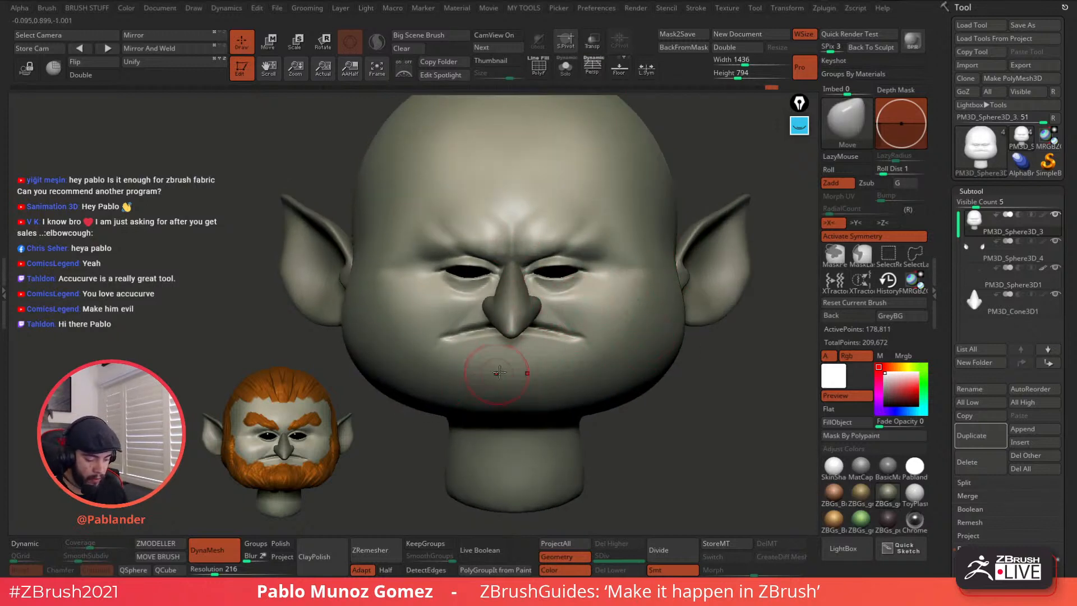
Step: Nudge the upper eyelids slightly down over the eyes with the Move brush
mouse_move(625, 314)
right_mouse_down("ctrl")
mouse_move(638, 266)
mouse_move(633, 295)
mouse_move(585, 317)
mouse_move(631, 302)
right_mouse_up("ctrl")
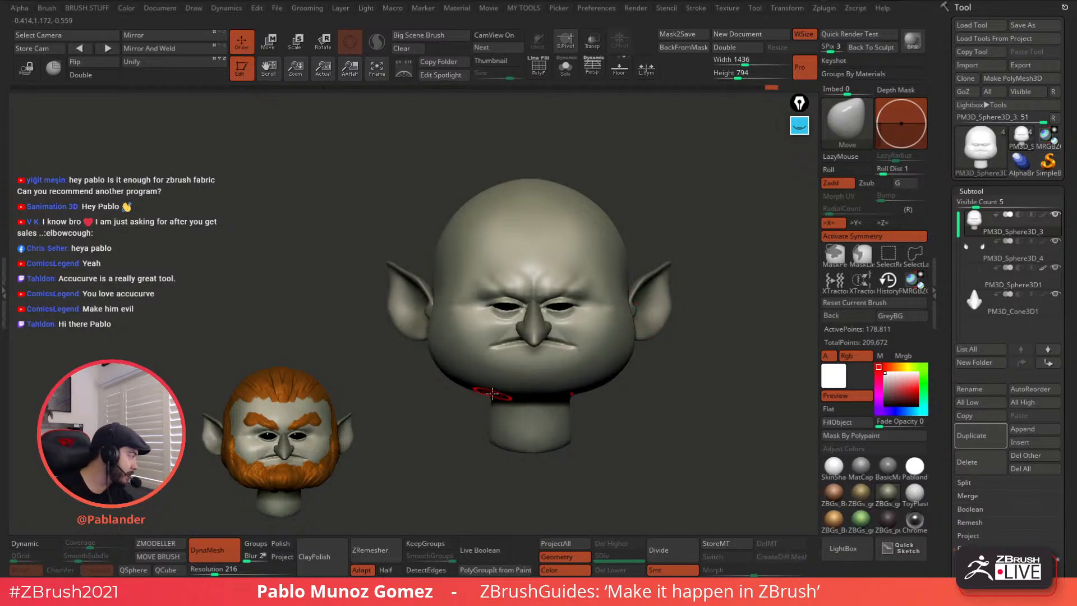
mouse_move(589, 306)
right_mouse_down("ctrl")
mouse_move(568, 312)
mouse_move(579, 315)
right_mouse_up("ctrl")
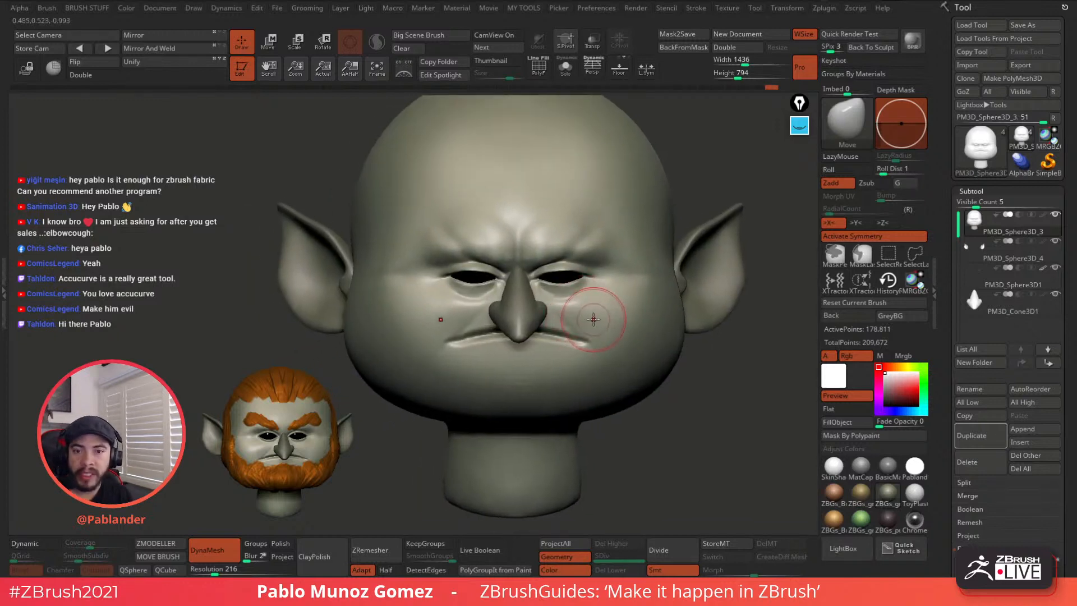
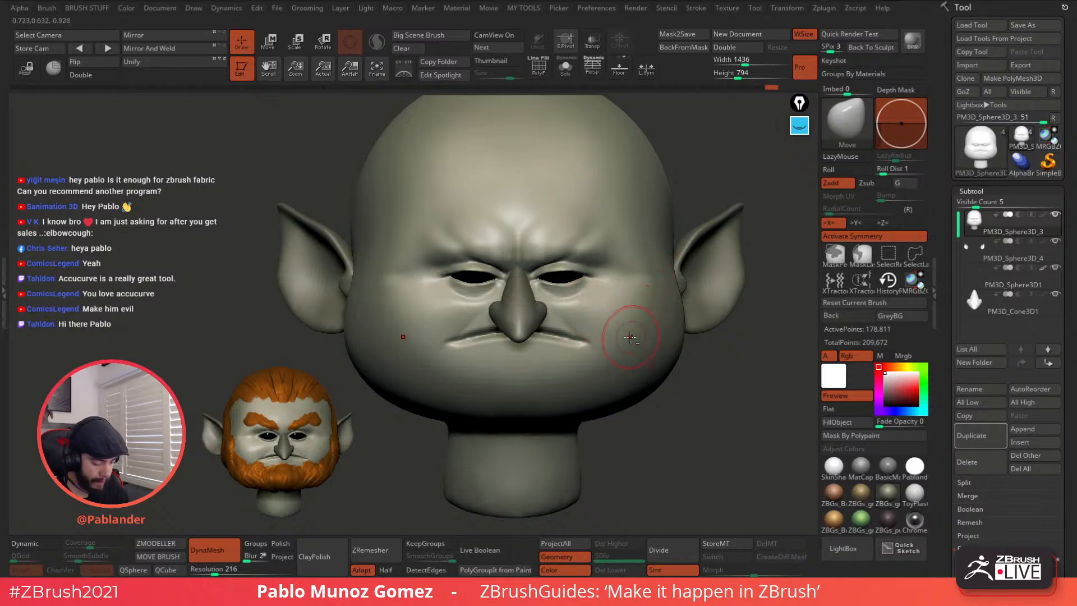
key("f")
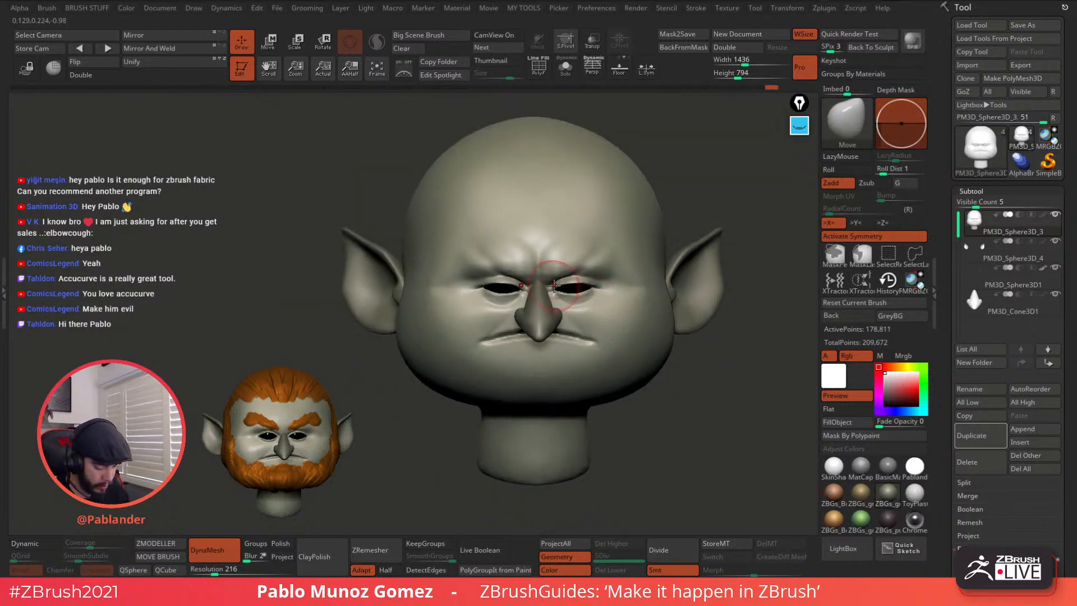
left_click_drag(565, 284, 566, 288)
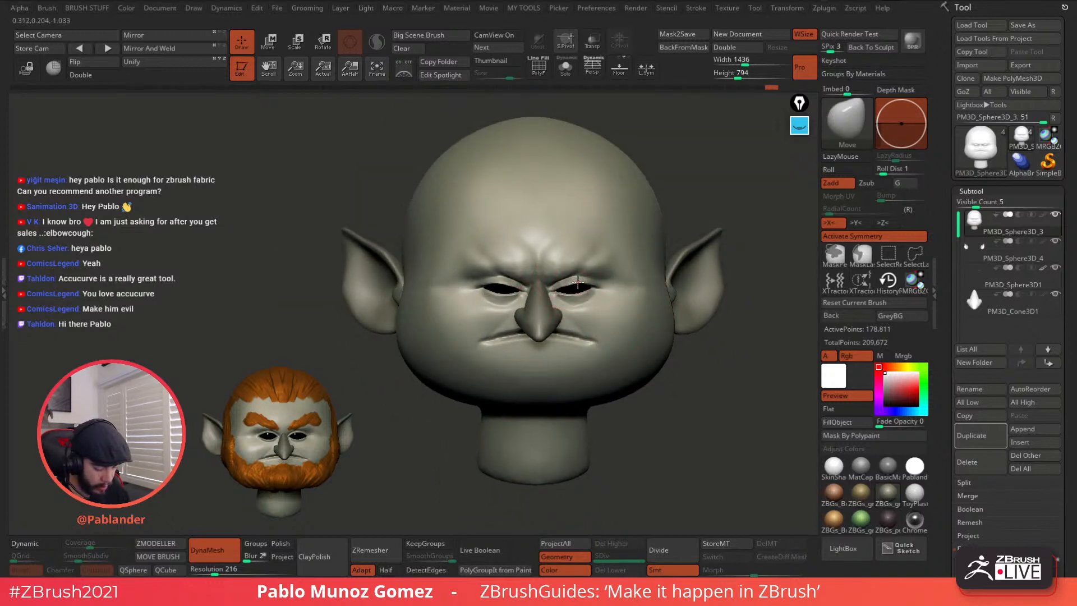
right_click_drag(652, 319, 632, 323, "ctrl")
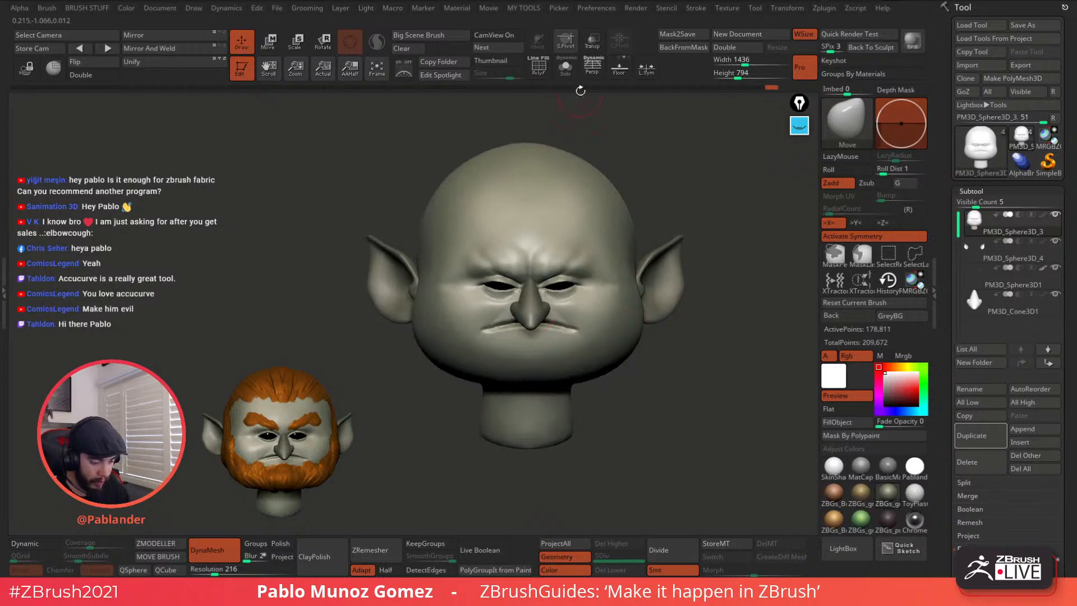
Step: Isolate the head subtool with Solo and remesh it with DynaMesh
left_click(566, 67)
mouse_move(543, 242)
right_mouse_down()
mouse_move(536, 327)
mouse_move(496, 314)
mouse_move(542, 338)
mouse_move(616, 308)
mouse_move(628, 272)
mouse_move(644, 280)
right_mouse_up()
key("space")
left_click_drag(663, 269, 640, 268)
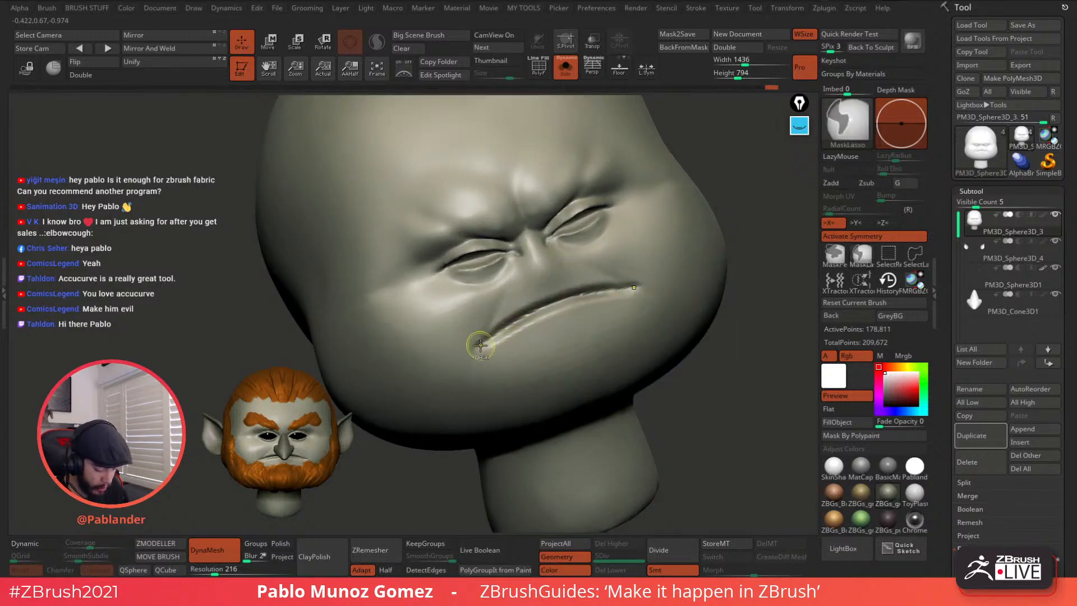
key("ctrl+n")
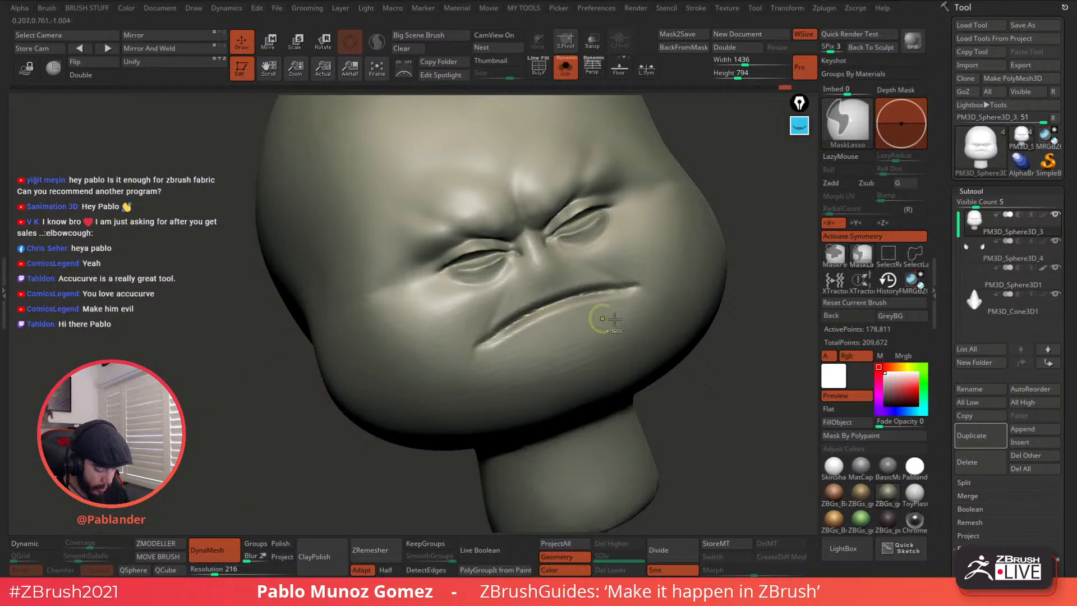
left_click_drag(724, 362, 727, 397, "ctrl")
right_click_drag(700, 340, 709, 354)
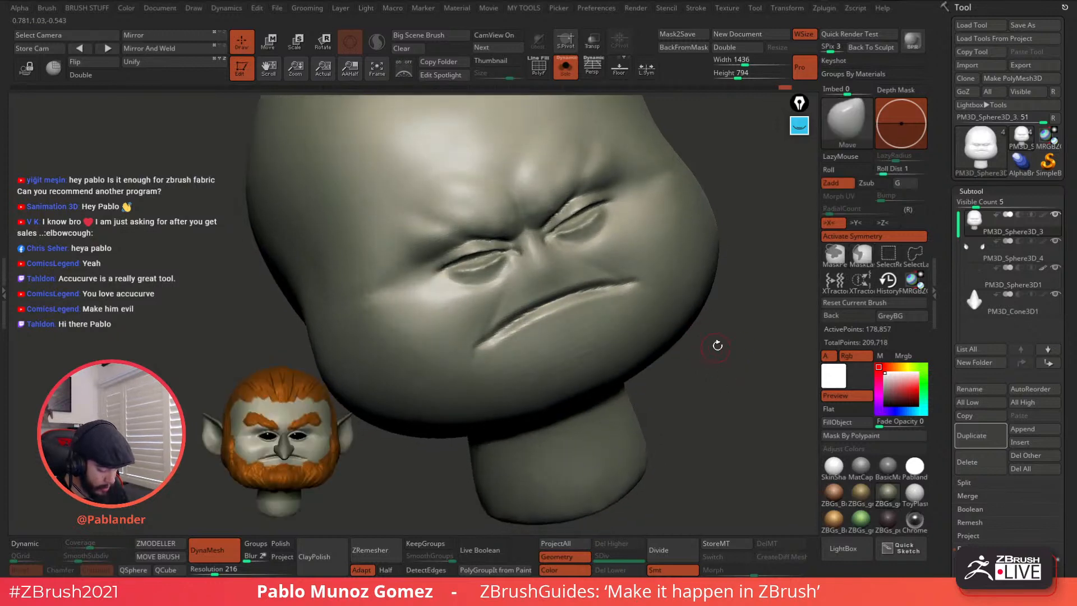
Step: Set MaskPen as the masking brush, paint a mask along the whole mouth line and invert it
left_click(839, 257)
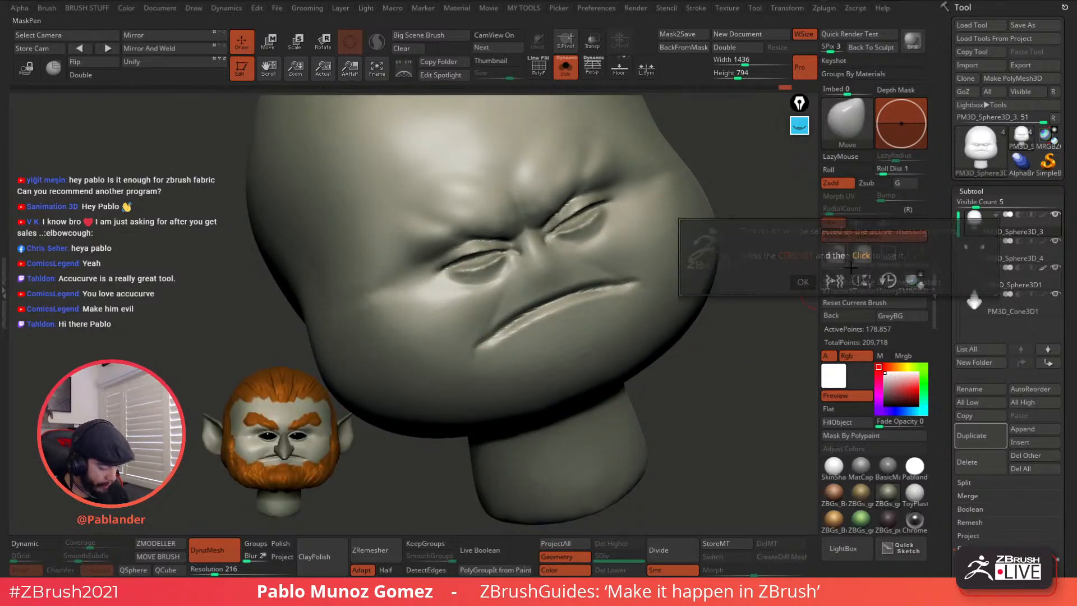
left_click(804, 281)
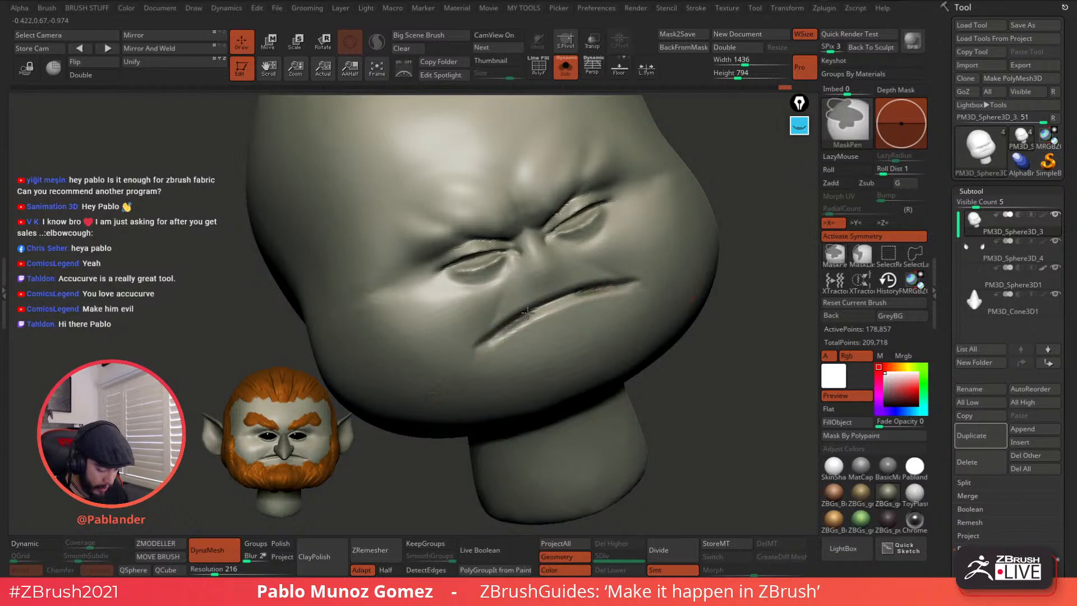
left_click_drag(512, 321, 478, 346)
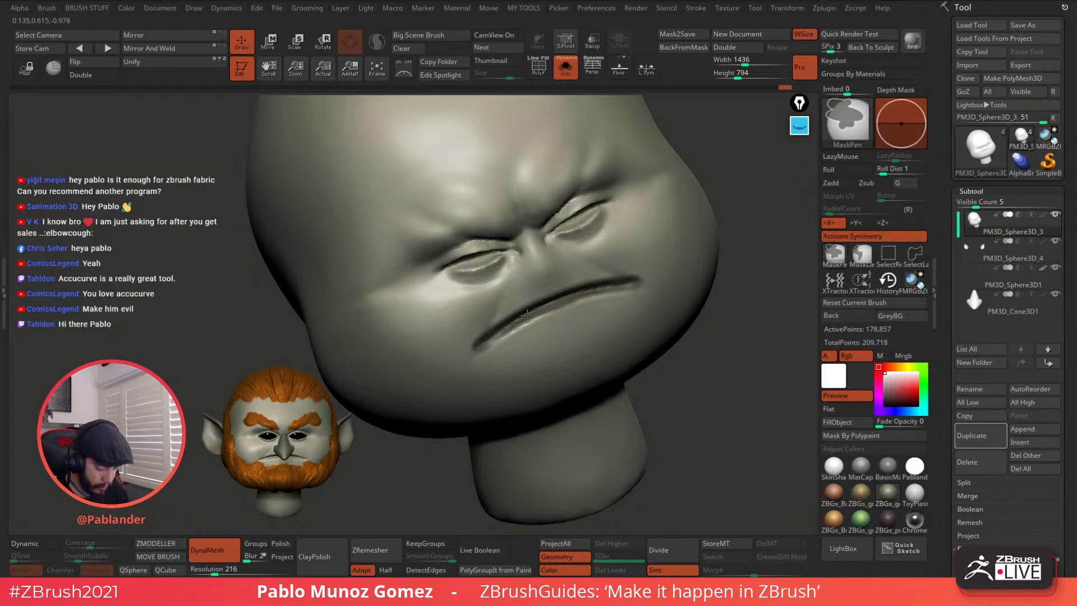
left_click(744, 318, "ctrl")
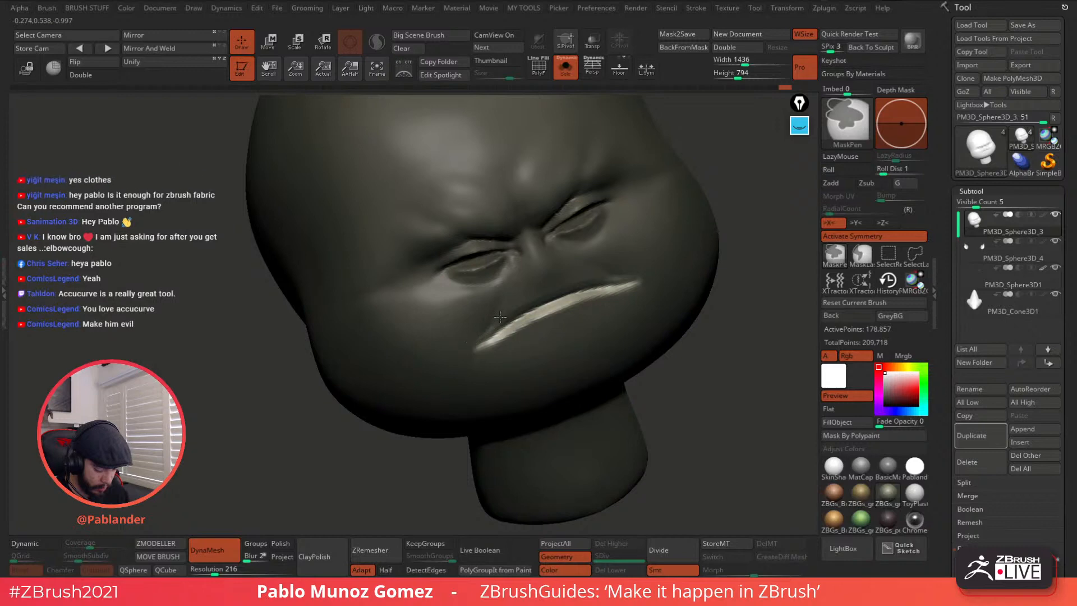
left_click_drag(723, 375, 713, 368)
left_click(708, 359, "ctrl")
left_click_drag(507, 323, 523, 311, "ctrl")
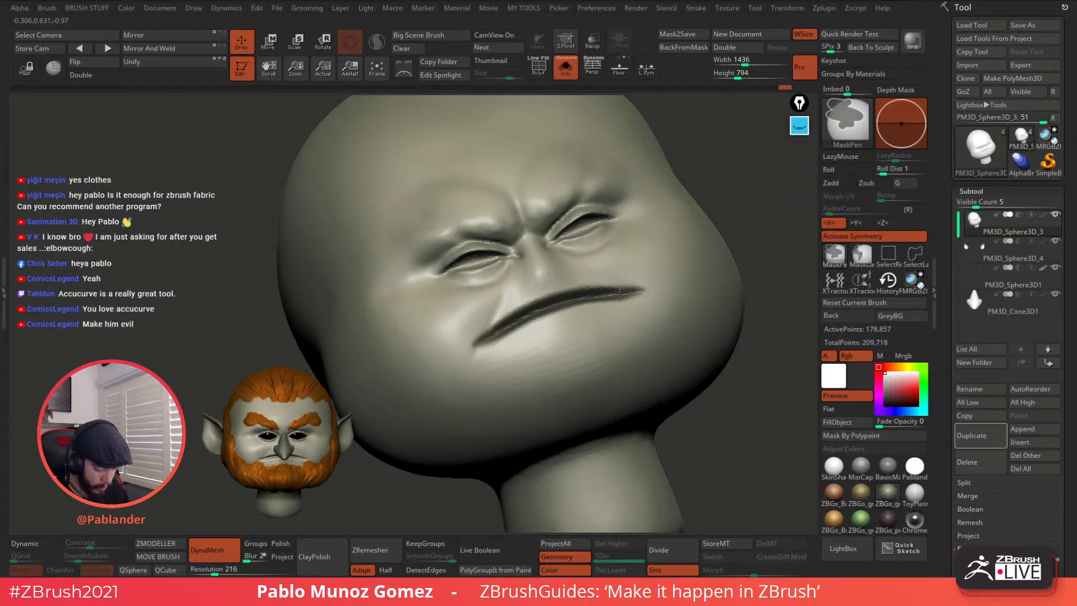
left_click(730, 411, "ctrl")
Step: Turn off symmetry, reset and centre the gizmo on the unmasked mouth, and push the mouth inward into the head
mouse_move(679, 360)
right_mouse_down("ctrl")
mouse_move(662, 333)
mouse_move(682, 356)
mouse_move(597, 355)
mouse_move(619, 292)
mouse_move(609, 285)
mouse_move(615, 297)
right_mouse_up("ctrl")
left_click(269, 42)
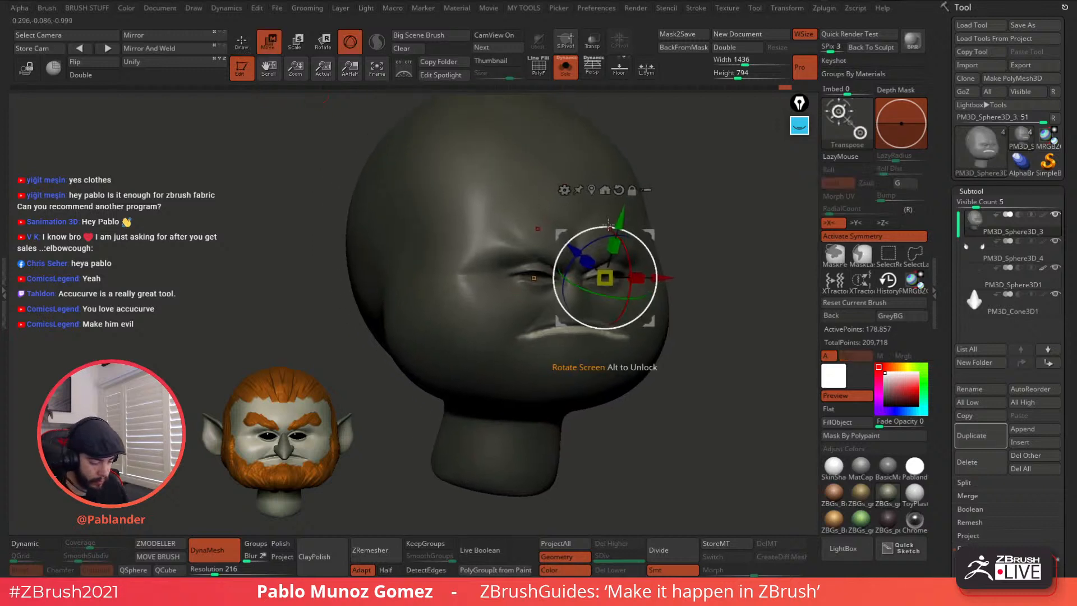
left_click(866, 236)
left_click(619, 190, "alt")
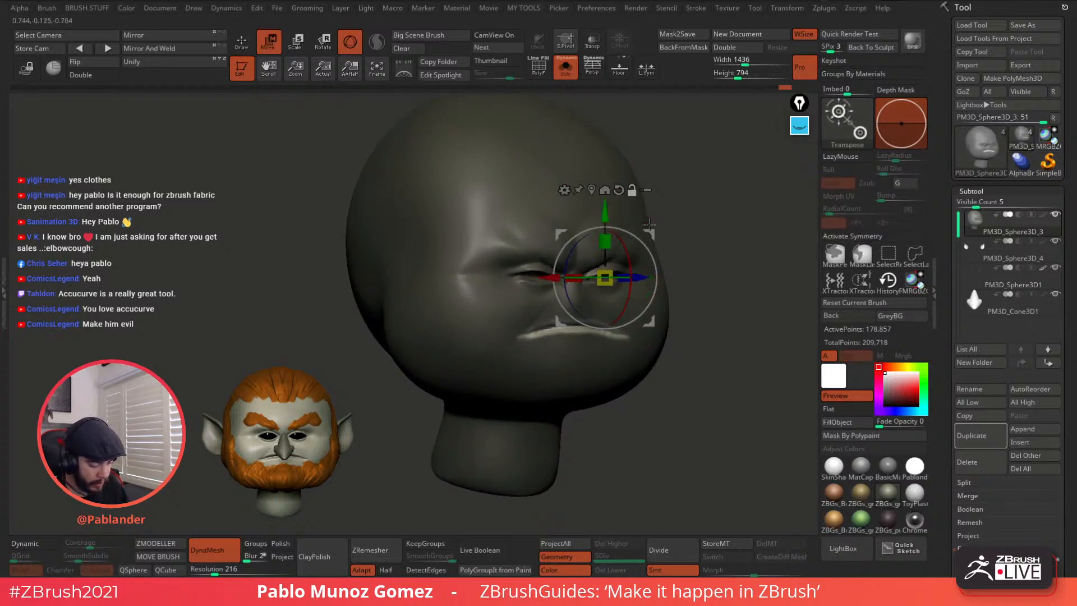
left_click(605, 190)
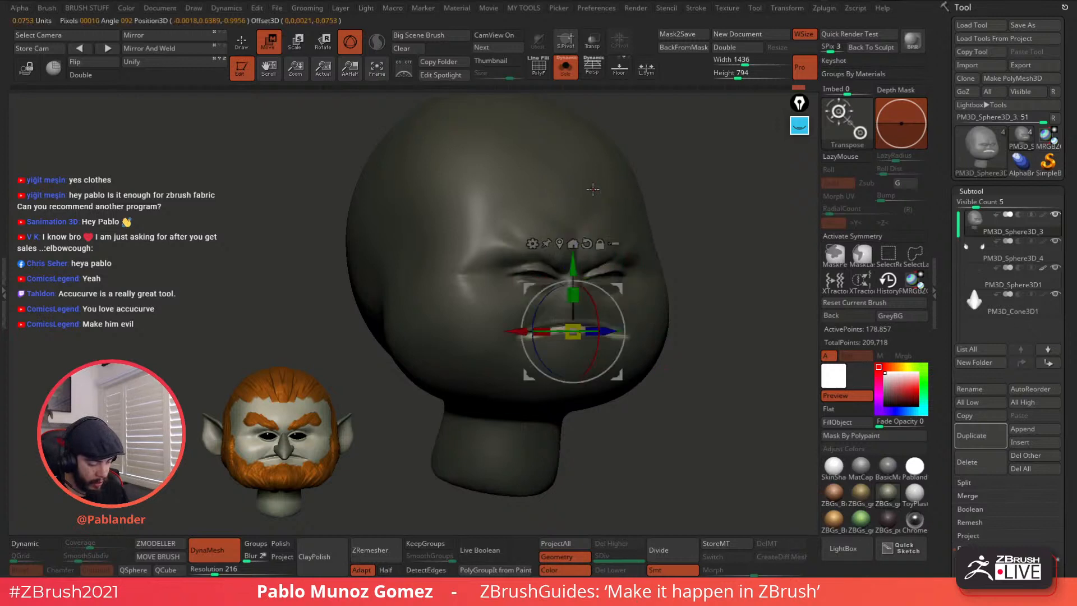
right_click_drag(678, 277, 662, 318)
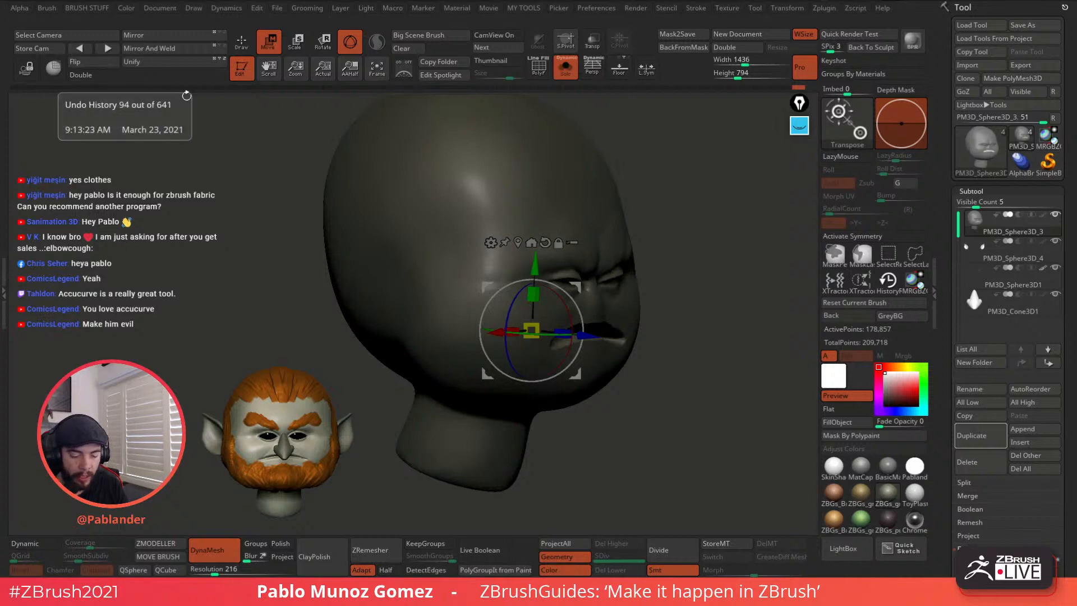
Step: Try flipped normals in the head's display properties, then restore them and enable double-sided display to inspect the mouth cavity
left_click_drag(955, 387, 954, 93)
left_click_drag(990, 201, 1002, 332)
left_click(997, 130)
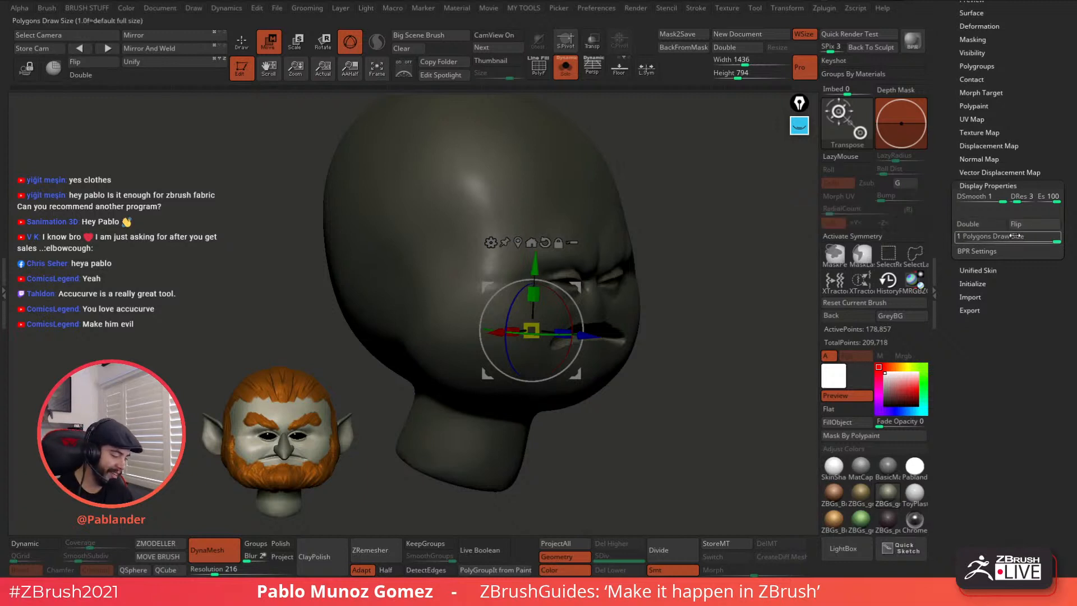
left_click_drag(667, 243, 669, 262, "alt")
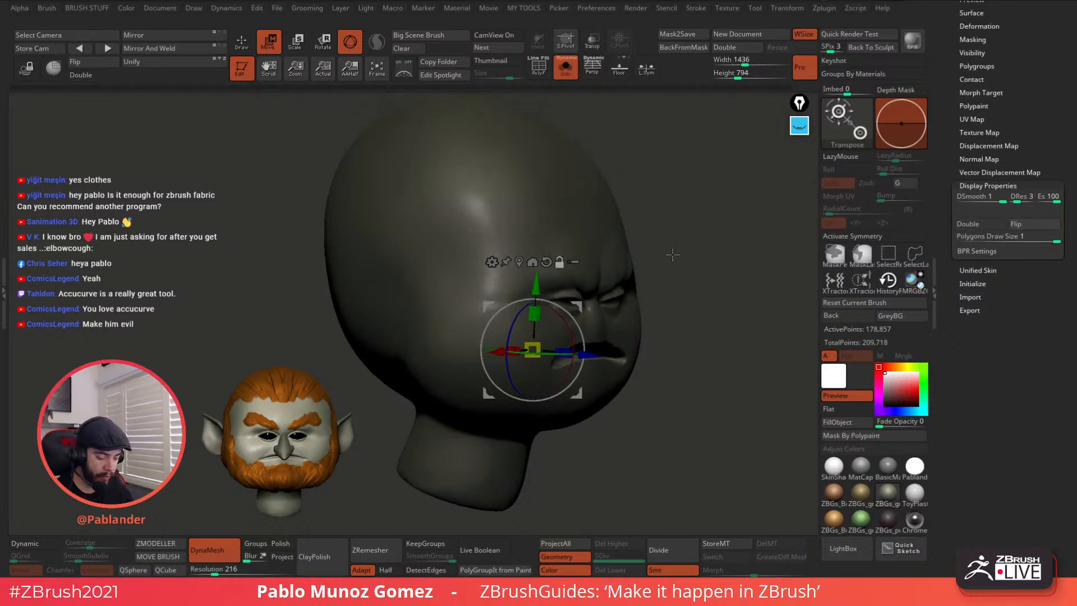
left_click(1028, 223)
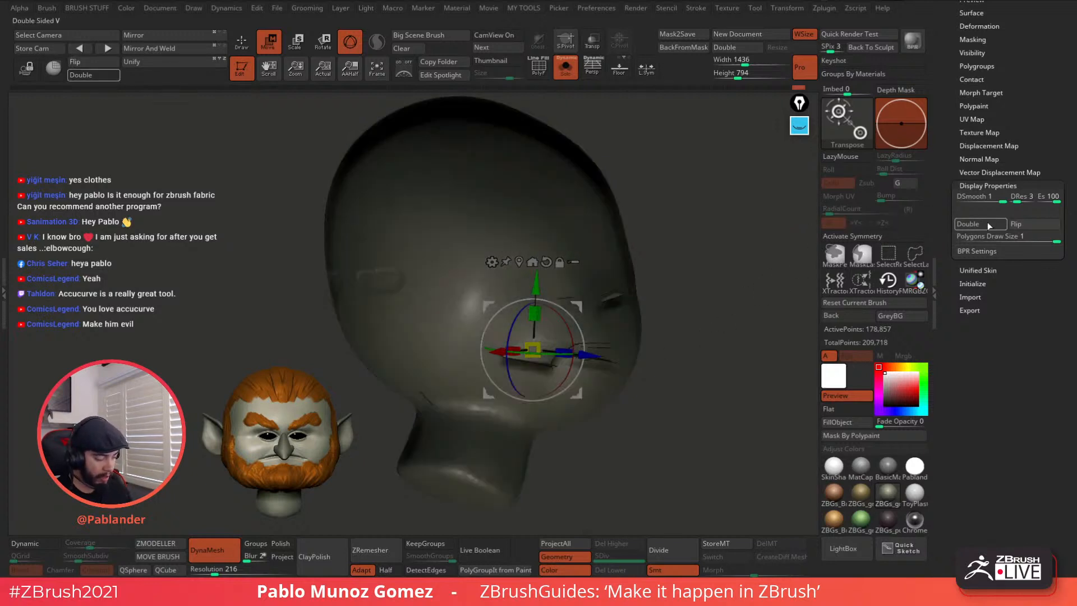
left_click_drag(797, 292, 679, 357)
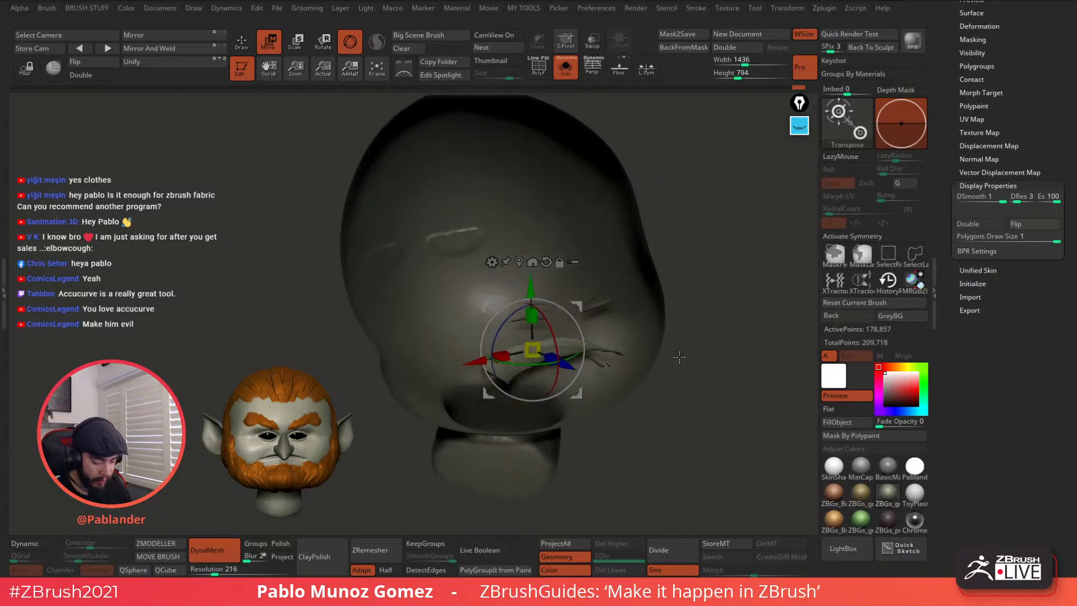
left_click(992, 223)
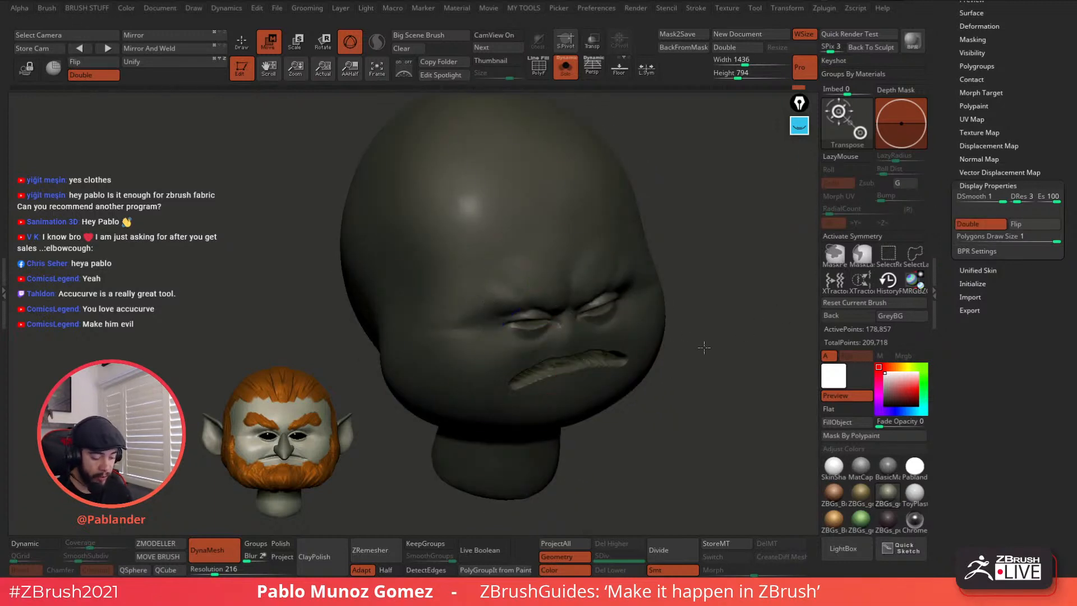
left_click_drag(704, 349, 703, 336)
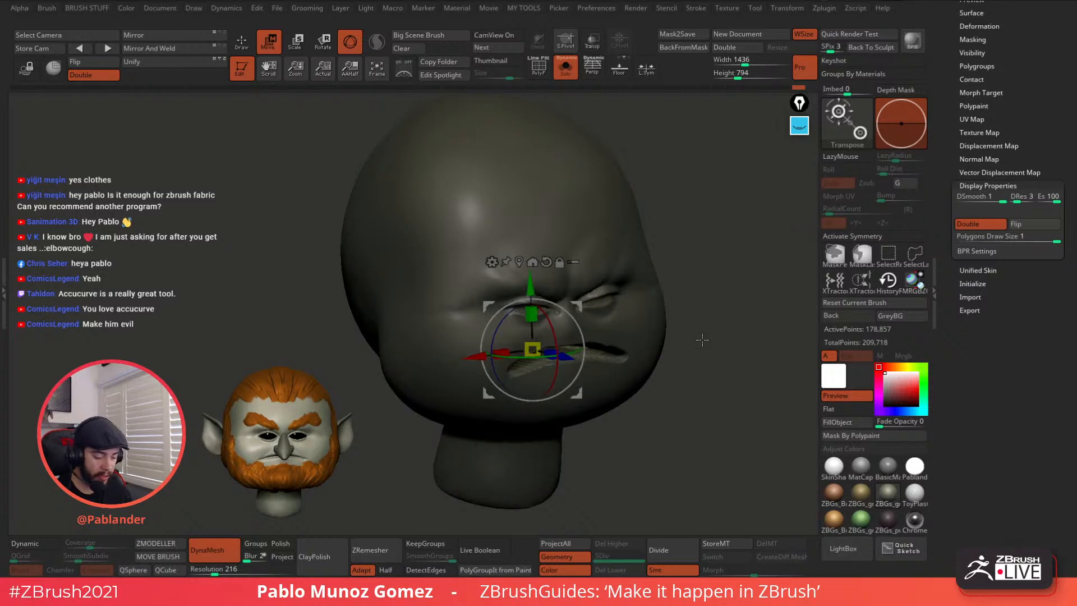
Step: Turn off double-sided display for the head and shift the unmasked mouth cavity upward with the gizmo
left_click_drag(702, 341, 706, 335)
left_click(992, 227)
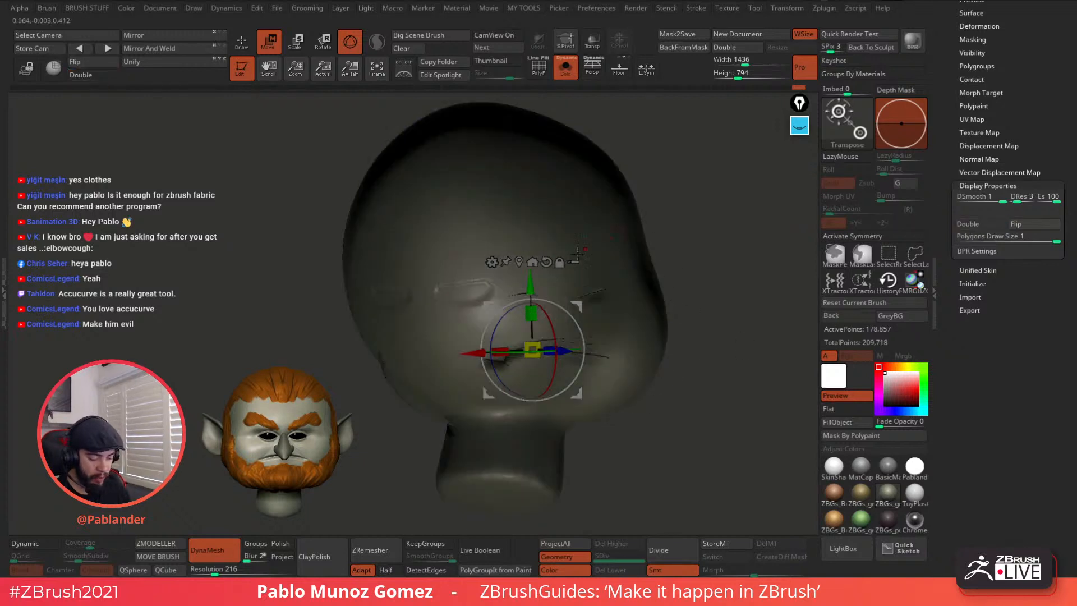
left_click_drag(608, 270, 667, 305)
right_click_drag(667, 305, 680, 331)
left_click_drag(576, 285, 583, 226)
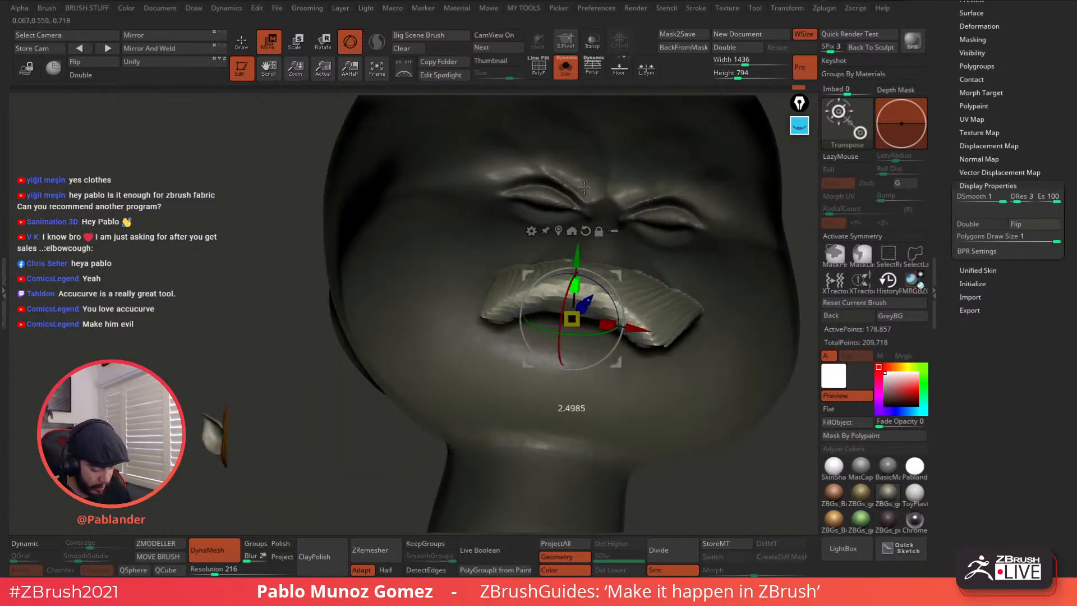
right_click_drag(594, 168, 584, 213)
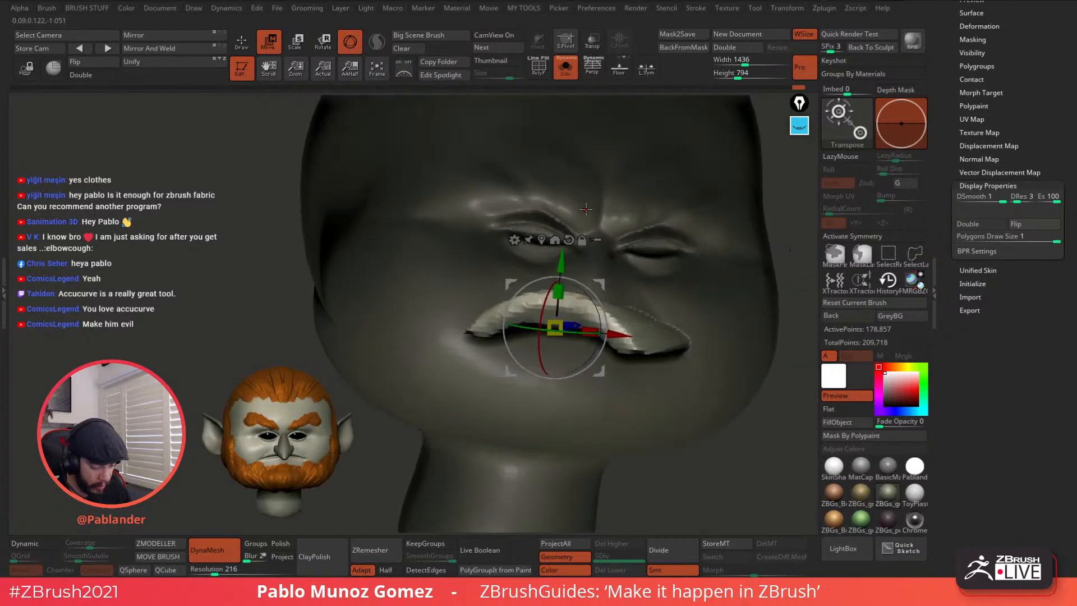
Step: Use the Move brush with X symmetry enabled to pull the mouth cavity downward and give it more volume
key("q")
right_click_drag(646, 265, 634, 268)
key("space")
left_click_drag(570, 315, 590, 315)
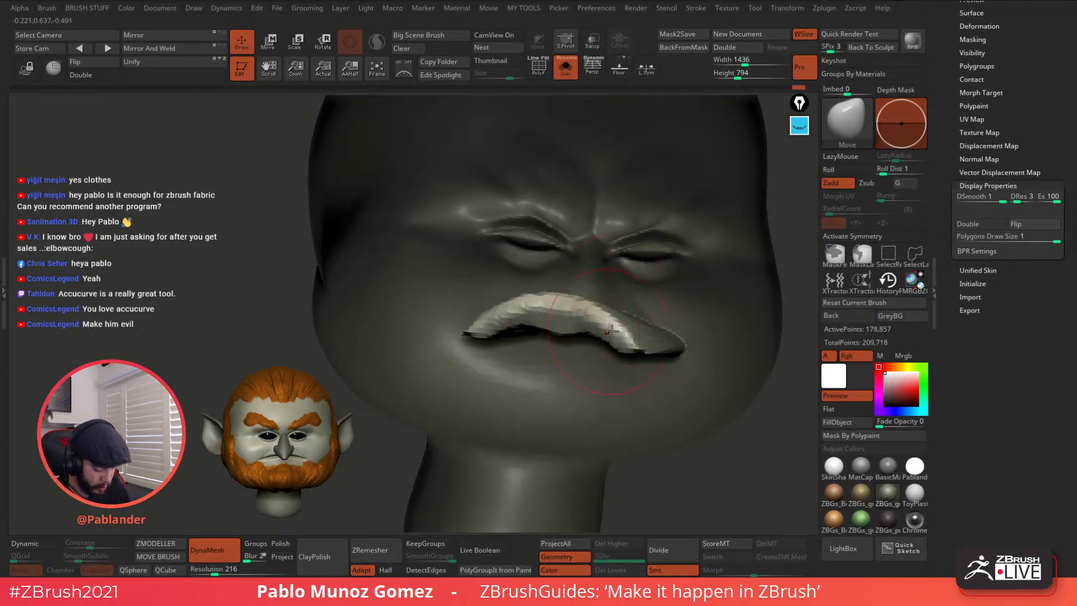
key("x")
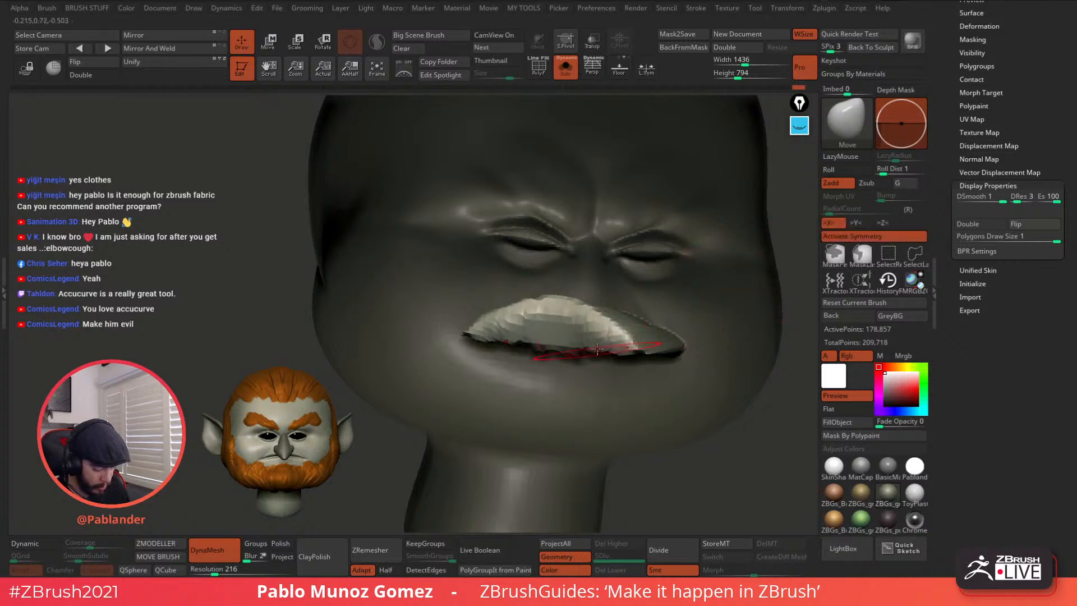
mouse_move(601, 347)
right_mouse_down()
mouse_move(595, 313)
mouse_move(578, 339)
mouse_move(594, 335)
right_mouse_up()
Step: Clear the mask and remesh the head with DynaMesh
left_click_drag(415, 362, 447, 419, "ctrl")
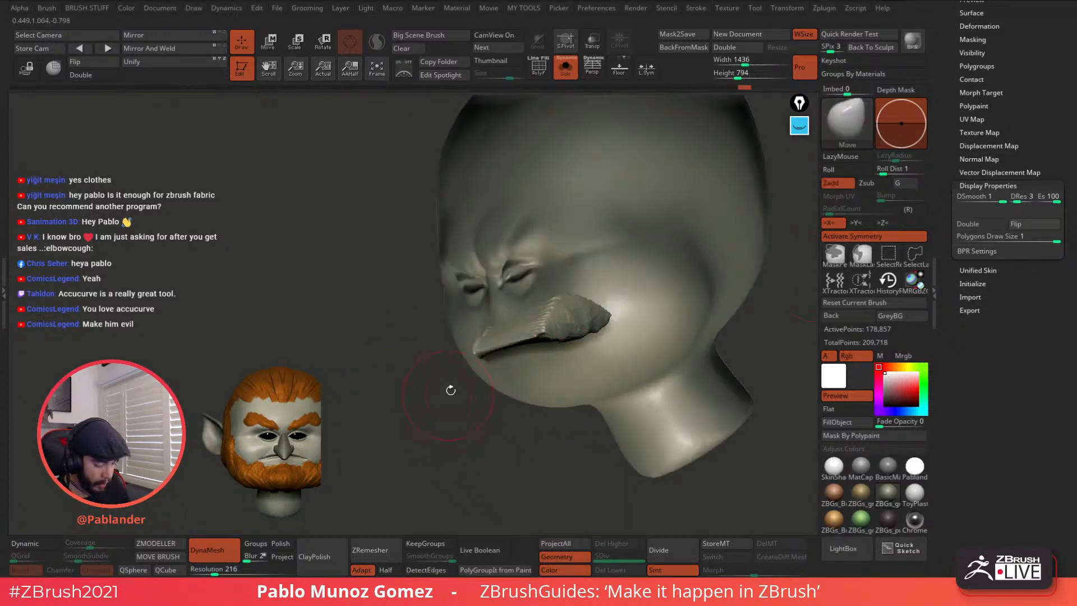
key("ctrl")
left_click_drag(467, 452, 489, 466, "ctrl")
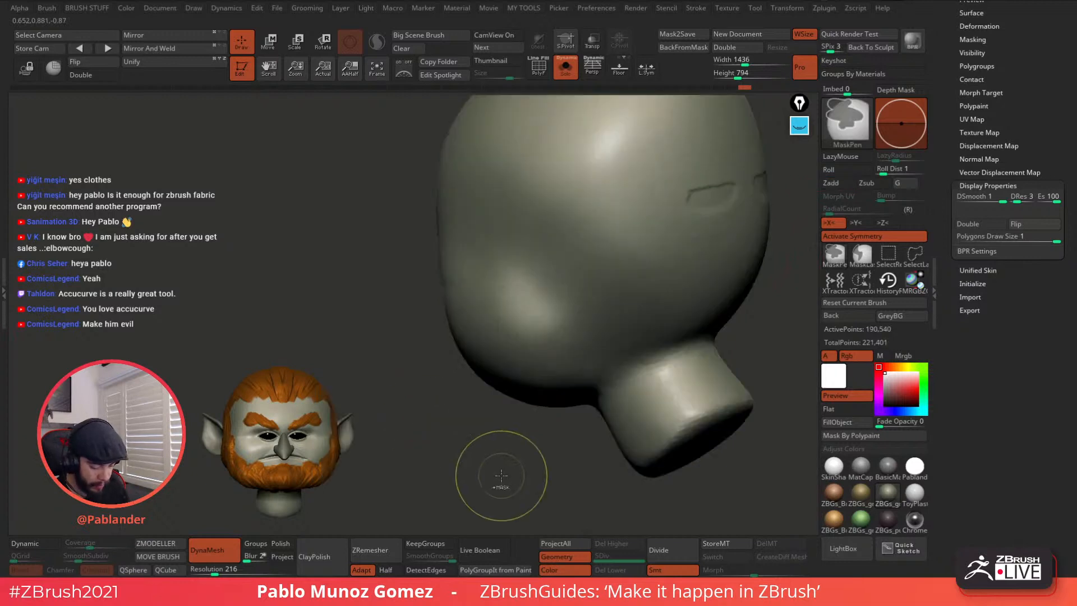
Step: Smooth the rough, stretched walls of the mouth cavity from several angles
key("shift")
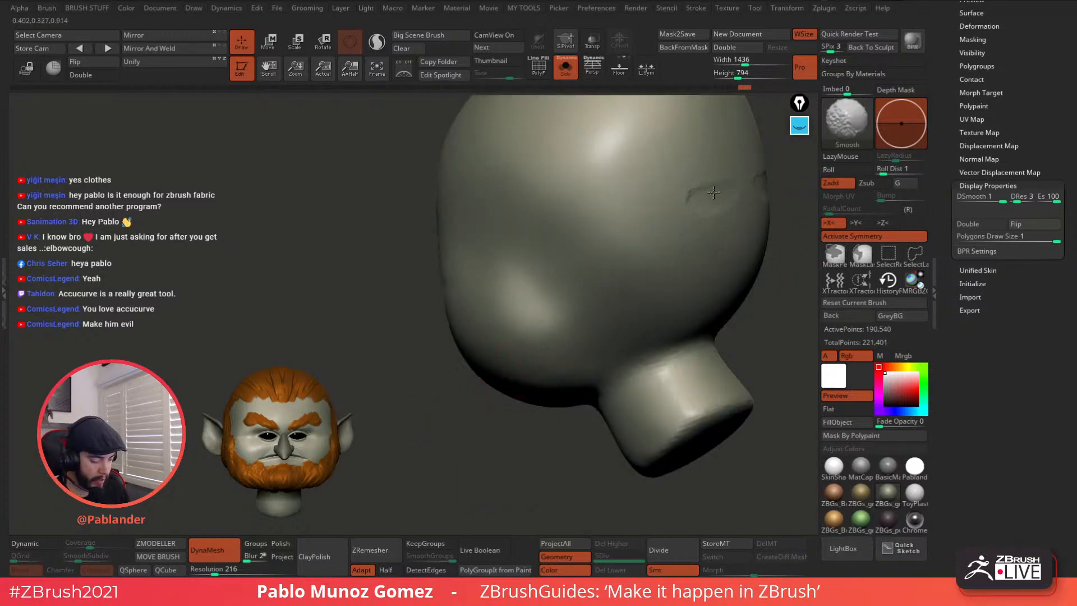
mouse_move(692, 223)
right_mouse_down()
mouse_move(628, 267)
mouse_move(608, 252)
mouse_move(593, 283)
mouse_move(545, 316)
right_mouse_up()
key("shift")
left_click_drag(545, 316, 535, 317, "shift")
right_click_drag(576, 314, 561, 269)
mouse_move(580, 314)
left_mouse_down("shift")
mouse_move(592, 315)
mouse_move(561, 309)
left_mouse_up("shift")
right_click_drag(564, 310, 592, 337)
left_click_drag(566, 314, 522, 319, "shift")
mouse_move(522, 320)
right_mouse_down()
mouse_move(526, 349)
mouse_move(532, 317)
mouse_move(550, 305)
mouse_move(730, 323)
mouse_move(567, 303)
mouse_move(613, 314)
mouse_move(680, 310)
right_mouse_up()
Step: Toggle flipped normals in the head's display properties and smooth the mouth cavity's sides toward the mouth corners
left_click(1030, 225)
left_click_drag(680, 310, 655, 311, "shift")
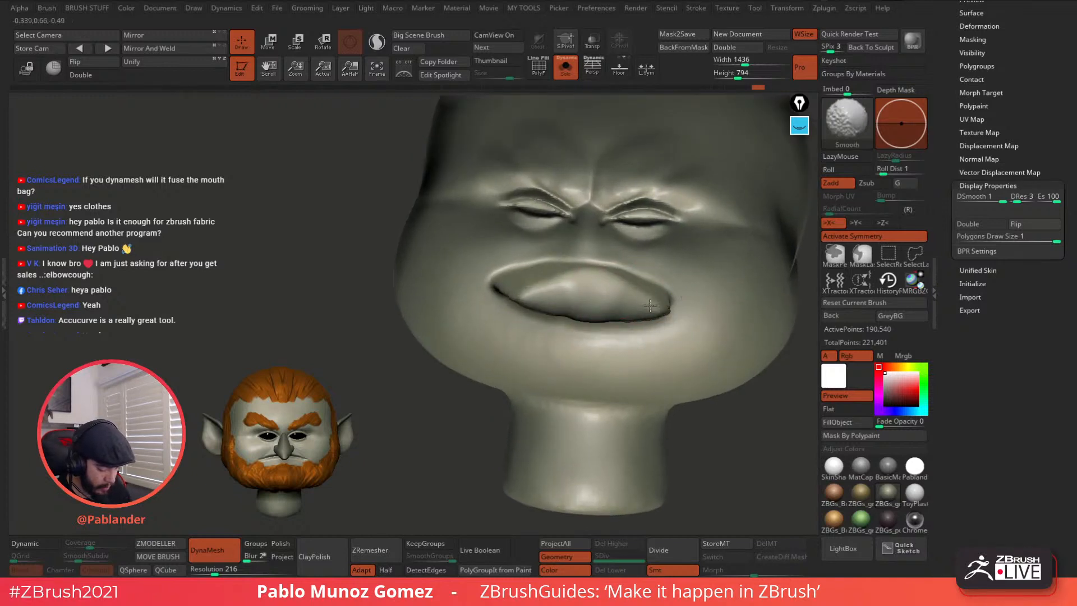
mouse_move(520, 293)
right_mouse_down()
mouse_move(589, 228)
mouse_move(565, 301)
mouse_move(602, 279)
right_mouse_up()
left_click_drag(601, 280, 589, 282, "shift")
Step: Adjust the Move brush size and reshape the back of the mouth cavity inside the head
mouse_move(596, 290)
right_mouse_down()
mouse_move(608, 241)
mouse_move(546, 272)
mouse_move(566, 221)
mouse_move(603, 264)
right_mouse_up()
key("space")
left_click_drag(604, 265, 608, 265)
right_click_drag(616, 257, 618, 257)
key("space")
left_click_drag(616, 257, 622, 271)
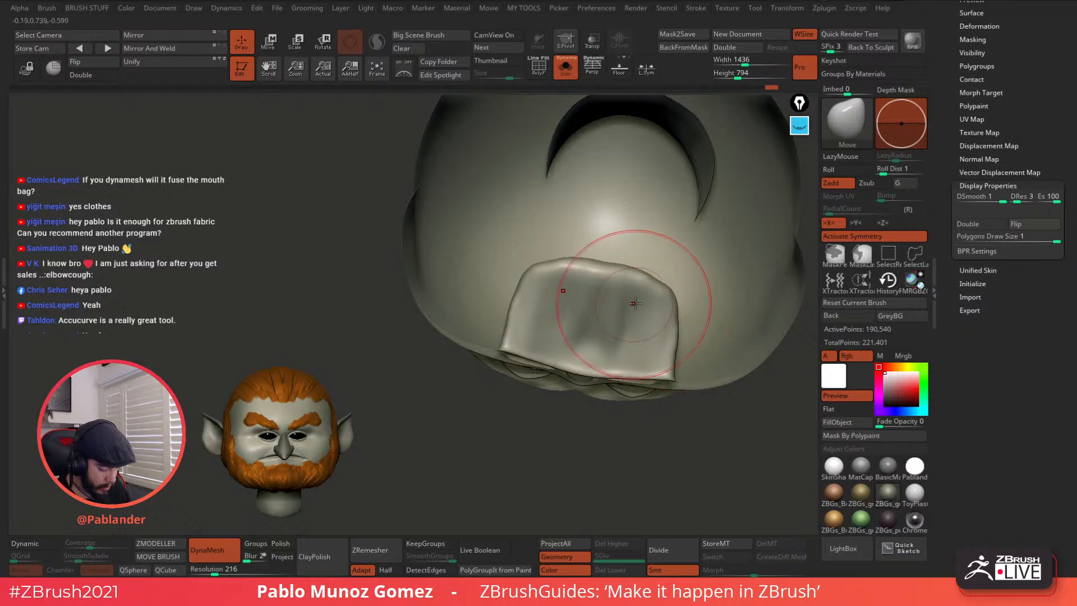
Step: Switch to the Inflat brush, then inflate and smooth the back of the mouth cavity into a rounder pocket
key("space")
left_click(693, 337)
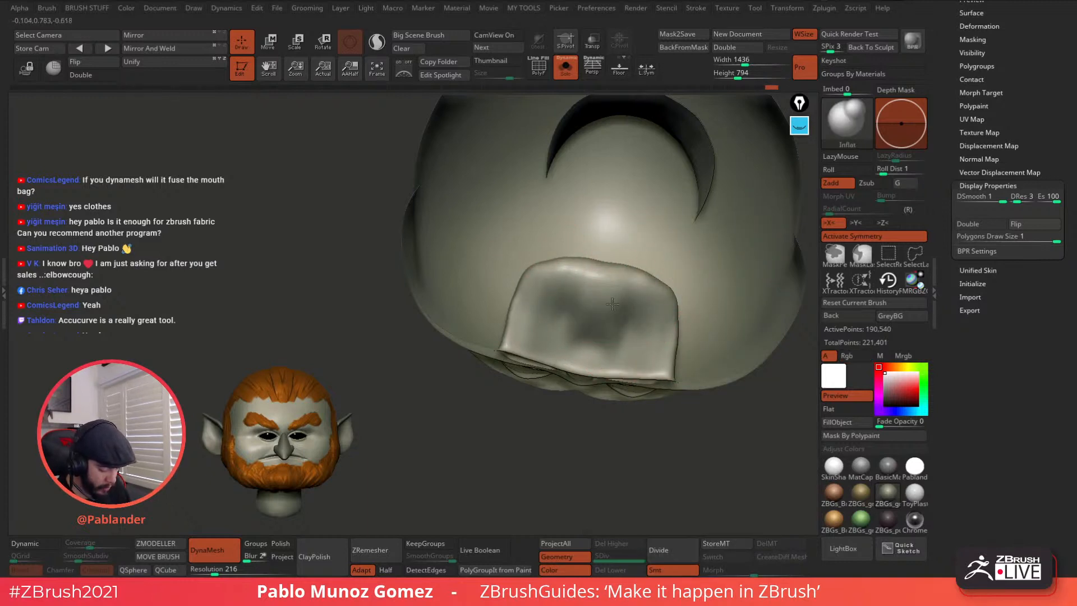
left_click_drag(614, 290, 629, 312, "shift")
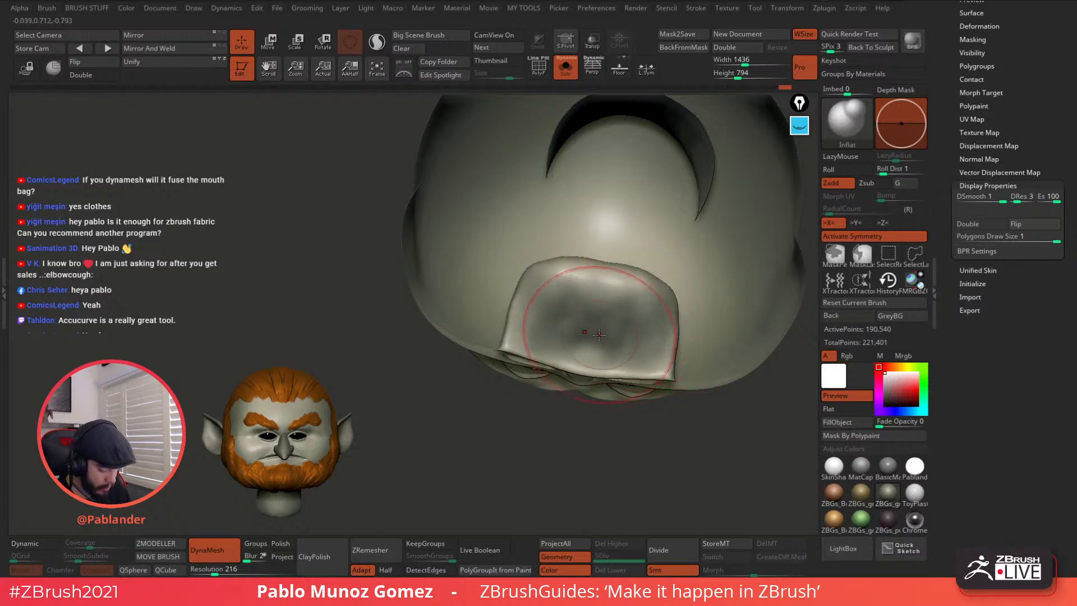
mouse_move(593, 298)
right_mouse_down()
mouse_move(613, 414)
mouse_move(680, 224)
mouse_move(572, 276)
right_mouse_up()
key("shift")
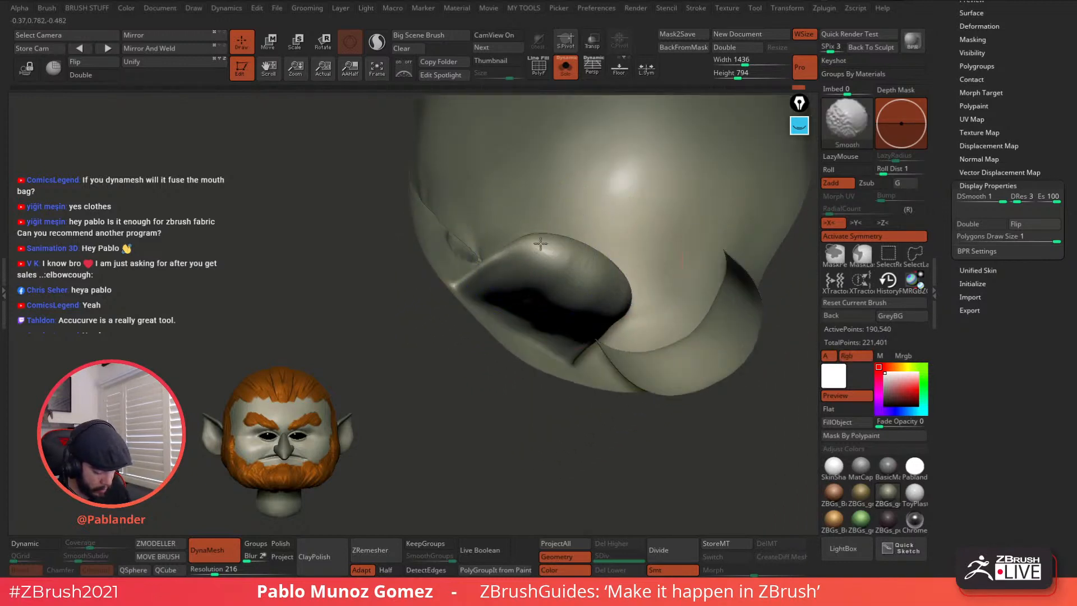
Step: Inflate and smooth the sides of the mouth cavity behind the lips to even out its rounded volume
mouse_move(533, 180)
right_mouse_down()
mouse_move(589, 252)
mouse_move(582, 286)
right_mouse_up()
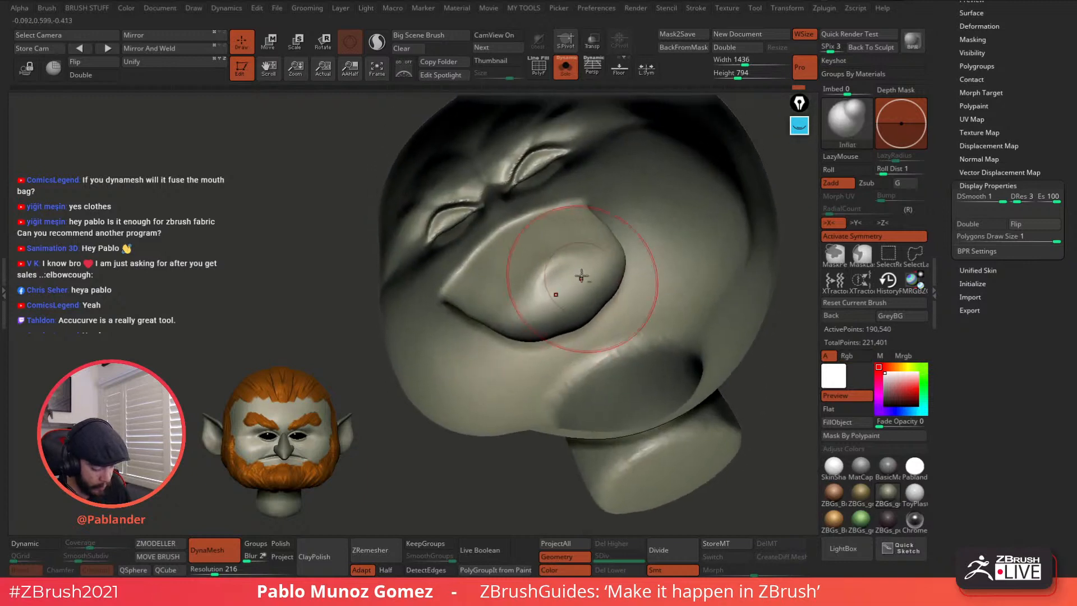
left_click_drag(547, 275, 546, 259, "shift")
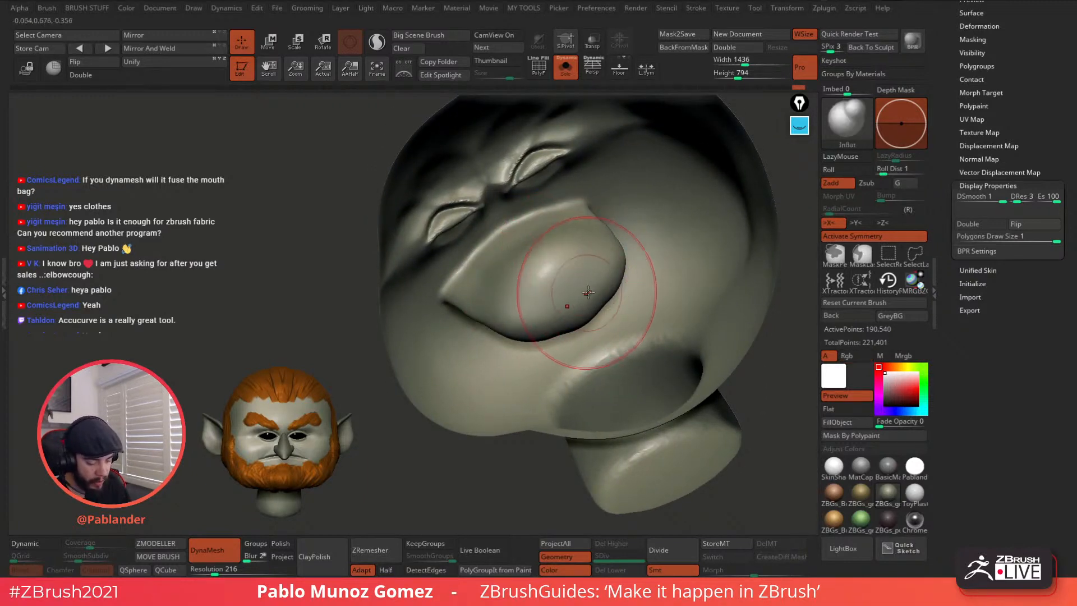
key("b")
right_click_drag(584, 204, 594, 263)
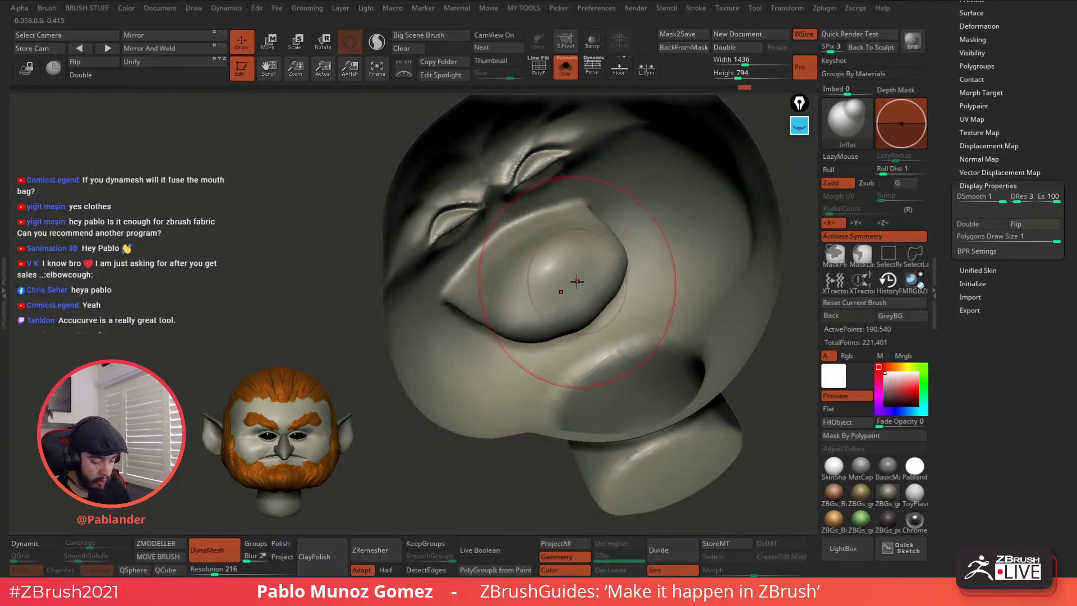
mouse_move(598, 275)
right_mouse_down()
mouse_move(598, 260)
mouse_move(639, 267)
mouse_move(553, 279)
right_mouse_up()
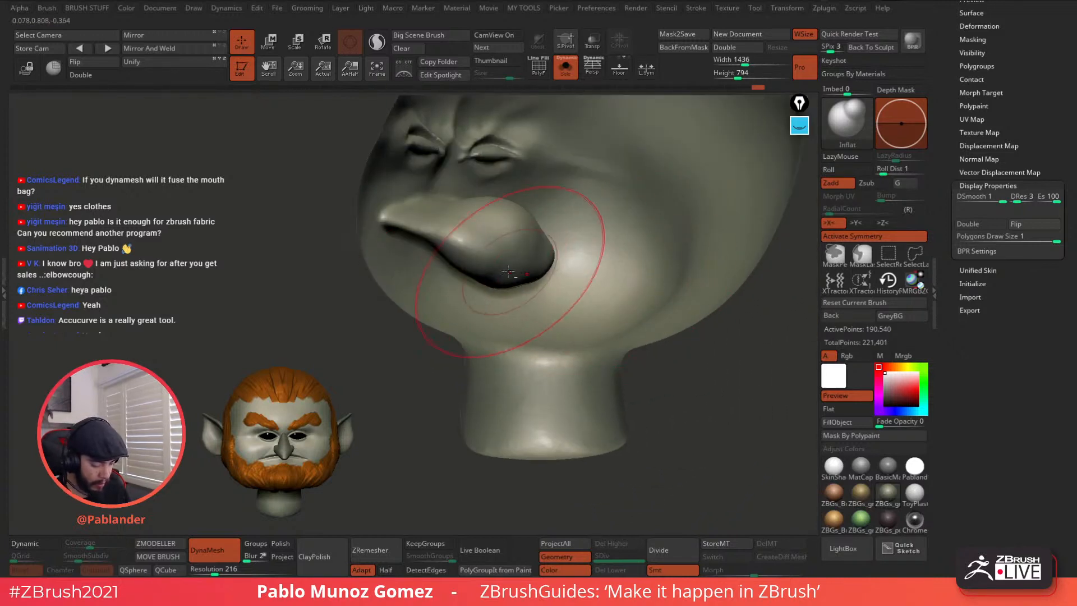
Step: Adjust the brush draw size and smooth the lower lip edge of the mouth opening
mouse_move(595, 202)
right_mouse_down()
mouse_move(596, 244)
mouse_move(457, 319)
right_mouse_up()
key("space")
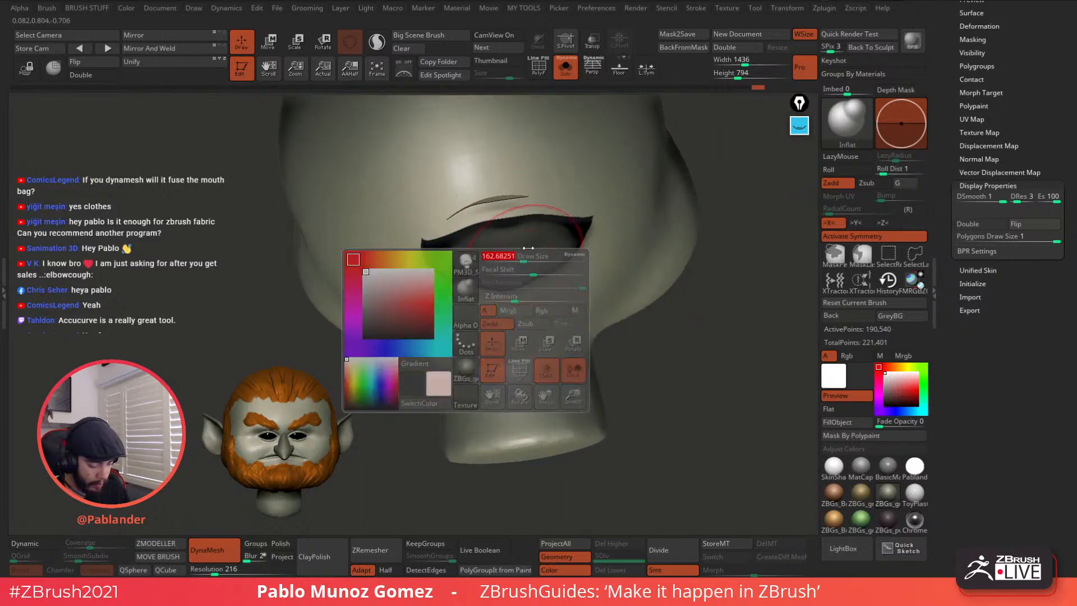
left_click_drag(536, 271, 513, 283, "shift")
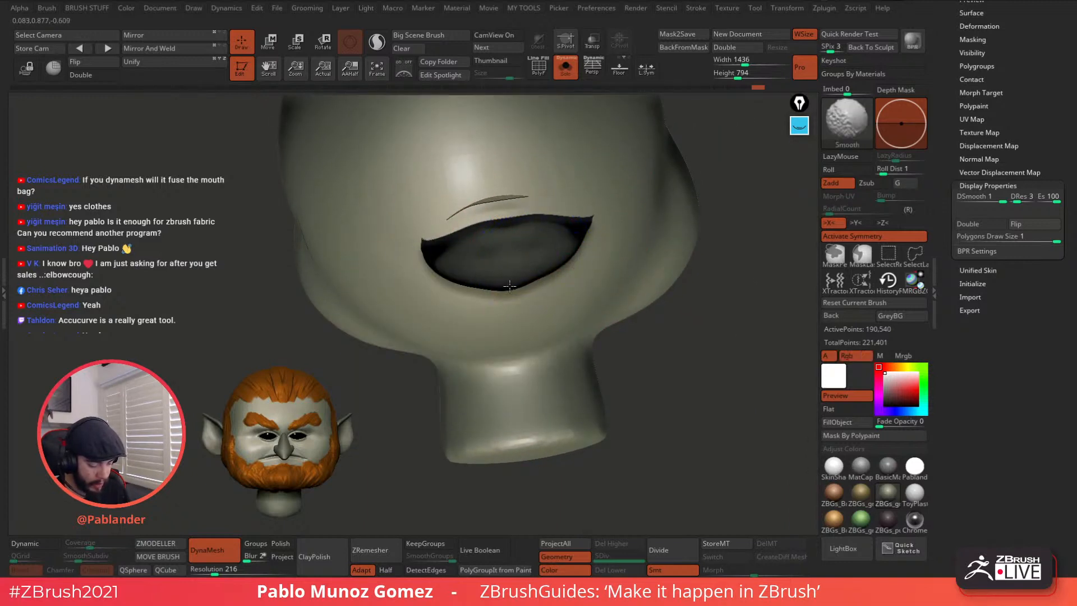
Step: Remesh the head with DynaMesh at resolution 216
right_click_drag(542, 249, 561, 258)
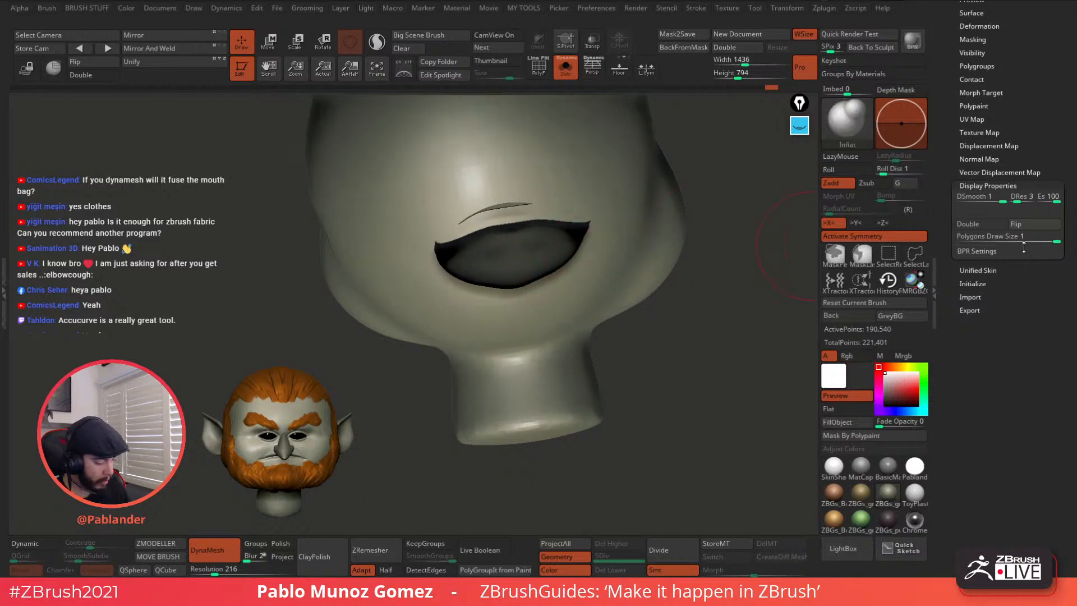
left_click_drag(679, 312, 702, 385, "ctrl")
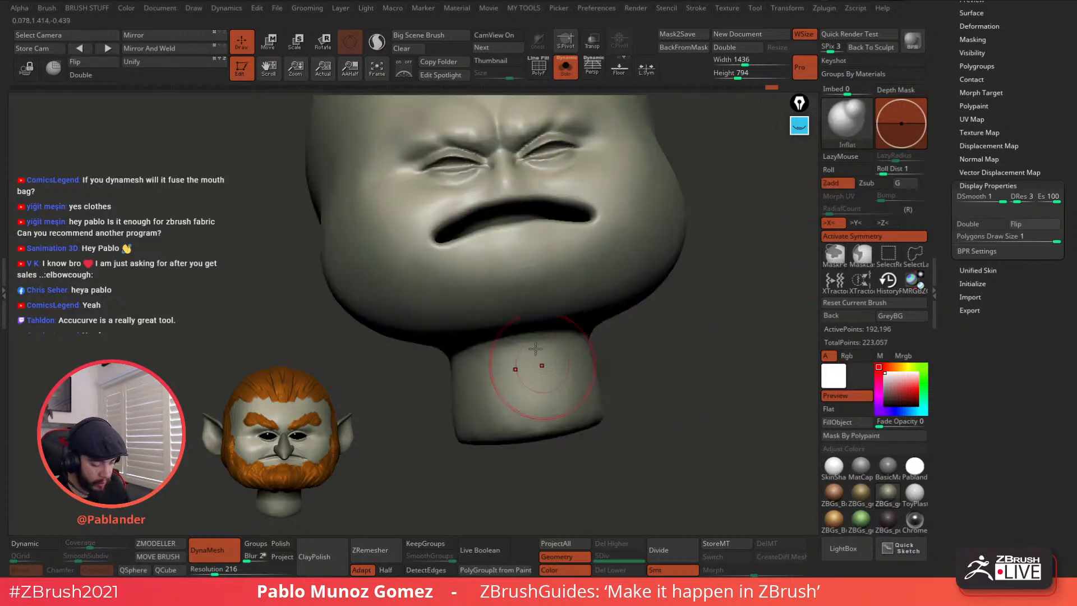
right_click_drag(644, 273, 611, 331, "shift")
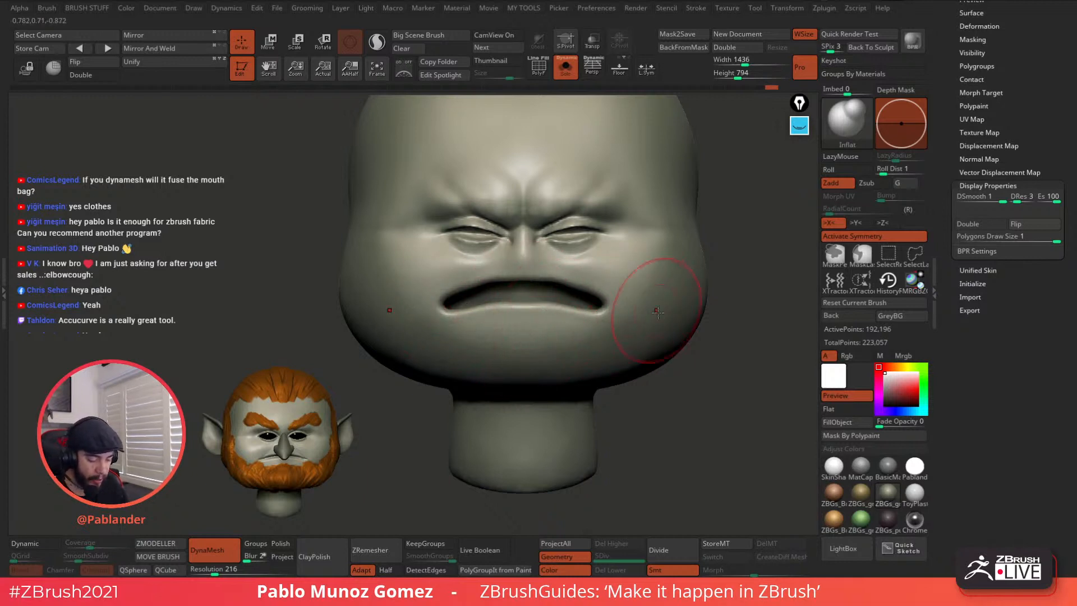
right_click_drag(625, 240, 414, 377)
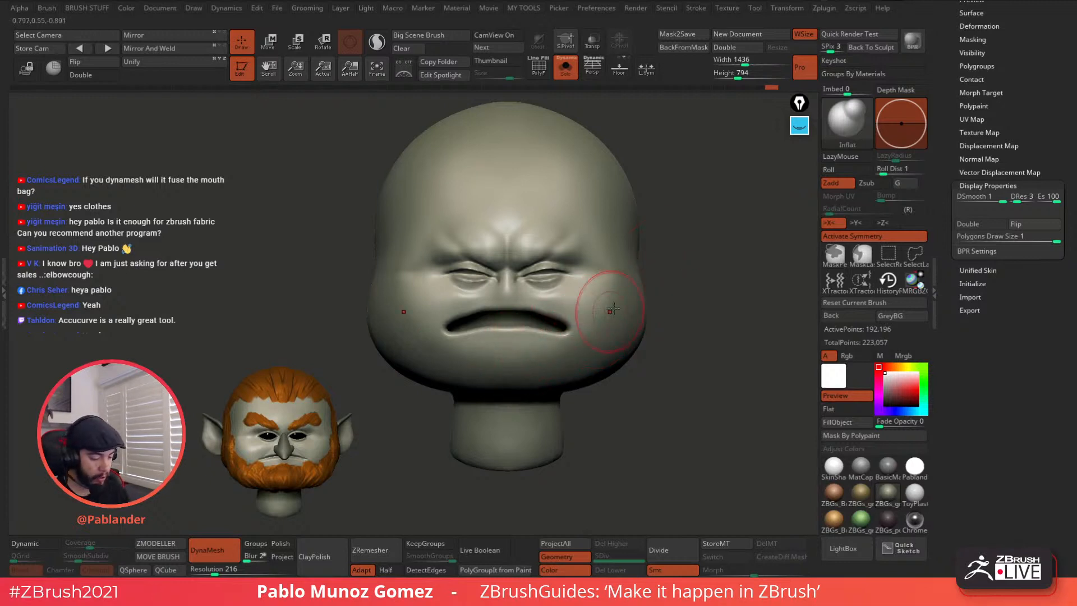
Step: Turn off Solo to show every part of the character and make the nose the active subtool
left_click(566, 67)
left_click_drag(591, 368, 631, 285)
left_click(584, 301, "alt")
scroll(628, 280, "up", 5)
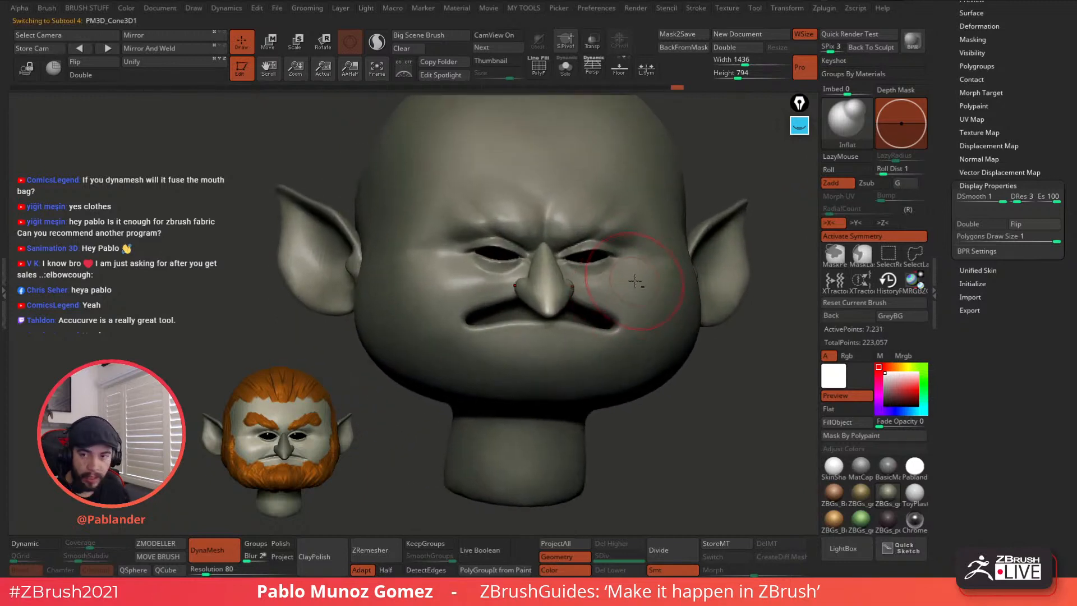
Step: Adjust the nose's size from a side view using the transform gizmo
left_click_drag(625, 275, 581, 282)
key("w")
left_click_drag(616, 216, 569, 210)
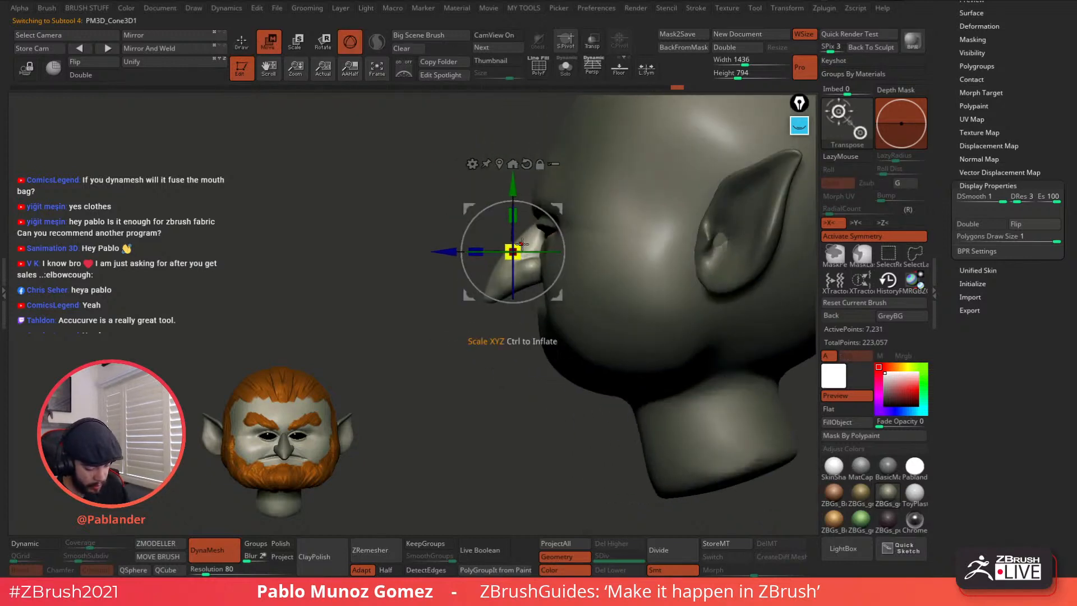
left_click_drag(482, 251, 480, 248)
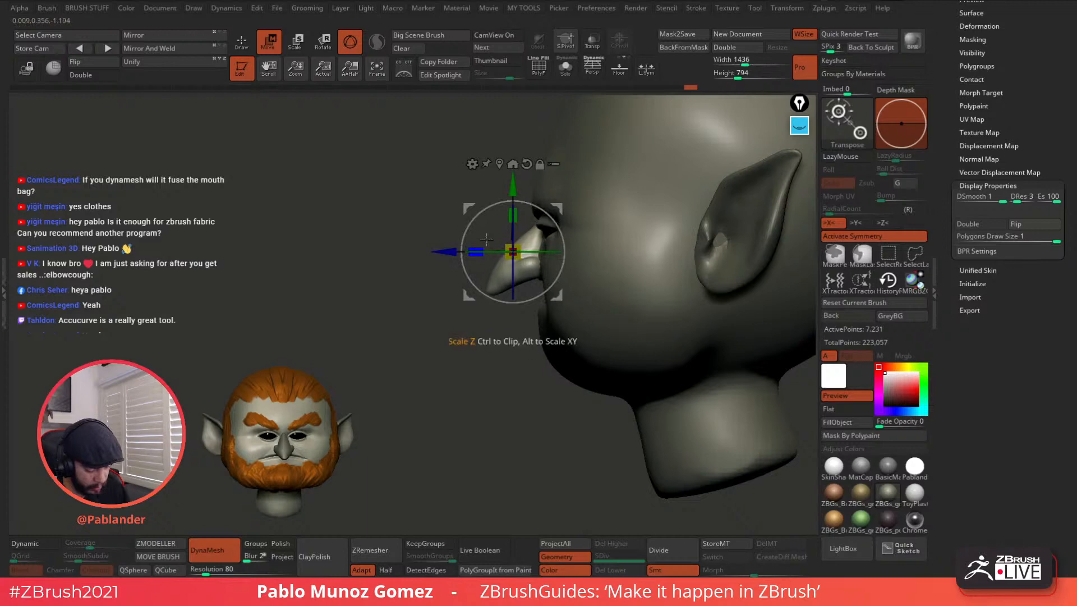
left_click_drag(562, 207, 567, 201)
right_click_drag(505, 221, 619, 238)
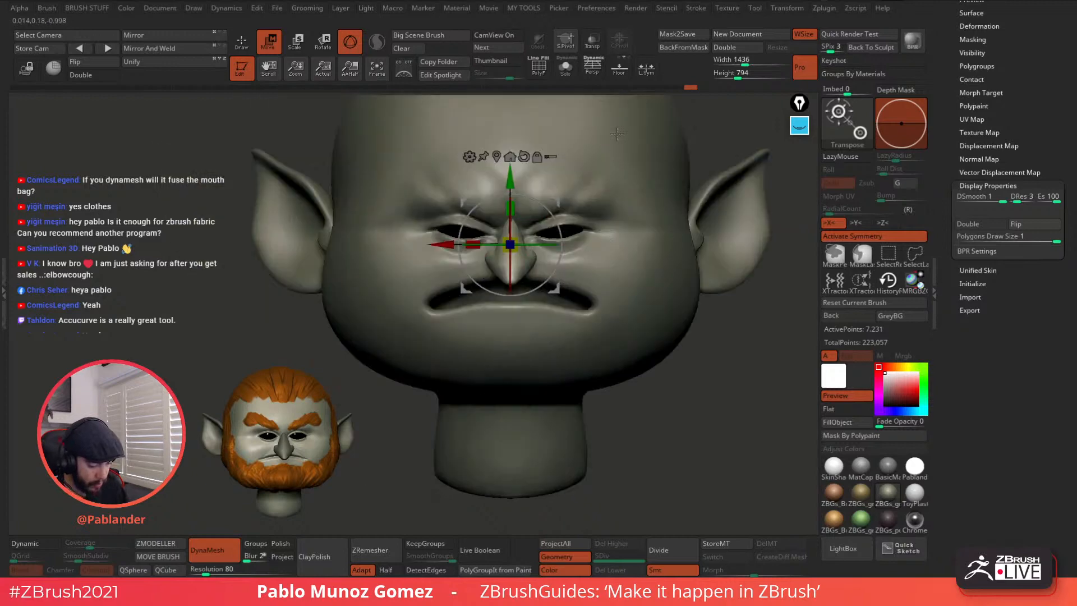
Step: Turn on perspective display and check the face's proportions
key("p")
right_click_drag(617, 152, 597, 257)
left_click_drag(597, 260, 597, 261)
right_click_drag(623, 260, 602, 319)
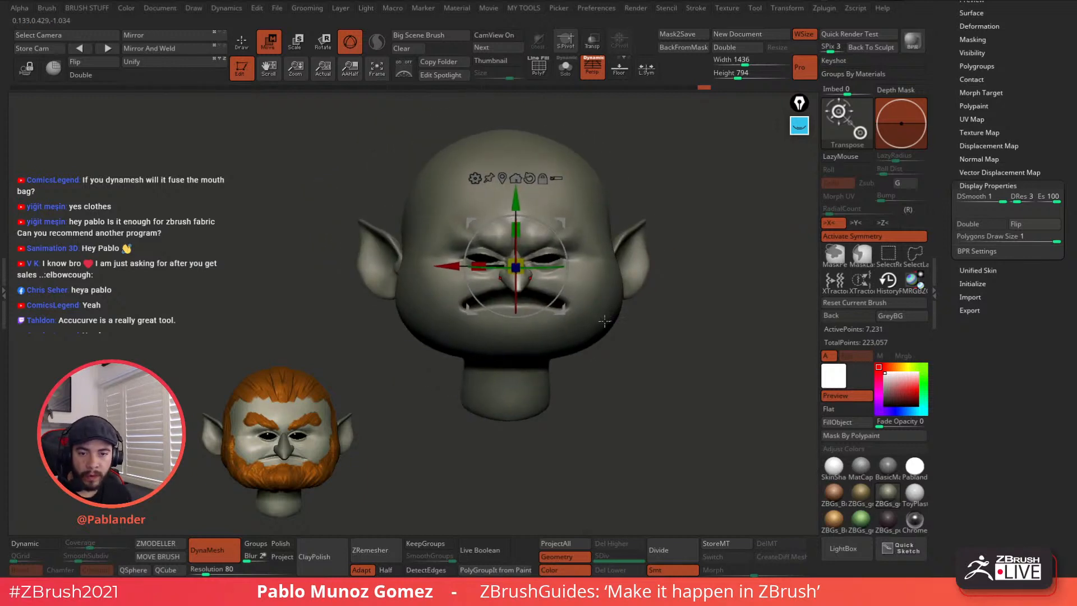
right_click_drag(564, 336, 545, 304, "ctrl")
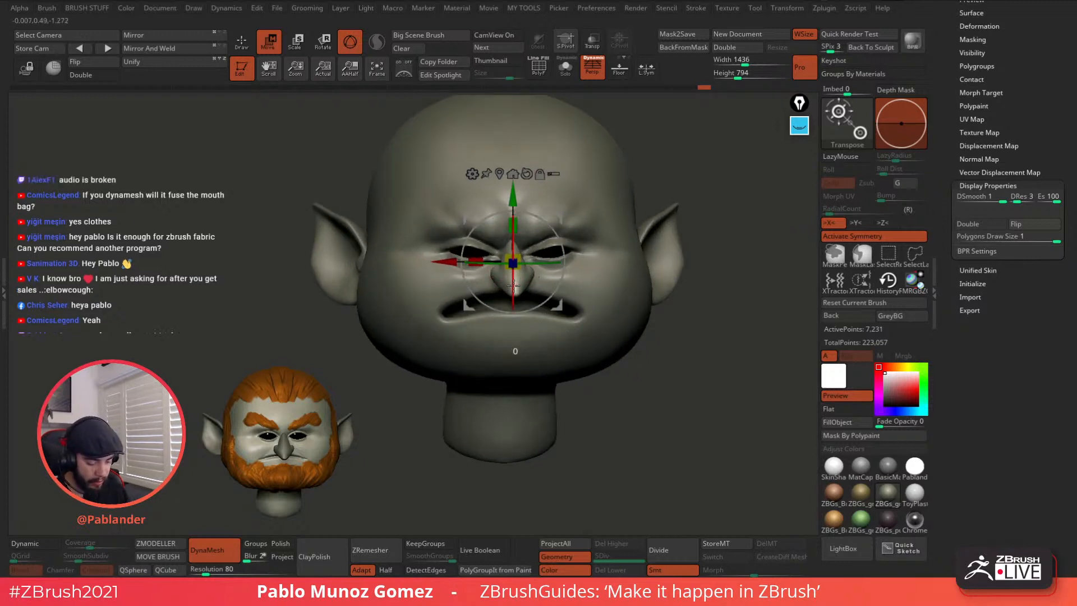
mouse_move(591, 254)
right_mouse_down()
mouse_move(631, 256)
mouse_move(553, 263)
mouse_move(552, 279)
mouse_move(543, 256)
right_mouse_up()
Step: Return to Draw mode and choose the Move brush for shaping the nose
left_click(246, 47)
key("space")
key("b")
key("m")
key("v")
right_click_drag(626, 198, 611, 219)
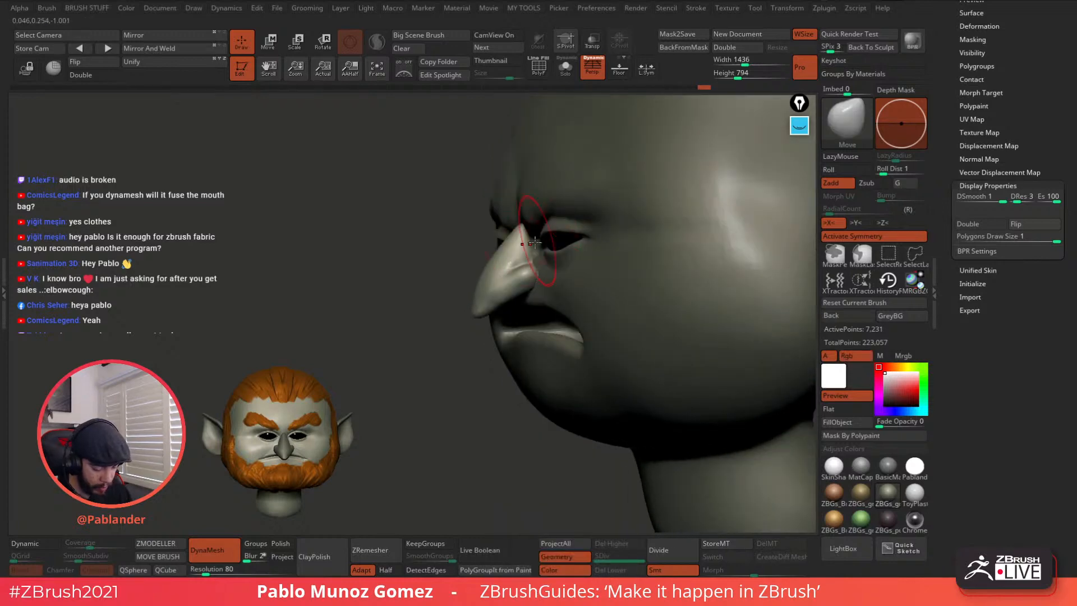
right_click_drag(598, 304, 575, 272)
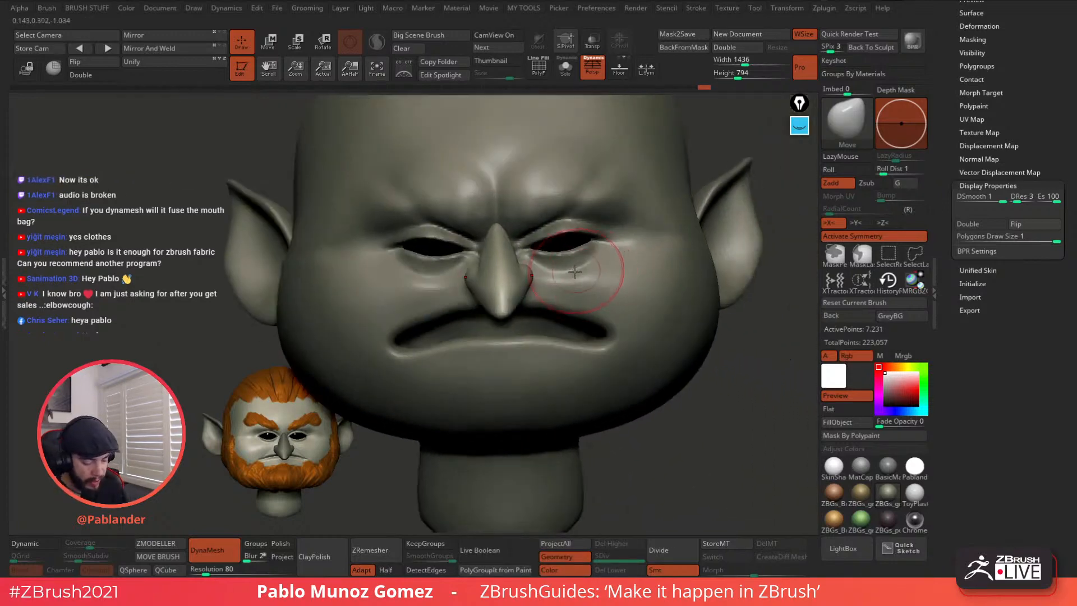
Step: Make the head the active subtool and choose the Move Topological brush
left_click(560, 301, "alt")
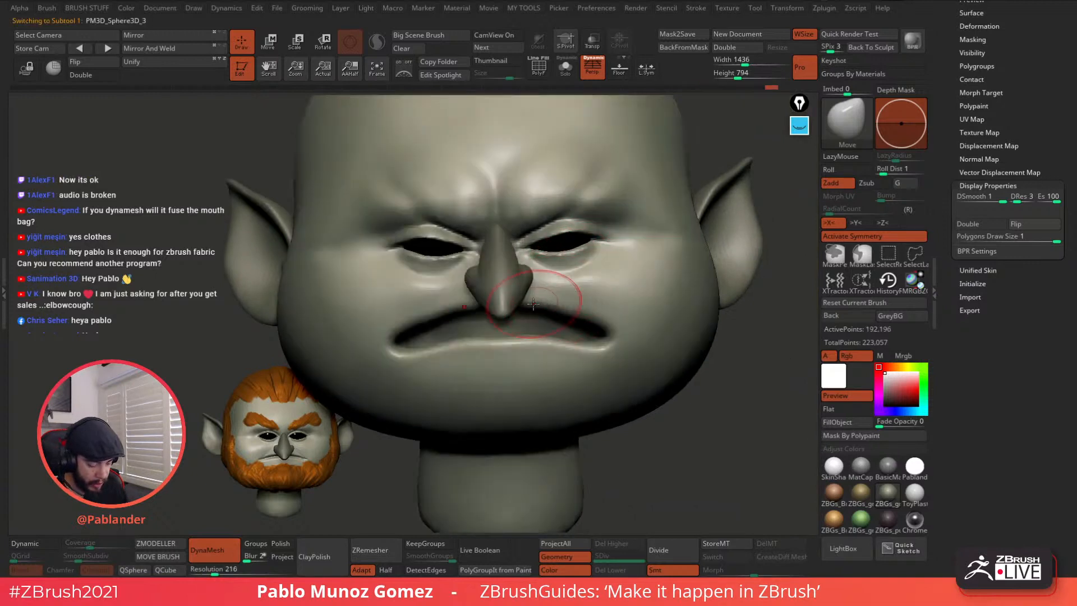
left_click(565, 69)
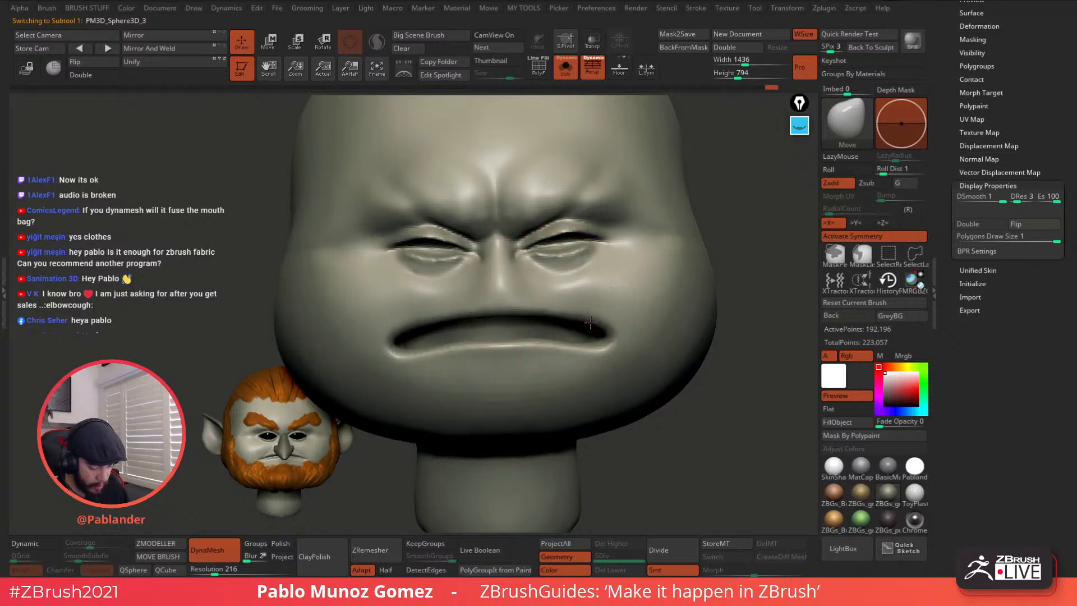
left_click(566, 69)
right_click_drag(570, 343, 561, 313)
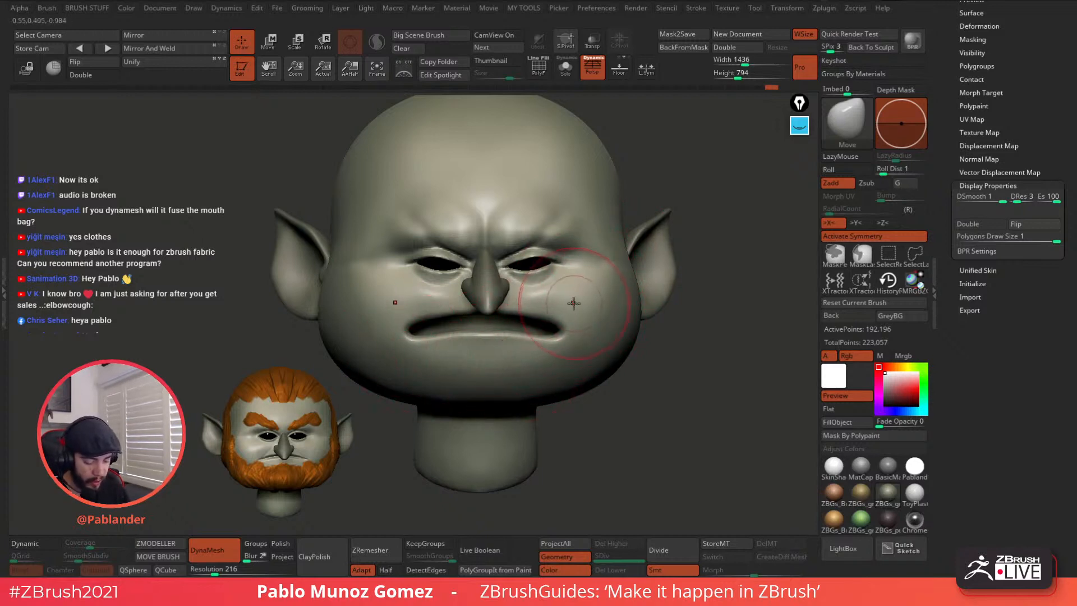
key("space")
left_click(571, 312)
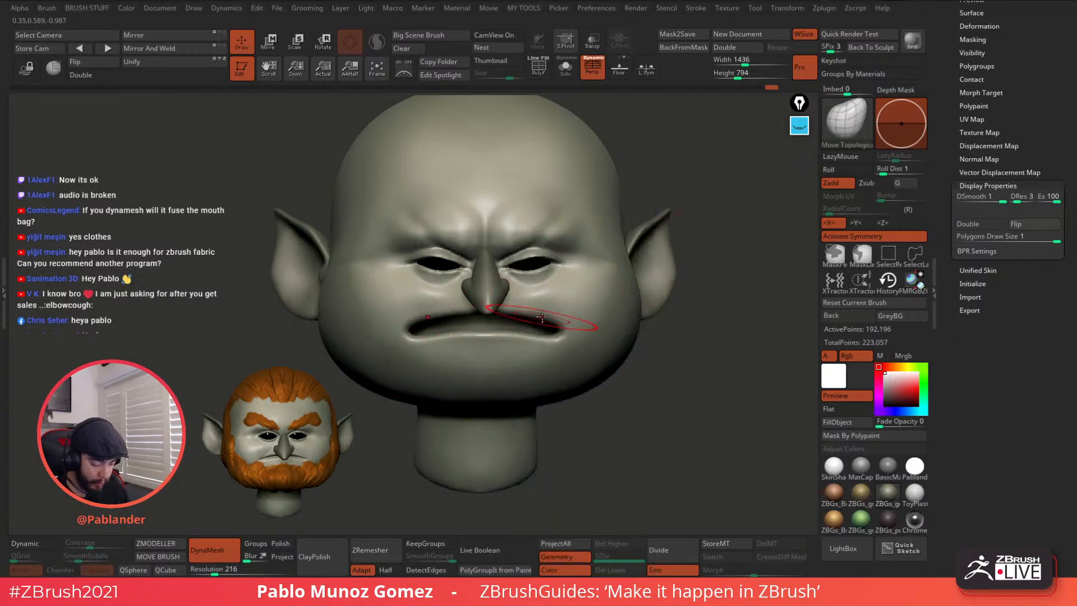
Step: Try pulling both sides of the upper lip down to the lower lip and remeshing, and undo these changes
key("space")
left_click_drag(521, 309, 518, 321)
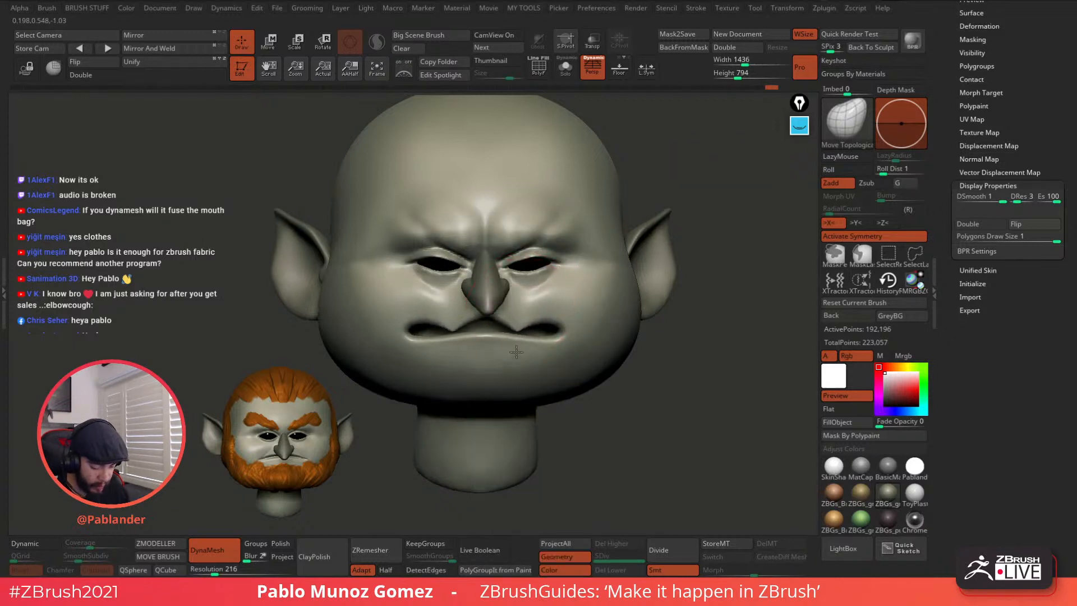
mouse_move(540, 332)
right_mouse_down("alt")
mouse_move(564, 354)
mouse_move(575, 340)
right_mouse_up("alt")
right_click_drag(480, 387, 580, 308)
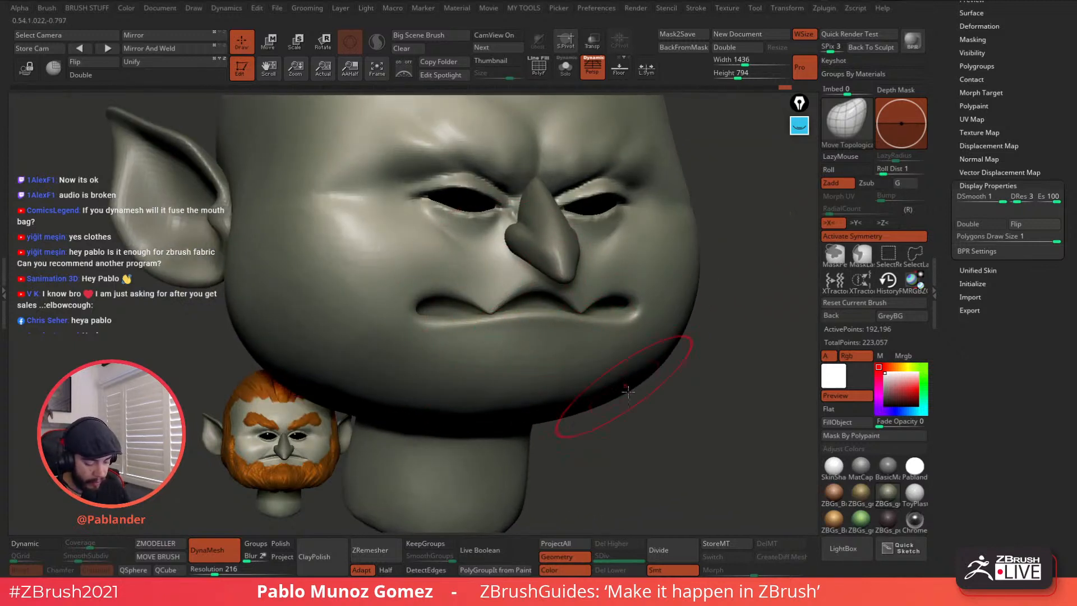
left_click_drag(661, 409, 696, 433, "ctrl")
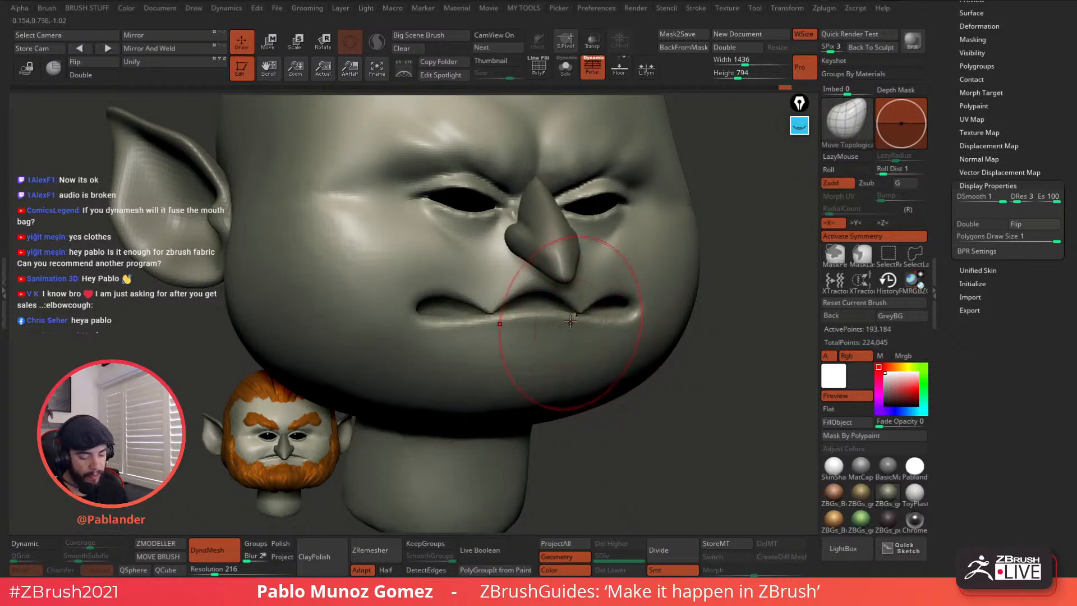
key("ctrl+z")
Step: Reshape the upper lip with the Move Topological brush to narrow the mouth opening
mouse_move(523, 282)
left_mouse_down()
mouse_move(522, 293)
mouse_move(492, 284)
mouse_move(553, 287)
left_mouse_up()
key("space")
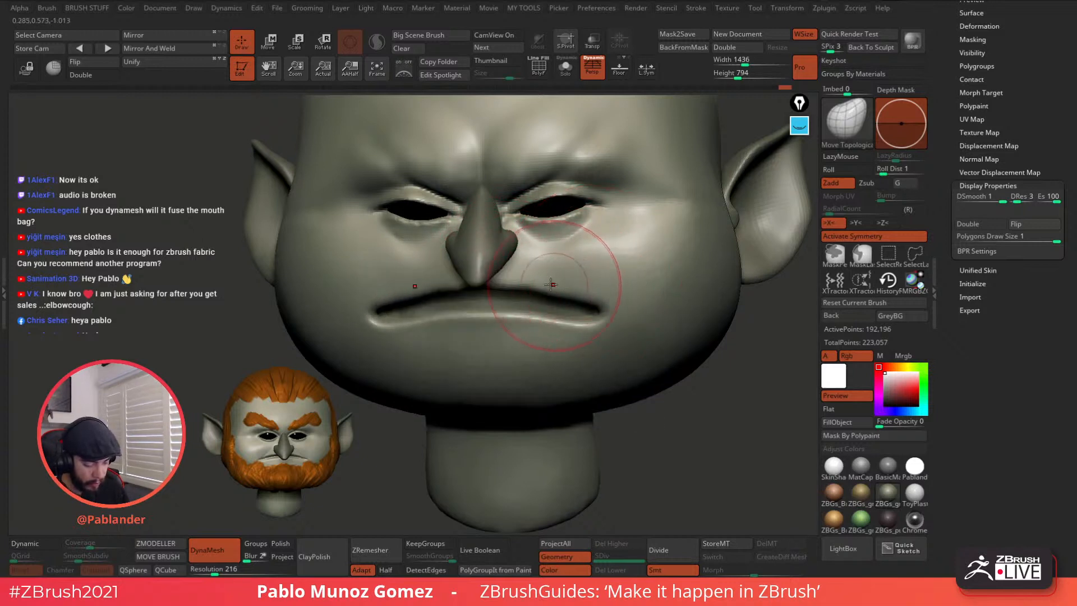
right_click_drag(490, 284, 562, 272)
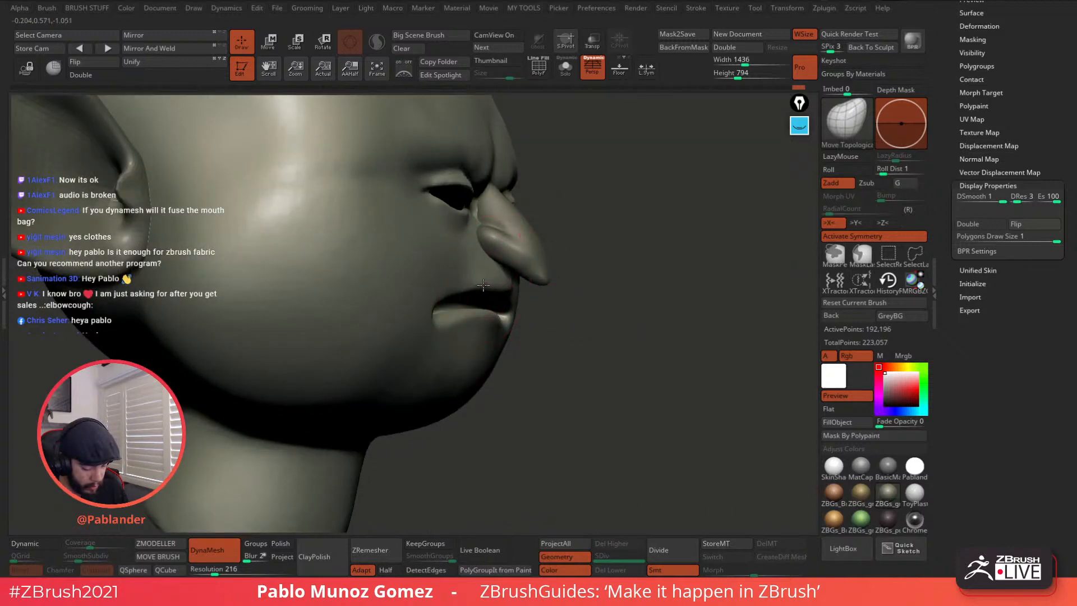
mouse_move(467, 286)
right_mouse_down()
mouse_move(498, 276)
mouse_move(595, 289)
right_mouse_up()
Step: Refine the lower lip and mouth corners symmetrically with the Move Topological brush
key("shift")
mouse_move(566, 313)
left_mouse_down()
mouse_move(554, 341)
mouse_move(570, 322)
left_mouse_up()
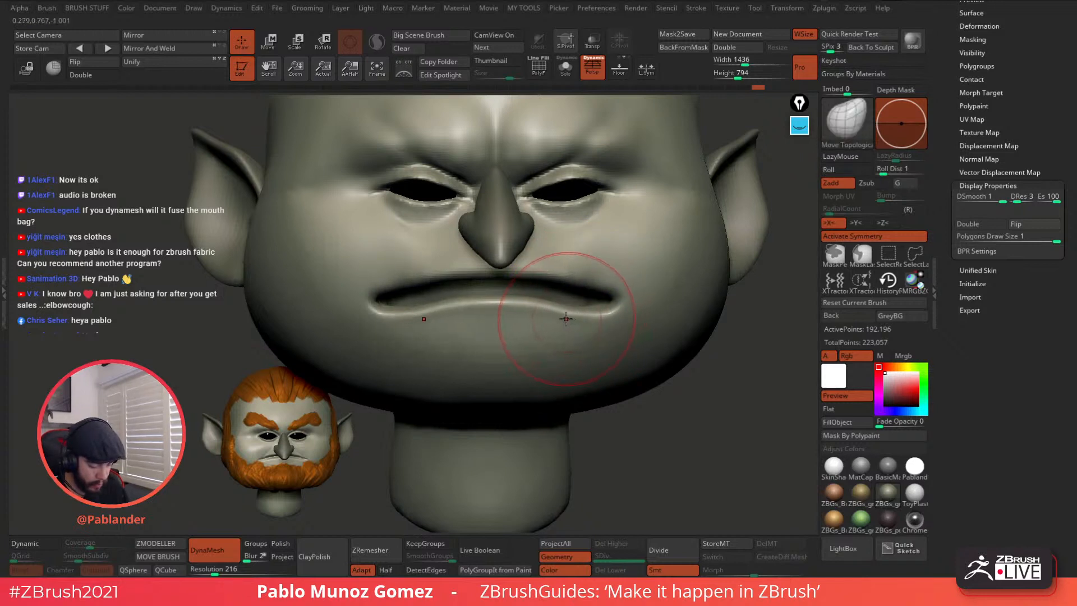
mouse_move(583, 314)
left_mouse_down()
mouse_move(573, 312)
mouse_move(605, 315)
left_mouse_up()
mouse_move(552, 313)
right_mouse_down()
mouse_move(611, 309)
mouse_move(602, 362)
mouse_move(608, 303)
mouse_move(565, 265)
right_mouse_up()
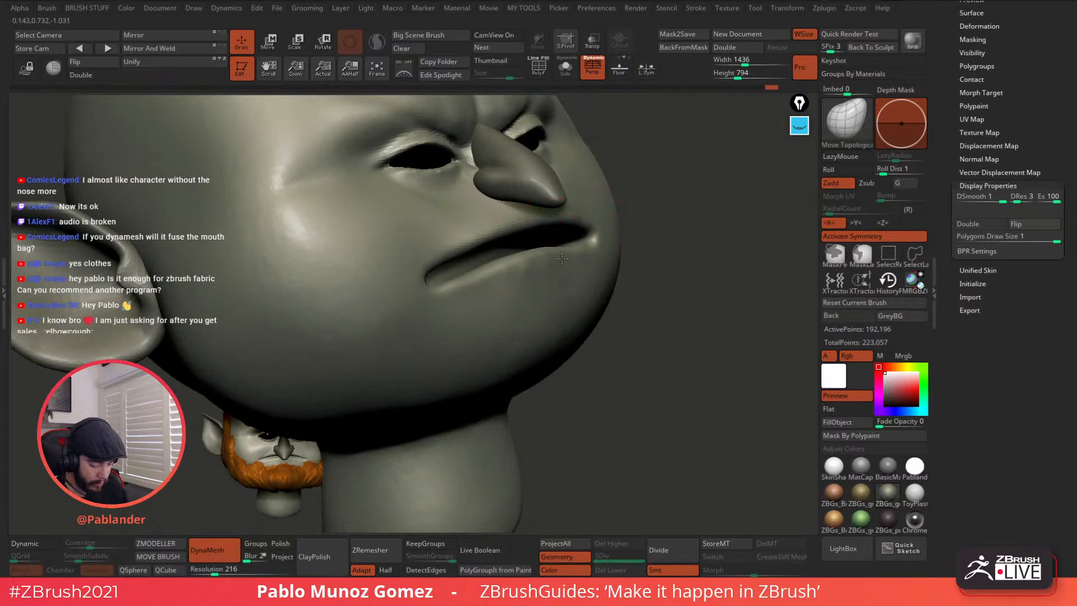
Step: Carve a crease beneath the lower lip with the DamStandard brush and smooth the area around the mouth
key("b")
left_click(647, 335)
mouse_move(757, 209)
right_mouse_down()
mouse_move(613, 269)
mouse_move(567, 314)
right_mouse_up()
key("space")
left_click_drag(613, 245, 604, 244)
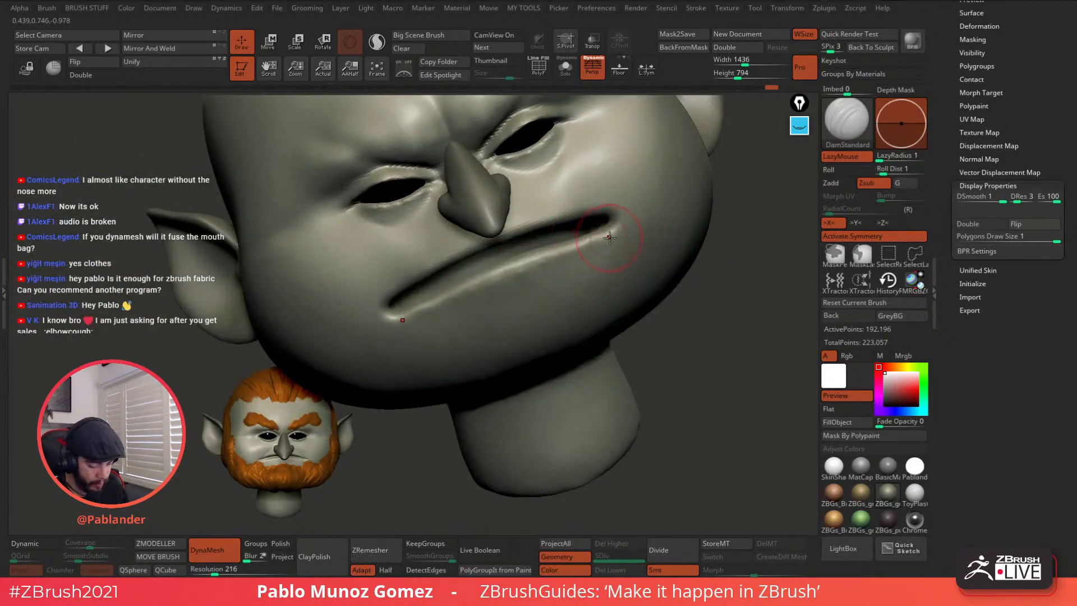
mouse_move(490, 297)
left_mouse_down()
mouse_move(427, 313)
mouse_move(569, 264)
left_mouse_up()
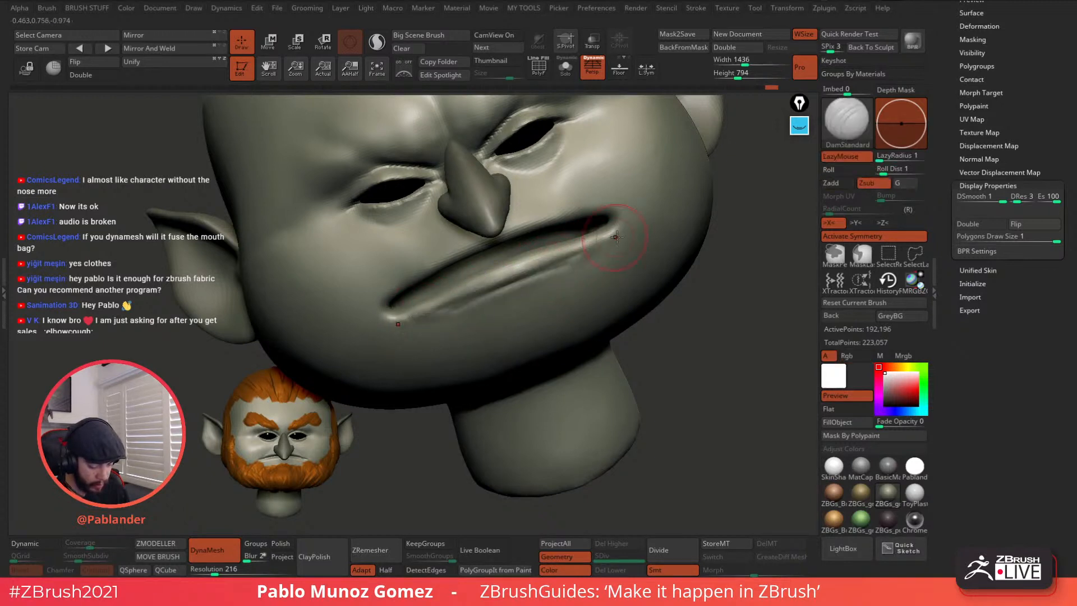
key("ctrl+z")
left_click_drag(611, 235, 441, 305)
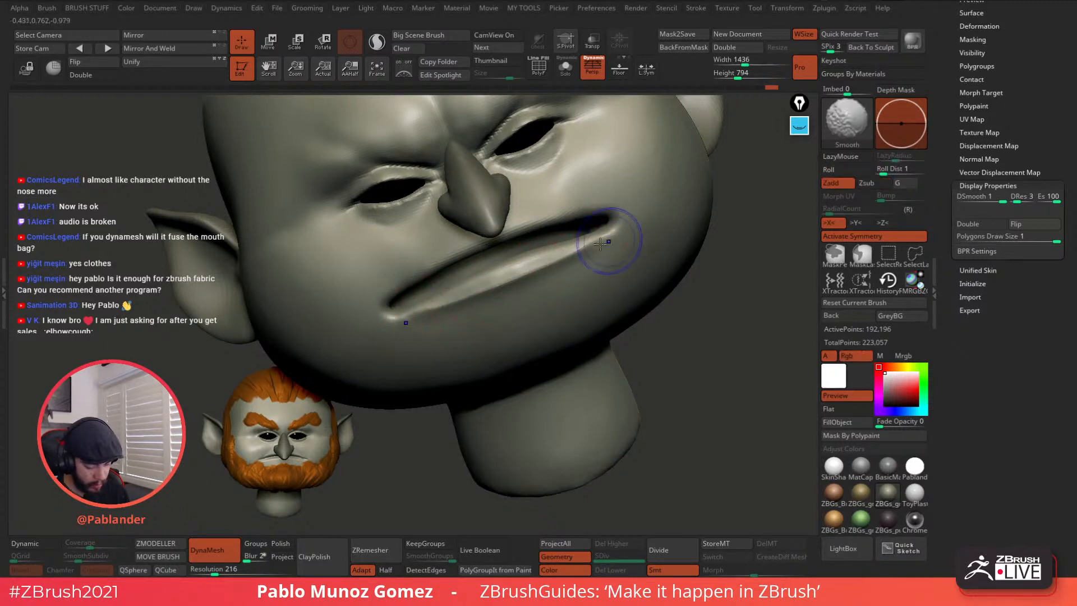
mouse_move(497, 271)
right_mouse_down()
mouse_move(519, 239)
mouse_move(533, 243)
mouse_move(518, 230)
right_mouse_up()
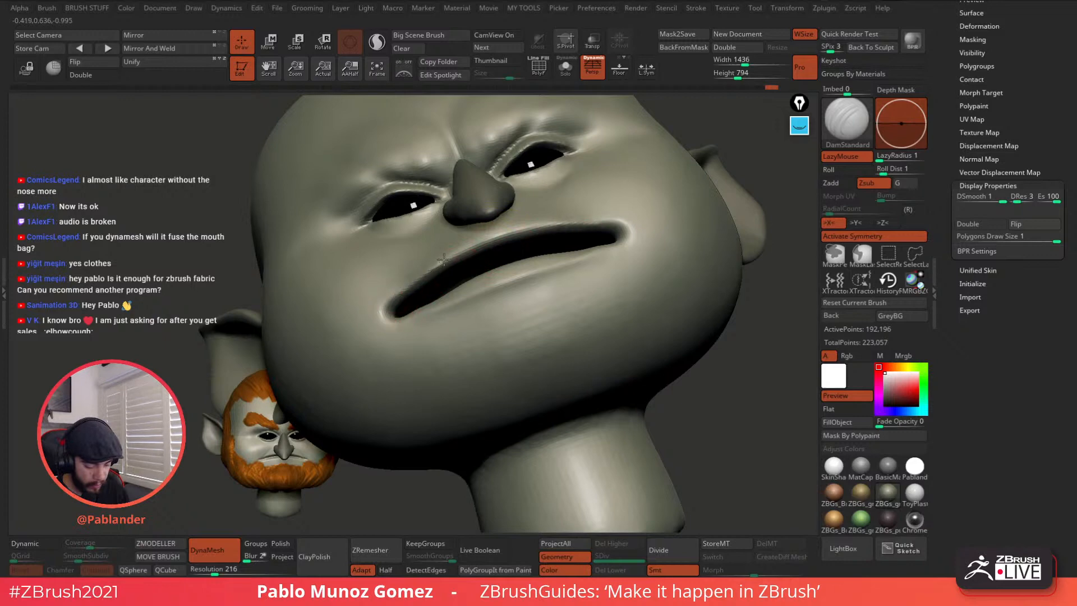
key("shift")
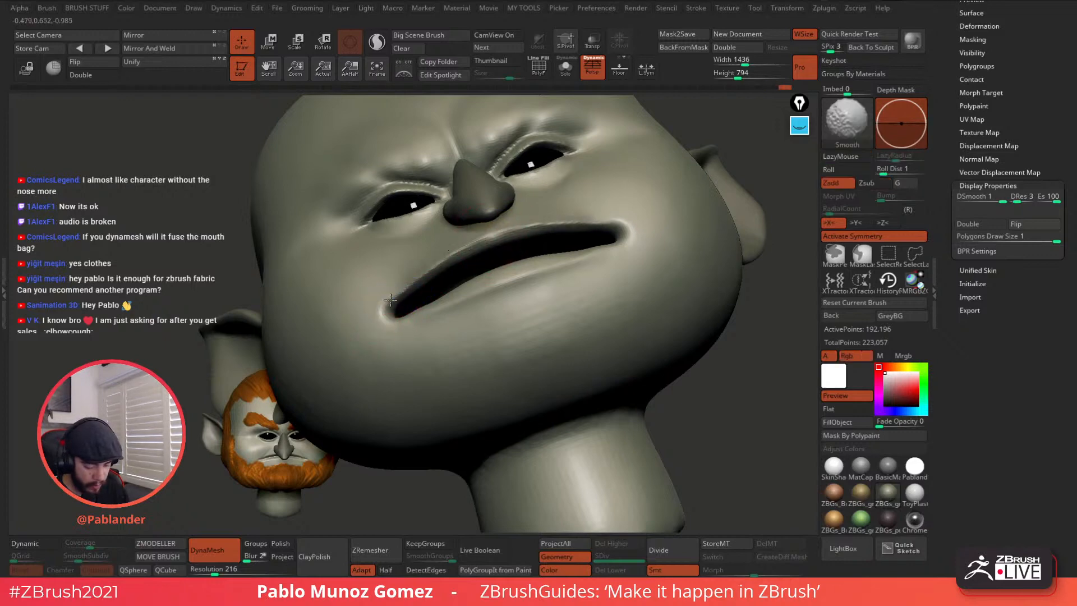
Step: Carve nasolabial folds from beside the nose toward the mouth corners with DamStandard and soften them
right_click_drag(490, 247, 525, 246)
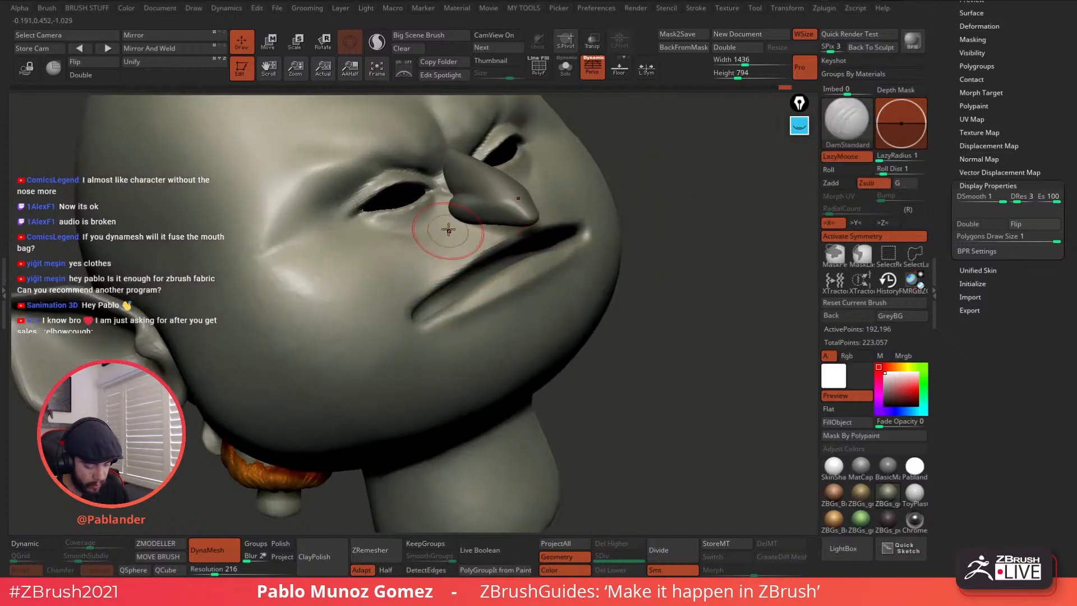
mouse_move(430, 249)
left_mouse_down()
mouse_move(395, 316)
mouse_move(402, 281)
left_mouse_up()
left_click_drag(435, 233, 400, 307)
left_click_drag(431, 245, 405, 302, "shift")
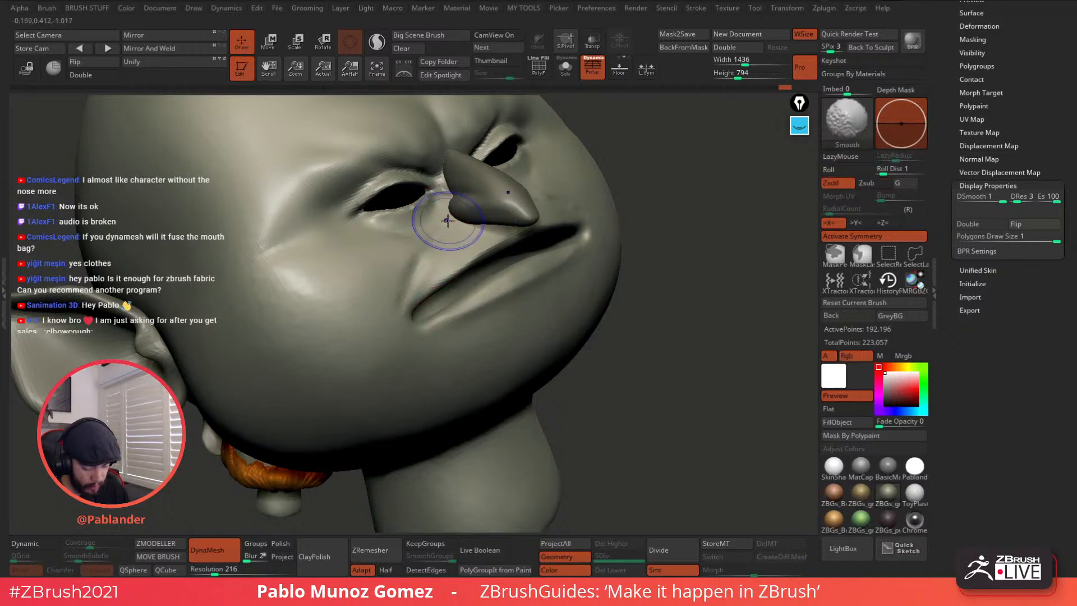
Step: Isolate the head with Solo, deepen the nasolabial folds from the inner eyes past the mouth corners, and smooth them
mouse_move(446, 214)
right_mouse_down()
mouse_move(466, 196)
mouse_move(495, 212)
right_mouse_up()
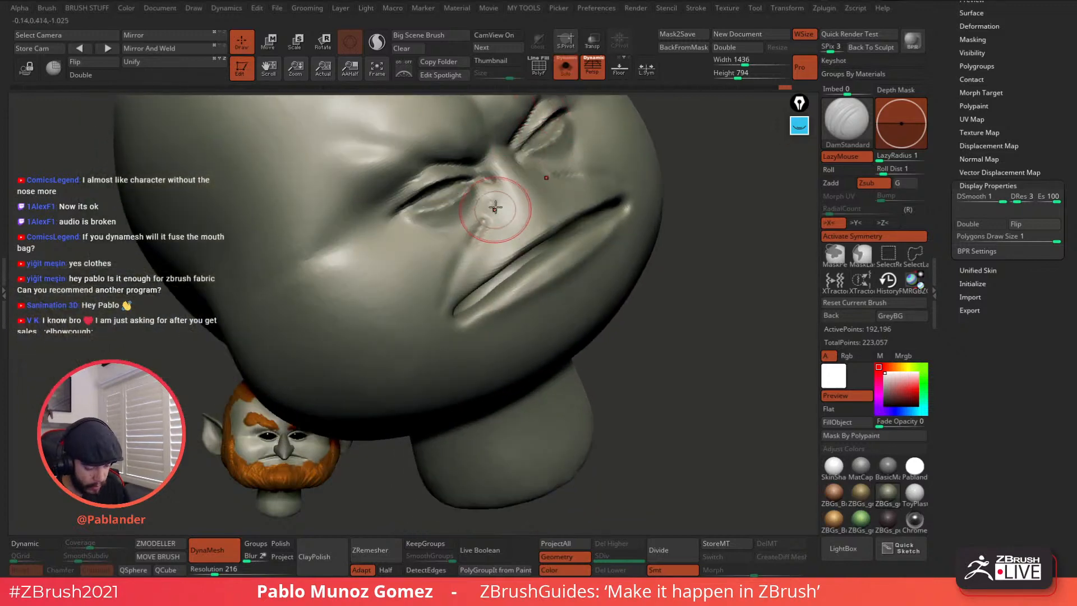
left_click_drag(495, 211, 460, 253)
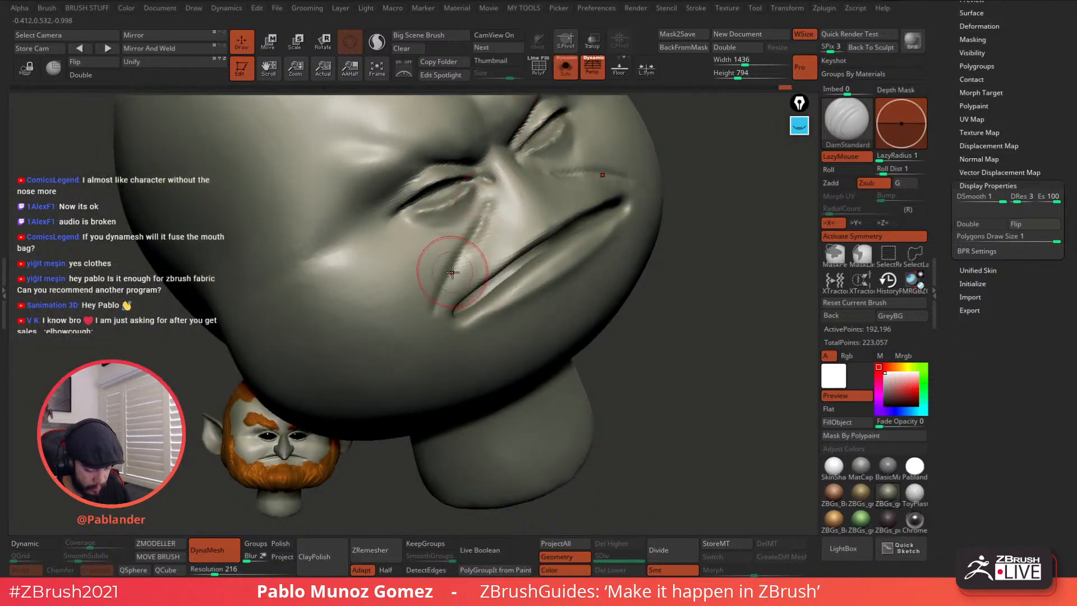
mouse_move(487, 203)
left_mouse_down()
mouse_move(436, 309)
mouse_move(492, 212)
mouse_move(433, 370)
left_mouse_up()
left_click_drag(463, 278, 449, 303, "shift")
left_click_drag(470, 247, 453, 281, "shift")
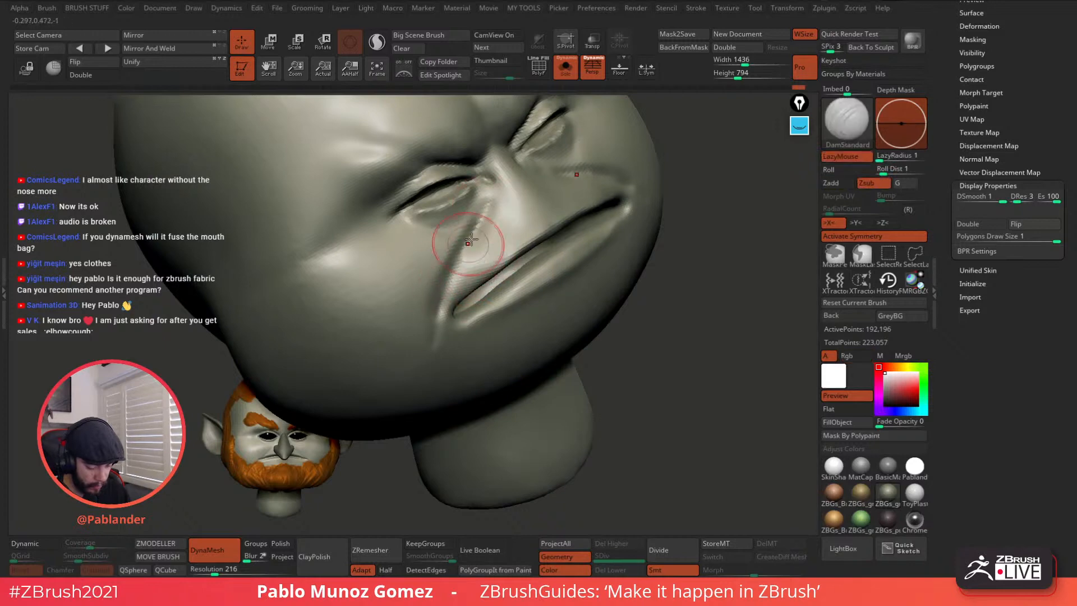
Step: Smooth the cheek folds down to their lower ends beside the mouth corners
mouse_move(450, 255)
right_mouse_down()
mouse_move(527, 241)
mouse_move(527, 264)
mouse_move(549, 279)
mouse_move(626, 286)
mouse_move(628, 185)
right_mouse_up()
mouse_move(570, 246)
right_mouse_down()
mouse_move(625, 240)
mouse_move(584, 258)
right_mouse_up()
left_click_drag(540, 216, 635, 316, "shift")
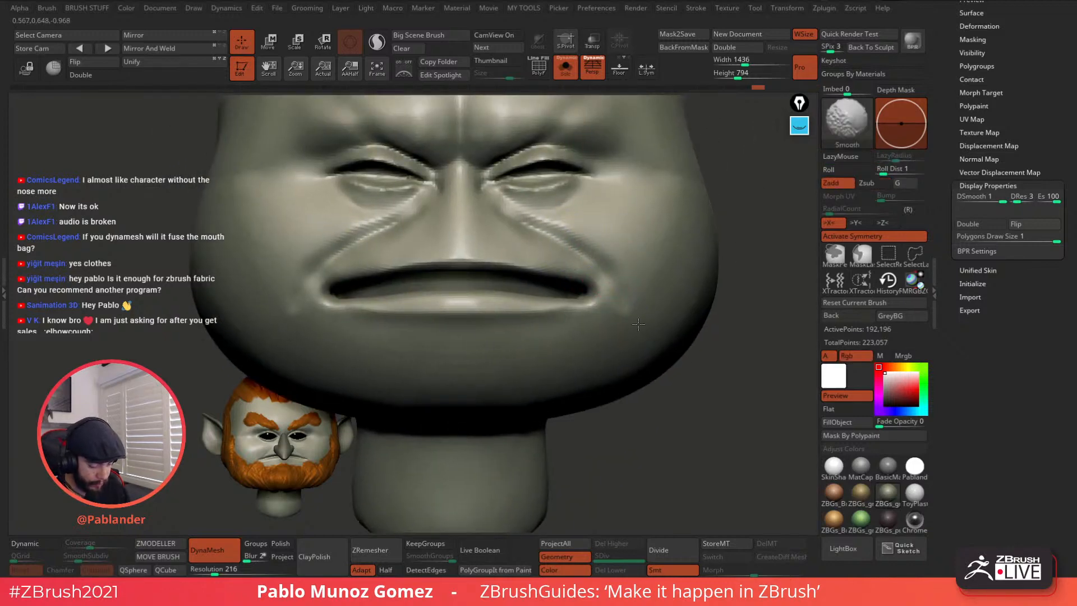
mouse_move(604, 313)
right_mouse_down("alt")
mouse_move(639, 312)
mouse_move(638, 270)
mouse_move(634, 304)
right_mouse_up("alt")
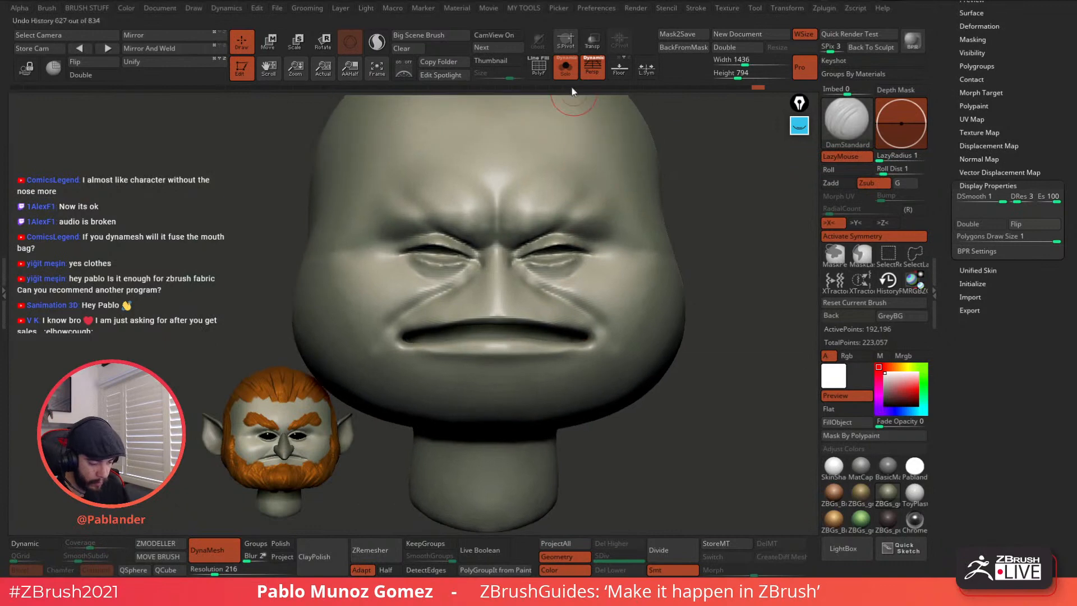
Step: Show the full head again and smooth the cheek folds and the surface beside the mouth corners
right_click_drag(668, 247, 609, 321)
left_click_drag(590, 333, 582, 340, "shift")
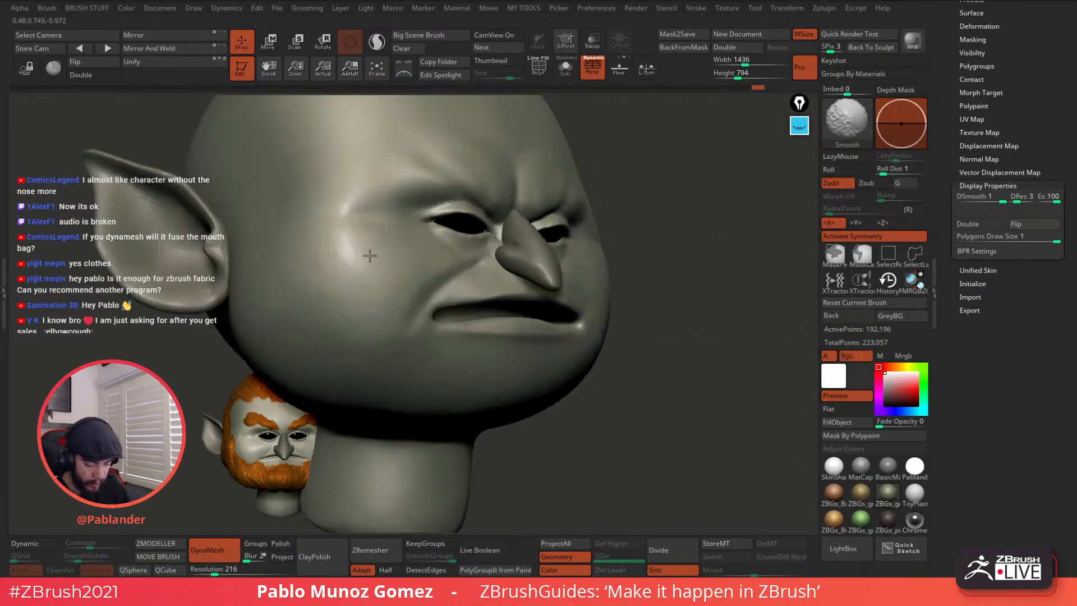
right_click_drag(359, 293, 546, 328, "shift")
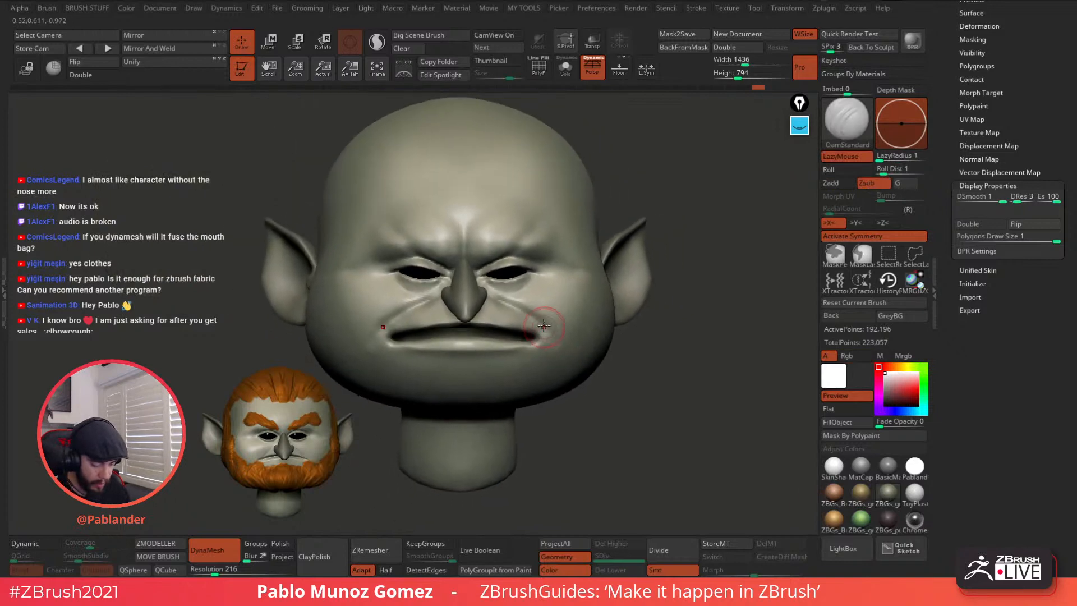
left_click_drag(529, 305, 562, 321, "shift")
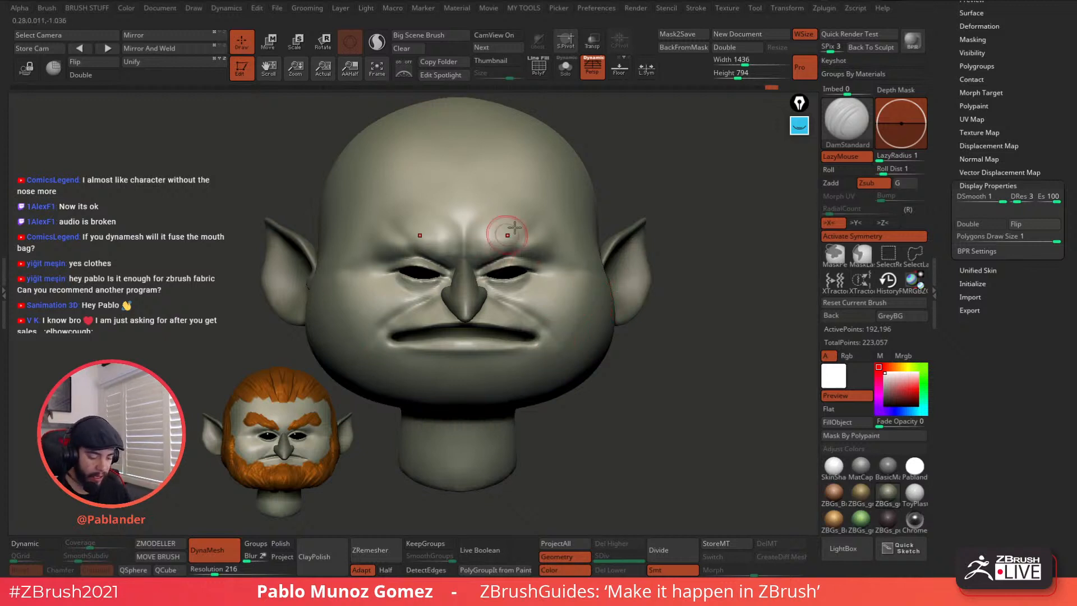
Step: Compare the head in Solo mode with the full view including the nose and ears
mouse_move(578, 303)
right_mouse_down("ctrl")
mouse_move(602, 302)
mouse_move(443, 330)
right_mouse_up("ctrl")
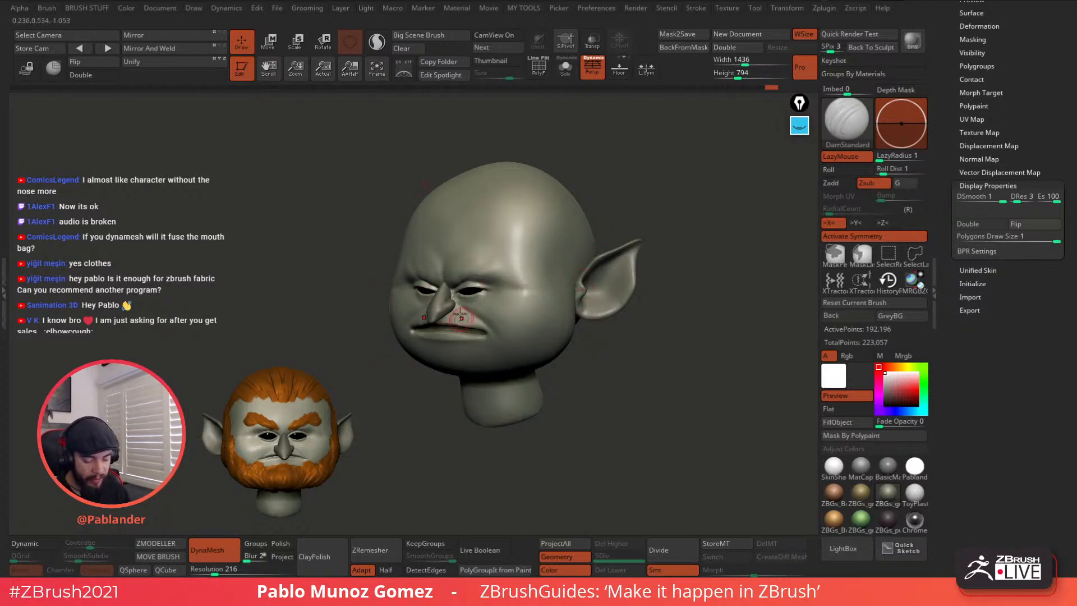
right_click_drag(511, 296, 595, 247)
left_click(568, 66)
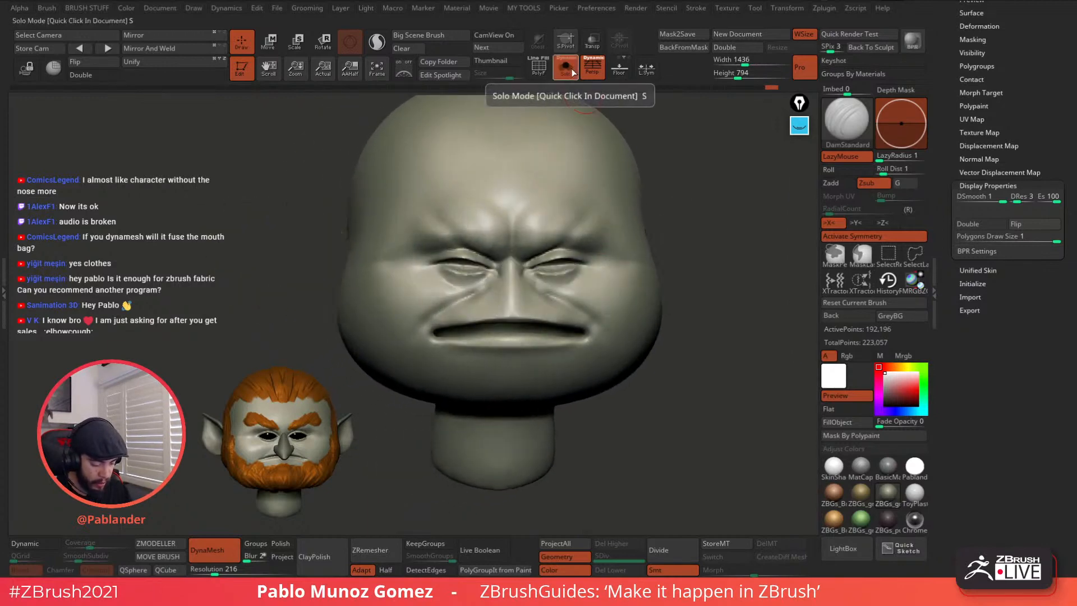
left_click(568, 67)
right_click_drag(596, 305, 612, 319)
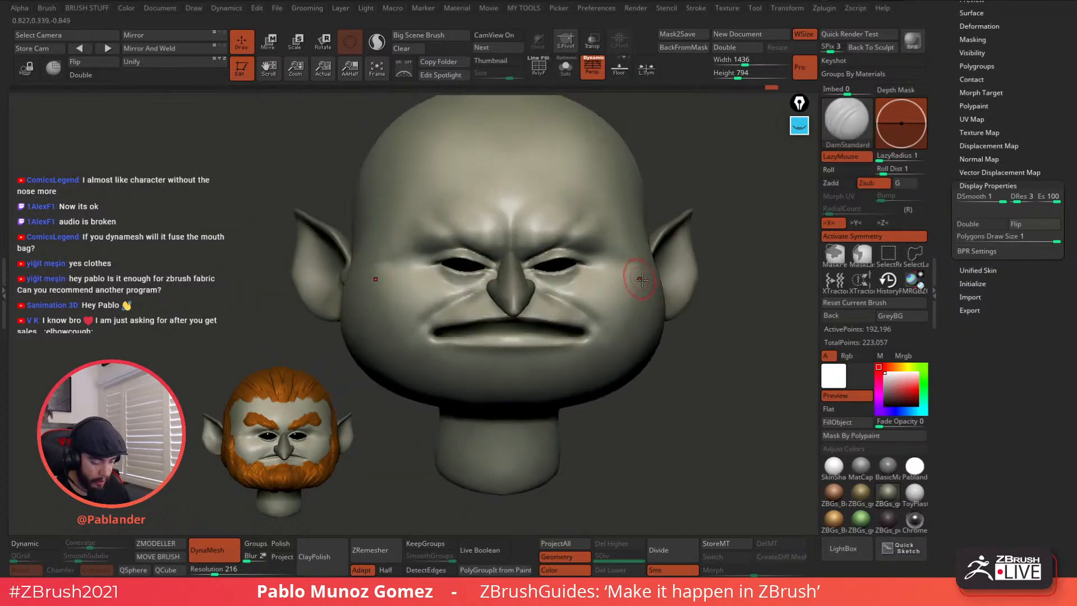
Step: Choose the PM_Custom_Clay brush and examine the brow, eyes and mouth of the head from several angles
key("b")
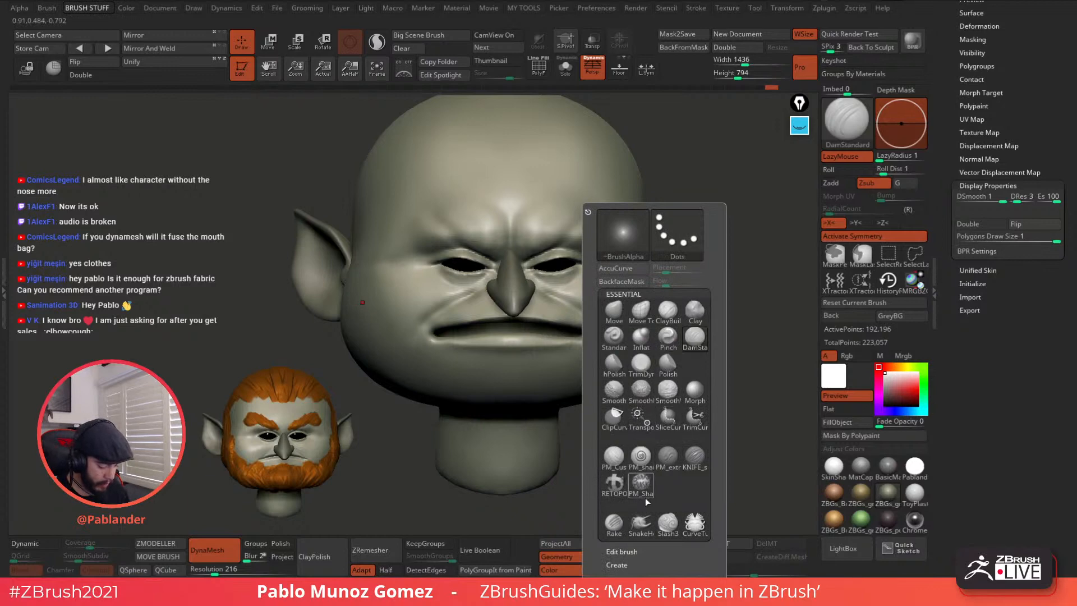
left_click(614, 456)
mouse_move(621, 227)
right_mouse_down()
mouse_move(584, 238)
mouse_move(606, 241)
right_mouse_up()
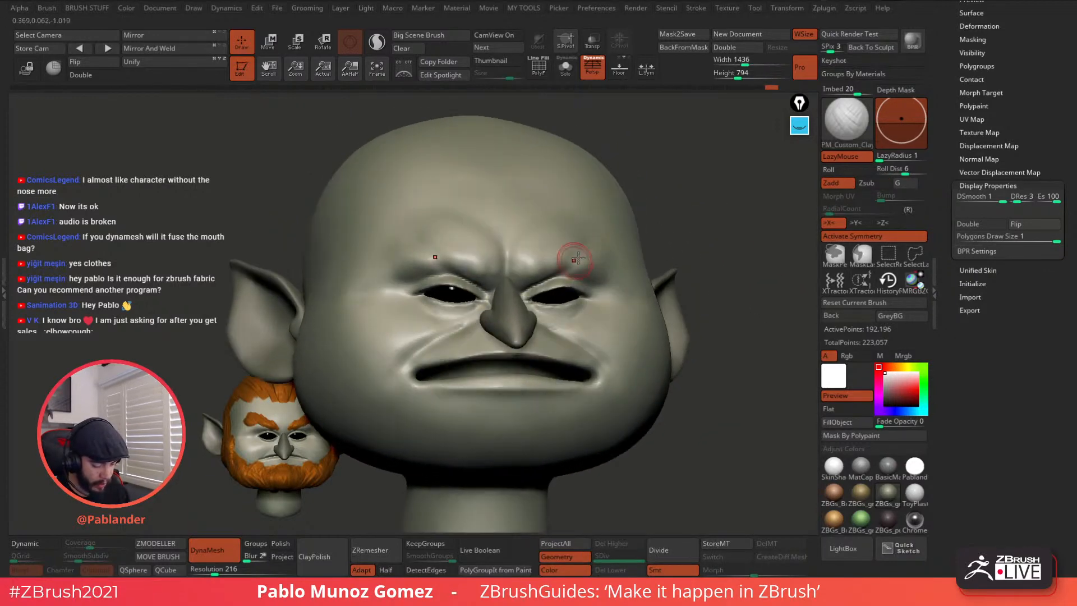
right_click_drag(603, 314, 585, 304)
right_click_drag(667, 228, 533, 265)
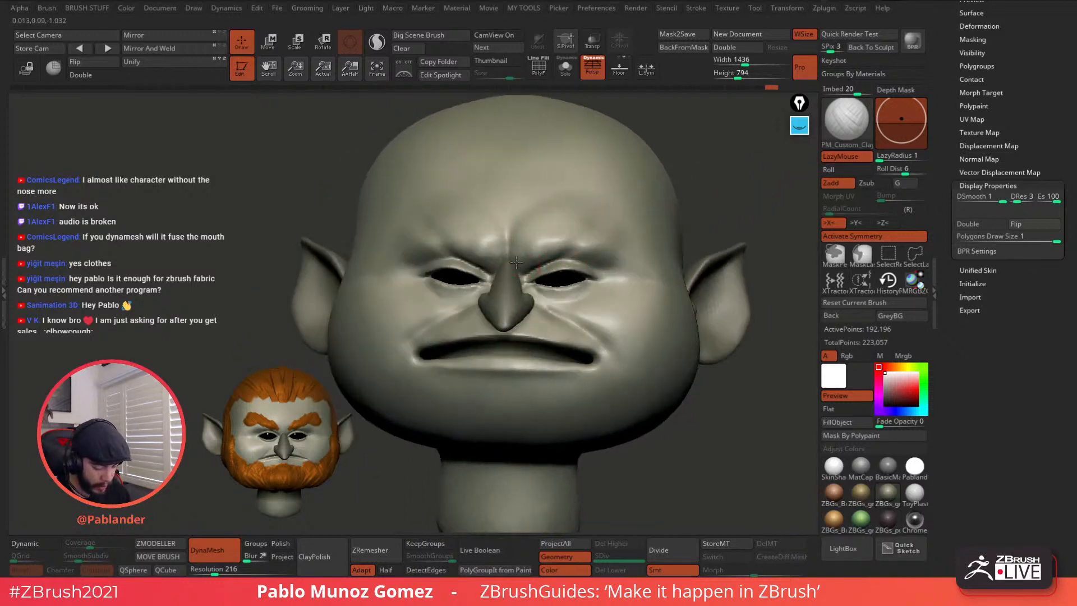
right_click_drag(599, 272, 586, 321)
right_click_drag(686, 284, 623, 289)
Step: Create a new subtool folder holding the head PM3D_Sphere3D_3 together with PM3D_Sphere3D_4 and PM3D_Cone3D1
left_click_drag(979, 145, 986, 221)
key("shift")
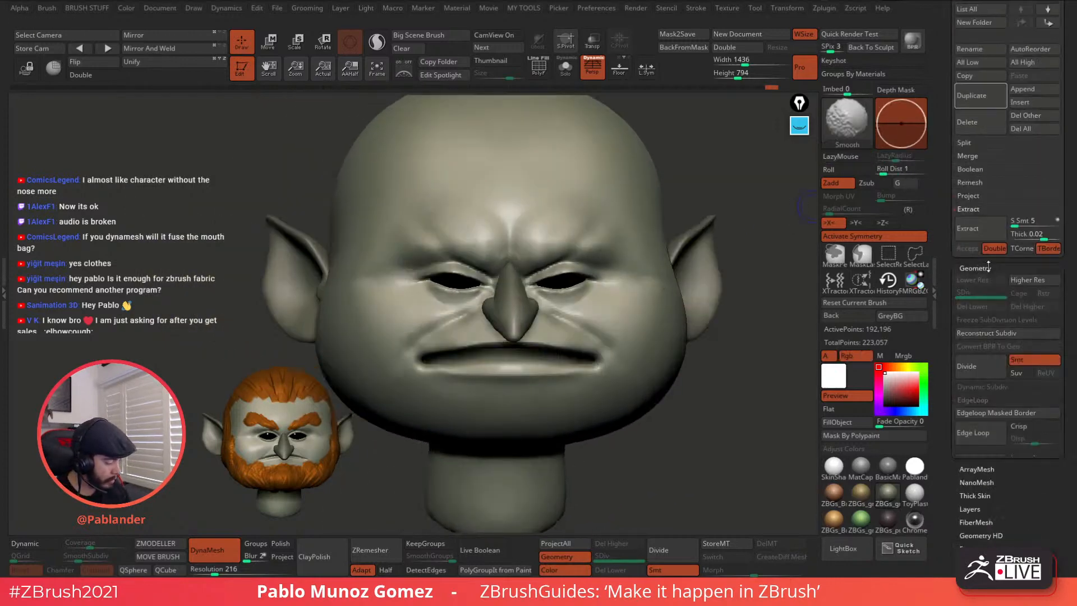
left_click_drag(949, 314, 945, 407)
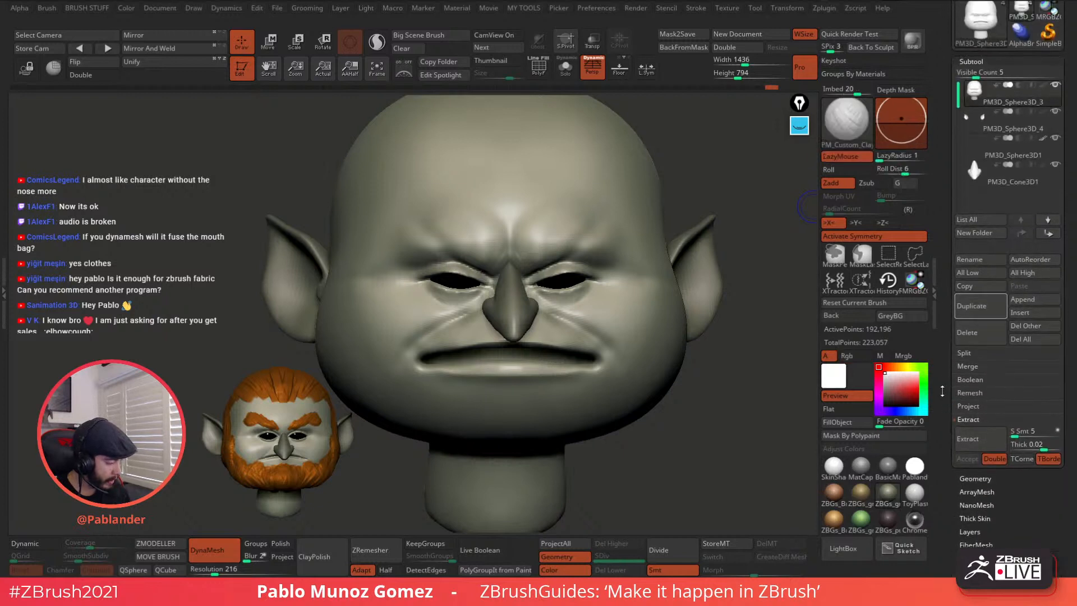
left_click(982, 234)
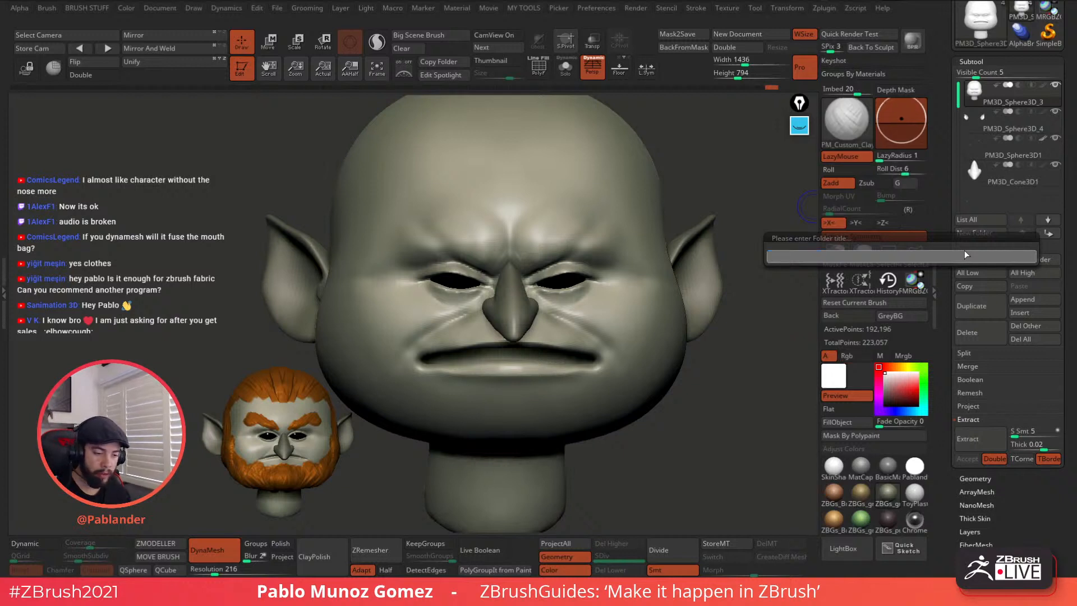
key("Return")
left_click_drag(1001, 154, 1005, 155)
mouse_move(1003, 207)
left_mouse_down()
mouse_move(1023, 184)
mouse_move(1002, 227)
left_mouse_up()
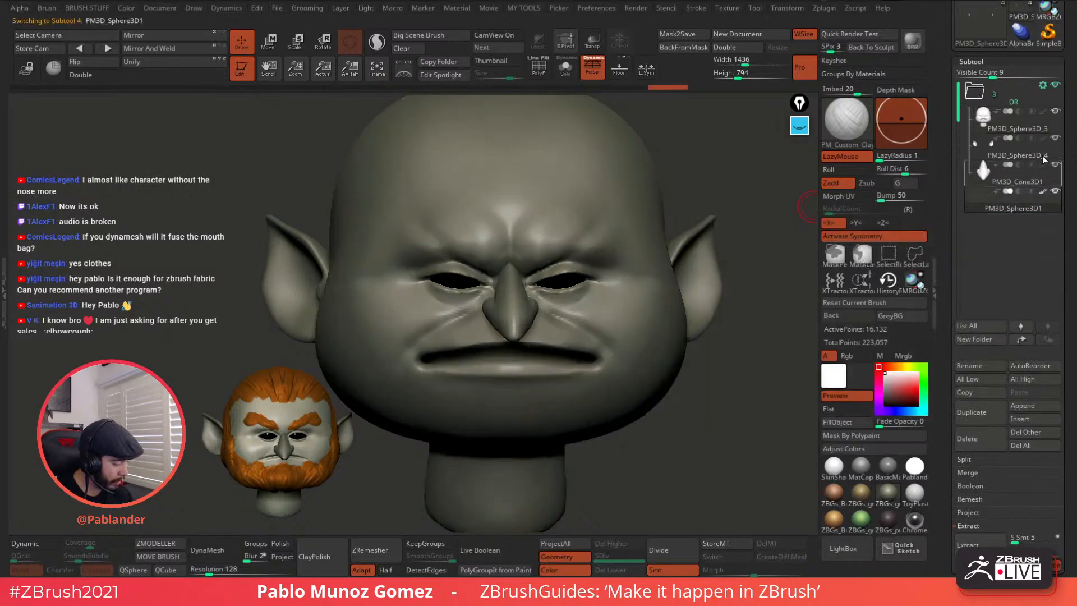
Step: Collapse the subtool folder and merge its contents into a single head mesh with Merge Folder
left_click(987, 97)
left_click(1039, 93)
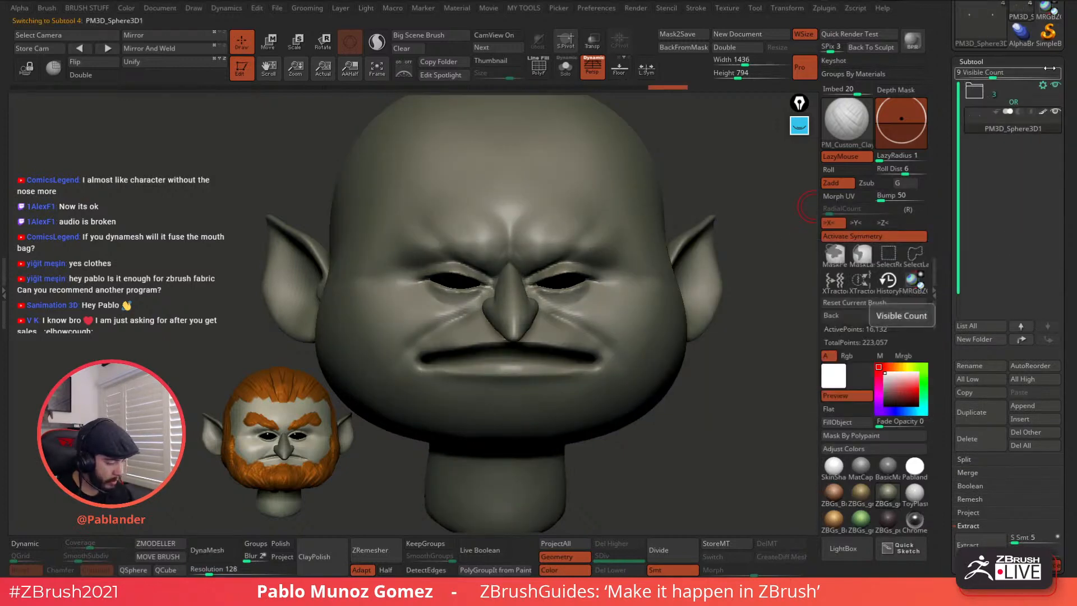
left_click(1043, 86)
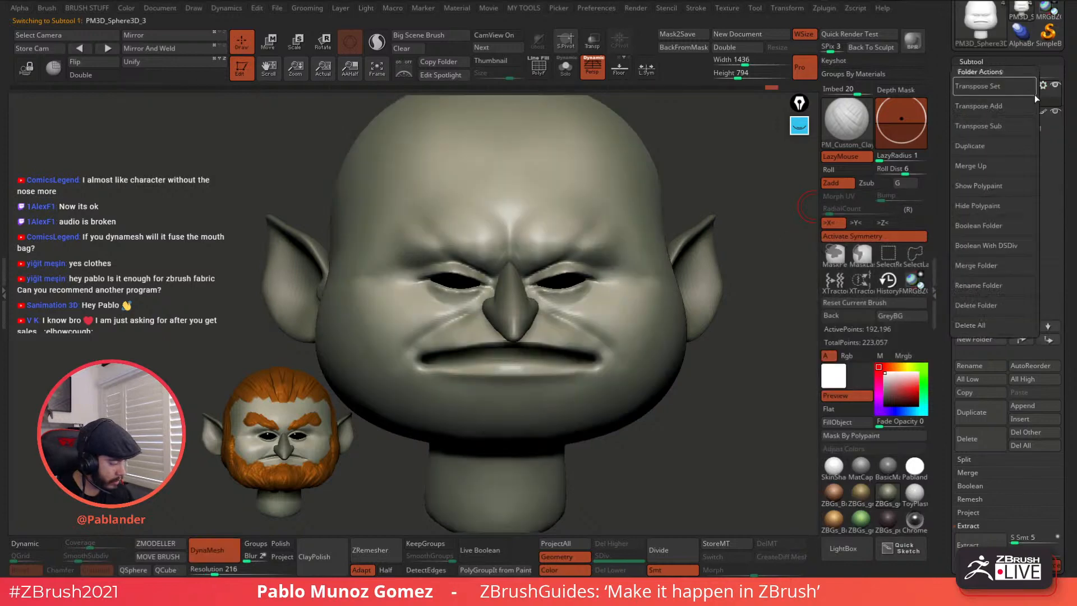
left_click(999, 266)
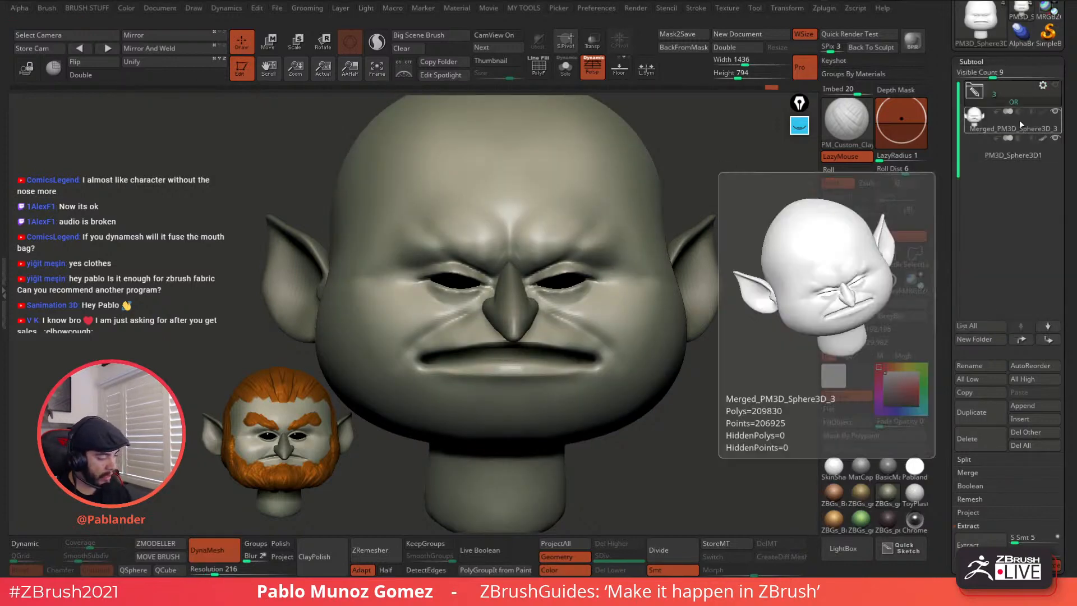
Step: Check the original parts in the folder, select the merged head subtool and inspect its wireframe and polygroups
left_click(977, 92)
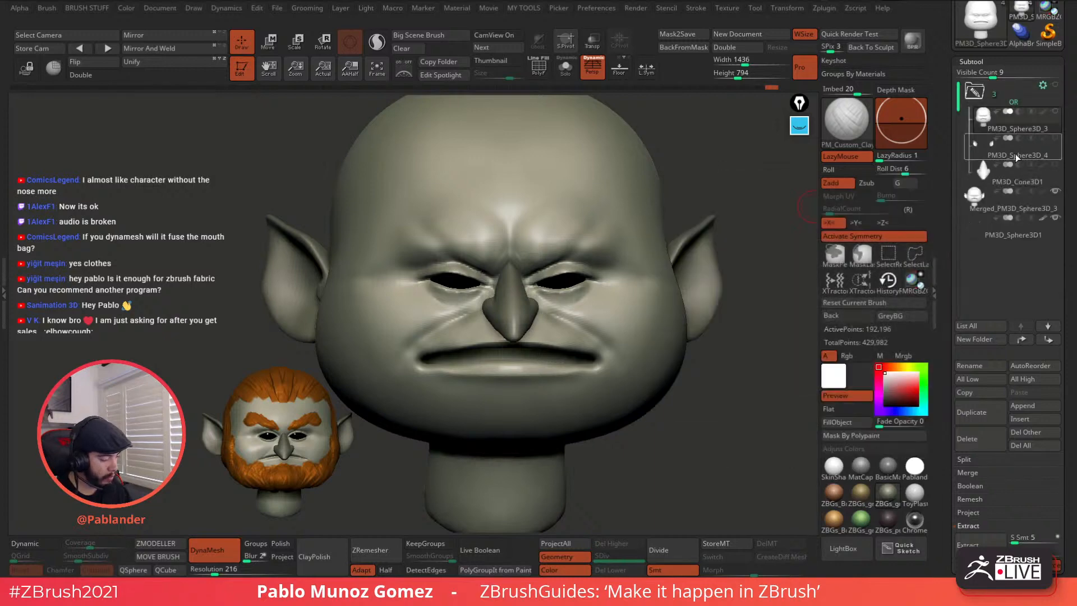
left_click(975, 92)
left_click(1036, 134)
right_click_drag(694, 287, 677, 302)
left_click(542, 73)
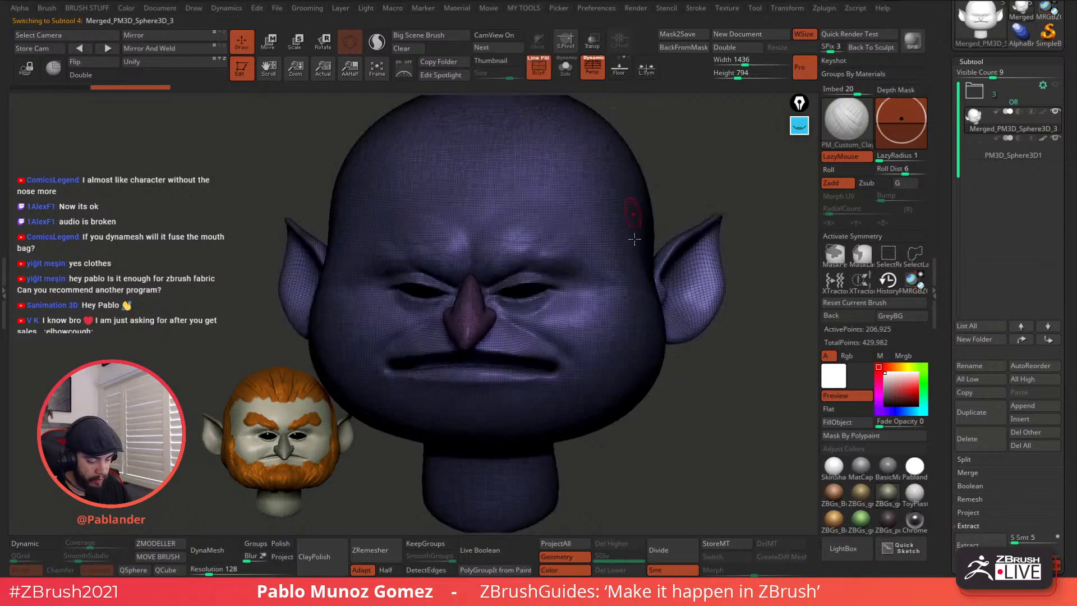
right_click_drag(625, 324, 555, 318)
right_click_drag(655, 316, 737, 313)
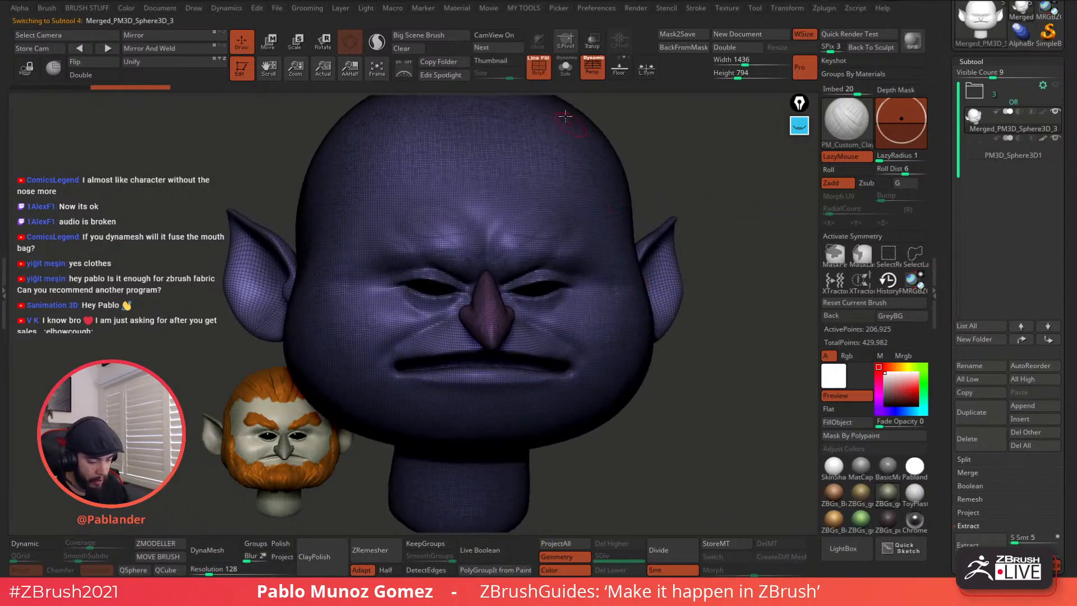
left_click(539, 67)
Step: Try to DynaMesh the merged head at resolution 128 and smooth the ear and nose junctions
right_click_drag(584, 303, 603, 324)
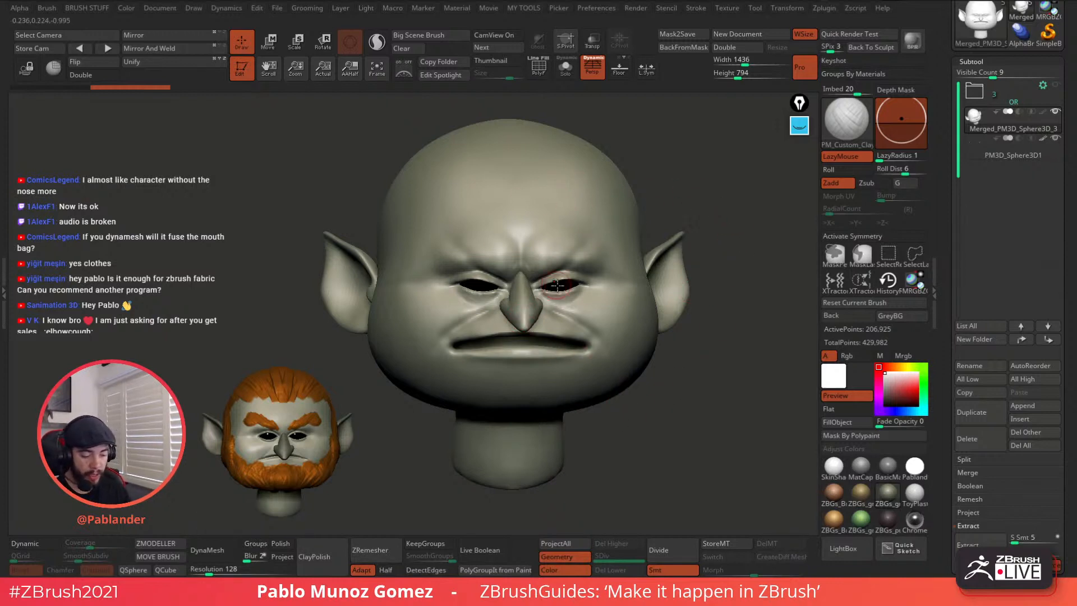
left_click_drag(713, 272, 663, 284)
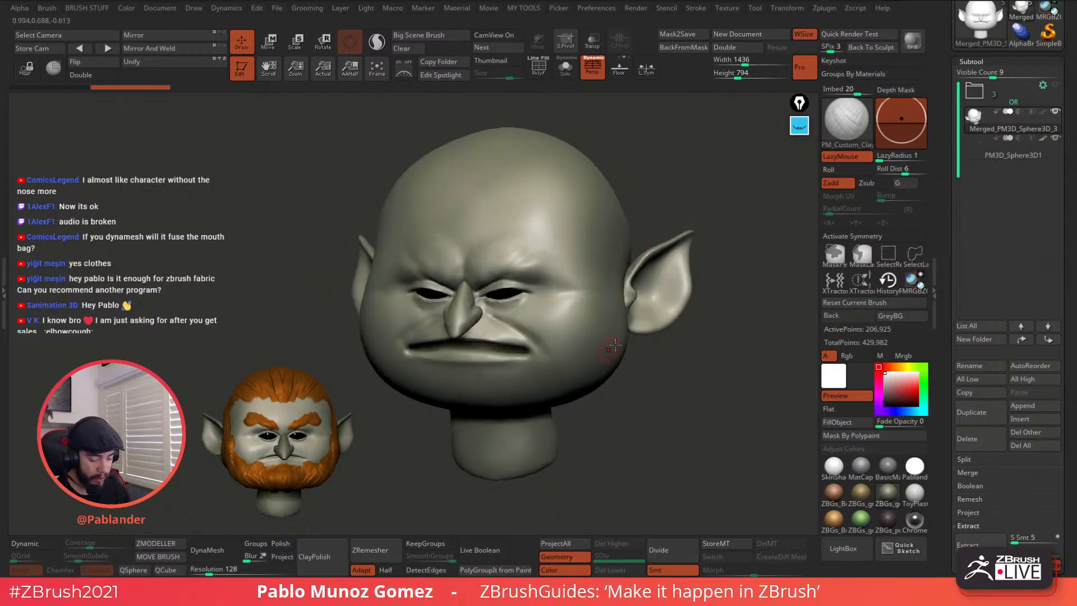
right_click_drag(535, 348, 557, 337, "alt")
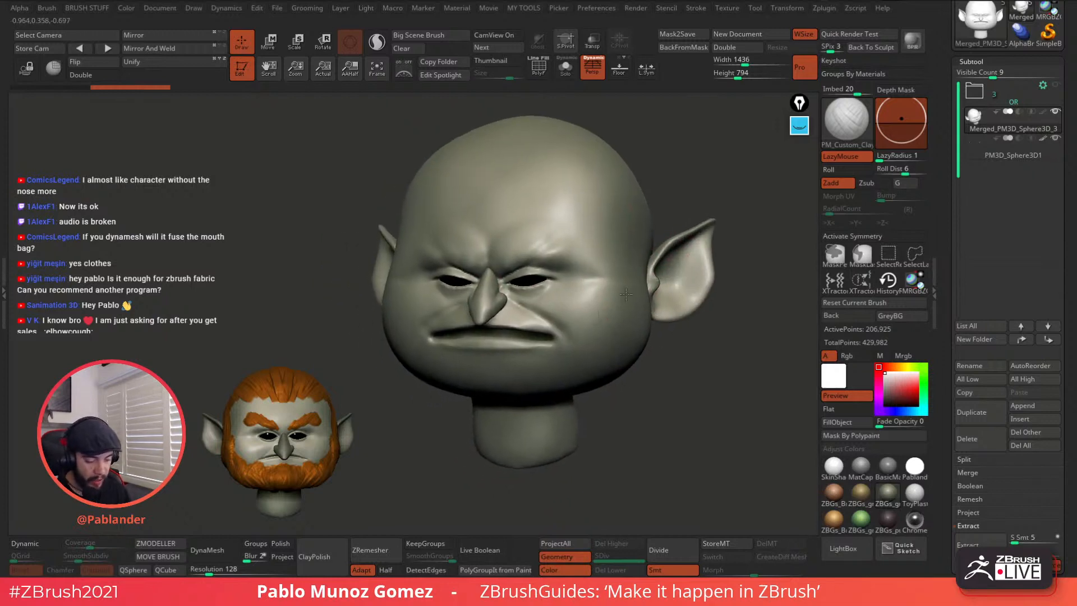
left_click(217, 551)
right_click_drag(664, 282, 619, 156)
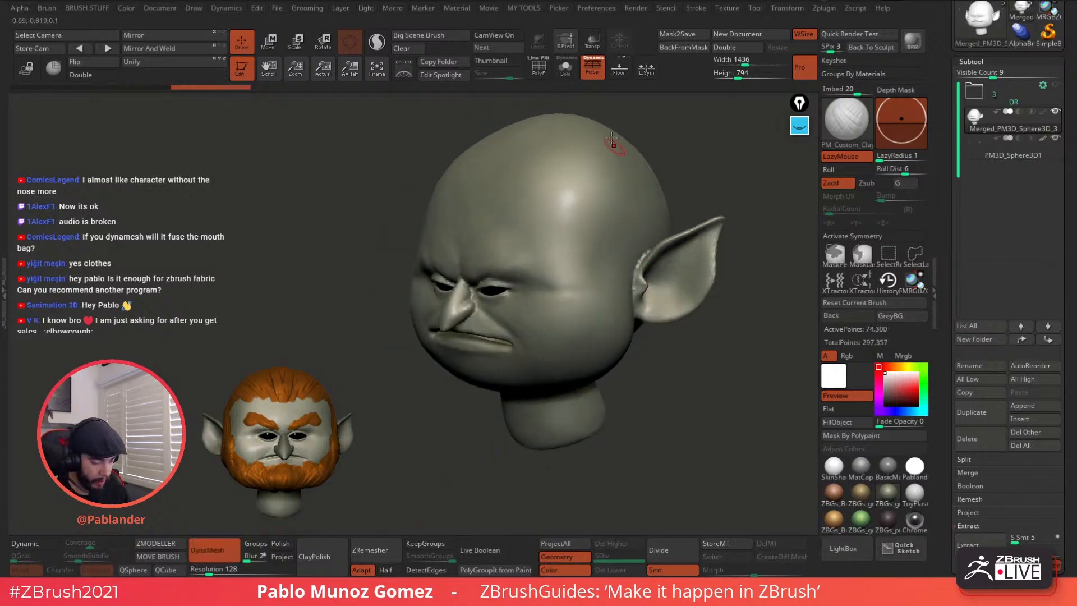
left_click(539, 74)
right_click_drag(595, 196, 617, 292, "alt")
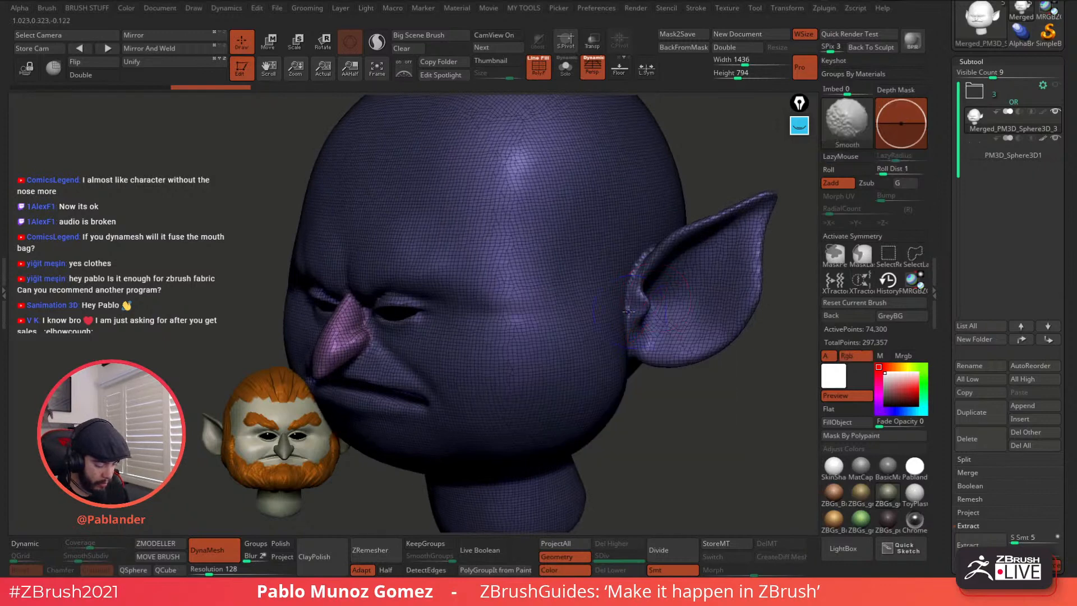
left_click_drag(615, 330, 633, 300, "shift")
mouse_move(503, 343)
right_mouse_down("alt")
mouse_move(589, 304)
mouse_move(590, 323)
right_mouse_up("alt")
left_click_drag(459, 283, 455, 331, "shift")
left_click(539, 66)
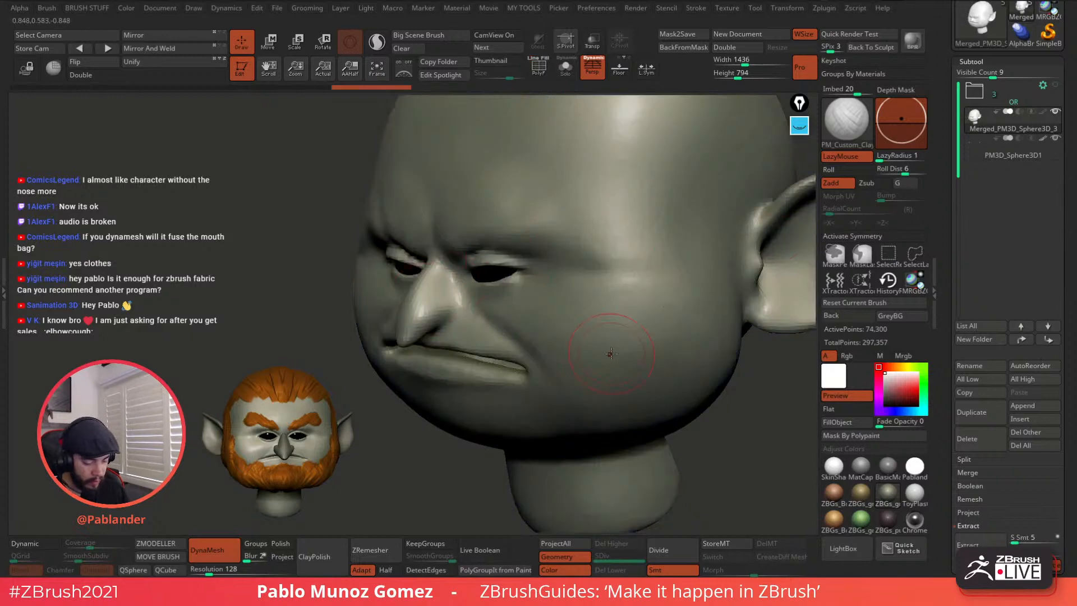
Step: Undo the junction smoothing and the DynaMesh operation on the merged head
key("ctrl+z")
key("ctrl+z")
key("ctrl+z")
key("ctrl+z")
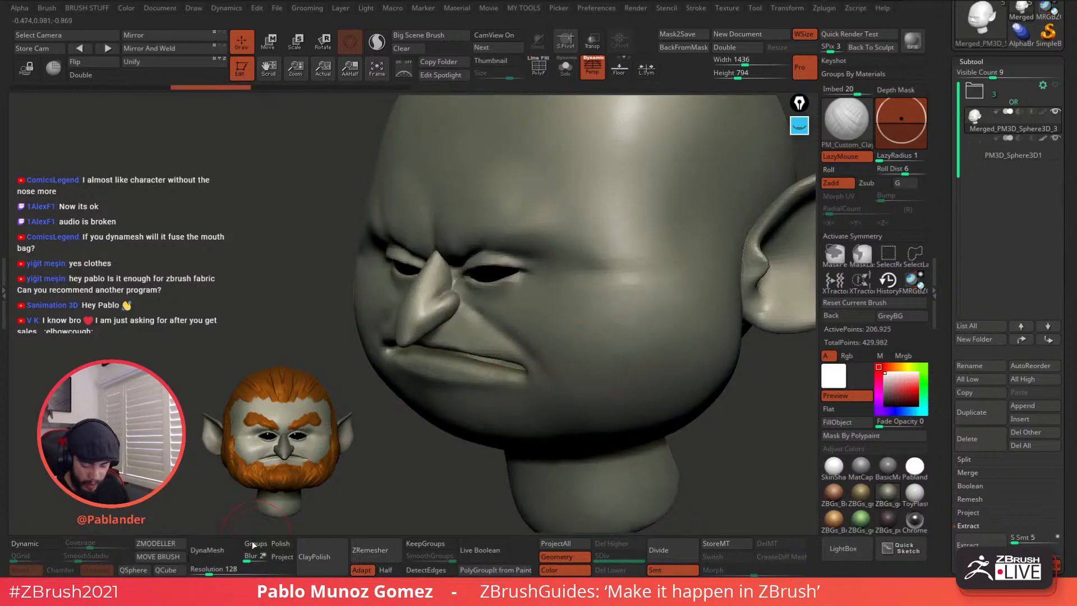
Step: DynaMesh the merged head at resolution 128 with Groups enabled, and check the result in Solo mode and in wireframe
left_click(213, 550)
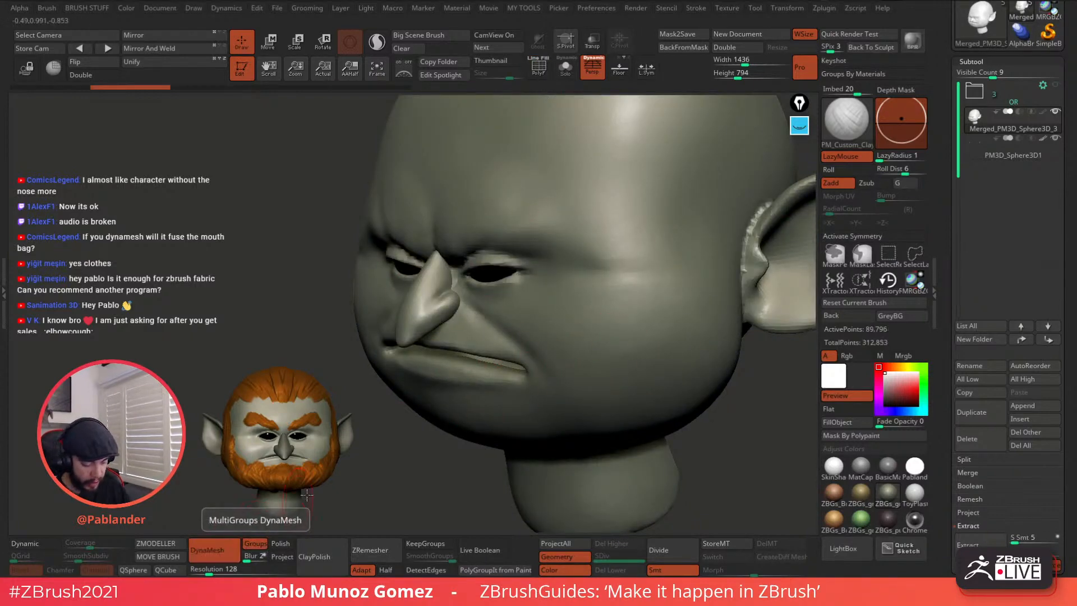
left_click(566, 68)
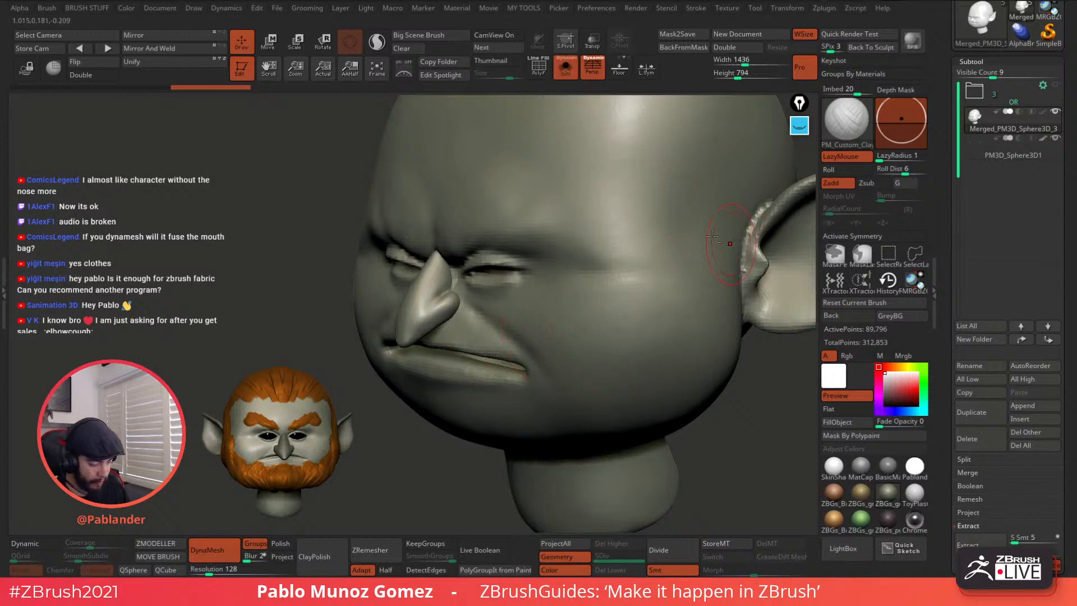
left_click(570, 73)
key("shift+f")
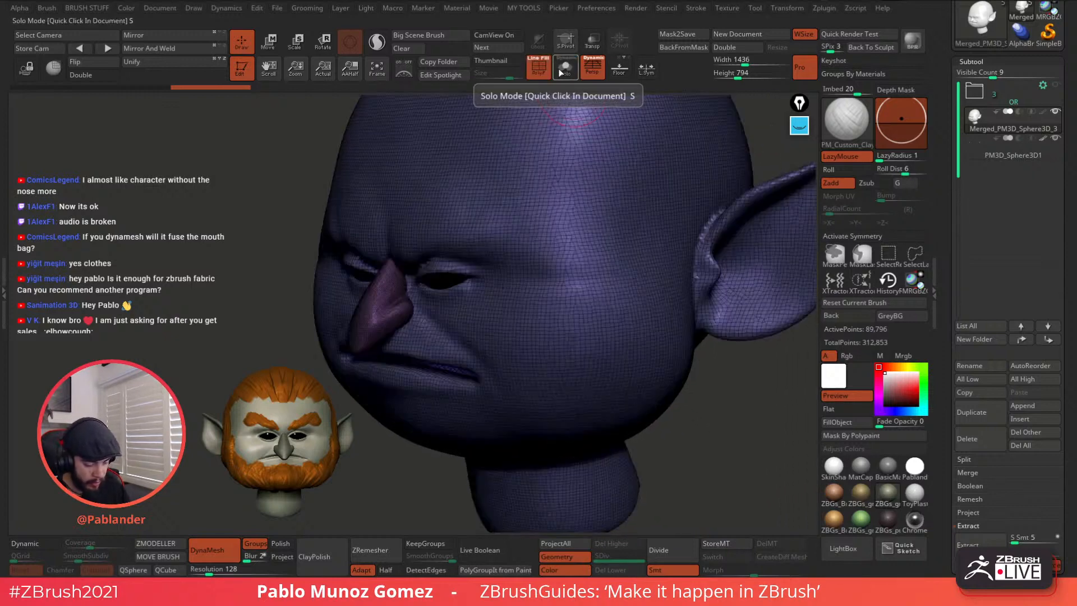
right_click_drag(432, 280, 617, 281)
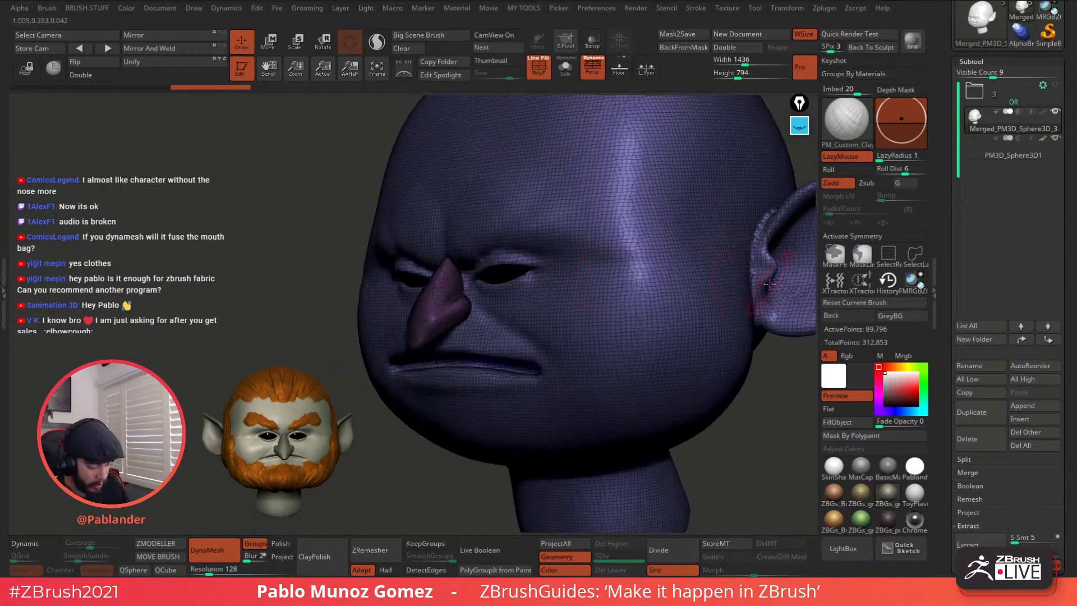
Step: Try to smooth the nose and ear junctions on the grouped DynaMesh and hide the wireframe
key("shift")
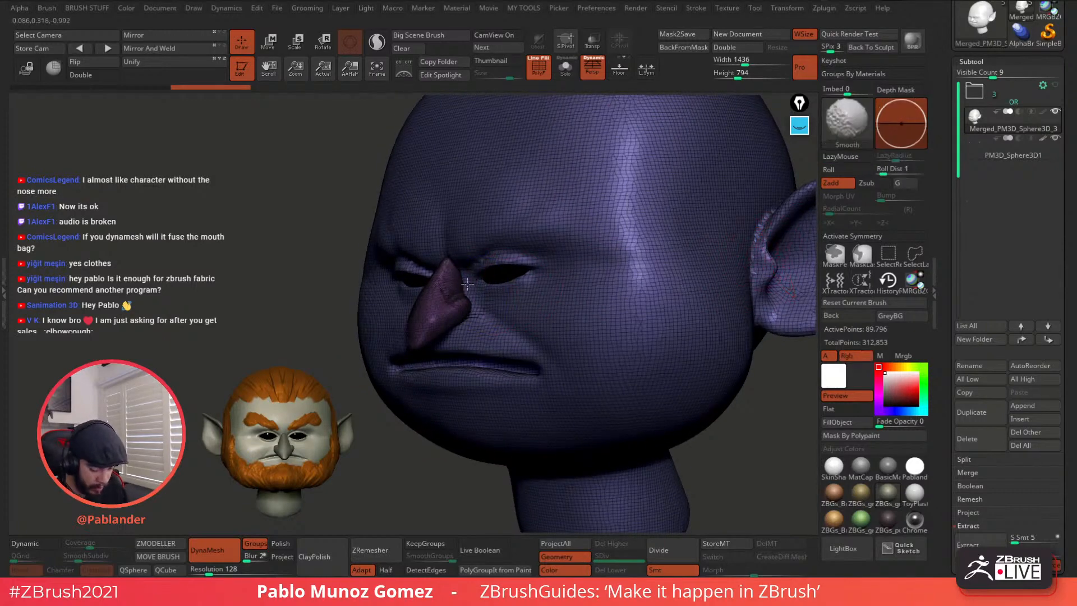
left_click_drag(467, 287, 471, 278, "shift")
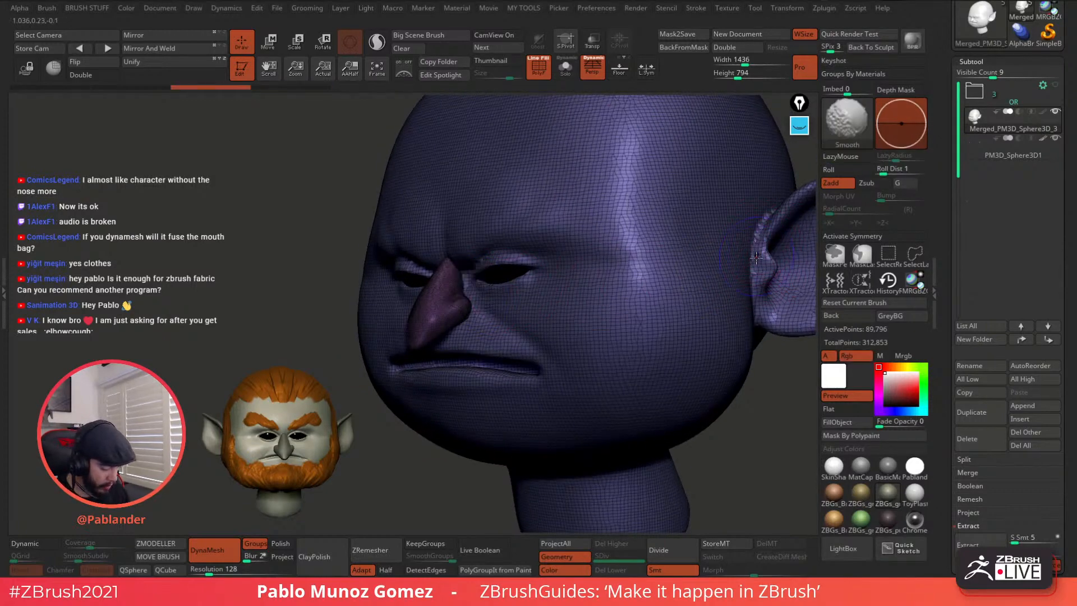
right_click_drag(662, 281, 596, 200)
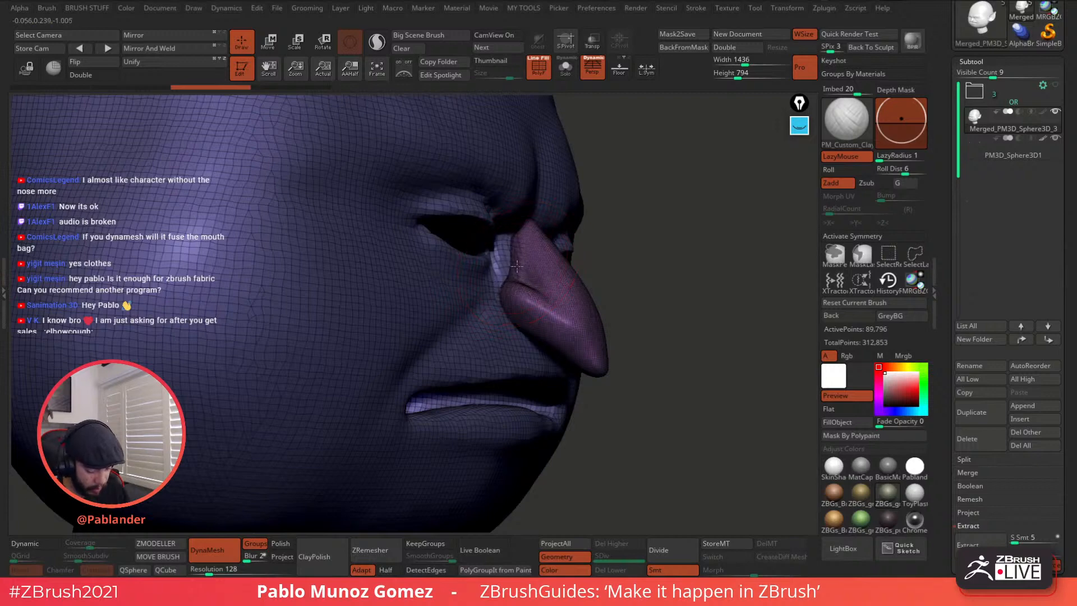
right_click_drag(502, 274, 591, 197)
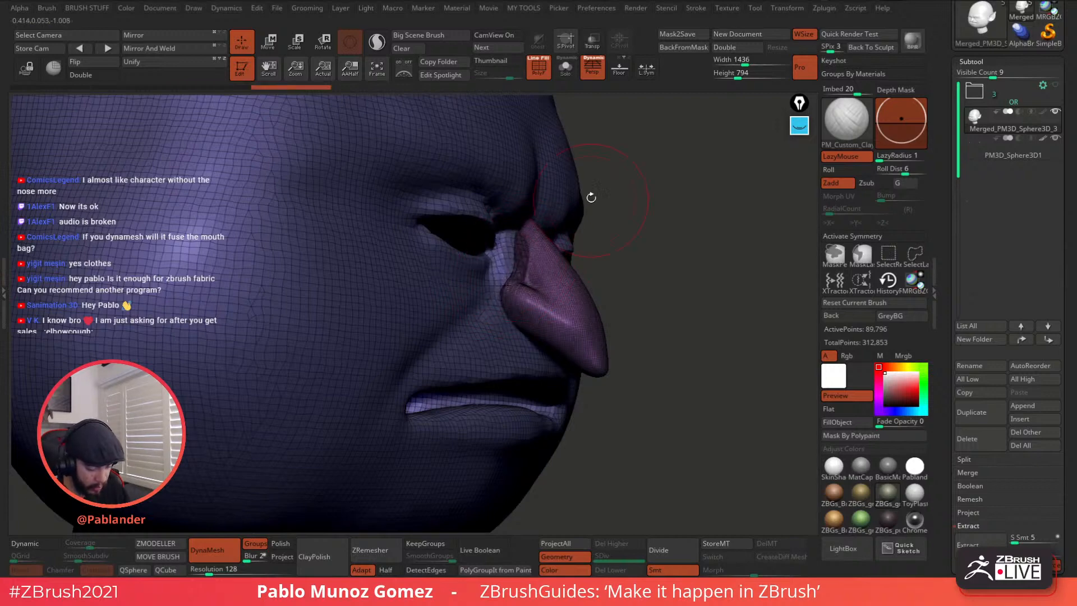
left_click(537, 76)
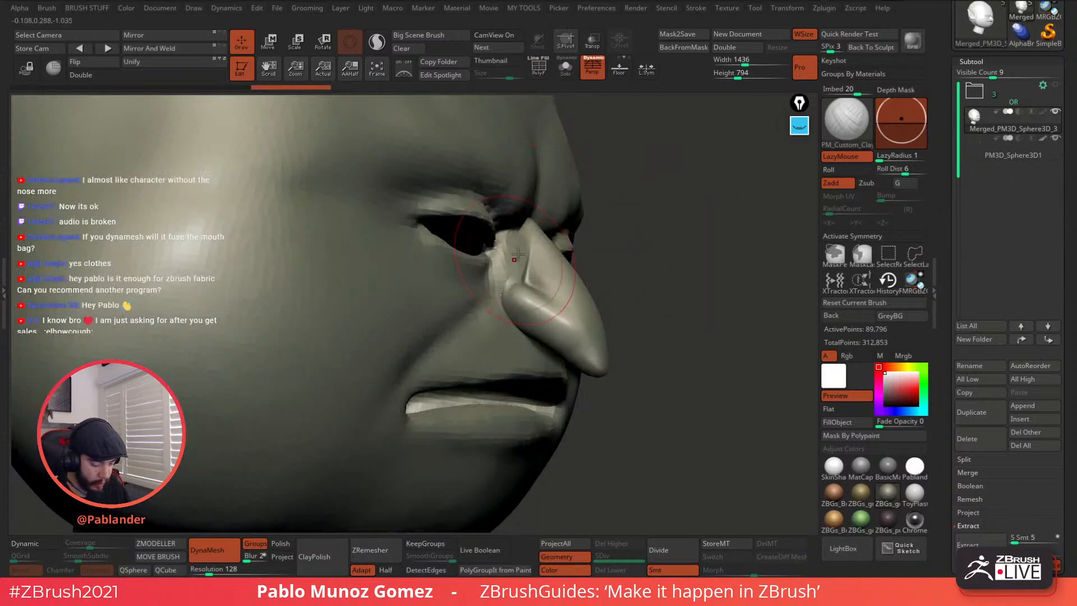
Step: Isolate the nose polygroup, invert the visibility and show the whole head again
key("ctrl+shift")
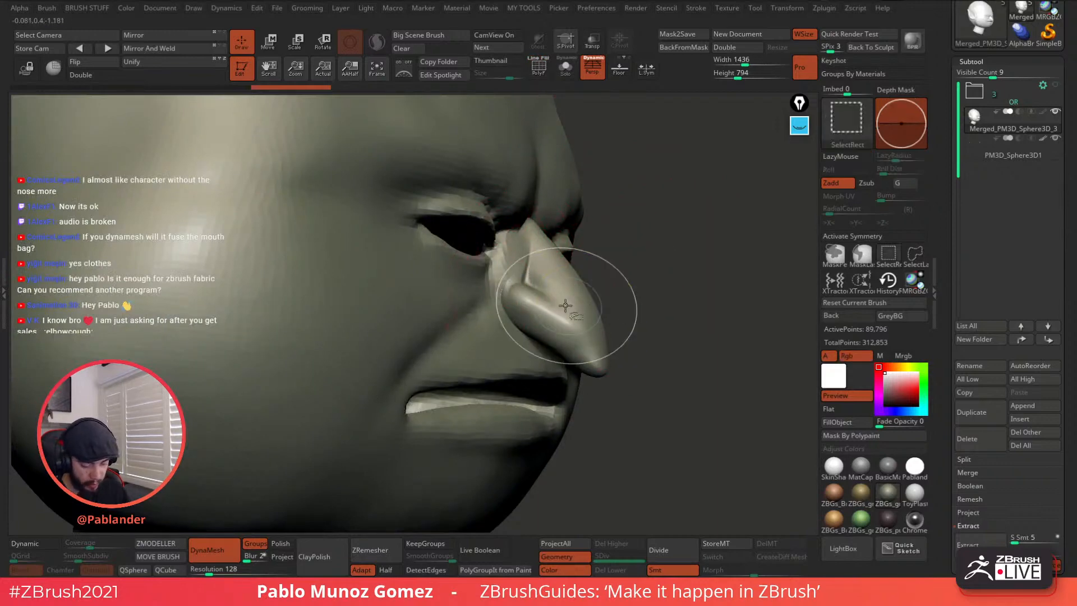
left_click(567, 306, "ctrl+shift")
left_click_drag(630, 301, 651, 306, "ctrl+shift")
left_click(653, 307, "ctrl+shift")
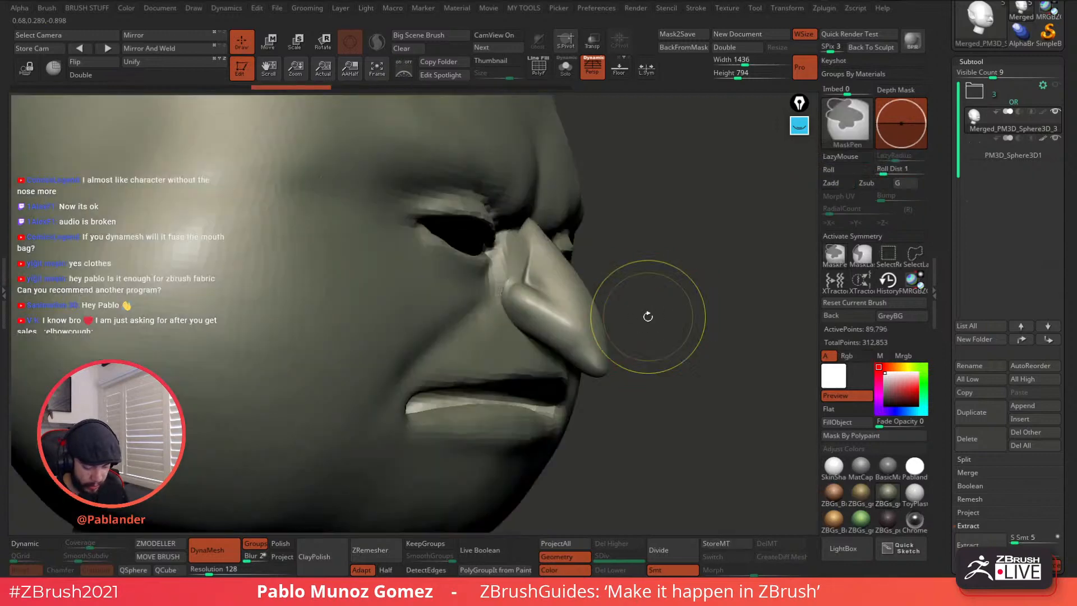
Step: Undo the grouped DynaMesh and DynaMesh the merged head at resolution 200 with Groups disabled
key("ctrl+z")
key("ctrl+z")
mouse_move(649, 291)
left_mouse_down("alt")
mouse_move(620, 243)
mouse_move(604, 272)
left_mouse_up("alt")
mouse_move(622, 306)
right_mouse_down("alt")
mouse_move(550, 262)
mouse_move(588, 276)
right_mouse_up("alt")
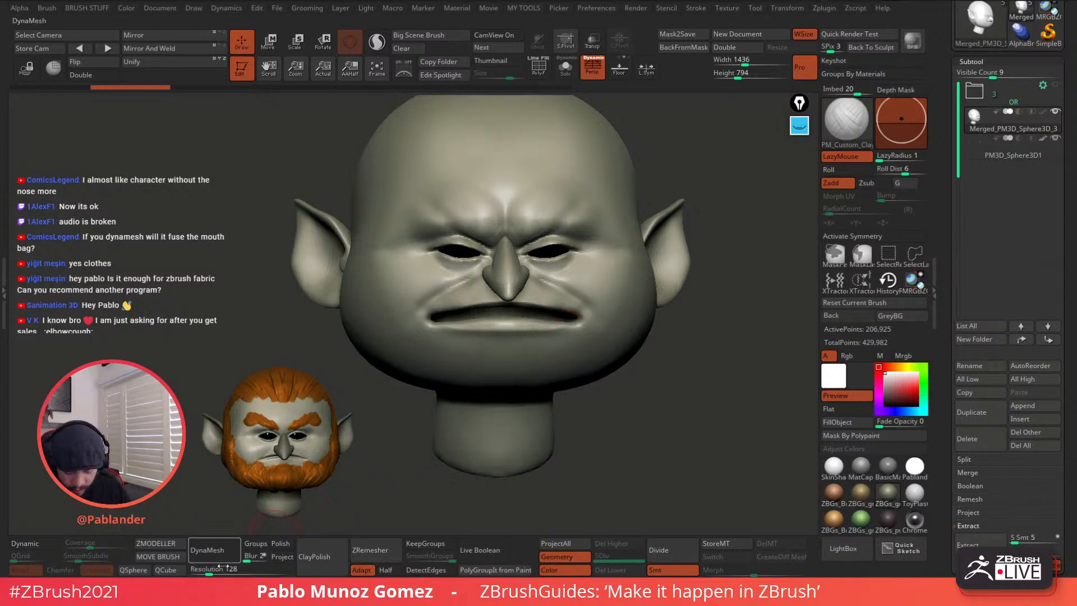
left_click_drag(208, 573, 210, 575)
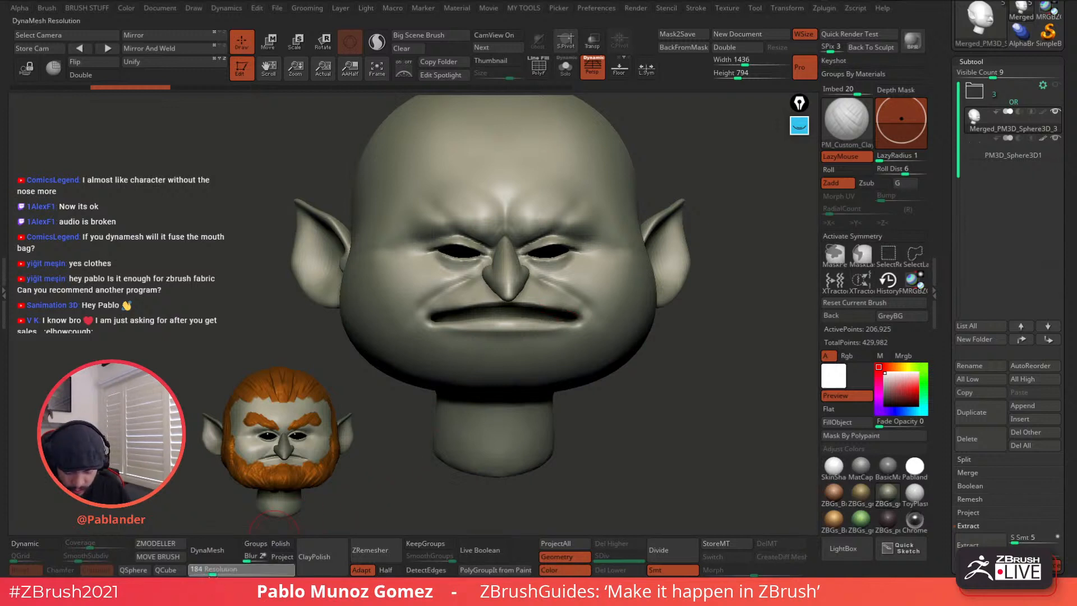
left_click(207, 550)
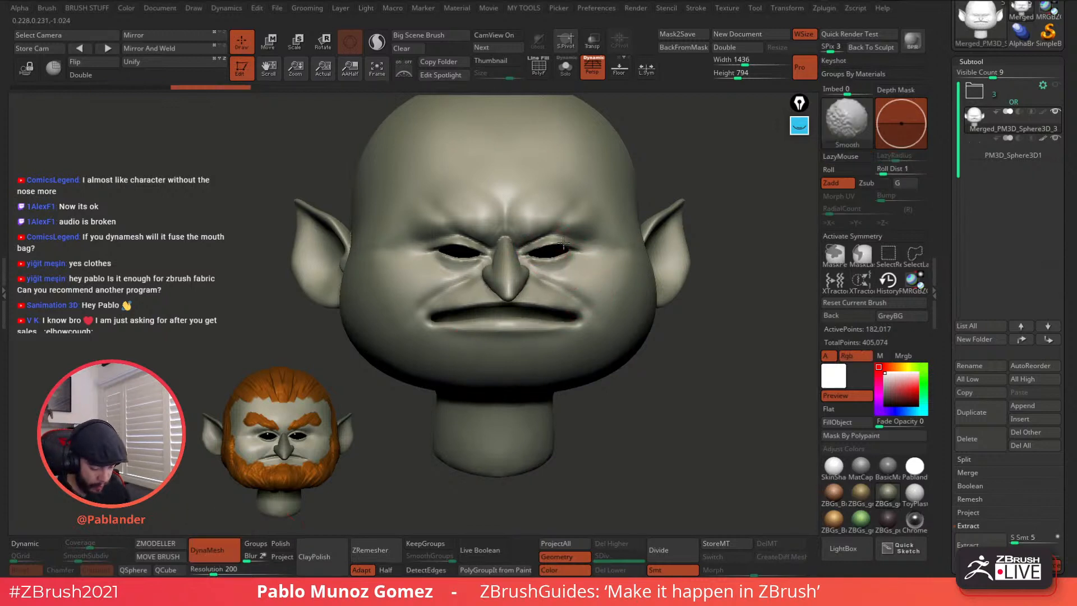
Step: Activate sculpting symmetry across the X axis for the merged head
left_click(867, 237)
scroll(553, 261, "up", 3)
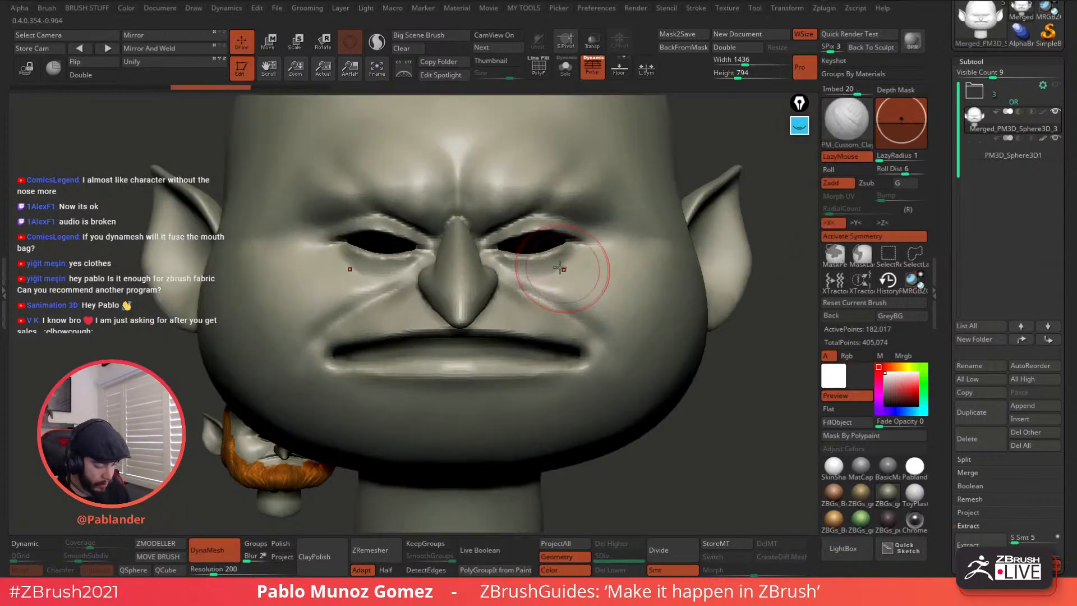
right_click_drag(516, 313, 469, 396)
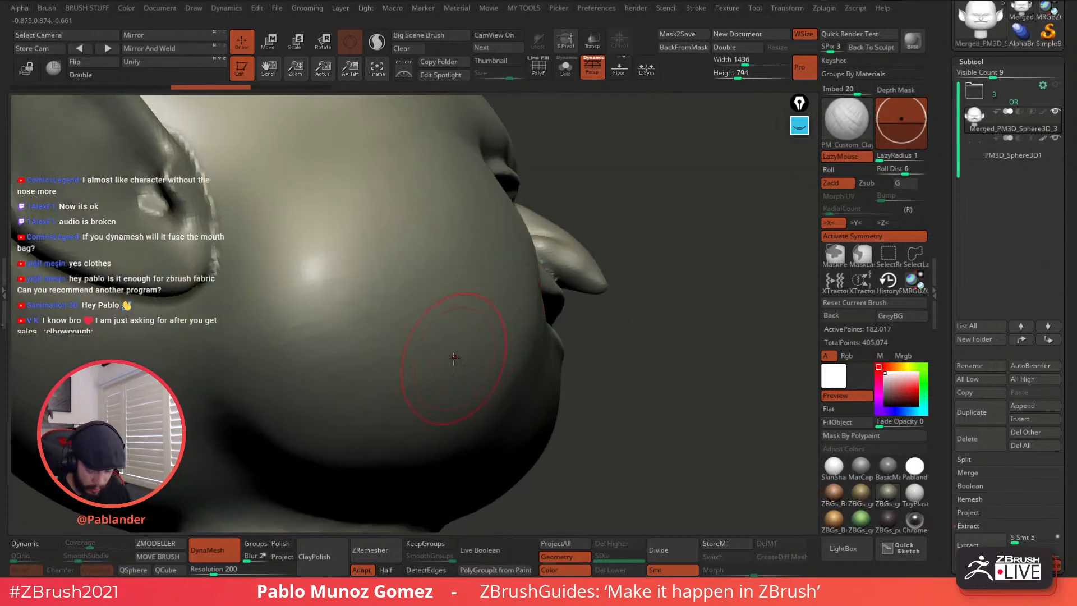
Step: Re-DynaMesh the merged head at resolution 528, clearing any mask beforehand
left_click_drag(214, 574, 227, 574)
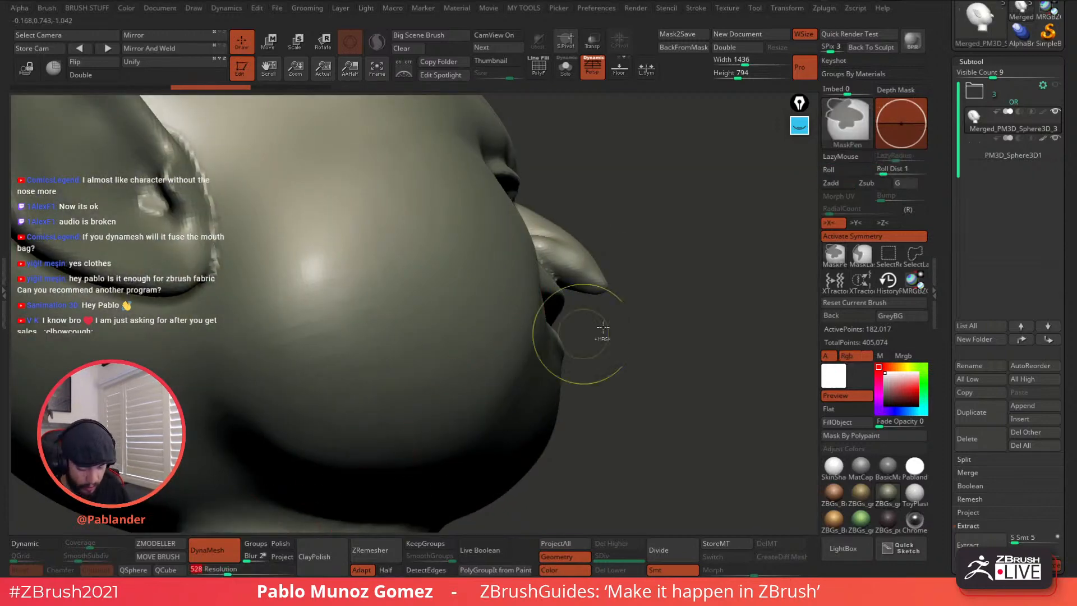
left_click(649, 376, "ctrl")
left_click_drag(652, 309, 713, 412, "ctrl")
left_click(639, 322, "ctrl")
left_click_drag(640, 322, 735, 411, "ctrl")
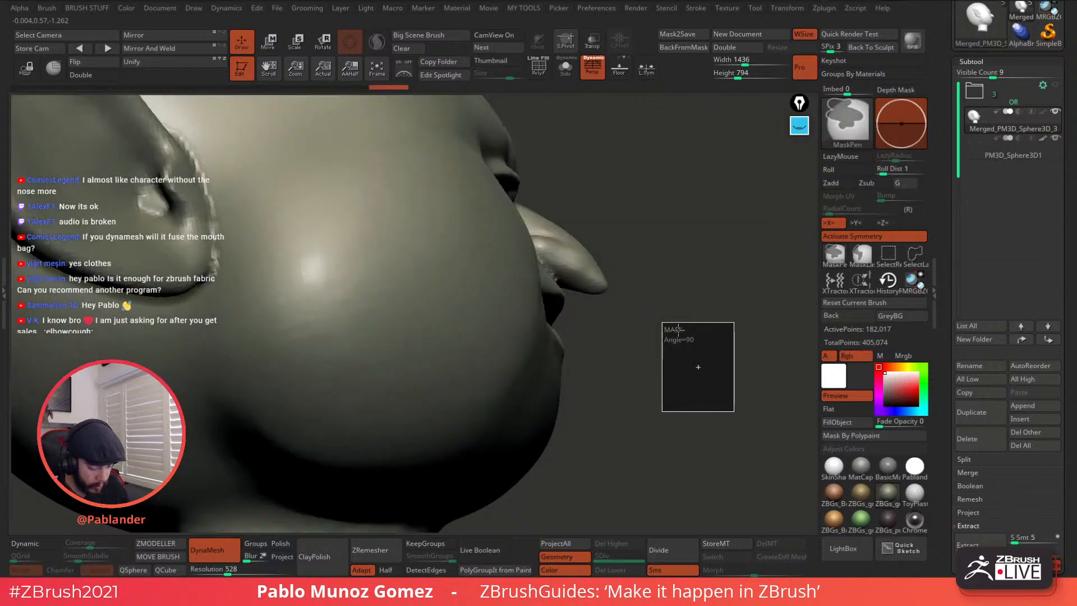
Step: Test smoothing on the ear junction and load Smooth Stronger from the brush library as the smoothing brush
mouse_move(685, 308)
right_mouse_down()
mouse_move(579, 322)
mouse_move(626, 311)
mouse_move(477, 306)
right_mouse_up()
right_click_drag(724, 263, 595, 291, "alt")
left_click_drag(591, 288, 599, 235, "shift")
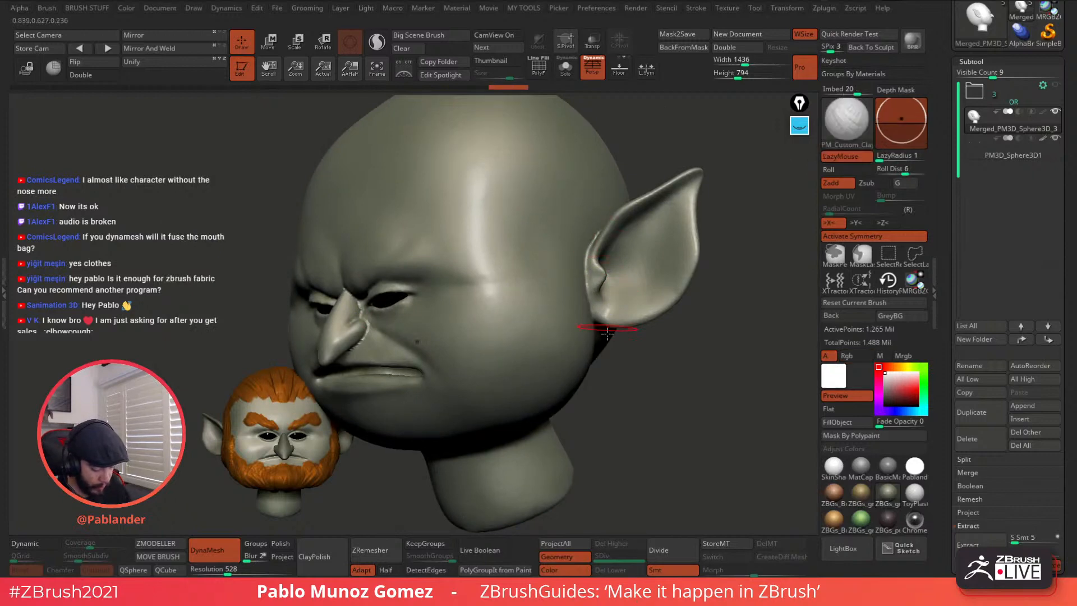
left_click(844, 549)
left_click(844, 549)
left_click(845, 548)
left_click(136, 103)
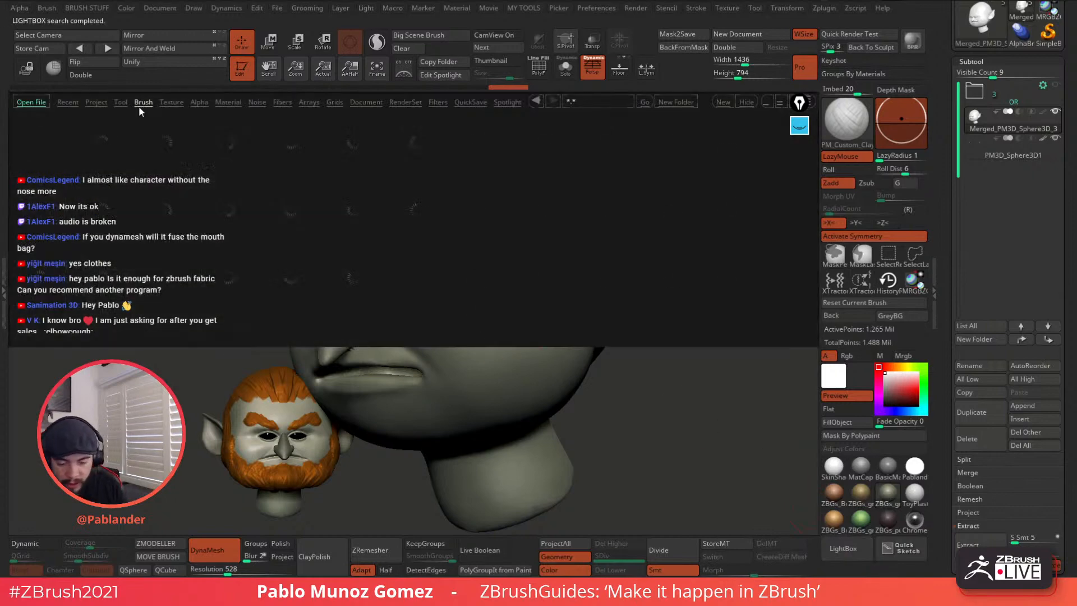
left_click(536, 221)
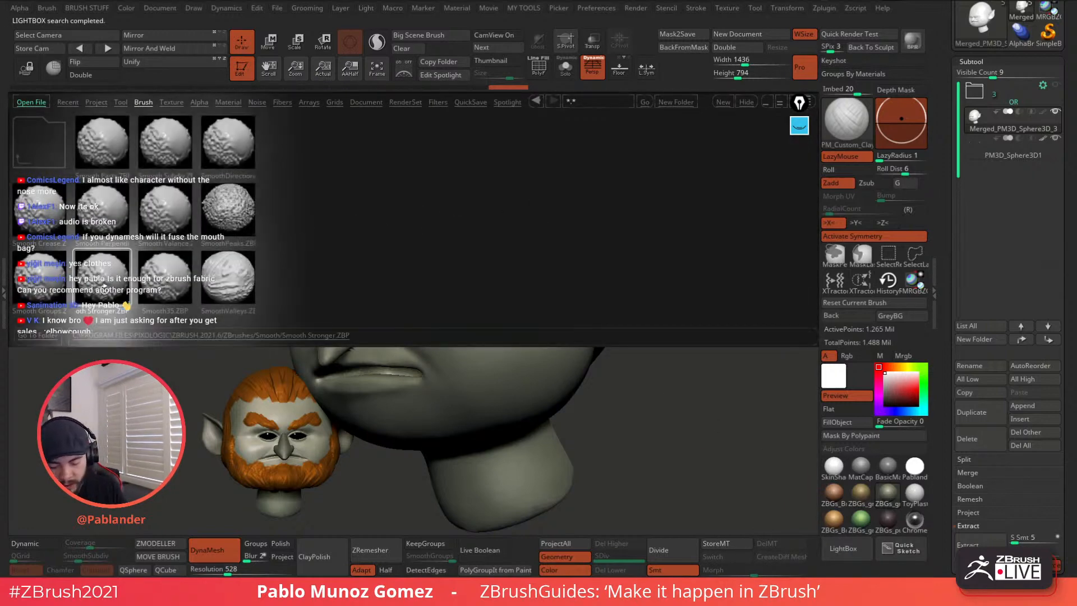
double_click(103, 286)
left_click(236, 308)
key("comma")
key("shift")
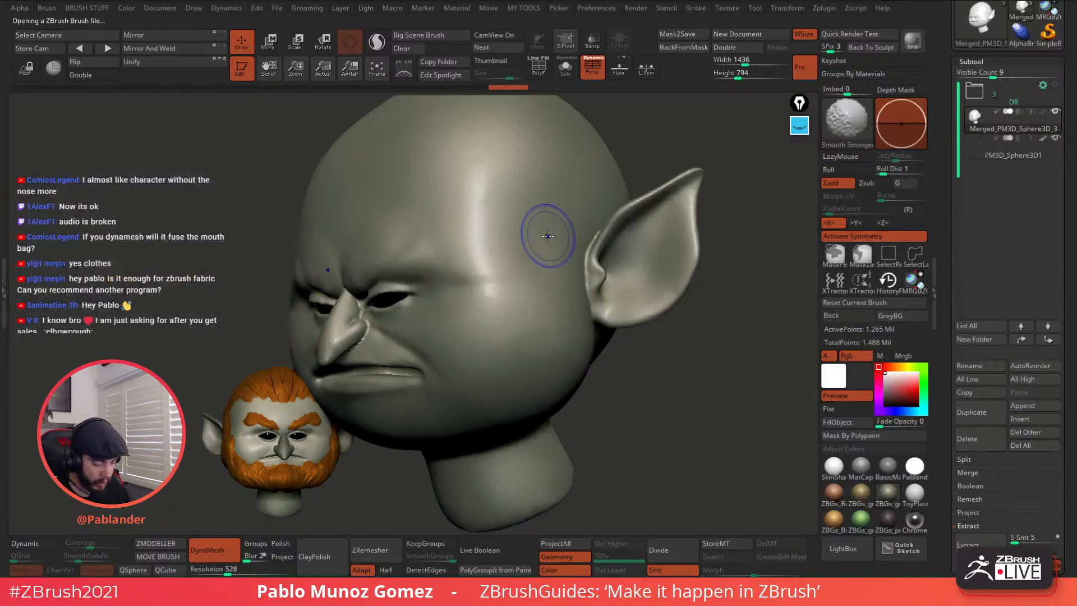
Step: Adjust the brush settings and blend the ear-to-head junctions with Smooth Stronger, including behind and below the ears
right_click_drag(548, 236, 488, 235)
key("space")
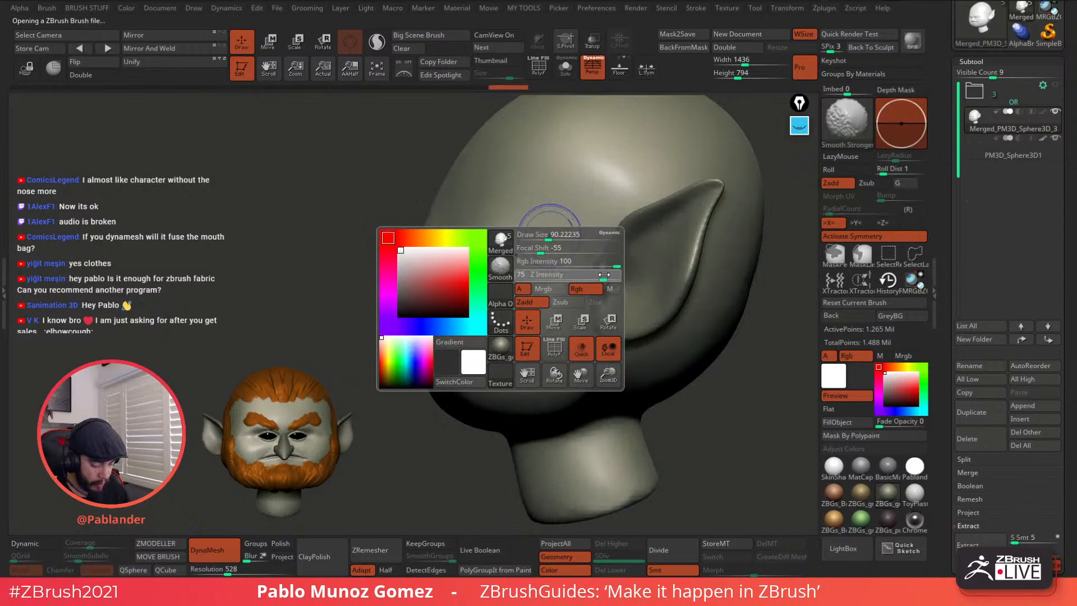
right_click_drag(570, 231, 615, 225)
key("space")
left_click_drag(581, 212, 587, 199)
key("shift")
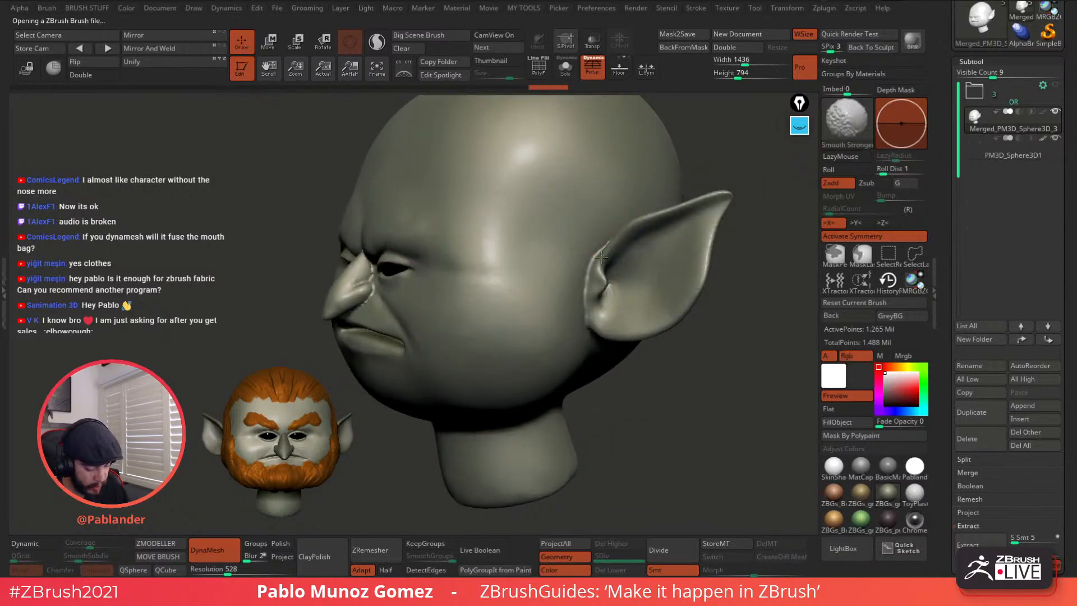
mouse_move(590, 280)
left_mouse_down("shift")
mouse_move(588, 321)
mouse_move(595, 312)
left_mouse_up("shift")
mouse_move(724, 201)
left_mouse_down("shift")
mouse_move(660, 224)
mouse_move(690, 247)
left_mouse_up("shift")
mouse_move(640, 278)
left_mouse_down("shift")
mouse_move(627, 297)
mouse_move(659, 296)
left_mouse_up("shift")
left_click_drag(724, 325, 774, 323, "shift")
right_click_drag(588, 306, 662, 318, "alt")
Step: Smooth the nose junction, the areas around the brow and mouth, and the transition from chin to neck
left_click_drag(629, 253, 541, 216, "shift")
mouse_move(533, 259)
left_mouse_down("shift")
mouse_move(584, 271)
mouse_move(595, 286)
left_mouse_up("shift")
left_click_drag(572, 325, 505, 324, "shift")
mouse_move(537, 357)
left_mouse_down("shift")
mouse_move(513, 360)
mouse_move(572, 354)
left_mouse_up("shift")
left_click_drag(577, 400, 539, 412, "shift")
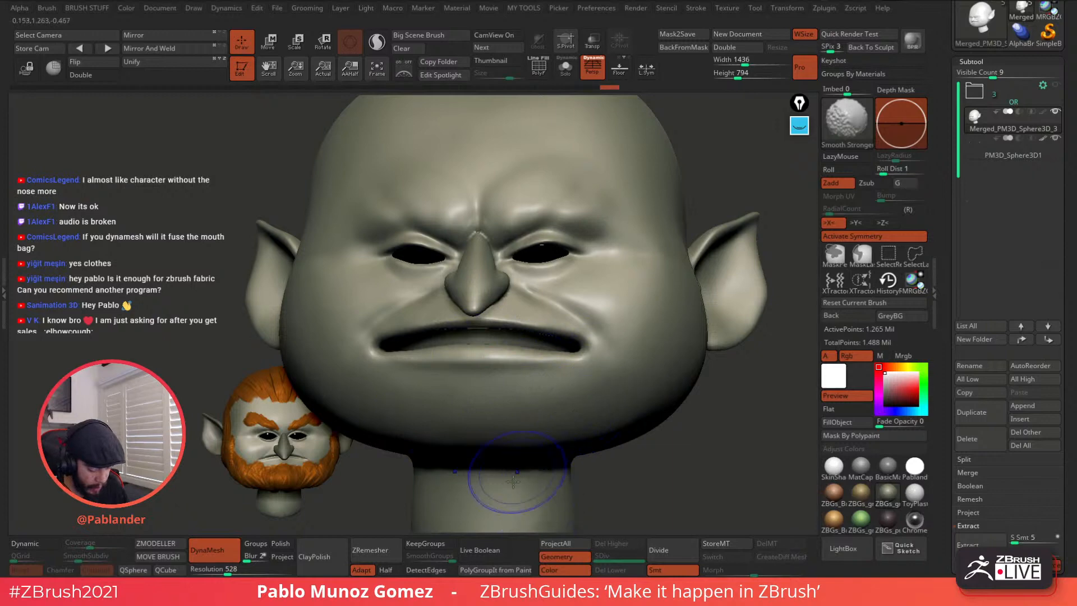
left_click_drag(520, 468, 488, 467, "shift")
mouse_move(568, 414)
right_mouse_down("ctrl")
mouse_move(551, 292)
mouse_move(625, 193)
right_mouse_up("ctrl")
right_click(617, 218)
mouse_move(624, 193)
left_mouse_down("shift")
mouse_move(605, 228)
mouse_move(485, 328)
left_mouse_up("shift")
mouse_move(508, 292)
left_mouse_down()
mouse_move(576, 272)
mouse_move(490, 307)
mouse_move(461, 269)
mouse_move(488, 306)
mouse_move(498, 283)
left_mouse_up()
right_click(470, 293)
Step: Build up both cheeks below the eyes with crossing strokes of the PM_Custom_Clay brush
right_click_drag(647, 271, 487, 294, "alt")
mouse_move(607, 247)
left_mouse_down()
mouse_move(560, 279)
mouse_move(535, 281)
mouse_move(643, 269)
mouse_move(637, 302)
left_mouse_up()
right_click_drag(662, 292, 609, 287)
mouse_move(657, 272)
left_mouse_down()
mouse_move(640, 252)
mouse_move(643, 285)
left_mouse_up()
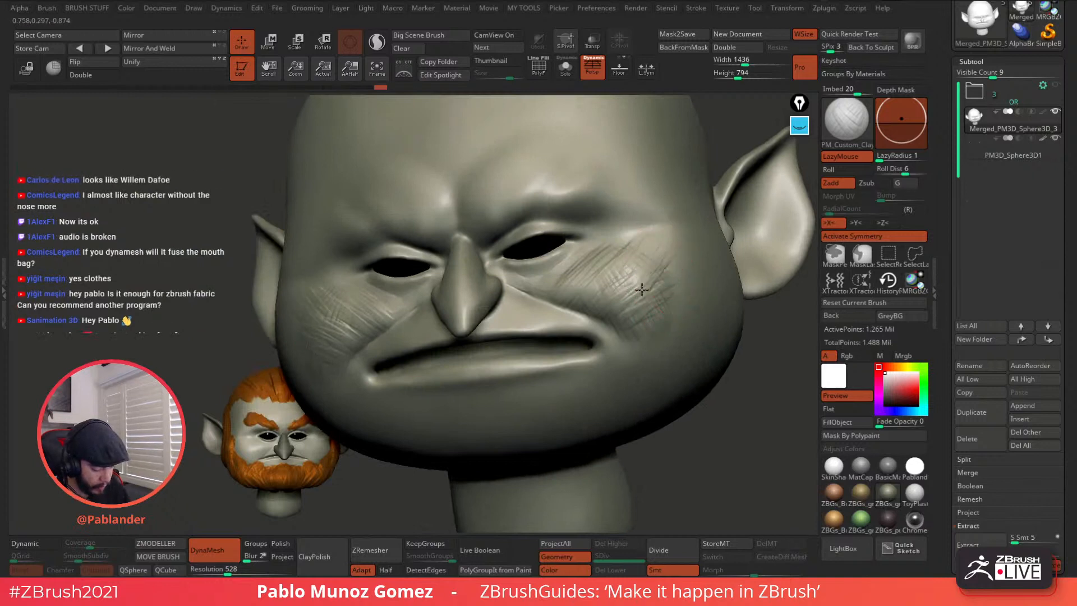
left_click_drag(577, 305, 627, 335)
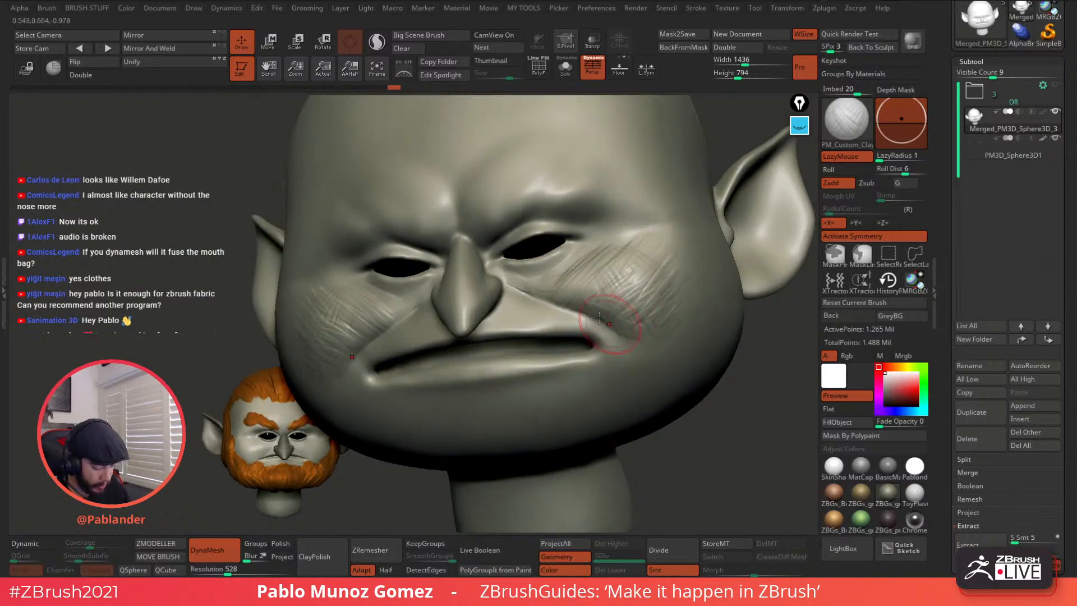
left_click_drag(577, 305, 632, 339)
Step: Smooth the clay strokes on the cheeks and beneath the eyes with Smooth Stronger
key("shift")
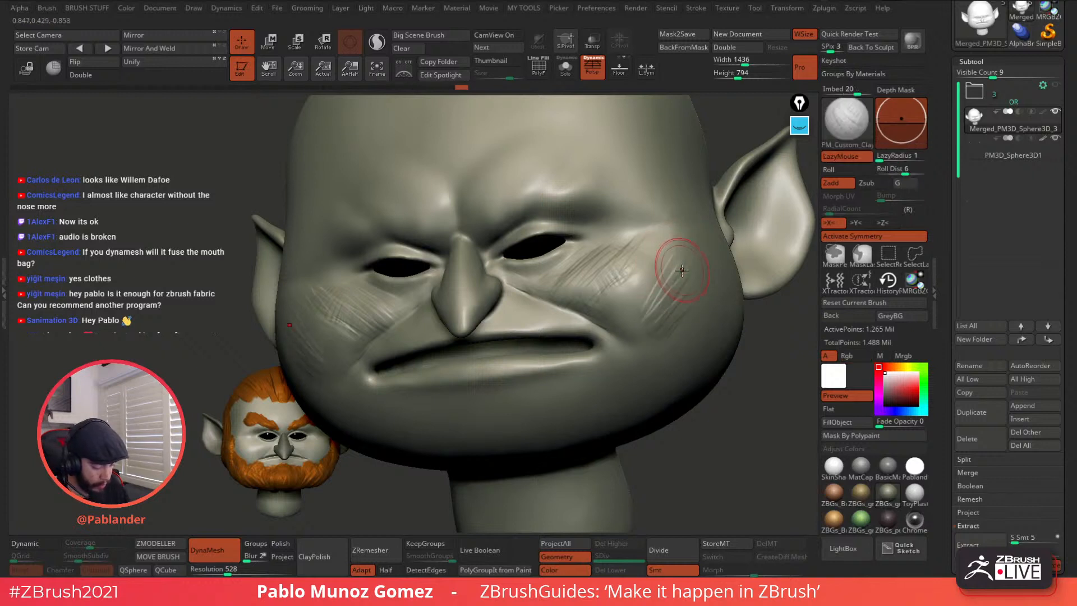
key("space")
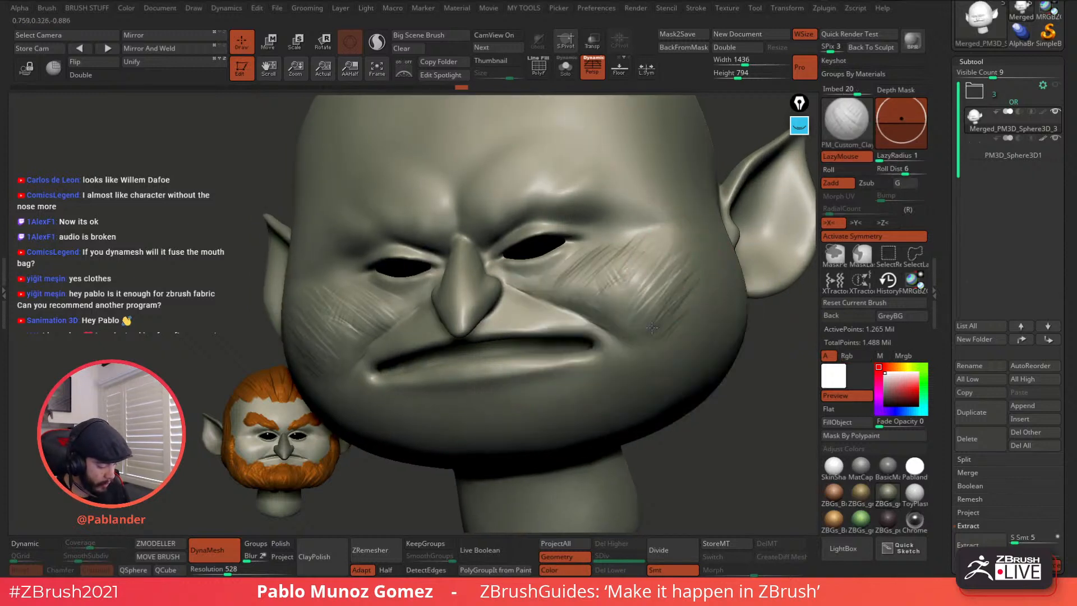
key("shift")
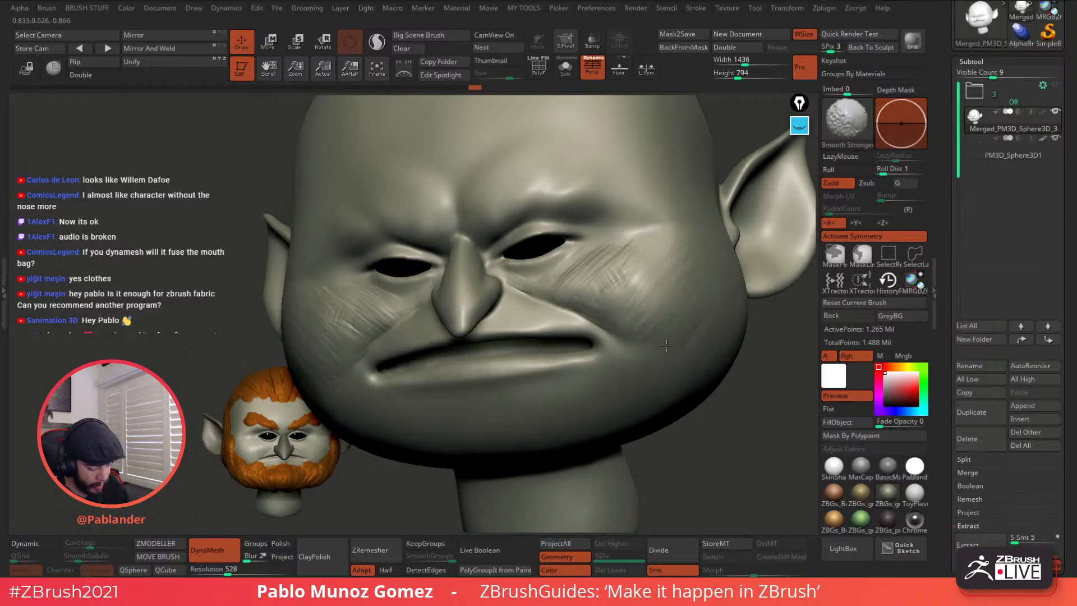
right_click_drag(626, 250, 635, 261)
key("space")
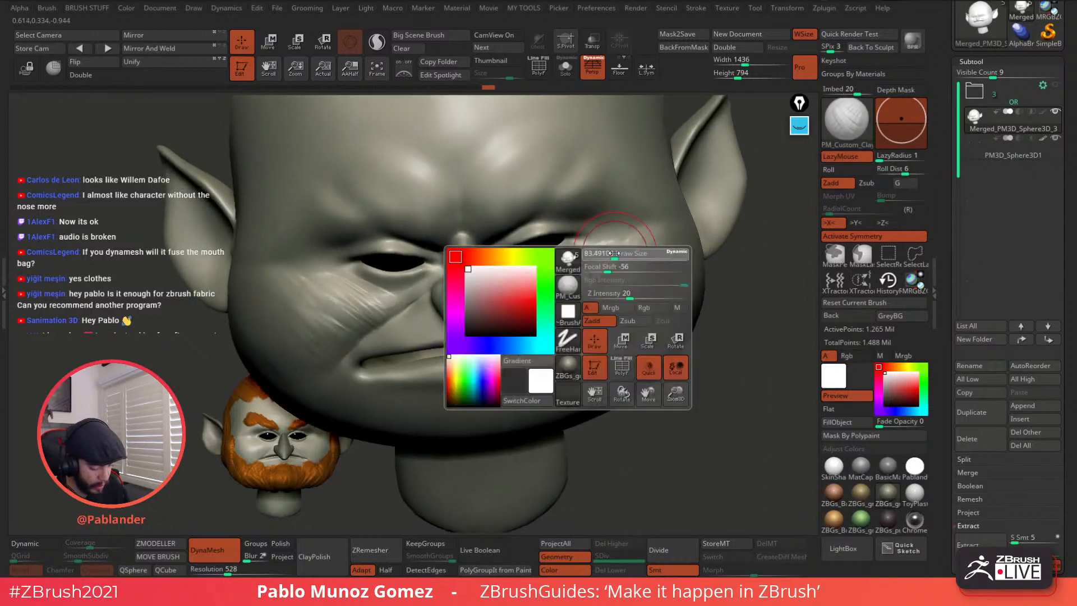
key("shift")
mouse_move(614, 257)
left_mouse_down("shift")
mouse_move(561, 285)
mouse_move(586, 268)
mouse_move(594, 296)
mouse_move(578, 279)
mouse_move(595, 262)
left_mouse_up("shift")
left_click_drag(595, 261, 632, 248, "shift")
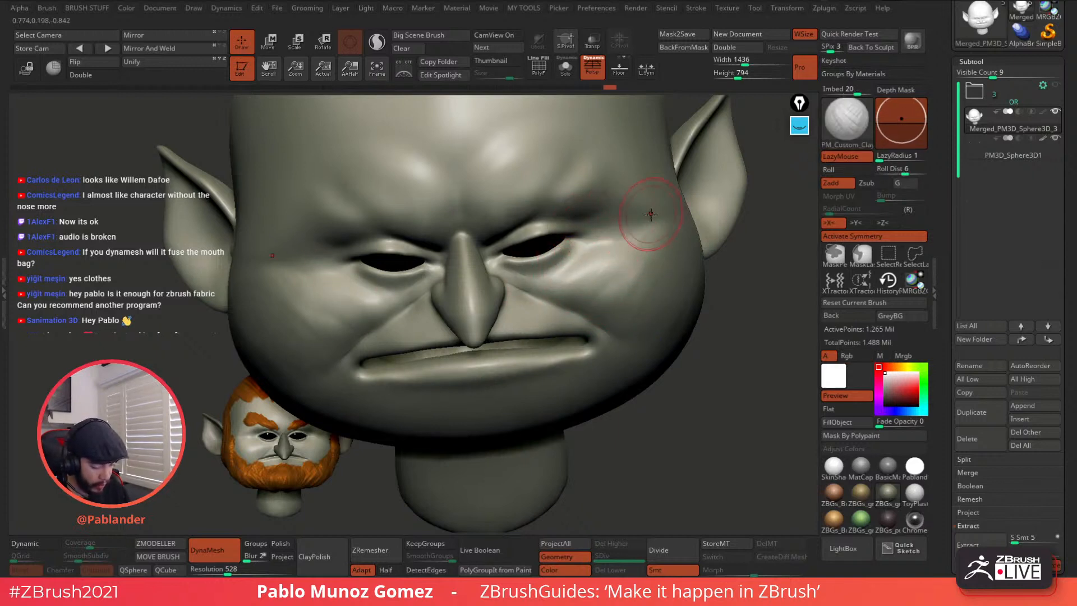
Step: Build up the temples and outer cheekbones with clay strokes and smooth them into the cheeks
right_click_drag(634, 208, 630, 208)
left_click_drag(640, 220, 623, 239)
right_click_drag(638, 203, 623, 194)
left_click_drag(651, 190, 644, 195, "shift")
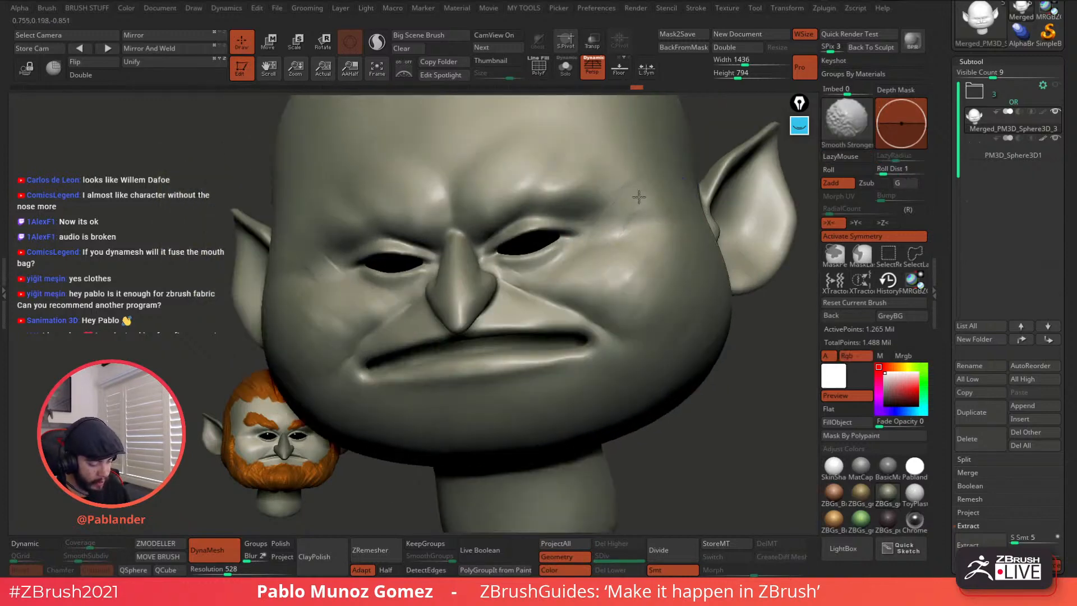
left_click_drag(625, 275, 628, 264, "shift")
mouse_move(636, 220)
left_mouse_down()
mouse_move(625, 228)
mouse_move(645, 229)
mouse_move(640, 214)
mouse_move(659, 259)
left_mouse_up()
left_click_drag(631, 301, 614, 229, "shift")
left_click_drag(635, 275, 634, 305, "shift")
Step: Add clay volume along the nasolabial folds between nose and mouth corners and smooth it
right_click_drag(368, 328, 522, 289, "alt")
left_click_drag(525, 283, 504, 306)
right_click_drag(484, 346, 488, 347)
mouse_move(515, 293)
left_mouse_down()
mouse_move(531, 271)
mouse_move(497, 306)
left_mouse_up()
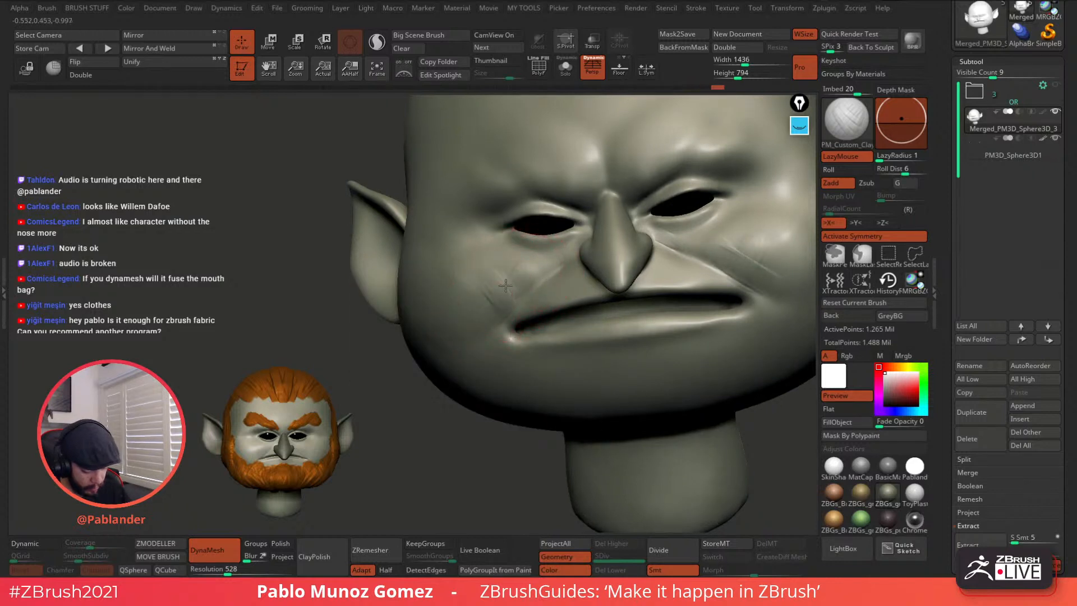
left_click_drag(527, 269, 495, 281, "shift")
Step: Add clay strokes on the lower cheeks beside the mouth and smooth them together with the chin area
right_click_drag(735, 263, 634, 275, "alt")
mouse_move(696, 261)
left_mouse_down()
mouse_move(678, 268)
mouse_move(687, 311)
mouse_move(683, 291)
mouse_move(657, 283)
mouse_move(668, 315)
left_mouse_up()
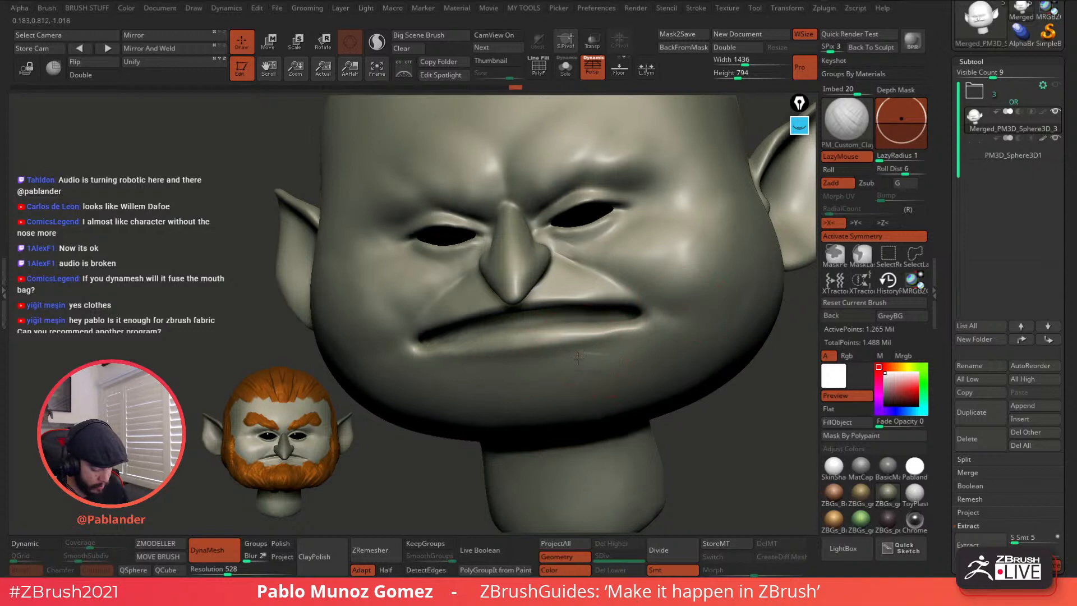
left_click_drag(576, 353, 616, 357, "shift")
right_click_drag(640, 236, 656, 288, "alt")
key("space")
left_click_drag(581, 306, 586, 303, "shift")
mouse_move(587, 292)
right_mouse_down("alt")
mouse_move(645, 244)
mouse_move(631, 221)
right_mouse_up("alt")
left_click_drag(535, 288, 533, 291, "shift")
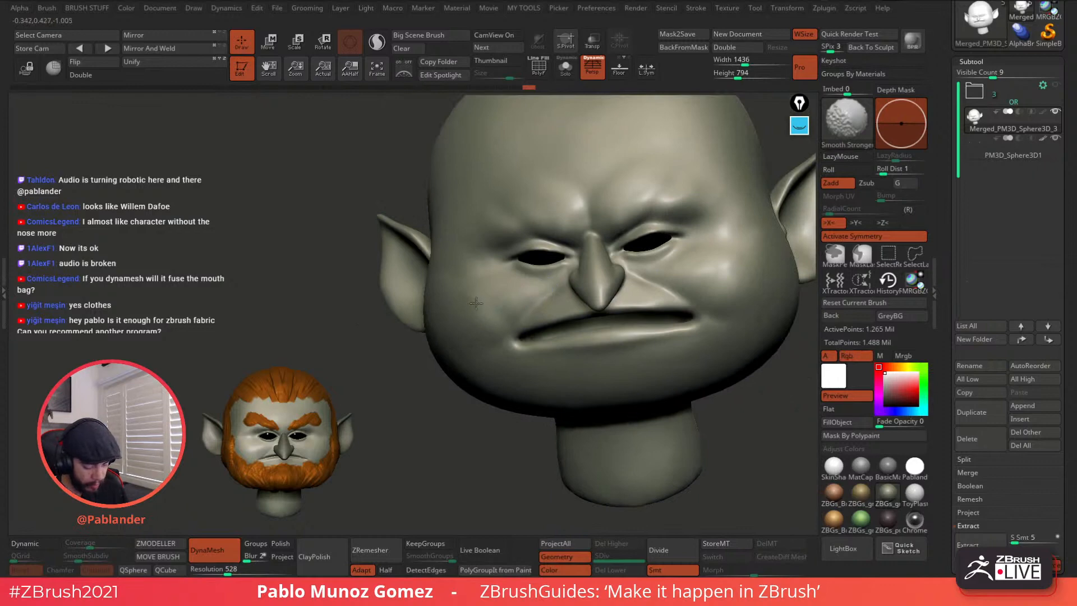
mouse_move(662, 285)
right_mouse_down("alt")
mouse_move(592, 308)
mouse_move(661, 291)
right_mouse_up("alt")
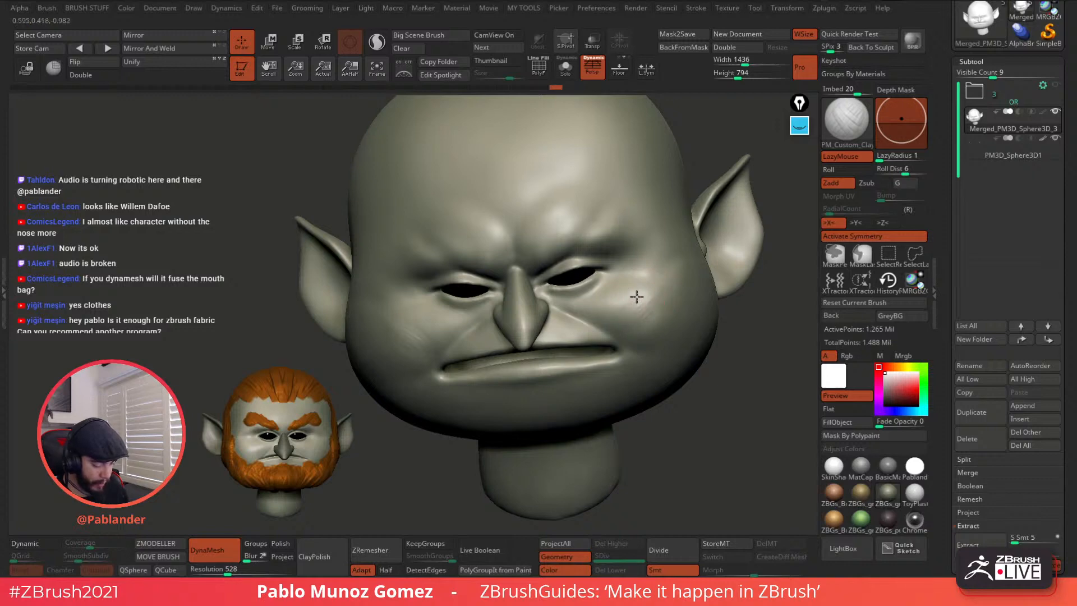
key("shift")
Step: Add clay strokes between the eyebrows and along the inner brows to deepen the frown above the nose bridge
mouse_move(612, 303)
right_mouse_down()
mouse_move(553, 306)
mouse_move(525, 292)
right_mouse_up()
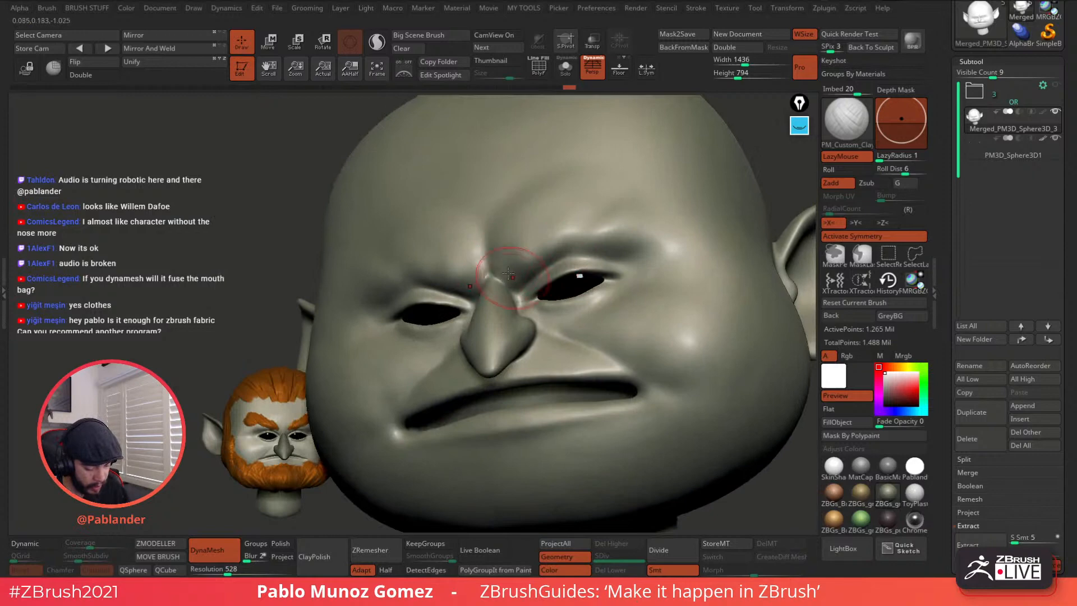
left_click_drag(511, 273, 499, 251)
right_click_drag(522, 240, 550, 251)
left_click_drag(525, 265, 508, 280)
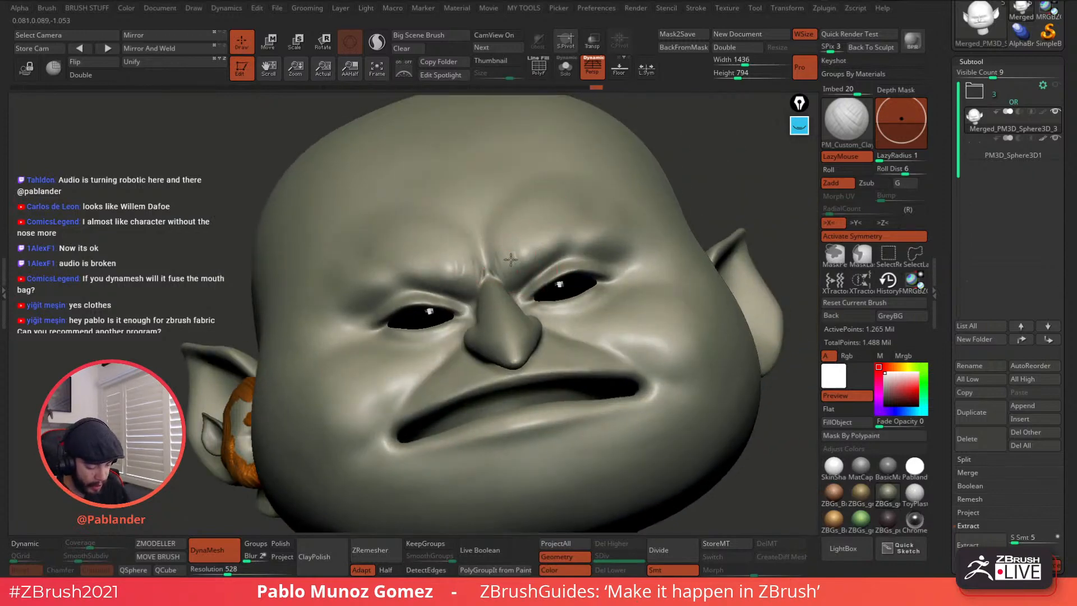
mouse_move(538, 262)
right_mouse_down()
mouse_move(531, 248)
mouse_move(556, 231)
right_mouse_up()
key("space")
mouse_move(510, 255)
left_mouse_down()
mouse_move(491, 267)
mouse_move(527, 237)
mouse_move(512, 276)
left_mouse_up()
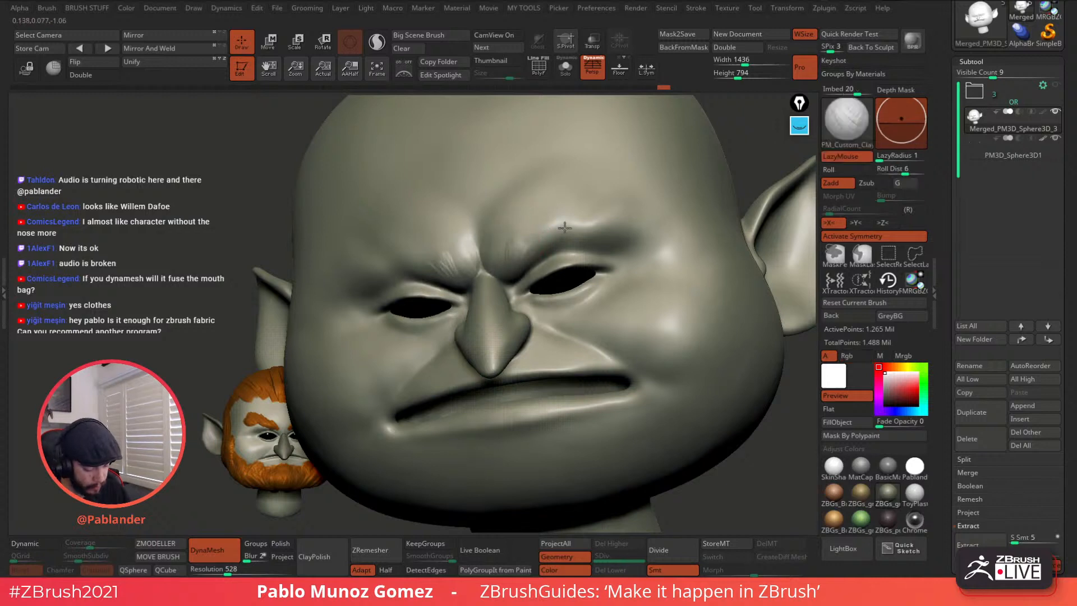
Step: Build up the outer brow ridge above the eyes with clay strokes and smooth it toward the temples
mouse_move(543, 255)
left_mouse_down()
mouse_move(538, 240)
mouse_move(574, 223)
mouse_move(604, 251)
mouse_move(626, 238)
left_mouse_up()
right_click_drag(627, 224, 630, 222)
mouse_move(624, 246)
left_mouse_down()
mouse_move(602, 244)
mouse_move(644, 231)
mouse_move(598, 241)
mouse_move(637, 209)
mouse_move(544, 231)
mouse_move(512, 252)
mouse_move(609, 216)
left_mouse_up()
mouse_move(627, 210)
right_mouse_down()
mouse_move(596, 224)
mouse_move(595, 242)
mouse_move(615, 243)
right_mouse_up()
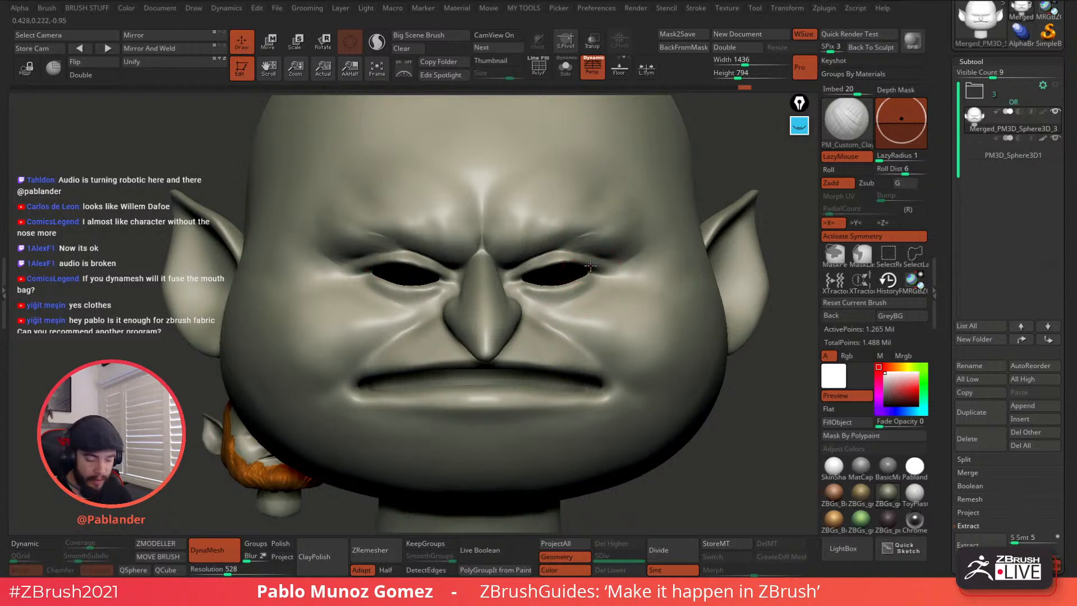
right_click_drag(598, 273, 587, 233)
mouse_move(589, 232)
left_mouse_down("shift")
mouse_move(642, 254)
mouse_move(649, 243)
mouse_move(627, 225)
left_mouse_up("shift")
Step: Add clay strokes on the lower forehead above the eyebrows
right_click_drag(563, 208, 554, 216)
key("space")
mouse_move(557, 203)
left_mouse_down()
mouse_move(544, 229)
mouse_move(562, 233)
left_mouse_up()
mouse_move(594, 195)
left_mouse_down()
mouse_move(578, 211)
mouse_move(601, 211)
mouse_move(588, 229)
mouse_move(572, 204)
mouse_move(595, 228)
left_mouse_up()
Step: Shape the nostril wings and the sides of the nose with short clay strokes
right_click_drag(554, 276, 540, 270, "ctrl")
key("space")
left_click_drag(540, 270, 523, 272)
mouse_move(509, 281)
right_mouse_down()
mouse_move(512, 264)
mouse_move(494, 266)
right_mouse_up()
right_click_drag(494, 266, 508, 280, "ctrl")
left_click_drag(542, 269, 544, 287)
mouse_move(542, 284)
right_mouse_down()
mouse_move(526, 300)
mouse_move(540, 278)
mouse_move(533, 287)
right_mouse_up()
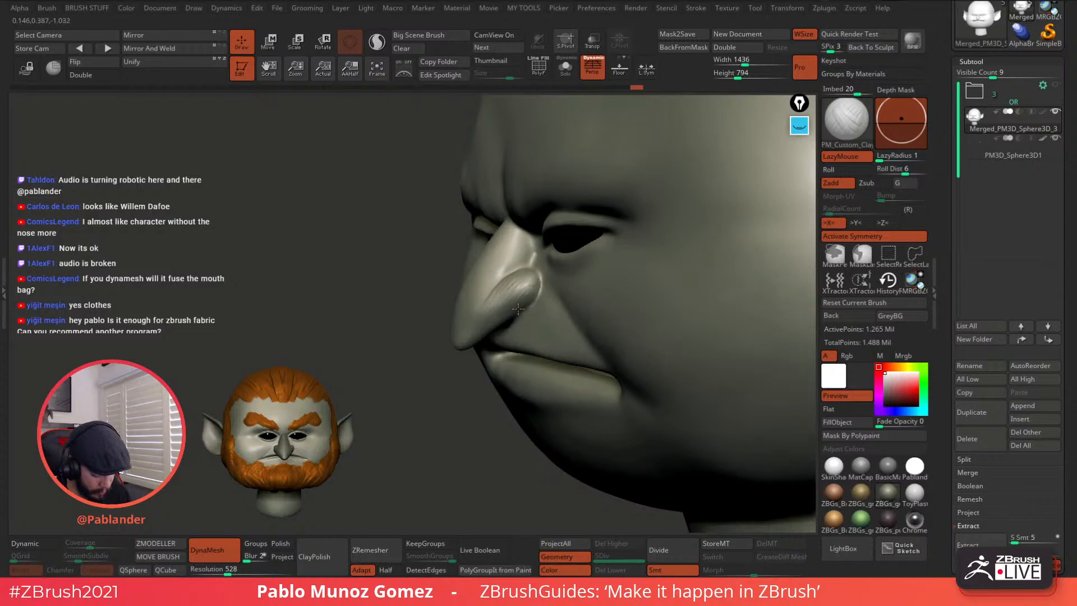
right_click_drag(530, 292, 519, 280)
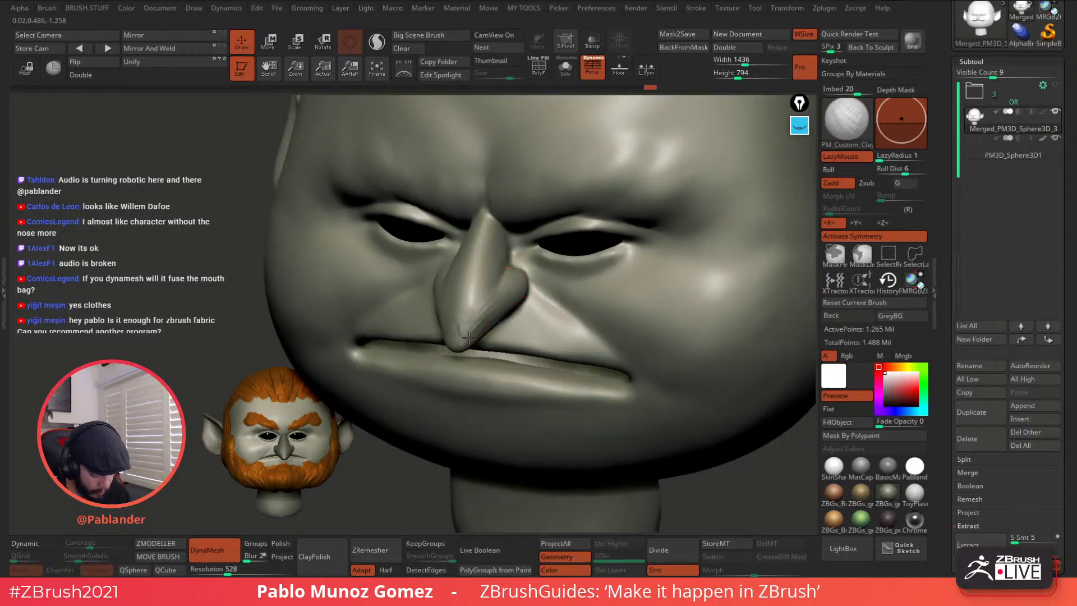
Step: Define the lower eyelids and eye bags toward the inner eye corners with clay strokes and smooth them
mouse_move(499, 285)
right_mouse_down()
mouse_move(476, 294)
mouse_move(536, 273)
right_mouse_up()
left_click_drag(611, 275, 564, 298)
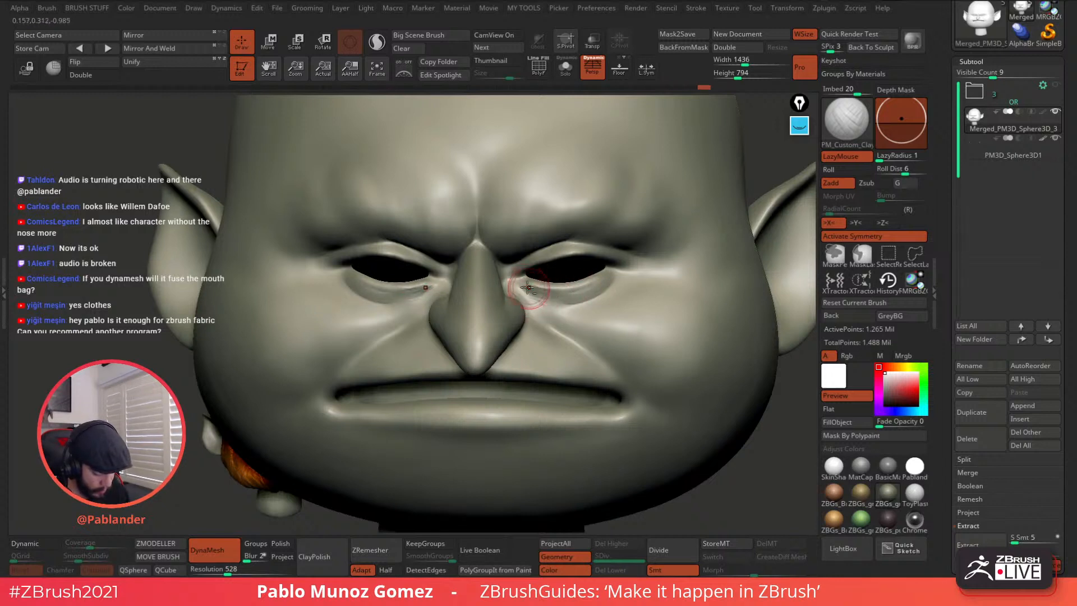
key("shift")
mouse_move(595, 292)
right_mouse_down()
mouse_move(621, 284)
mouse_move(658, 342)
right_mouse_up()
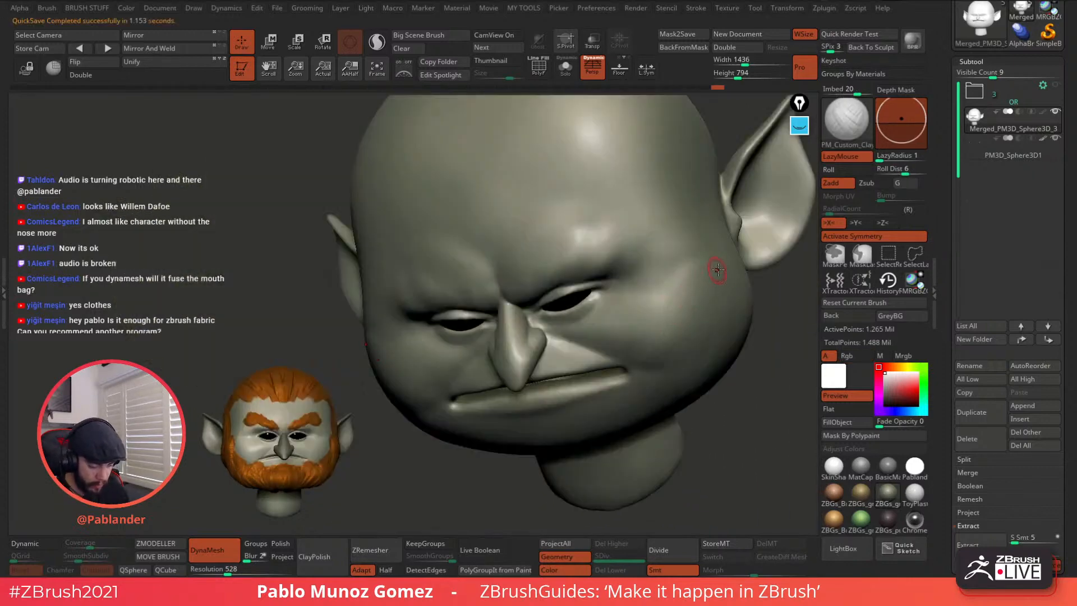
Step: Block out the inner ear folds with curved clay strokes around the ear bowl and up toward the tip
right_click_drag(718, 270, 609, 289)
right_click_drag(617, 228, 564, 252)
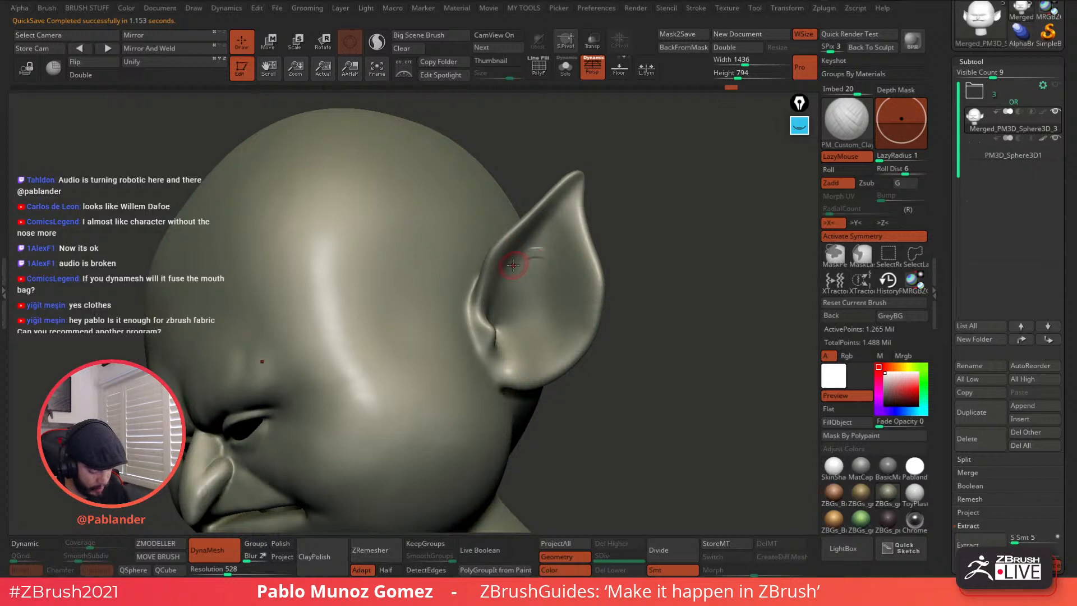
left_click_drag(573, 309, 546, 345)
right_click_drag(521, 362, 517, 362)
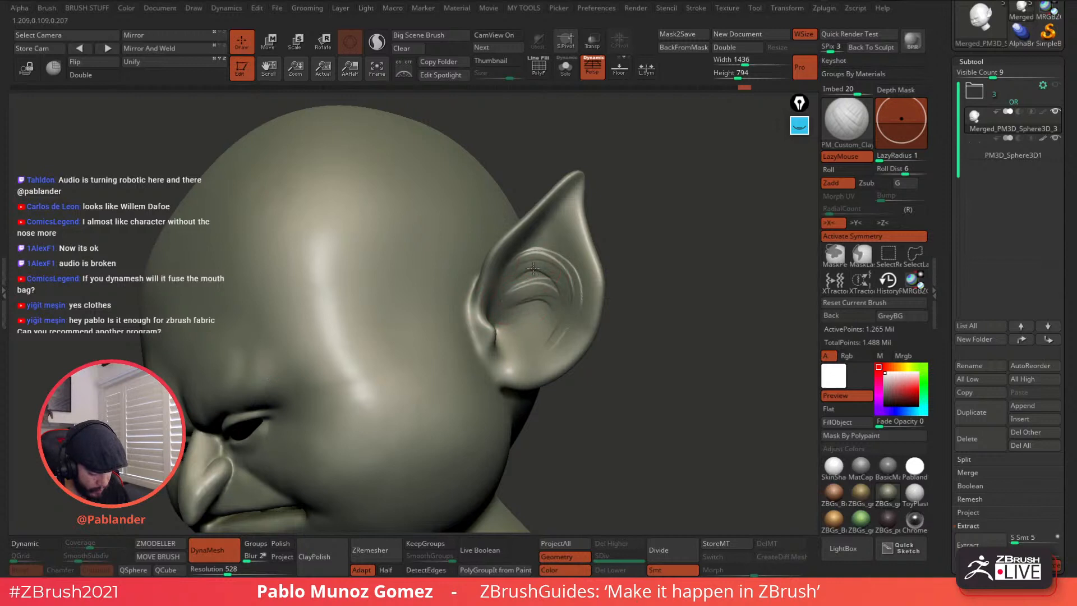
left_click_drag(551, 272, 550, 330)
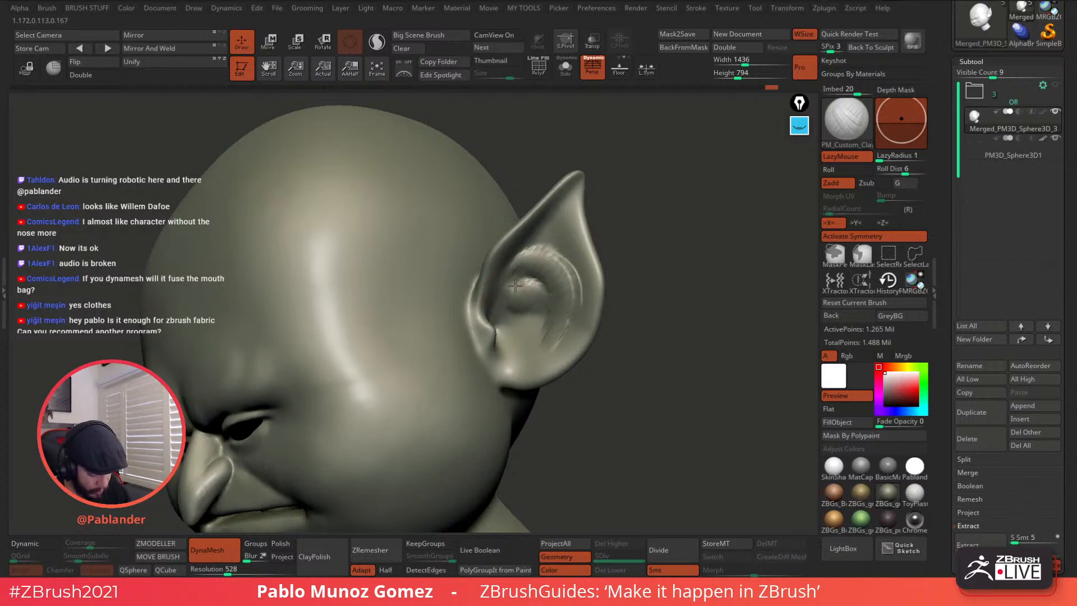
mouse_move(540, 236)
left_mouse_down()
mouse_move(549, 264)
mouse_move(545, 242)
mouse_move(533, 254)
left_mouse_up()
Step: Smooth the inner ear folds and the earlobe where it joins the head with Smooth Stronger
right_click_drag(564, 253, 601, 253)
left_click_drag(590, 281, 567, 264, "shift")
right_click_drag(570, 280, 594, 248)
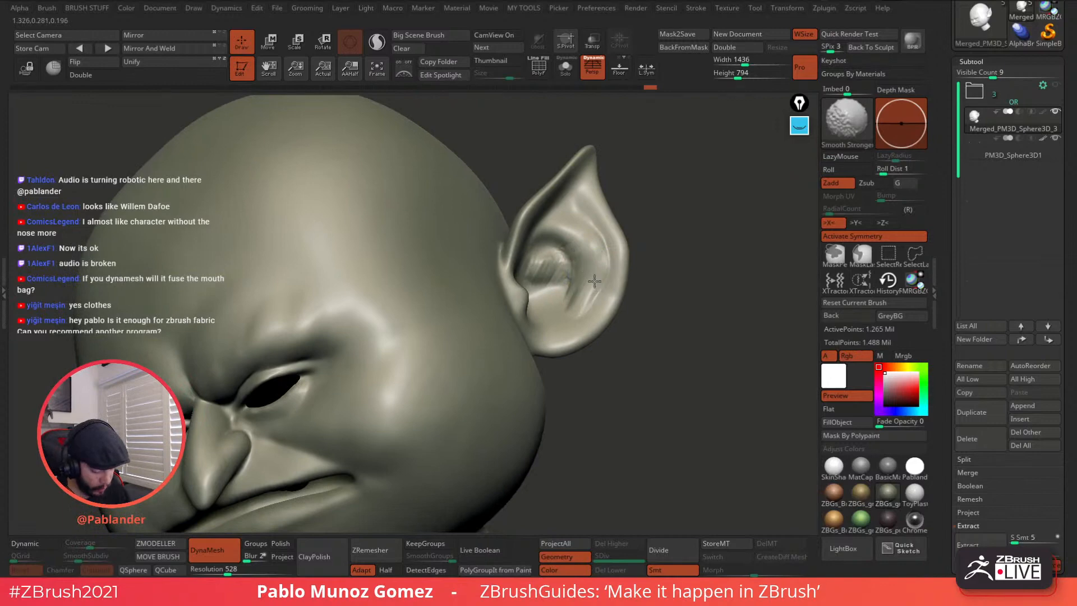
left_click_drag(588, 258, 601, 245, "shift")
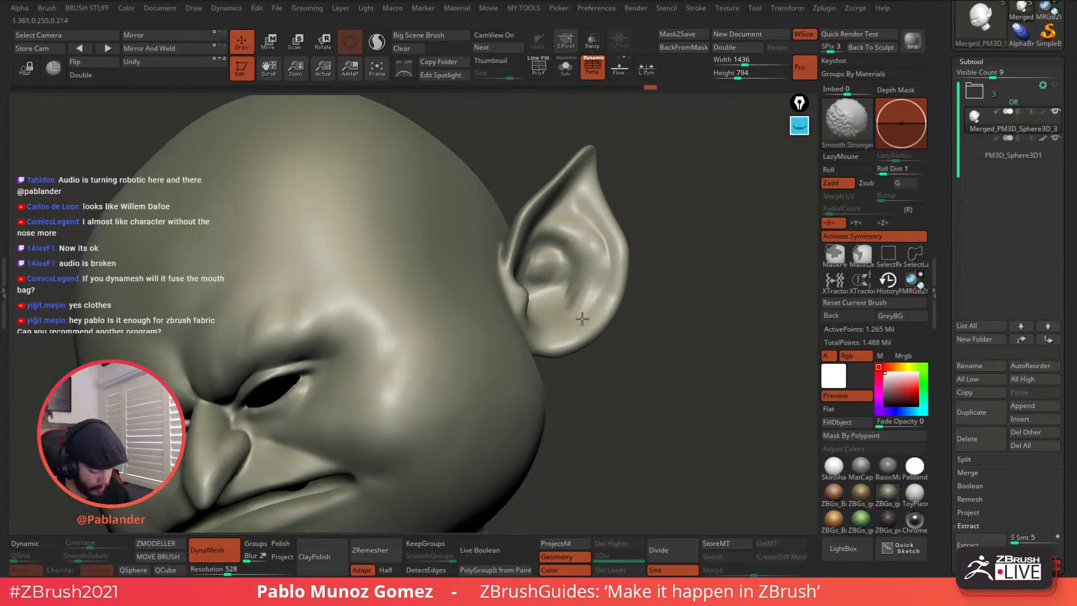
right_click_drag(543, 334, 535, 344)
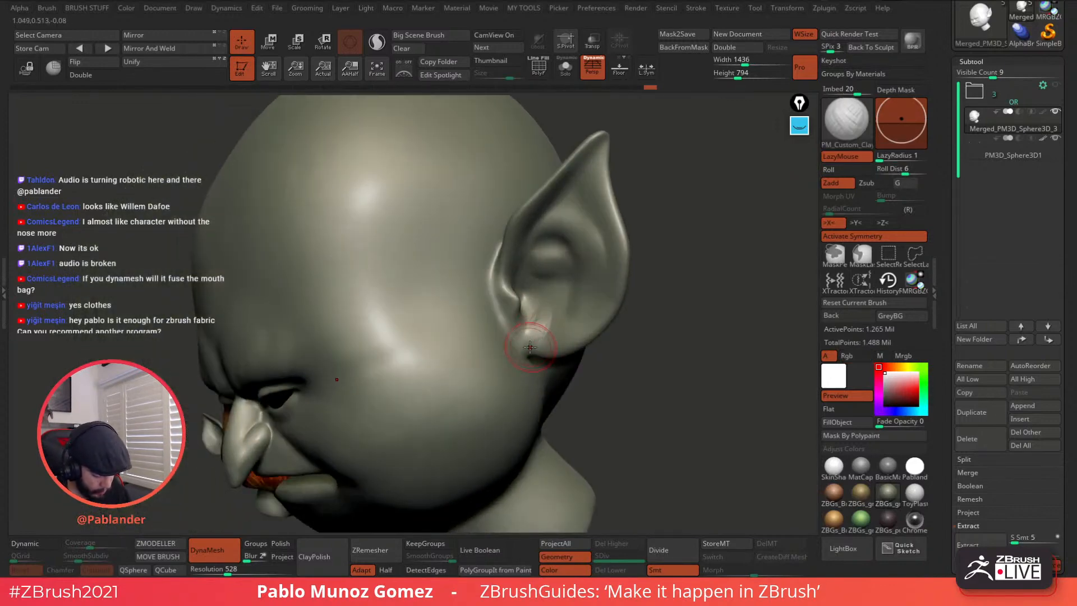
mouse_move(550, 352)
left_mouse_down("shift")
mouse_move(561, 328)
mouse_move(527, 337)
left_mouse_up("shift")
right_click_drag(528, 336, 512, 302)
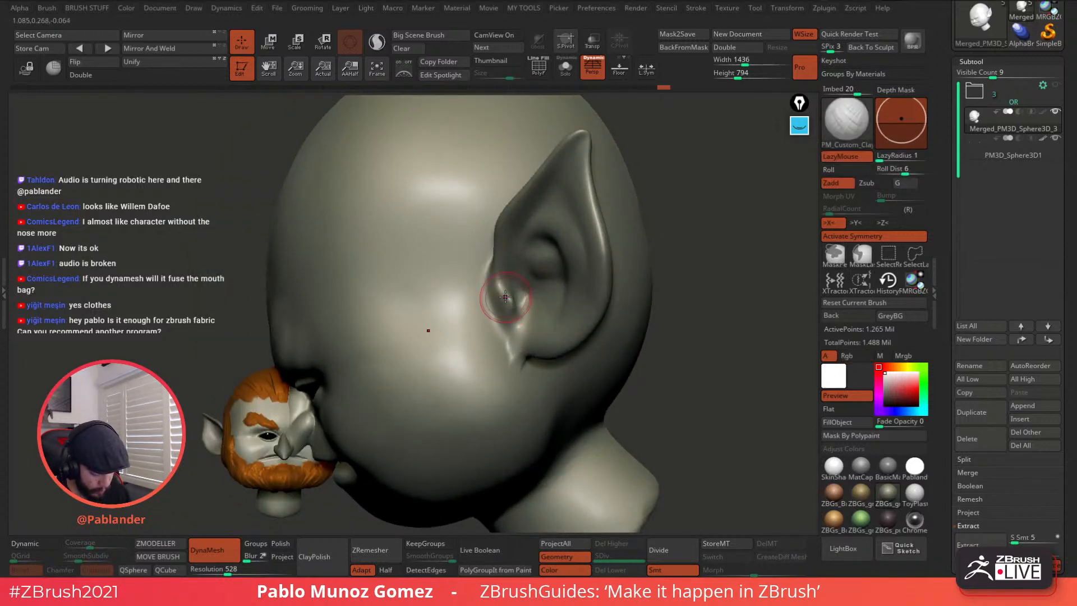
Step: Carve a groove inside the ear's outer rim down to the lobe with the DamStandard brush and soften it
mouse_move(456, 313)
right_mouse_down()
mouse_move(573, 252)
mouse_move(681, 240)
mouse_move(599, 282)
mouse_move(603, 248)
mouse_move(682, 336)
right_mouse_up()
key("b")
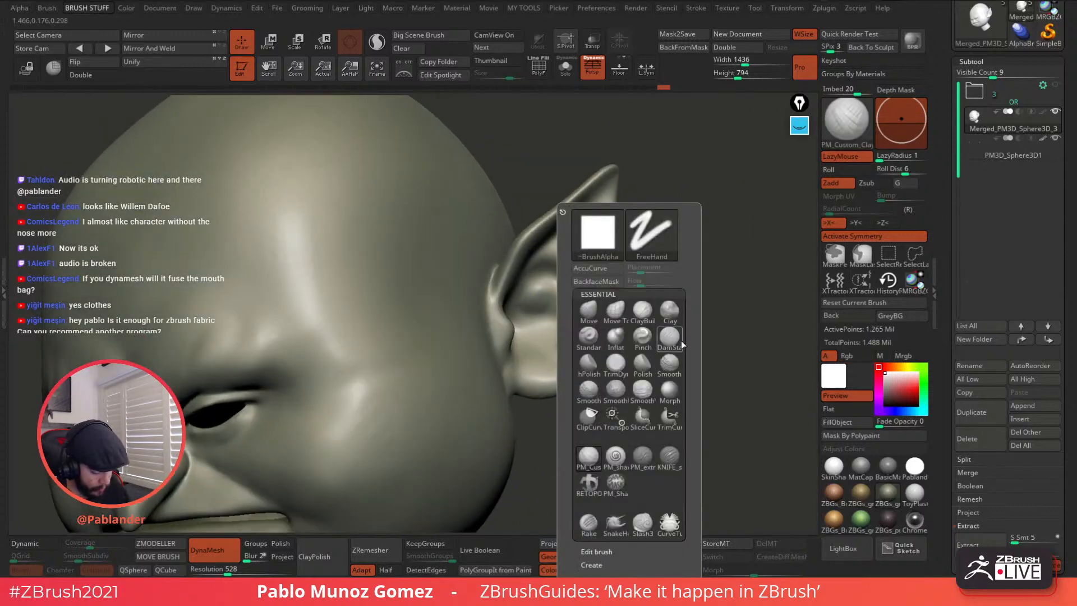
left_click(671, 337)
mouse_move(614, 293)
left_mouse_down()
mouse_move(596, 332)
mouse_move(561, 358)
left_mouse_up()
key("shift")
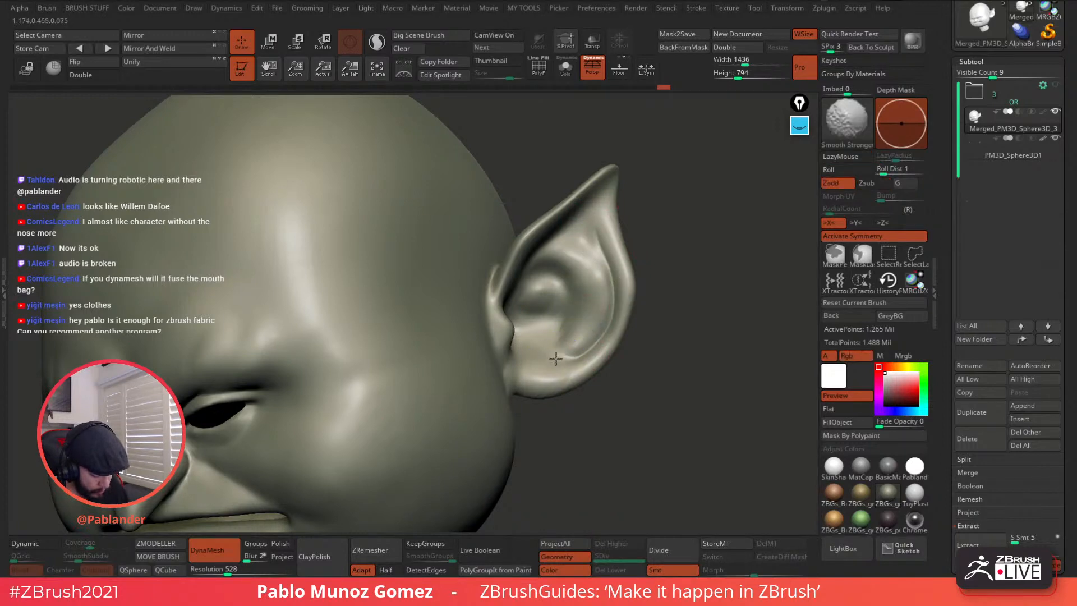
right_click_drag(589, 229, 595, 226)
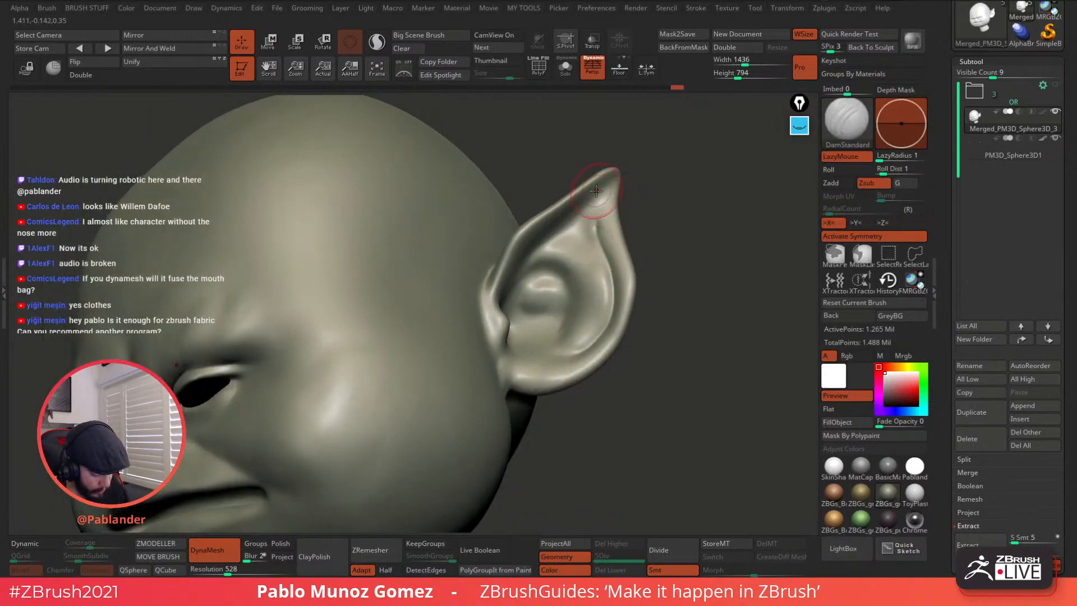
Step: Carve the crease beneath the ear's front rim from the tip down to the tragus with DamStandard and smooth the surrounding folds
right_click_drag(599, 188, 583, 190)
mouse_move(607, 192)
left_mouse_down()
mouse_move(523, 252)
mouse_move(517, 291)
left_mouse_up()
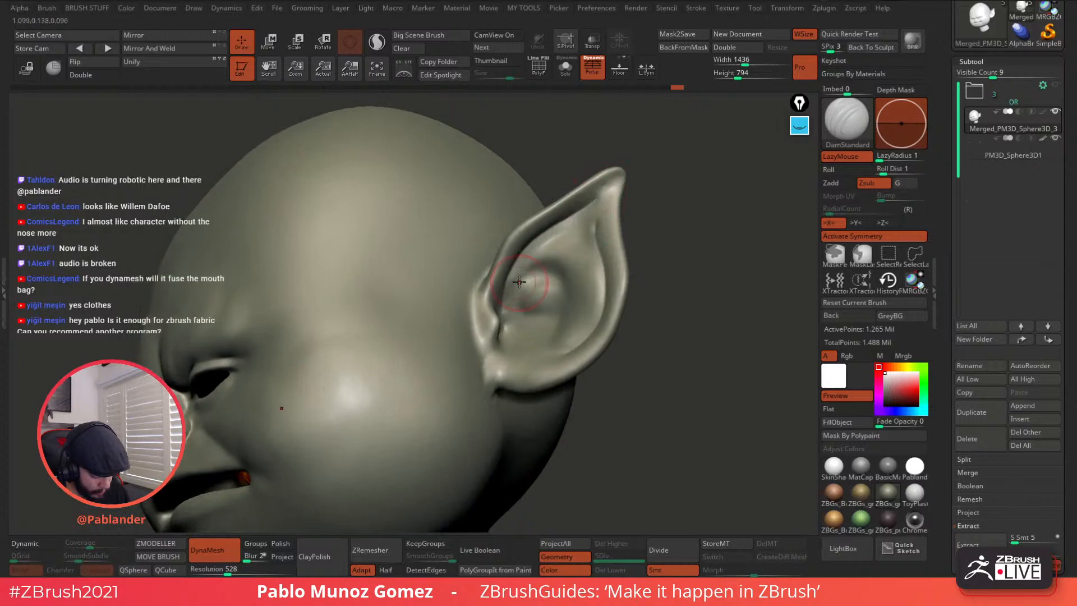
right_click_drag(513, 295, 501, 301)
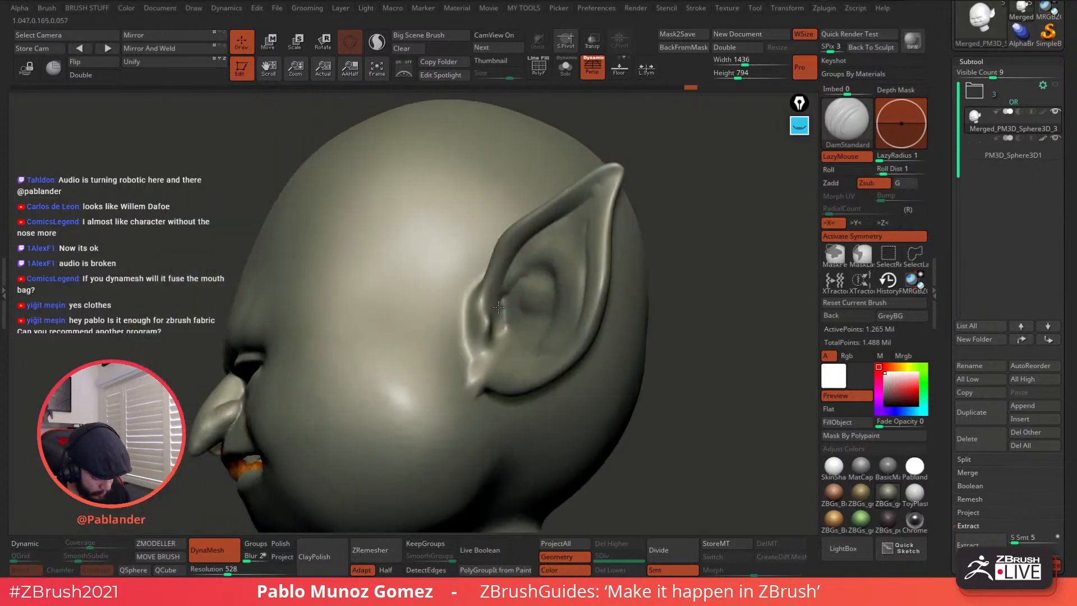
key("shift")
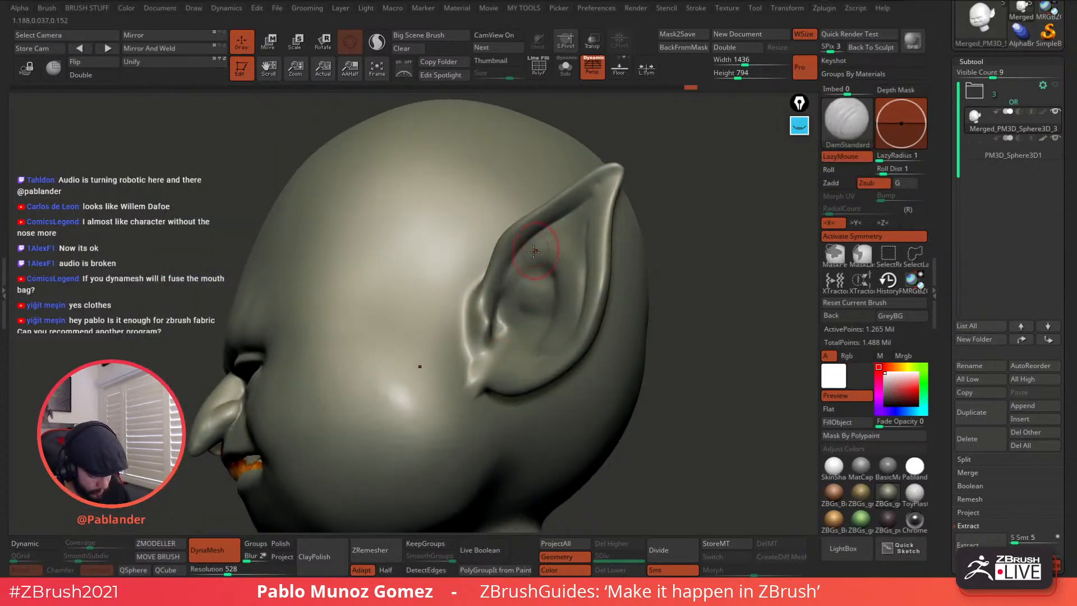
left_click_drag(500, 312, 500, 325)
right_click_drag(497, 330, 494, 281)
key("shift")
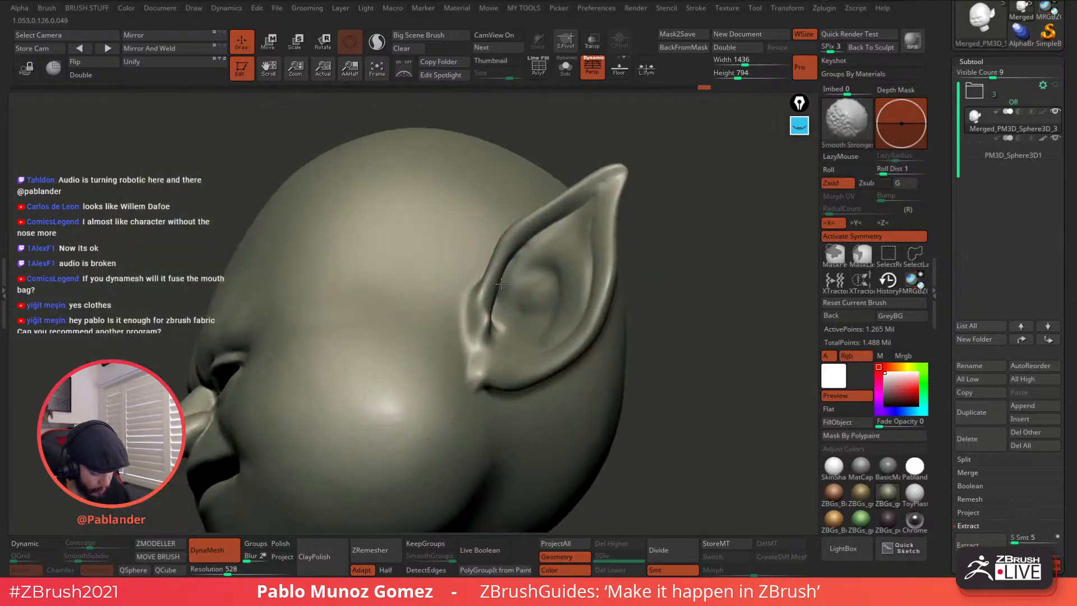
mouse_move(525, 249)
left_mouse_down("shift")
mouse_move(609, 180)
mouse_move(561, 258)
mouse_move(518, 274)
left_mouse_up("shift")
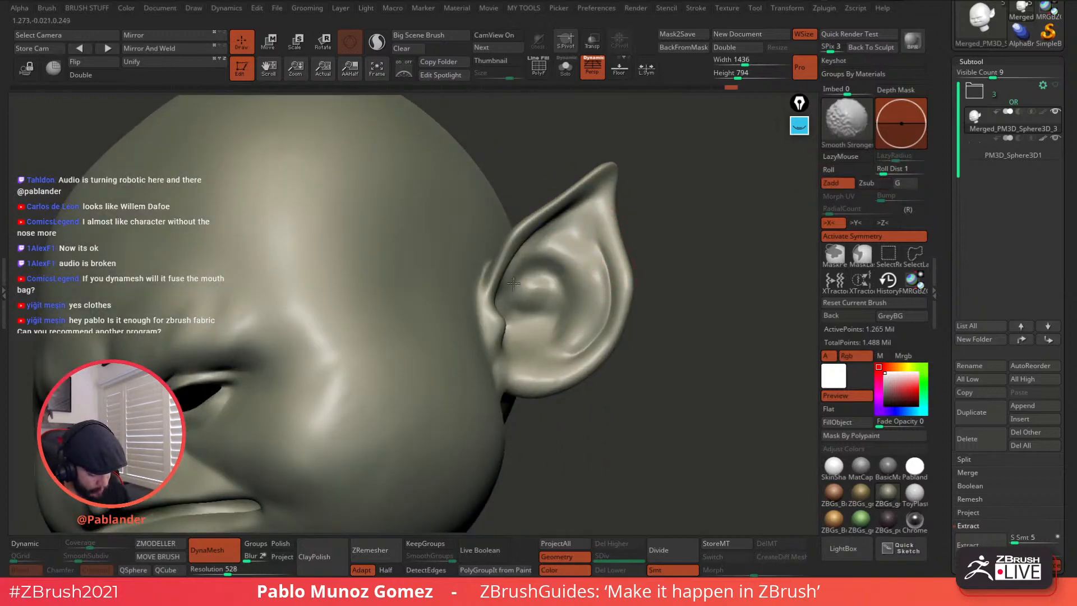
left_click_drag(593, 275, 599, 266, "shift")
Step: Hollow the ear bowl behind the tragus using DamStandard and the custom clay brush, and smooth its edges
left_click_drag(507, 313, 561, 327)
right_click_drag(502, 315, 546, 324)
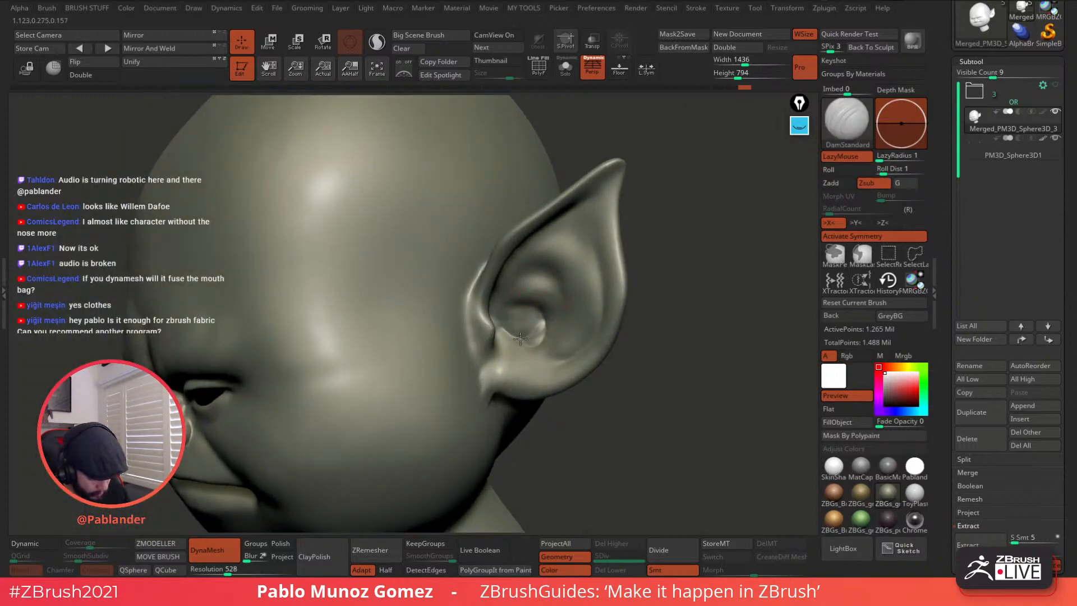
key("b")
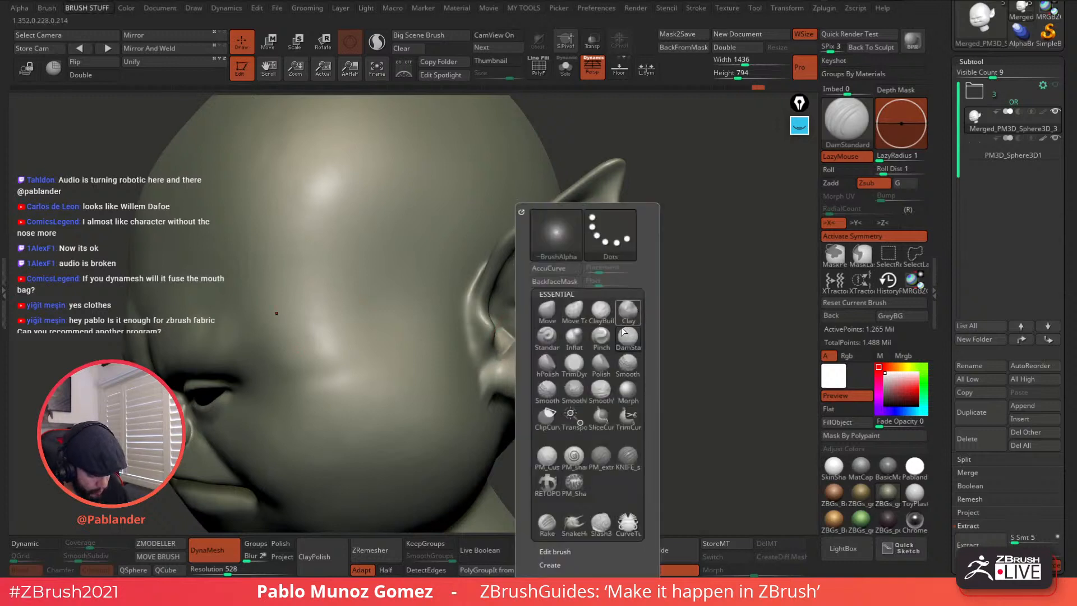
left_click(547, 459)
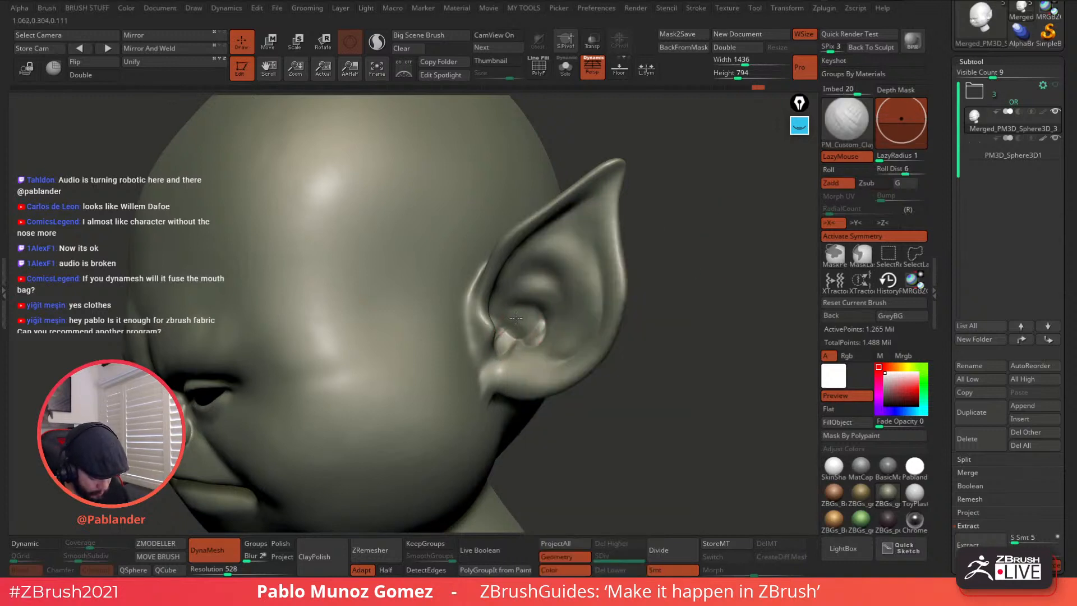
left_click_drag(514, 310, 512, 328, "shift")
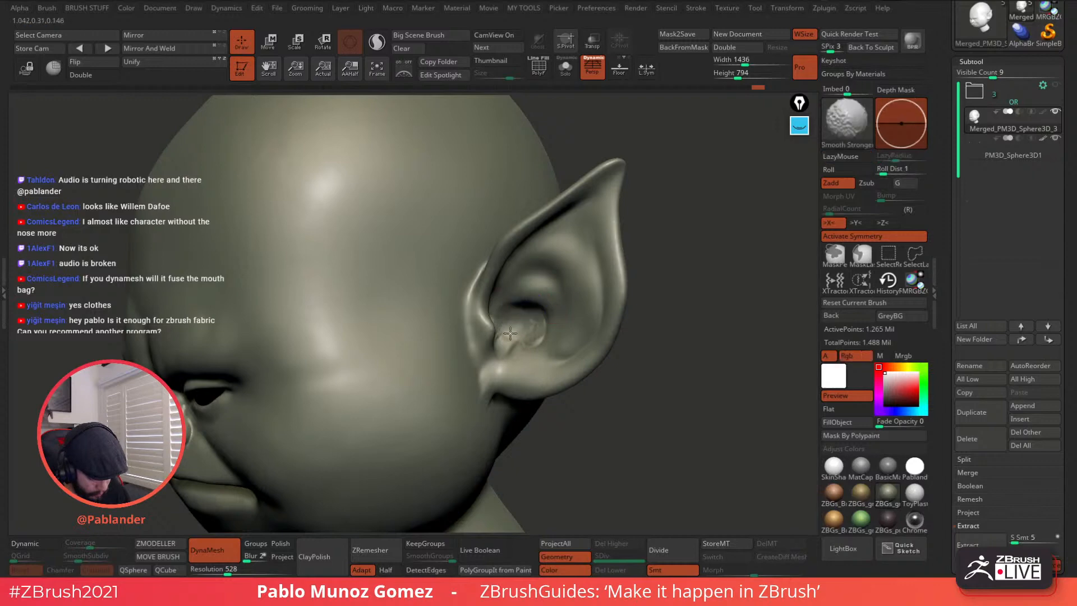
Step: Build up the lower ear and earlobe below the bowl with clay strokes
right_click_drag(568, 294, 586, 296)
mouse_move(537, 353)
left_mouse_down()
mouse_move(555, 350)
mouse_move(527, 359)
left_mouse_up()
right_click_drag(528, 359, 500, 358)
mouse_move(522, 361)
left_mouse_down()
mouse_move(506, 355)
mouse_move(537, 381)
left_mouse_up()
right_click_drag(545, 377, 556, 405)
left_click_drag(596, 283, 600, 271)
key("ctrl+z")
key("ctrl+z")
key("ctrl+z")
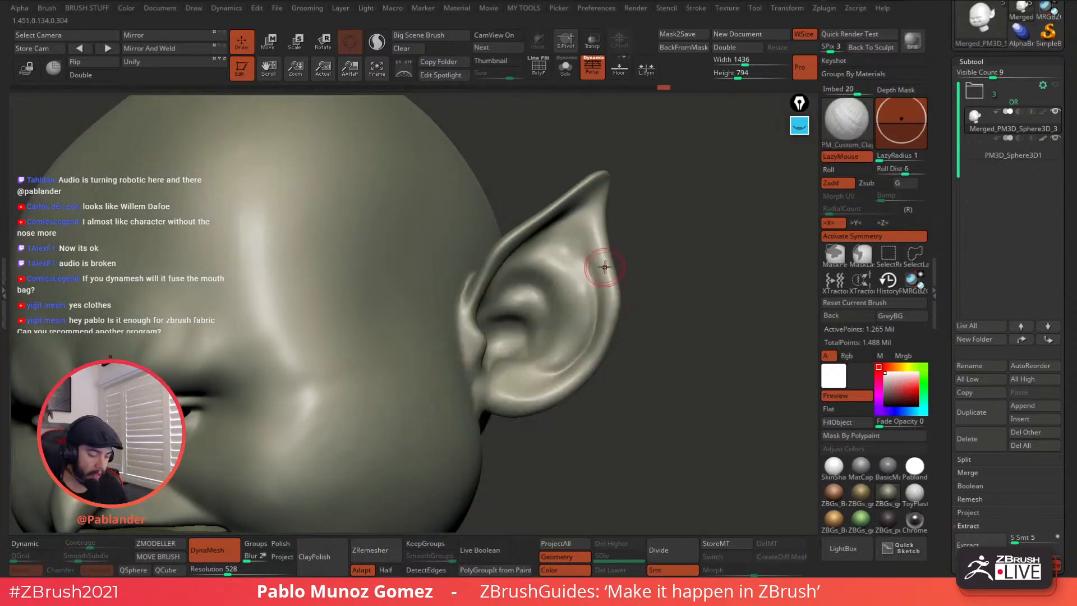
Step: Strengthen the upper inner ear fold and the bowl edge with clay strokes and blend them with Smooth Stronger
key("space")
mouse_move(577, 274)
left_mouse_down()
mouse_move(548, 272)
mouse_move(582, 252)
mouse_move(564, 257)
left_mouse_up()
mouse_move(577, 285)
right_mouse_down("alt")
mouse_move(618, 272)
mouse_move(546, 267)
right_mouse_up("alt")
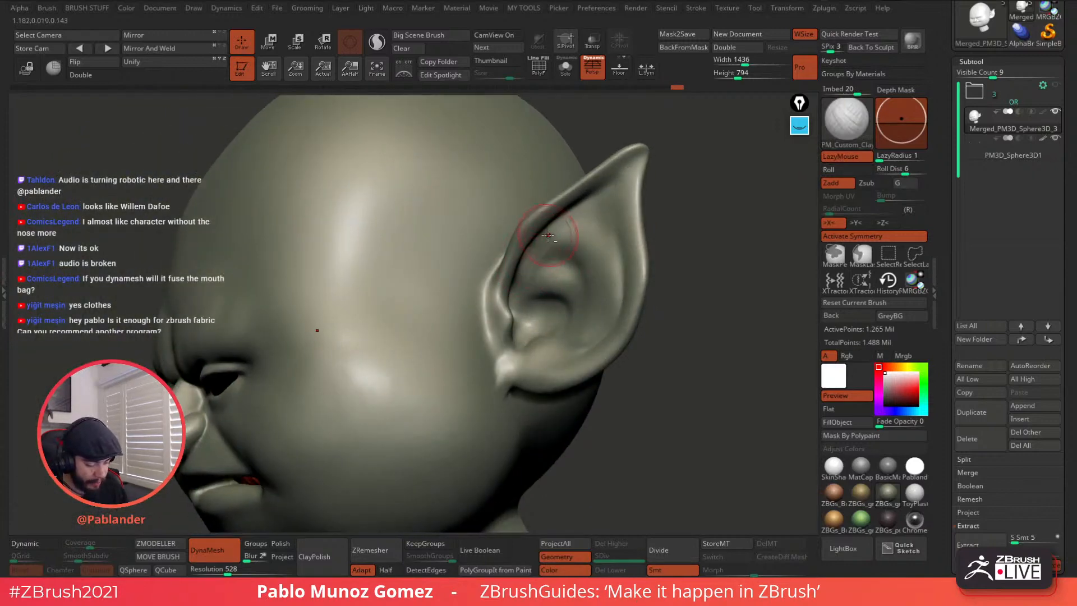
left_click_drag(567, 228, 554, 253, "shift")
right_click_drag(562, 226, 586, 263)
mouse_move(589, 231)
left_mouse_down()
mouse_move(596, 216)
mouse_move(580, 259)
mouse_move(600, 242)
mouse_move(620, 267)
left_mouse_up()
mouse_move(554, 303)
left_mouse_down()
mouse_move(552, 321)
mouse_move(572, 299)
mouse_move(564, 330)
left_mouse_up()
left_click_drag(603, 255, 585, 236, "shift")
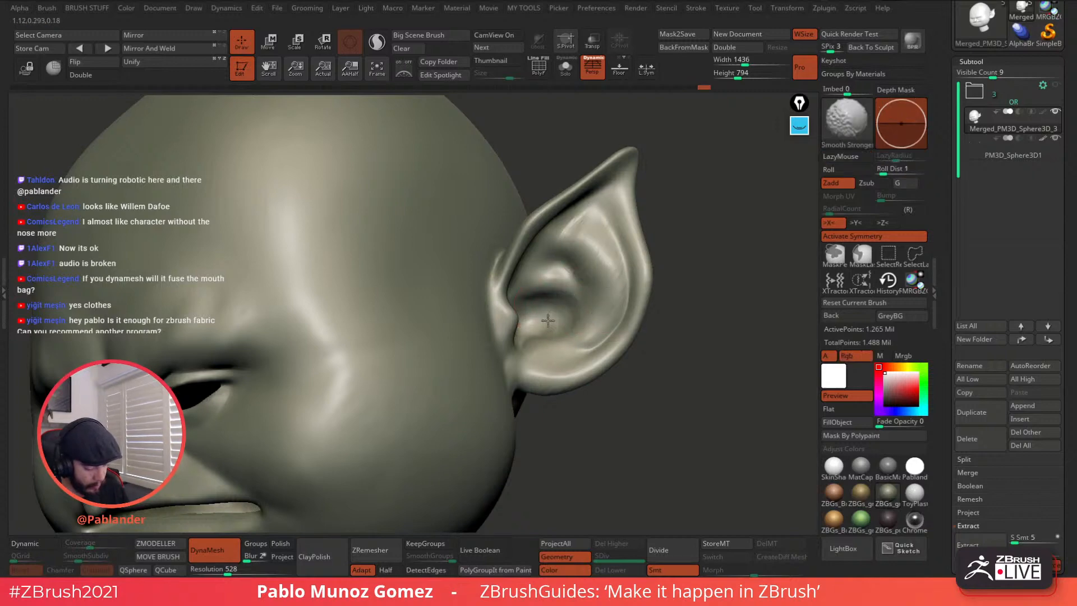
Step: Refine the ear's outer rim and lobe with a clay stroke and smooth them while viewing the whole head
key("f")
mouse_move(561, 275)
right_mouse_down("shift")
mouse_move(615, 257)
mouse_move(639, 235)
right_mouse_up("shift")
right_click_drag(696, 280, 658, 285)
mouse_move(659, 285)
left_mouse_down("shift")
mouse_move(675, 281)
mouse_move(687, 255)
mouse_move(672, 306)
left_mouse_up("shift")
left_click_drag(693, 272, 681, 290)
left_click_drag(681, 281, 668, 307, "shift")
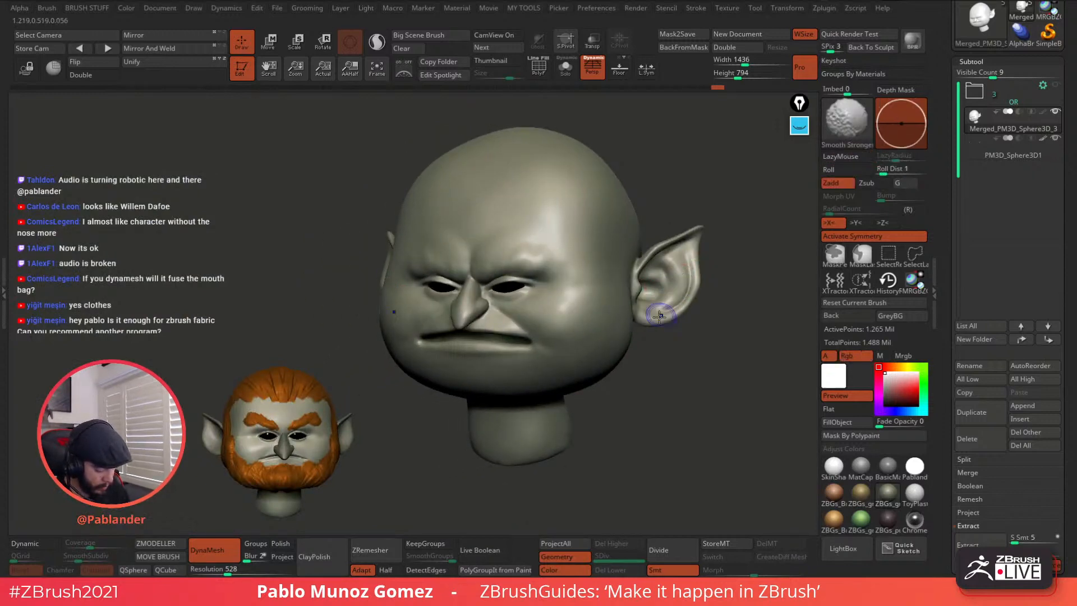
Step: Smooth the area where the ear's front edge meets the cheek with Smooth Stronger
right_click_drag(646, 329, 627, 294)
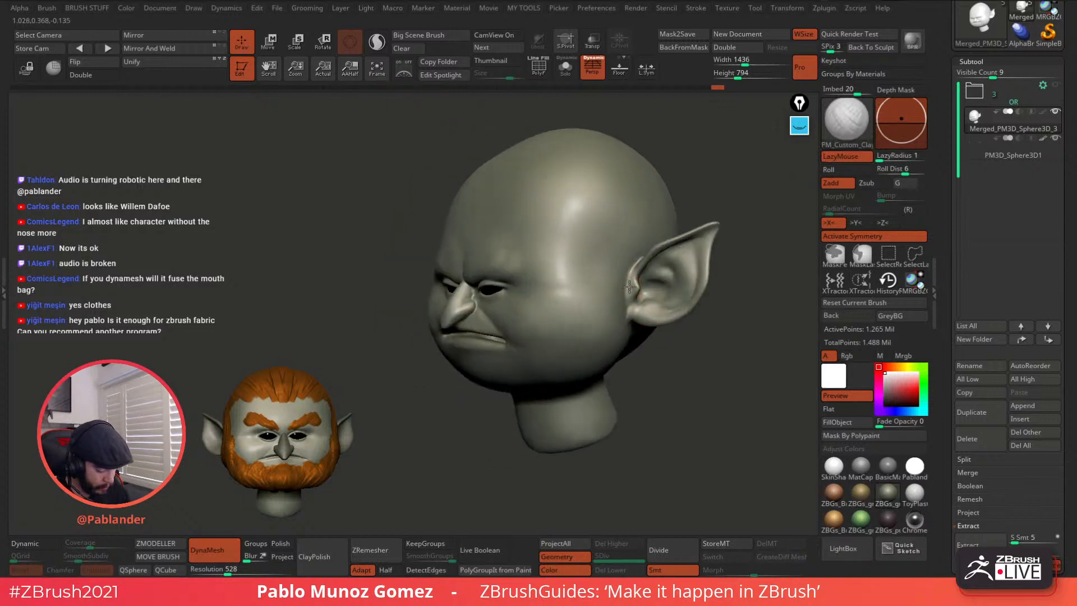
key("shift")
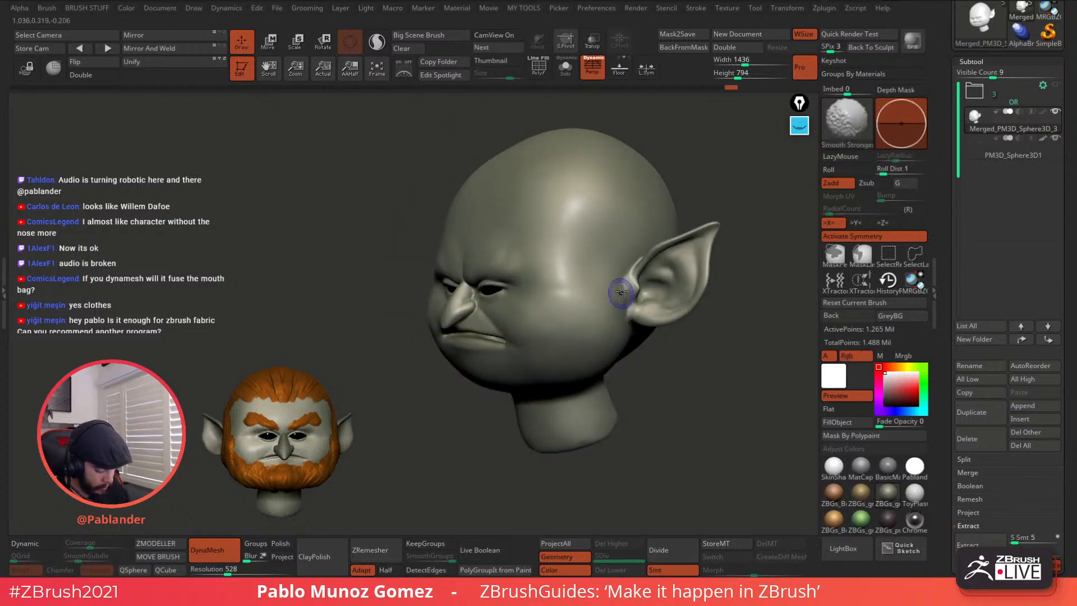
mouse_move(626, 324)
right_mouse_down("alt")
mouse_move(625, 342)
mouse_move(629, 313)
right_mouse_up("alt")
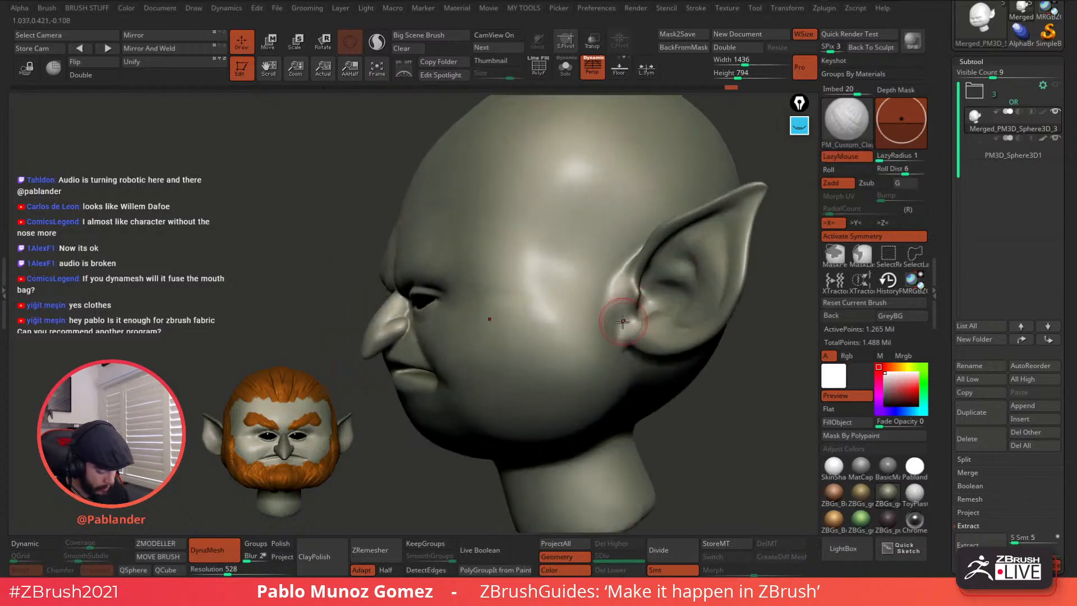
key("shift")
Step: Reshape the tragus and the front edge of the ear bowl with the Move brush
key("b")
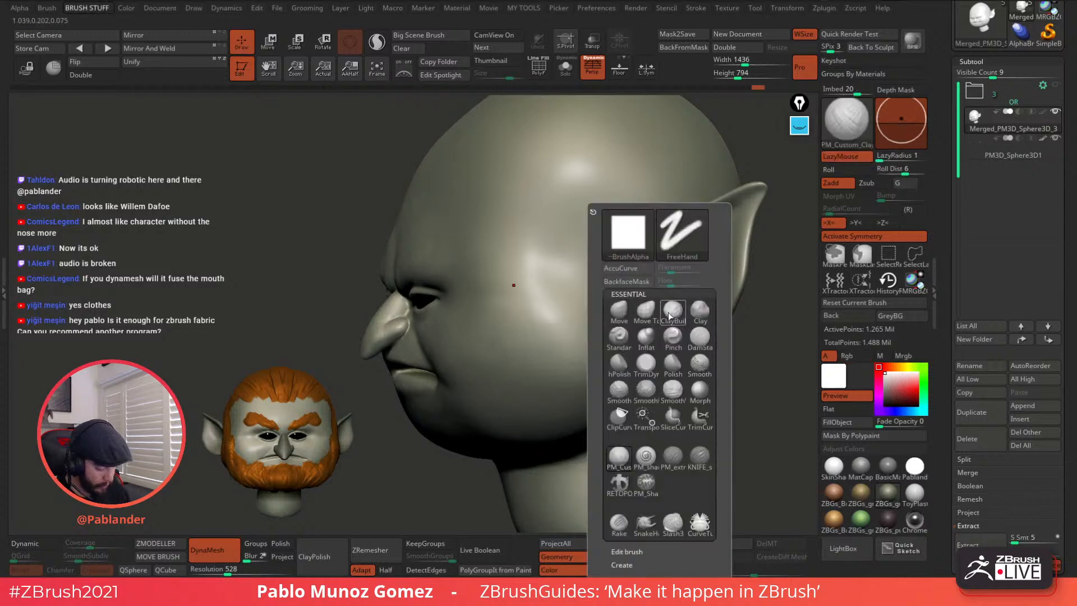
key("m")
key("v")
right_click_drag(642, 289, 631, 305)
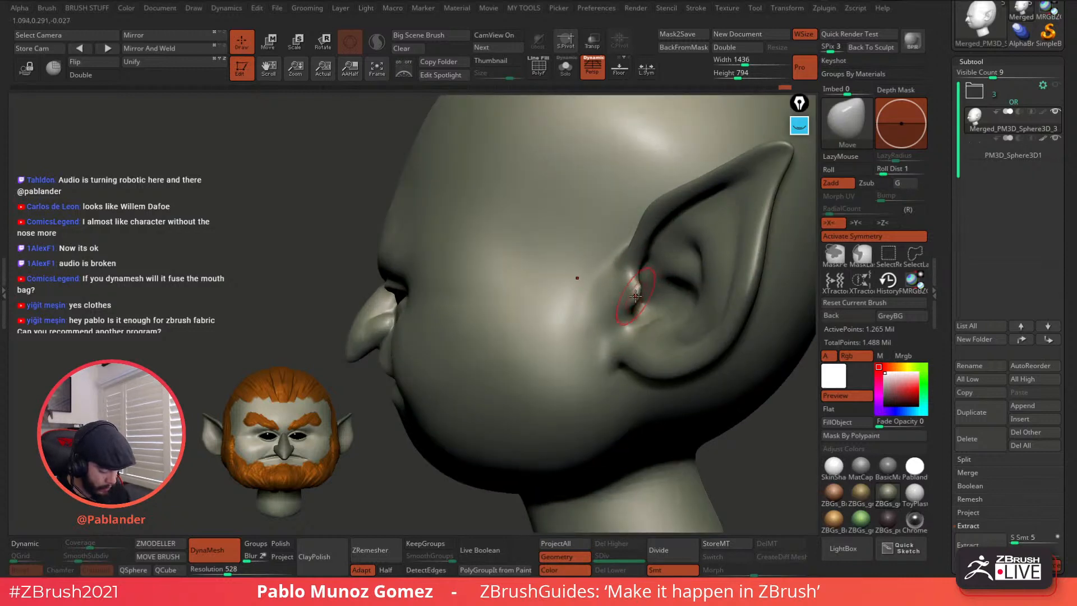
mouse_move(647, 275)
right_mouse_down()
mouse_move(663, 276)
mouse_move(655, 265)
right_mouse_up()
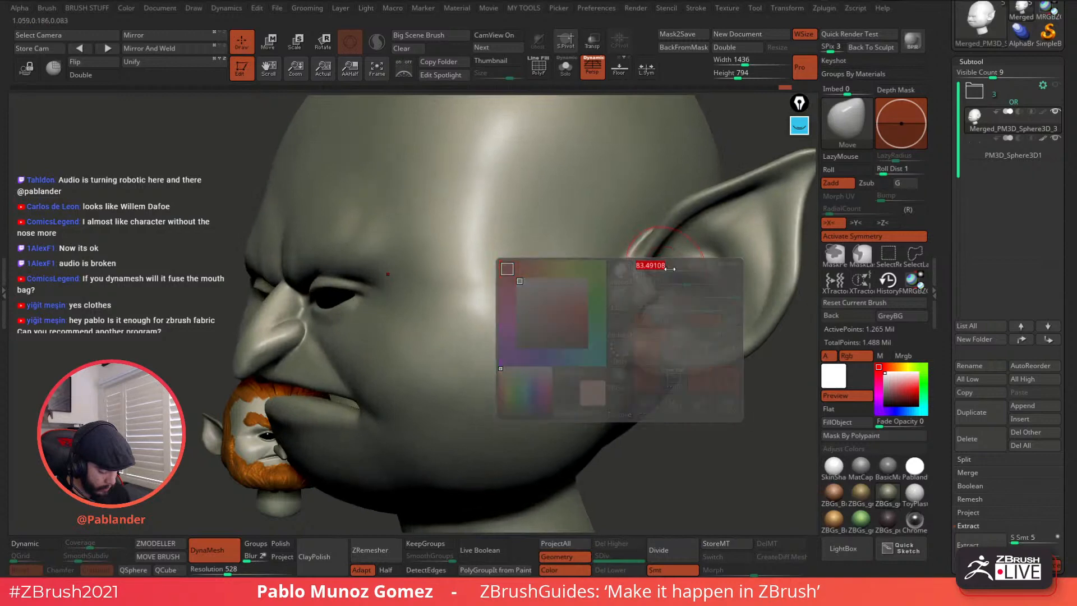
right_click_drag(642, 314, 684, 282)
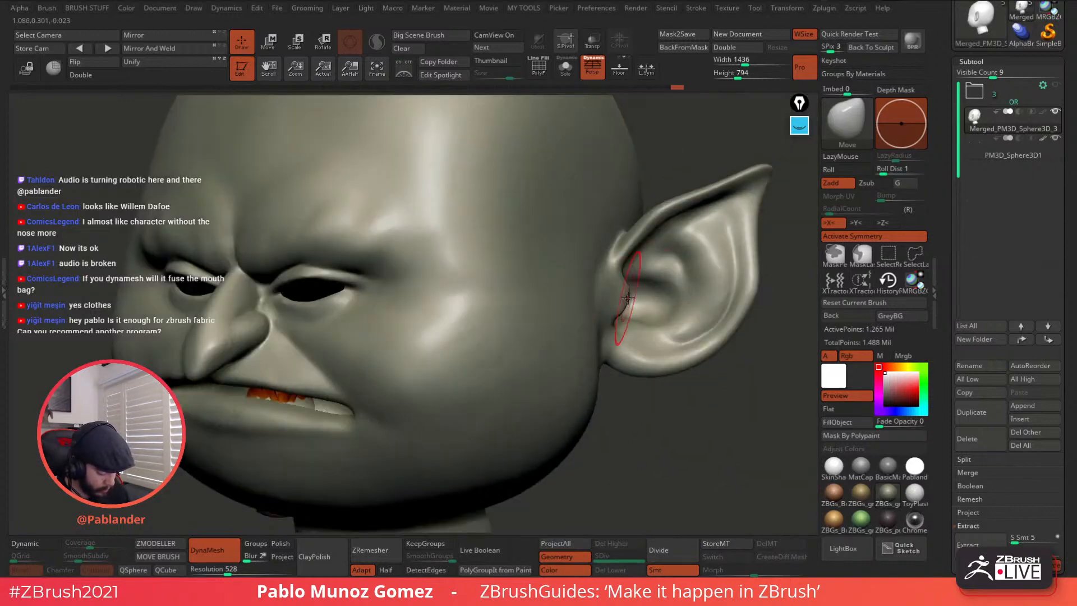
key("shift")
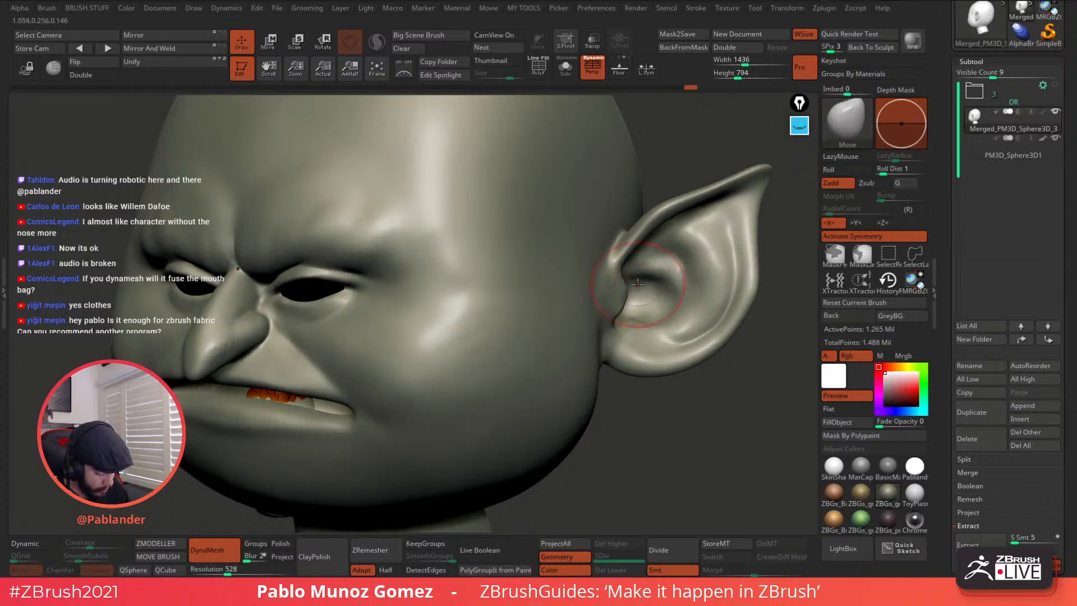
Step: Enlarge the Move brush and adjust the upper inner part of the ear
right_click_drag(689, 290, 687, 287)
key("space")
left_click_drag(678, 284, 689, 284)
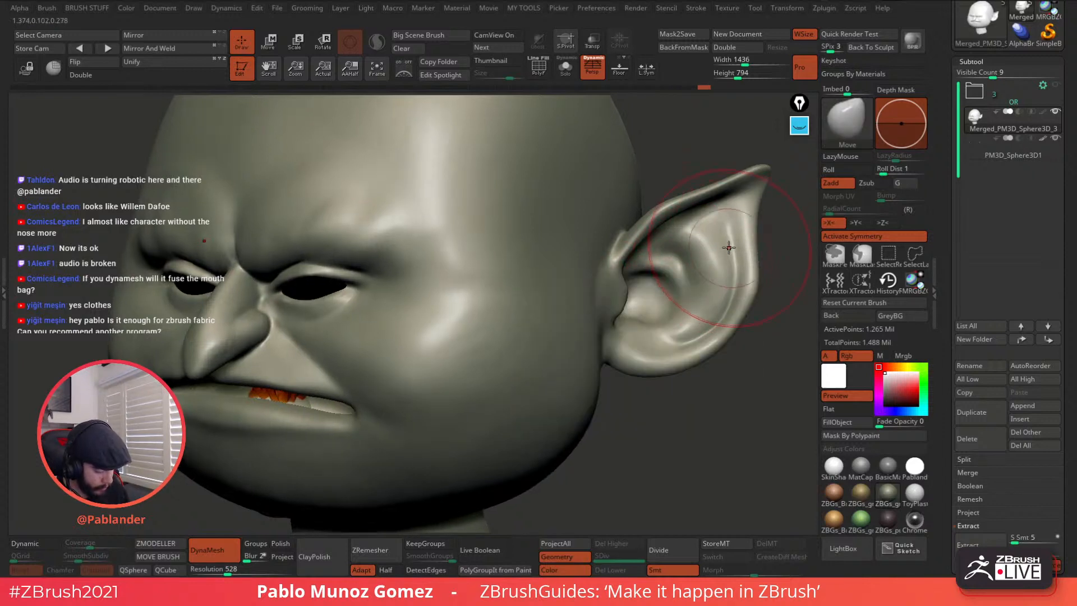
left_click_drag(690, 245, 680, 233)
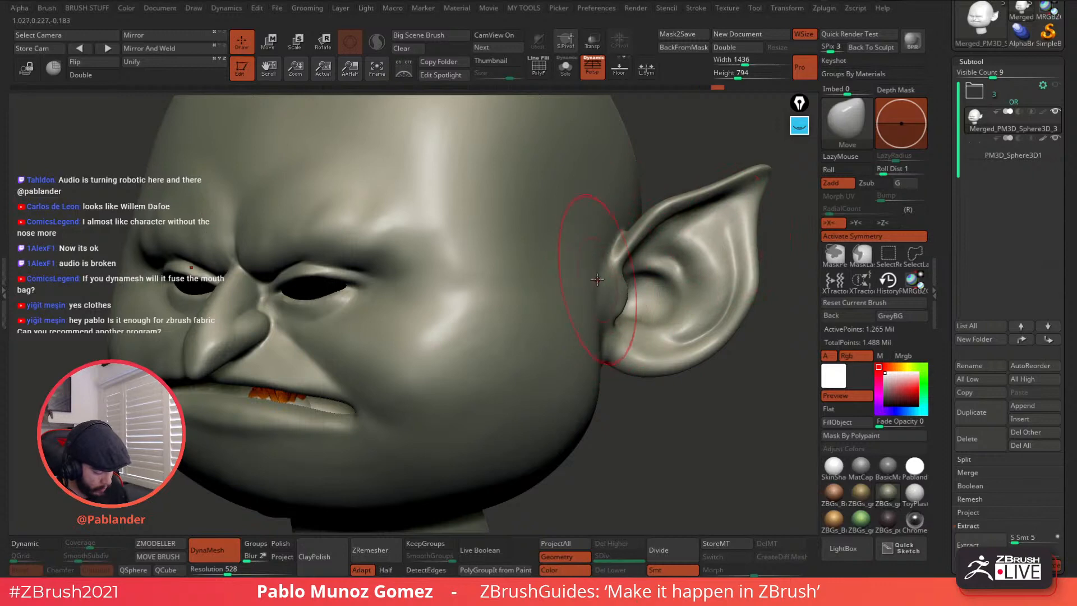
Step: Adjust the overall shape of the cheeks and the sides of the head with a larger Move brush
right_click_drag(599, 308, 628, 303)
right_click_drag(629, 303, 622, 269, "ctrl")
key("space")
left_click_drag(519, 296, 530, 296)
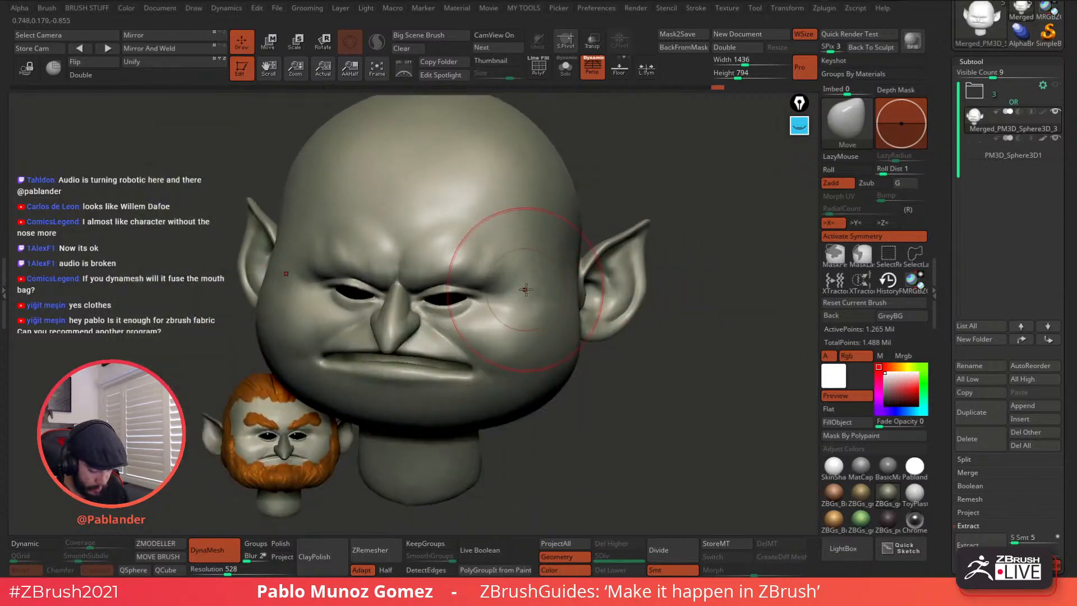
mouse_move(572, 270)
right_mouse_down()
mouse_move(595, 264)
mouse_move(584, 235)
mouse_move(631, 225)
right_mouse_up()
key("space")
left_click_drag(642, 270, 651, 269)
right_click_drag(663, 198, 655, 224, "alt")
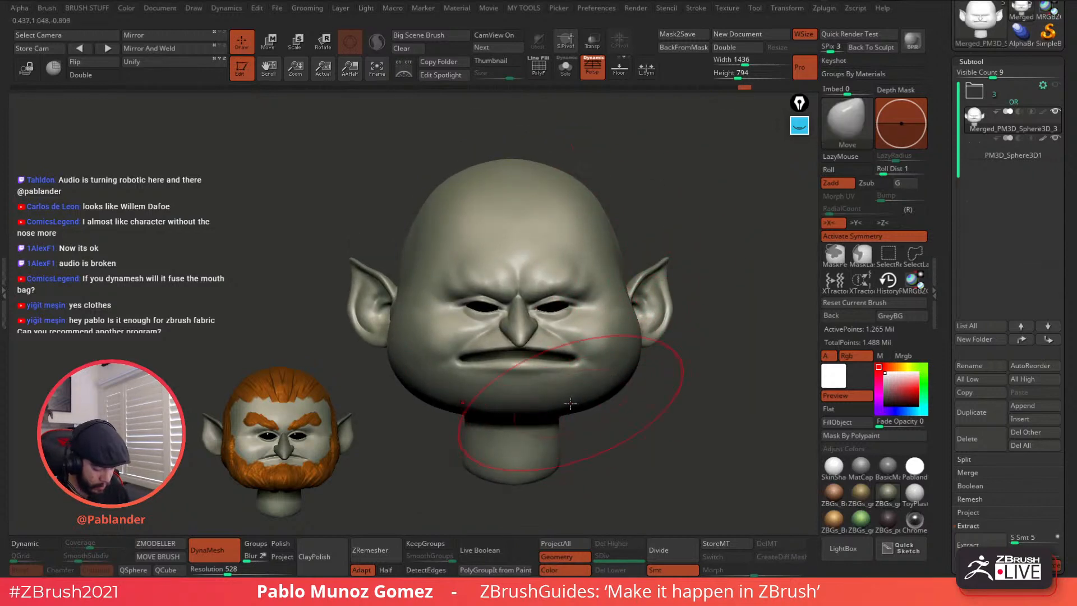
Step: Reshape the neck and the underside of the jaw in profile with a large Move brush
mouse_move(570, 403)
right_mouse_down()
mouse_move(659, 320)
mouse_move(679, 280)
right_mouse_up()
key("space")
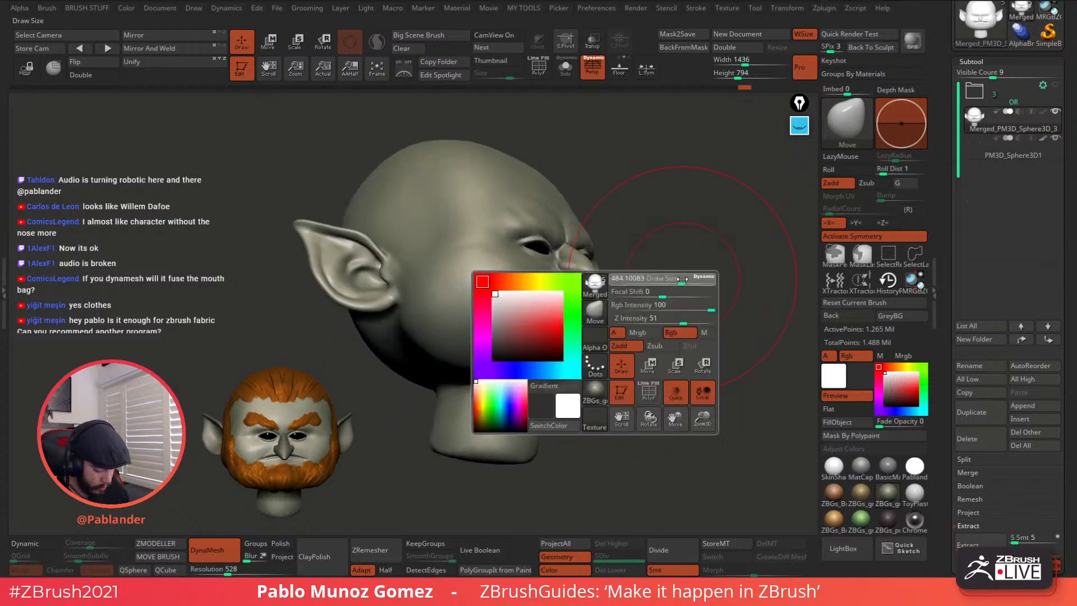
mouse_move(478, 370)
right_mouse_down()
mouse_move(507, 368)
mouse_move(502, 387)
mouse_move(578, 443)
right_mouse_up()
key("shift")
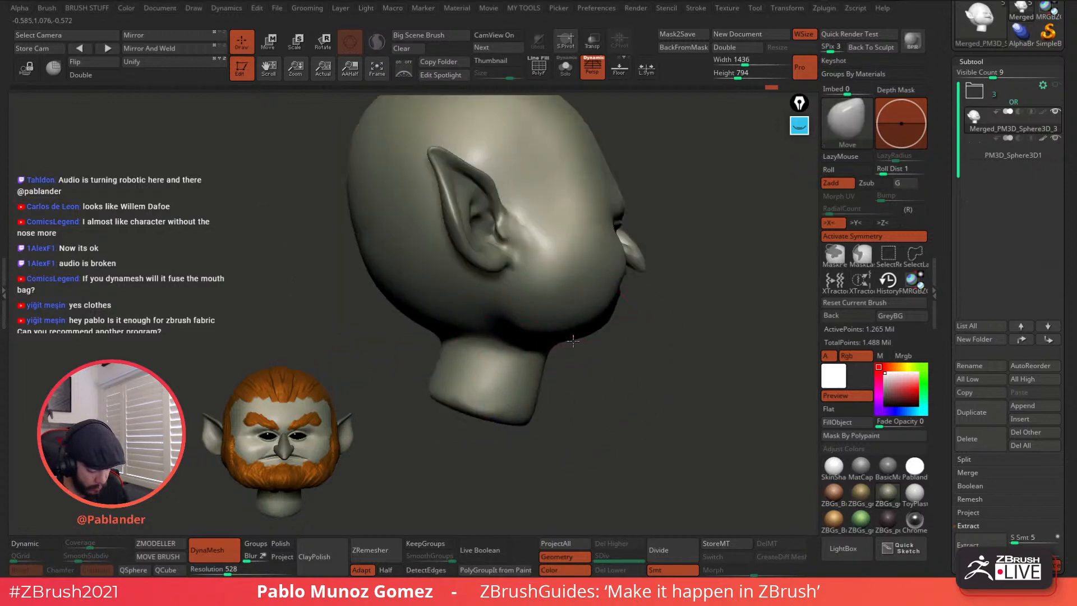
mouse_move(581, 325)
right_mouse_down()
mouse_move(576, 300)
mouse_move(489, 281)
right_mouse_up()
mouse_move(625, 268)
right_mouse_down()
mouse_move(561, 358)
mouse_move(623, 264)
mouse_move(620, 323)
mouse_move(649, 241)
right_mouse_up()
key("space")
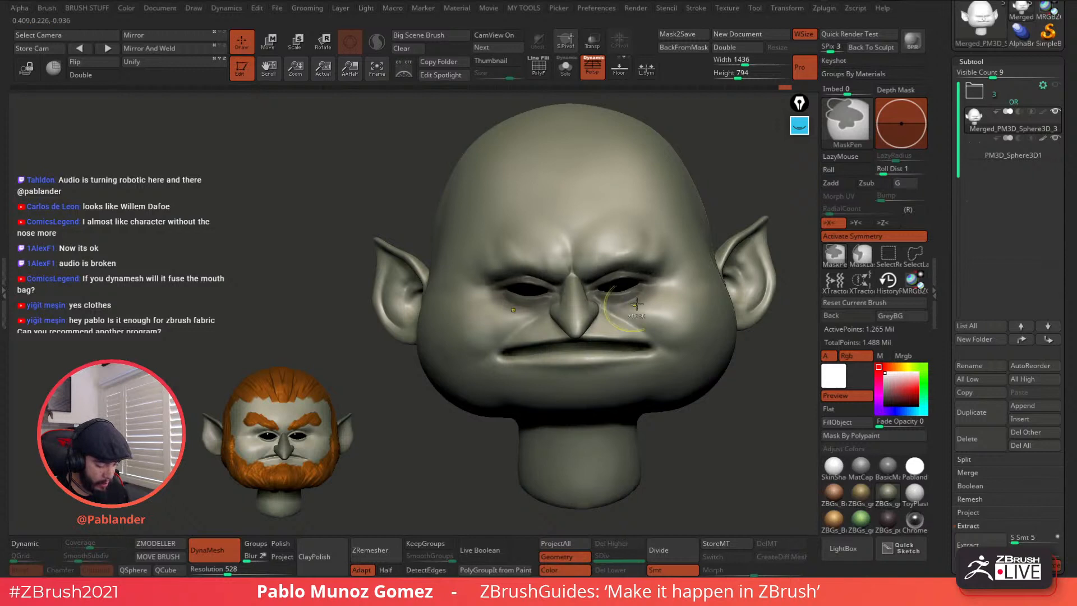
Step: Adjust the profile of the mouth, lips and chin with the Move brush from side and low angles
mouse_move(640, 347)
right_mouse_down()
mouse_move(610, 301)
mouse_move(671, 272)
mouse_move(524, 313)
right_mouse_up()
right_click(678, 260)
right_click_drag(524, 313, 518, 294, "ctrl")
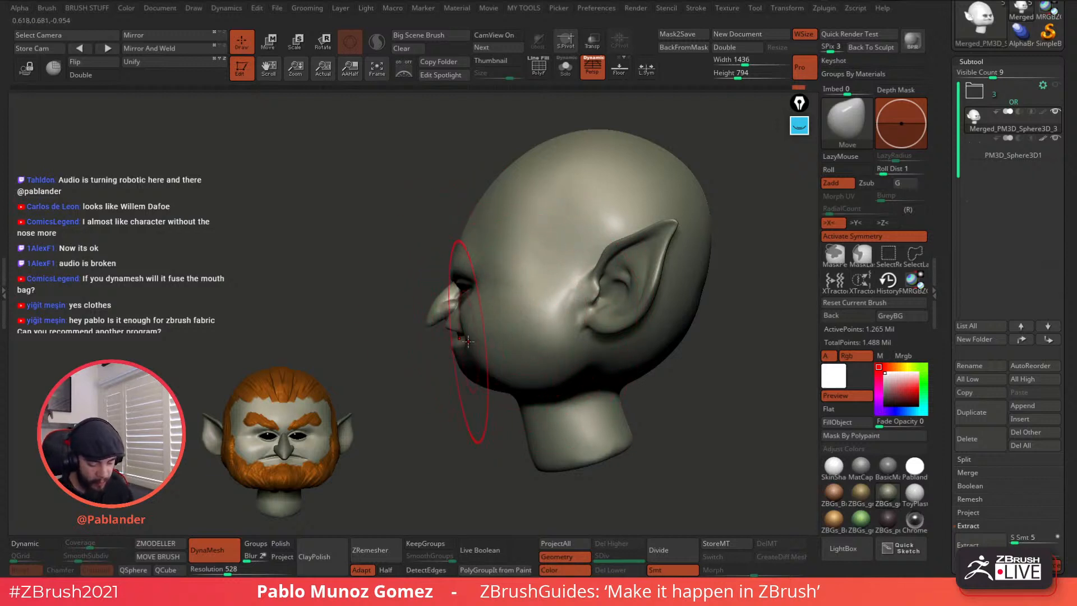
right_click_drag(468, 334, 468, 305)
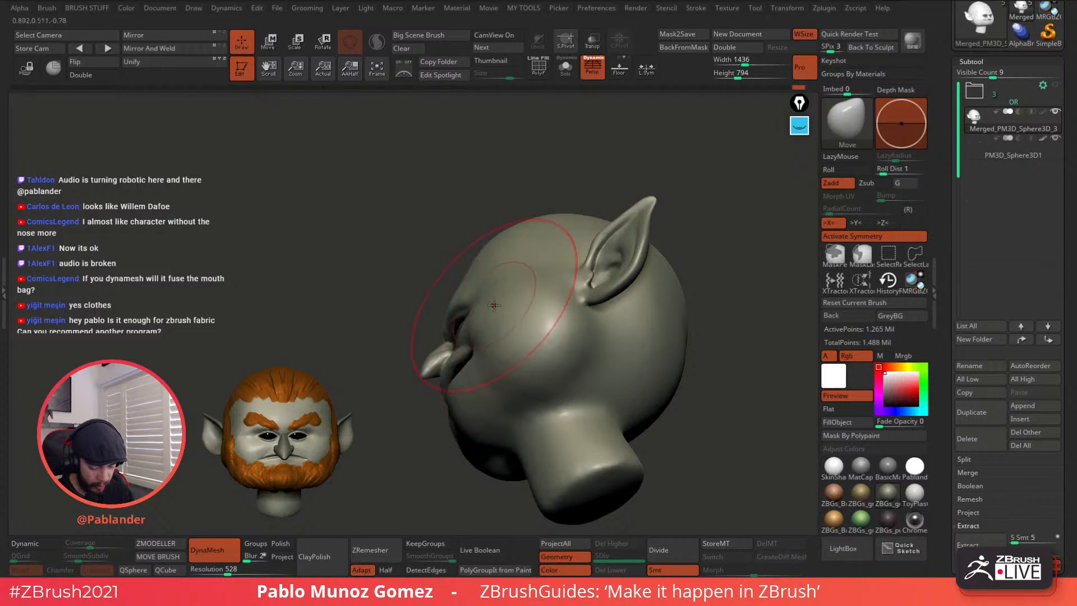
right_click_drag(491, 307, 488, 356)
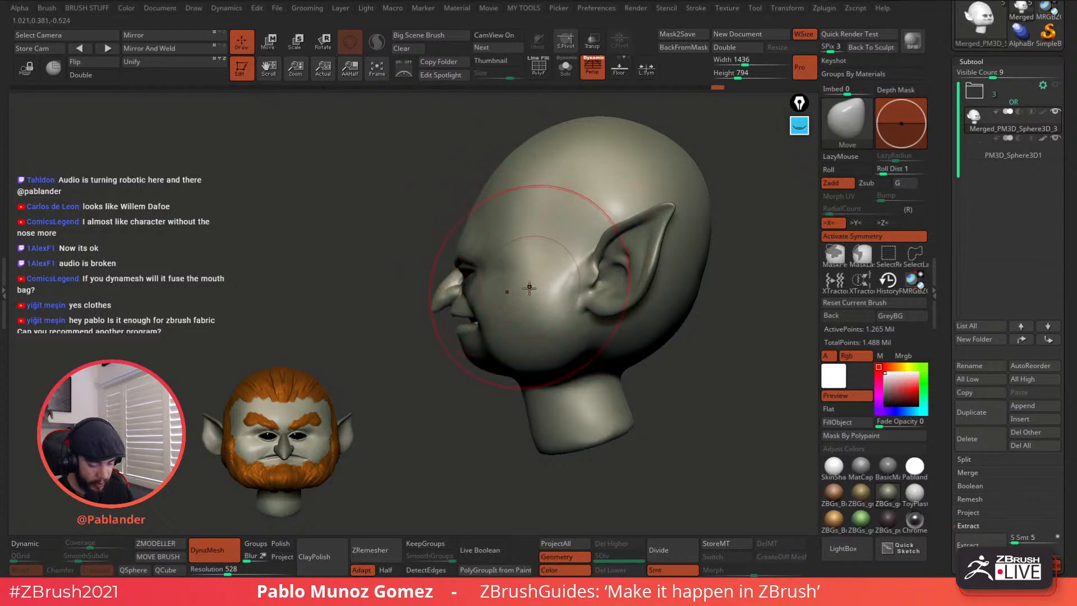
mouse_move(509, 370)
right_mouse_down()
mouse_move(535, 277)
mouse_move(597, 283)
mouse_move(527, 315)
mouse_move(540, 279)
right_mouse_up()
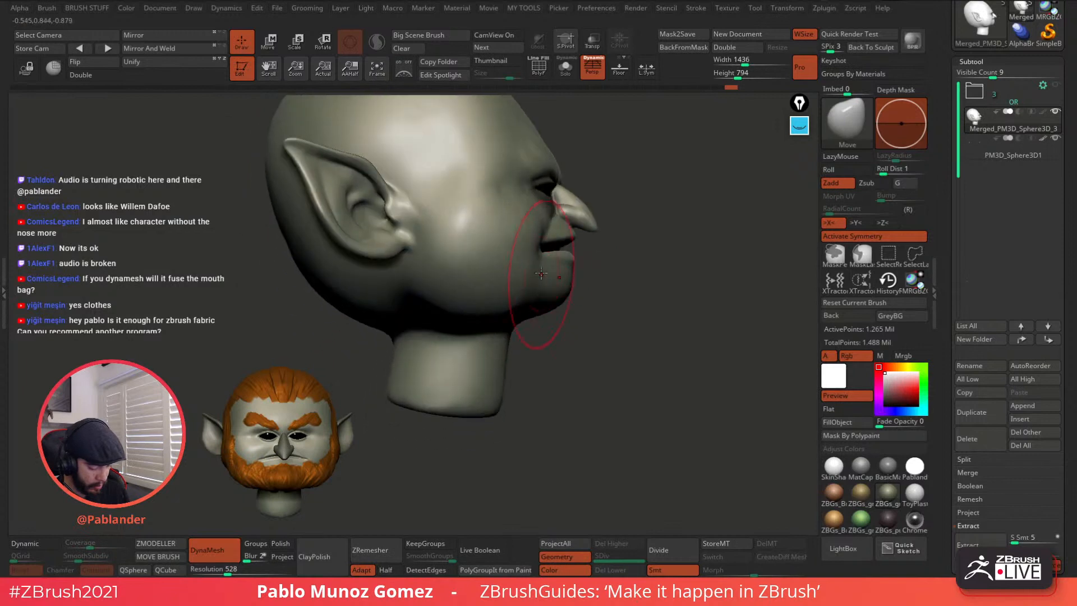
Step: Refine the lower lip and mouth corners with a resized Move brush
key("space")
mouse_move(610, 244)
right_mouse_down()
mouse_move(560, 227)
mouse_move(512, 245)
right_mouse_up()
right_click_drag(616, 248, 600, 272)
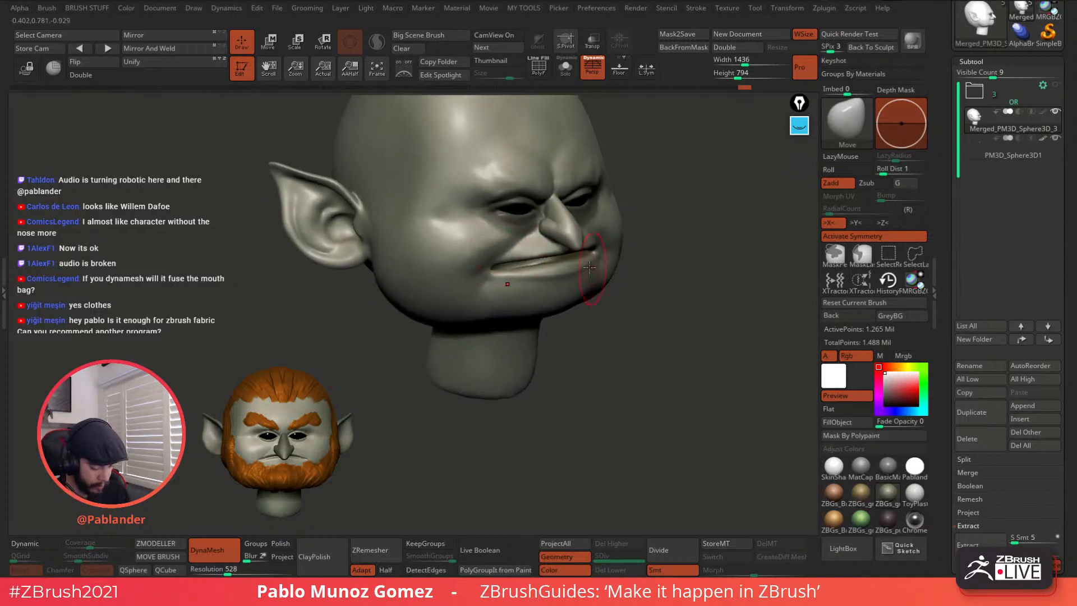
left_click_drag(671, 217, 655, 231, "ctrl")
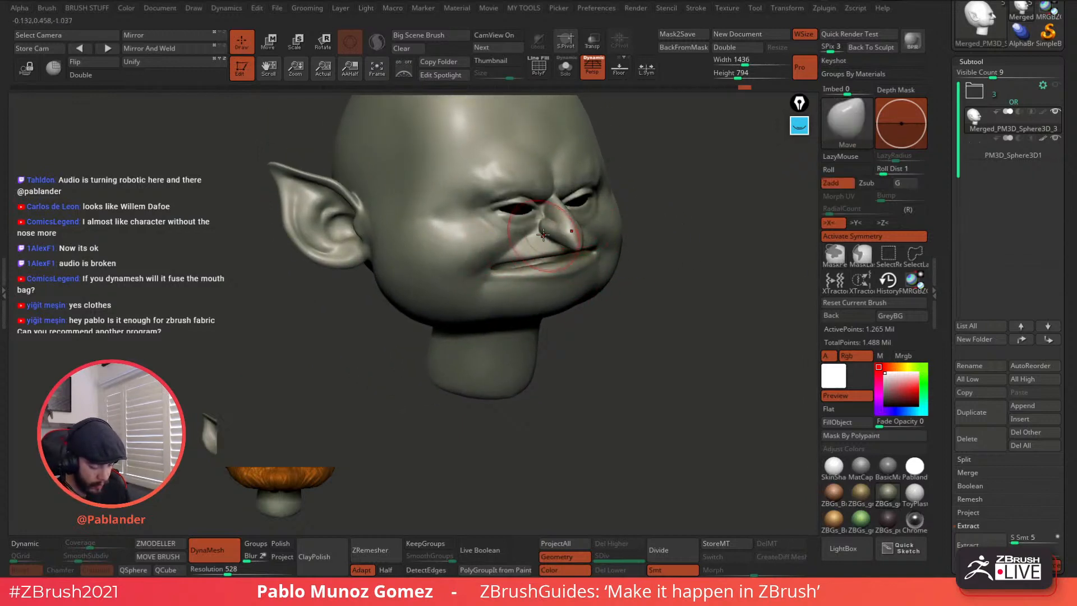
right_click_drag(547, 236, 572, 271)
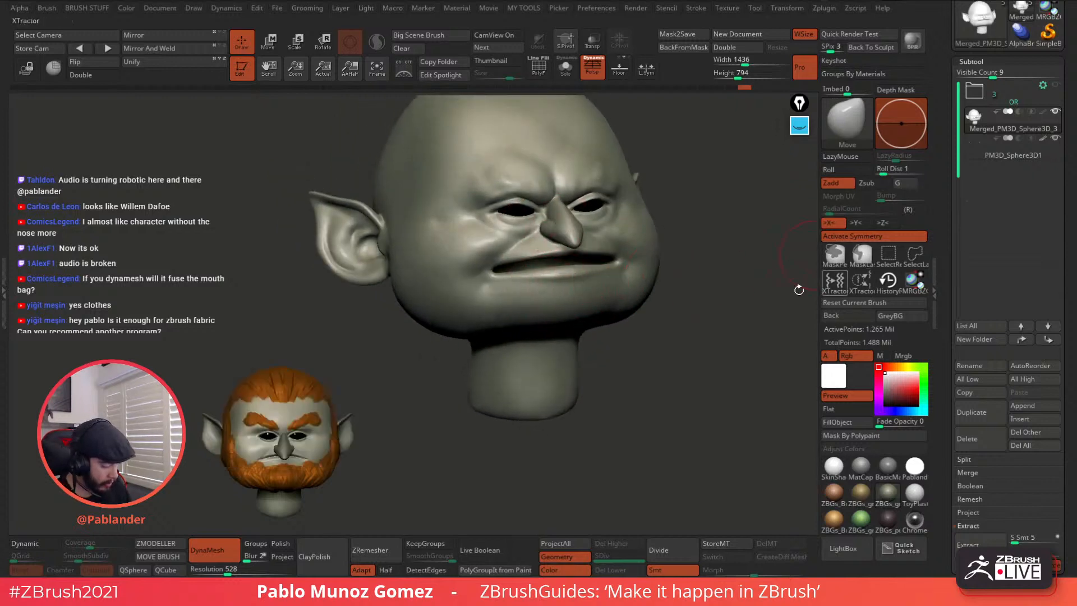
Step: Mask the brow and cheek region around the mouth with MaskLasso and invert the mask
key("ctrl")
mouse_move(457, 303)
left_mouse_down("ctrl")
mouse_move(457, 120)
mouse_move(553, 124)
left_mouse_up("ctrl")
left_click_drag(655, 279, 524, 291)
left_click(442, 385, "ctrl")
left_click_drag(442, 385, 415, 381)
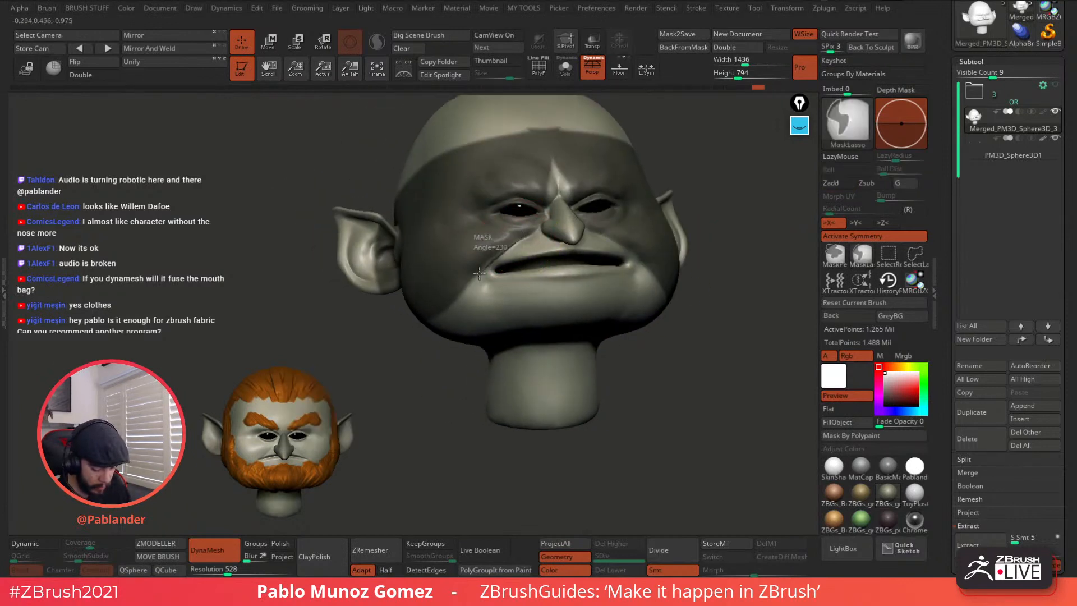
Step: Push the unmasked cheek over the mouth corner with the Move brush to form the nasolabial fold
key("b")
key("m")
key("v")
left_click_drag(440, 409, 536, 315)
right_click(456, 336)
right_click_drag(517, 257, 509, 249)
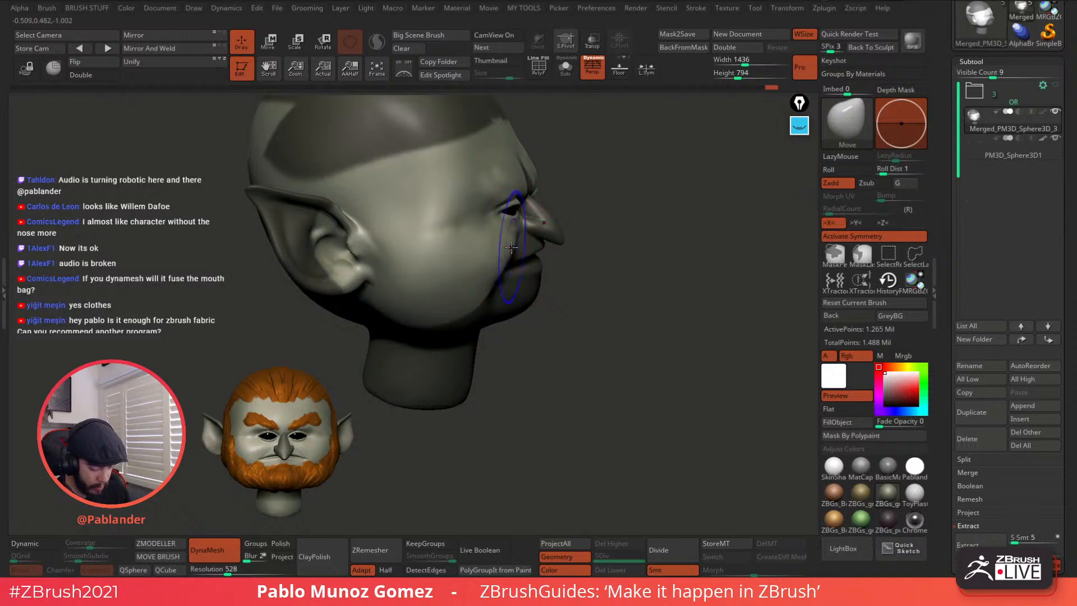
Step: Clear the mask and smooth the cheek fold beside the mouth corner
key("shift")
right_click_drag(488, 294, 553, 275)
right_click_drag(636, 241, 558, 228)
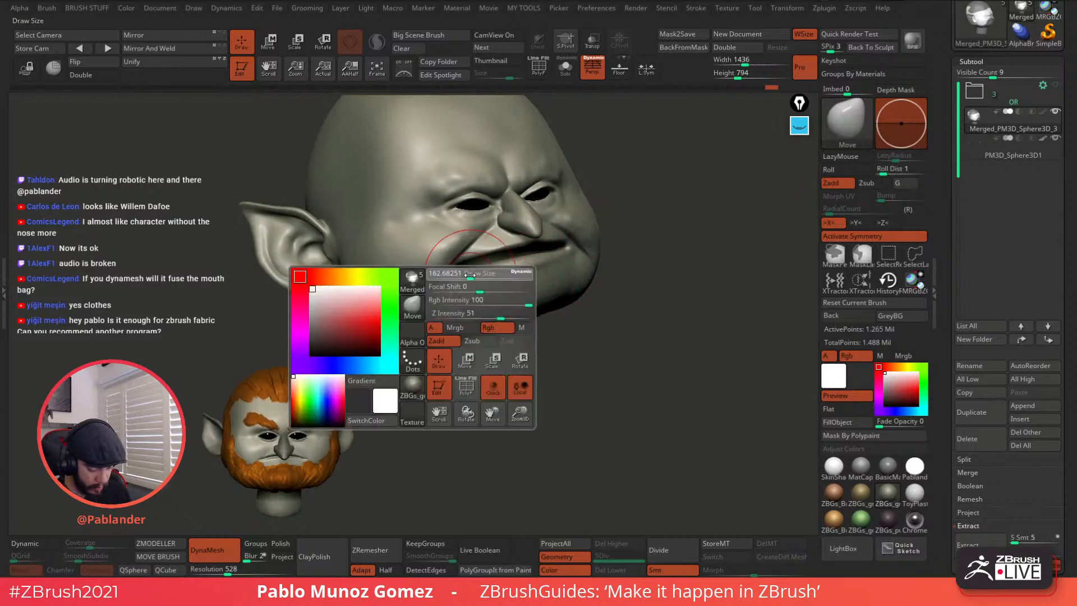
key("shift")
mouse_move(439, 268)
left_mouse_down("shift")
mouse_move(467, 240)
mouse_move(444, 287)
left_mouse_up("shift")
right_click_drag(645, 261, 584, 252)
Step: Build up the cheek folds and mouth corners with the PM_Custom clay brush and blend them with Smooth Stronger
key("space")
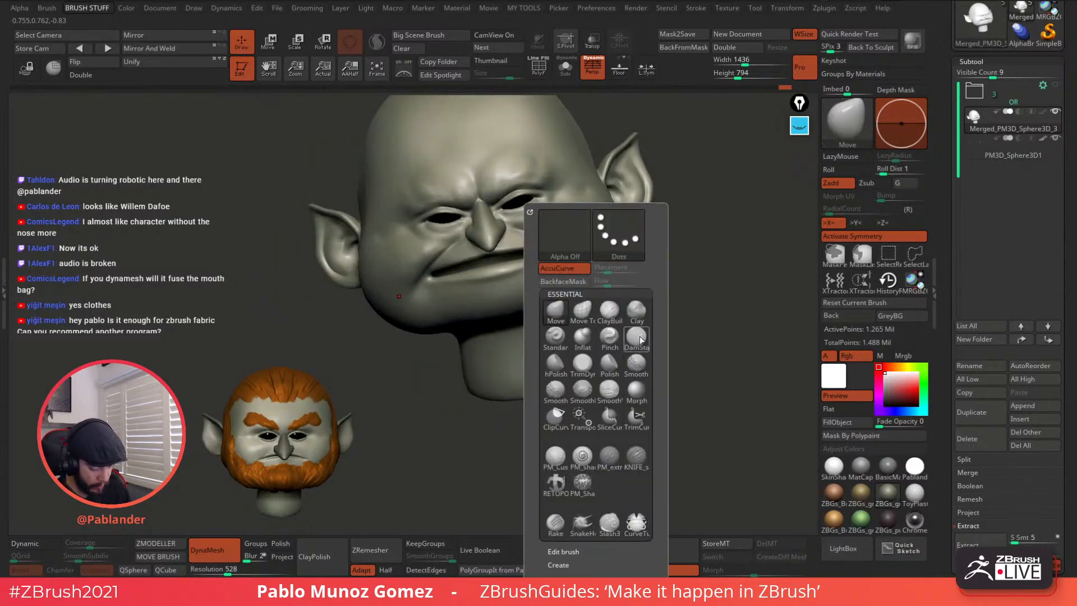
left_click(555, 455)
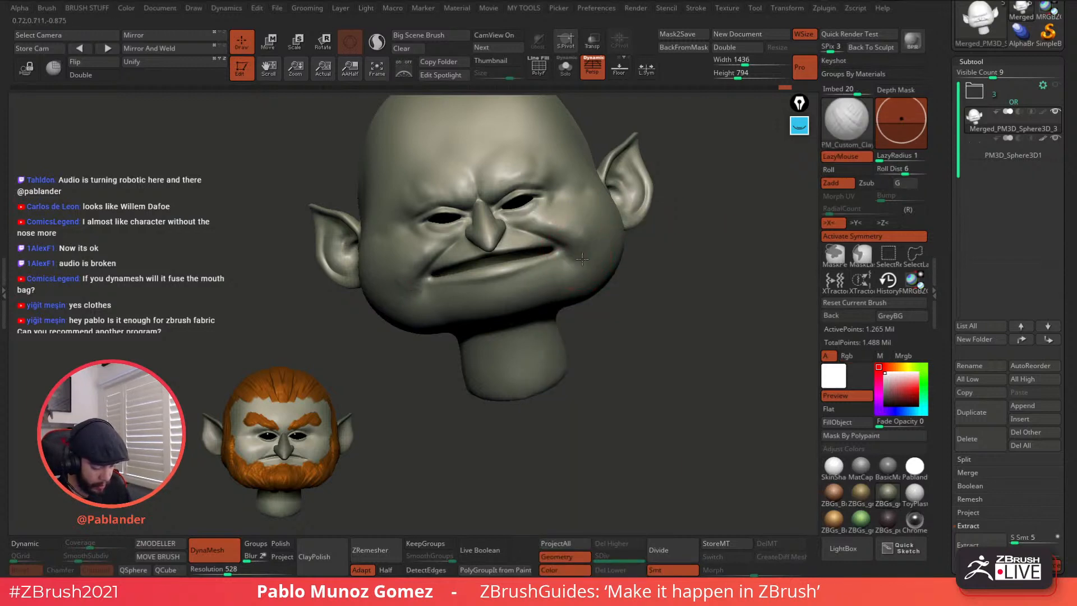
key("shift")
mouse_move(588, 254)
right_mouse_down("shift")
mouse_move(606, 251)
mouse_move(566, 260)
right_mouse_up("shift")
key("shift")
mouse_move(571, 281)
right_mouse_down("alt")
mouse_move(559, 315)
mouse_move(584, 263)
mouse_move(561, 270)
mouse_move(547, 247)
mouse_move(589, 238)
right_mouse_up("alt")
key("shift")
key("shift")
left_click_drag(429, 207, 410, 230, "shift")
right_click_drag(570, 228, 547, 236, "shift")
mouse_move(547, 235)
right_mouse_down("alt")
mouse_move(617, 277)
mouse_move(609, 303)
mouse_move(581, 306)
mouse_move(570, 337)
mouse_move(565, 257)
right_mouse_up("alt")
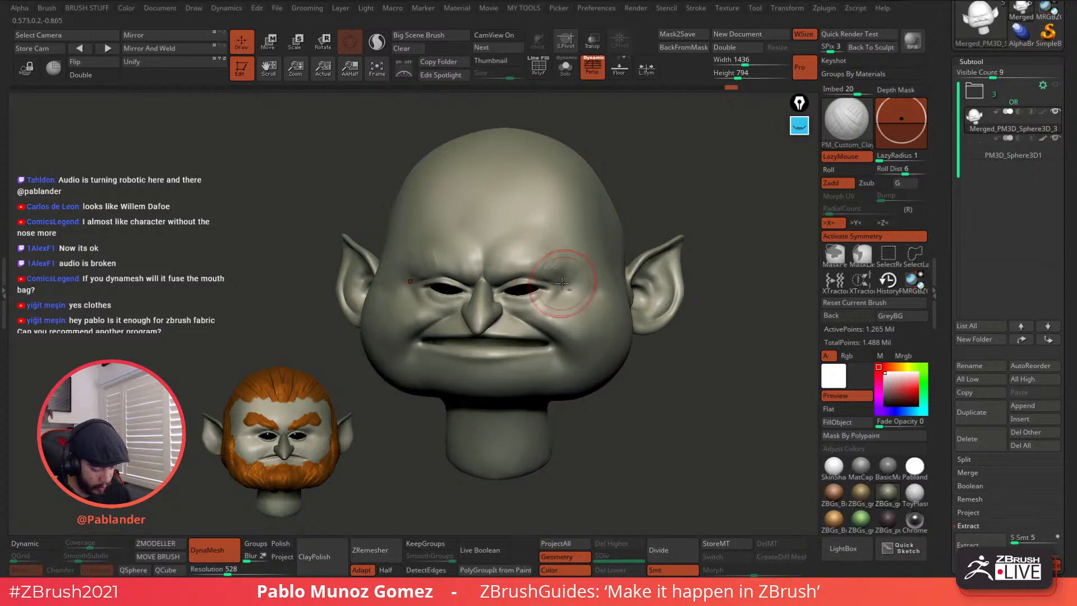
Step: Add clay strokes along the brow ridges above the eyes and blend them with Smooth Stronger
mouse_move(561, 276)
right_mouse_down()
mouse_move(578, 247)
mouse_move(549, 286)
mouse_move(530, 228)
mouse_move(548, 217)
right_mouse_up()
key("space")
left_click_drag(547, 216, 549, 216)
right_click_drag(549, 216, 432, 229)
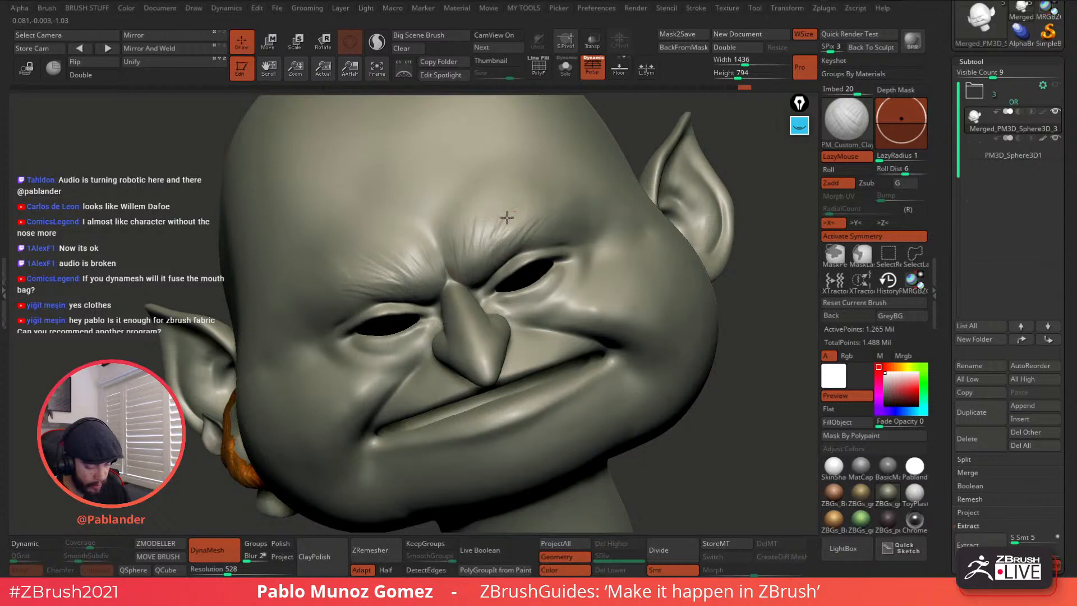
key("shift")
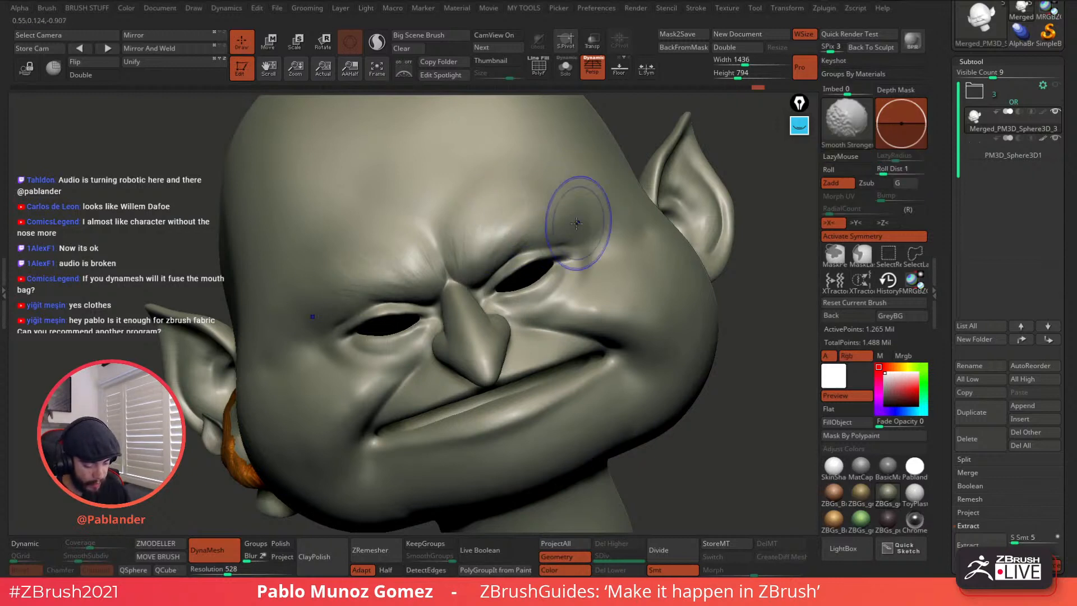
Step: Undo the last stroke and reshape the upper eyelids, lower lids and outer eye corners with the Move brush
key("b")
key("m")
key("v")
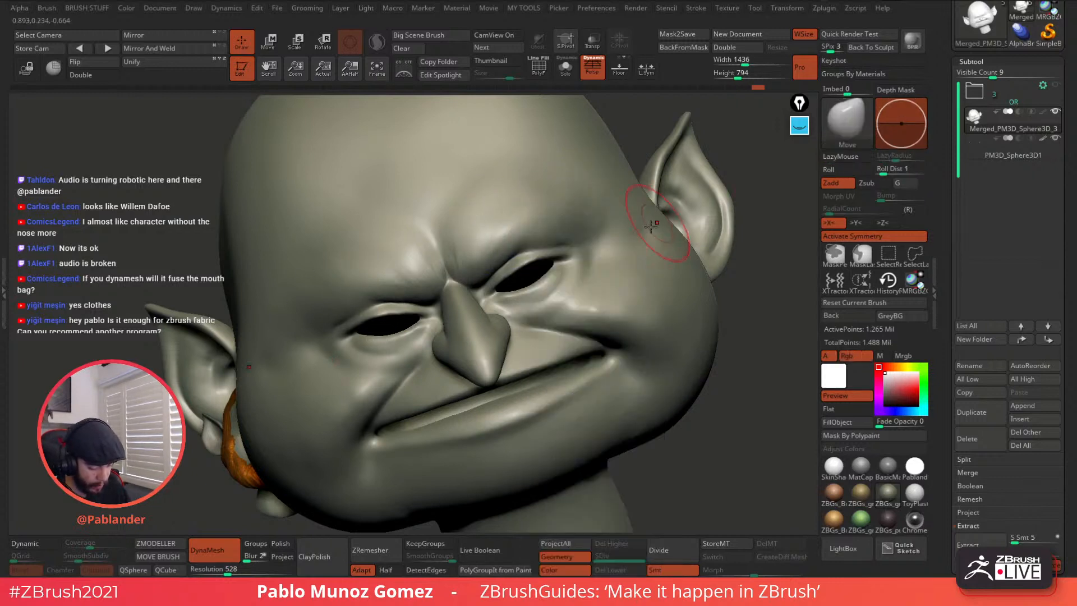
right_click_drag(694, 201, 562, 275, "shift")
key("ctrl+z")
key("b")
key("m")
key("v")
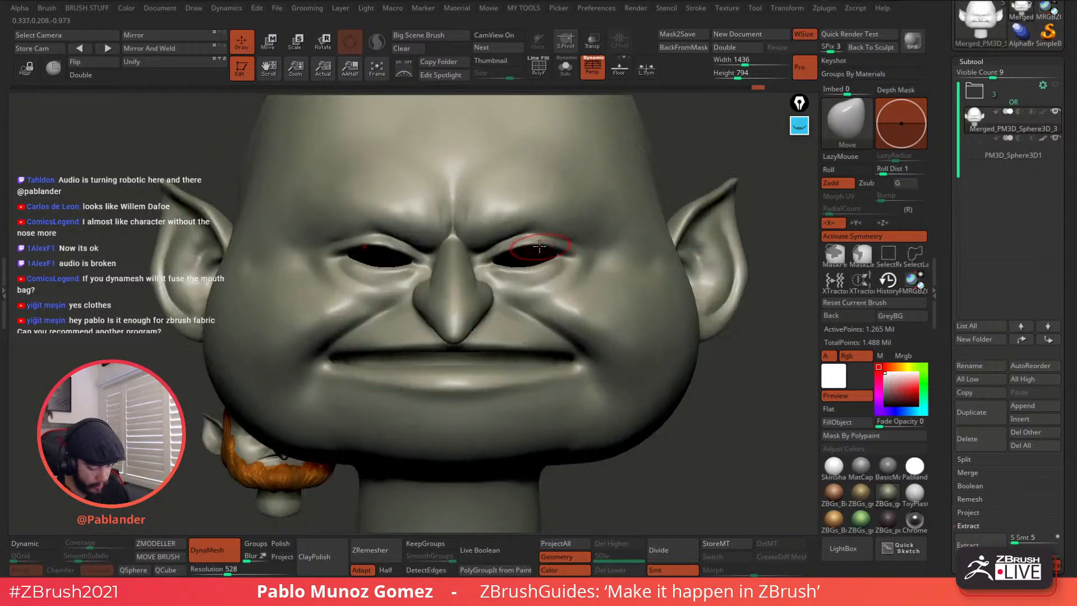
left_click_drag(552, 246, 567, 247)
left_click_drag(541, 284, 533, 286)
left_click_drag(599, 266, 592, 269)
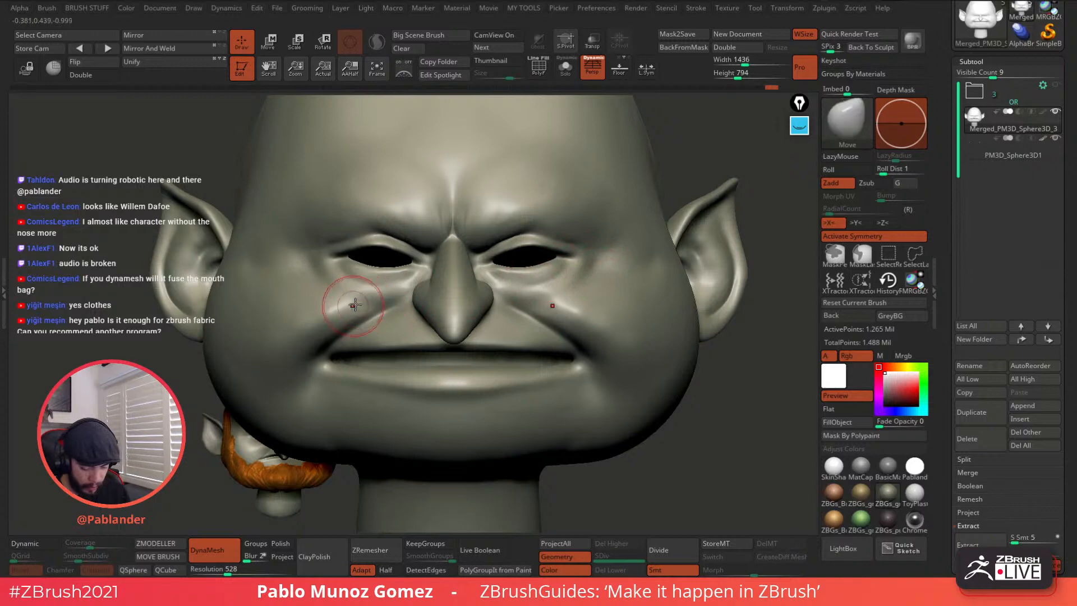
Step: Carve the fold lines from the nostrils toward the mouth corners with the DamStandard brush and soften them with smoothing
key("space")
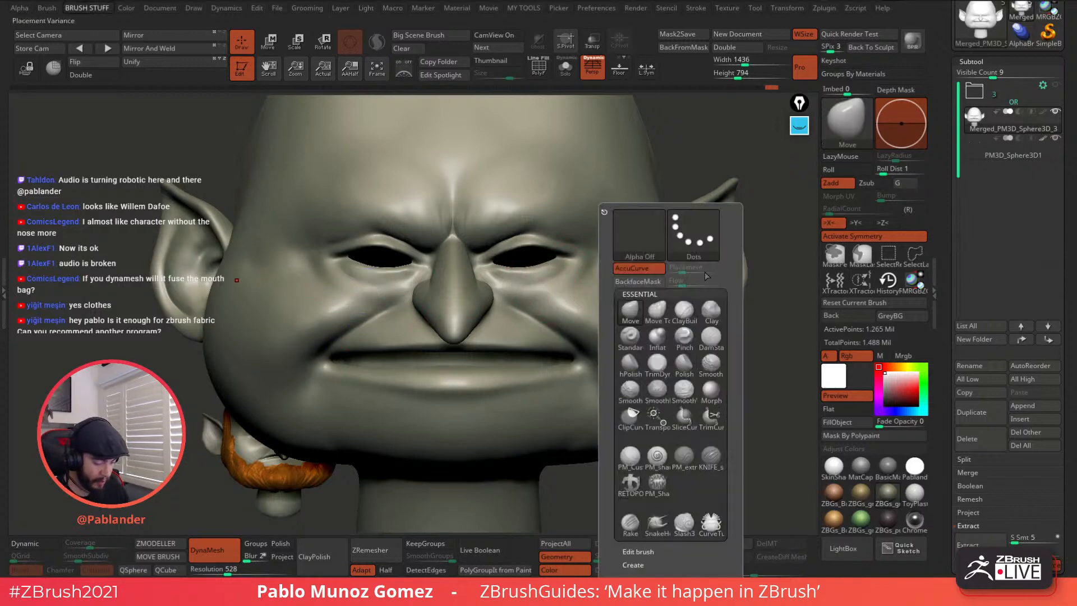
left_click(709, 343)
key("space")
left_click_drag(672, 231, 656, 231)
mouse_move(482, 276)
right_mouse_down()
mouse_move(553, 272)
mouse_move(518, 271)
right_mouse_up()
key("space")
left_click_drag(521, 276, 529, 276)
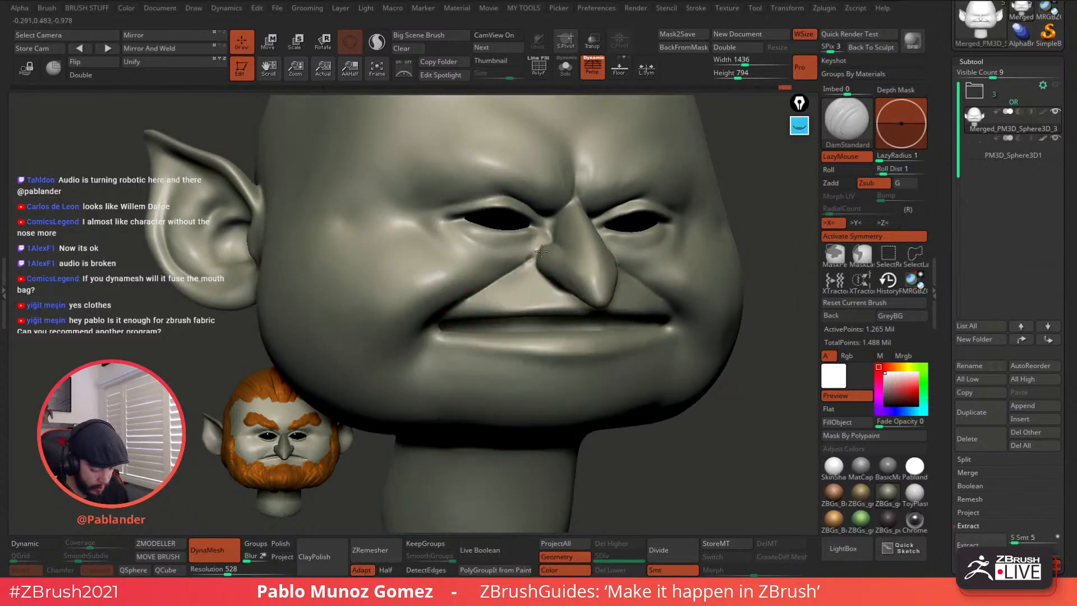
key("shift")
right_click_drag(429, 322, 519, 286)
left_click_drag(547, 242, 517, 277, "shift")
right_click_drag(567, 281, 542, 273)
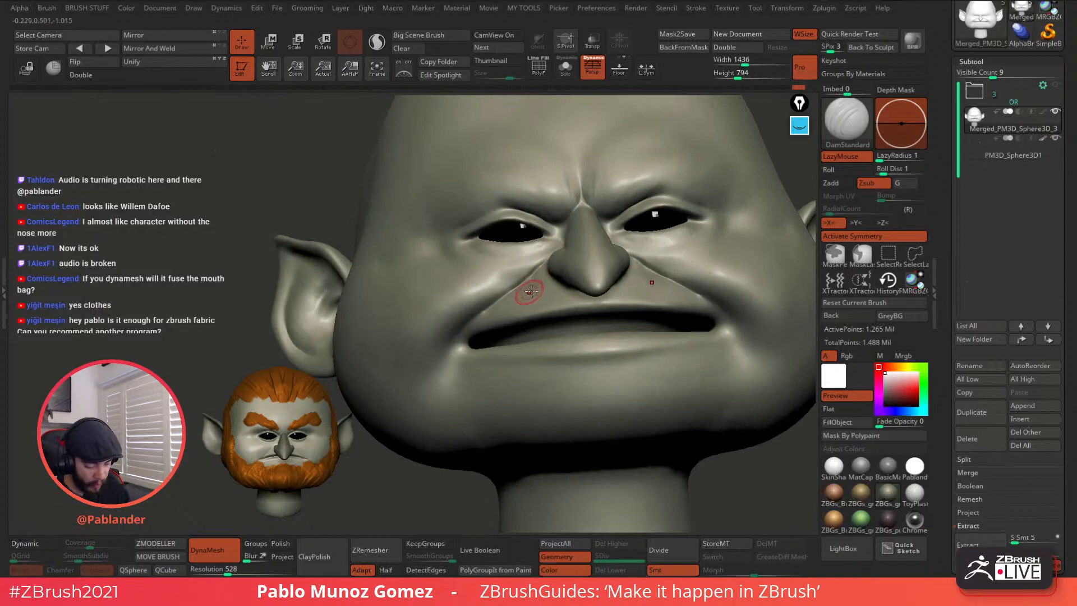
left_click_drag(539, 266, 486, 310, "shift")
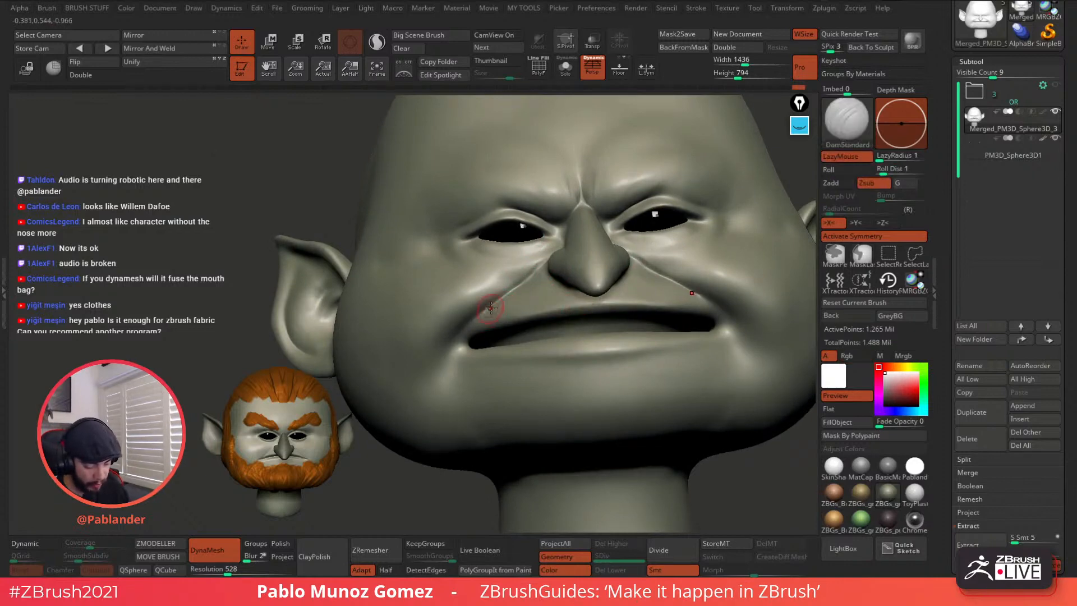
Step: Deepen the crease beside the nostril and adjust the upper part of the cheek fold with the Move brush
key("b")
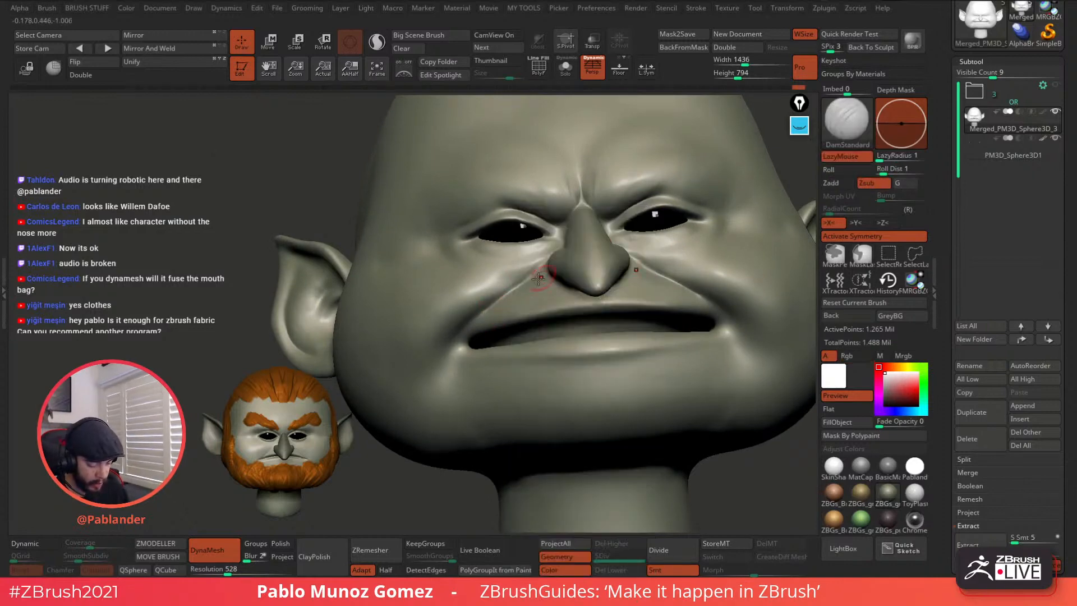
right_click_drag(560, 270, 570, 271)
right_click(501, 341)
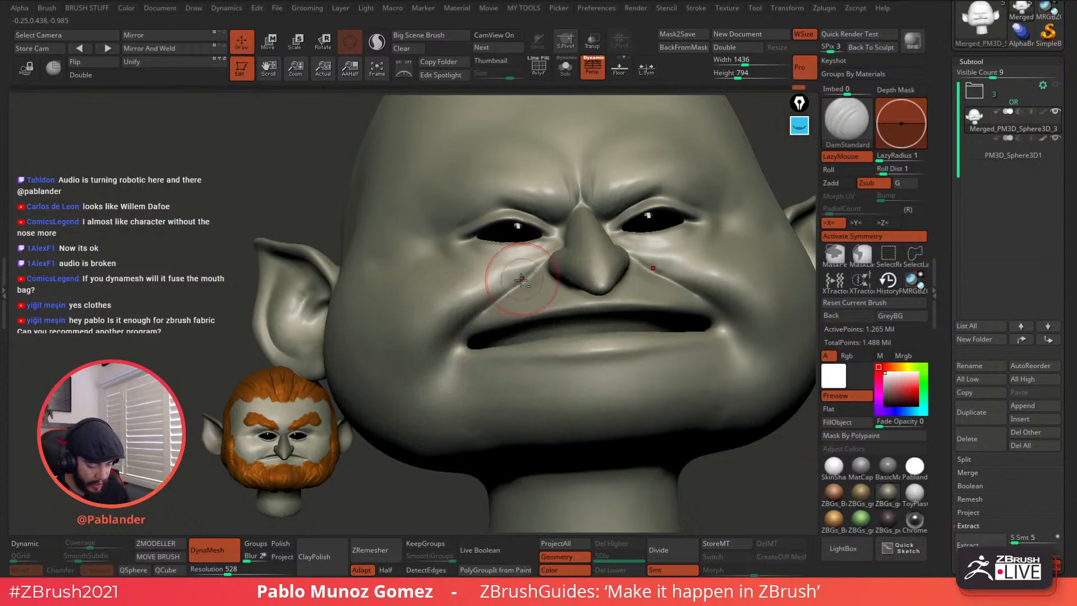
left_click_drag(519, 285, 551, 260)
key("b")
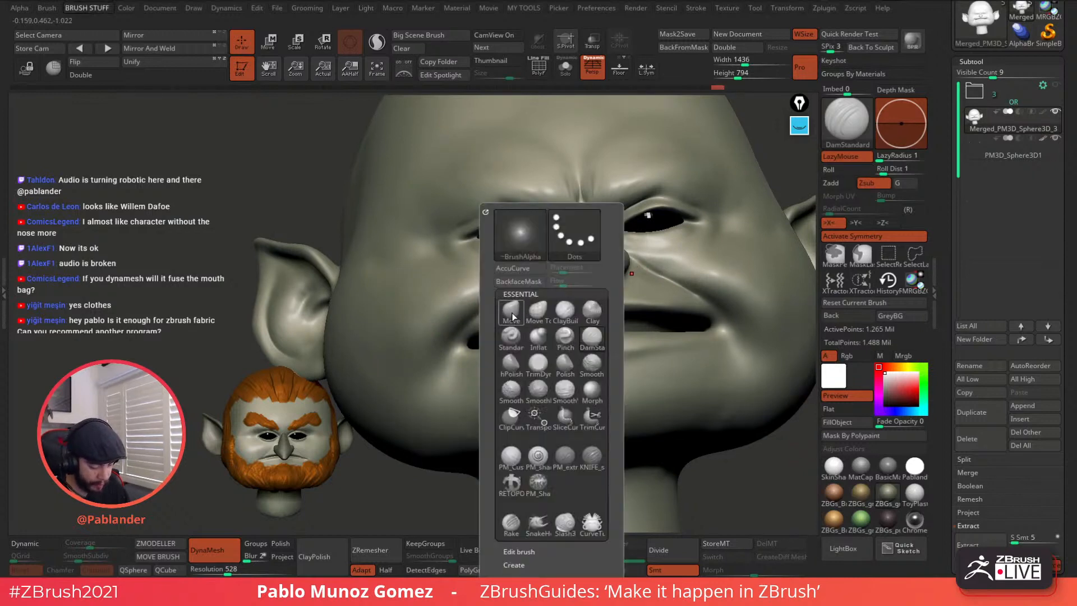
key("m")
key("v")
left_click_drag(512, 281, 515, 286, "shift")
right_click_drag(491, 312, 517, 300)
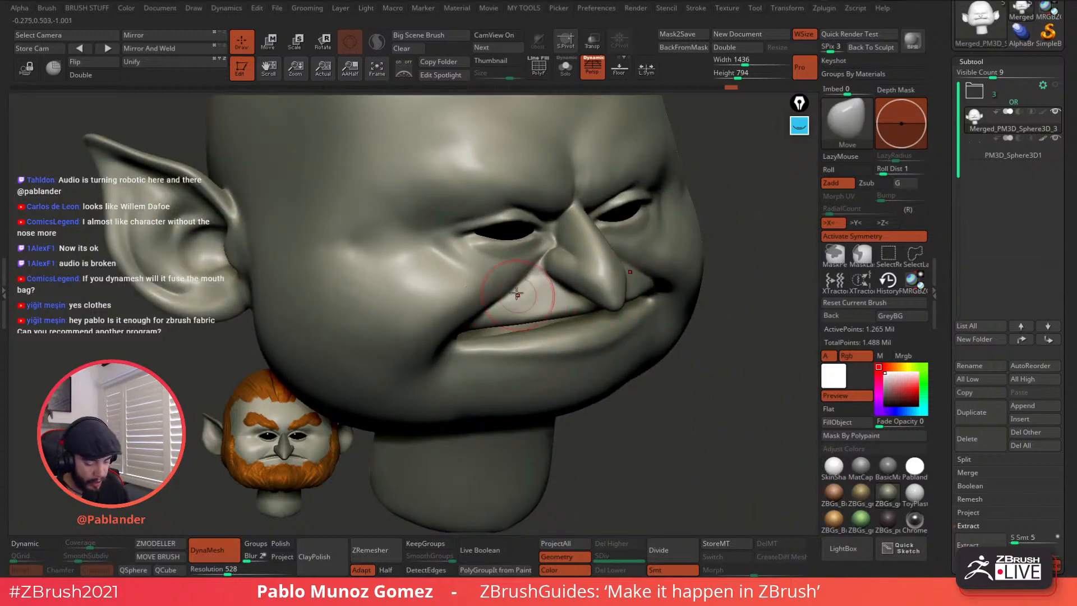
mouse_move(513, 290)
right_mouse_down()
mouse_move(505, 284)
mouse_move(476, 314)
mouse_move(455, 358)
mouse_move(690, 322)
mouse_move(667, 336)
mouse_move(673, 359)
right_mouse_up()
Step: Carve the vertical frown crease above the nose bridge and a crease line beside the eye with DamStandard
key("b")
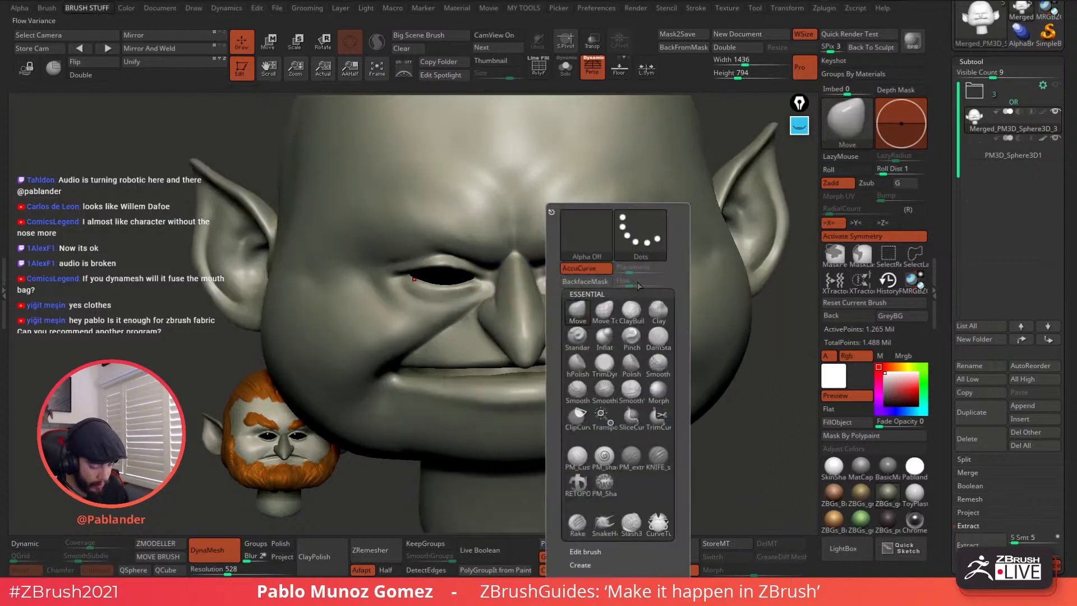
left_click(660, 345)
key("space")
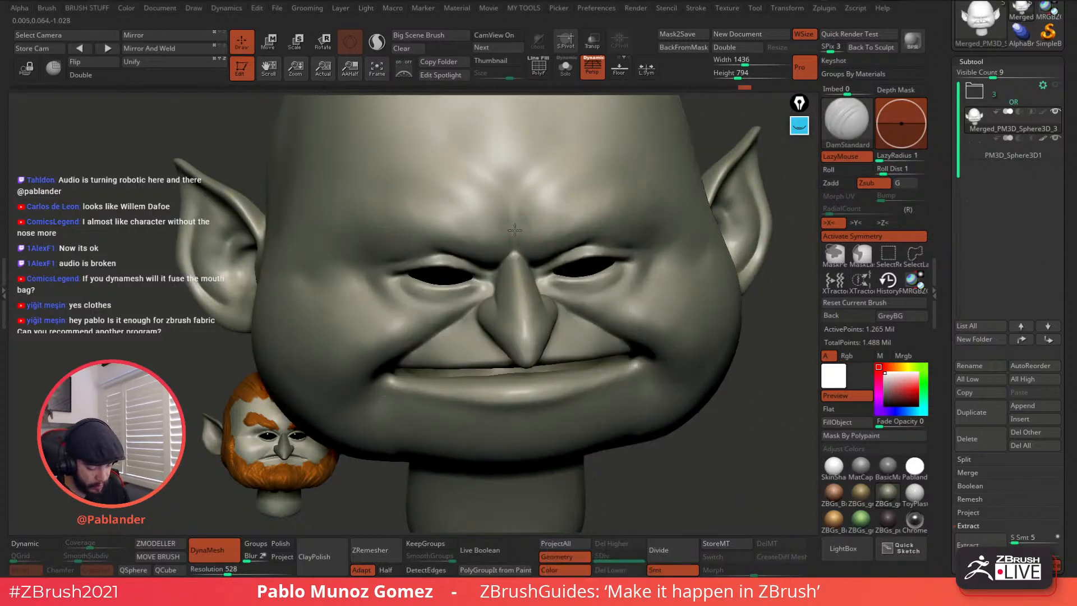
right_click_drag(515, 245, 515, 235)
key("space")
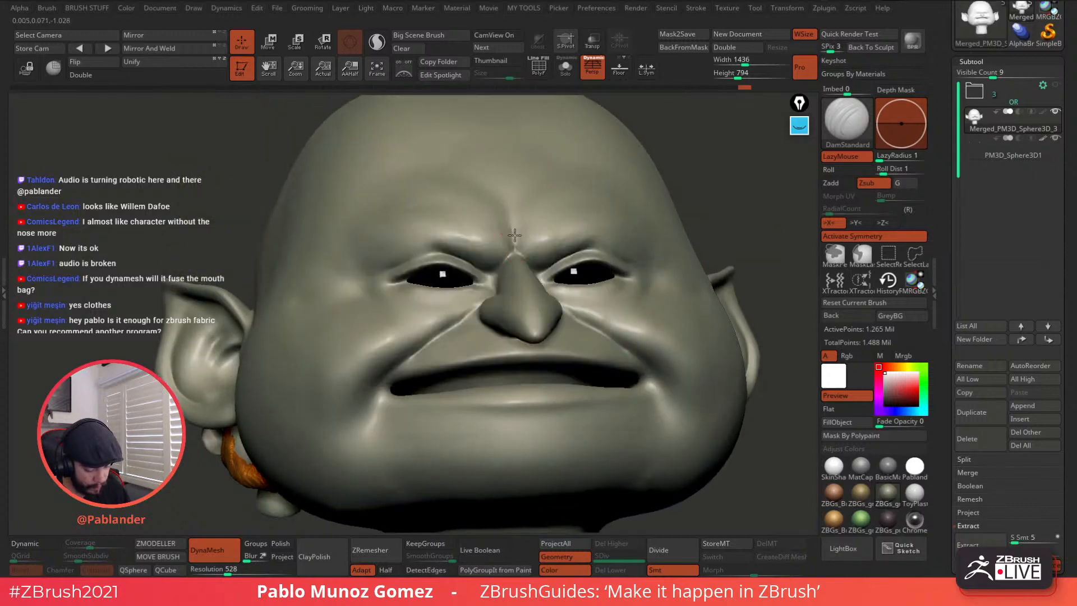
left_click_drag(513, 251, 514, 228, "shift")
right_click_drag(590, 234, 568, 258)
left_click_drag(570, 280, 633, 278)
Step: Reshape the brow and eye area with the Move brush, adjusting its draw size
mouse_move(633, 278)
right_mouse_down()
mouse_move(610, 248)
mouse_move(613, 276)
mouse_move(621, 224)
right_mouse_up()
key("space")
left_click(581, 322)
right_click_drag(587, 256, 603, 242)
key("space")
left_click_drag(614, 200, 637, 200)
key("space")
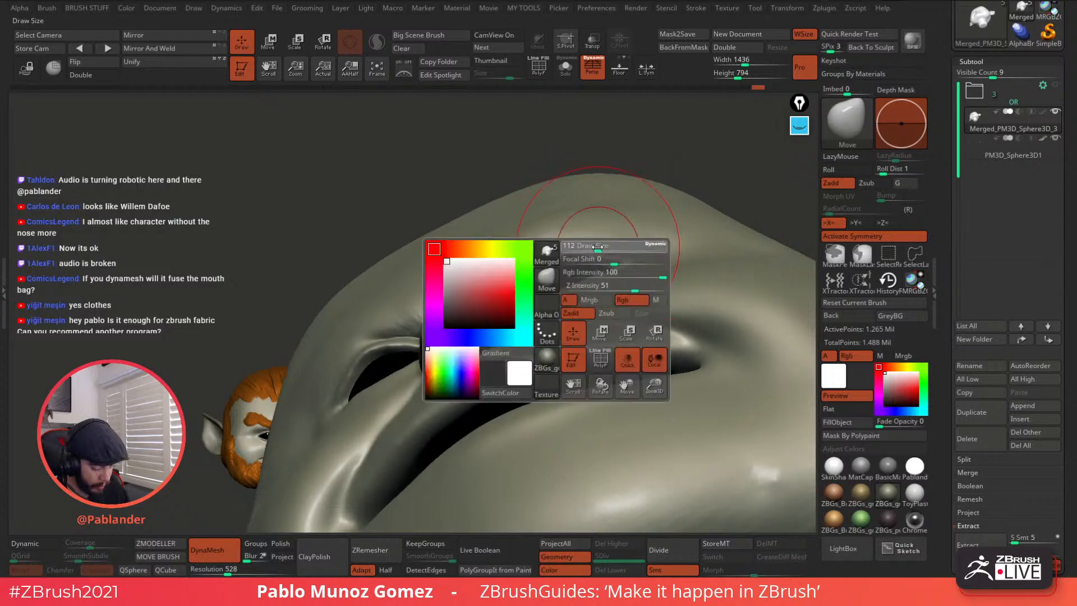
left_click_drag(553, 270, 558, 266)
mouse_move(596, 251)
right_mouse_down()
mouse_move(597, 359)
mouse_move(599, 264)
right_mouse_up()
Step: Define the lower eyelid edge and outer eye corner with DamStandard and smoothing
key("b")
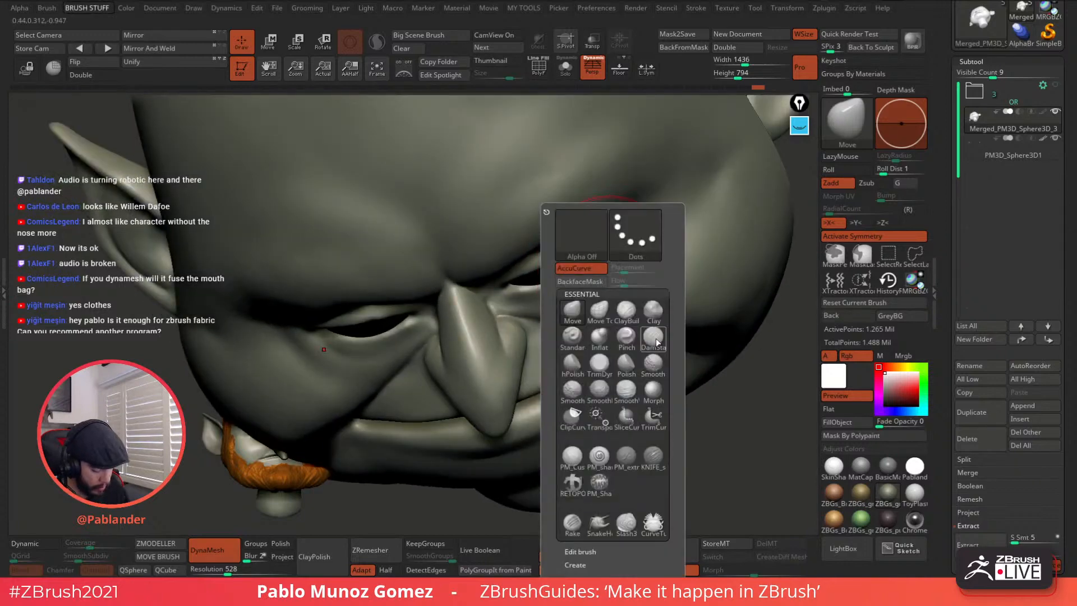
left_click(657, 338)
mouse_move(608, 331)
right_mouse_down()
mouse_move(596, 312)
mouse_move(616, 214)
right_mouse_up()
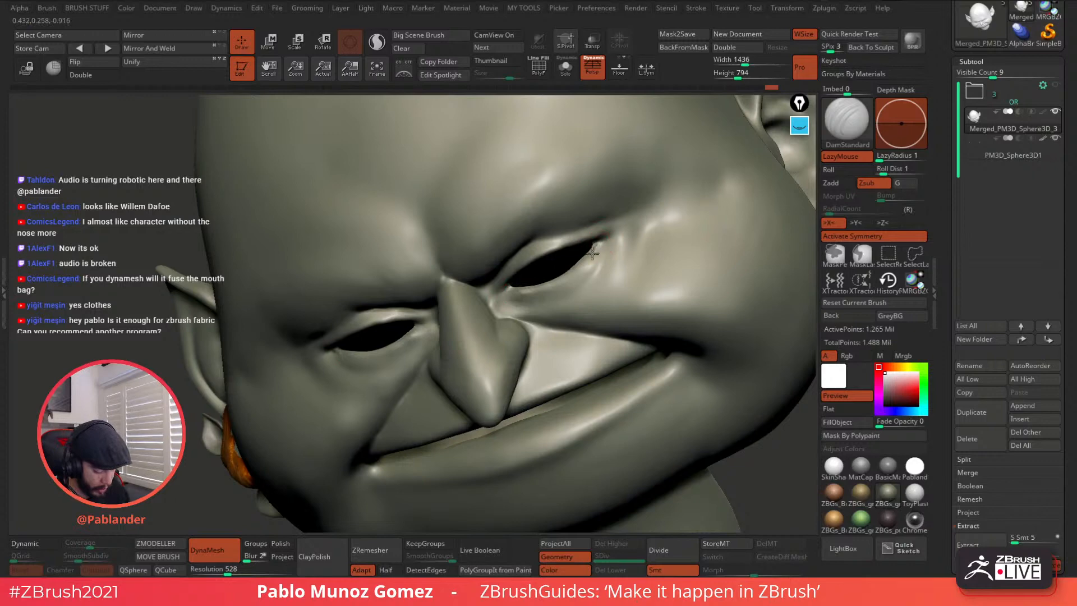
left_click_drag(510, 292, 584, 271, "shift")
right_click_drag(583, 286, 580, 213)
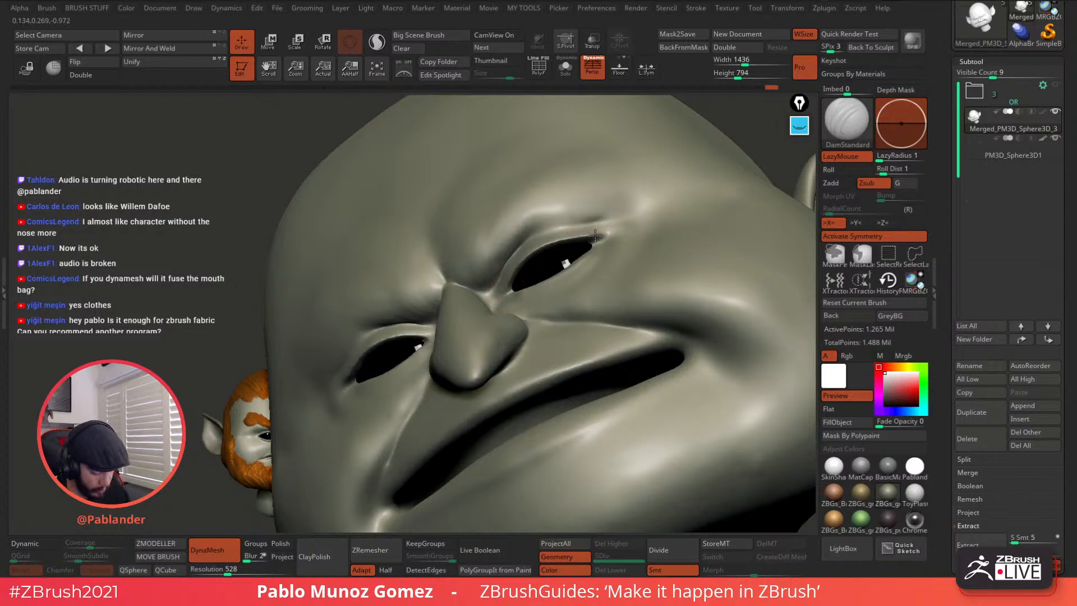
left_click_drag(614, 235, 600, 235, "shift")
Step: Refine the outer eye corner and soften the eyelid rim from several angles
mouse_move(601, 231)
right_mouse_down()
mouse_move(597, 250)
mouse_move(605, 243)
right_mouse_up()
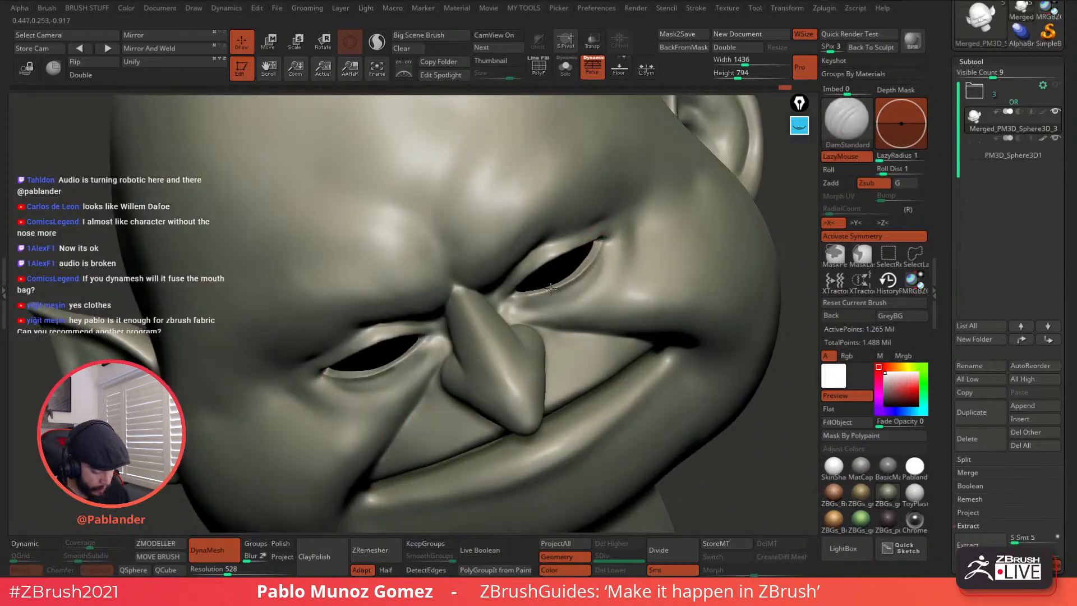
left_click_drag(606, 239, 606, 225, "shift")
mouse_move(621, 229)
right_mouse_down()
mouse_move(611, 232)
mouse_move(618, 218)
right_mouse_up()
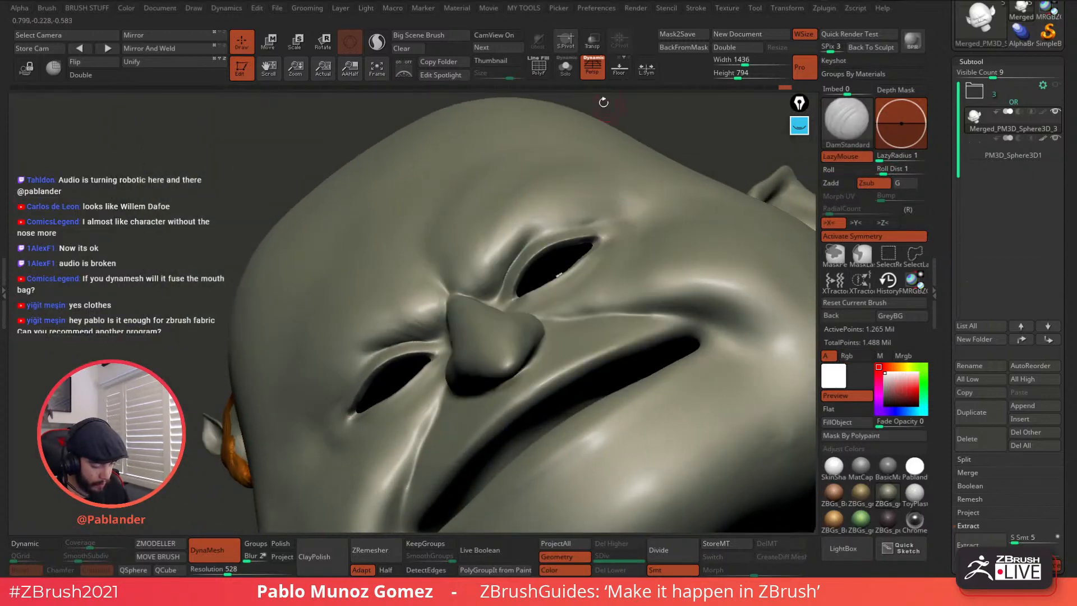
right_click_drag(599, 151, 583, 224)
left_click_drag(566, 275, 582, 261, "shift")
mouse_move(582, 261)
right_mouse_down()
mouse_move(594, 247)
mouse_move(599, 260)
right_mouse_up()
Step: Isolate the head in Solo mode and carve the upper eyelid edge and inner eye corner
key("space")
key("space")
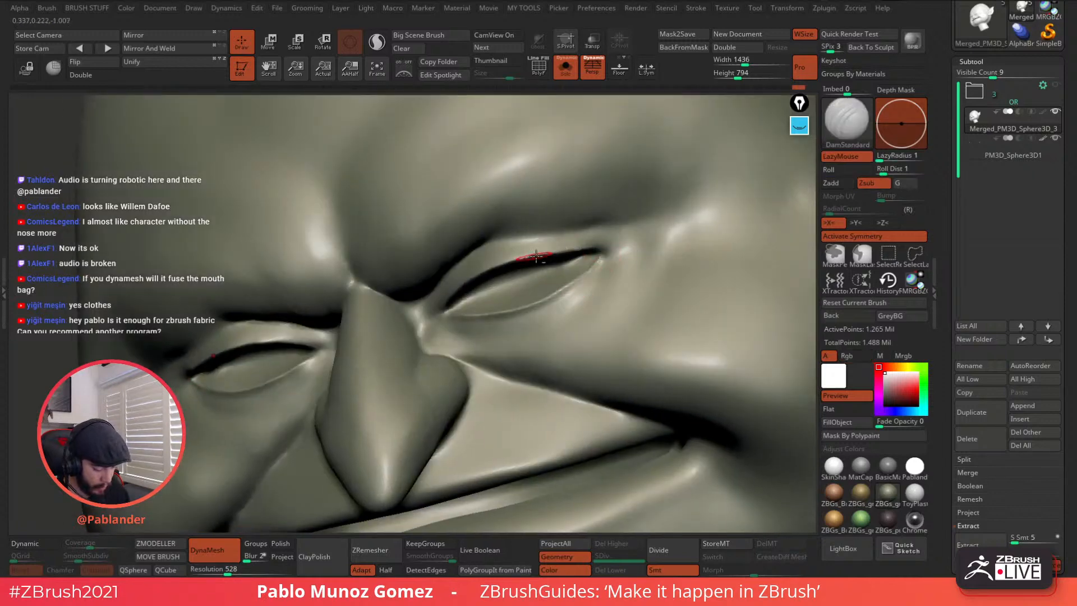
right_click_drag(533, 314, 442, 314)
left_click_drag(434, 292, 421, 331)
Step: Carve a groove along the inside of the ear's outer rim, redoing the first stroke, and smooth its ends
mouse_move(497, 318)
right_mouse_down("alt")
mouse_move(472, 337)
mouse_move(490, 363)
mouse_move(498, 325)
mouse_move(509, 344)
mouse_move(551, 281)
mouse_move(593, 322)
right_mouse_up("alt")
left_click_drag(517, 270, 581, 314)
right_click(647, 329)
mouse_move(712, 251)
right_mouse_down()
mouse_move(685, 257)
mouse_move(670, 279)
right_mouse_up()
left_click_drag(661, 236, 665, 261)
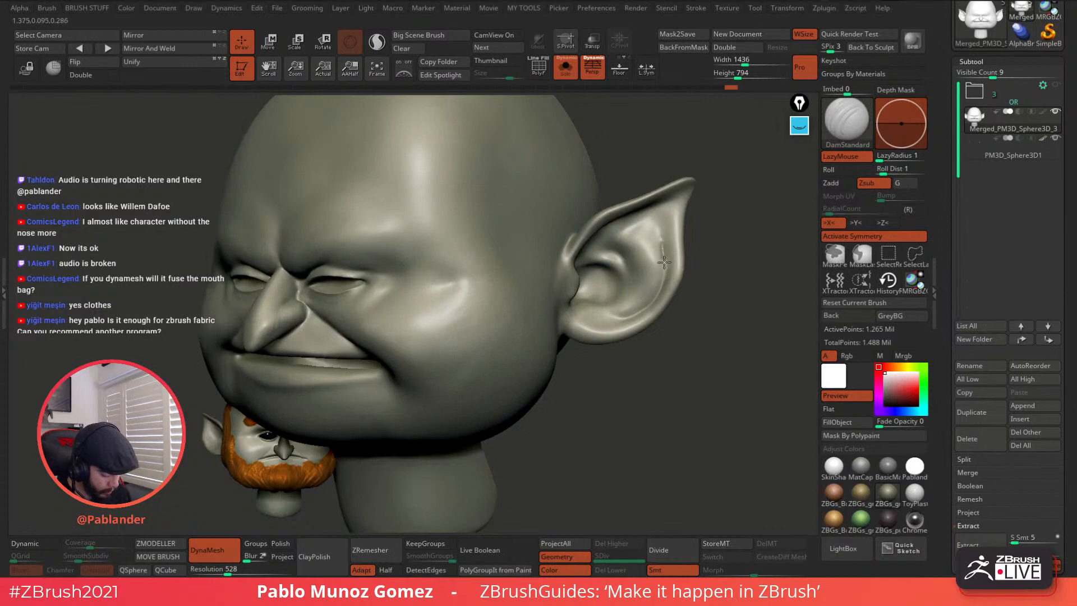
key("ctrl+z")
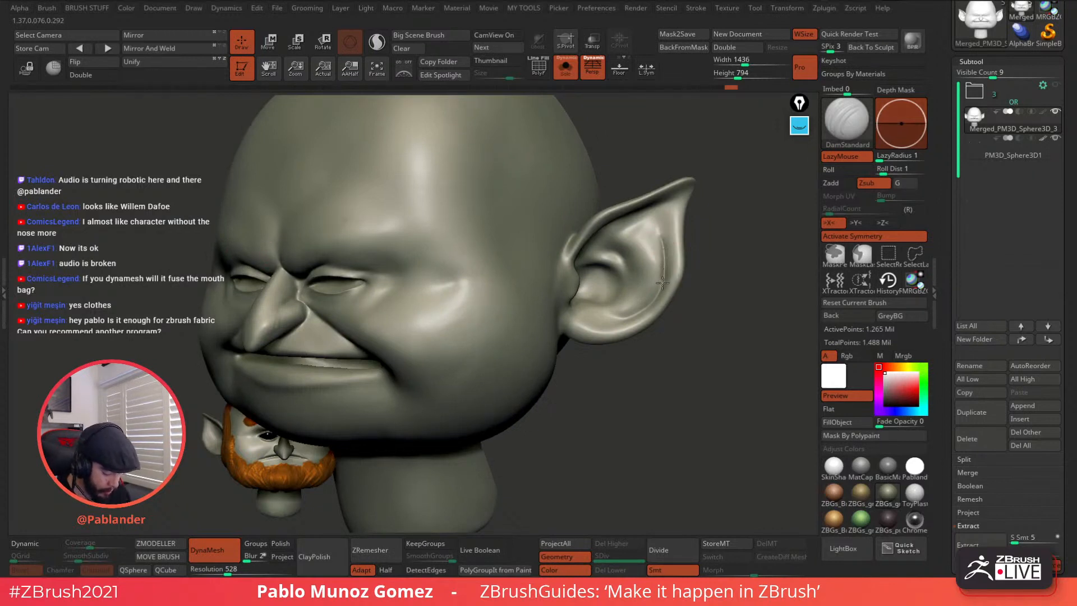
key("shift")
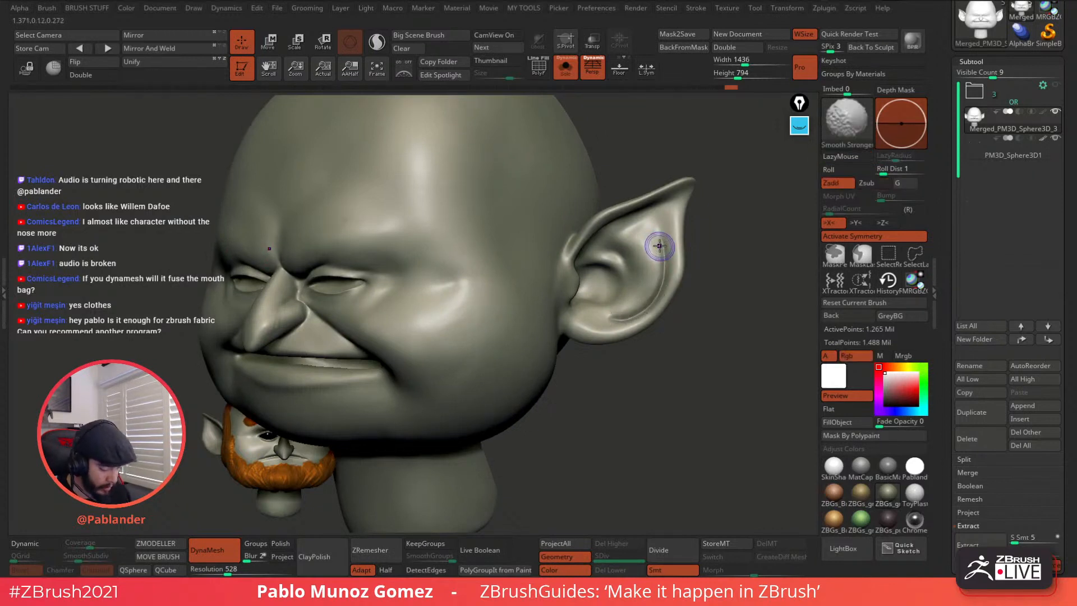
left_click_drag(615, 316, 609, 324, "shift")
Step: Sharpen the fold line running from the nostril toward the mouth corner with DamStandard
right_click_drag(500, 306, 624, 265, "alt")
right_click_drag(537, 256, 498, 268)
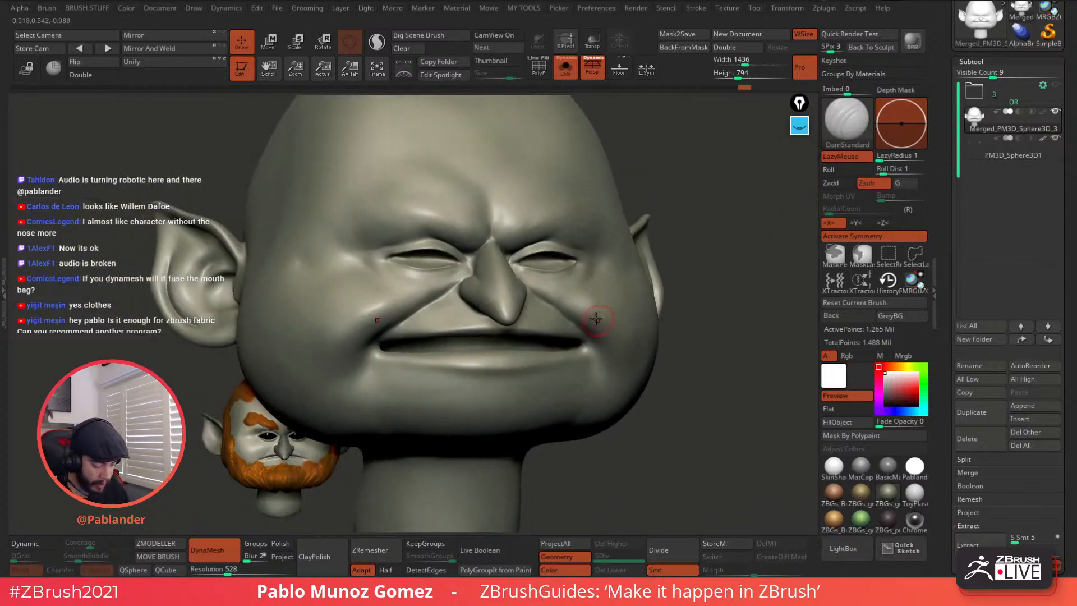
right_click_drag(600, 300, 574, 307)
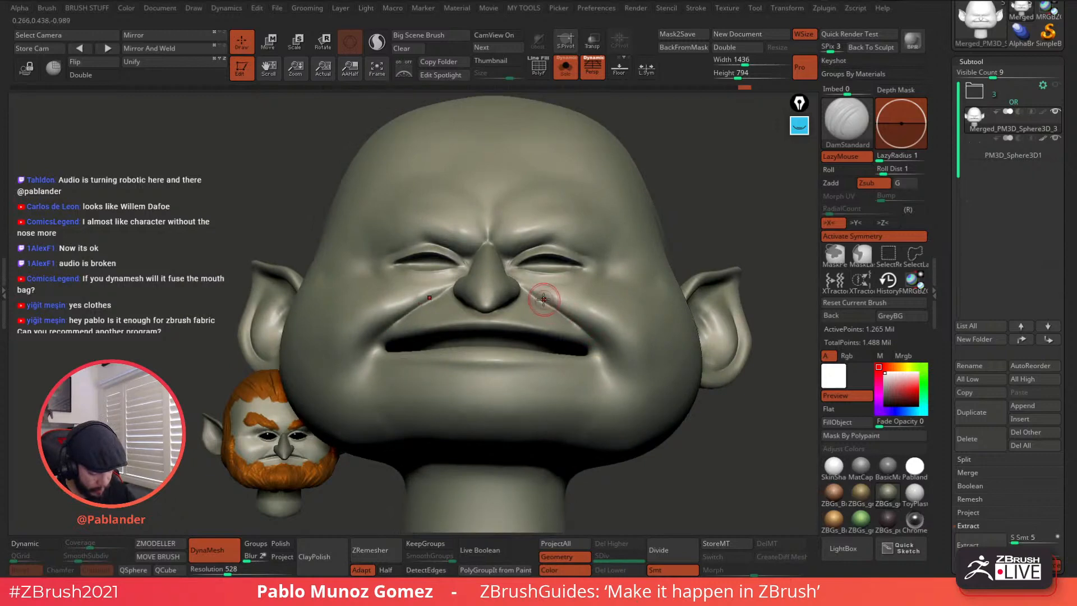
right_click_drag(527, 302, 540, 330)
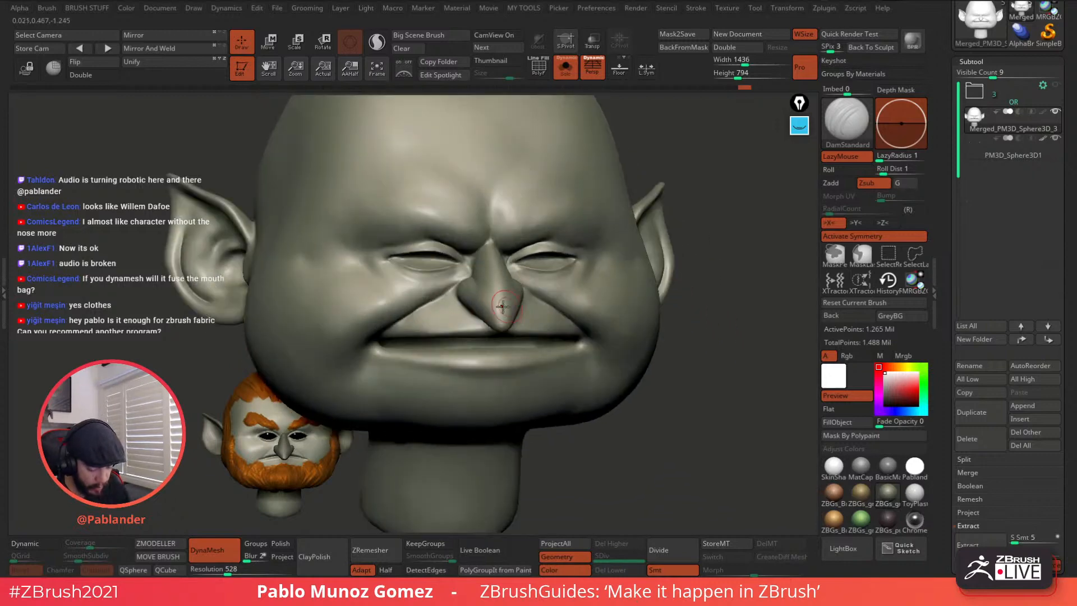
left_click_drag(428, 304, 447, 293)
Step: Turn Solo off, carve bag creases under the eyes with DamStandard and smooth them toward the inner corners
mouse_move(596, 297)
right_mouse_down("ctrl")
mouse_move(589, 182)
mouse_move(581, 357)
right_mouse_up("ctrl")
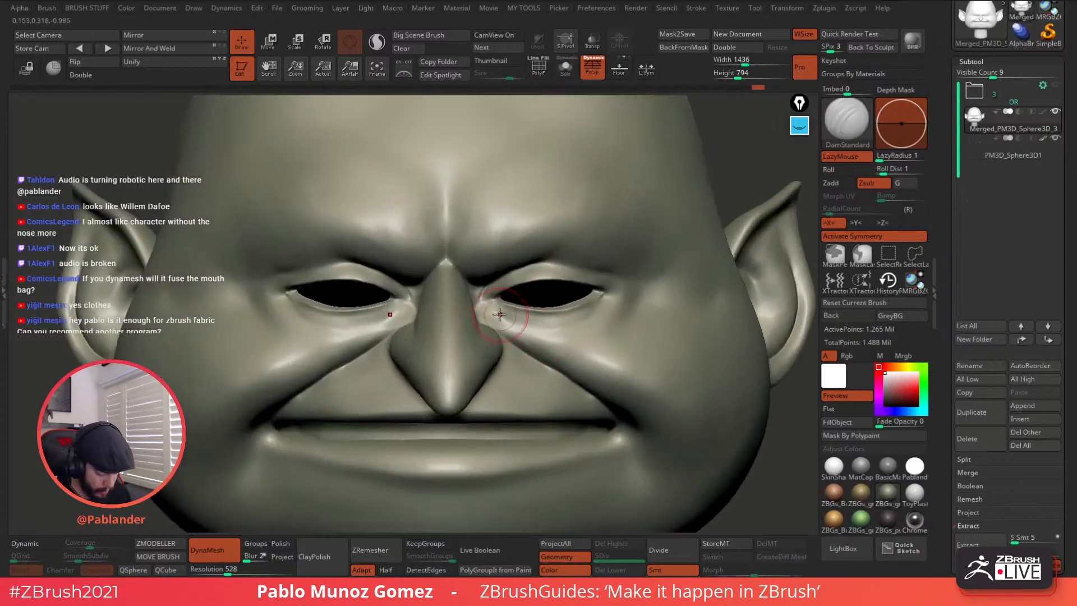
left_click_drag(544, 329, 594, 318)
left_click_drag(490, 315, 581, 328, "shift")
right_click_drag(602, 319, 645, 254)
right_click_drag(572, 274, 567, 273)
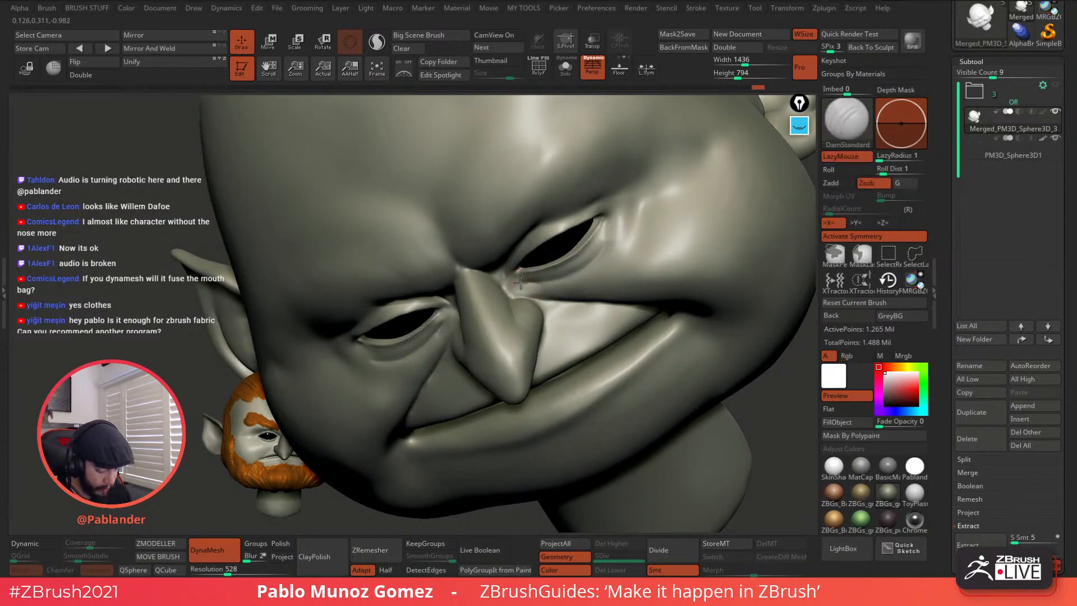
key("shift")
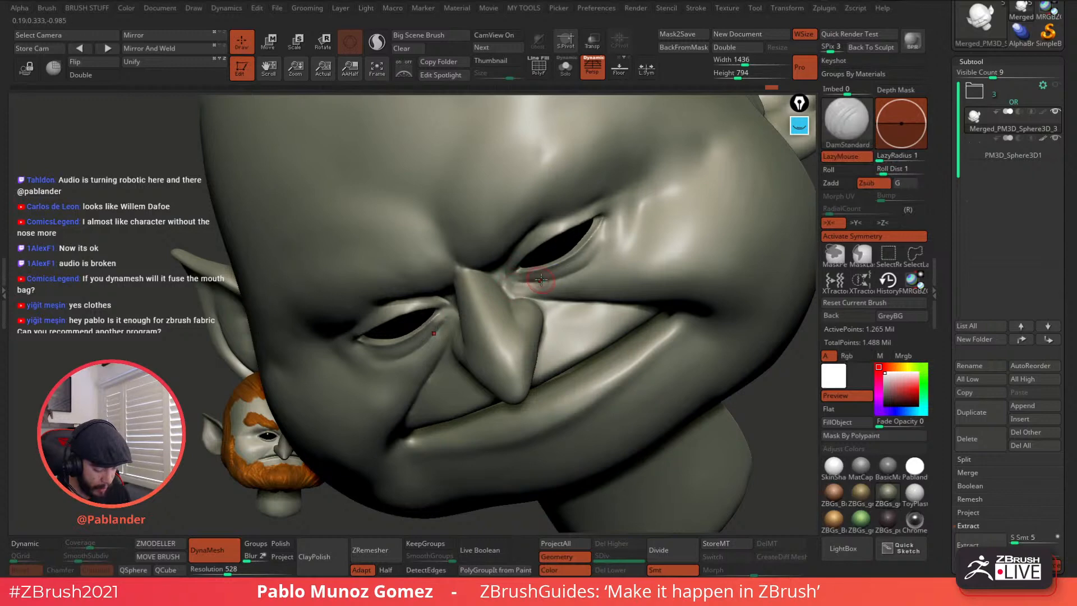
key("shift")
right_click_drag(520, 291, 558, 262)
Step: Duplicate the finished head subtool and make the copy active
right_click_drag(595, 303, 625, 325, "ctrl")
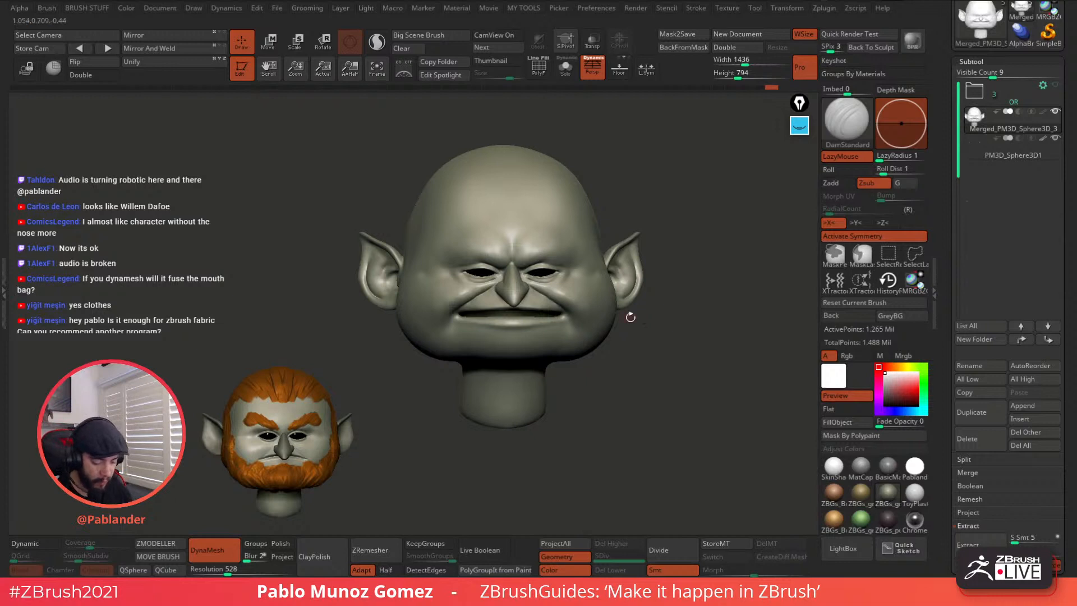
right_click_drag(643, 318, 688, 336, "ctrl")
key("ctrl+shift+d")
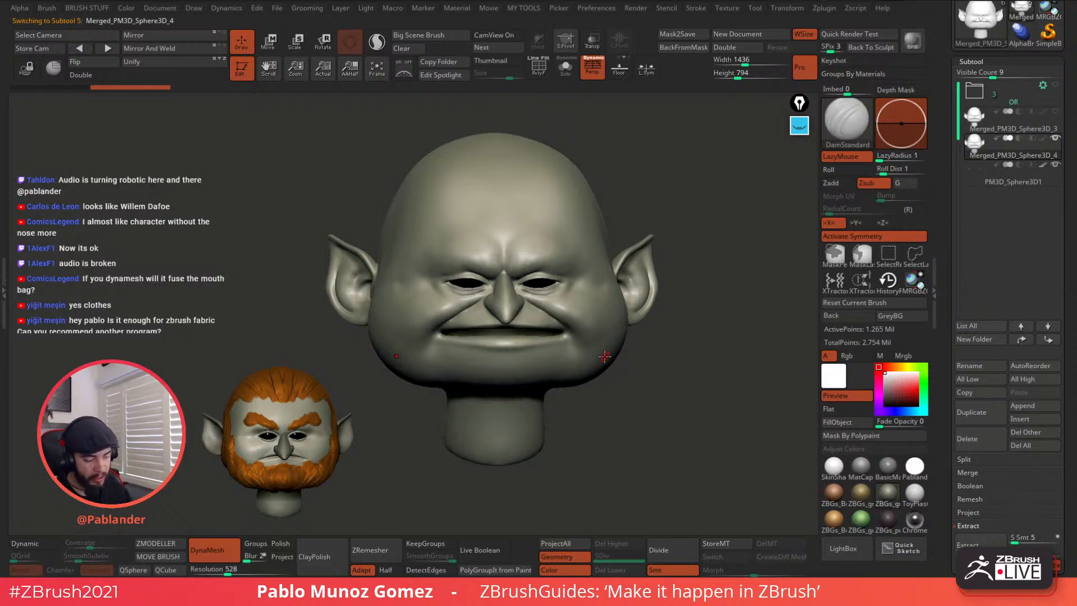
Step: Open the ZRemesher settings in the Geometry section for the duplicated head
left_click_drag(946, 314, 947, 146)
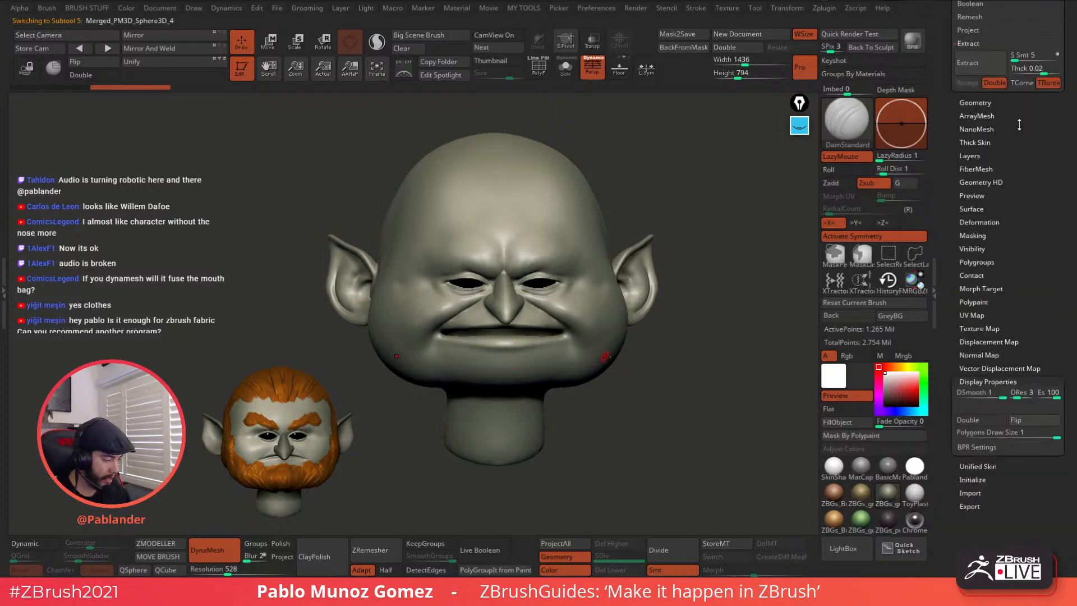
left_click(975, 103)
left_click_drag(947, 388, 949, 319)
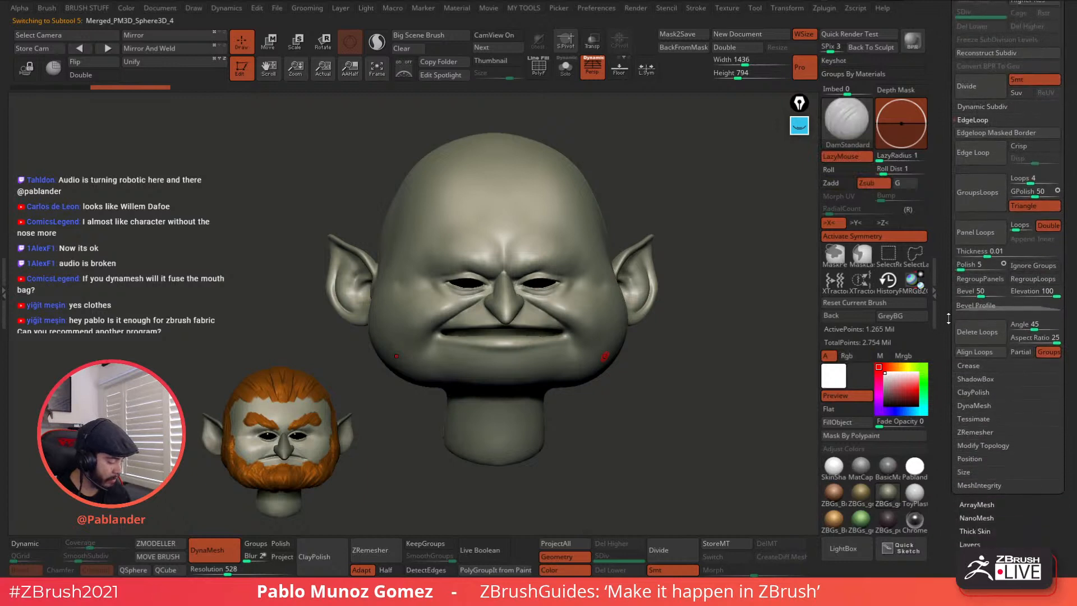
left_click(975, 433)
left_click_drag(942, 385, 944, 323)
left_click_drag(948, 278, 948, 151)
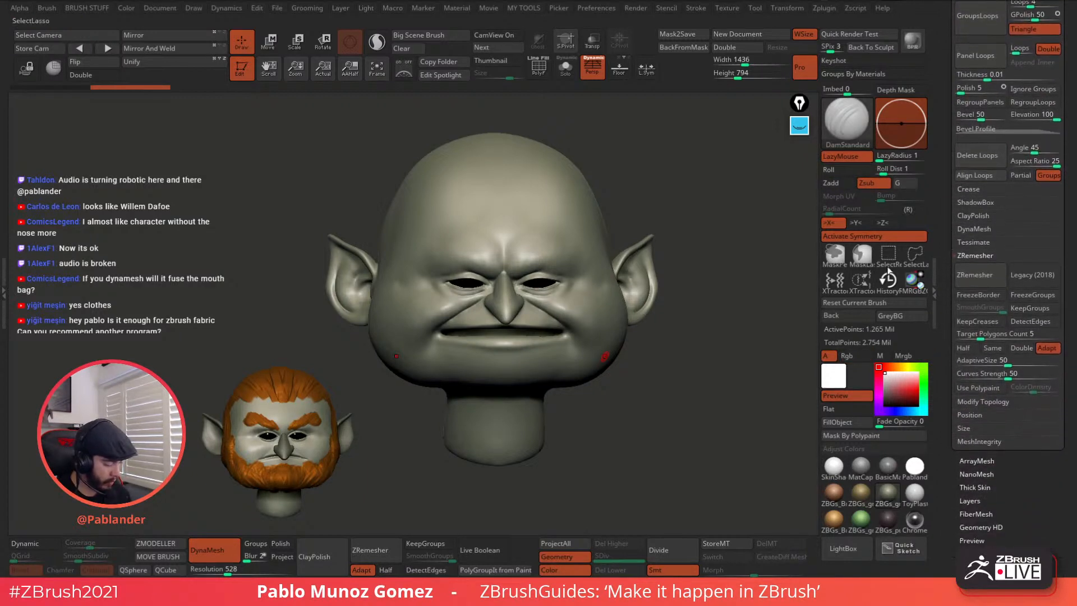
Step: Isolate the duplicated head, show its wireframe and set ZRemesher to target half the polygon count
left_click_drag(667, 313, 684, 315, "alt")
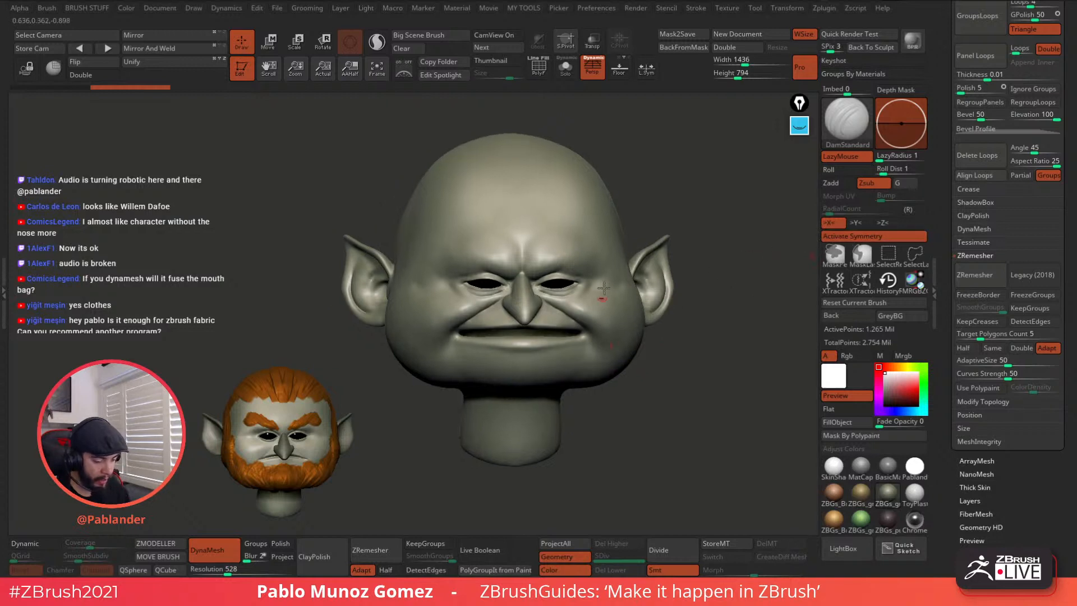
left_click(565, 68)
left_click_drag(649, 230, 709, 261)
right_click(654, 245)
left_click(539, 68)
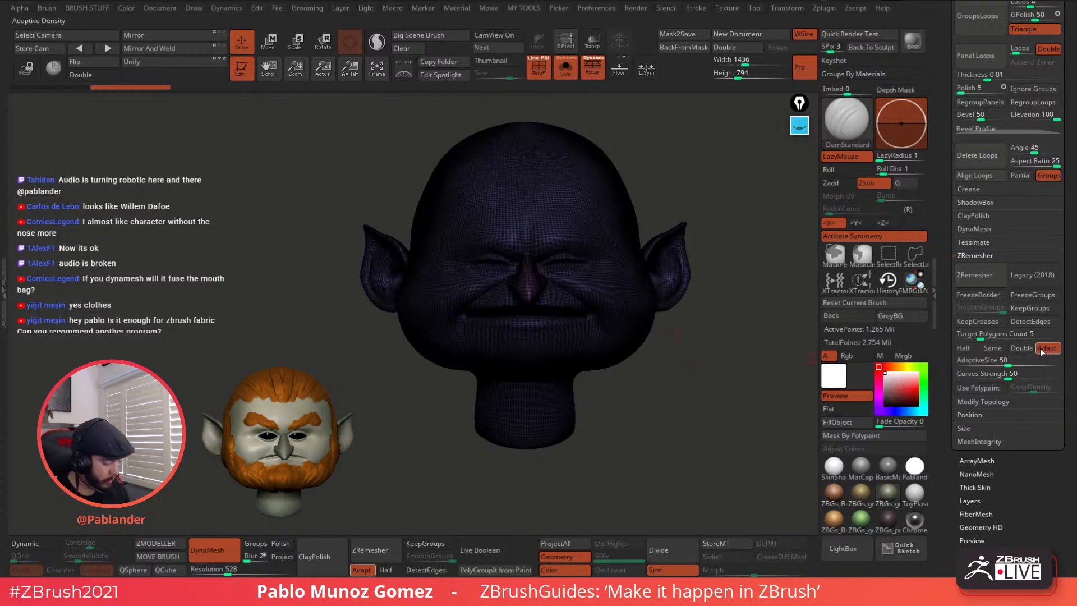
left_click(963, 348)
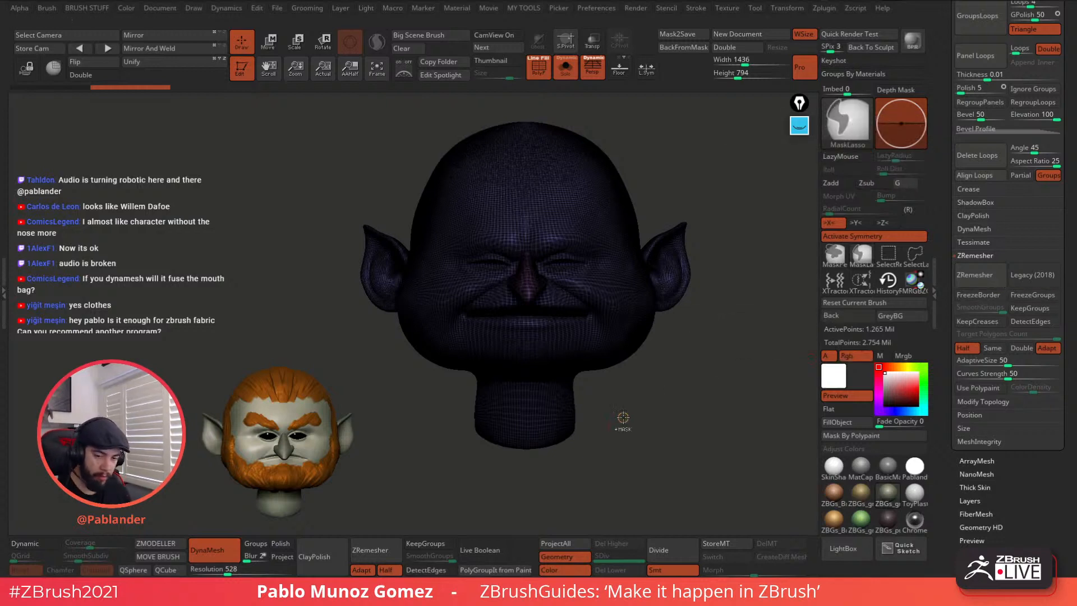
Step: Run ZRemesher on the duplicated head three times in a row at the Half setting and inspect the wireframe around the face
left_click(983, 274)
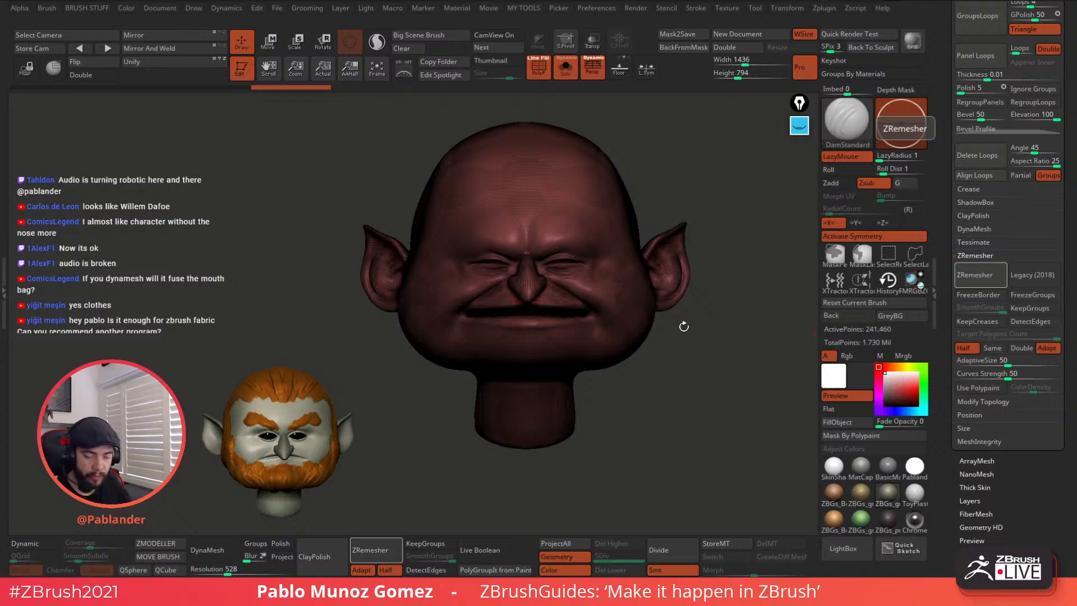
left_click(539, 68)
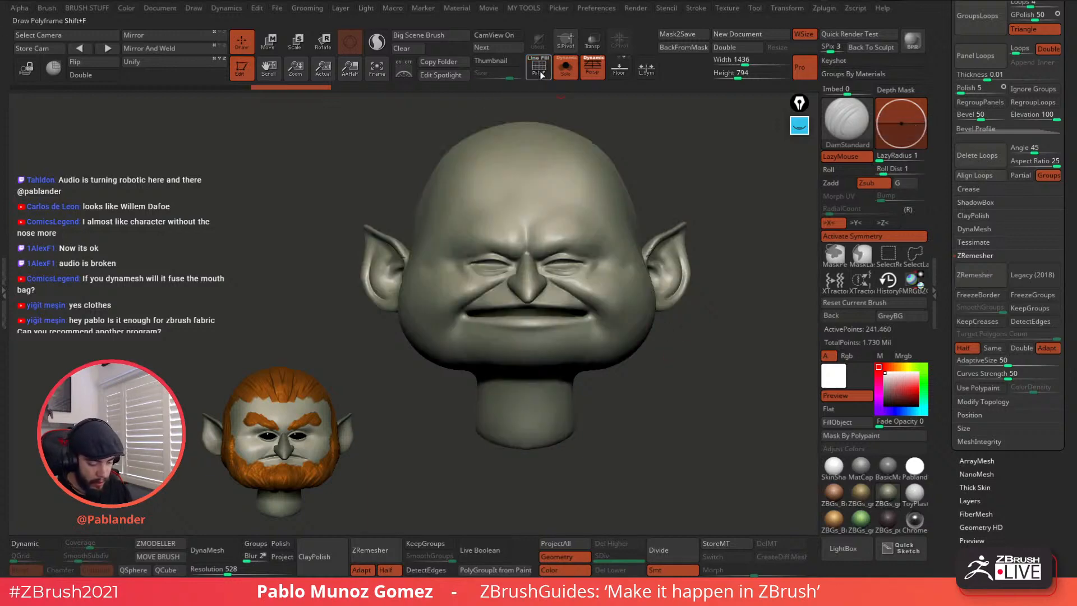
key("shift+f")
key("f")
mouse_move(600, 366)
right_mouse_down("alt")
mouse_move(640, 349)
mouse_move(629, 349)
right_mouse_up("alt")
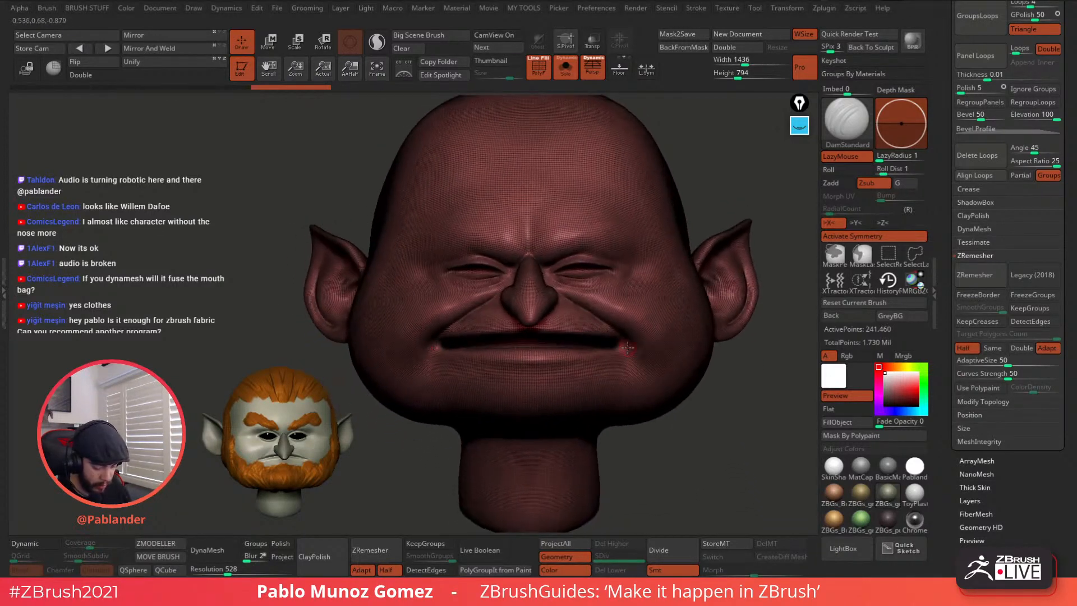
left_click(990, 275)
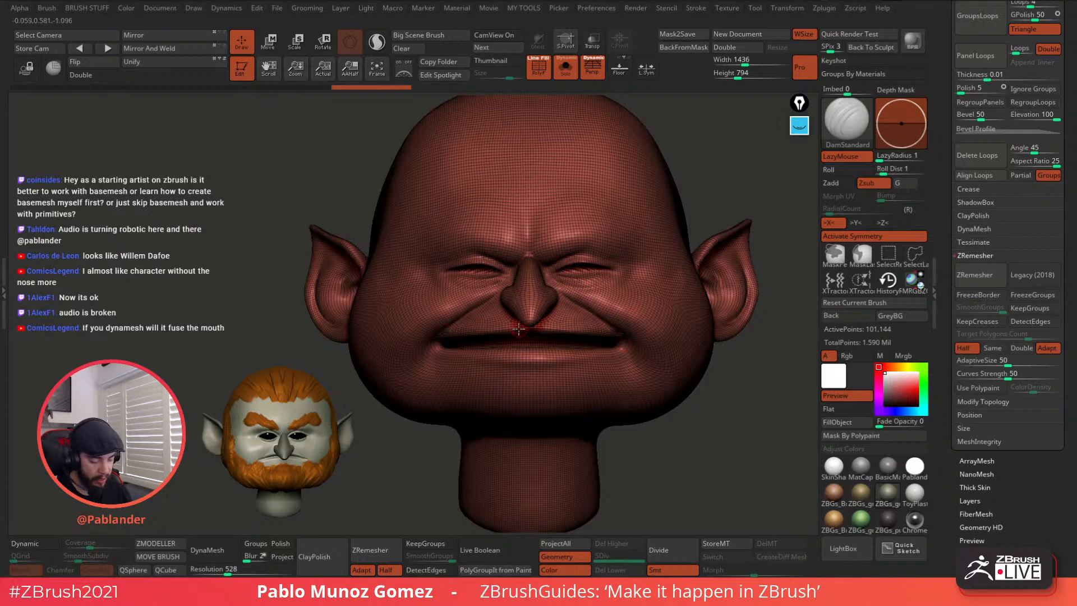
left_click(979, 276)
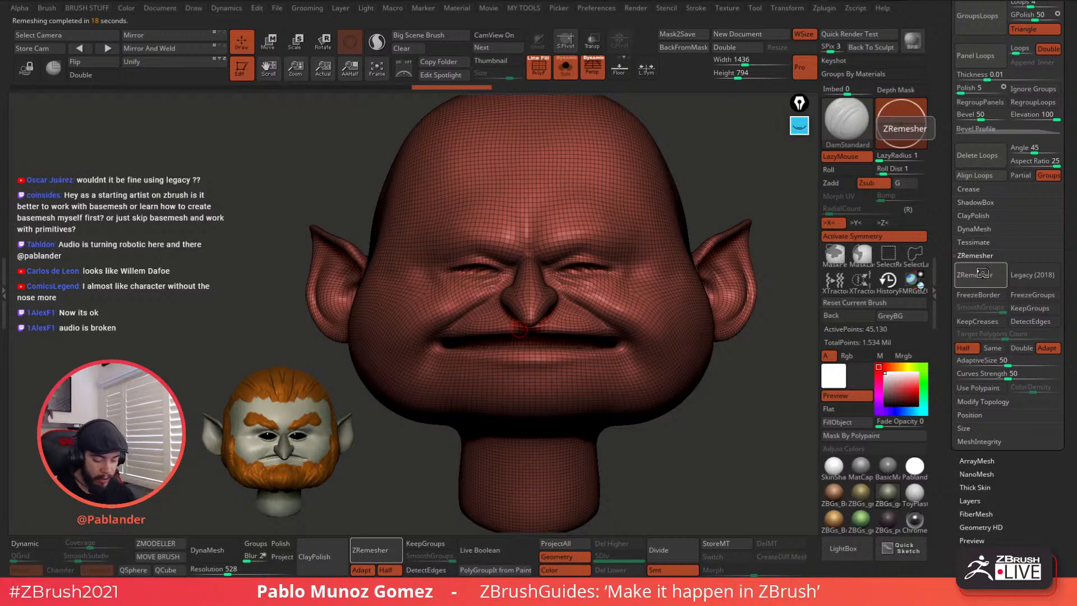
right_click_drag(573, 271, 640, 276)
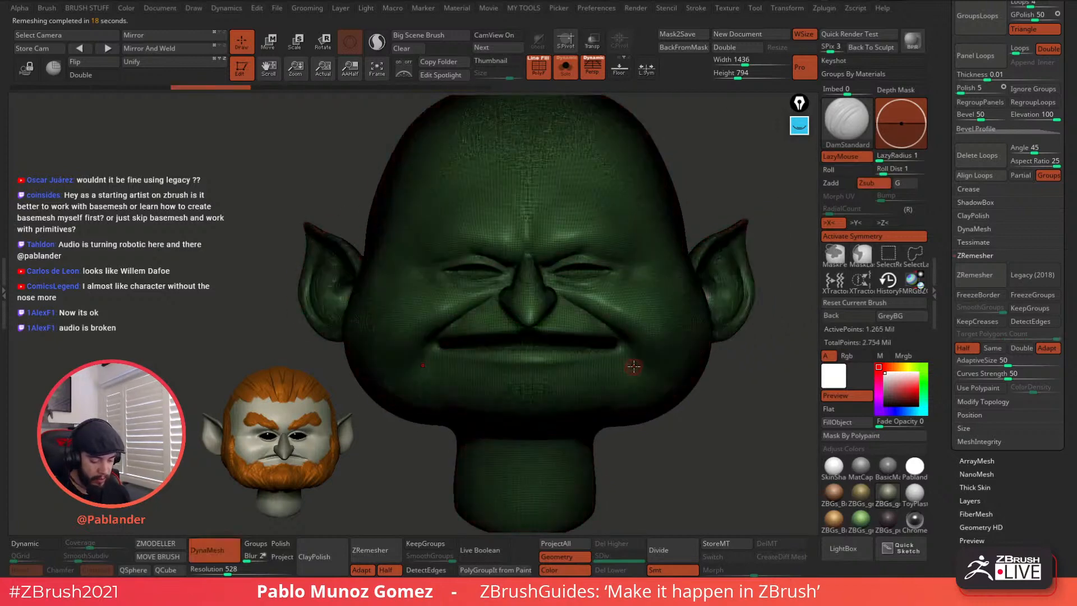
Step: Turn off the polyframe display and the perspective view on the full-resolution head copy
left_click(561, 73)
left_click(561, 74)
left_click(542, 71)
mouse_move(605, 290)
right_mouse_down("alt")
mouse_move(614, 320)
mouse_move(618, 297)
right_mouse_up("alt")
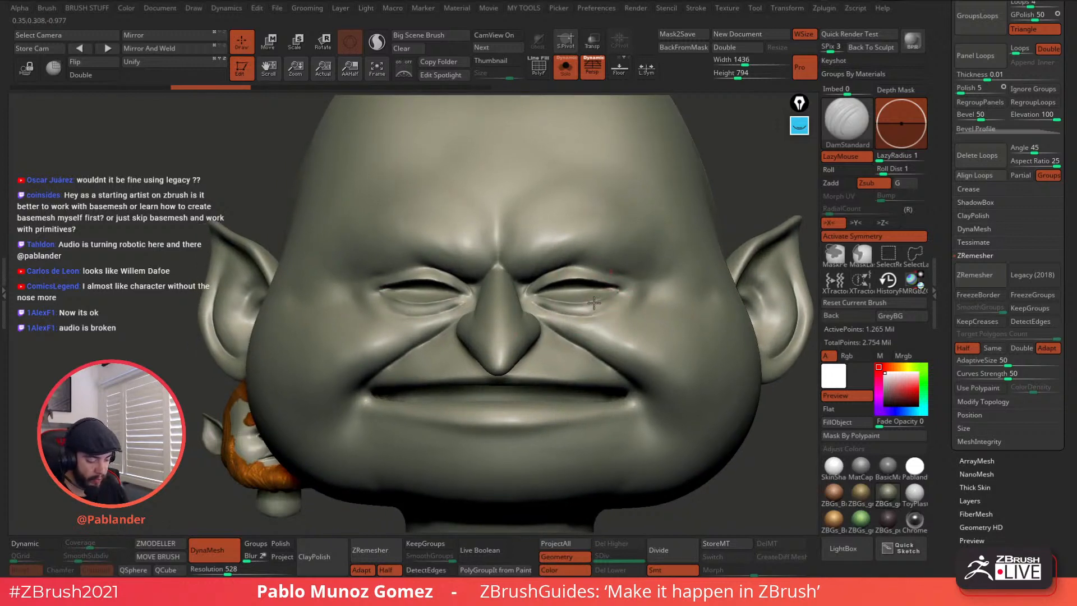
right_click_drag(594, 304, 597, 317, "ctrl")
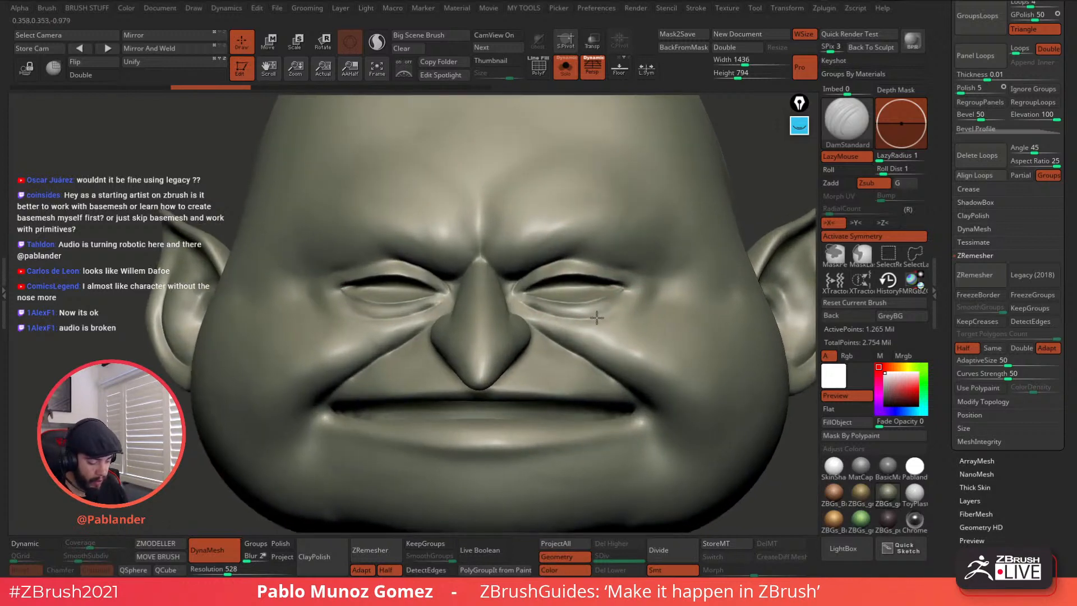
left_click(594, 73)
right_click_drag(600, 283, 644, 287, "alt")
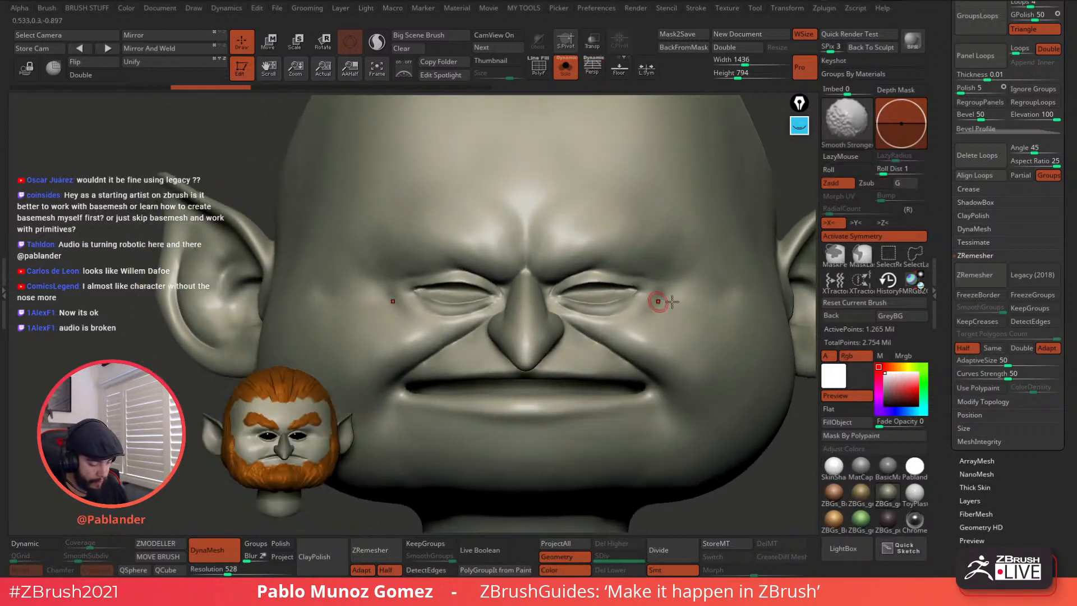
Step: Isolate the eye surfaces between the eyelids on both sides with a symmetrical SelectLasso selection
left_click(921, 264)
left_click(929, 277)
mouse_move(643, 280)
right_mouse_down("ctrl")
mouse_move(630, 298)
mouse_move(667, 284)
mouse_move(655, 294)
mouse_move(687, 298)
right_mouse_up("ctrl")
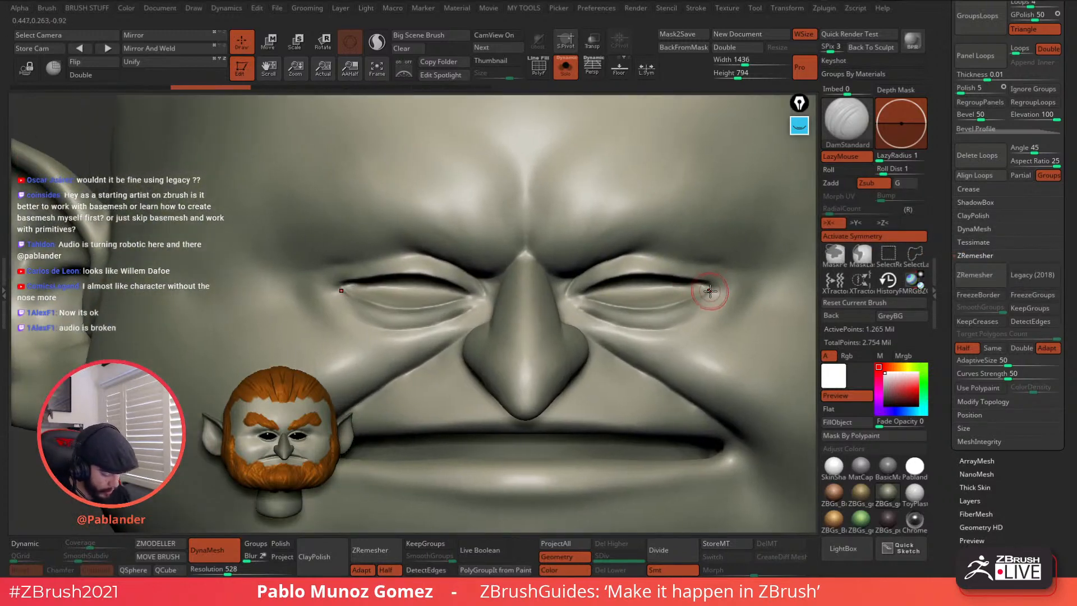
mouse_move(705, 286)
left_mouse_down("ctrl+shift")
mouse_move(682, 304)
mouse_move(595, 298)
left_mouse_up("ctrl+shift")
left_click(695, 311, "ctrl+shift")
left_click_drag(582, 295, 629, 274, "ctrl+shift")
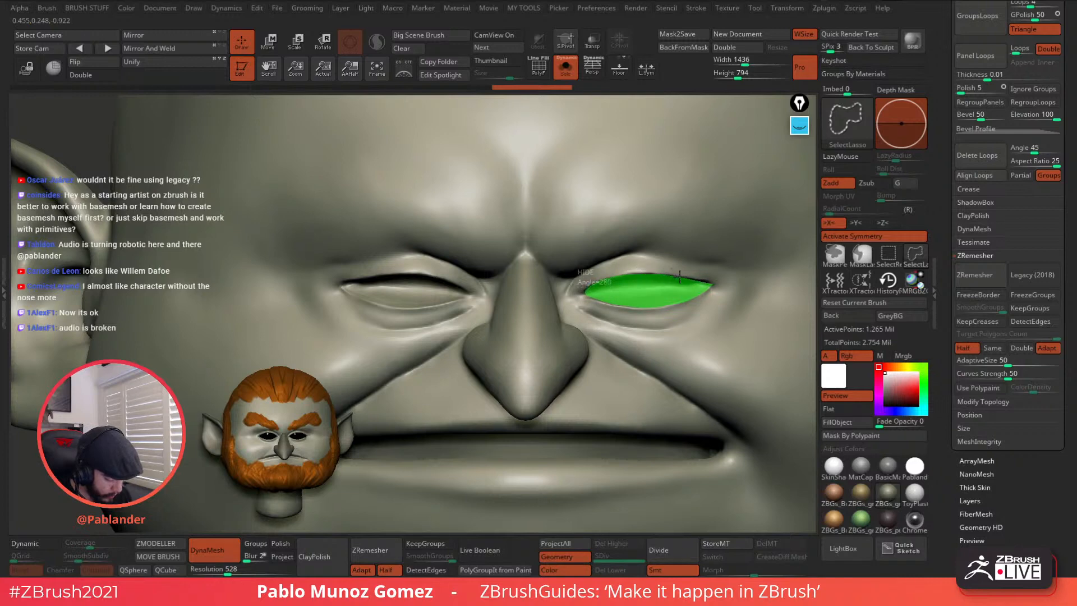
left_click_drag(713, 287, 713, 287, "ctrl+shift")
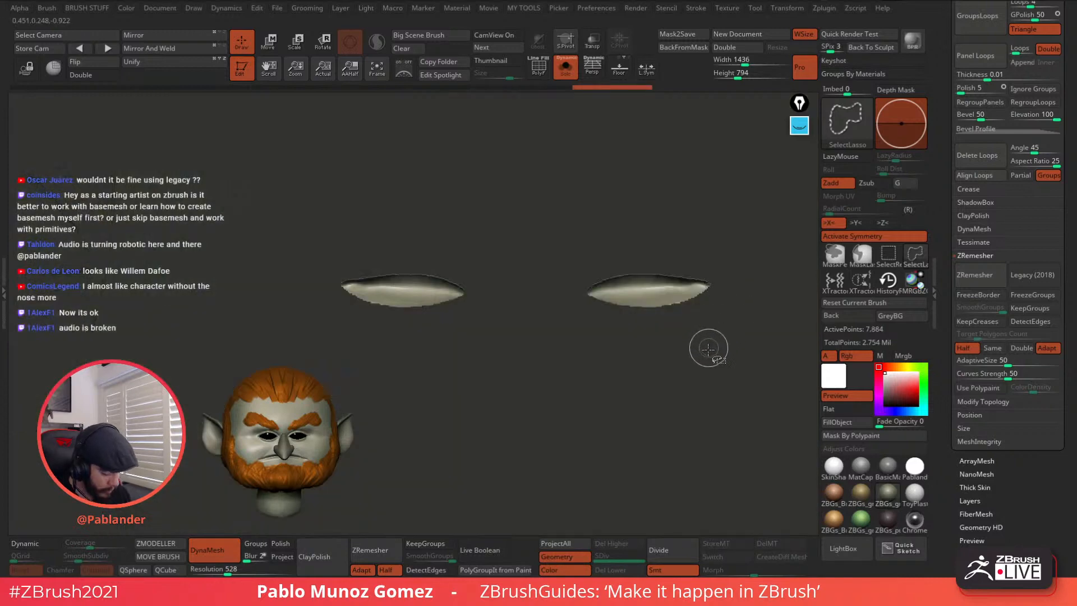
Step: Invert the visibility, lasso away the leftover slivers under the upper eyelids, and show only the eye surfaces
left_click(701, 358, "ctrl+shift")
mouse_move(715, 312)
right_mouse_down()
mouse_move(693, 250)
mouse_move(685, 296)
mouse_move(670, 273)
mouse_move(671, 287)
right_mouse_up()
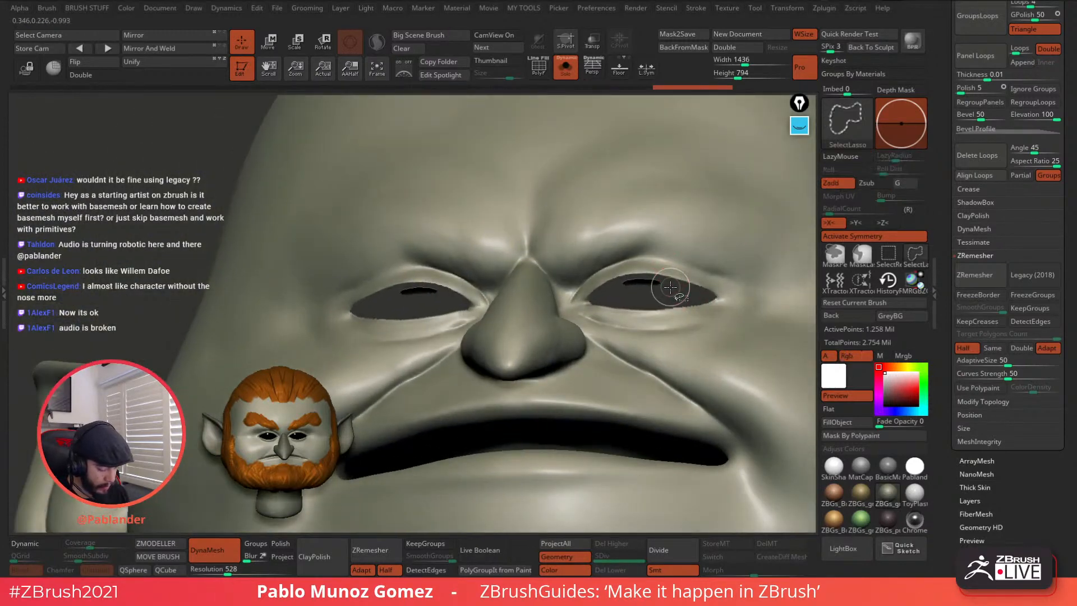
left_click(680, 290, "ctrl+shift")
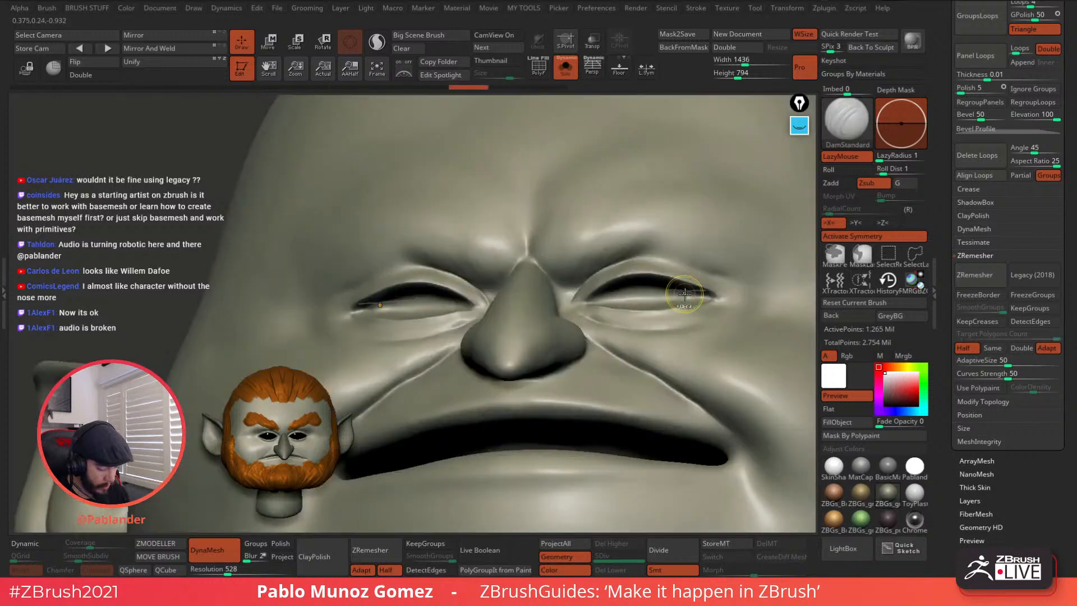
left_click(682, 292, "ctrl+alt+shift")
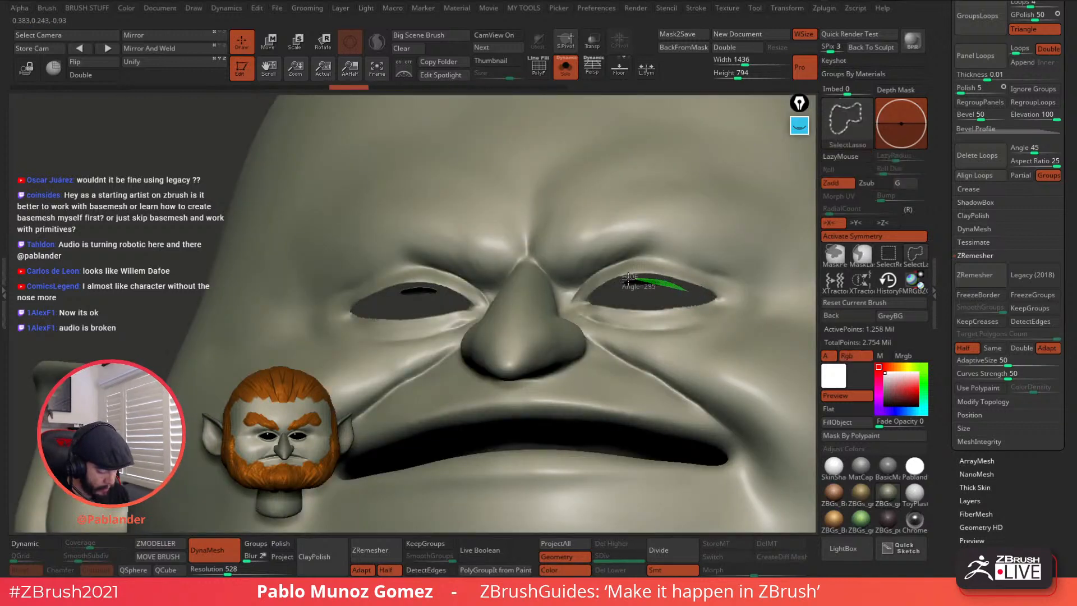
left_click_drag(667, 292, 662, 293, "ctrl+alt+shift")
mouse_move(646, 269)
right_mouse_down()
mouse_move(644, 317)
mouse_move(682, 332)
right_mouse_up()
left_click(723, 452, "ctrl+shift")
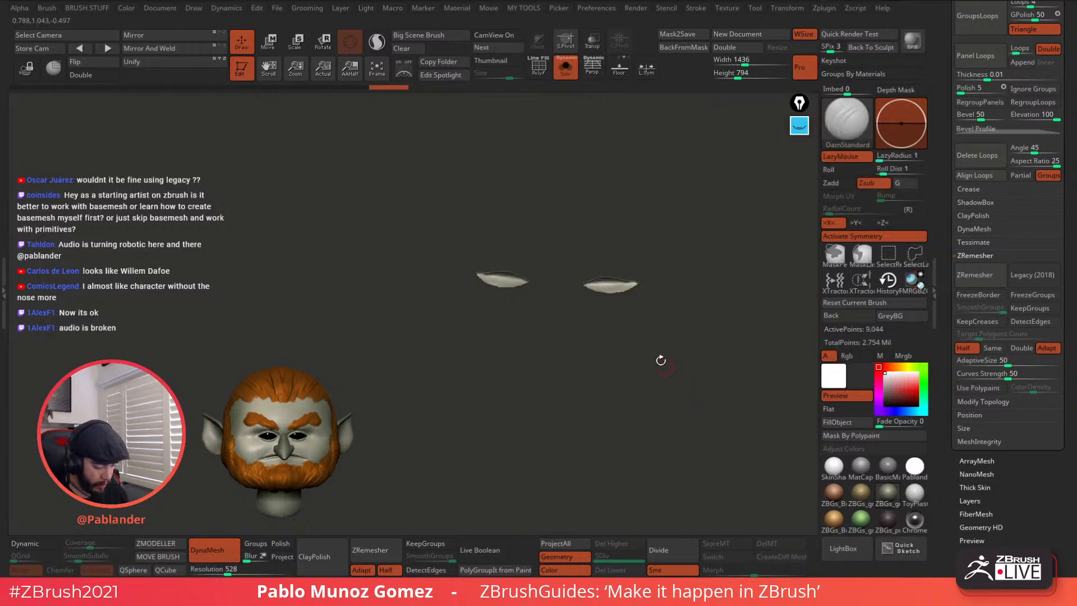
Step: Enable double-sided display and hide the stray polygons caught behind the isolated eye surfaces
left_click(92, 78)
mouse_move(640, 300)
right_mouse_down()
mouse_move(635, 320)
mouse_move(616, 264)
mouse_move(656, 259)
right_mouse_up()
mouse_move(628, 147)
left_mouse_down("ctrl+shift")
mouse_move(477, 189)
mouse_move(619, 336)
mouse_move(675, 324)
left_mouse_up("ctrl+shift")
right_click_drag(626, 392, 624, 306)
Step: Show the polygroup colours, assign the isolated eye surfaces to their own polygroup, and unhide the whole head
left_click(541, 71)
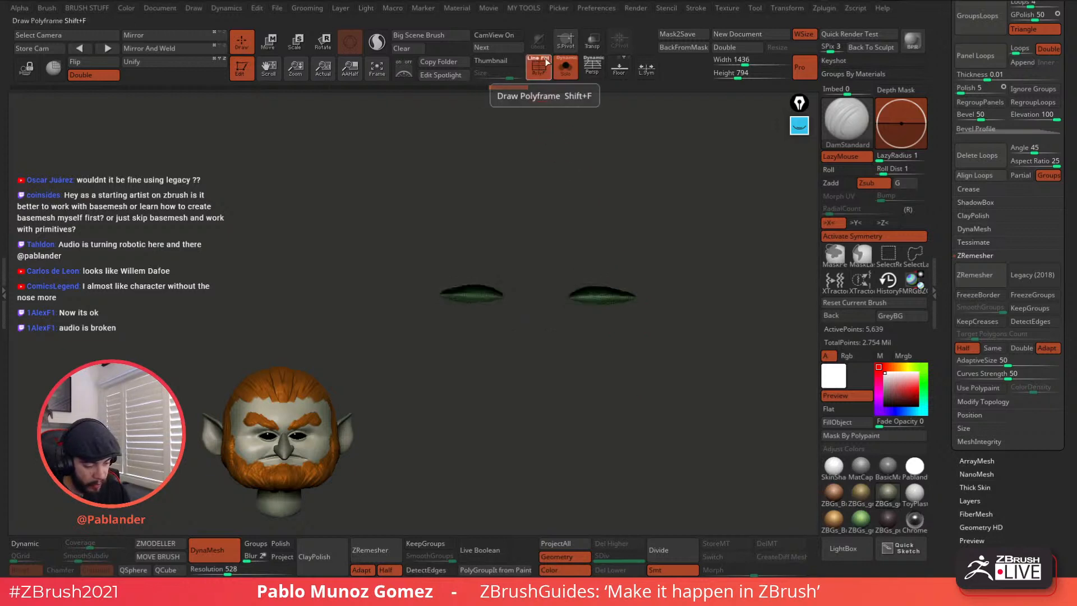
left_click(536, 58)
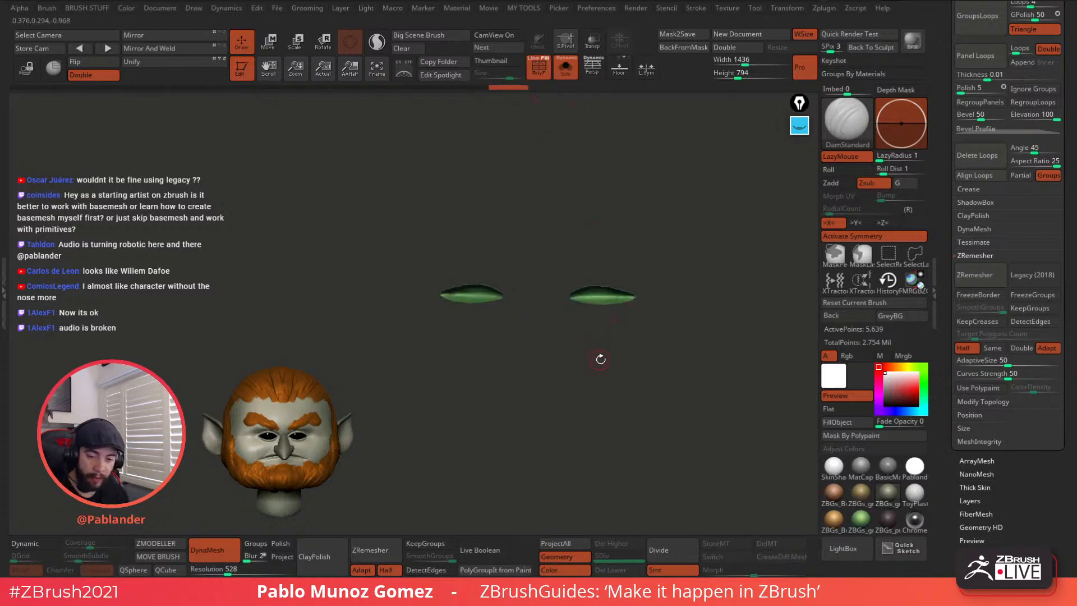
key("ctrl")
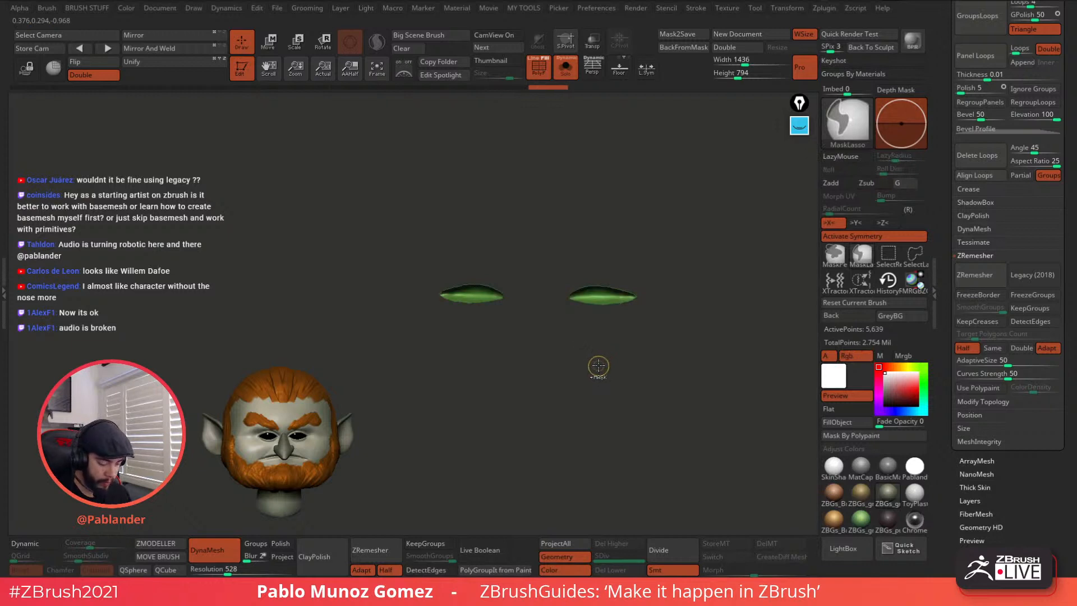
key("ctrl+w")
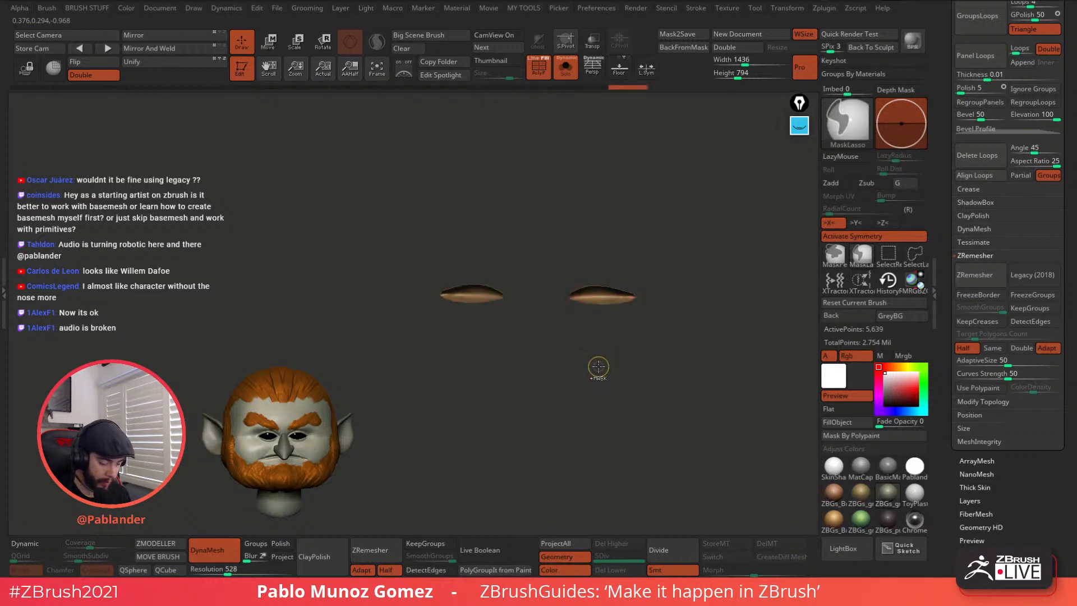
left_click(600, 365, "ctrl+shift")
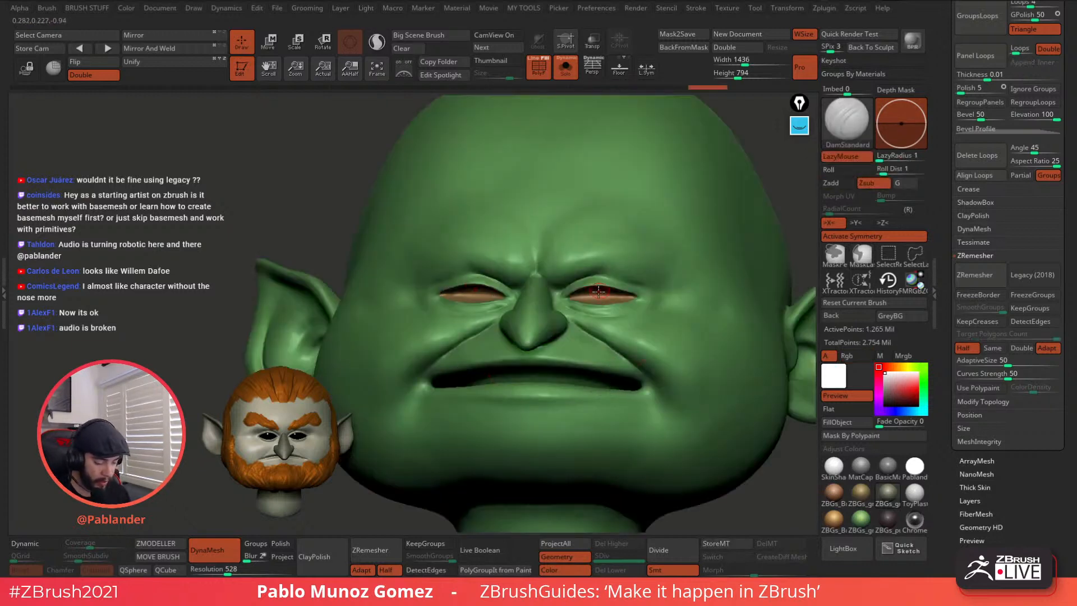
Step: Isolate the eyelid area around both eyes with a symmetrical lasso selection
right_click_drag(631, 287, 721, 273)
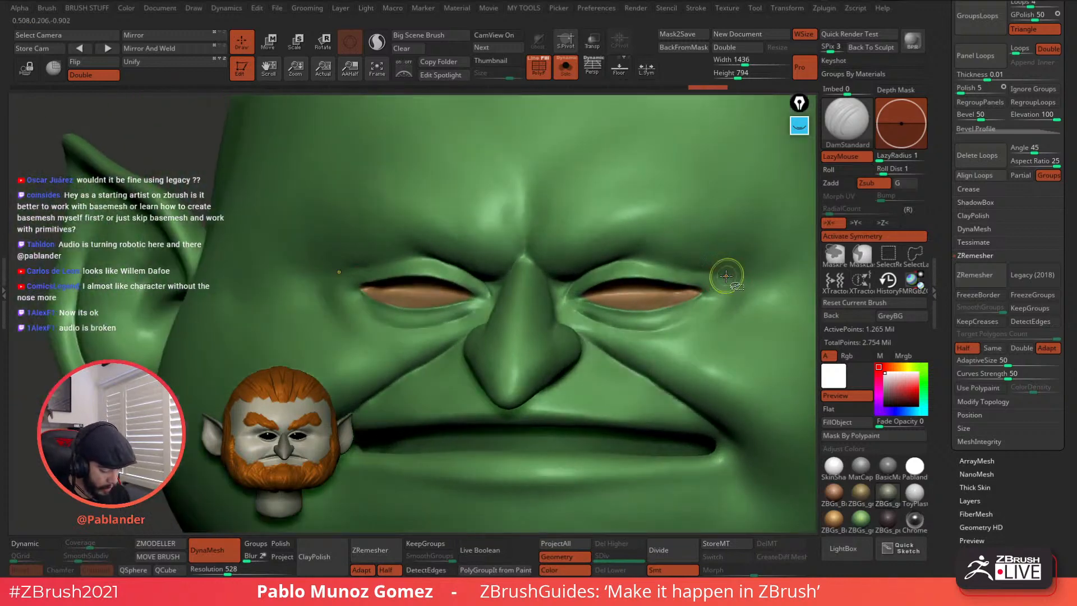
key("ctrl+shift")
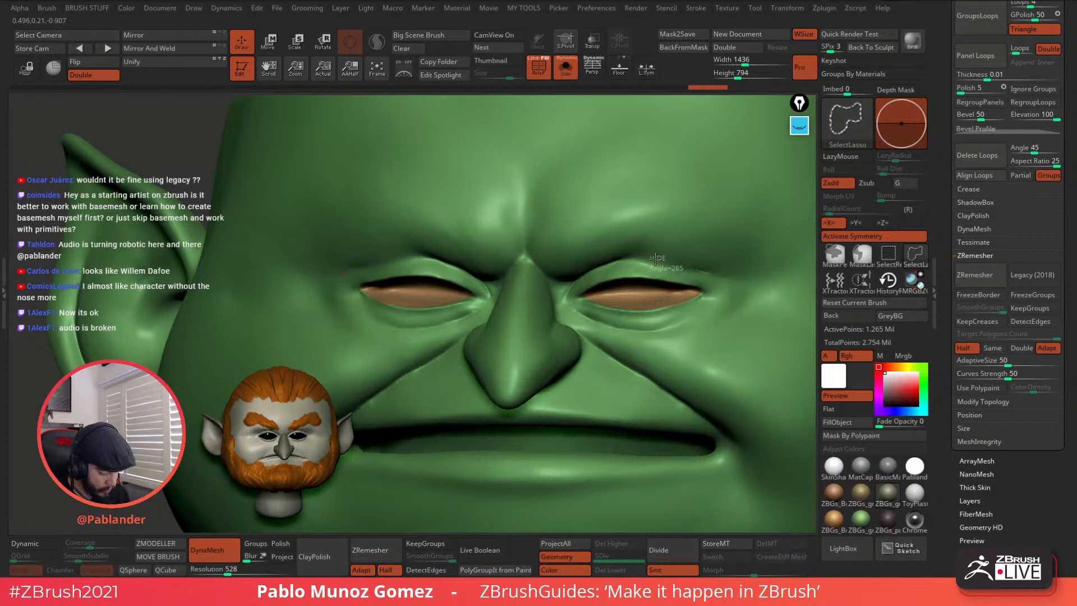
mouse_move(628, 260)
left_mouse_down("ctrl+shift")
mouse_move(598, 255)
mouse_move(568, 268)
mouse_move(564, 300)
mouse_move(617, 329)
mouse_move(671, 328)
mouse_move(719, 305)
mouse_move(724, 277)
left_mouse_up("ctrl+shift")
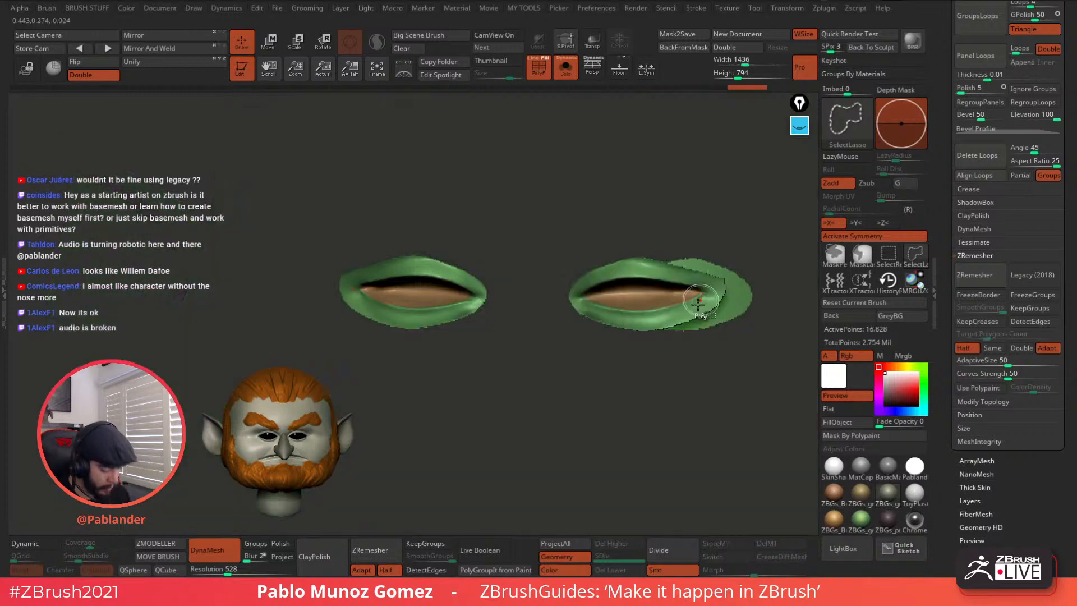
left_click(699, 422, "ctrl+shift")
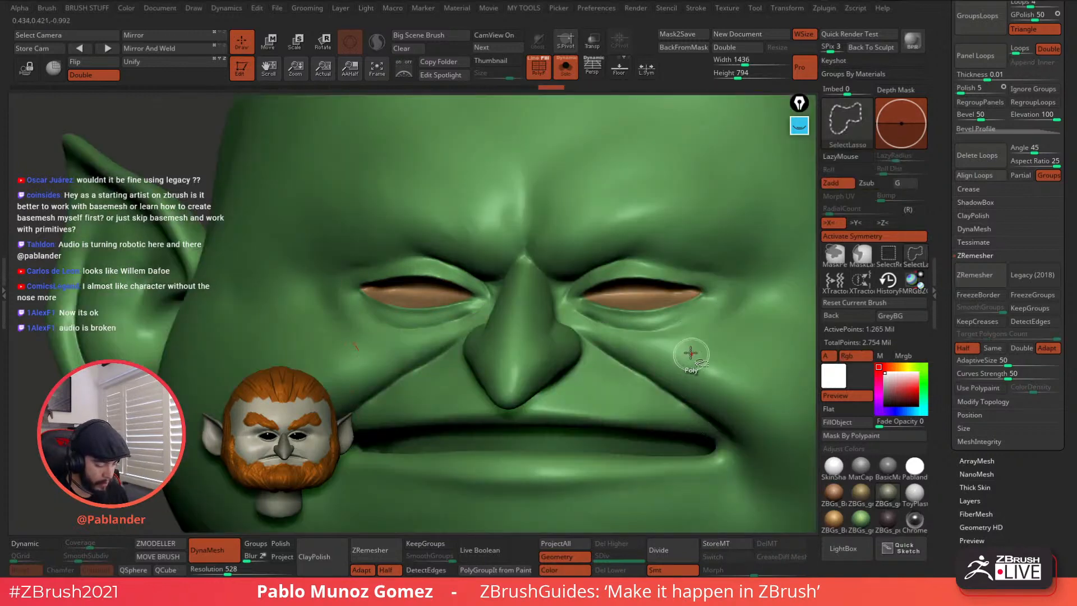
key("ctrl+z")
Step: Invert the visibility and lasso away the leftover surface seen through the eye opening
mouse_move(706, 328)
left_mouse_down()
mouse_move(700, 312)
mouse_move(724, 297)
left_mouse_up()
key("space")
key("space")
key("ctrl+shift")
left_click(724, 300, "ctrl+shift")
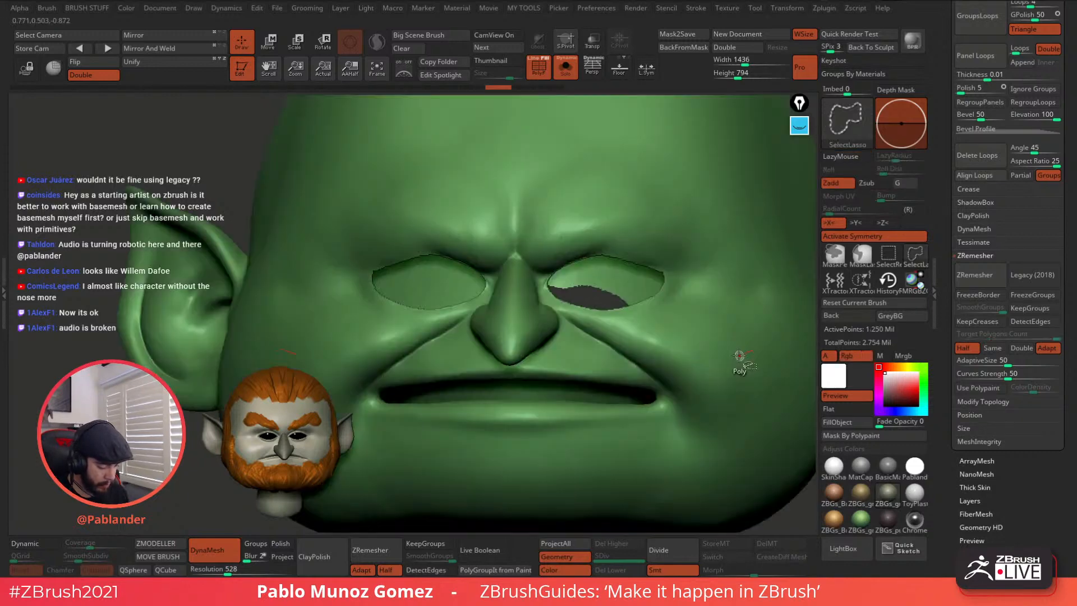
key("ctrl+shift")
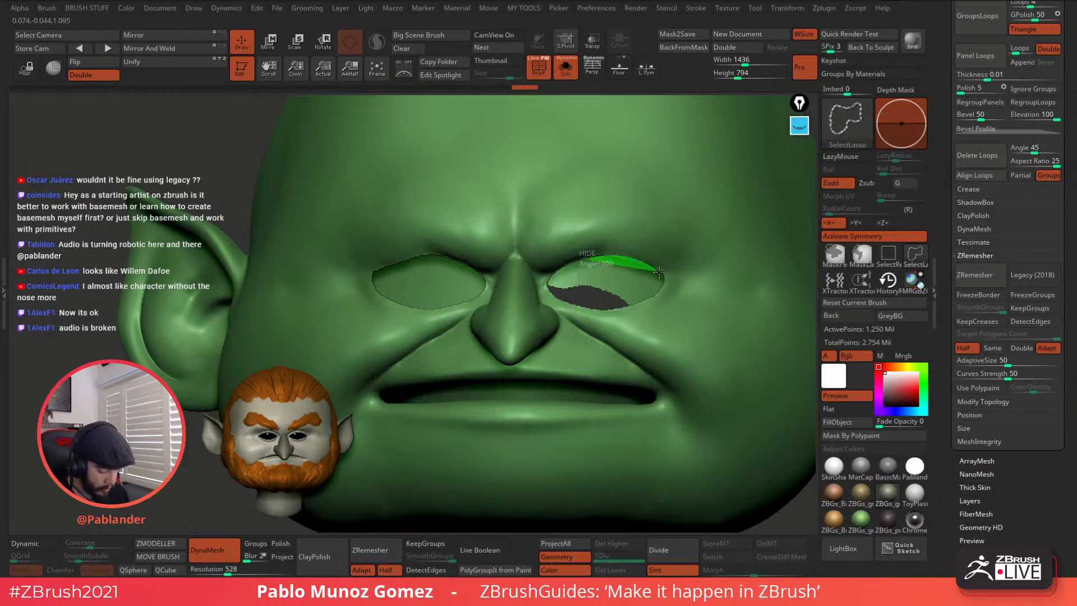
mouse_move(658, 286)
left_mouse_down("ctrl+alt+shift")
mouse_move(612, 251)
mouse_move(564, 253)
mouse_move(553, 289)
mouse_move(687, 312)
left_mouse_up("ctrl+alt+shift")
right_click_drag(655, 337, 723, 235, "ctrl")
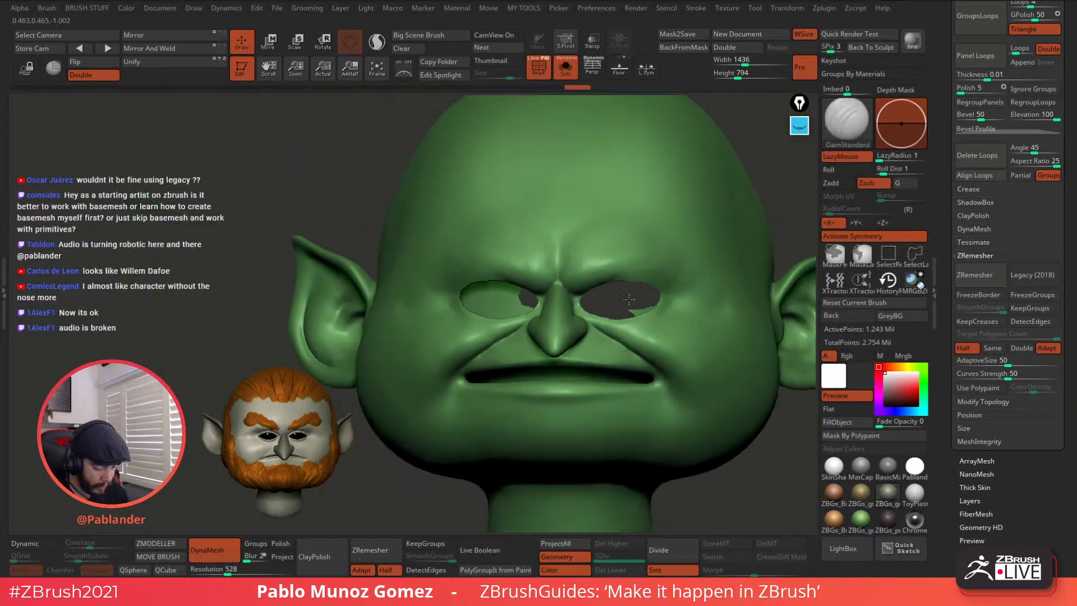
right_click_drag(780, 196, 739, 175, "alt")
Step: Show only the selected eyelid area and hide the stray polygons caught behind it
left_click(740, 186, "ctrl+shift")
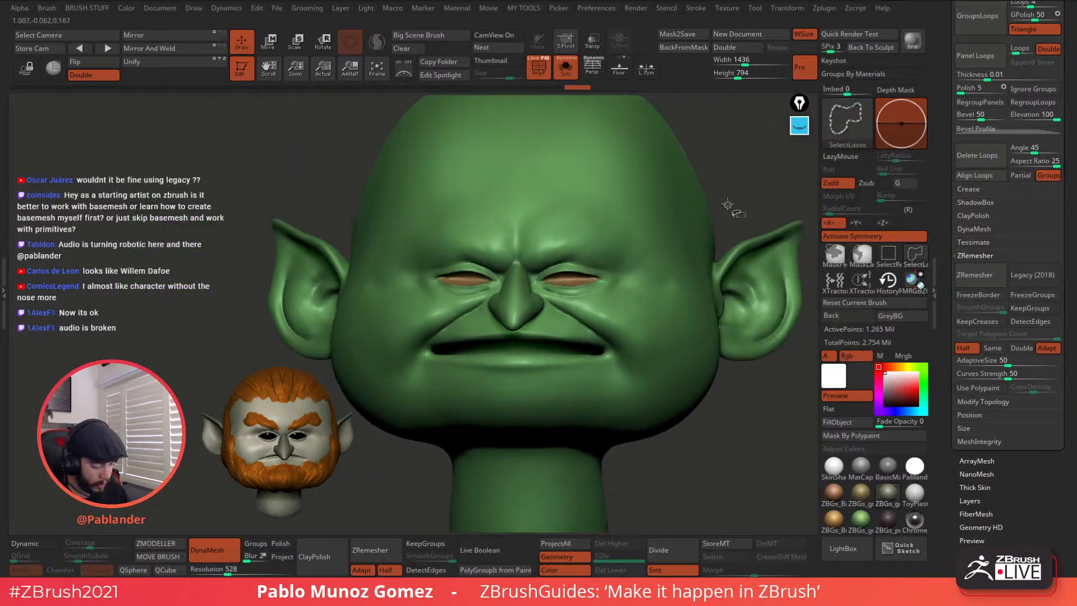
left_click(727, 151, "ctrl+shift")
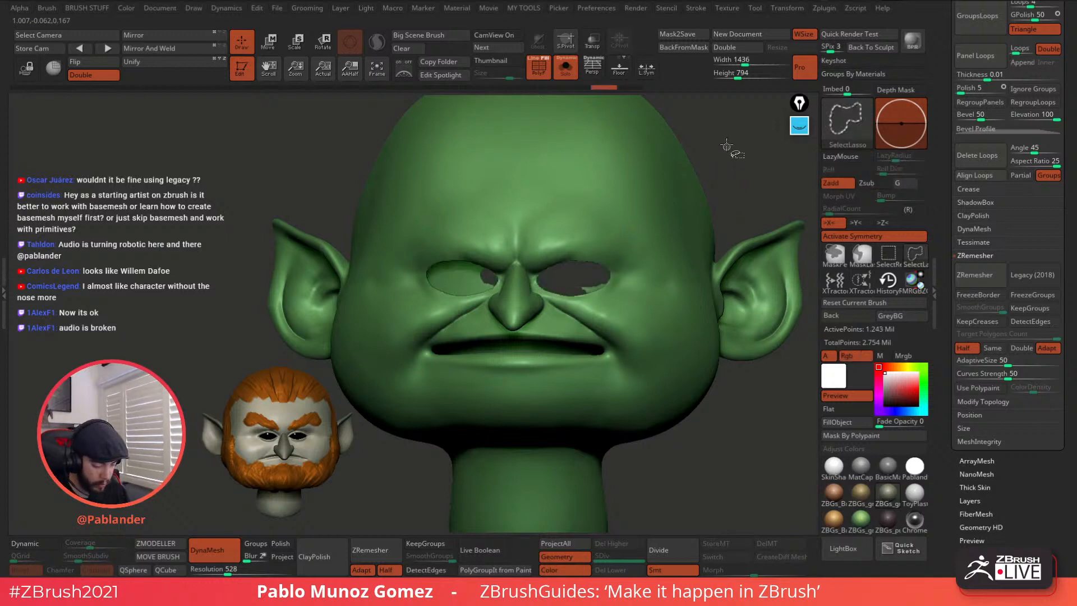
left_click(740, 197, "ctrl+shift")
left_click_drag(709, 180, 658, 223)
mouse_move(625, 161)
left_mouse_down("ctrl+shift")
mouse_move(590, 210)
mouse_move(725, 285)
mouse_move(732, 242)
mouse_move(719, 277)
left_mouse_up("ctrl+shift")
key("ctrl+z")
mouse_move(629, 163)
left_mouse_down("ctrl+shift")
mouse_move(600, 186)
mouse_move(645, 337)
mouse_move(730, 241)
mouse_move(705, 199)
left_mouse_up("ctrl+shift")
key("f")
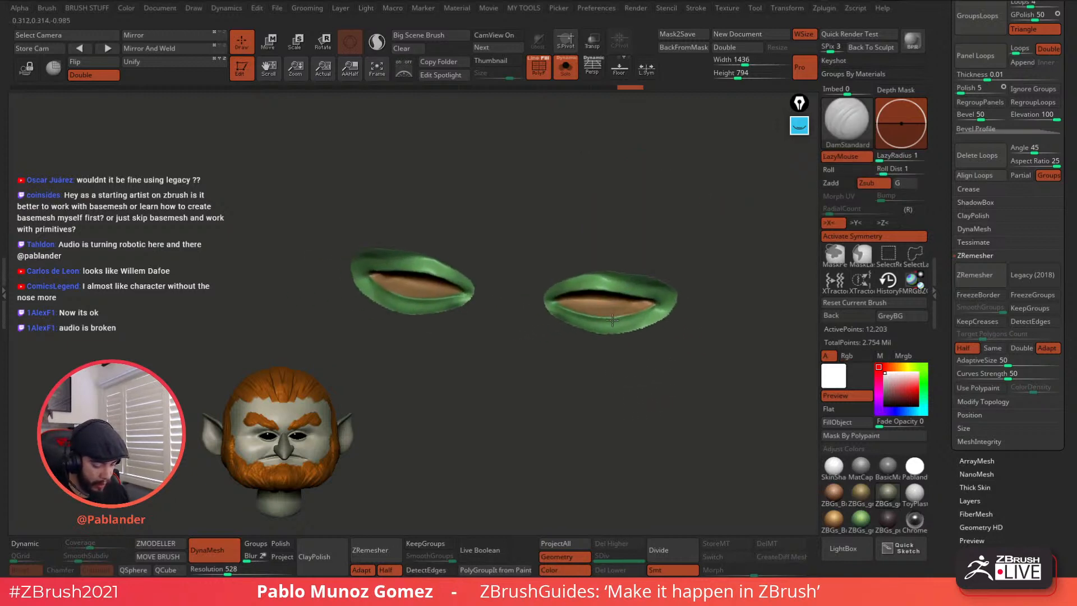
Step: Hide the eye-surface polygroup with SelectRect, assign the eyelid rings to a new polygroup, and unhide the whole head
left_click(895, 261)
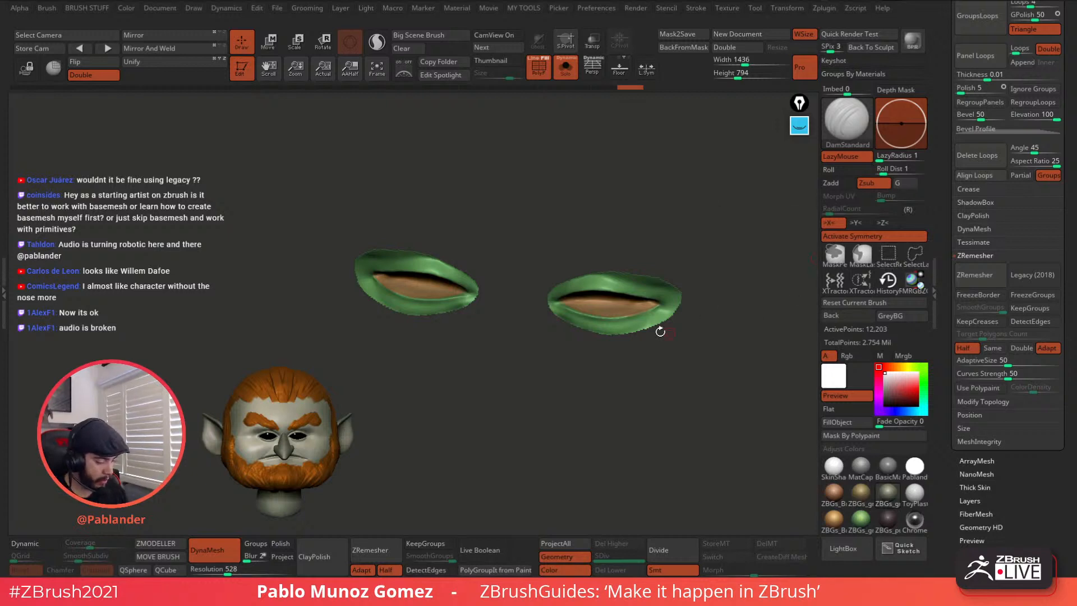
left_click(609, 300, "ctrl+alt+shift")
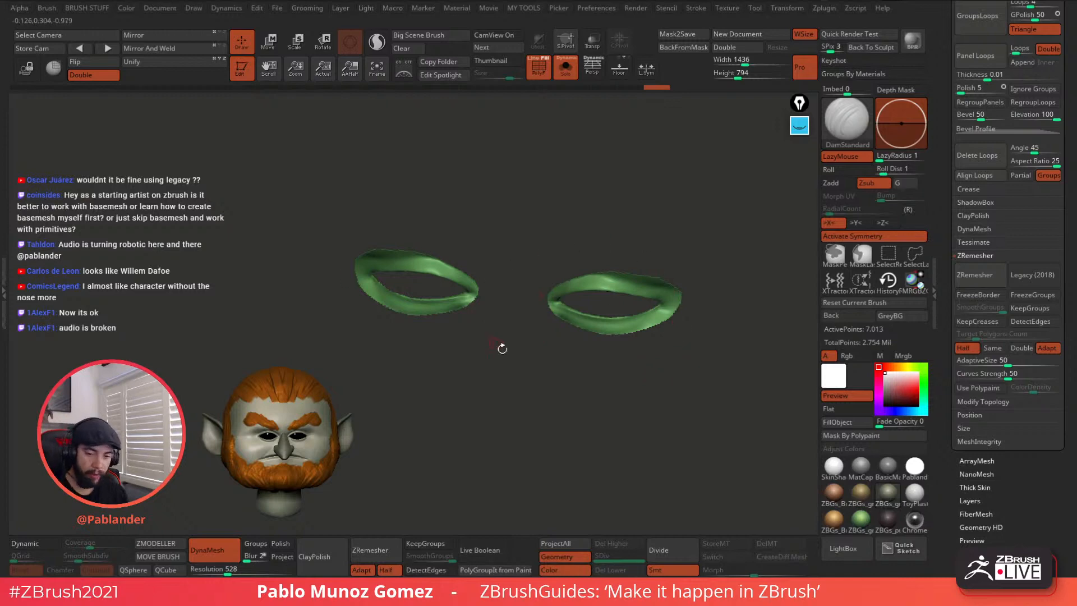
key("ctrl+w")
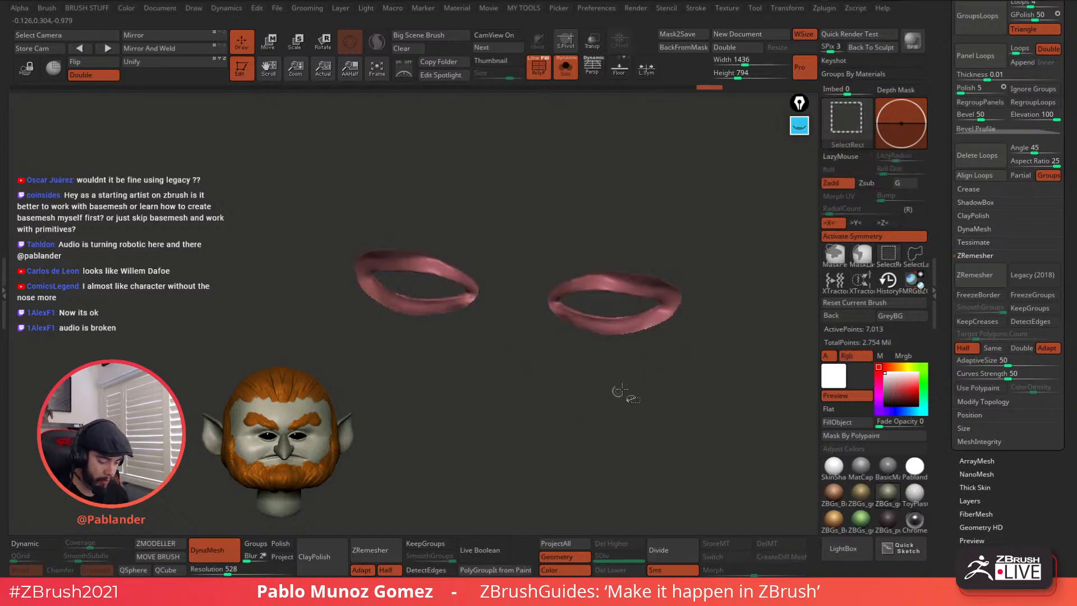
left_click(638, 373, "ctrl+shift")
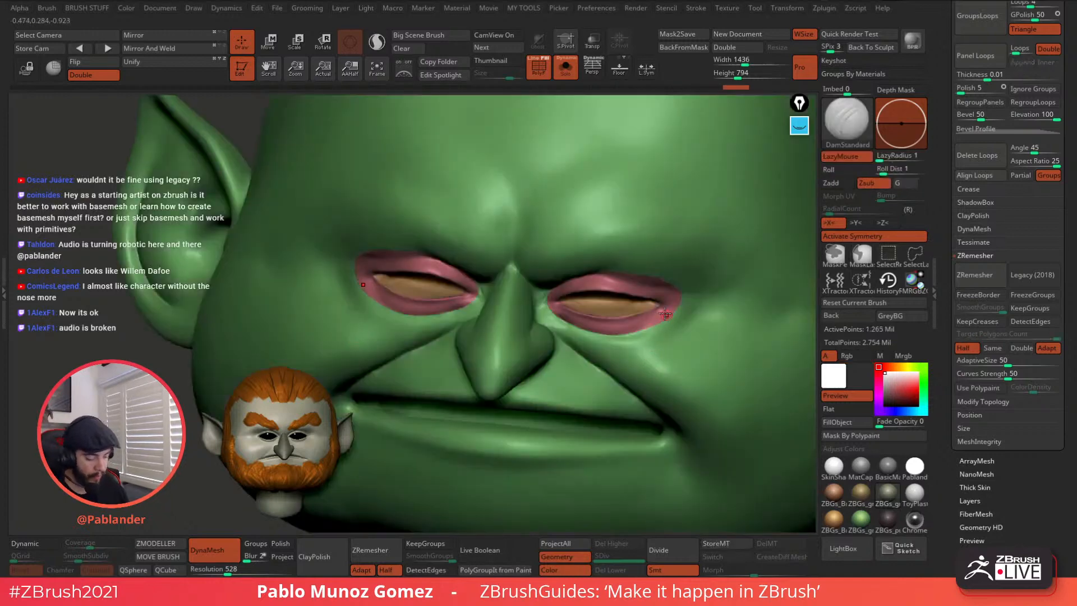
Step: Try to isolate the mouth interior with symmetrical lasso selections along the upper lip, then unhide the whole head
right_click_drag(667, 317, 663, 298, "ctrl")
right_click_drag(695, 338, 638, 320, "alt")
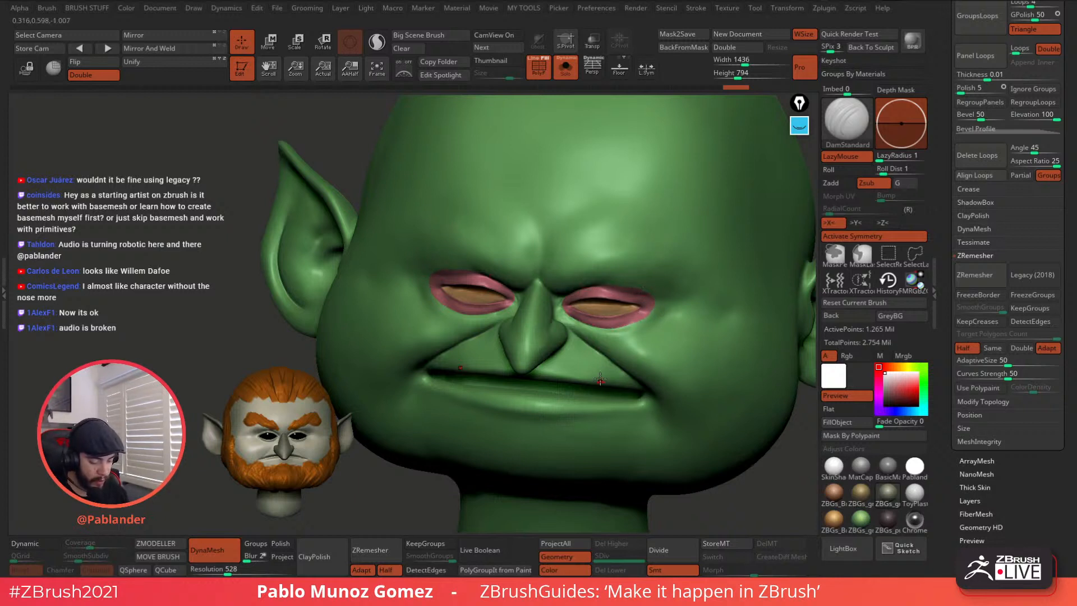
mouse_move(618, 362)
right_mouse_down()
mouse_move(641, 321)
mouse_move(617, 344)
mouse_move(701, 357)
mouse_move(643, 322)
mouse_move(689, 315)
mouse_move(678, 281)
mouse_move(677, 309)
mouse_move(701, 271)
right_mouse_up()
key("ctrl+shift")
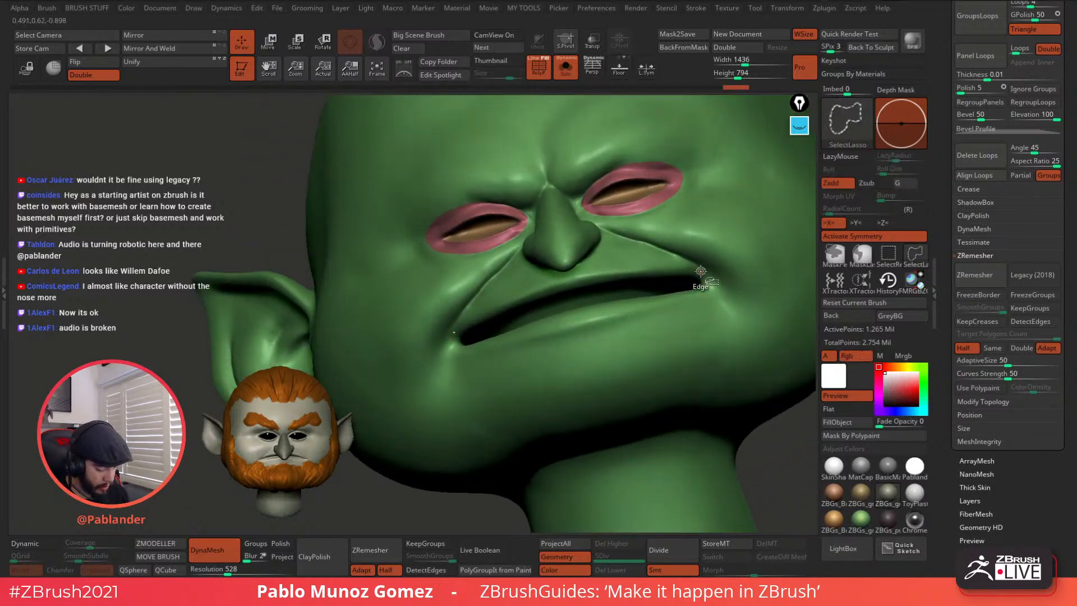
mouse_move(683, 267)
left_mouse_down("ctrl+shift")
mouse_move(649, 267)
mouse_move(642, 308)
left_mouse_up("ctrl+shift")
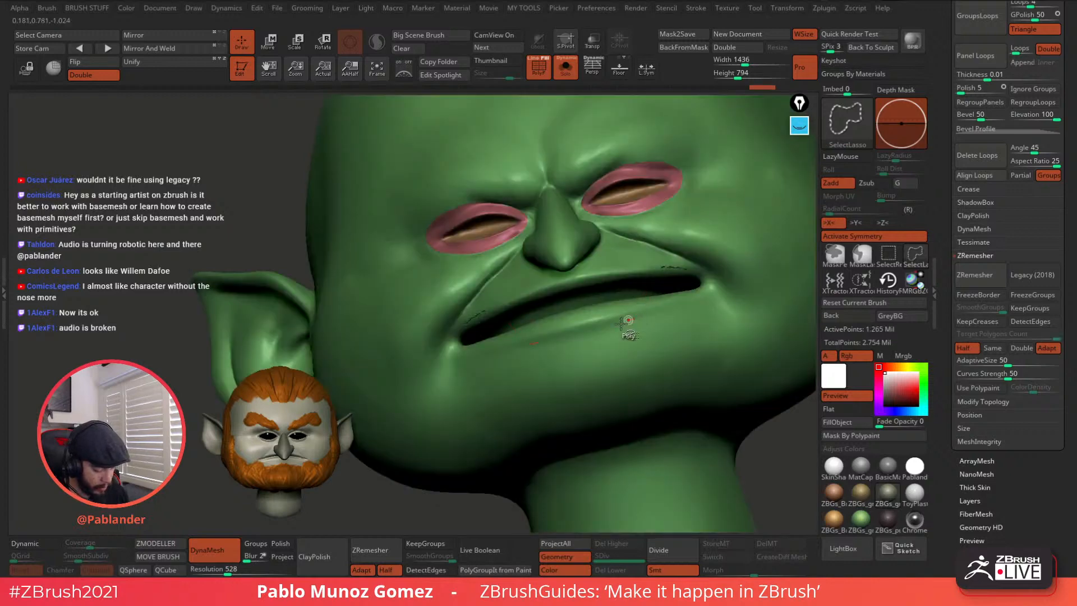
left_click(445, 507, "ctrl+shift")
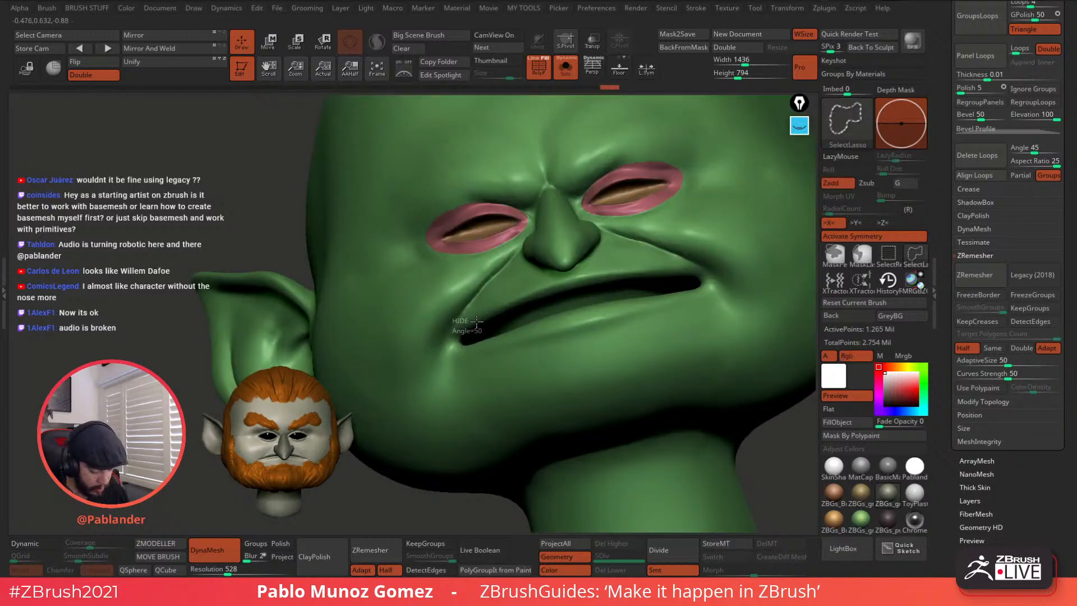
left_click_drag(507, 306, 597, 277, "ctrl+shift")
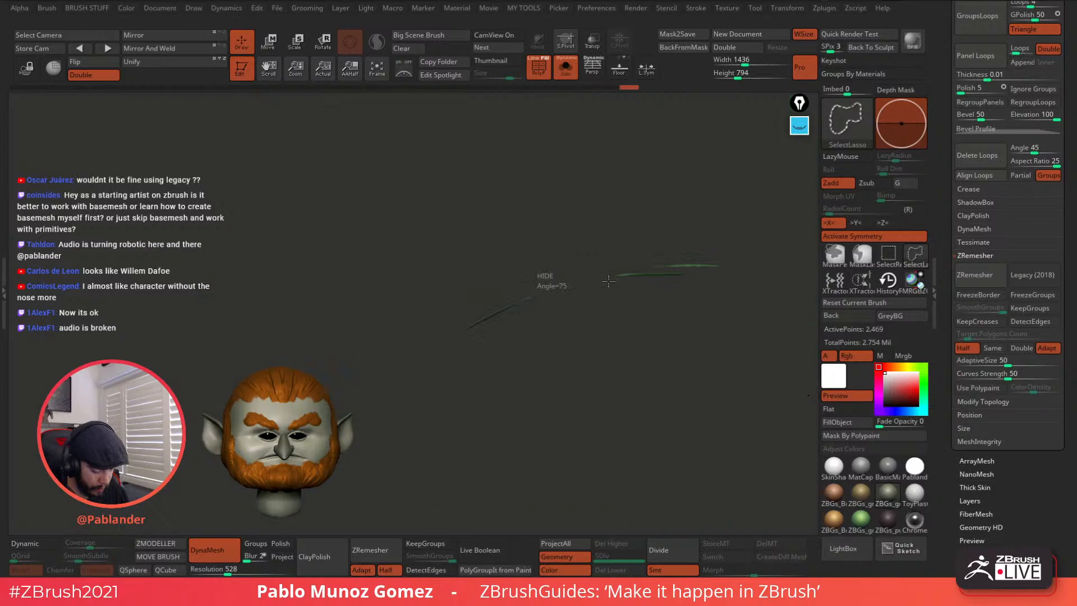
left_click(607, 277, "ctrl+shift")
Step: Hide the inner mouth surface seen between the lips with symmetrical lasso selections, reaching into the mouth corner
right_click_drag(568, 289, 560, 264)
mouse_move(482, 324)
left_mouse_down("ctrl+shift")
mouse_move(601, 285)
mouse_move(600, 302)
left_mouse_up("ctrl+shift")
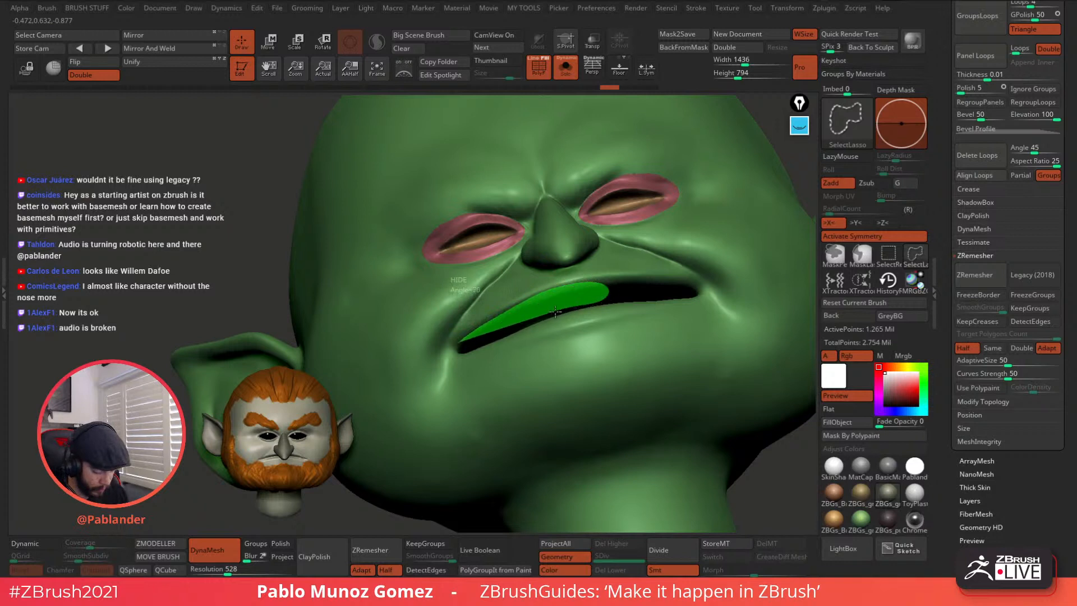
mouse_move(484, 341)
left_mouse_down("ctrl+alt+shift")
mouse_move(471, 347)
mouse_move(501, 334)
left_mouse_up("ctrl+alt+shift")
right_click_drag(502, 335, 481, 282)
key("ctrl+shift")
left_click(481, 282, "ctrl+shift")
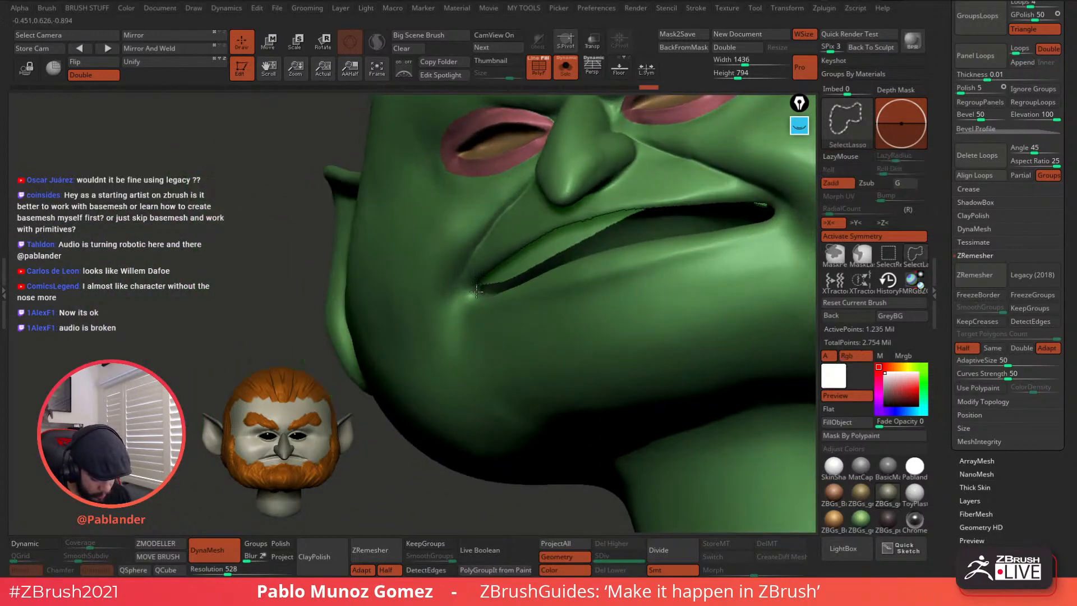
Step: Invert the visibility to check the hidden mouth piece, restore it, and lasso away more surface along the inner lower lip
left_click_drag(510, 282, 511, 277, "ctrl+alt+shift")
mouse_move(511, 270)
right_mouse_down()
mouse_move(518, 299)
mouse_move(509, 309)
mouse_move(486, 298)
right_mouse_up()
key("ctrl+shift")
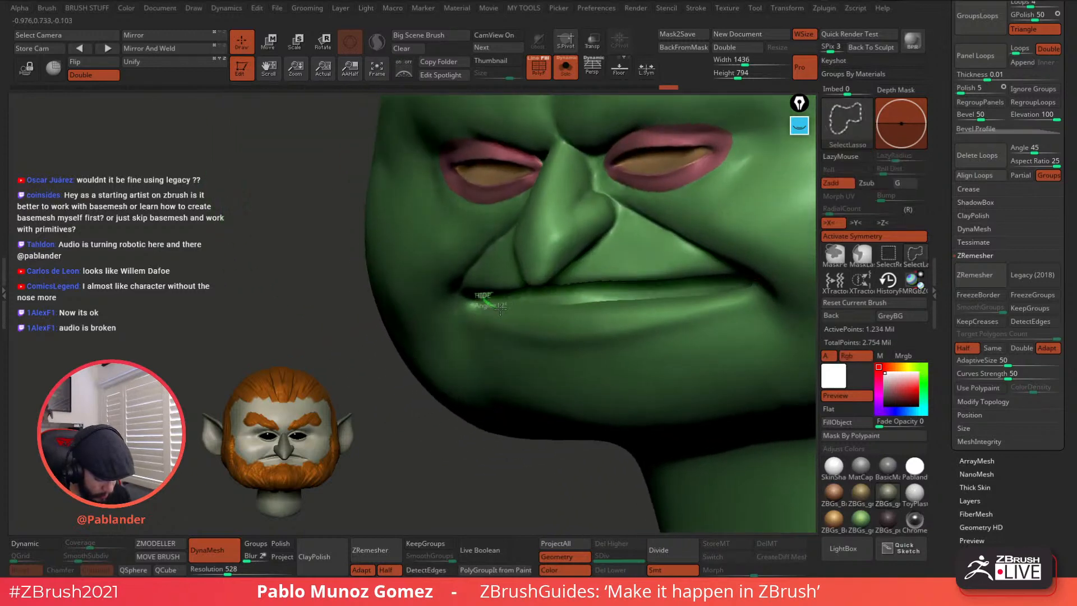
mouse_move(644, 307)
left_mouse_down("ctrl+shift")
mouse_move(690, 299)
mouse_move(605, 290)
left_mouse_up("ctrl+shift")
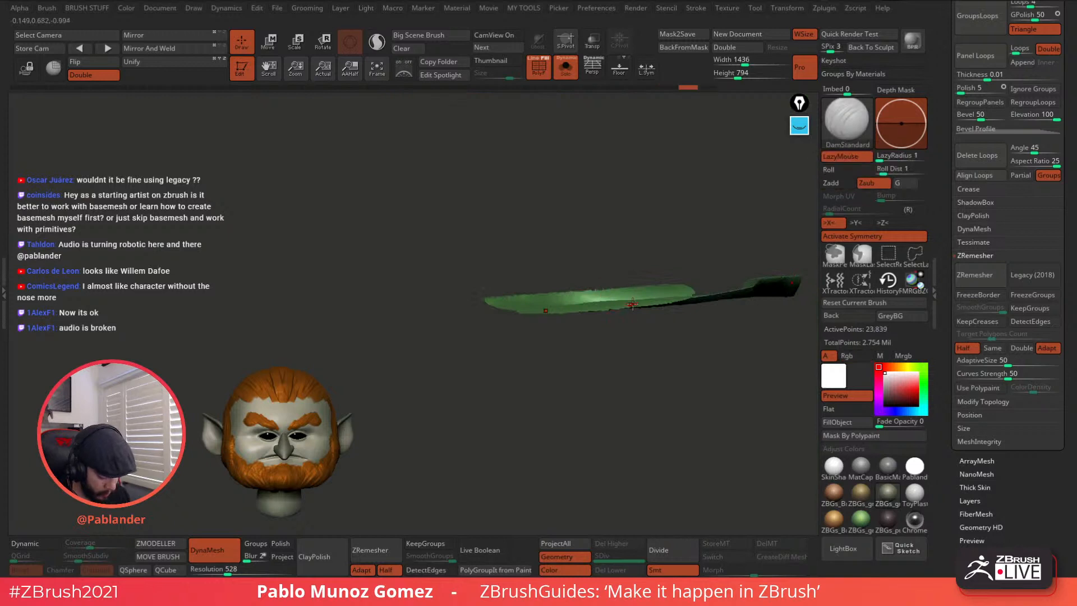
left_click(479, 296, "ctrl+shift")
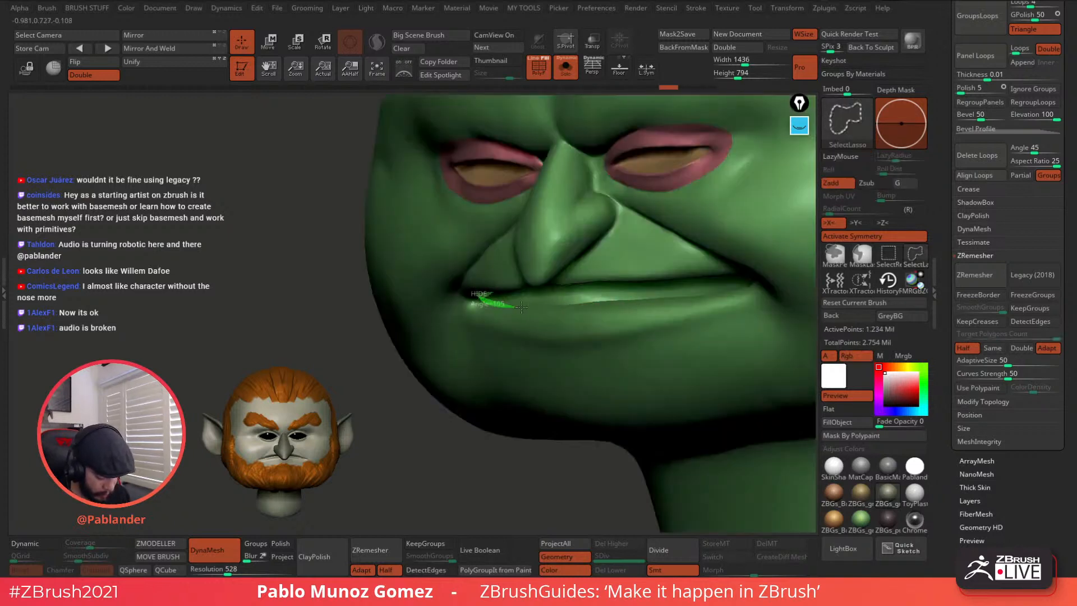
left_click_drag(590, 305, 482, 285, "ctrl+shift")
Step: Hide the leftover inner-lip surface with another lasso selection from the opposite side of the mouth
right_click_drag(588, 313, 581, 296)
mouse_move(547, 335)
right_mouse_down()
mouse_move(629, 308)
mouse_move(645, 281)
mouse_move(694, 266)
mouse_move(621, 301)
mouse_move(636, 293)
mouse_move(623, 280)
right_mouse_up()
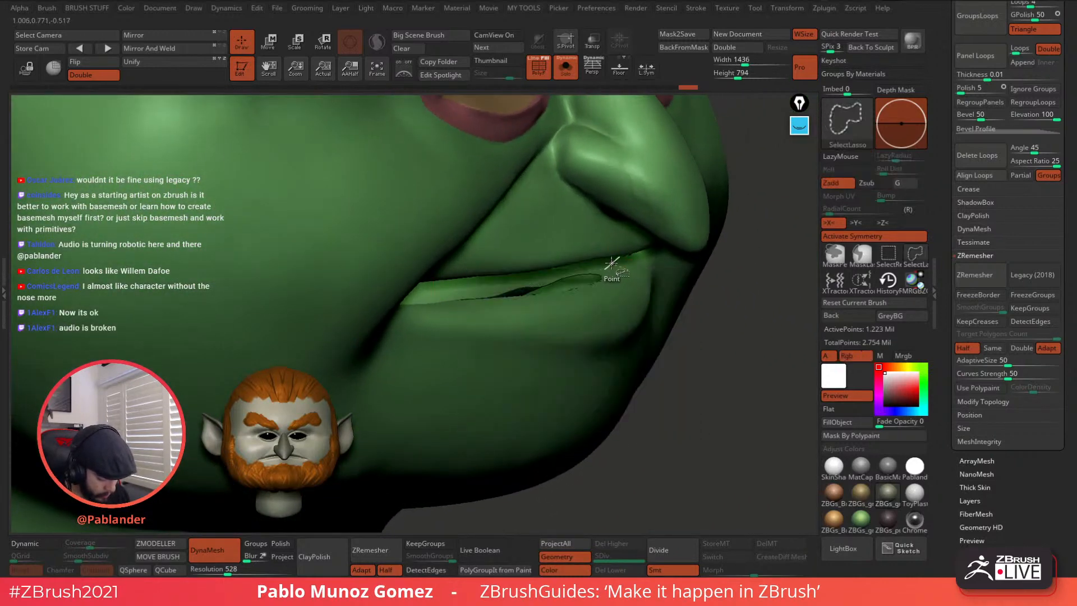
left_click_drag(606, 273, 580, 285, "ctrl+alt+shift")
left_click(623, 268, "ctrl+shift")
mouse_move(642, 309)
right_mouse_down()
mouse_move(618, 242)
mouse_move(630, 315)
mouse_move(618, 275)
mouse_move(606, 286)
mouse_move(704, 373)
right_mouse_up()
key("ctrl+shift")
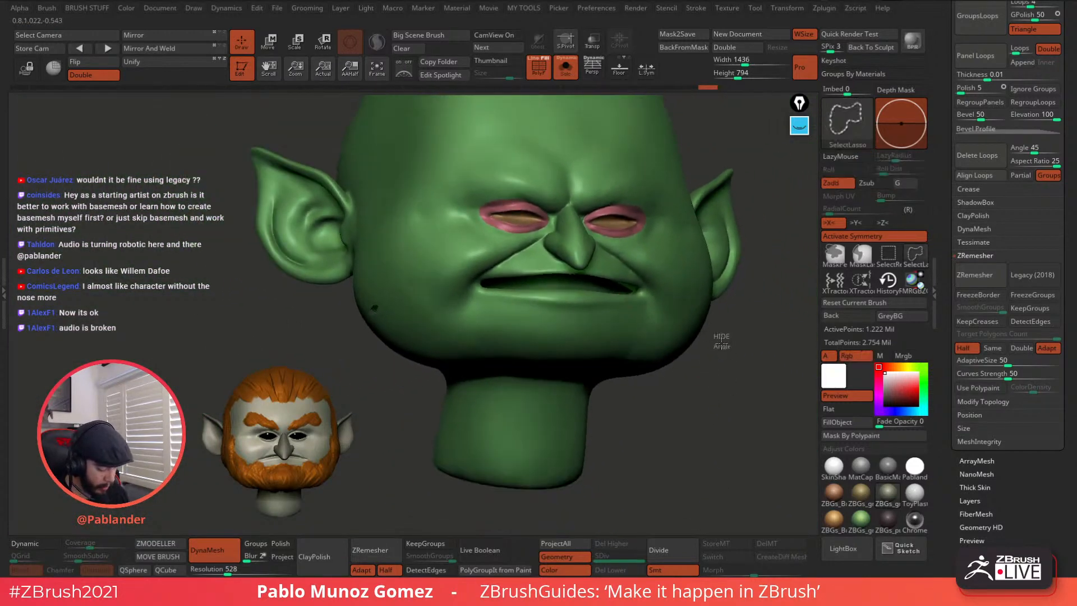
Step: Invert the visibility and lasso the mouth interior so that only this piece remains shown
left_click_drag(734, 397, 736, 401, "ctrl+shift")
mouse_move(719, 341)
right_mouse_down()
mouse_move(666, 334)
mouse_move(705, 303)
right_mouse_up()
mouse_move(662, 269)
left_mouse_down("ctrl+shift")
mouse_move(738, 367)
mouse_move(611, 147)
mouse_move(557, 111)
left_mouse_up("ctrl+shift")
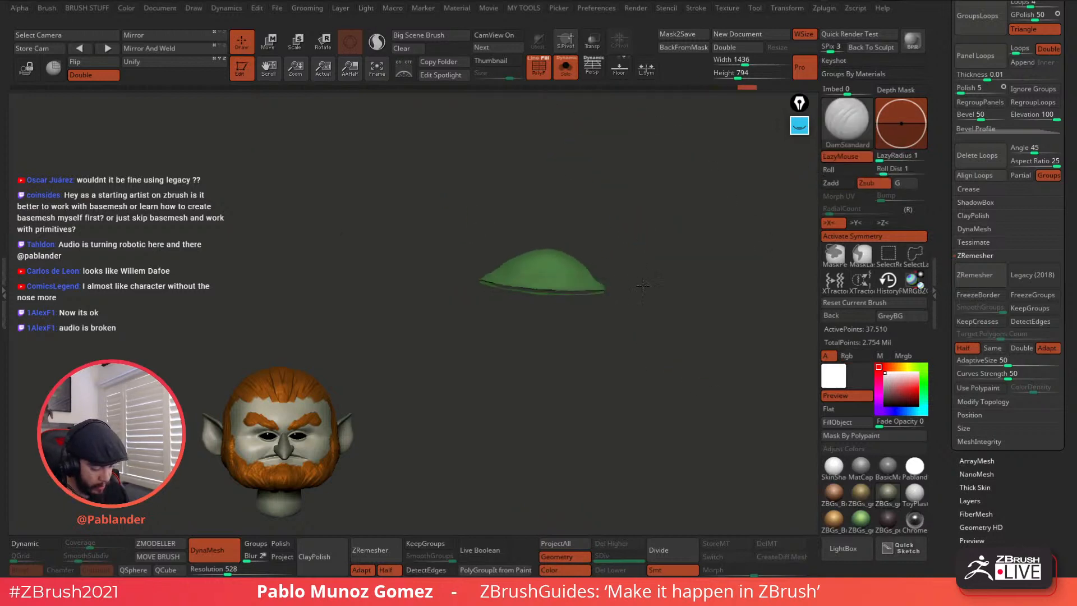
Step: Assign the isolated mouth interior to a new polygroup and unhide the whole head
right_click_drag(661, 249, 611, 327)
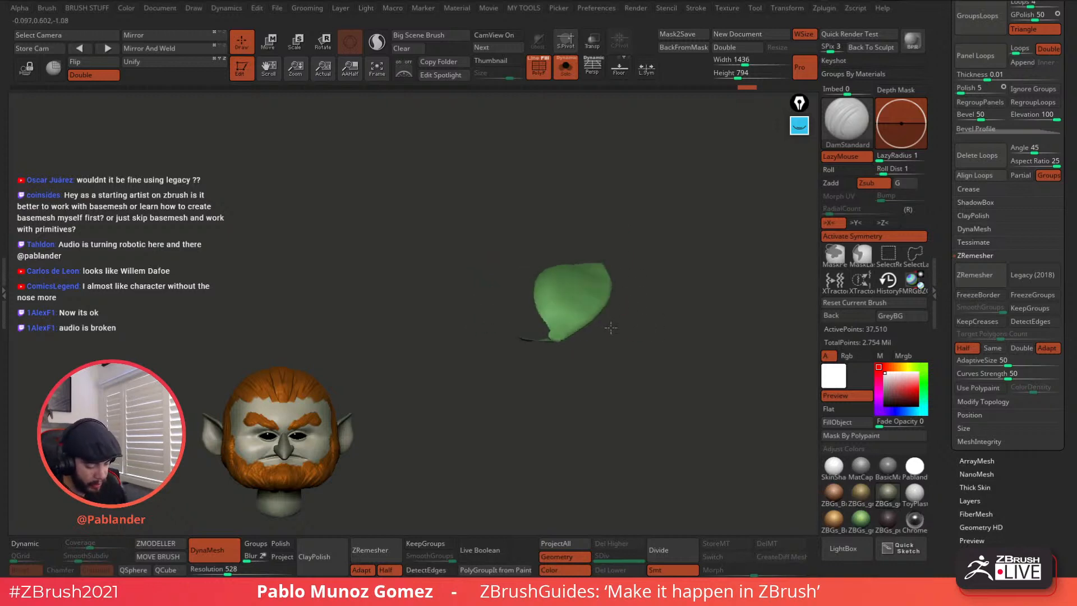
right_click_drag(611, 328, 613, 330)
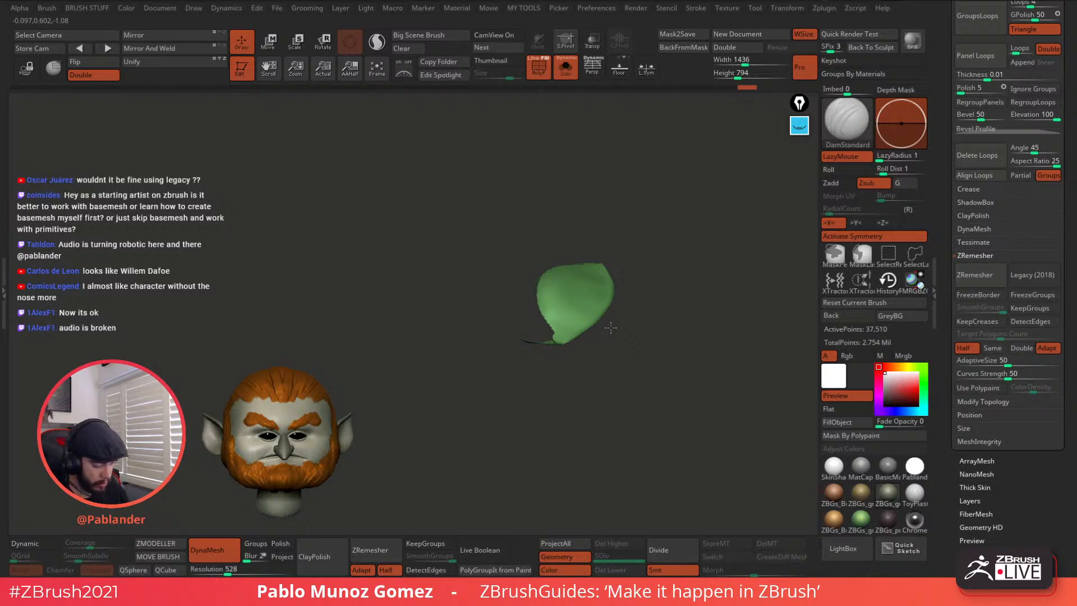
right_click_drag(612, 328, 575, 316)
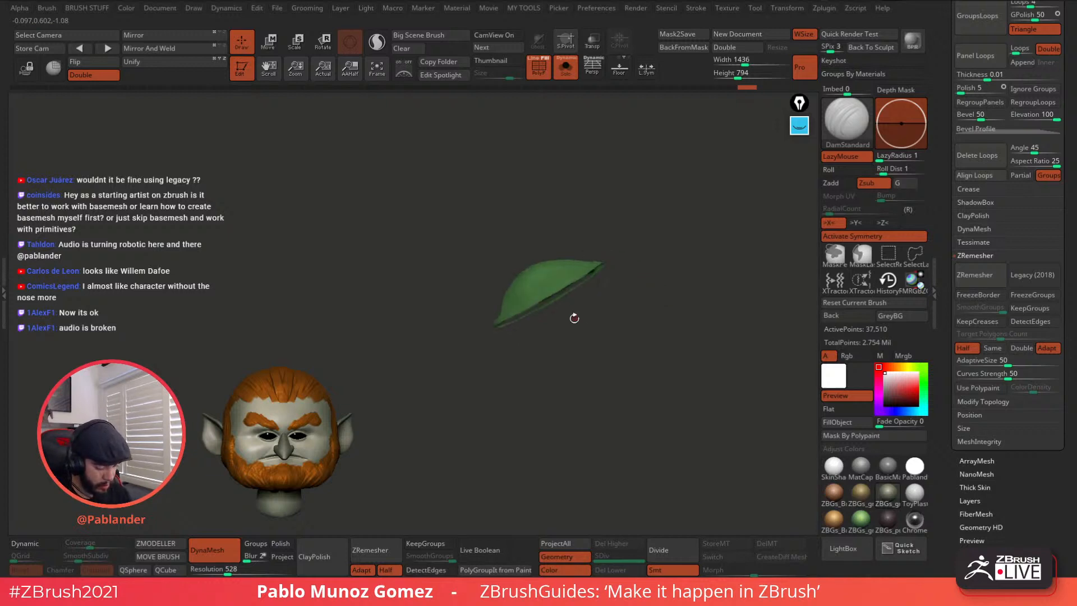
right_click_drag(670, 173, 656, 285)
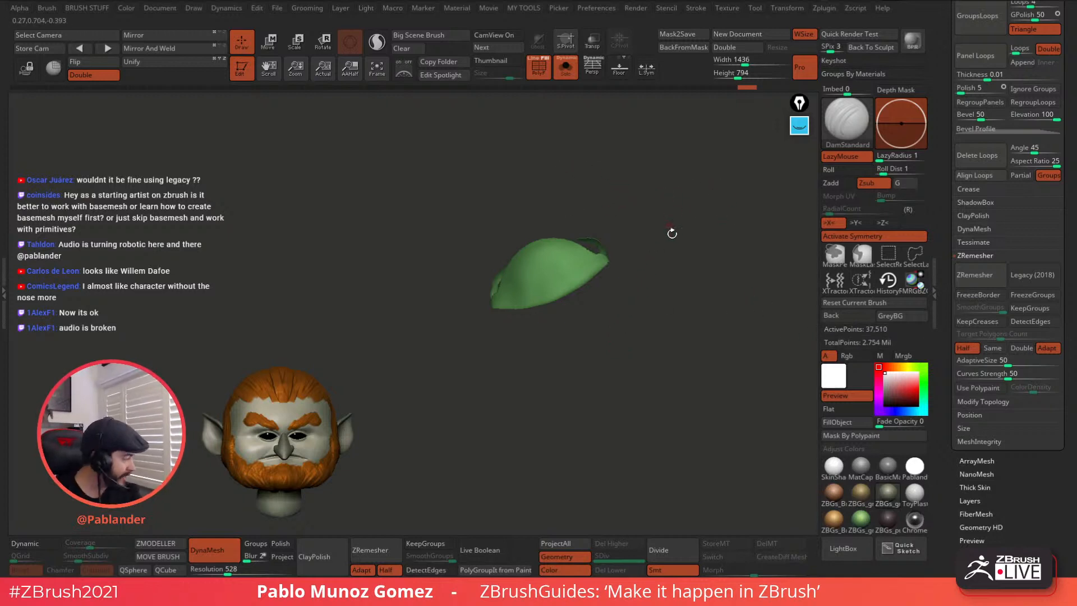
left_click_drag(642, 298, 641, 286)
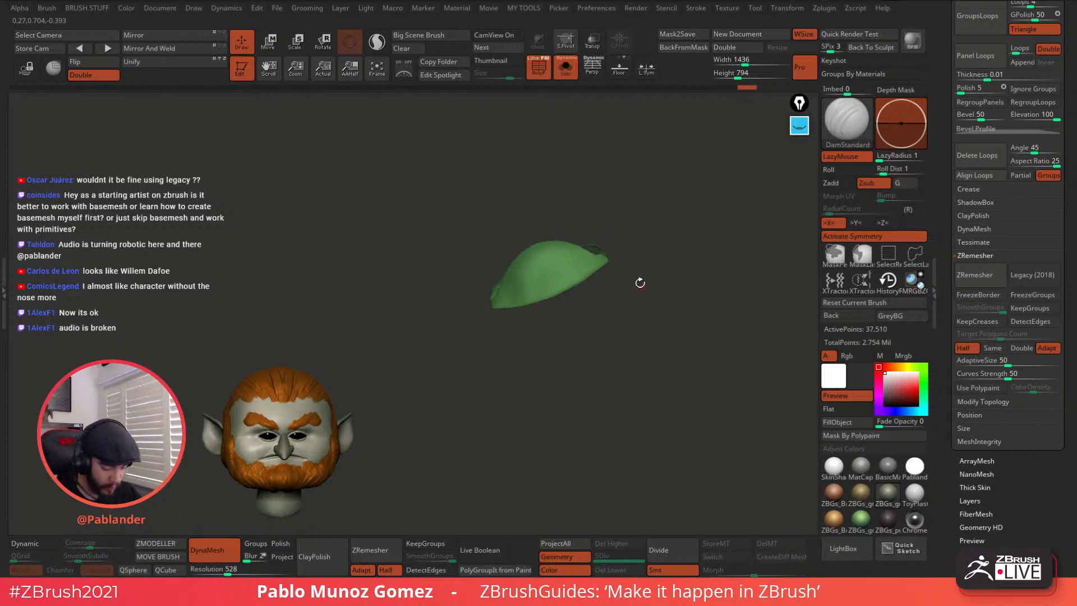
left_click_drag(654, 205, 683, 186)
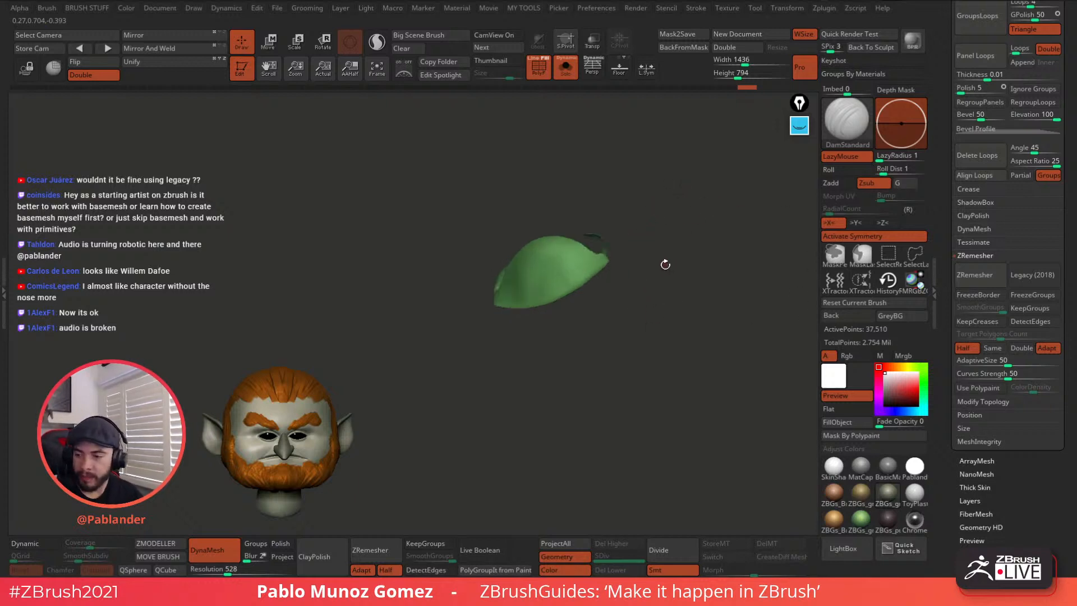
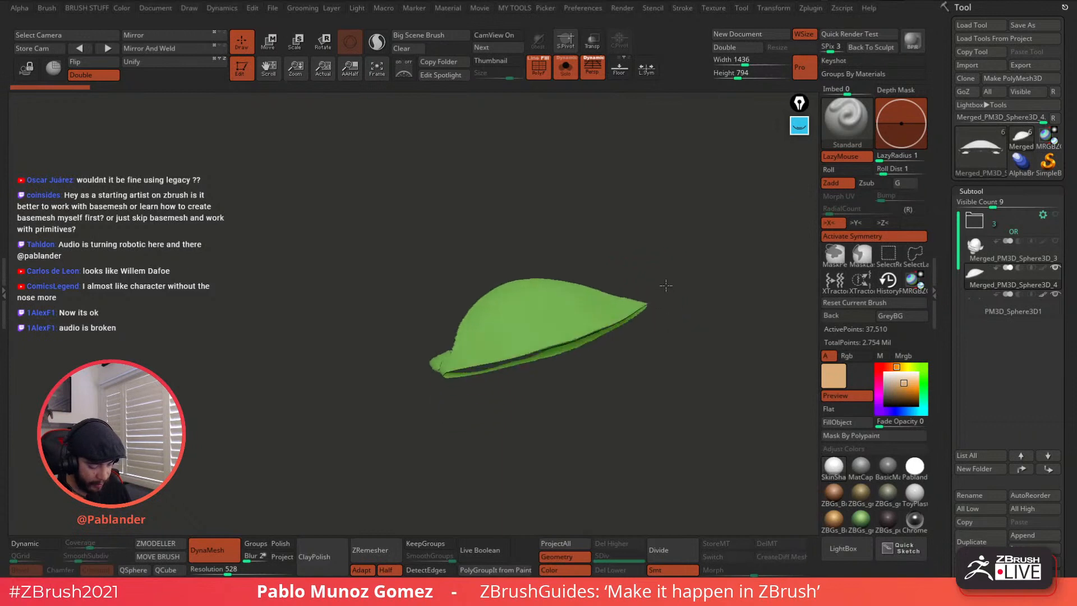
mouse_move(619, 281)
left_mouse_down()
mouse_move(600, 243)
mouse_move(622, 301)
left_mouse_up()
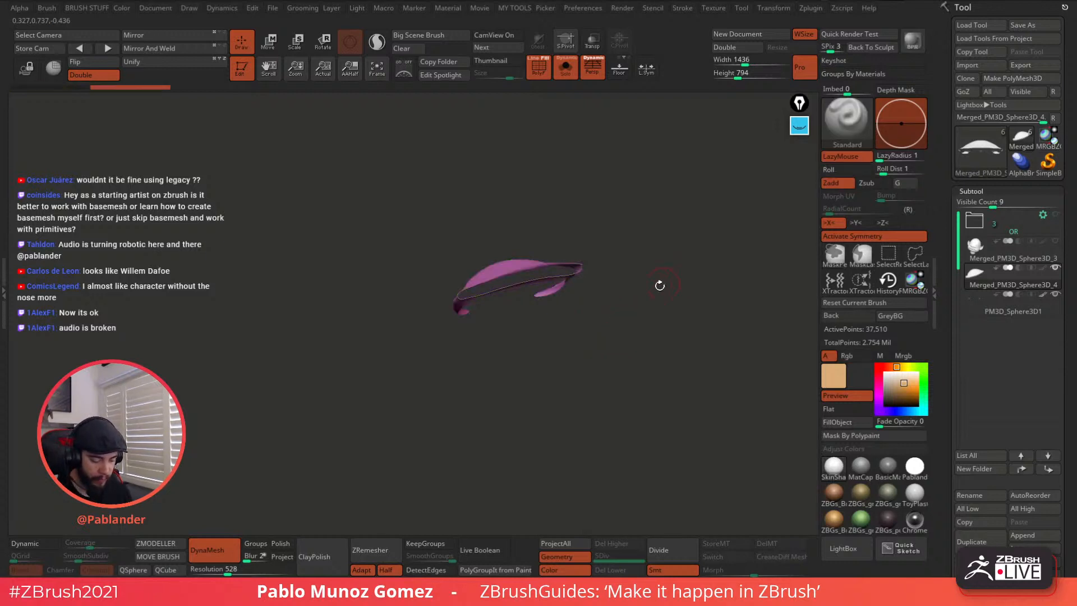
left_click(645, 318, "ctrl+shift")
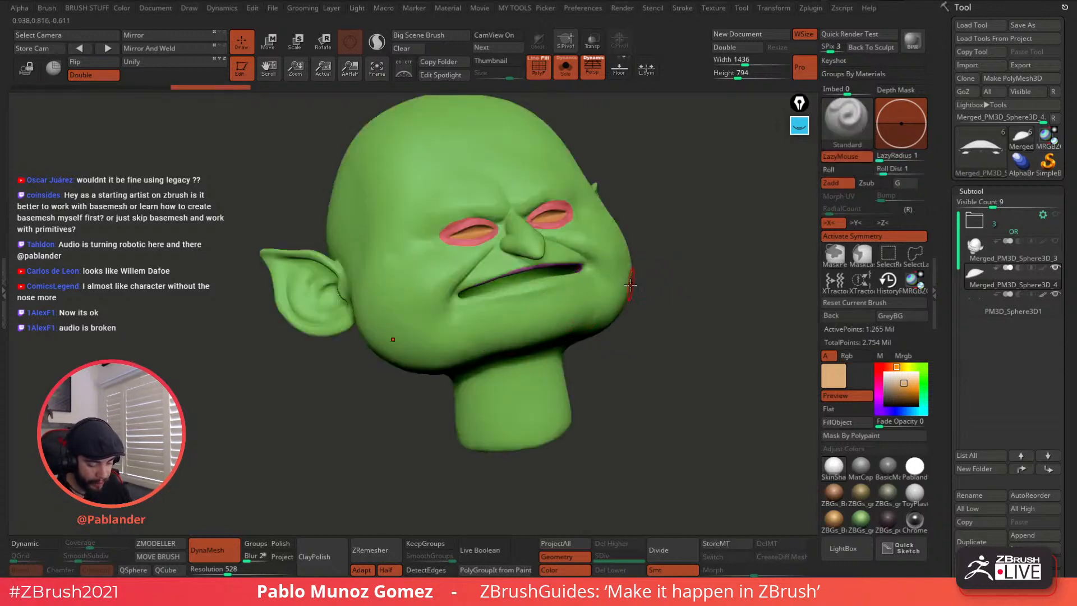
Step: Show only the main head polygroup with SelectRect to inspect the eye and mouth openings, then unhide everything
key("ctrl+shift")
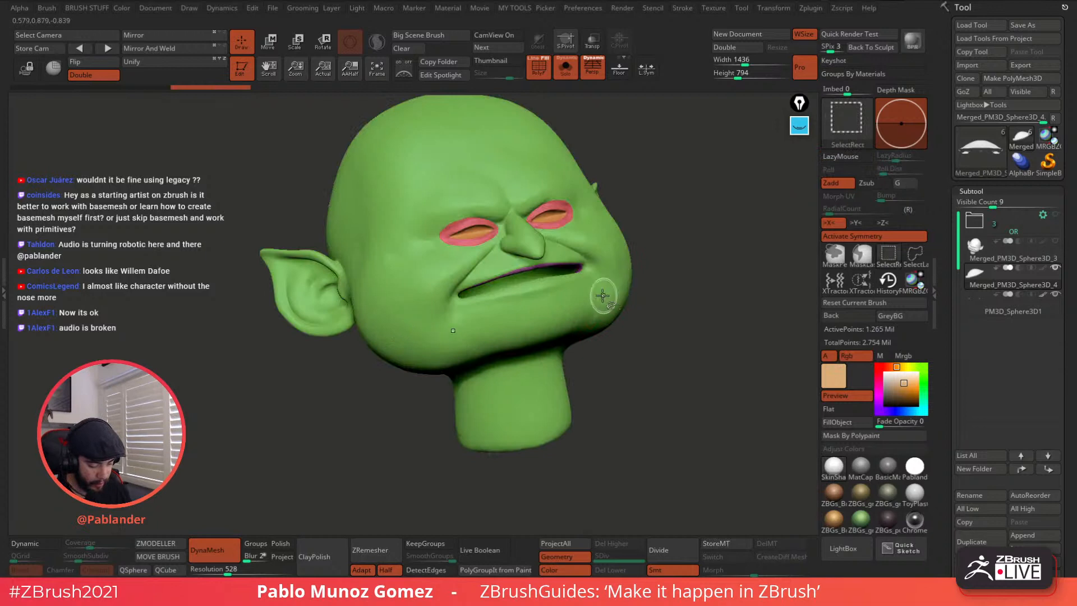
left_click(621, 258, "ctrl+shift")
mouse_move(630, 260)
left_mouse_down()
mouse_move(630, 301)
mouse_move(614, 264)
left_mouse_up()
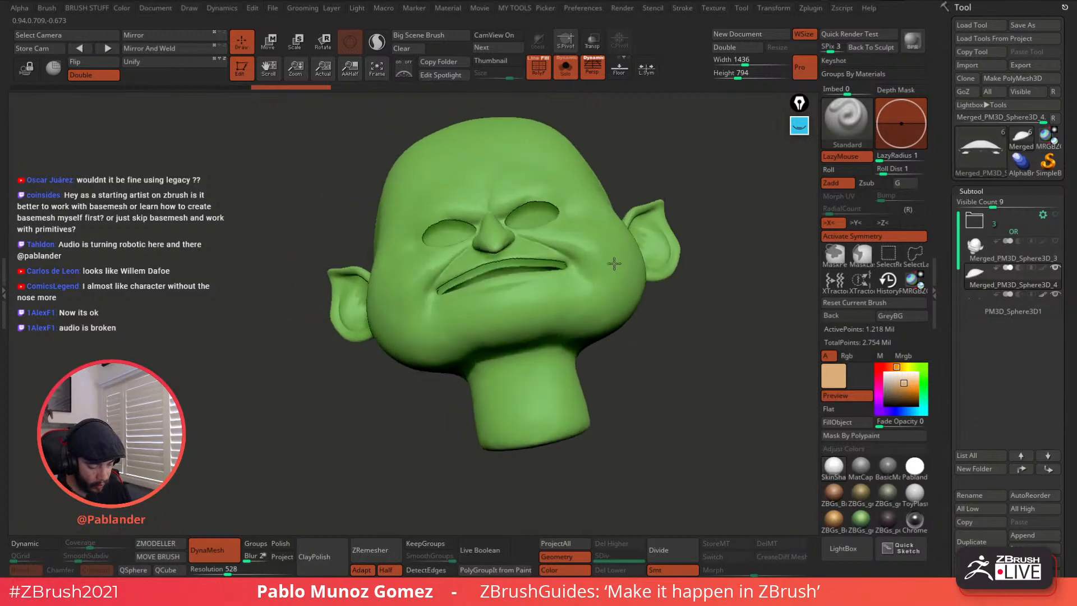
mouse_move(614, 264)
right_mouse_down()
mouse_move(608, 280)
mouse_move(610, 268)
right_mouse_up()
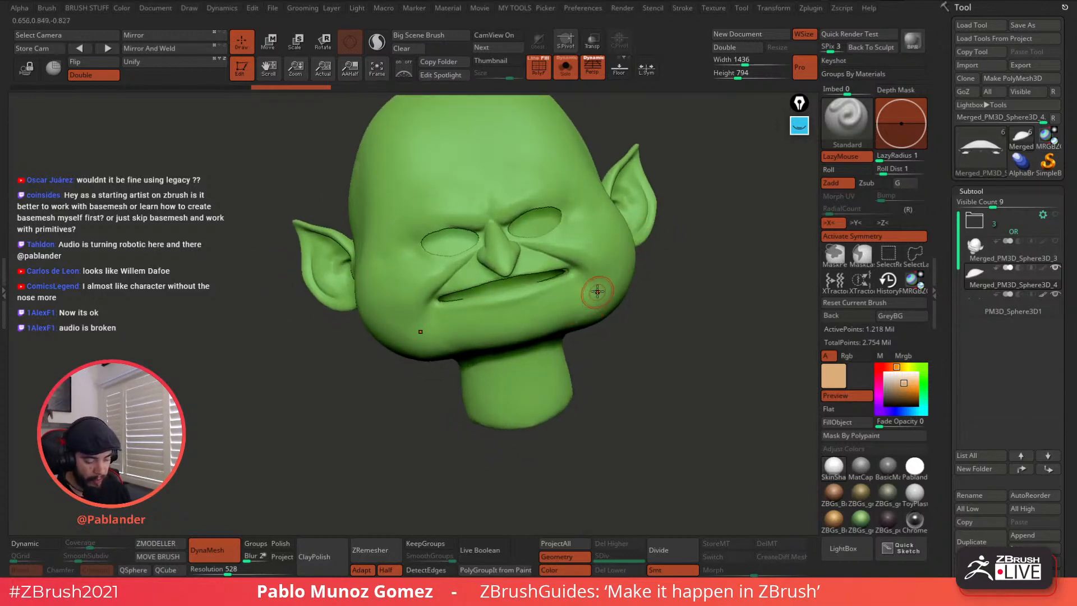
right_click_drag(516, 303, 568, 283, "ctrl")
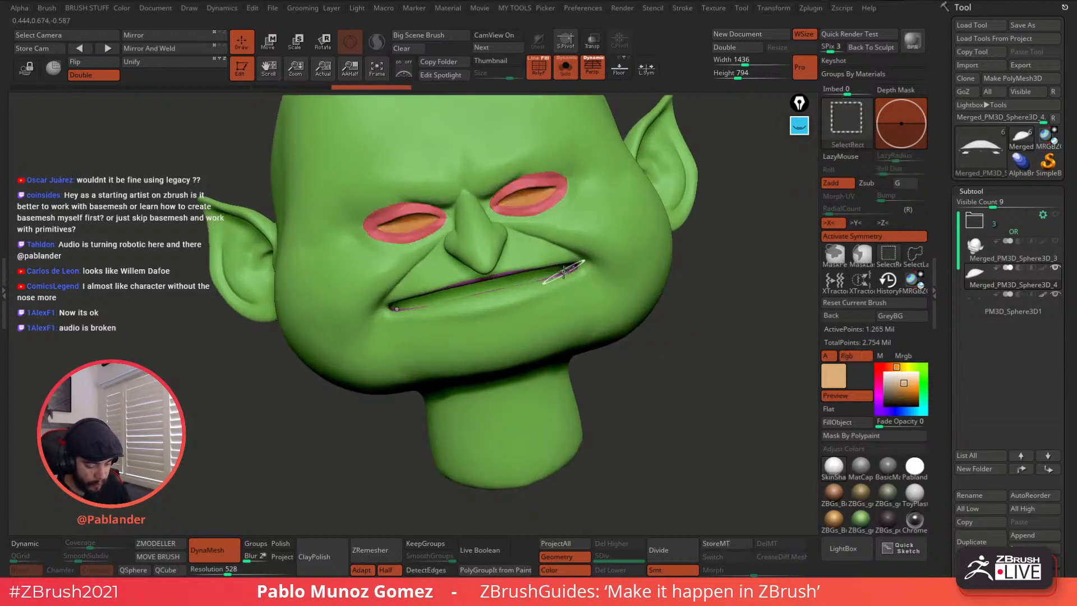
Step: Isolate the mouth interior polygroup and examine its border and inner surface
left_click(565, 268, "ctrl+shift")
mouse_move(565, 268)
right_mouse_down()
mouse_move(572, 296)
mouse_move(596, 300)
mouse_move(620, 256)
right_mouse_up()
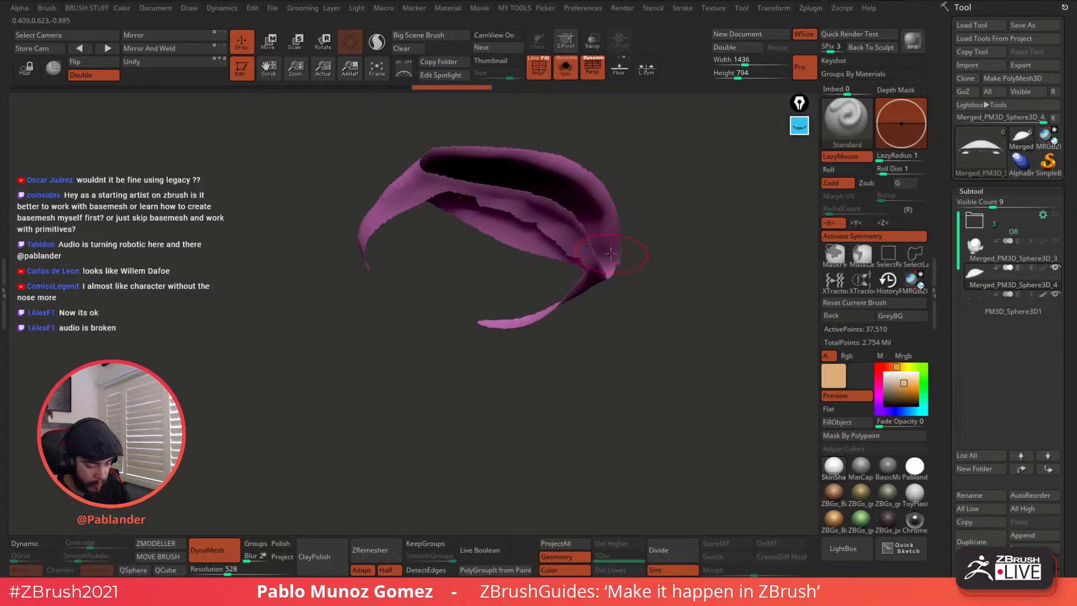
right_click_drag(573, 229, 633, 266)
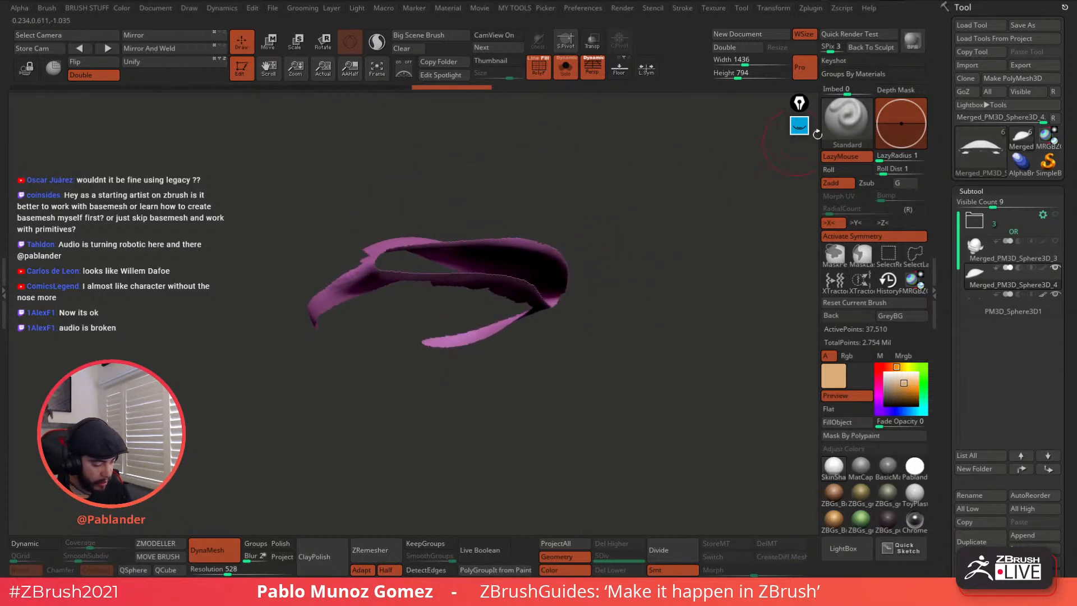
Step: Trace the mouth piece's opening and lower lip strip with the blue annotation pen, clear the drawing, and unhide the head
left_click(800, 124)
left_click(800, 159)
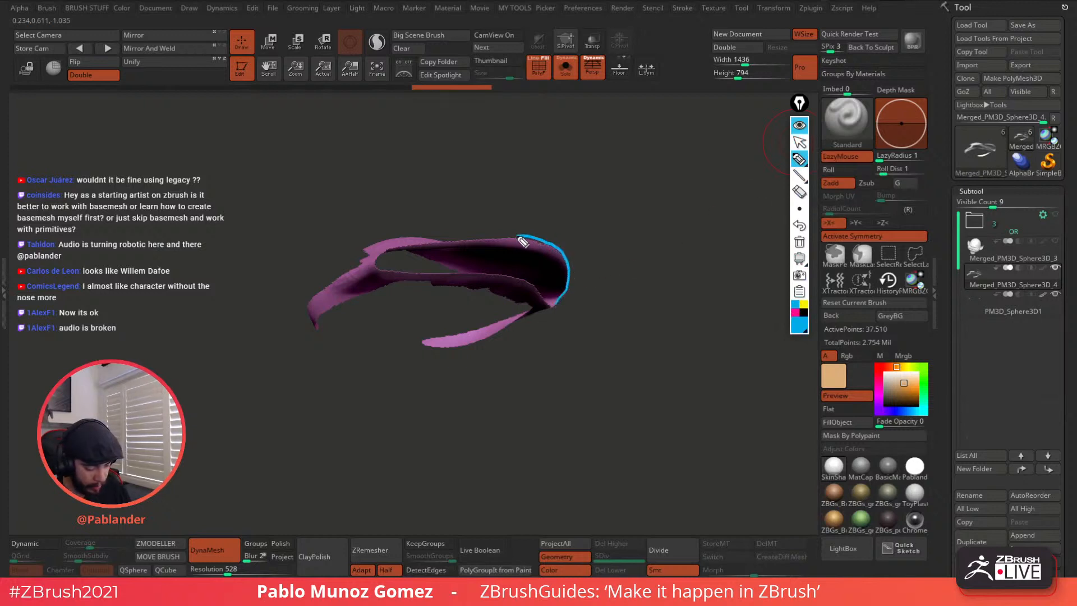
left_click_drag(521, 238, 434, 246)
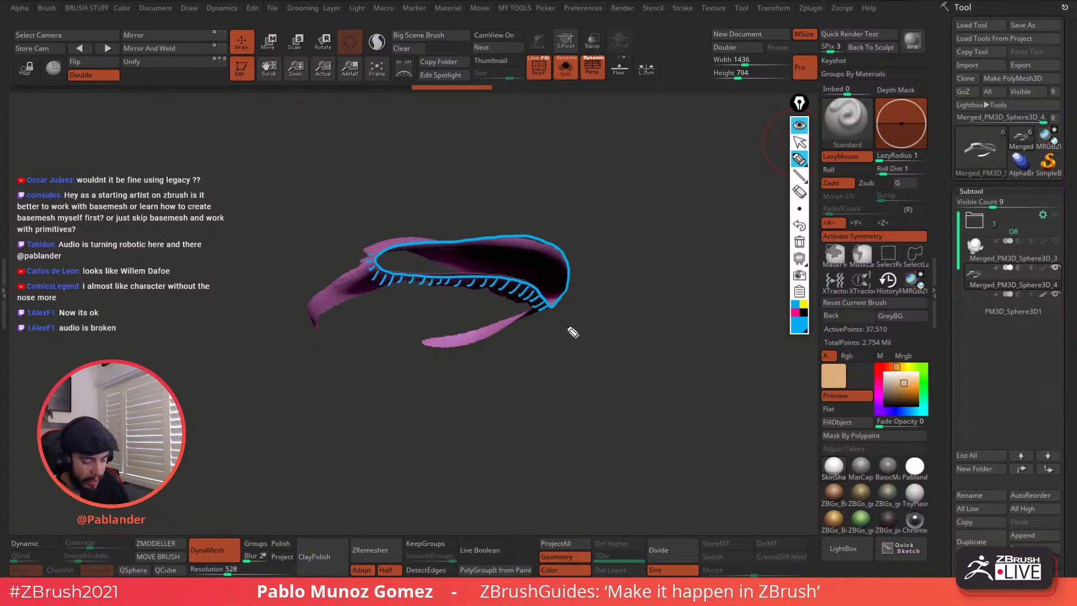
left_click(800, 243)
left_click_drag(645, 306, 631, 275)
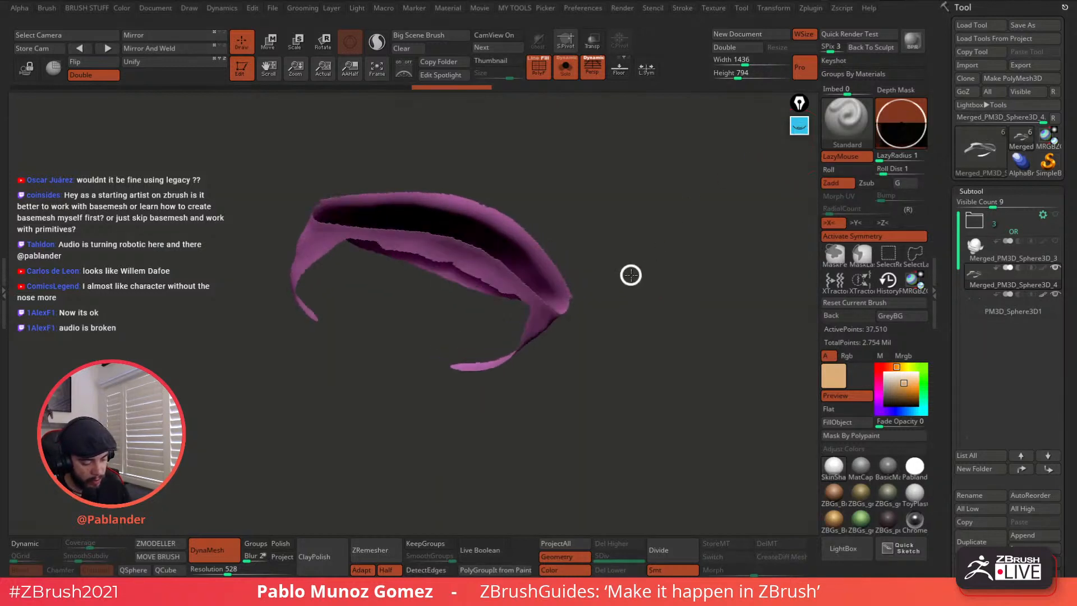
left_click(646, 280, "alt")
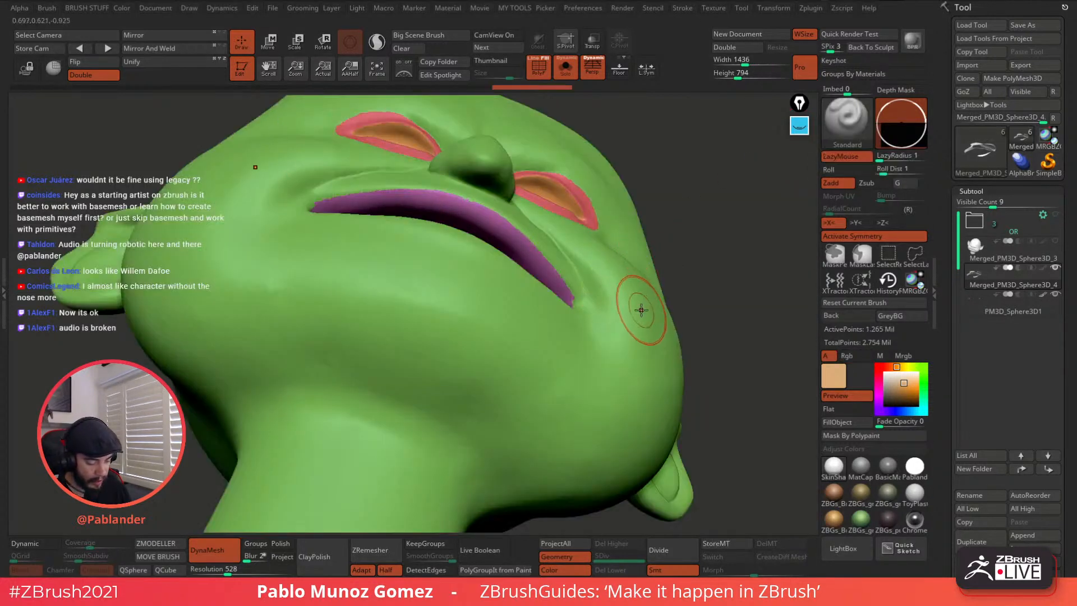
Step: Isolate the main head polygroup, face it frontally, and split its disconnected parts into separate polygroups with Auto Groups
left_click(633, 308, "ctrl+shift")
mouse_move(649, 298)
right_mouse_down("ctrl")
mouse_move(625, 247)
mouse_move(587, 335)
mouse_move(559, 350)
right_mouse_up("ctrl")
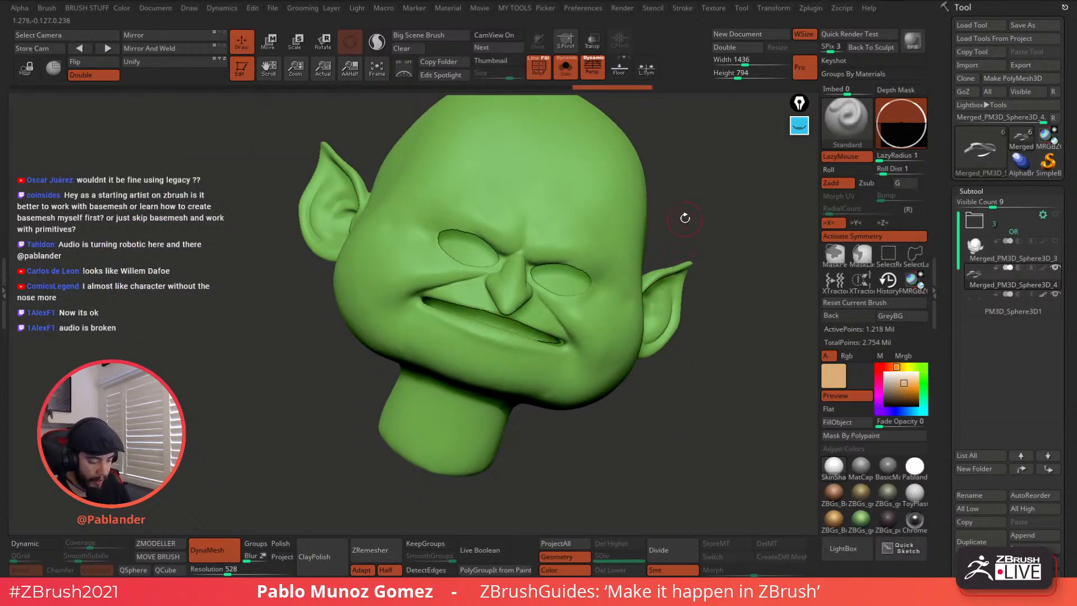
right_click_drag(695, 217, 699, 210, "shift")
key("m")
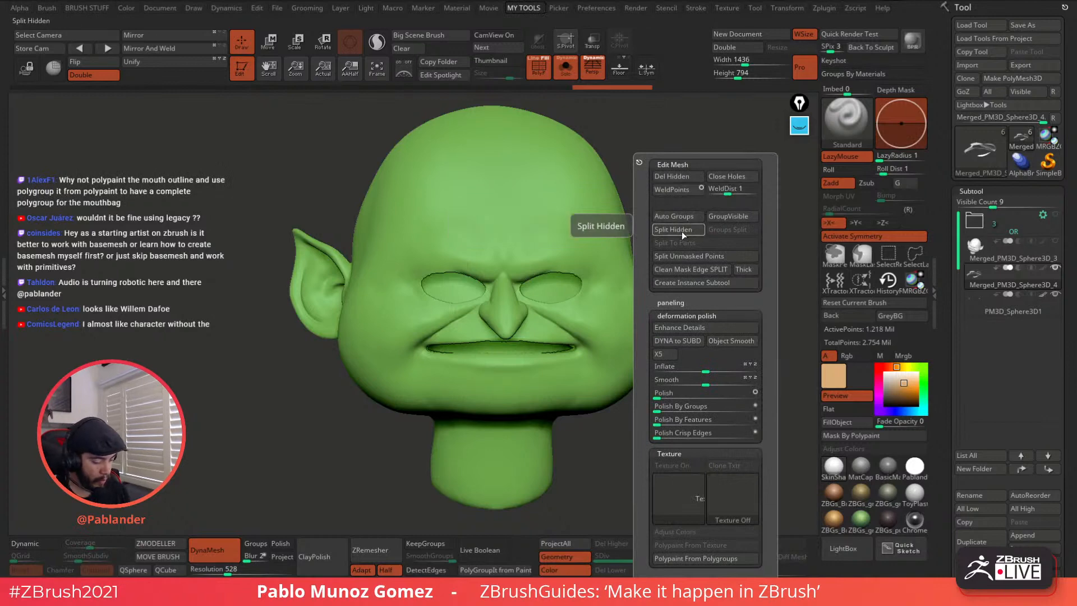
left_click(685, 216)
left_click_drag(945, 351, 949, 191)
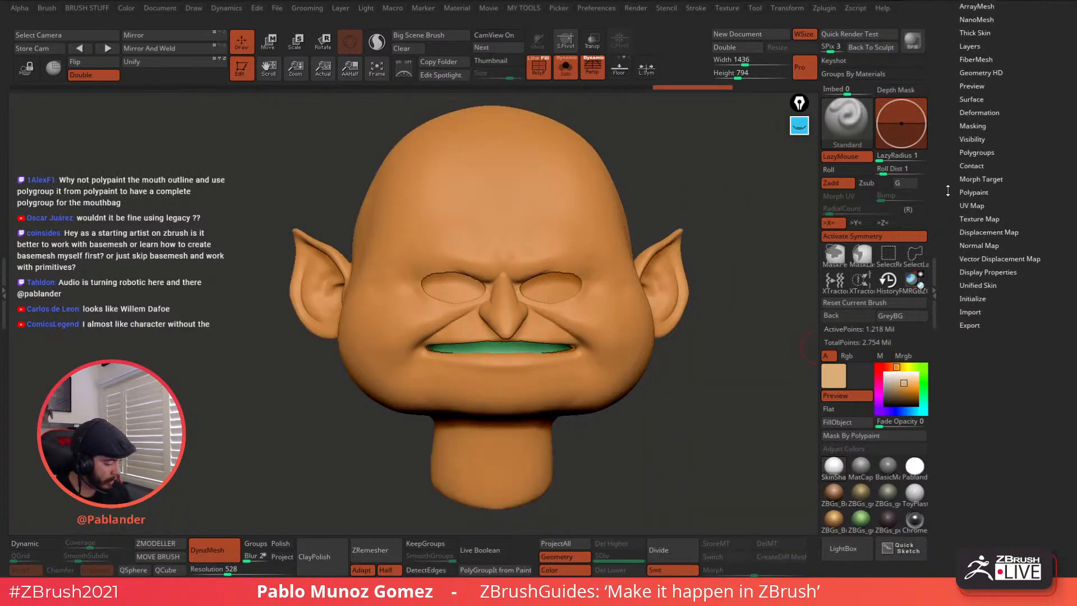
Step: Isolate the mouth interior, assign it to its own new polygroup, and unhide the rest of the head
left_click(998, 152)
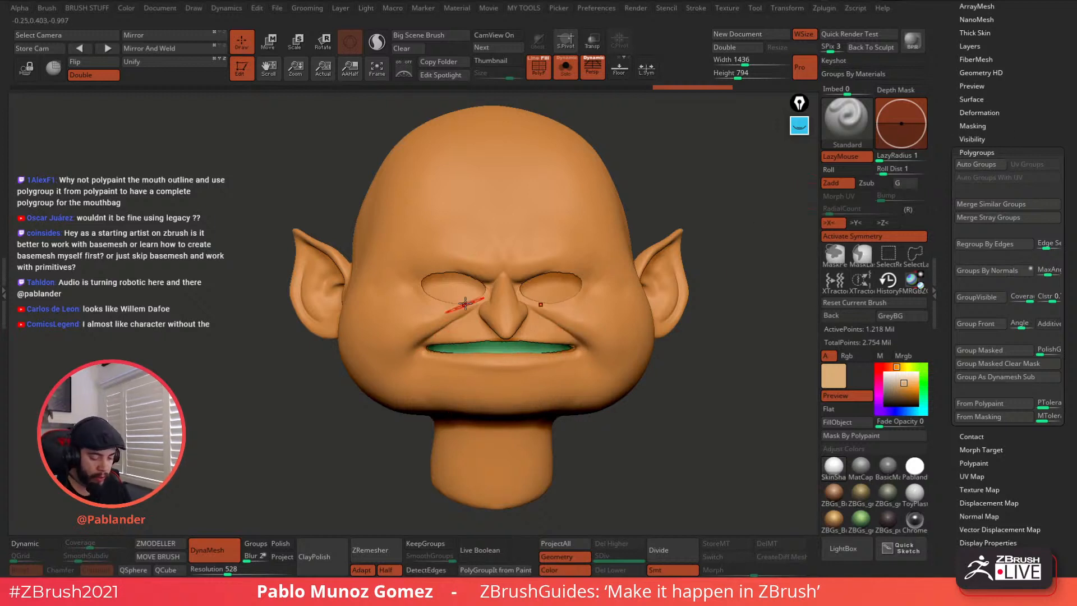
left_click(658, 203, "ctrl+shift")
left_click(544, 349, "ctrl+shift")
left_click(545, 349, "ctrl+shift")
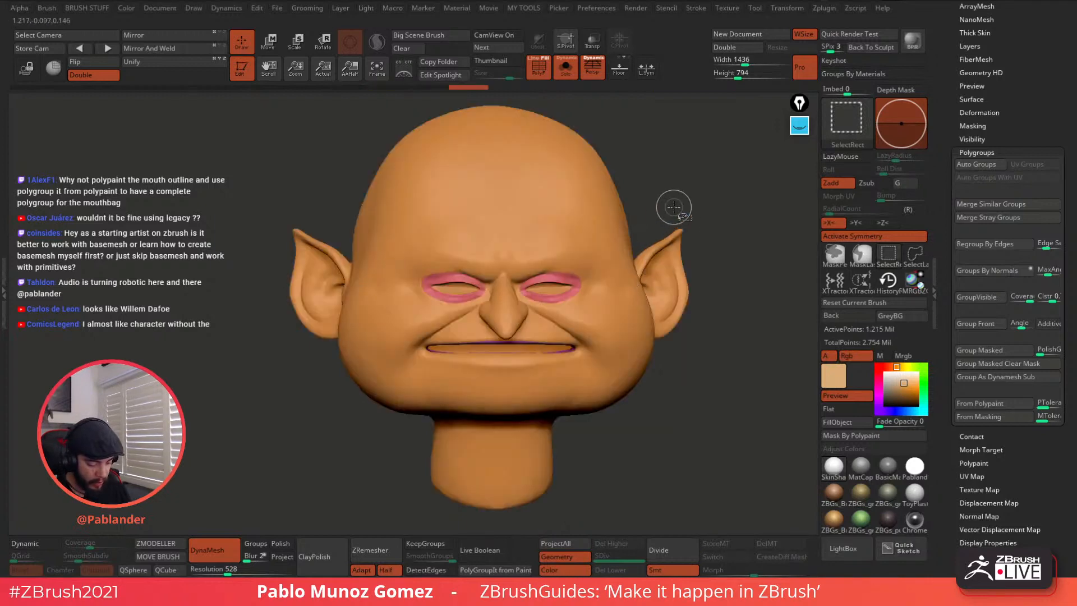
left_click(694, 180, "ctrl+shift")
left_click_drag(609, 343, 620, 311)
key("ctrl+w")
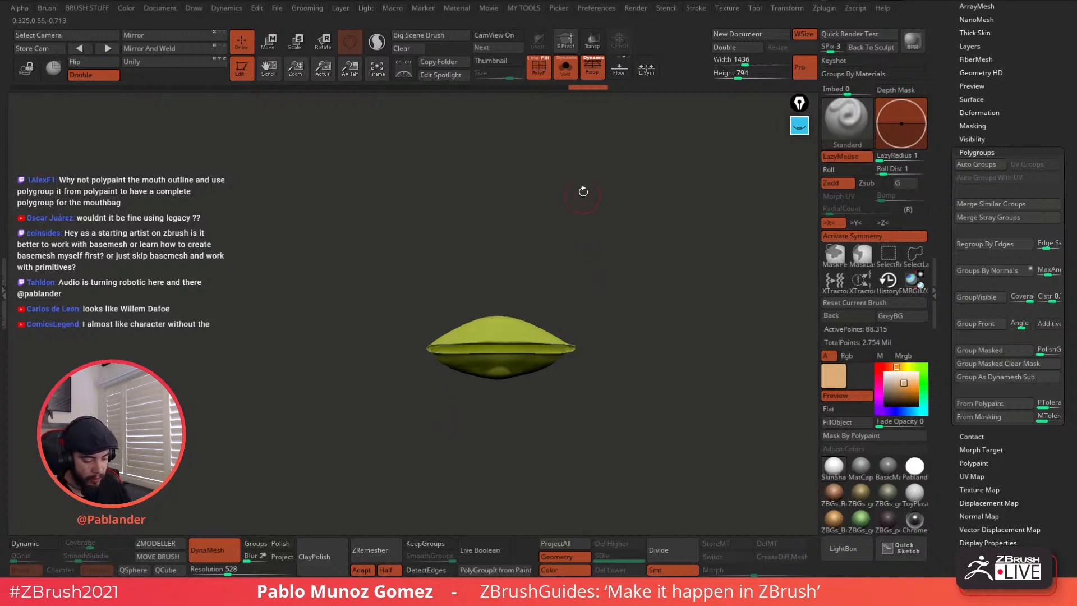
left_click(567, 71)
left_click(566, 68)
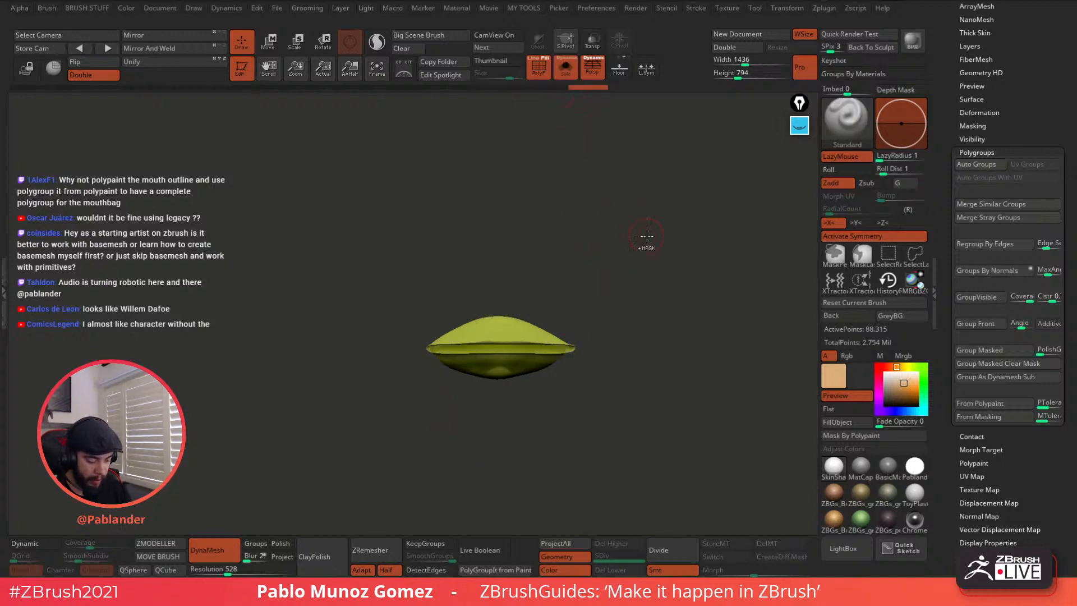
left_click(639, 258, "ctrl+shift")
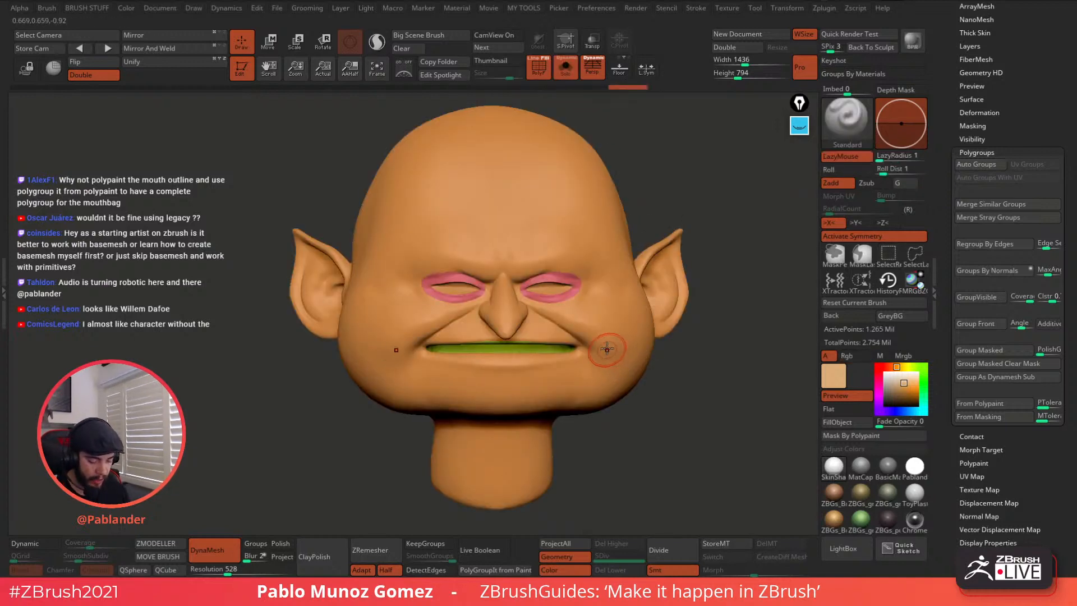
Step: Isolate the eye surfaces inside the eyelids, assign them a new polygroup, and unhide the head
mouse_move(604, 351)
right_mouse_down()
mouse_move(598, 305)
mouse_move(601, 343)
right_mouse_up()
key("ctrl")
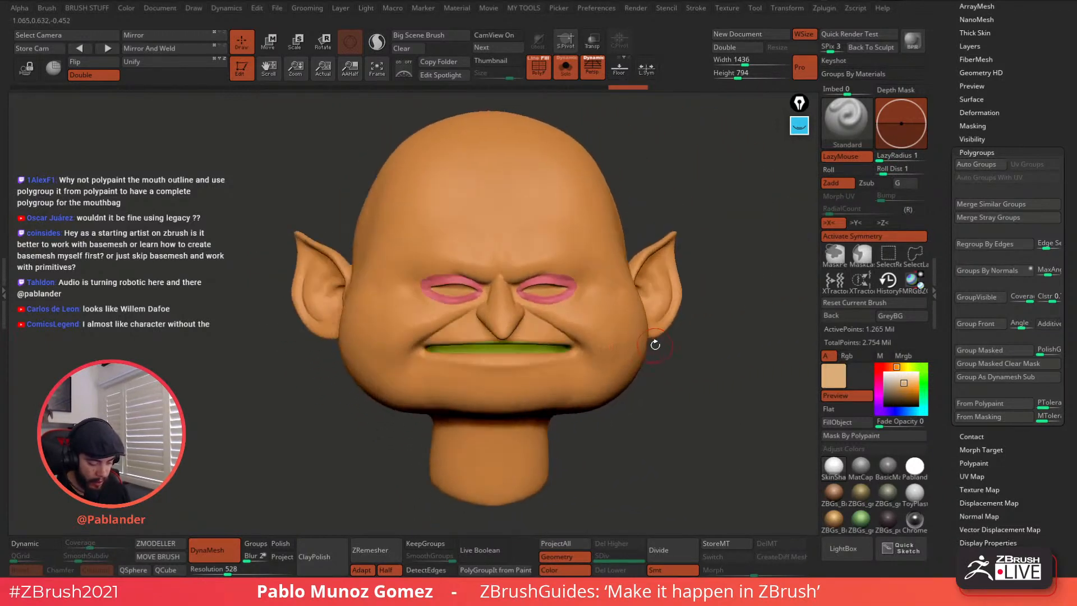
left_click(555, 294, "ctrl+shift")
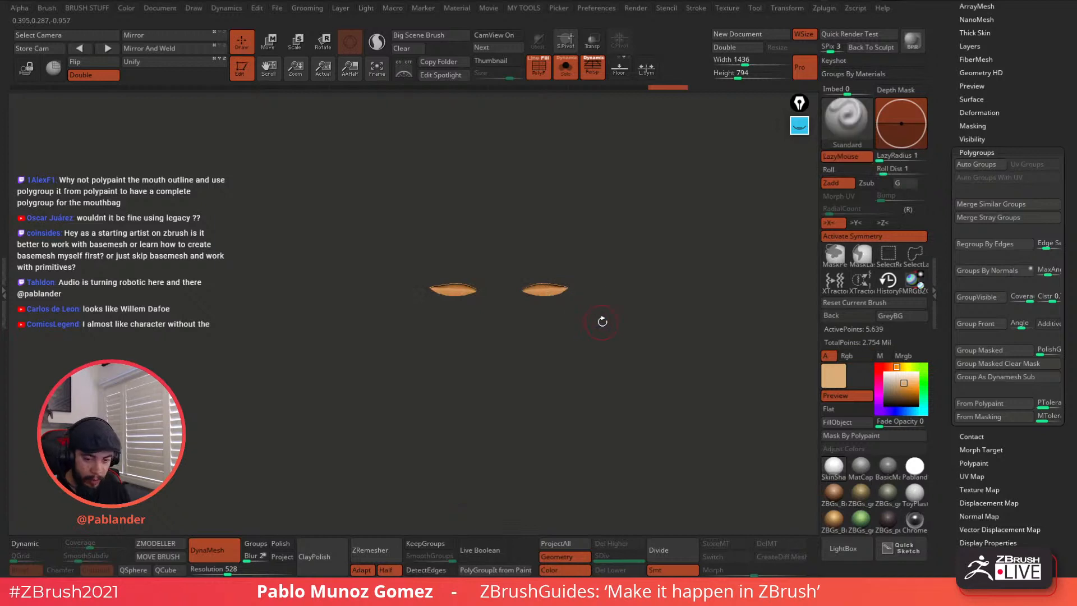
key("ctrl+w")
left_click(621, 326, "ctrl+shift")
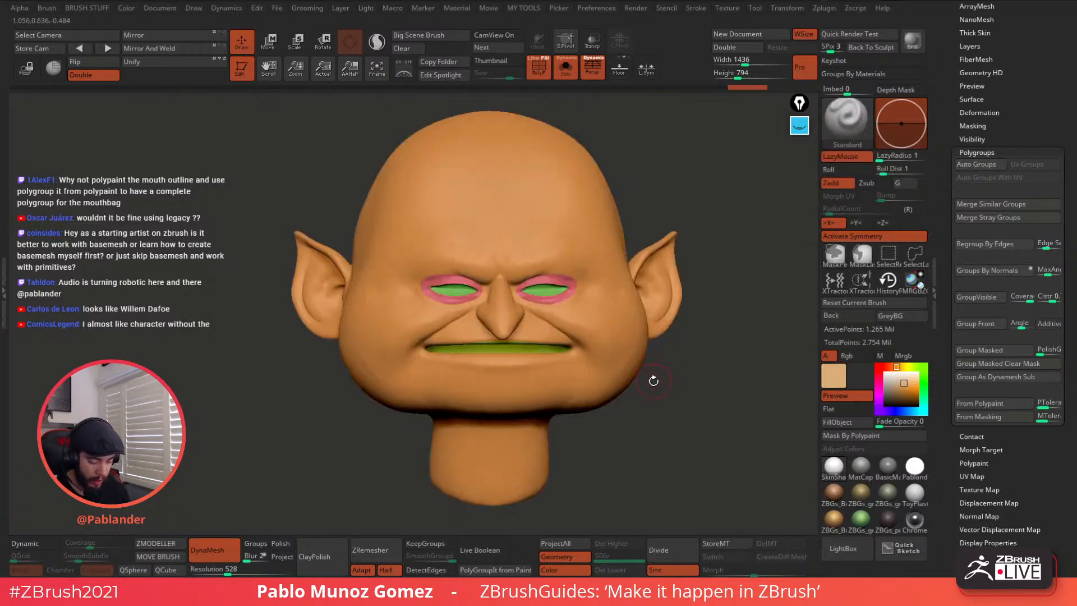
Step: Display the polyframe and set up ZRemesher with Half turned off and KeepGroups turned on
left_click_drag(595, 399, 583, 367)
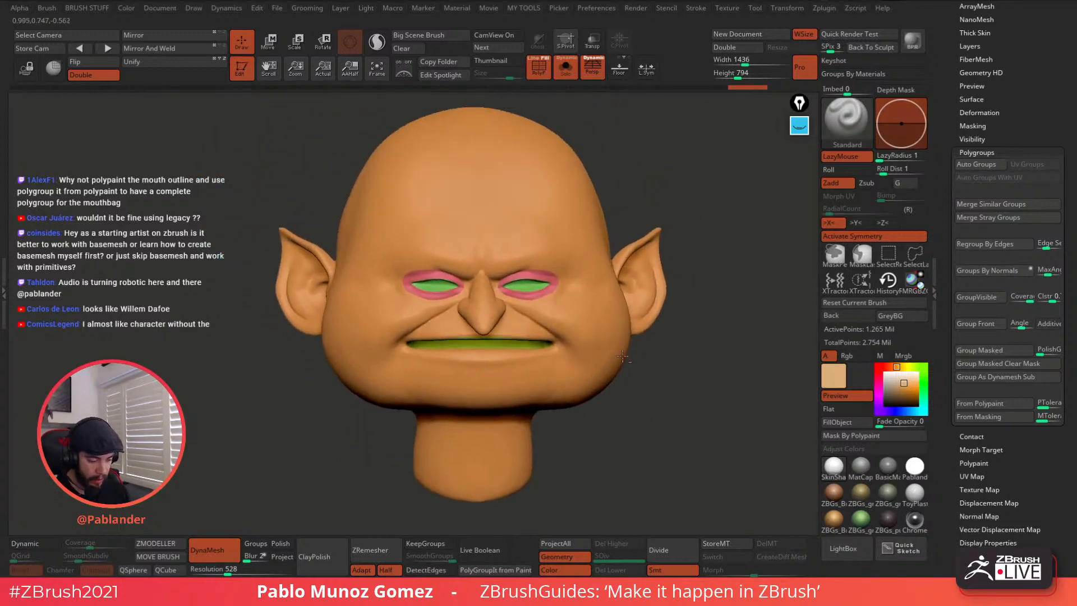
left_click(537, 65)
left_click_drag(676, 281, 700, 338, "alt")
left_click(985, 151)
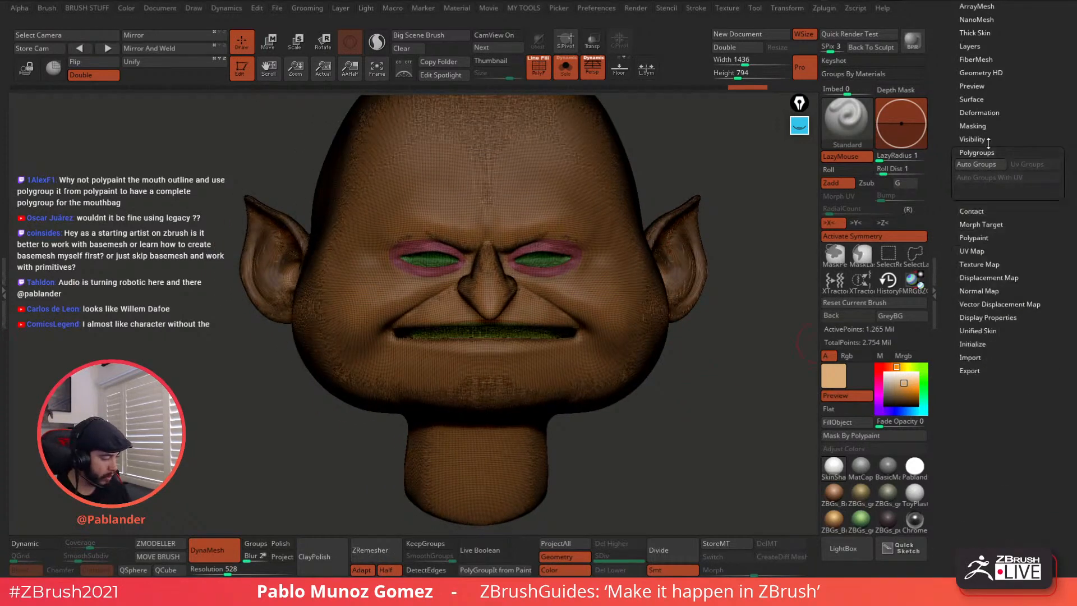
left_click_drag(990, 147, 991, 304)
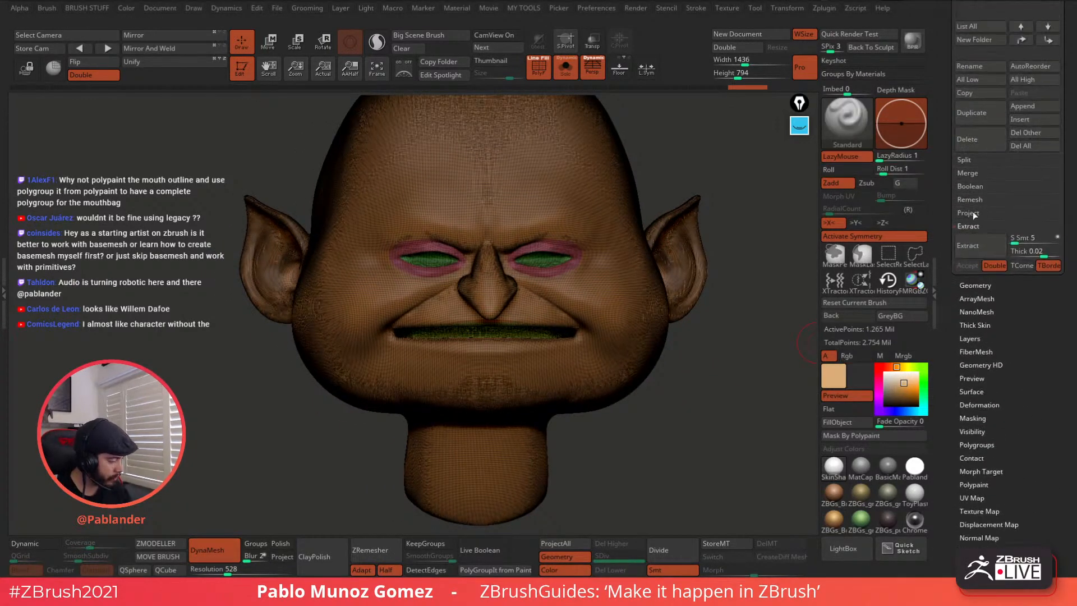
left_click(975, 285)
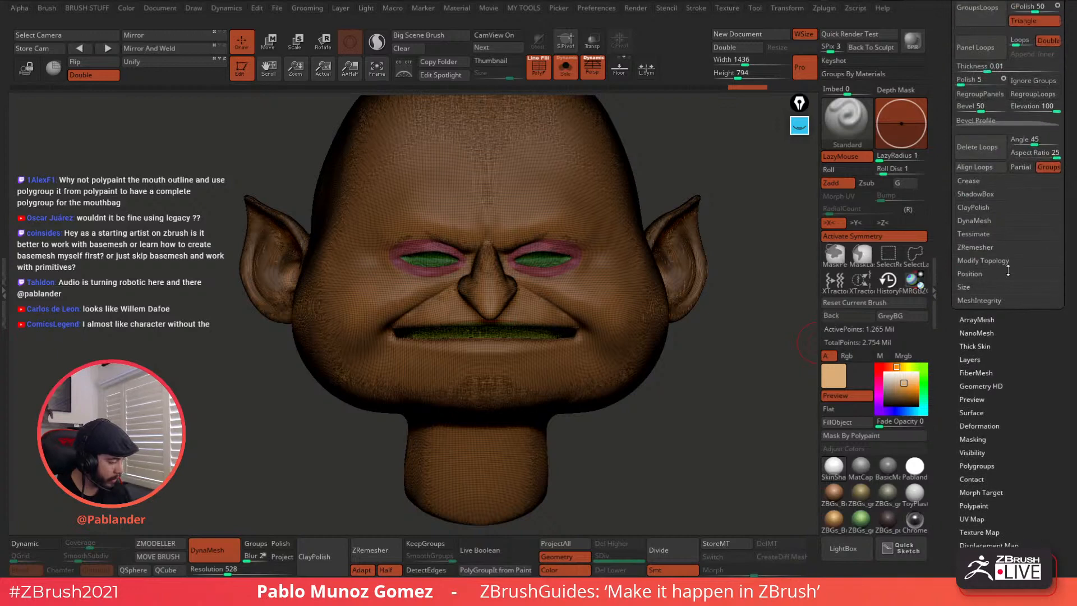
left_click(976, 247)
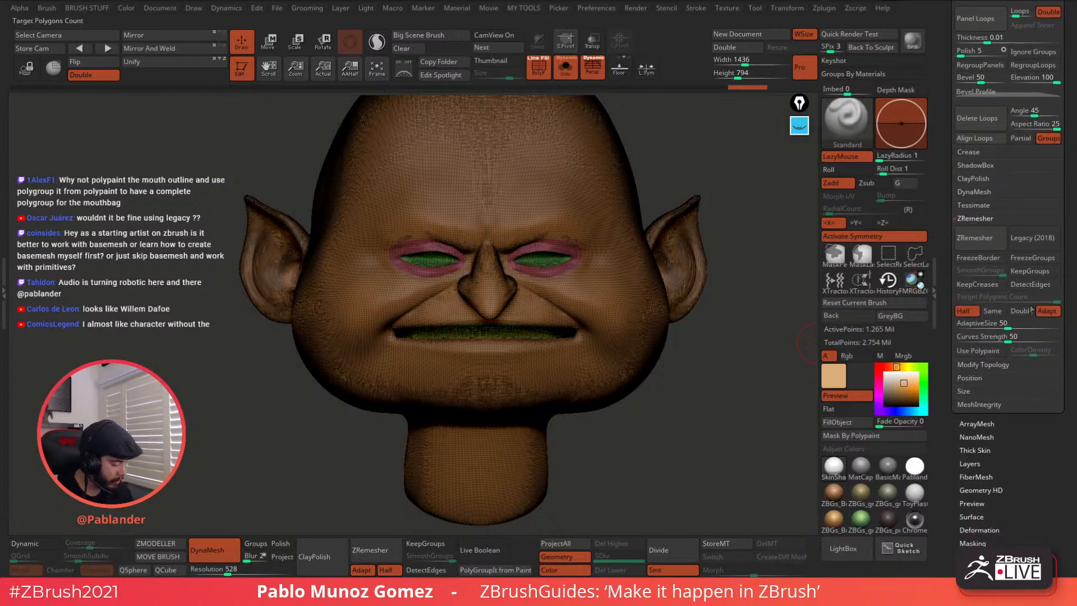
left_click(968, 312)
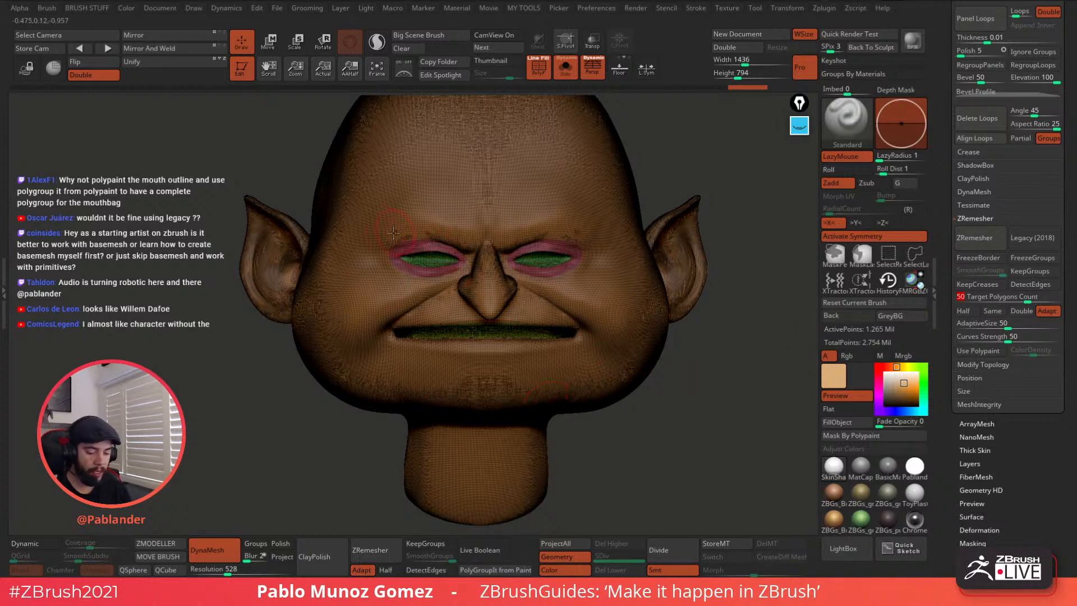
left_click(1040, 272)
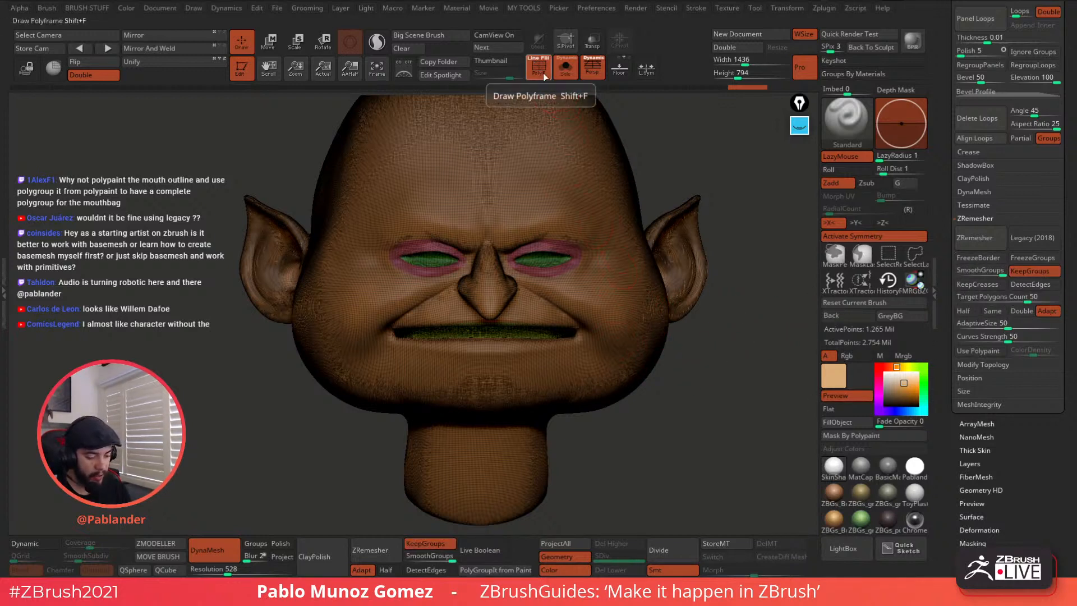
Step: Inspect the eyelid polygroup borders up close, then ZRemesh the head with a target polygon count of 50
right_click_drag(505, 309, 633, 264, "ctrl")
right_click(611, 281)
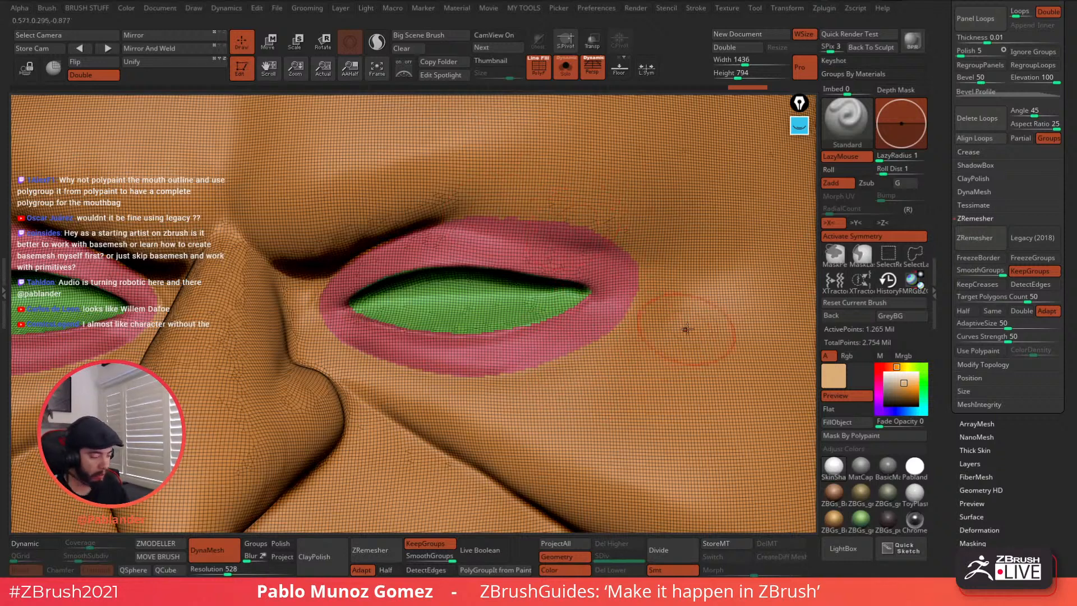
left_click(979, 271)
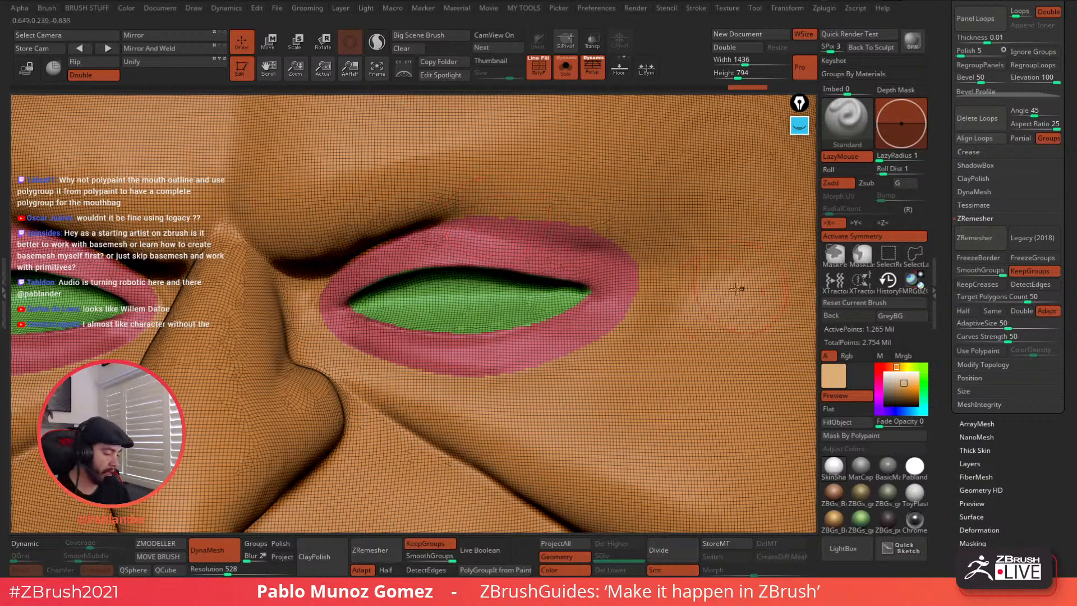
key("f")
right_click_drag(639, 371, 634, 343, "ctrl")
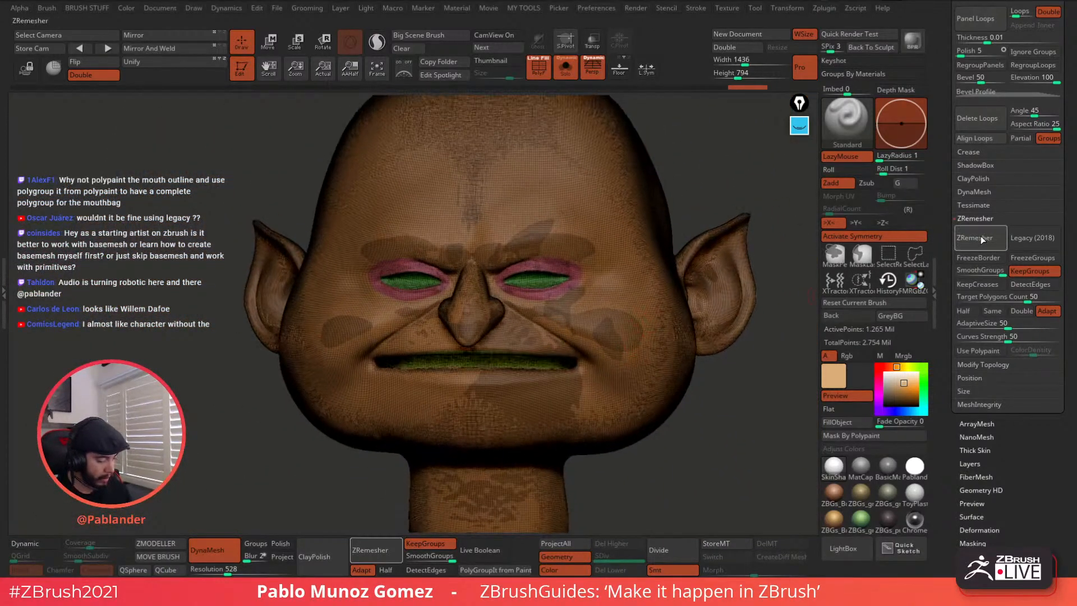
left_click(975, 238)
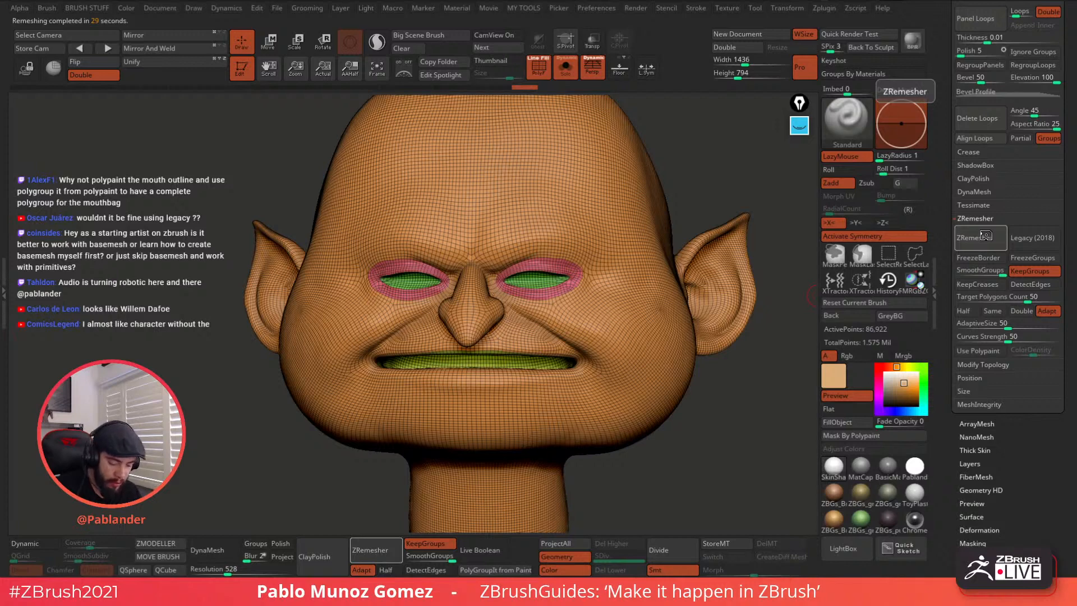
Step: Show the options of the PolyGroupIt plugin
left_click(826, 9)
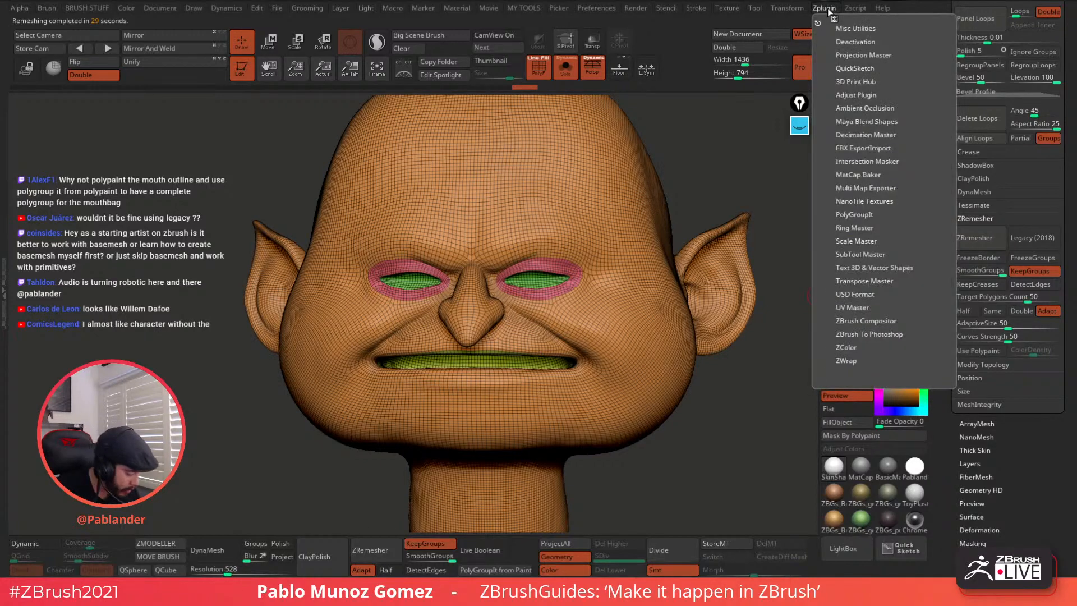
left_click(866, 214)
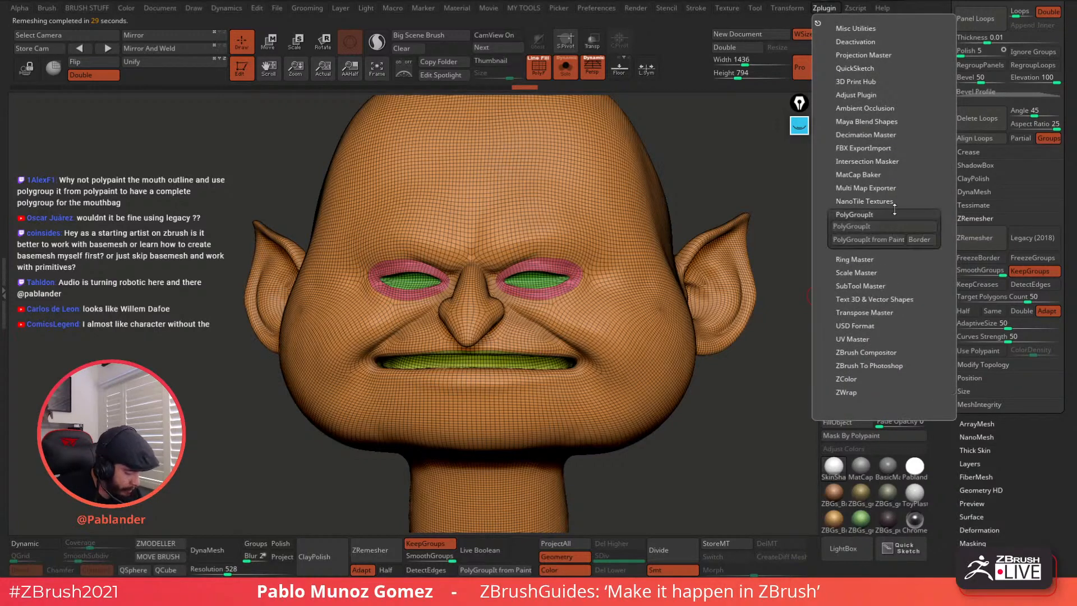
left_click(909, 225)
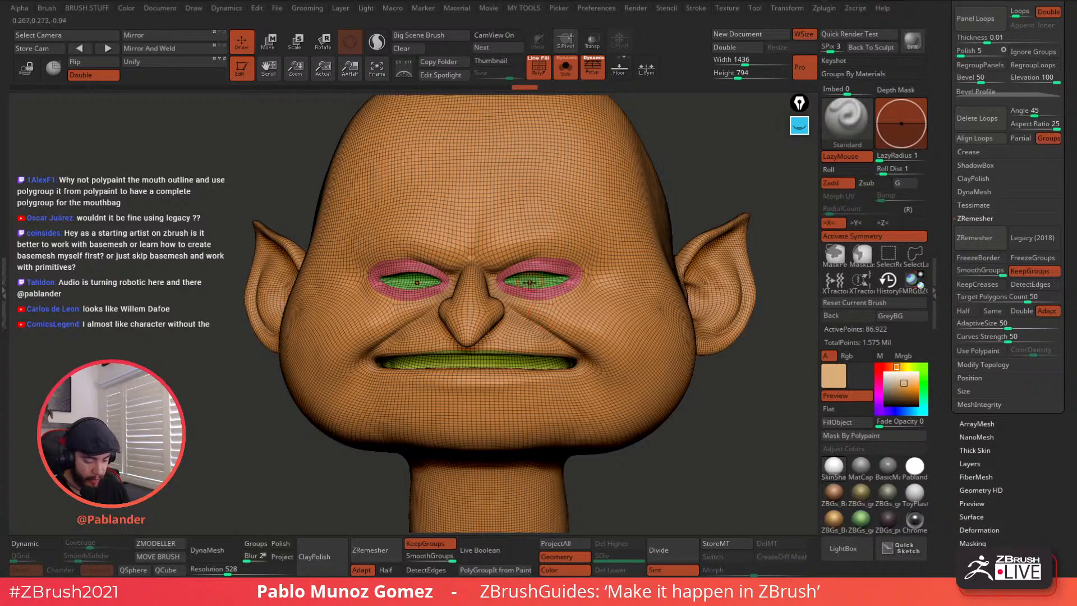
Step: Try smoothing the remeshed topology around the eyelids, then undo the strokes
right_click_drag(544, 271, 553, 255, "ctrl")
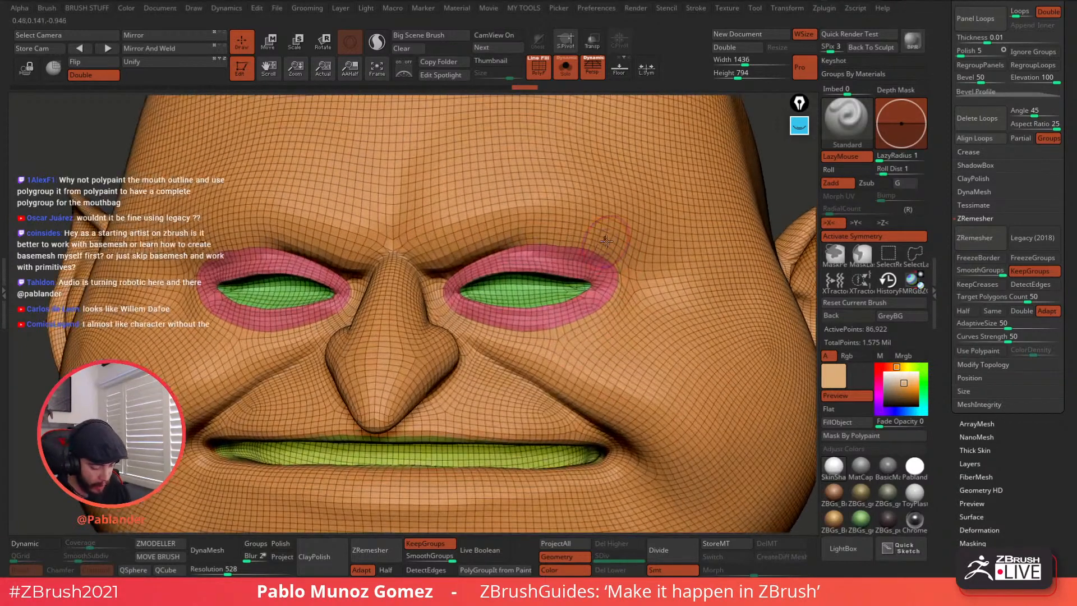
key("shift")
mouse_move(559, 243)
left_mouse_down("shift")
mouse_move(670, 231)
mouse_move(554, 248)
mouse_move(619, 250)
left_mouse_up("shift")
right_click_drag(589, 250, 584, 250)
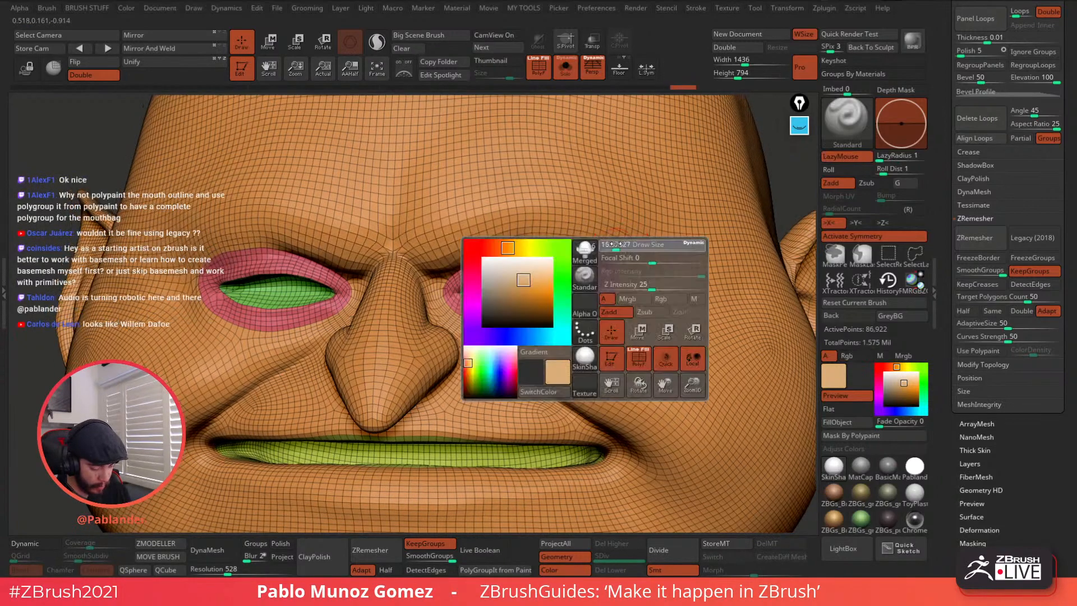
mouse_move(584, 250)
left_mouse_down("shift")
mouse_move(610, 241)
mouse_move(616, 261)
mouse_move(566, 291)
left_mouse_up("shift")
key("space")
key("ctrl+z")
key("ctrl+z")
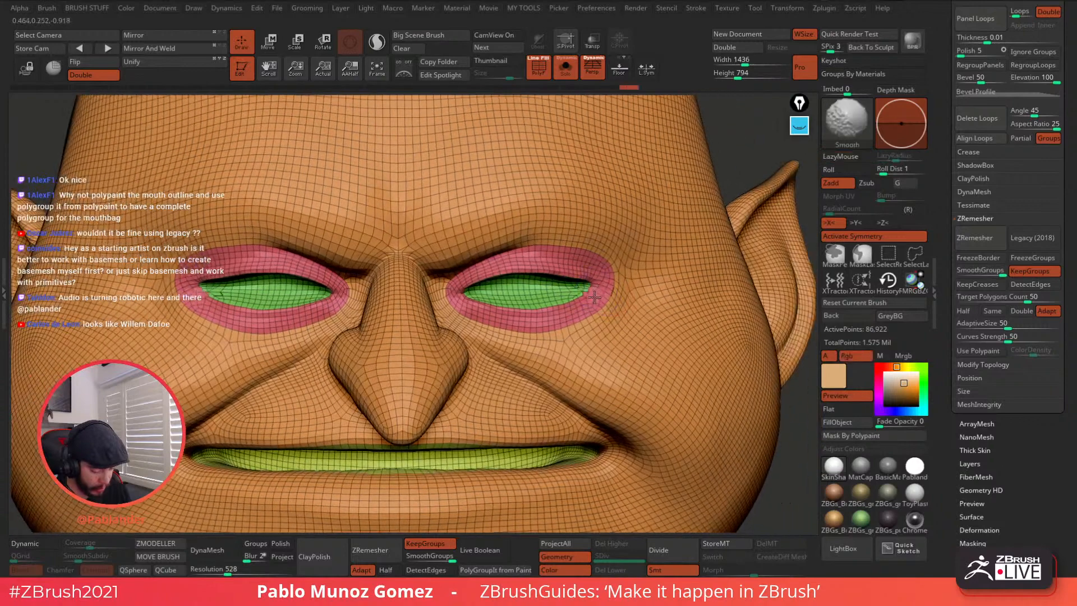
key("ctrl+z")
key("ctrl+z")
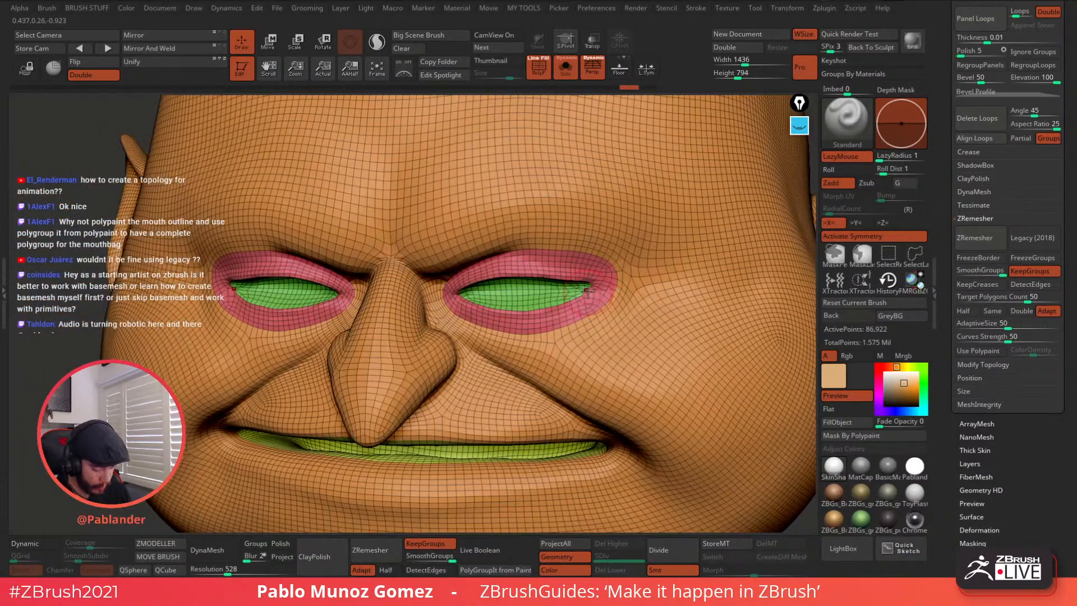
Step: Reshape the outer corners of the eye openings with the Move brush and smooth the nearby eyelid edges
key("b")
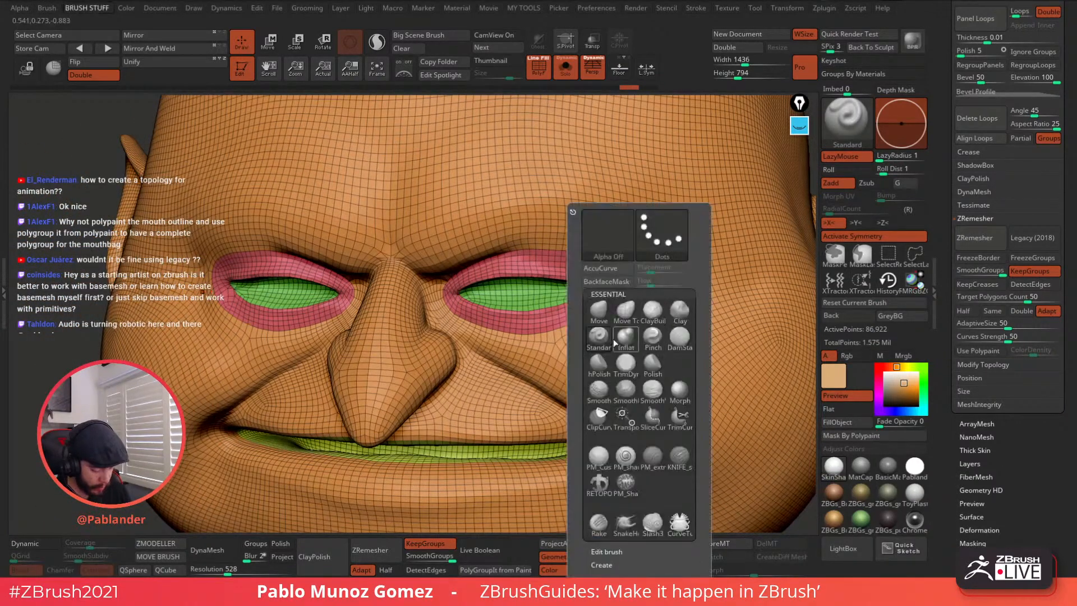
left_click(599, 311)
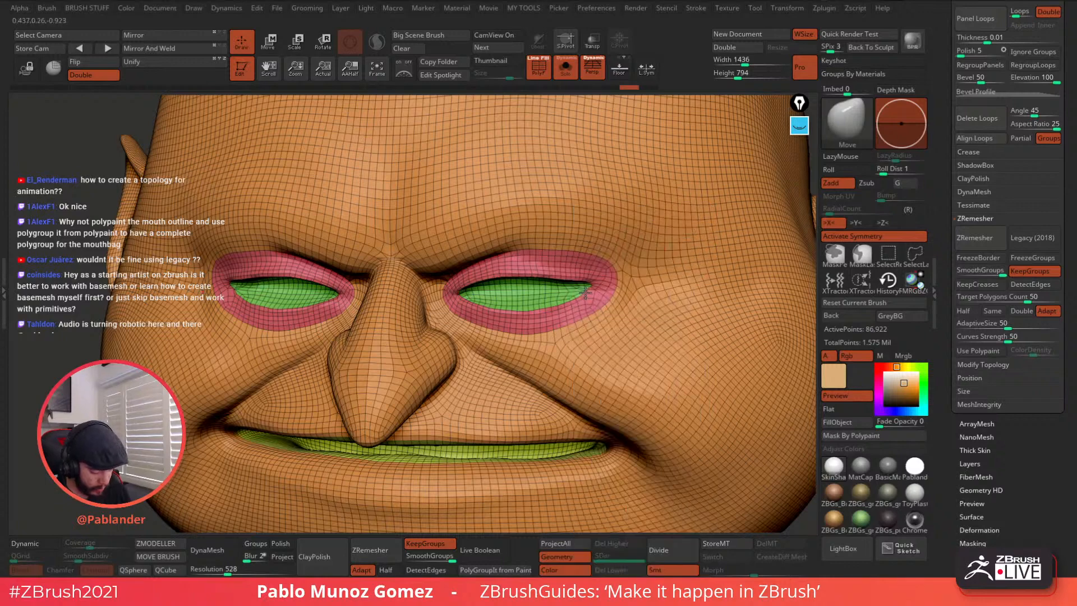
left_click_drag(587, 290, 593, 298)
right_click_drag(593, 298, 577, 288)
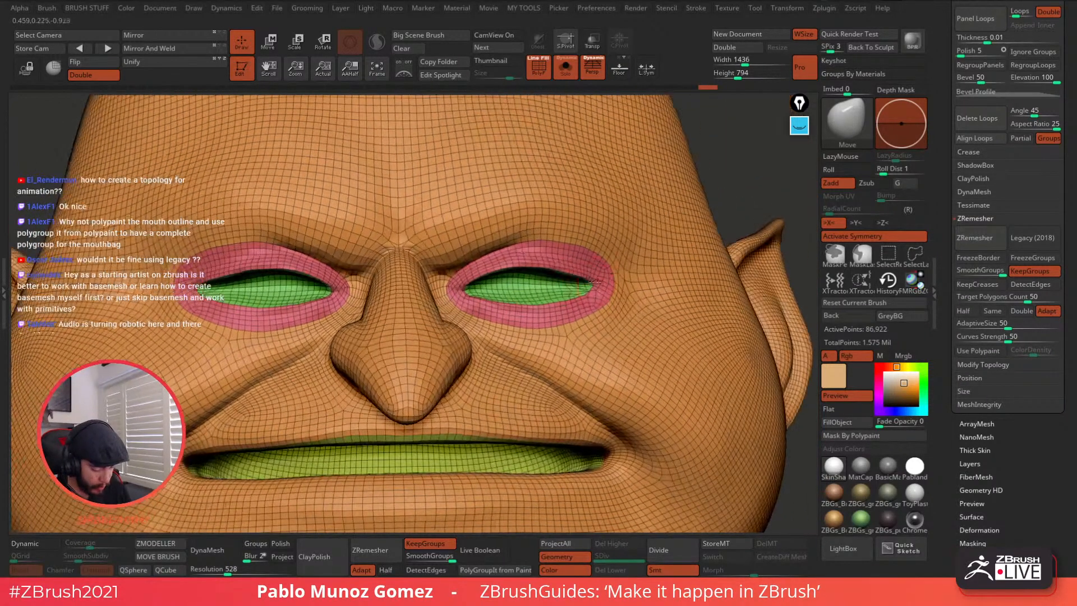
left_click_drag(574, 288, 589, 293)
right_click_drag(589, 292, 593, 289)
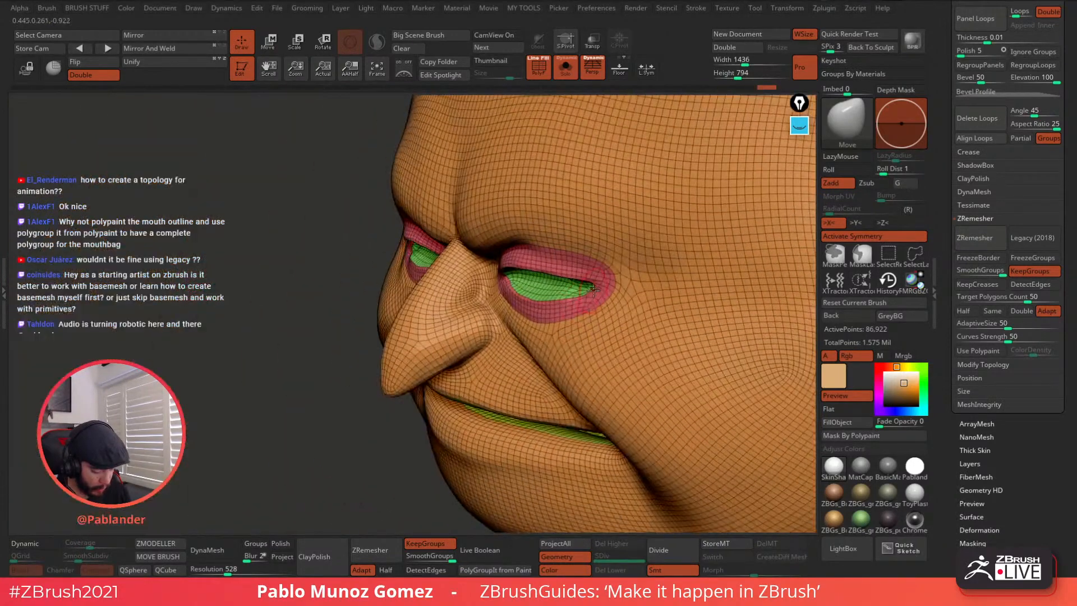
left_click_drag(589, 296, 591, 299)
right_click_drag(590, 300, 613, 294)
mouse_move(593, 288)
left_mouse_down()
mouse_move(624, 277)
mouse_move(541, 239)
left_mouse_up()
right_click_drag(555, 242, 626, 265)
left_click_drag(544, 271, 533, 267, "shift")
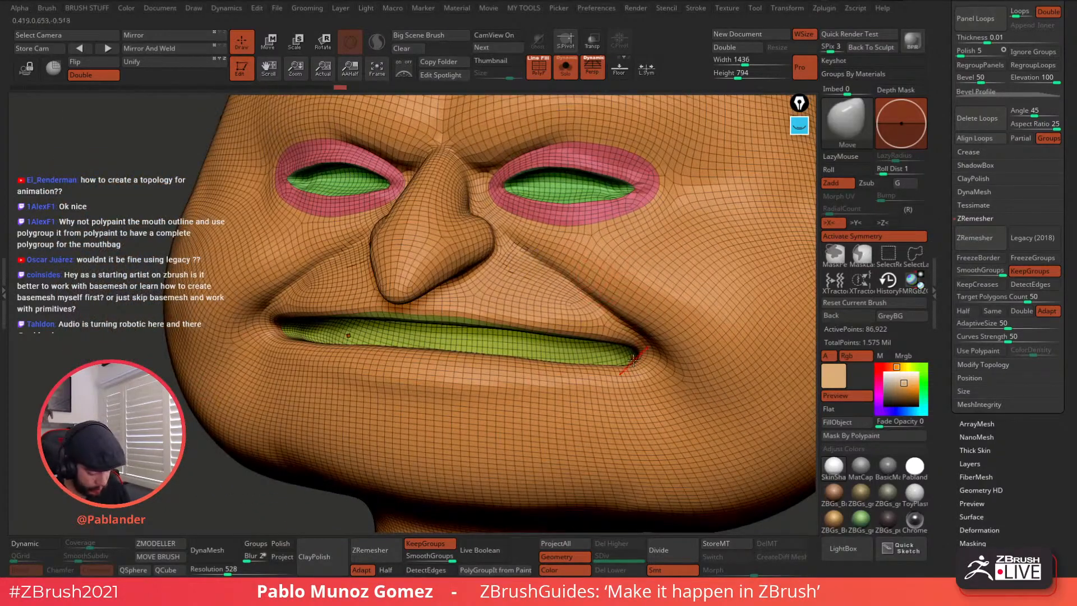
Step: Smooth the edge of the lower lip near the mouth corner
mouse_move(616, 349)
right_mouse_down()
mouse_move(632, 371)
mouse_move(613, 319)
right_mouse_up()
mouse_move(582, 376)
left_mouse_down("shift")
mouse_move(594, 377)
mouse_move(550, 368)
mouse_move(587, 373)
left_mouse_up("shift")
right_click_drag(675, 386, 656, 424)
mouse_move(611, 378)
left_mouse_down("shift")
mouse_move(512, 370)
mouse_move(601, 377)
left_mouse_up("shift")
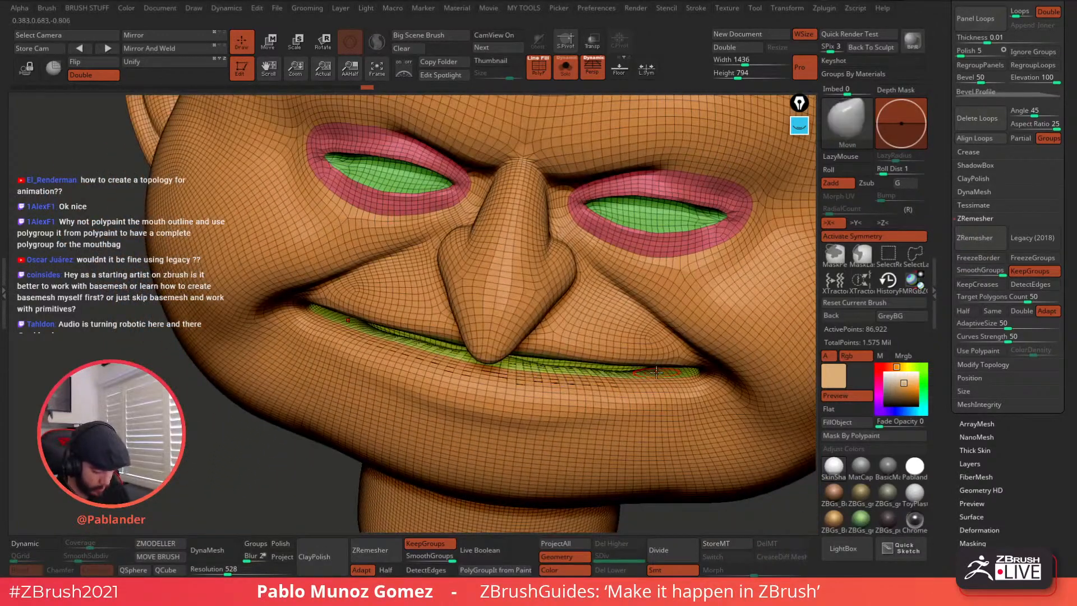
Step: Smooth the lower eyelids near the outer eye corners and check the whole face
mouse_move(650, 360)
right_mouse_down("ctrl")
mouse_move(638, 303)
mouse_move(654, 285)
mouse_move(632, 294)
mouse_move(632, 320)
mouse_move(626, 267)
mouse_move(621, 276)
right_mouse_up("ctrl")
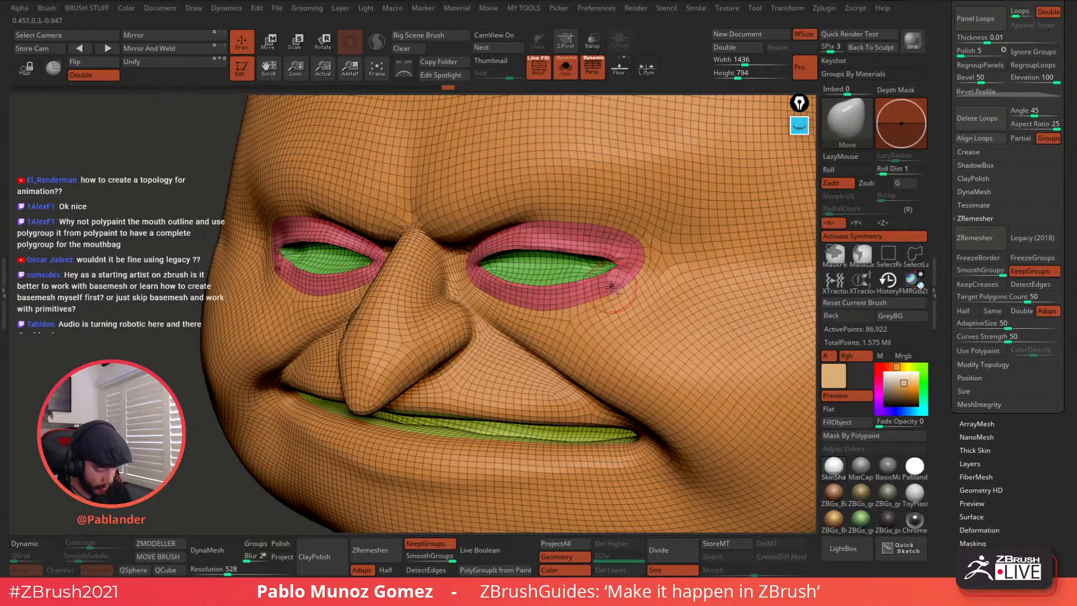
mouse_move(619, 274)
right_mouse_down()
mouse_move(622, 290)
mouse_move(630, 279)
mouse_move(622, 269)
right_mouse_up()
mouse_move(592, 280)
left_mouse_down("shift")
mouse_move(599, 233)
mouse_move(591, 296)
mouse_move(559, 325)
left_mouse_up("shift")
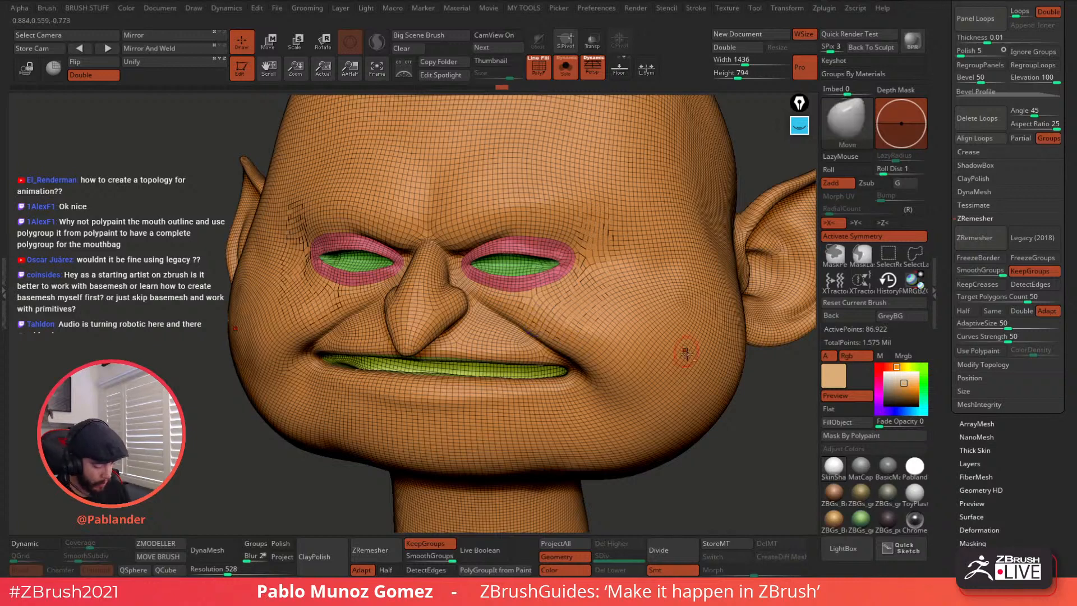
mouse_move(685, 354)
right_mouse_down("ctrl")
mouse_move(692, 316)
mouse_move(657, 314)
right_mouse_up("ctrl")
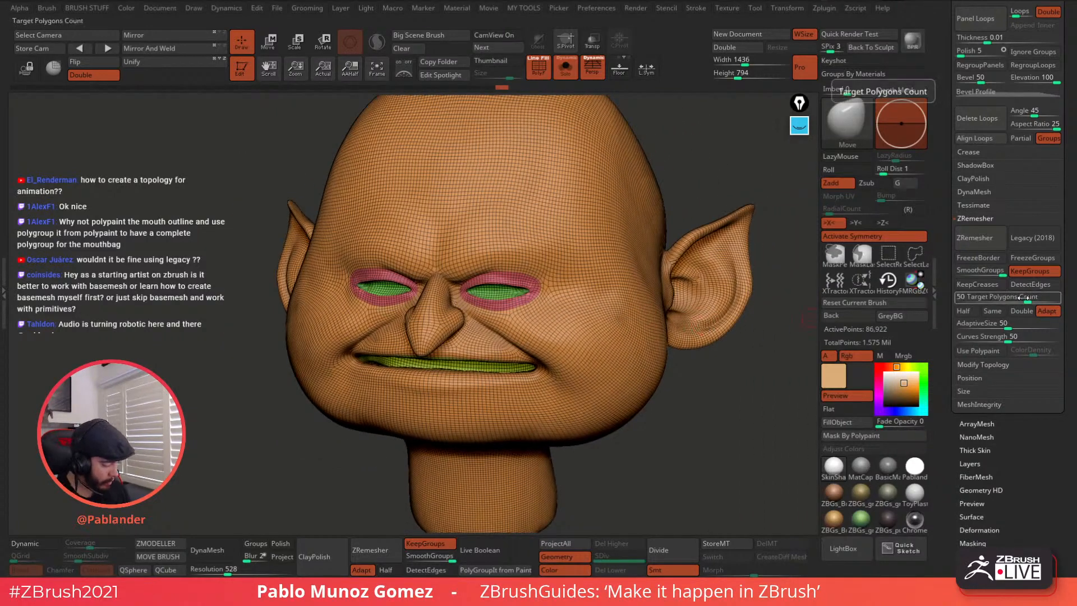
Step: ZRemesh the head at half its polygon count with SmoothGroups set to 0 and KeepGroups active
left_click(966, 311)
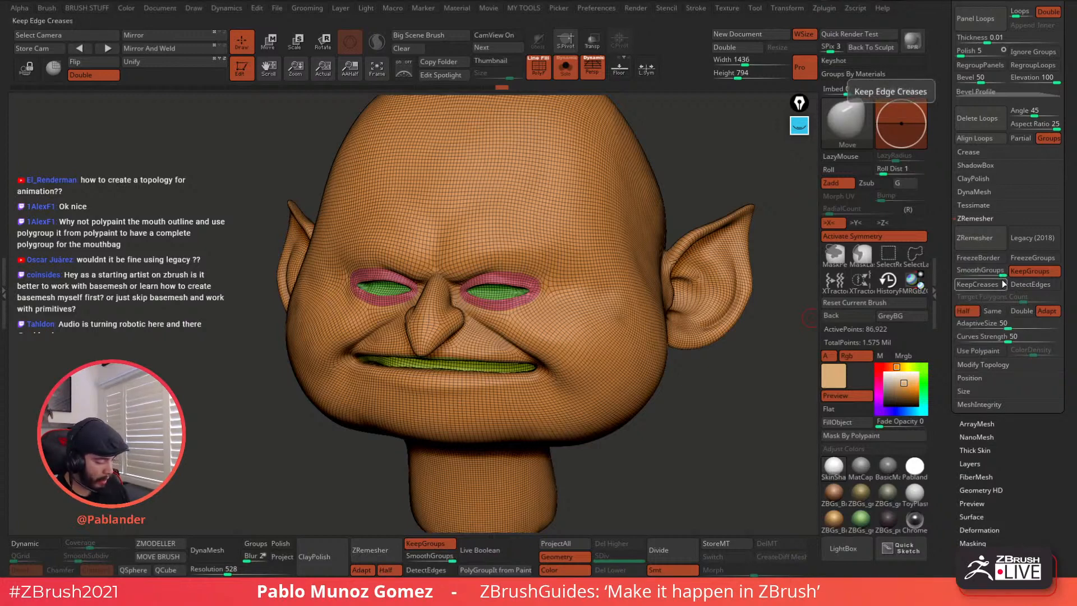
left_click_drag(1004, 274, 957, 273)
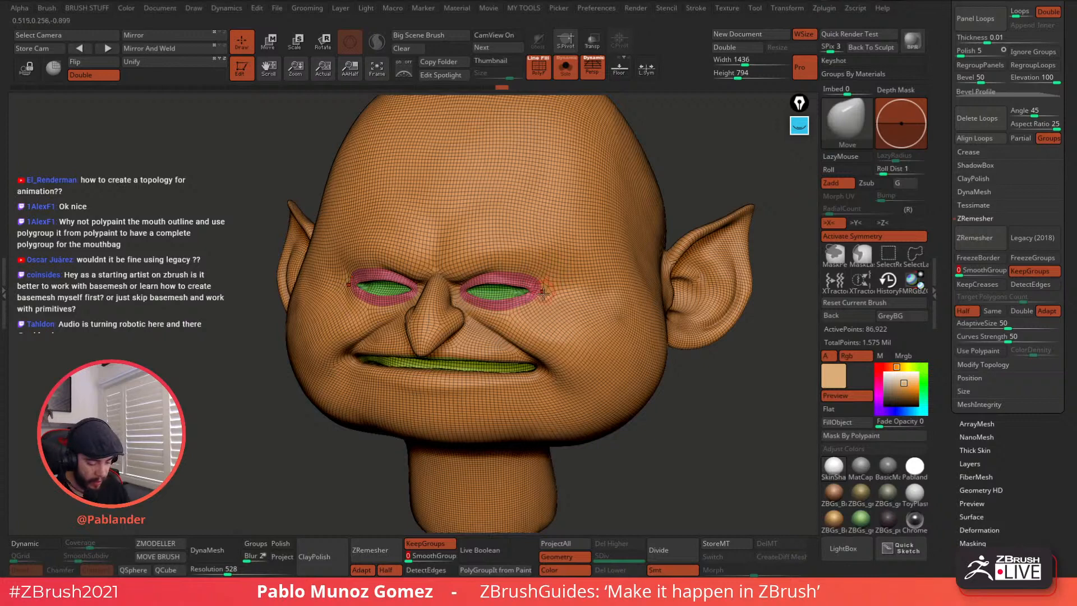
left_click(982, 242)
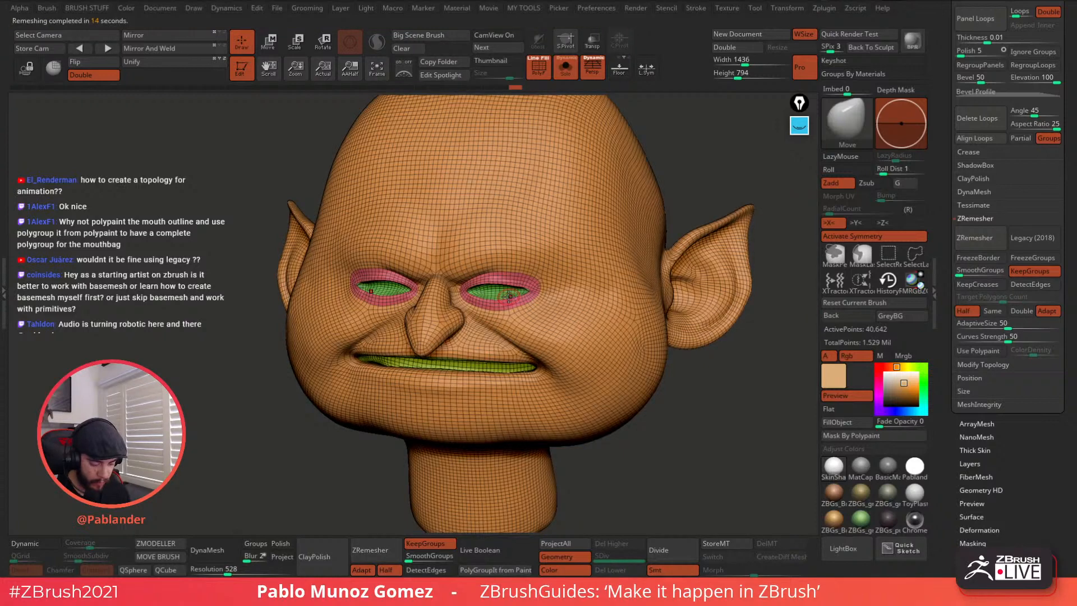
Step: Refine the eyelid edges and outer eye corners of the remeshed head with the Smooth and Move brushes
mouse_move(550, 303)
right_mouse_down("ctrl")
mouse_move(547, 336)
mouse_move(578, 306)
right_mouse_up("ctrl")
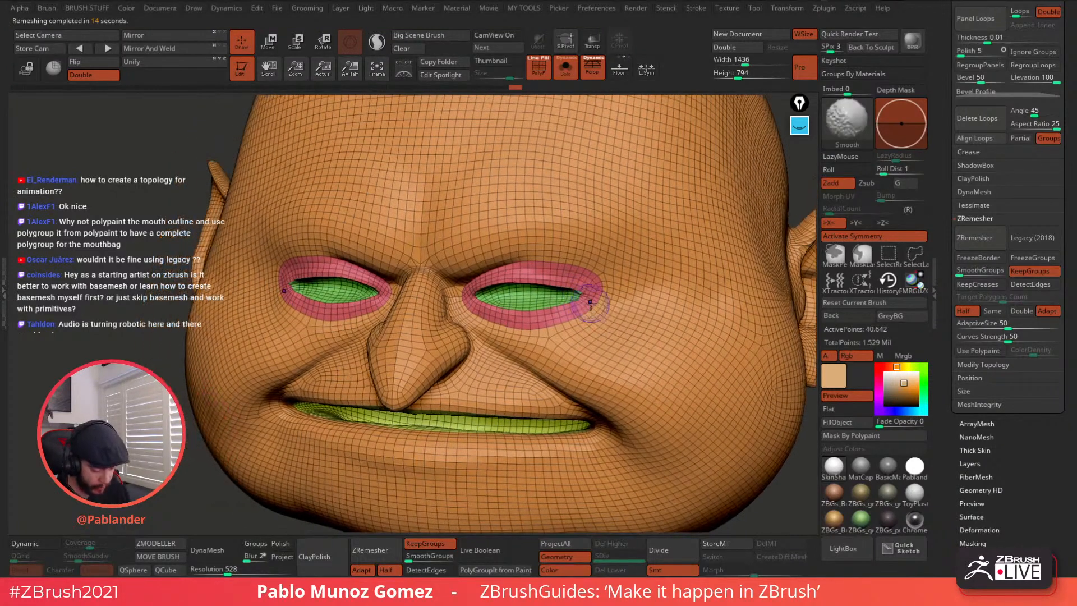
left_click_drag(589, 296, 583, 303)
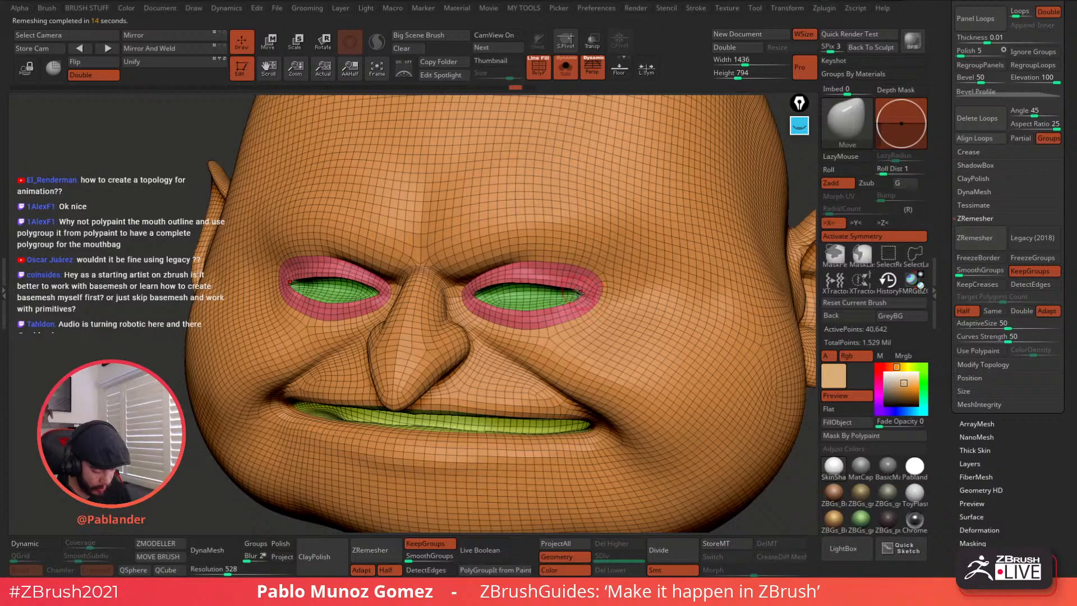
left_click_drag(509, 298, 509, 285)
right_click_drag(543, 275, 570, 230)
right_click(512, 356)
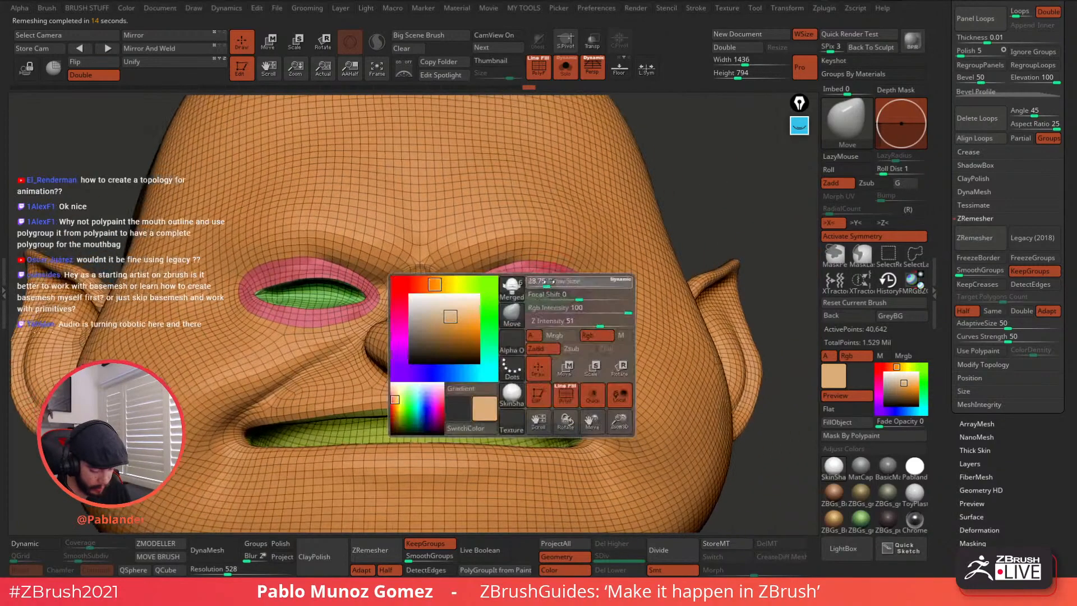
mouse_move(524, 348)
right_mouse_down()
mouse_move(565, 251)
mouse_move(553, 208)
right_mouse_up()
mouse_move(545, 281)
left_mouse_down()
mouse_move(505, 273)
mouse_move(520, 253)
left_mouse_up()
right_click_drag(550, 249, 558, 316)
left_click_drag(540, 309, 533, 304)
right_click_drag(561, 338, 584, 340, "shift")
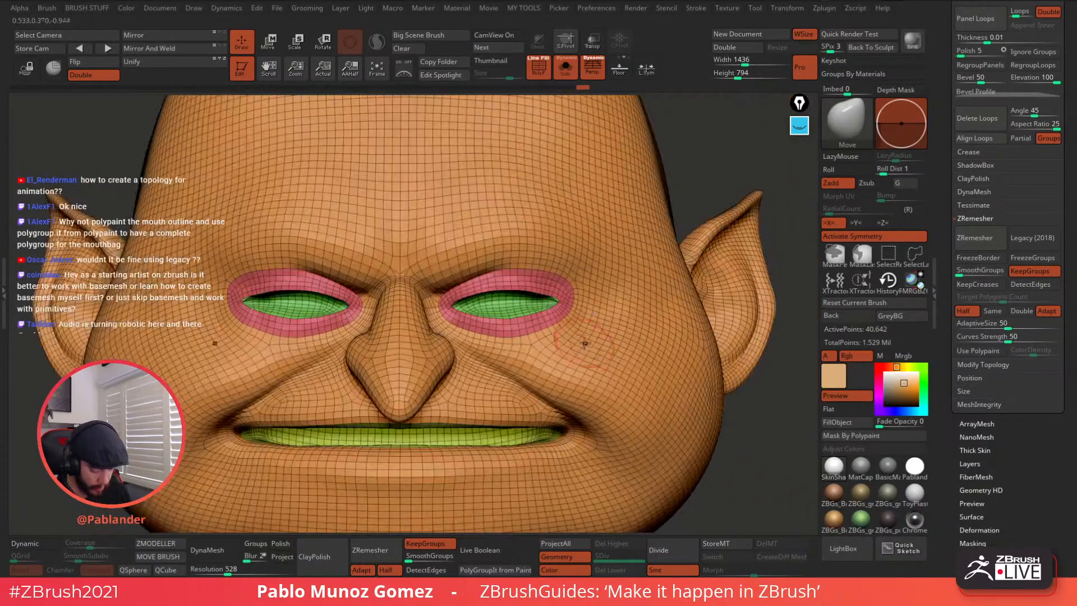
Step: Check the mouth corners and ears, then ZRemesh the head again at half the polygon count with kept groups
right_click_drag(604, 378, 577, 359, "ctrl")
mouse_move(536, 390)
left_mouse_down("shift")
mouse_move(505, 392)
mouse_move(559, 396)
mouse_move(542, 376)
mouse_move(600, 381)
left_mouse_up("shift")
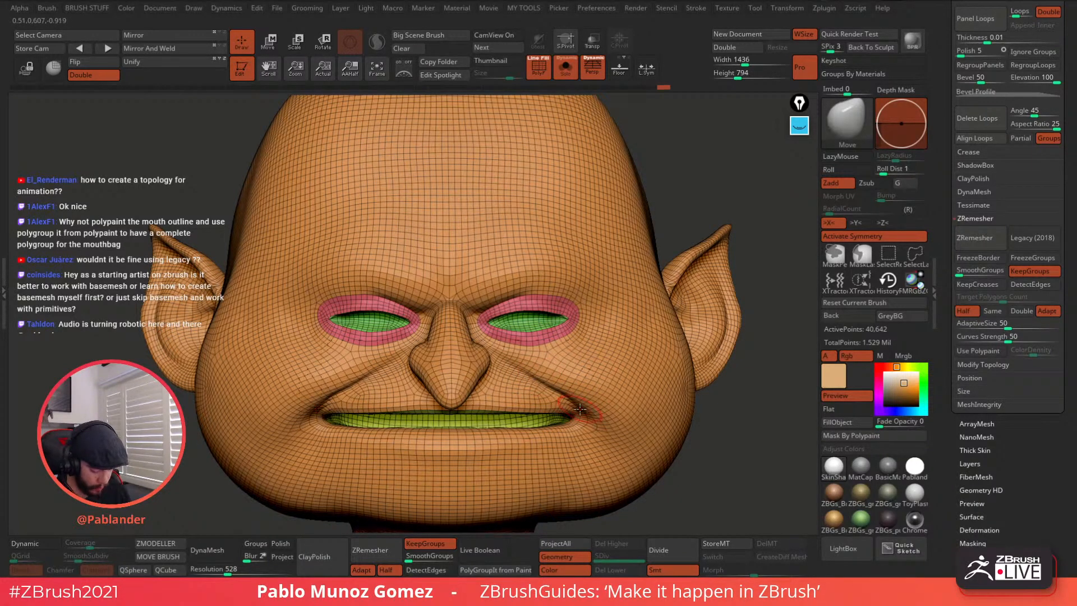
right_click_drag(676, 348, 634, 331)
left_click_drag(726, 303, 735, 278, "shift")
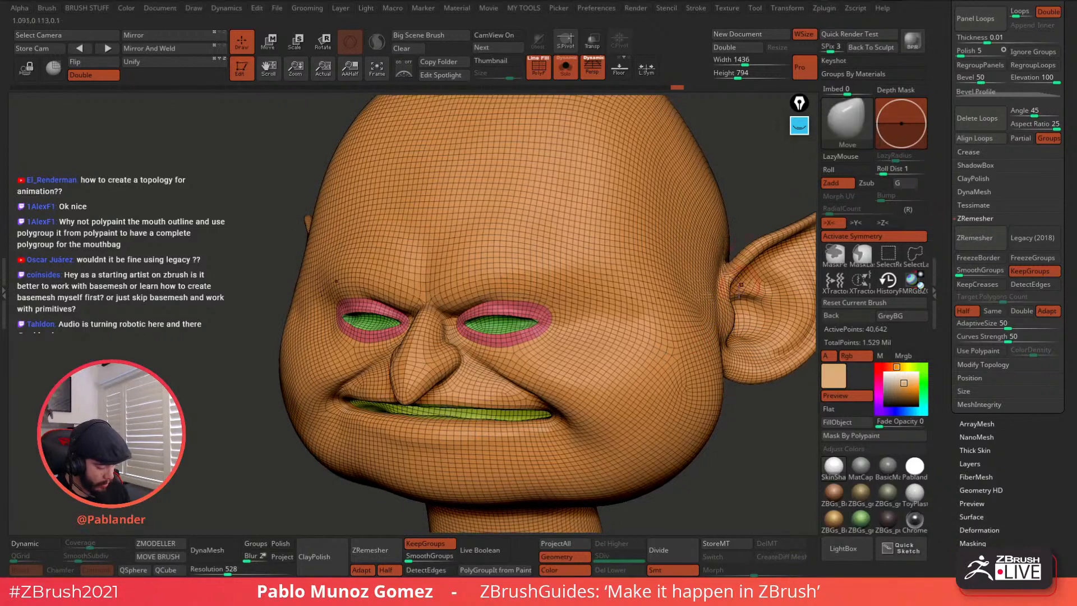
mouse_move(730, 286)
right_mouse_down("ctrl")
mouse_move(719, 312)
mouse_move(735, 404)
right_mouse_up("ctrl")
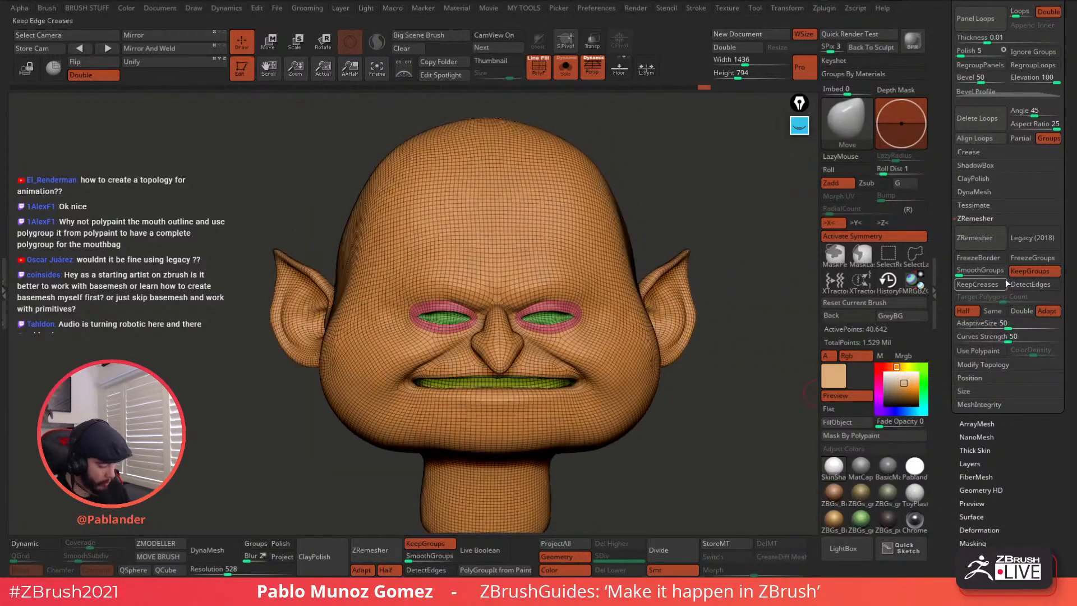
left_click(984, 237)
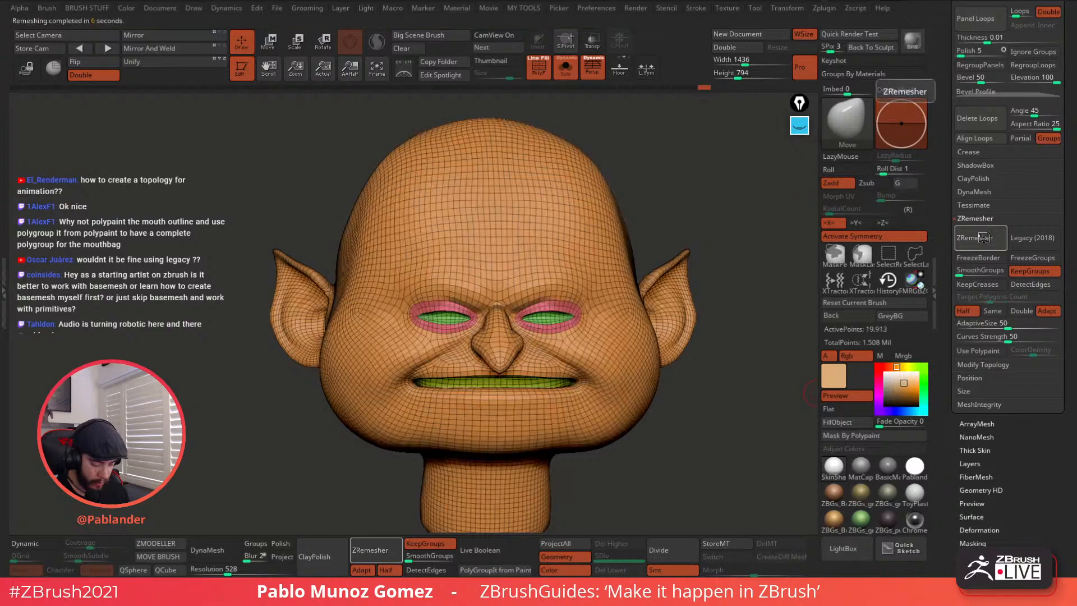
Step: Examine the lower-resolution topology around the eyes, mouth, ears, neck and top of the head
mouse_move(690, 292)
right_mouse_down()
mouse_move(583, 280)
mouse_move(589, 344)
mouse_move(601, 320)
right_mouse_up()
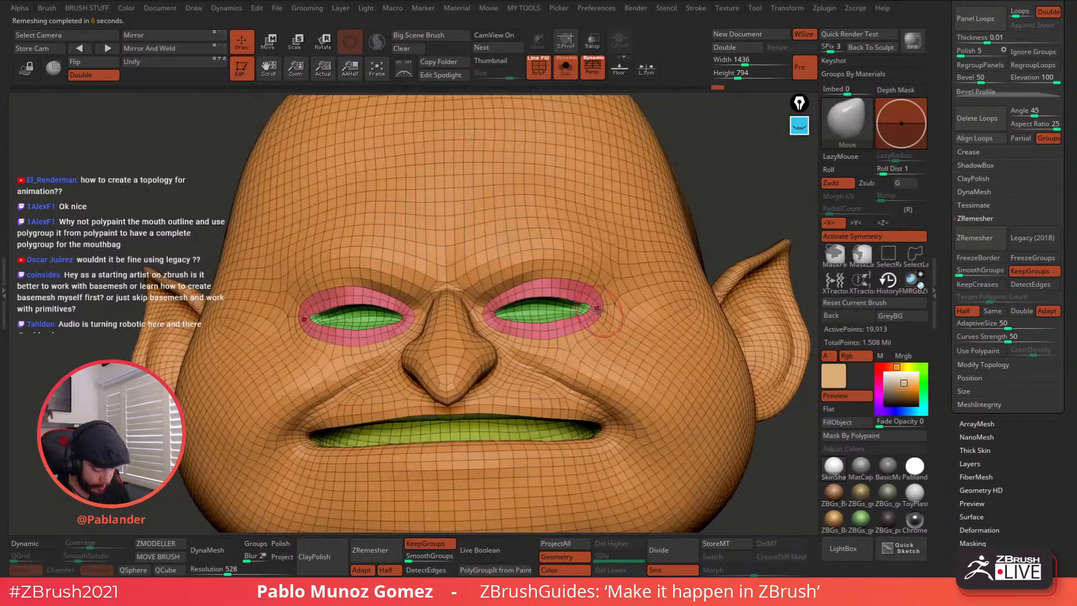
mouse_move(662, 305)
right_mouse_down()
mouse_move(609, 294)
mouse_move(601, 306)
mouse_move(646, 314)
mouse_move(621, 326)
right_mouse_up()
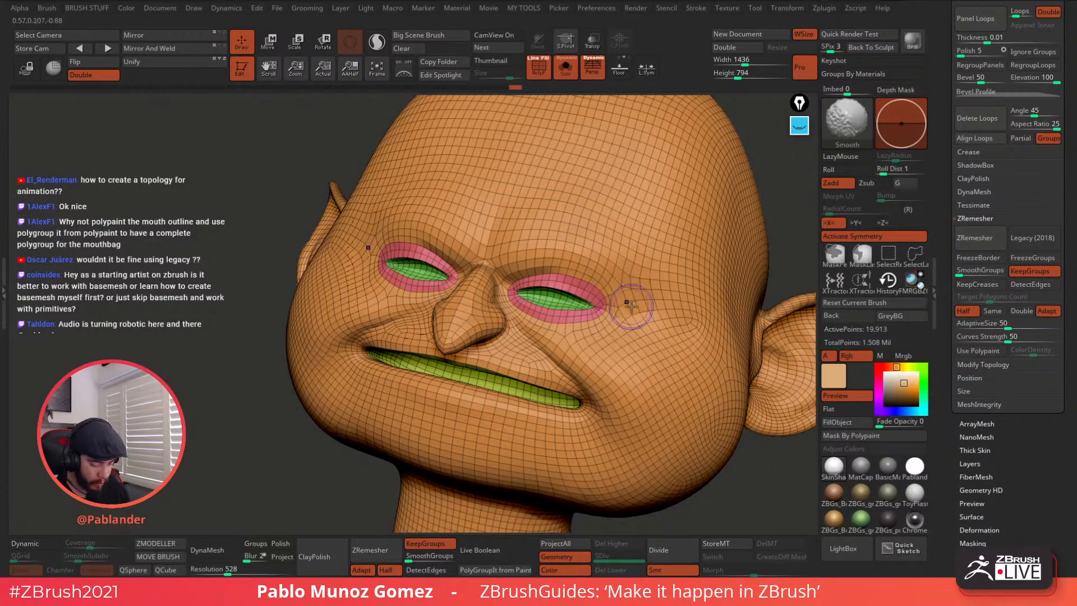
right_click_drag(611, 283, 609, 318, "shift")
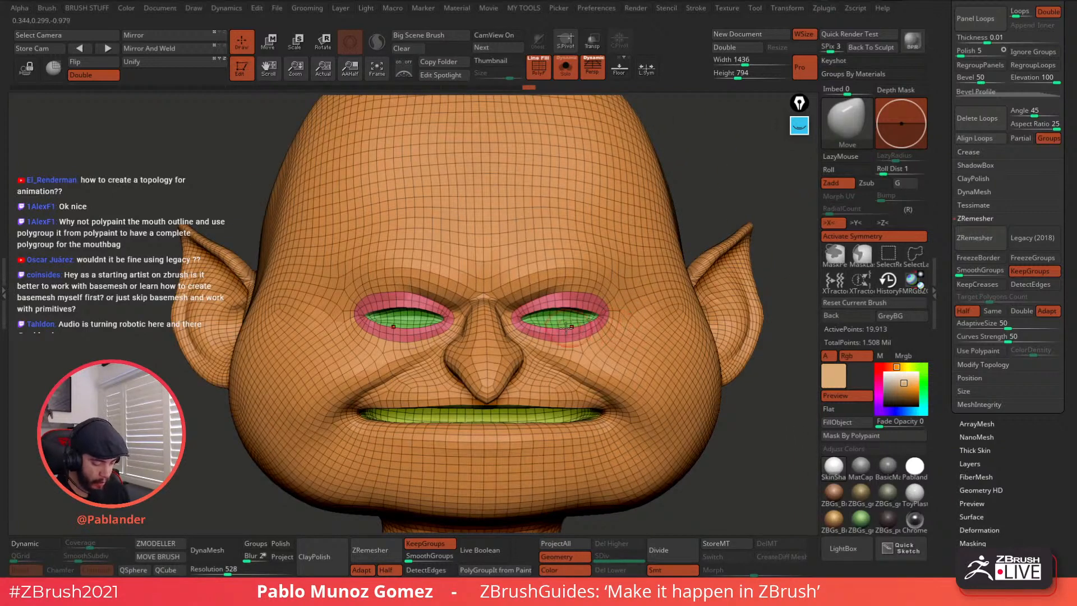
right_click_drag(560, 364, 584, 301, "ctrl")
key("space")
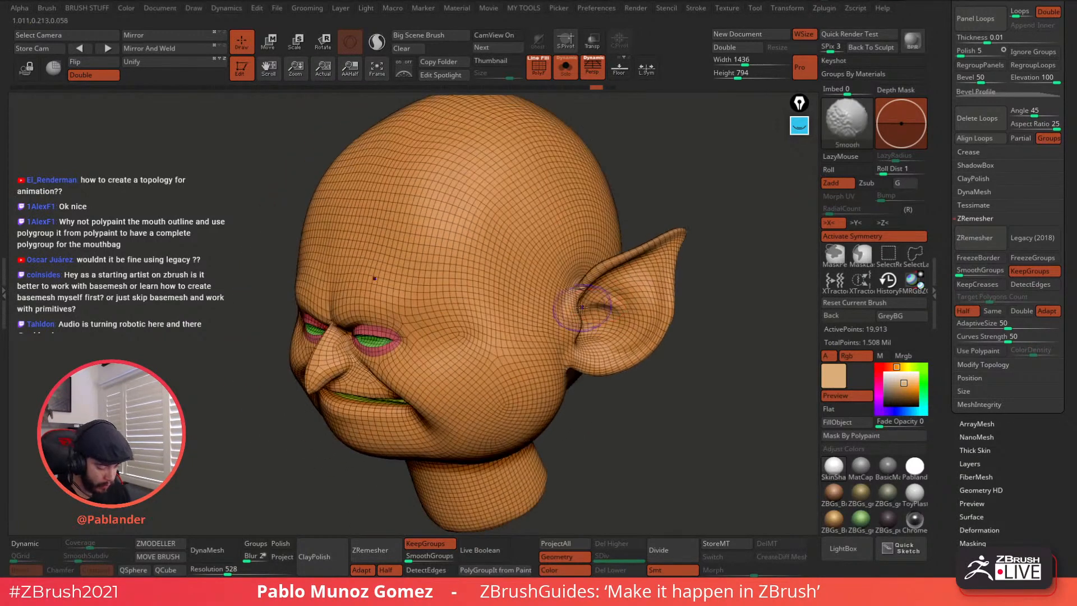
key("shift")
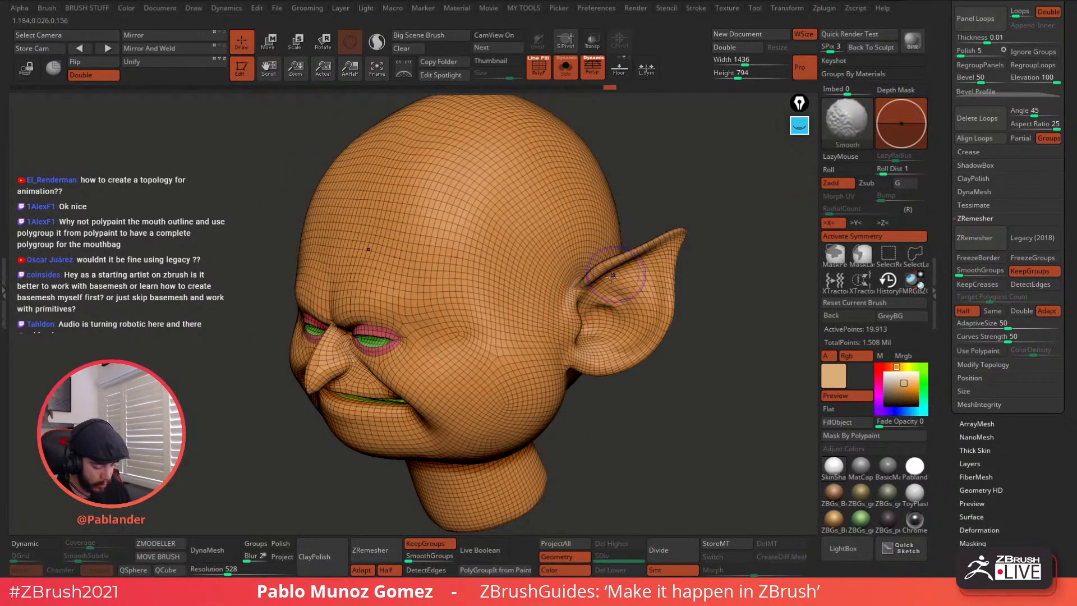
mouse_move(676, 237)
left_mouse_down("shift")
mouse_move(671, 306)
mouse_move(584, 355)
left_mouse_up("shift")
mouse_move(584, 356)
right_mouse_down("ctrl")
mouse_move(592, 346)
mouse_move(563, 329)
right_mouse_up("ctrl")
key("shift")
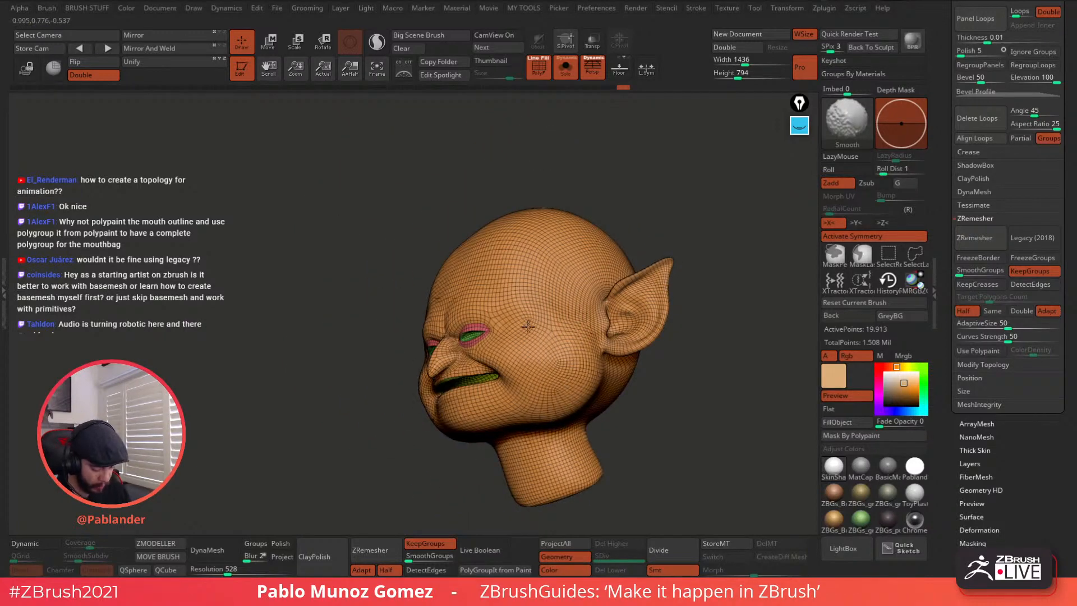
left_click_drag(528, 326, 554, 284, "shift")
right_click_drag(554, 284, 565, 291)
right_click(563, 290)
left_click_drag(540, 317, 533, 319, "shift")
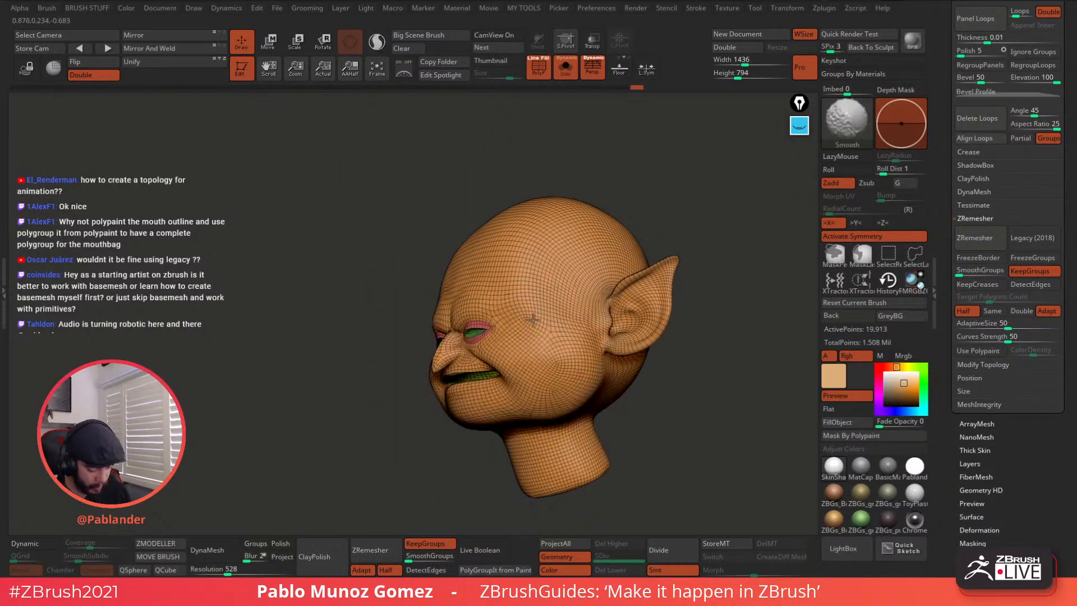
right_click_drag(544, 237, 596, 208)
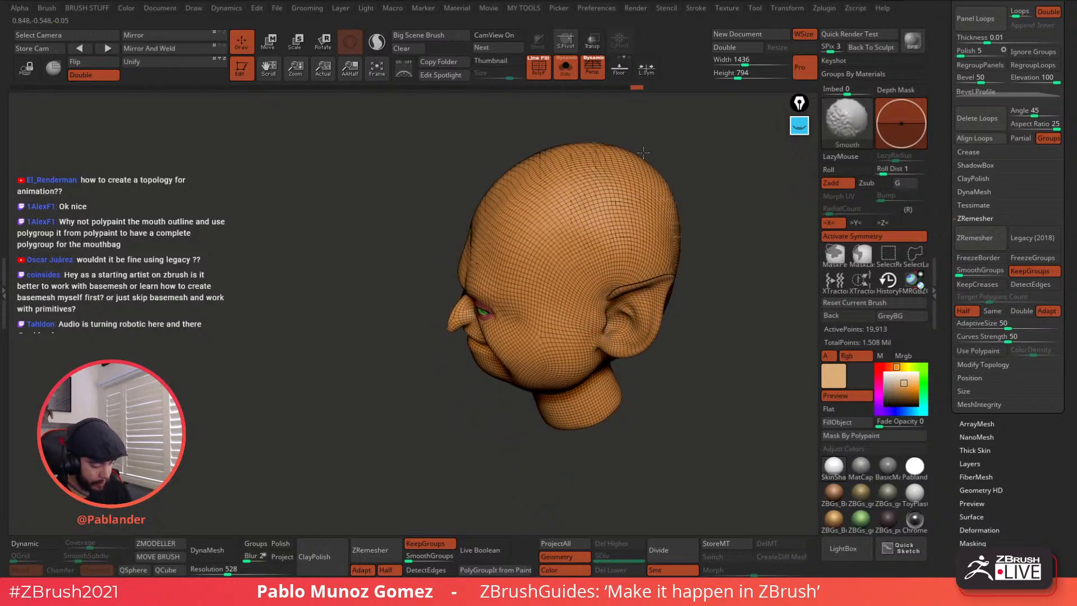
right_click_drag(578, 224, 533, 398)
left_click_drag(519, 402, 532, 399, "shift")
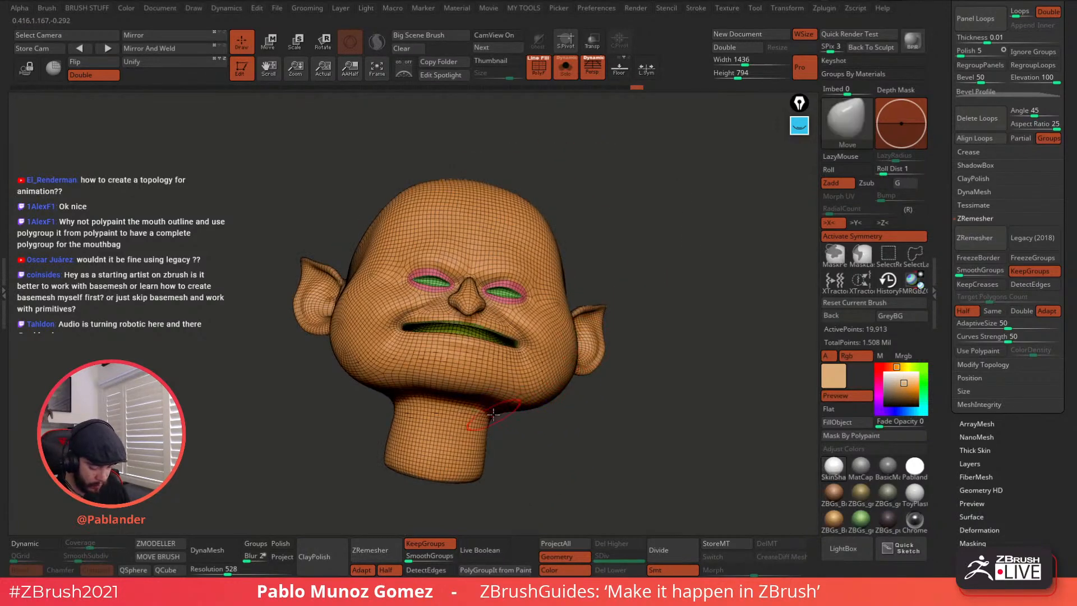
right_click_drag(531, 399, 522, 362)
left_click_drag(504, 372, 500, 414, "shift")
right_click_drag(572, 325, 591, 357, "shift")
right_click_drag(484, 341, 561, 365, "ctrl")
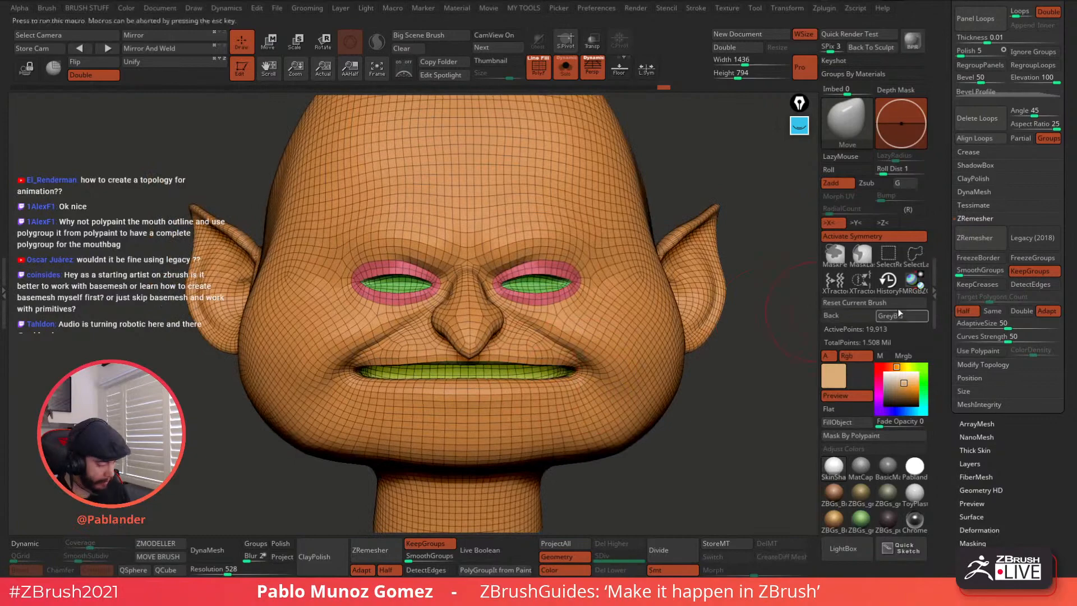
Step: Display the list of subtools for the head
scroll(735, 219, "down", 3)
left_click_drag(943, 183, 934, 279)
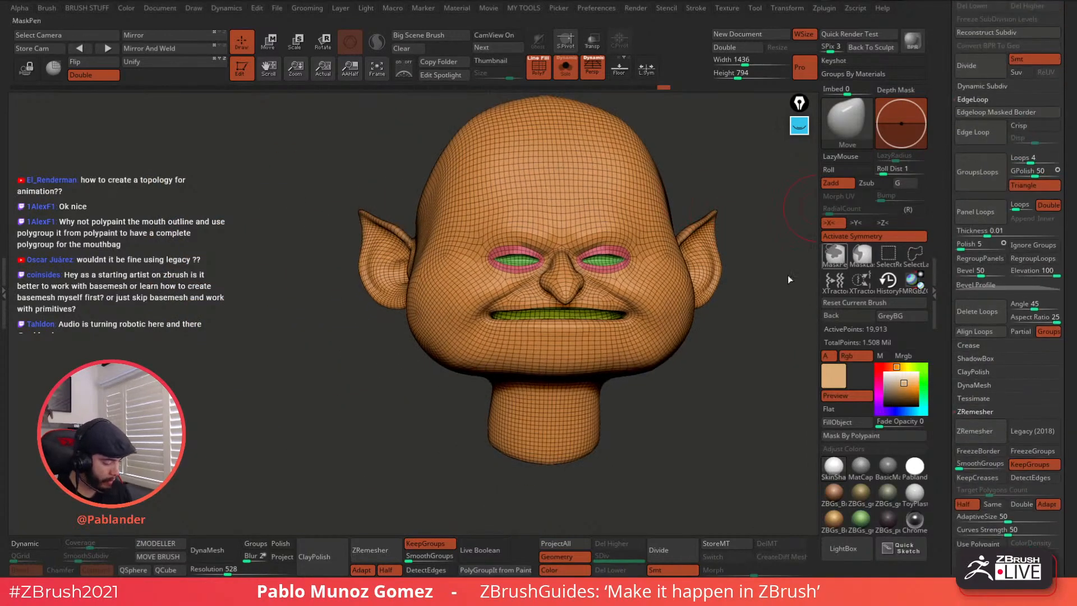
left_click_drag(788, 275, 701, 301, "alt")
left_click_drag(944, 157, 932, 277)
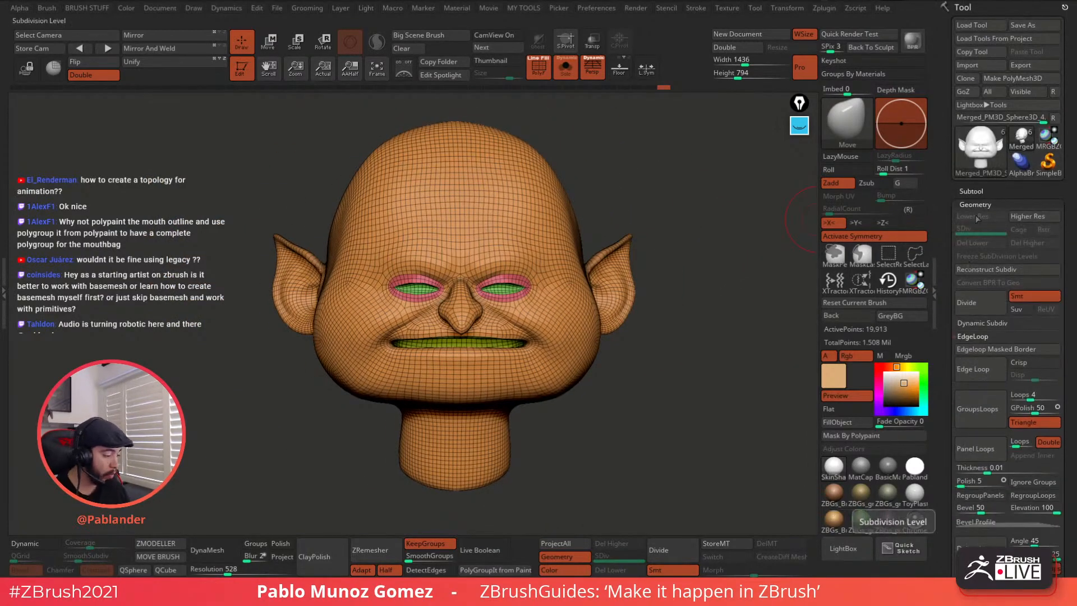
left_click(971, 191)
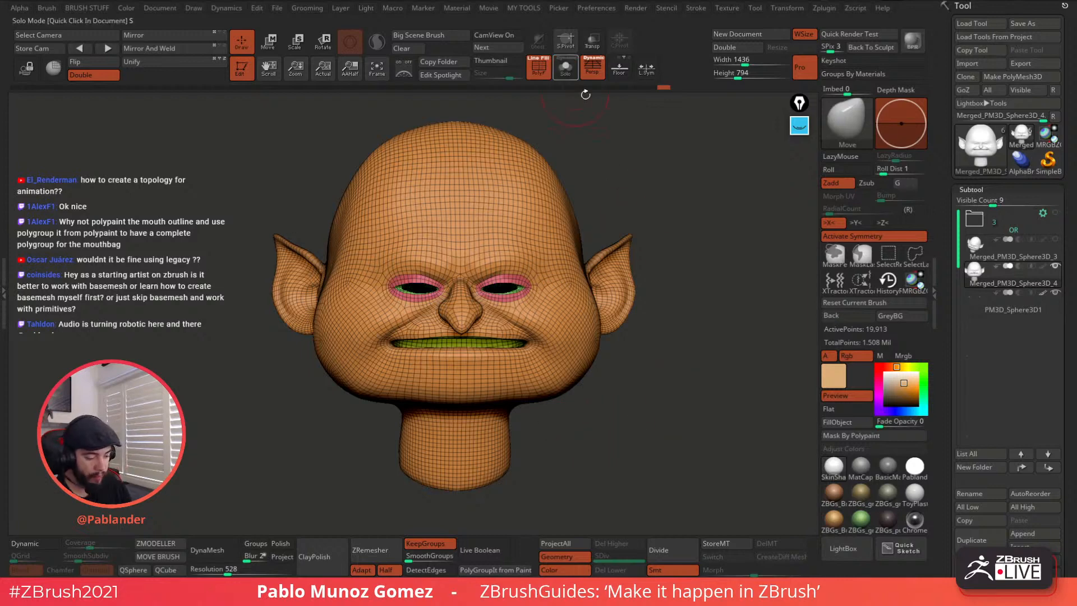
Step: Hide the polyframe and display the head in white with the gray MatCap material
key("shift+f")
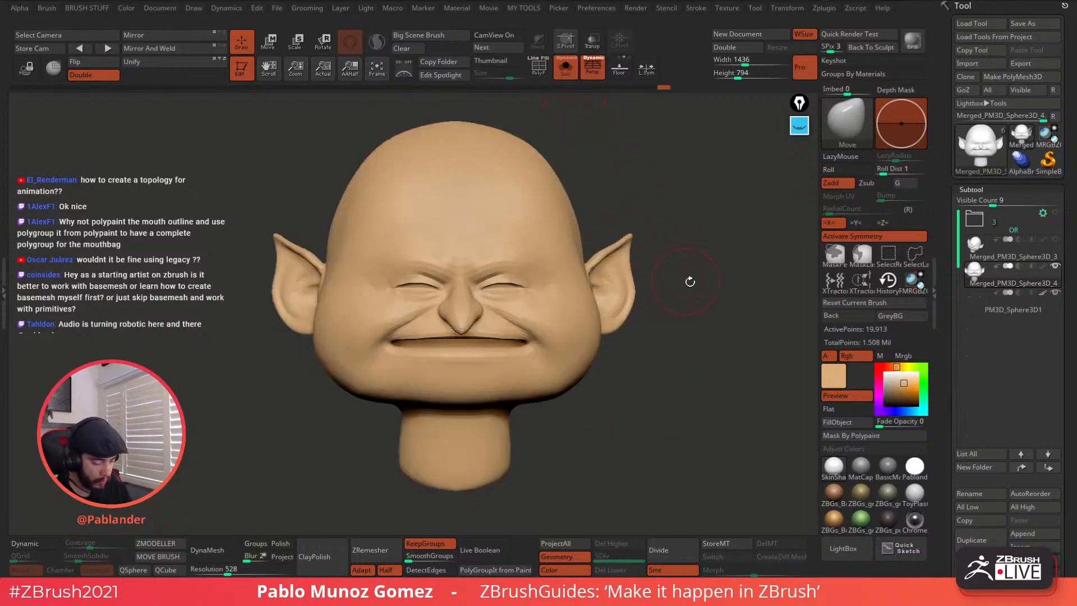
left_click_drag(893, 391, 883, 370)
left_click(869, 465)
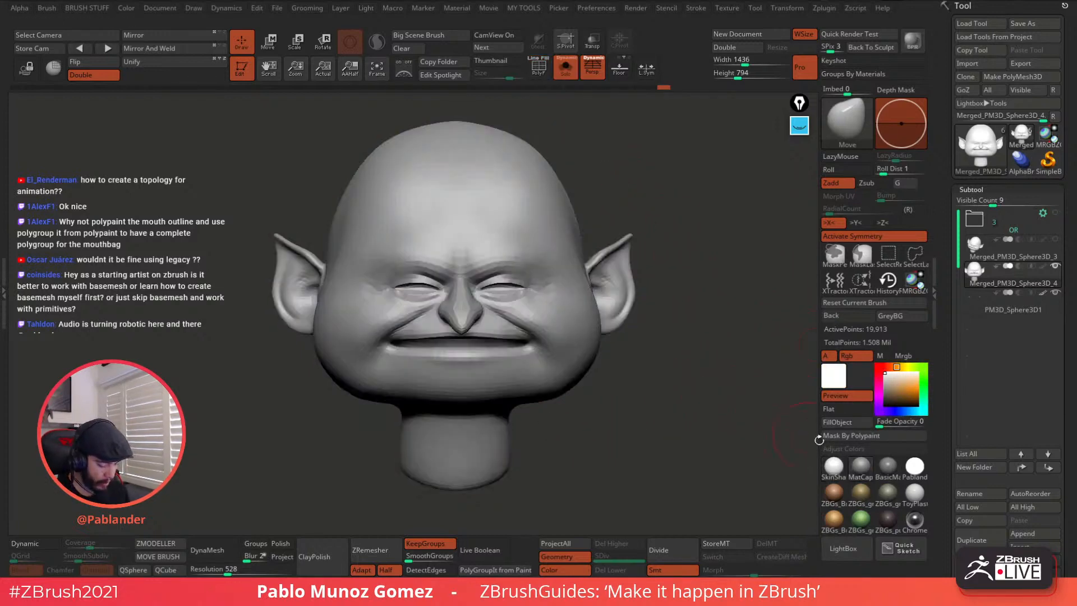
Step: Show the original head together with the remeshed one outside Solo mode and project its detail with ProjectAll
left_click_drag(669, 370, 660, 379)
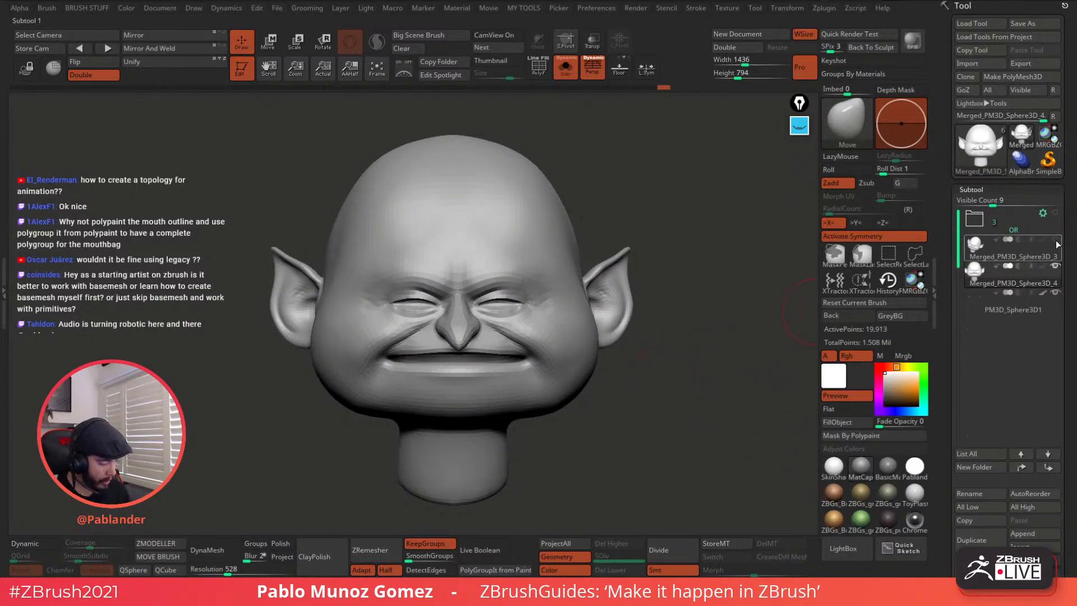
mouse_move(1028, 256)
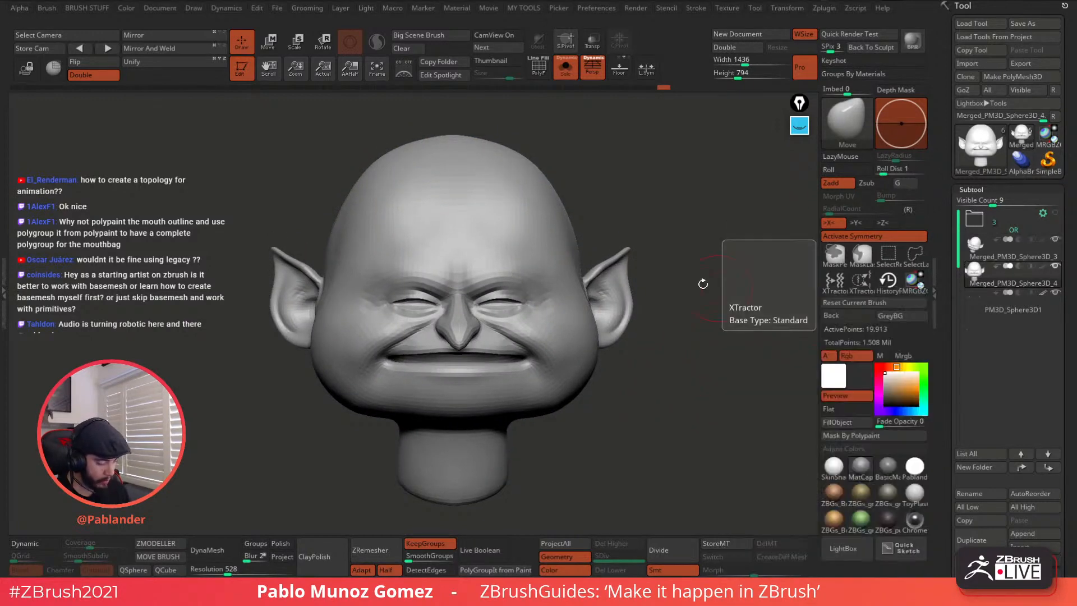
left_click(567, 70)
left_click_drag(641, 316, 657, 314)
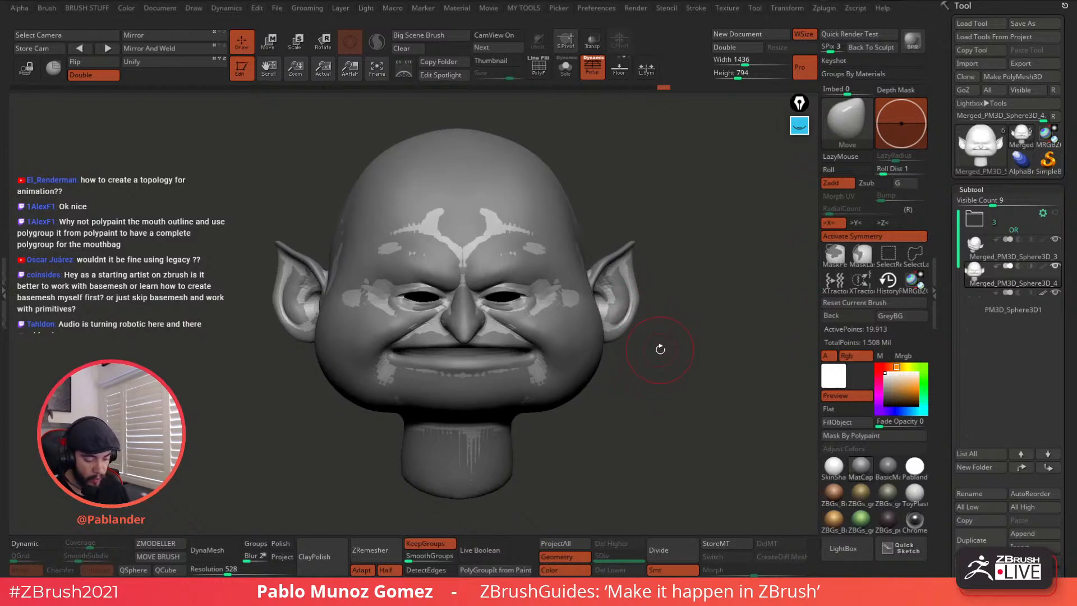
left_click(564, 545)
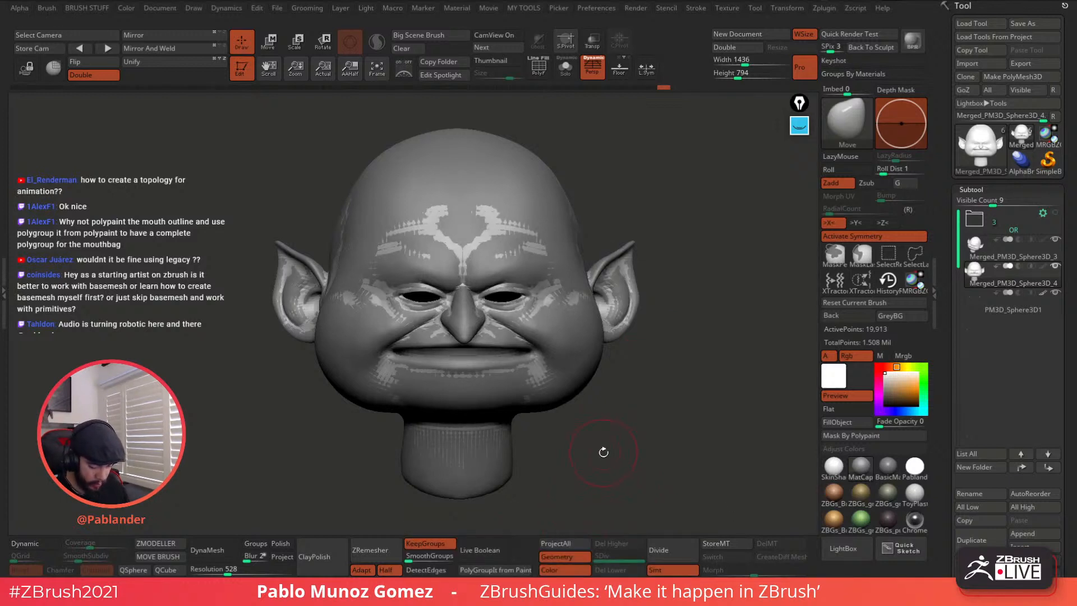
Step: Turn off colour projection, expand the Project settings, and project the other visible subtools onto the retopologized head
left_click(561, 571)
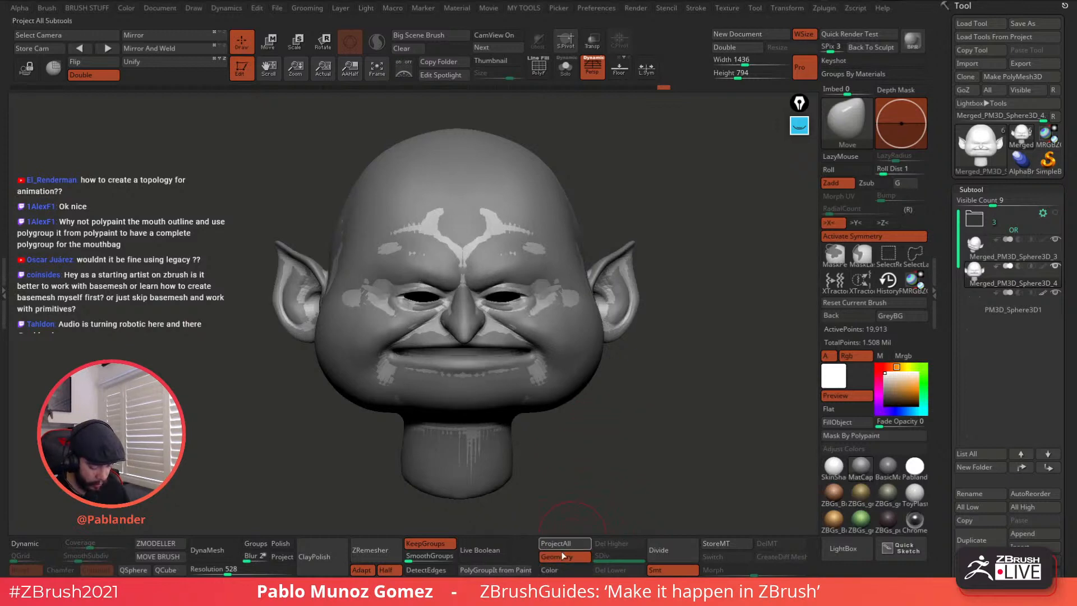
left_click_drag(940, 382, 950, 161)
left_click(985, 143)
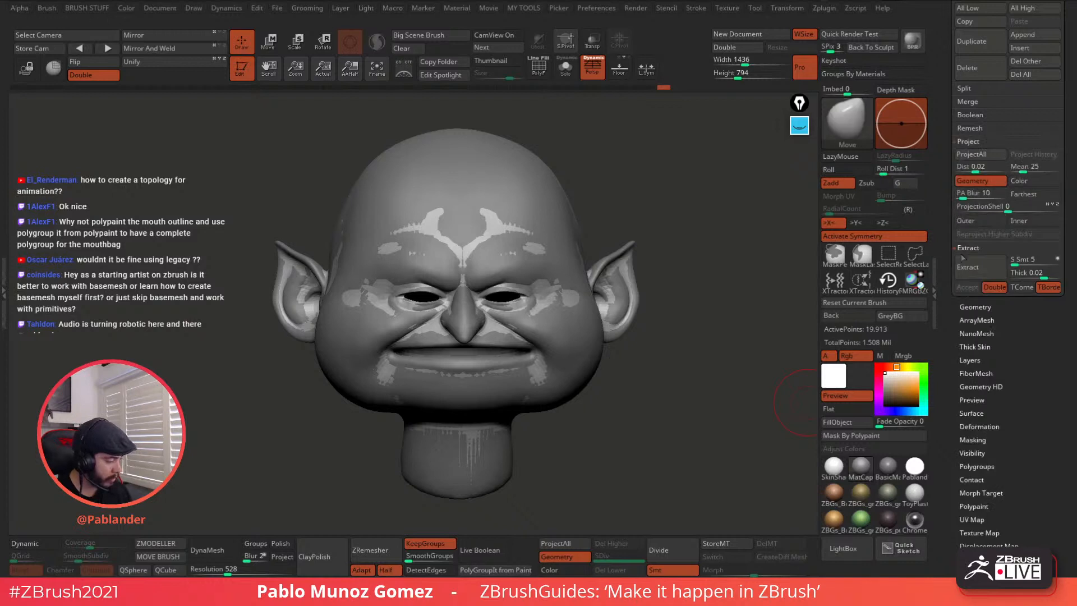
scroll(998, 124, "up", 5)
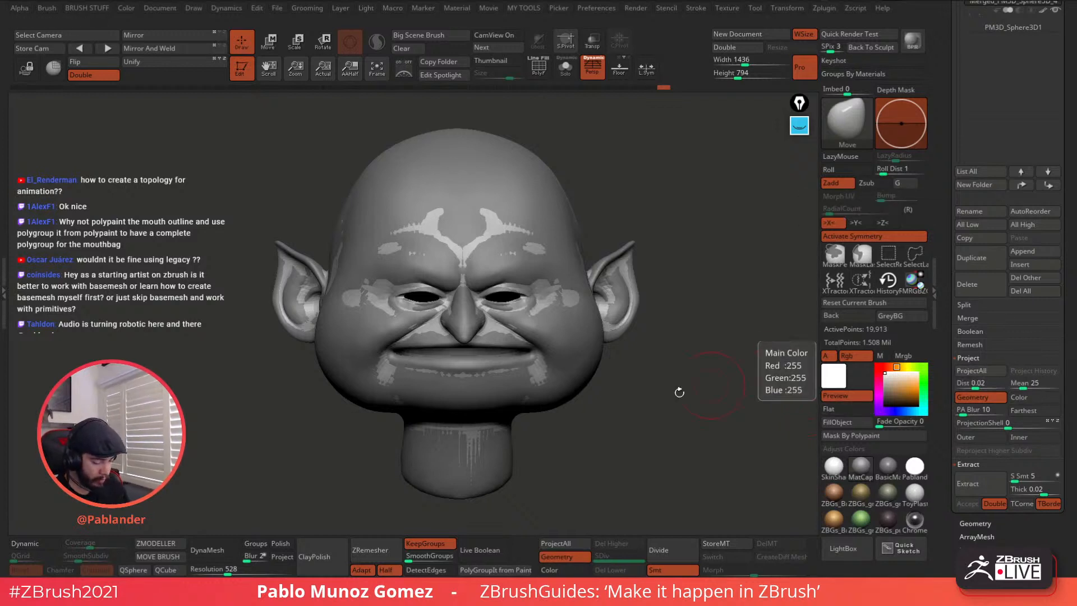
left_click(537, 543)
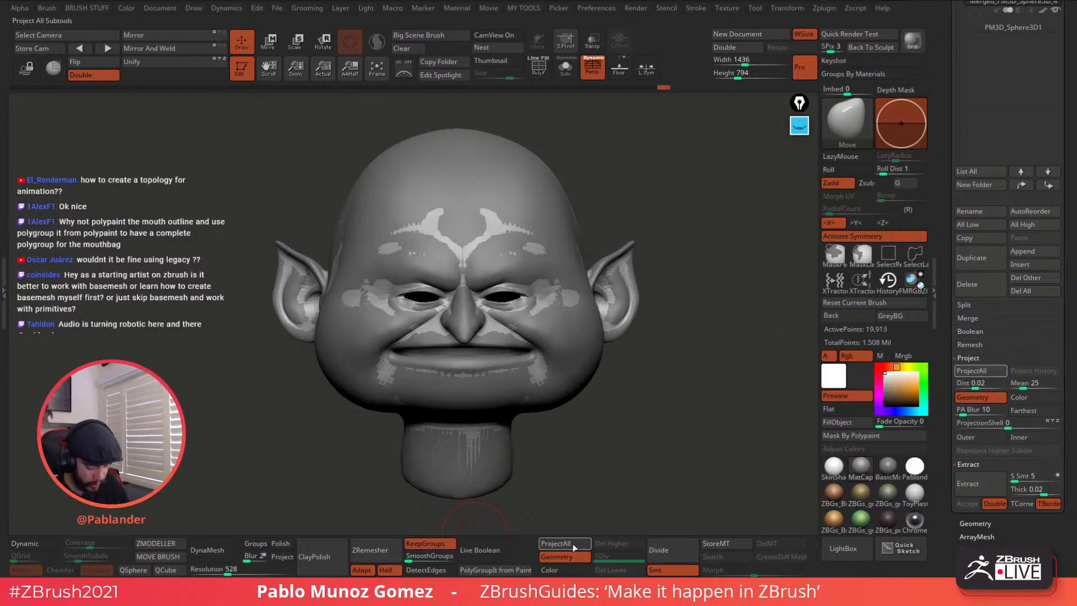
Step: Isolate the active head subtool and examine the projected surface around the ear, comparing it with the other subtools shown
left_click(566, 67)
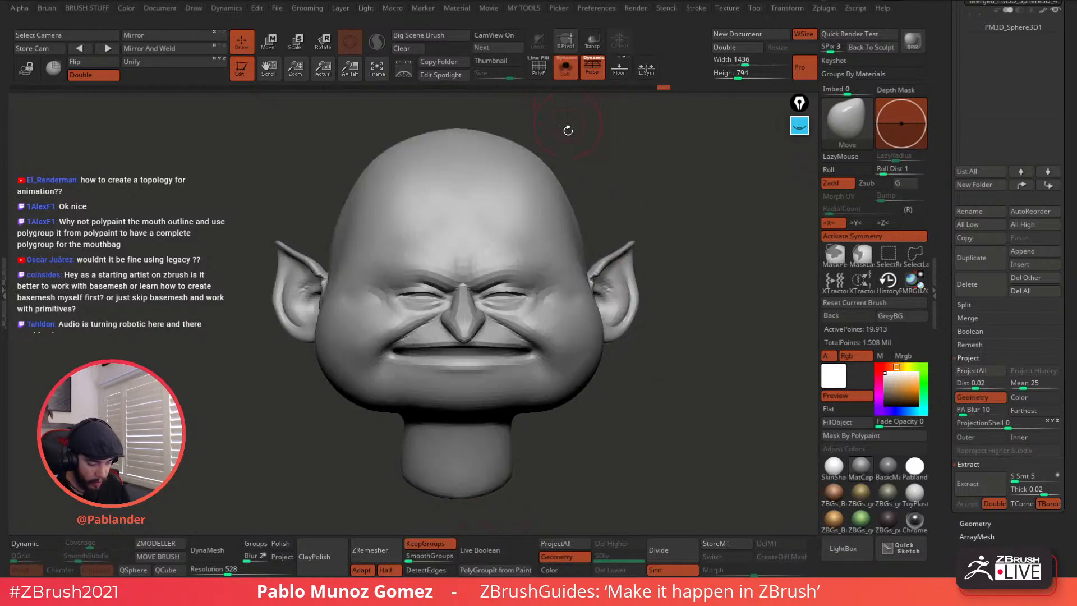
mouse_move(524, 312)
right_mouse_down("ctrl")
mouse_move(601, 329)
mouse_move(566, 315)
mouse_move(578, 324)
right_mouse_up("ctrl")
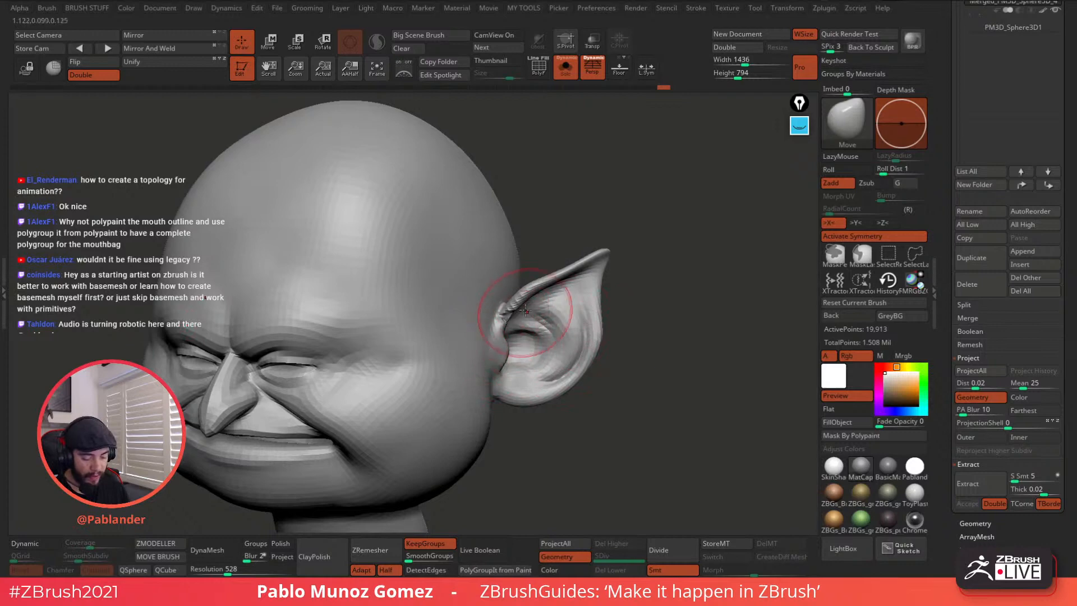
right_click_drag(505, 329, 622, 236)
right_click(602, 266)
left_click(566, 70)
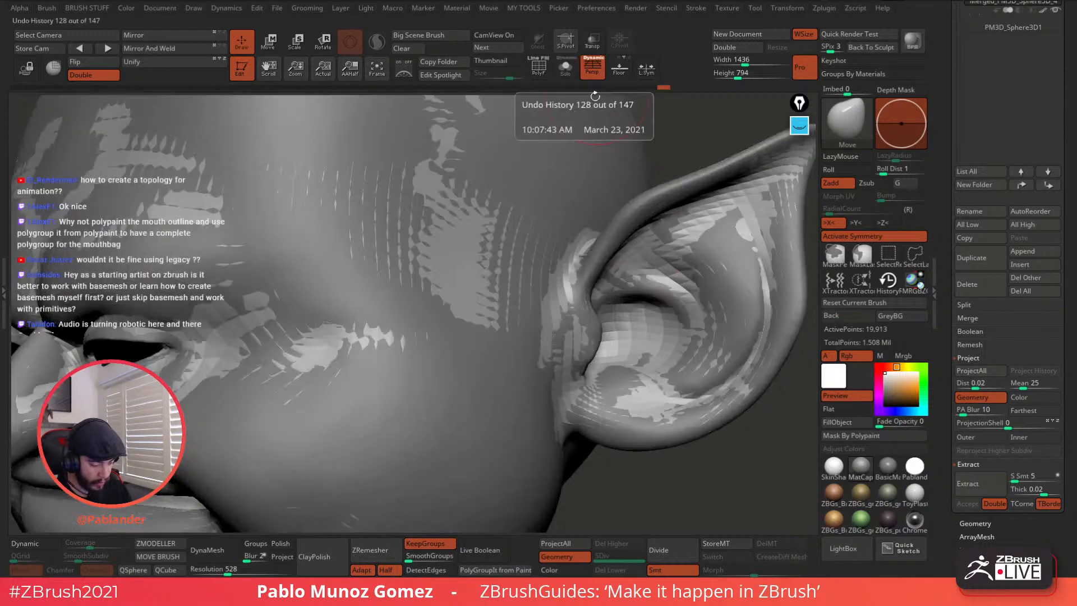
left_click(566, 73)
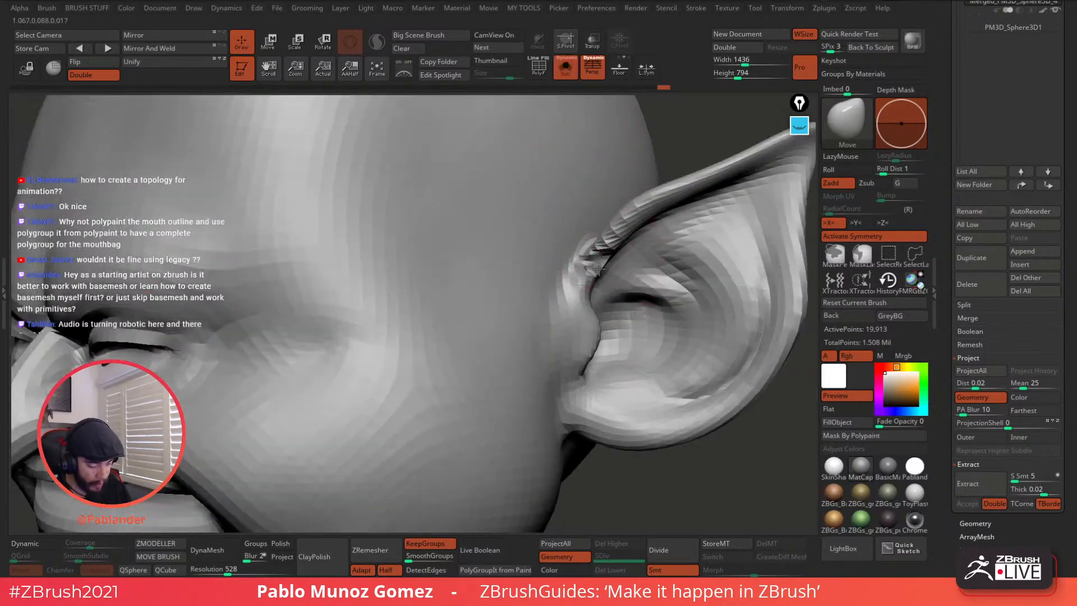
right_click_drag(582, 367, 516, 343, "ctrl")
right_click_drag(646, 269, 606, 289)
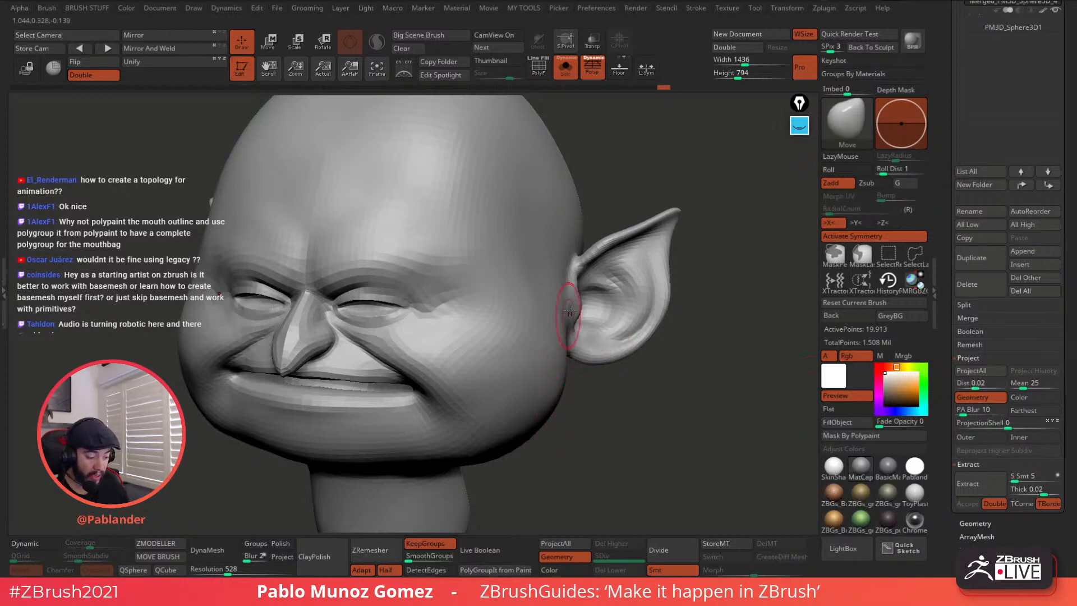
Step: Set the projection distance to about 0.04054 and project all subtools onto the head again
left_click(979, 383)
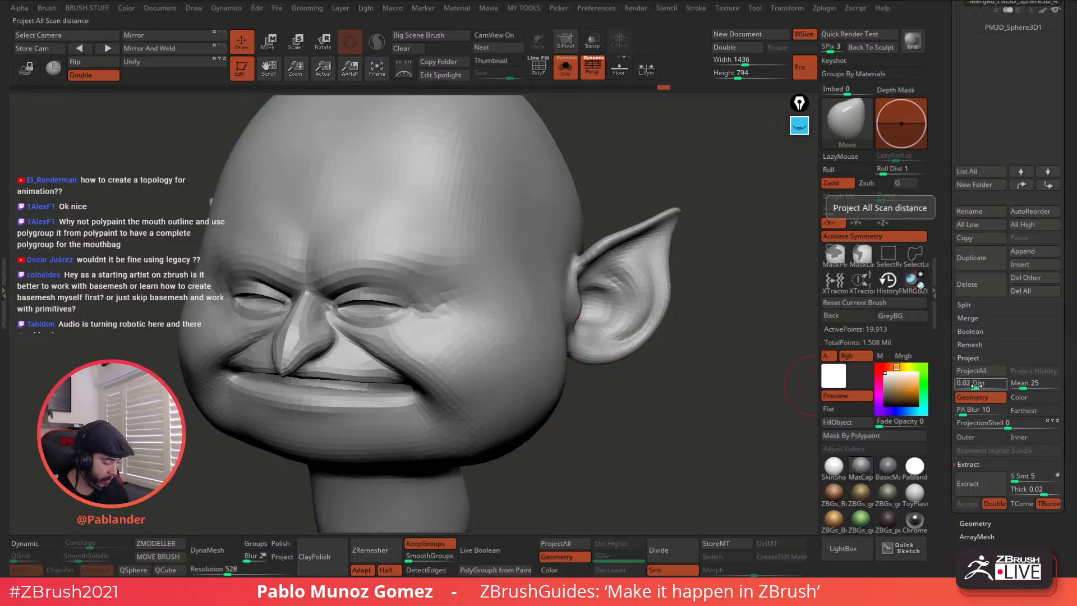
type("832")
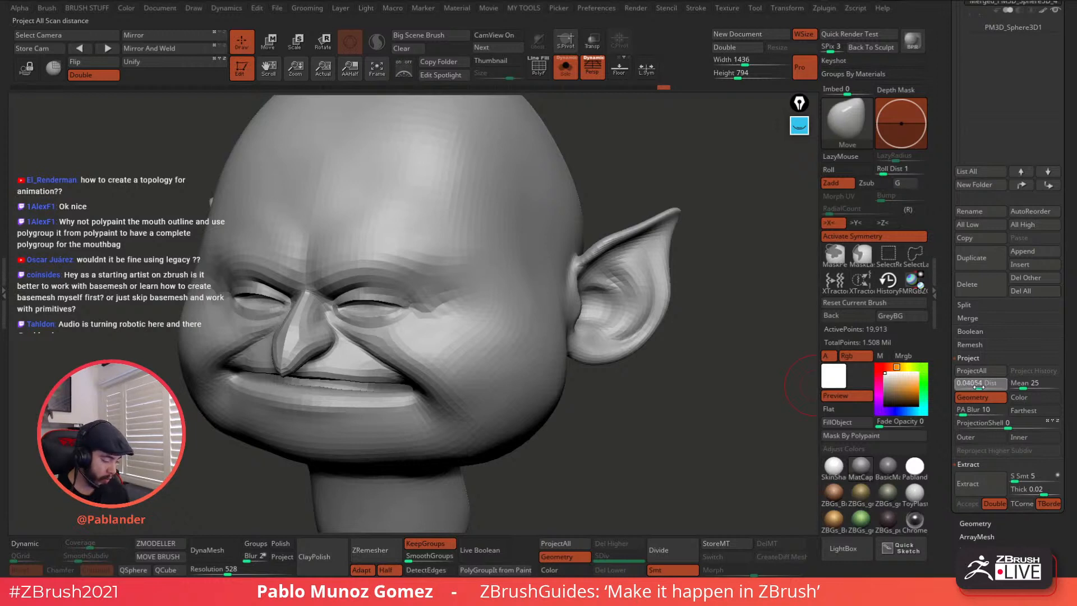
key("Return")
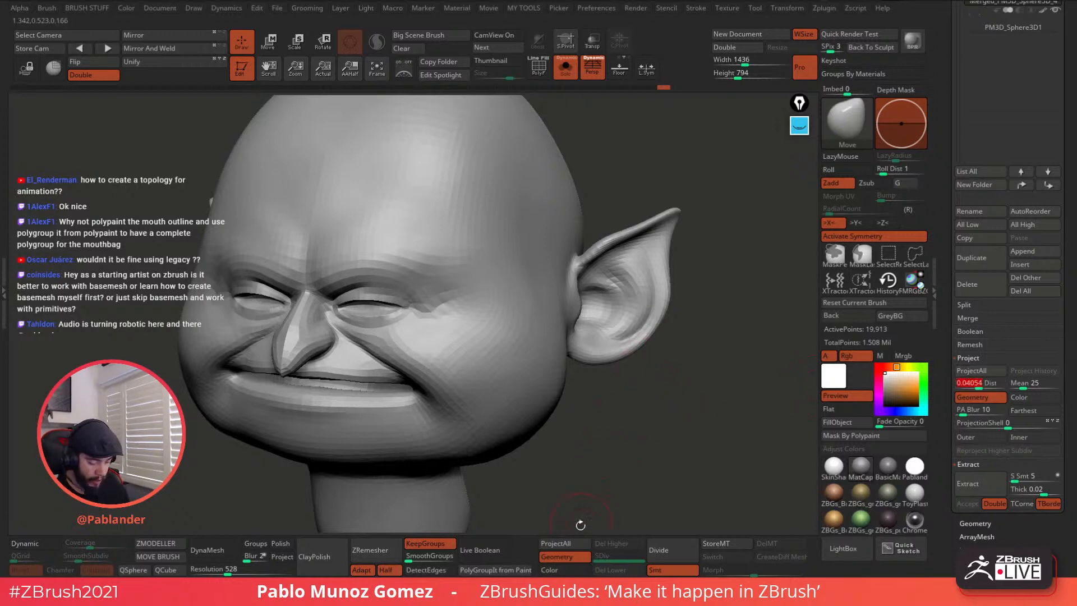
left_click(569, 545)
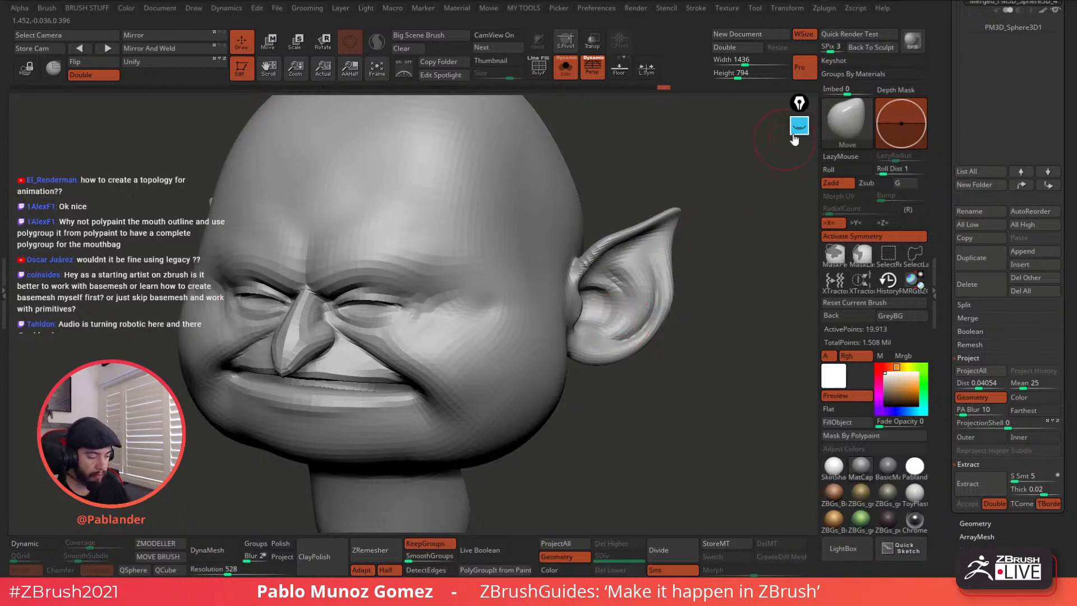
Step: Start the screen annotation pen, clear the stray mark, and draw a blue ear outline labelled "Original" below the ear
left_click(799, 125)
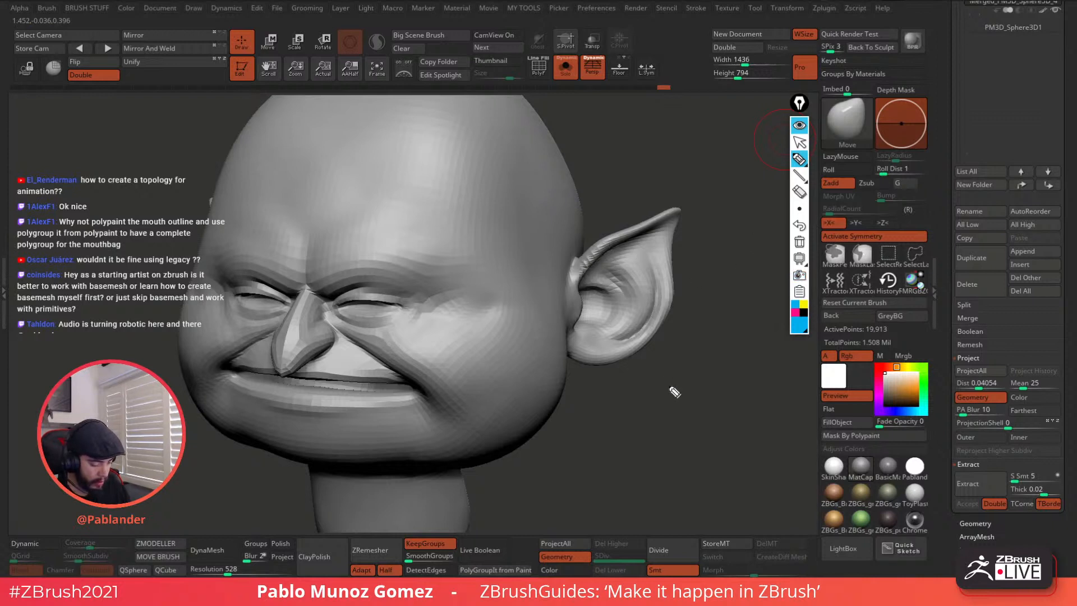
left_click_drag(648, 414, 637, 426)
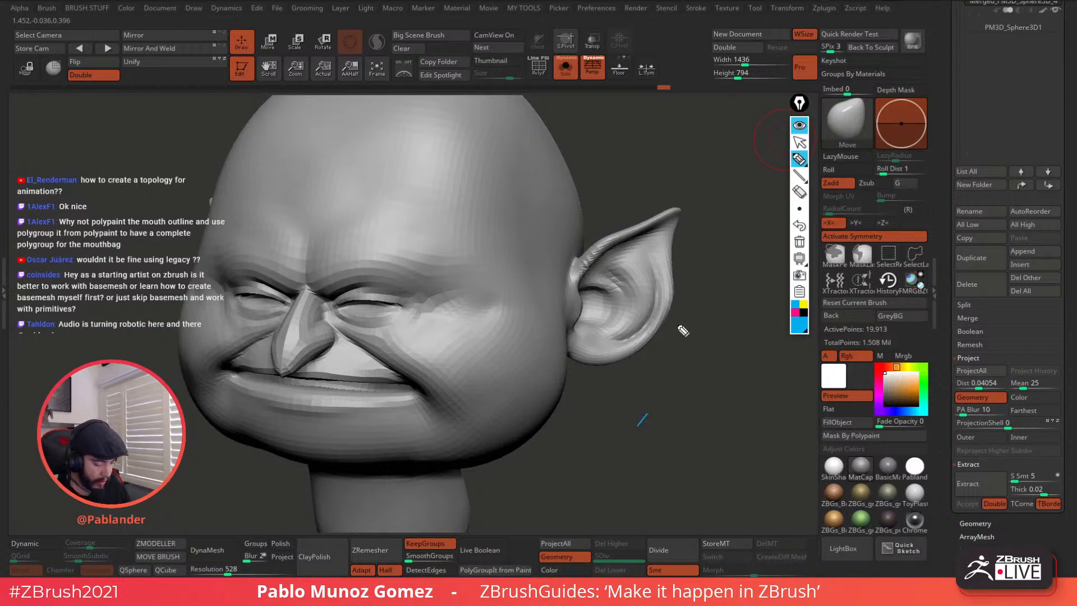
left_click(800, 243)
left_click(799, 159)
mouse_move(643, 409)
left_mouse_down()
mouse_move(694, 344)
mouse_move(724, 374)
mouse_move(663, 484)
left_mouse_up()
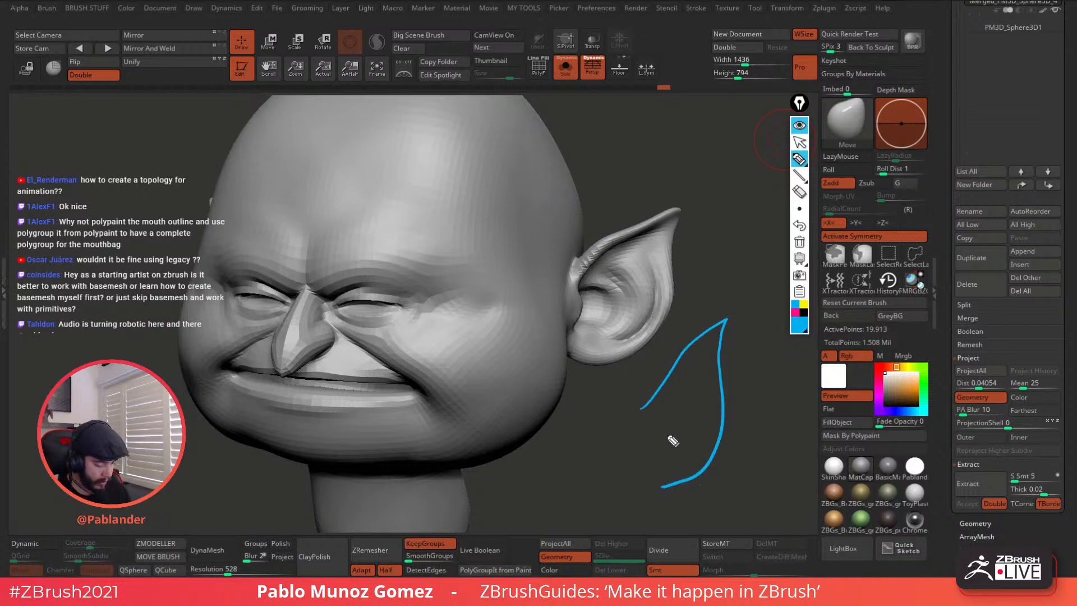
mouse_move(666, 438)
left_mouse_down()
mouse_move(663, 425)
mouse_move(688, 426)
mouse_move(702, 397)
left_mouse_up()
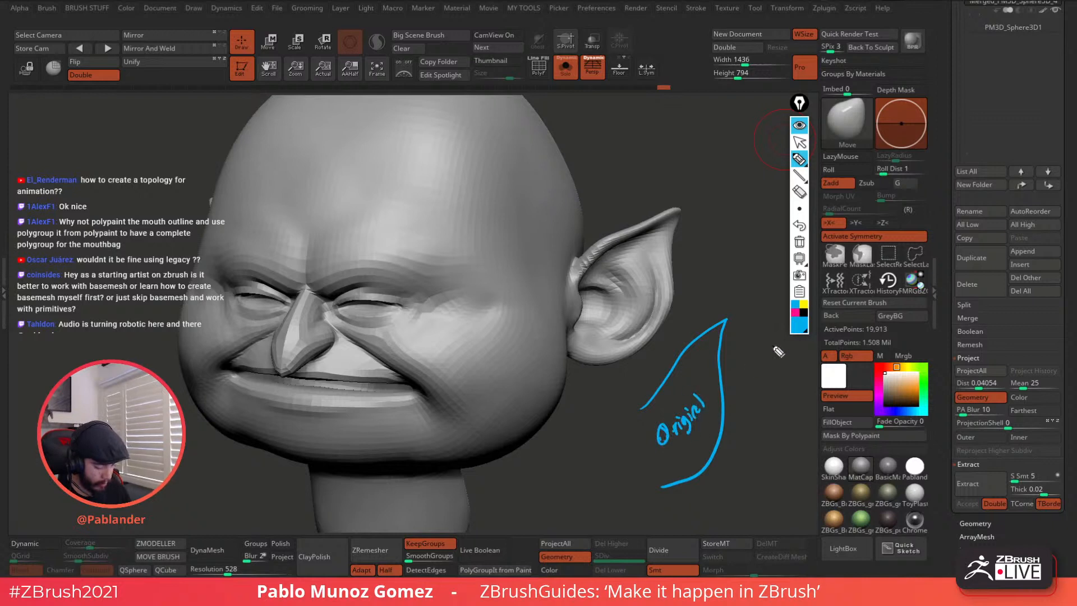
Step: Draw a pink outline just inside the blue ear sketch and label it "New"
left_click(795, 312)
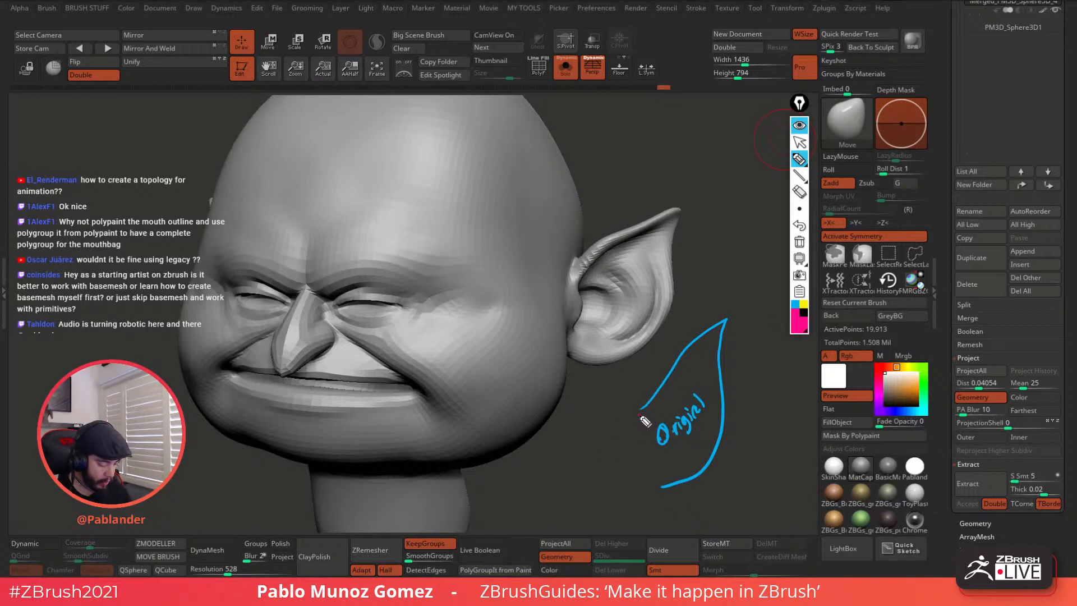
mouse_move(640, 417)
left_mouse_down()
mouse_move(673, 399)
mouse_move(728, 321)
mouse_move(712, 452)
mouse_move(688, 481)
mouse_move(660, 483)
left_mouse_up()
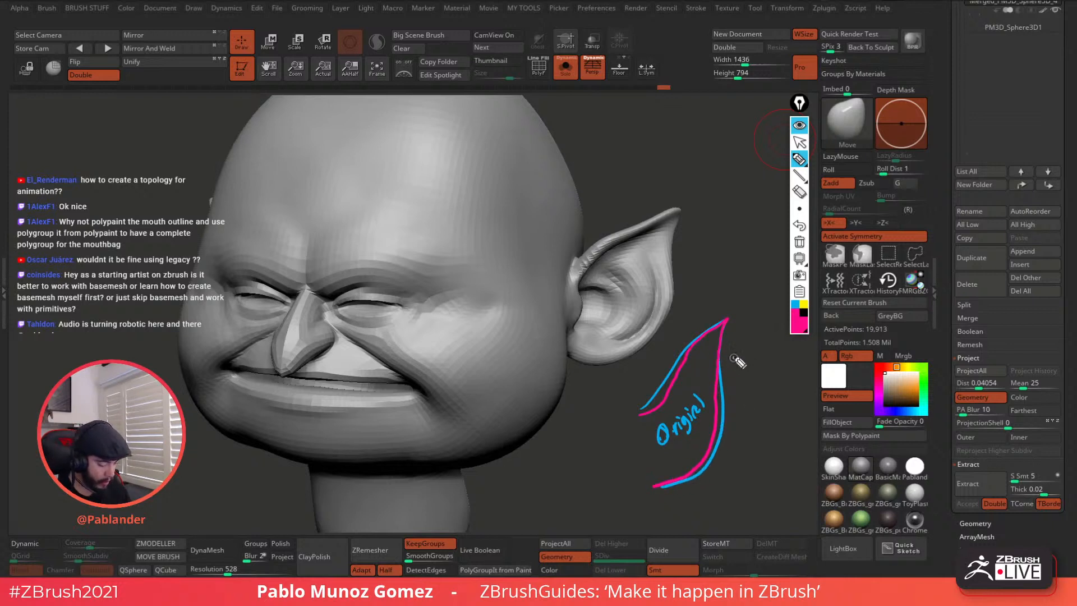
left_click_drag(733, 357, 768, 349)
Step: Circle the projection Dist value in yellow and label the gap between the two ear outlines as 0,02
left_click(804, 305)
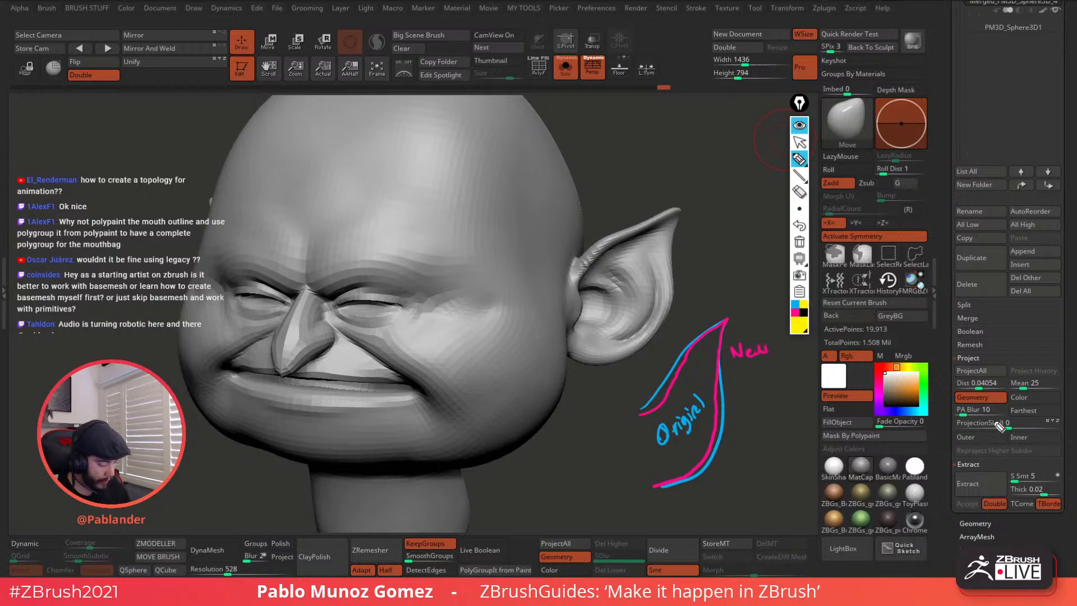
left_click_drag(1007, 376, 1005, 375)
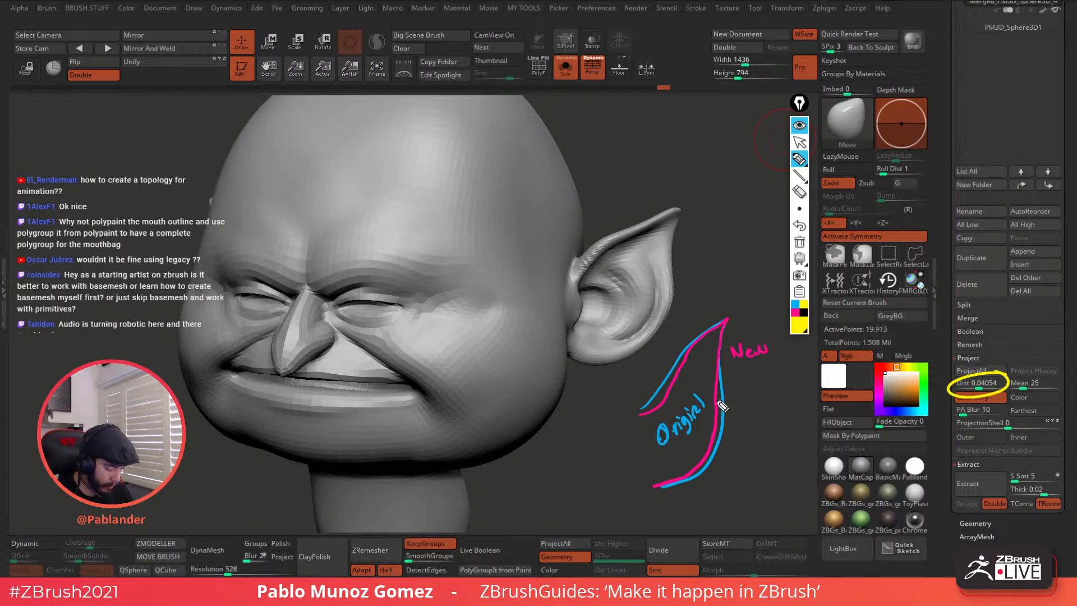
left_click_drag(725, 402, 725, 405)
left_click_drag(732, 403, 770, 398)
left_click_drag(776, 399, 786, 404)
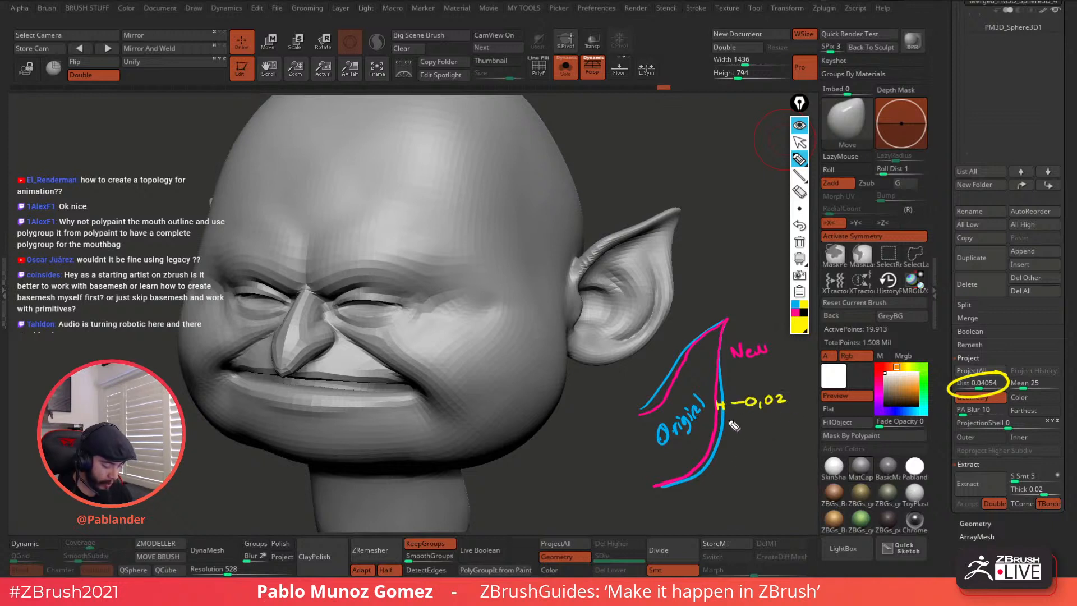
Step: Fill the gap between the blue and pink ear outlines with yellow tick marks and a zigzag along both edges
left_click_drag(721, 335, 723, 347)
left_click_drag(717, 360, 722, 370)
left_click_drag(716, 382, 724, 382)
left_click_drag(717, 391, 724, 423)
left_click_drag(713, 436, 711, 457)
left_click_drag(698, 462, 703, 467)
left_click_drag(690, 470, 686, 482)
left_click_drag(673, 482, 676, 486)
left_click_drag(664, 486, 667, 491)
left_click_drag(659, 489, 661, 495)
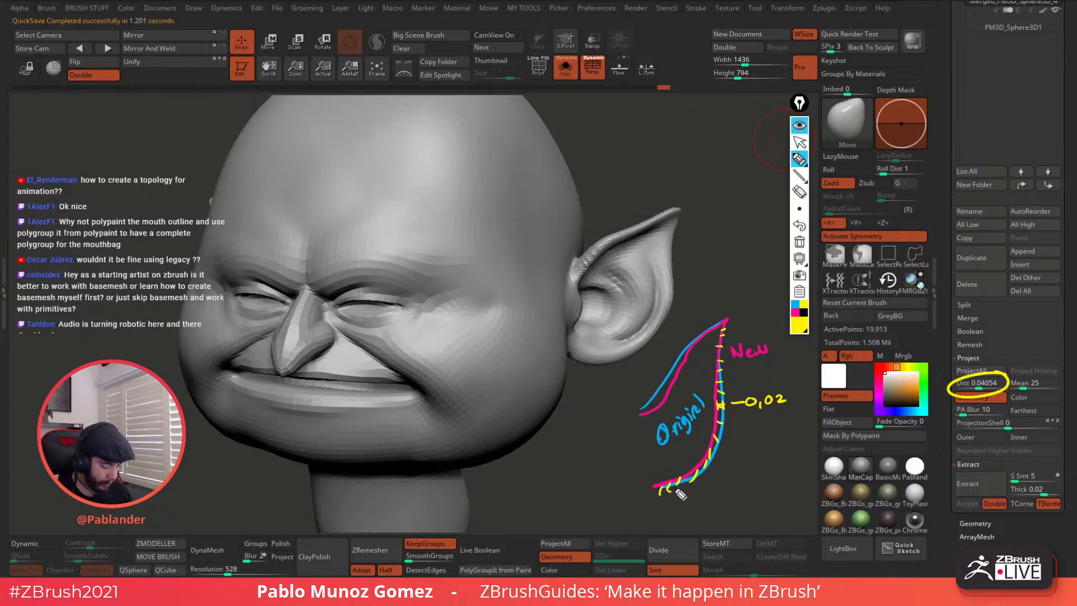
left_click_drag(714, 332, 716, 336)
left_click_drag(705, 339, 707, 342)
left_click_drag(697, 346, 700, 350)
left_click_drag(689, 354, 659, 400)
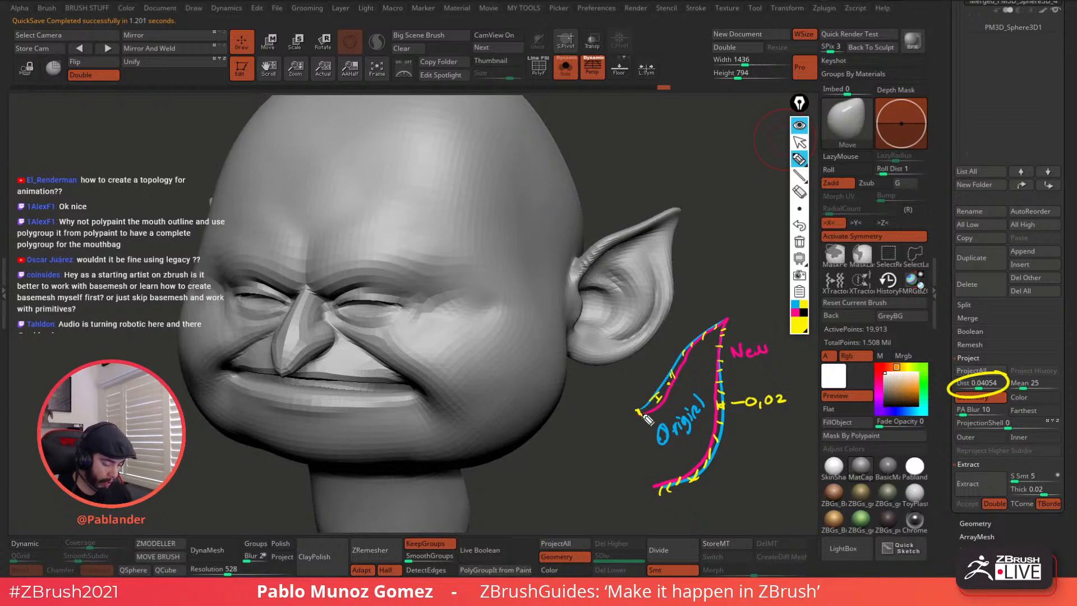
mouse_move(643, 414)
left_mouse_down()
mouse_move(725, 321)
mouse_move(729, 432)
mouse_move(709, 467)
mouse_move(662, 482)
left_mouse_up()
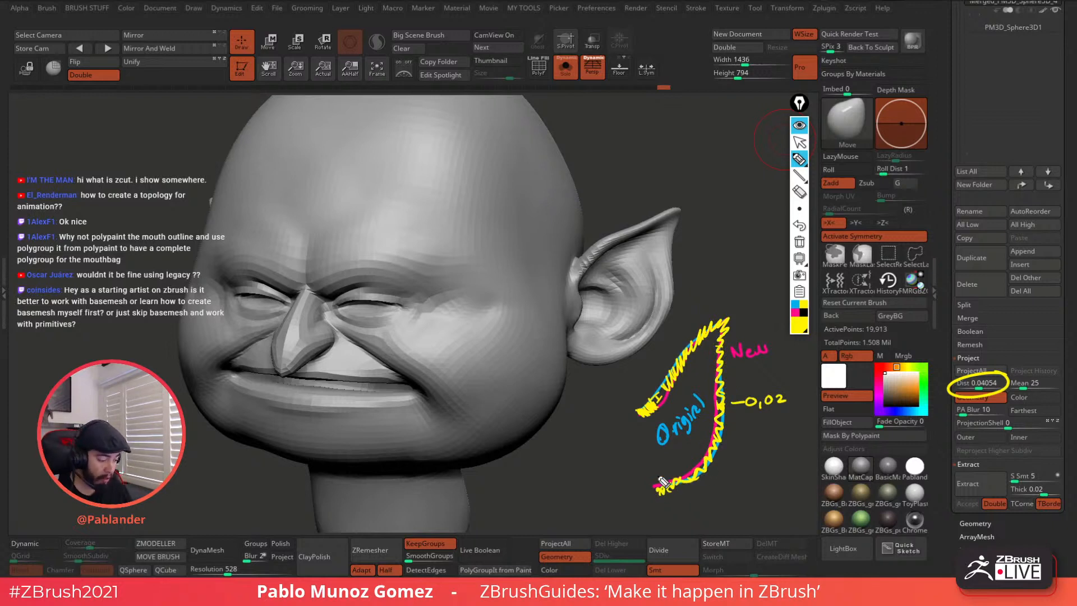
Step: Circle the projection Dist value in green and mark the wider gap on the ear sketch's upper edge
left_click(800, 325)
left_click(854, 217)
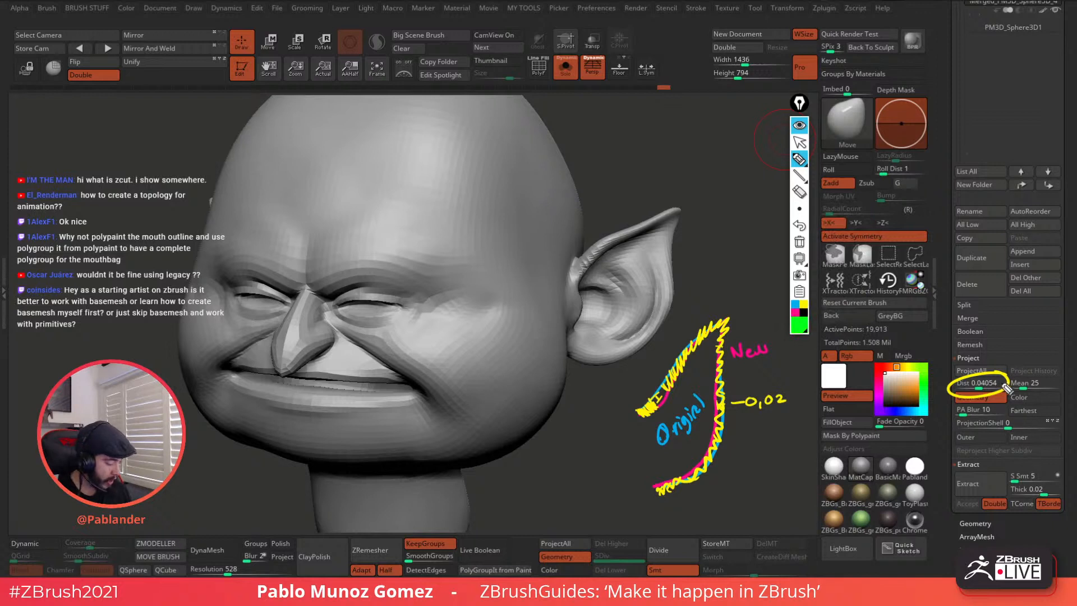
mouse_move(1007, 388)
left_mouse_down()
mouse_move(969, 399)
mouse_move(1013, 380)
left_mouse_up()
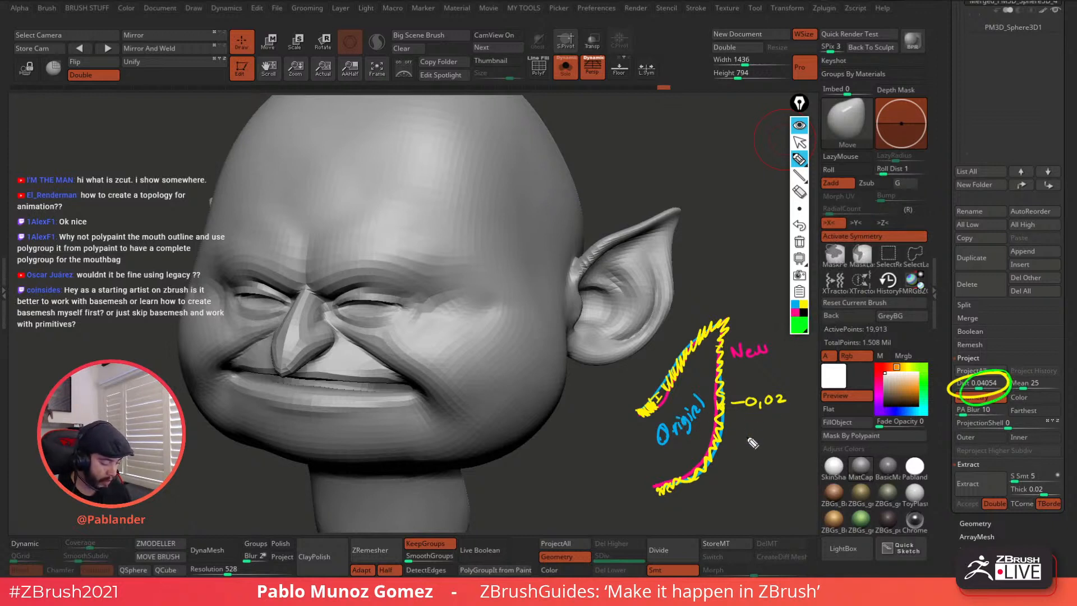
mouse_move(661, 386)
left_mouse_down()
mouse_move(652, 399)
mouse_move(676, 403)
left_mouse_up()
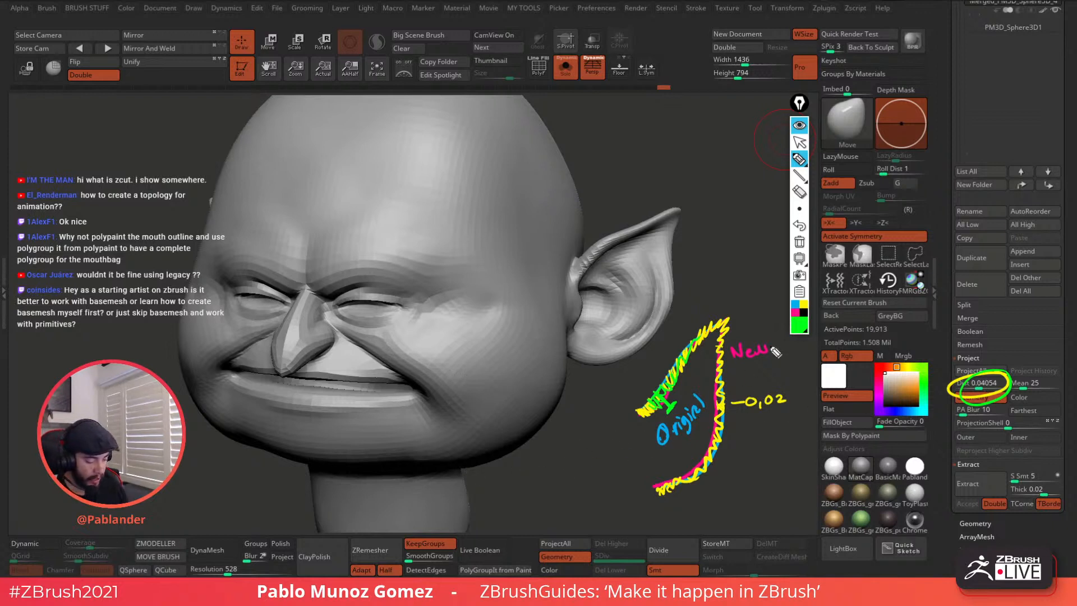
Step: Clear all annotations from the canvas, including the stray pink stroke above the ear
left_click(797, 315)
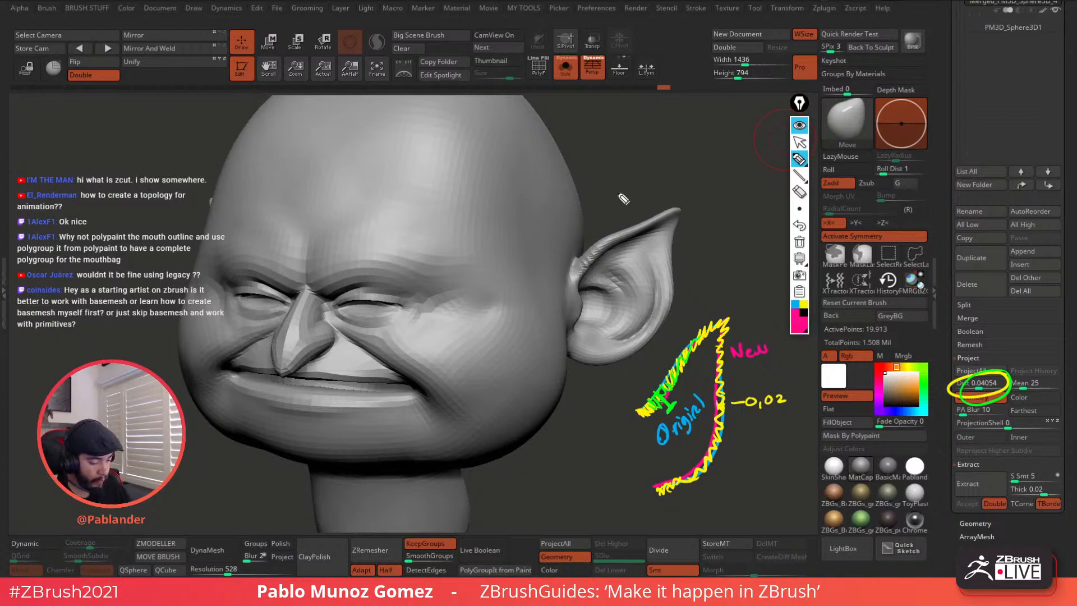
left_click_drag(614, 197, 642, 163)
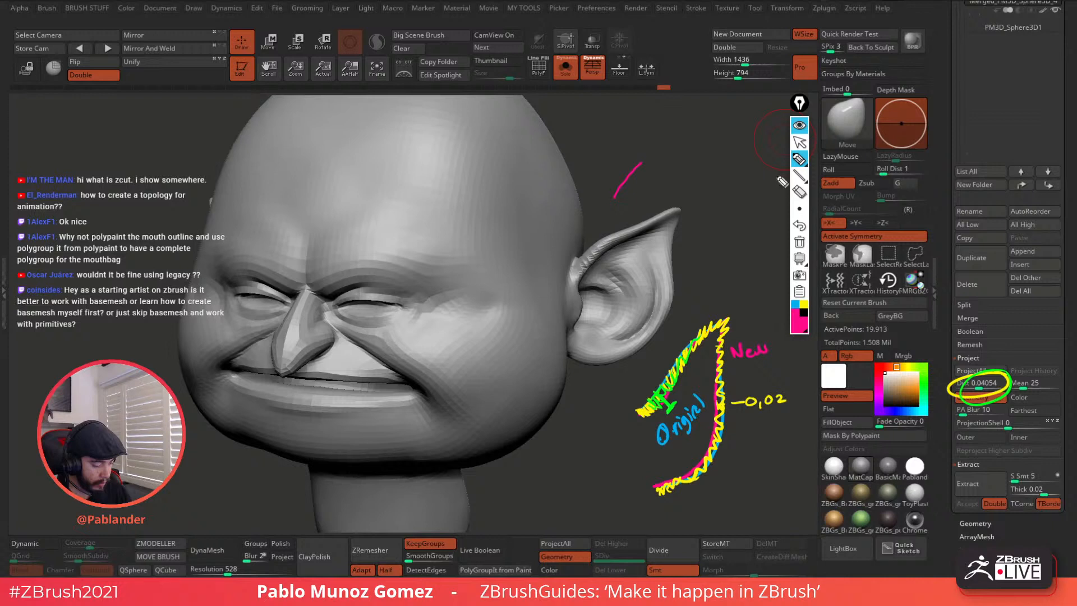
left_click(800, 242)
Step: Draw a narrow blue loop with a pink loop inside it below the ear, and label the gap at its tip 0.02 in yellow
left_click(795, 305)
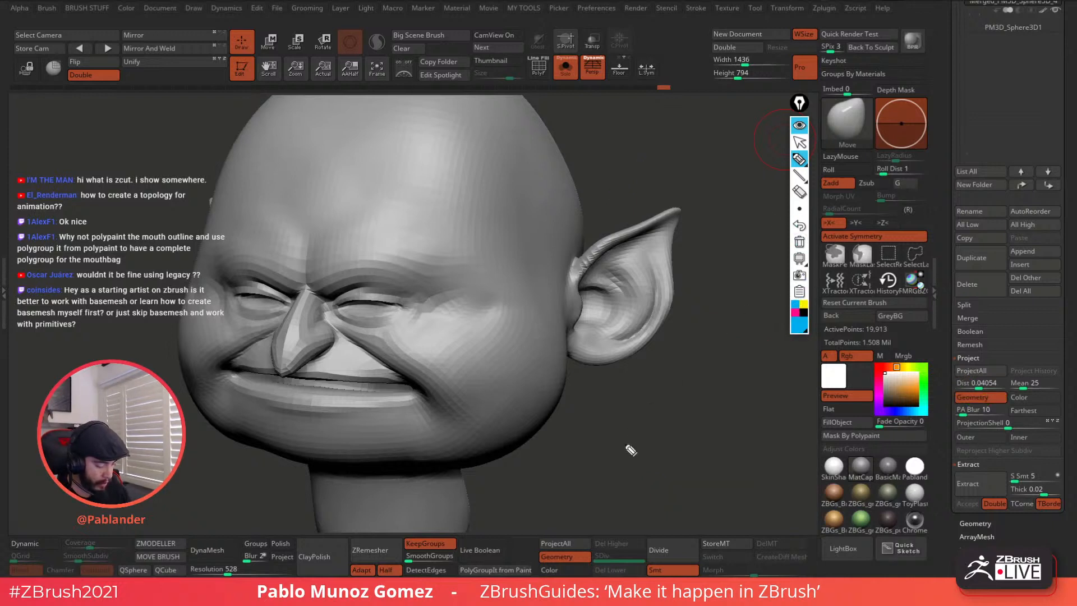
mouse_move(620, 451)
left_mouse_down()
mouse_move(748, 353)
mouse_move(690, 448)
mouse_move(644, 489)
left_mouse_up()
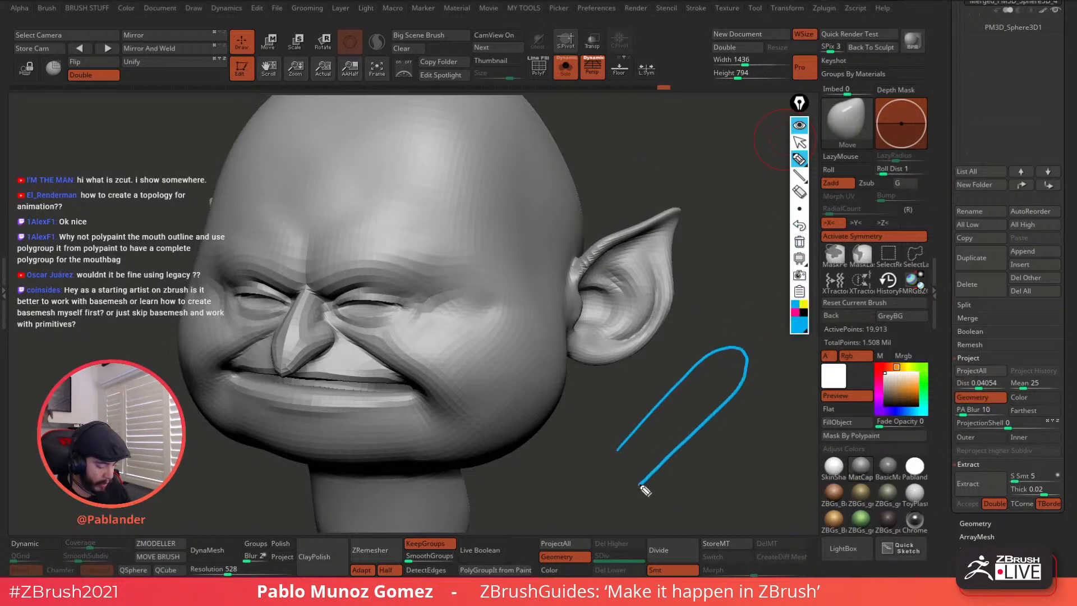
left_click(799, 323)
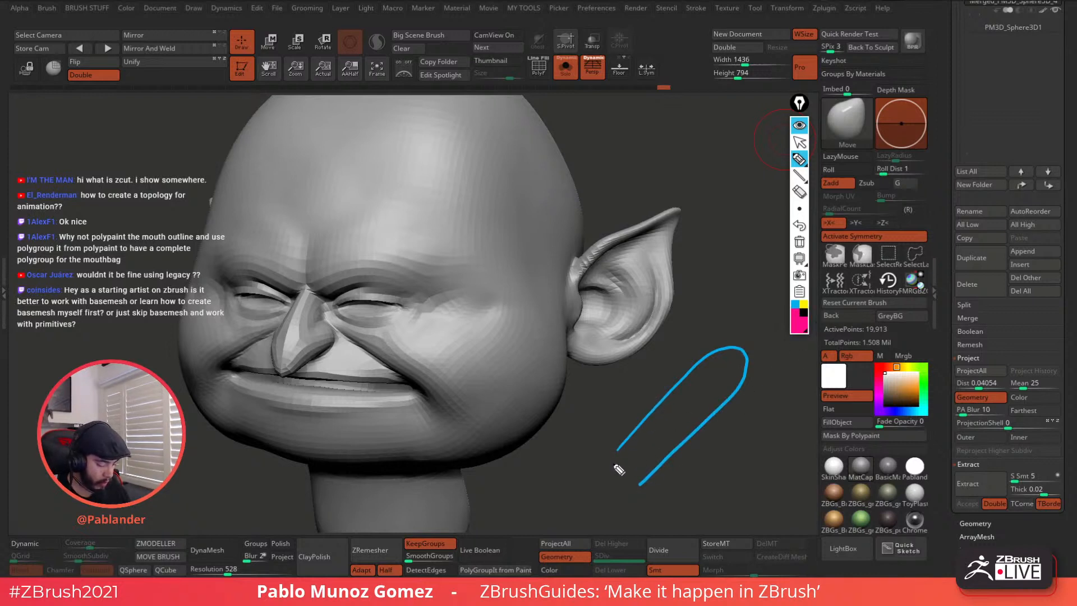
mouse_move(613, 466)
left_mouse_down()
mouse_move(740, 360)
mouse_move(719, 411)
mouse_move(628, 498)
left_mouse_up()
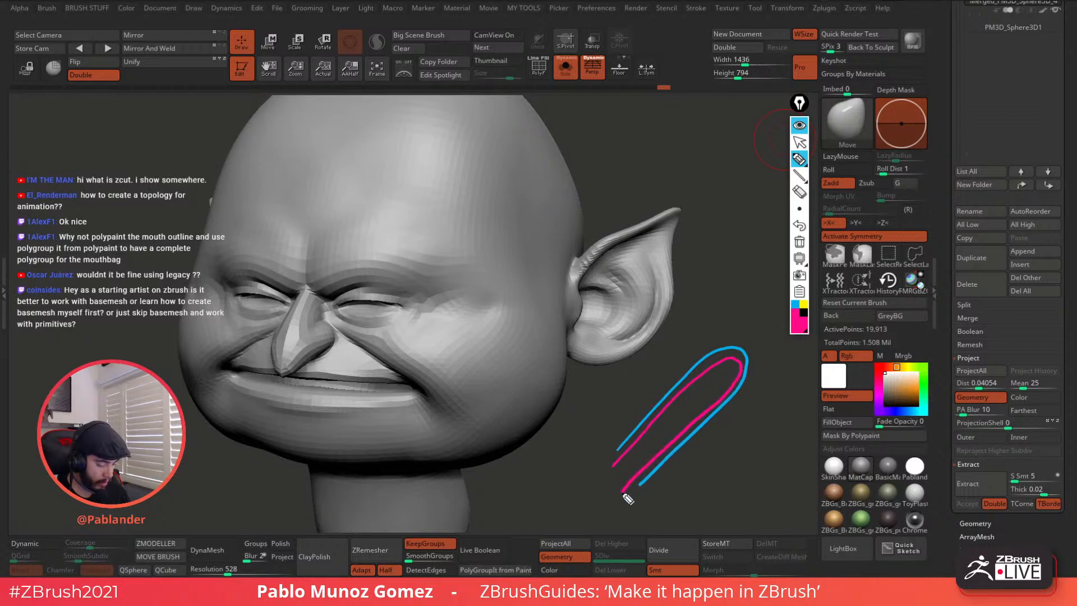
left_click(800, 317)
mouse_move(729, 321)
left_mouse_down()
mouse_move(749, 323)
mouse_move(741, 331)
mouse_move(751, 318)
mouse_move(755, 329)
left_mouse_up()
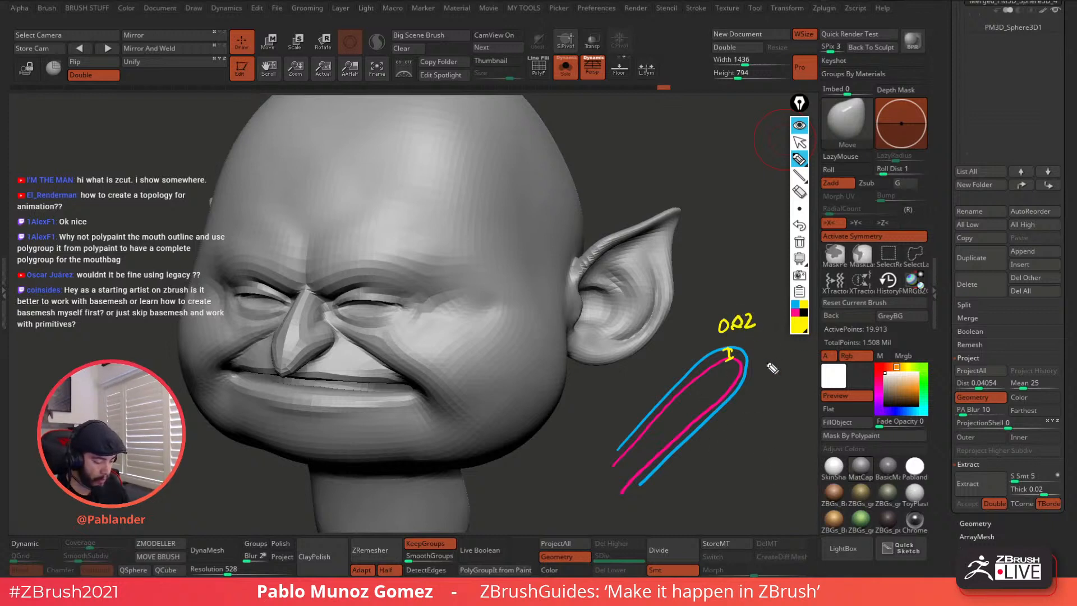
Step: Mark a small pink spot on the upper edge of the blue and pink loop sketch
left_click(796, 313)
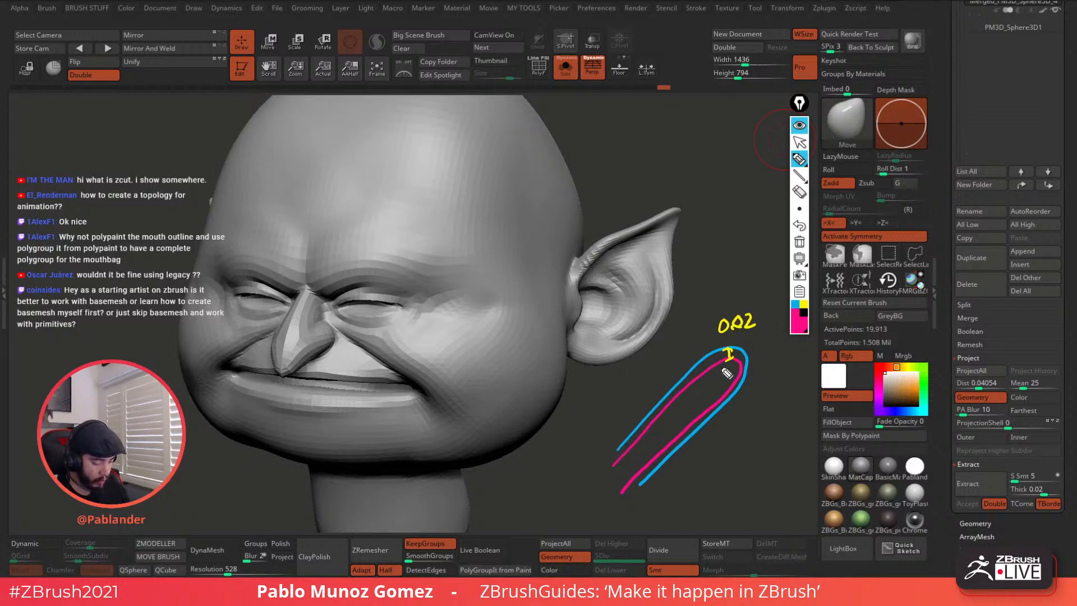
left_click_drag(666, 400, 659, 402)
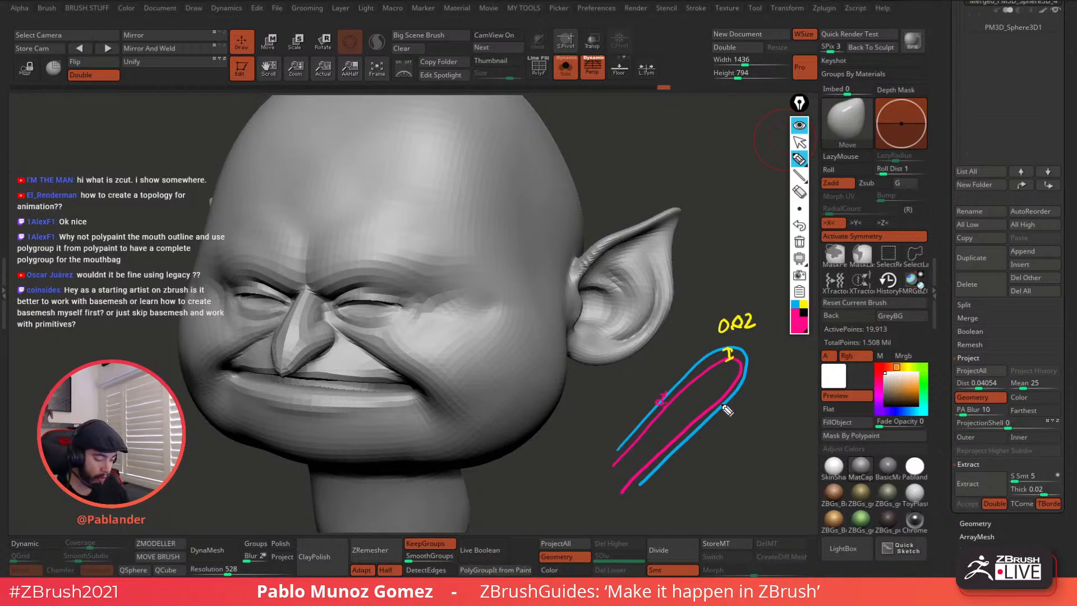
Step: Draw a green distance line labelled 0.1 above the loop's tip, plus green distance brackets crossing both sides of the loop
left_click(807, 324)
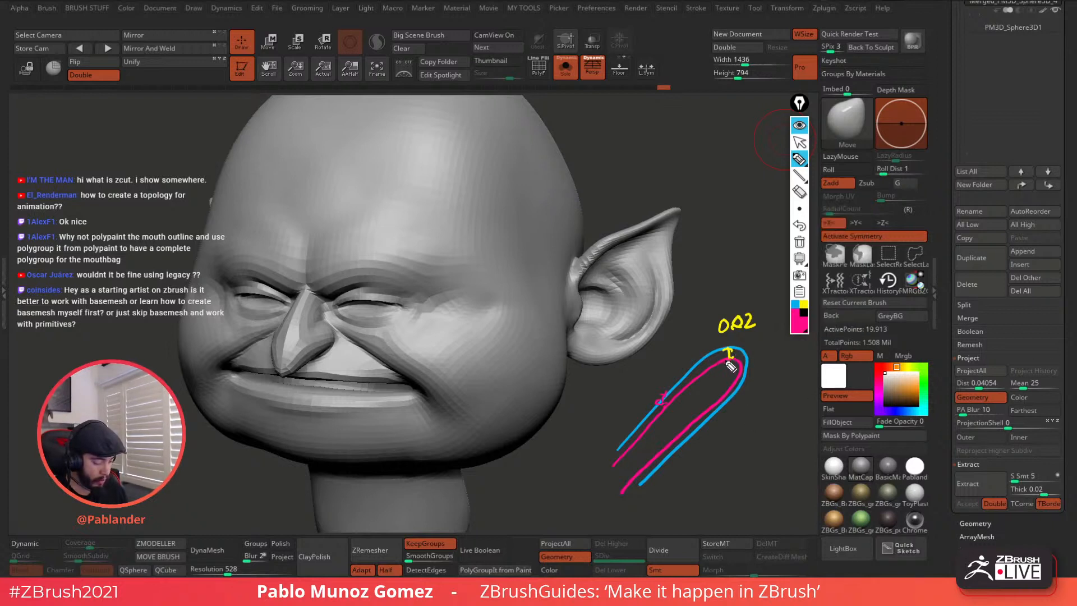
left_click(855, 209)
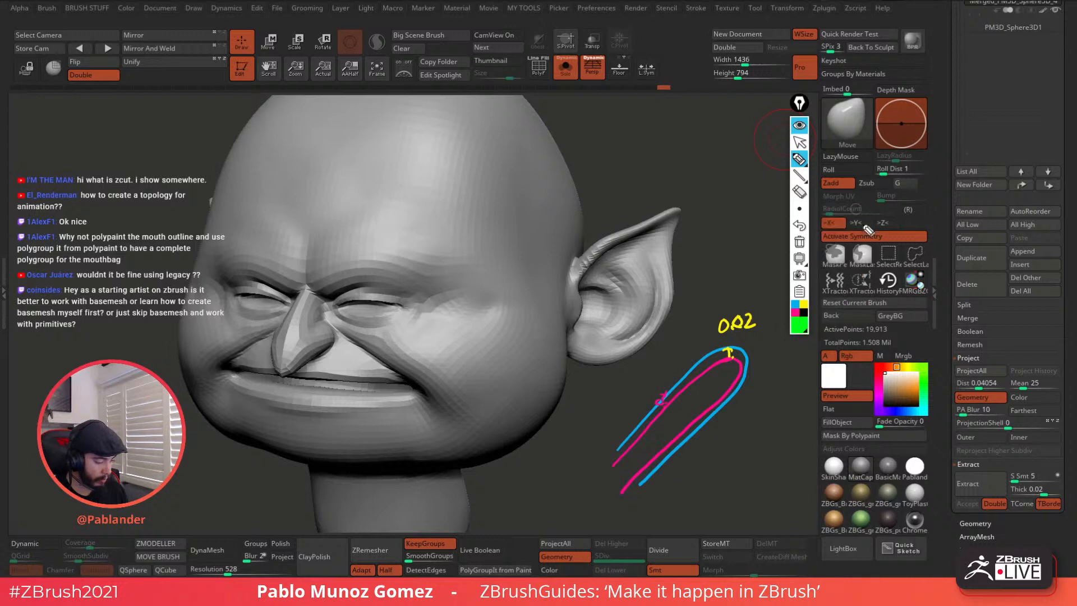
mouse_move(714, 363)
left_mouse_down()
mouse_move(732, 355)
mouse_move(707, 279)
left_mouse_up()
mouse_move(695, 284)
left_mouse_down()
mouse_move(720, 276)
mouse_move(717, 251)
mouse_move(729, 260)
left_mouse_up()
left_click(726, 257)
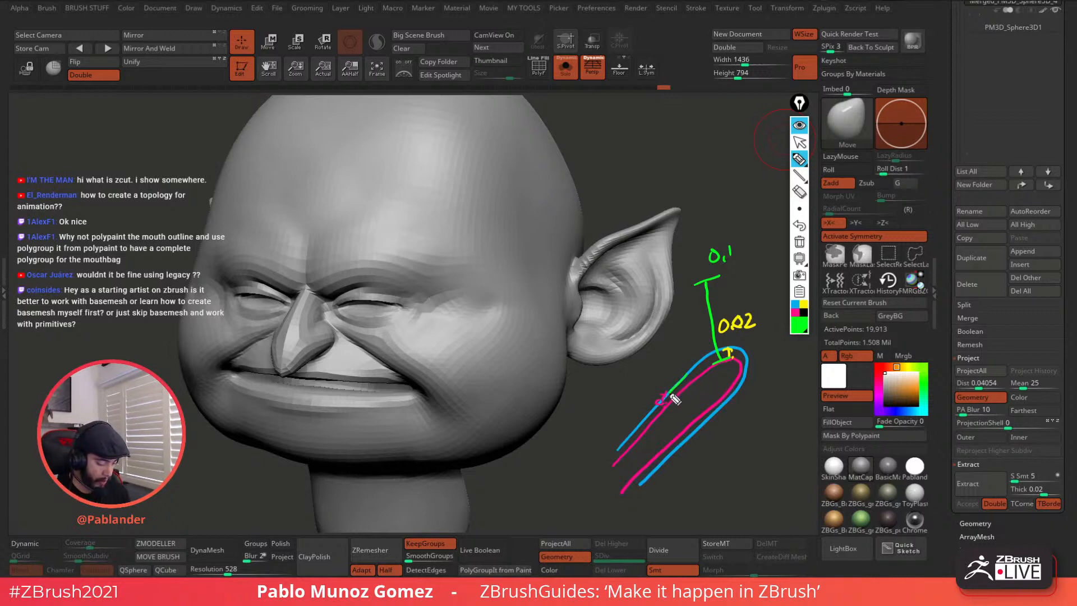
mouse_move(692, 368)
left_mouse_down()
mouse_move(669, 394)
mouse_move(701, 403)
mouse_move(727, 432)
mouse_move(721, 442)
mouse_move(641, 375)
left_mouse_up()
left_click_drag(629, 388, 650, 365)
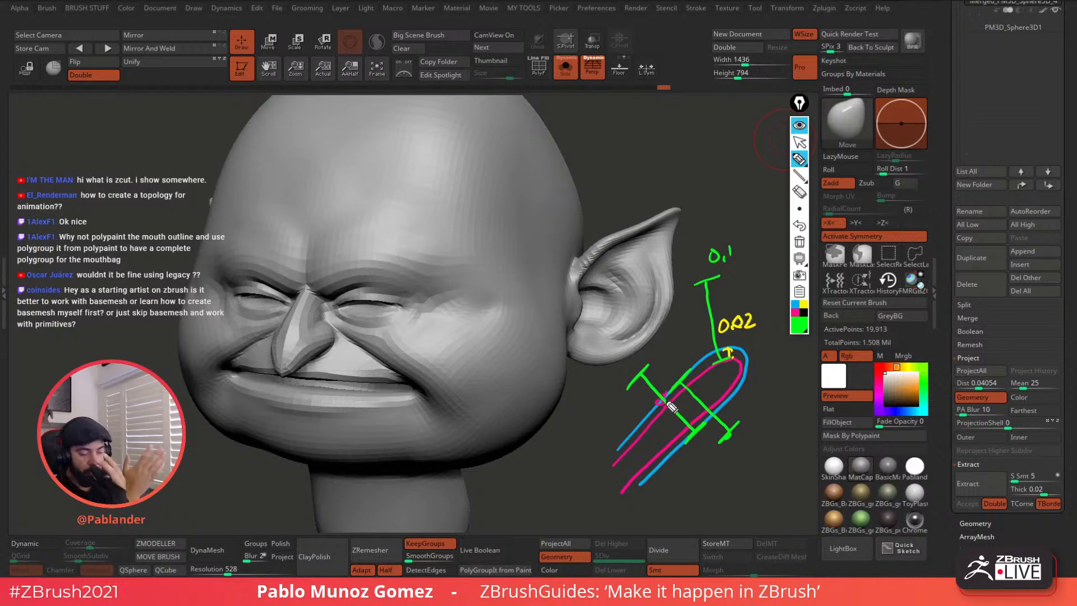
Step: Clear all annotations and return to the front of the goblin head
left_click(800, 242)
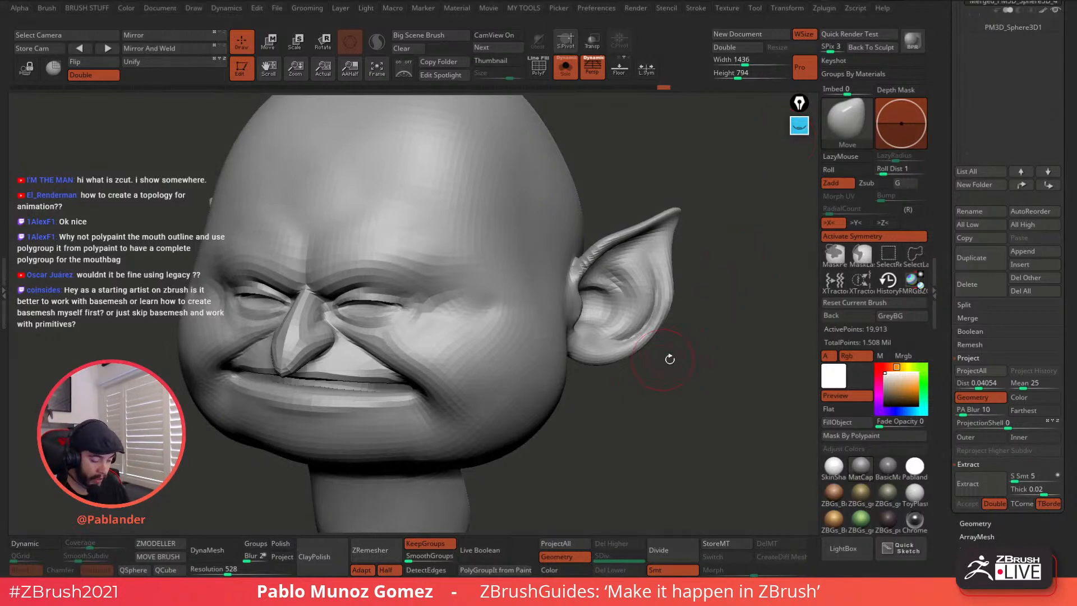
mouse_move(659, 397)
left_mouse_down()
mouse_move(668, 384)
mouse_move(599, 399)
mouse_move(680, 375)
mouse_move(637, 359)
left_mouse_up()
right_click(622, 314)
right_click_drag(620, 303, 675, 390, "ctrl")
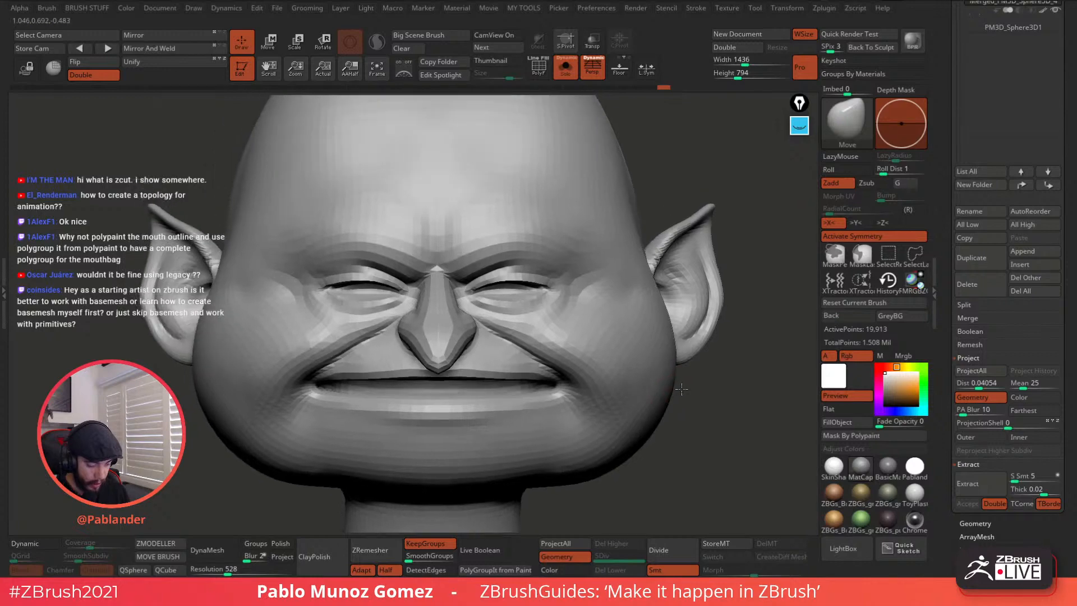
Step: Show all subtools, divide the retopologized head to subdivision level 2 and project the original sculpt's detail onto it
left_click(569, 69)
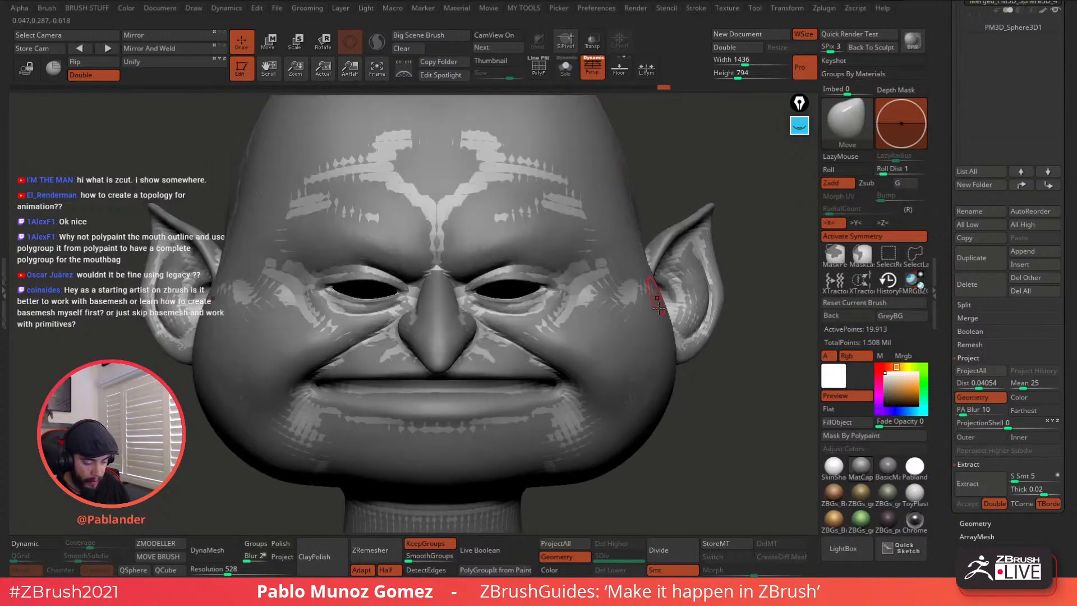
left_click(666, 547)
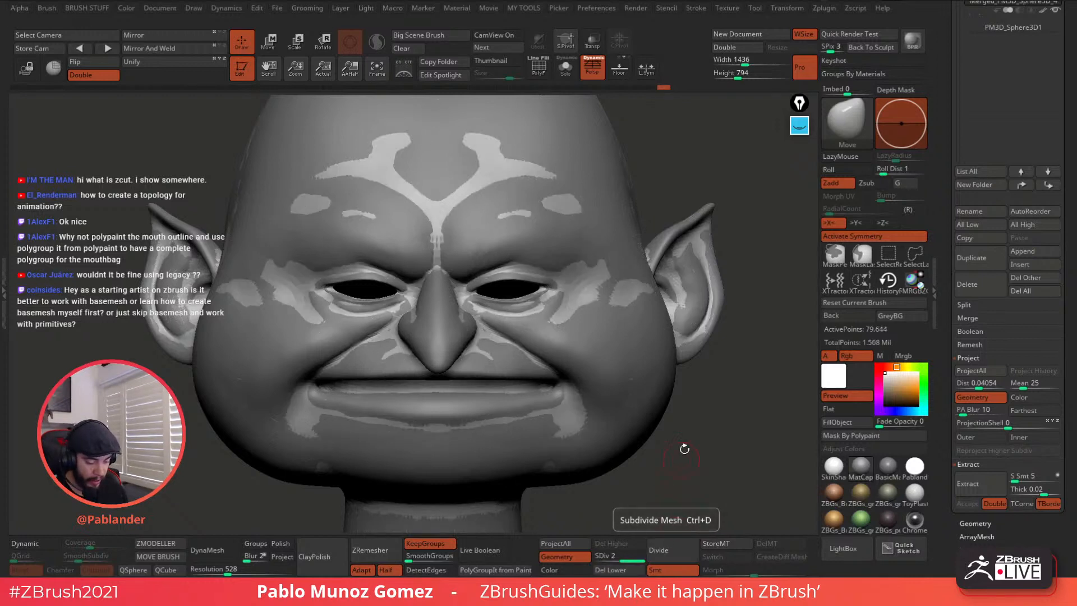
left_click(575, 547)
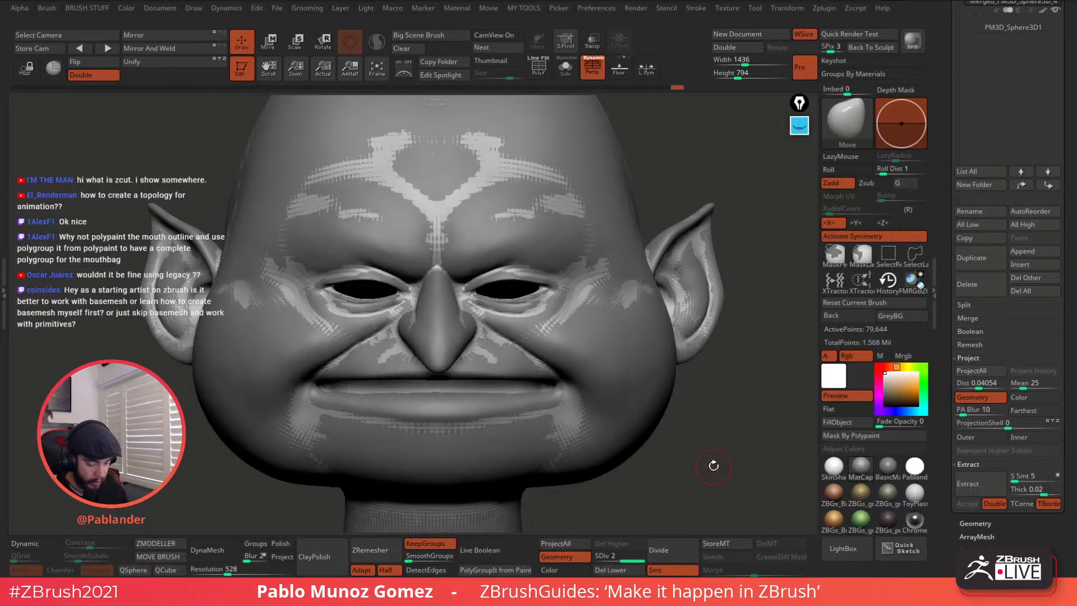
Step: Isolate the retopologized head and examine the projected detail from several angles
left_click(565, 68)
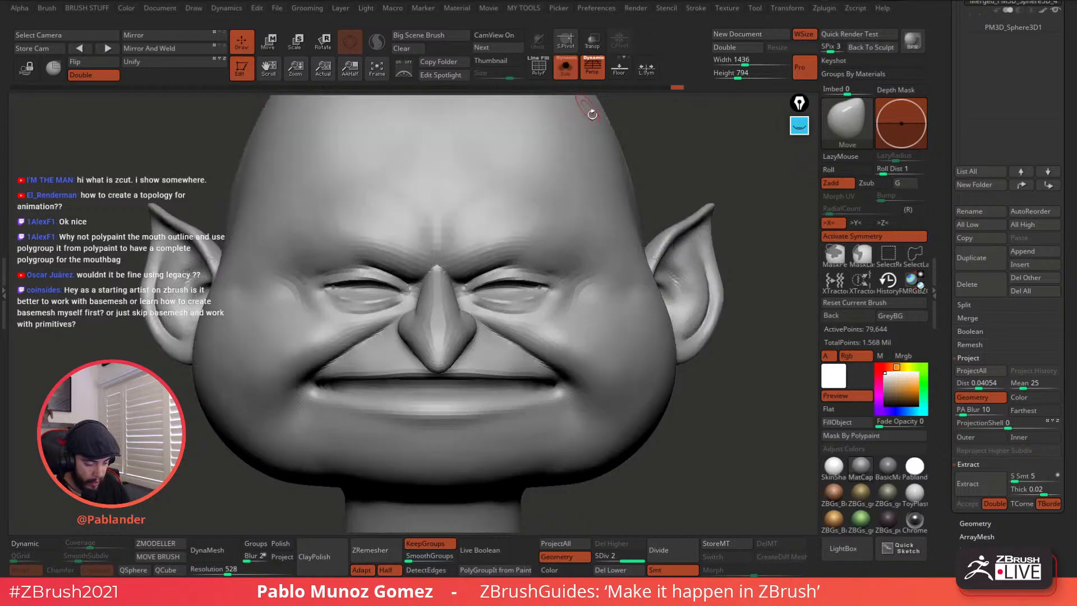
right_click_drag(662, 241, 598, 261)
key("space")
right_click_drag(530, 245, 525, 343)
key("space")
left_click_drag(545, 270, 537, 269)
mouse_move(611, 309)
right_mouse_down("ctrl")
mouse_move(586, 272)
mouse_move(630, 340)
mouse_move(599, 281)
mouse_move(601, 313)
right_mouse_up("ctrl")
right_click_drag(682, 353, 694, 387, "alt")
Step: Show all subtools again, divide the retopologized head to subdivision level 3 and project the original's detail with ProjectAll
left_click(567, 69)
left_click(665, 550)
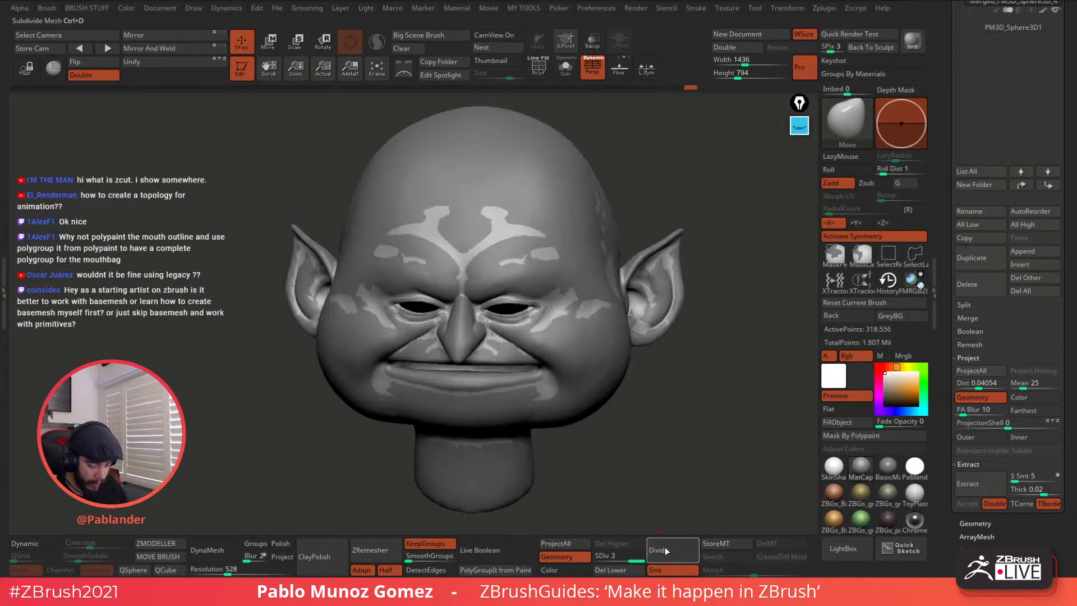
left_click(566, 544)
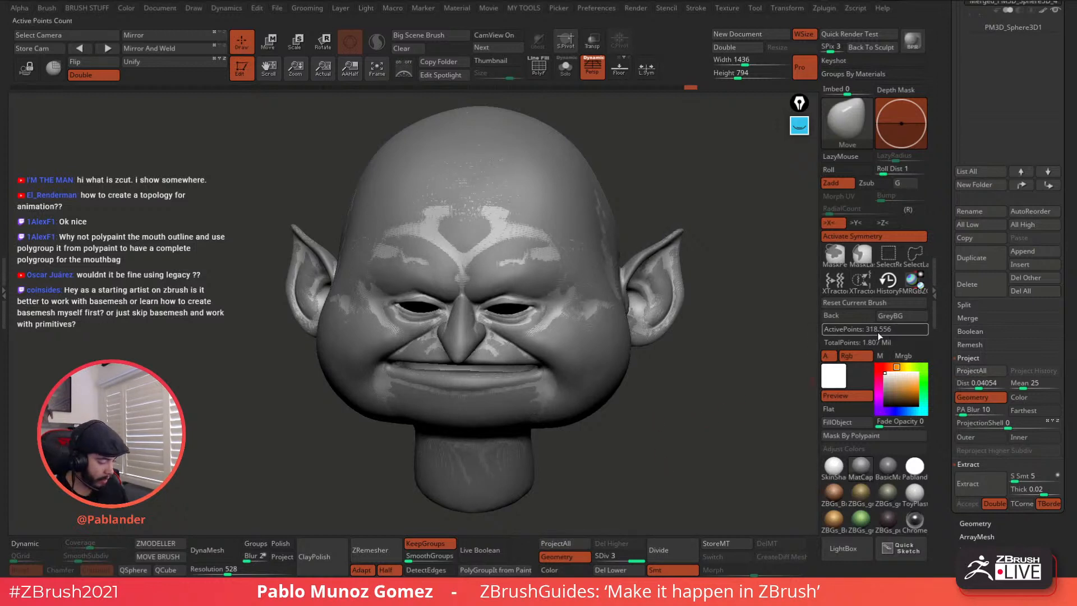
Step: Divide the retopologized head to subdivision level 4, compare it with the original subtool and run ProjectAll on it
left_click_drag(687, 403, 672, 400)
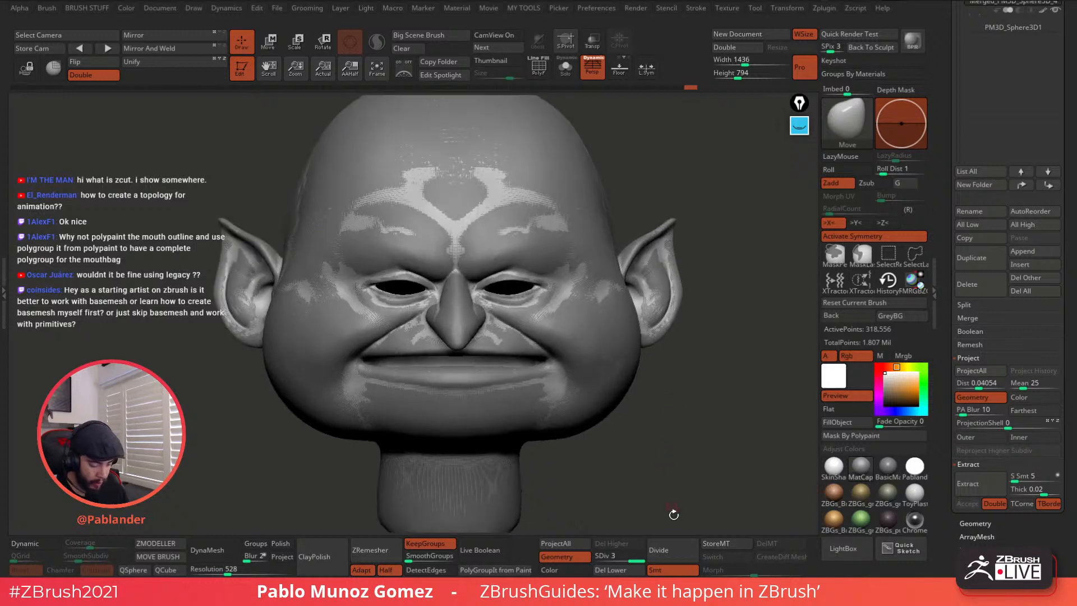
left_click(668, 550)
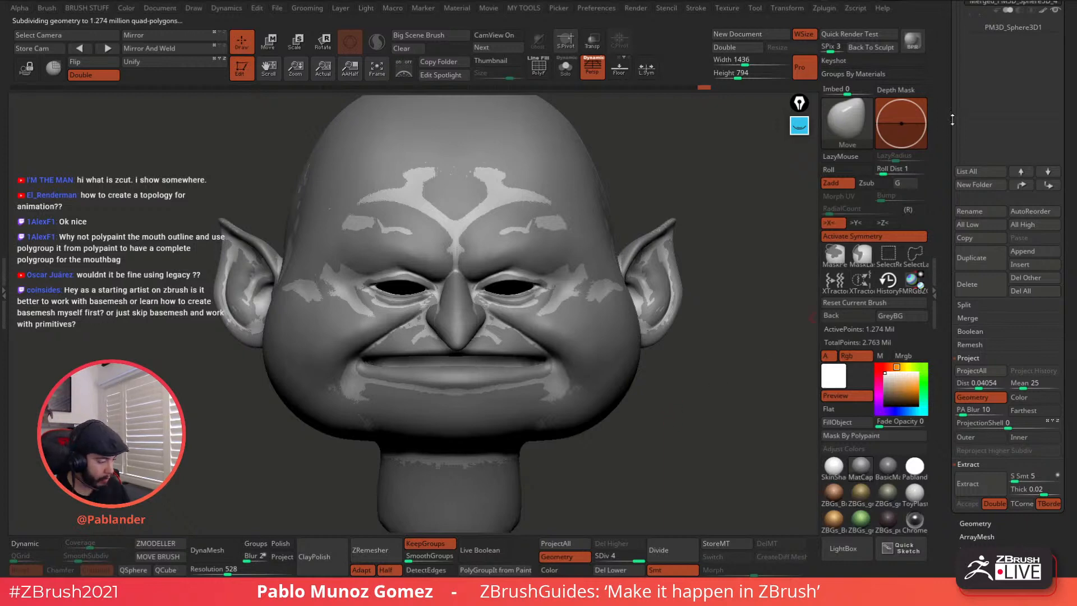
left_click_drag(953, 120, 943, 204)
left_click(1008, 145)
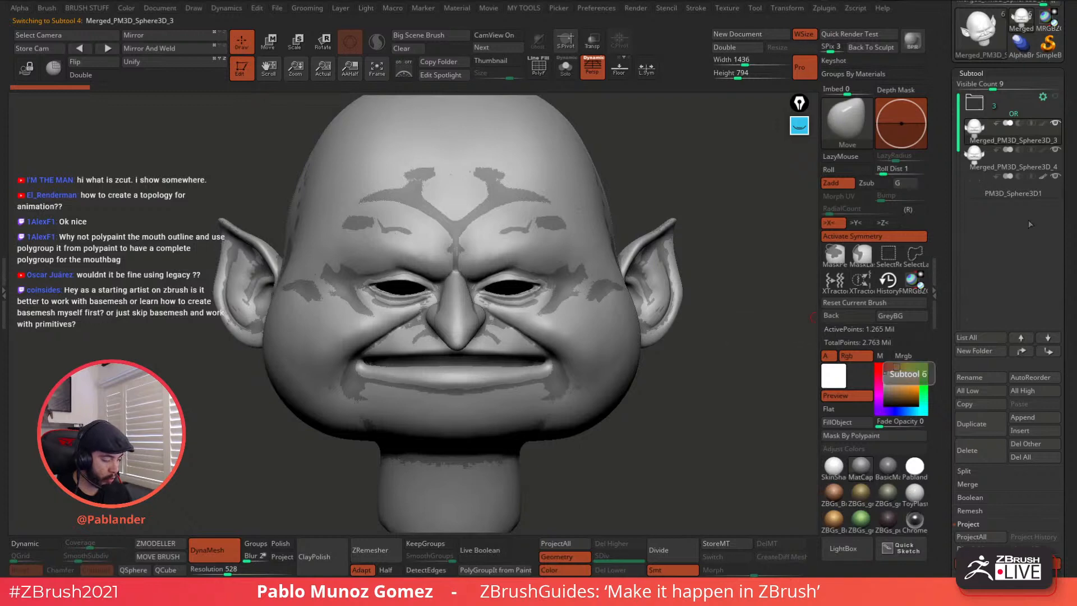
left_click(1020, 161)
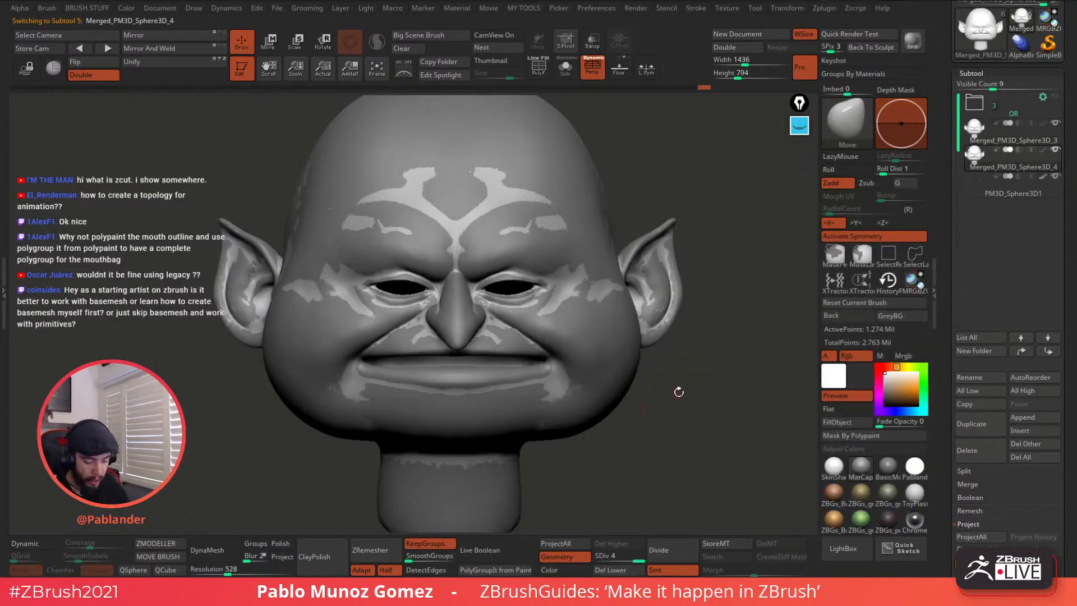
left_click(575, 544)
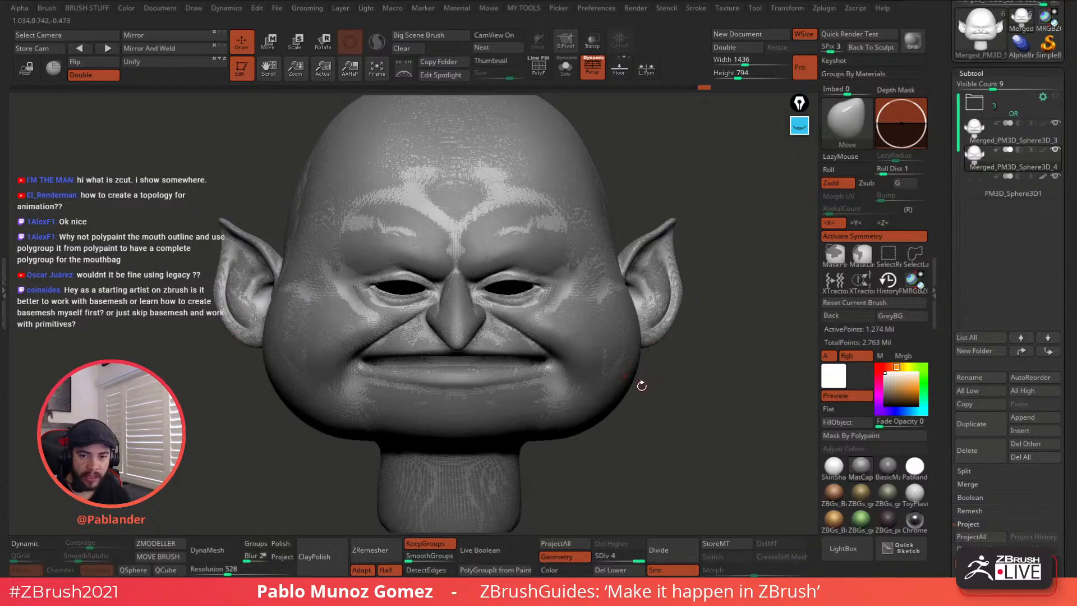
Step: Hide the original sculpt subtool Merged_PM3D_Sphere3D_3, leaving the projected head visible
left_click(833, 9)
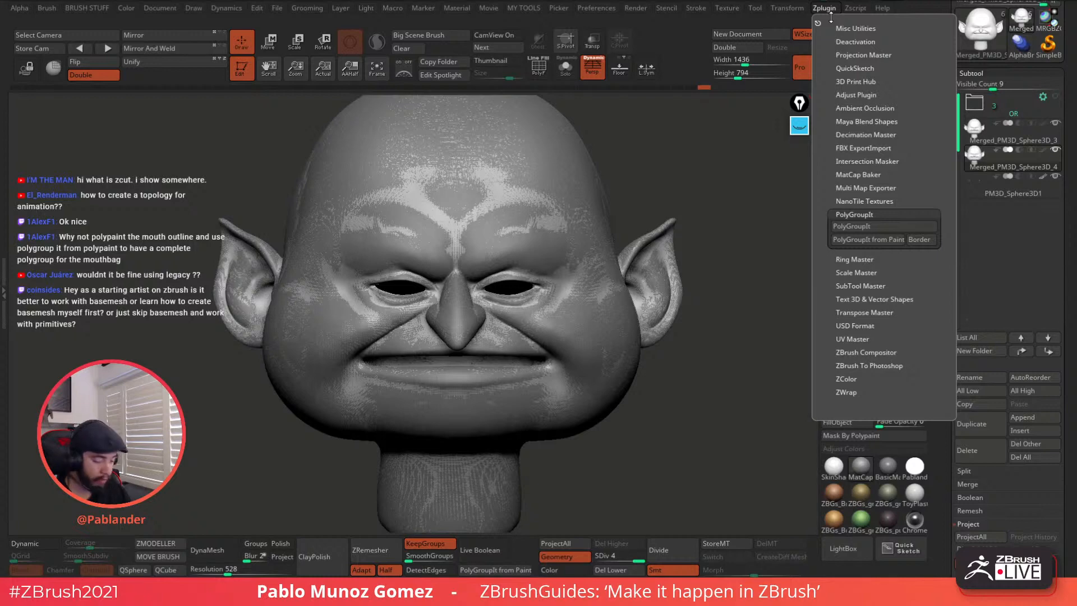
left_click_drag(663, 397, 665, 411)
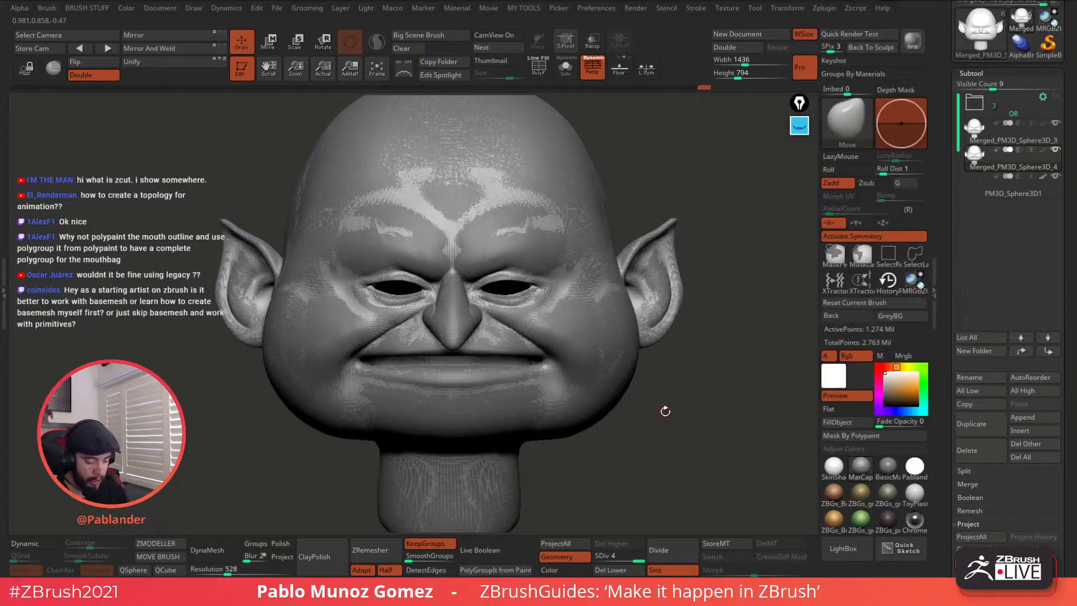
left_click(581, 88)
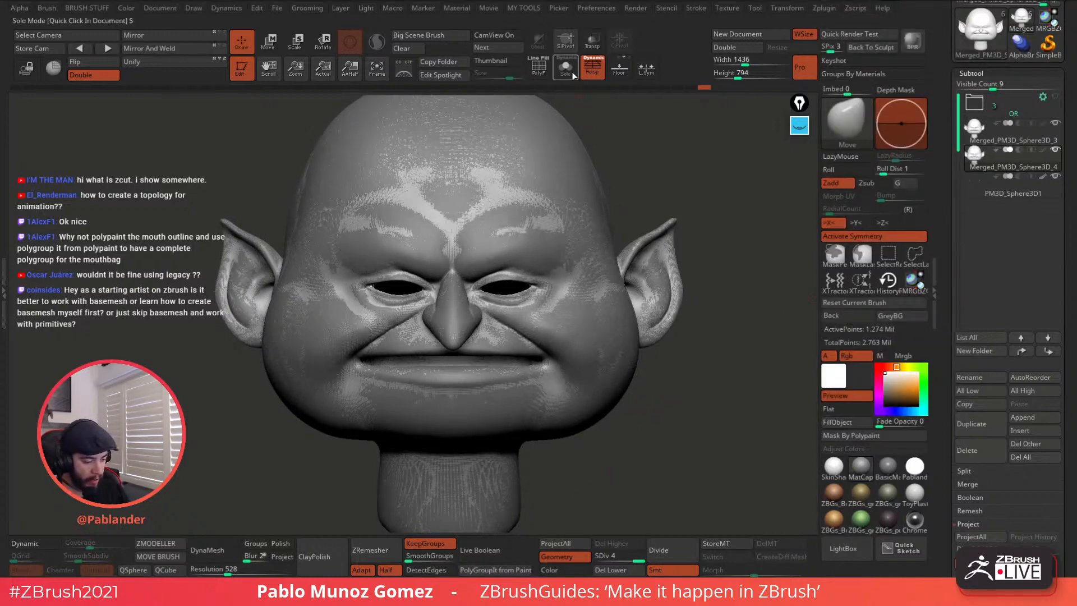
left_click(565, 67)
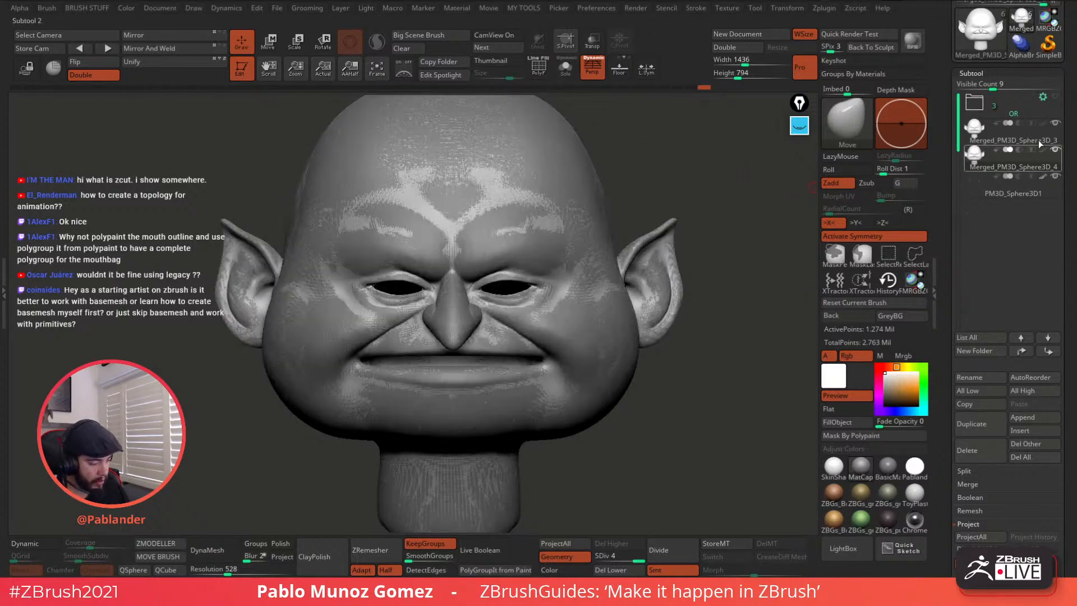
left_click(1057, 124)
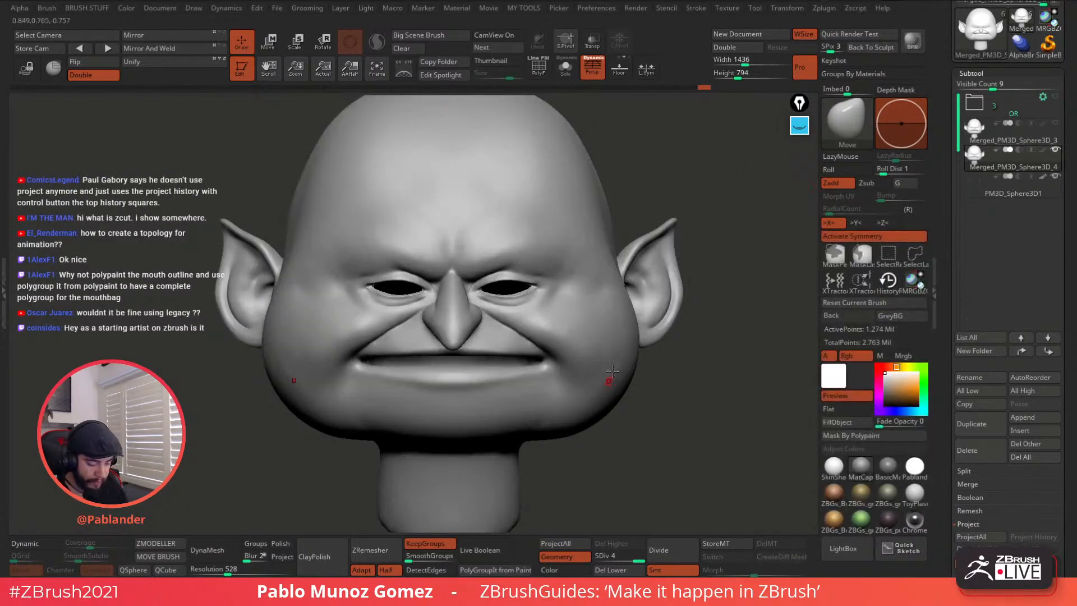
Step: Set the retopologized head to subdivision level 1, isolate it and display its wireframe around the hole under the cheek
right_click_drag(692, 318, 625, 354)
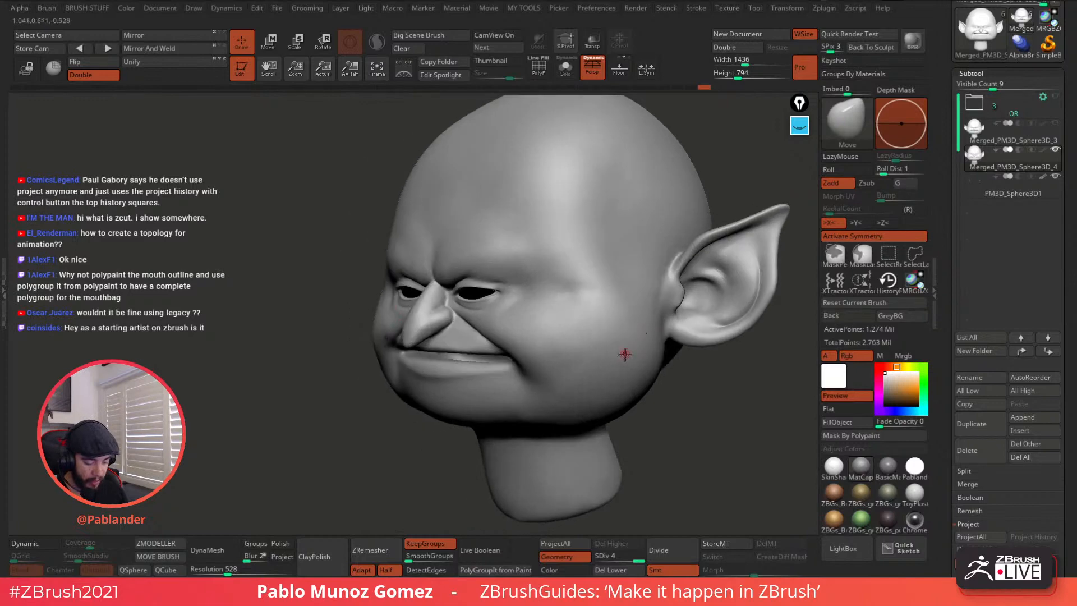
mouse_move(630, 316)
right_mouse_down("alt")
mouse_move(642, 416)
mouse_move(618, 425)
mouse_move(664, 343)
mouse_move(630, 365)
mouse_move(640, 337)
mouse_move(621, 304)
right_mouse_up("alt")
right_click_drag(662, 339, 610, 359)
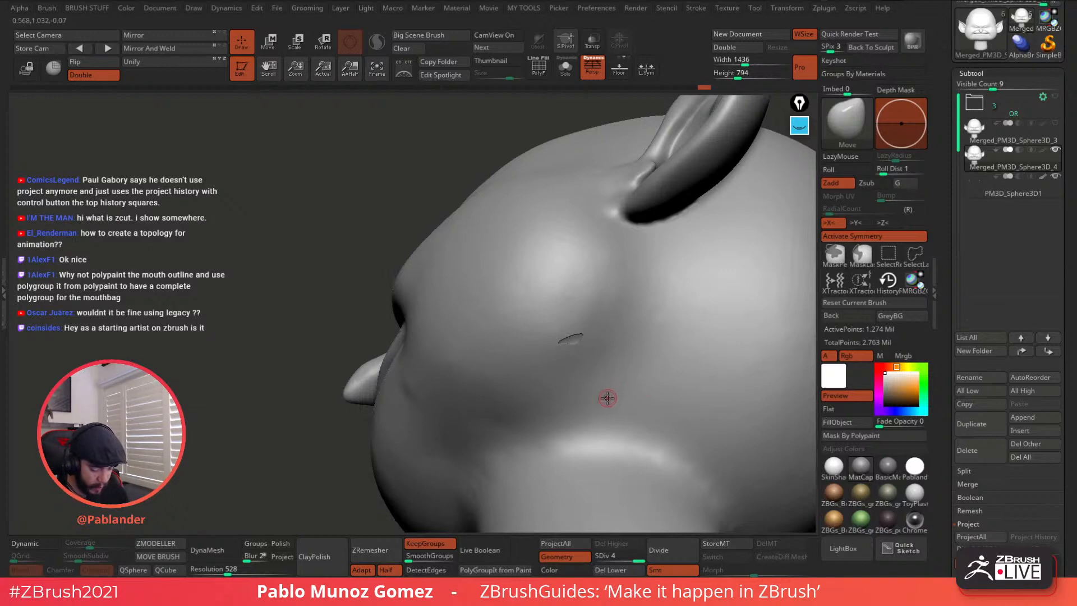
right_click_drag(606, 393, 602, 309)
left_click_drag(620, 557, 601, 556)
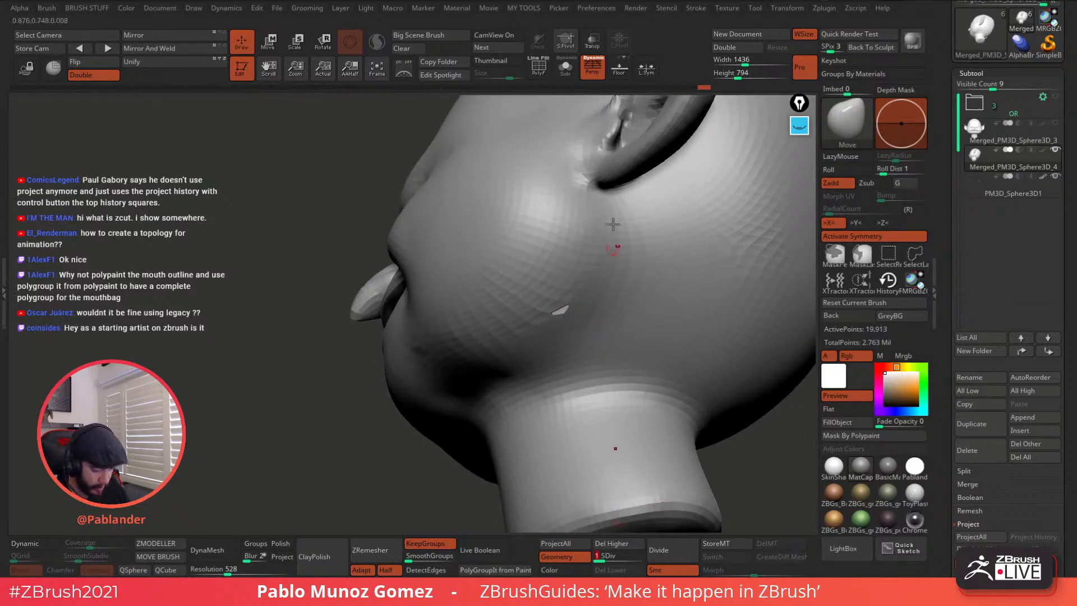
right_click_drag(566, 268, 574, 91, "ctrl")
left_click(577, 78)
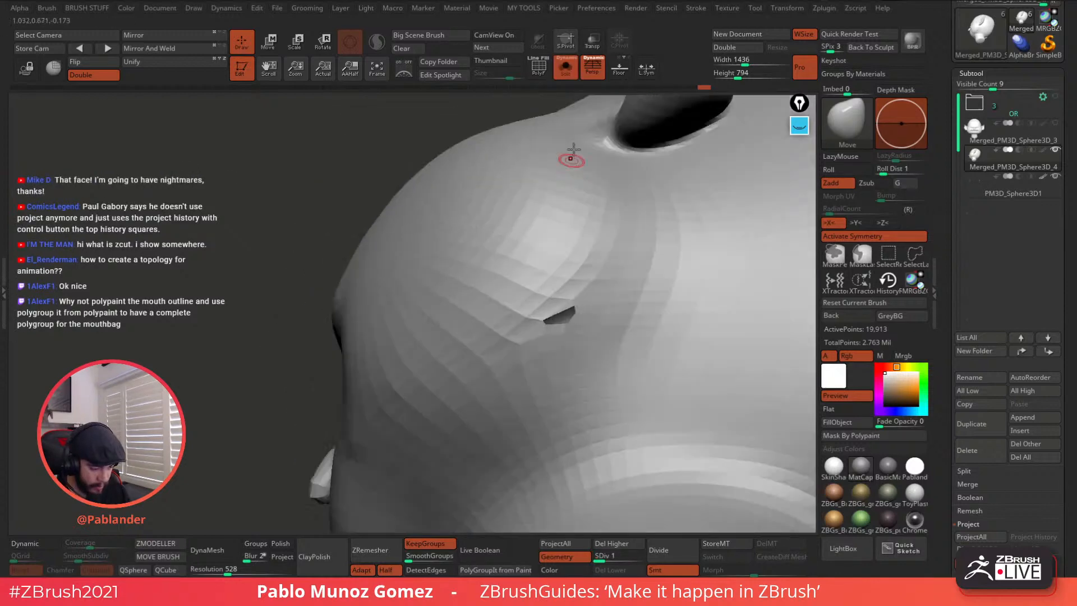
left_click(540, 67)
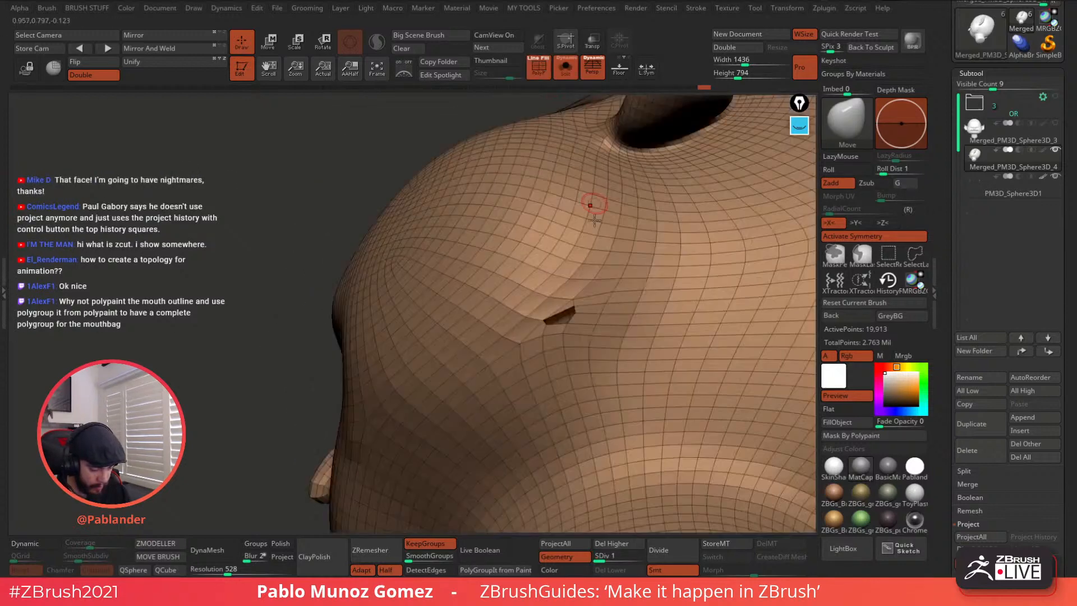
Step: Try to smooth the polygons around the hole under the cheek, then undo the stroke
key("space")
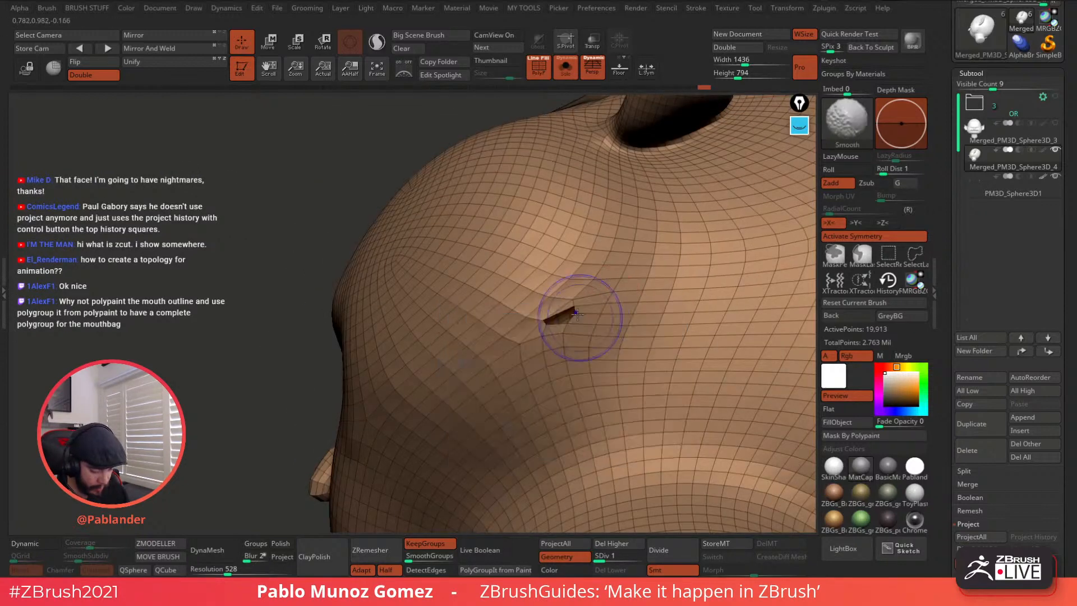
mouse_move(581, 306)
left_mouse_down("shift")
mouse_move(547, 338)
mouse_move(582, 318)
left_mouse_up("shift")
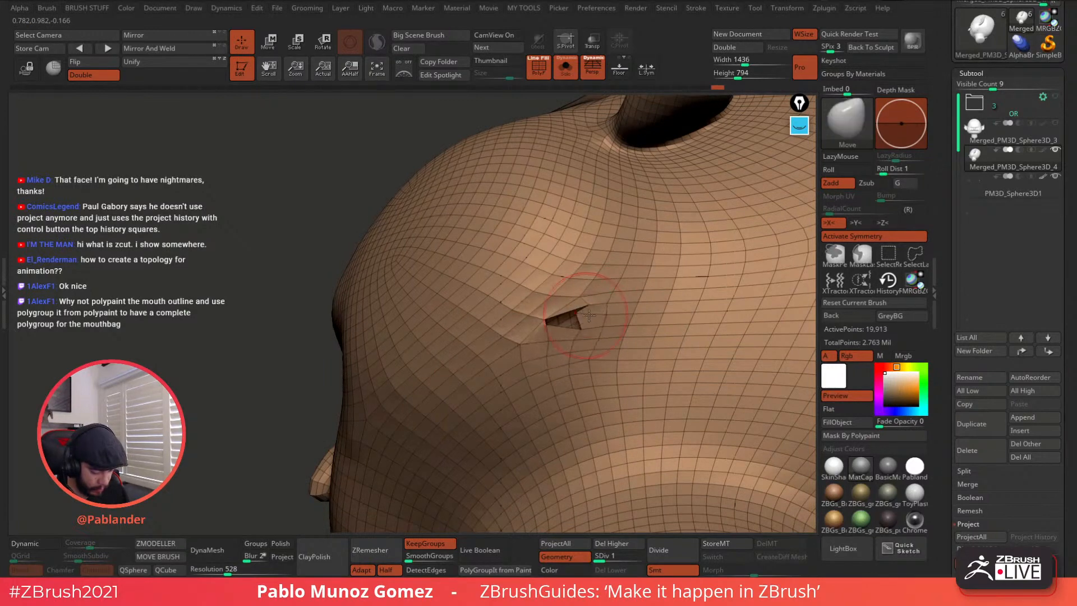
key("ctrl+z")
Step: Delete the head's higher subdivision levels and switch to the ZModeler brush at the hole under the cheek
right_click_drag(598, 325, 585, 359, "ctrl")
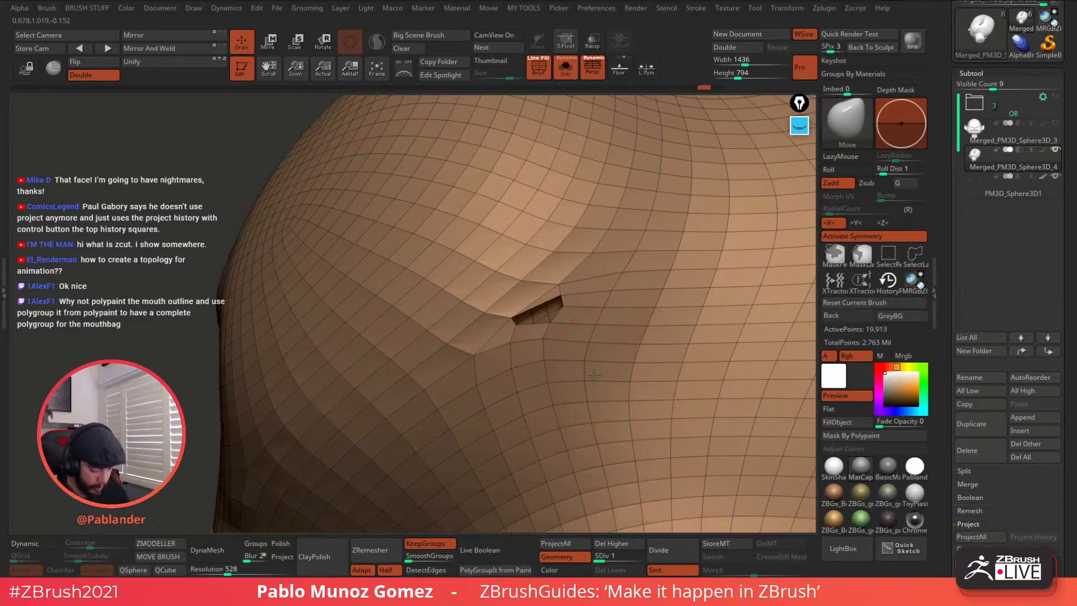
mouse_move(599, 349)
right_mouse_down("ctrl")
mouse_move(584, 312)
mouse_move(593, 350)
right_mouse_up("ctrl")
right_click_drag(624, 405, 594, 371, "alt")
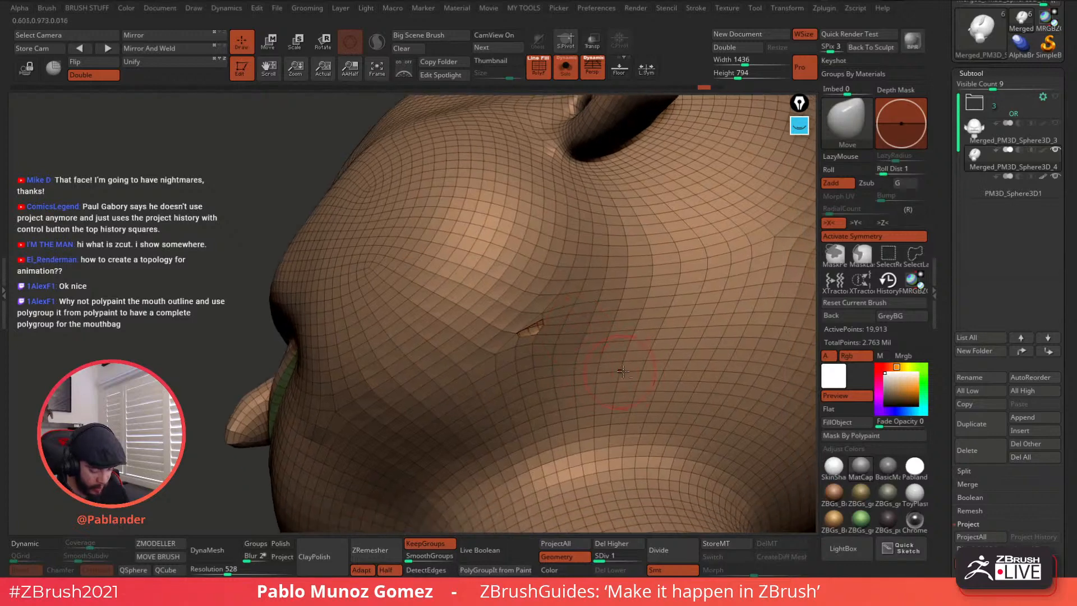
left_click(628, 545)
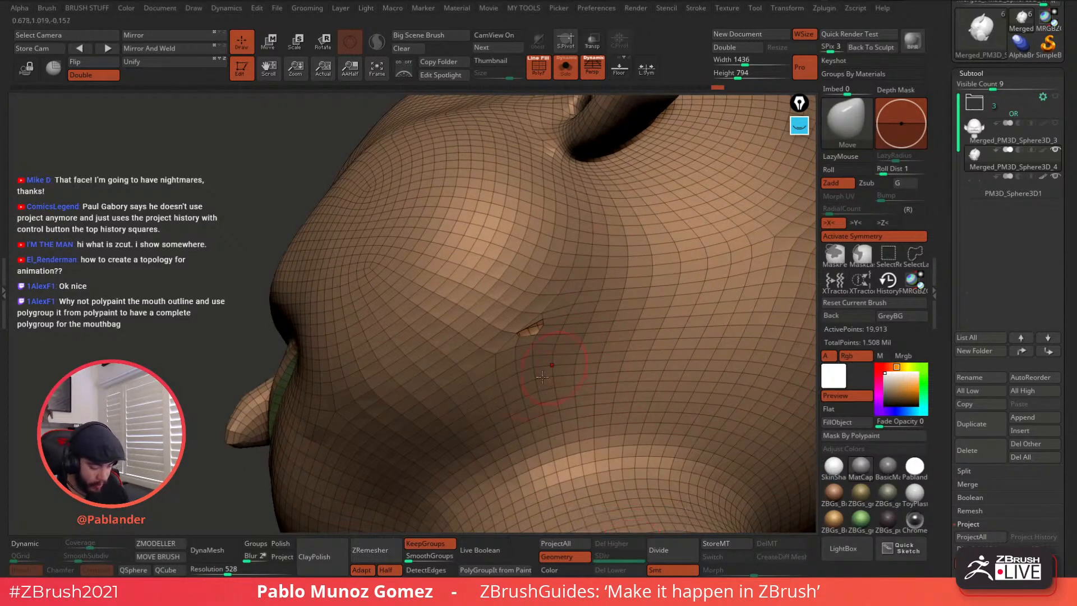
left_click(168, 547)
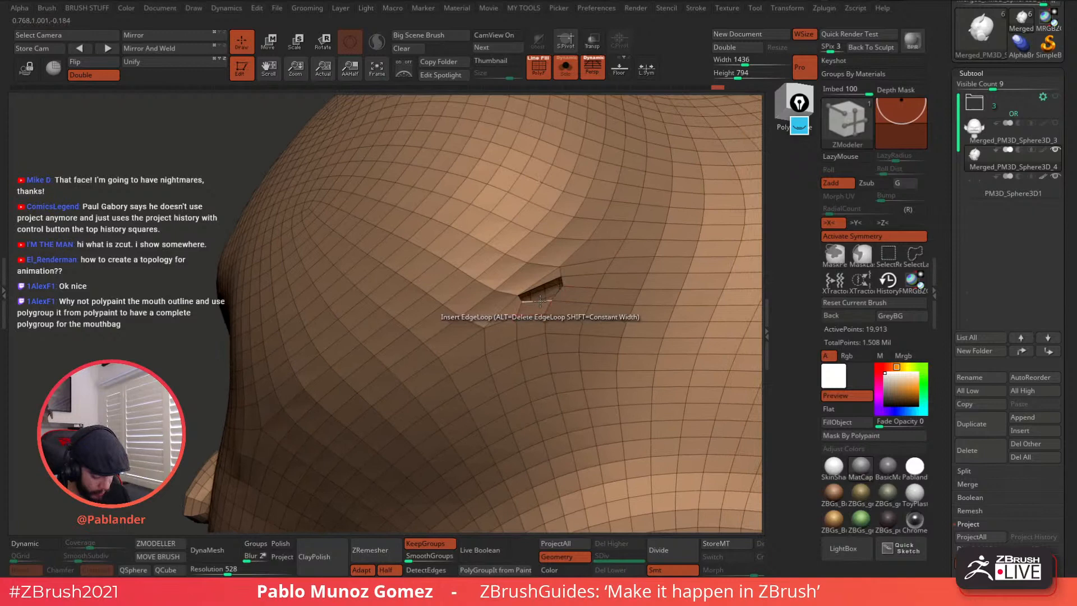
Step: Turn off X symmetry and fill the hole under the cheek with ZModeler's Bridge Two Edges action
key("space")
left_click(448, 250)
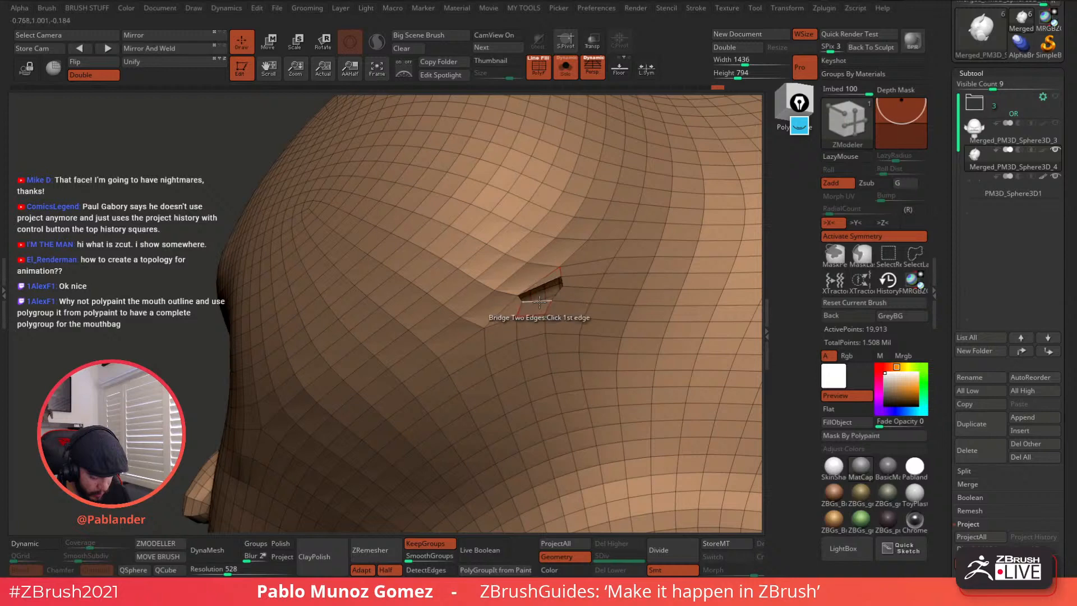
right_click_drag(540, 303, 542, 280)
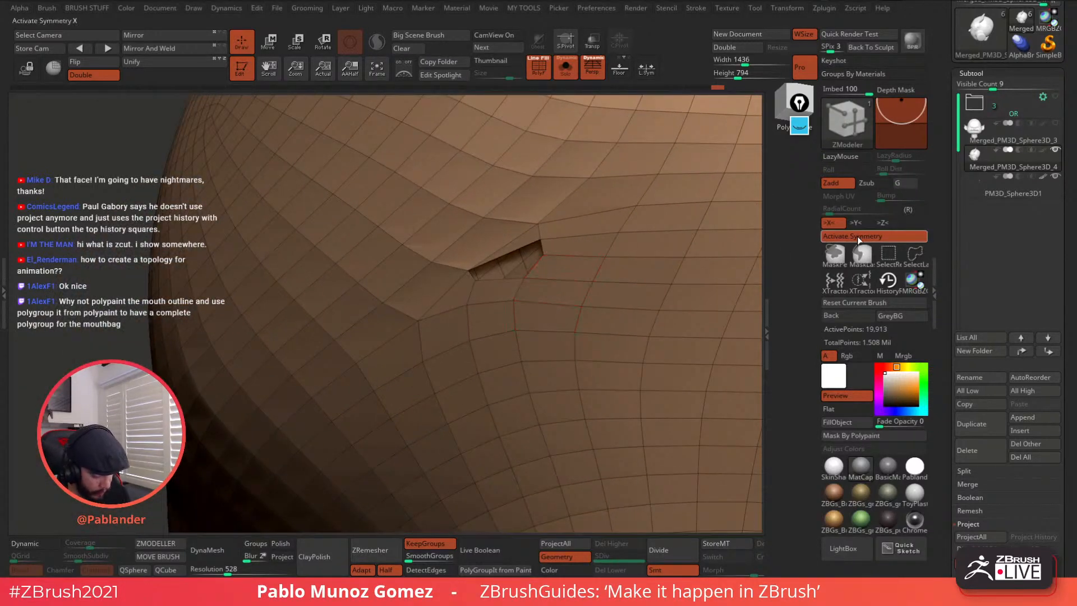
key("x")
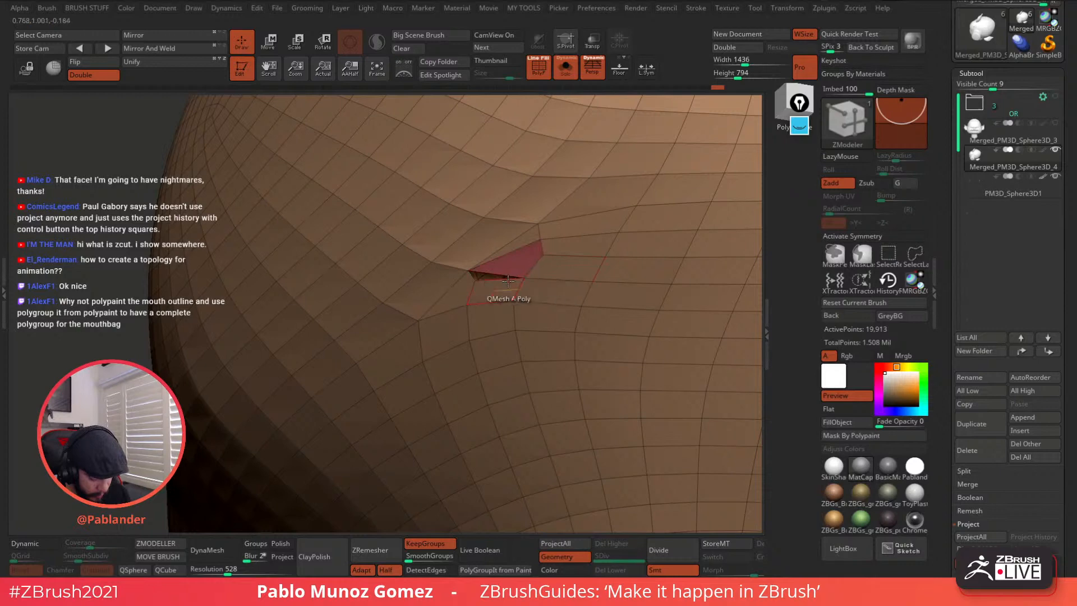
right_click_drag(495, 278, 496, 283)
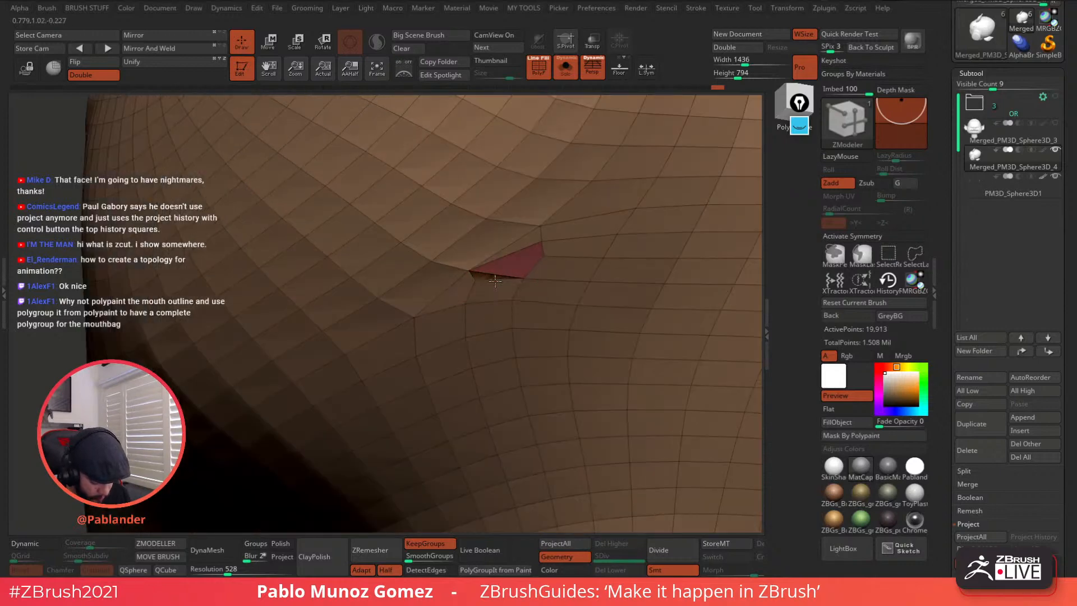
Step: Switch to the Move brush, adjust its draw size and even out the polygons around the filled hole under the cheek
right_click_drag(589, 339, 578, 320, "ctrl")
key("b")
left_click(548, 312)
key("space")
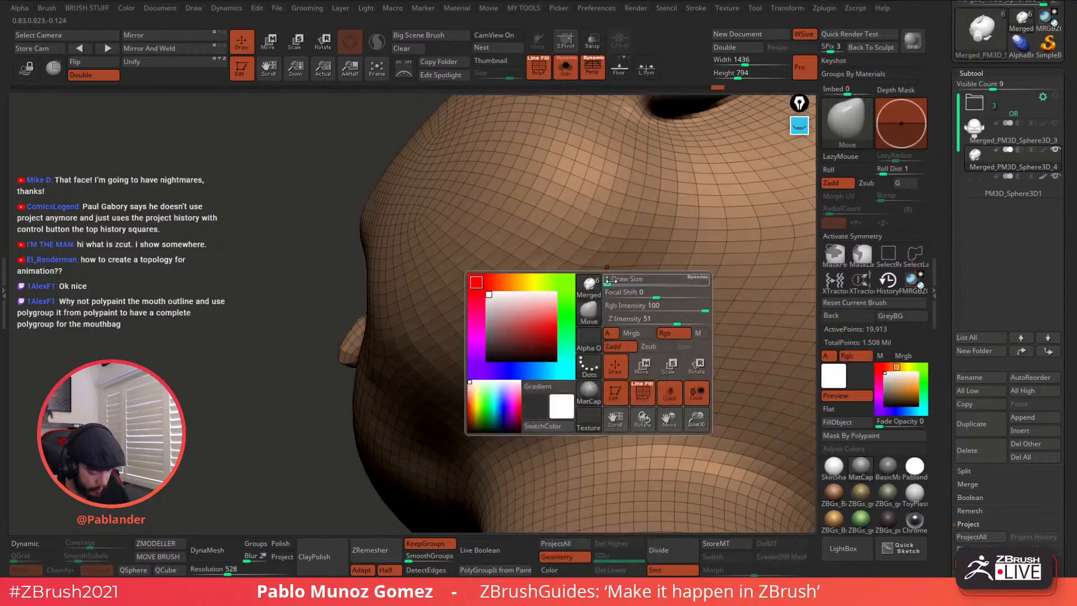
left_click_drag(651, 279, 629, 279)
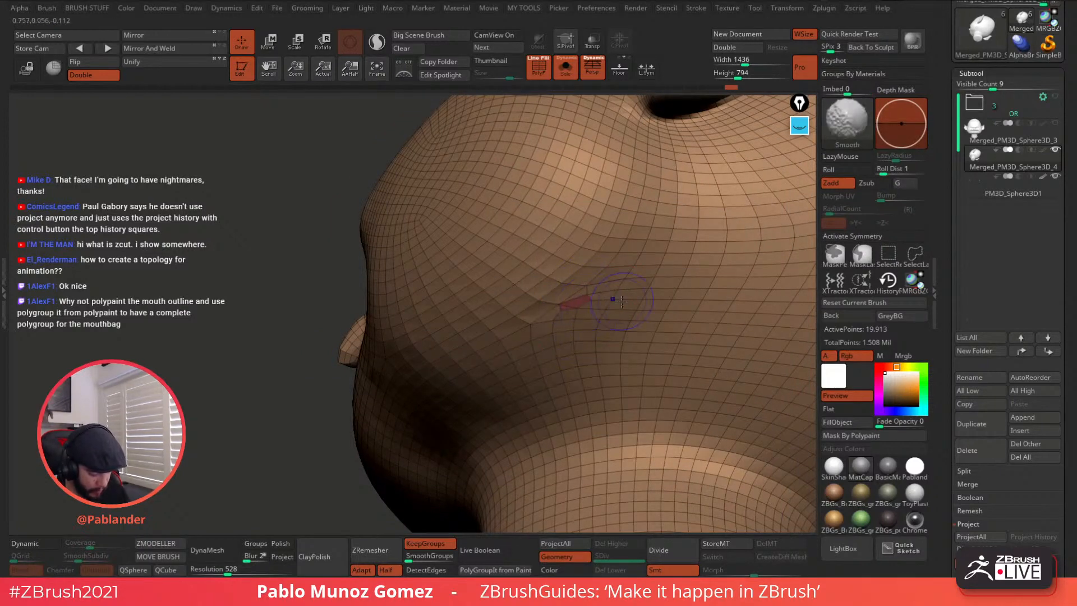
left_click_drag(583, 320, 580, 337)
mouse_move(612, 323)
right_mouse_down()
mouse_move(577, 292)
mouse_move(578, 256)
mouse_move(589, 314)
mouse_move(616, 365)
mouse_move(608, 348)
mouse_move(637, 320)
mouse_move(628, 317)
mouse_move(624, 342)
mouse_move(696, 449)
mouse_move(620, 301)
right_mouse_up()
Step: Hide the eye and mouth polygroups, merge the visible skin into a single polygroup and show the whole head again
left_click(587, 258, "ctrl+shift")
left_click(634, 343, "ctrl+shift")
right_click_drag(640, 356, 615, 396)
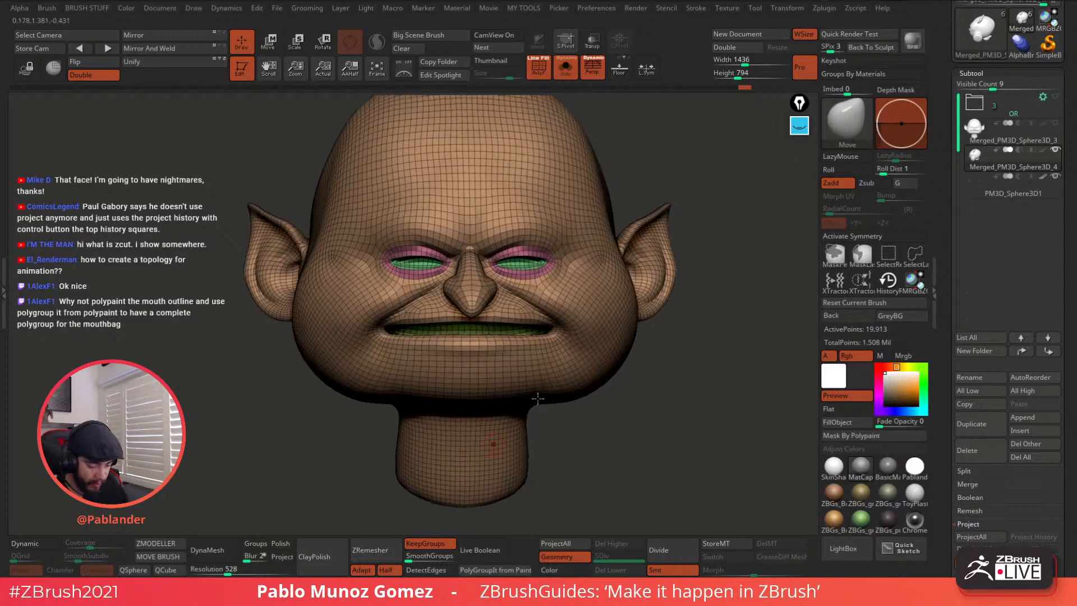
right_click_drag(667, 331, 642, 226)
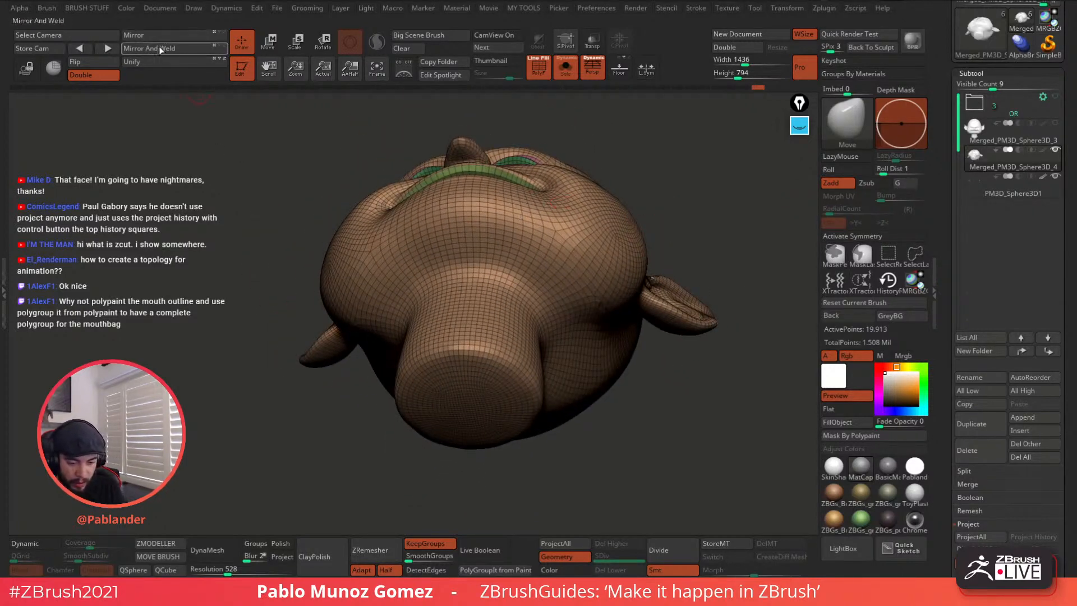
mouse_move(591, 294)
right_mouse_down()
mouse_move(622, 292)
mouse_move(591, 325)
right_mouse_up()
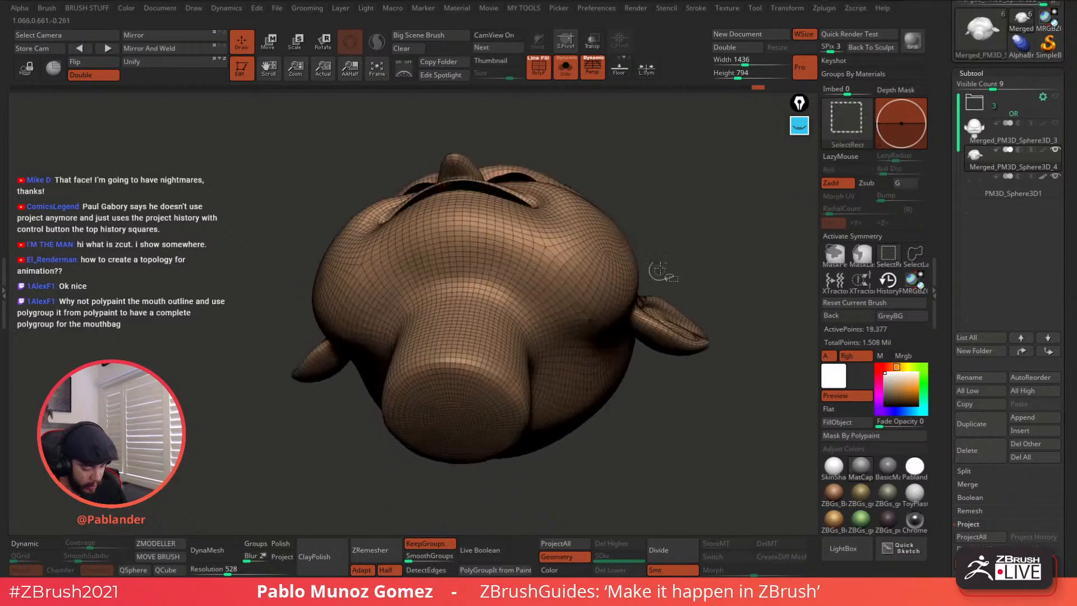
right_click_drag(674, 248, 594, 322)
left_click(589, 327, "ctrl+shift")
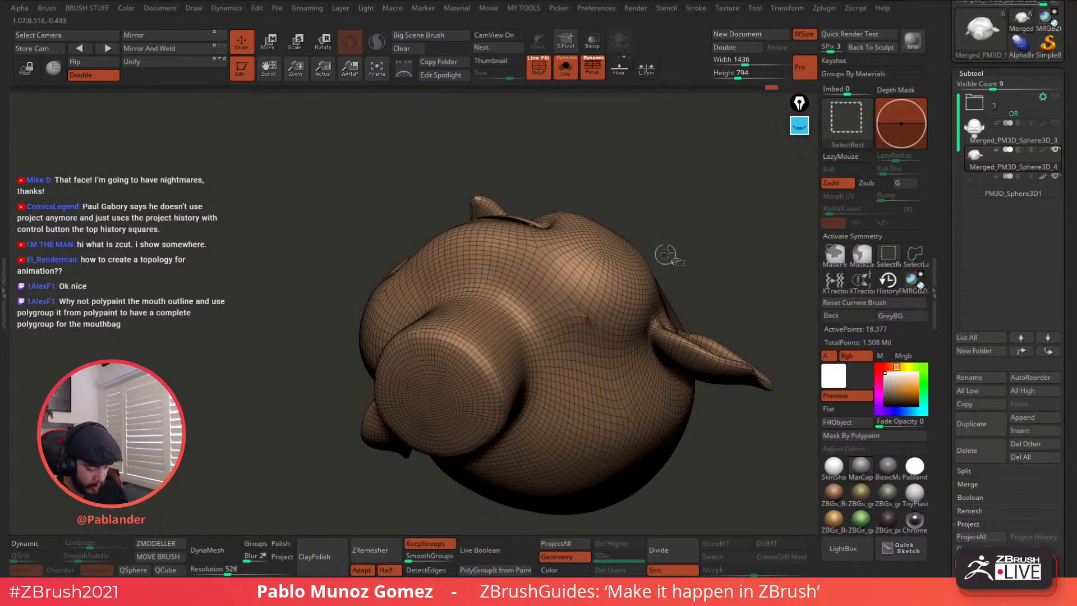
left_click_drag(668, 254, 694, 237, "ctrl+shift")
left_click(696, 238, "ctrl+shift")
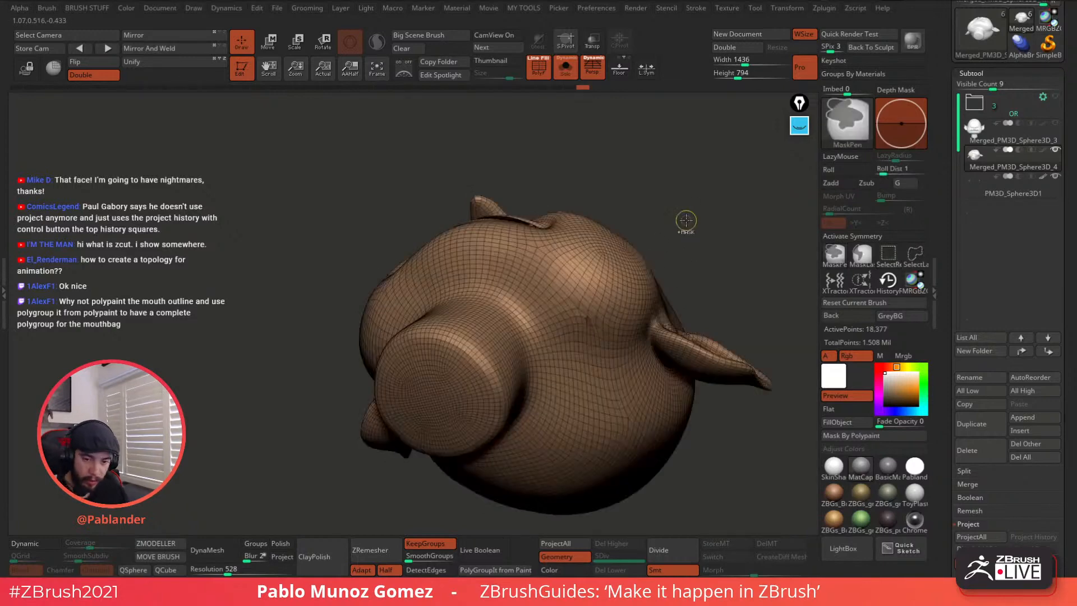
key("ctrl+w")
mouse_move(681, 218)
right_mouse_down()
mouse_move(678, 299)
mouse_move(647, 384)
right_mouse_up()
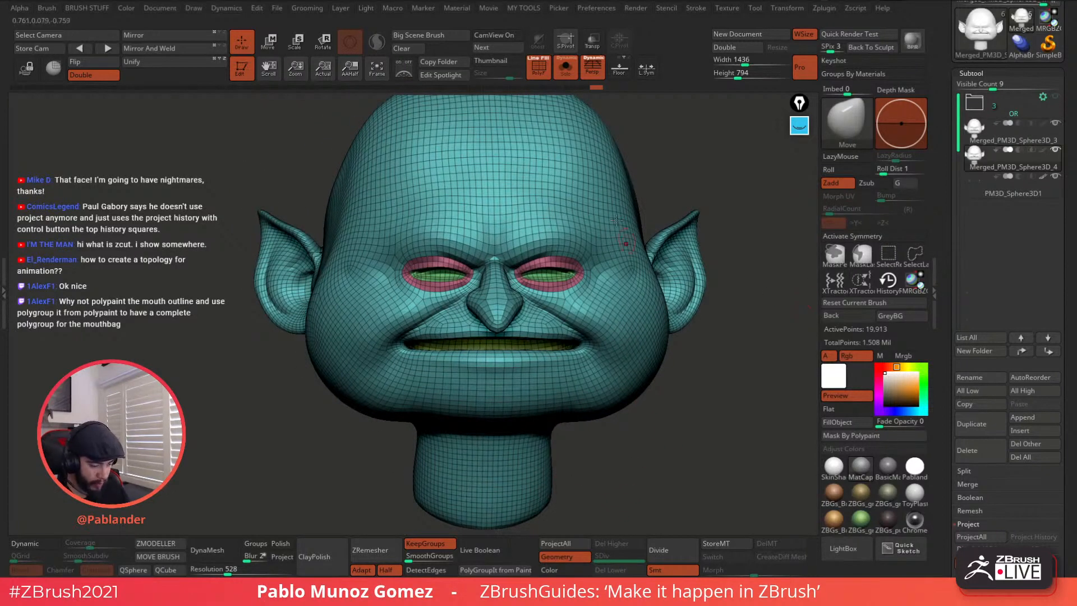
Step: Compare the isolated head with the original sculpt, undo the last change around the eye and turn Solo mode off
left_click(572, 88)
right_click_drag(699, 355, 659, 482)
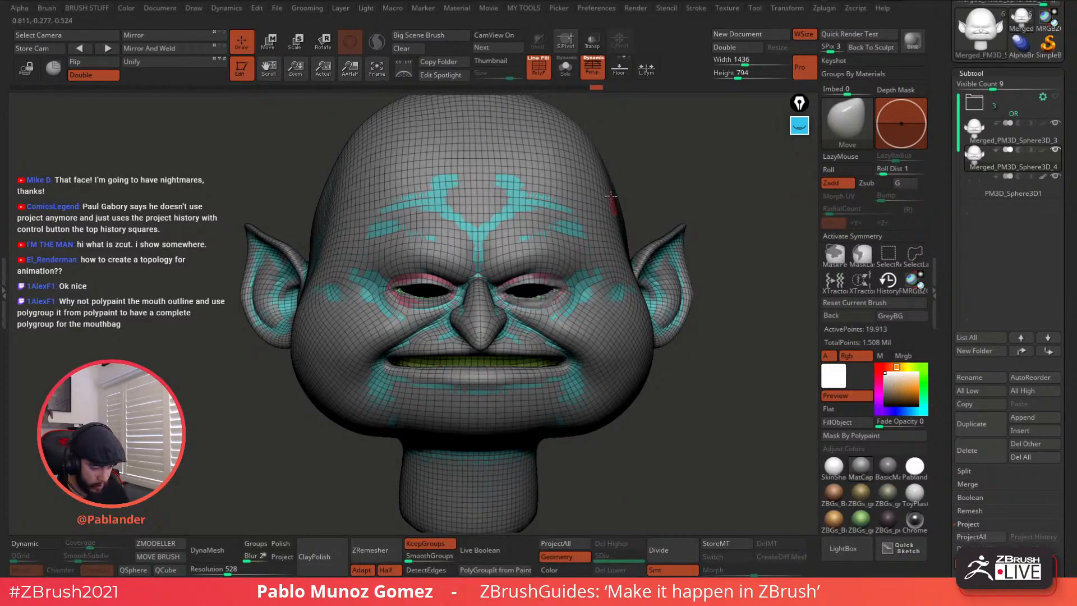
left_click(566, 66)
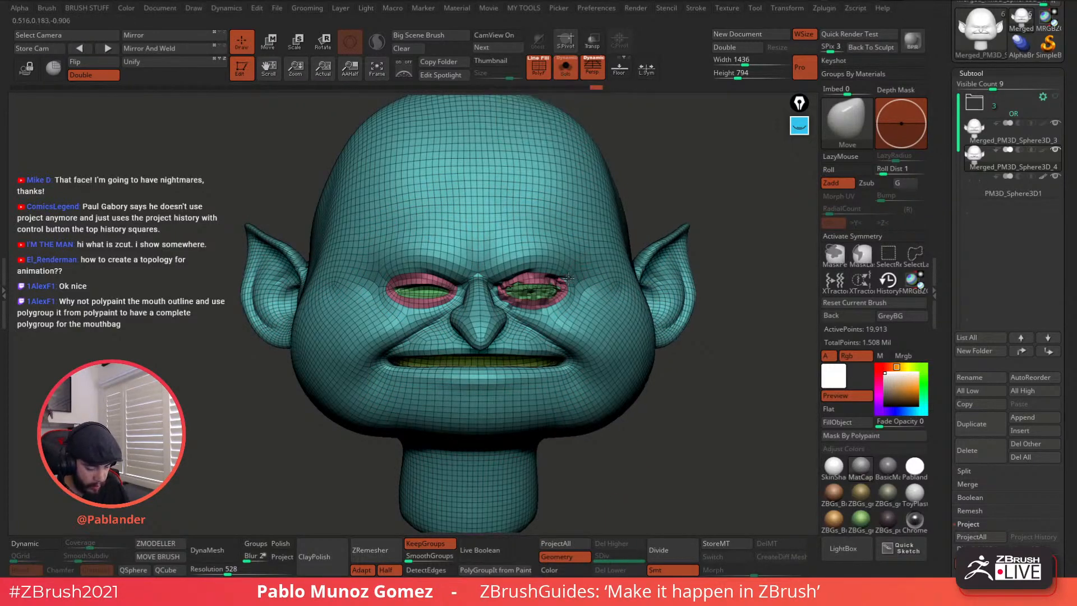
right_click_drag(568, 278, 560, 307)
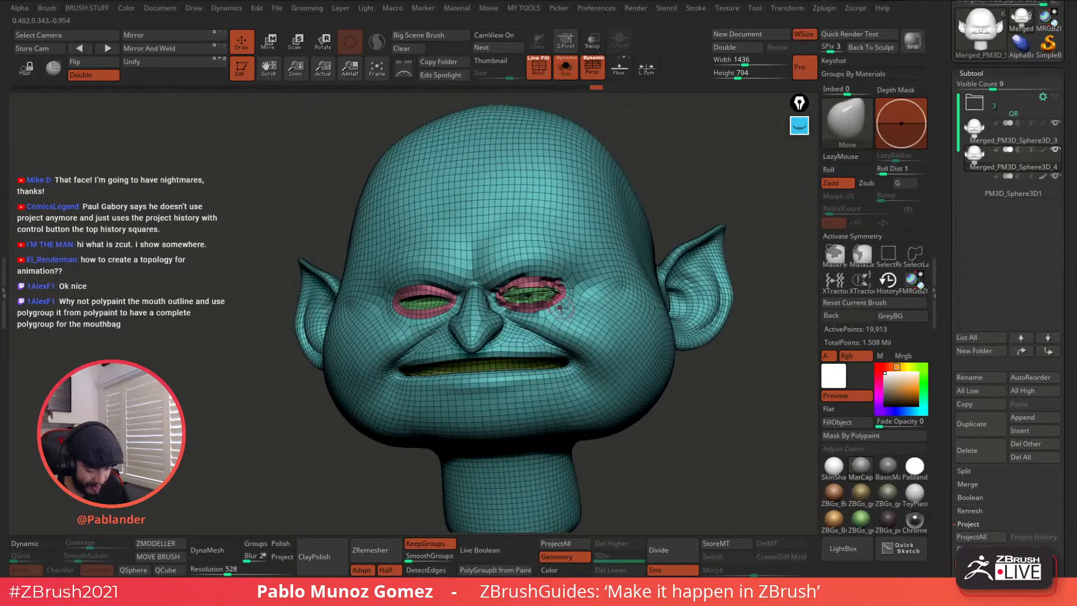
key("ctrl+z")
right_click_drag(606, 336, 610, 307)
right_click_drag(655, 344, 629, 352, "shift")
left_click(567, 68)
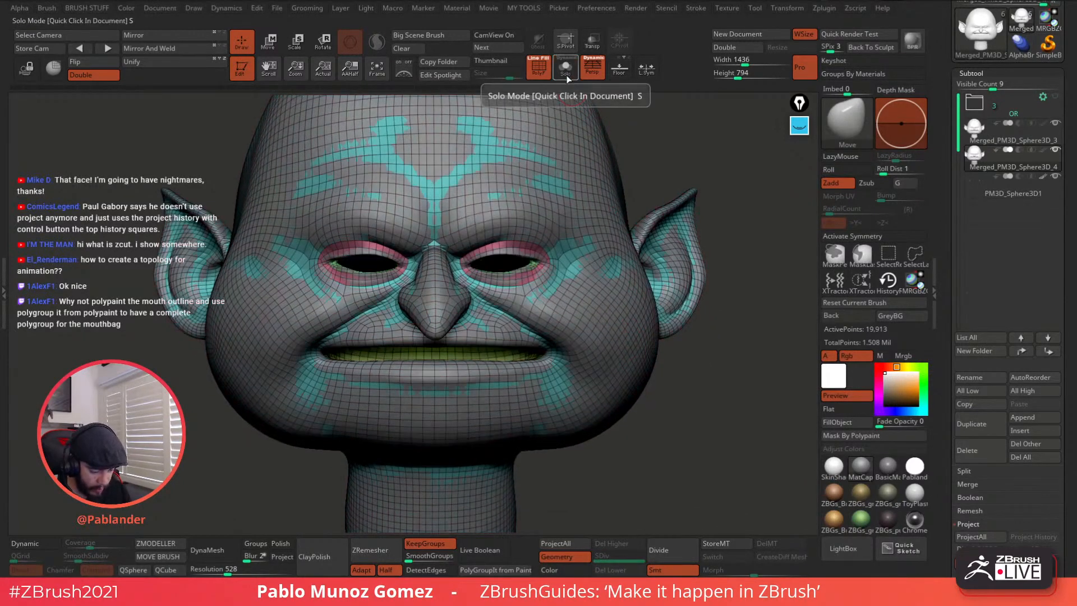
Step: Subdivide the retopologized head to level 3, project the original sculpt's detail onto it and check the result in isolation
left_click(555, 543)
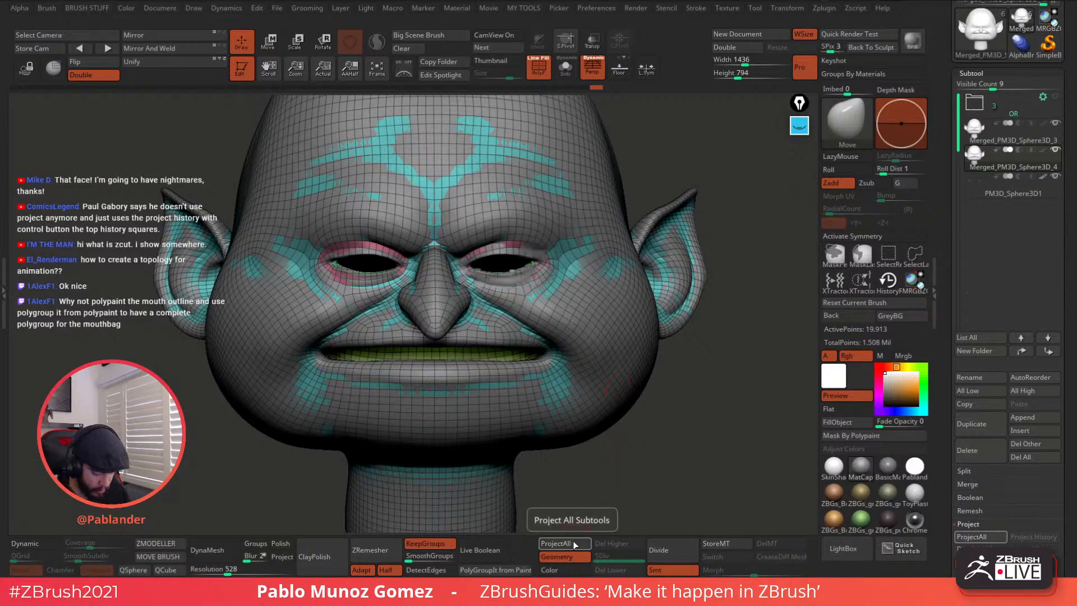
left_click(659, 551)
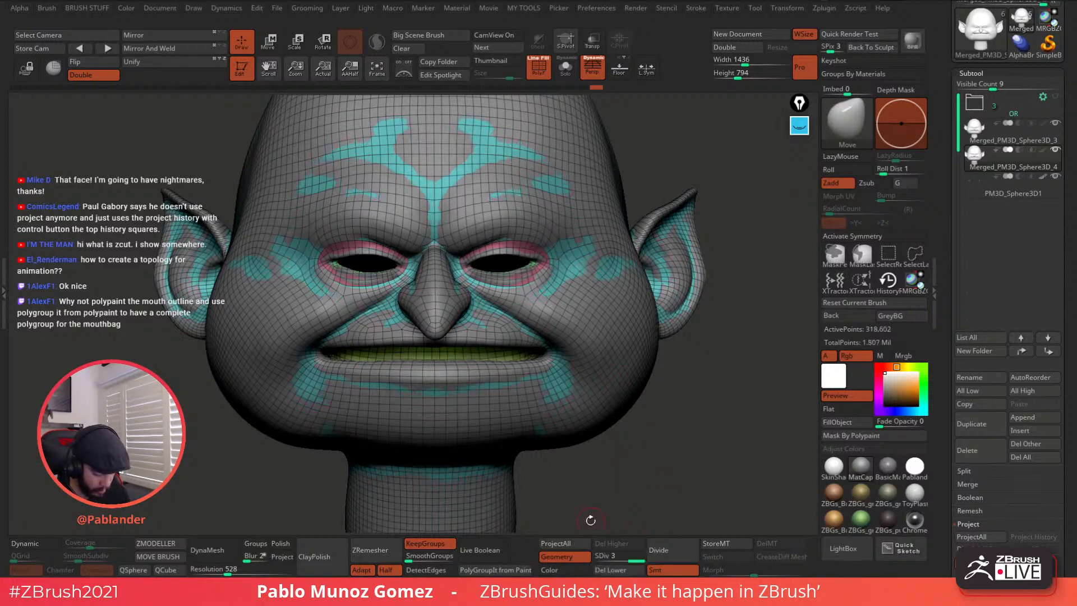
left_click(573, 544)
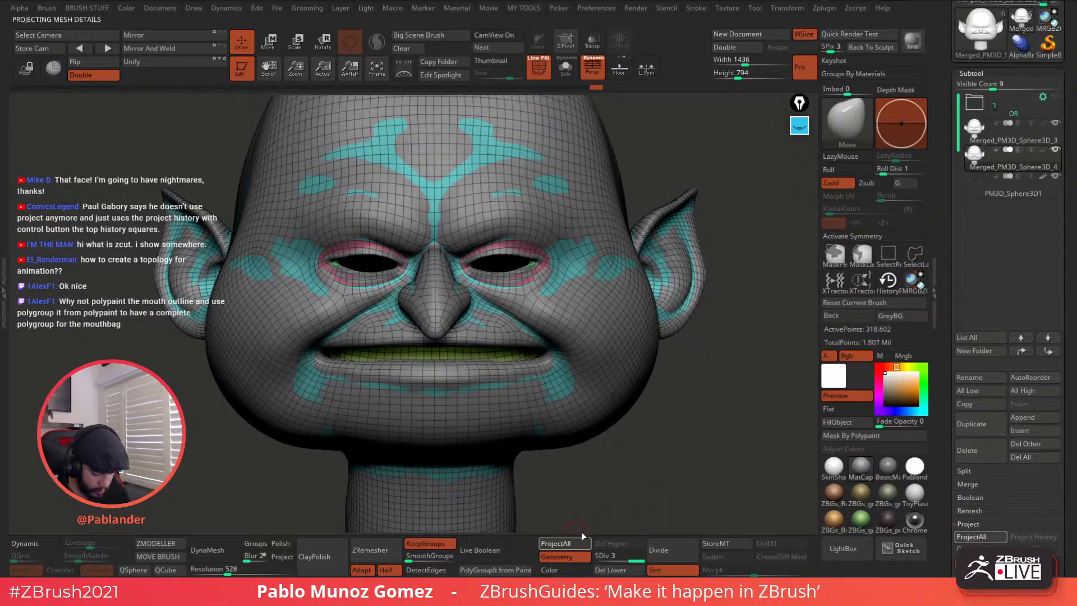
left_click(568, 68)
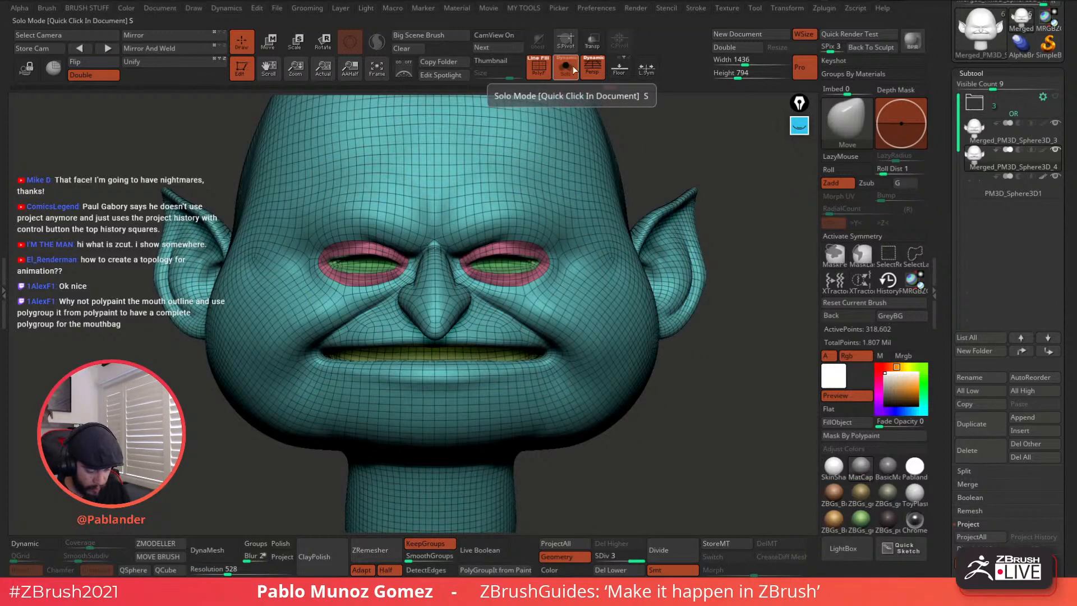
left_click(568, 68)
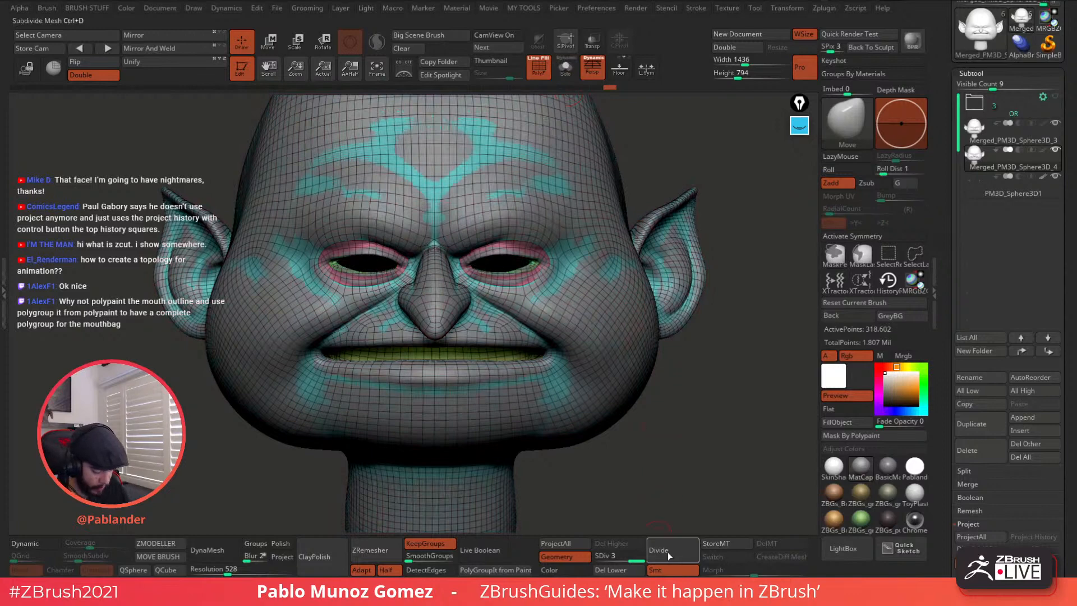
Step: Subdivide the head to level 4 and project all of the original sculpt's detail onto it
left_click(668, 553)
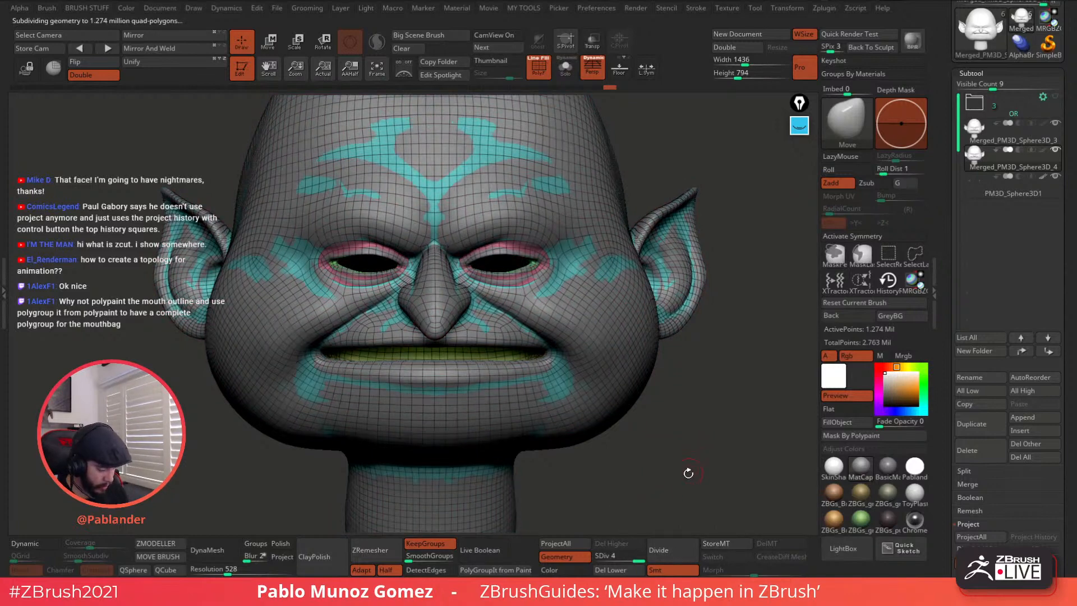
left_click(576, 540)
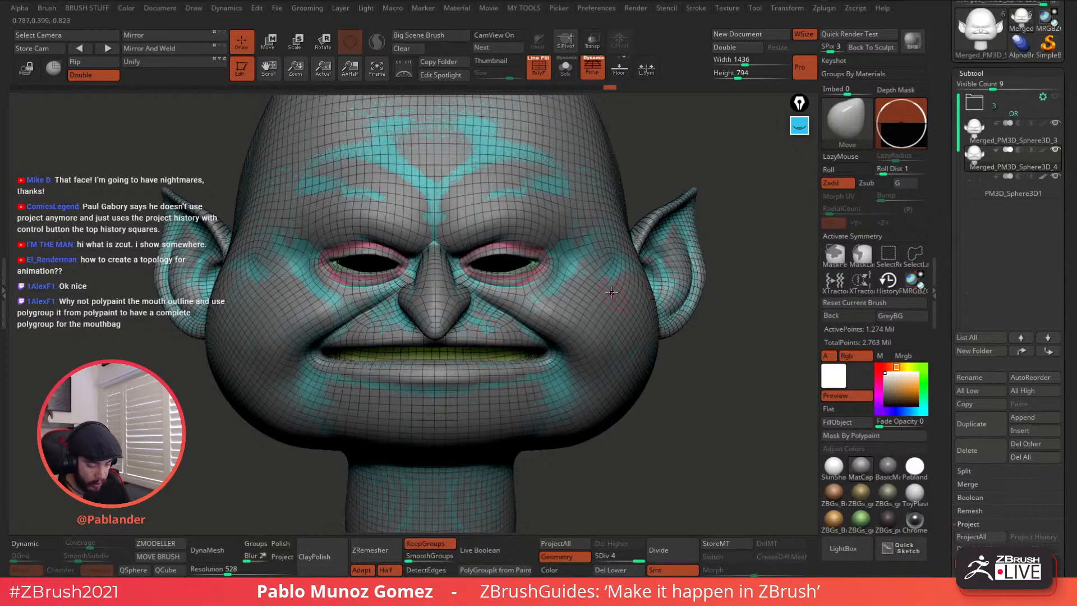
mouse_move(679, 314)
left_mouse_down()
mouse_move(699, 359)
mouse_move(668, 315)
left_mouse_up()
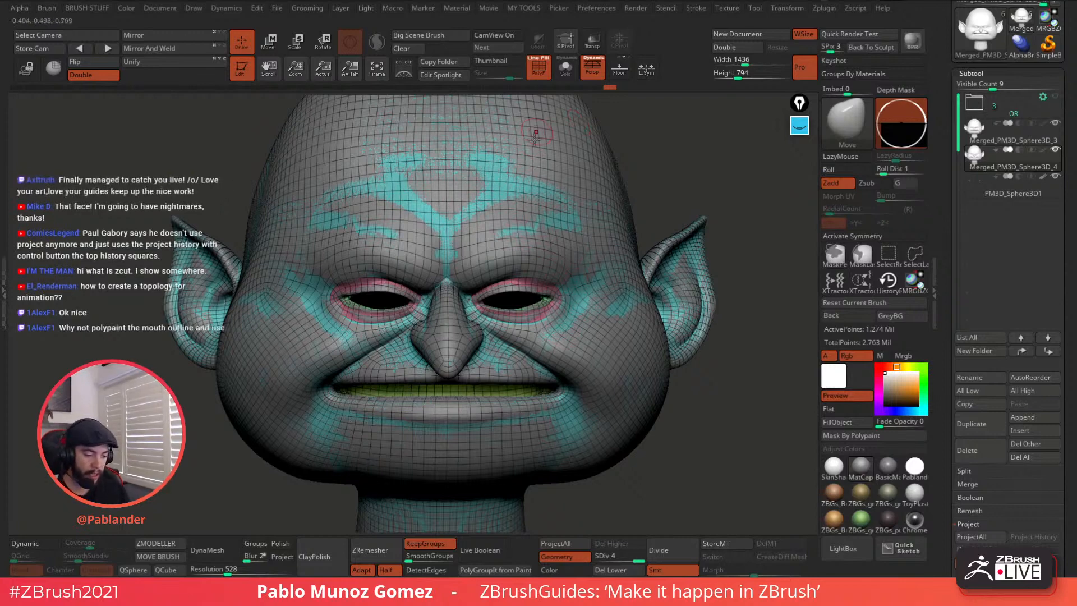
left_click(540, 71)
left_click(540, 72)
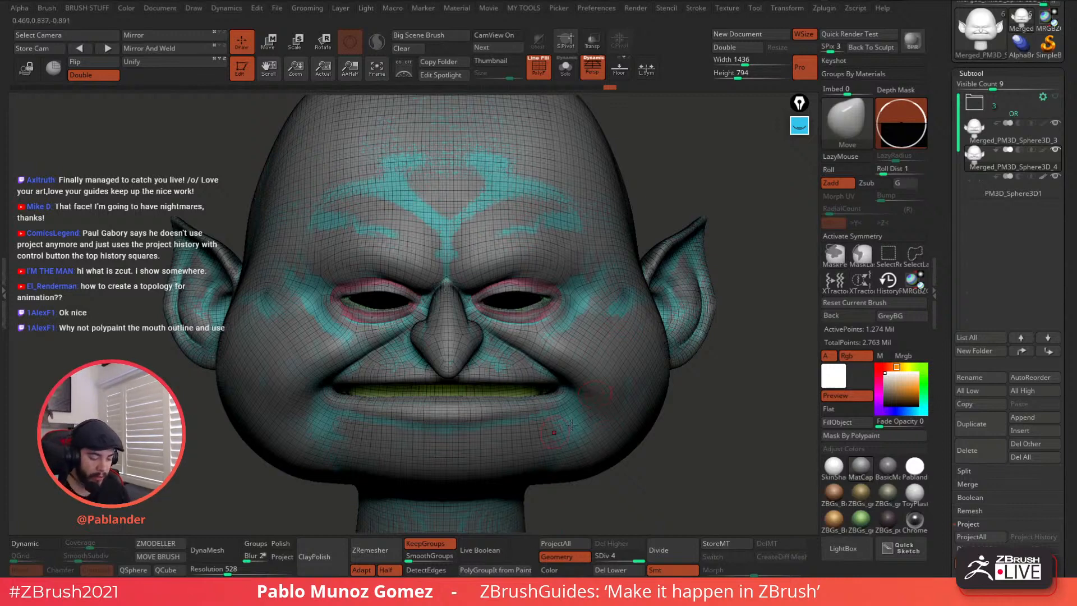
Step: Hide the original sculpt subtool Merged_PM3D_Sphere3D_3 and inspect the projected head's lower eyelid up close
left_click(1056, 124)
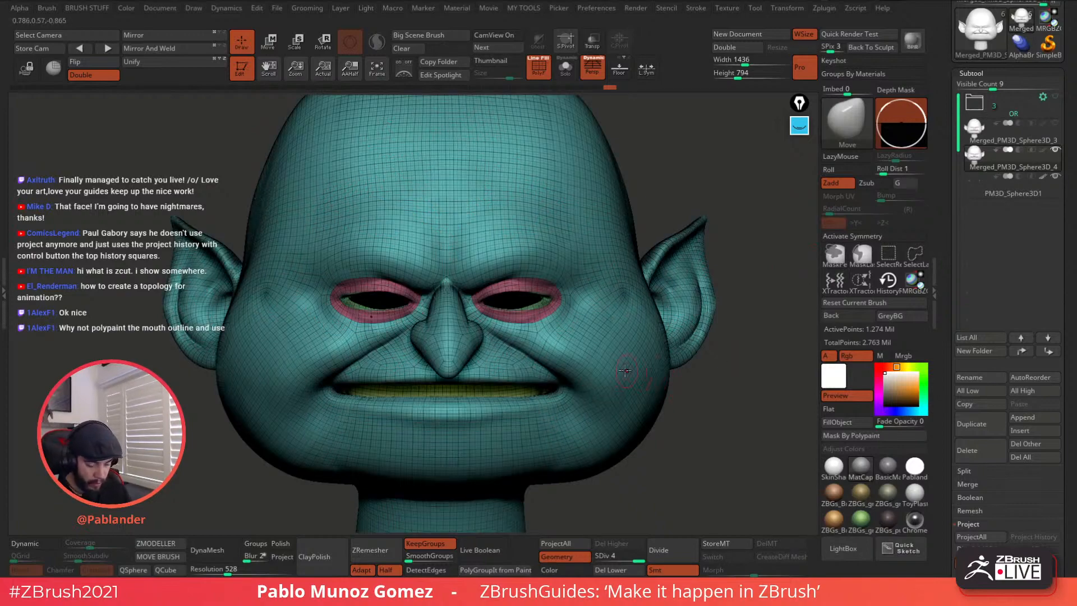
right_click_drag(543, 328, 553, 349)
left_click_drag(369, 319, 374, 321, "shift")
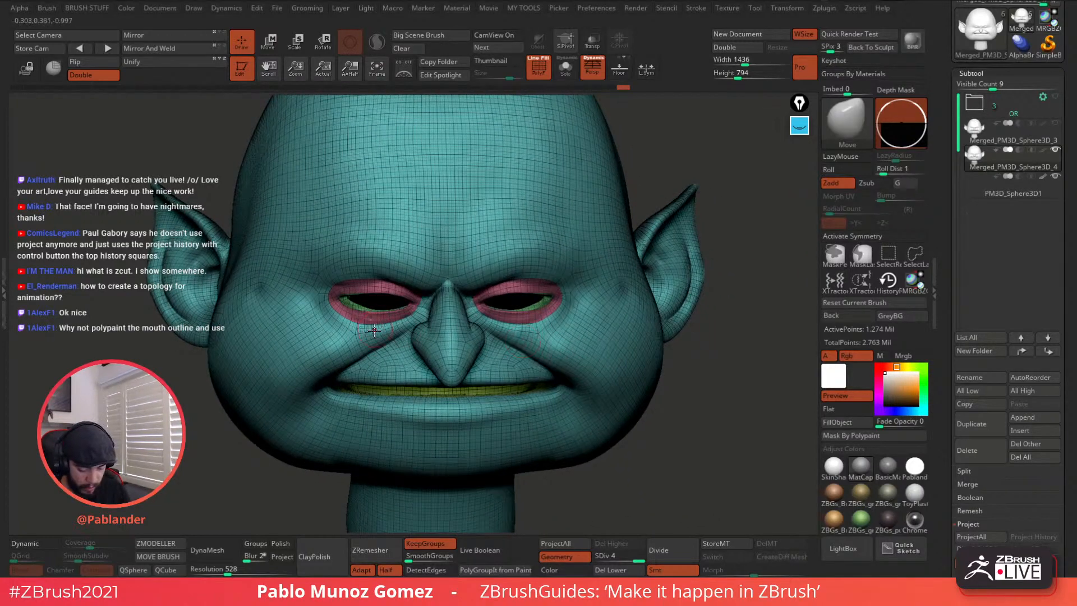
right_click_drag(374, 330, 503, 316)
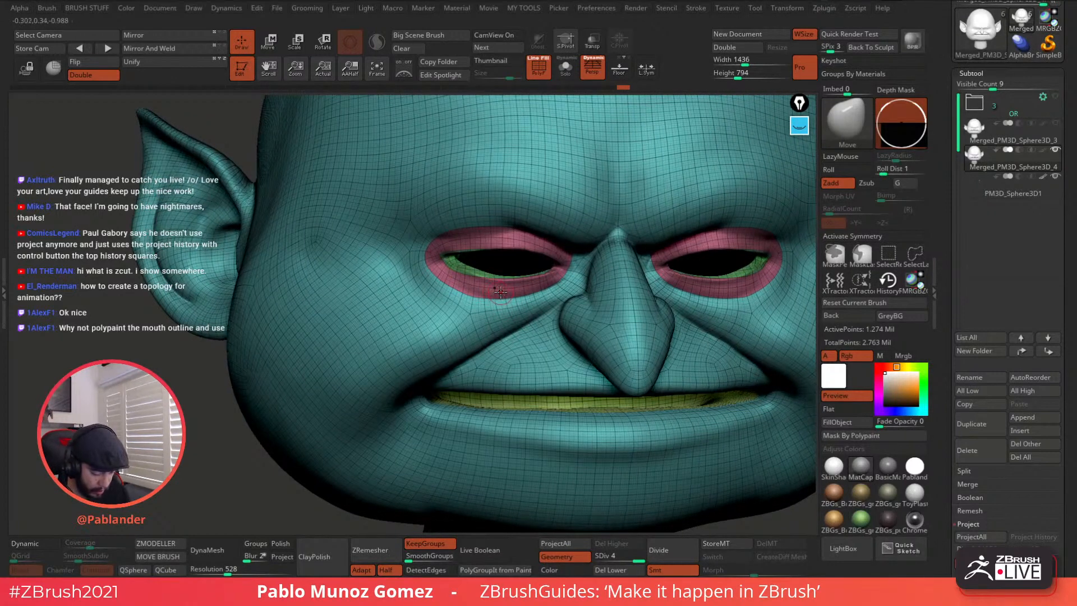
Step: Lower the head to subdivision level 2, smooth the lower eyelid across the levels and return to level 4
key("shift+d")
key("shift+d")
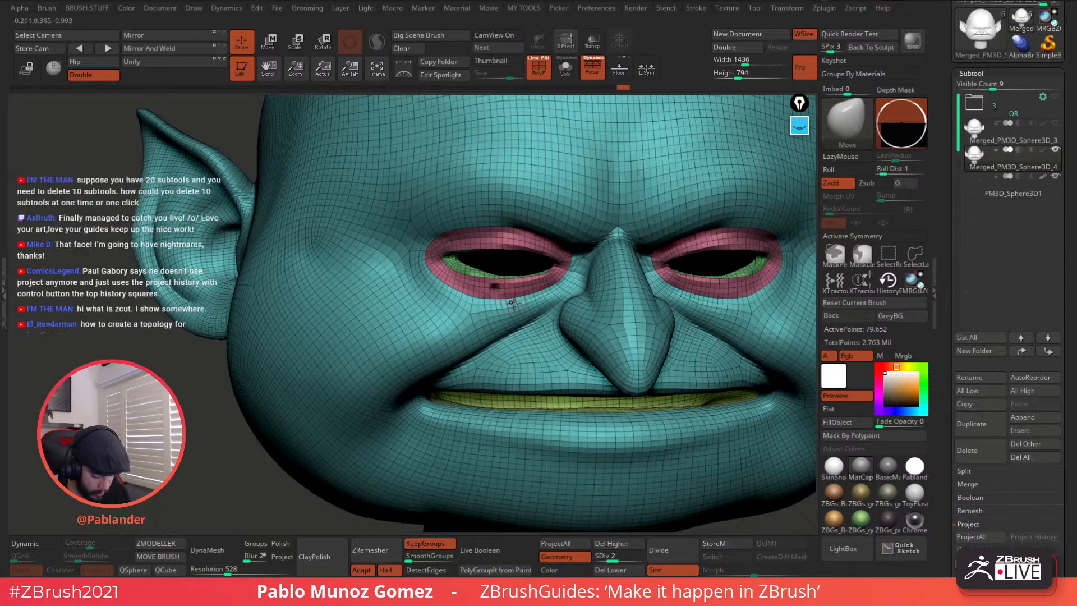
key("d")
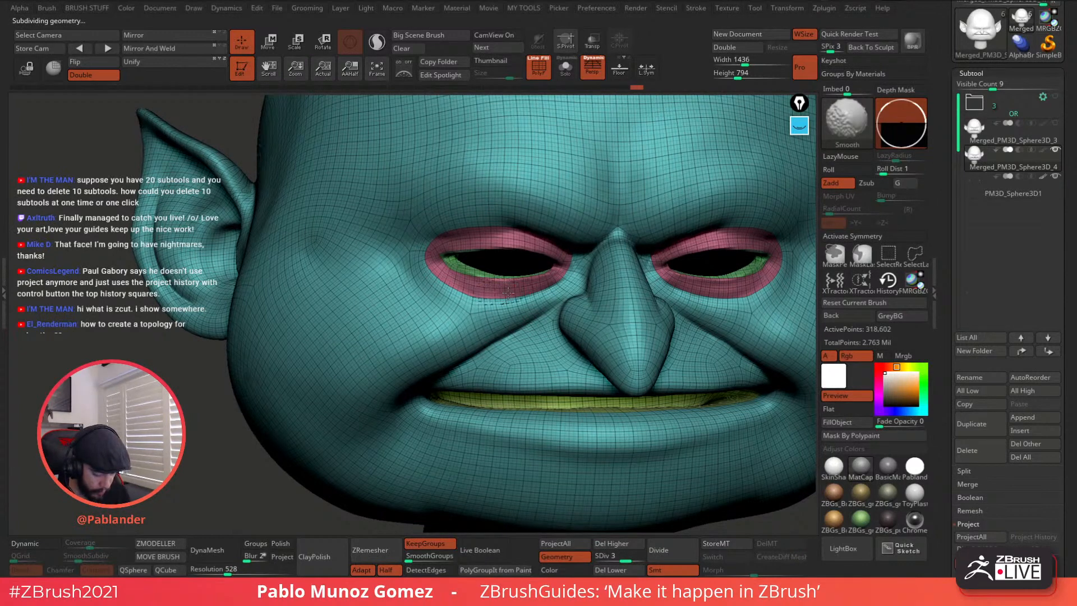
key("shift")
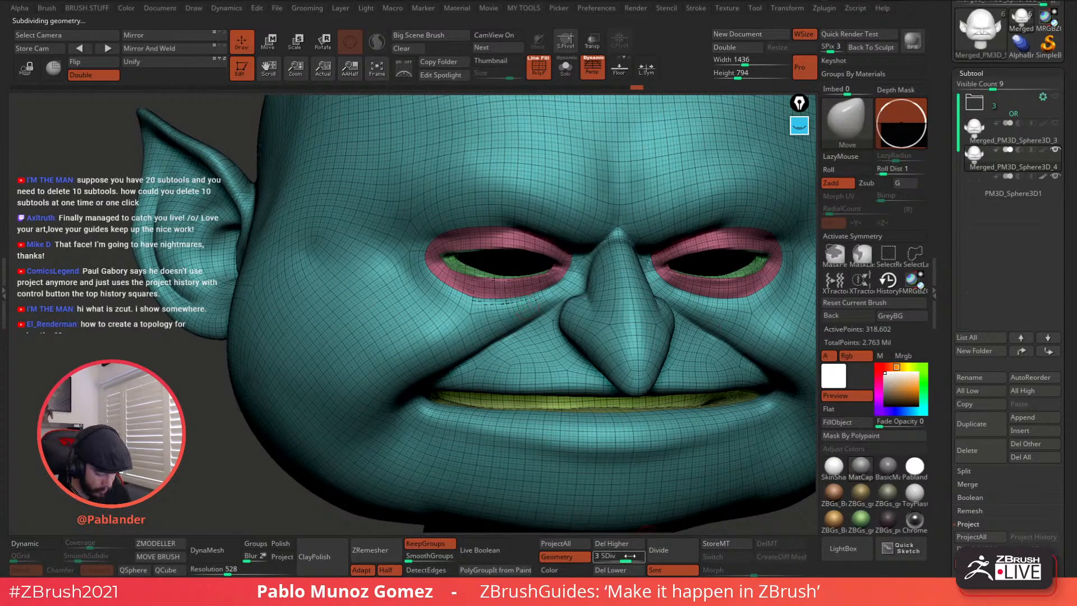
left_click_drag(630, 555, 640, 556)
key("shift")
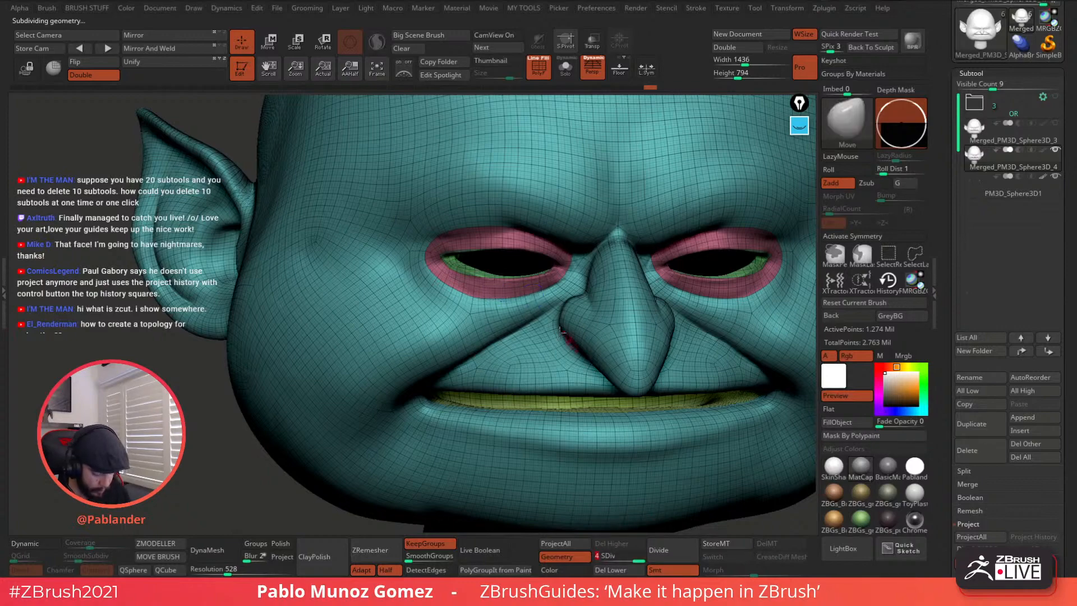
Step: Turn off the wireframe display and view the projected head's eyes and mouth from below
mouse_move(577, 298)
right_mouse_down("alt")
mouse_move(542, 275)
mouse_move(578, 230)
right_mouse_up("alt")
mouse_move(696, 348)
right_mouse_down("alt")
mouse_move(626, 282)
mouse_move(628, 356)
mouse_move(690, 335)
mouse_move(609, 246)
right_mouse_up("alt")
key("shift+f")
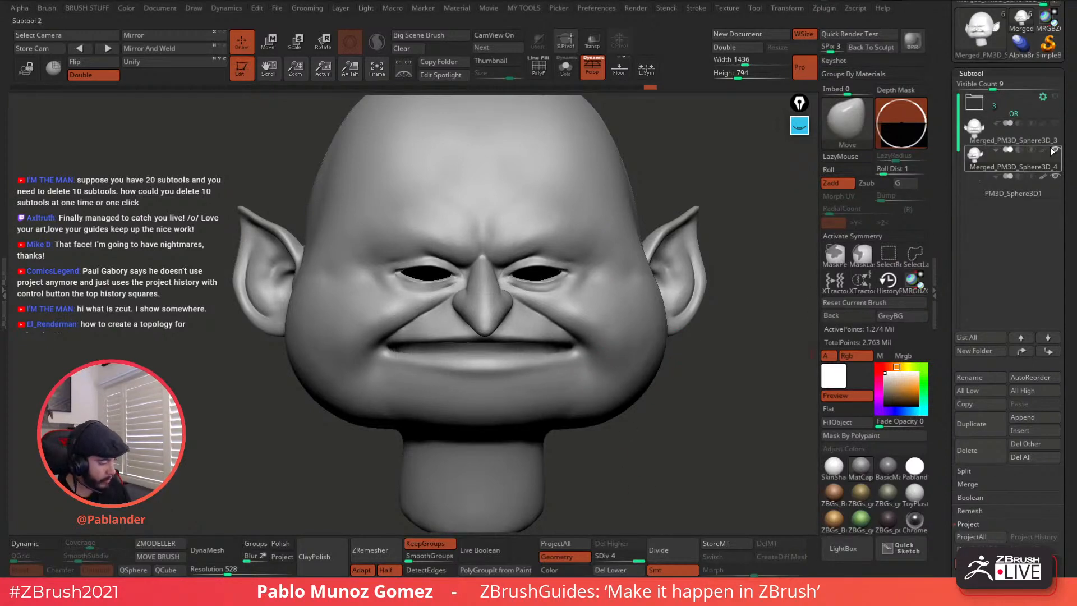
mouse_move(592, 291)
right_mouse_down()
mouse_move(596, 267)
mouse_move(578, 252)
mouse_move(630, 276)
right_mouse_up()
Step: Turn on X symmetry, lower the head to subdivision level 2 and adjust the outer eye corners with the Move brush
key("space")
key("b")
left_click_drag(622, 276, 627, 277)
key("x")
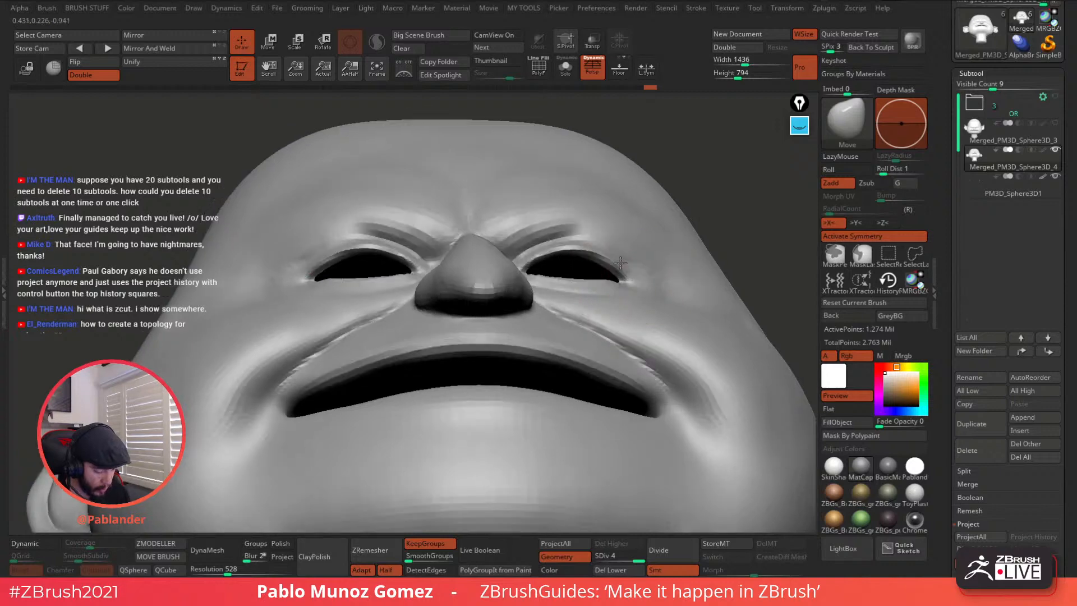
right_click_drag(625, 279, 577, 253)
key("space")
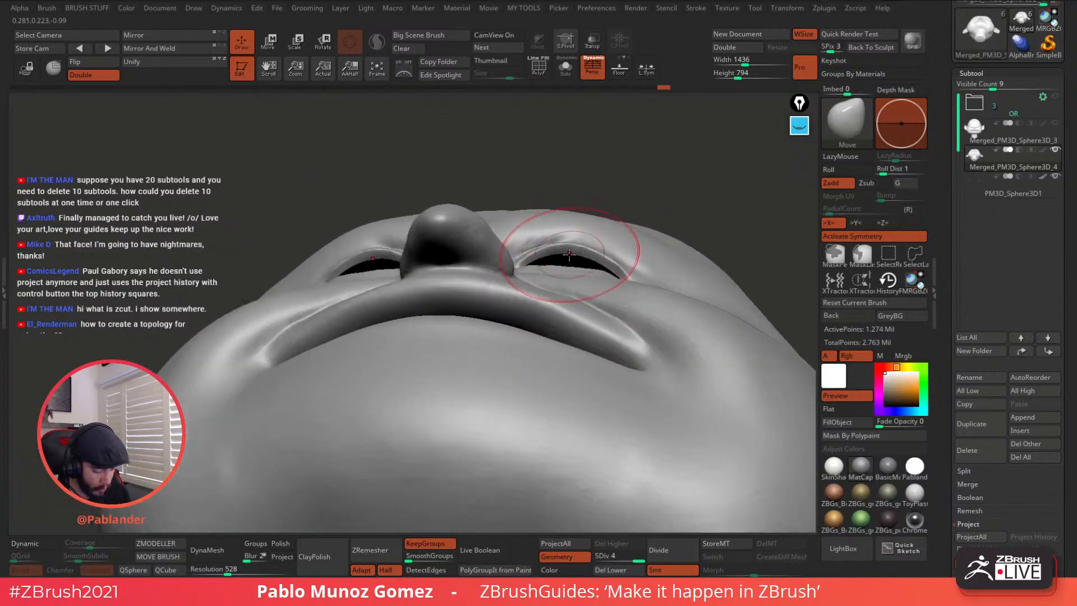
left_click(617, 556)
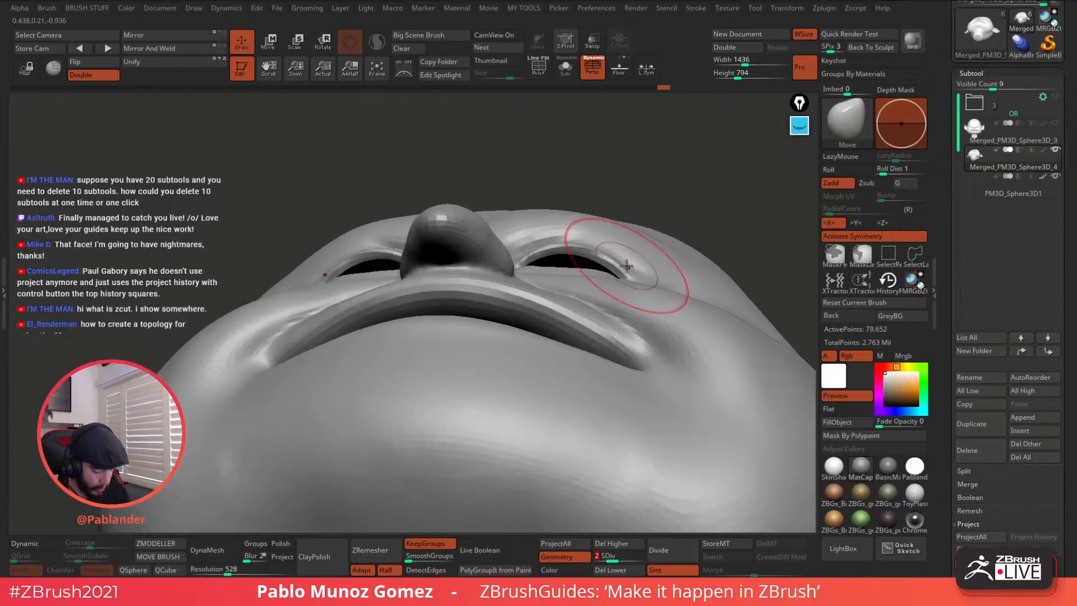
left_click_drag(630, 266, 572, 257)
Step: Reshape the outer end of the lower eyelids from the side with the Move brush
mouse_move(572, 257)
right_mouse_down()
mouse_move(560, 308)
mouse_move(594, 314)
right_mouse_up()
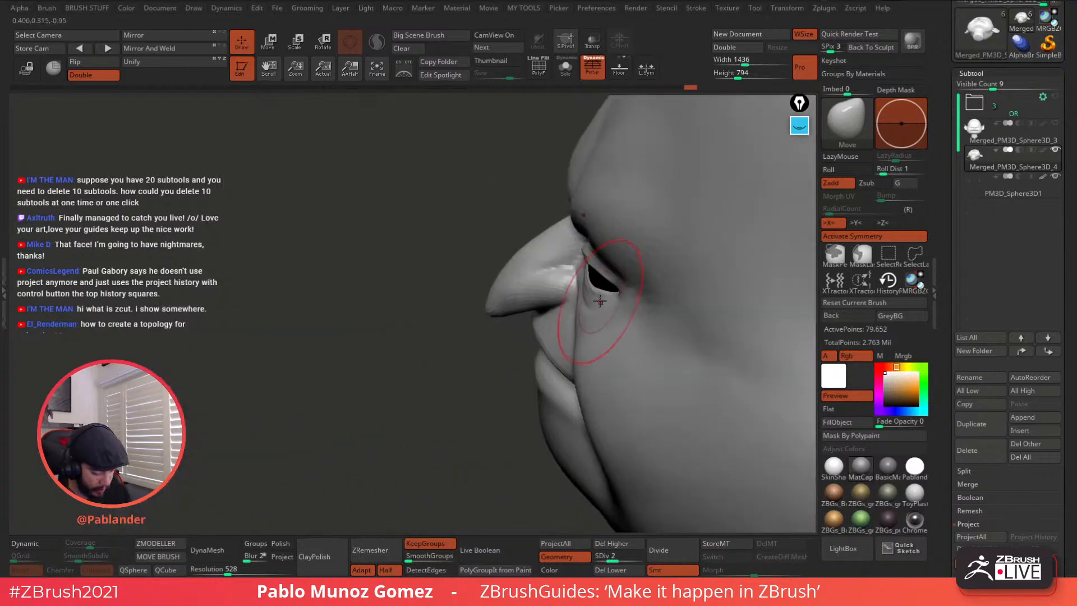
key("space")
left_click_drag(624, 304, 611, 305)
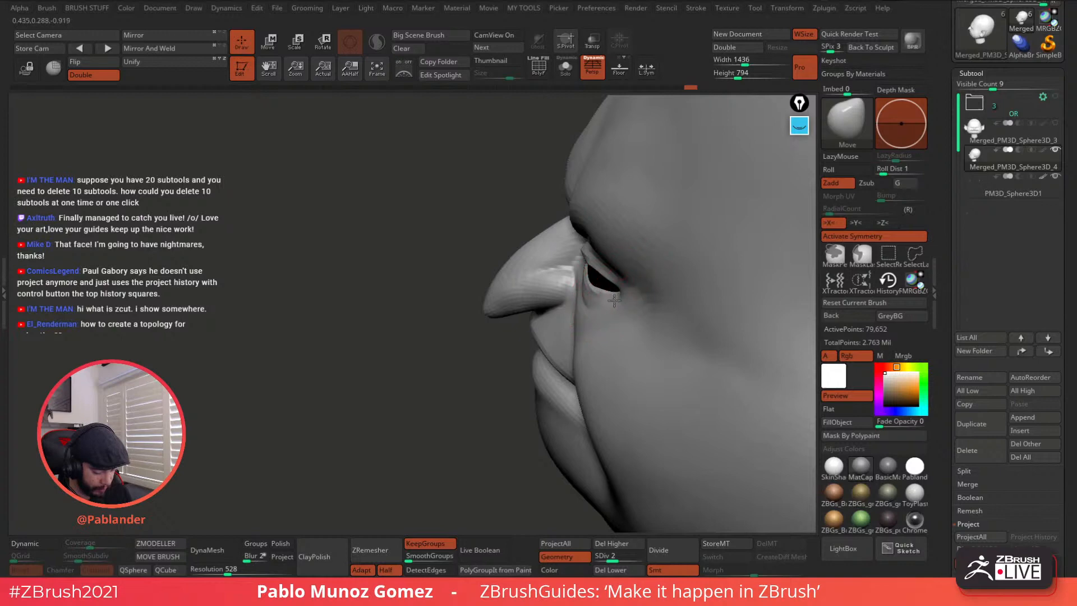
right_click_drag(615, 301, 682, 300)
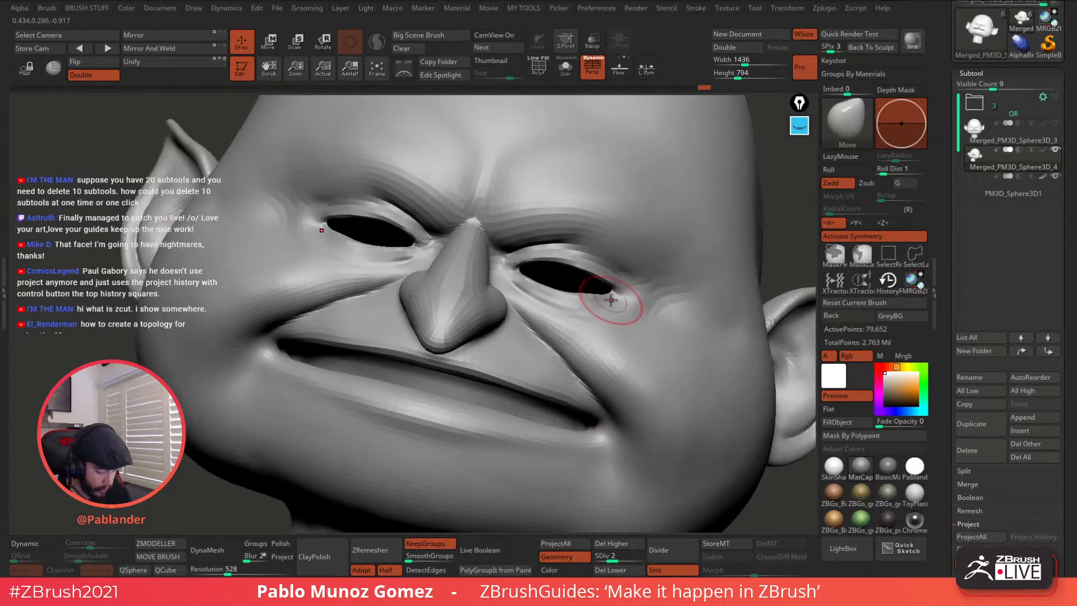
right_click_drag(585, 290, 623, 279, "shift")
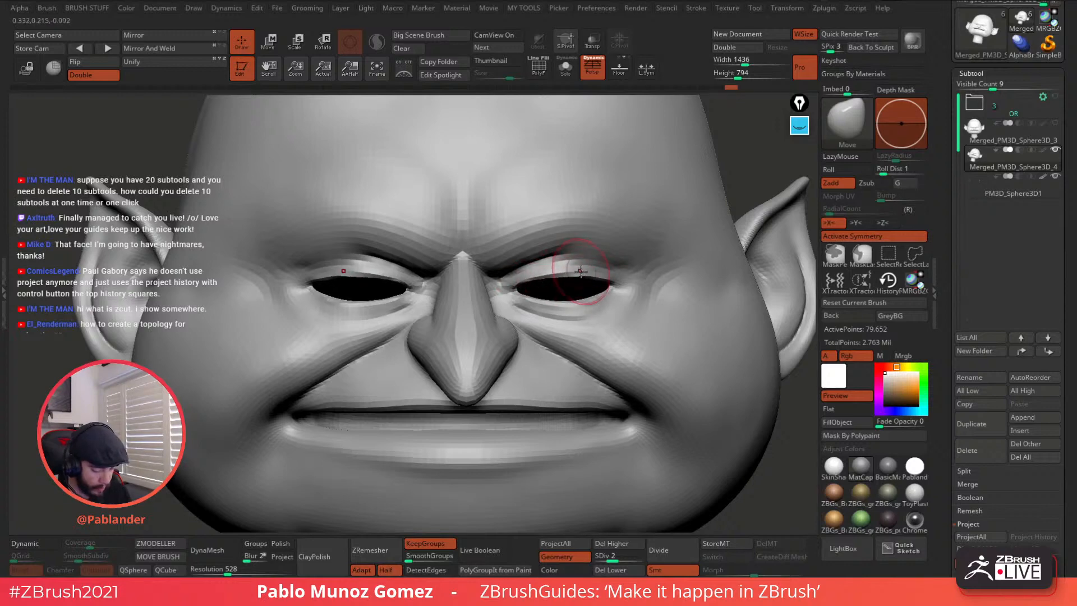
Step: Turn on the wireframe display, isolate the green inner-eyelid polygroup and bring the whole head back into view
key("shift+f")
right_click_drag(606, 303, 627, 303)
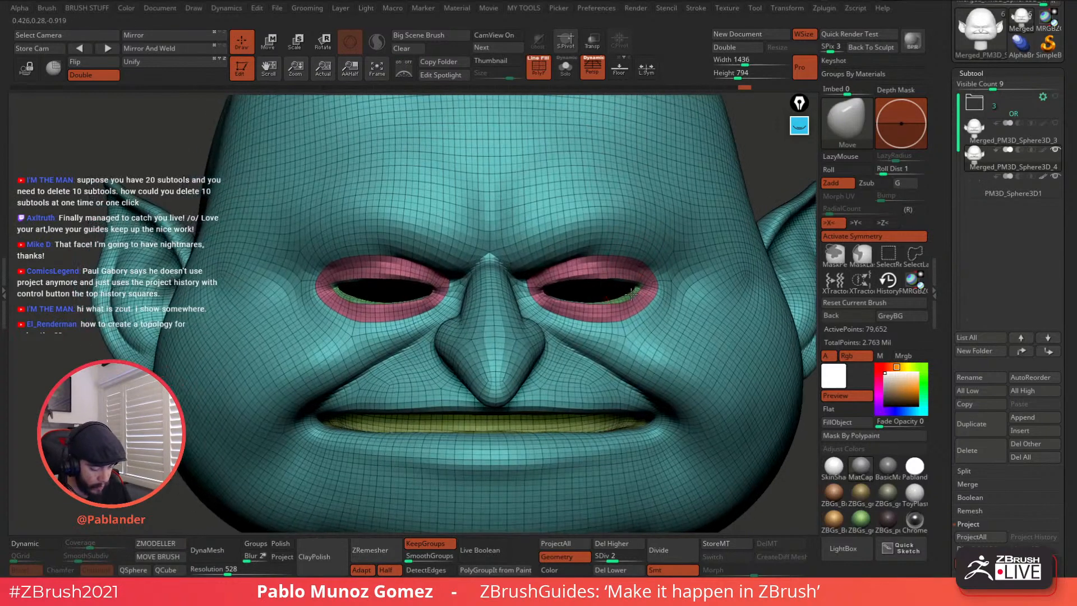
left_click(630, 304, "ctrl+shift")
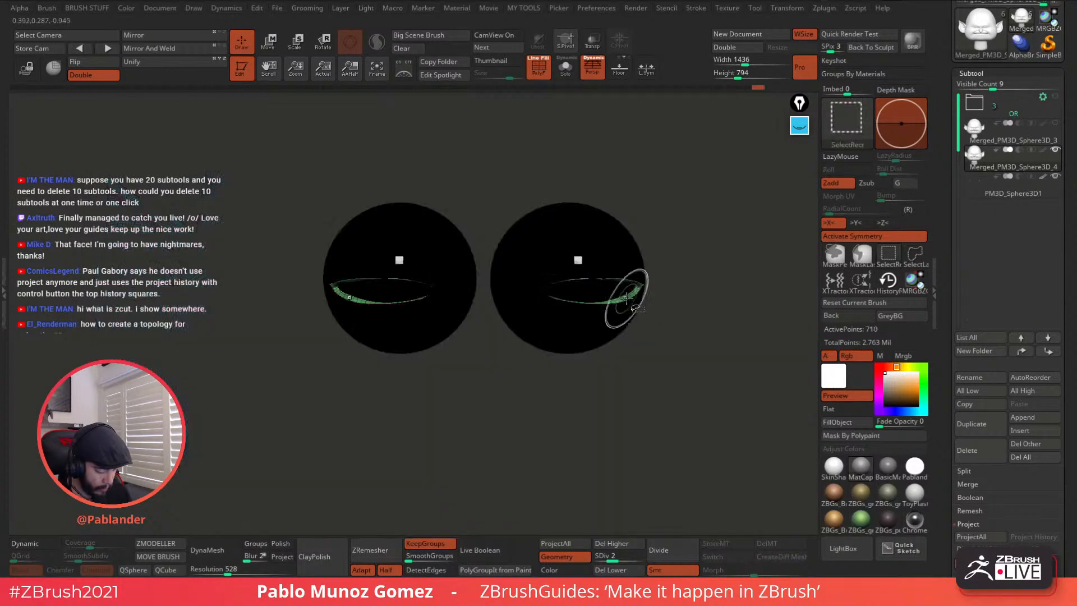
left_click(662, 320, "ctrl+shift")
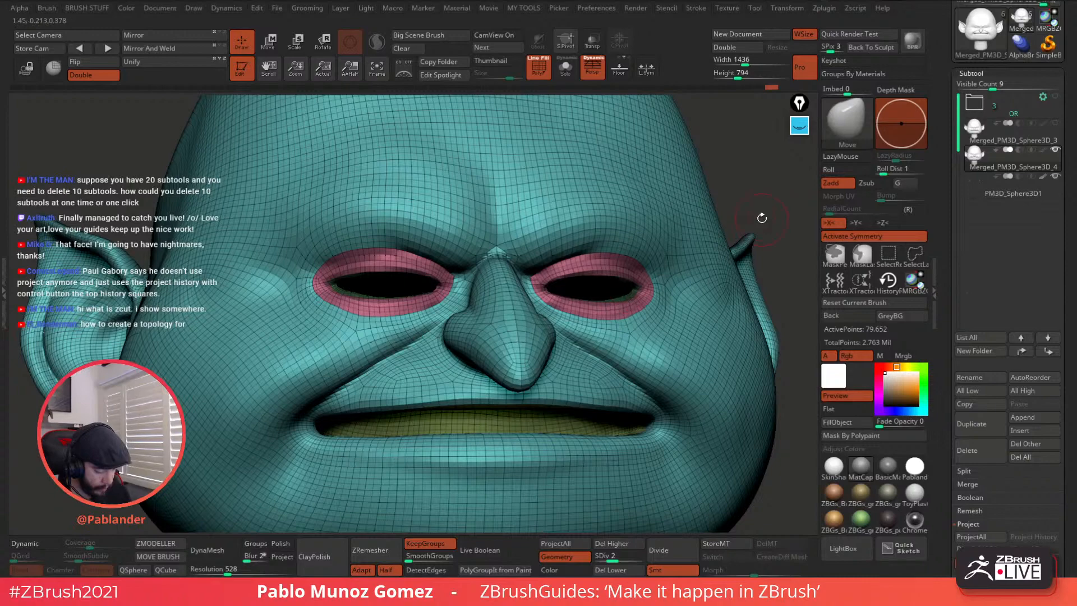
Step: Reselect the head subtool Merged_PM3D_Sphere3D_4 and refine the eyelid edges with the Smooth and Move brushes
left_click(624, 291, "alt")
left_click(645, 307, "alt")
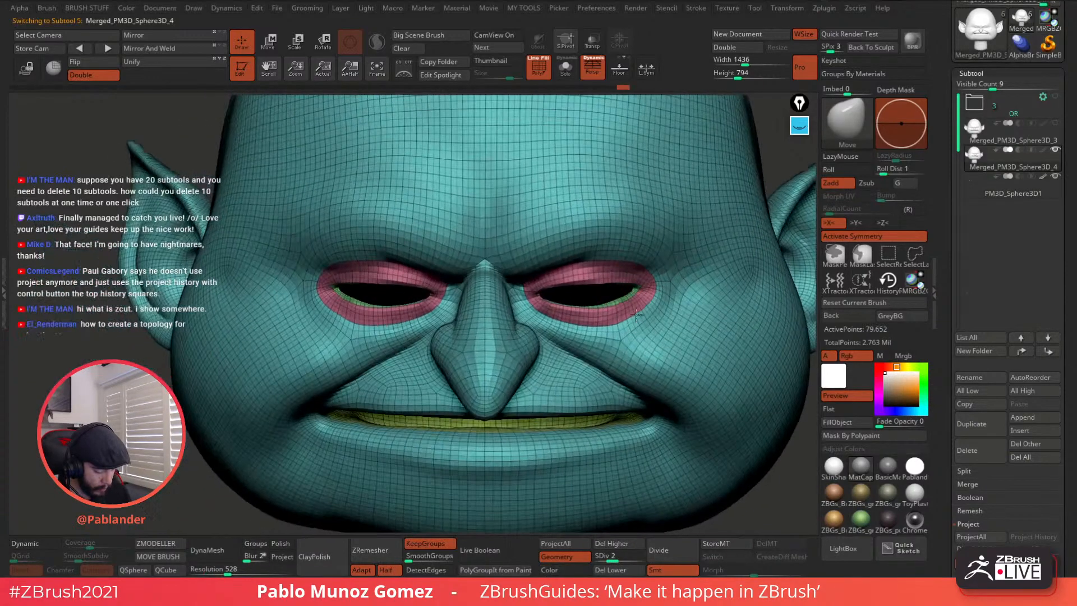
mouse_move(662, 297)
right_mouse_down()
mouse_move(629, 309)
mouse_move(644, 283)
right_mouse_up()
key("shift")
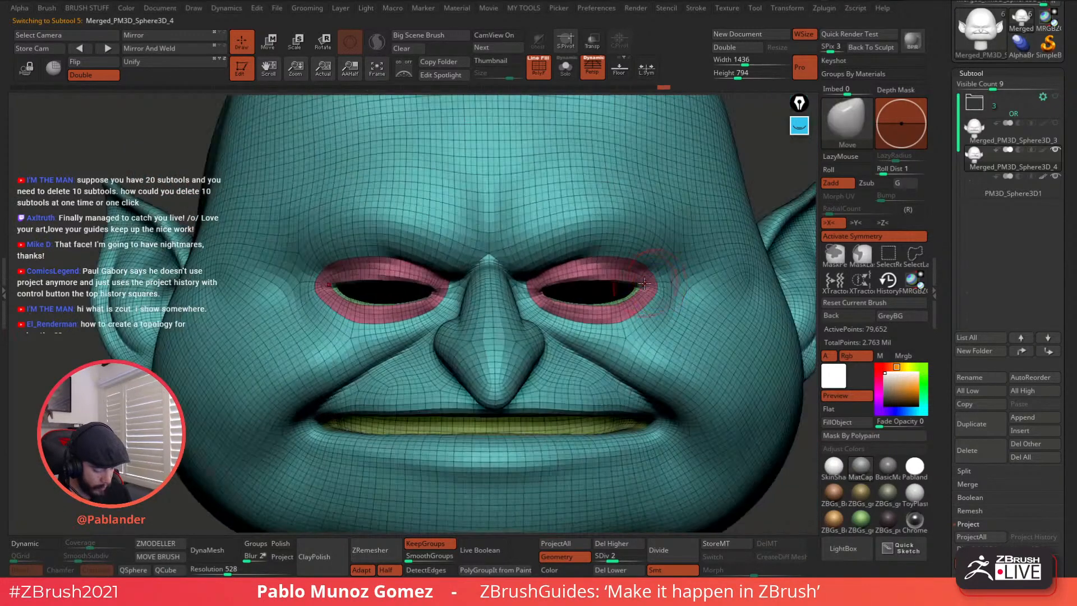
key("shift")
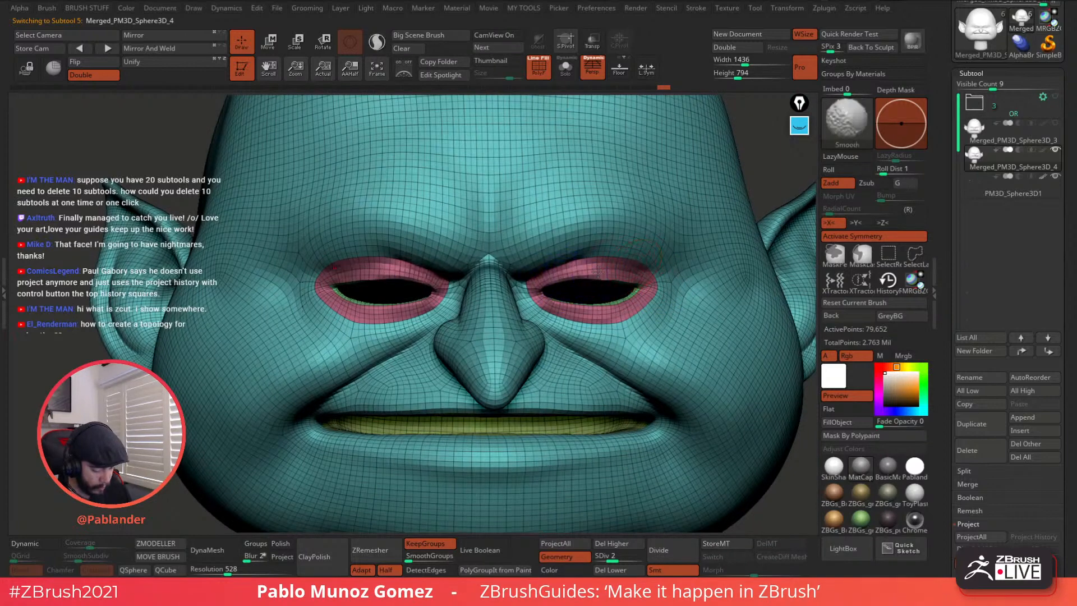
key("space")
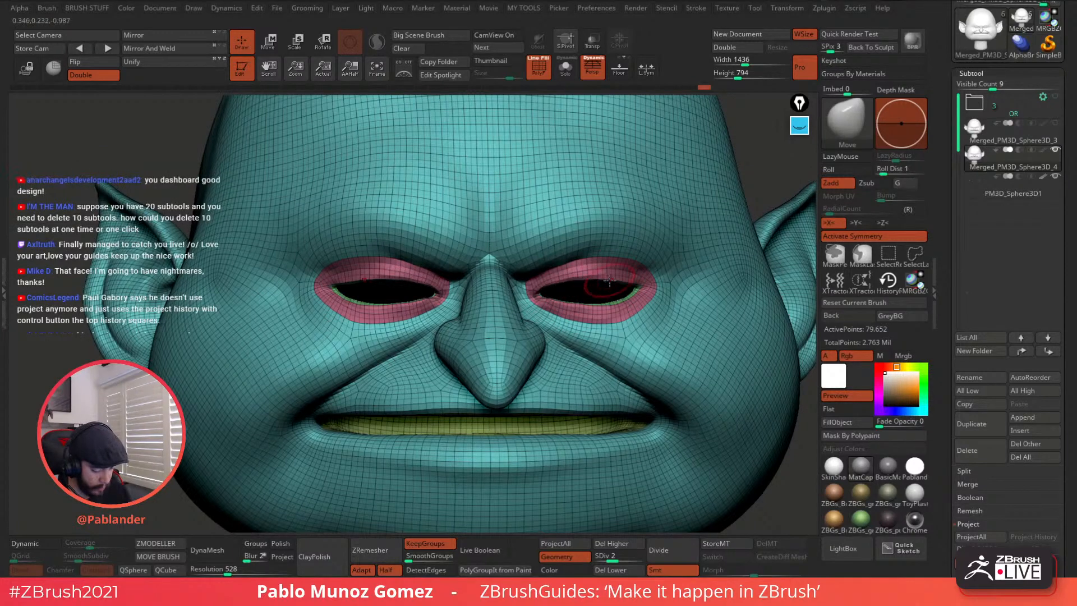
key("space")
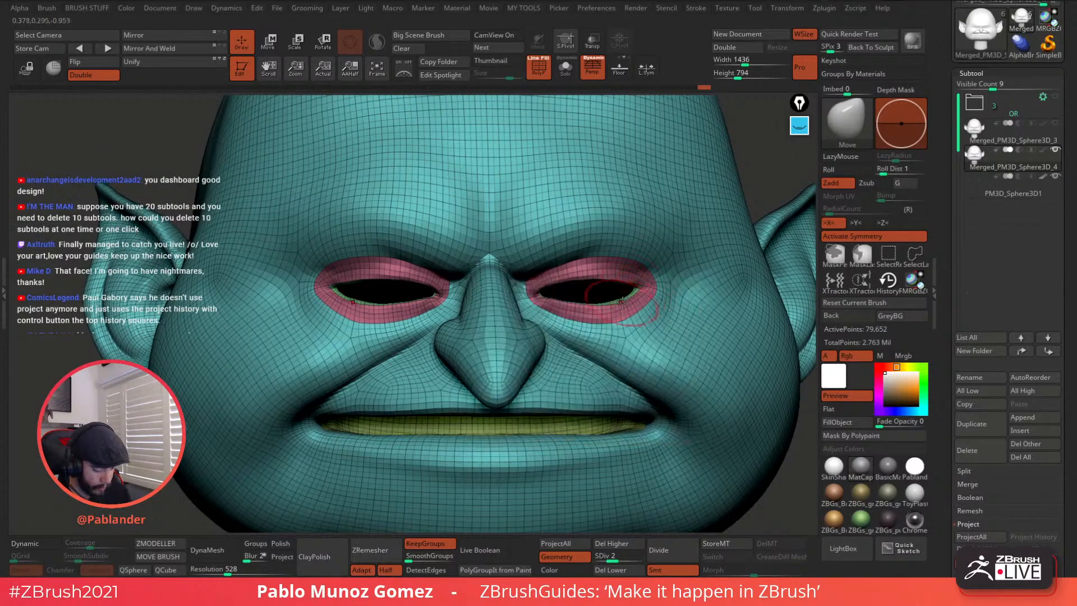
Step: Lower the head to subdivision level 1 and show it alone in Solo mode
right_click_drag(647, 327, 645, 280, "ctrl")
left_click_drag(547, 285, 537, 287, "shift")
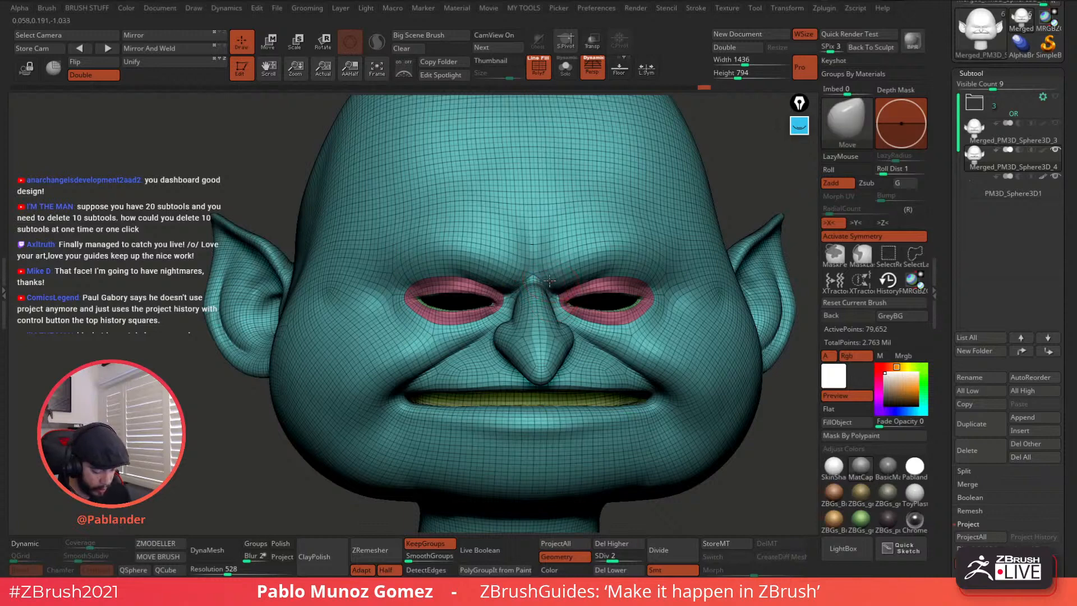
mouse_move(653, 365)
right_mouse_down("alt")
mouse_move(634, 330)
mouse_move(603, 341)
mouse_move(625, 344)
mouse_move(640, 324)
mouse_move(632, 318)
right_mouse_up("alt")
key("space")
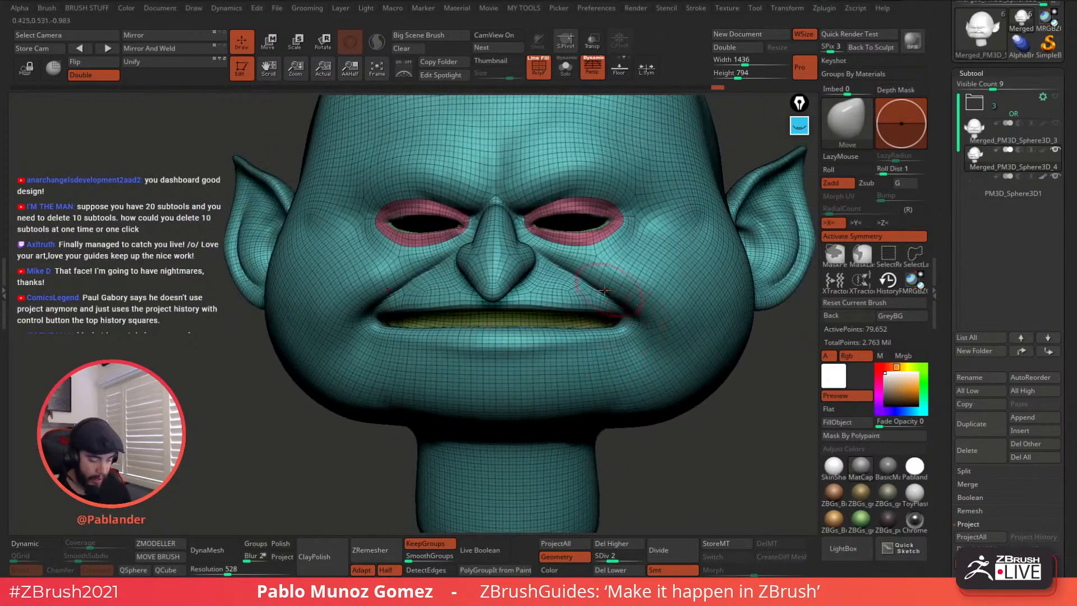
mouse_move(572, 360)
right_mouse_down("alt")
mouse_move(589, 337)
mouse_move(612, 333)
right_mouse_up("alt")
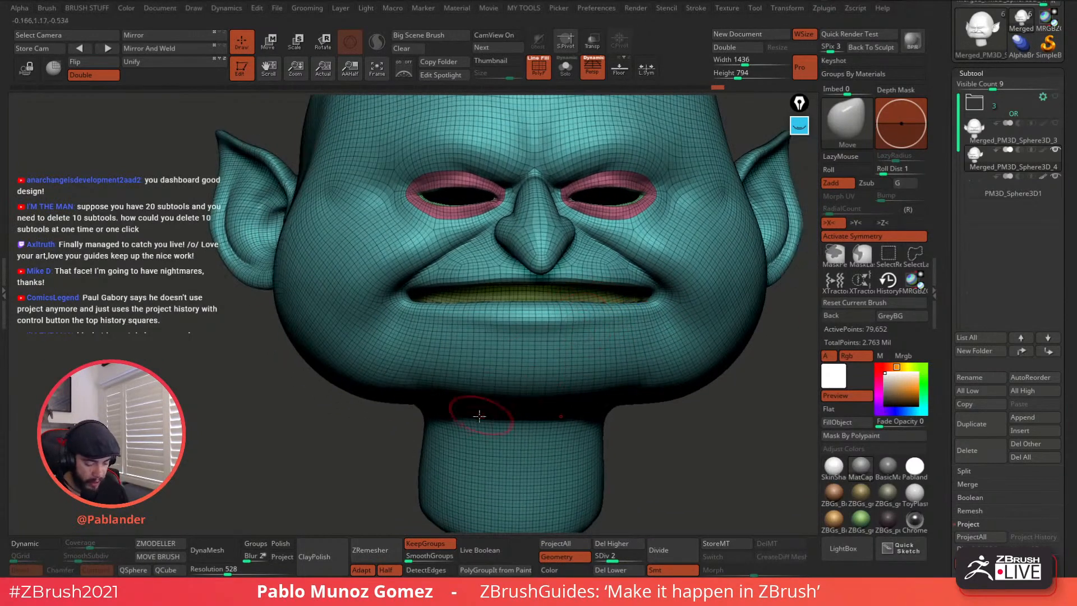
key("shift+d")
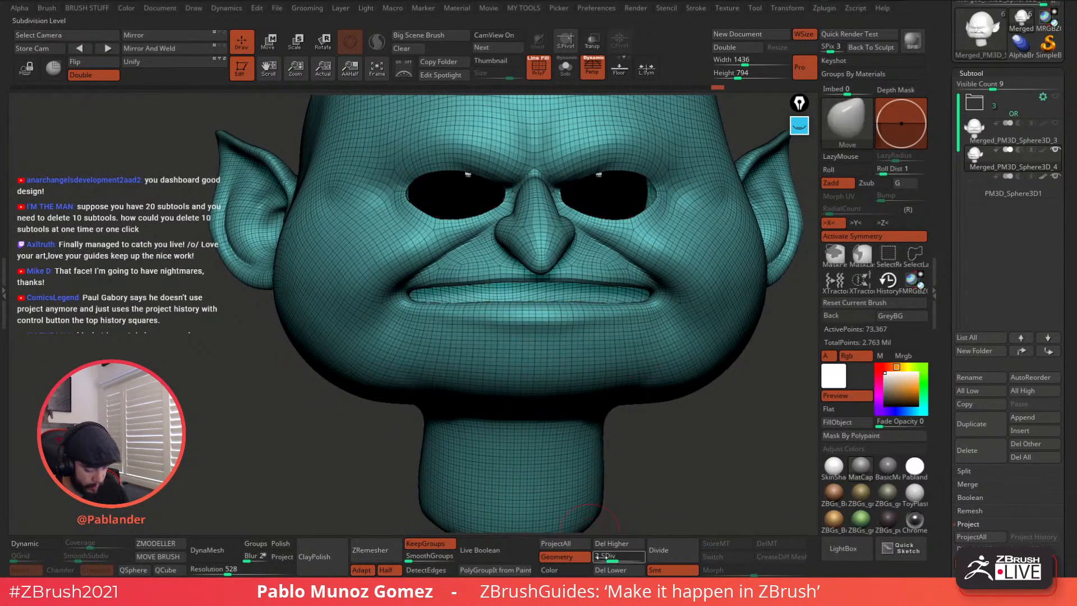
right_click_drag(658, 414, 675, 440, "alt")
left_click(566, 69)
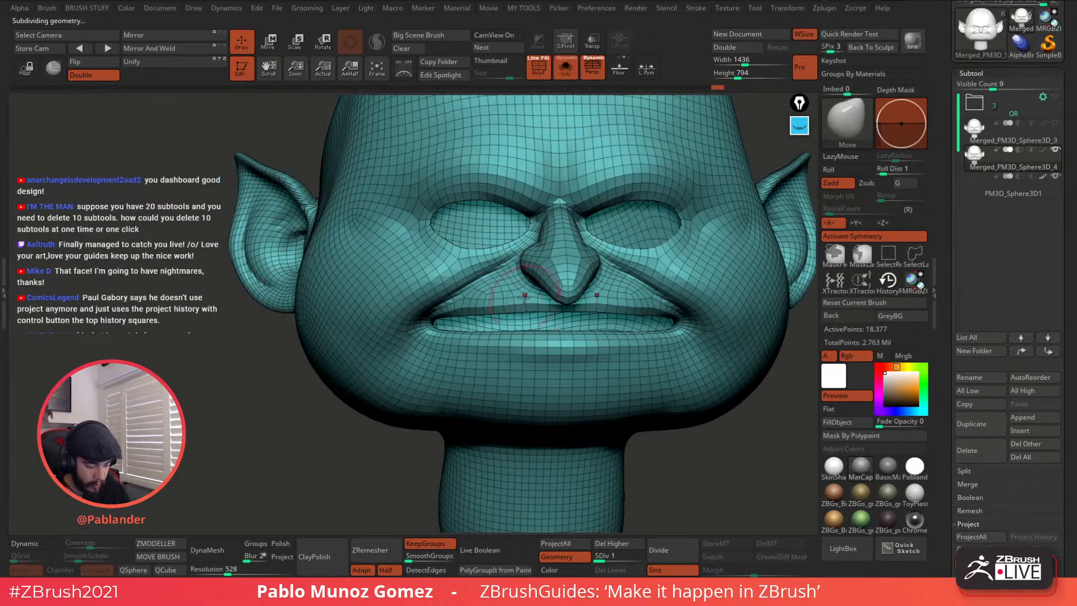
Step: Set the visibility selection brush to SelectLasso for hiding edge loops around the mouth corner
mouse_move(525, 298)
right_mouse_down("alt")
mouse_move(543, 331)
mouse_move(522, 338)
mouse_move(549, 365)
right_mouse_up("alt")
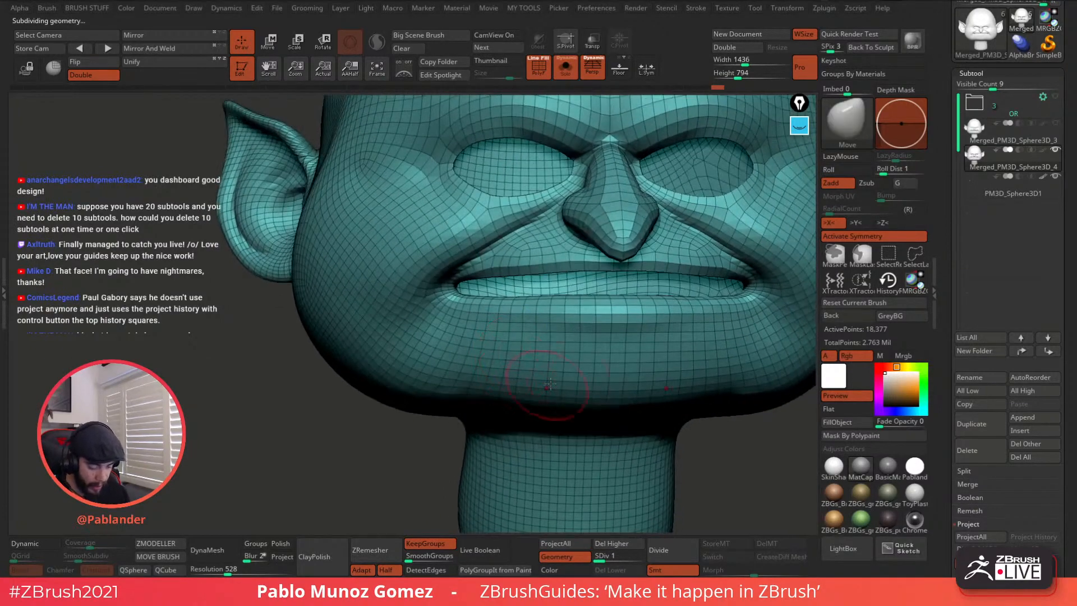
left_click(914, 260)
left_click(917, 279)
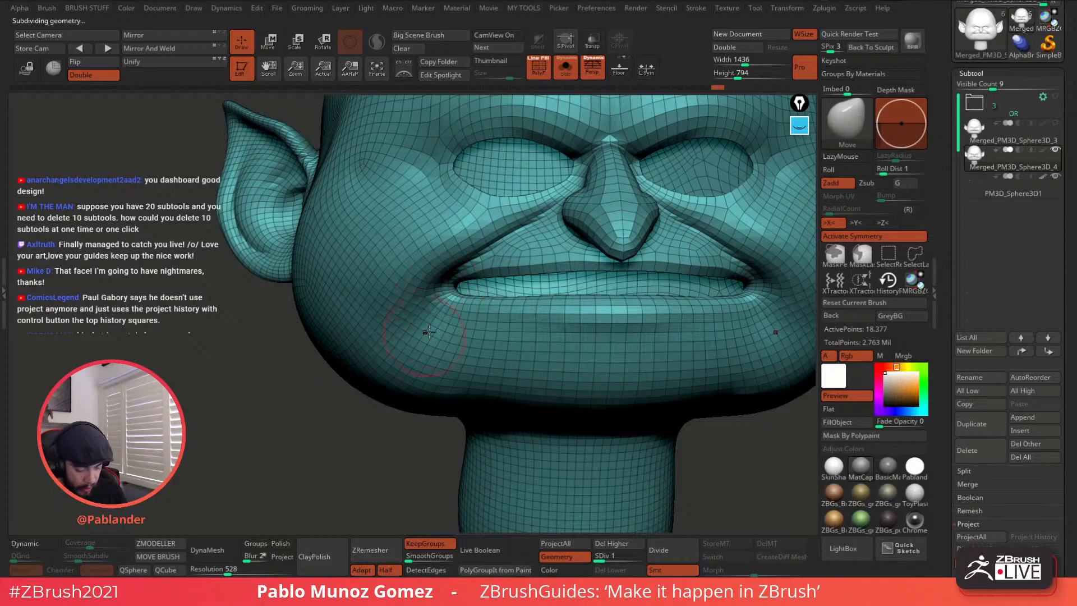
key("ctrl+shift")
left_click(436, 296, "ctrl+shift")
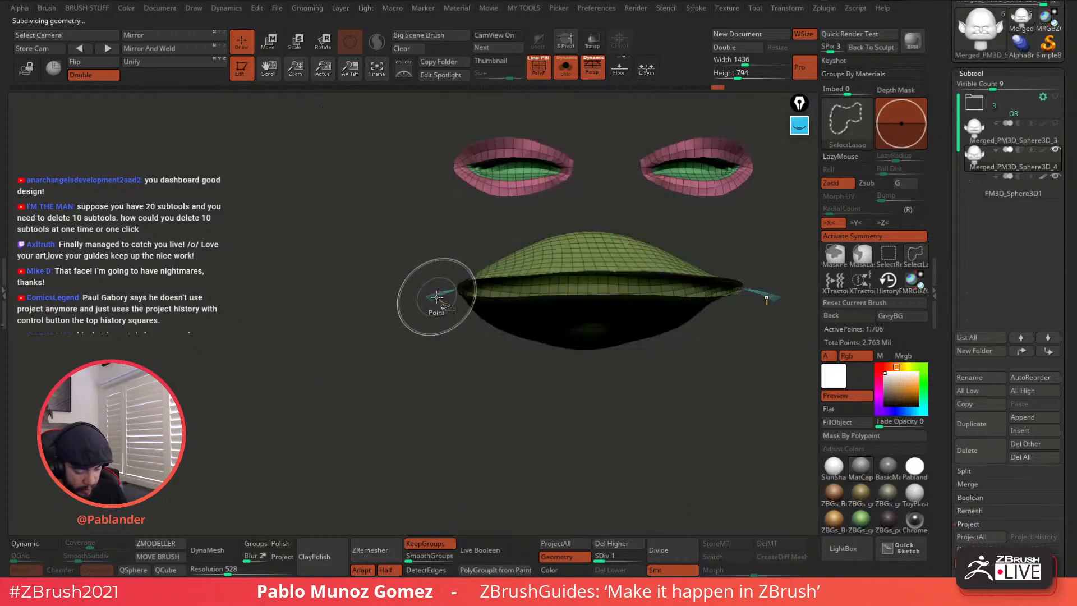
left_click(433, 354, "ctrl+shift")
Step: Hide the edge loop that runs from the mouth corner across the cheek and jaw with SelectLasso
right_click_drag(421, 317, 464, 300, "ctrl")
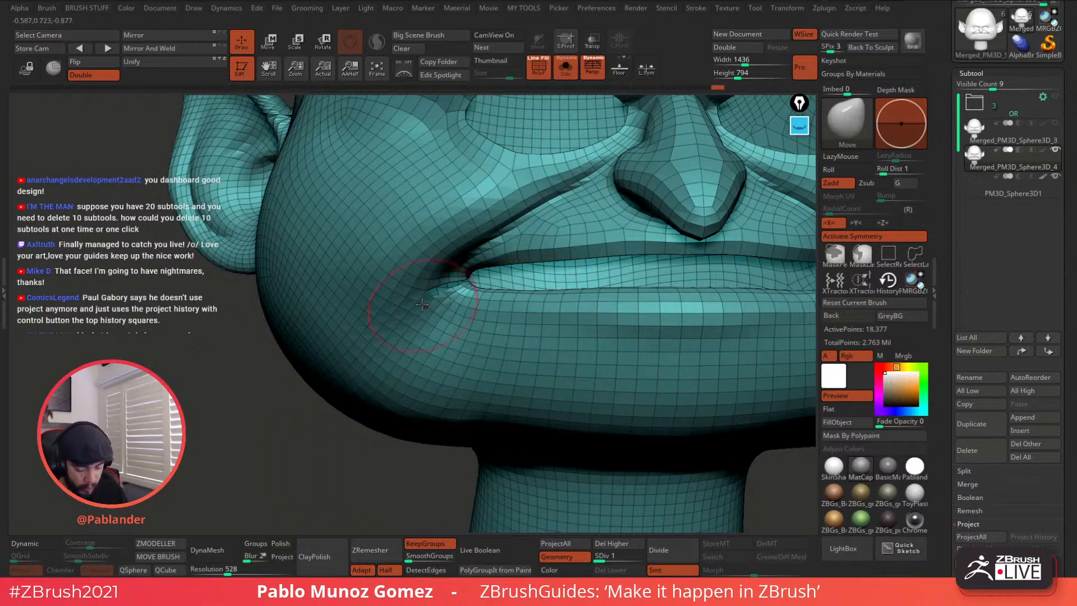
mouse_move(420, 307)
right_mouse_down("ctrl")
mouse_move(422, 289)
mouse_move(470, 256)
right_mouse_up("ctrl")
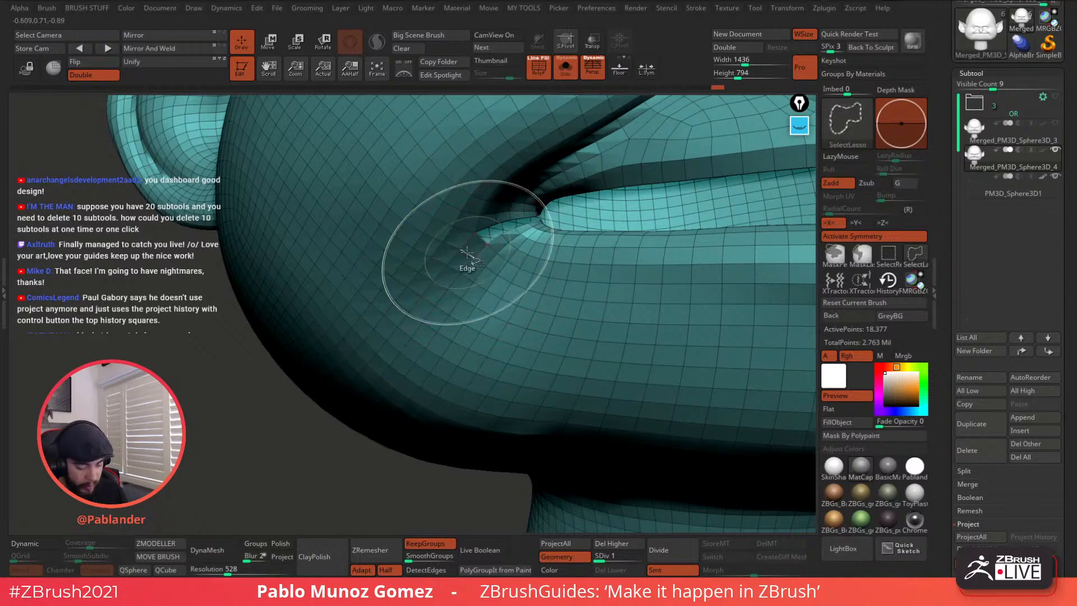
left_click(467, 252, "ctrl+shift")
right_click_drag(549, 246, 550, 275, "ctrl")
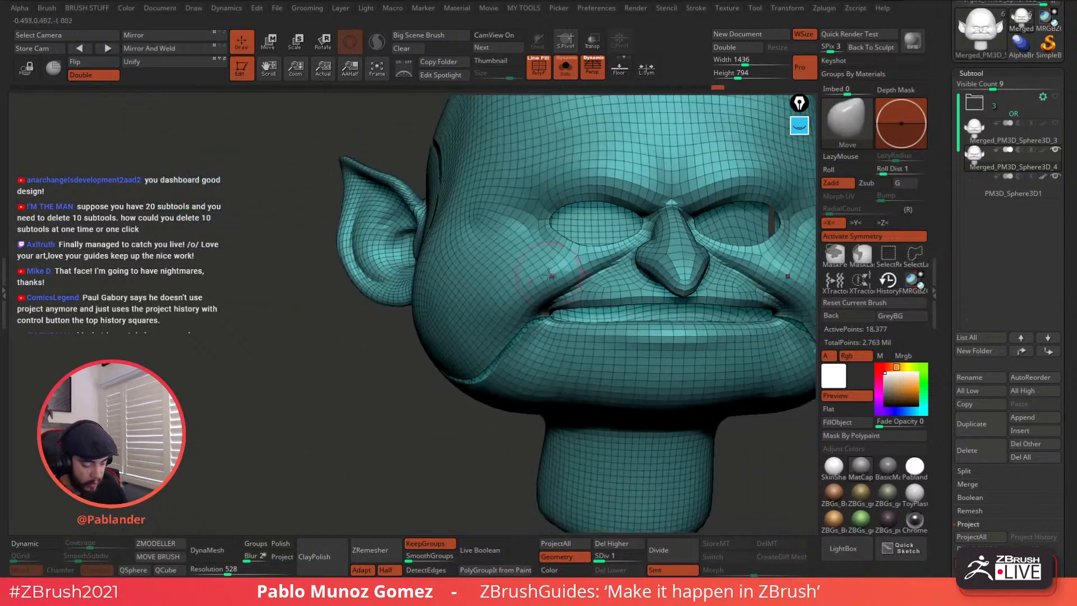
Step: Hide the edge loop that runs from below the jaw down the side of the neck
mouse_move(453, 409)
left_mouse_down()
mouse_move(584, 362)
mouse_move(584, 390)
mouse_move(561, 371)
mouse_move(606, 365)
left_mouse_up()
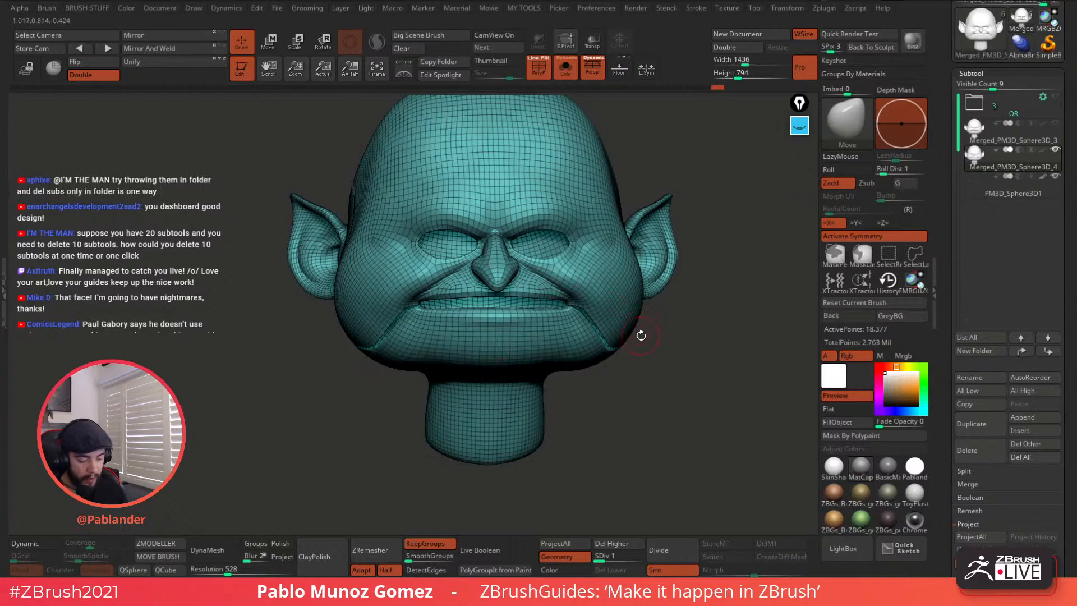
mouse_move(670, 319)
left_mouse_down()
mouse_move(696, 289)
mouse_move(656, 303)
left_mouse_up()
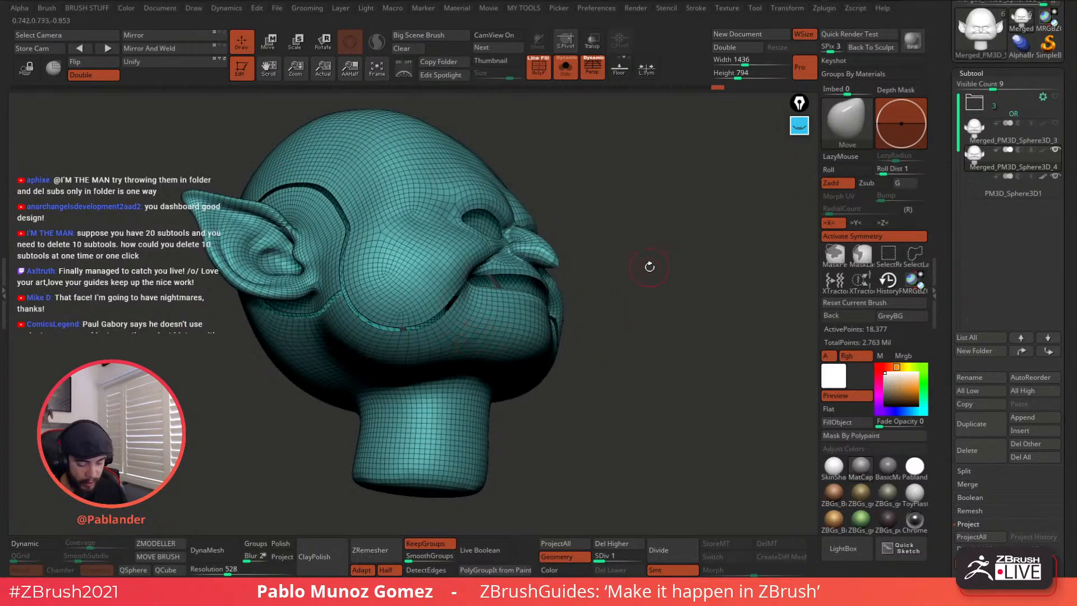
left_click_drag(610, 317, 514, 339)
key("ctrl+shift")
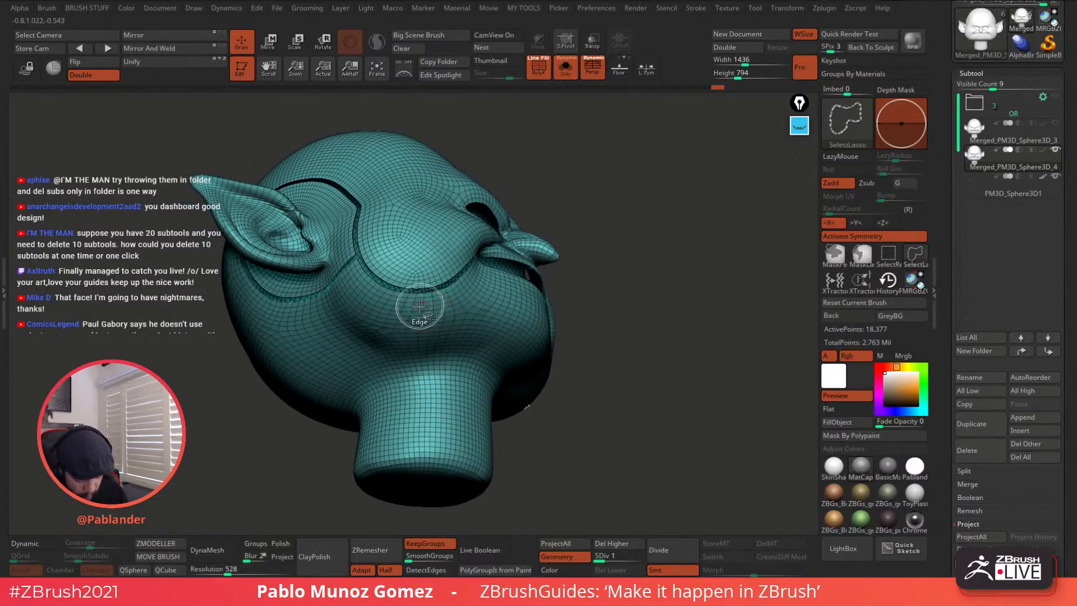
left_click(419, 304, "ctrl+shift")
right_click_drag(431, 316, 441, 387)
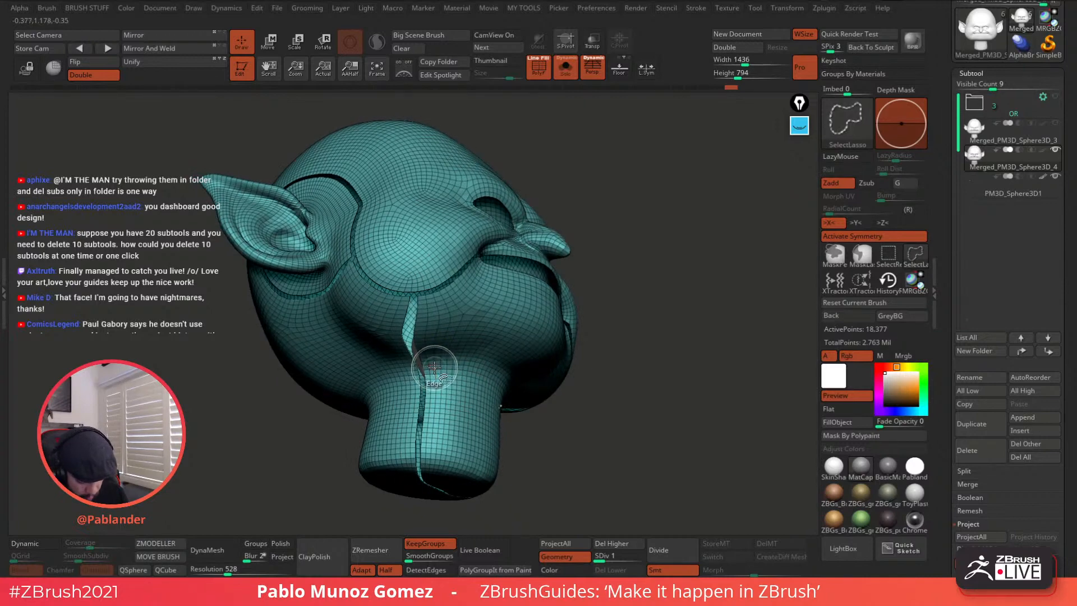
Step: Assign a separate polygroup to each part divided by the hidden edge loops with Auto Groups
mouse_move(701, 359)
left_mouse_down()
mouse_move(640, 378)
mouse_move(649, 358)
mouse_move(612, 365)
left_mouse_up()
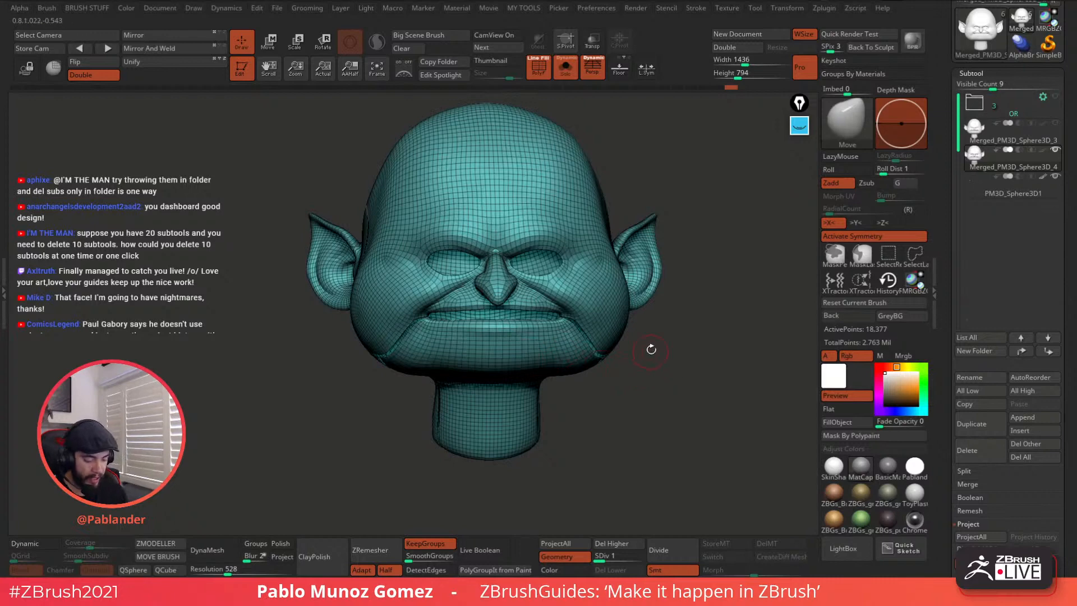
key("space")
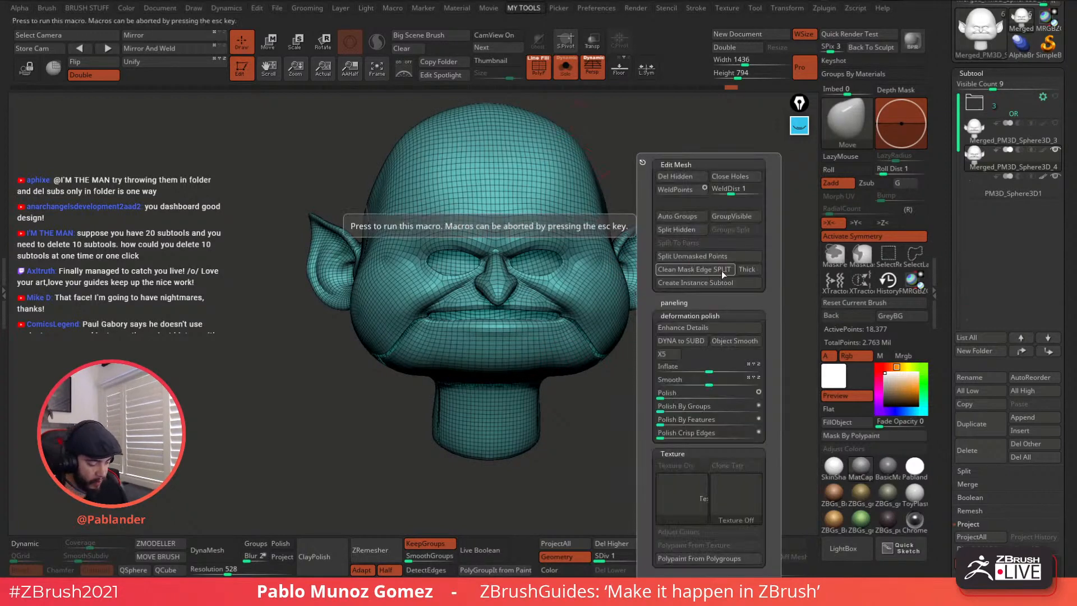
left_click(686, 216)
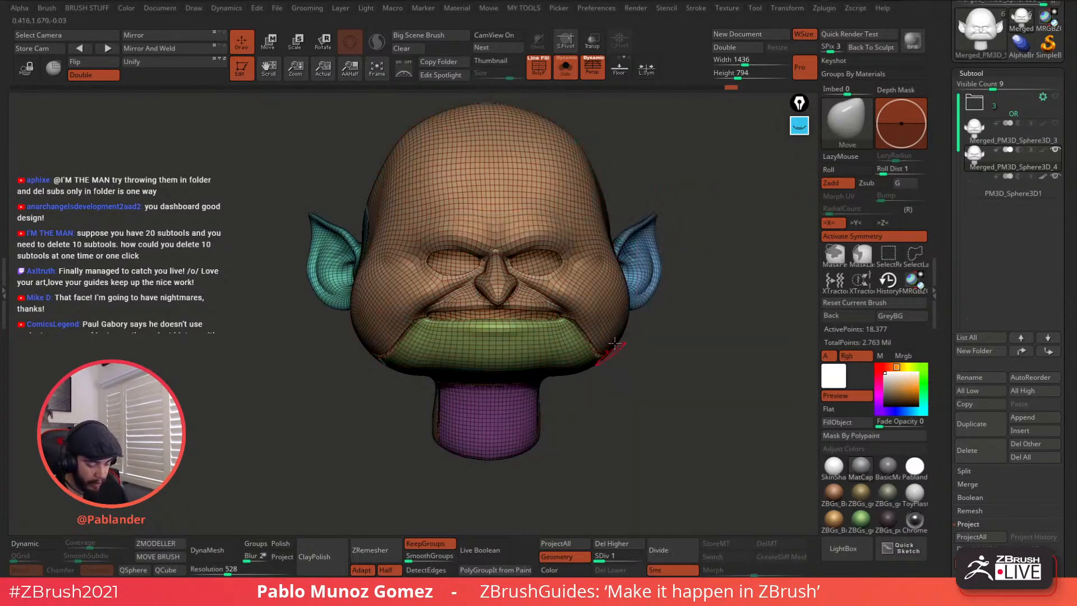
right_click_drag(549, 197, 564, 279)
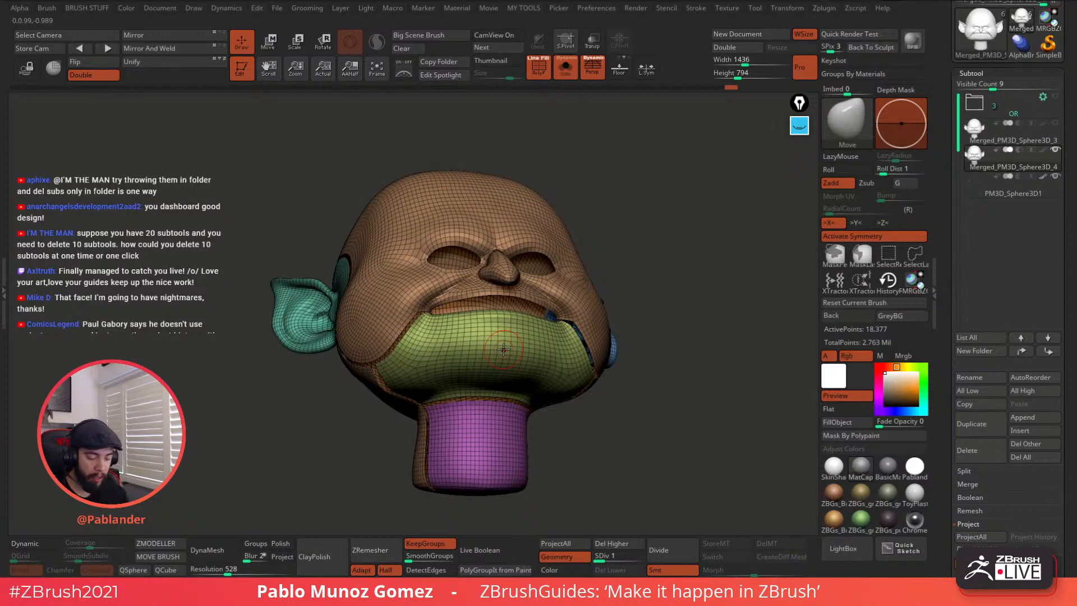
key("space")
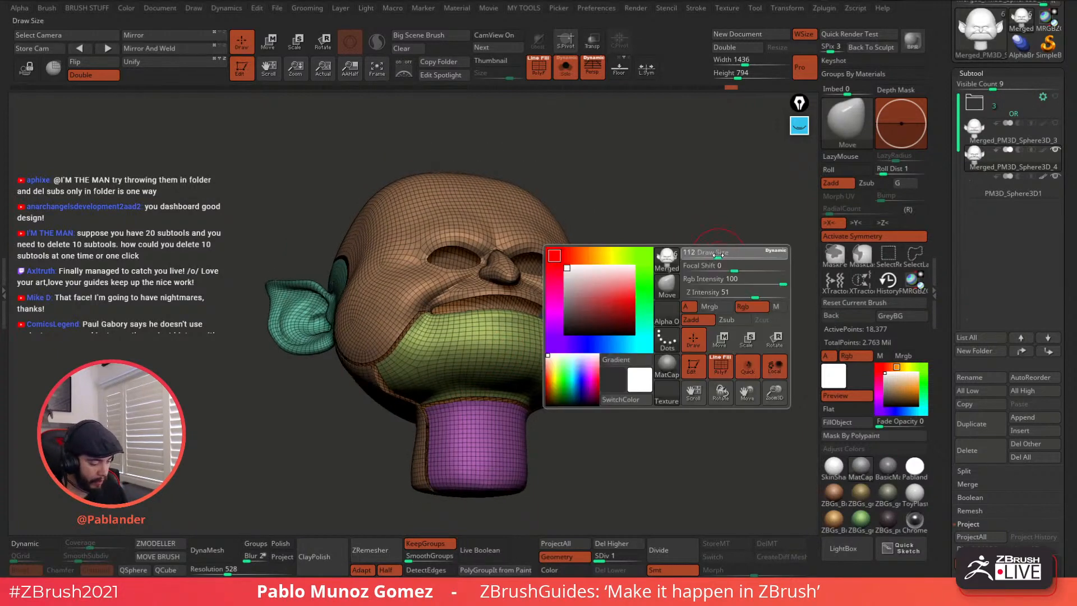
Step: Unhide the whole goblin head, including the eyelids, inner mouth and hidden edge loops
left_click_drag(695, 258, 700, 262)
mouse_move(673, 268)
right_mouse_down()
mouse_move(688, 281)
mouse_move(612, 371)
mouse_move(665, 362)
right_mouse_up()
left_click(659, 269, "ctrl+shift")
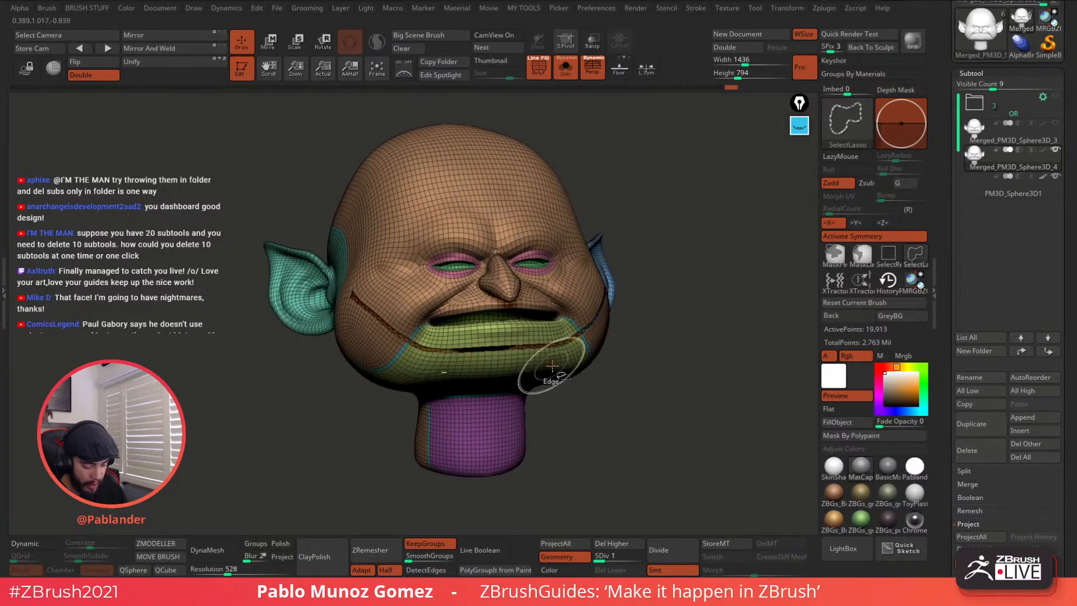
left_click(901, 262)
right_click_drag(744, 300, 729, 332)
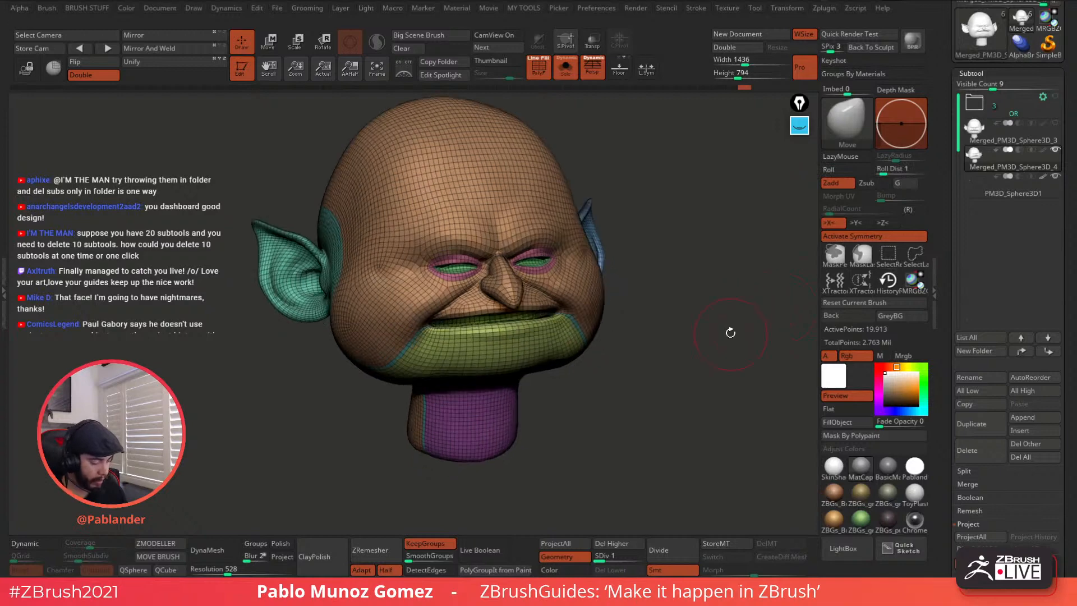
Step: Hide the chin, inner mouth, eyelid and inner eye polygroups with SelectRect, keeping the head, ears and neck visible
left_click(529, 350, "ctrl+shift")
left_click_drag(631, 379, 599, 364, "ctrl+shift")
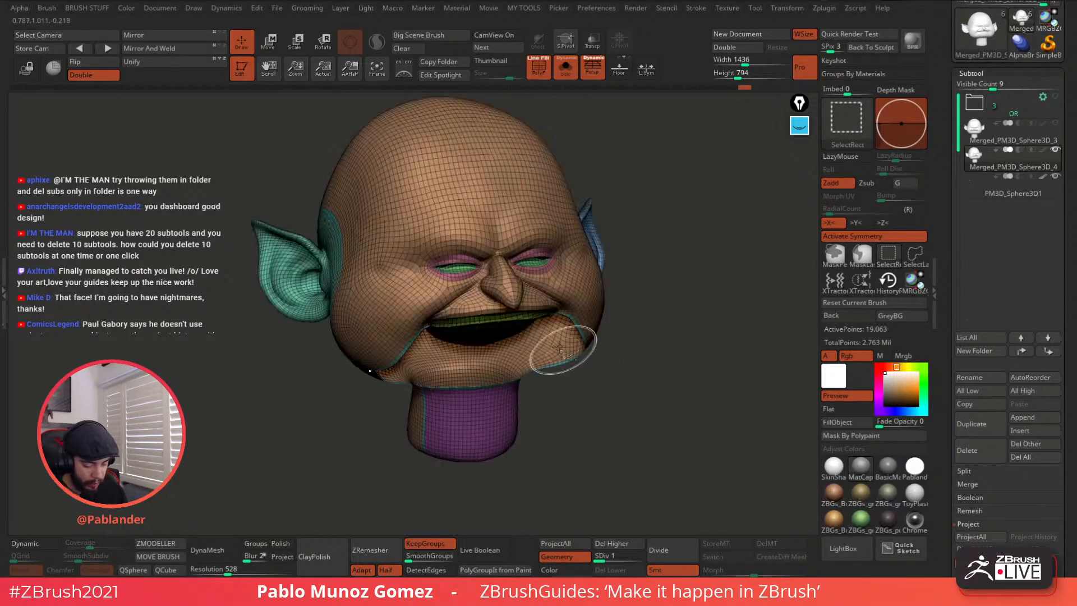
left_click(505, 323, "ctrl+shift")
left_click(538, 260, "ctrl+shift")
left_click(539, 261, "ctrl+shift")
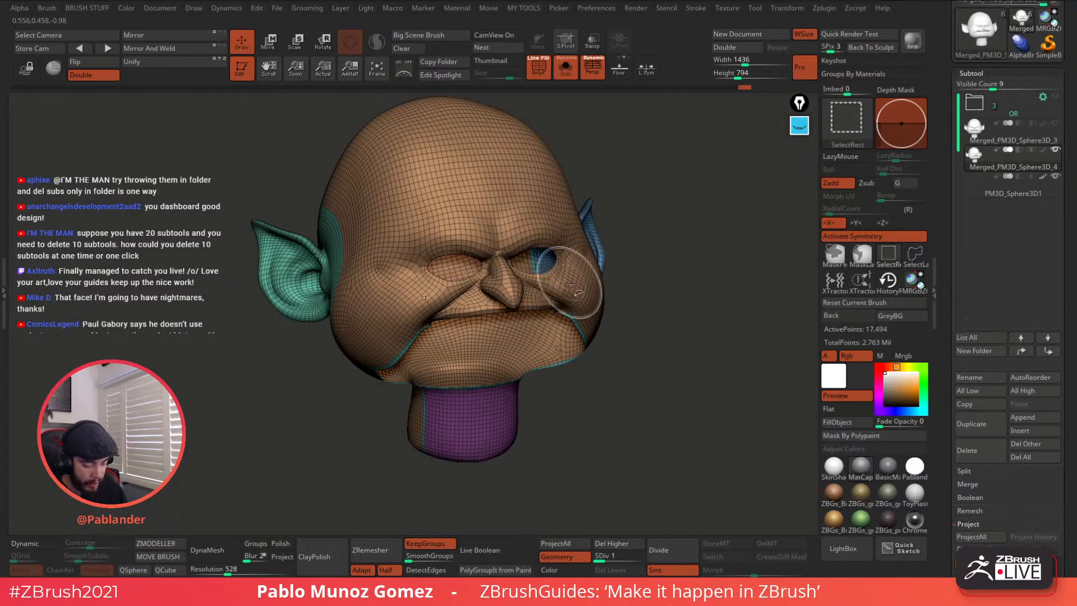
Step: Merge the visible head, ears and neck into a single polygroup and unhide the rest of the mesh
mouse_move(632, 307)
left_mouse_down()
mouse_move(679, 314)
mouse_move(666, 329)
left_mouse_up()
key("ctrl+w")
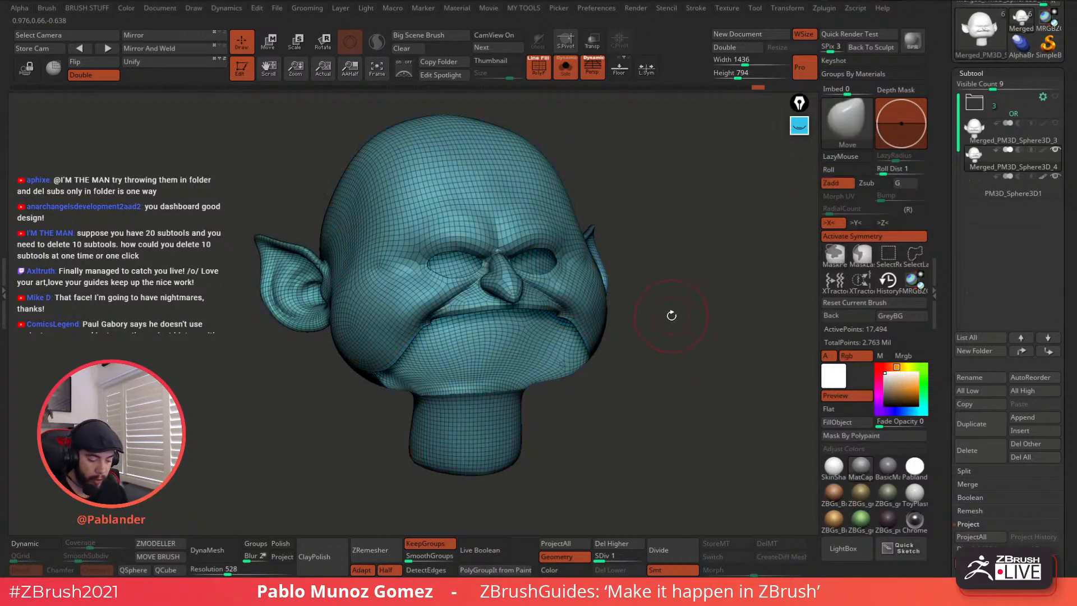
left_click(668, 315, "ctrl+shift")
left_click_drag(664, 354, 581, 355)
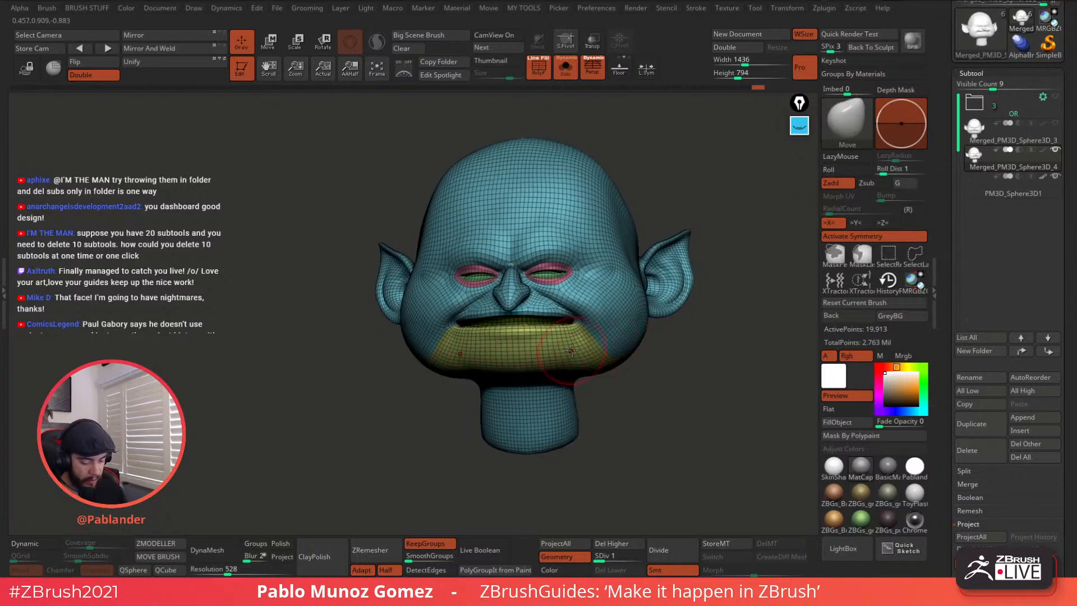
Step: Isolate the chin polygroup and invert the visibility to expose the inside of the mouth
right_click_drag(572, 323, 586, 365, "ctrl")
left_click(554, 346, "ctrl+shift")
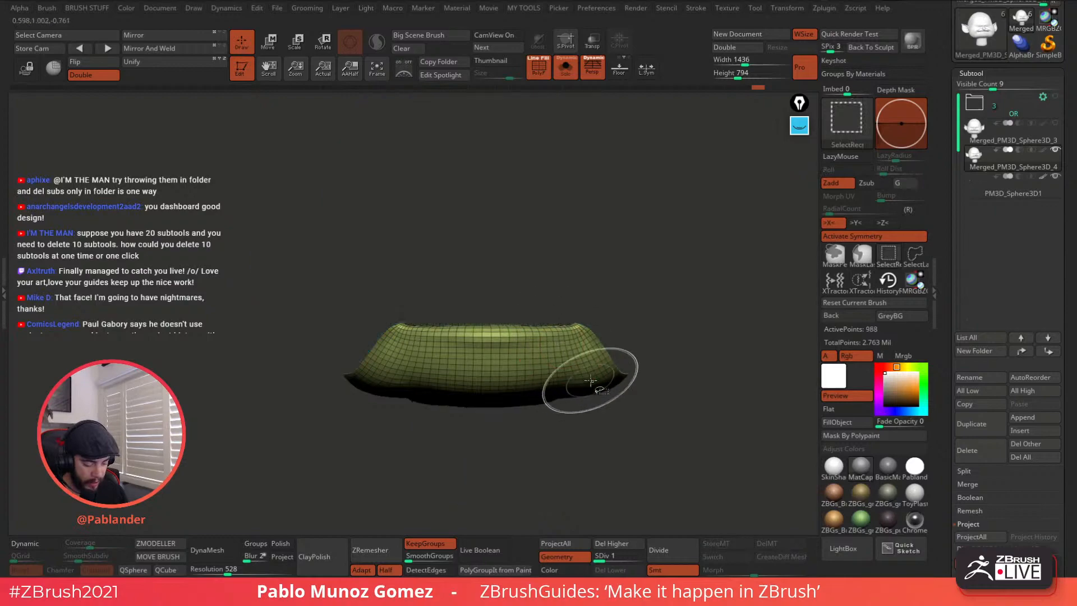
left_click_drag(668, 359, 649, 368, "ctrl+shift")
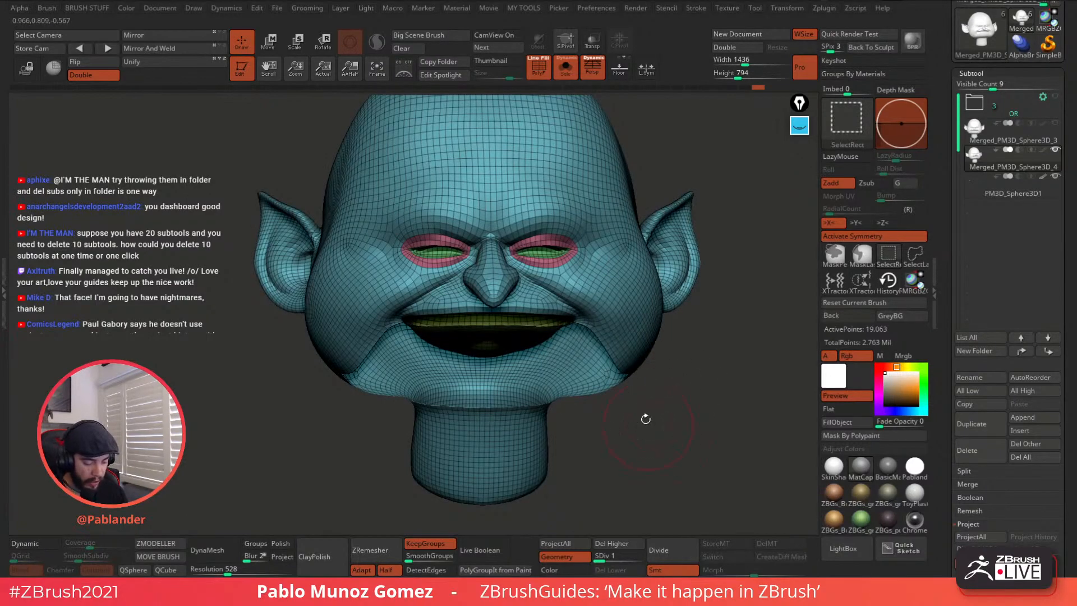
left_click_drag(649, 414, 580, 344)
right_click_drag(556, 318, 547, 270)
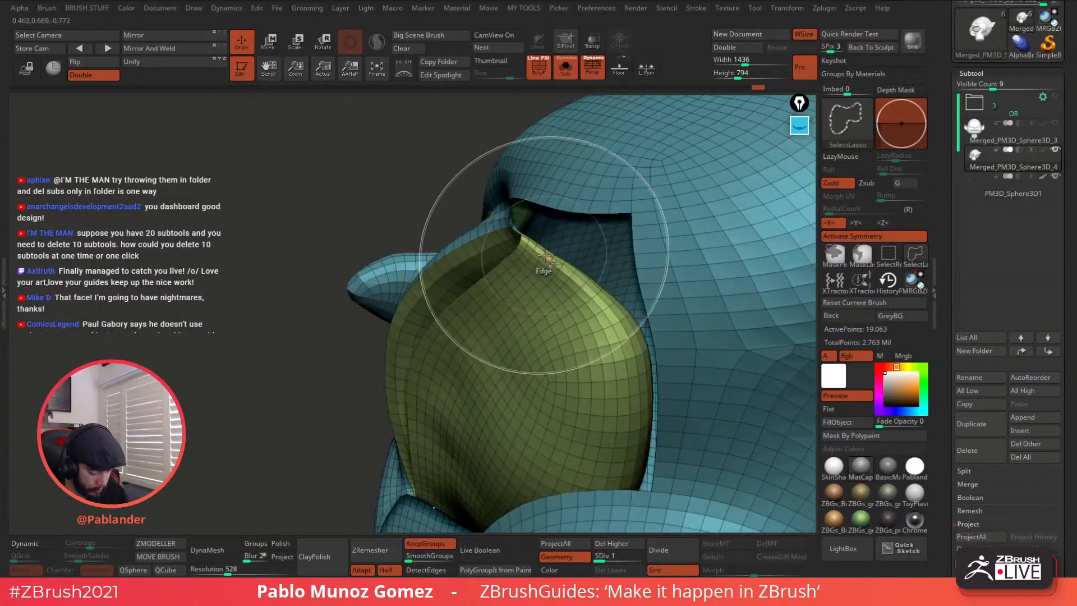
Step: Try to divide the inner mouth by hiding an edge loop near its rim with SelectLasso and isolating the mouth bag
left_click(545, 257, "ctrl+shift")
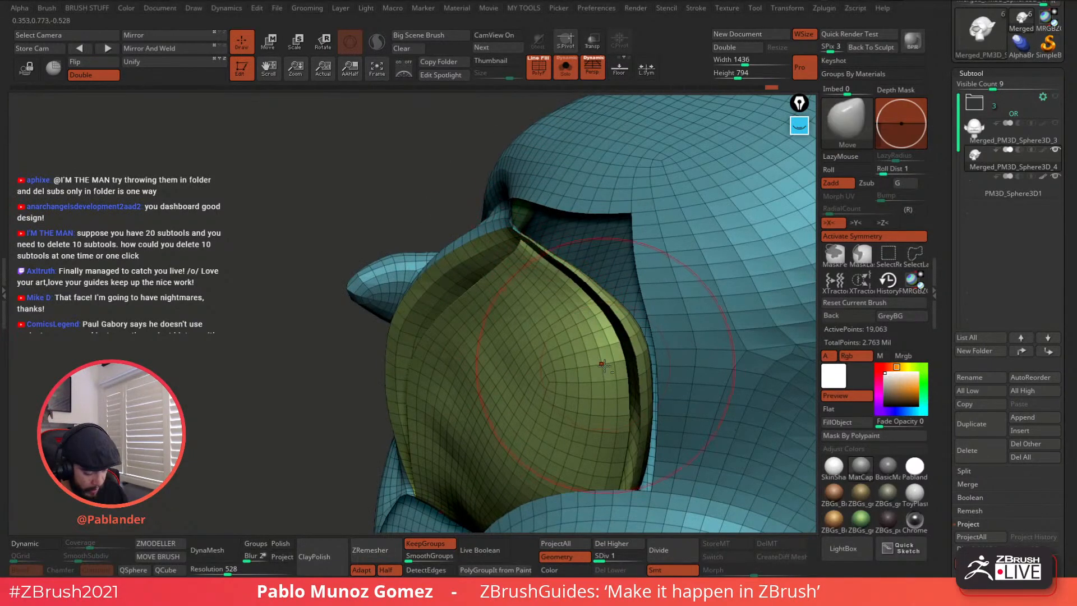
mouse_move(605, 366)
right_mouse_down("ctrl")
mouse_move(611, 298)
mouse_move(860, 285)
right_mouse_up("ctrl")
left_click(889, 258)
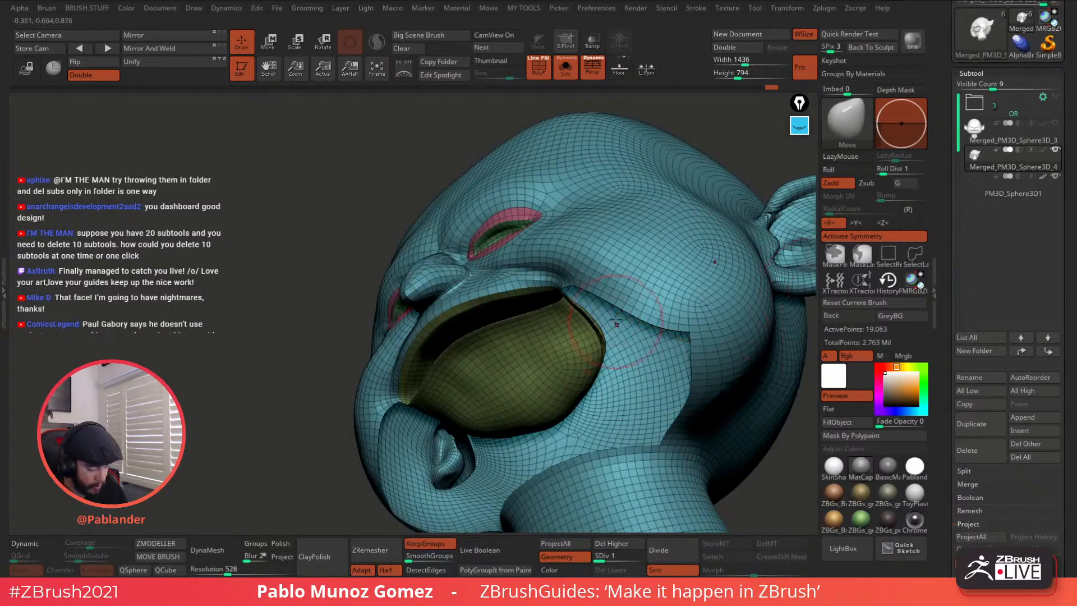
left_click(553, 321, "ctrl+alt+shift")
left_click_drag(374, 405, 613, 340)
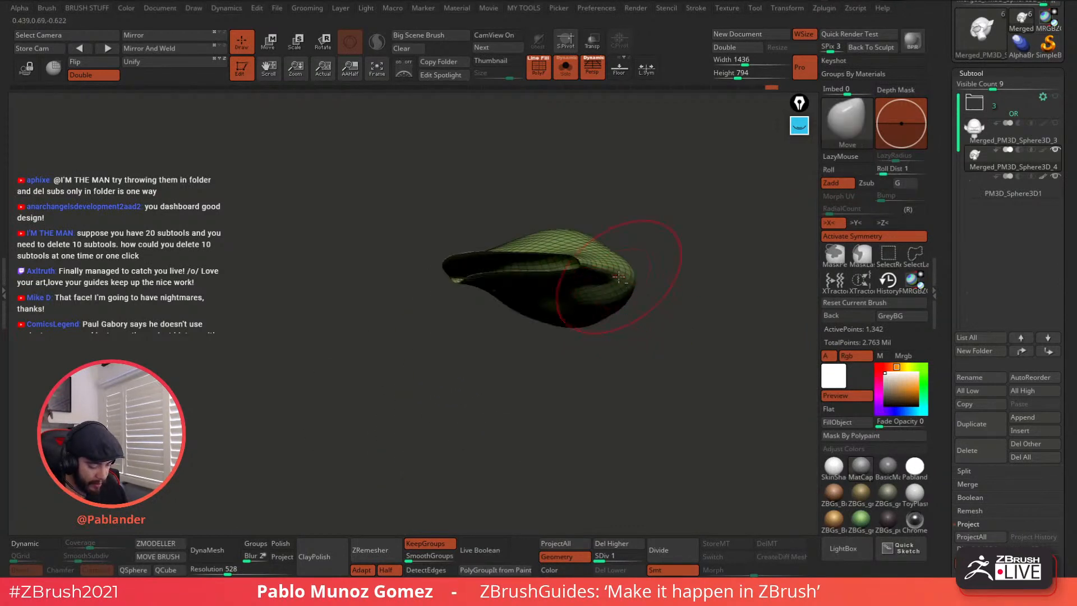
left_click_drag(572, 301, 588, 328)
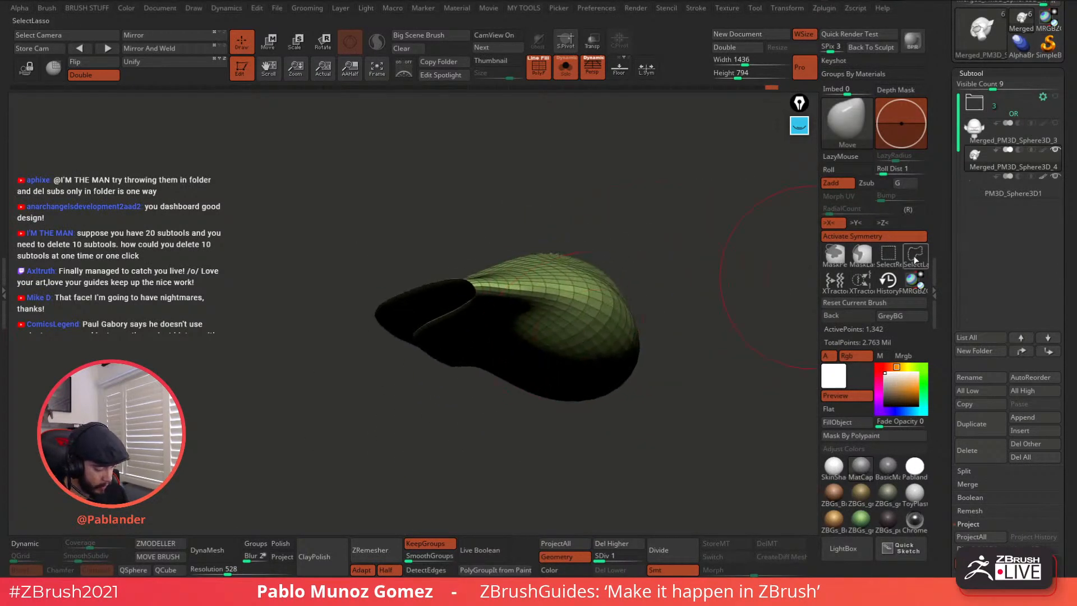
left_click(915, 259)
left_click_drag(713, 247, 654, 233)
mouse_move(573, 208)
left_mouse_down()
mouse_move(615, 190)
mouse_move(606, 210)
left_mouse_up()
left_click(605, 211, "ctrl+shift")
right_click_drag(594, 221, 453, 317)
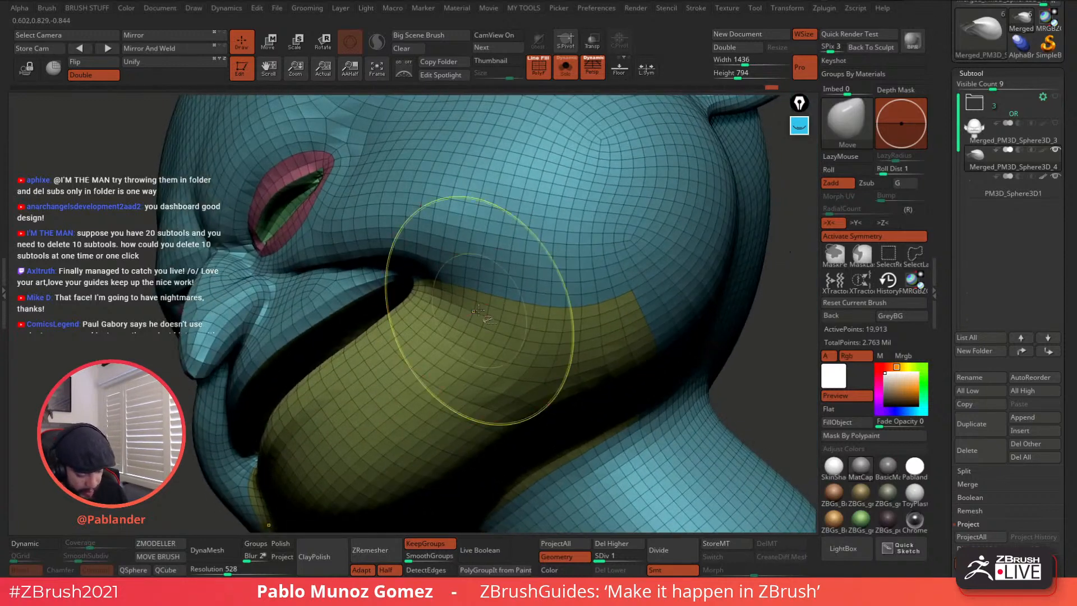
Step: Hide the chin polygroup with SelectRect to open up the view of the mouth bag
left_click(889, 255)
left_click(589, 359, "ctrl+shift")
left_click_drag(589, 359, 724, 336)
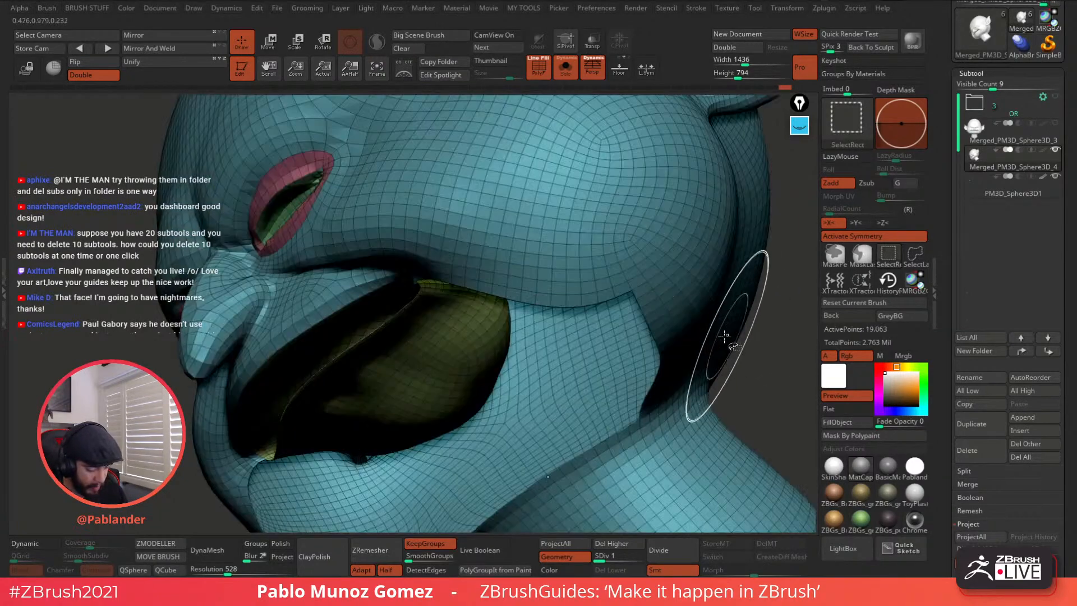
left_click_drag(494, 325, 601, 302, "ctrl+shift")
left_click(580, 365, "ctrl+shift")
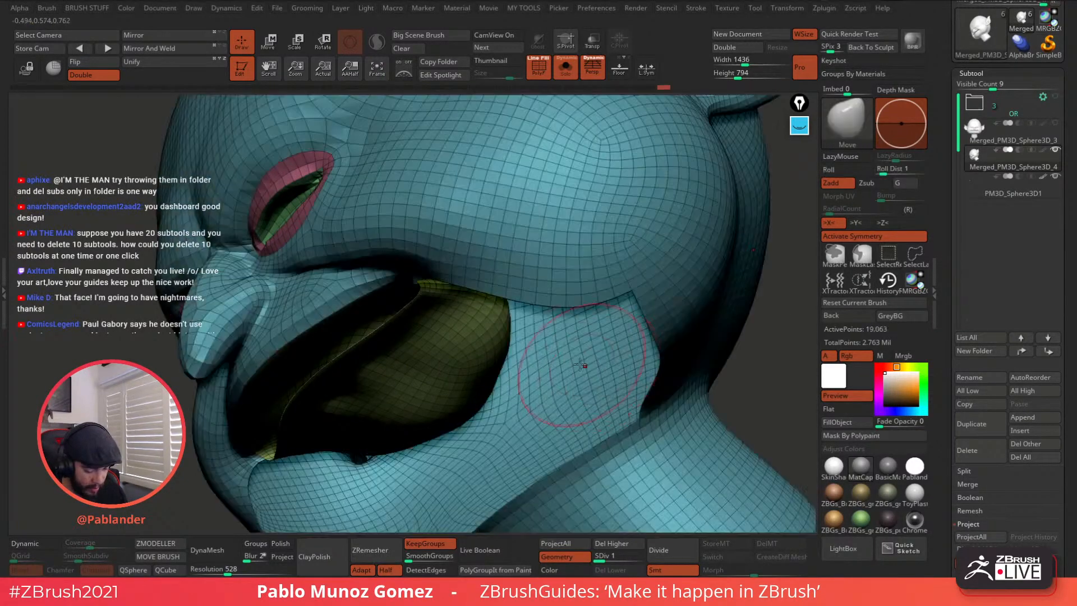
Step: Hide the edge loop running around the rim of the mouth bag with SelectLasso
right_click_drag(574, 370, 668, 348, "ctrl")
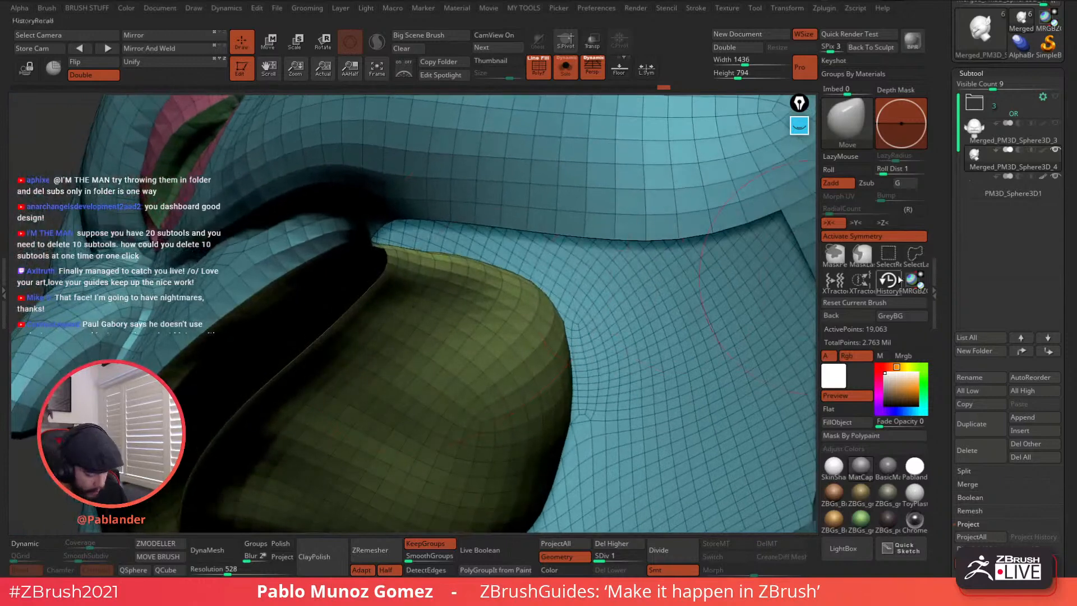
left_click(915, 256)
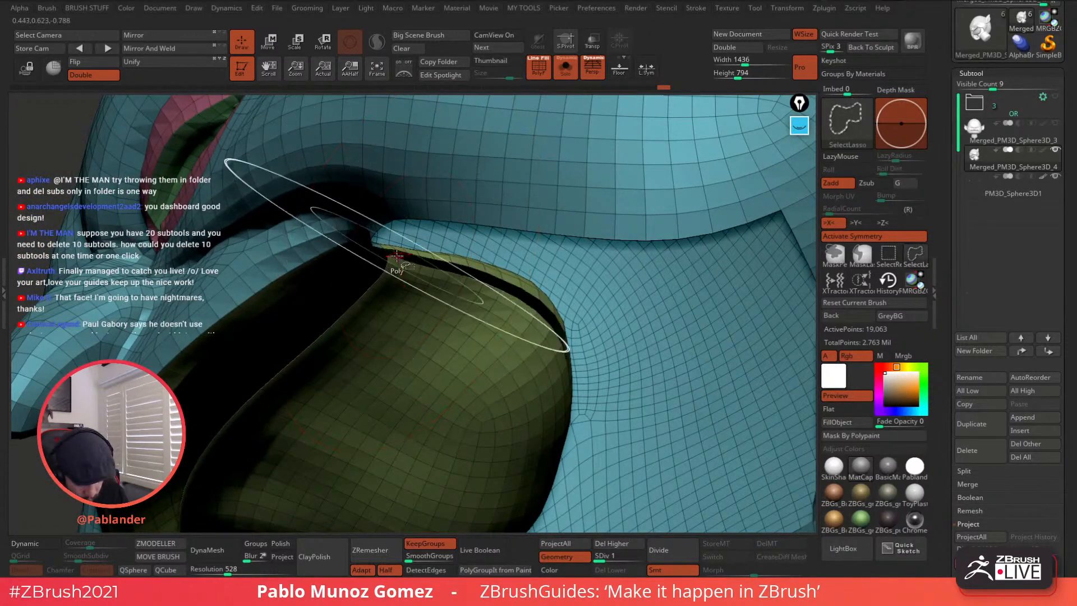
right_click_drag(534, 384, 551, 235, "ctrl")
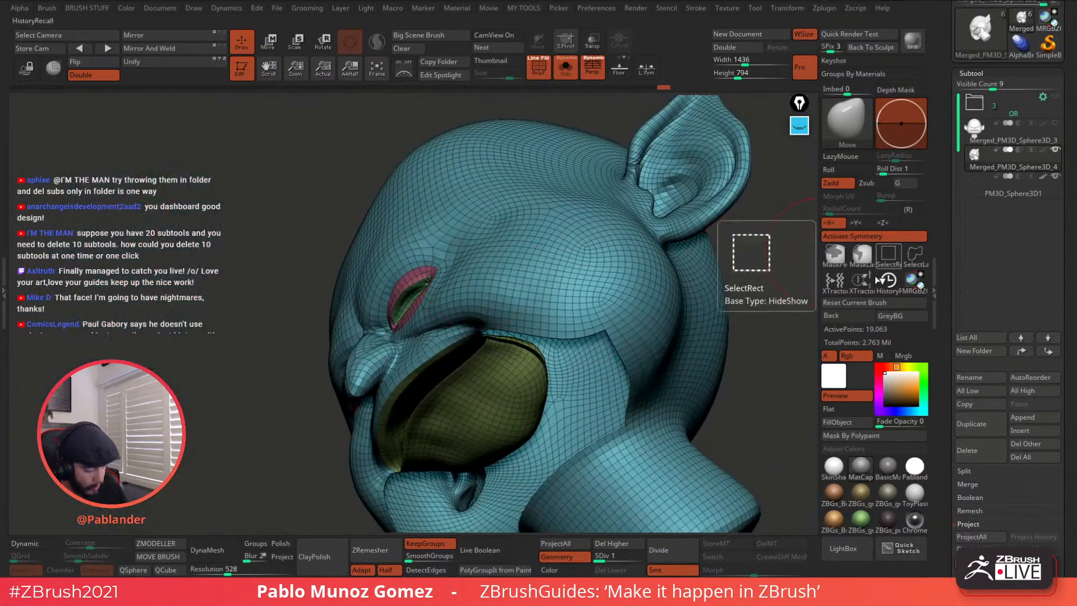
Step: Isolate the mouth bag, assign separate polygroups to its divided parts with Auto Groups, and unhide the whole head
left_click(889, 255)
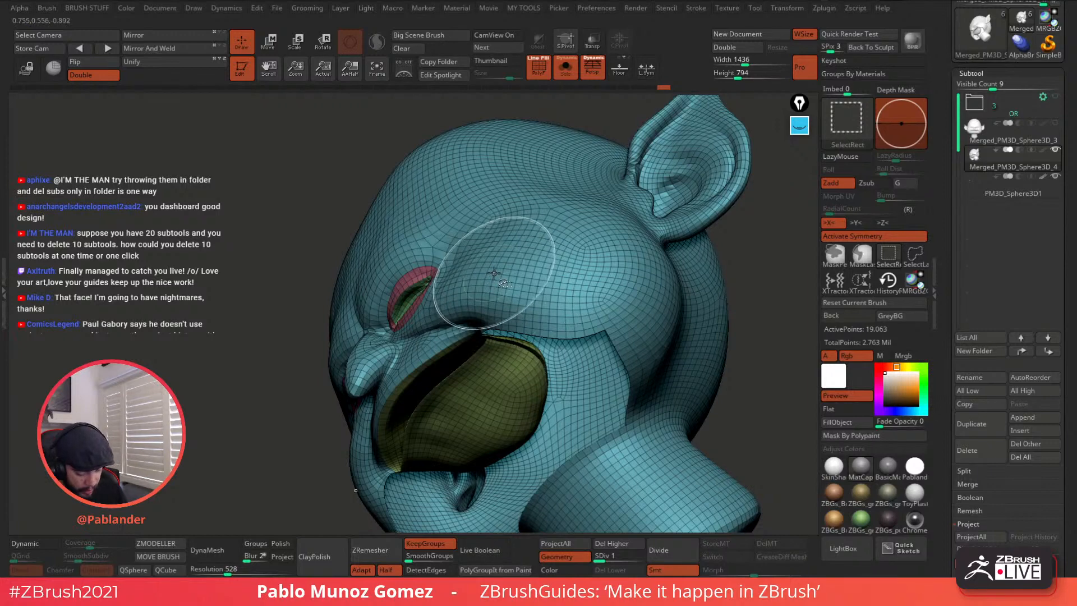
left_click(495, 274, "ctrl+shift")
left_click(431, 278, "ctrl+shift")
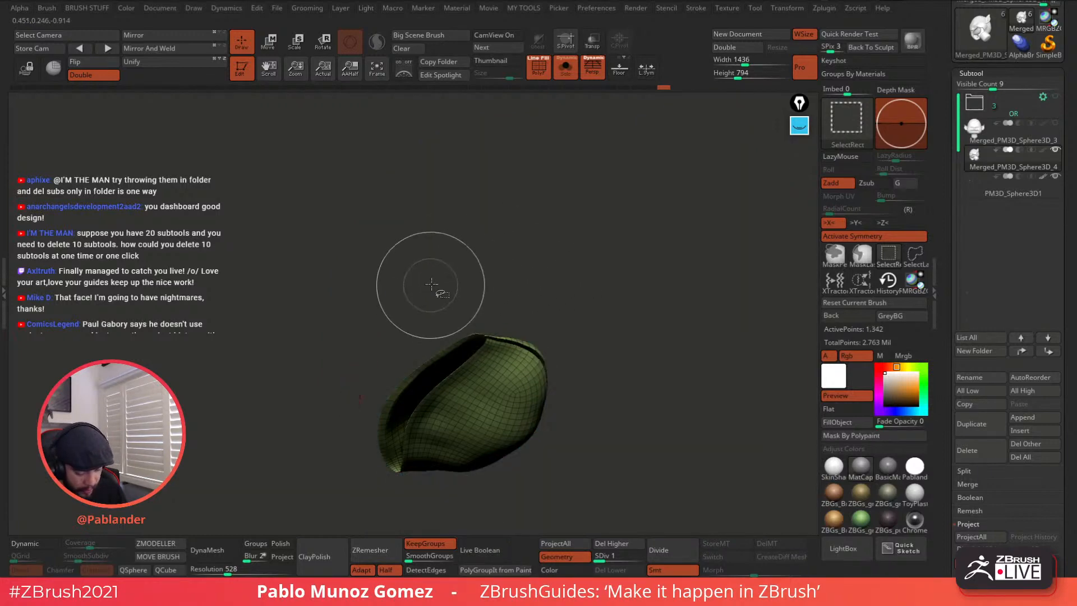
mouse_move(553, 219)
right_mouse_down()
mouse_move(583, 272)
mouse_move(662, 268)
right_mouse_up()
key("space")
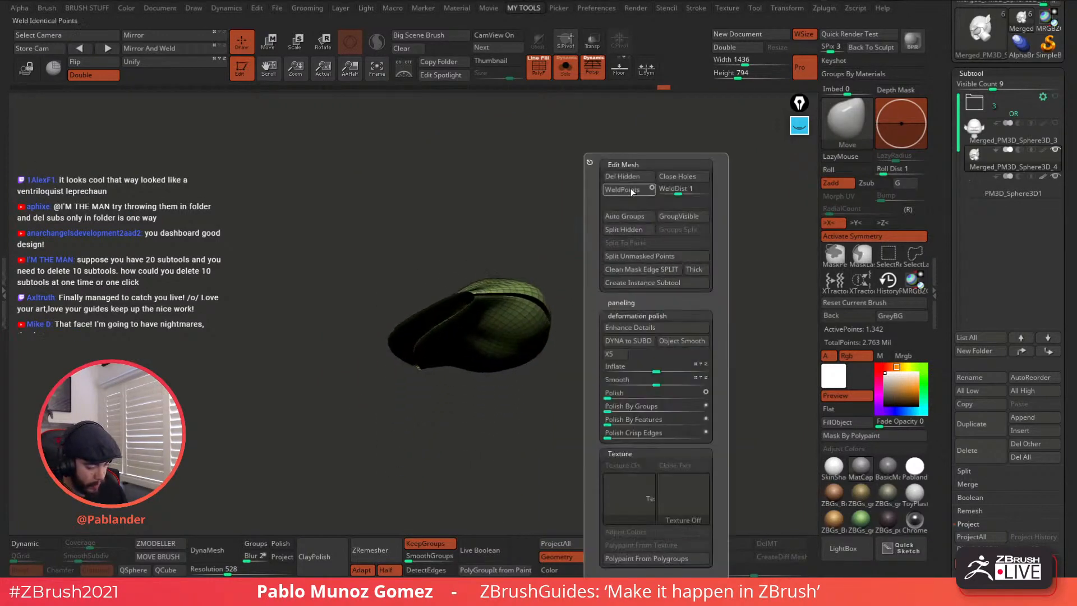
left_click(606, 309, "ctrl+shift")
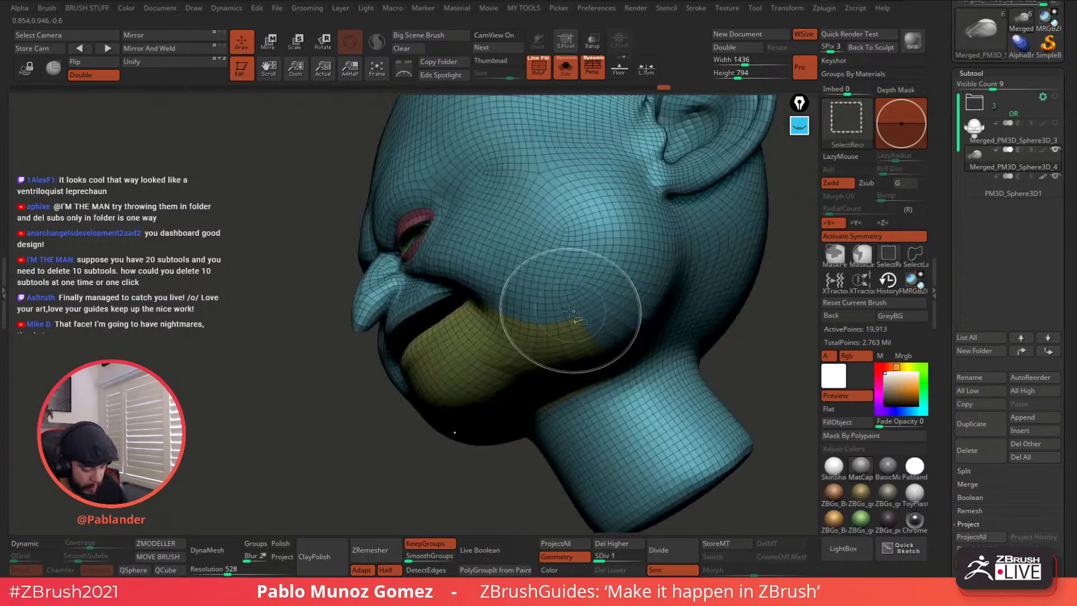
Step: Examine how the mouth interior is divided by hiding and isolating the head, chin, eyelid and mouth polygroups
right_click_drag(455, 327, 526, 330)
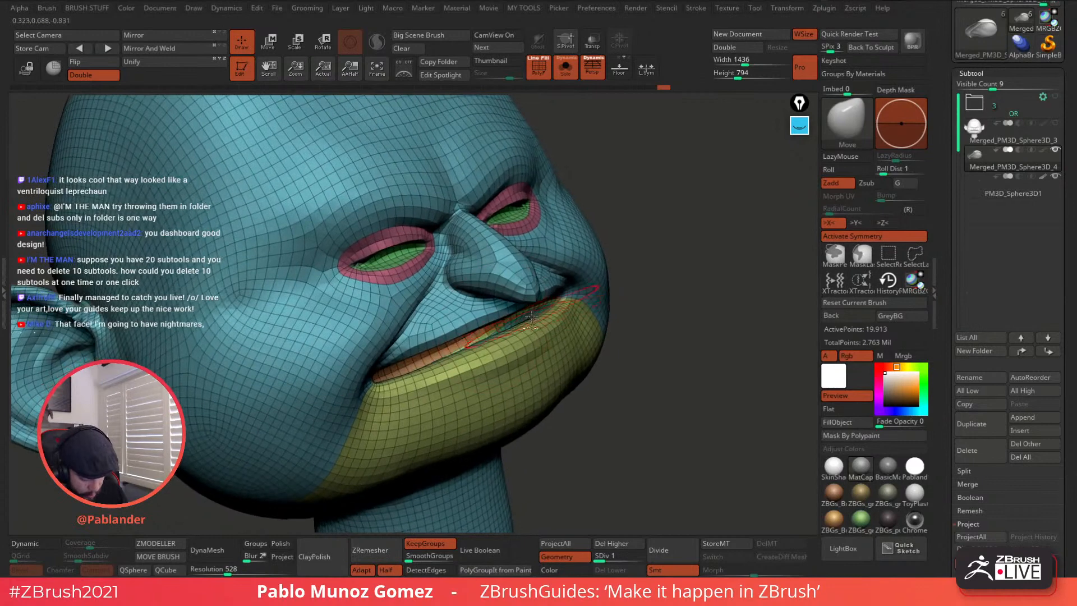
left_click(525, 324, "ctrl+shift")
left_click_drag(578, 269, 615, 314, "ctrl+shift")
left_click_drag(543, 305, 547, 308, "ctrl+shift")
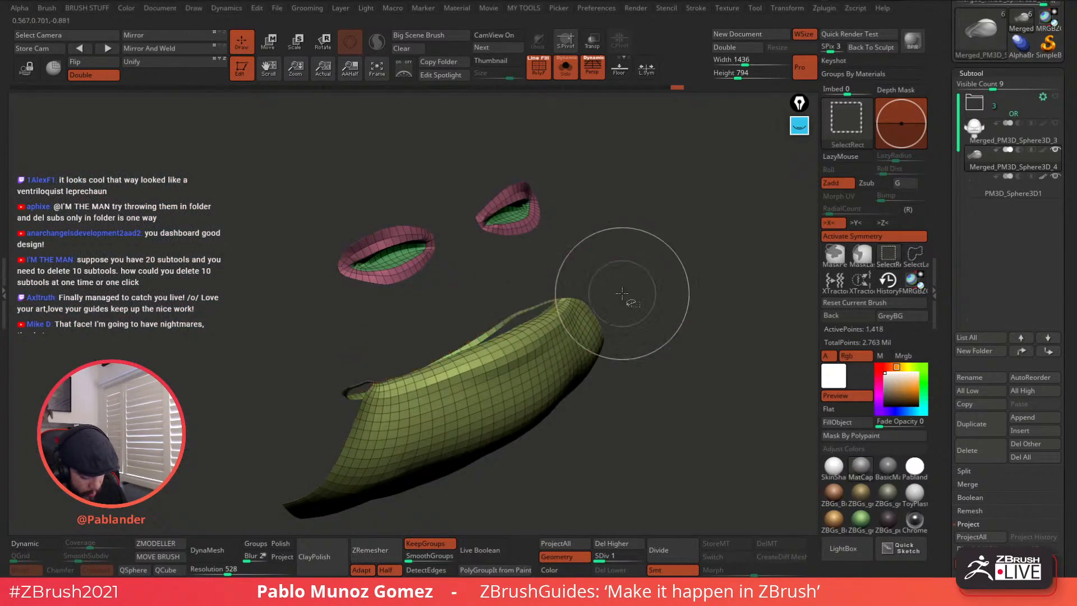
left_click(532, 307, "ctrl+shift")
left_click_drag(632, 293, 610, 308, "ctrl+shift")
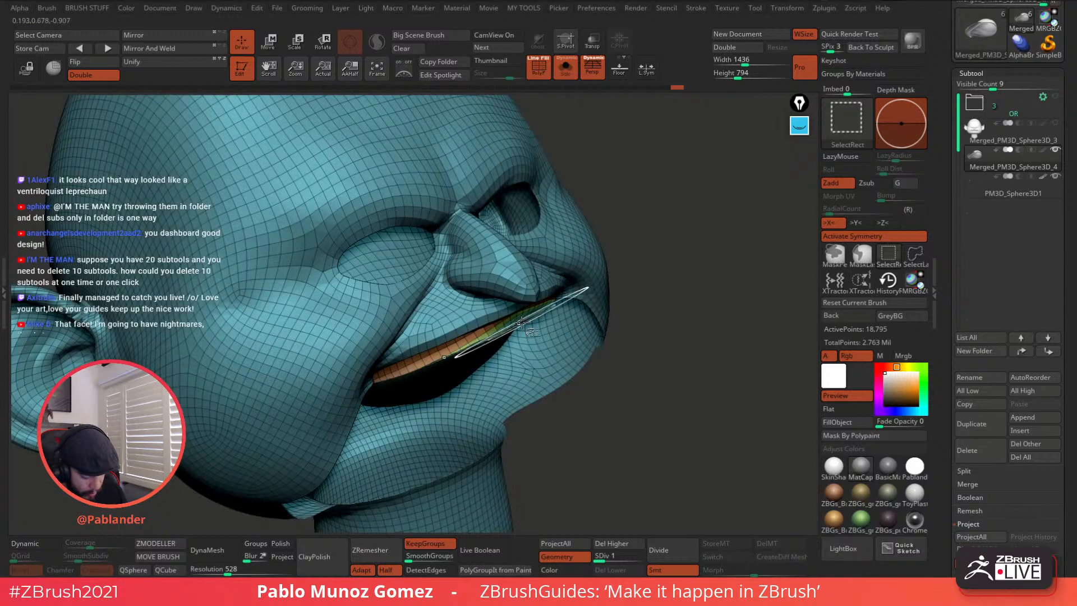
left_click(529, 317, "ctrl+shift")
left_click(535, 313, "ctrl+shift")
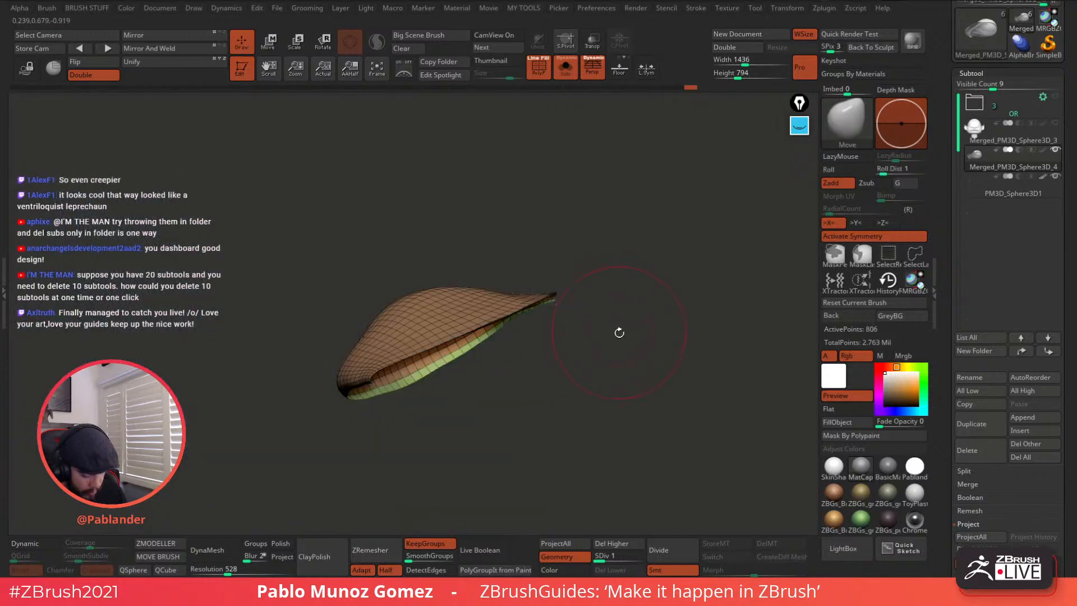
left_click(635, 340, "ctrl+shift")
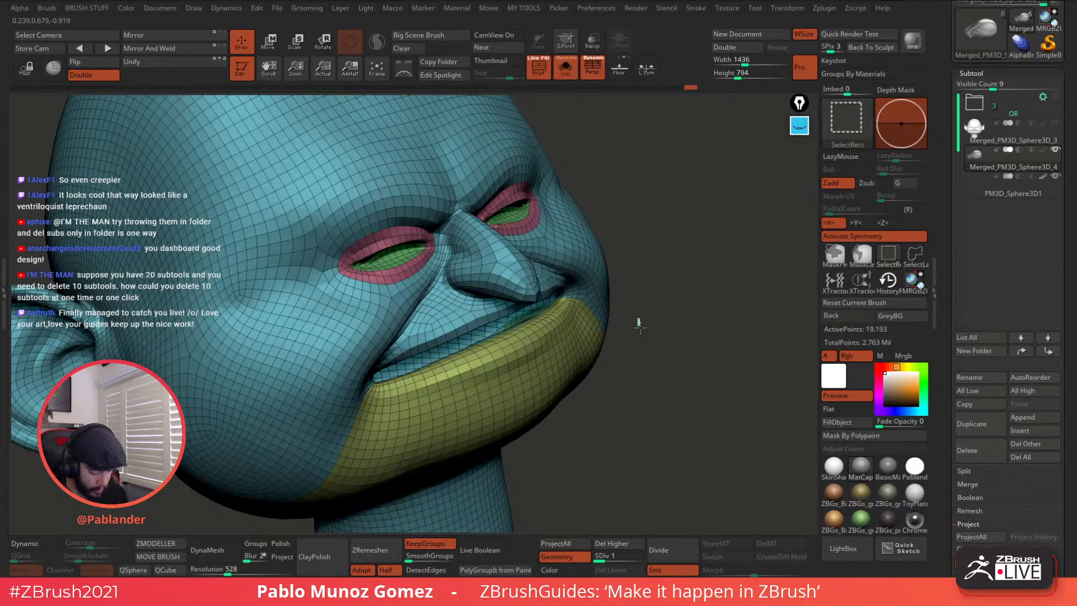
Step: Isolate the chin together with the adjoining inner mouth part by hiding the head, eyelid and inner eye polygroups
left_click(543, 305, "ctrl+shift")
left_click_drag(489, 354, 568, 327)
left_click(633, 349, "ctrl+shift")
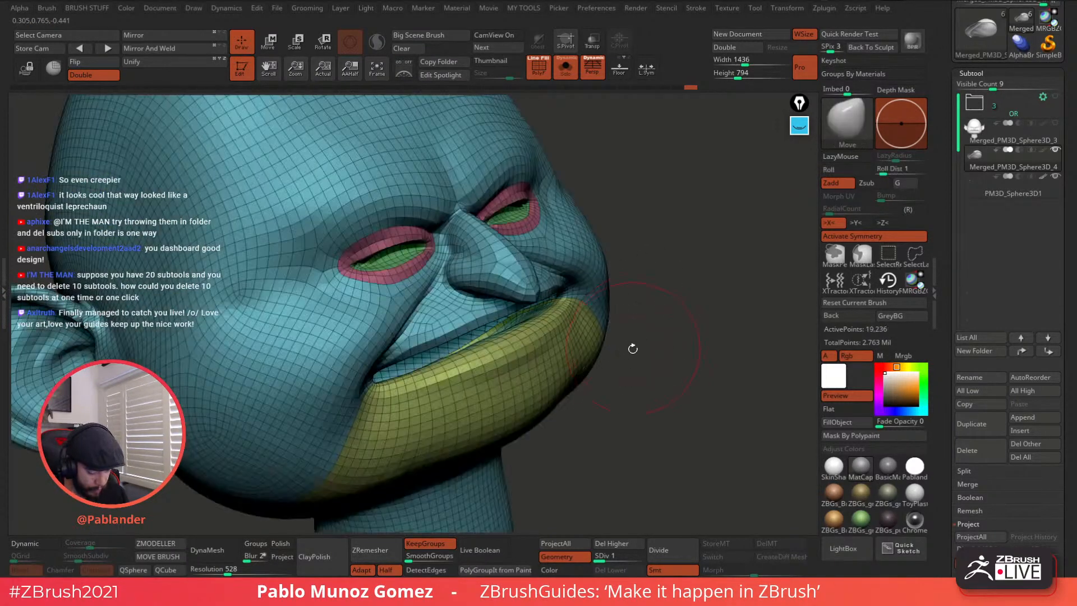
left_click_drag(629, 365, 606, 319, "alt")
double_click(561, 299, "ctrl+shift")
left_click(512, 257, "ctrl+shift")
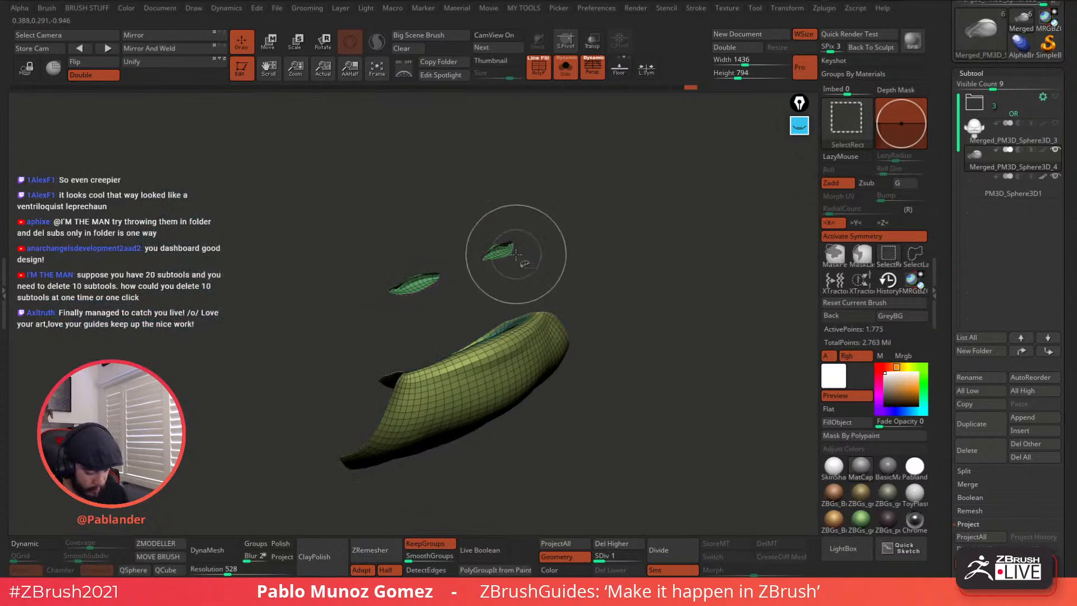
left_click(506, 248, "ctrl+shift")
left_click_drag(612, 273, 502, 368)
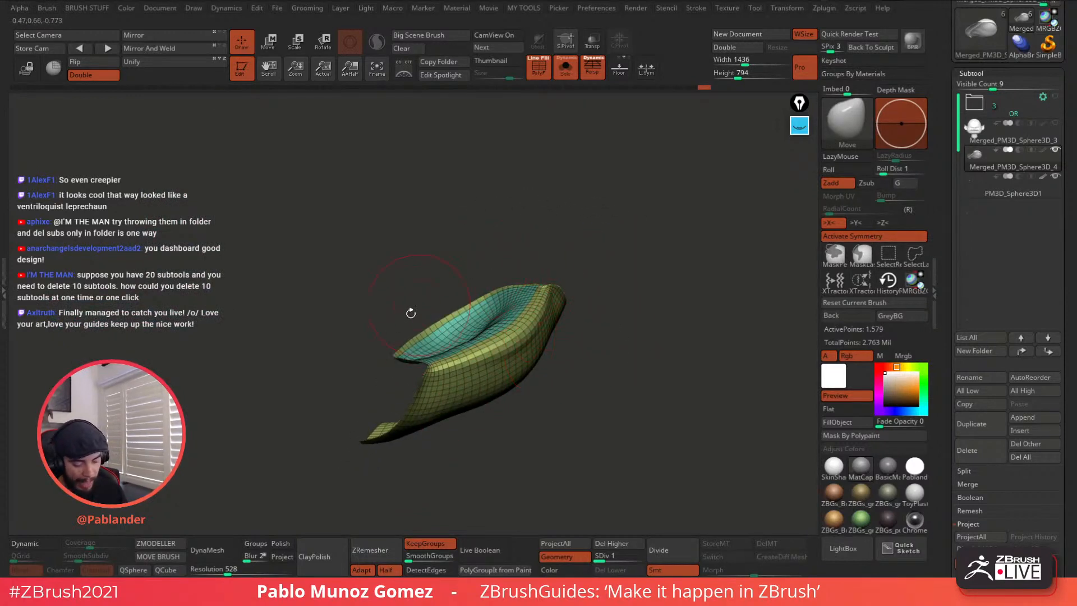
Step: Merge the visible chin and inner mouth part into one polygroup and unhide the whole head
key("shift+f")
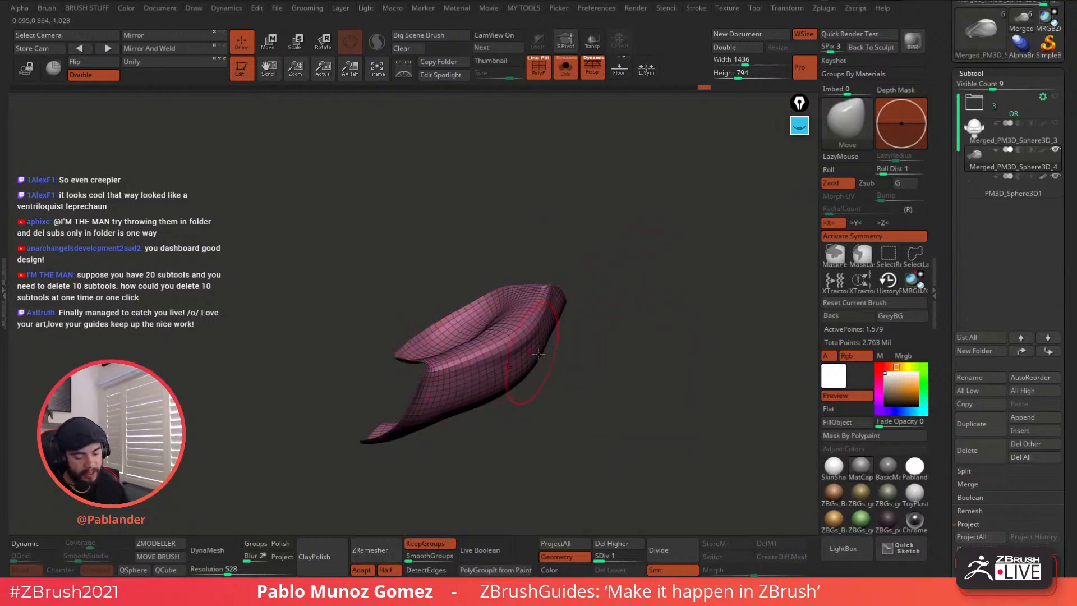
left_click(608, 391, "ctrl+shift")
left_click_drag(607, 391, 608, 373)
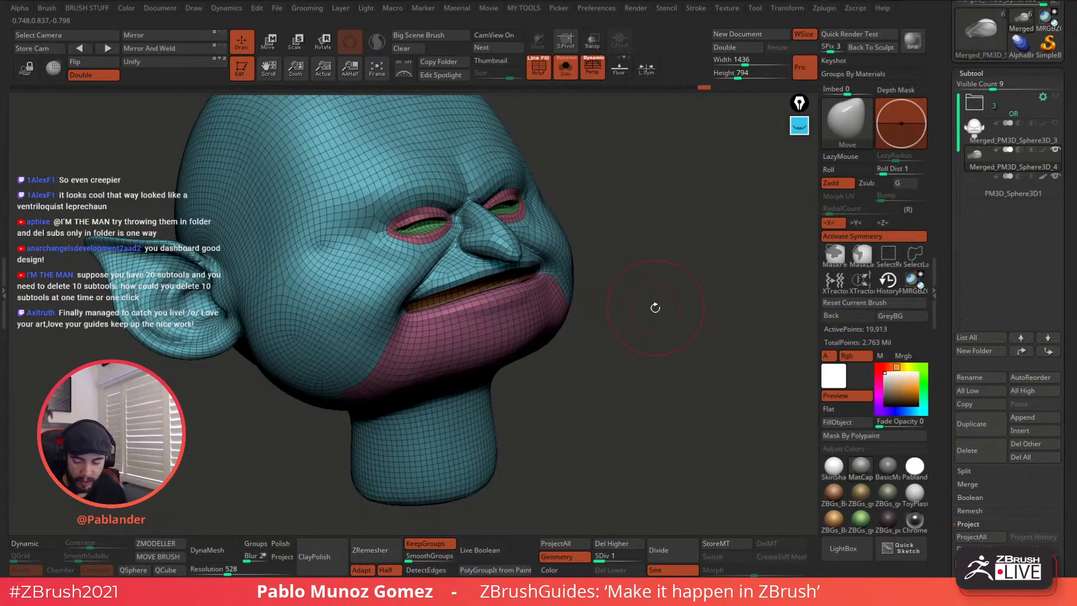
left_click_drag(655, 307, 609, 349)
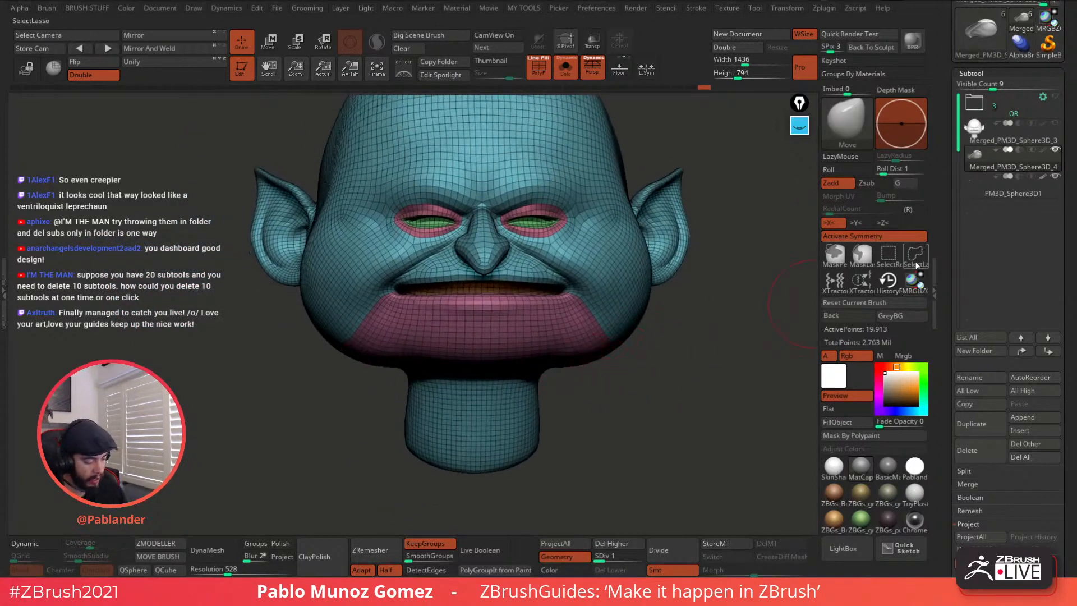
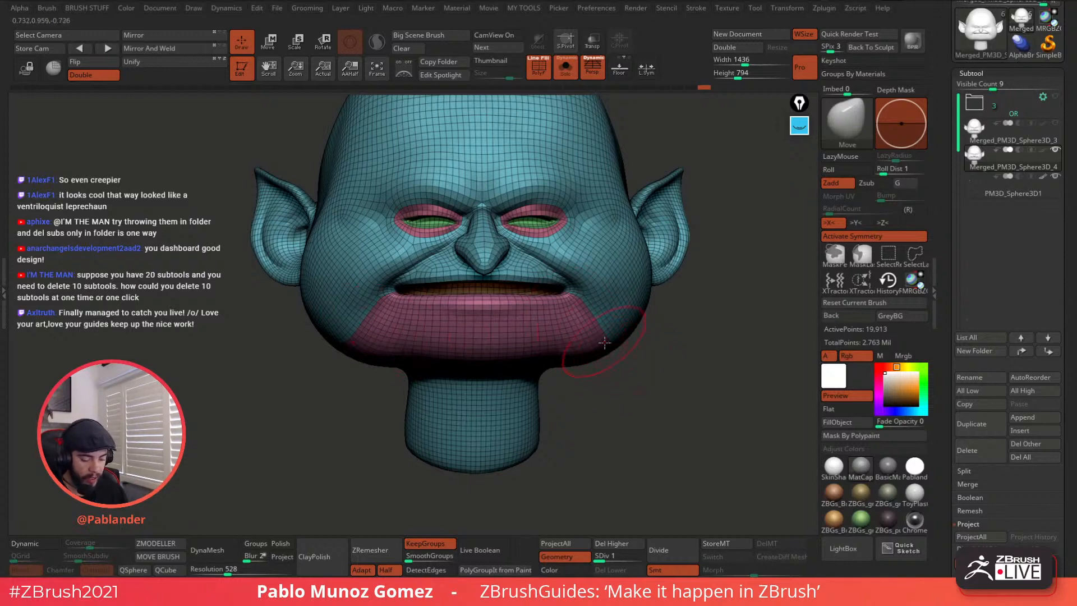
Step: Inspect the head's polygroups around the mouth and chin from several angles, with and without the polyframe
left_click_drag(635, 334, 681, 283)
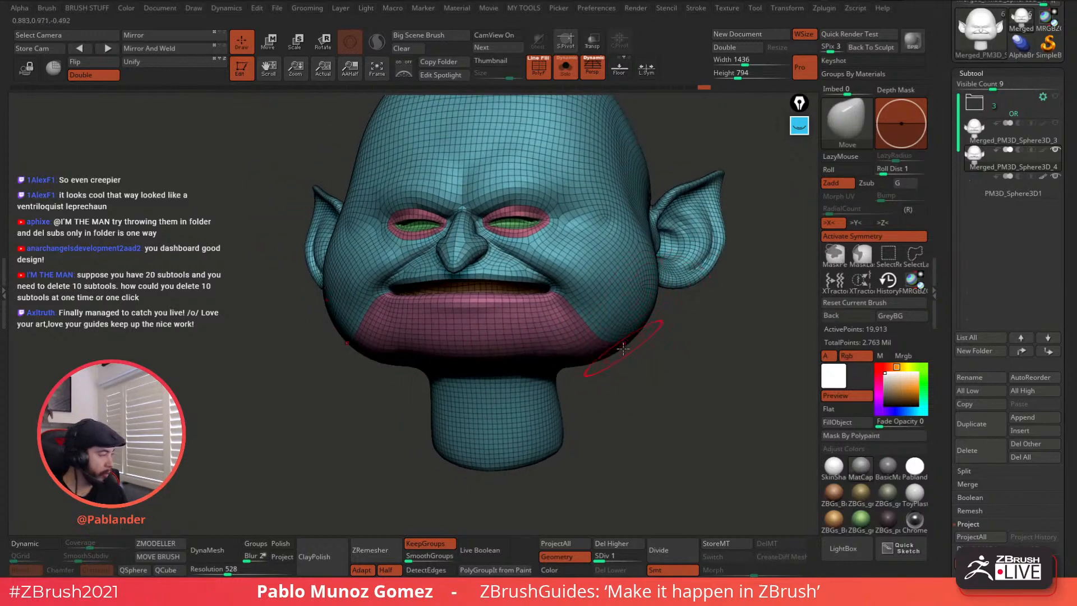
right_click_drag(613, 314, 663, 326)
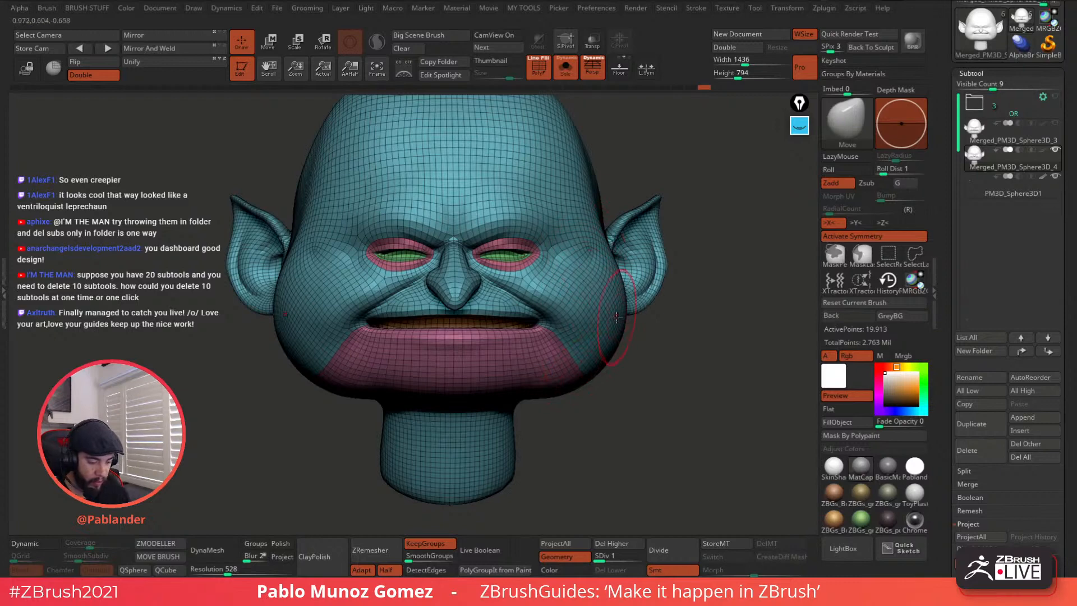
right_click_drag(610, 335, 543, 404)
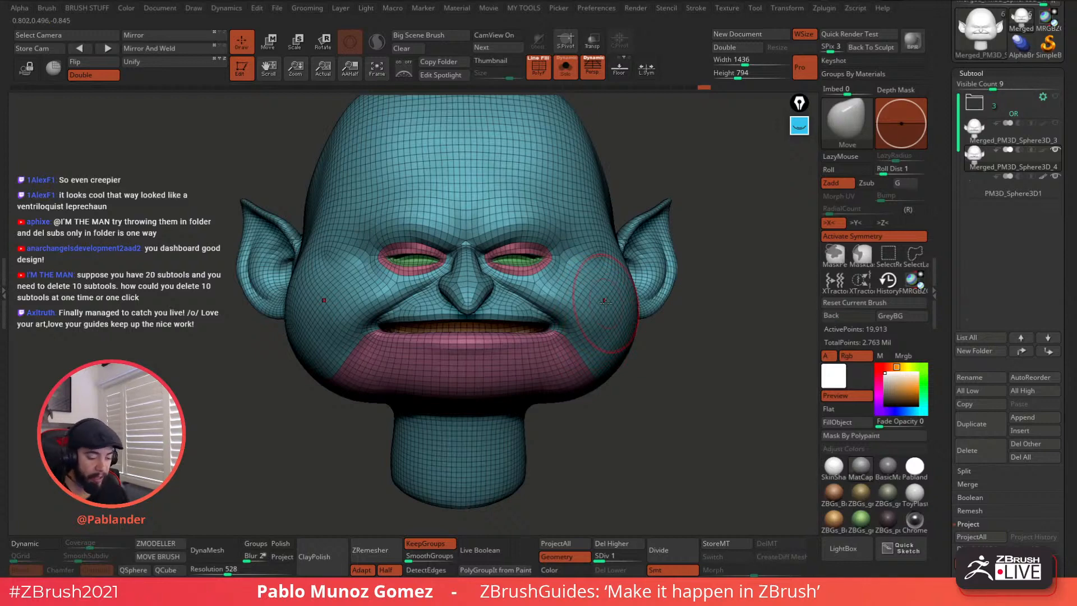
right_click_drag(395, 276, 601, 287, "ctrl")
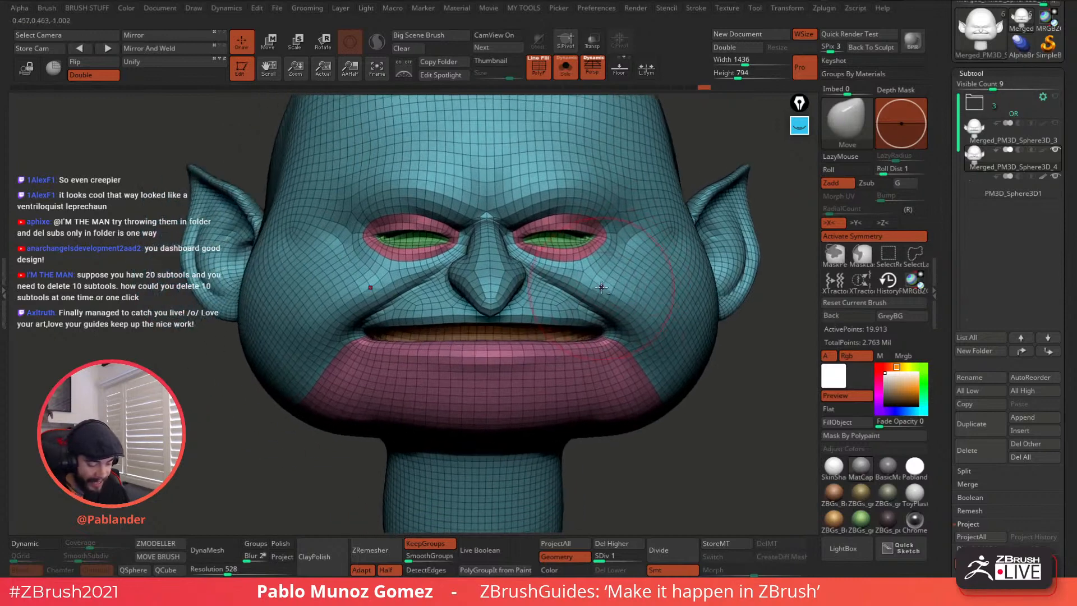
left_click(540, 71)
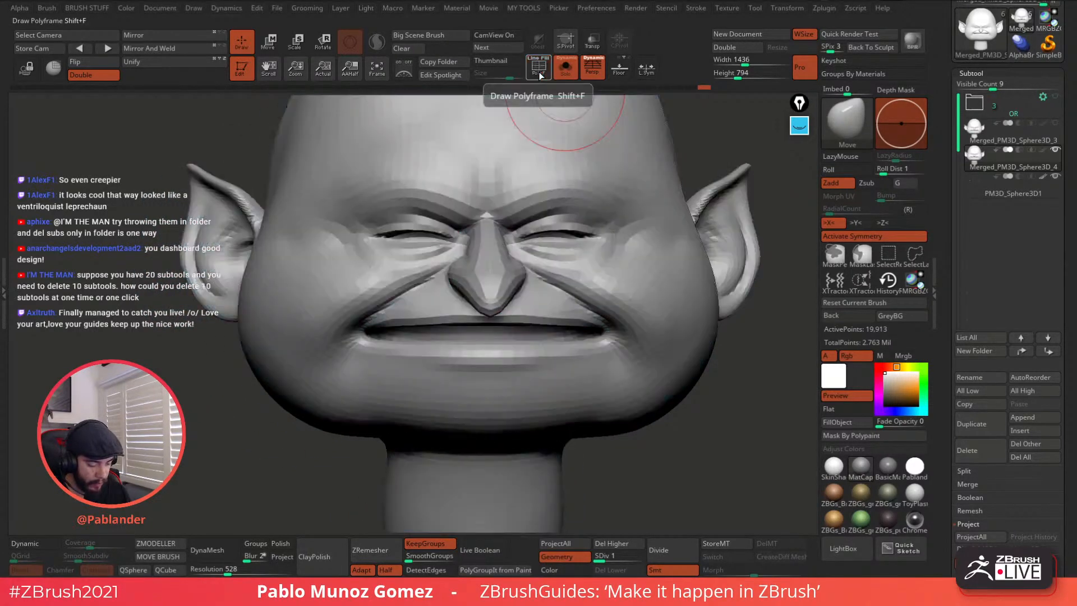
left_click(540, 72)
Step: Try to reshape the lips near the mouth corner with the Move Topological brush, undoing each stroke
key("space")
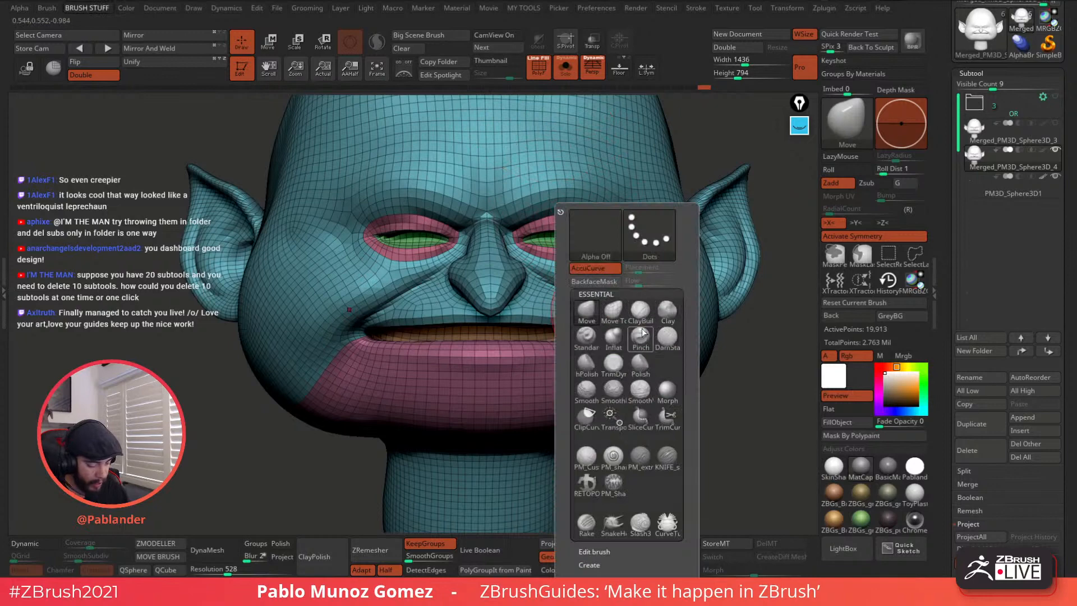
left_click(614, 312)
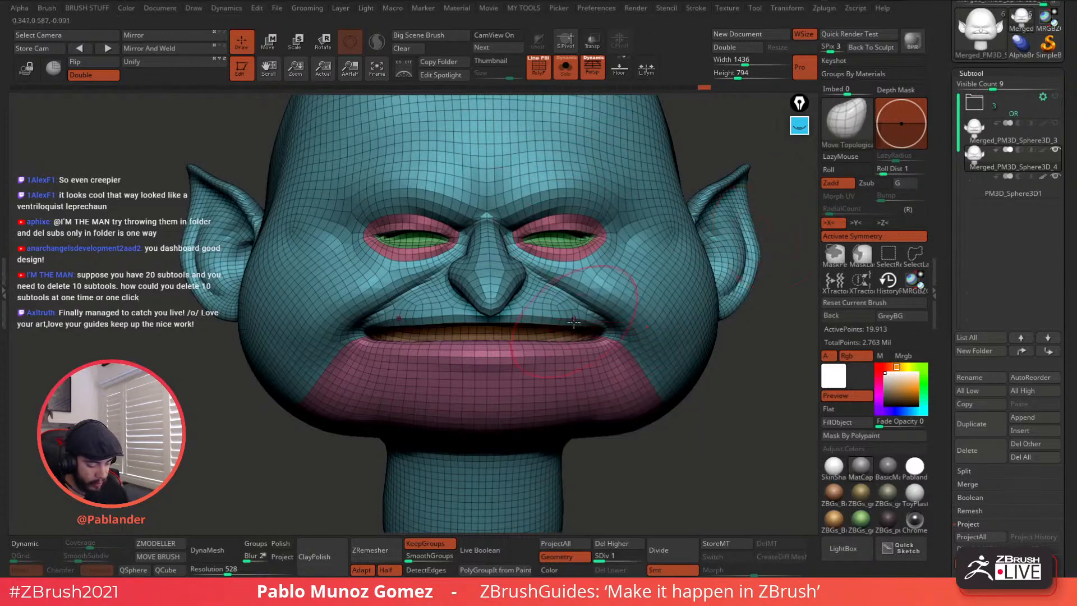
left_click_drag(574, 321, 574, 369)
key("ctrl+z")
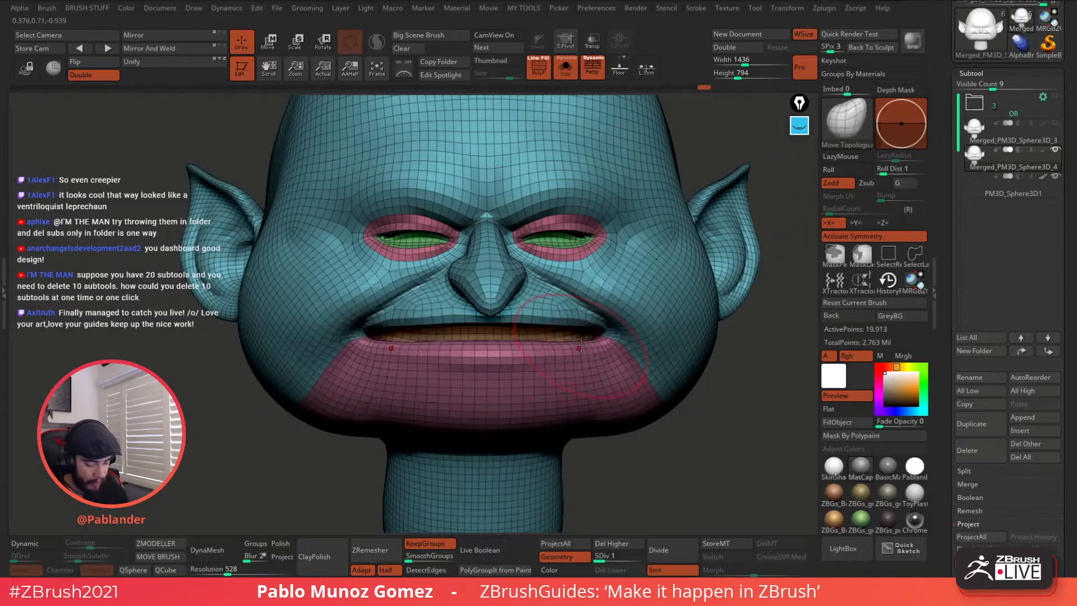
right_click_drag(583, 364, 529, 398, "ctrl")
key("space")
left_click_drag(584, 325, 575, 325)
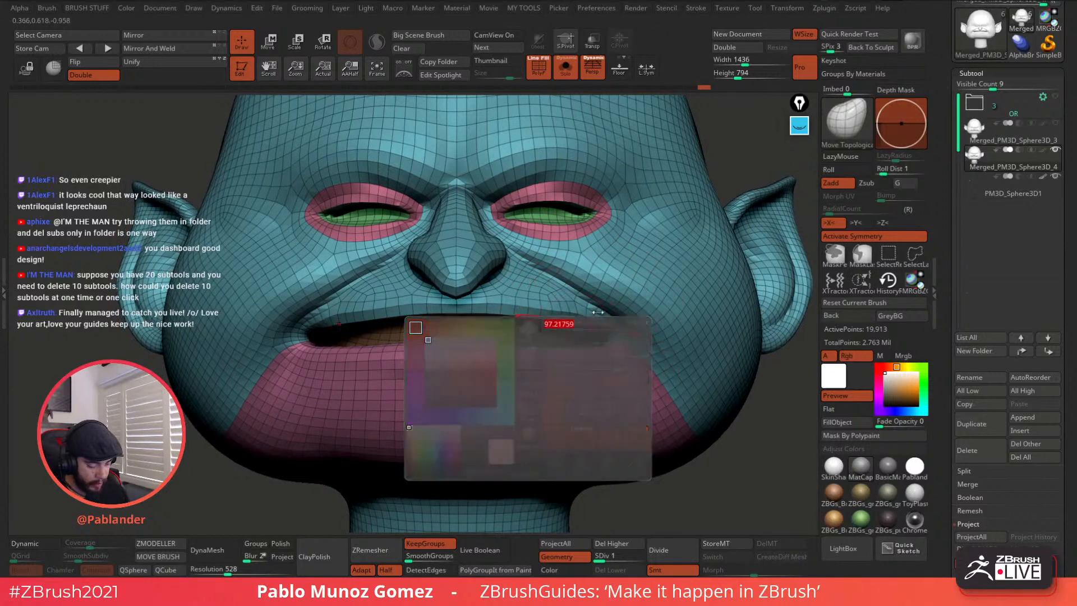
right_click_drag(571, 323, 569, 344)
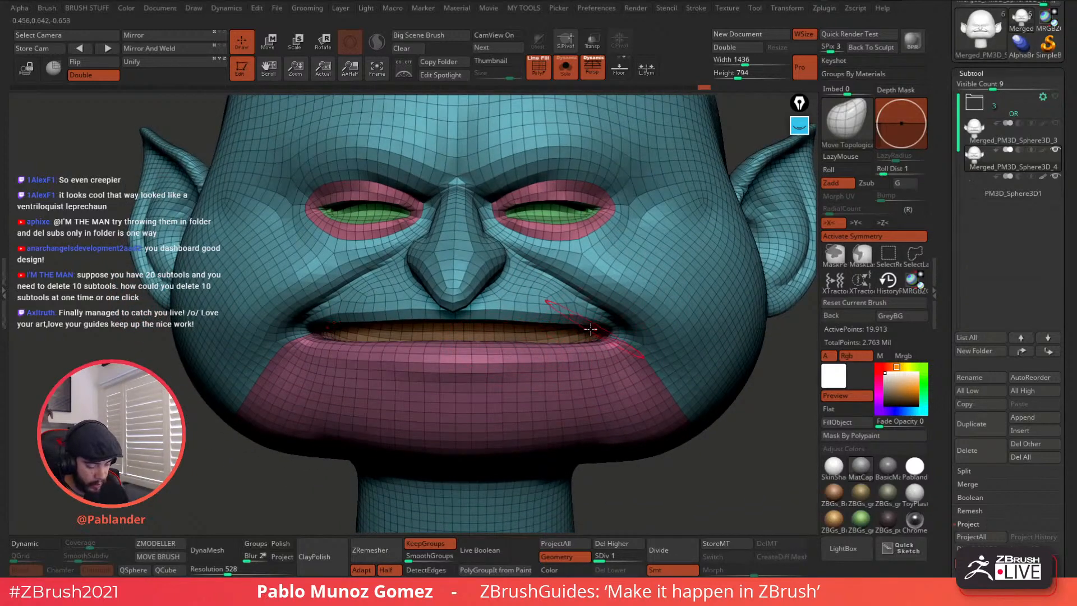
left_click_drag(569, 327, 575, 336)
key("ctrl+z")
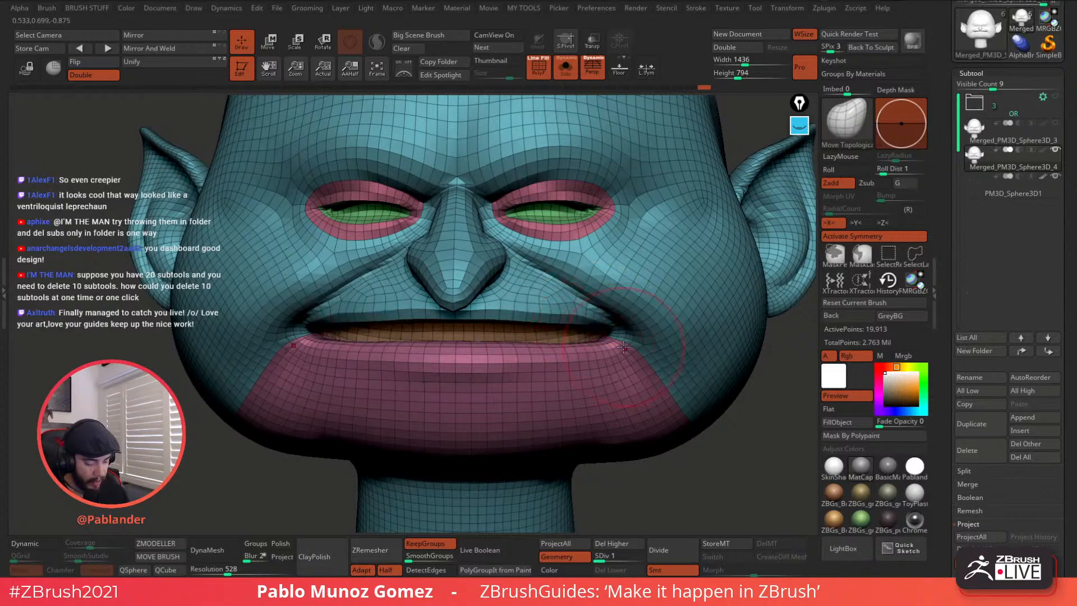
Step: Switch to the Move brush, isolate the chin polygroup, mask it, unhide the whole head and turn off the polyframe
right_click_drag(624, 331, 629, 325)
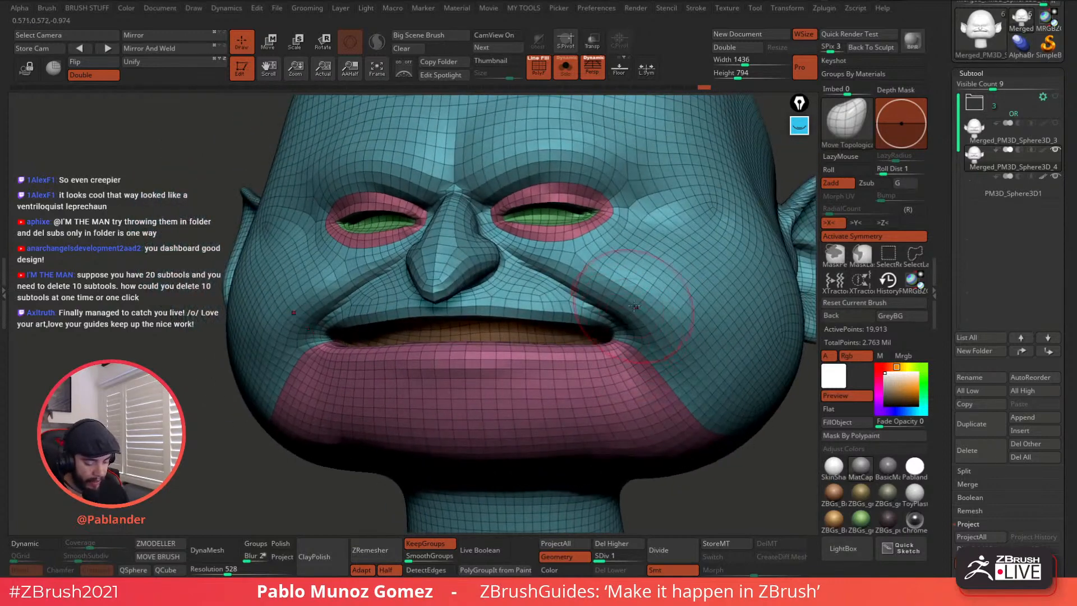
key("b")
left_click(658, 451)
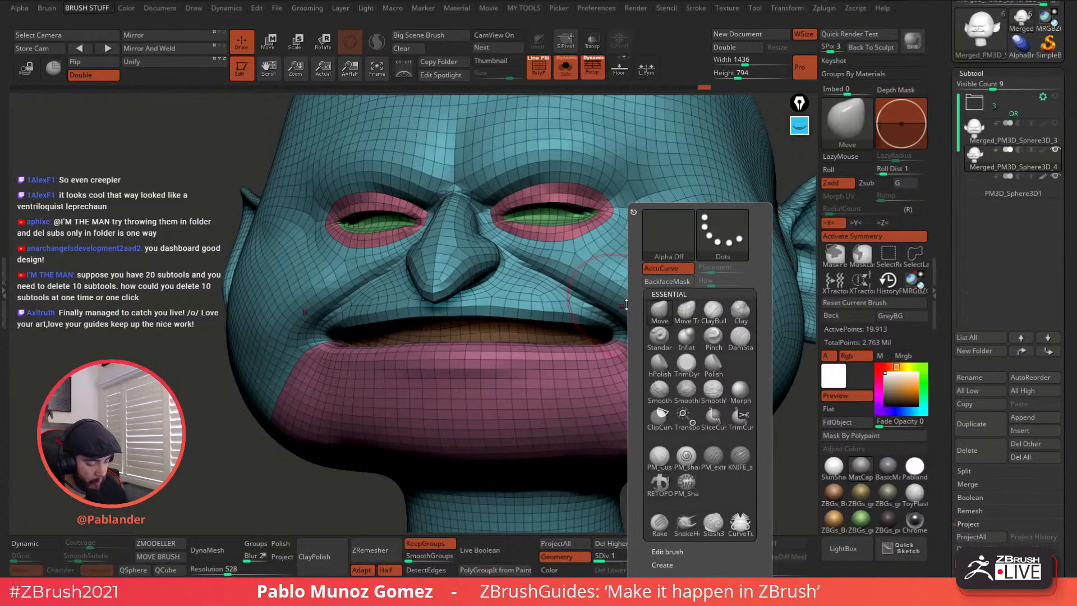
key("space")
mouse_move(640, 296)
right_mouse_down()
mouse_move(629, 295)
mouse_move(657, 326)
right_mouse_up()
left_click(651, 386, "ctrl+shift")
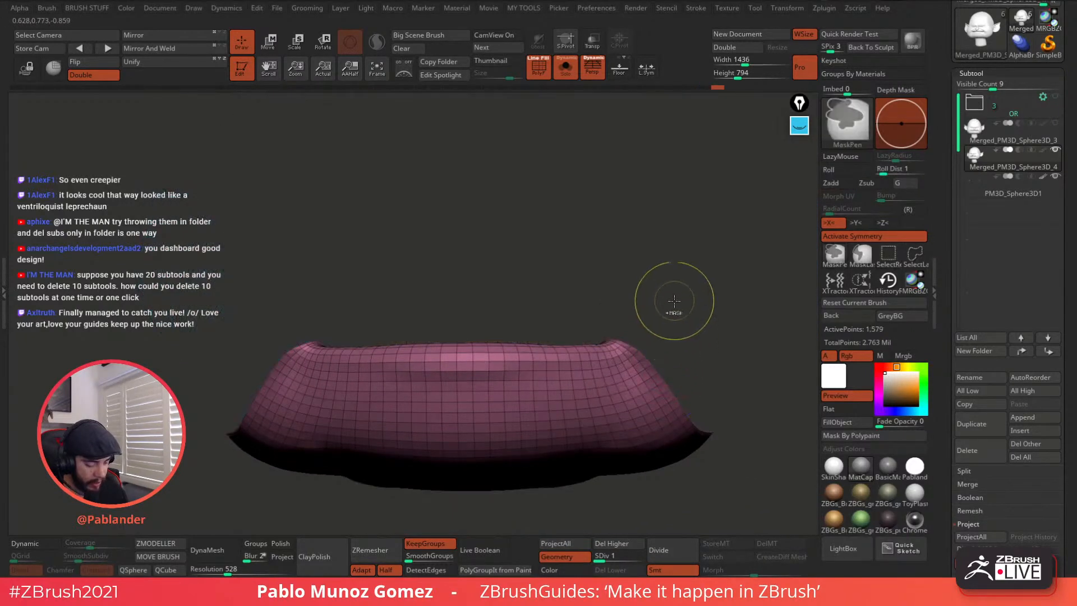
left_click(677, 328, "ctrl+shift")
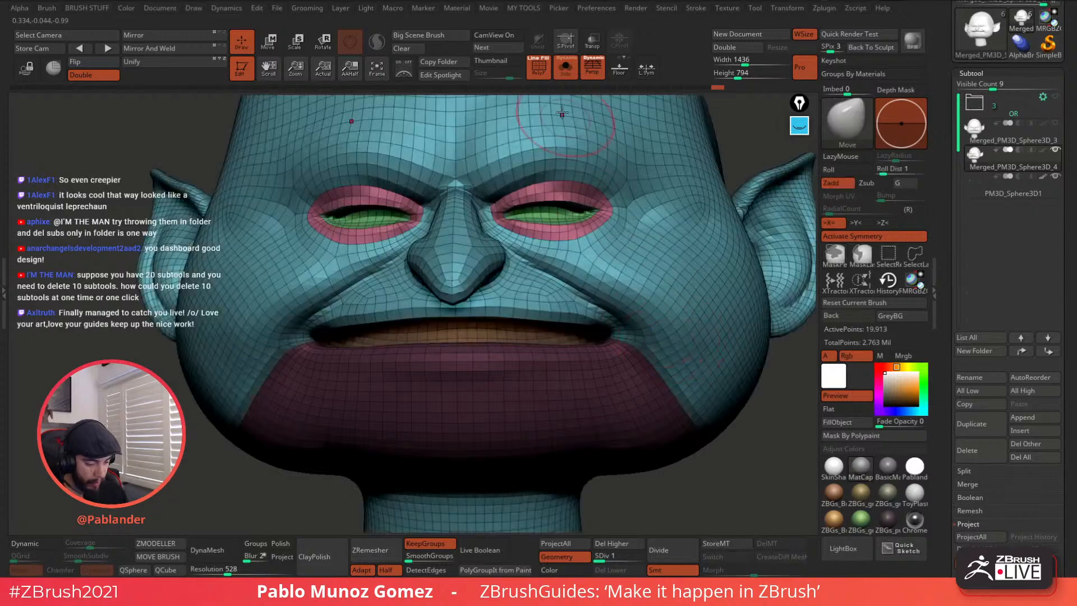
key("shift+f")
Step: Pull the upper lip and mouth corners down toward the masked lower lip with the Move brush
mouse_move(634, 280)
right_mouse_down()
mouse_move(606, 325)
mouse_move(596, 300)
mouse_move(587, 312)
mouse_move(577, 255)
mouse_move(578, 280)
right_mouse_up()
right_click(582, 274)
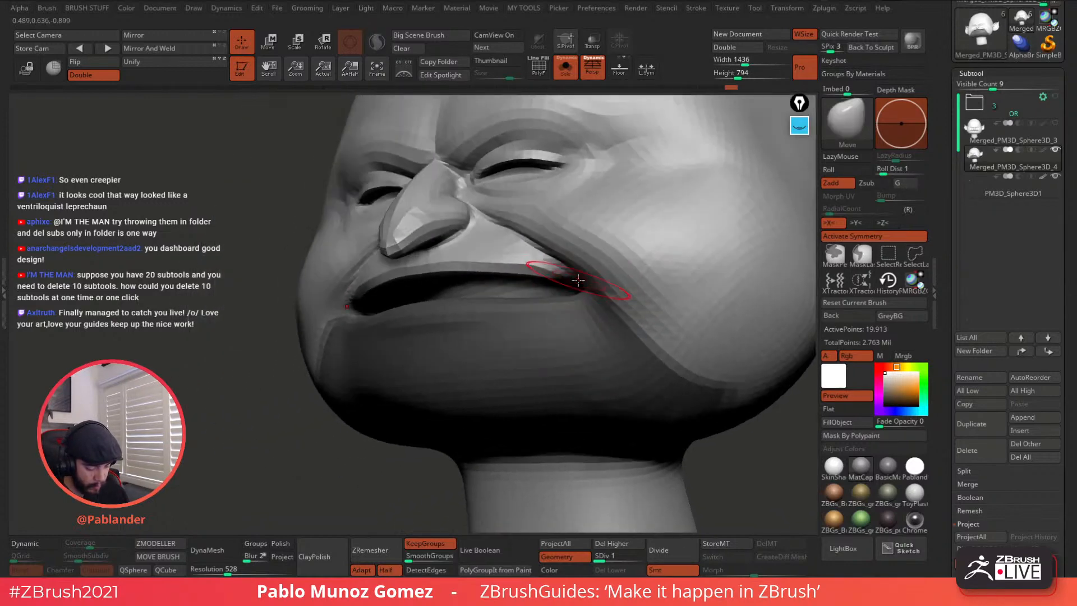
mouse_move(470, 305)
right_mouse_down()
mouse_move(365, 292)
mouse_move(376, 313)
right_mouse_up()
key("shift")
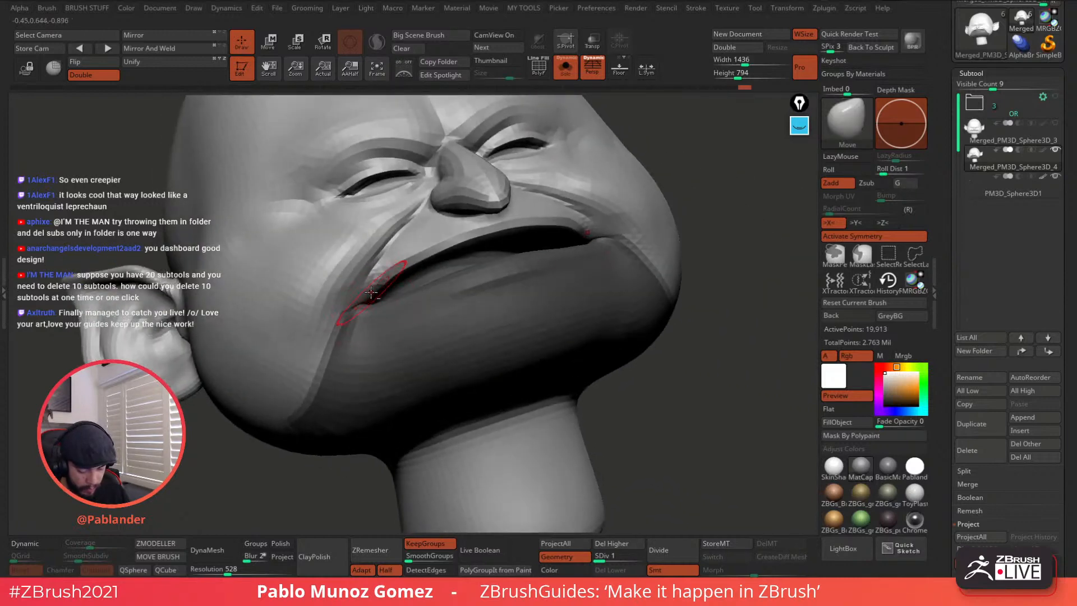
right_click_drag(448, 235, 480, 236)
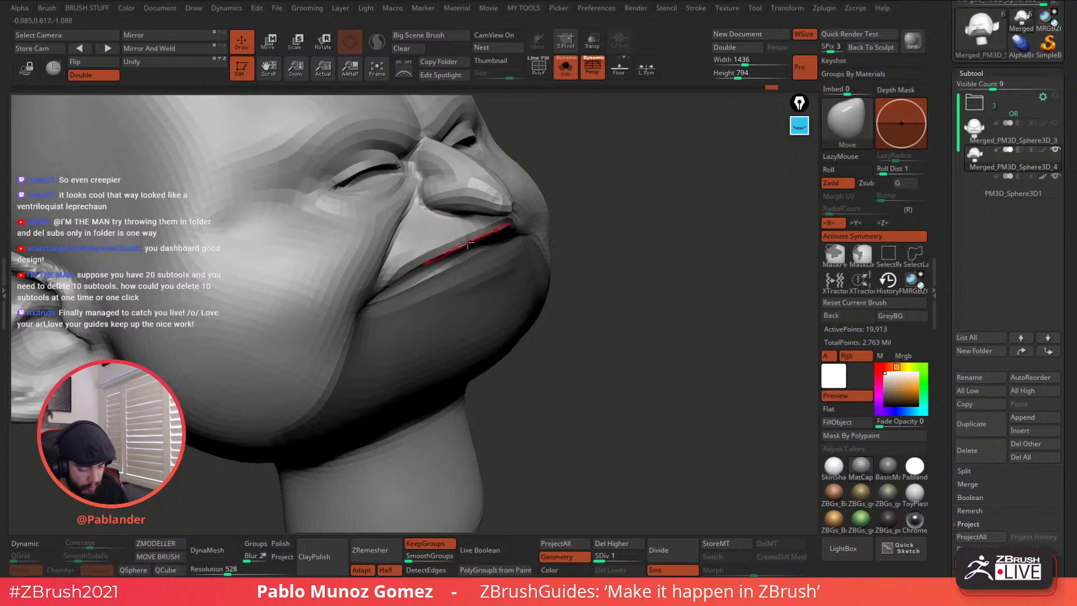
right_click_drag(526, 226, 522, 260)
Step: Invert the mask and raise the lower lip edge with the Move brush to meet the upper lip
left_click(680, 332, "ctrl")
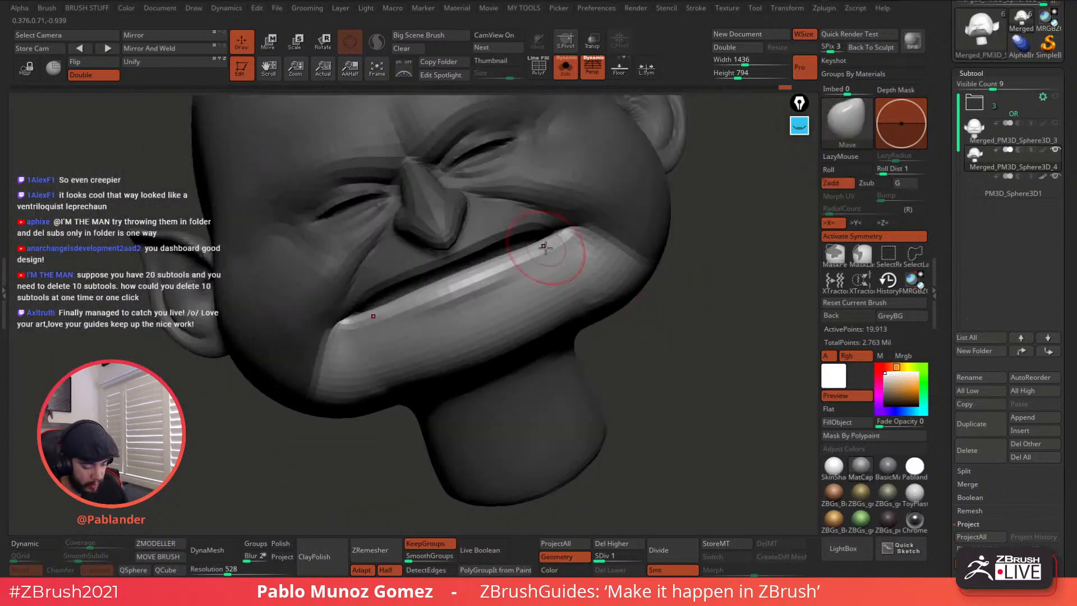
mouse_move(544, 247)
left_mouse_down()
mouse_move(499, 264)
mouse_move(493, 248)
left_mouse_up()
mouse_move(487, 256)
right_mouse_down()
mouse_move(524, 251)
mouse_move(526, 269)
mouse_move(493, 284)
mouse_move(477, 274)
right_mouse_up()
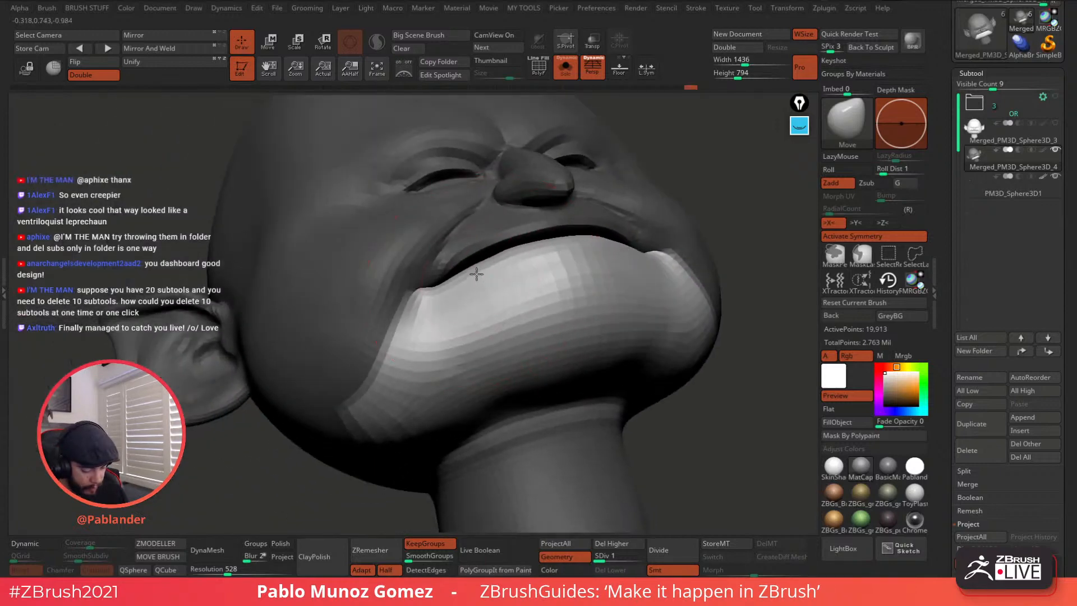
left_click_drag(476, 274, 475, 266)
right_click_drag(560, 260, 547, 351, "shift")
left_click_drag(519, 332, 517, 316)
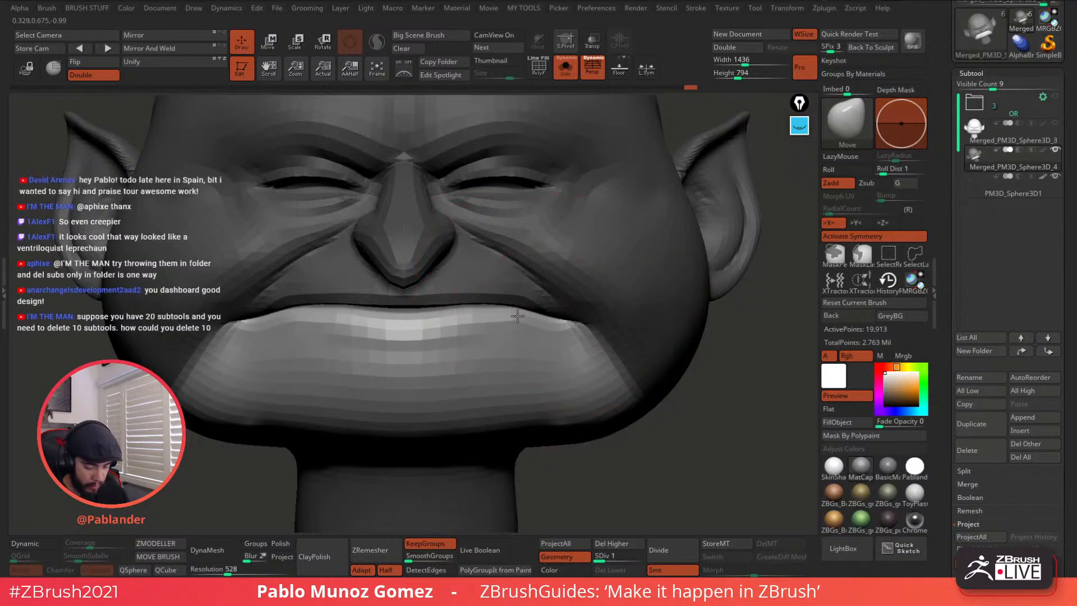
left_click_drag(411, 322, 409, 313)
Step: Smooth and refine the lower lip at the mouth corners
mouse_move(561, 294)
right_mouse_down()
mouse_move(516, 300)
mouse_move(640, 301)
right_mouse_up()
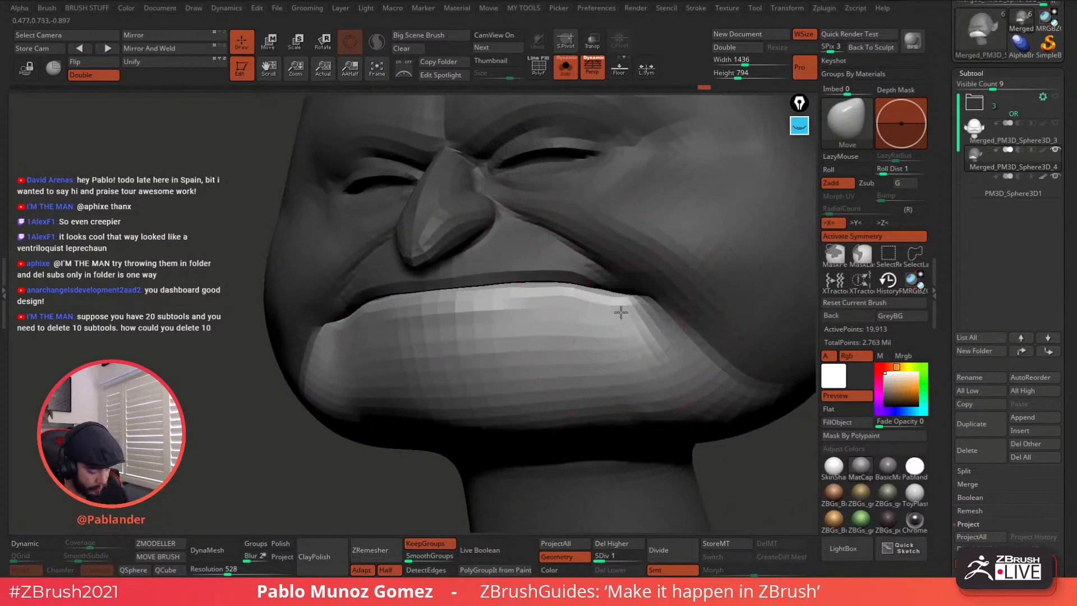
right_click(621, 312)
left_click_drag(637, 305, 652, 315, "shift")
right_click_drag(617, 315, 641, 312)
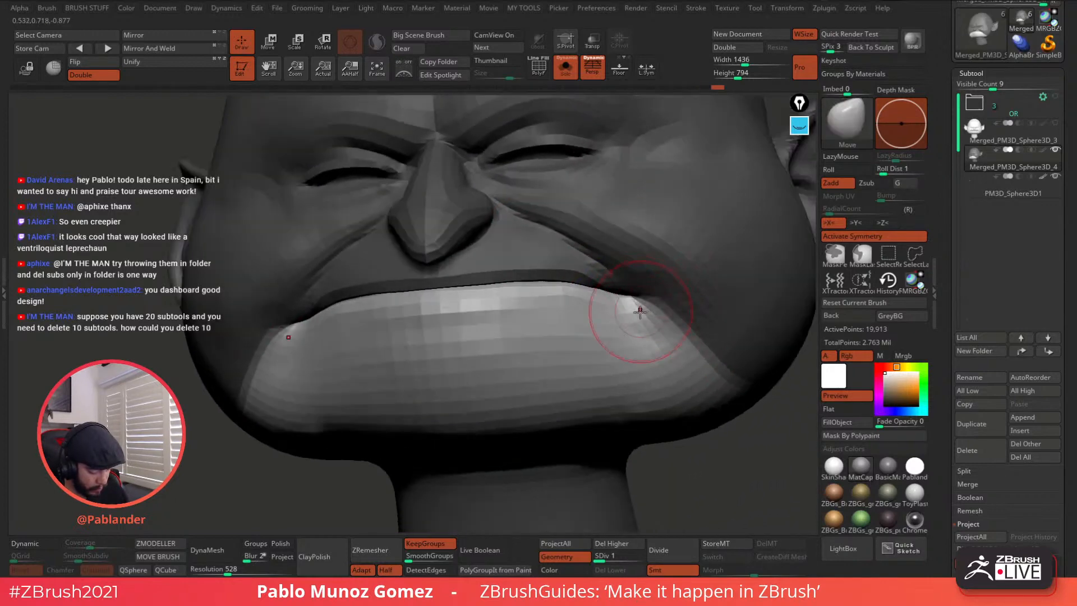
Step: Invert the mask again and shape the upper lip's corners and middle against the lower lip with the Move brush
left_click(675, 461, "ctrl")
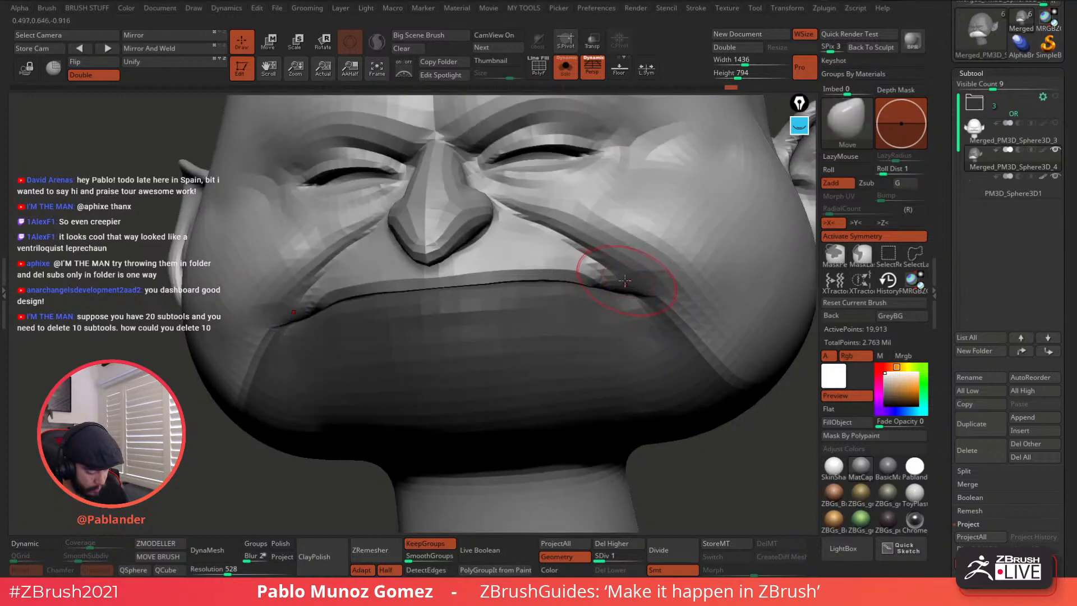
left_click_drag(625, 281, 629, 283)
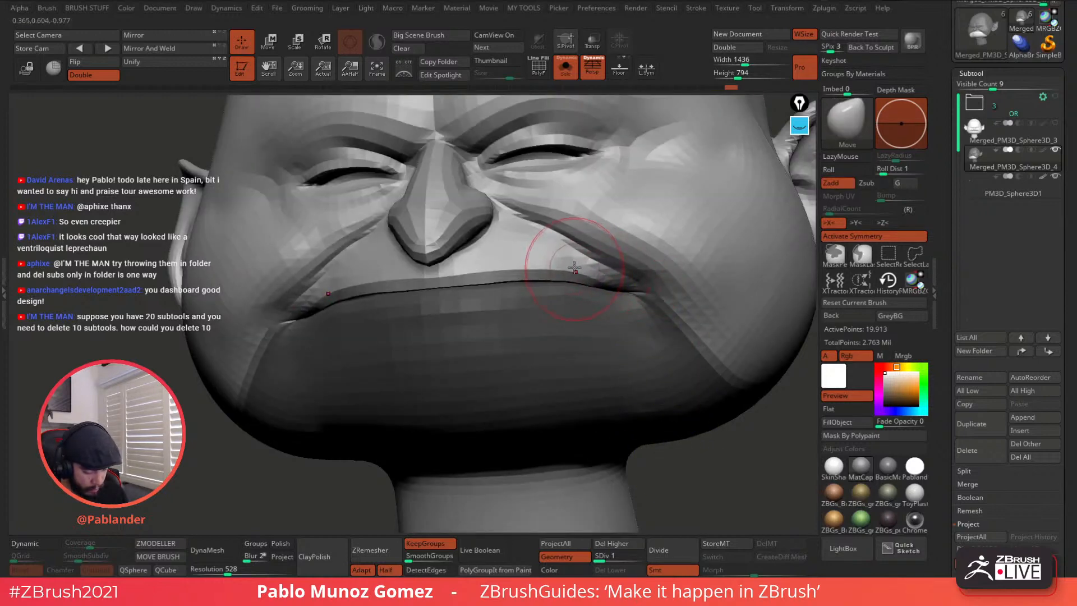
mouse_move(582, 235)
right_mouse_down()
mouse_move(620, 255)
mouse_move(586, 279)
mouse_move(617, 290)
right_mouse_up()
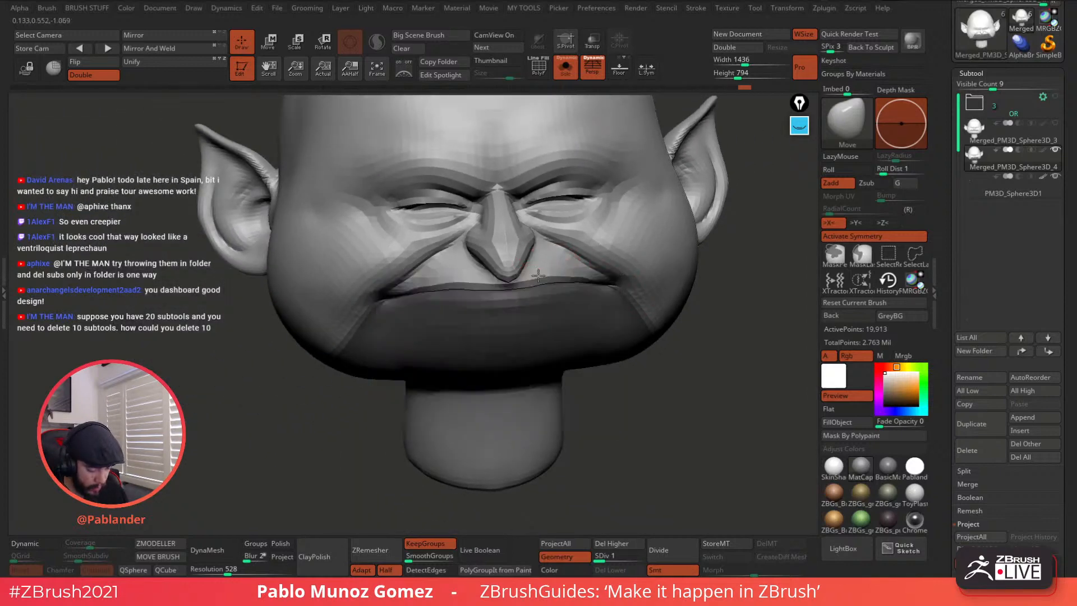
right_click_drag(553, 274, 537, 266, "ctrl")
left_click_drag(512, 277, 517, 271)
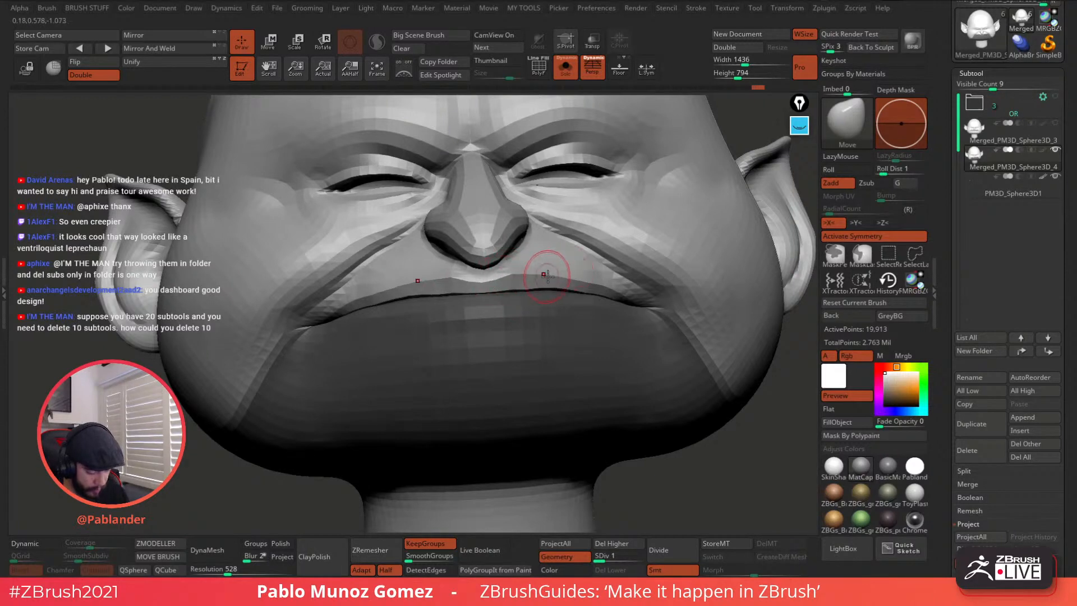
right_click_drag(547, 274, 578, 281)
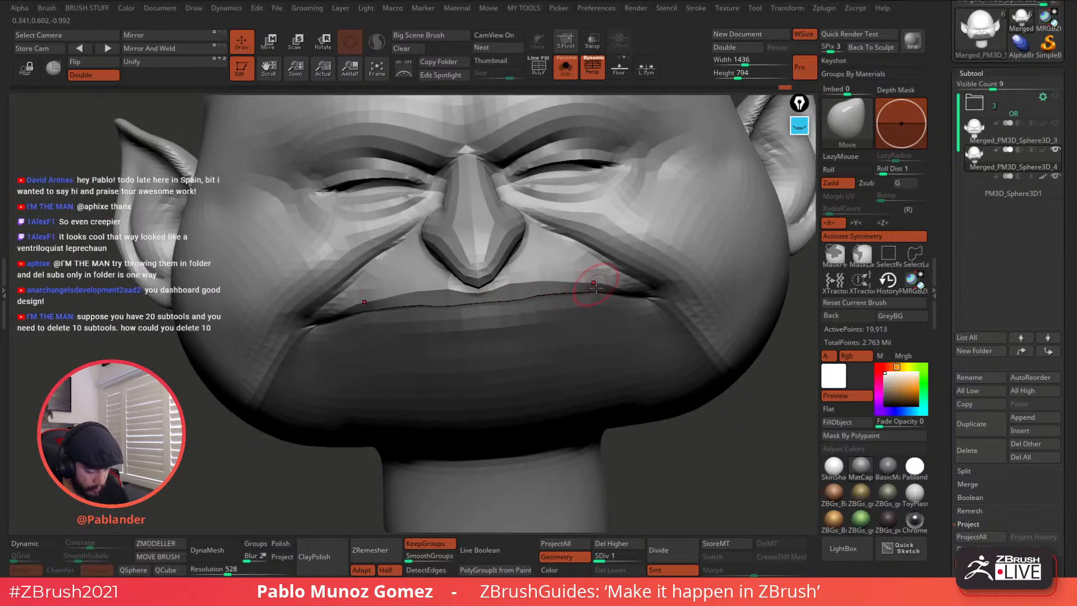
right_click_drag(596, 288, 585, 284, "ctrl")
right_click_drag(635, 314, 585, 344)
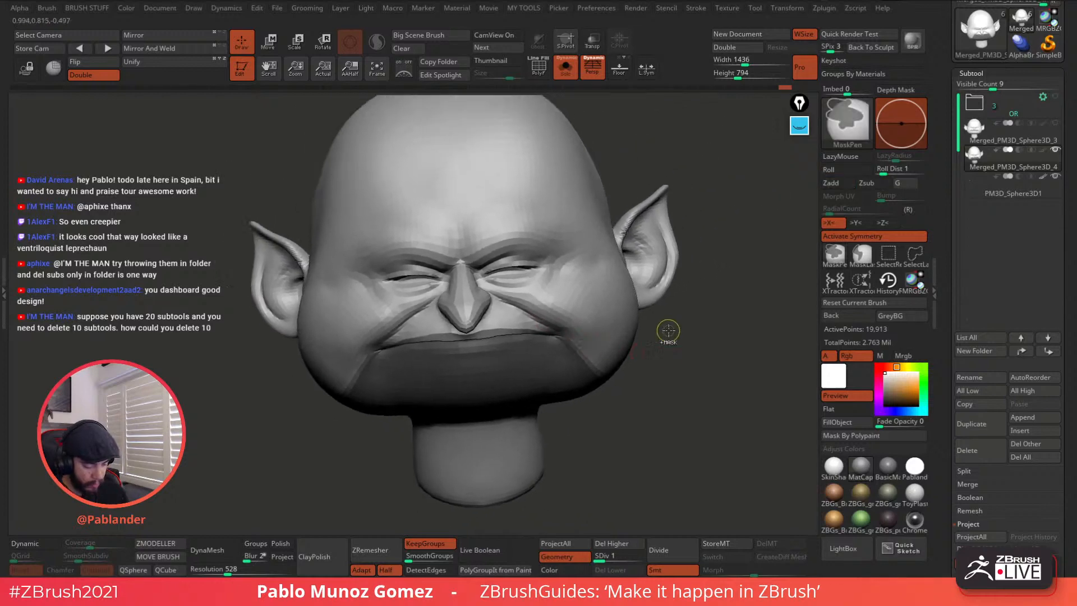
Step: Clear the mask and adjust the mouth corners with a resized Move brush
left_click_drag(700, 310, 722, 360, "ctrl")
mouse_move(683, 344)
right_mouse_down("shift")
mouse_move(655, 325)
mouse_move(656, 337)
mouse_move(721, 335)
mouse_move(662, 336)
right_mouse_up("shift")
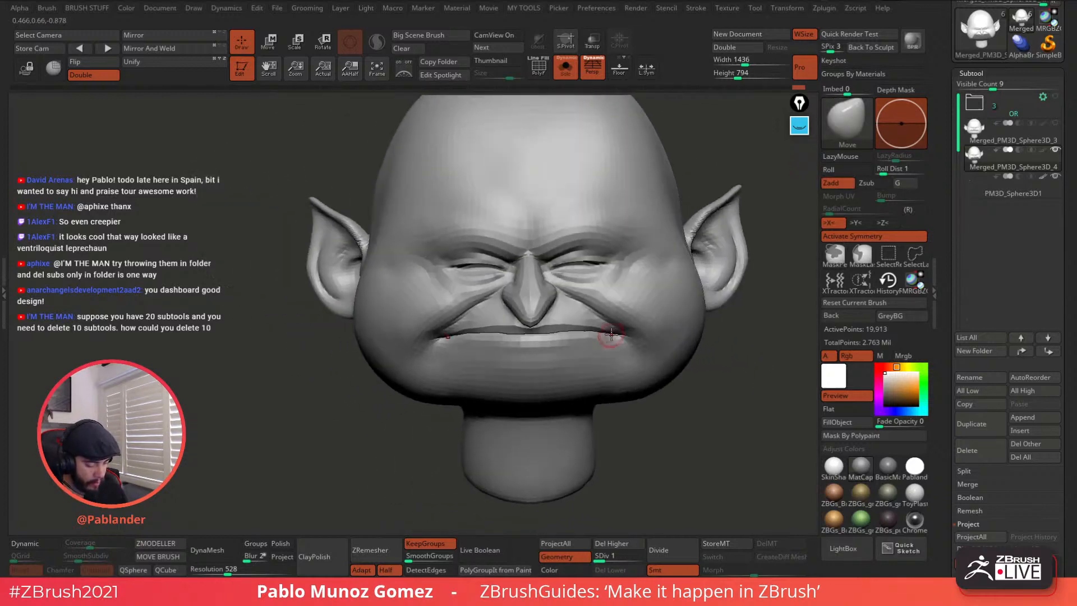
key("space")
left_click_drag(613, 333, 619, 331)
mouse_move(619, 331)
right_mouse_down()
mouse_move(552, 336)
mouse_move(599, 332)
right_mouse_up()
Step: Raise the head to subdivision level 4 and smooth the edges of the eyelids
left_click(613, 557)
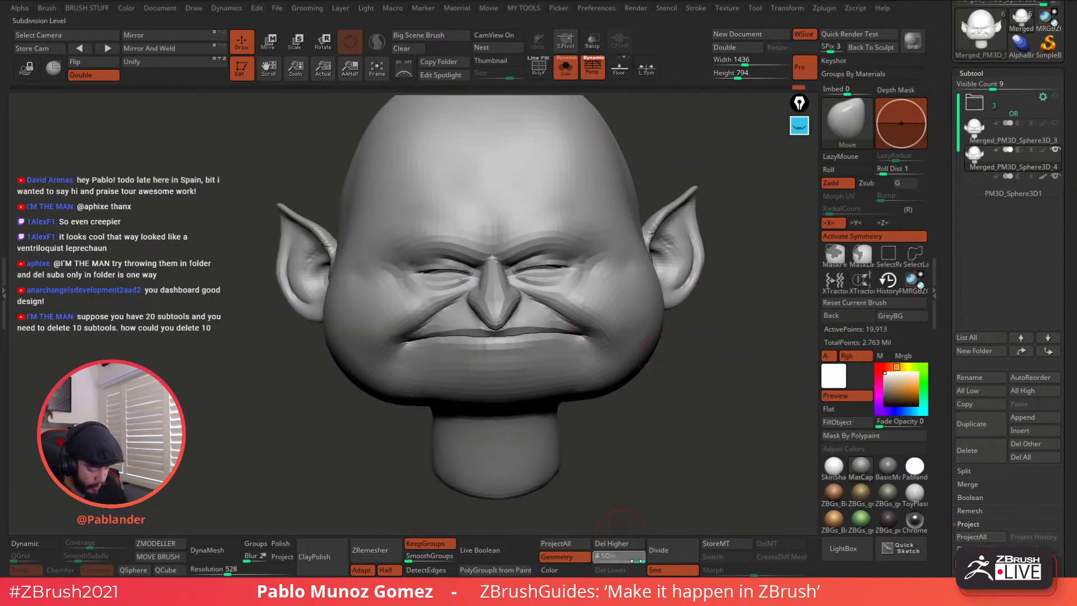
right_click_drag(557, 360, 564, 355, "alt")
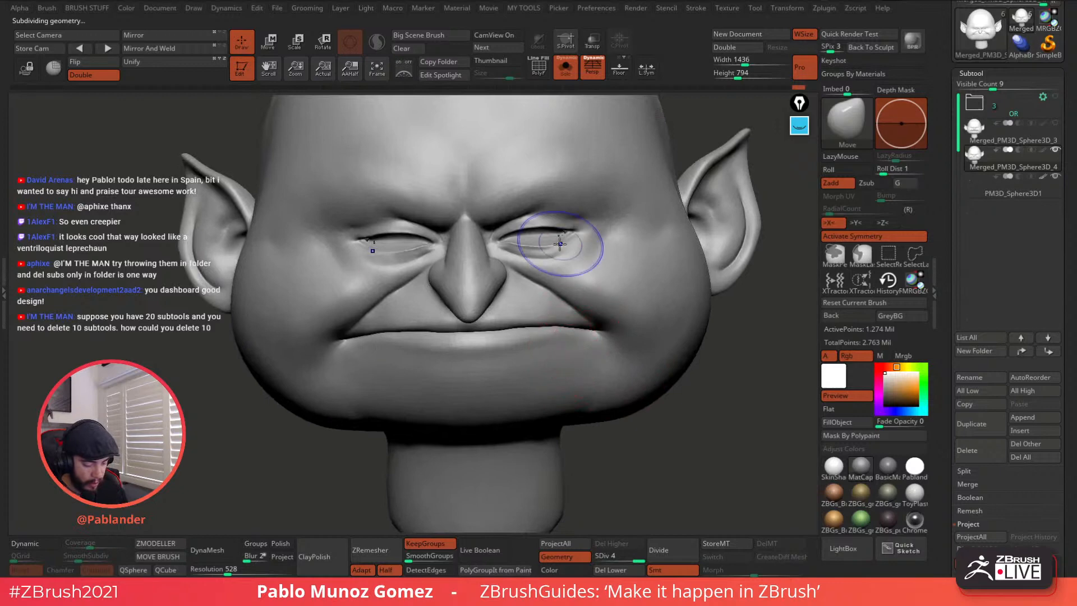
right_click_drag(561, 247, 591, 317, "alt")
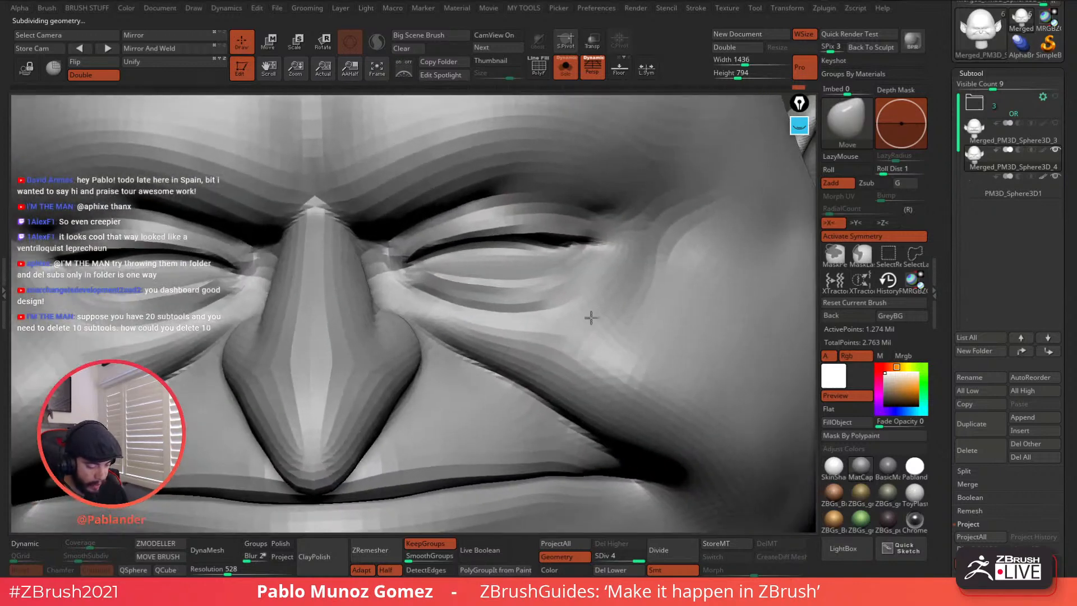
key("space")
key("shift")
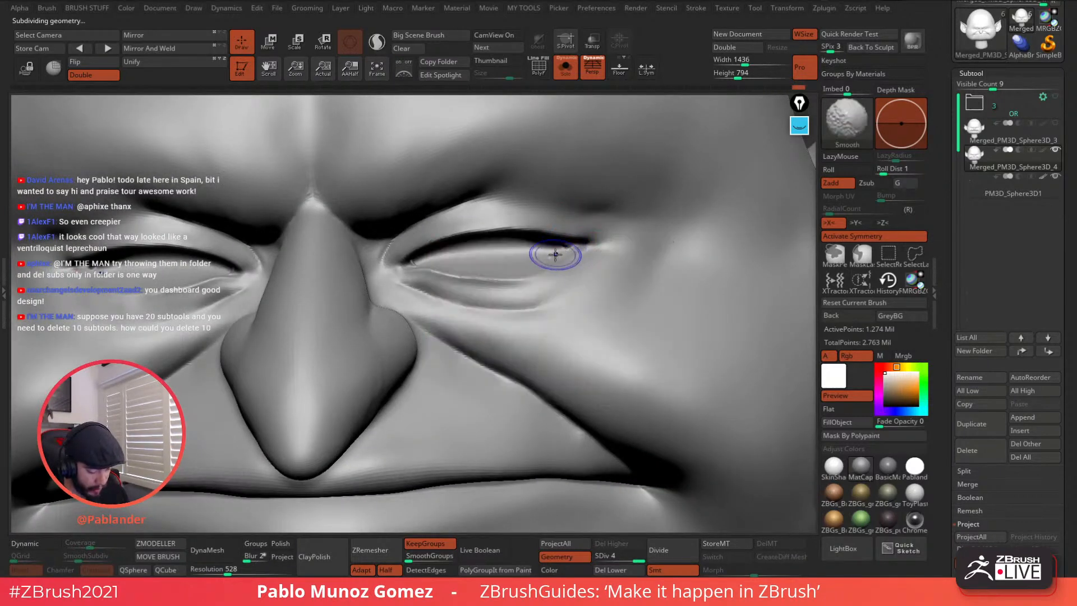
mouse_move(556, 253)
right_mouse_down()
mouse_move(589, 236)
mouse_move(578, 267)
right_mouse_up()
key("shift")
mouse_move(429, 258)
left_mouse_down("shift")
mouse_move(443, 266)
mouse_move(475, 241)
mouse_move(572, 243)
left_mouse_up("shift")
key("f")
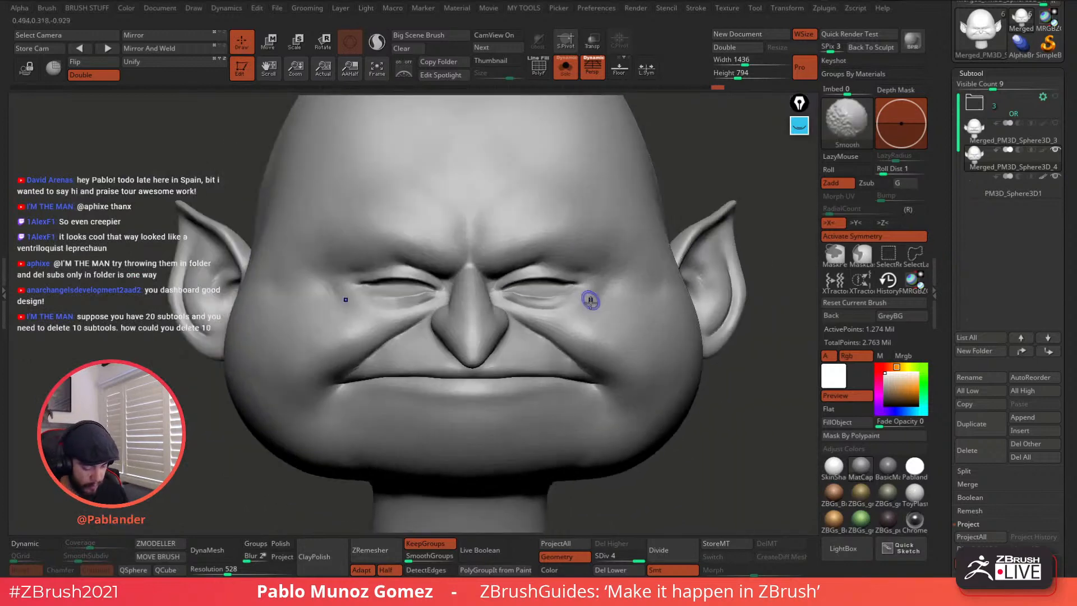
Step: Build up the middle of the chin below the lower lip with the Clay brush and smooth the added volume
right_click_drag(591, 300, 645, 348, "alt")
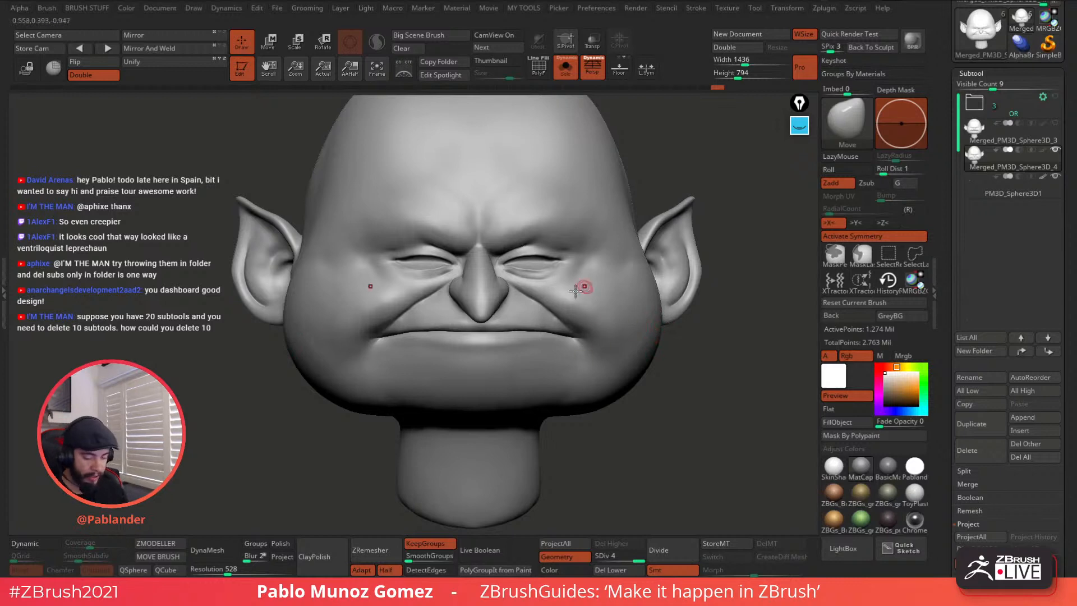
key("b")
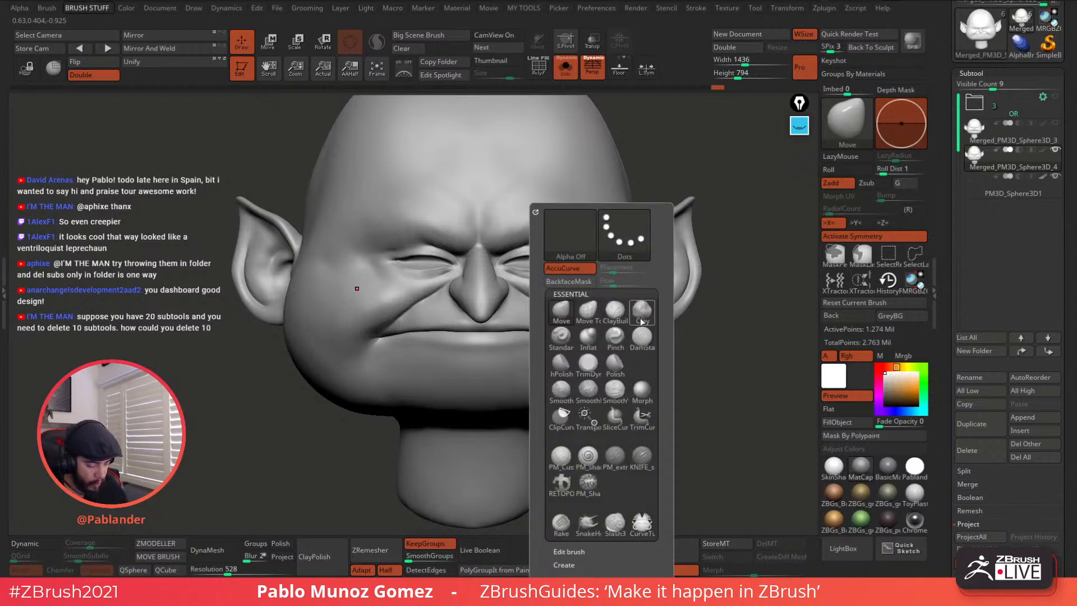
key("b")
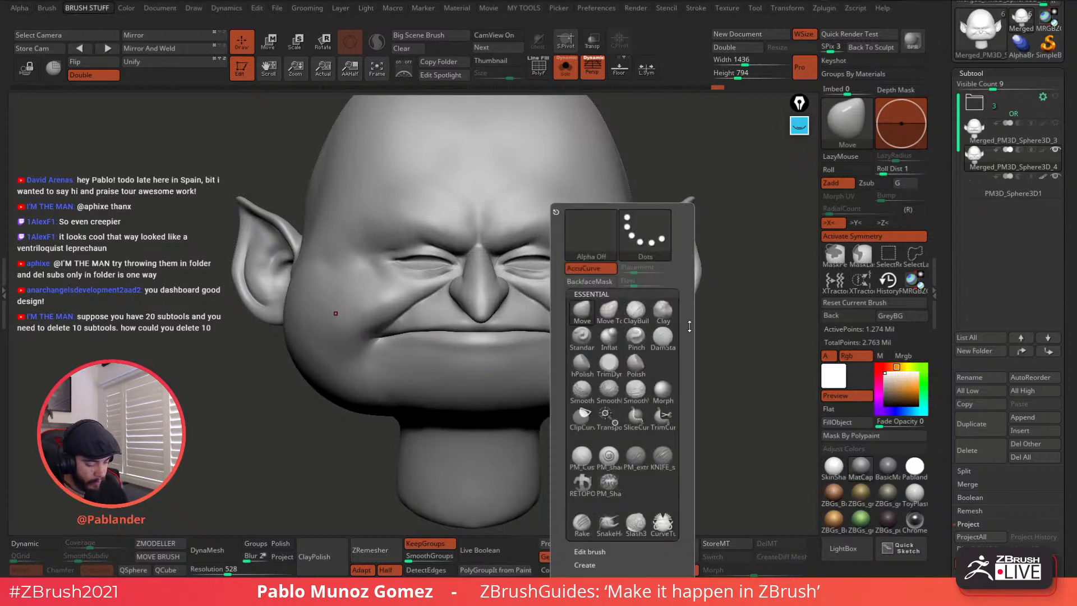
left_click(663, 317)
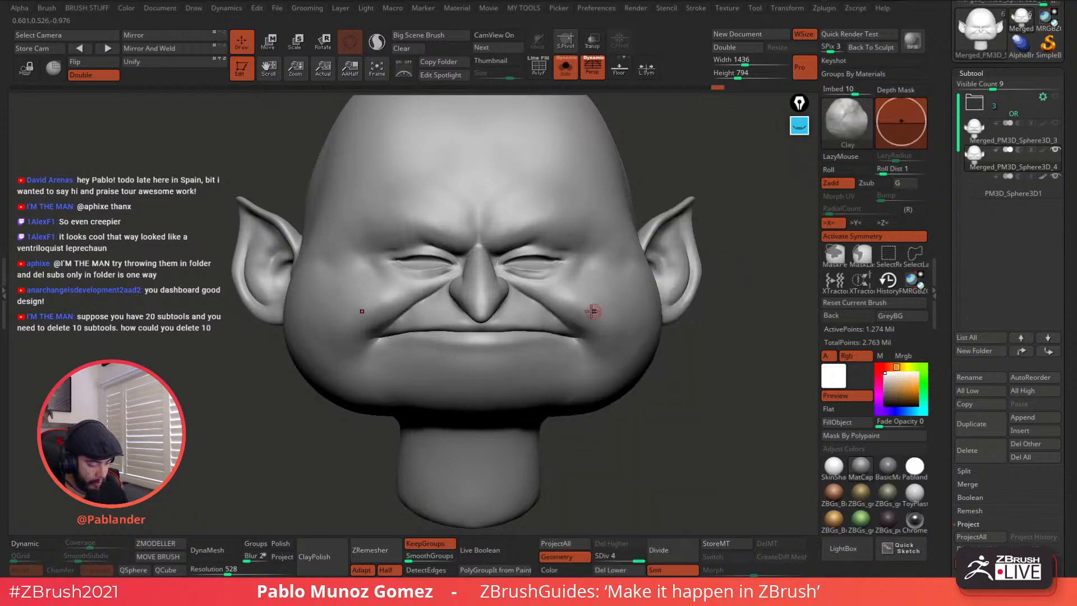
right_click(505, 381)
left_click(491, 381)
mouse_move(491, 382)
left_mouse_down()
mouse_move(482, 386)
mouse_move(510, 377)
left_mouse_up()
right_click_drag(508, 385, 496, 404)
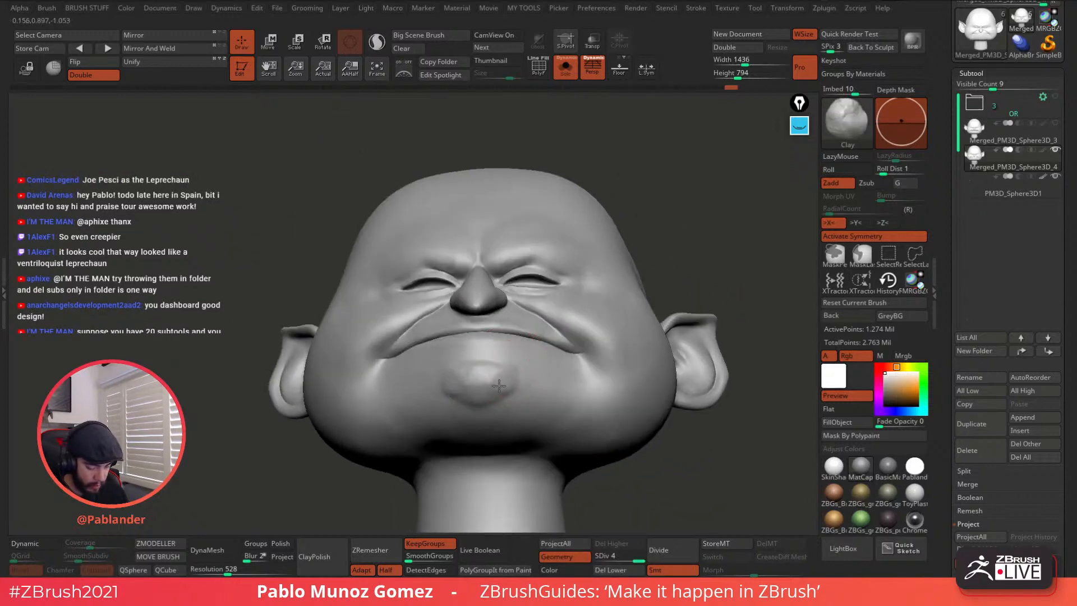
key("shift")
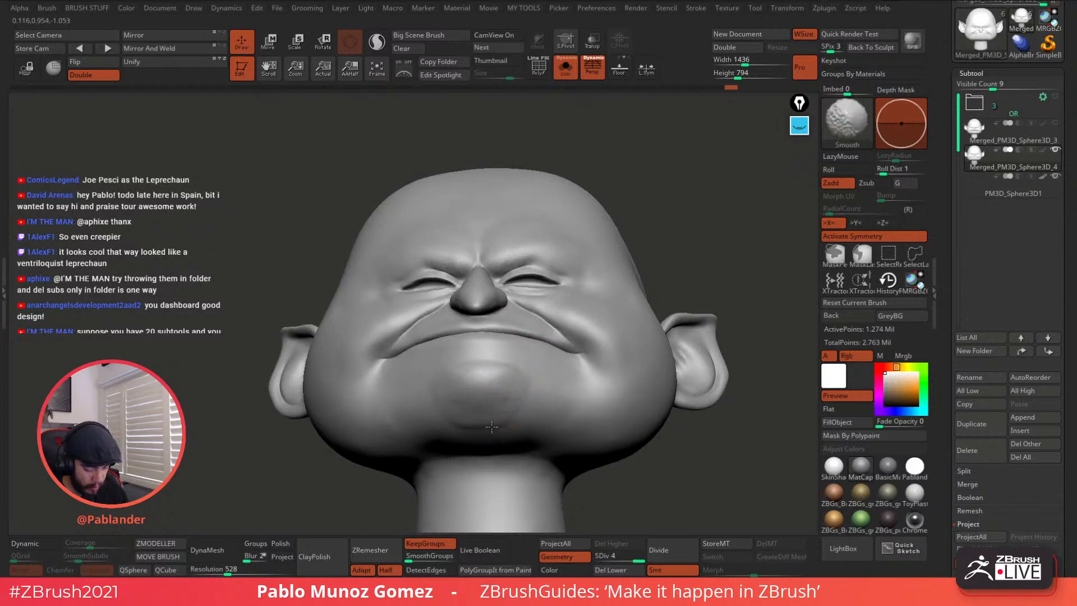
left_click_drag(492, 427, 505, 412, "shift")
Step: Add more clay down the front of the chin and blend its lower part by smoothing
right_click_drag(549, 370, 573, 309, "alt")
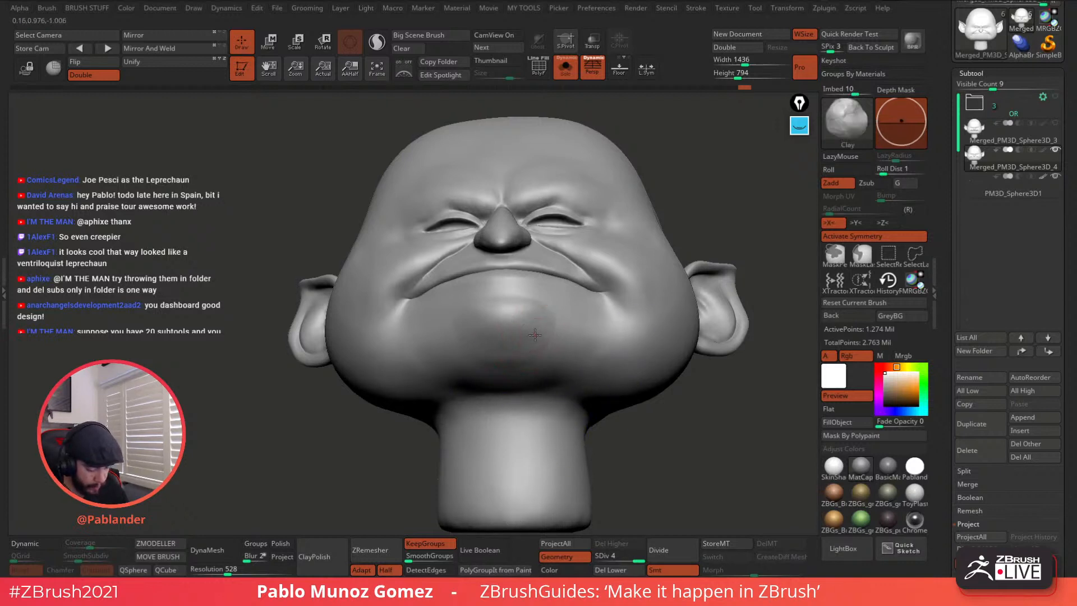
left_click_drag(502, 303, 510, 355)
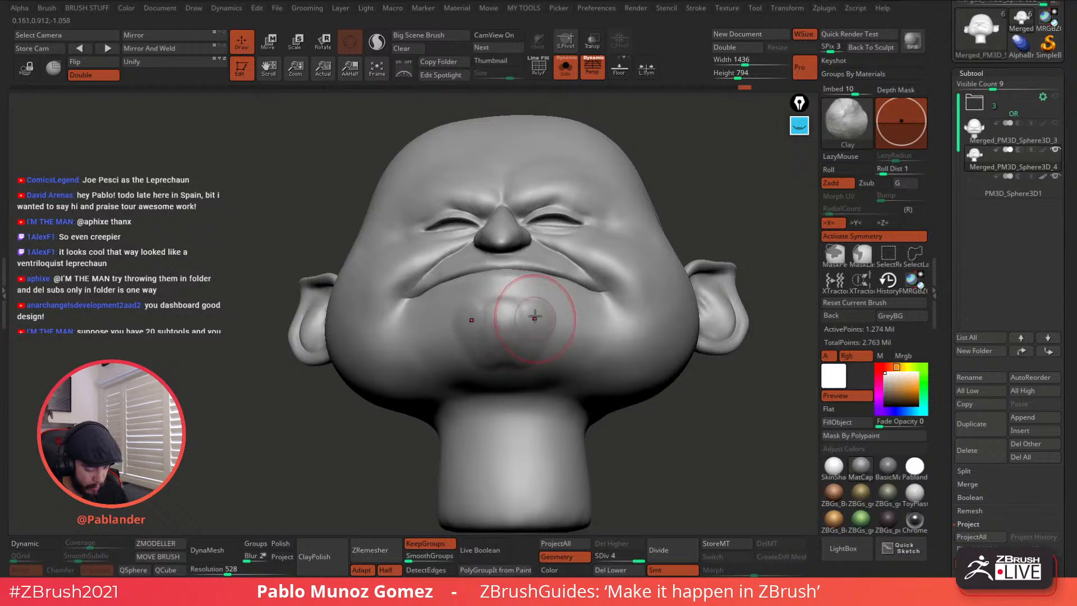
key("shift")
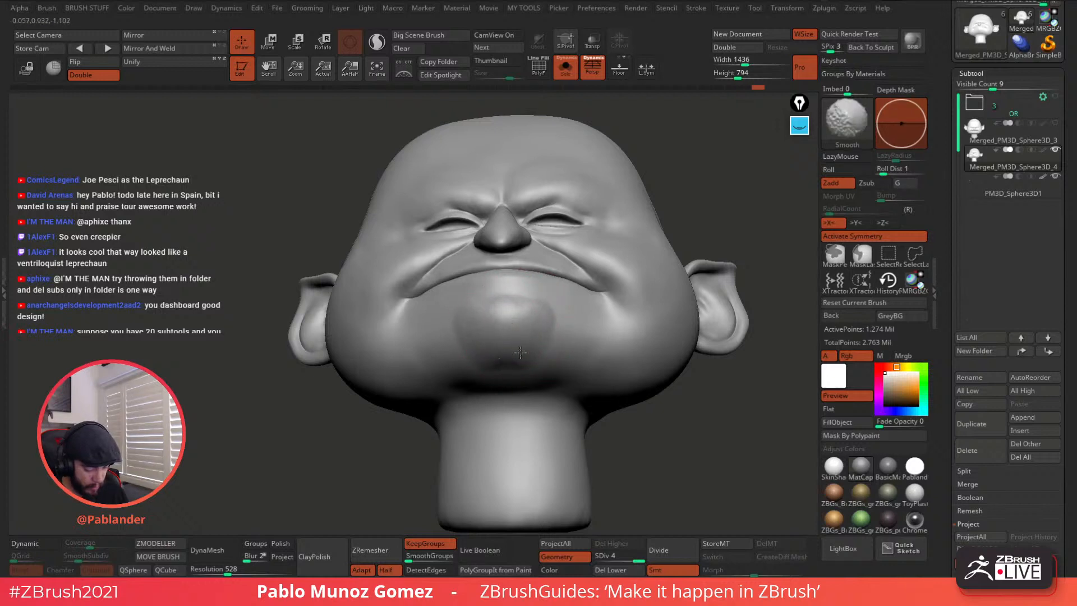
mouse_move(520, 352)
left_mouse_down("shift")
mouse_move(553, 325)
mouse_move(510, 366)
mouse_move(520, 368)
mouse_move(513, 361)
left_mouse_up("shift")
Step: Resize the Clay brush and add volume around the corners of the mouth
right_click_drag(514, 350, 512, 396)
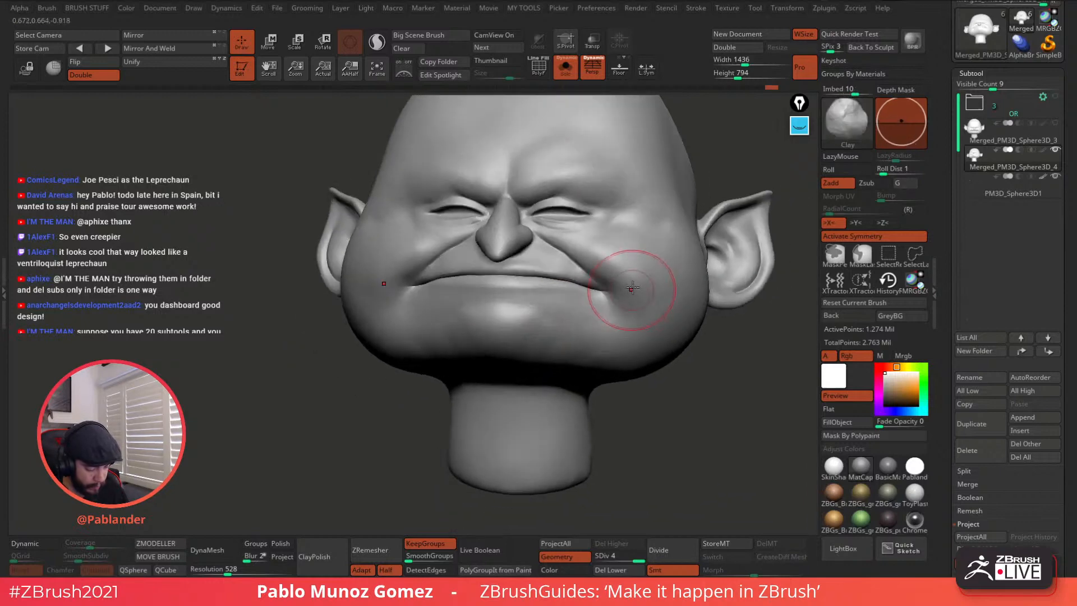
right_click_drag(620, 306, 549, 333)
key("space")
left_click_drag(557, 310, 549, 309)
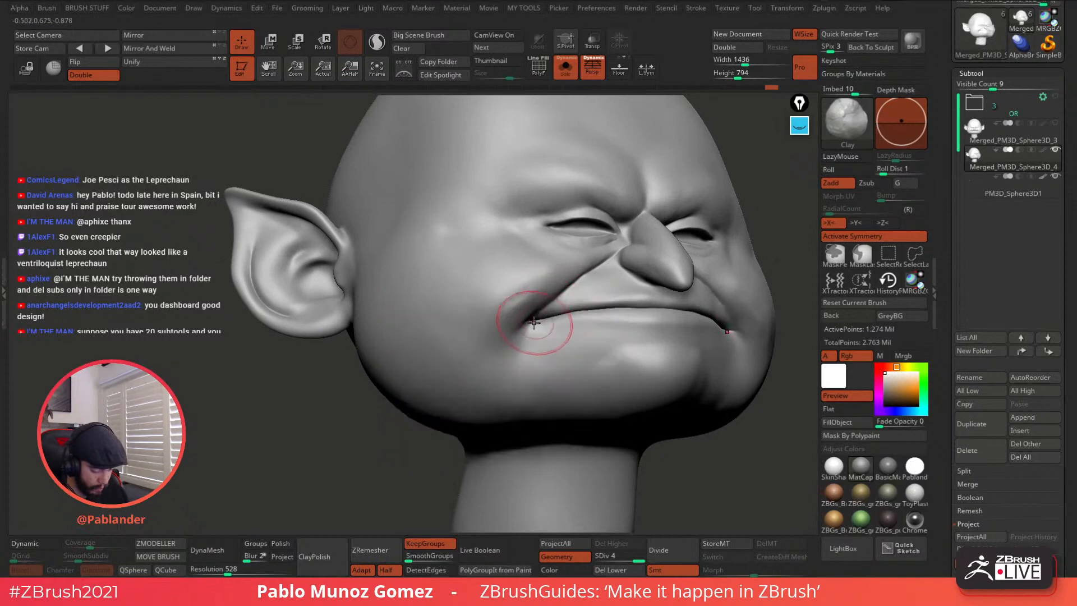
key("space")
right_click_drag(551, 332, 526, 322)
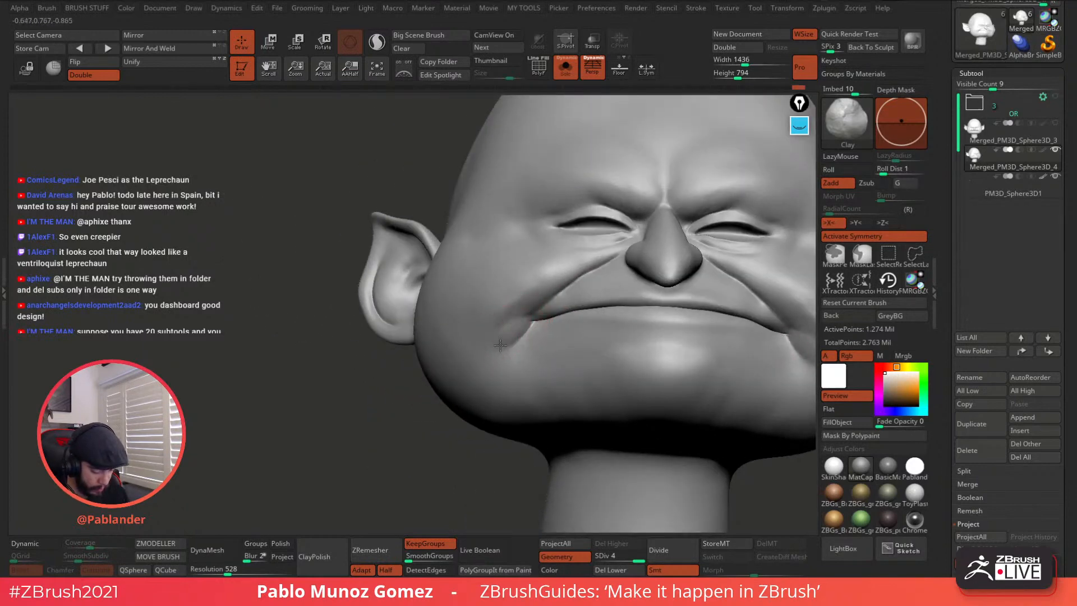
Step: Smooth the folds around the mouth corners and the ends of the upper lip
key("shift")
left_click_drag(522, 318, 526, 316, "shift")
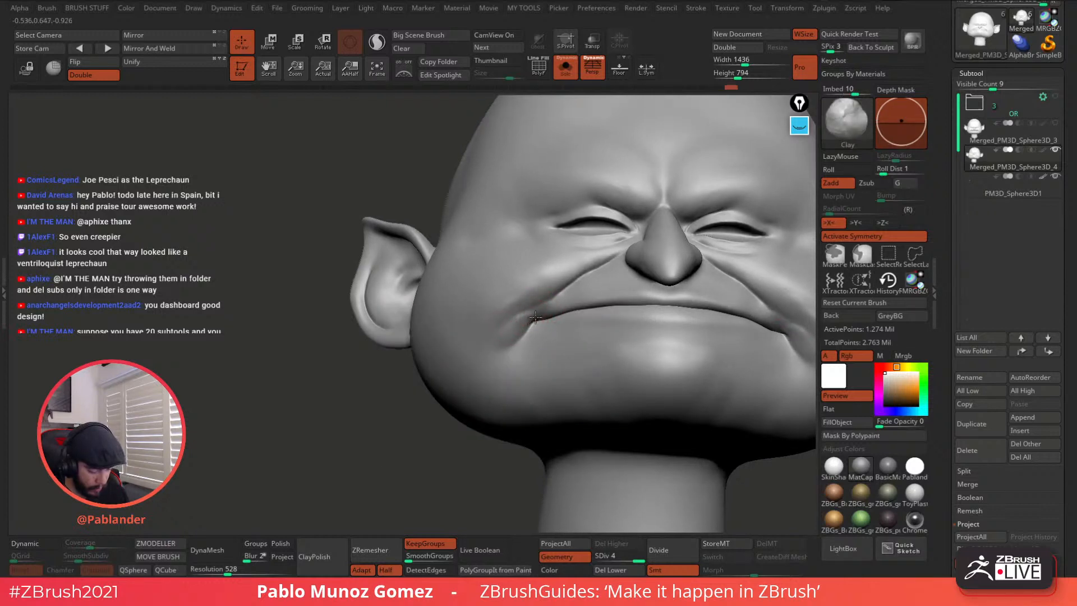
key("shift")
left_click_drag(547, 297, 556, 298, "shift")
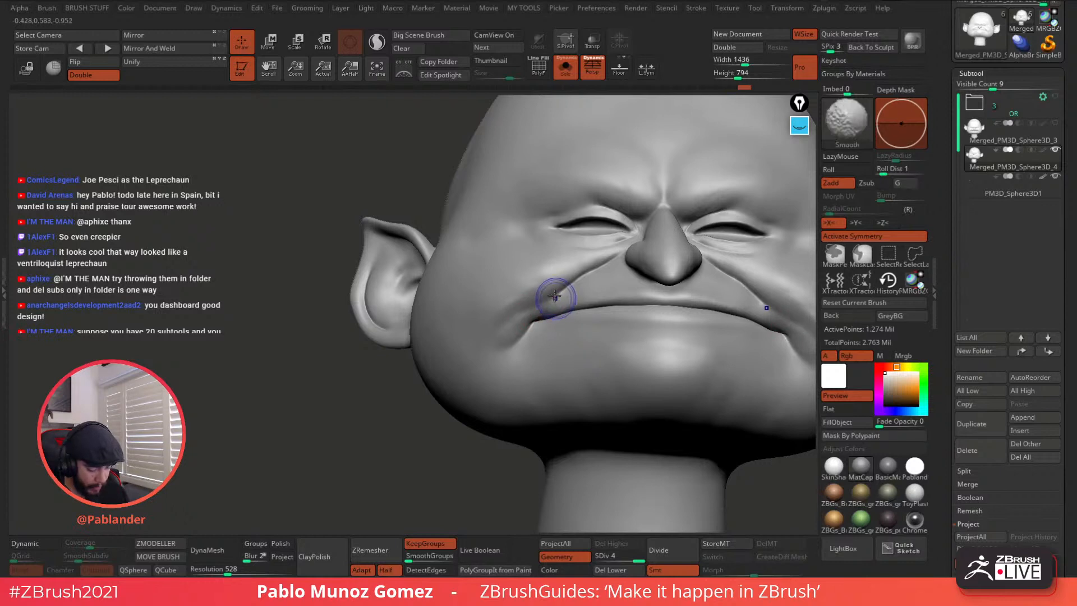
key("shift")
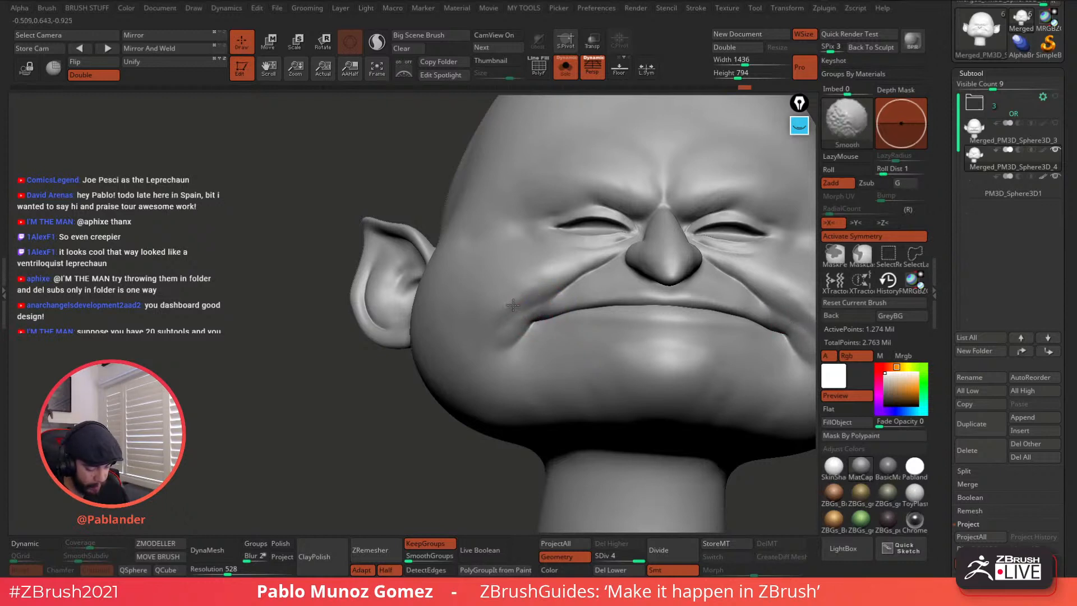
Step: Build up the cheeks just outside the mouth corners with the Clay brush and smooth the transition
mouse_move(648, 315)
right_mouse_down()
mouse_move(502, 326)
mouse_move(519, 359)
right_mouse_up()
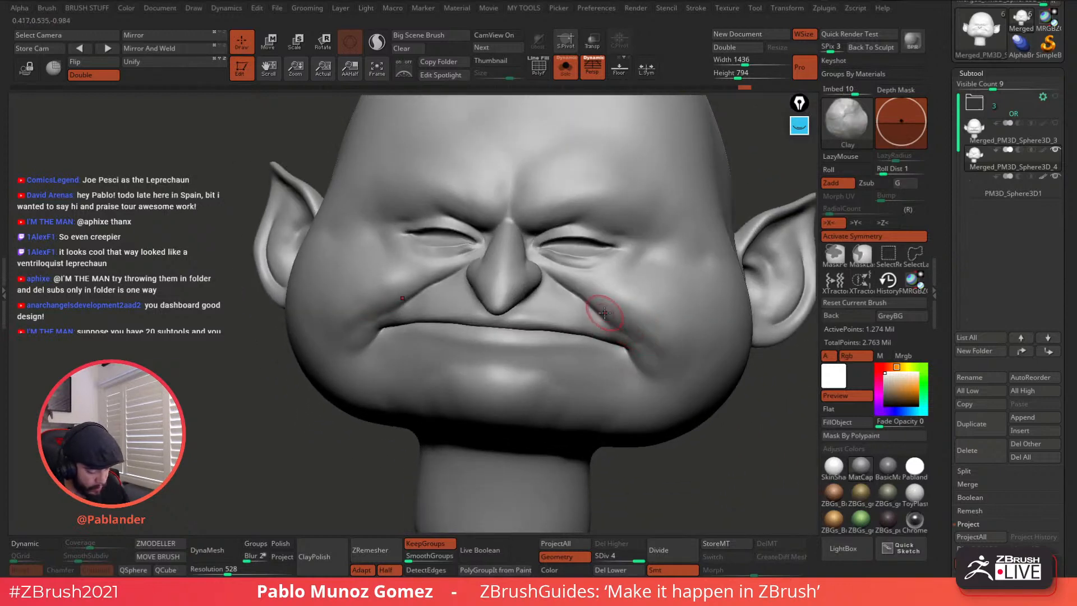
left_click_drag(647, 345, 645, 302)
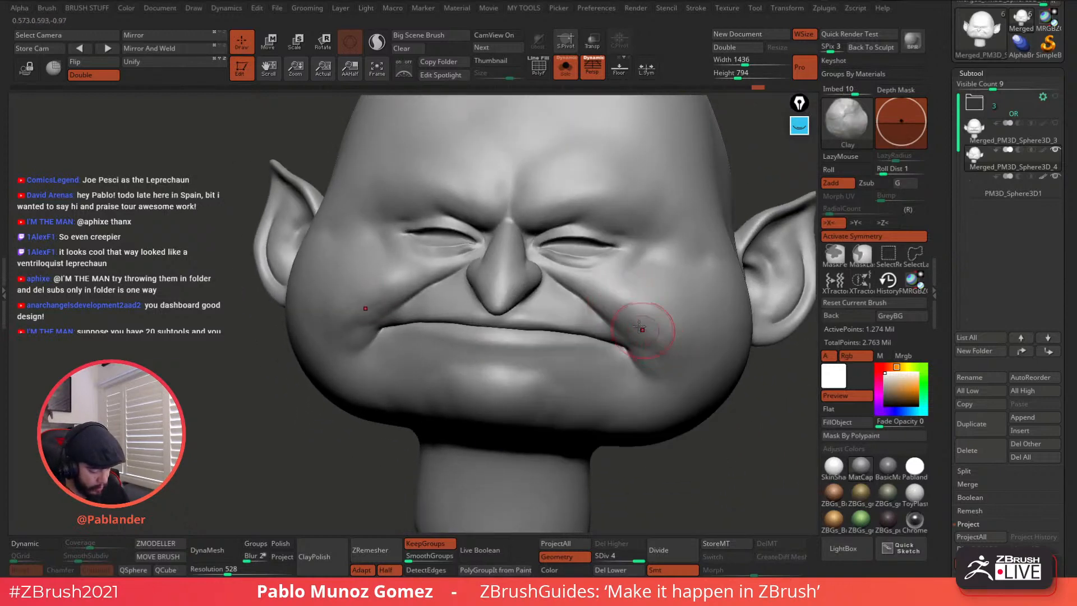
key("shift")
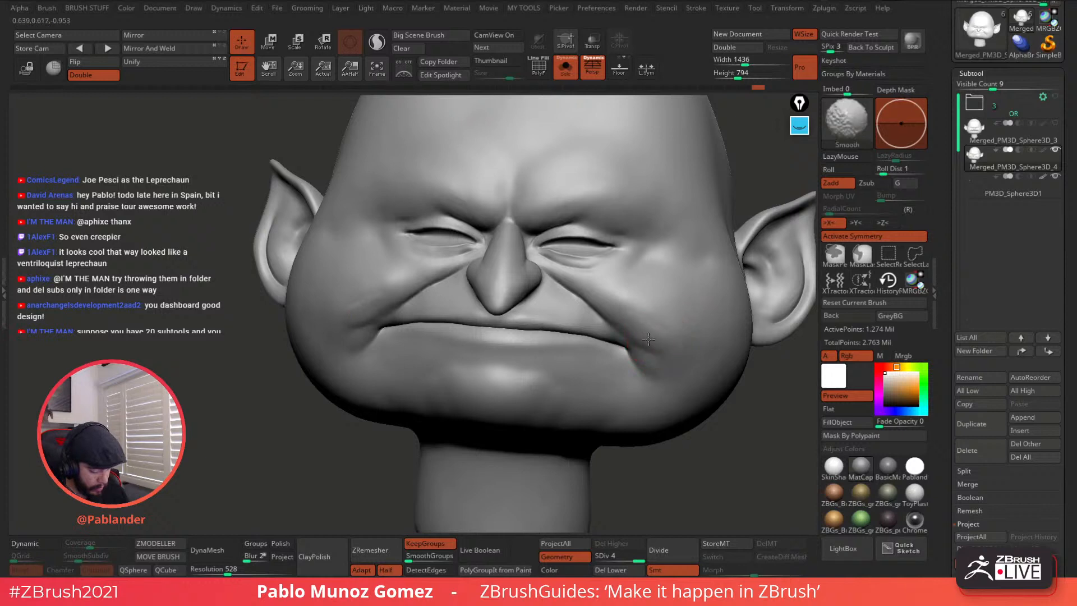
left_click_drag(638, 321, 646, 309, "shift")
left_click_drag(666, 353, 656, 346, "shift")
left_click_drag(659, 308, 648, 309, "shift")
Step: Add clay from the outer eye corners down over the cheeks and smooth it into the smile folds
right_click_drag(629, 301, 645, 312)
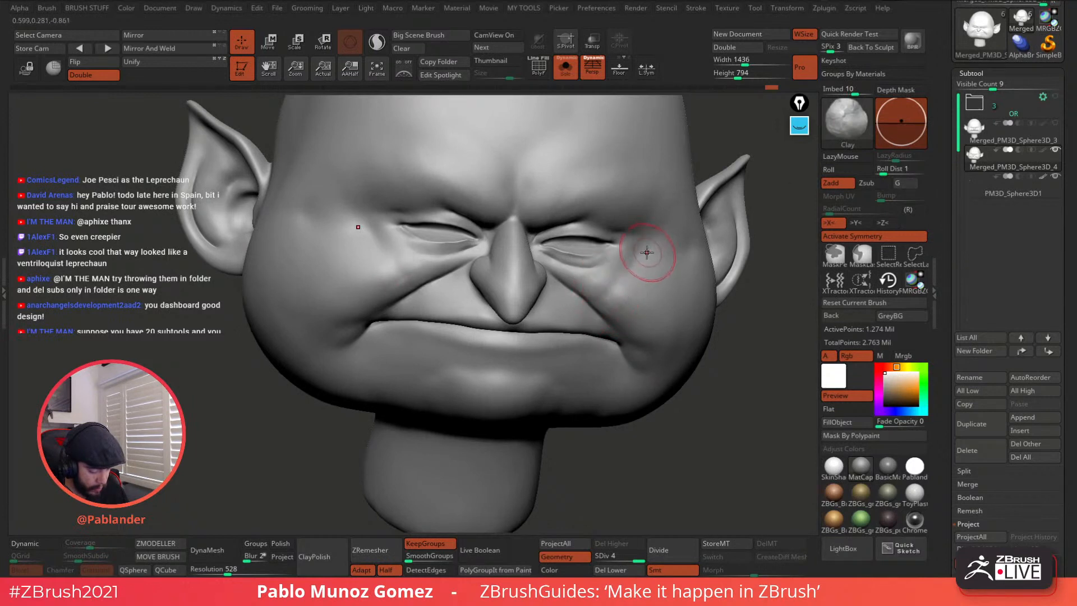
mouse_move(656, 240)
left_mouse_down()
mouse_move(630, 288)
mouse_move(668, 260)
mouse_move(663, 324)
left_mouse_up()
key("shift")
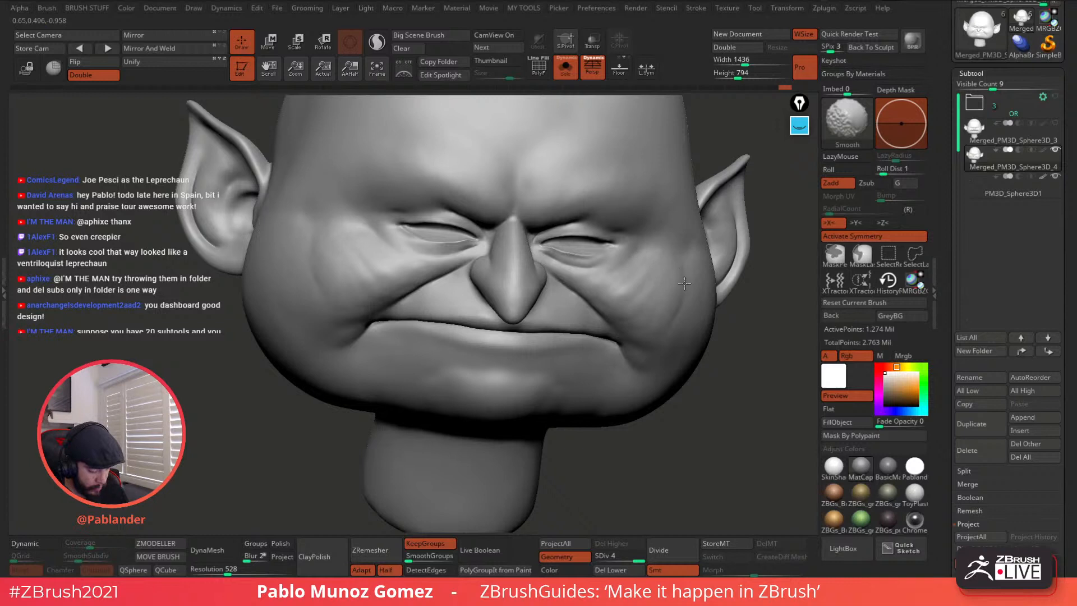
mouse_move(630, 309)
left_mouse_down("shift")
mouse_move(611, 289)
mouse_move(595, 297)
left_mouse_up("shift")
left_click_drag(644, 338, 622, 326, "shift")
left_click_drag(391, 268, 322, 290, "shift")
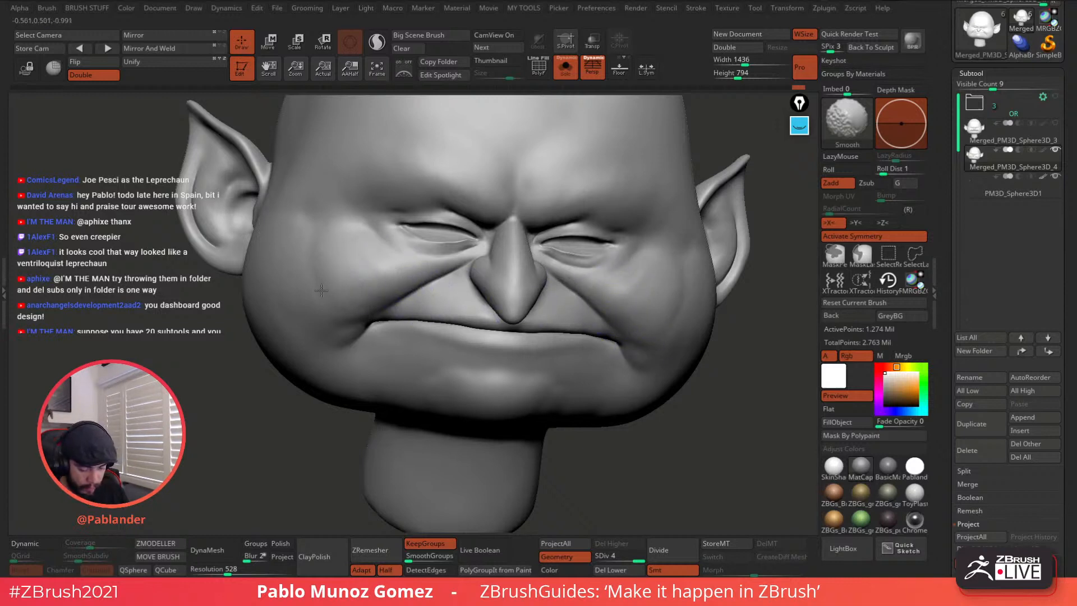
Step: Smooth the outer part of the brow above the eyes
right_click_drag(606, 271, 566, 294)
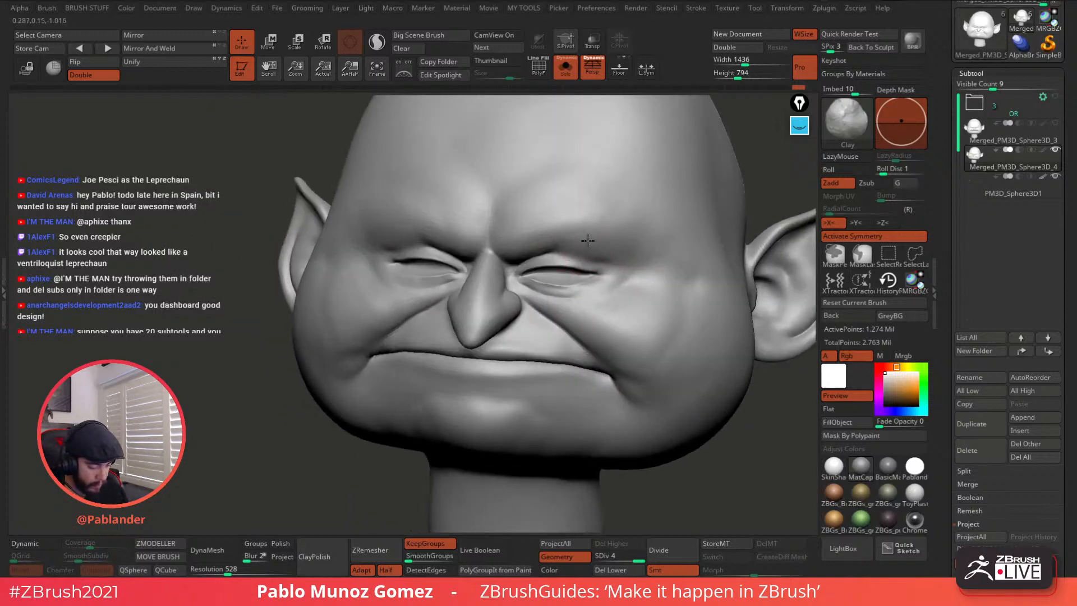
mouse_move(597, 236)
right_mouse_down()
mouse_move(573, 261)
mouse_move(587, 272)
right_mouse_up()
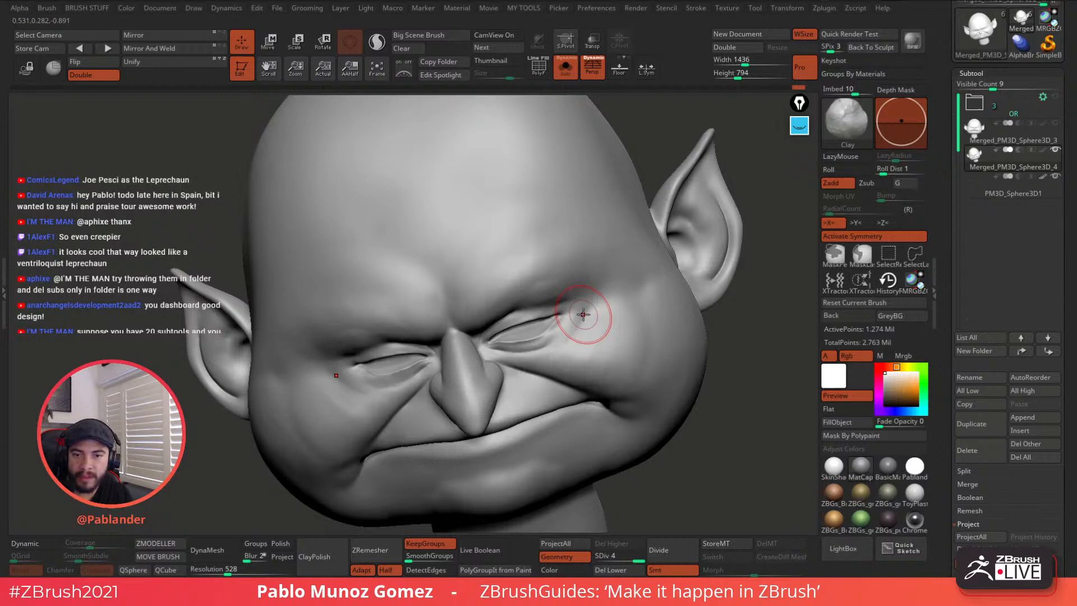
right_click_drag(584, 297, 576, 258)
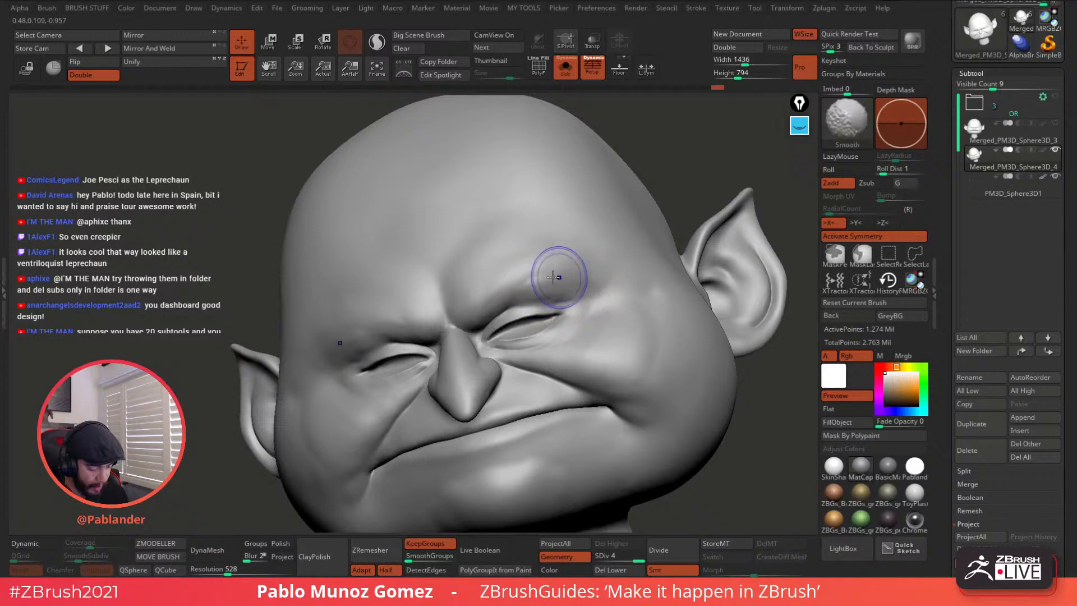
key("shift")
mouse_move(576, 269)
right_mouse_down()
mouse_move(612, 266)
mouse_move(594, 261)
right_mouse_up()
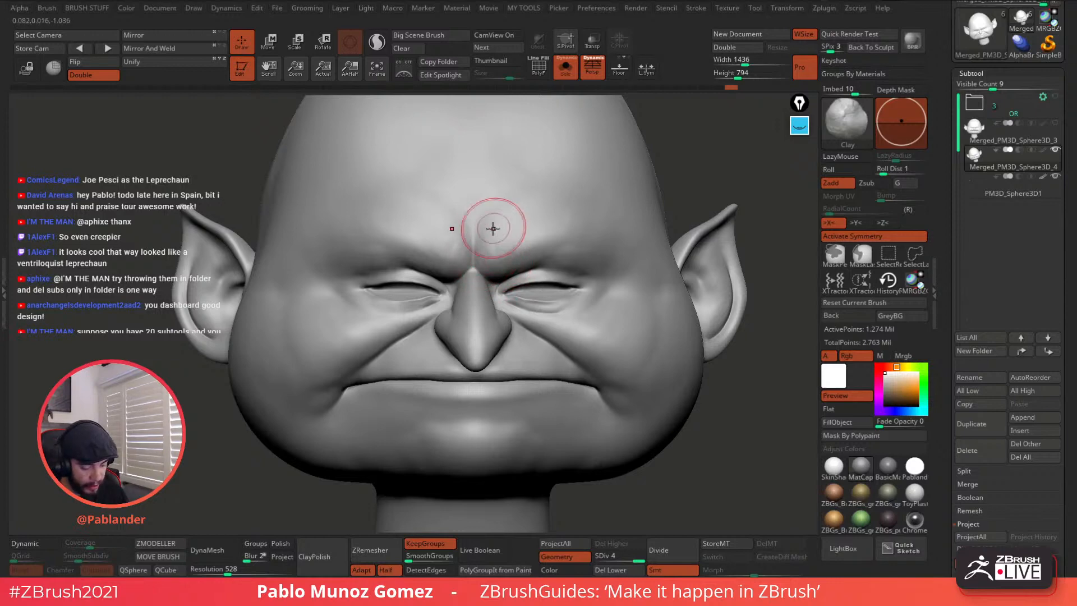
Step: Refine the inner brow beside the frown crease with light Clay strokes and smoothing
key("shift")
right_click_drag(540, 245, 530, 225)
mouse_move(515, 247)
left_mouse_down("shift")
mouse_move(511, 269)
mouse_move(544, 251)
left_mouse_up("shift")
mouse_move(544, 252)
right_mouse_down()
mouse_move(567, 255)
mouse_move(549, 254)
right_mouse_up()
mouse_move(535, 261)
left_mouse_down()
mouse_move(564, 254)
mouse_move(534, 264)
left_mouse_up()
key("shift")
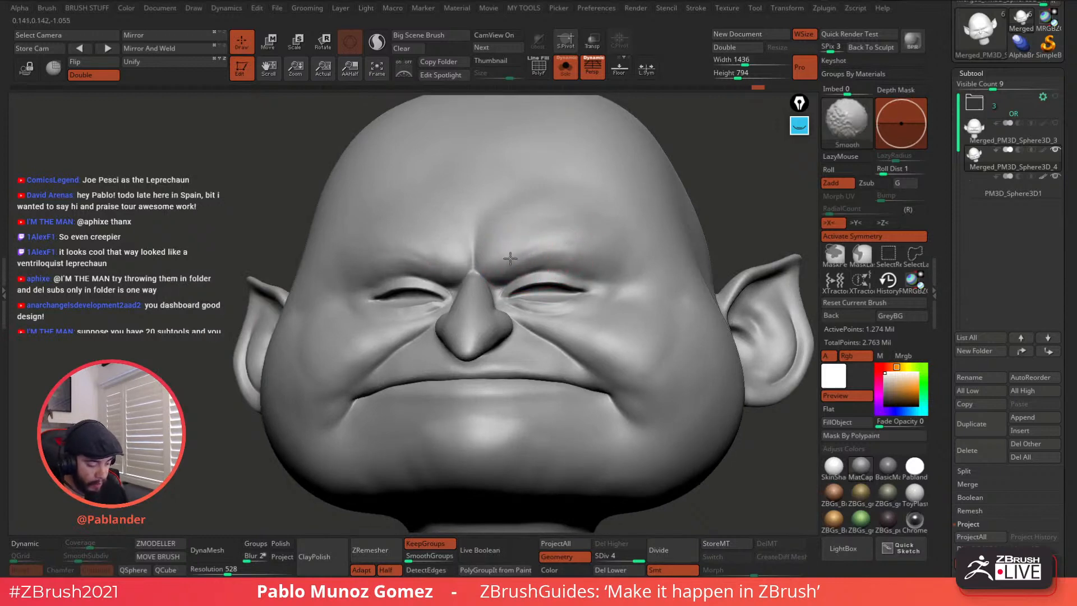
Step: Switch to the Move brush and adjust and smooth the lower eyelids
right_click_drag(533, 254, 613, 289)
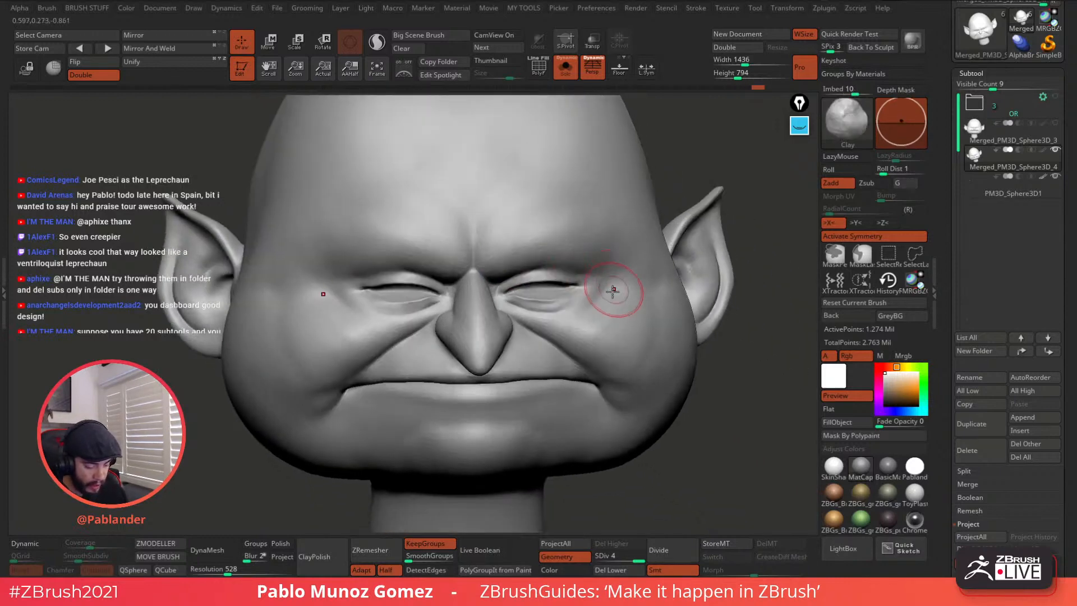
key("b")
left_click(564, 307)
right_click_drag(584, 293, 550, 315, "ctrl")
right_click(572, 298)
key("shift")
left_click_drag(512, 312, 548, 306)
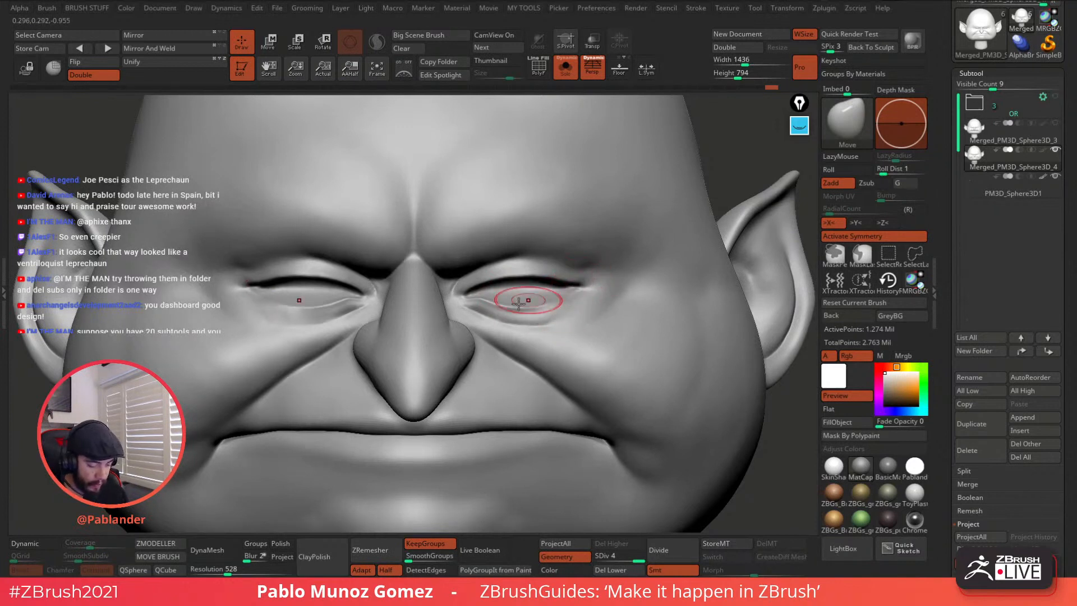
key("shift")
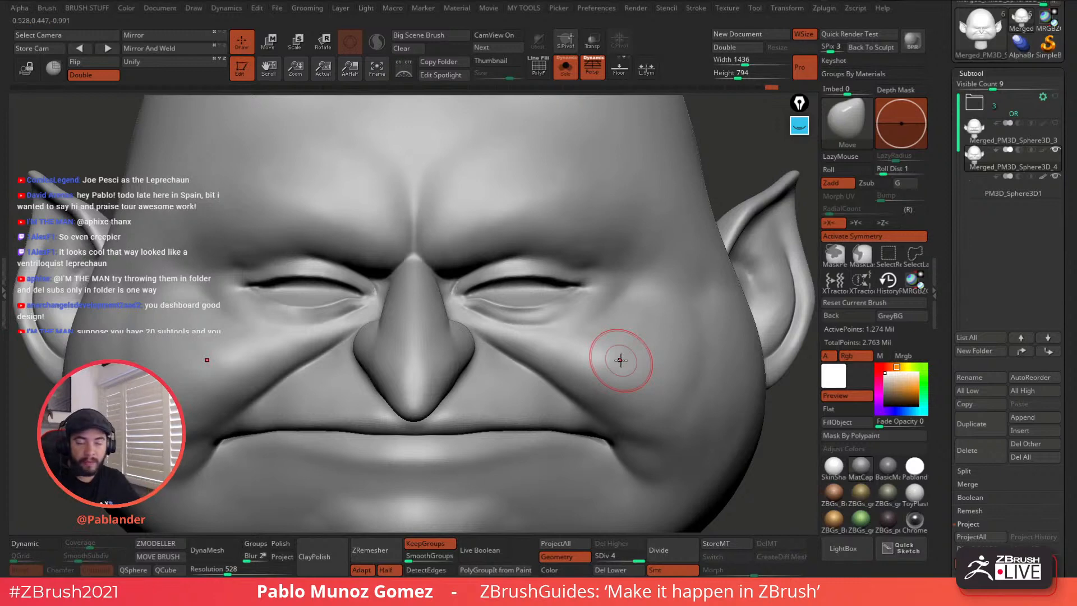
Step: Check the mesh's polyframe and reshape the upper eyelids around the eyeballs with the Move brush
left_click(543, 74)
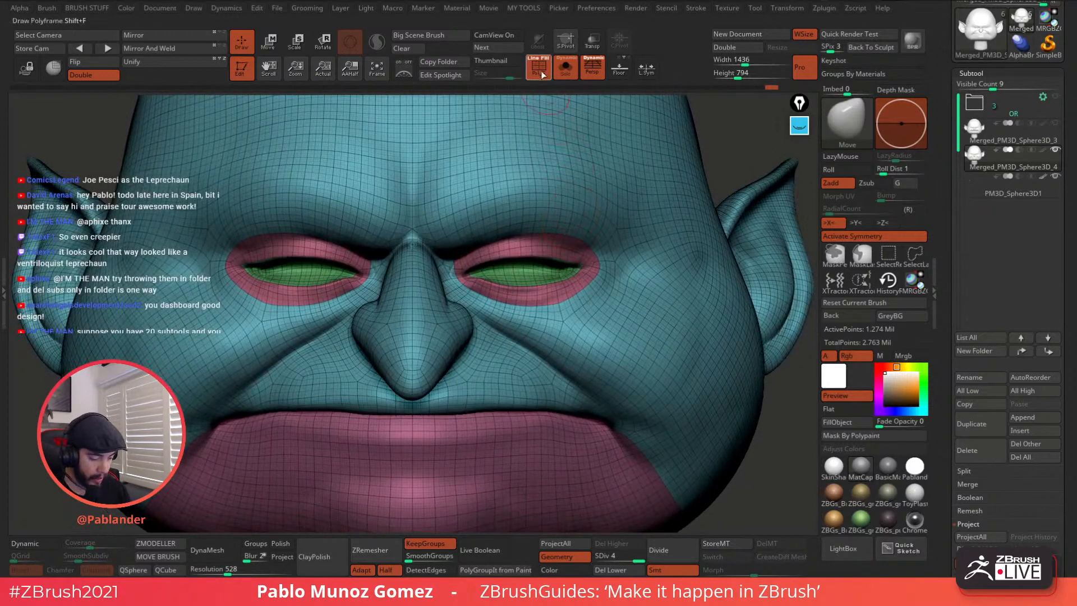
left_click(543, 75)
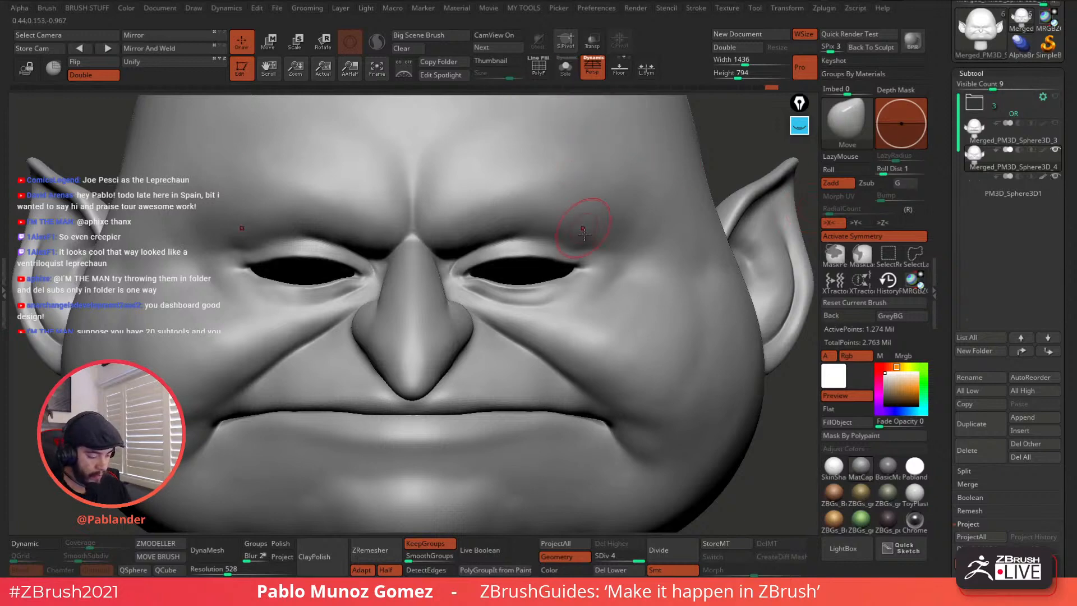
right_click_drag(584, 234, 568, 286)
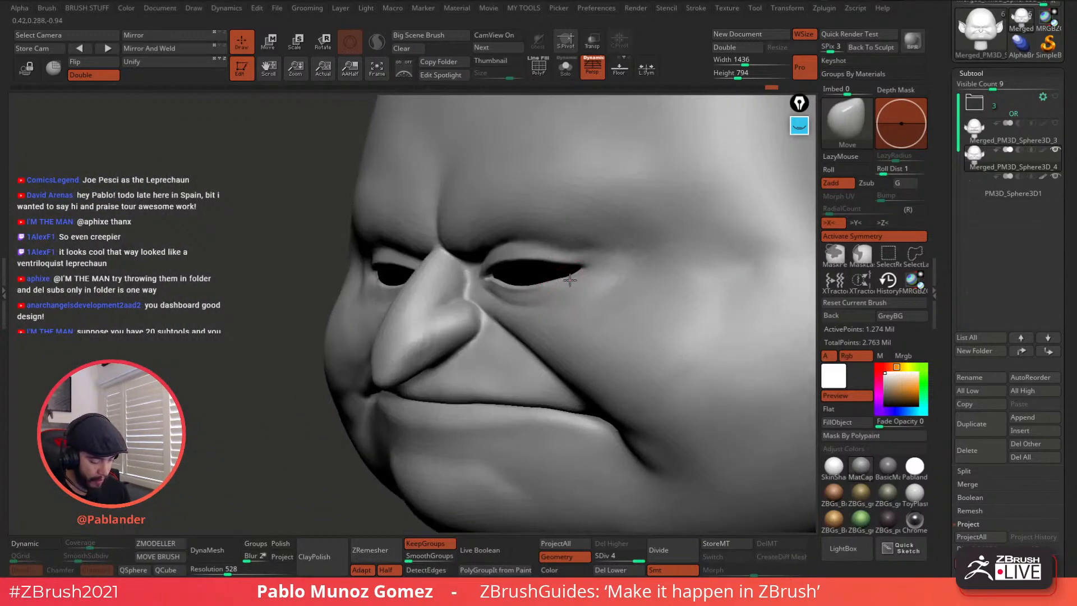
mouse_move(538, 256)
right_mouse_down()
mouse_move(579, 224)
mouse_move(552, 252)
mouse_move(556, 238)
right_mouse_up()
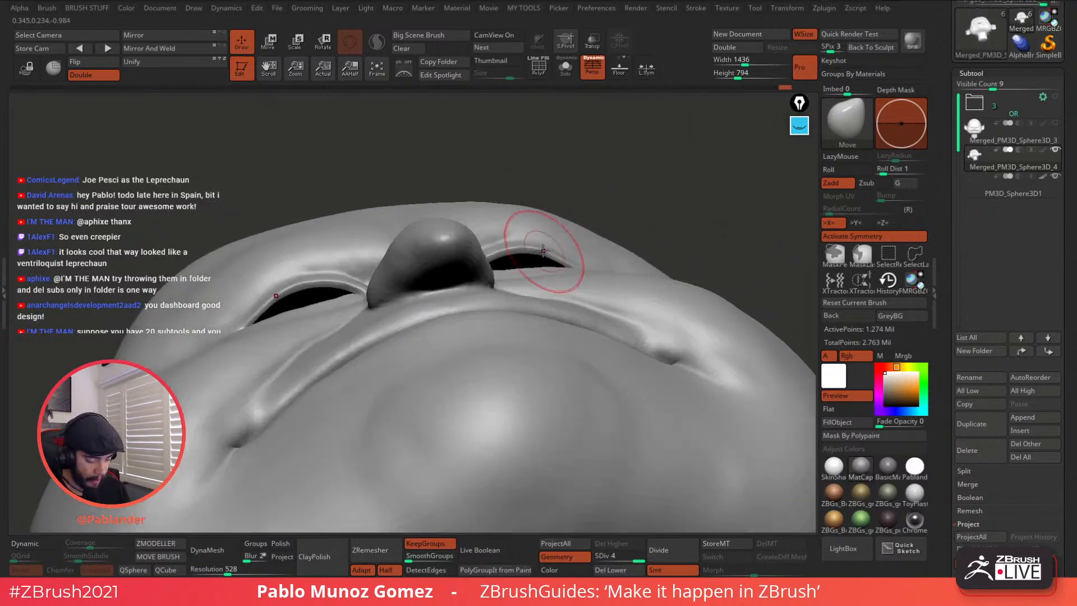
left_click_drag(542, 252, 534, 259)
right_click_drag(559, 245, 550, 253)
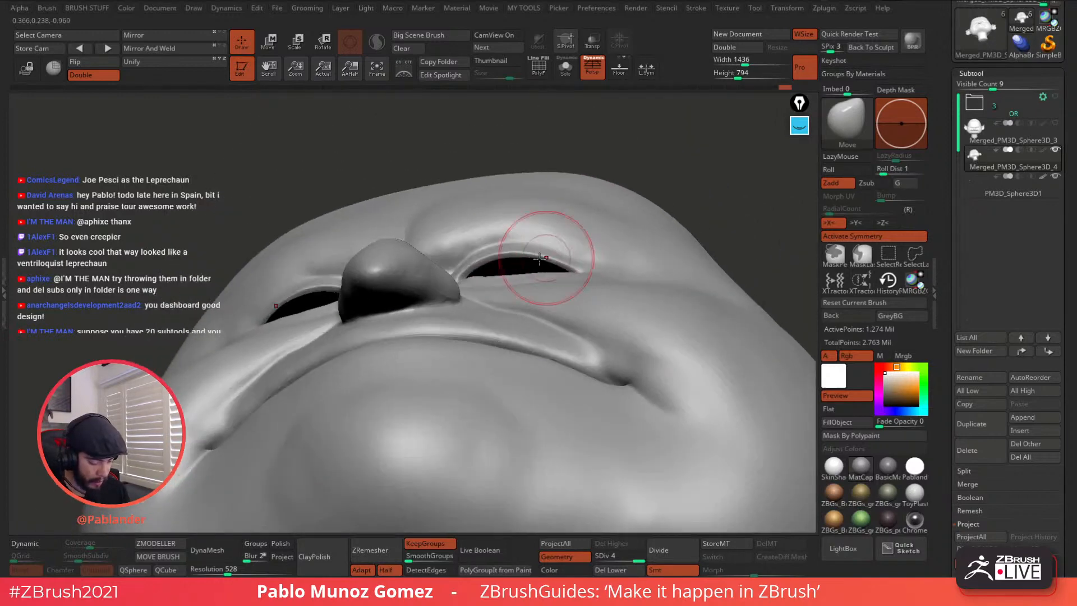
mouse_move(484, 251)
right_mouse_down()
mouse_move(460, 281)
mouse_move(426, 270)
right_mouse_up()
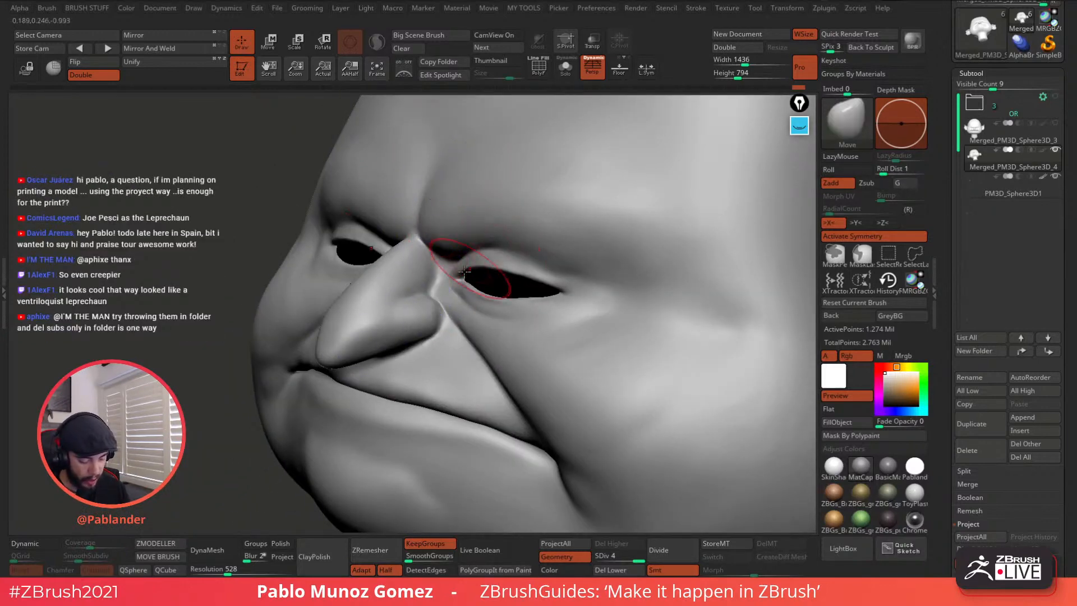
Step: Adjust the eye corners and lower eyelids against the eyeballs with the Move brush, and smooth the outer corners
mouse_move(464, 272)
right_mouse_down()
mouse_move(425, 287)
mouse_move(451, 285)
right_mouse_up()
right_click(451, 285)
right_click(450, 285)
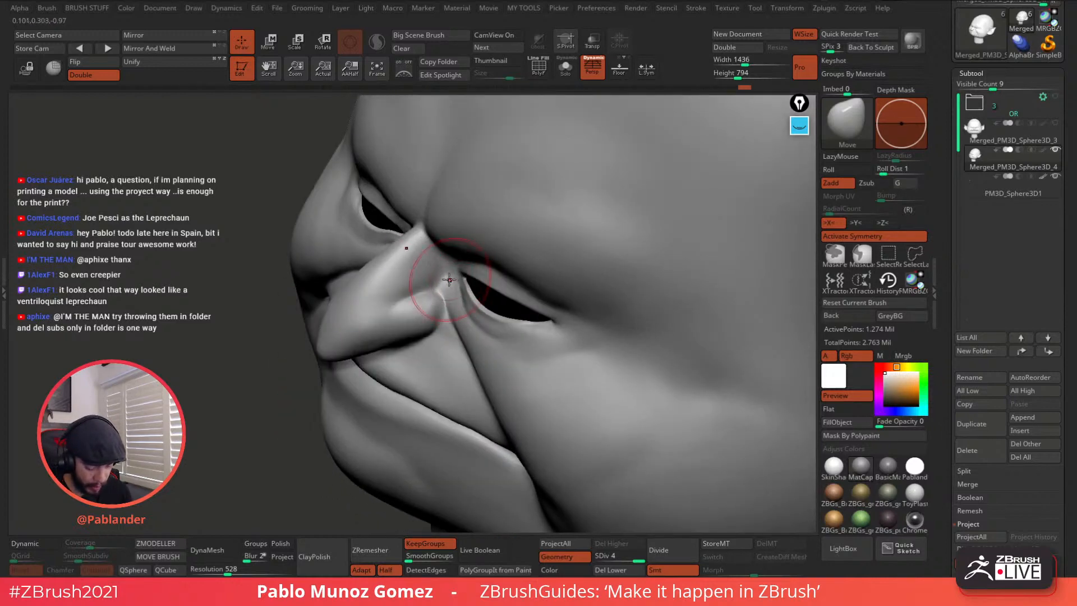
mouse_move(450, 280)
right_mouse_down()
mouse_move(486, 286)
mouse_move(478, 269)
mouse_move(518, 232)
right_mouse_up()
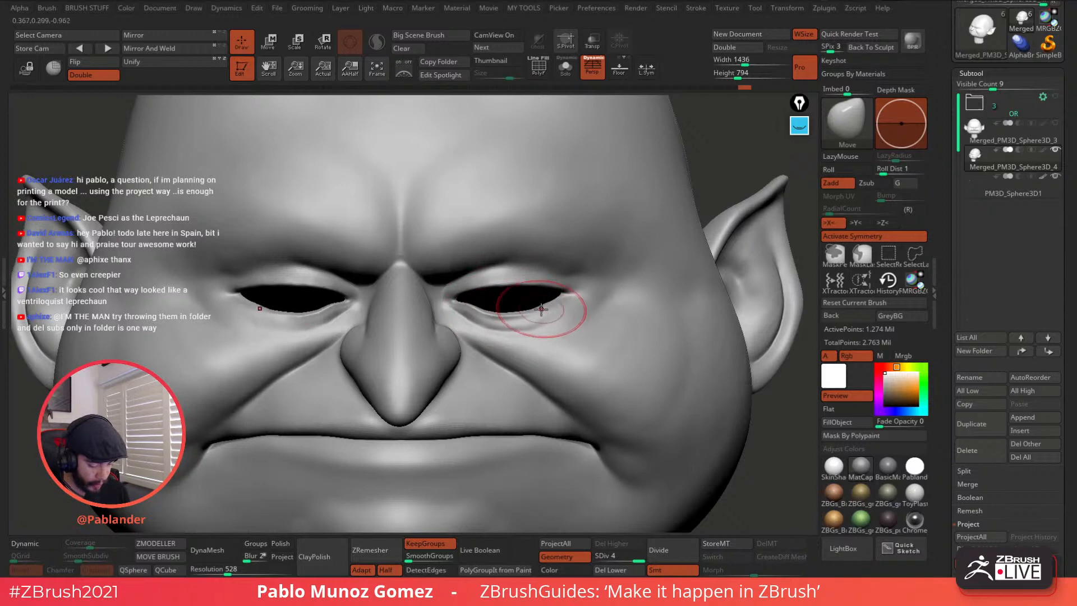
mouse_move(557, 306)
right_mouse_down()
mouse_move(519, 305)
mouse_move(554, 312)
mouse_move(539, 314)
mouse_move(567, 301)
right_mouse_up()
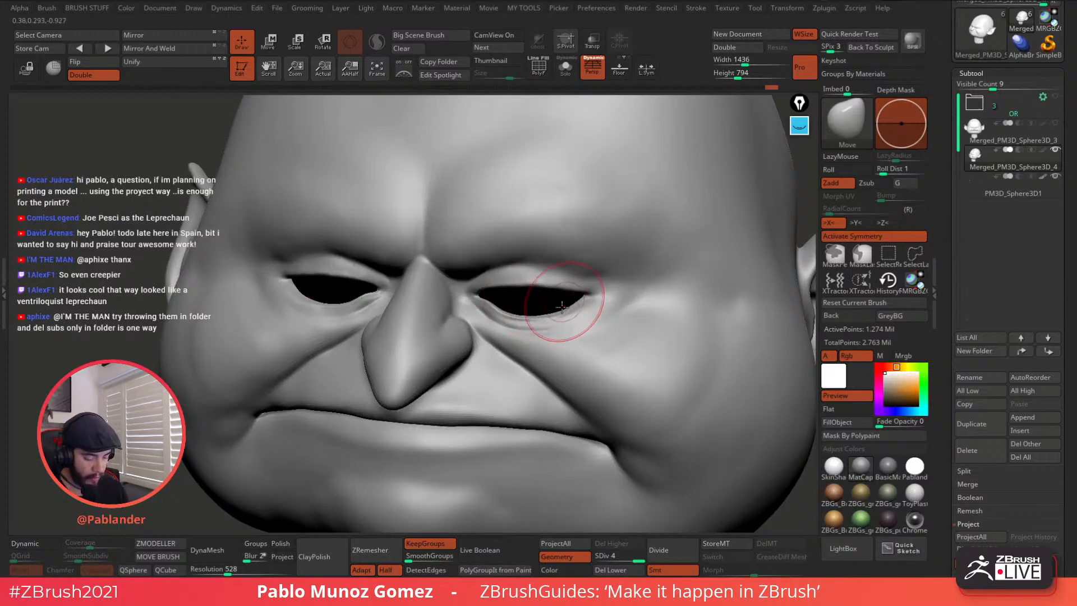
right_click_drag(566, 310, 592, 305)
right_click(553, 323)
left_click_drag(556, 316, 568, 315)
right_click(575, 337)
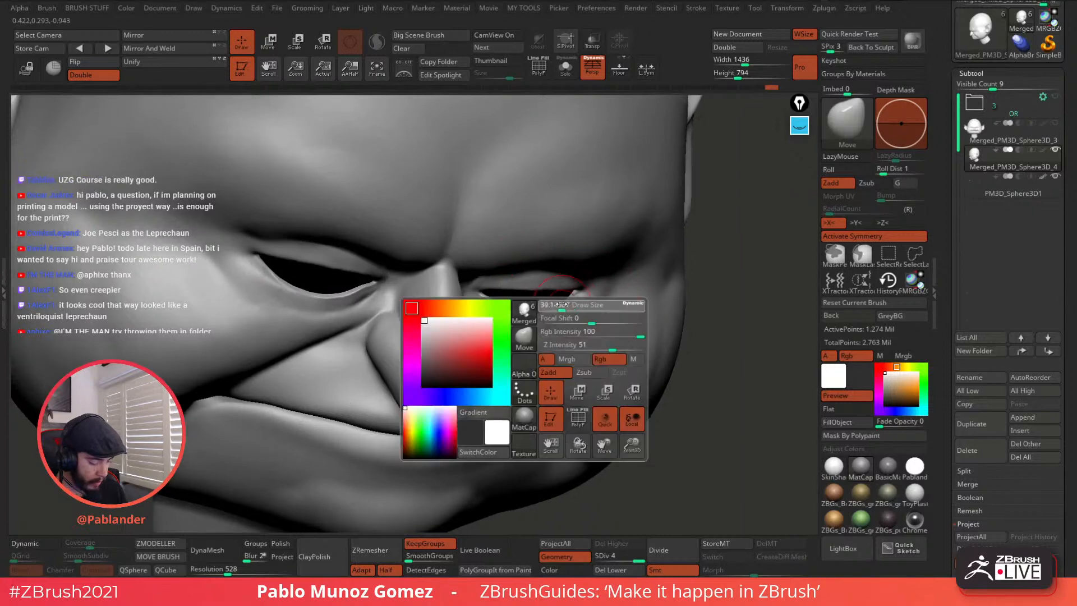
mouse_move(575, 336)
right_mouse_down("shift")
mouse_move(583, 317)
mouse_move(570, 302)
right_mouse_up("shift")
left_click_drag(579, 307, 578, 312, "shift")
right_click_drag(605, 312, 596, 314)
Step: Switch to the PM_Custom clay brush, build up the outer ends of the lower eyelids and smooth them into the cheeks
key("space")
left_click(572, 458)
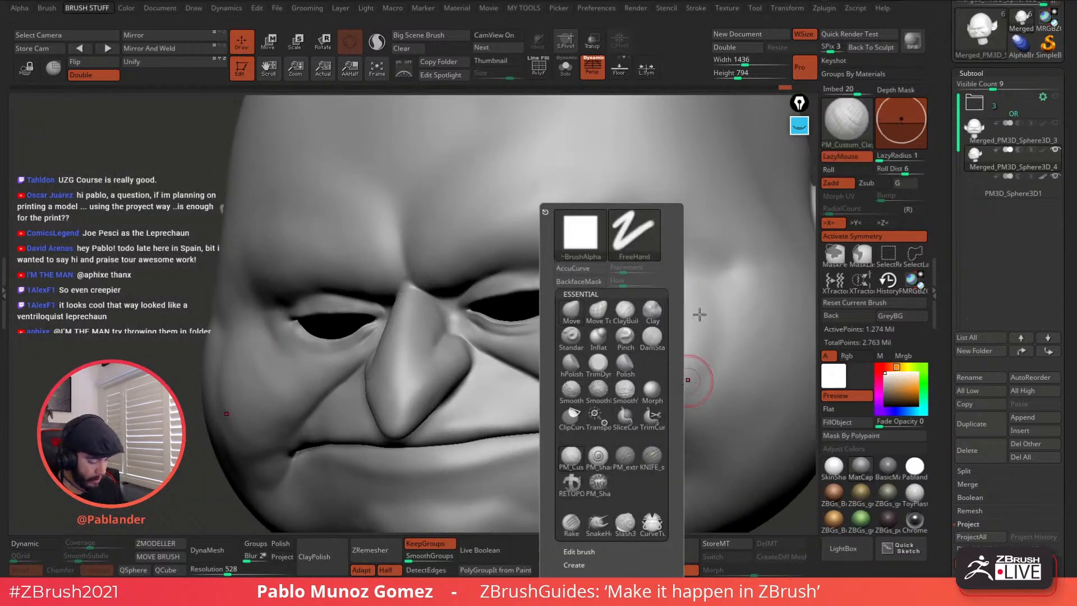
right_click_drag(700, 314, 626, 289)
key("space")
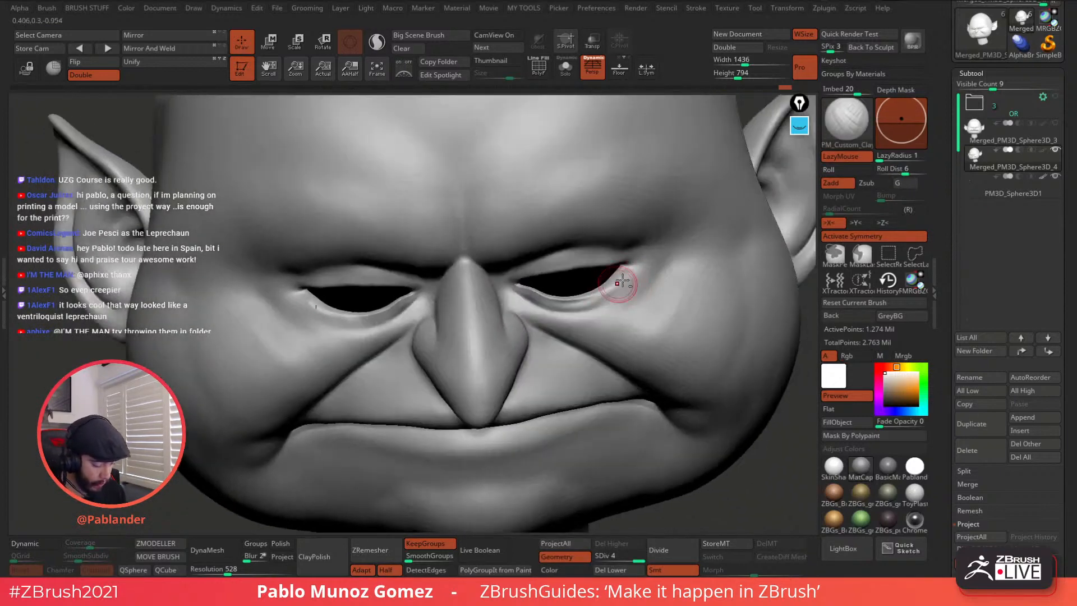
key("shift")
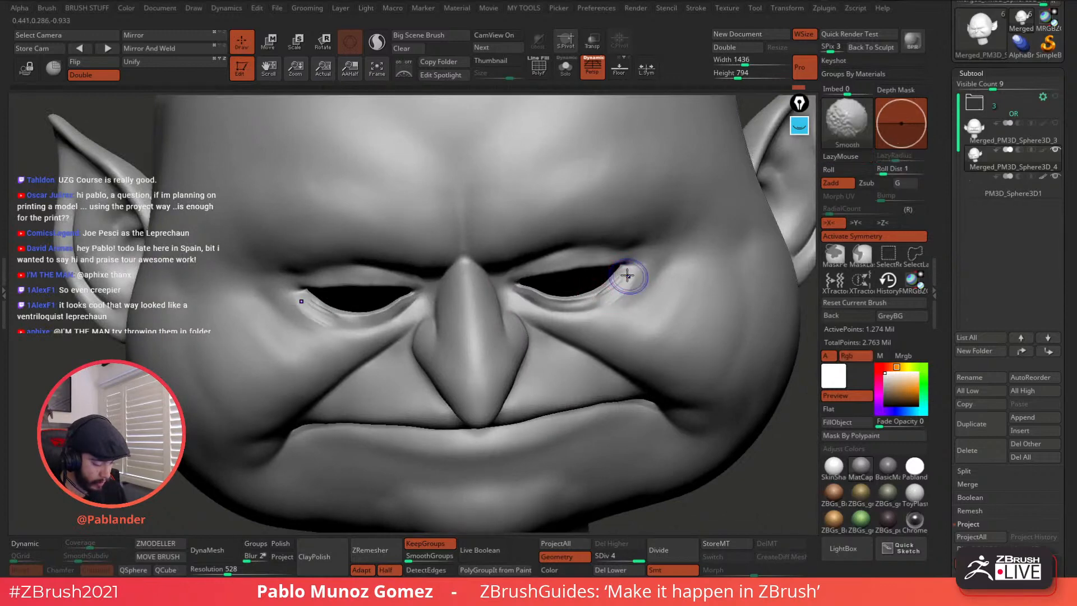
left_click_drag(623, 280, 626, 276, "shift")
left_click_drag(641, 269, 616, 297)
left_click_drag(630, 290, 637, 282, "shift")
right_click_drag(632, 284, 625, 277)
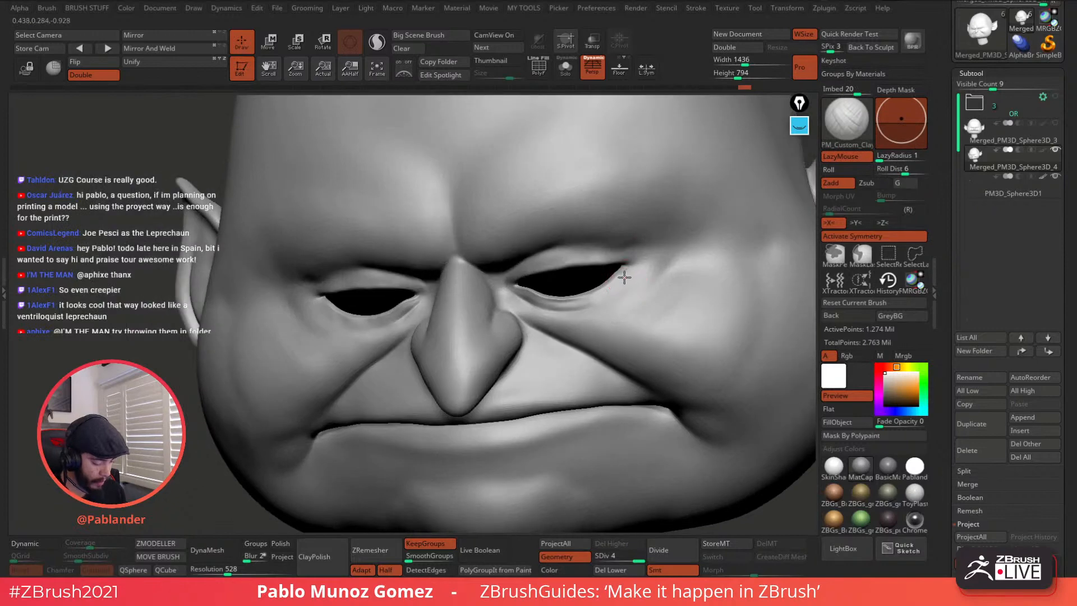
key("shift")
mouse_move(641, 281)
left_mouse_down("shift")
mouse_move(630, 295)
mouse_move(624, 282)
mouse_move(573, 300)
left_mouse_up("shift")
Step: Add a short clay stroke at the outer end of the upper eyelids and smooth it
right_click_drag(592, 299, 625, 257)
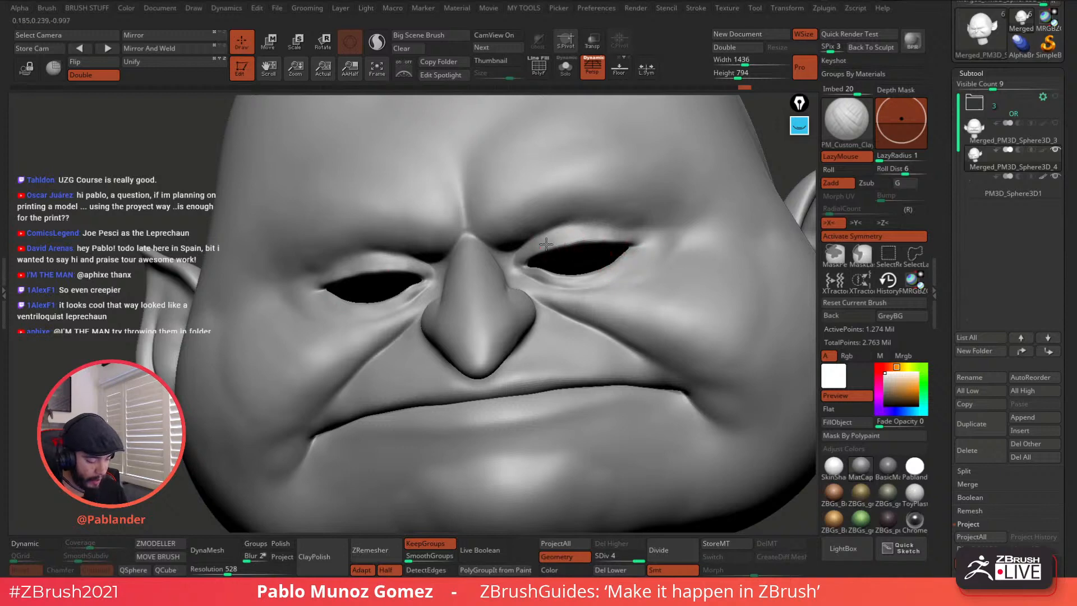
left_click_drag(625, 238, 630, 241)
left_click_drag(606, 237, 595, 237, "shift")
Step: Switch to the DamStandard brush and carve a crease beneath the lower eyelids, from the inner to the outer eye corners
key("b")
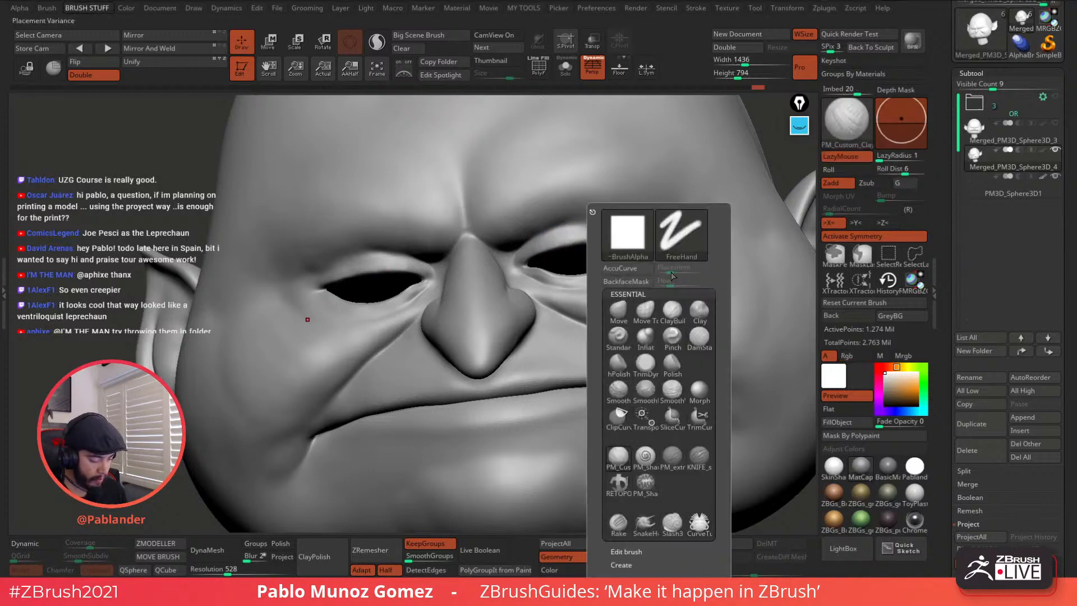
left_click(704, 340)
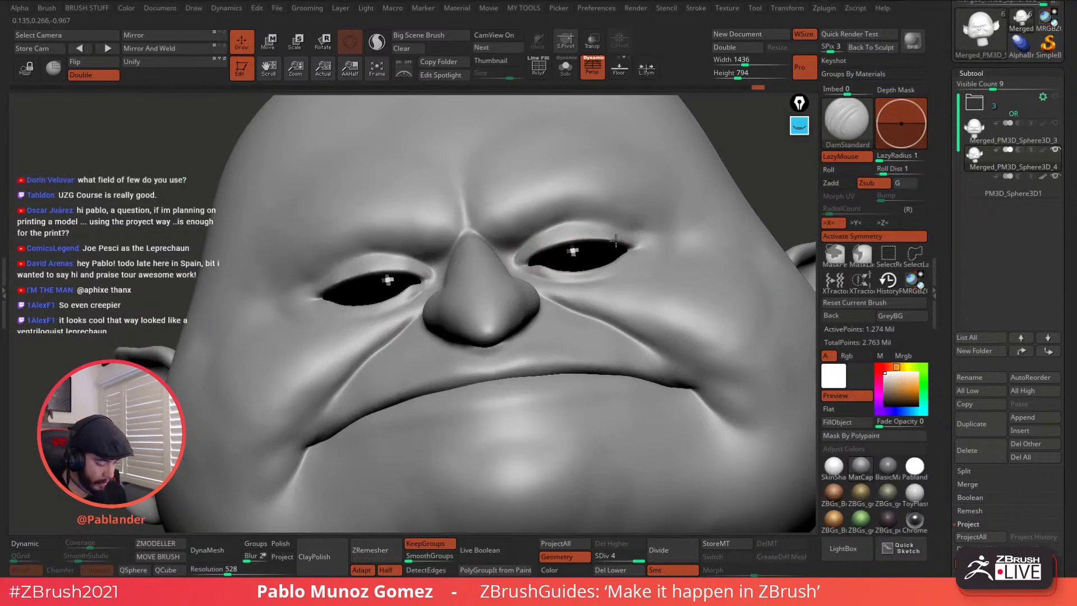
right_click_drag(622, 229, 625, 282)
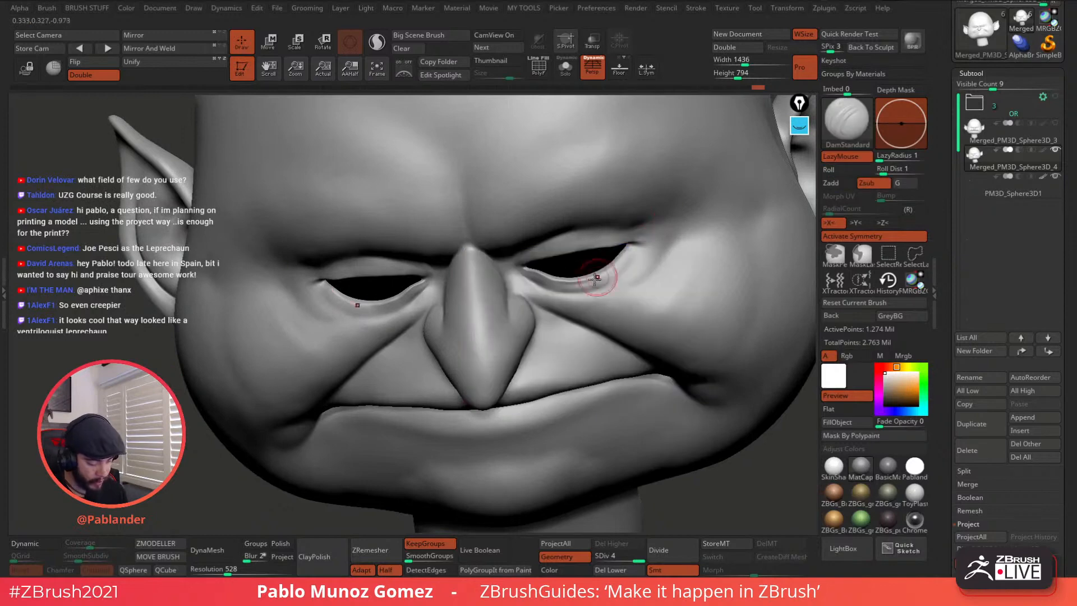
left_click_drag(601, 279, 625, 257, "shift")
right_click_drag(627, 254, 631, 278, "ctrl")
mouse_move(616, 256)
left_mouse_down()
mouse_move(577, 287)
mouse_move(527, 279)
mouse_move(580, 290)
left_mouse_up()
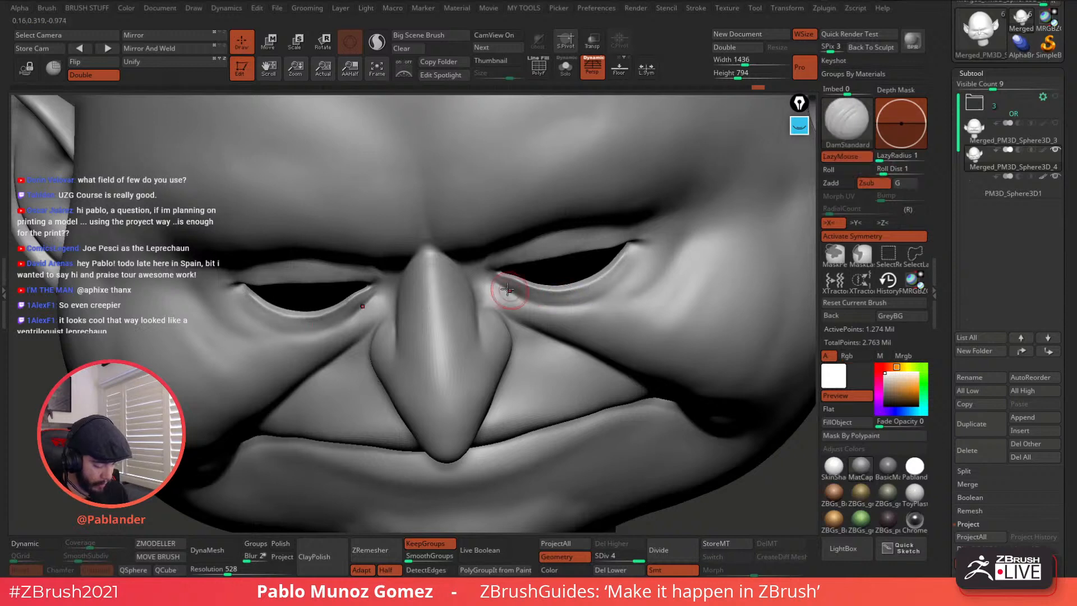
right_click_drag(420, 312, 498, 284)
mouse_move(525, 271)
left_mouse_down()
mouse_move(447, 315)
mouse_move(439, 307)
left_mouse_up()
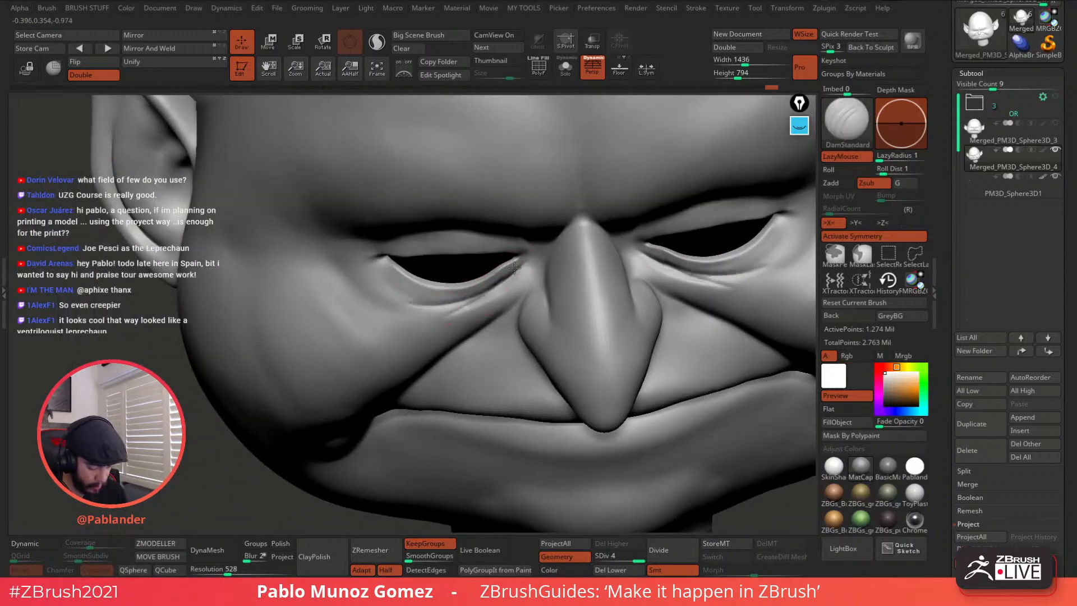
mouse_move(511, 275)
left_mouse_down()
mouse_move(444, 320)
mouse_move(520, 270)
mouse_move(425, 308)
left_mouse_up()
Step: Sharpen the crease where the upper eyelids meet the nose bridge and smooth along the lids
right_click_drag(724, 264, 662, 224)
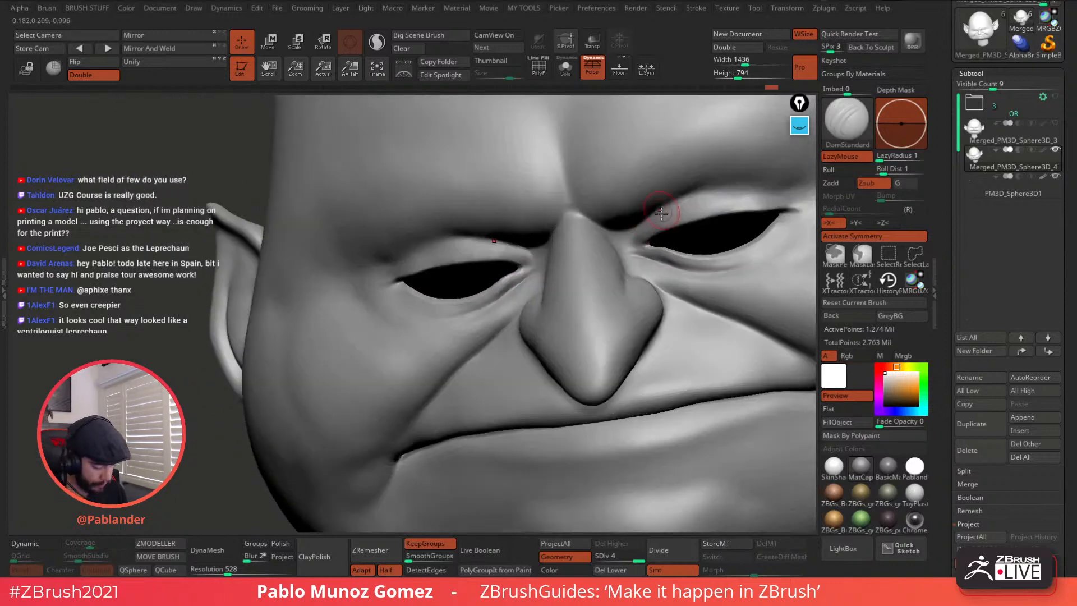
left_click_drag(656, 226, 632, 244)
right_click_drag(652, 224, 659, 203)
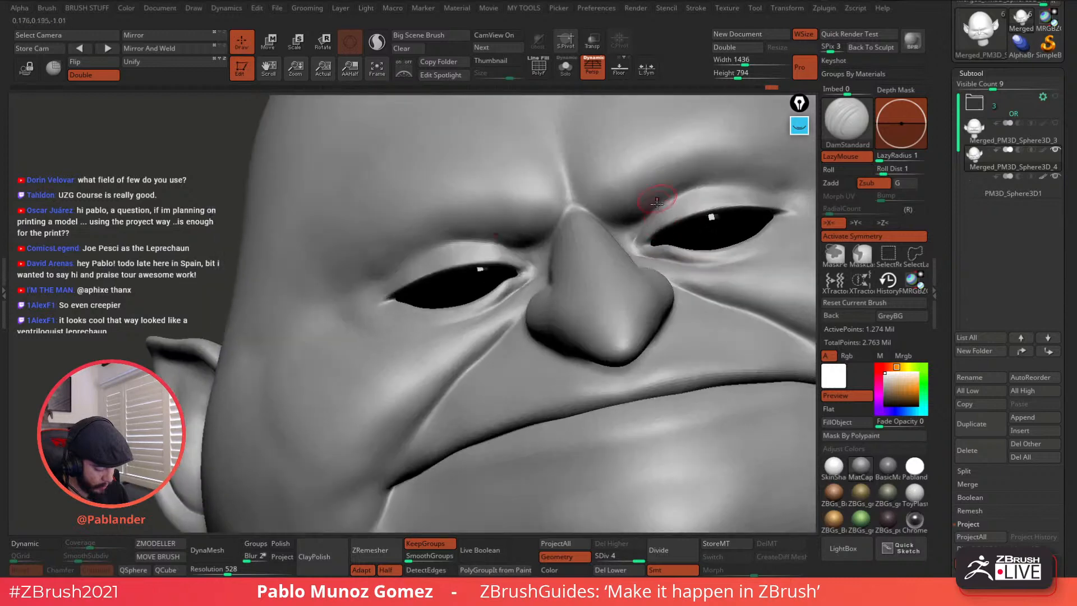
mouse_move(634, 245)
left_mouse_down()
mouse_move(668, 202)
mouse_move(654, 212)
mouse_move(637, 236)
mouse_move(685, 193)
mouse_move(634, 242)
mouse_move(696, 190)
mouse_move(641, 257)
left_mouse_up()
right_click_drag(641, 257, 690, 224, "ctrl")
left_click_drag(661, 226, 716, 209, "shift")
Step: Carve the upper part of the smile folds beside the nose with DamStandard and smooth the crease
mouse_move(642, 247)
right_mouse_down()
mouse_move(613, 291)
mouse_move(640, 275)
mouse_move(638, 308)
right_mouse_up()
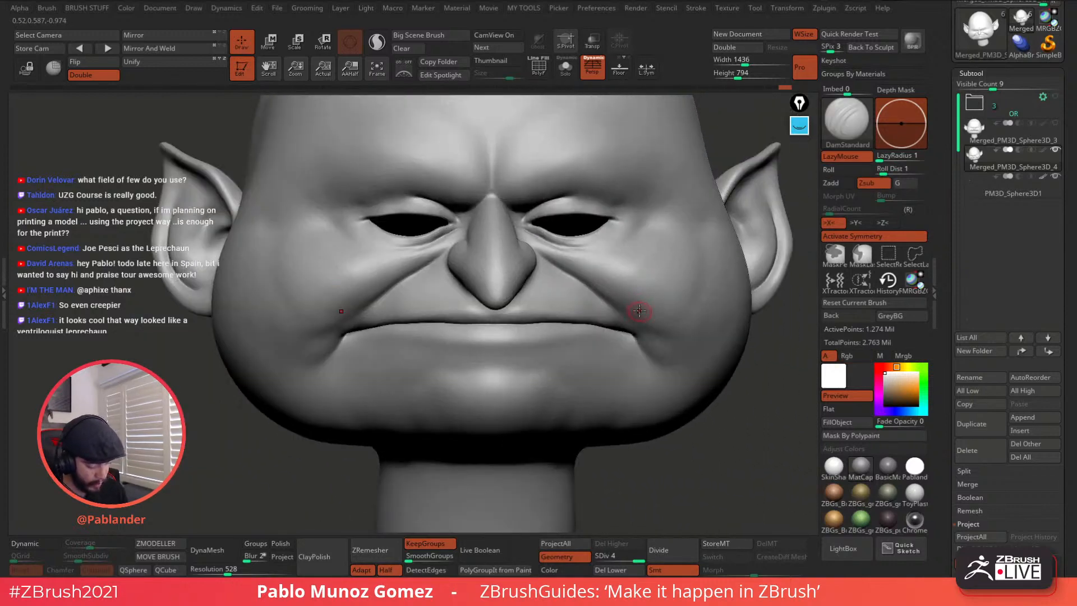
right_click_drag(477, 283, 567, 297, "alt")
right_click_drag(555, 251, 563, 225)
right_click_drag(563, 224, 547, 256, "ctrl")
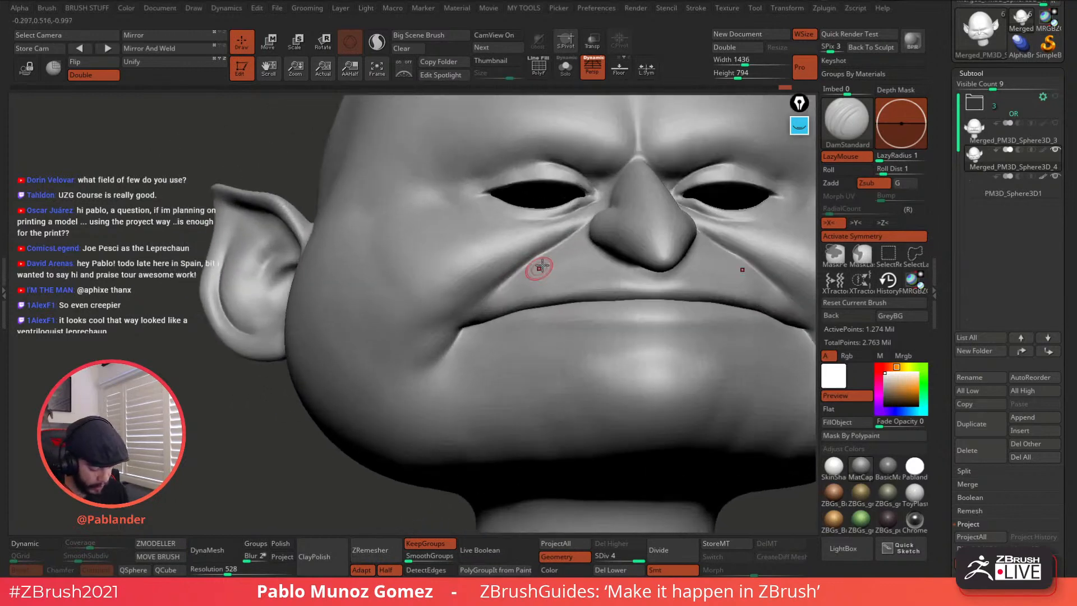
mouse_move(546, 256)
left_mouse_down()
mouse_move(454, 317)
mouse_move(585, 224)
left_mouse_up()
left_click_drag(584, 225, 551, 247, "shift")
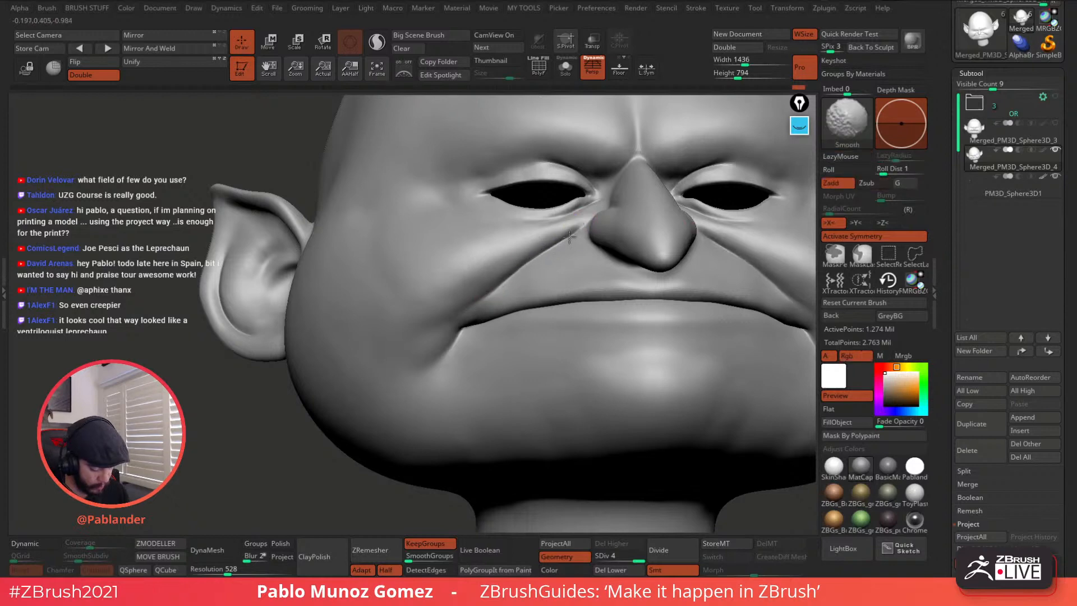
Step: Refine the area between the nose sides and the smile folds with a DamStandard stroke and smoothing
right_click_drag(570, 237, 613, 216)
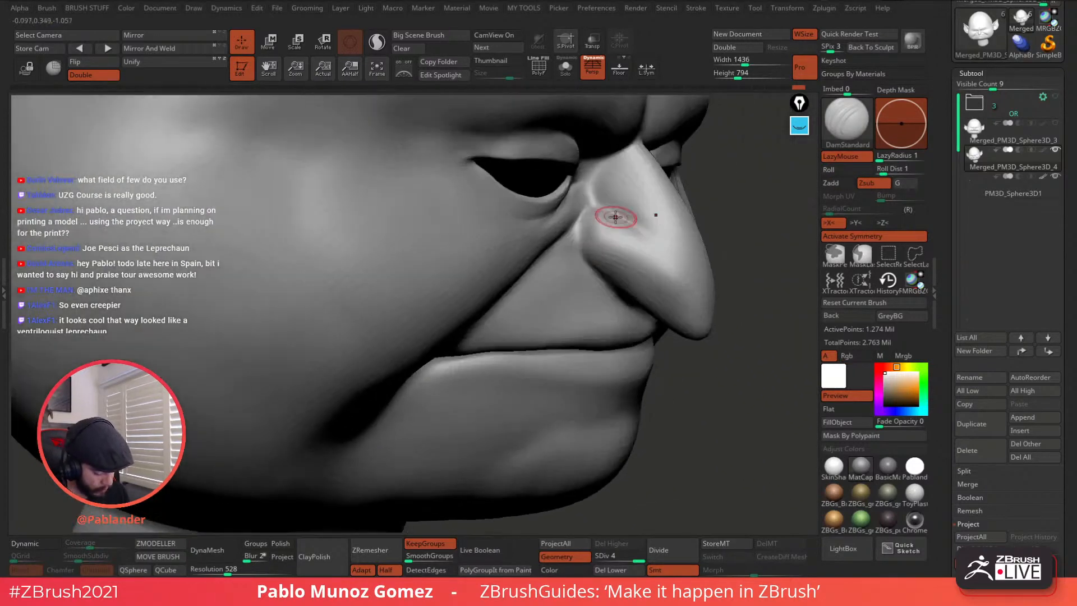
key("shift")
mouse_move(597, 287)
right_mouse_down()
mouse_move(666, 211)
mouse_move(560, 236)
right_mouse_up()
mouse_move(541, 244)
left_mouse_down()
mouse_move(570, 244)
mouse_move(536, 241)
left_mouse_up()
key("shift")
mouse_move(520, 303)
left_mouse_down("shift")
mouse_move(494, 274)
mouse_move(500, 318)
mouse_move(533, 325)
left_mouse_up("shift")
Step: Carve the crease around the outer edge of the nostril wings with DamStandard and smooth the wings
mouse_move(563, 262)
right_mouse_down()
mouse_move(571, 244)
mouse_move(587, 257)
mouse_move(578, 245)
right_mouse_up()
right_click(577, 244)
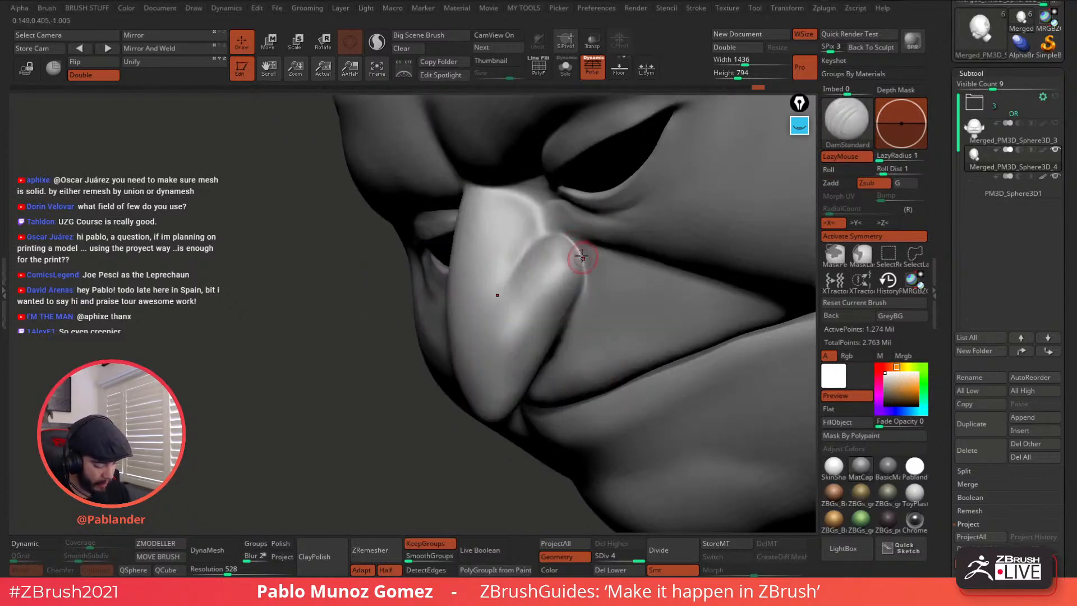
mouse_move(578, 247)
left_mouse_down()
mouse_move(586, 276)
mouse_move(575, 313)
left_mouse_up()
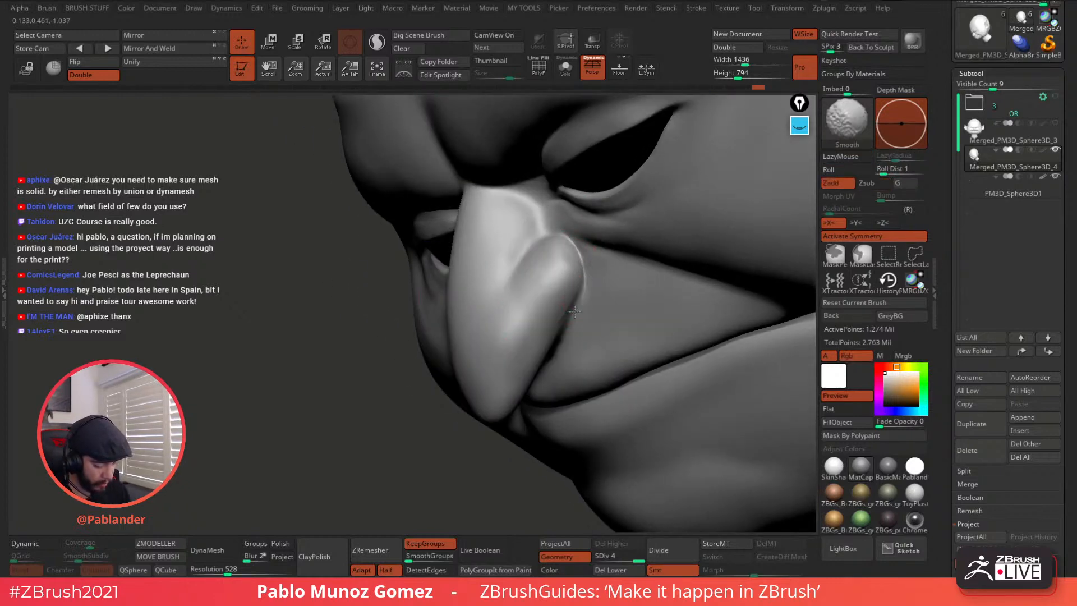
right_click_drag(584, 281, 593, 252)
left_click_drag(585, 275, 561, 337)
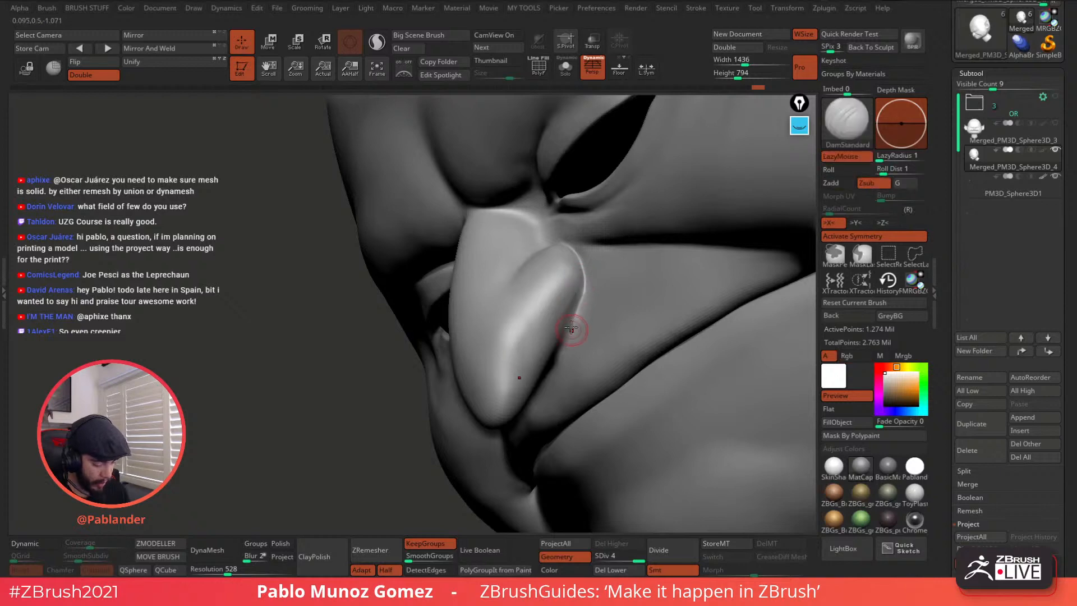
right_click_drag(571, 331, 568, 270)
mouse_move(569, 250)
left_mouse_down("shift")
mouse_move(562, 263)
mouse_move(557, 240)
left_mouse_up("shift")
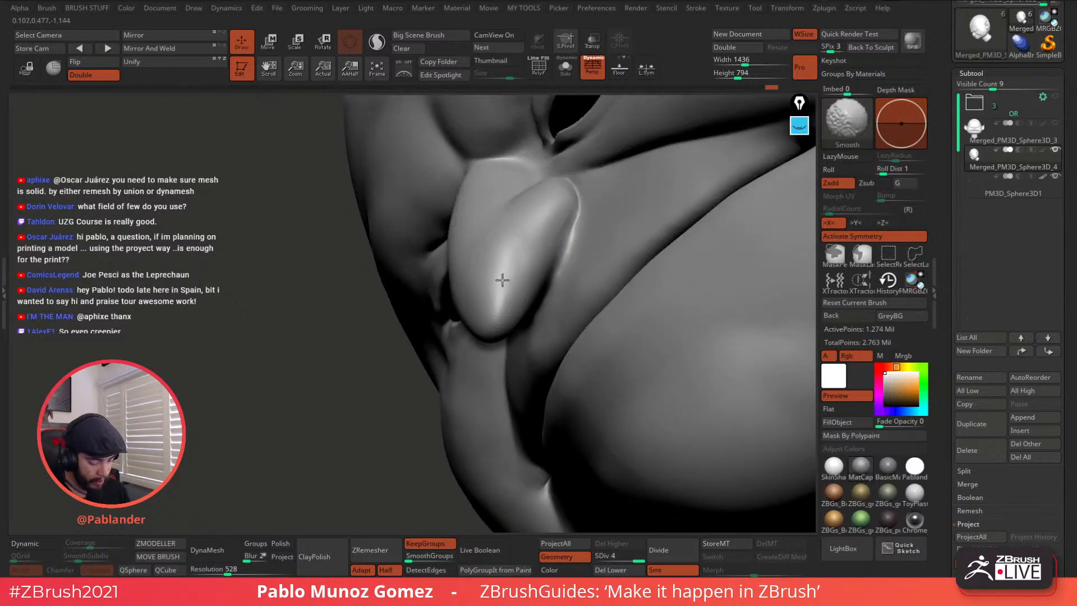
right_click_drag(556, 220, 588, 235)
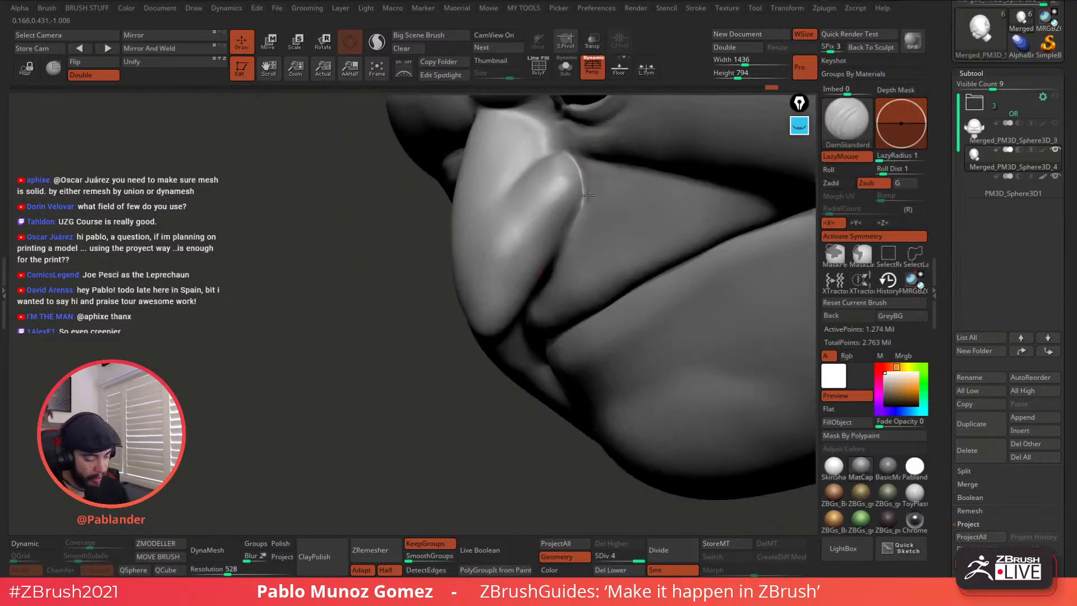
right_click_drag(592, 180, 572, 219)
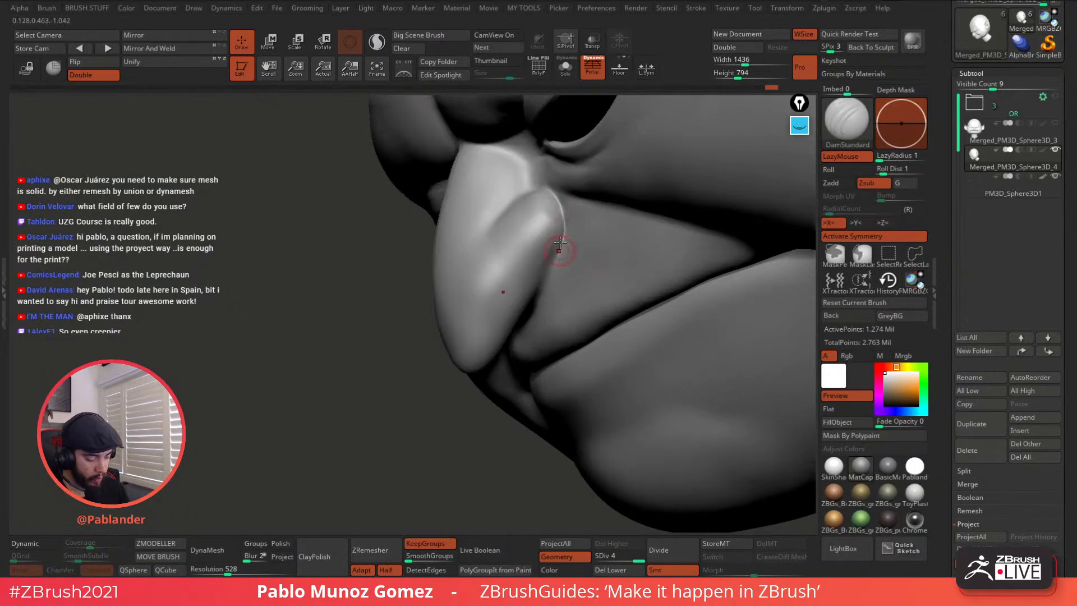
mouse_move(550, 273)
right_mouse_down()
mouse_move(546, 192)
mouse_move(594, 197)
right_mouse_up()
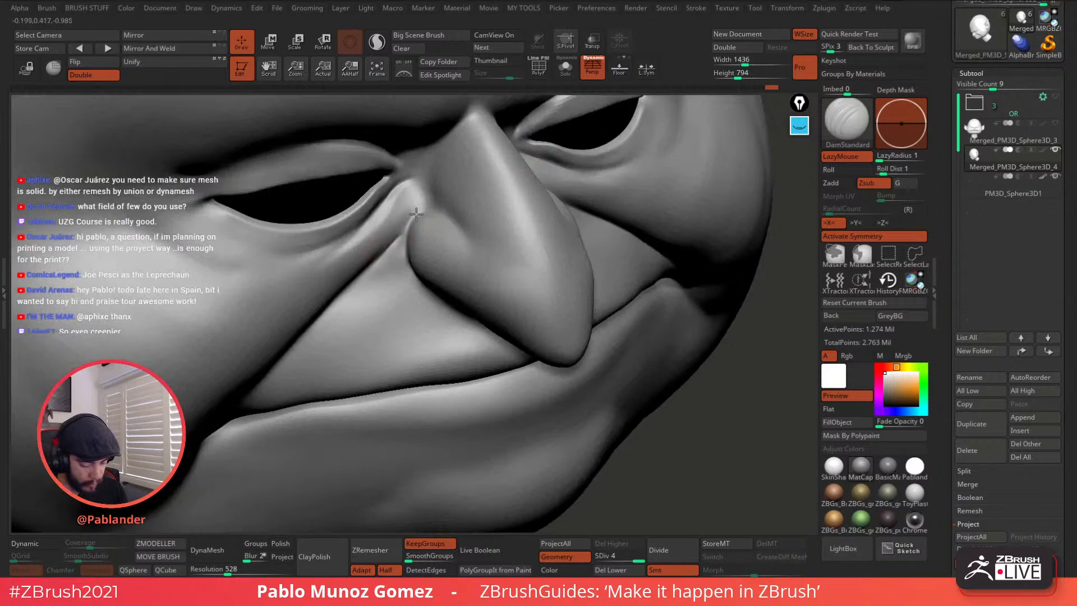
mouse_move(417, 215)
left_mouse_down()
mouse_move(385, 254)
mouse_move(411, 229)
left_mouse_up()
Step: Switch from DamStandard to the PM_Custom clay brush for building up the goblin's face
right_click_drag(524, 241, 584, 362, "ctrl")
right_click(582, 362)
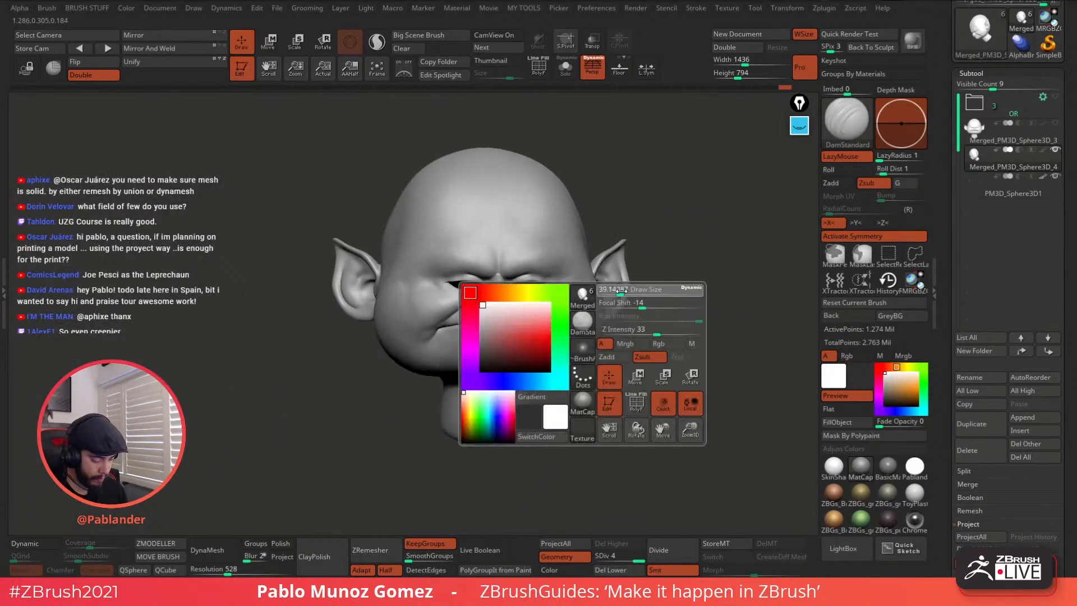
right_click_drag(687, 291, 645, 293)
right_click(613, 294)
left_click(574, 293)
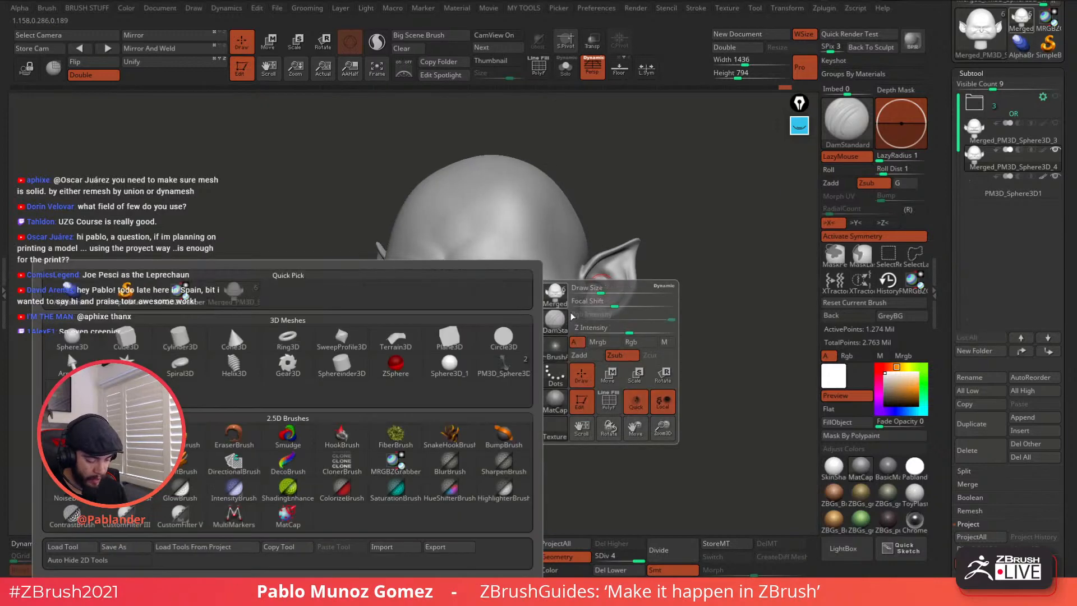
right_click_drag(574, 293, 550, 309, "ctrl")
right_click_drag(550, 308, 584, 293, "alt")
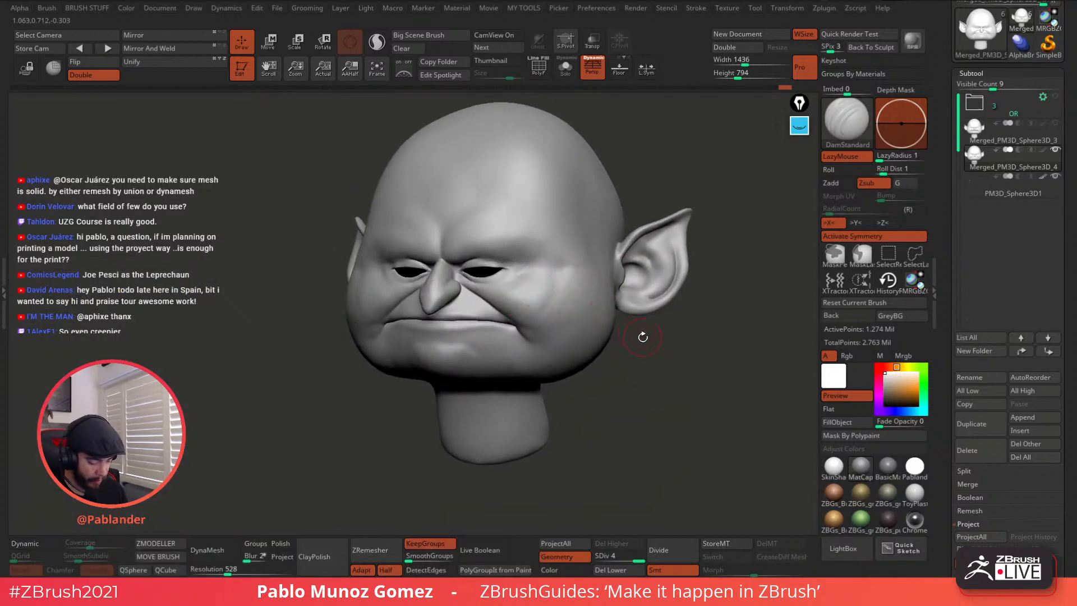
key("b")
left_click(615, 456)
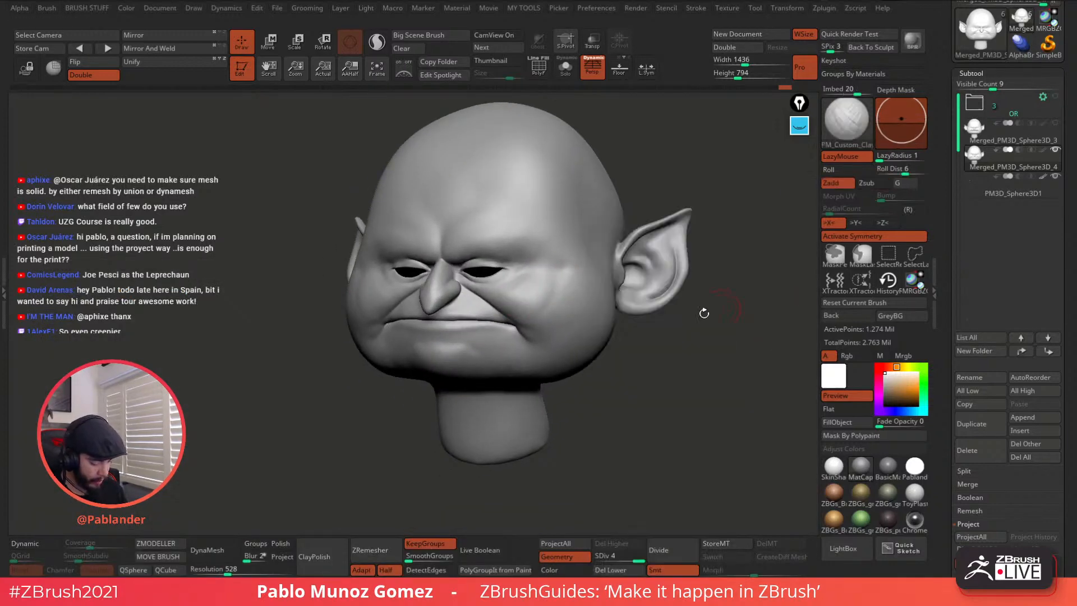
Step: Load Smooth Stronger from the LightBox brush library as the smoothing brush and skip its note until the next restart
key("comma")
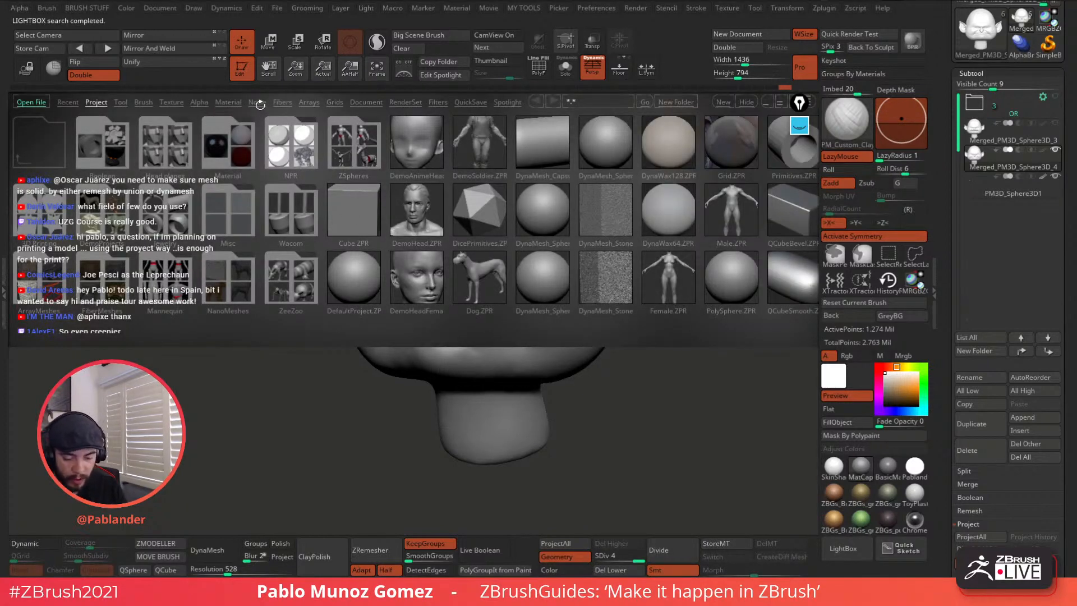
left_click(143, 102)
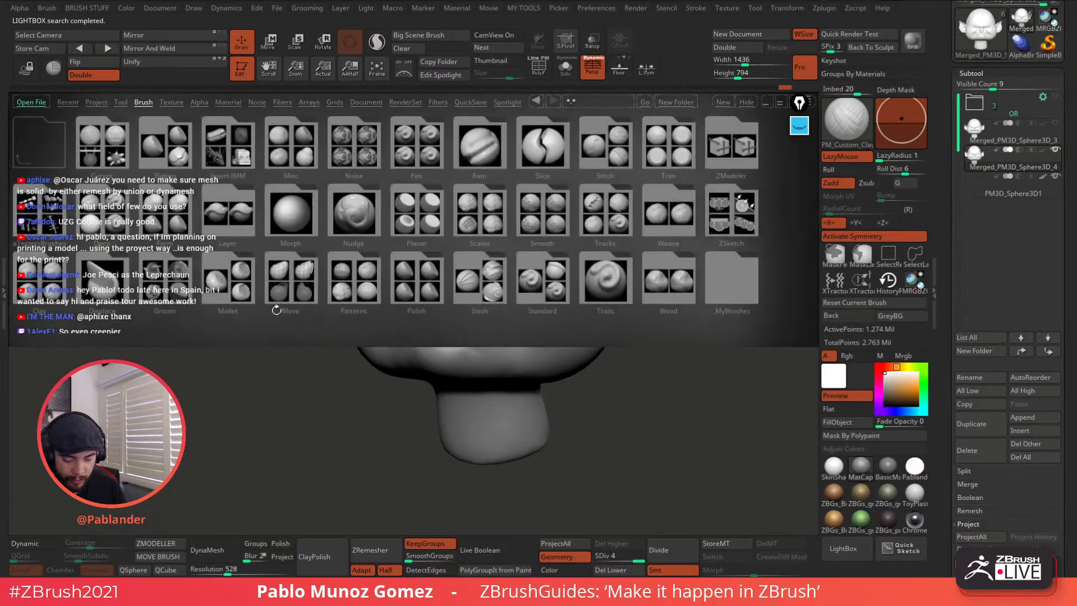
double_click(561, 218)
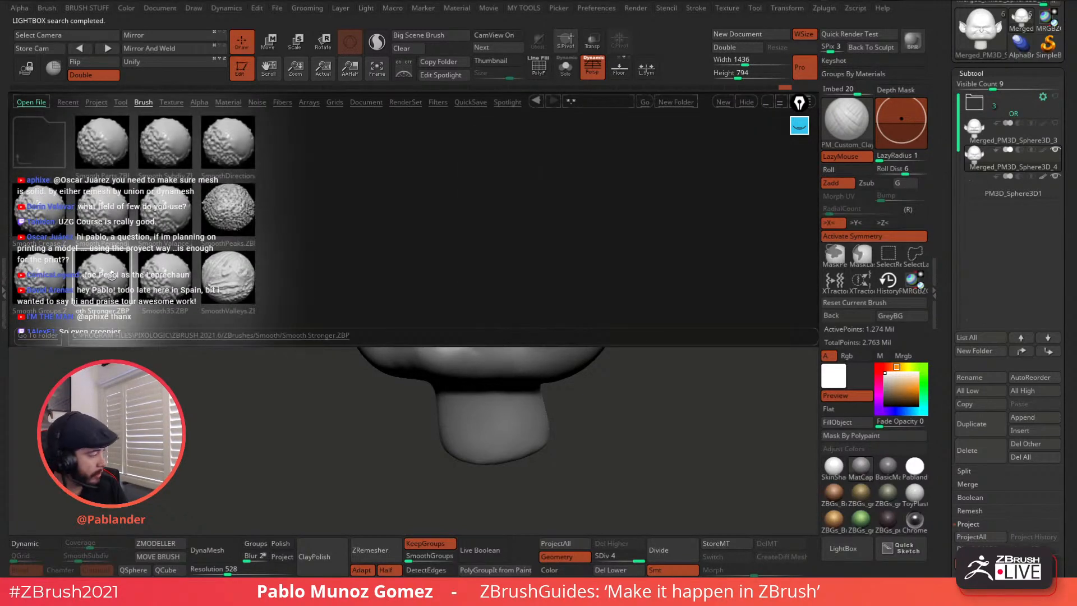
double_click(101, 282)
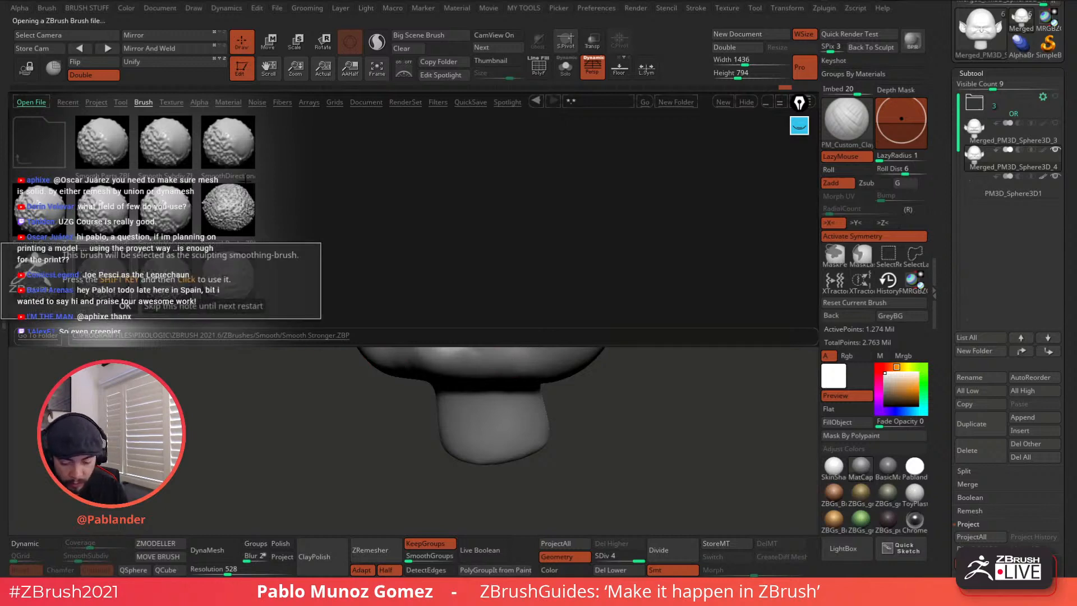
left_click(226, 307)
key("comma")
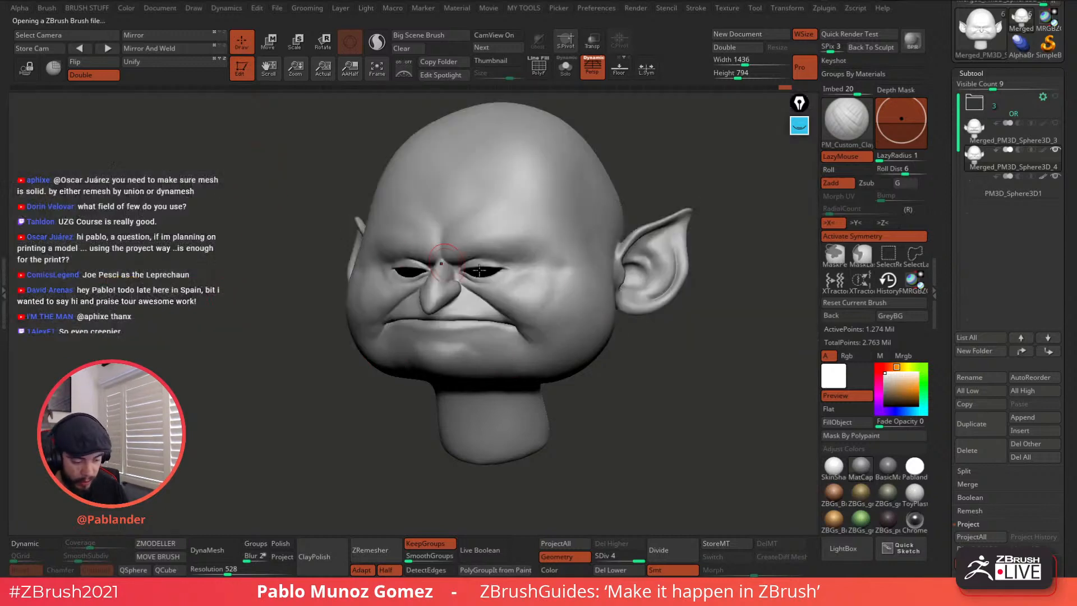
Step: Adjust the brush settings and smooth the cheek surface with Smooth Stronger
right_click_drag(594, 250, 558, 294)
key("space")
left_click(647, 306)
mouse_move(557, 295)
left_mouse_down("shift")
mouse_move(555, 285)
mouse_move(542, 307)
left_mouse_up("shift")
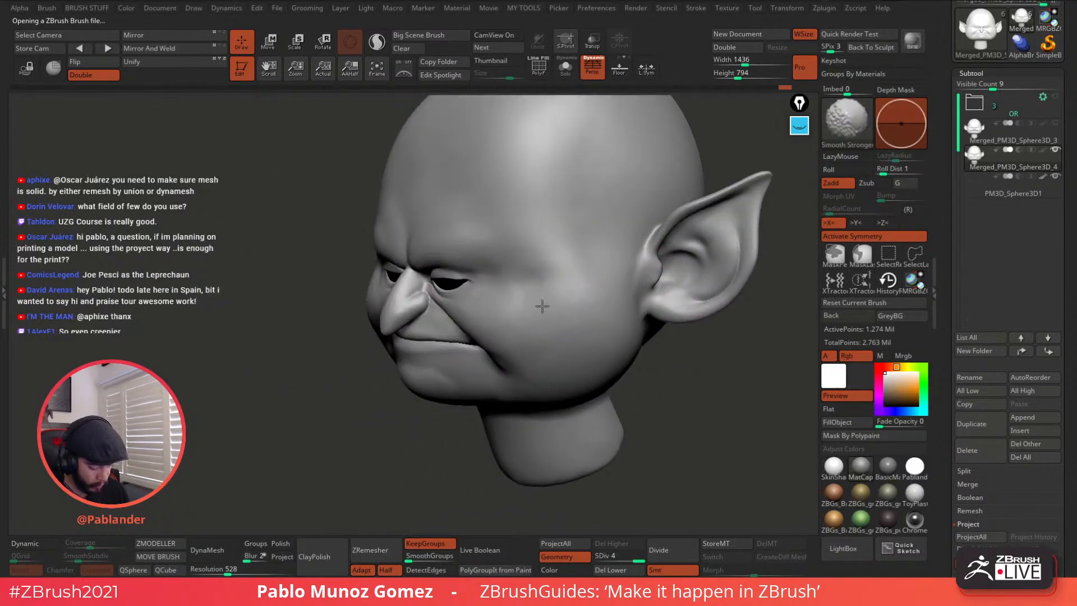
Step: Build up the cheeks with diagonal clay strokes from the cheekbone towards the jaw and smooth them with Smooth Stronger
right_click_drag(527, 333, 541, 315)
mouse_move(541, 312)
left_mouse_down()
mouse_move(508, 322)
mouse_move(527, 354)
left_mouse_up()
mouse_move(572, 315)
left_mouse_down()
mouse_move(536, 368)
mouse_move(552, 375)
mouse_move(533, 373)
left_mouse_up()
mouse_move(574, 332)
left_mouse_down()
mouse_move(552, 385)
mouse_move(554, 349)
left_mouse_up()
left_click_drag(577, 314, 555, 352)
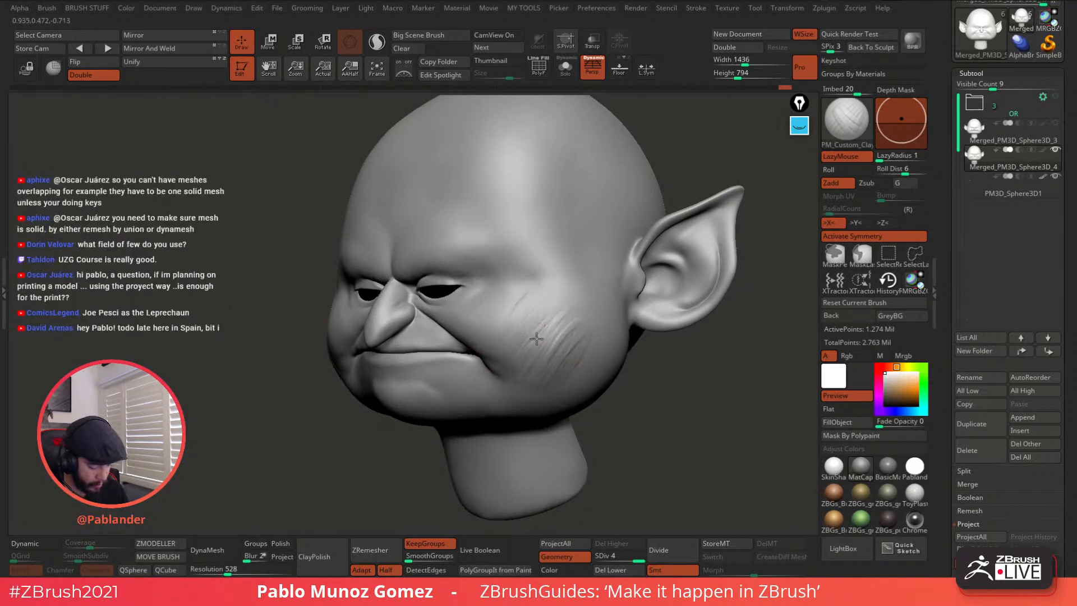
left_click_drag(533, 307, 519, 325)
right_click_drag(523, 297, 525, 314)
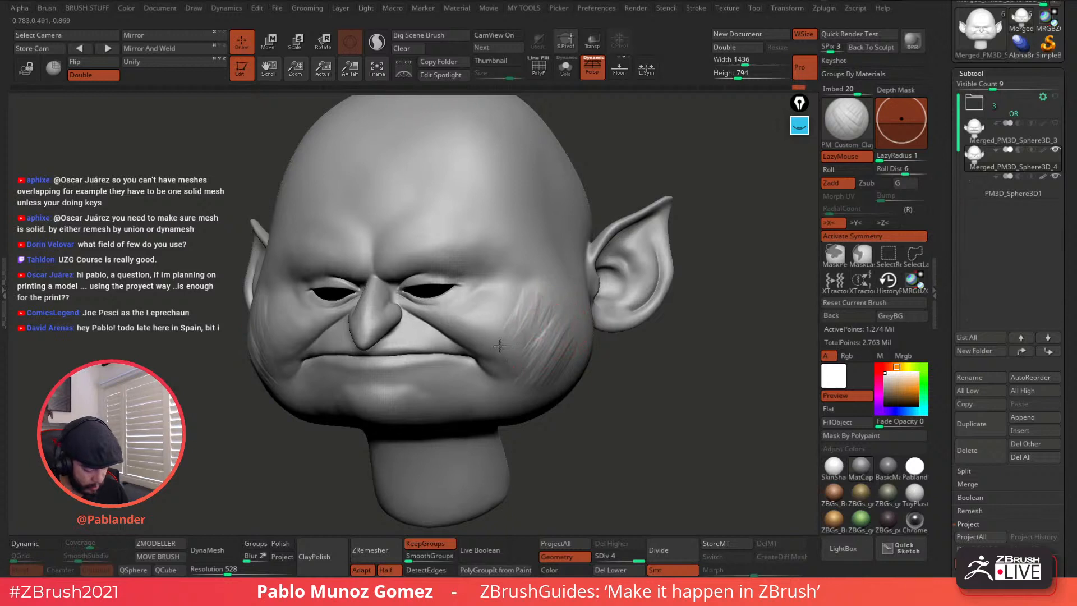
left_click_drag(537, 355, 530, 316)
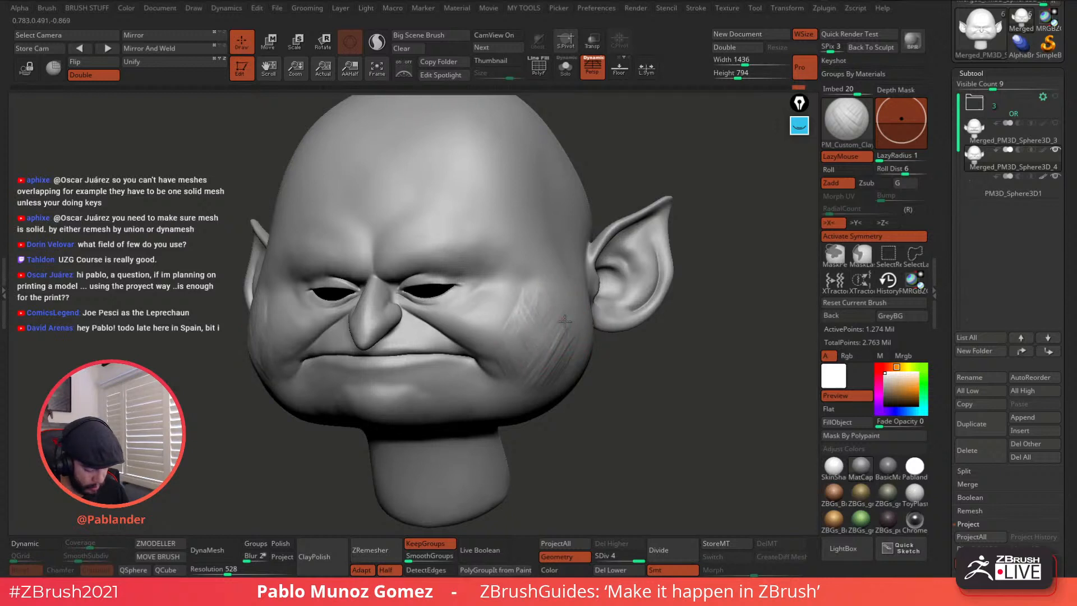
key("shift")
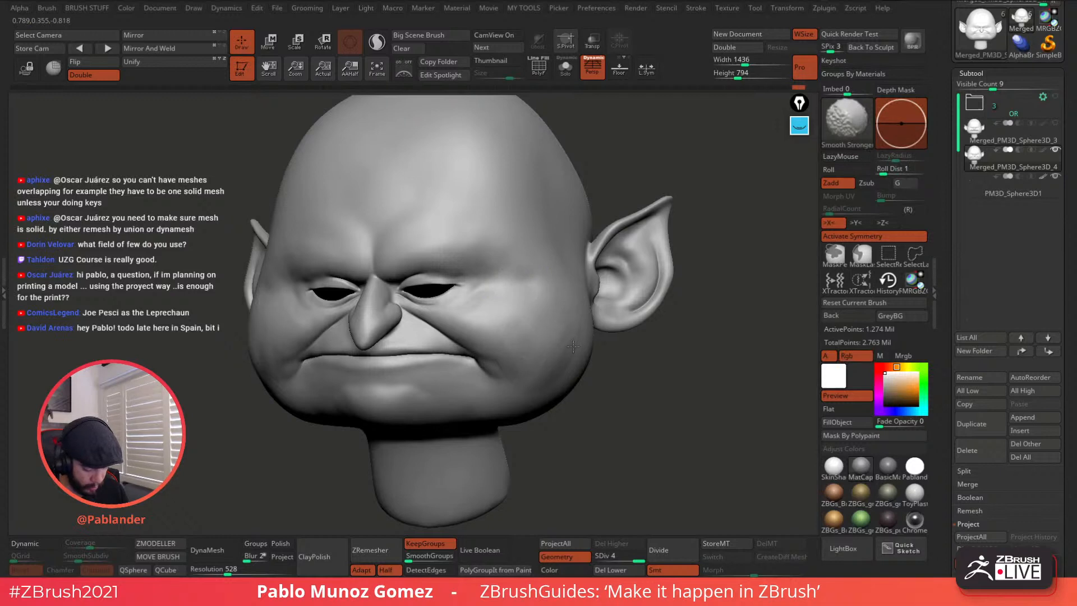
Step: Add clay volume below the lower lip and beside the mouth corners, and blend it with Smooth Stronger
right_click_drag(573, 347, 630, 306, "alt")
right_click(565, 308)
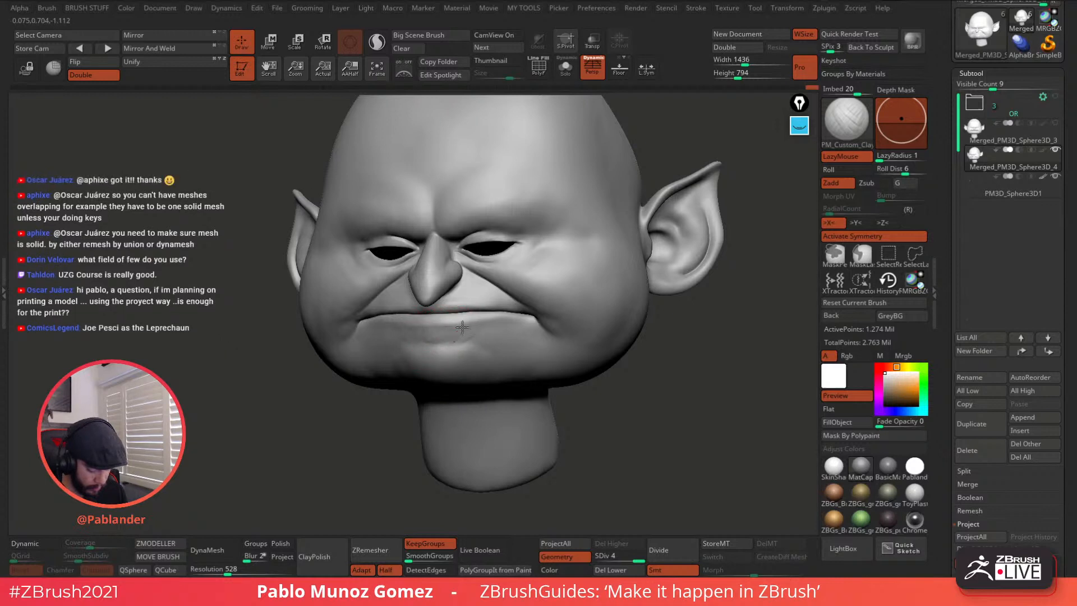
mouse_move(463, 327)
left_mouse_down()
mouse_move(501, 326)
mouse_move(541, 359)
left_mouse_up()
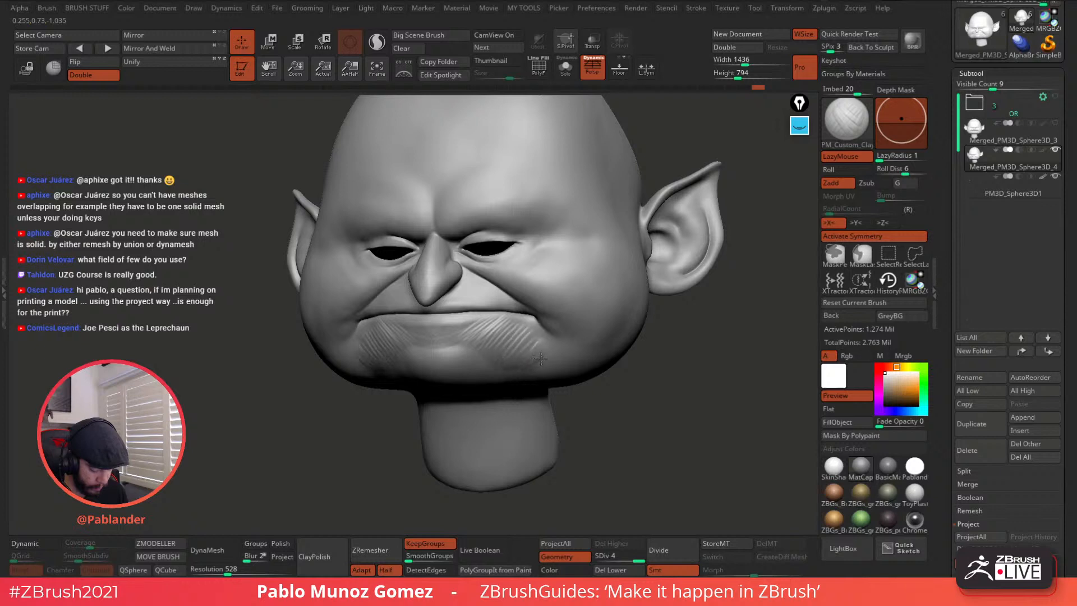
key("shift")
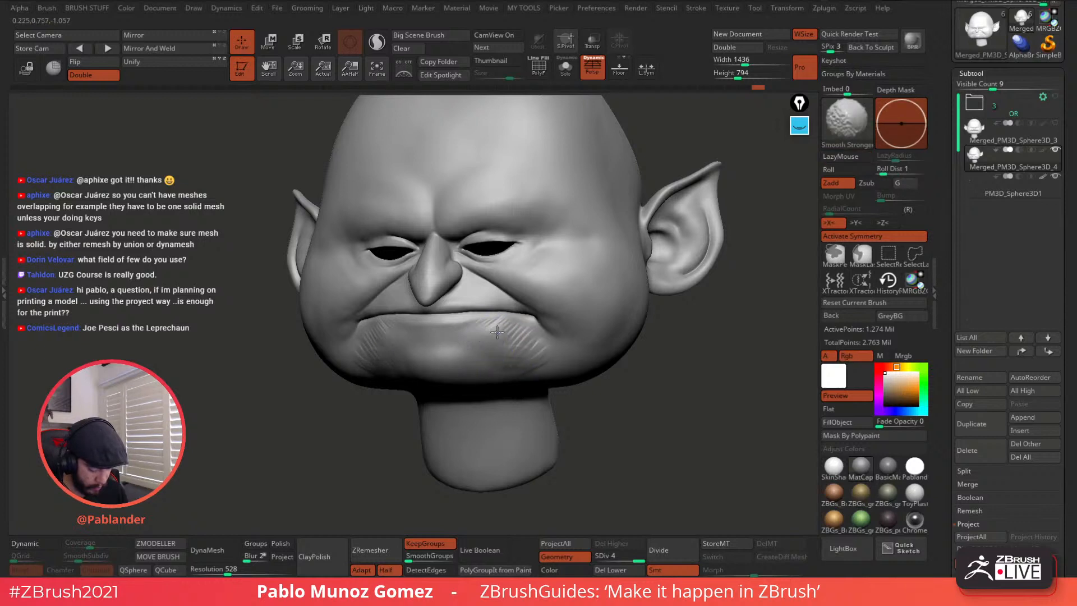
mouse_move(497, 332)
left_mouse_down("shift")
mouse_move(540, 357)
mouse_move(526, 322)
mouse_move(518, 344)
mouse_move(555, 347)
mouse_move(510, 323)
mouse_move(505, 339)
mouse_move(539, 351)
left_mouse_up("shift")
key("shift")
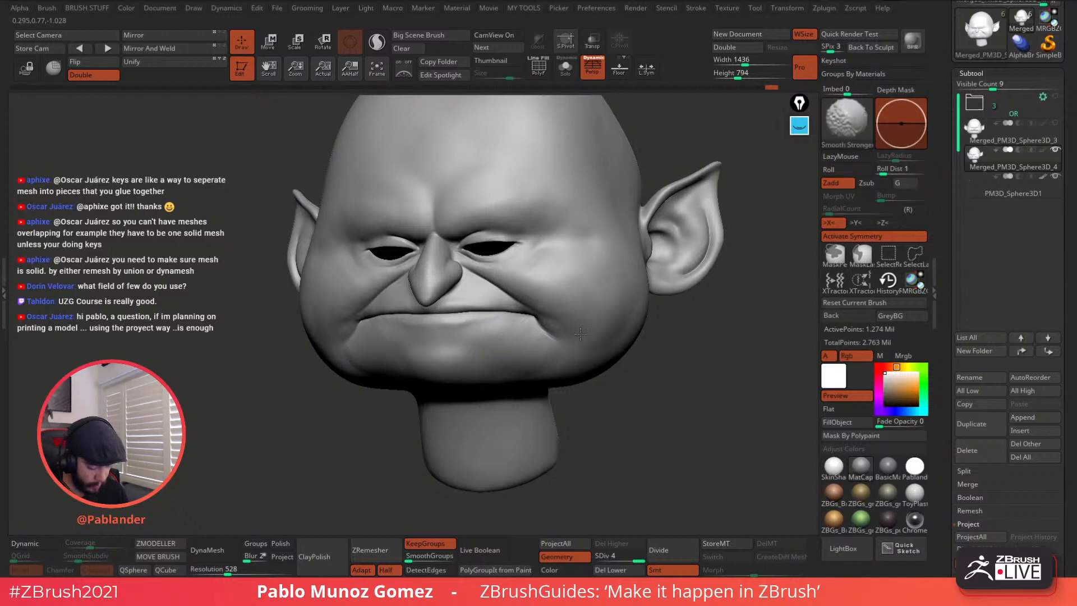
Step: Select the Move brush for reshaping the brows and the outer corners of the upper eyelids
mouse_move(622, 307)
right_mouse_down()
mouse_move(578, 241)
mouse_move(555, 235)
mouse_move(569, 247)
right_mouse_up()
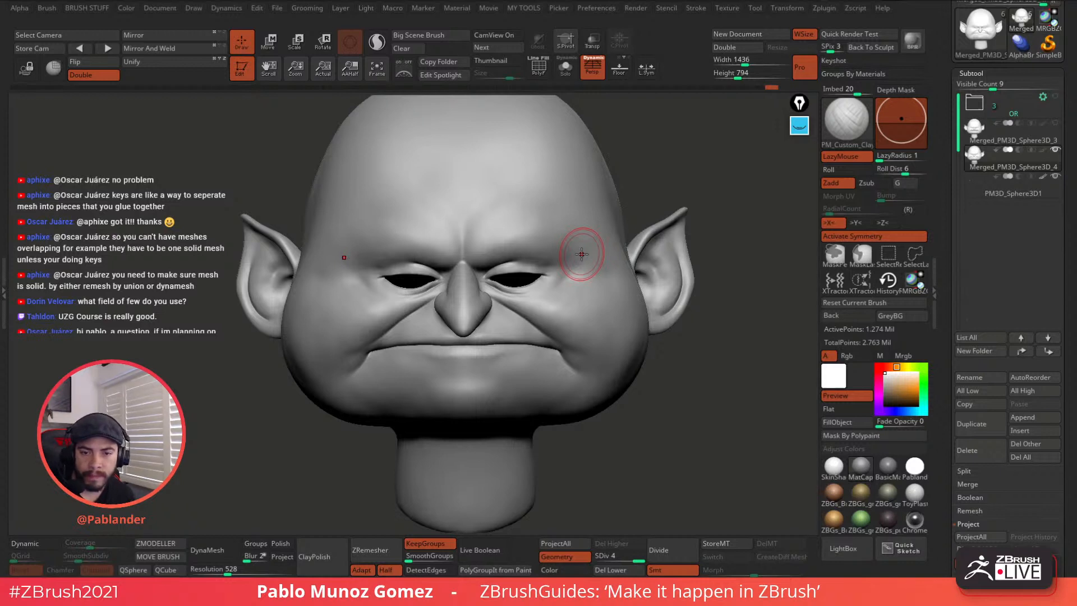
right_click_drag(578, 249, 585, 256, "ctrl")
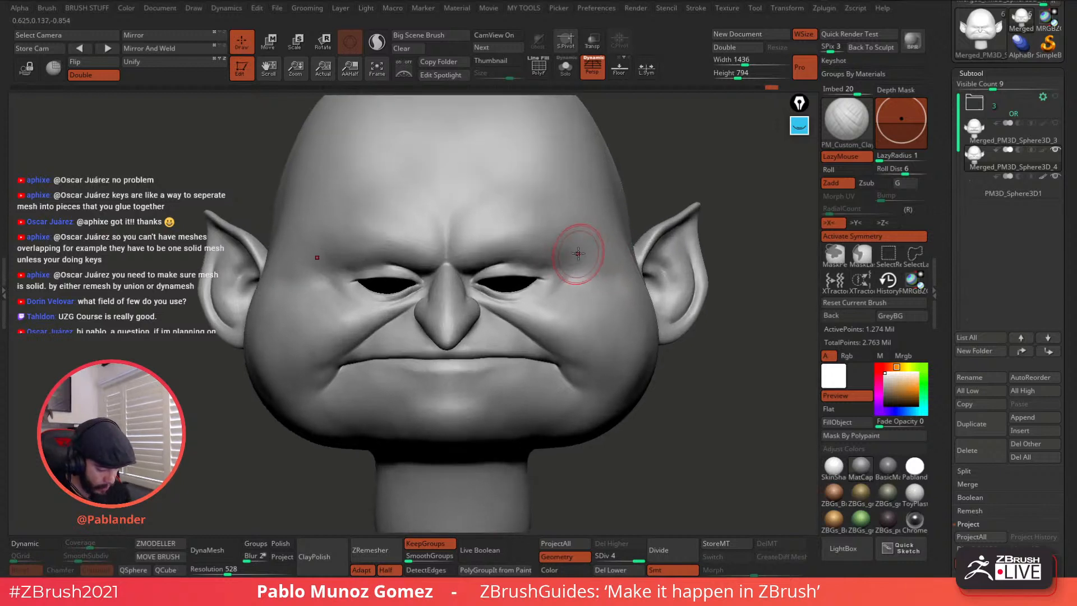
left_click_drag(568, 244, 573, 249)
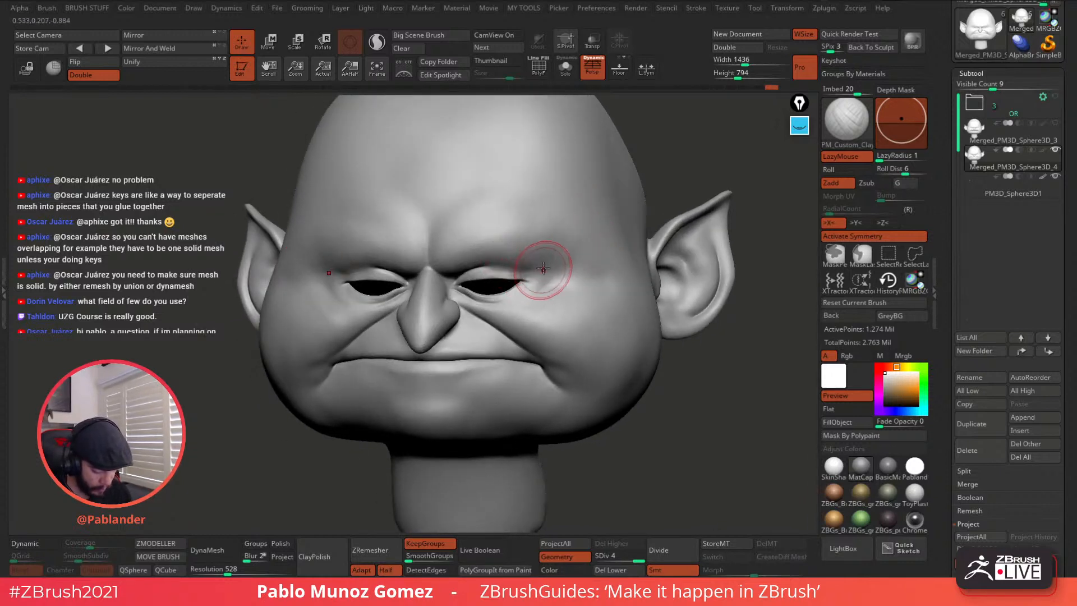
key("b")
key("m")
key("v")
scroll(543, 275, "up", 3)
key("space")
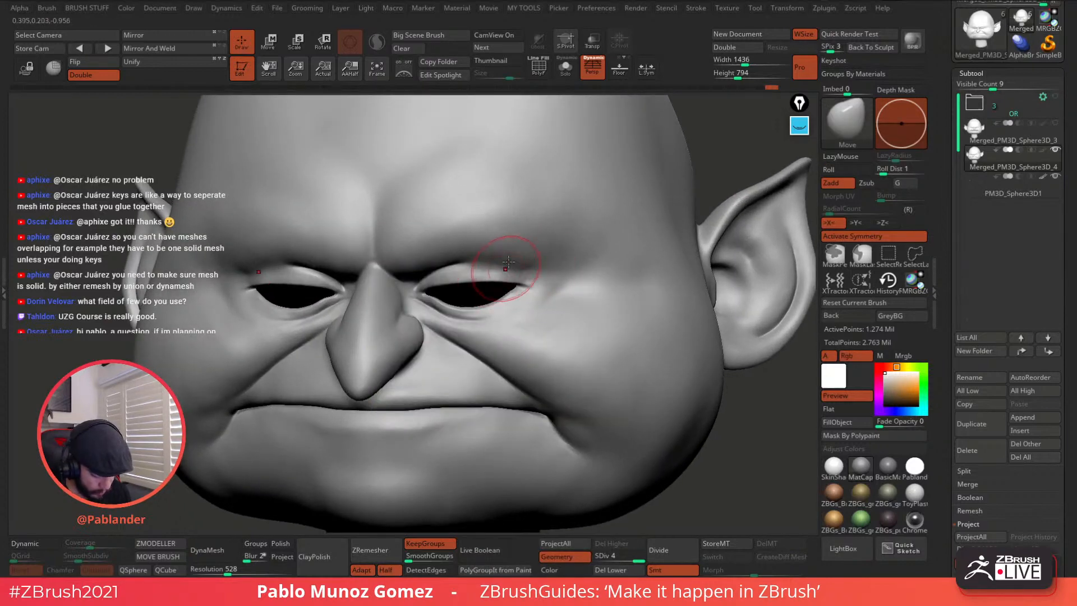
right_click_drag(509, 262, 565, 260)
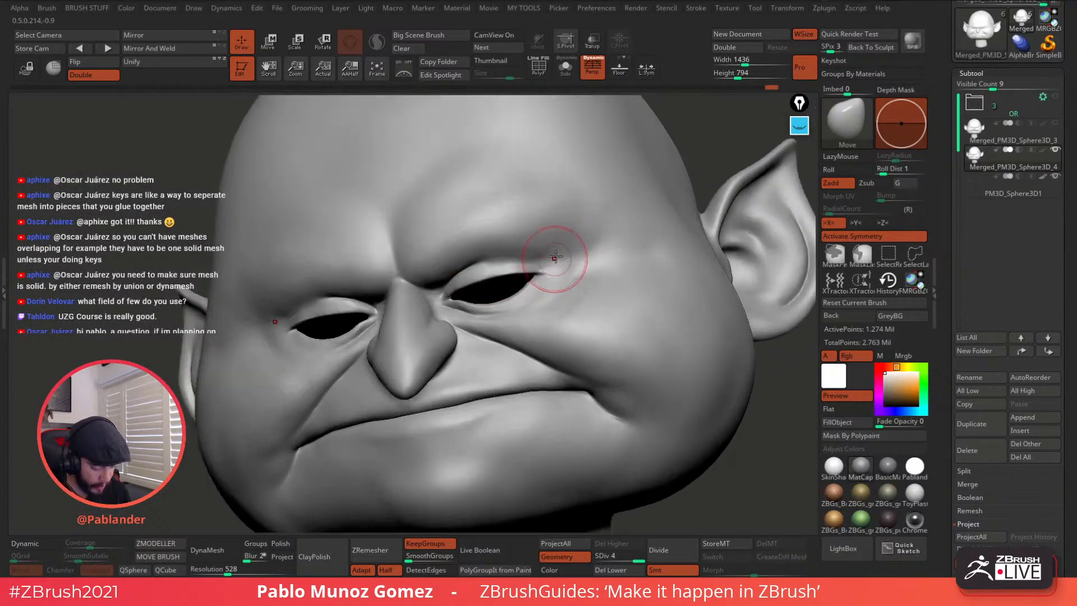
Step: Lasso-mask the brow and forehead area above the eyes with MaskLasso and invert the mask to leave only the brows editable
left_click(863, 253)
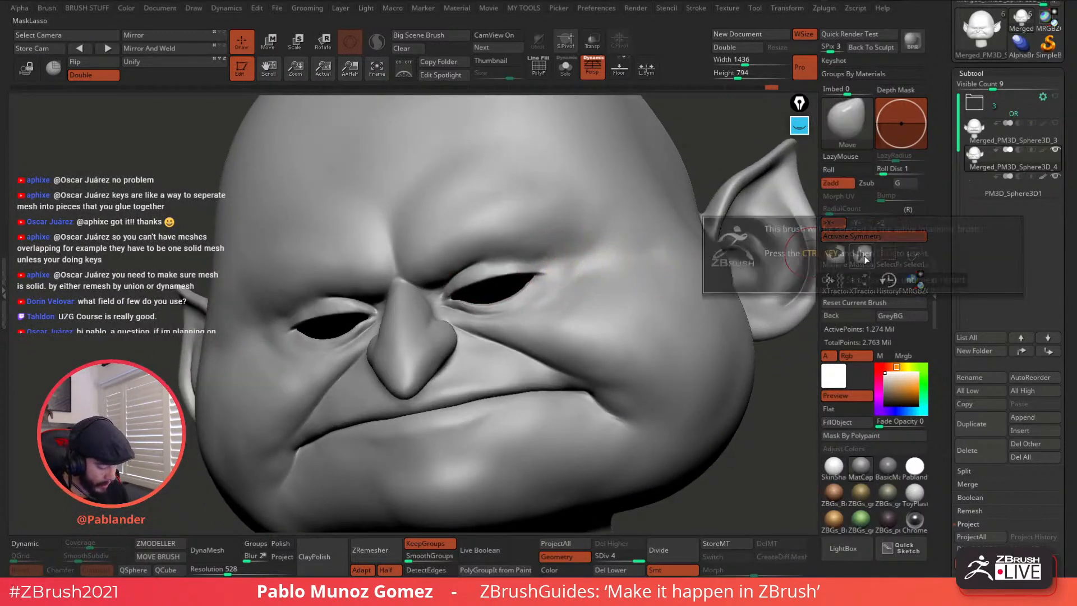
left_click(870, 279)
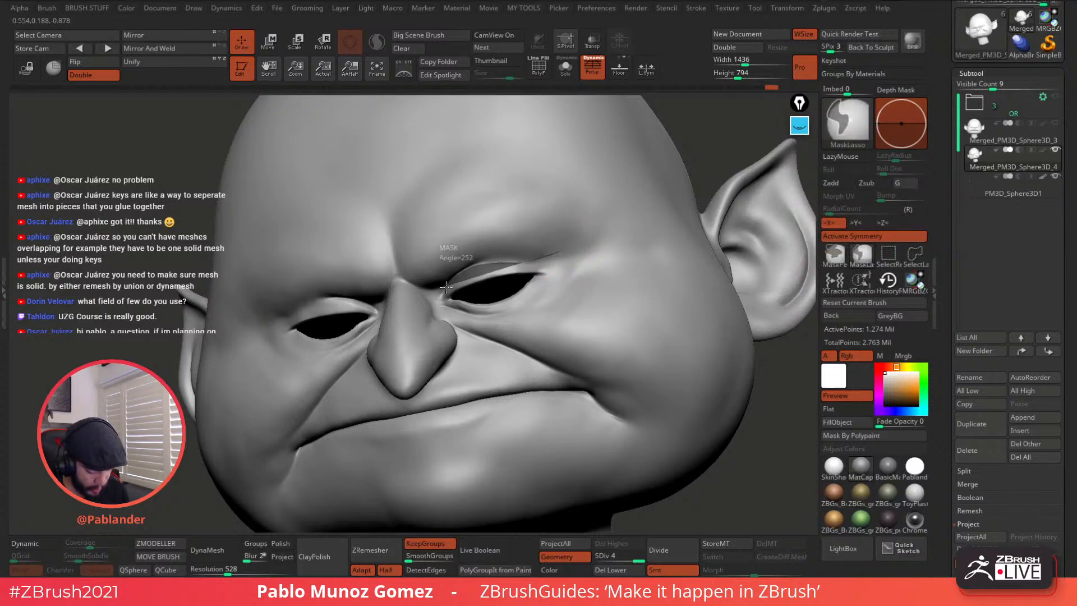
mouse_move(433, 301)
left_mouse_down("ctrl")
mouse_move(381, 115)
mouse_move(668, 224)
left_mouse_up("ctrl")
left_click(763, 433, "ctrl")
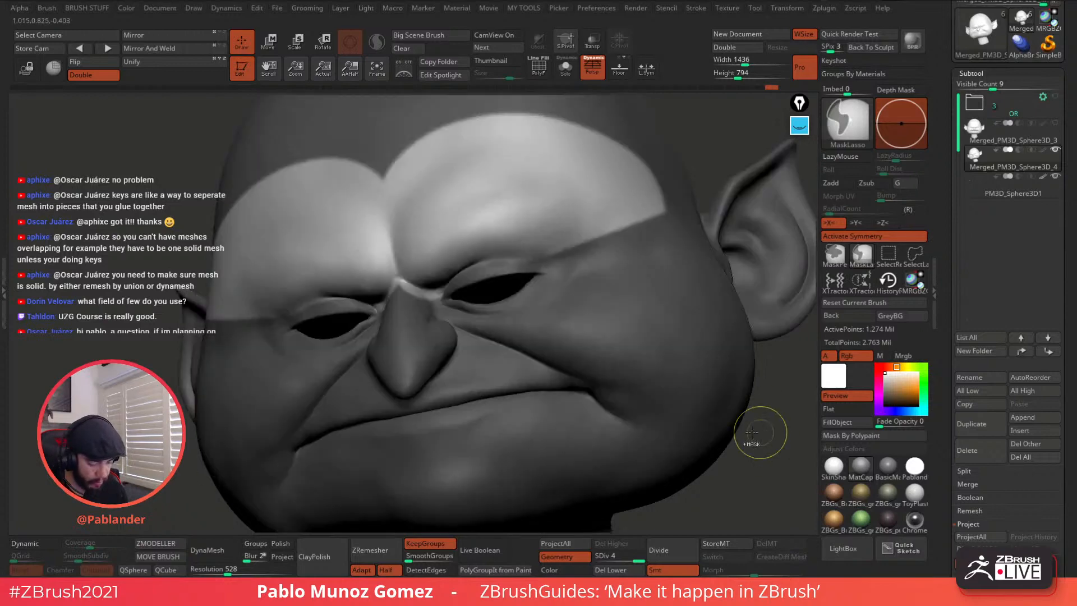
Step: Pull the unmasked brow down over the inner part of the upper eyelids with the Move brush
mouse_move(554, 288)
right_mouse_down()
mouse_move(509, 250)
mouse_move(512, 238)
right_mouse_up()
key("shift")
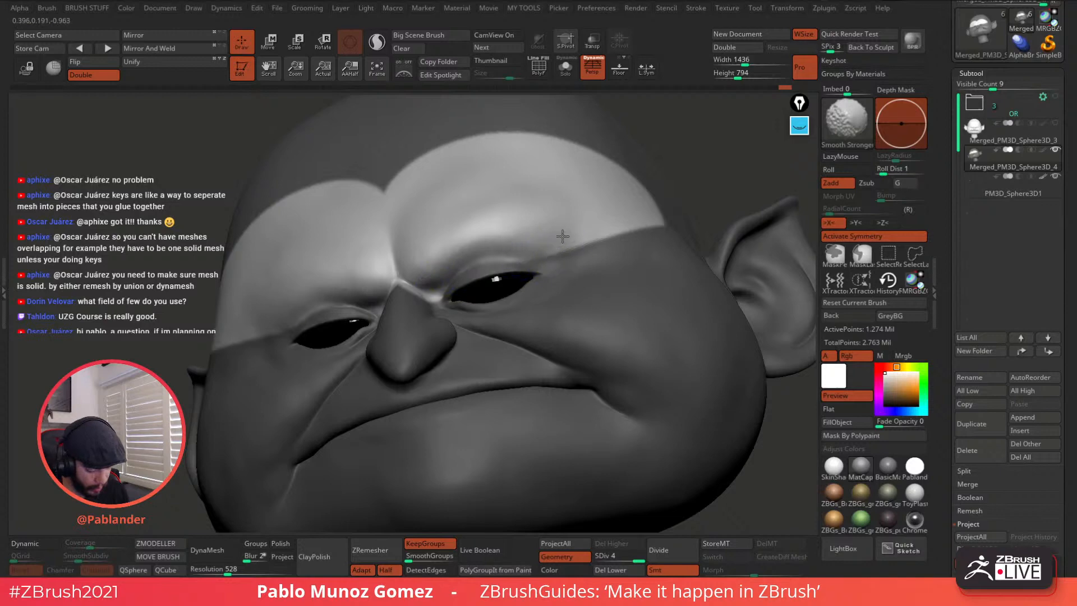
key("b")
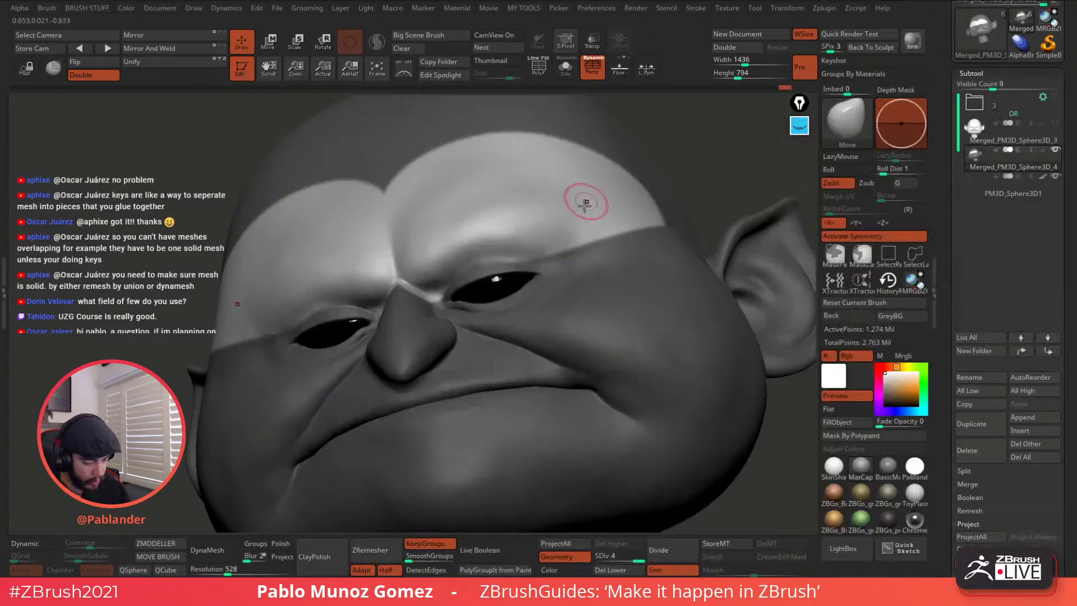
right_click(584, 216)
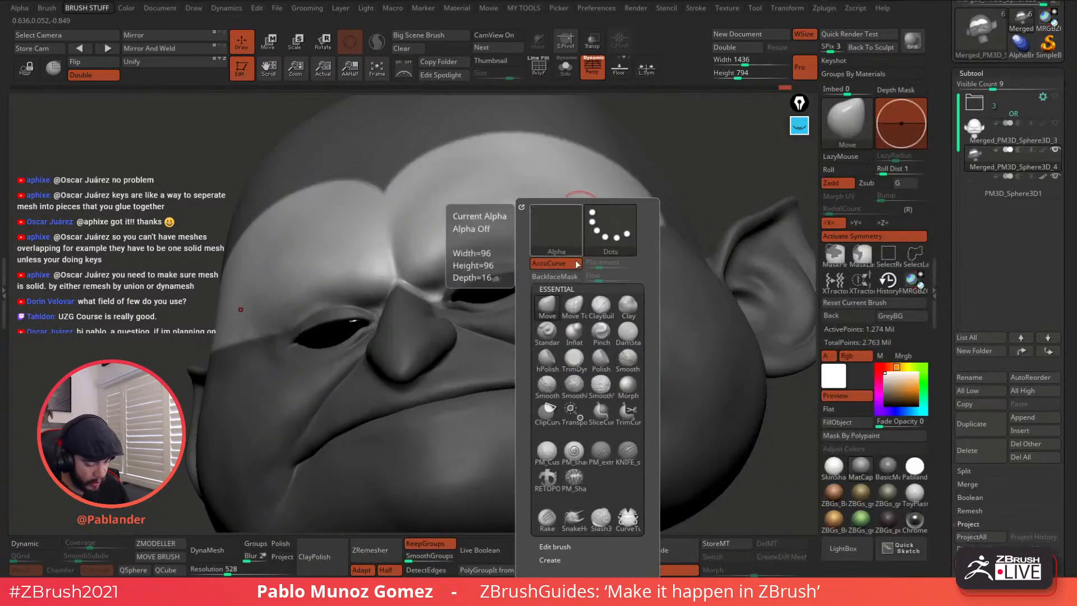
left_click_drag(508, 226, 500, 222)
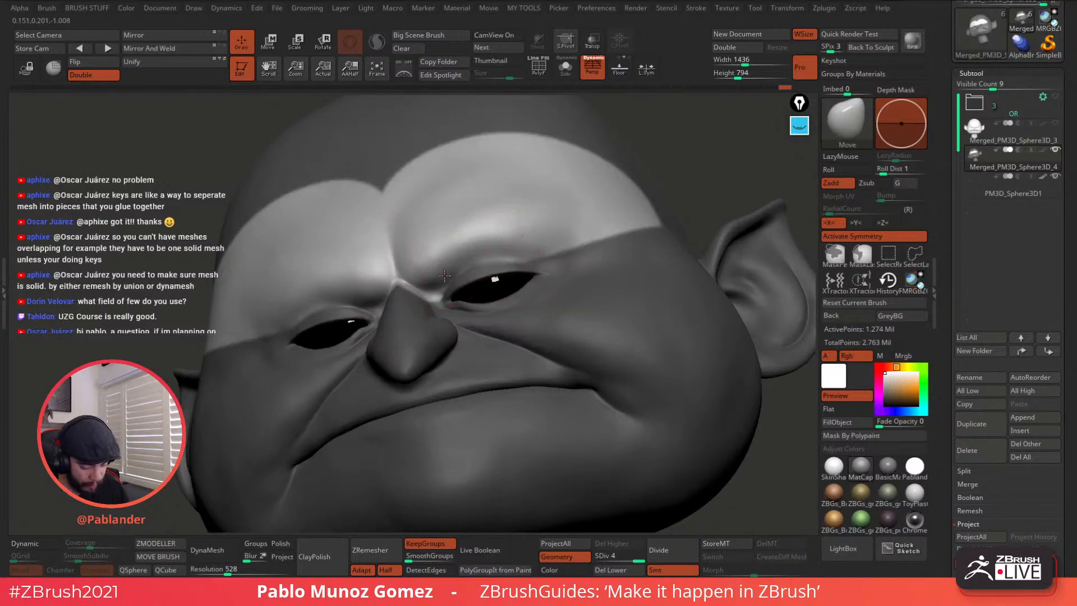
right_click_drag(441, 272, 454, 265)
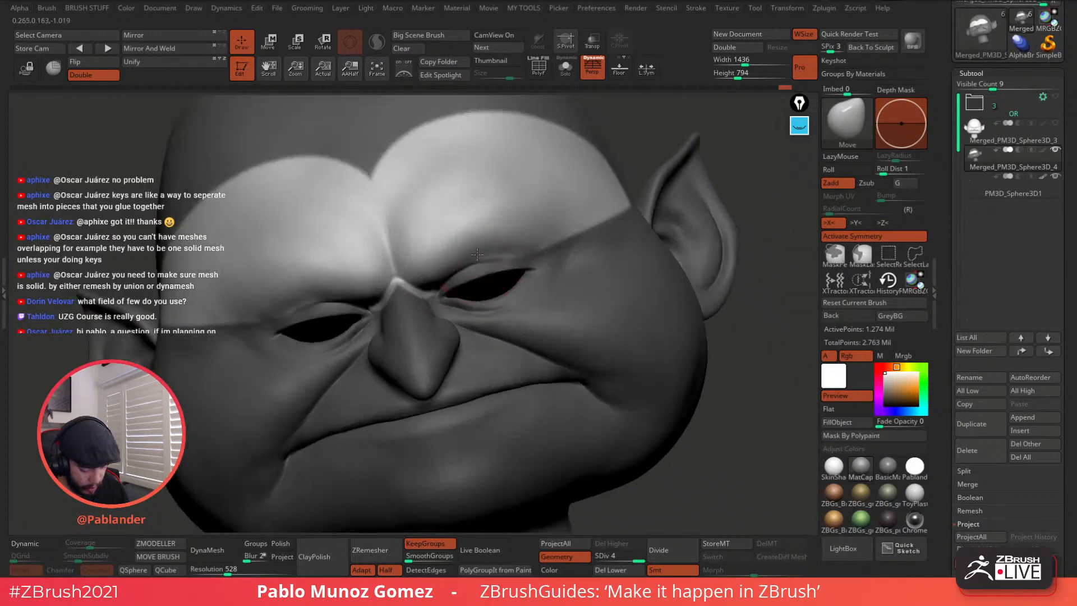
left_click_drag(455, 266, 437, 280)
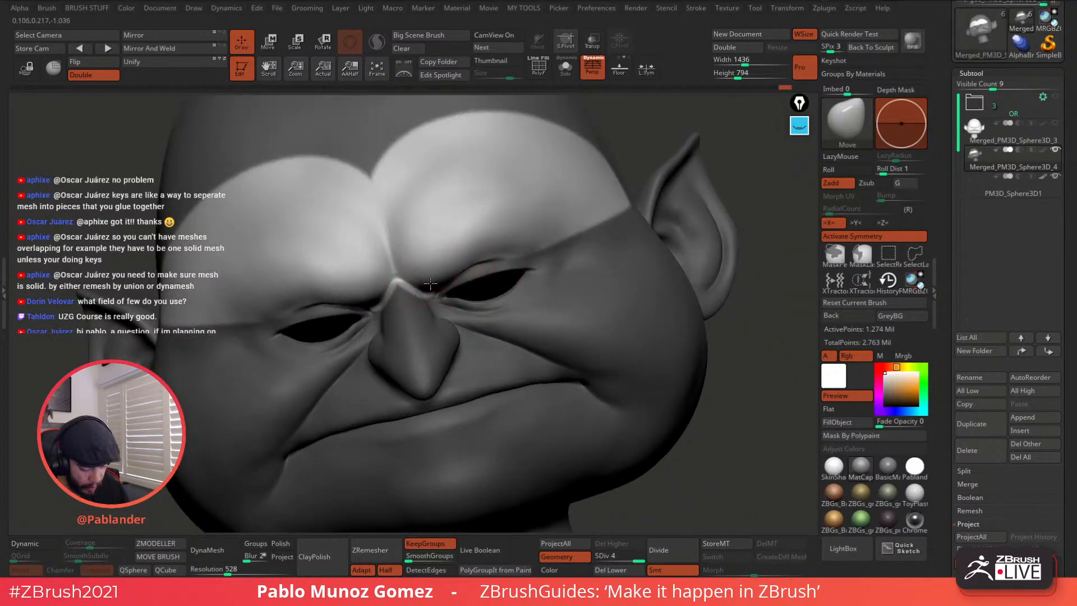
Step: Extend the mask over the nose bridge and the inner eye corners with MaskLasso
mouse_move(449, 272)
right_mouse_down()
mouse_move(455, 243)
mouse_move(469, 246)
mouse_move(445, 310)
mouse_move(337, 240)
right_mouse_up()
key("ctrl")
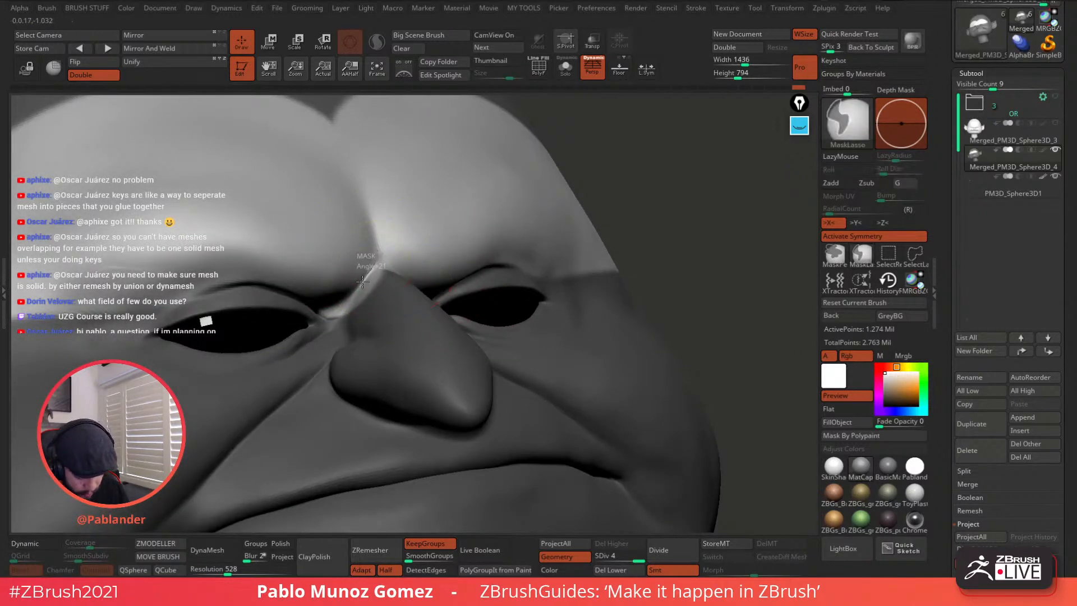
mouse_move(363, 283)
left_mouse_down("ctrl")
mouse_move(324, 367)
mouse_move(420, 401)
mouse_move(434, 367)
left_mouse_up("ctrl")
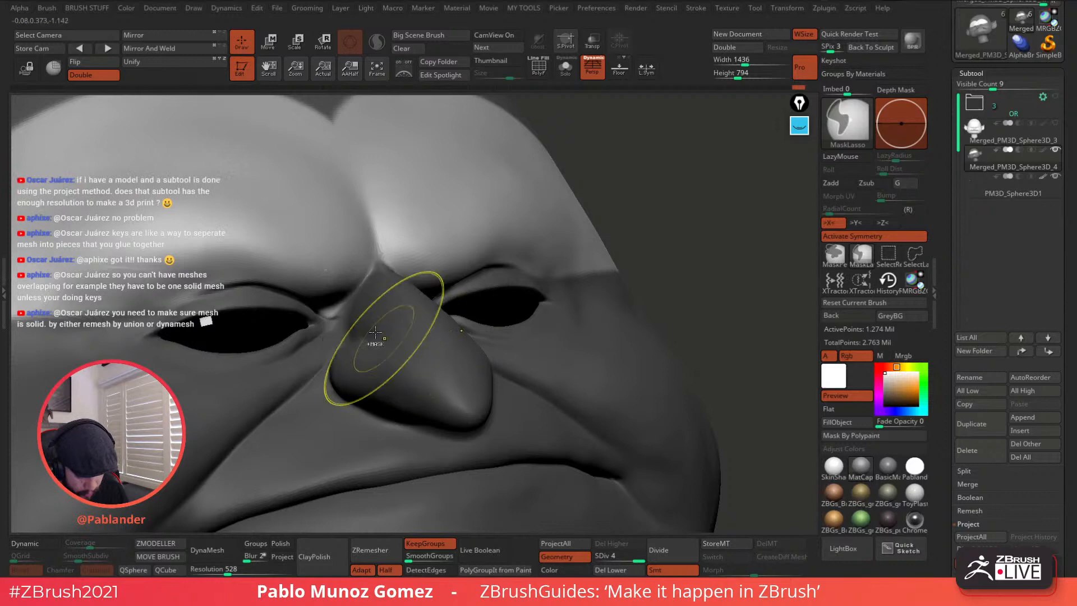
mouse_move(336, 302)
left_mouse_down("ctrl")
mouse_move(323, 309)
mouse_move(373, 303)
left_mouse_up("ctrl")
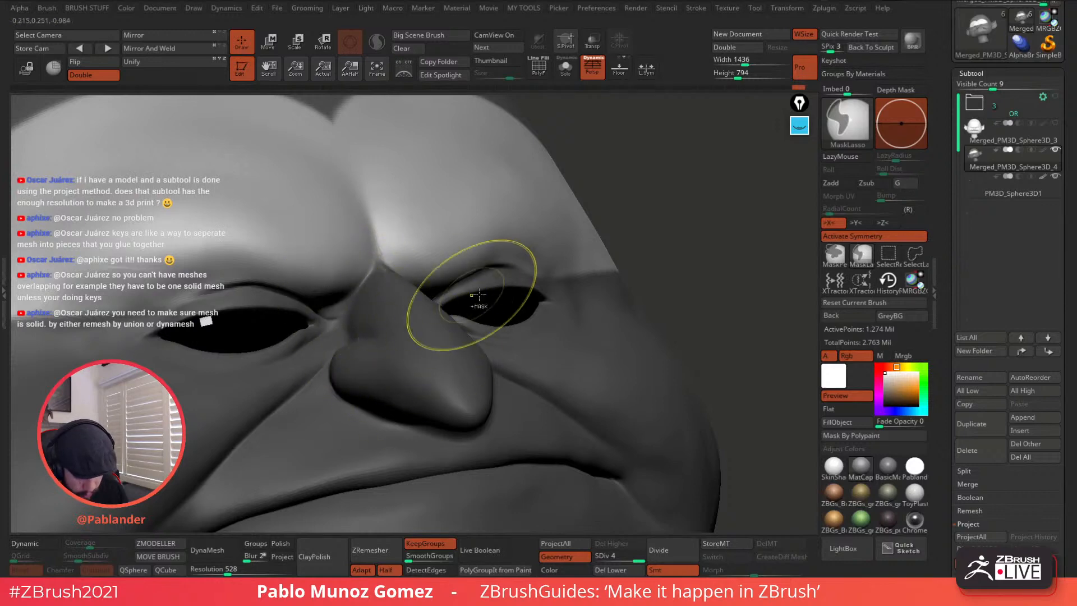
Step: Refine the mask around the inner eye corners and pull the unmasked brow over the upper eyelids with the Move brush
right_click_drag(519, 307, 429, 244)
mouse_move(349, 280)
left_mouse_down("ctrl")
mouse_move(330, 291)
mouse_move(357, 268)
mouse_move(306, 327)
mouse_move(389, 312)
left_mouse_up("ctrl")
right_click_drag(464, 247, 531, 296)
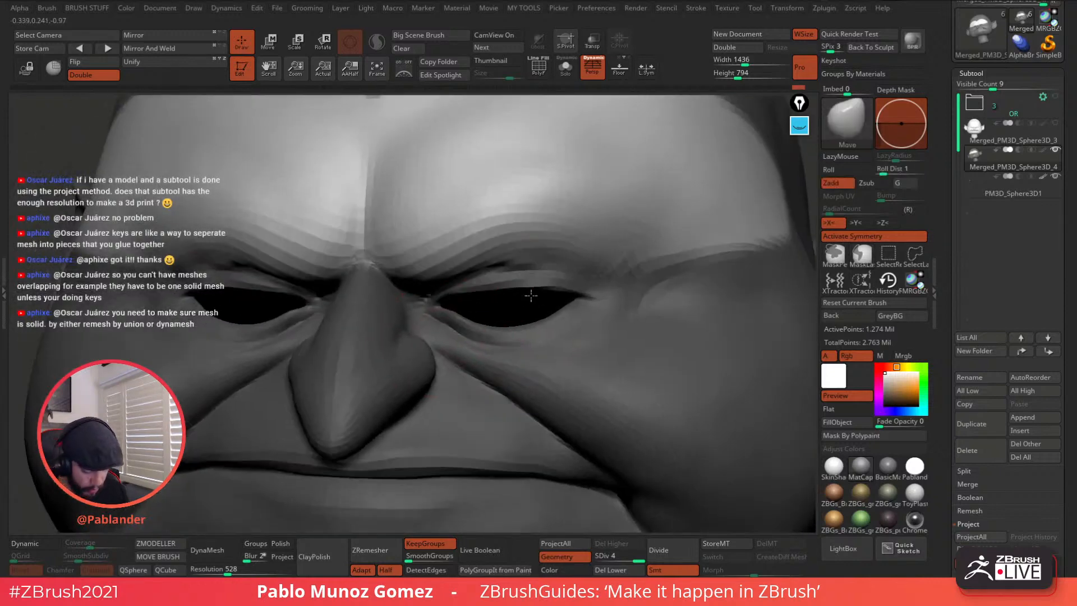
key("f")
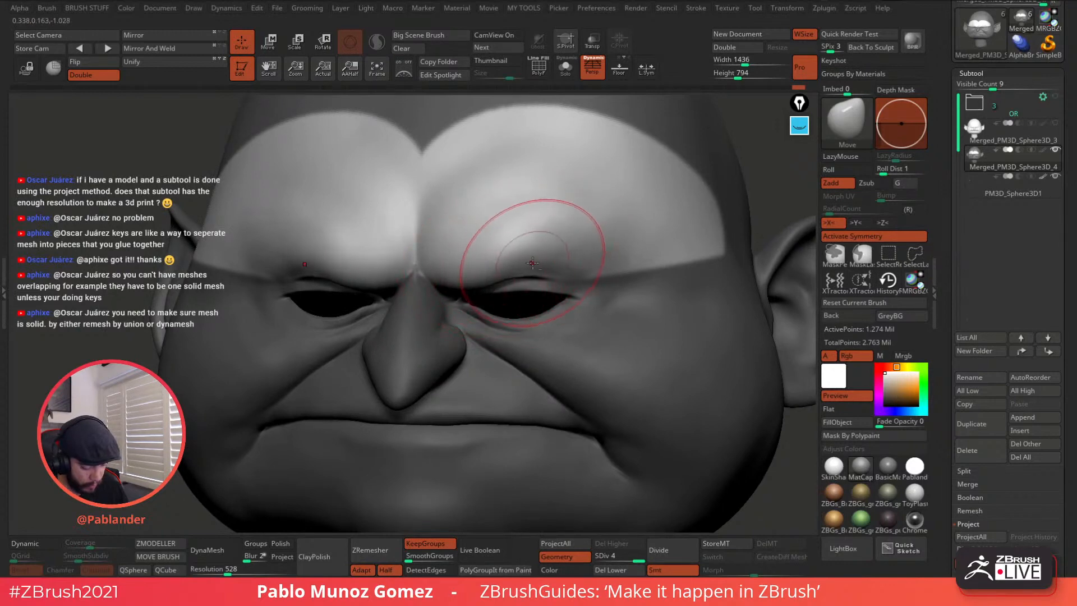
right_click_drag(551, 242, 557, 246)
key("space")
left_click_drag(558, 271, 539, 272)
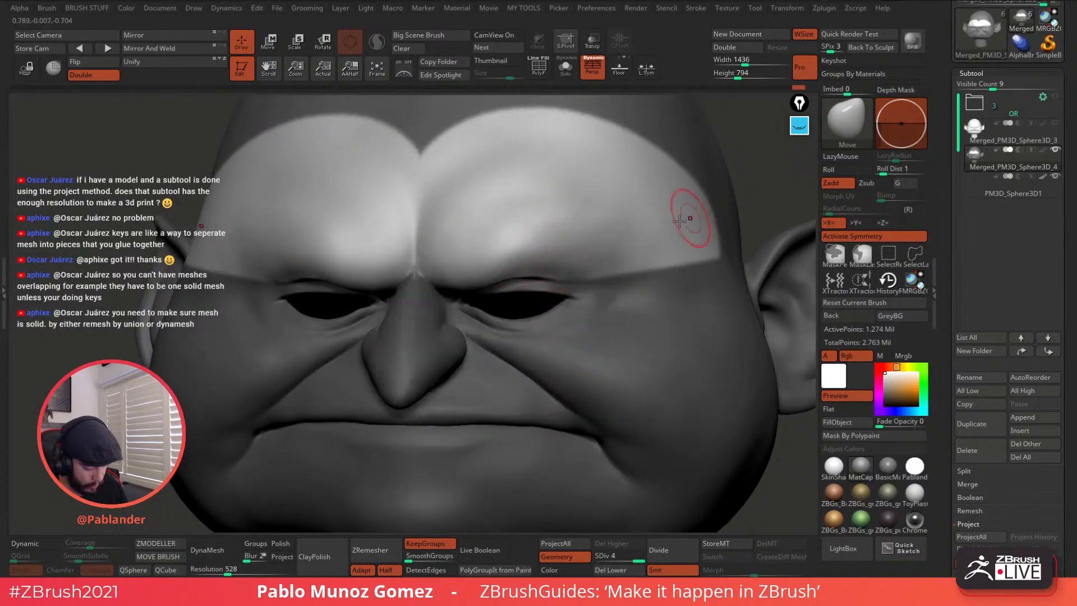
Step: Smooth the upper eyelids beneath the brow with the mask temporarily inverted to protect the brow and forehead
right_click_drag(681, 221, 625, 209)
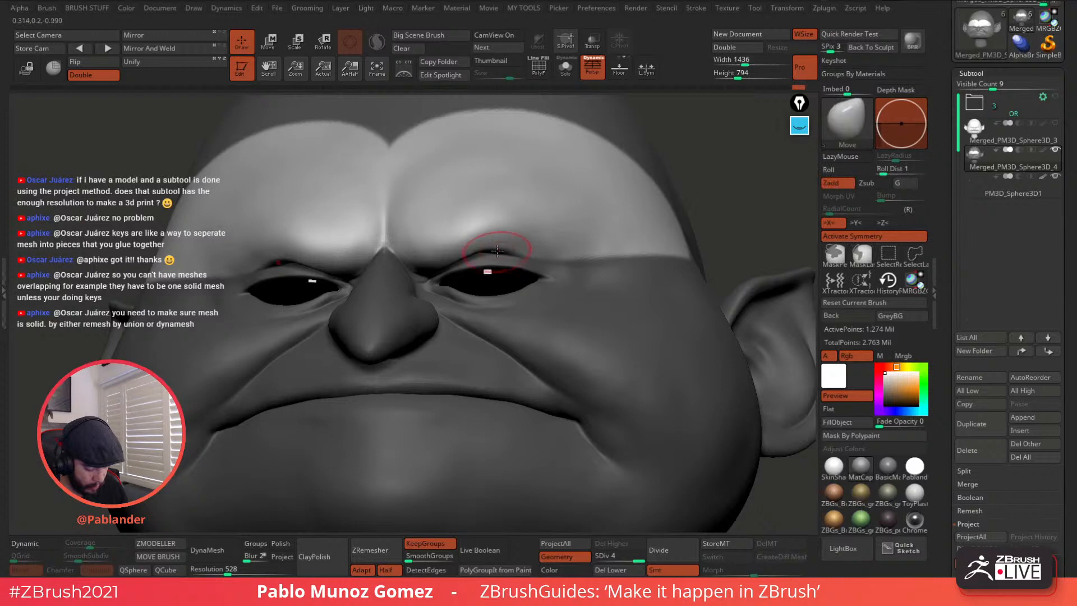
mouse_move(714, 196)
right_mouse_down()
mouse_move(493, 248)
mouse_move(697, 188)
mouse_move(697, 160)
right_mouse_up()
key("space")
key("shift")
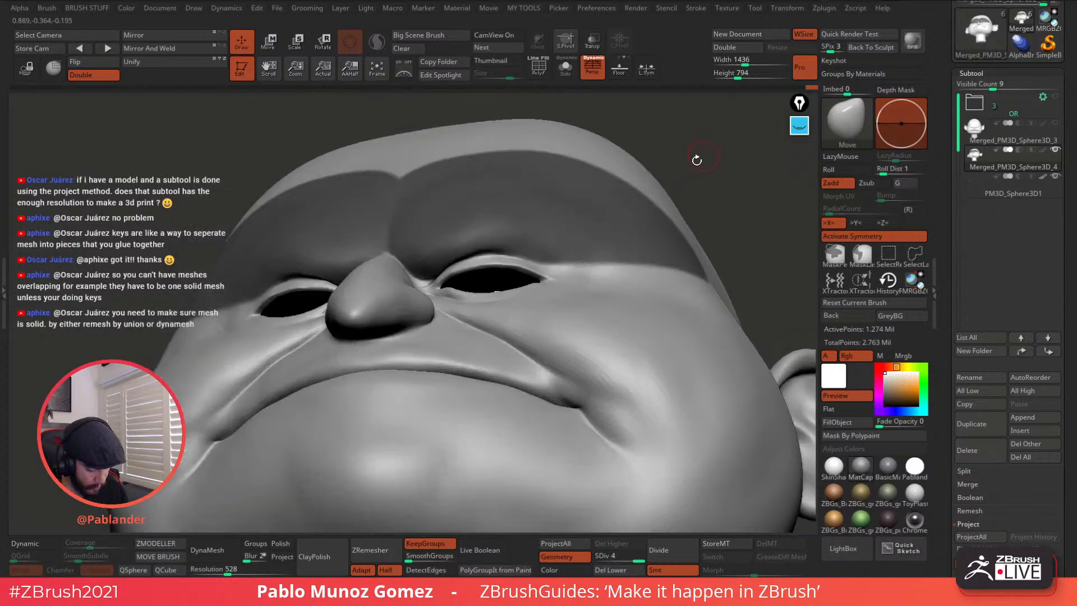
key("shift")
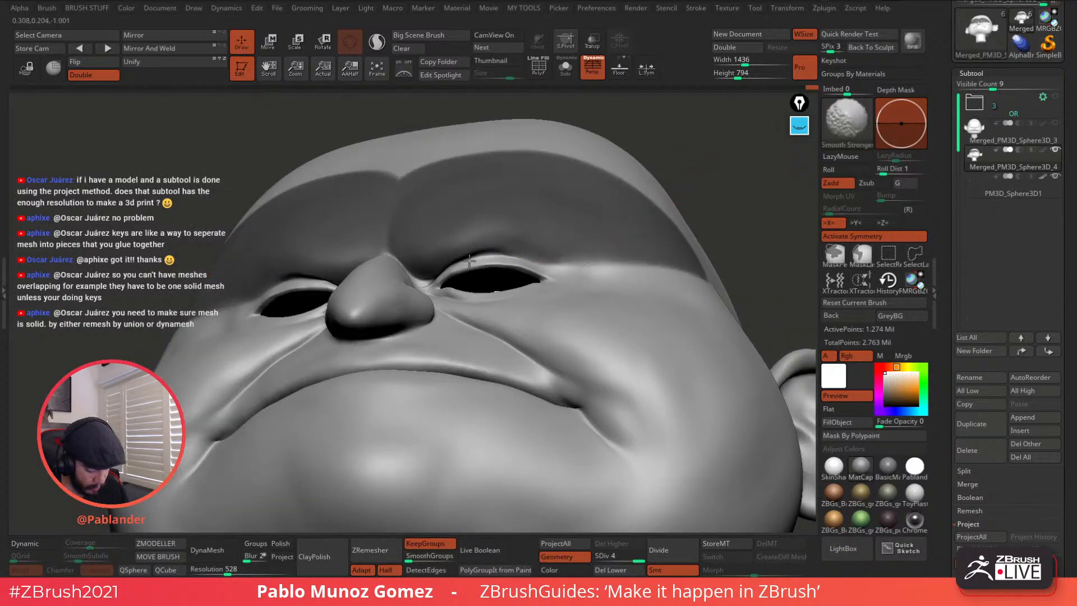
left_click(712, 182, "ctrl")
Step: Reshape the brow above the outer half of the eyes with the Move brush, and clear the mask from the head
right_click_drag(473, 257, 481, 250)
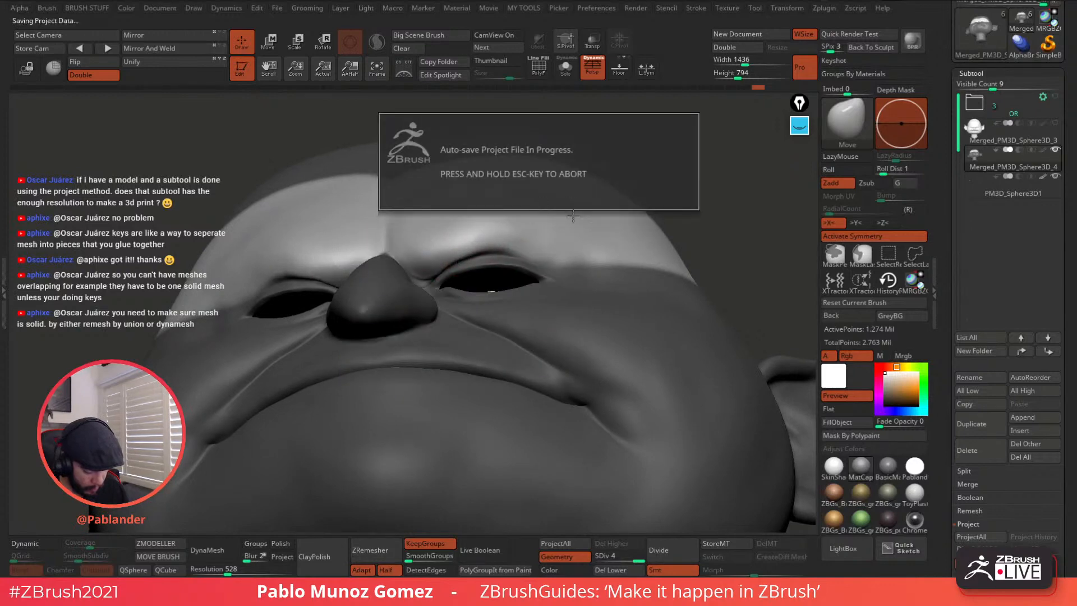
right_click_drag(572, 248, 548, 235)
key("space")
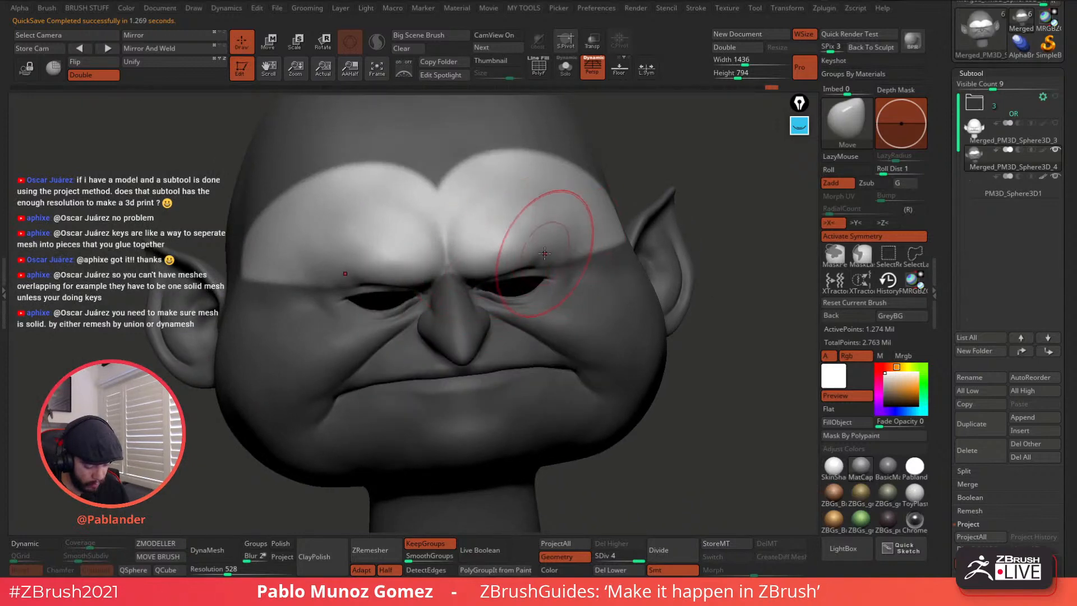
key("space")
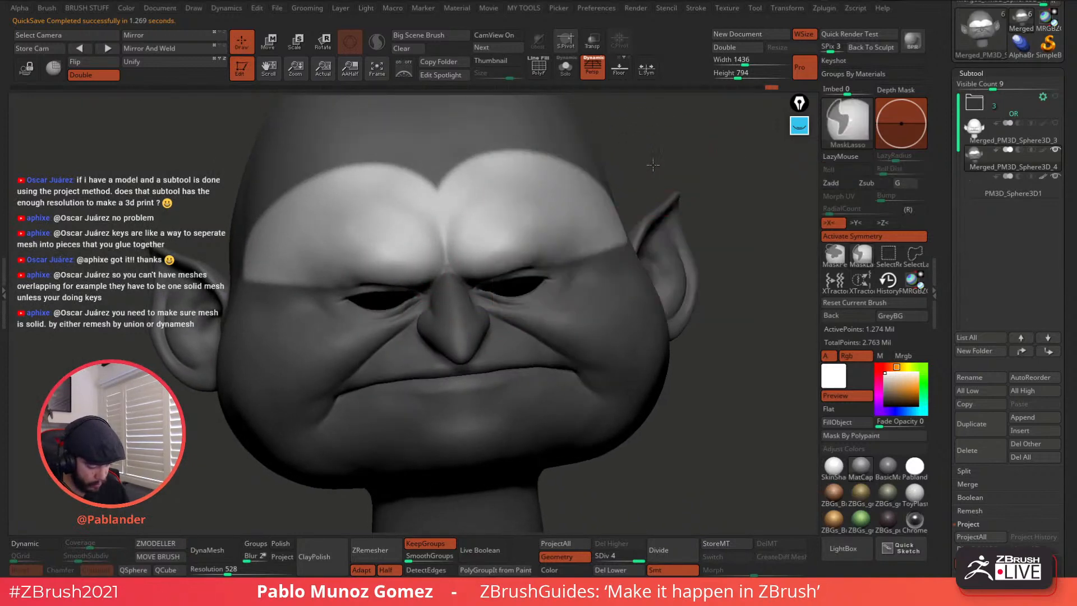
left_click(654, 162, "ctrl")
right_click_drag(590, 238, 564, 246)
key("space")
left_click_drag(554, 251, 610, 241)
left_click_drag(729, 306, 738, 346, "ctrl")
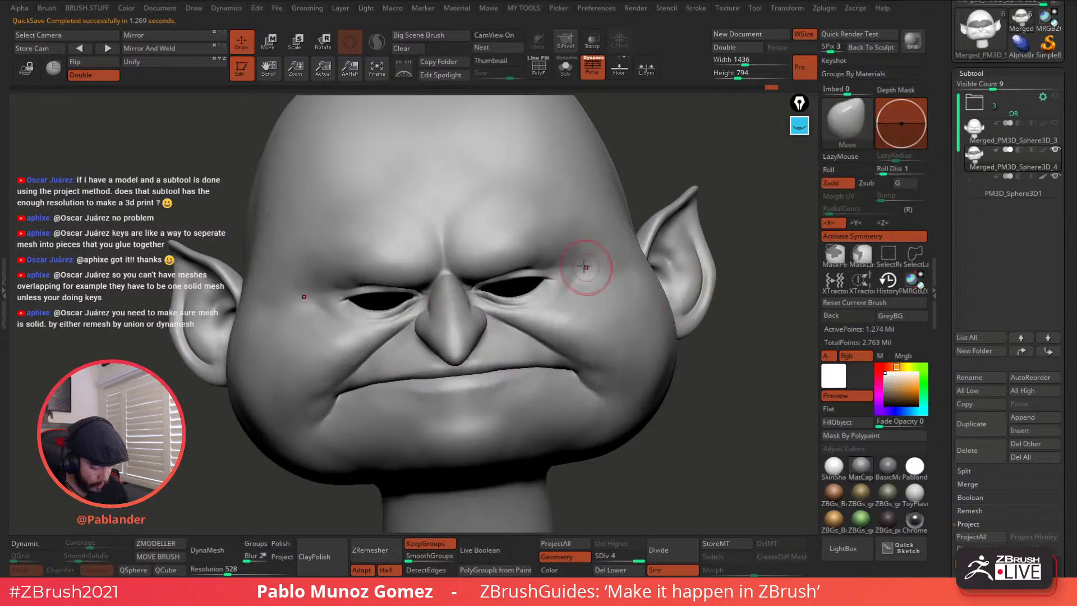
Step: Adjust the outer ends of the brows with the Move brush and smooth their transition into the temples
right_click_drag(591, 264, 519, 255)
key("space")
left_click_drag(567, 240, 572, 240)
key("shift")
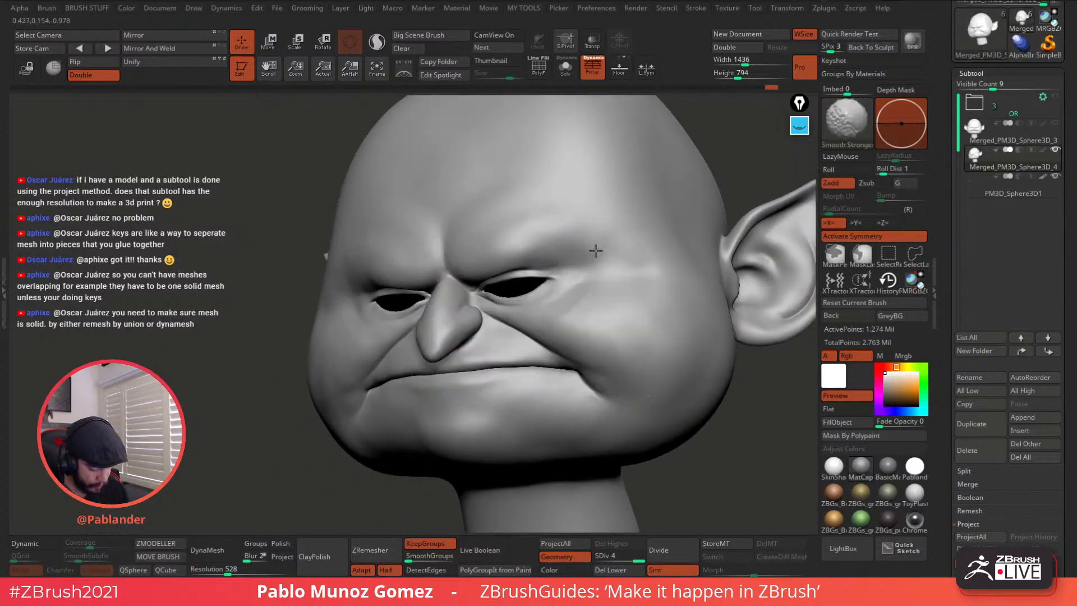
mouse_move(557, 259)
right_mouse_down("shift")
mouse_move(571, 255)
mouse_move(540, 292)
mouse_move(530, 246)
mouse_move(501, 337)
right_mouse_up("shift")
Step: Carve a crease between the brow and the outer upper eyelid with the DamStandard brush and soften its upper edge
key("b")
left_click(701, 366)
key("space")
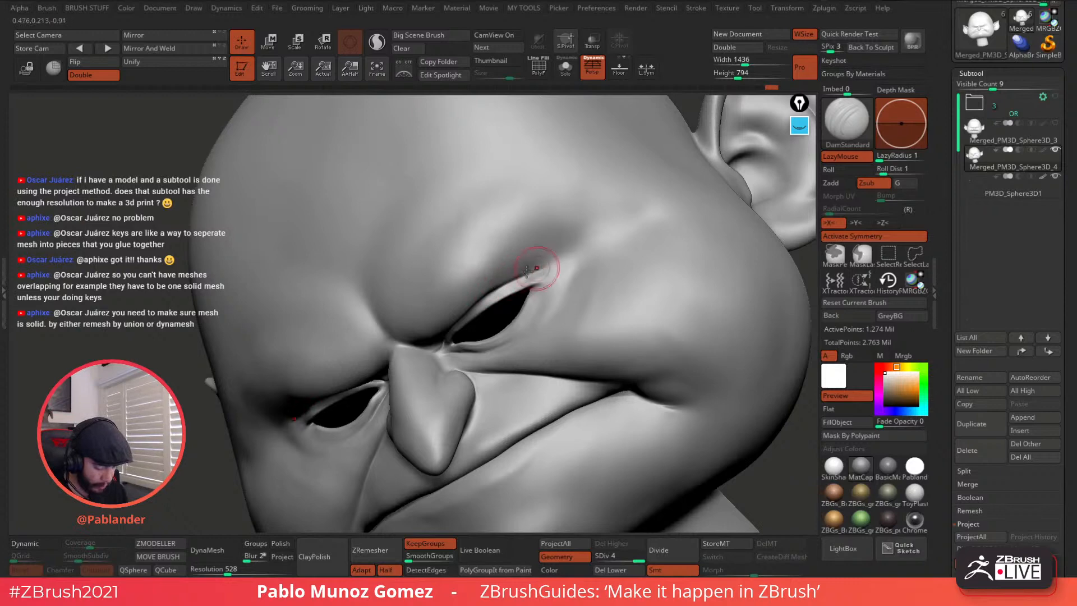
left_click_drag(515, 272, 534, 254, "shift")
mouse_move(572, 234)
right_mouse_down("shift")
mouse_move(568, 269)
mouse_move(578, 257)
right_mouse_up("shift")
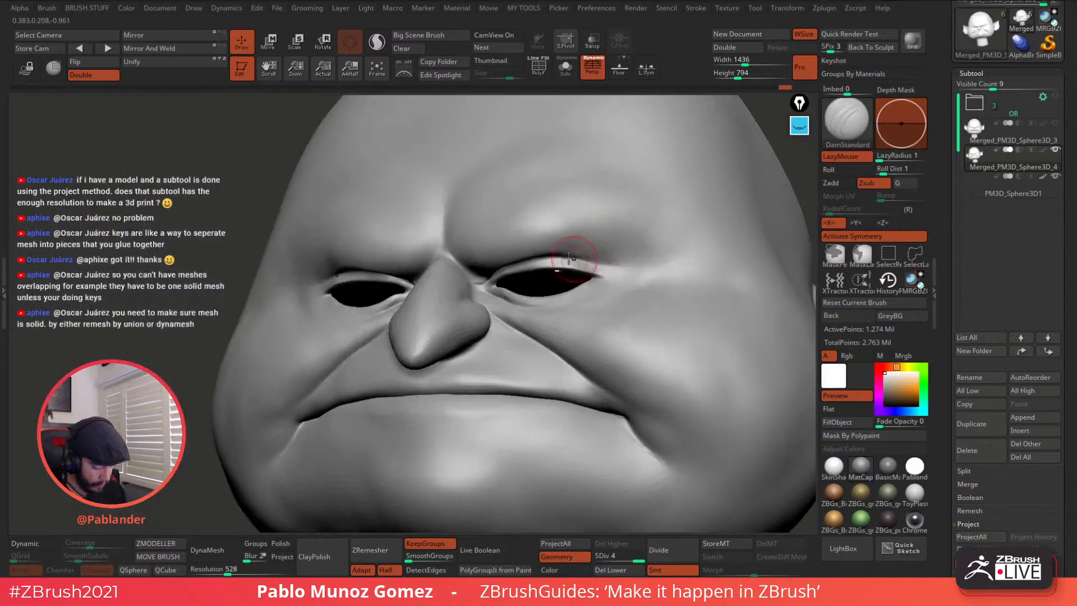
Step: Extend the eyelid crease past the outer eye corner and toward the nose with DamStandard, smoothing the brow edge above it
key("shift")
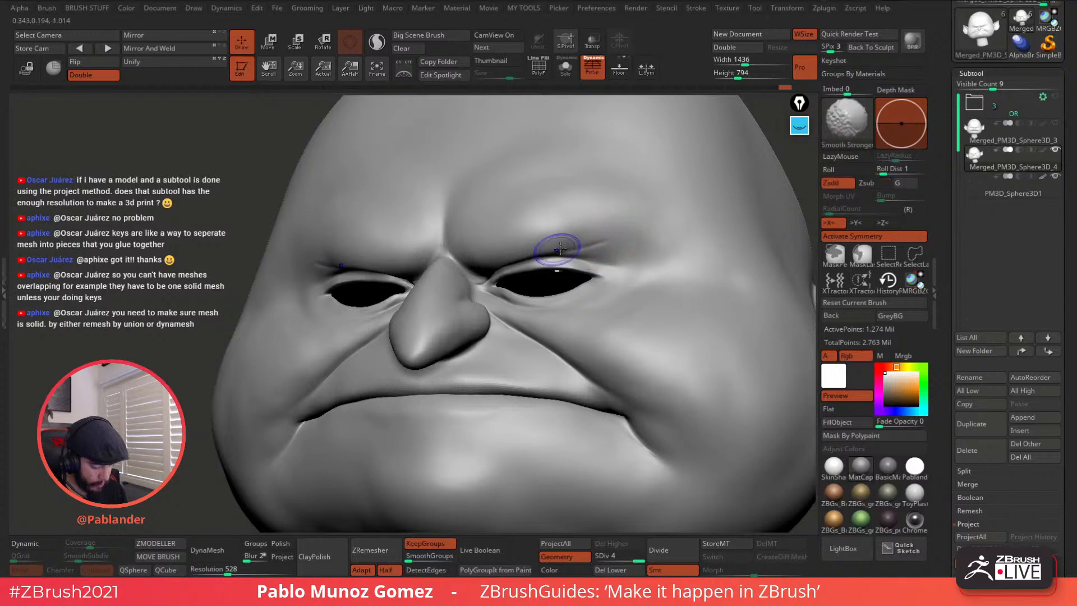
left_click_drag(563, 250, 573, 247, "shift")
right_click_drag(575, 238, 577, 217)
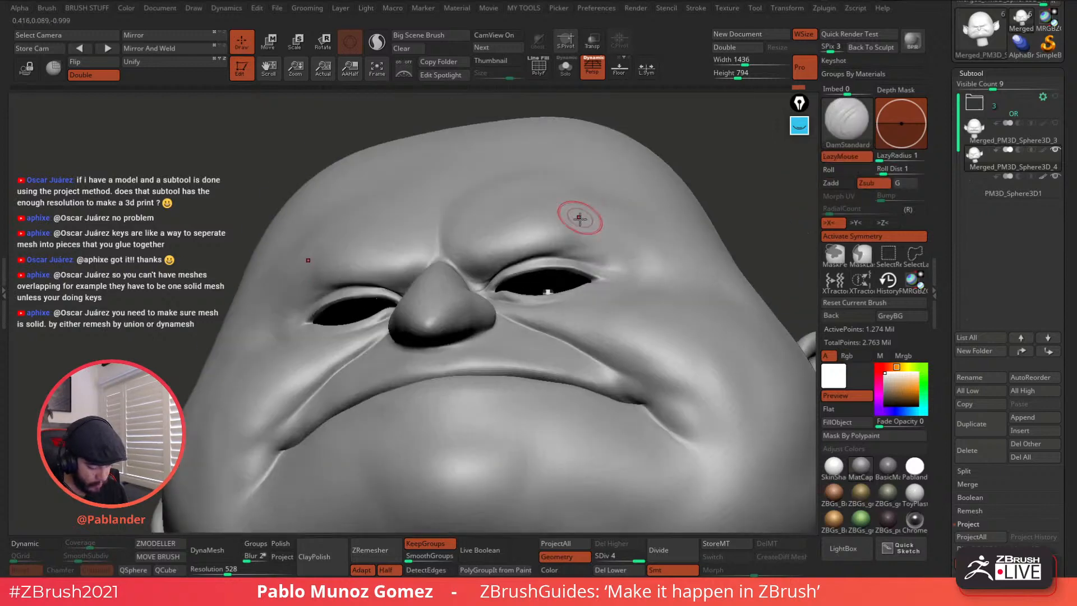
right_click(568, 234)
left_click_drag(527, 258, 534, 256, "shift")
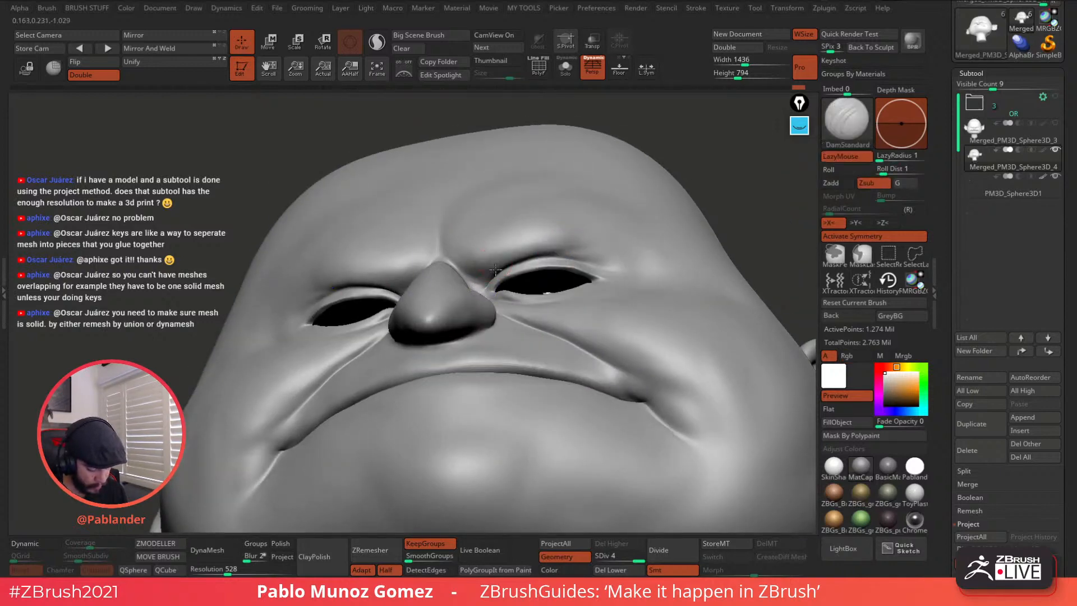
right_click_drag(486, 283, 458, 268)
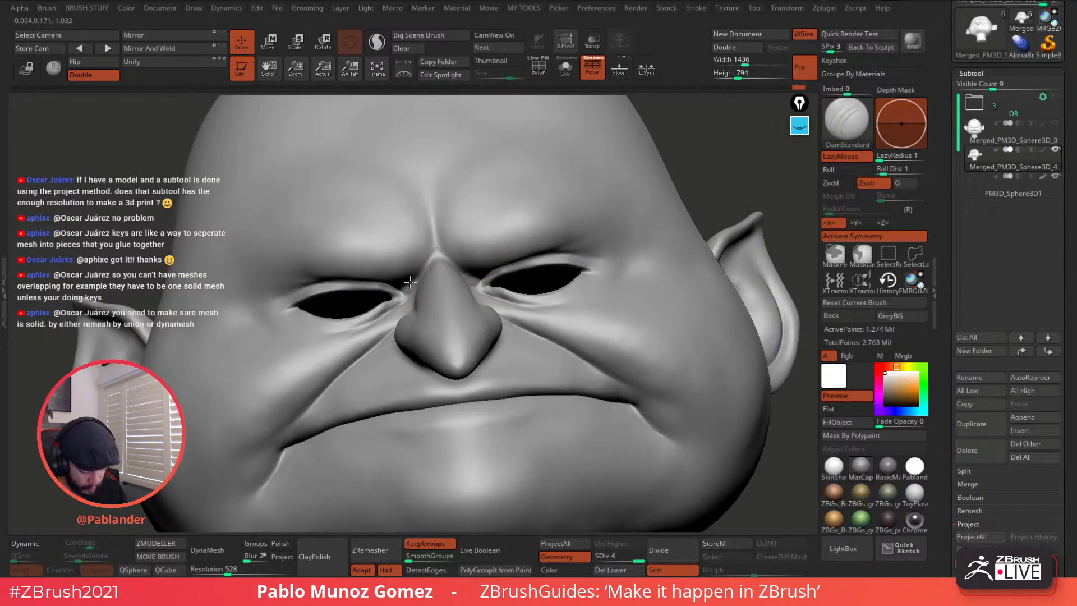
right_click_drag(581, 278, 553, 263)
right_click(577, 262)
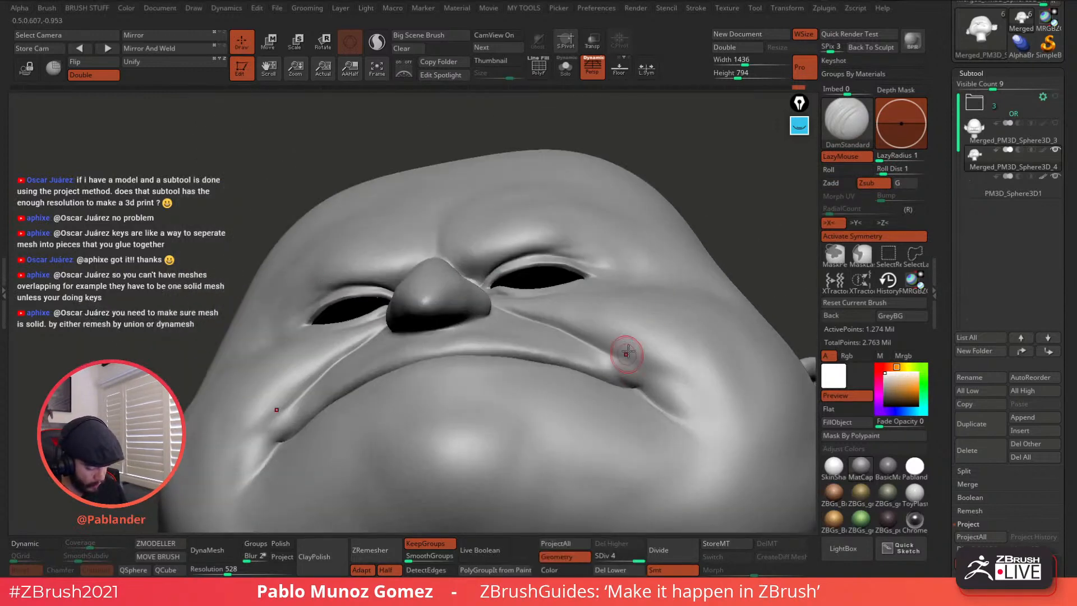
right_click_drag(608, 283, 642, 378)
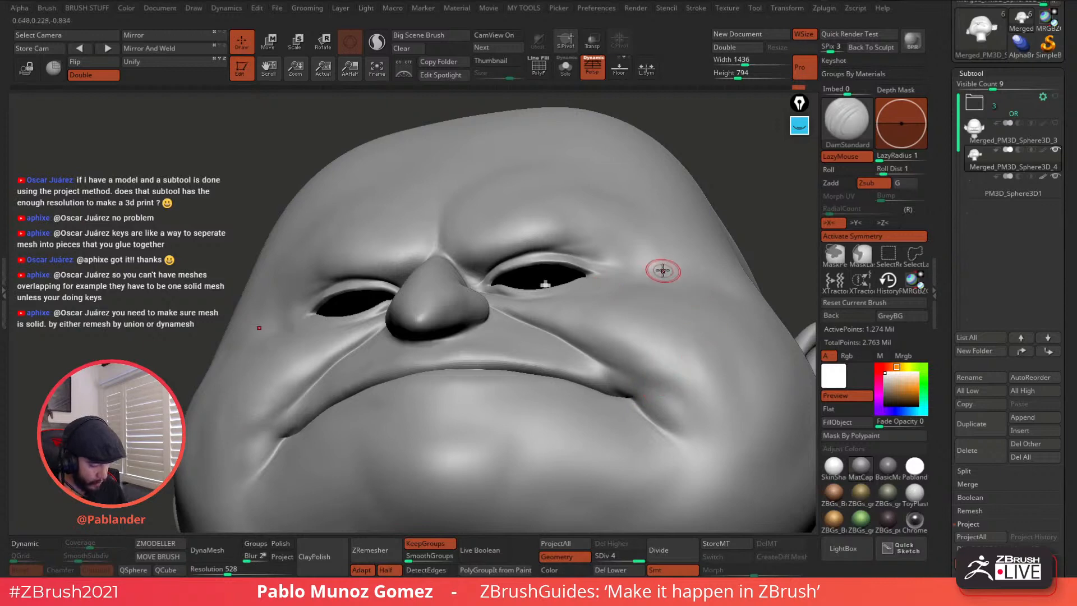
Step: Build up the inner brows beside the frown line with the PM_Custom_Clay brush and smooth the strokes
key("b")
left_click(623, 458)
right_click_drag(539, 315, 528, 367, "ctrl")
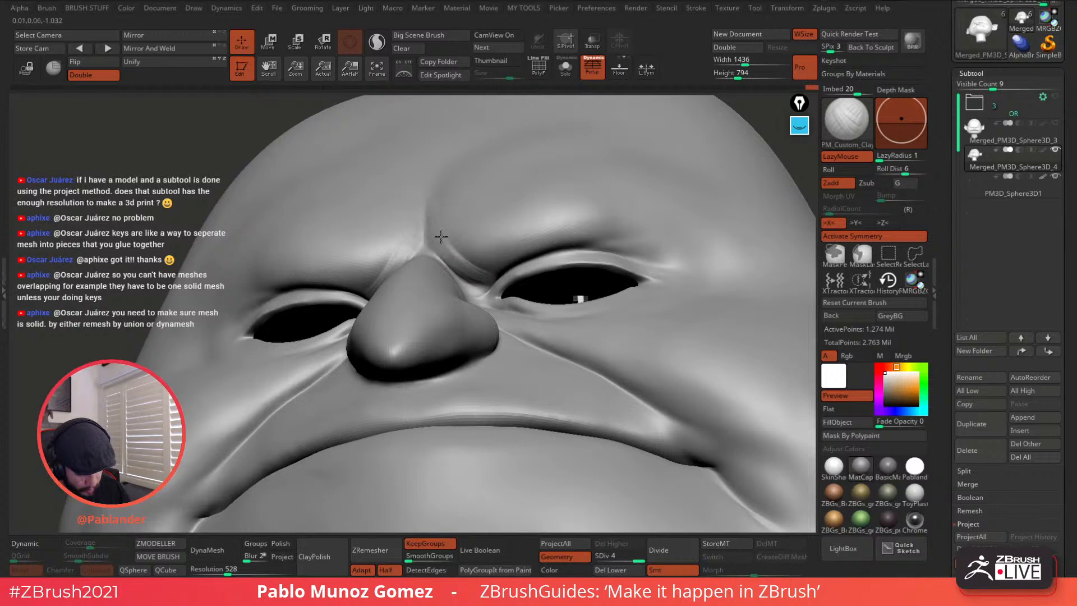
mouse_move(448, 217)
left_mouse_down()
mouse_move(472, 265)
mouse_move(494, 253)
left_mouse_up()
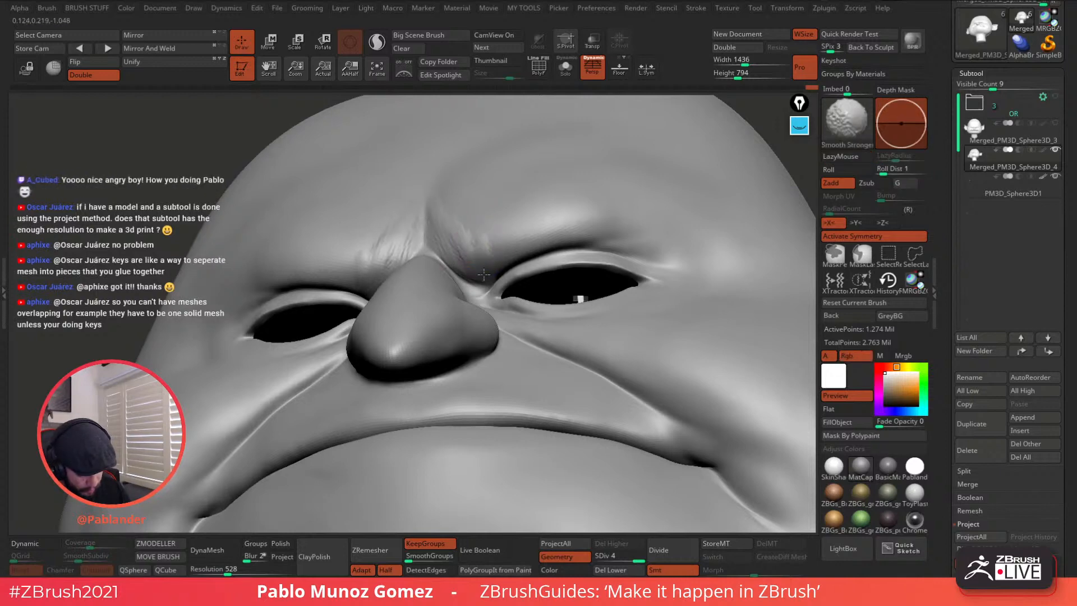
right_click_drag(477, 213, 483, 248, "ctrl")
left_click_drag(483, 247, 451, 205, "shift")
mouse_move(449, 204)
right_mouse_down()
mouse_move(453, 212)
mouse_move(447, 204)
right_mouse_up()
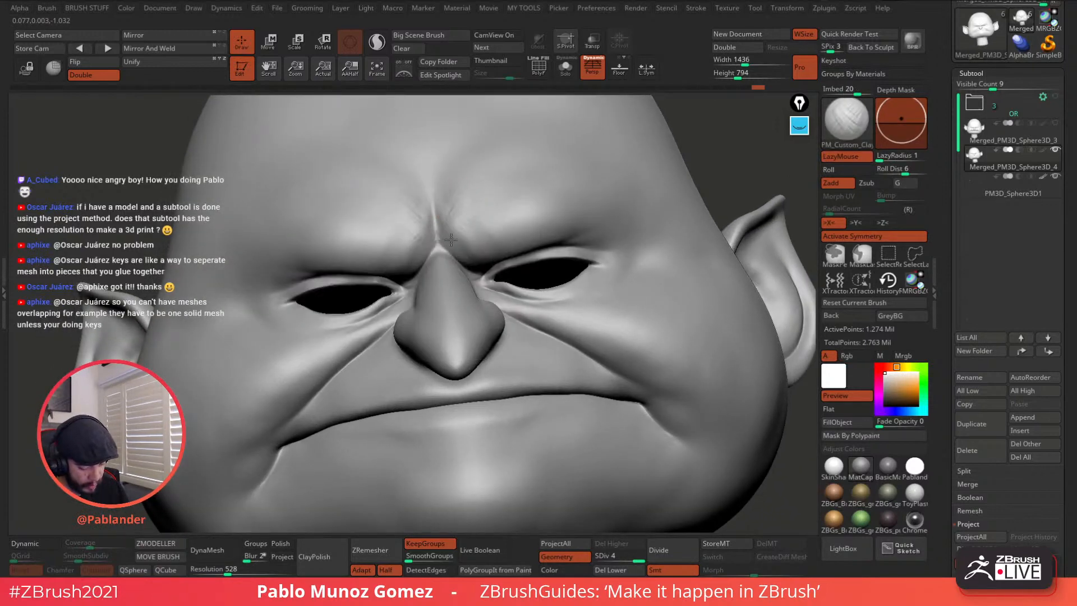
key("shift")
mouse_move(451, 239)
left_mouse_down()
mouse_move(467, 248)
mouse_move(487, 225)
left_mouse_up()
Step: Add soft volume to the inner brows above the nose bridge with the Clay brush and smooth it into the forehead
key("b")
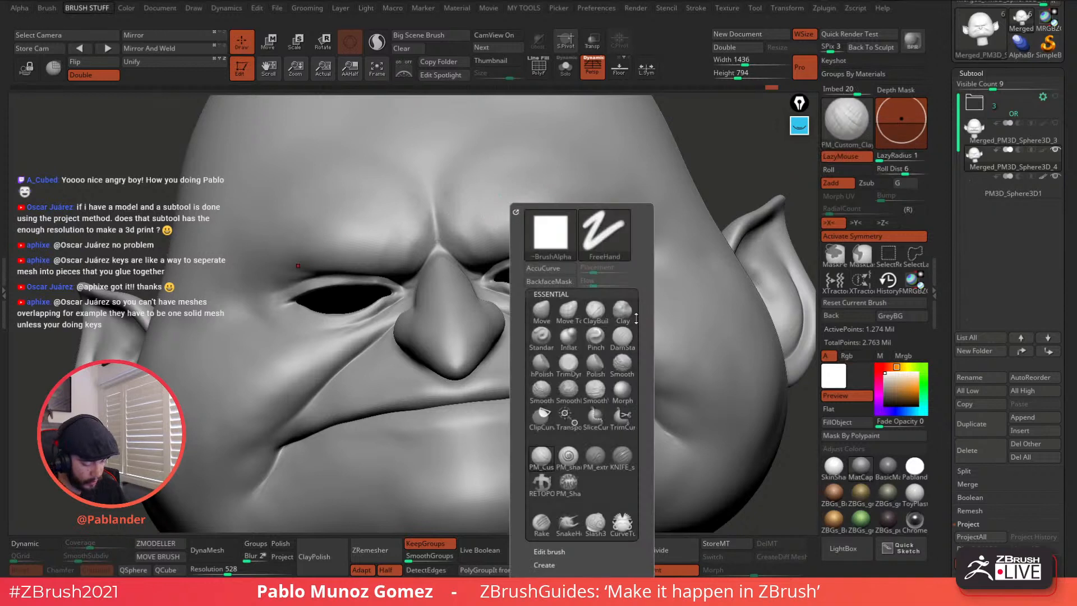
left_click(624, 315)
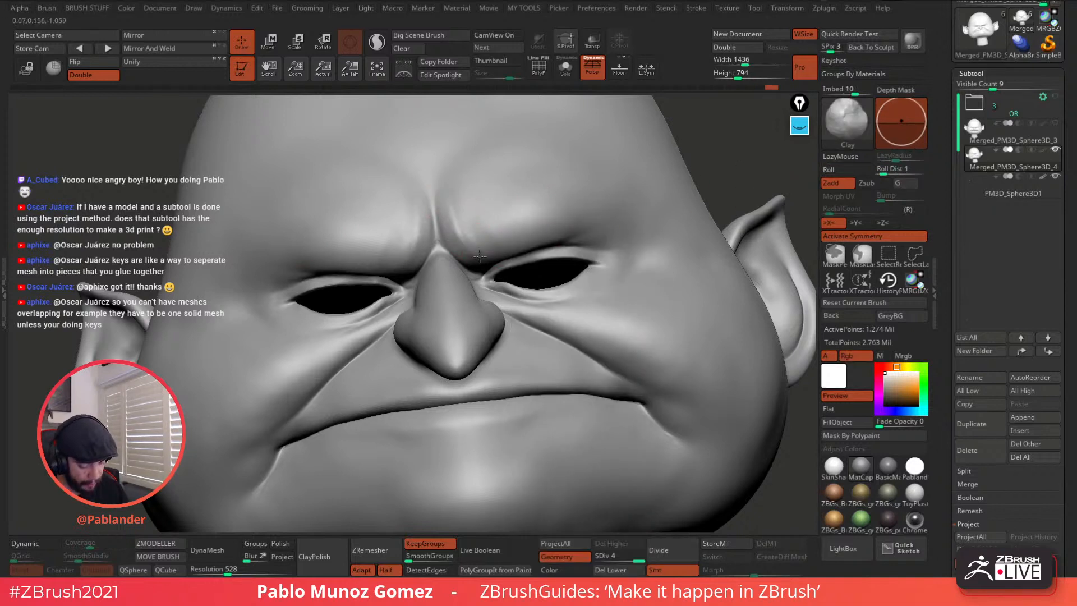
key("shift")
left_click_drag(473, 230, 449, 228, "shift")
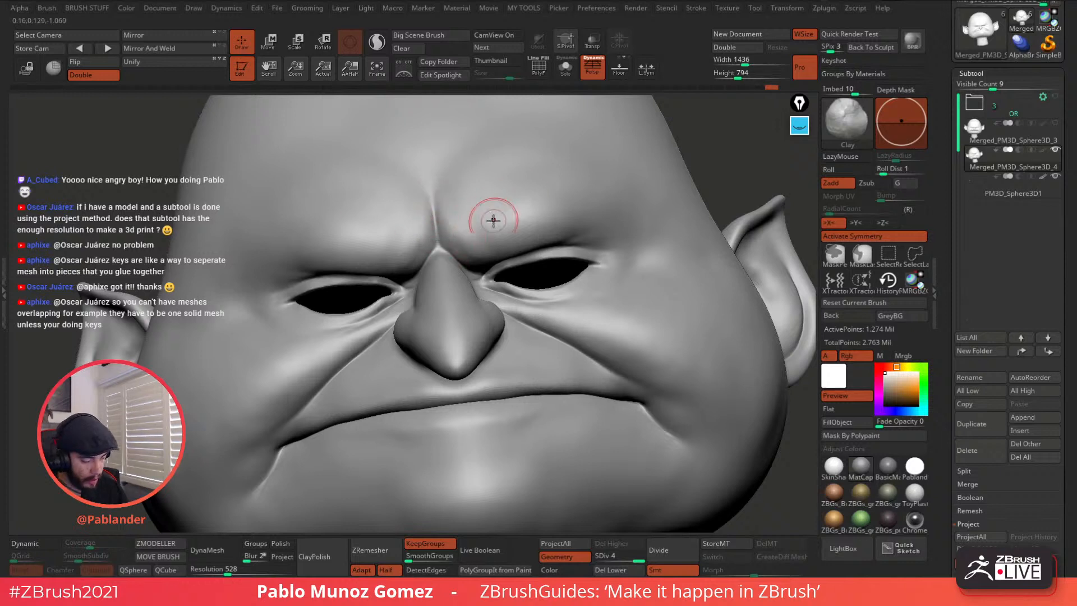
key("shift")
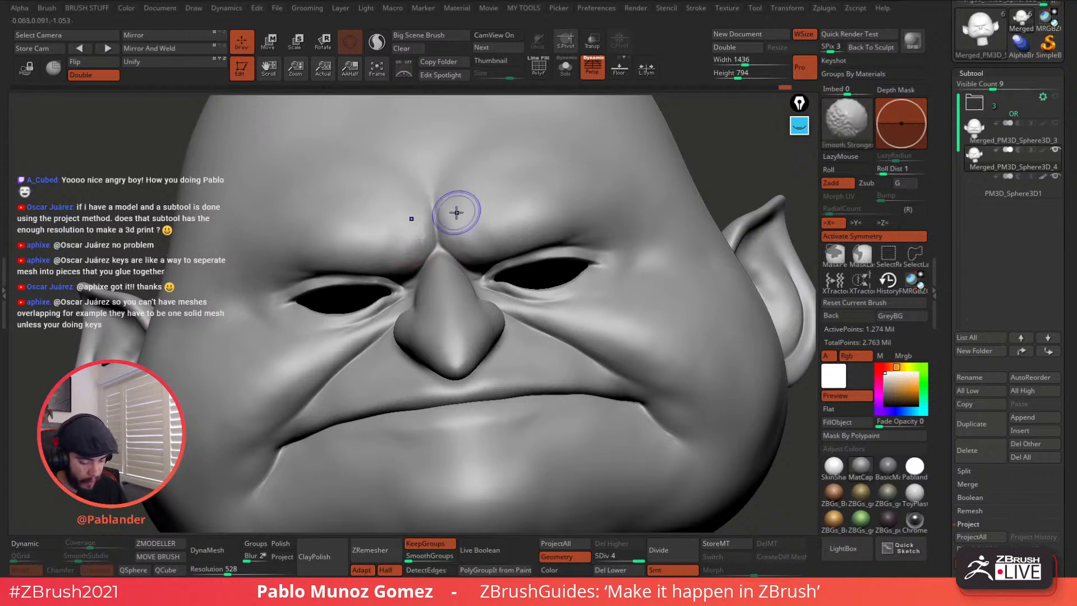
Step: Smooth the vertical crease between the eyebrows with the Smooth Stronger brush
left_click_drag(457, 212, 438, 197, "shift")
key("shift")
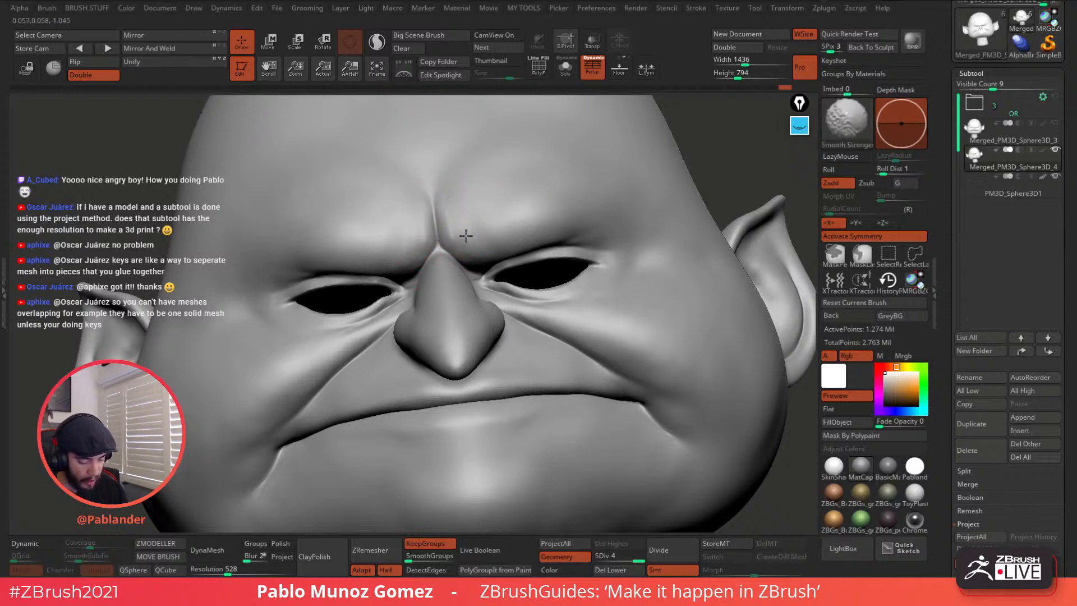
key("shift")
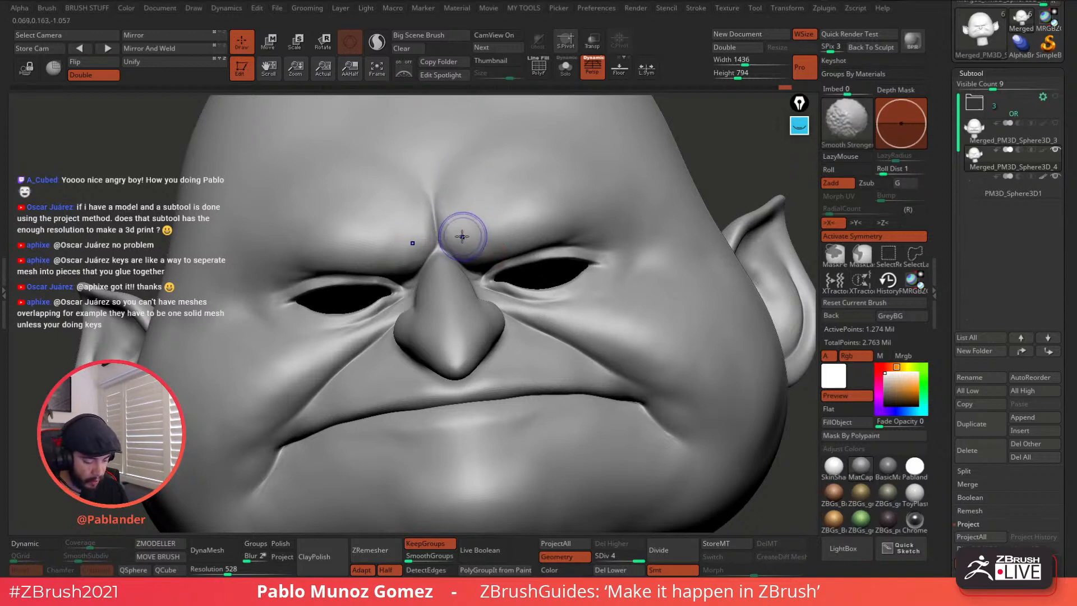
Step: Adjust the Clay brush and refine the inner brow mass above the eyes, smoothing its surface
mouse_move(488, 218)
right_mouse_down()
mouse_move(499, 165)
mouse_move(485, 249)
right_mouse_up()
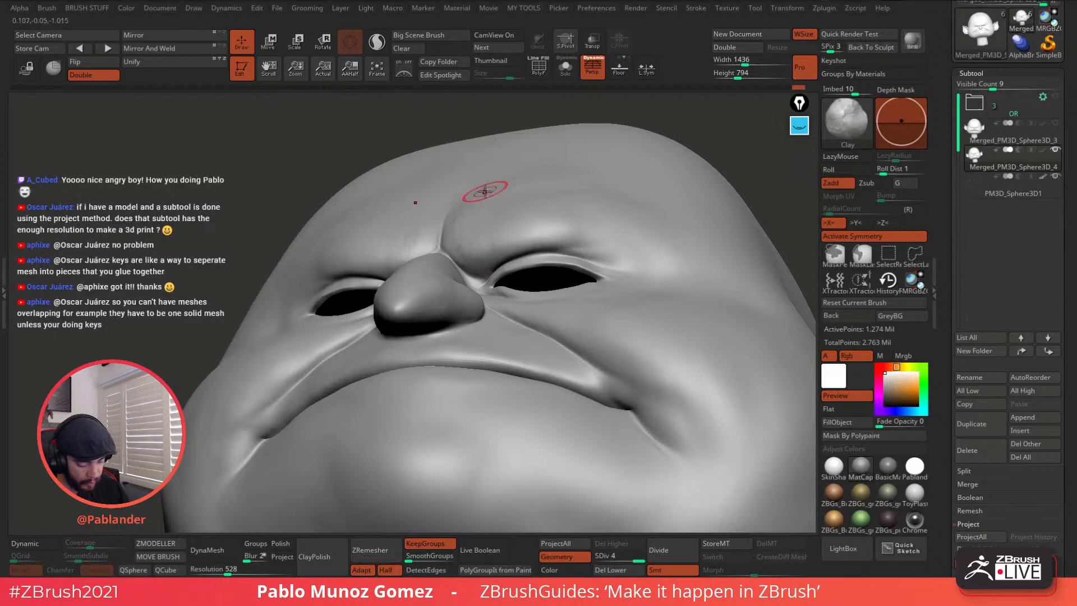
right_click_drag(485, 191, 488, 212)
key("space")
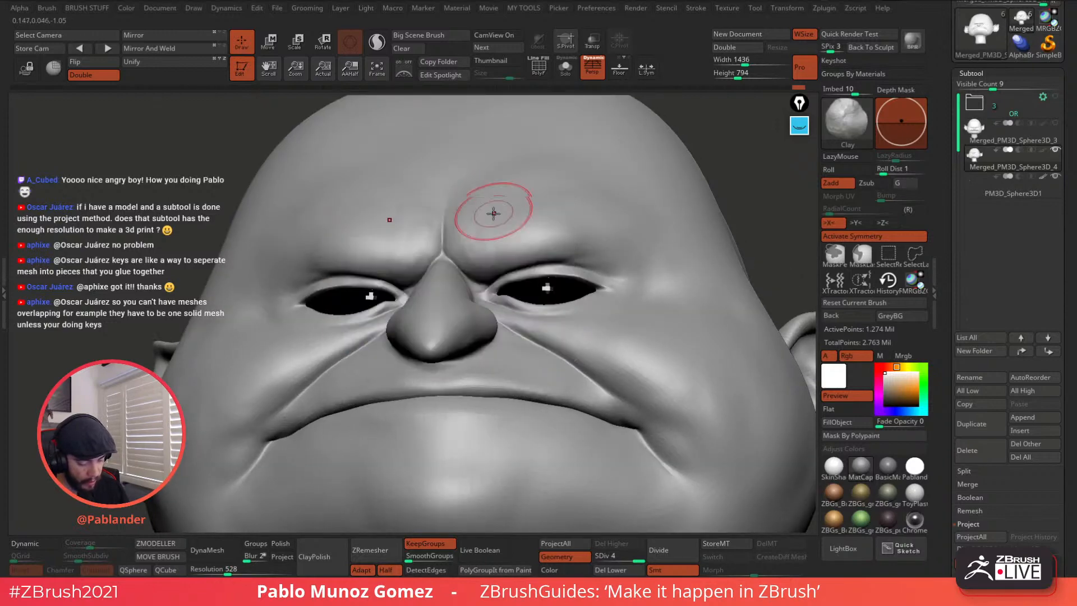
key("shift")
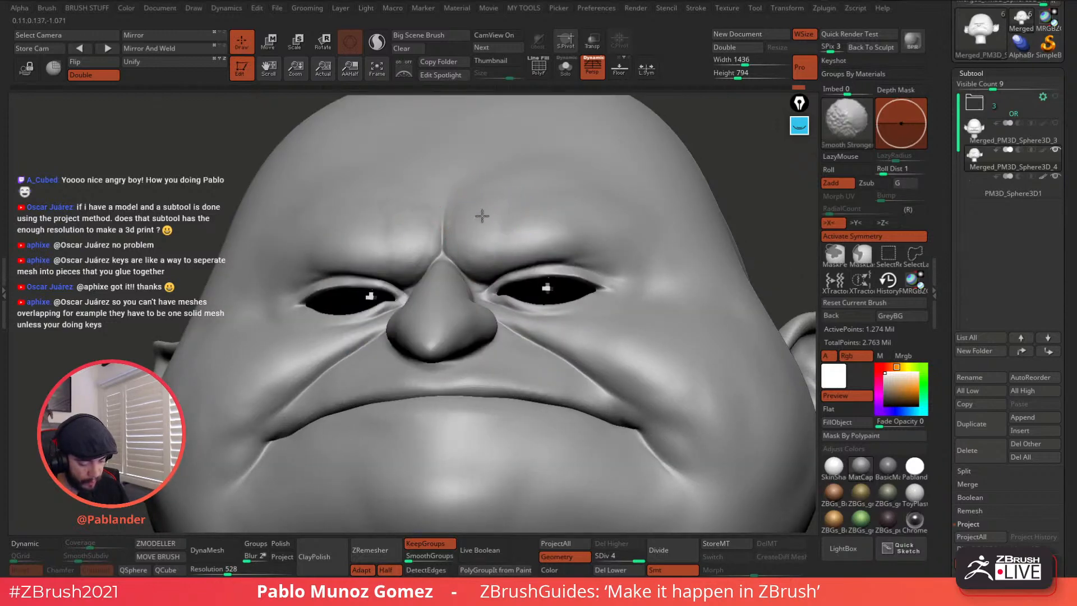
left_click_drag(523, 222, 547, 221, "shift")
right_click_drag(566, 220, 550, 240)
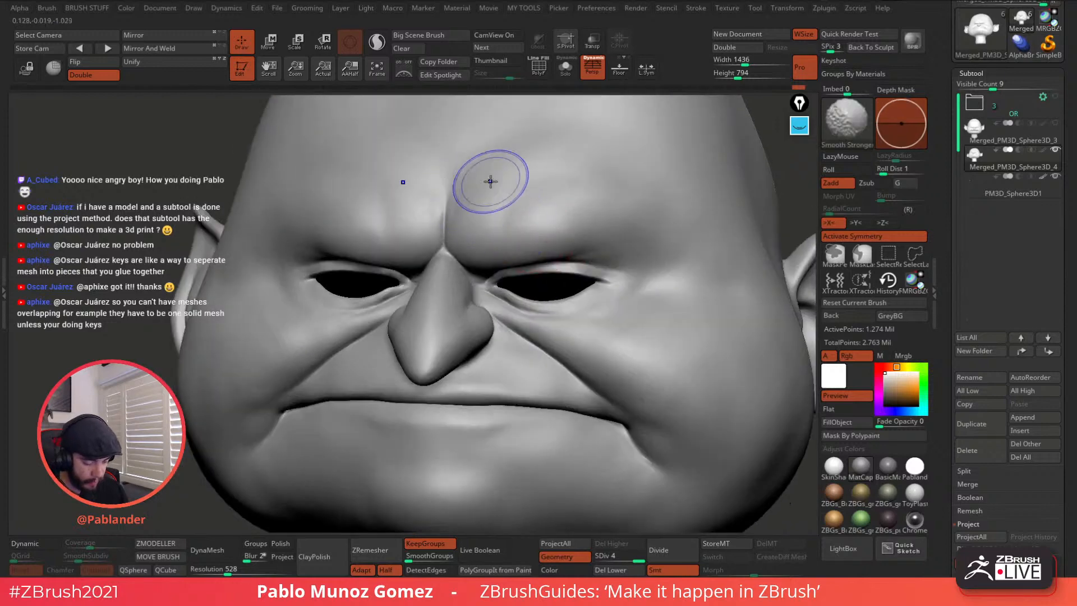
Step: Smooth the forehead above the brow, the outer brow area and the centre of the frown
left_click_drag(499, 191, 595, 180, "shift")
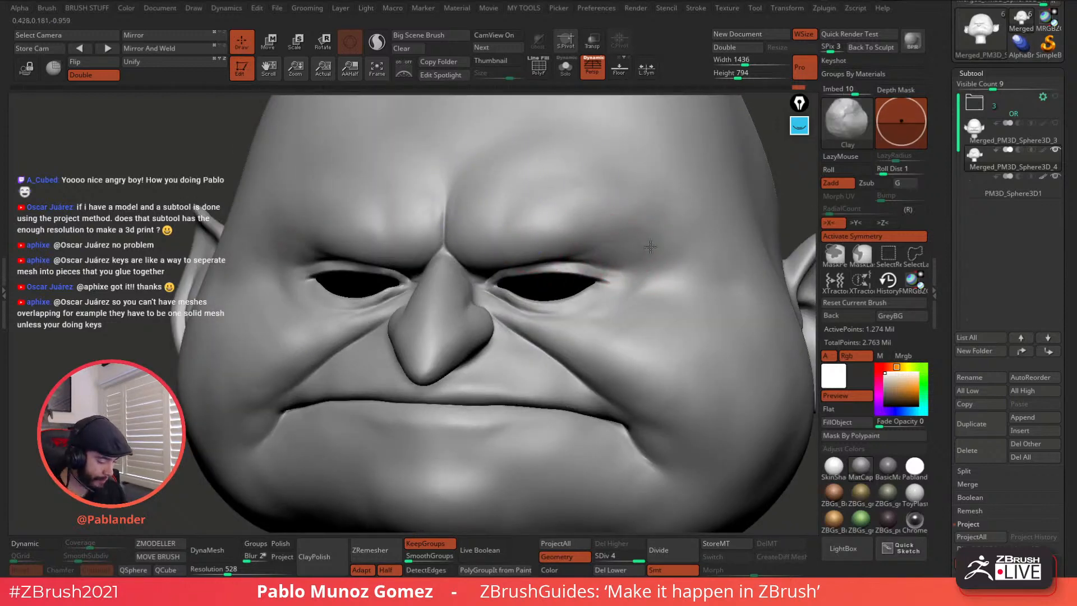
left_click_drag(668, 238, 622, 230, "shift")
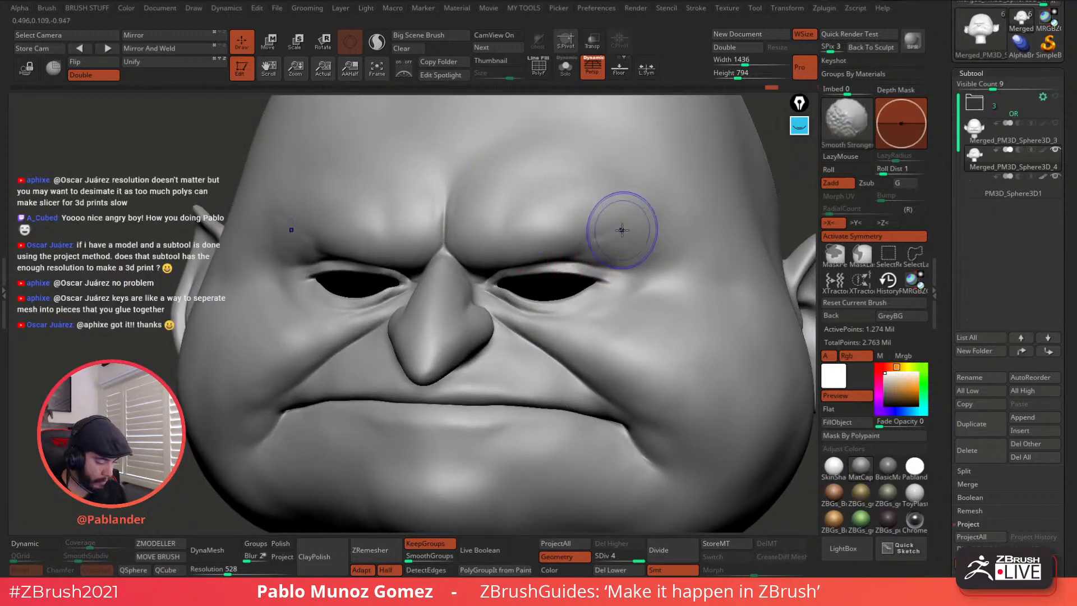
right_click_drag(635, 240, 617, 247)
right_click_drag(617, 247, 591, 288, "ctrl")
left_click_drag(508, 248, 509, 235, "shift")
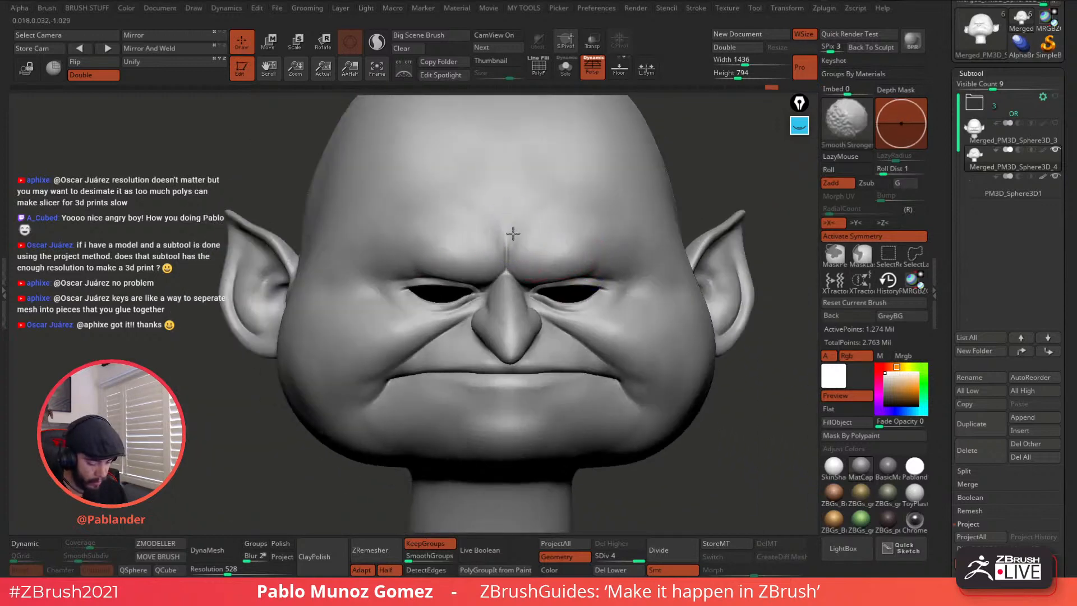
Step: Sculpt the fold below the corner of the mouth with the Clay brush
right_click_drag(512, 234, 606, 294)
right_click_drag(405, 306, 542, 272, "alt")
right_click_drag(542, 272, 567, 275, "ctrl")
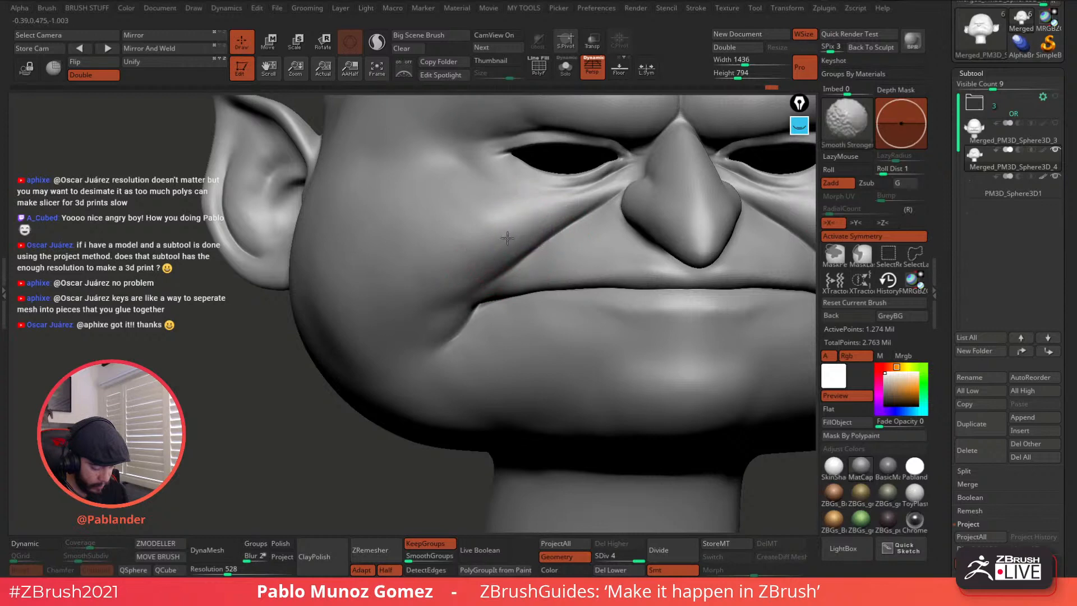
right_click_drag(449, 302, 568, 258)
mouse_move(458, 314)
left_mouse_down()
mouse_move(428, 327)
mouse_move(445, 339)
left_mouse_up()
Step: Add Clay strokes inside the ear's hollow and smooth the inner fold
right_click_drag(445, 339, 452, 284, "ctrl")
mouse_move(606, 256)
right_mouse_down("alt")
mouse_move(486, 304)
mouse_move(678, 321)
mouse_move(581, 288)
mouse_move(590, 302)
right_mouse_up("alt")
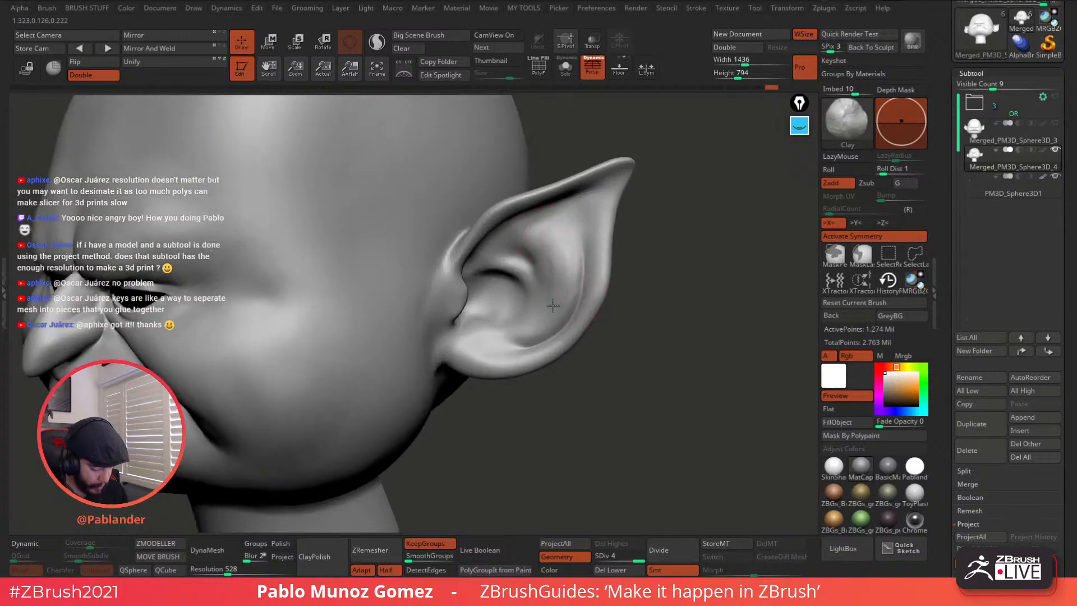
right_click_drag(550, 248, 578, 273, "ctrl")
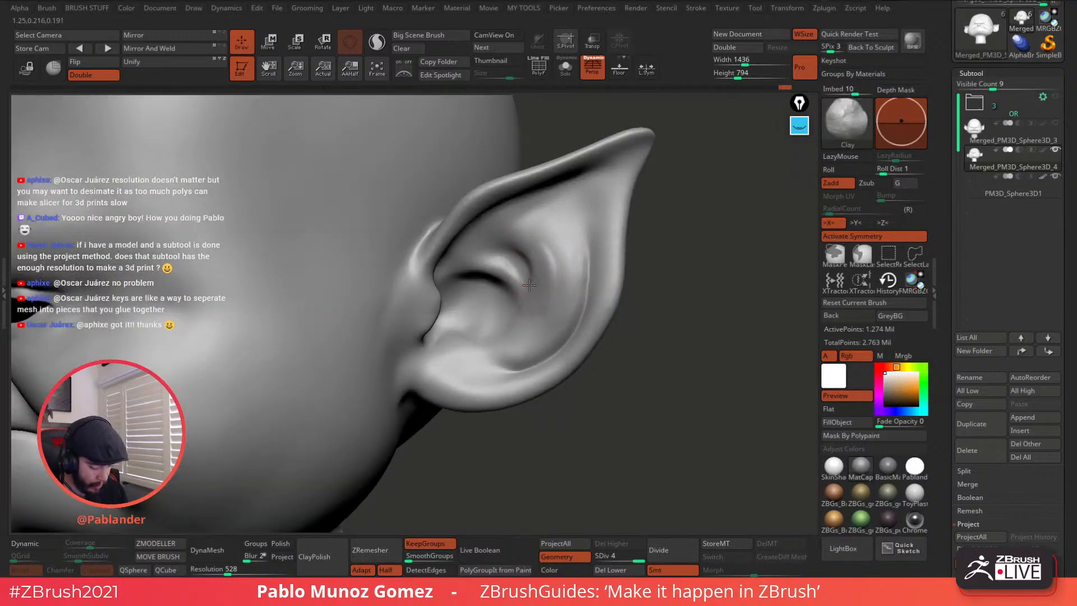
left_click_drag(555, 295, 536, 325)
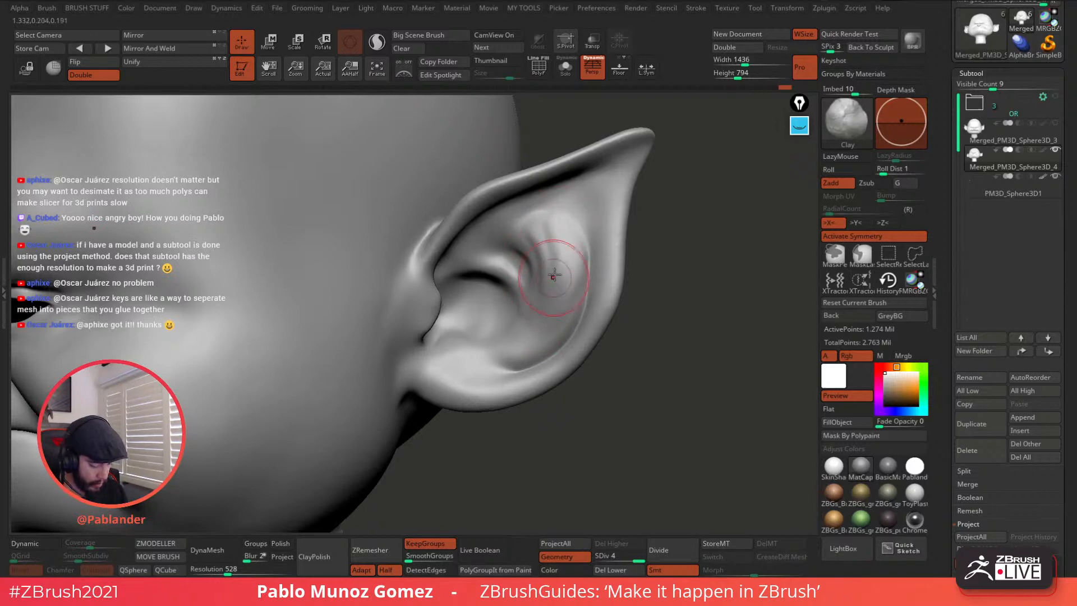
mouse_move(555, 268)
left_mouse_down("shift")
mouse_move(546, 224)
mouse_move(545, 254)
left_mouse_up("shift")
right_click_drag(545, 254, 516, 236)
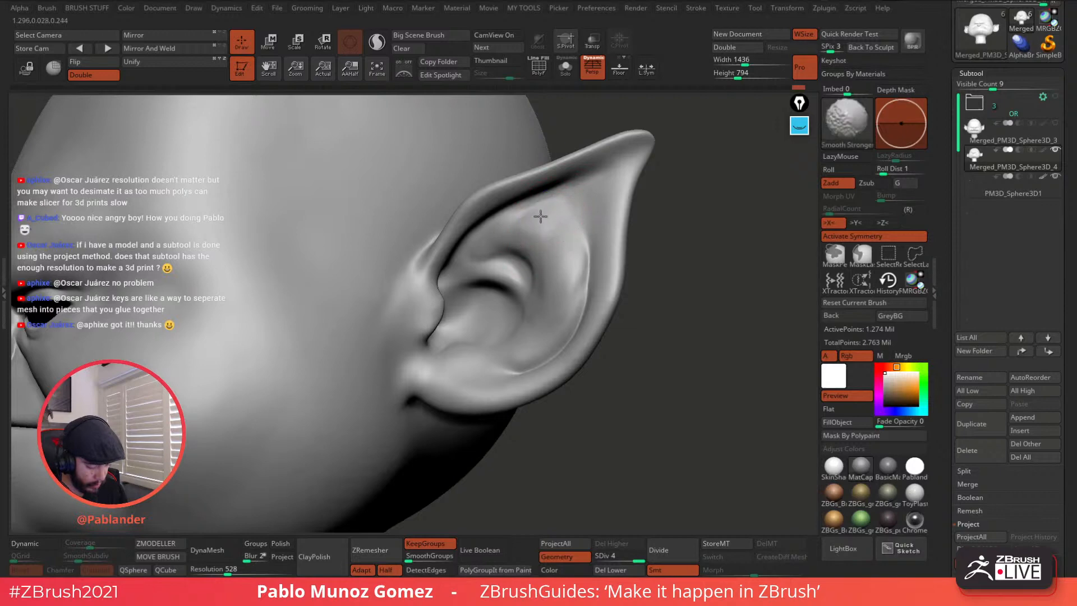
Step: Build up the upper and lower inner ear folds with Clay strokes and smooth beside the outer rim
mouse_move(555, 210)
right_mouse_down()
mouse_move(561, 243)
mouse_move(480, 270)
right_mouse_up()
mouse_move(465, 265)
left_mouse_down()
mouse_move(522, 245)
mouse_move(532, 257)
left_mouse_up()
mouse_move(501, 301)
left_mouse_down()
mouse_move(486, 318)
mouse_move(466, 314)
mouse_move(475, 318)
left_mouse_up()
right_click_drag(516, 328, 462, 329)
mouse_move(474, 316)
left_mouse_down()
mouse_move(441, 319)
mouse_move(448, 331)
mouse_move(450, 304)
mouse_move(476, 337)
left_mouse_up()
mouse_move(582, 265)
left_mouse_down("shift")
mouse_move(563, 256)
mouse_move(572, 275)
left_mouse_up("shift")
Step: Carve a groove along the inside of the ear's outer rim down to the lobe with DamStandard, and smooth its upper part
key("b")
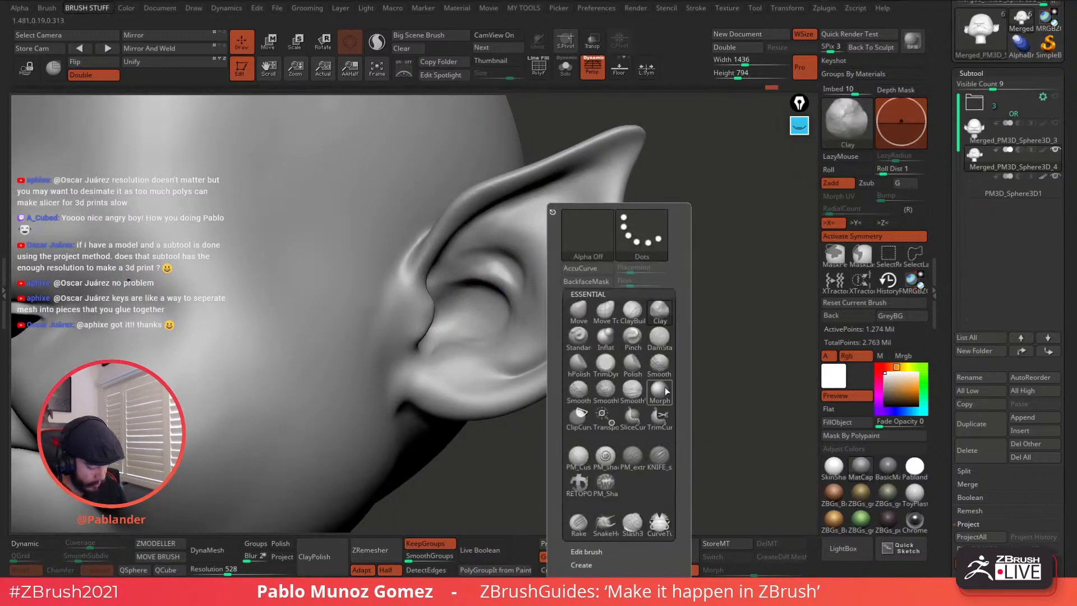
key("d")
key("s")
key("space")
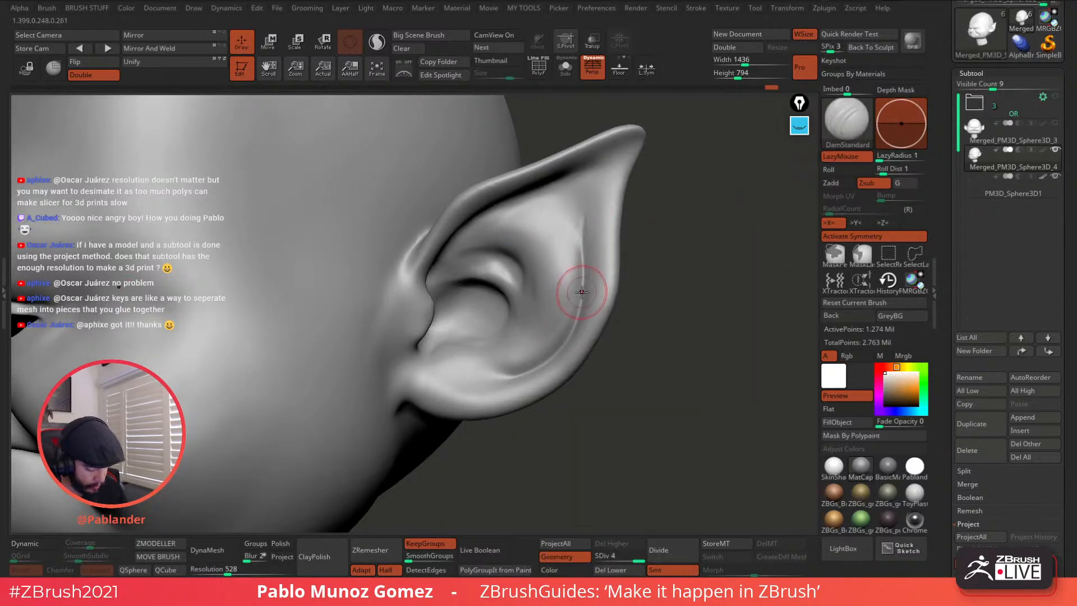
left_click_drag(582, 291, 572, 329)
left_click_drag(531, 367, 495, 382)
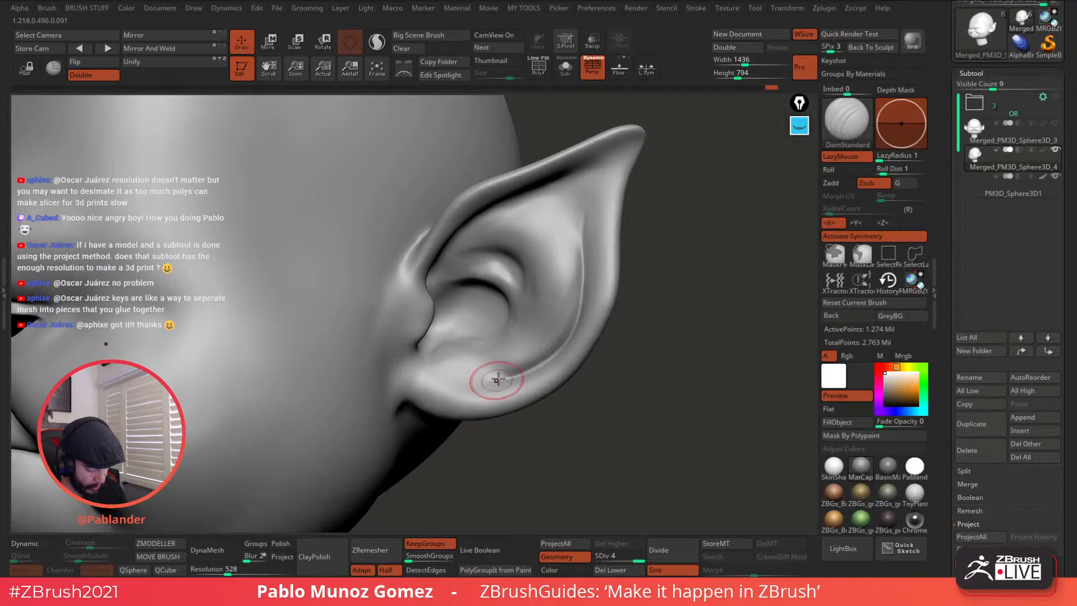
left_click_drag(589, 213, 583, 298, "shift")
mouse_move(582, 328)
right_mouse_down("ctrl")
mouse_move(503, 273)
mouse_move(603, 315)
mouse_move(485, 332)
mouse_move(589, 345)
mouse_move(578, 343)
right_mouse_up("ctrl")
Step: Compare the proportions of the whole head with perspective off and on
left_click(592, 68)
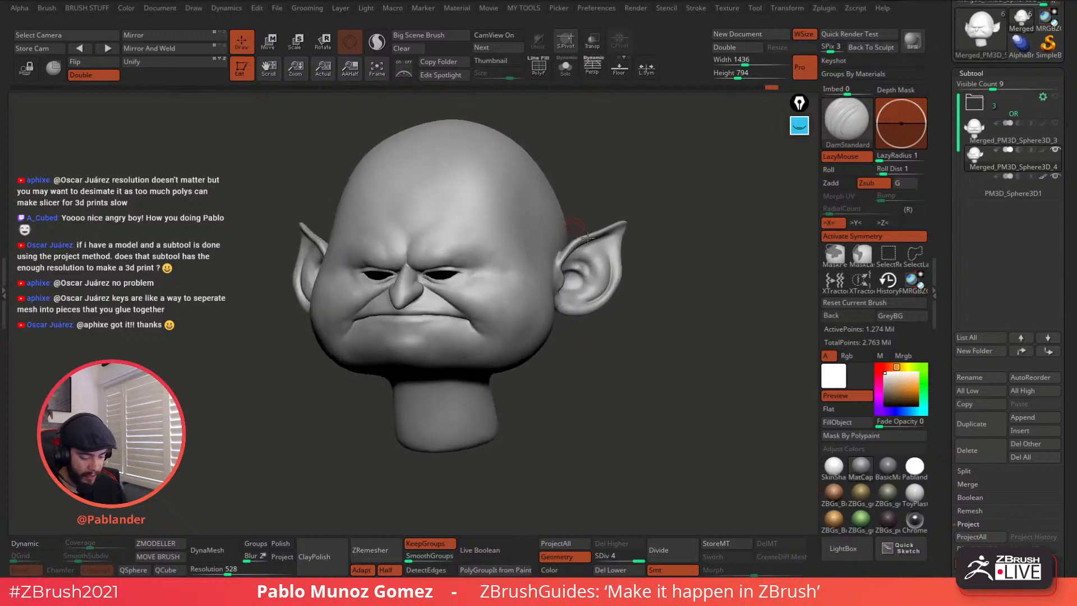
right_click_drag(584, 253, 620, 268, "alt")
left_click(593, 68)
right_click_drag(600, 230, 642, 265)
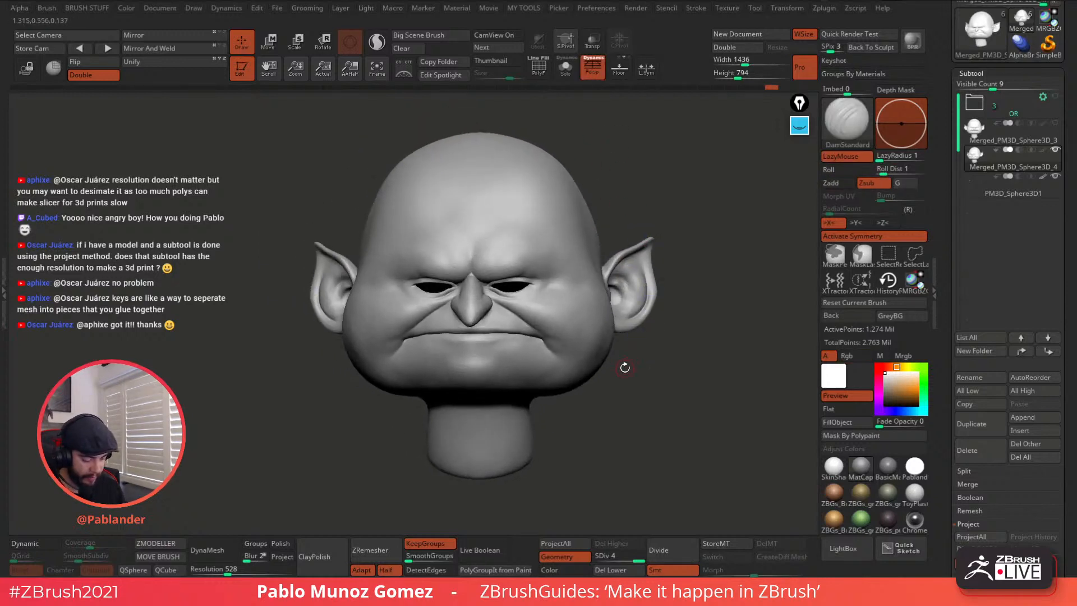
Step: Adjust the DamStandard brush size, carve a crease under the chin and smooth it
right_click_drag(625, 368, 631, 313)
key("space")
key("space")
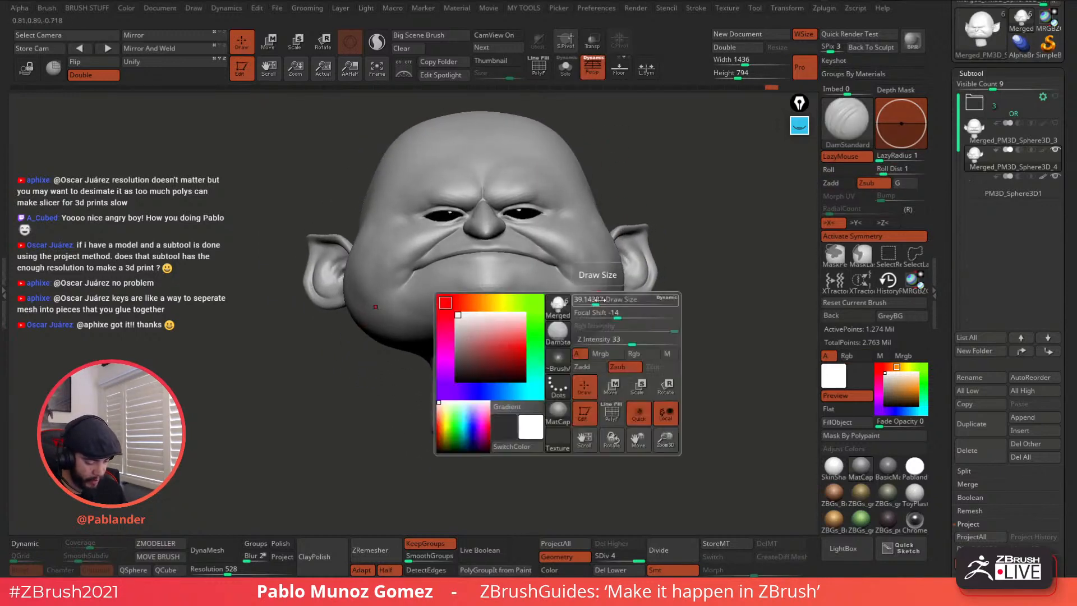
mouse_move(612, 348)
right_mouse_down("alt")
mouse_move(620, 393)
mouse_move(614, 382)
right_mouse_up("alt")
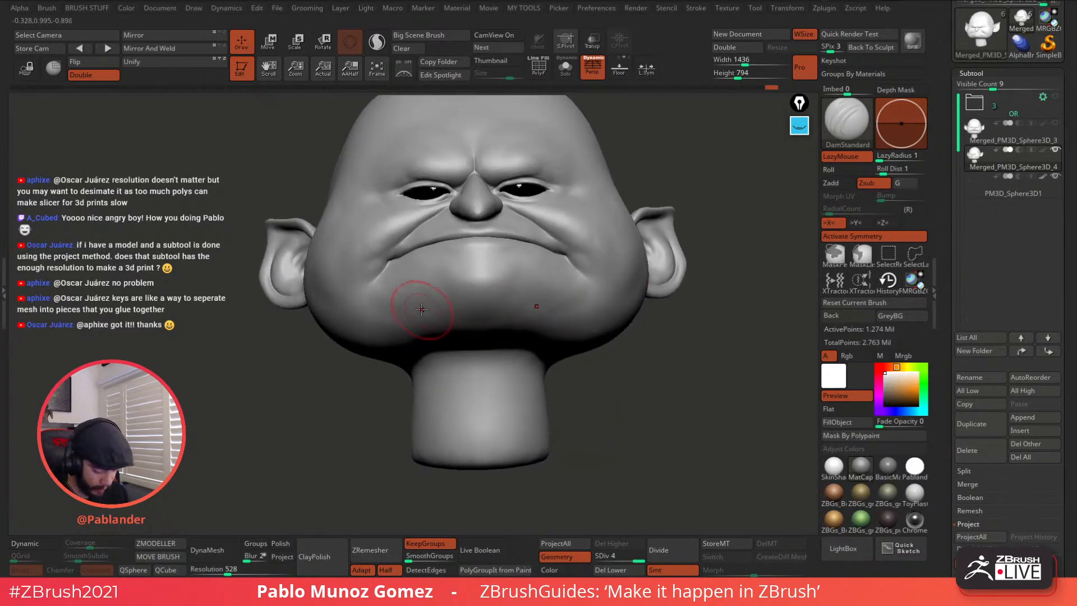
key("shift")
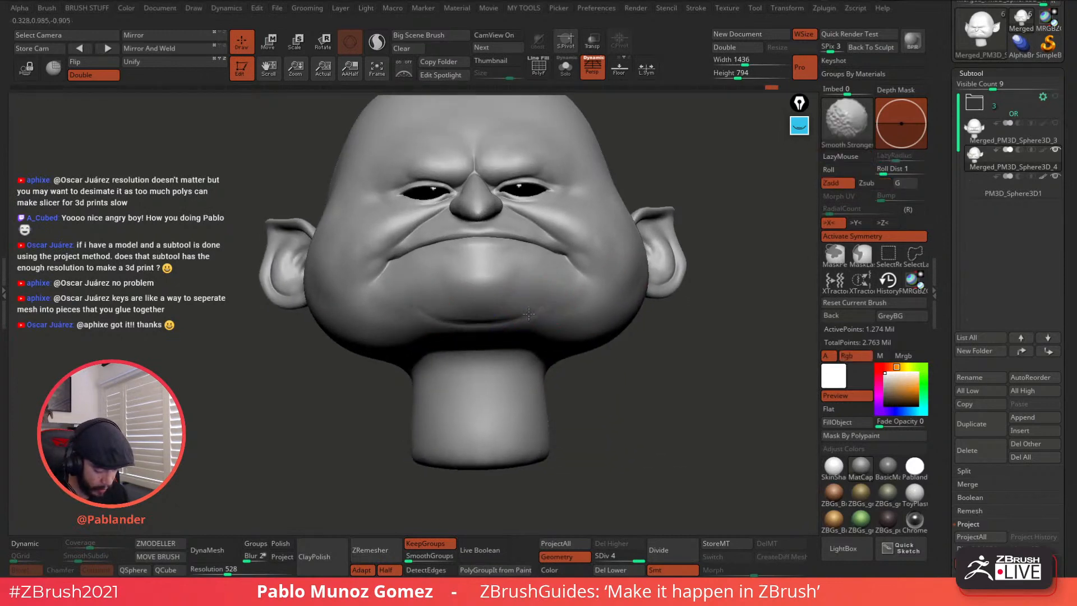
Step: Refine the crease around the chin's underside with DamStandard and soften it by smoothing
right_click_drag(556, 297, 589, 342)
right_click_drag(558, 331, 544, 298)
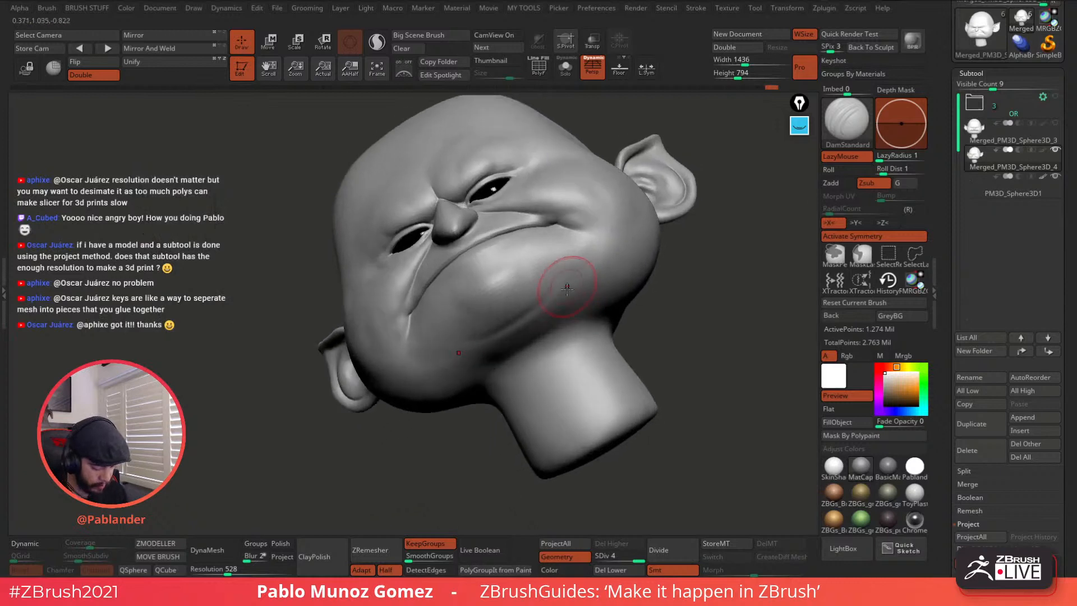
key("ctrl")
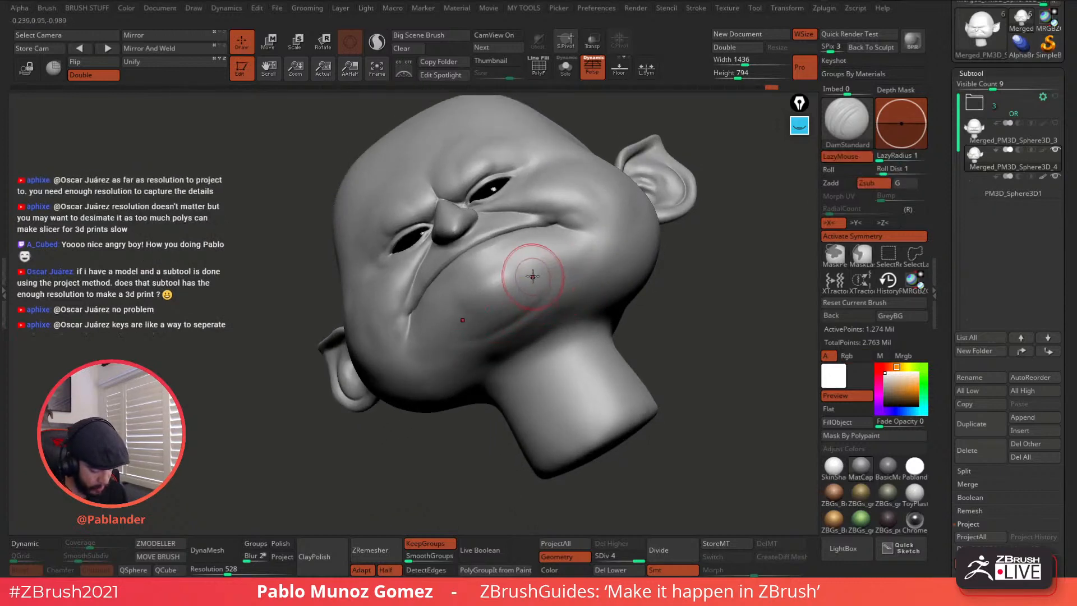
key("shift")
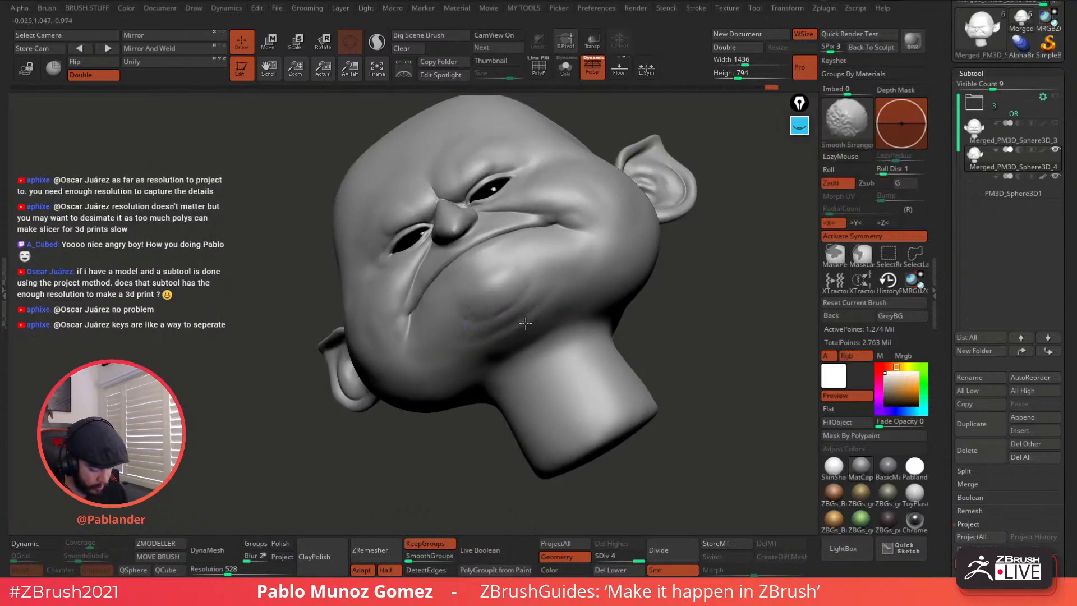
Step: Build up the area under the chin and jaw with the Clay brush, undo an unwanted stroke and smooth the surface
key("b")
key("c")
key("l")
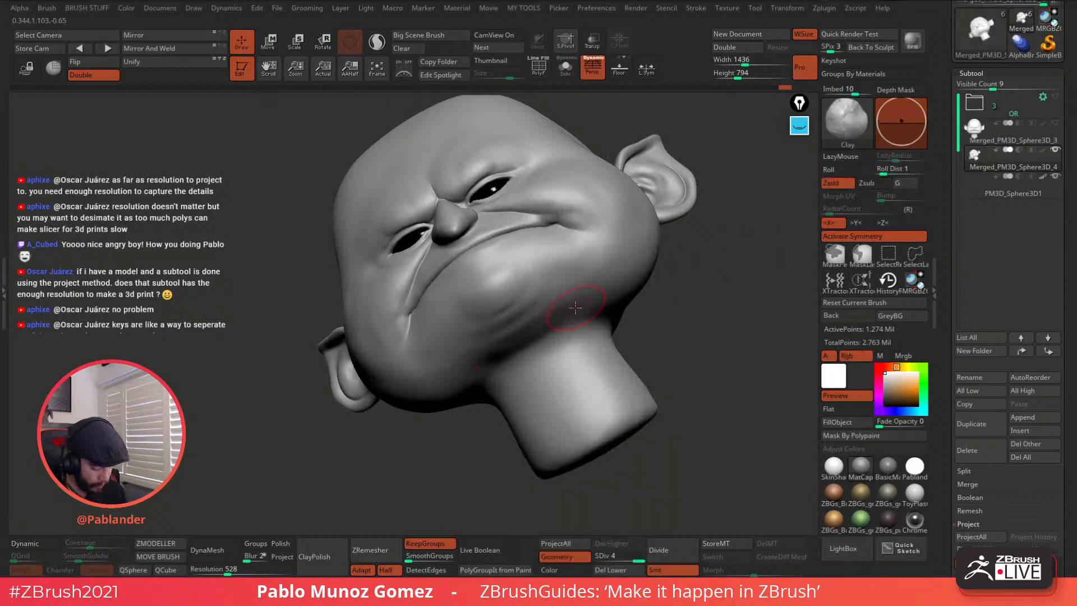
key("ctrl+z")
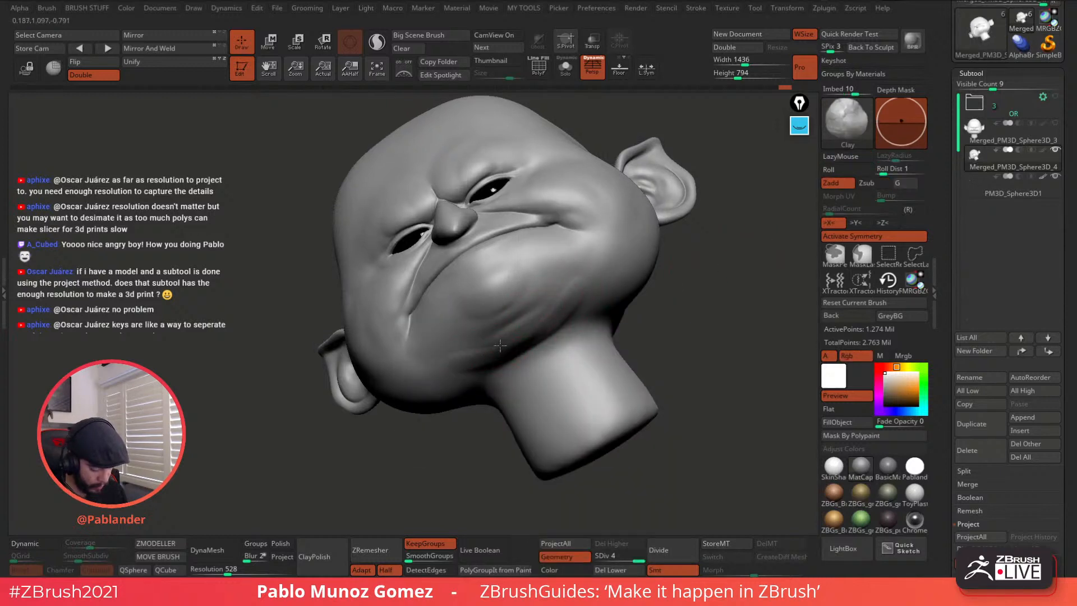
key("shift")
left_click_drag(536, 335, 549, 287, "shift")
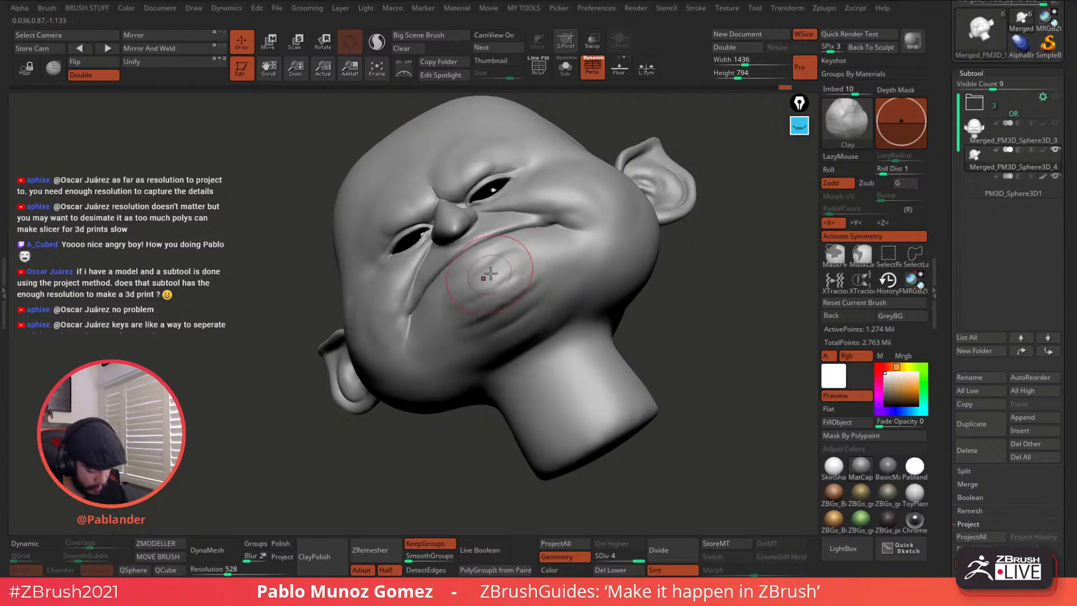
Step: Shape a rounded chin bulge with the Clay brush and smooth its transition to the jaw and lower lip
key("shift")
mouse_move(526, 282)
right_mouse_down()
mouse_move(547, 293)
mouse_move(534, 282)
right_mouse_up()
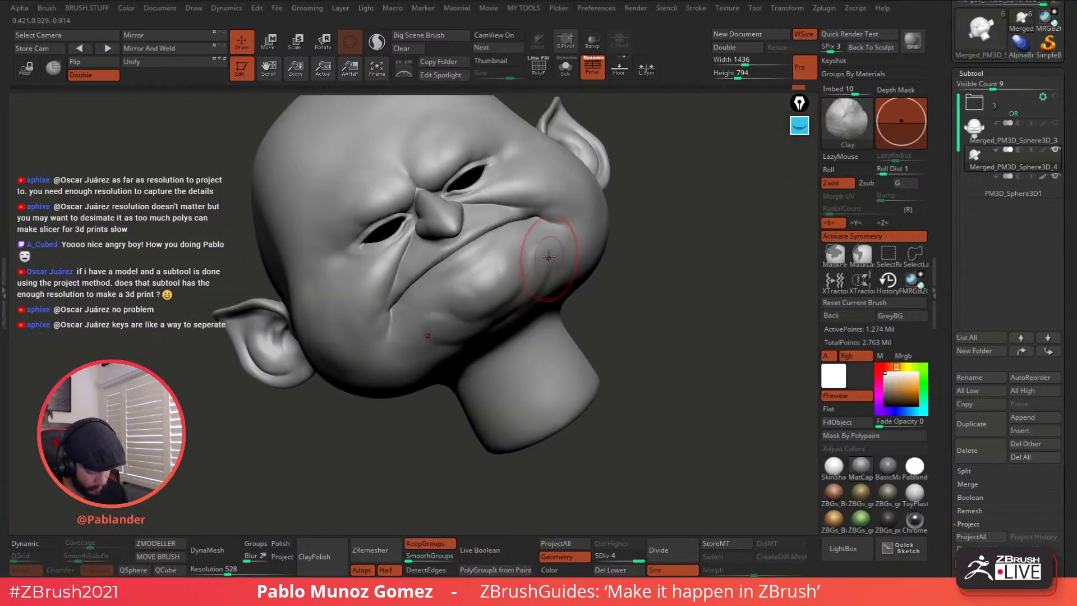
mouse_move(541, 274)
right_mouse_down()
mouse_move(529, 252)
mouse_move(497, 318)
right_mouse_up()
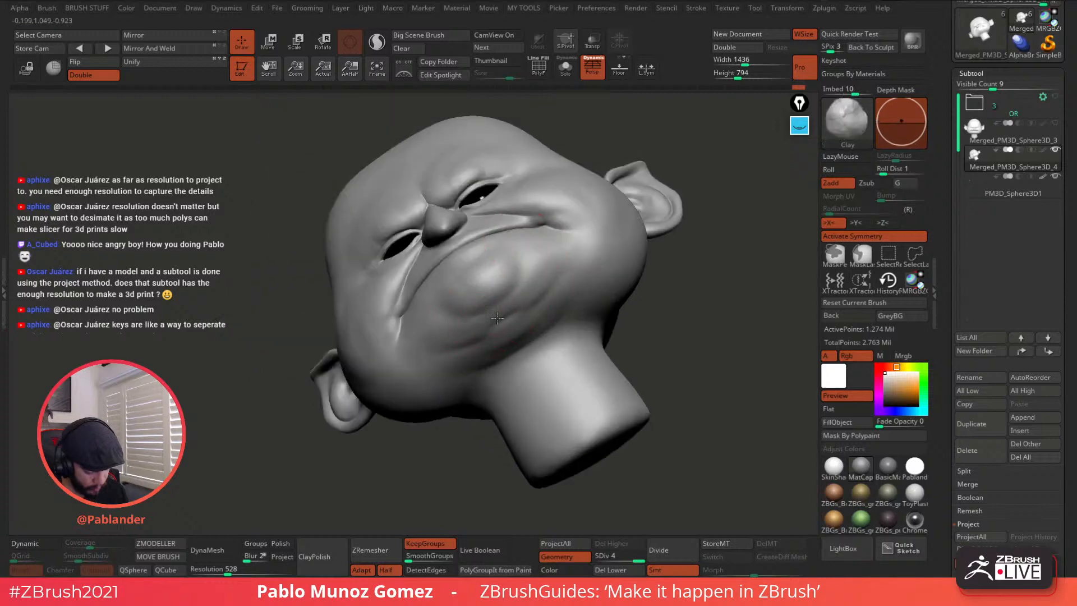
key("shift")
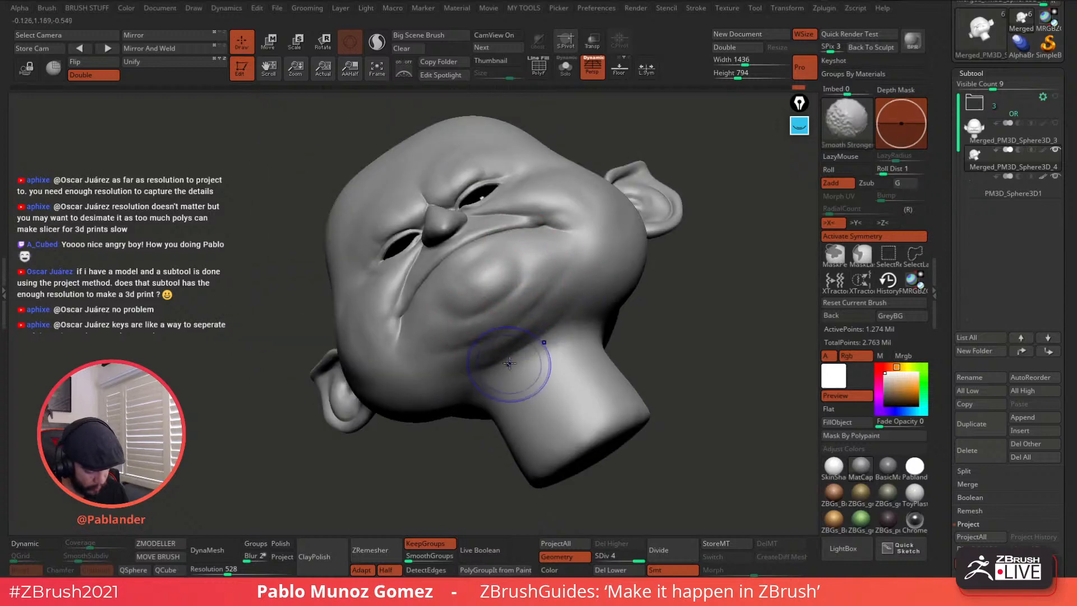
right_click_drag(511, 289, 500, 247, "shift")
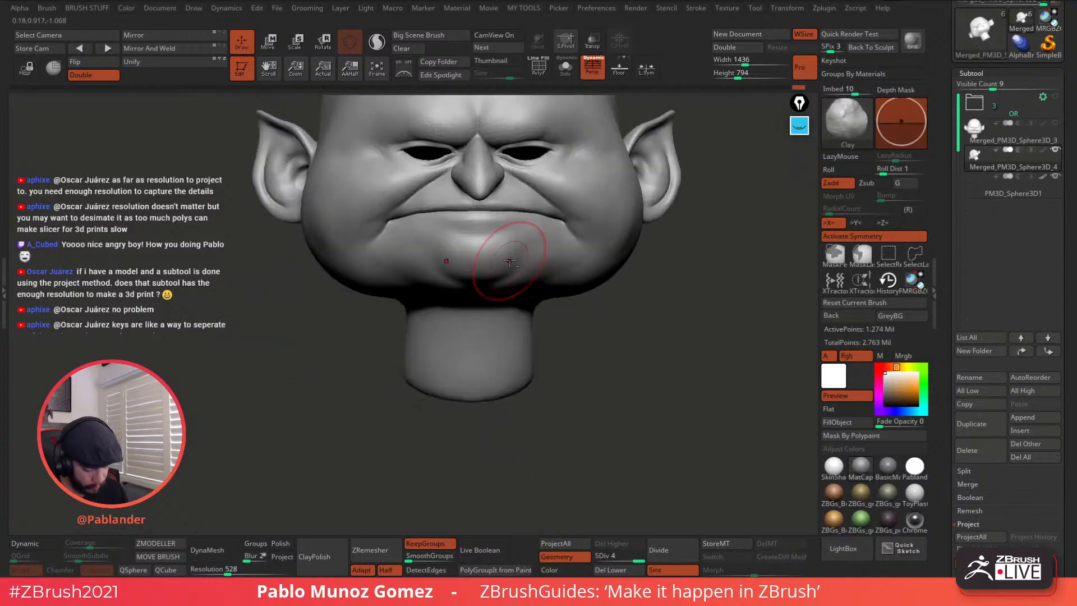
mouse_move(561, 289)
right_mouse_down()
mouse_move(589, 279)
mouse_move(553, 317)
mouse_move(524, 296)
right_mouse_up()
key("shift")
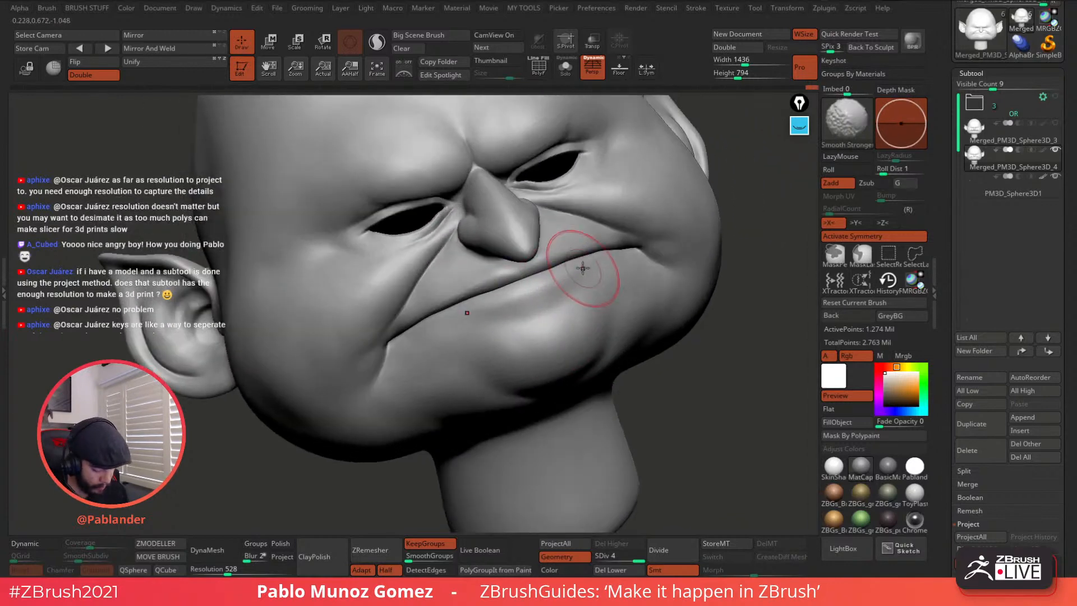
Step: Switch to the DamStandard brush, define the edge of the upper lip beneath the nose and smooth the mouth line
key("space")
left_click(654, 457)
key("space")
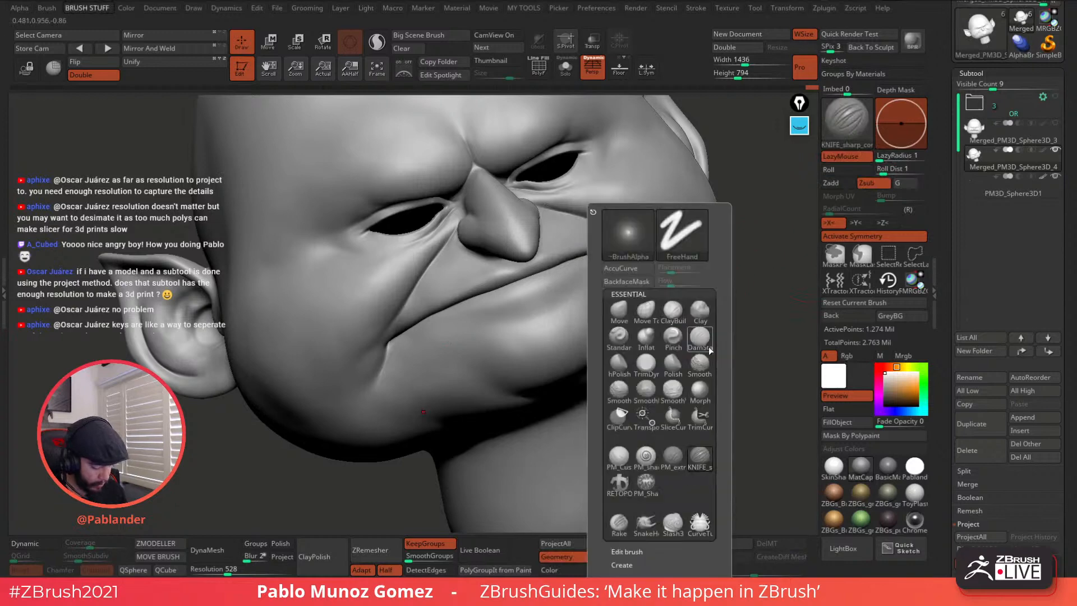
left_click(708, 346)
right_click_drag(777, 272, 497, 289)
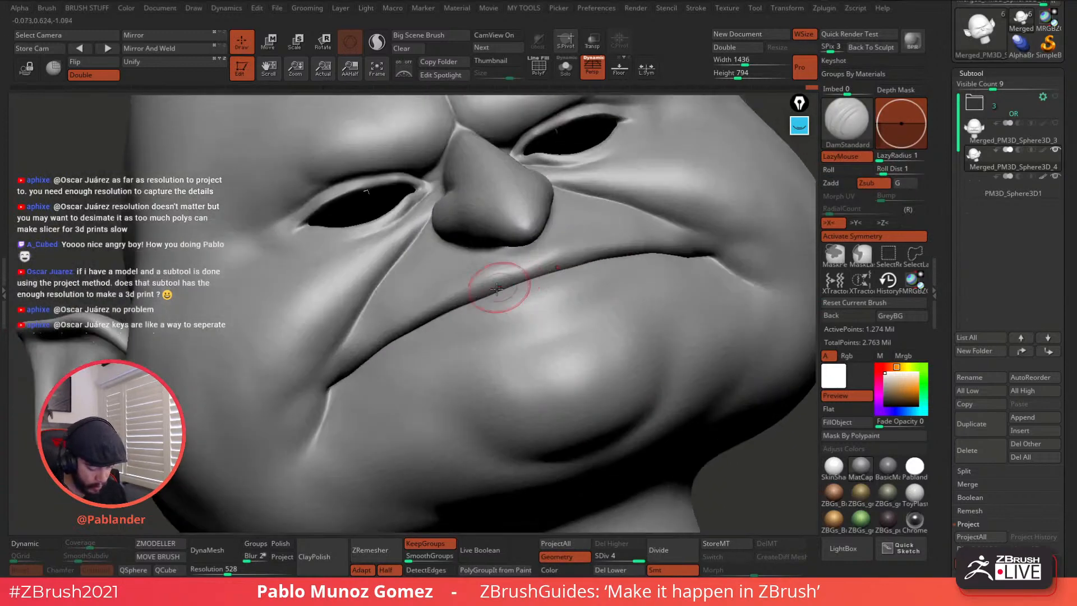
left_click_drag(349, 349, 348, 367)
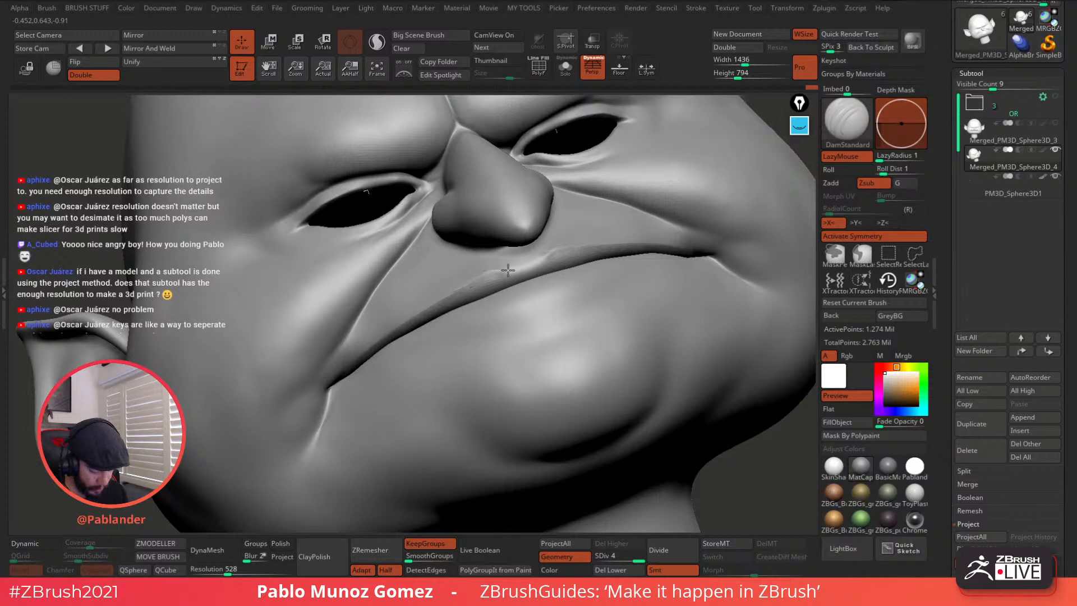
key("shift")
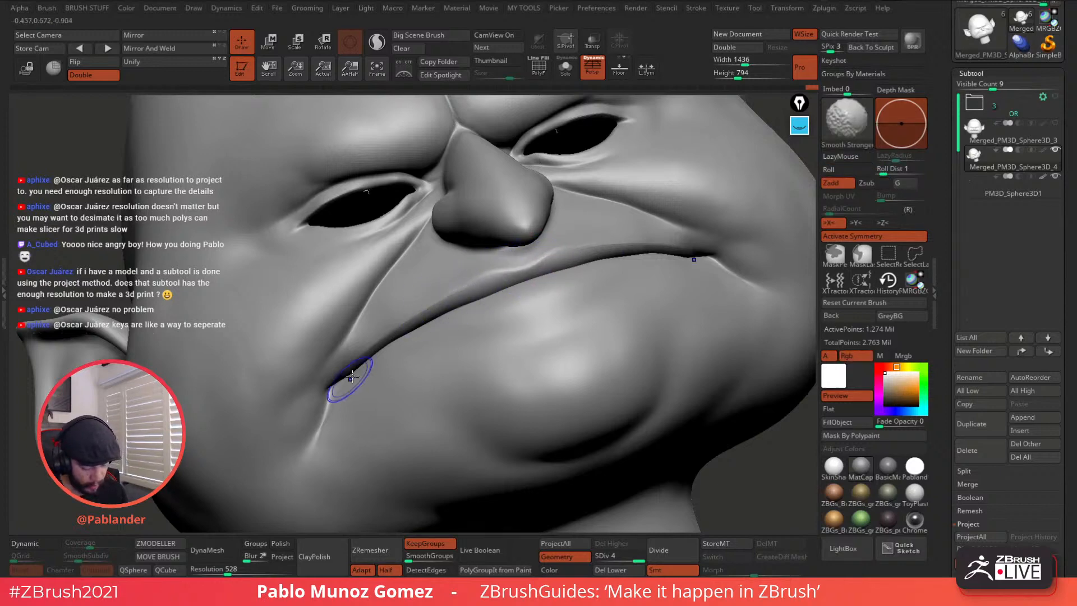
Step: Refine the upper lip's profile and sharpen the crease under the nostril with DamStandard
mouse_move(613, 264)
right_mouse_down()
mouse_move(583, 290)
mouse_move(589, 284)
right_mouse_up()
right_click_drag(721, 226, 502, 266)
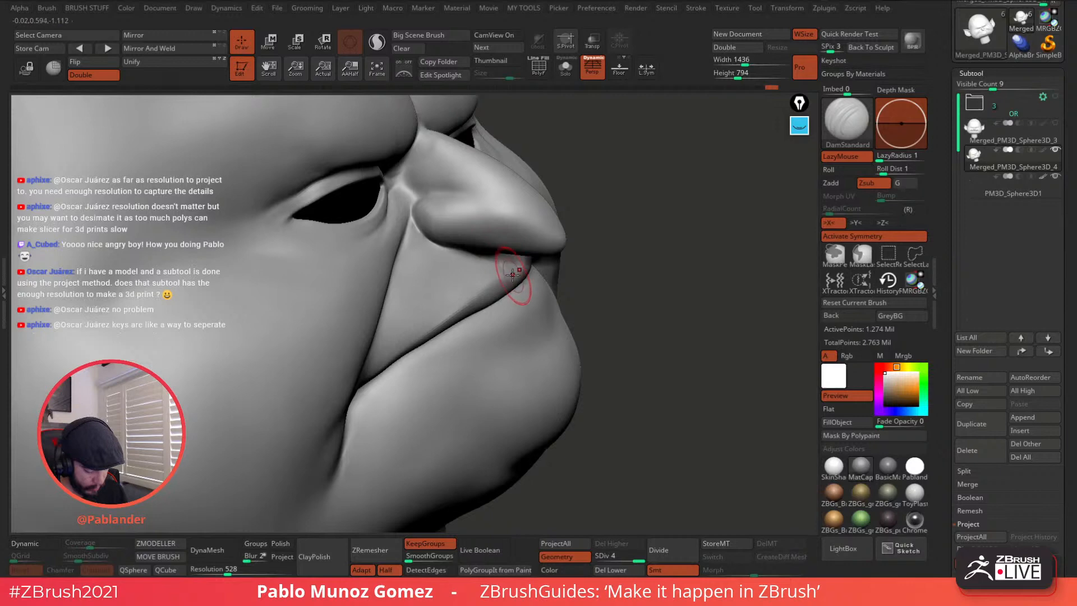
right_click_drag(514, 279, 443, 257)
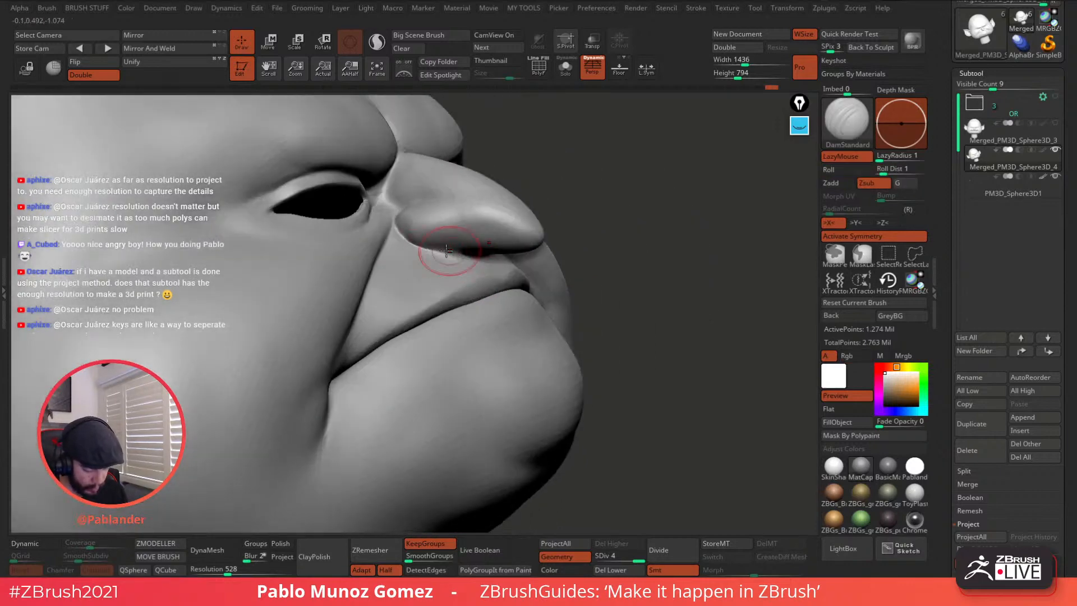
left_click_drag(450, 248, 433, 251)
right_click_drag(440, 253, 435, 266)
mouse_move(435, 266)
right_mouse_down("ctrl")
mouse_move(483, 290)
mouse_move(621, 281)
mouse_move(601, 264)
mouse_move(649, 284)
mouse_move(579, 303)
mouse_move(602, 326)
mouse_move(676, 301)
mouse_move(621, 292)
right_mouse_up("ctrl")
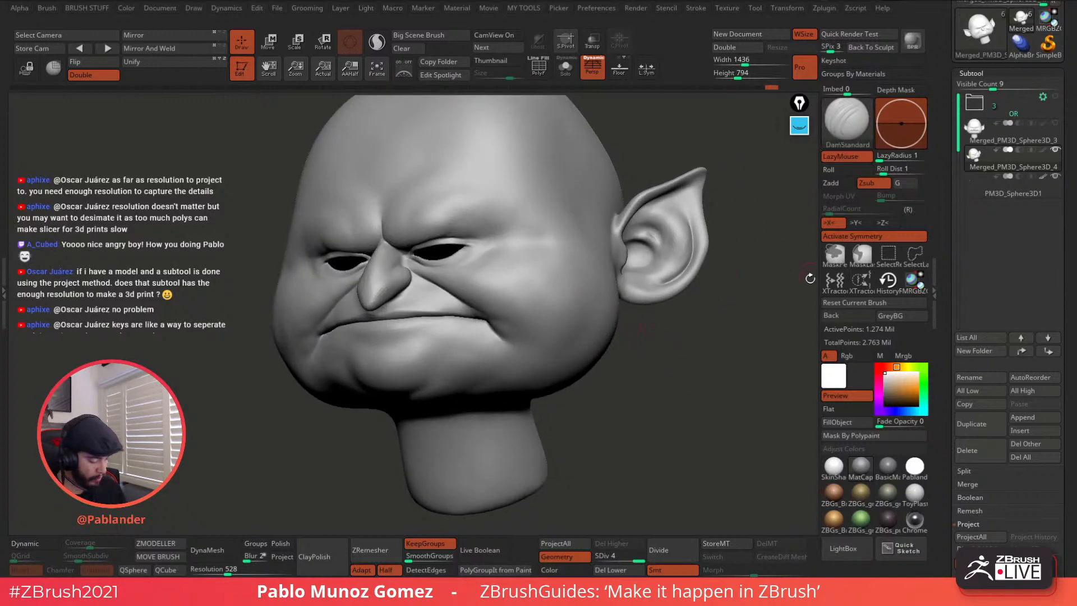
Step: Switch to the Polish brush, adjust its size and even out the surfaces of the brow, cheeks and jaw
left_click(836, 548)
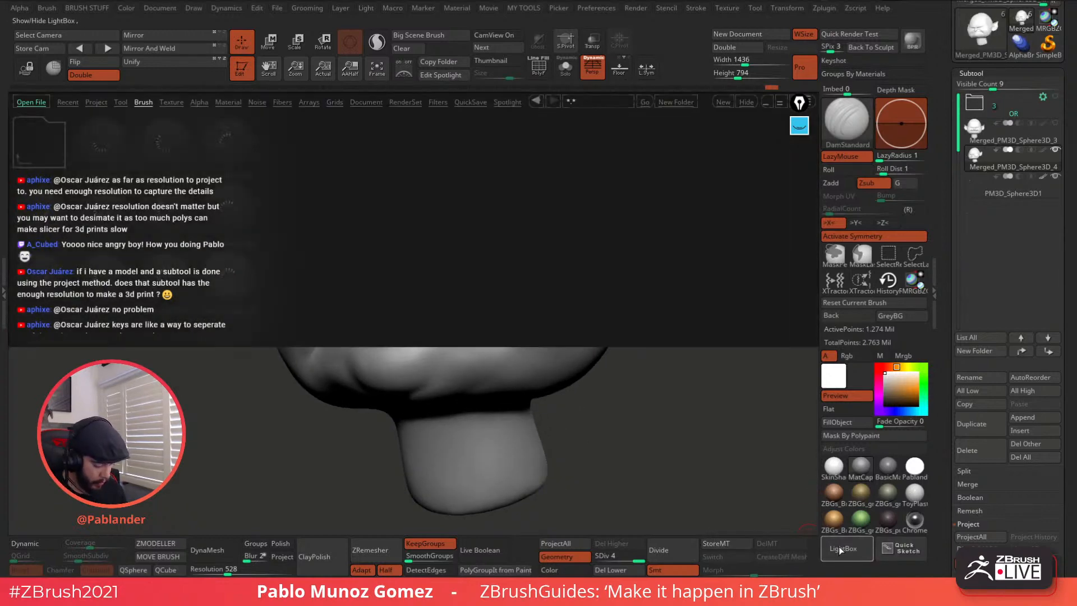
left_click(836, 548)
left_click(844, 129)
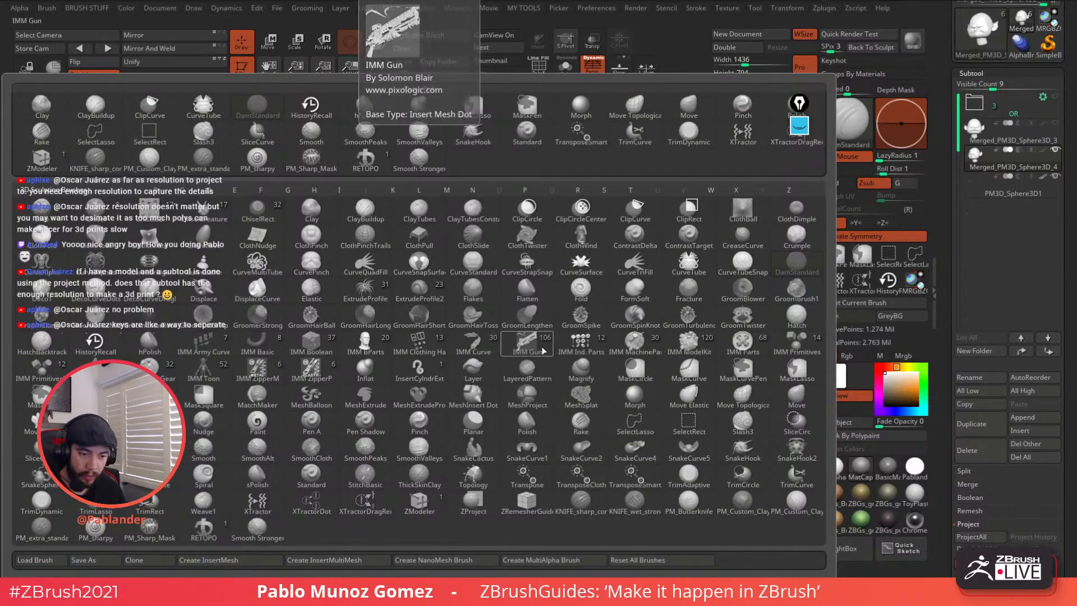
key("p")
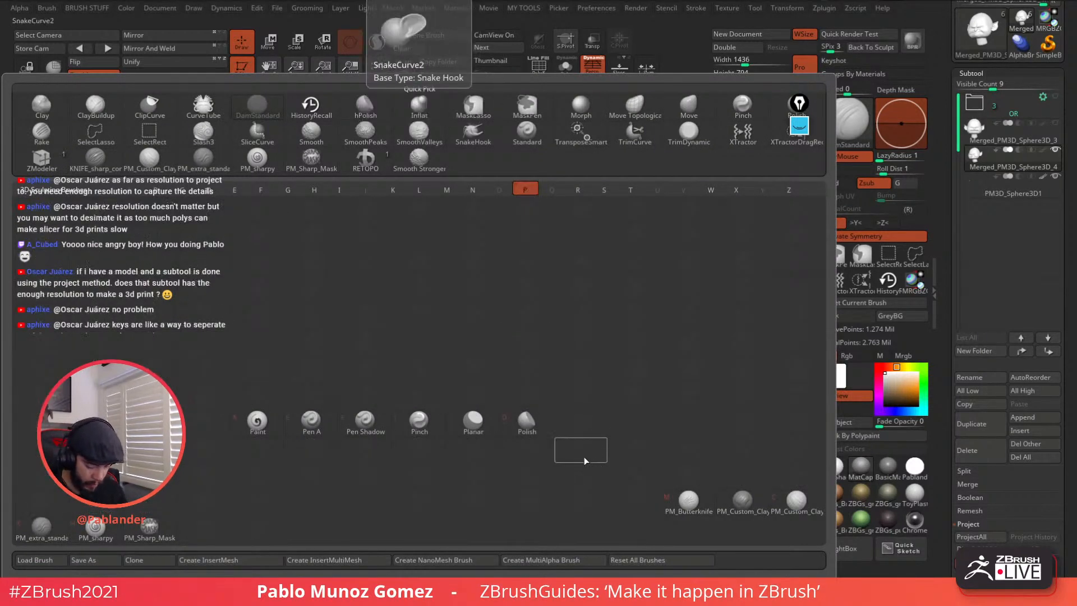
left_click(529, 430)
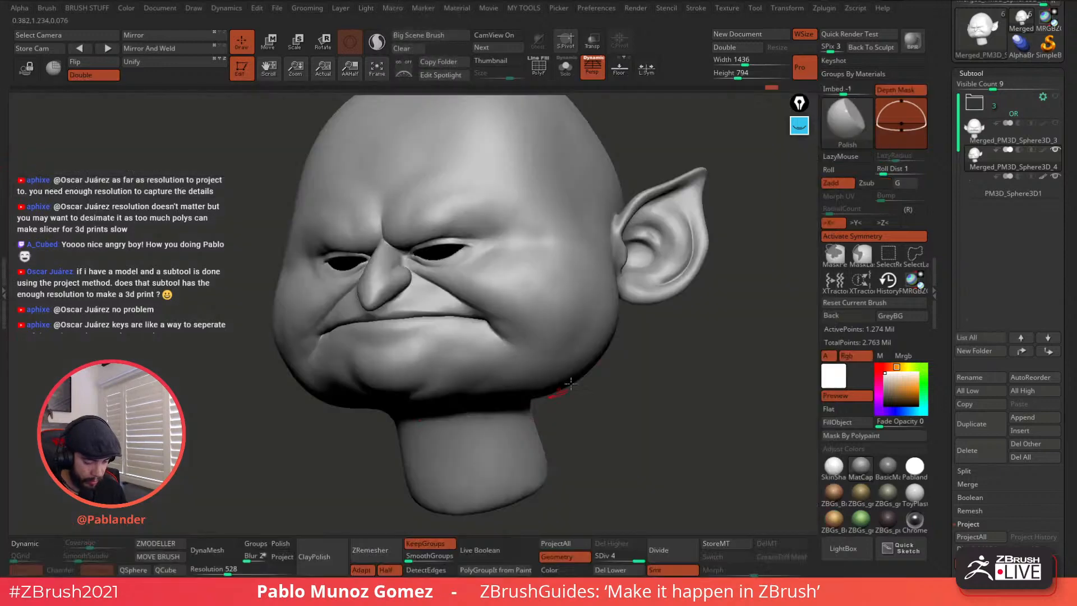
key("space")
right_click_drag(596, 298, 586, 319)
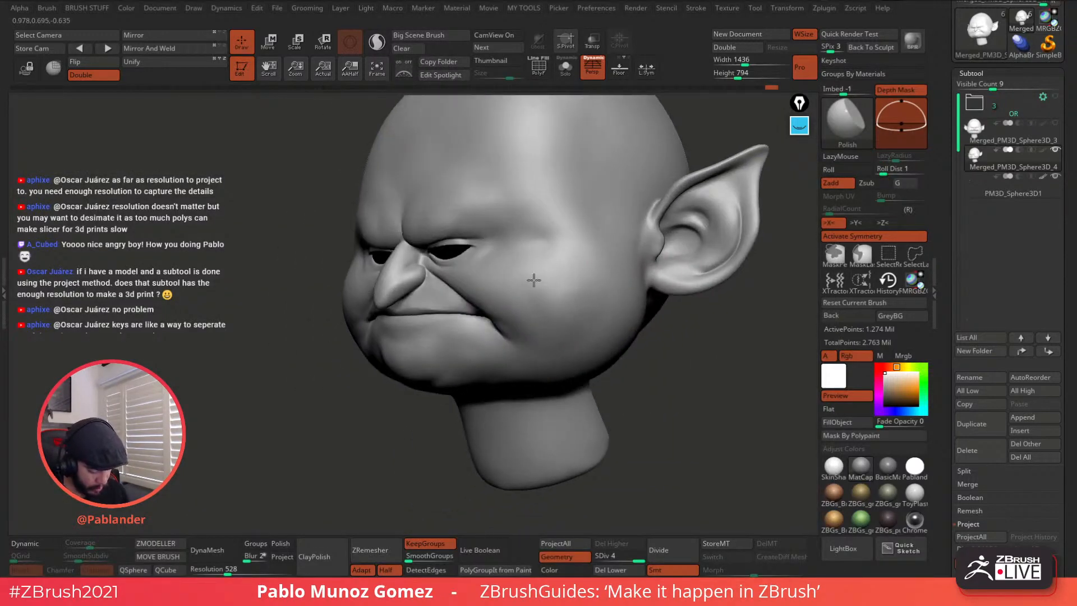
right_click_drag(505, 296, 565, 215)
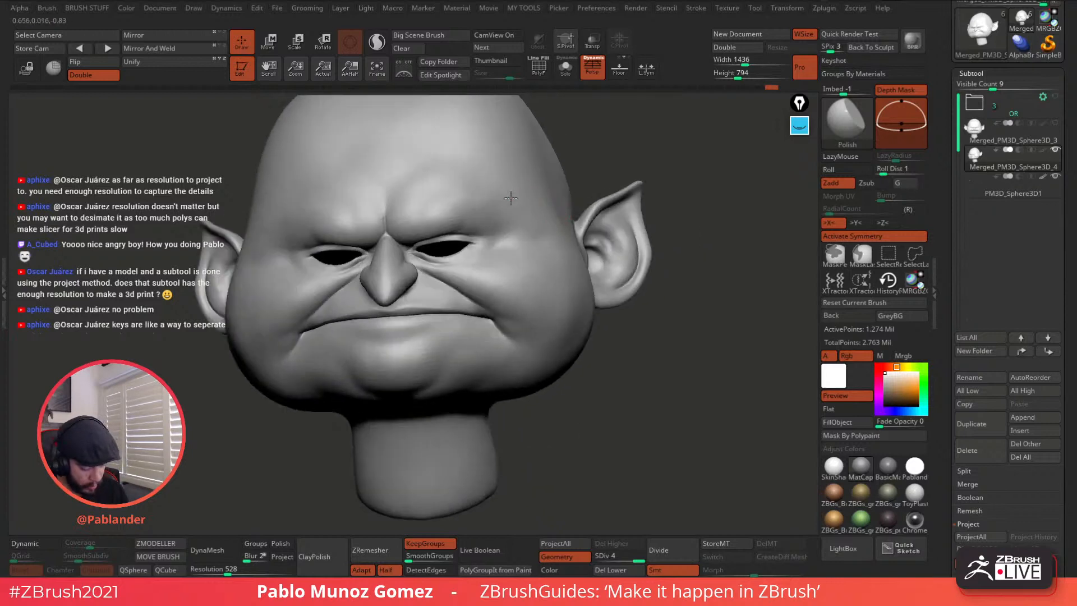
right_click_drag(435, 162, 570, 314)
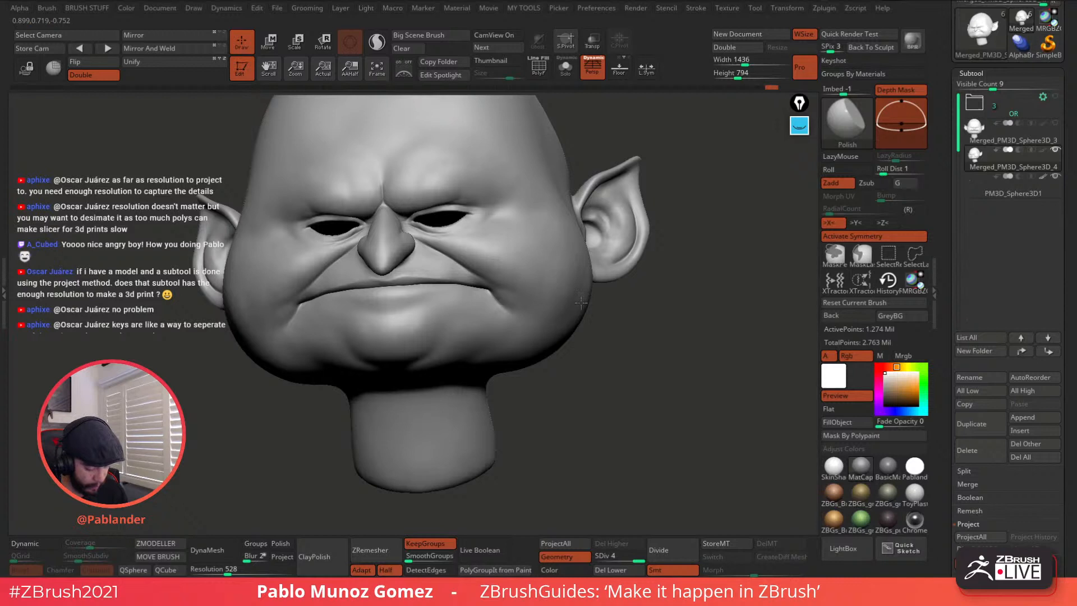
right_click_drag(572, 300, 573, 293)
key("shift")
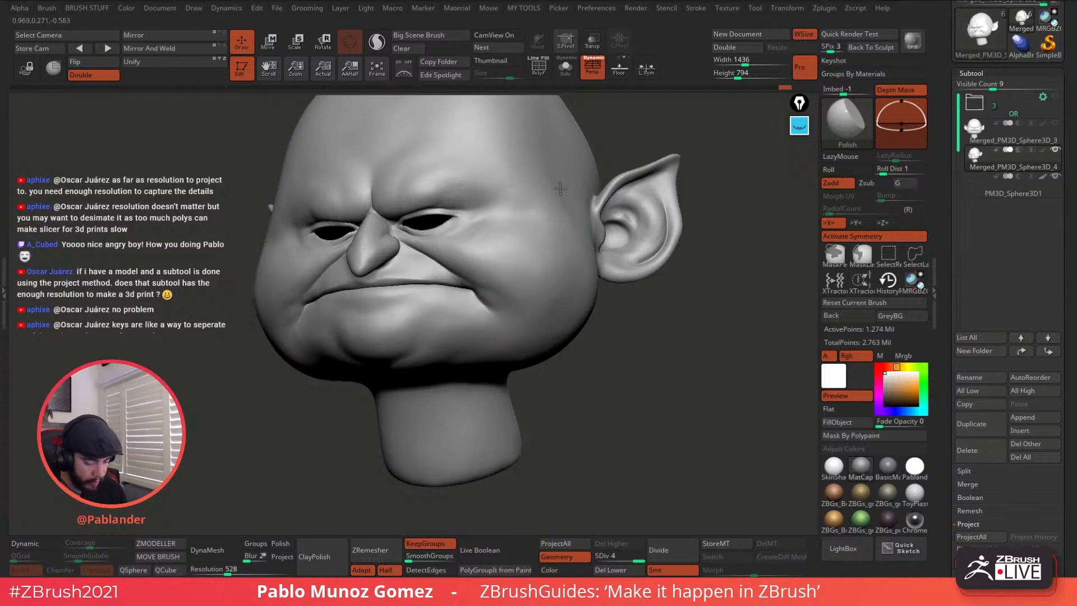
right_click_drag(550, 300, 572, 321, "ctrl")
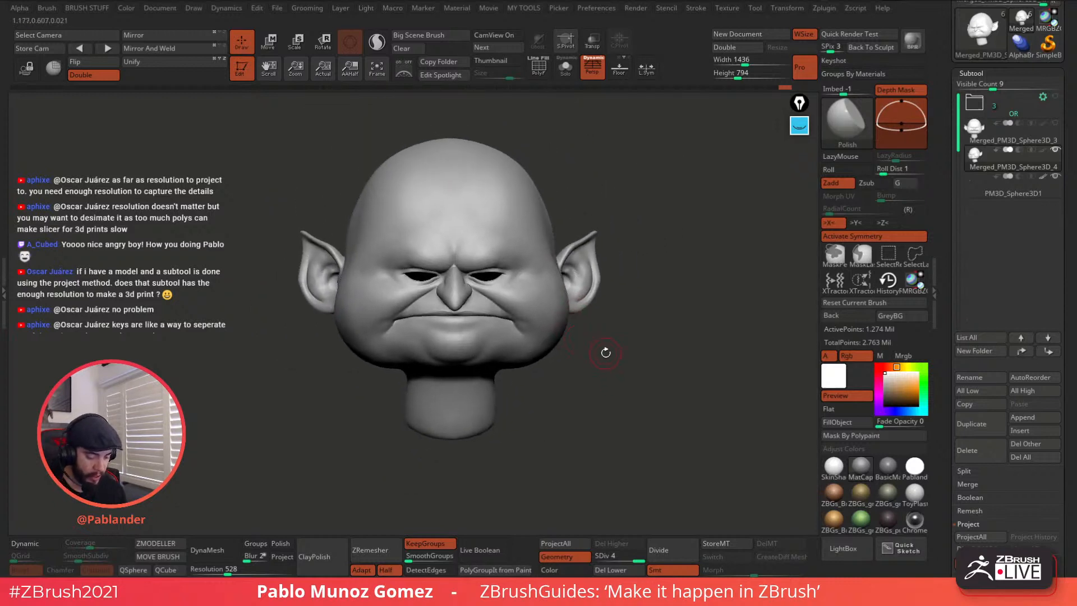
mouse_move(606, 353)
right_mouse_down("ctrl")
mouse_move(611, 376)
mouse_move(618, 358)
right_mouse_up("ctrl")
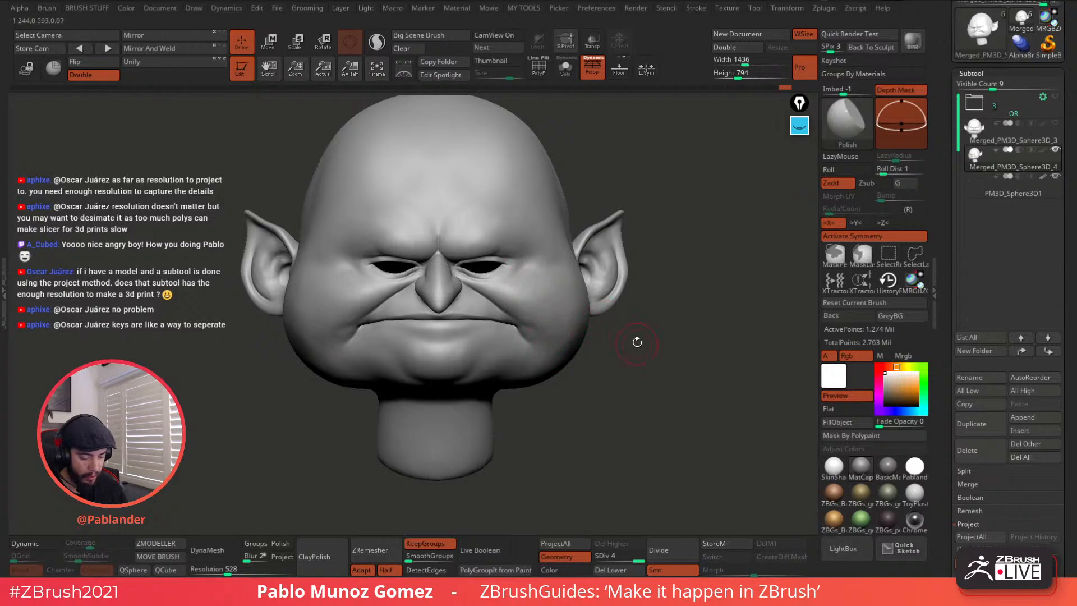
mouse_move(634, 338)
right_mouse_down()
mouse_move(620, 328)
mouse_move(640, 312)
right_mouse_up()
Step: Carve the eyelid creases at the outer eye corners and the folds below the inner corners with a small DamStandard brush, smoothing the transitions
key("space")
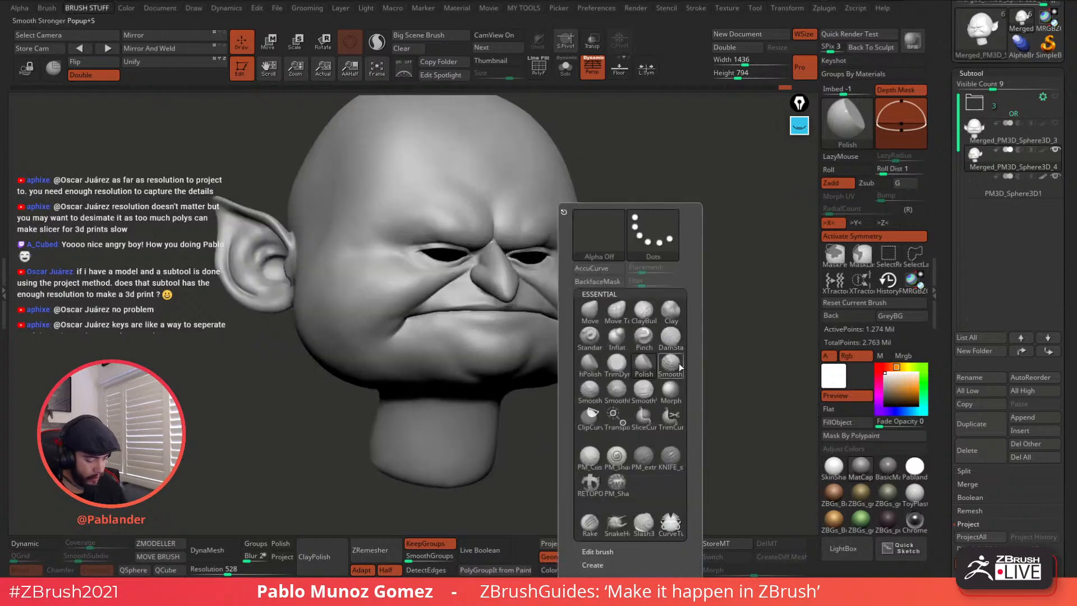
left_click(672, 341)
mouse_move(490, 271)
right_mouse_down()
mouse_move(558, 238)
mouse_move(576, 315)
right_mouse_up()
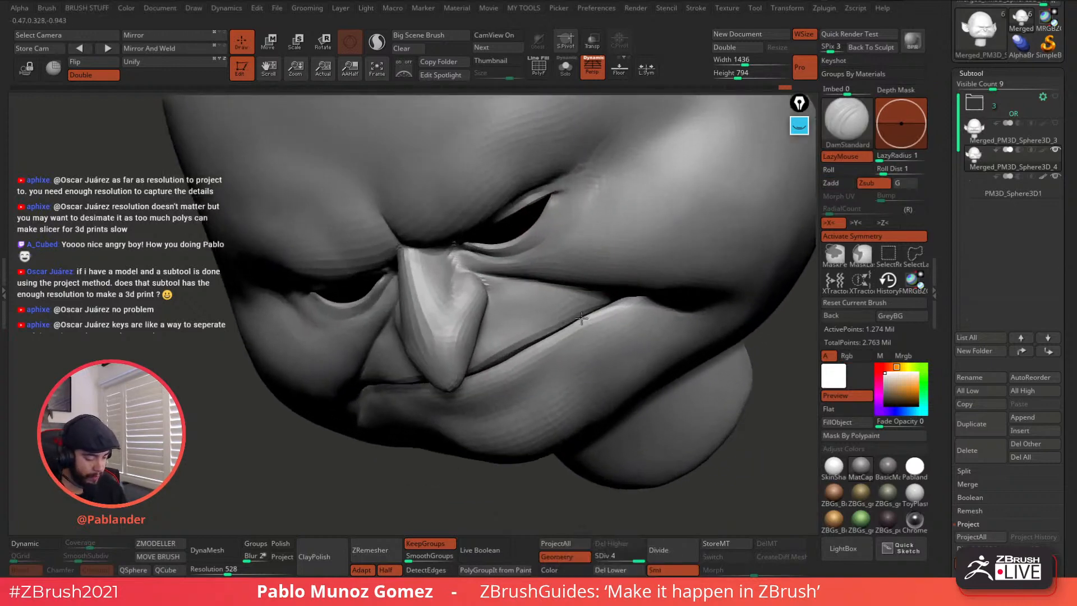
key("space")
left_click(604, 200)
right_click_drag(604, 214, 541, 311)
key("space")
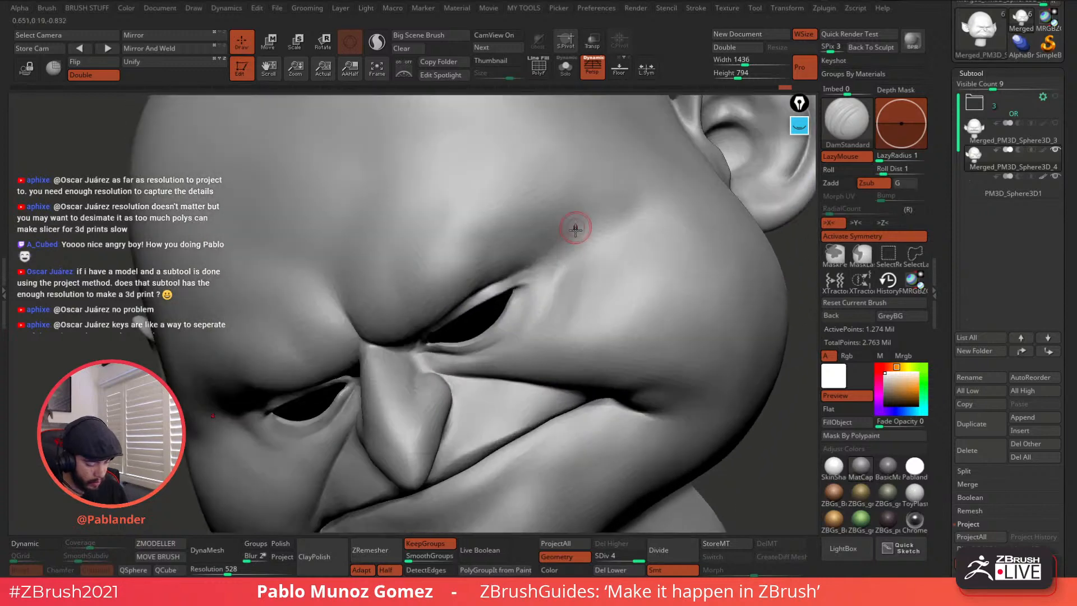
right_click_drag(555, 256, 551, 247)
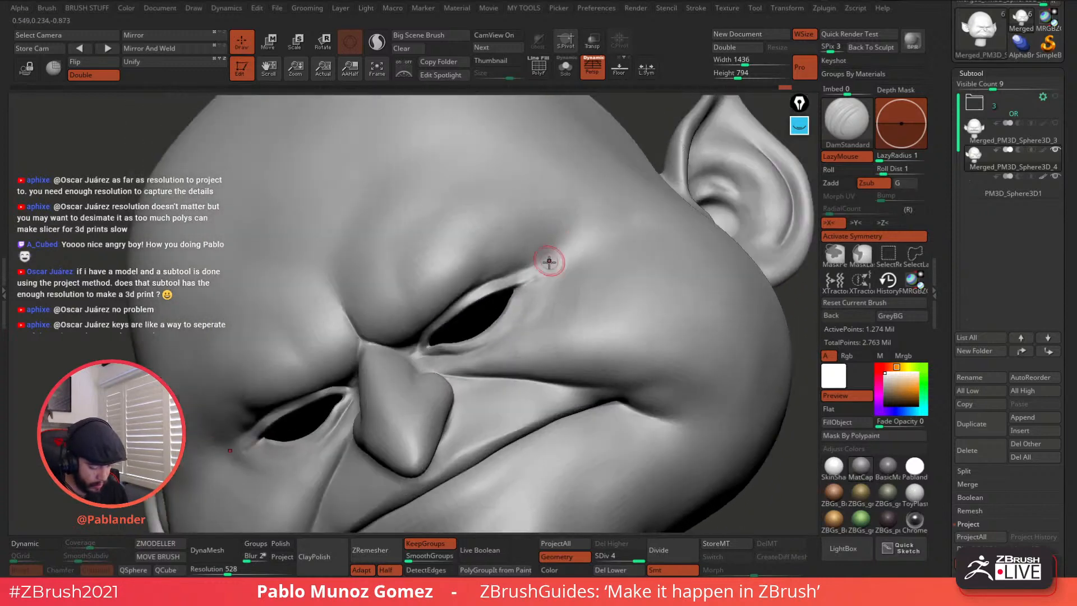
left_click_drag(551, 265, 532, 284, "shift")
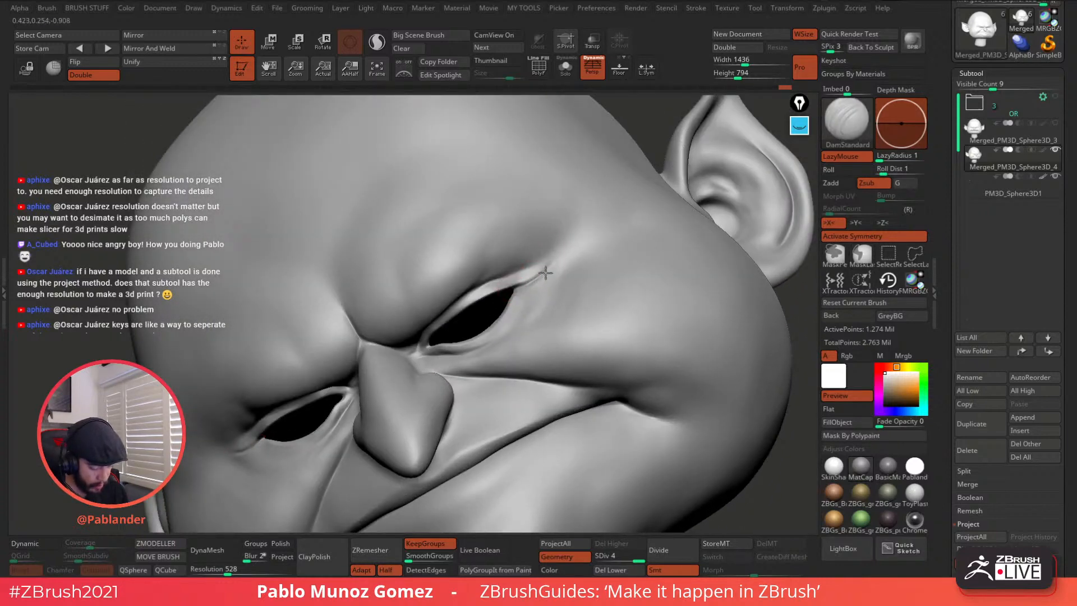
left_click_drag(548, 260, 543, 267, "shift")
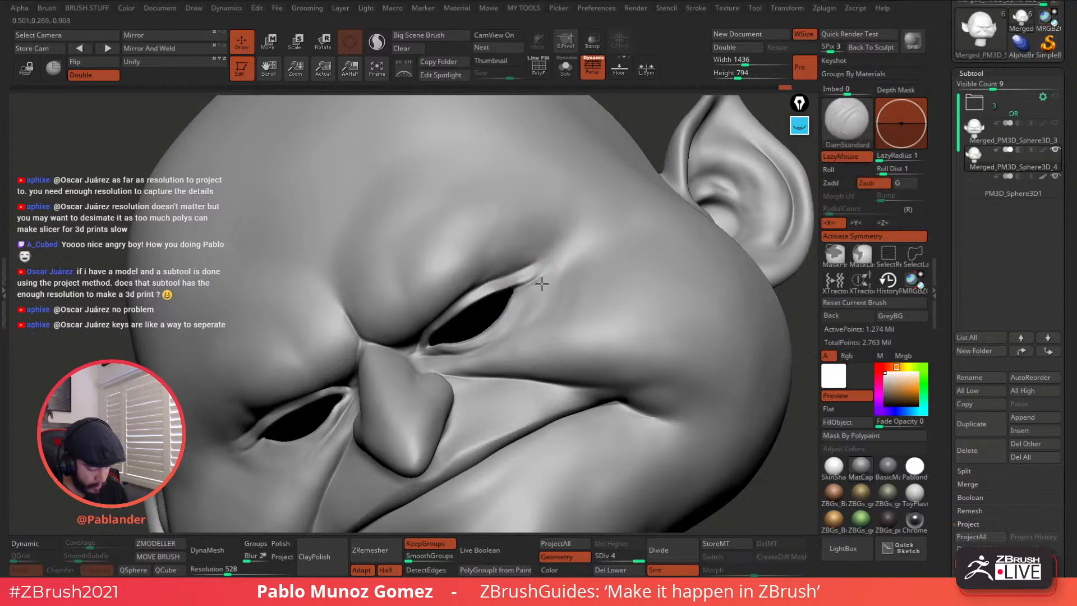
mouse_move(543, 281)
right_mouse_down()
mouse_move(525, 320)
mouse_move(520, 280)
right_mouse_up()
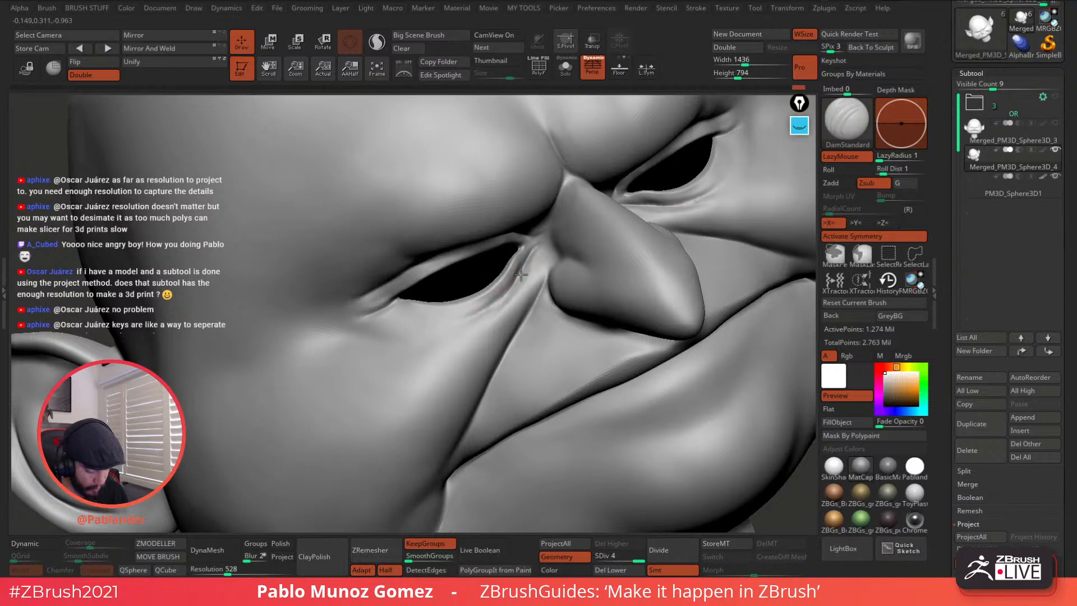
mouse_move(498, 301)
left_mouse_down()
mouse_move(458, 322)
mouse_move(483, 308)
left_mouse_up()
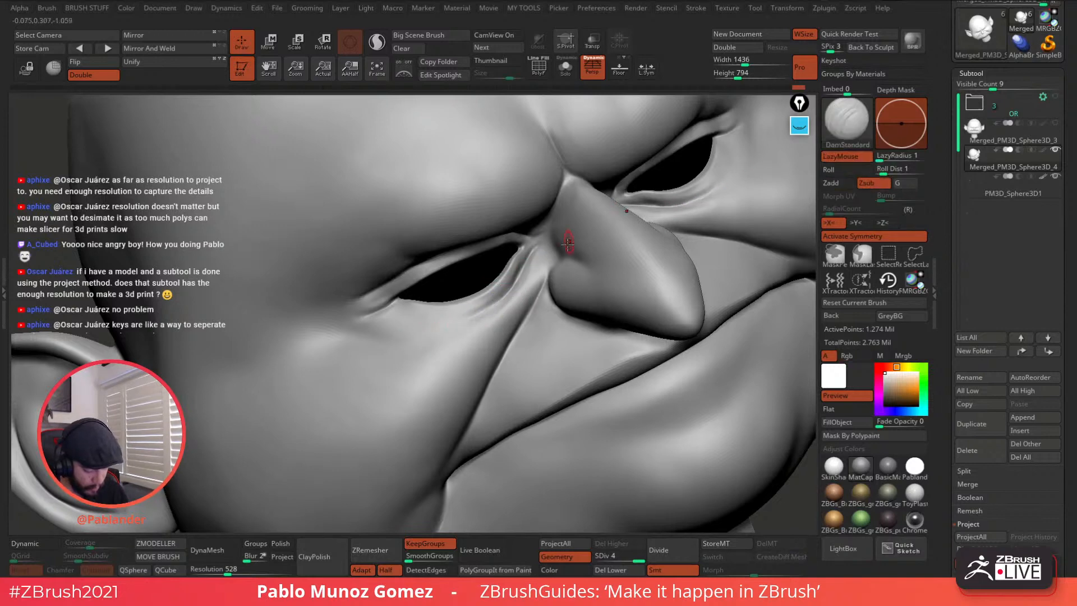
Step: Deepen the crease running down from the mouth corner with DamStandard and soften it by smoothing
mouse_move(569, 335)
right_mouse_down()
mouse_move(522, 284)
mouse_move(493, 363)
mouse_move(455, 315)
right_mouse_up()
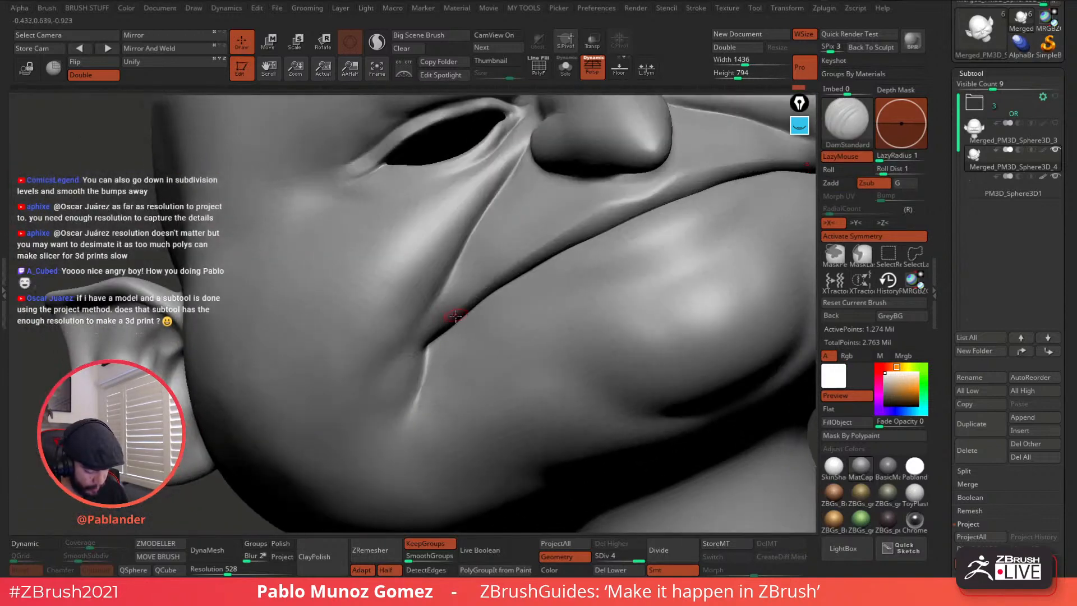
left_click_drag(429, 348, 422, 386)
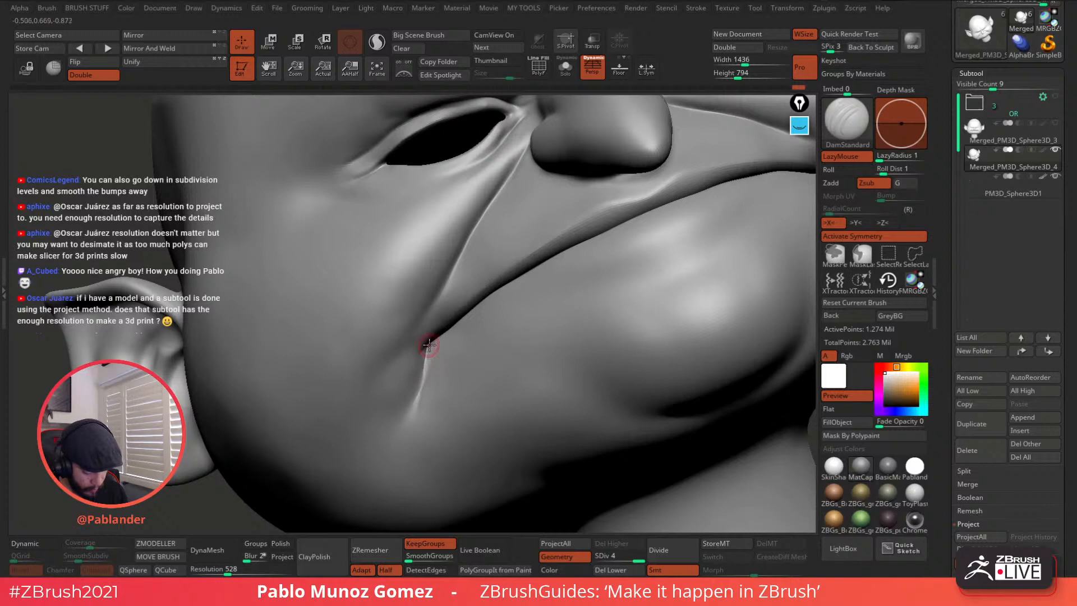
key("shift")
mouse_move(405, 428)
right_mouse_down()
mouse_move(471, 390)
mouse_move(541, 317)
mouse_move(519, 321)
mouse_move(483, 379)
right_mouse_up()
right_click(564, 302)
right_click(481, 380)
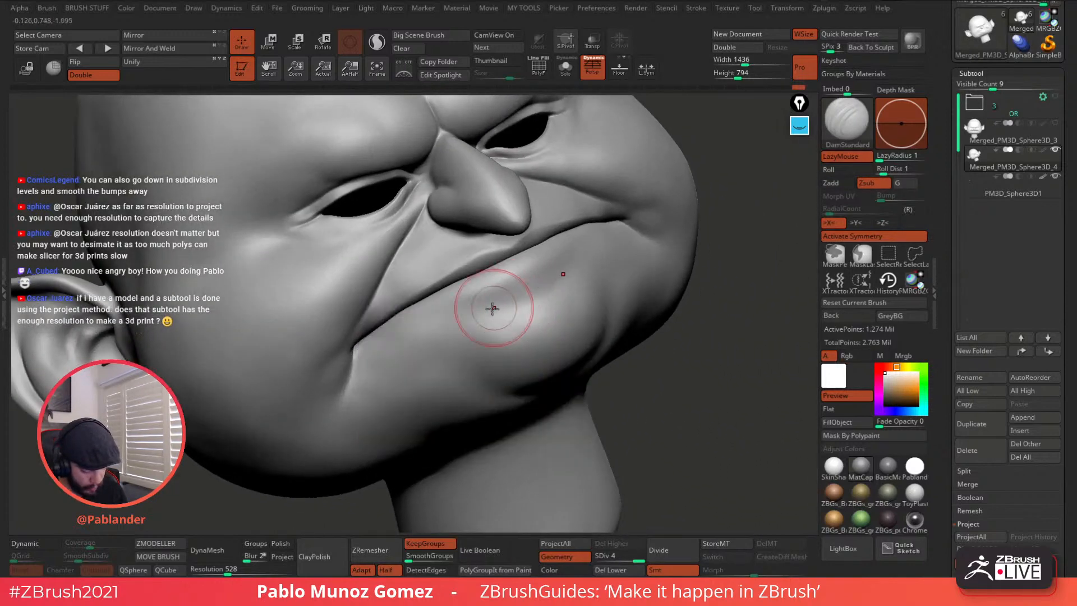
Step: Define the form below the lower lip with DamStandard strokes and smooth it into the chin and mouth corners
mouse_move(494, 314)
left_mouse_down()
mouse_move(528, 300)
mouse_move(534, 284)
mouse_move(504, 310)
mouse_move(528, 298)
left_mouse_up()
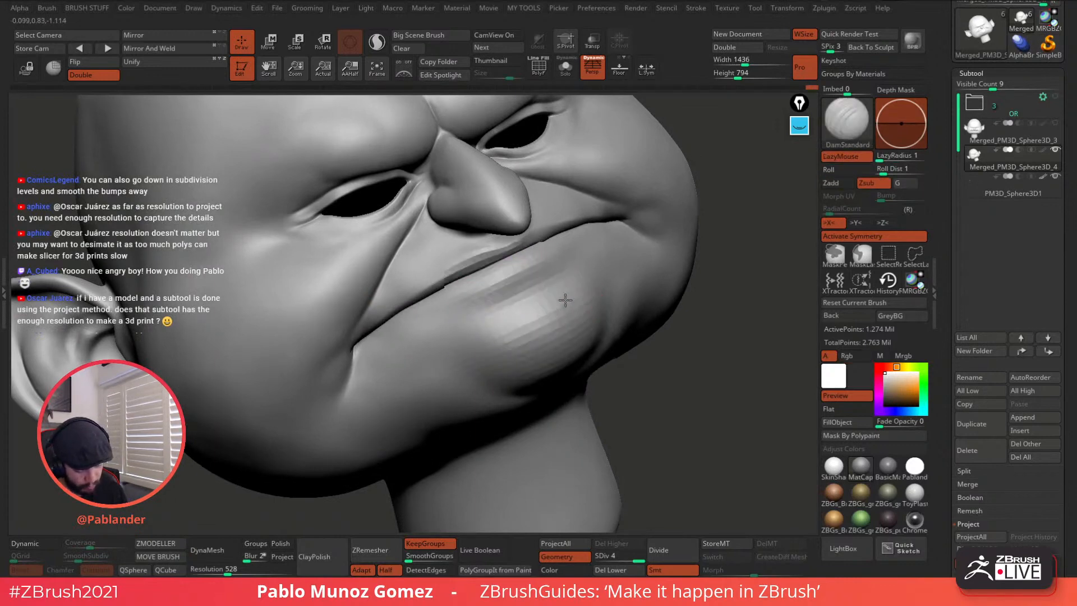
mouse_move(565, 301)
right_mouse_down()
mouse_move(577, 288)
mouse_move(558, 294)
mouse_move(620, 289)
mouse_move(609, 303)
mouse_move(589, 300)
mouse_move(576, 331)
right_mouse_up()
key("shift")
left_click_drag(577, 331, 583, 326, "shift")
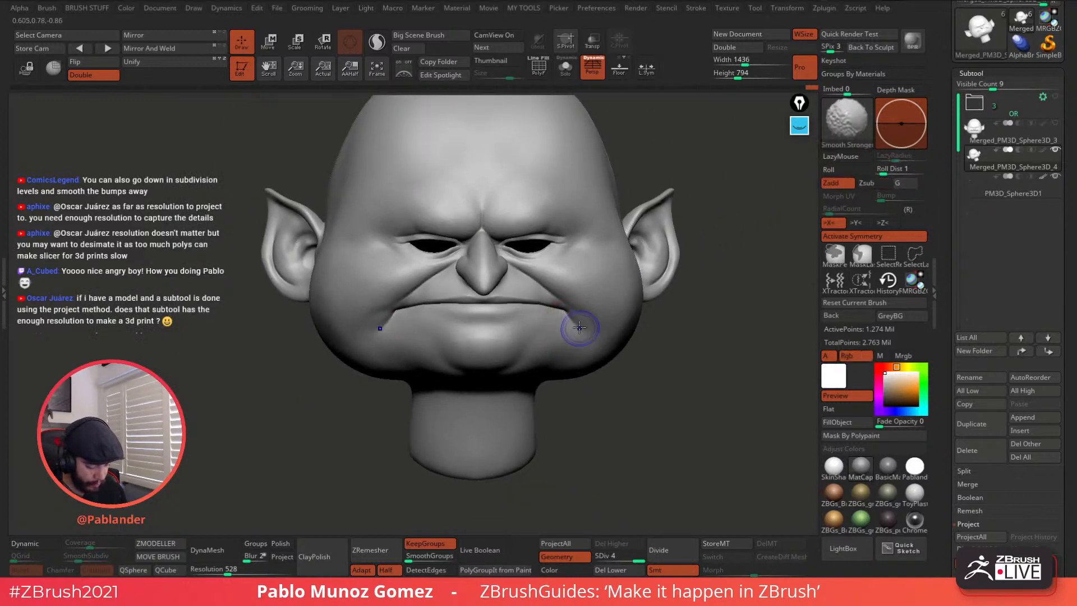
Step: Carve symmetrical frown furrows above the inner brows on the forehead with DamStandard
right_click_drag(606, 275, 581, 306, "alt")
right_click_drag(459, 233, 470, 253, "ctrl")
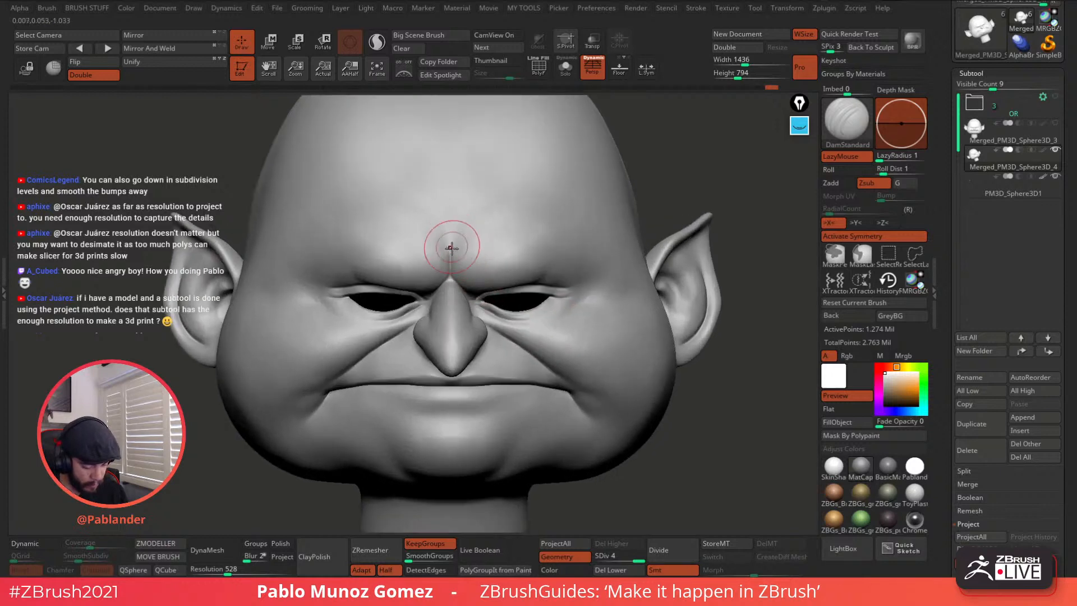
left_click_drag(489, 242, 513, 214)
right_click_drag(581, 232, 529, 228)
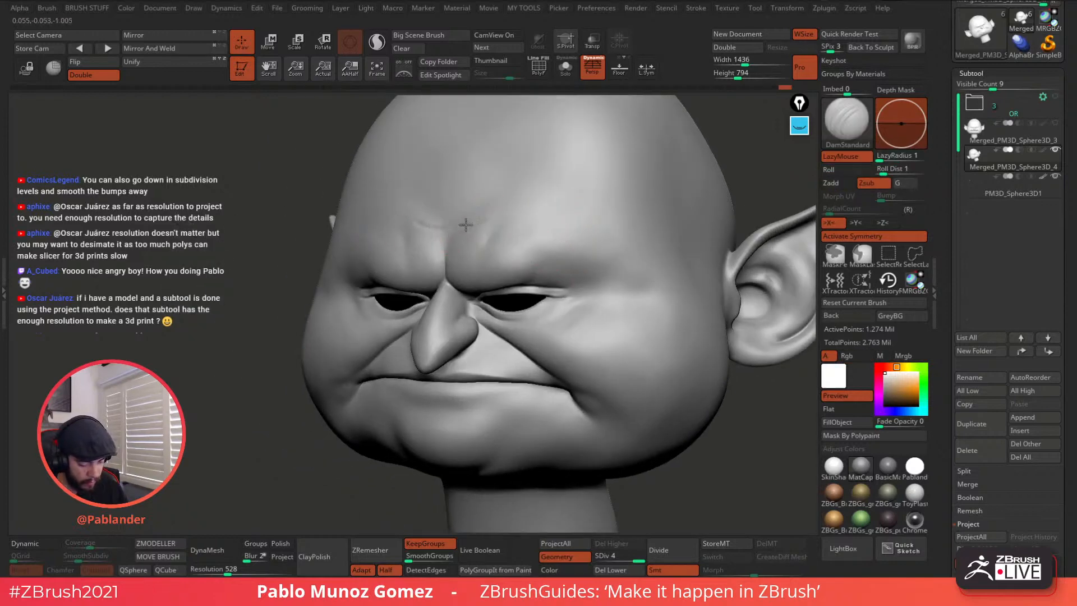
right_click_drag(522, 214, 534, 322)
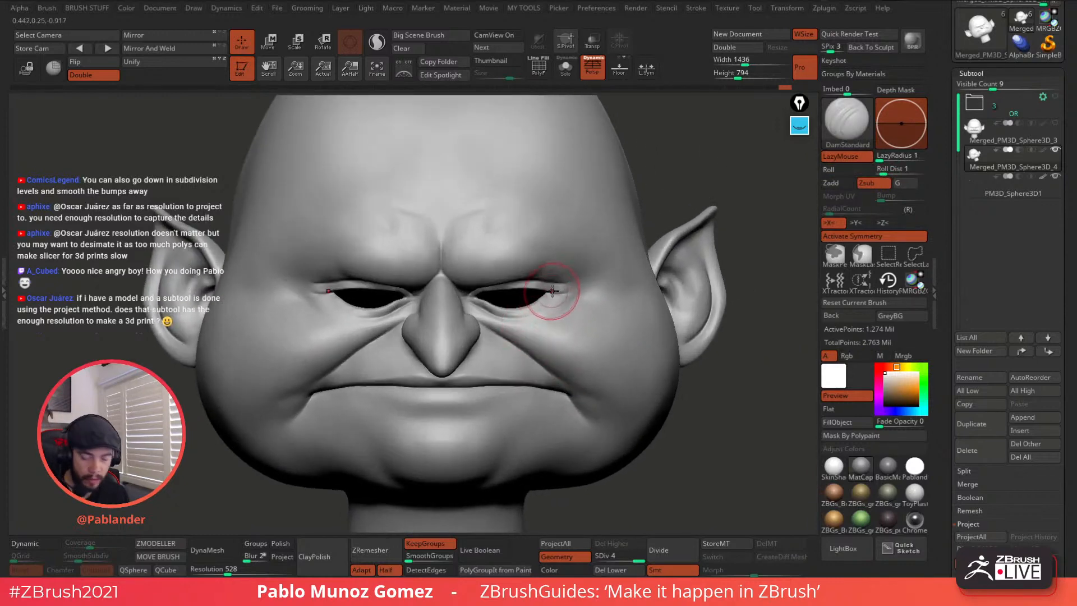
Step: Isolate and mask the eyelid rims, adjust the skin around the eyes with the Move brush, and clear the mask
key("b")
key("m")
key("v")
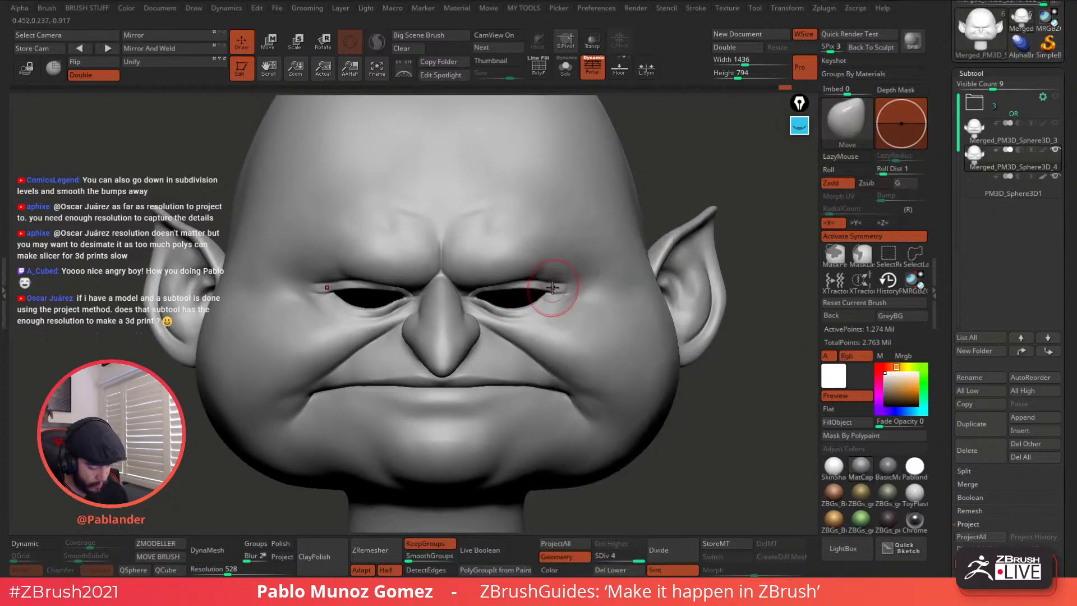
left_click(536, 278, "ctrl+shift")
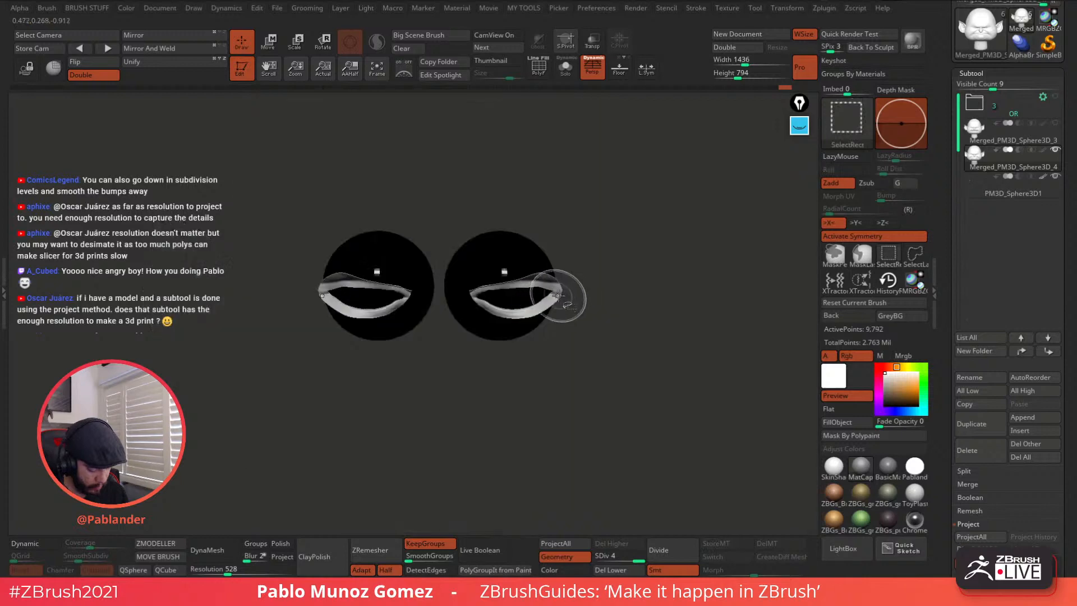
left_click(613, 327, "ctrl+shift")
key("space")
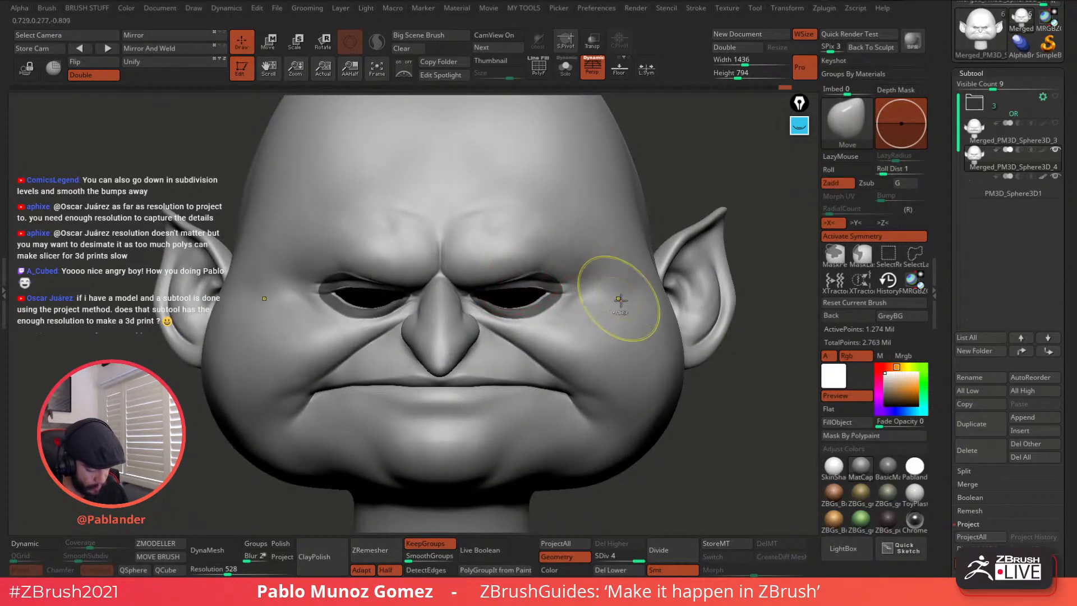
left_click_drag(724, 388, 743, 406, "ctrl")
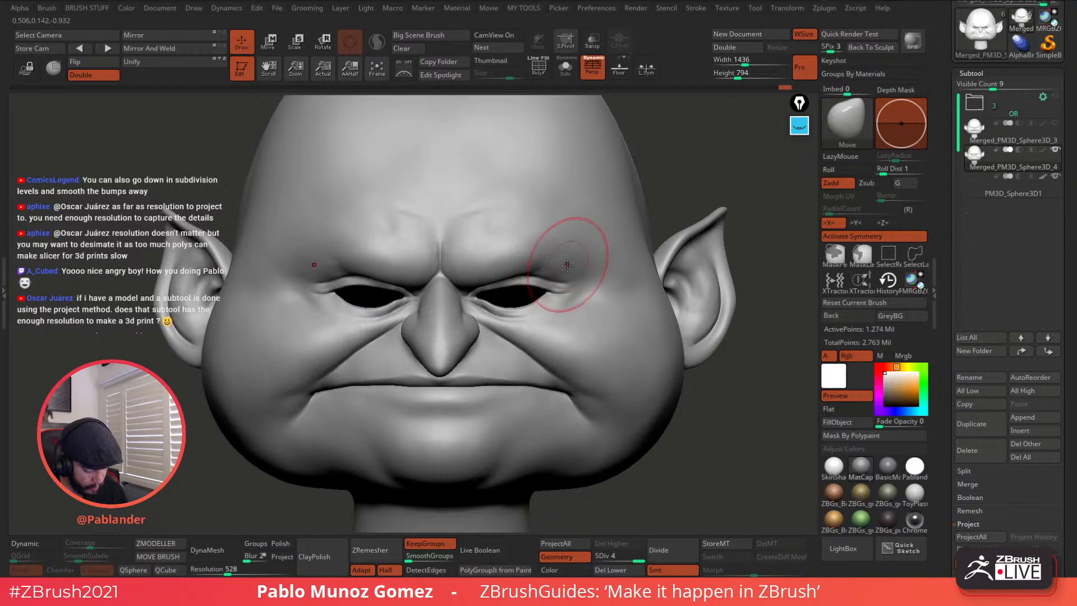
Step: Reshape the upper eyelids and their inner and outer corners with the Move brush, working from front and low angles
right_click_drag(566, 272, 574, 265)
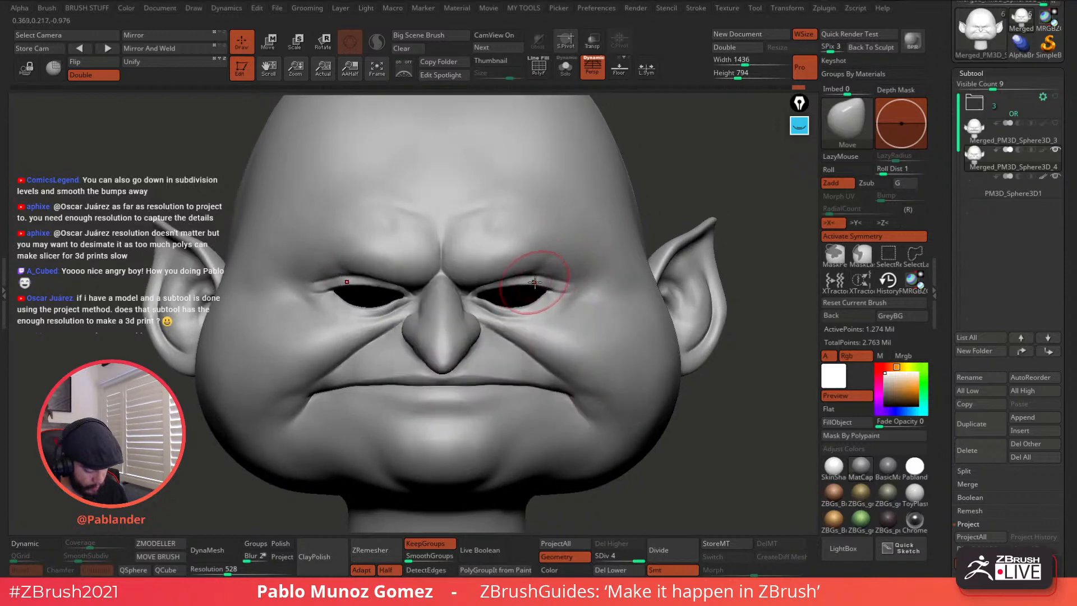
left_click_drag(549, 285, 546, 289)
right_click_drag(542, 285, 561, 283, "ctrl")
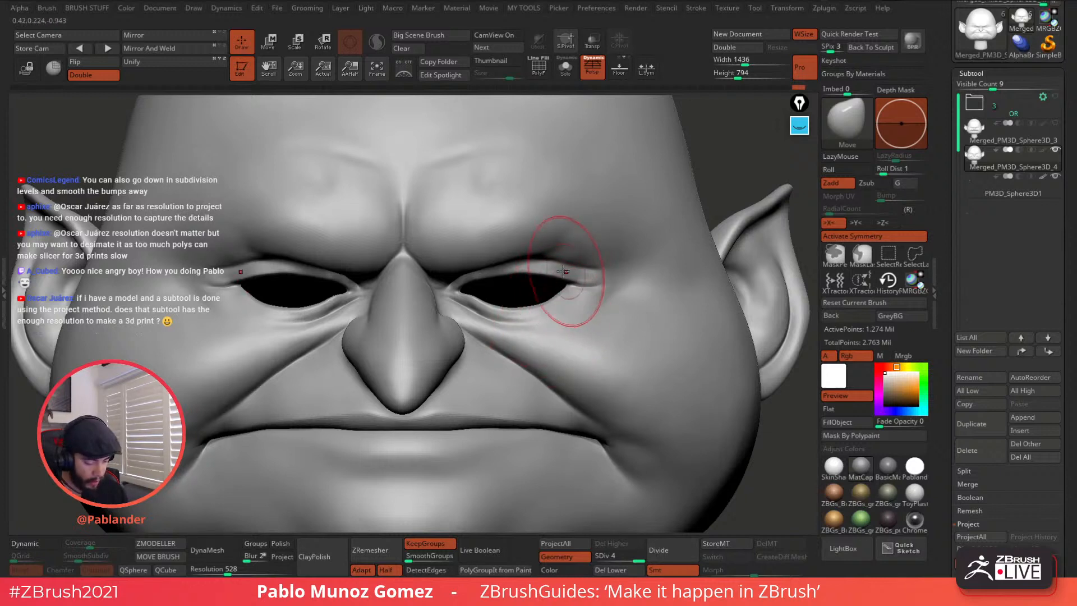
right_click(510, 337)
mouse_move(510, 336)
right_mouse_down("ctrl")
mouse_move(531, 228)
mouse_move(496, 210)
right_mouse_up("ctrl")
right_click_drag(496, 210, 491, 281, "ctrl")
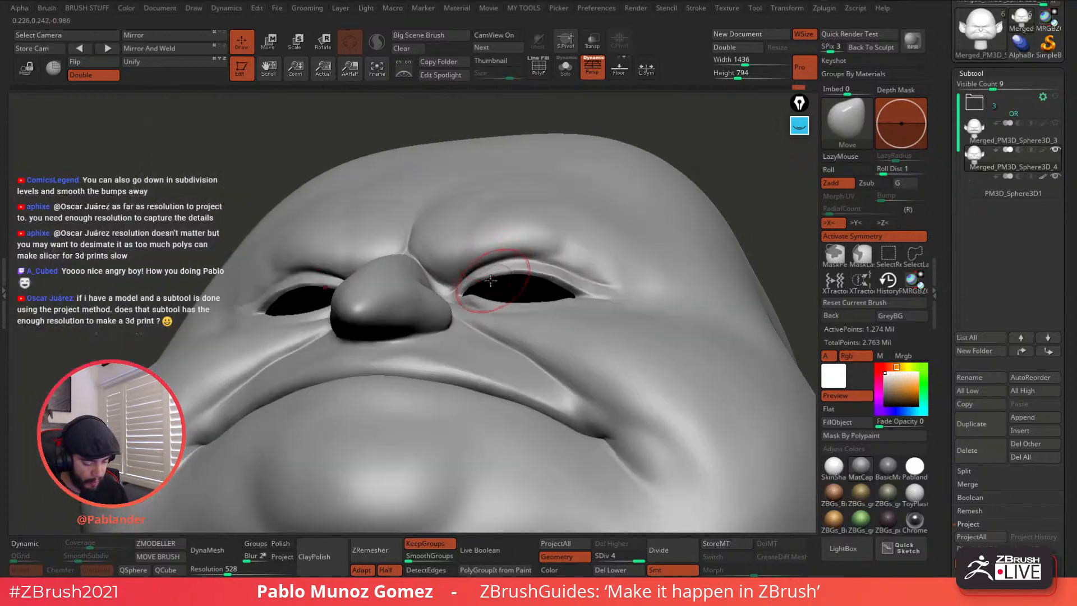
left_click_drag(484, 276, 477, 282)
right_click(452, 342)
right_click_drag(573, 257, 513, 274)
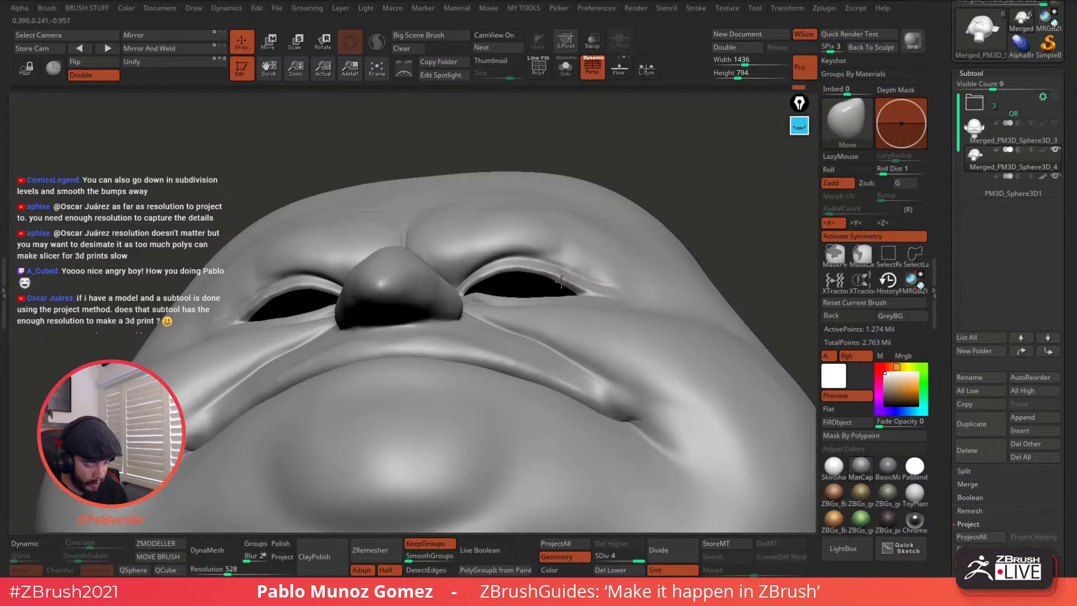
mouse_move(521, 269)
right_mouse_down()
mouse_move(587, 270)
mouse_move(589, 301)
mouse_move(561, 284)
mouse_move(621, 273)
mouse_move(586, 281)
mouse_move(558, 320)
mouse_move(561, 305)
right_mouse_up()
Step: Sharpen the upper eyelid crease with a small DamStandard brush and smooth the lid along the eye opening
key("b")
key("d")
key("s")
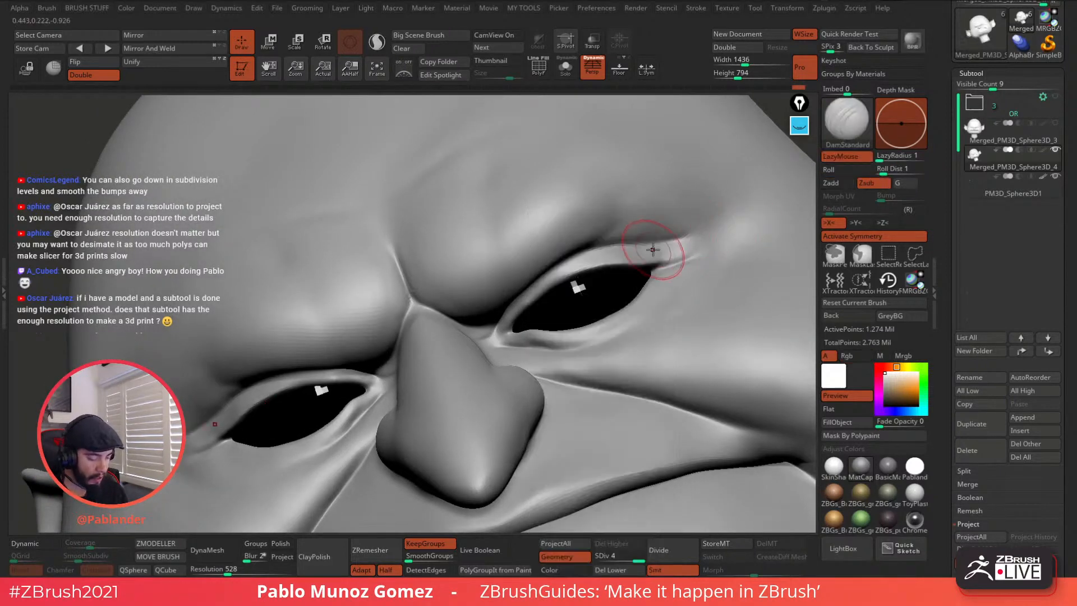
key("space")
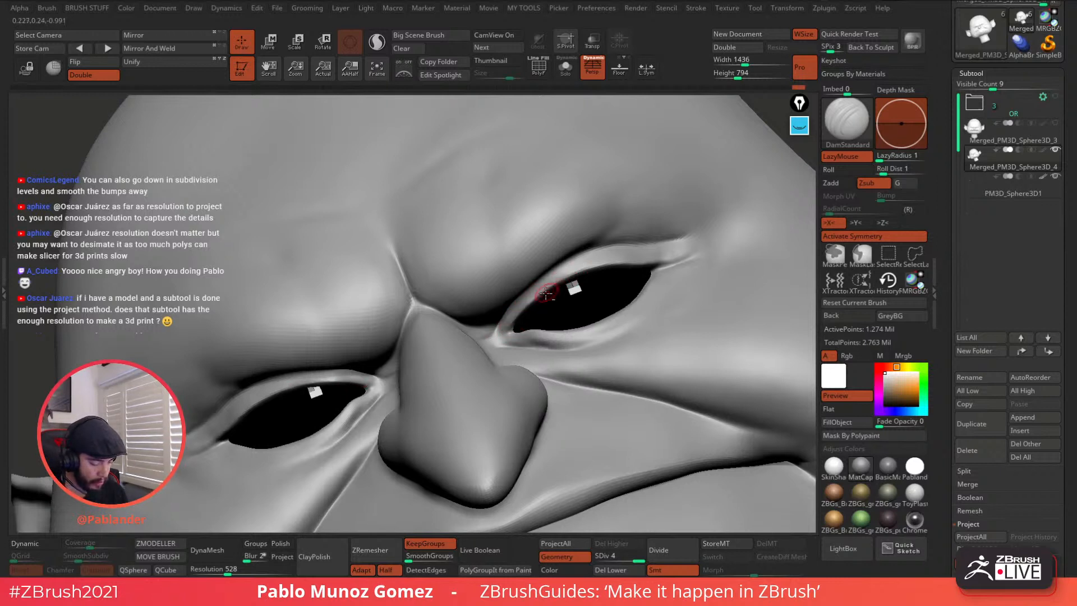
left_click_drag(517, 312, 577, 273, "shift")
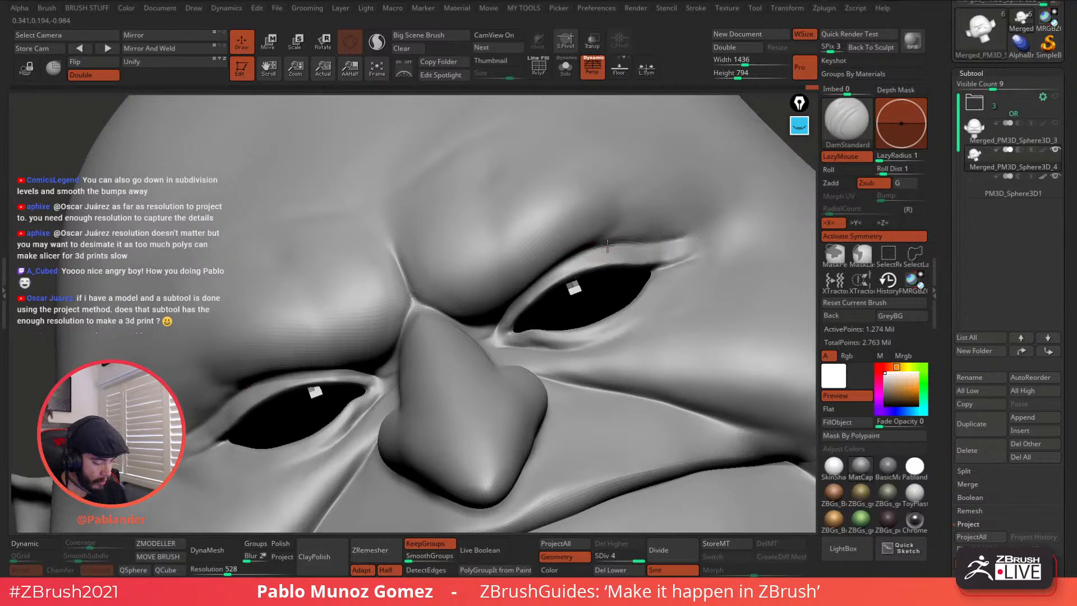
right_click_drag(676, 318, 662, 282, "ctrl")
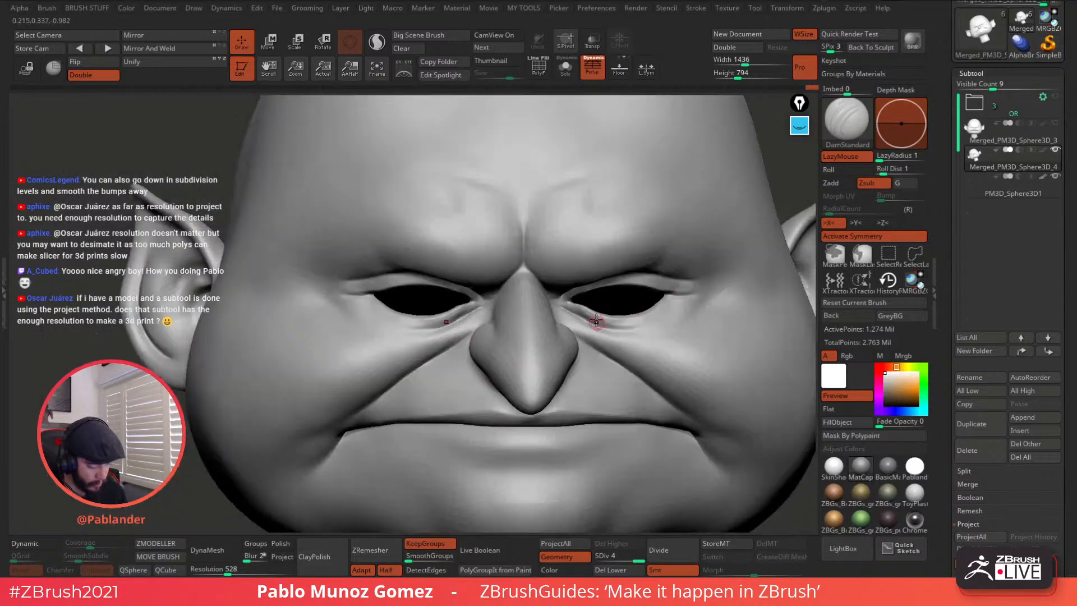
key("shift")
mouse_move(666, 348)
right_mouse_down("ctrl")
mouse_move(671, 359)
mouse_move(547, 297)
right_mouse_up("ctrl")
Step: Adjust the curve of the upper eyelids symmetrically with the Move brush to refine the grumpy eye openings
key("b")
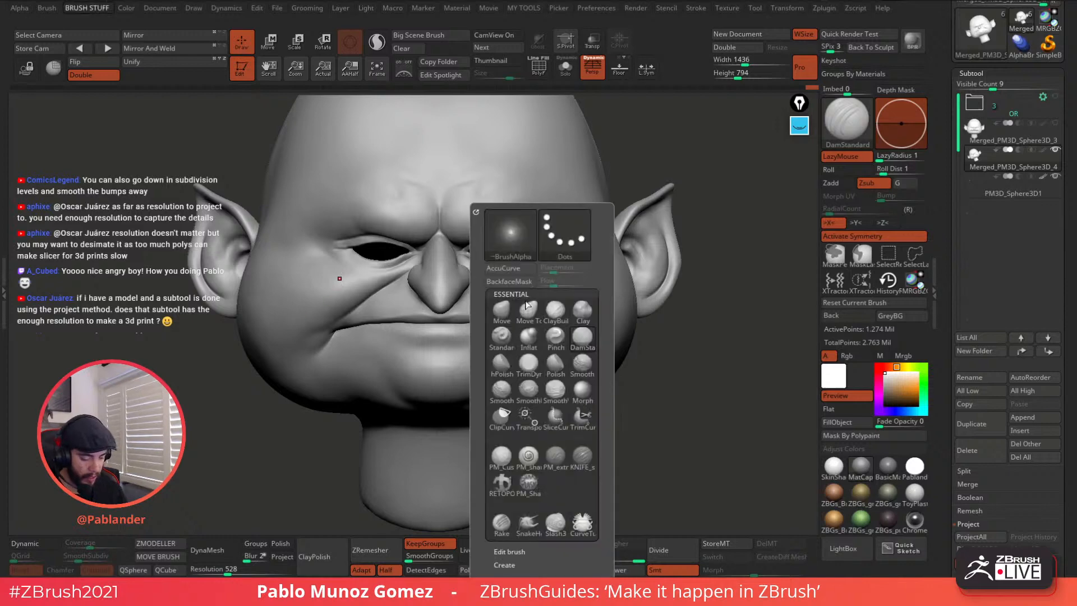
key("m")
key("v")
key("space")
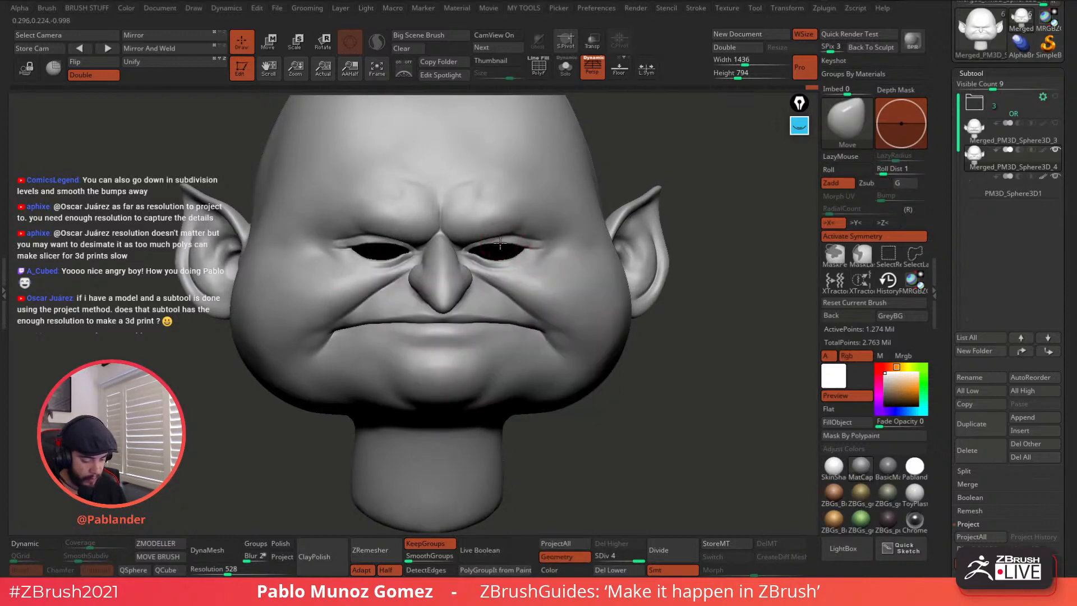
left_click_drag(499, 243, 524, 243)
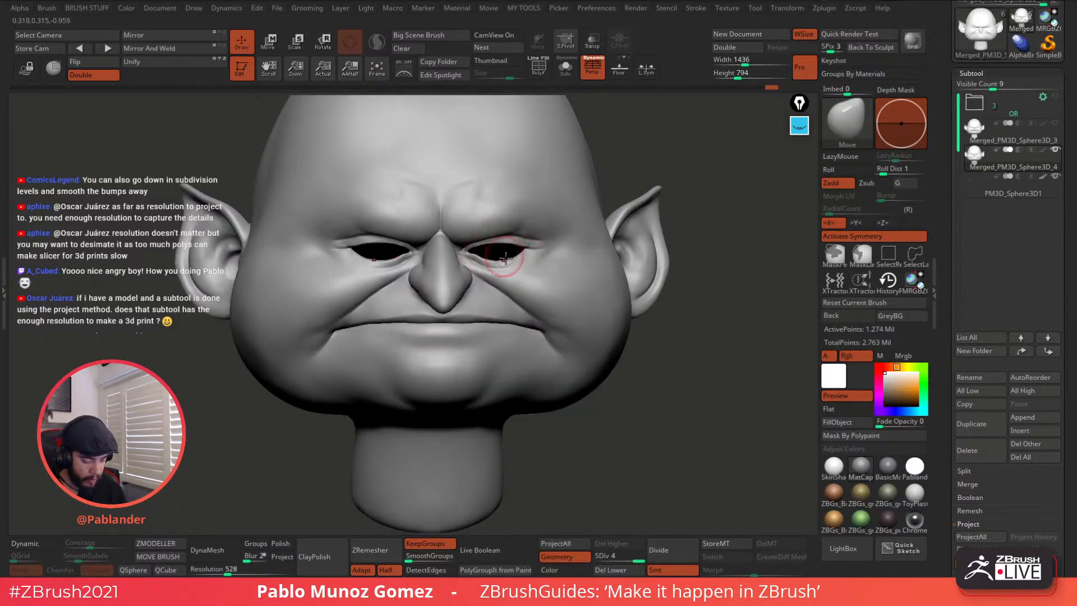
right_click_drag(520, 252, 536, 292, "alt")
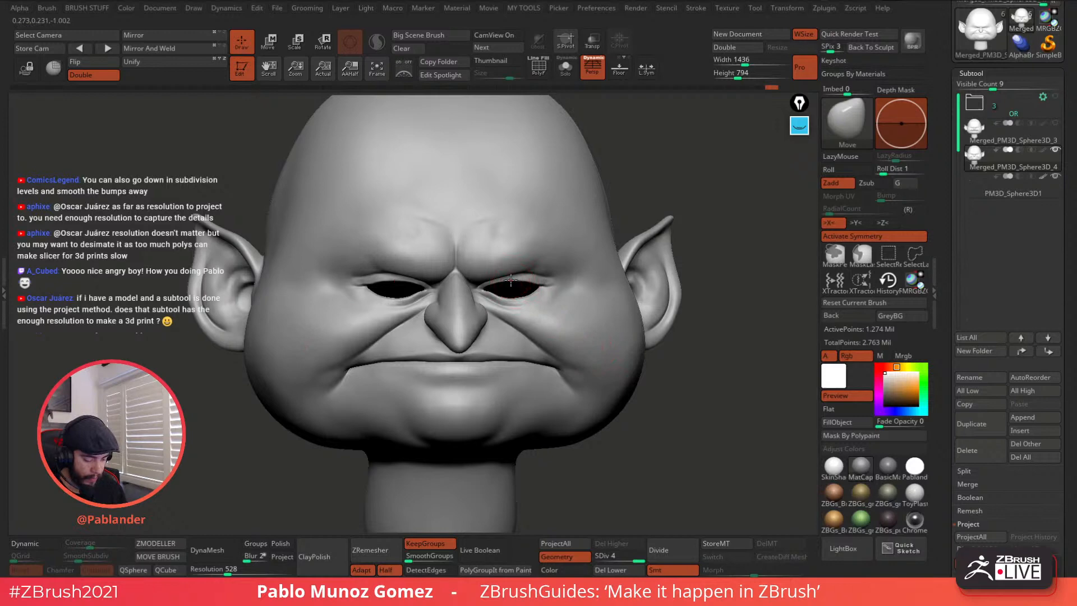
right_click_drag(572, 320, 589, 296)
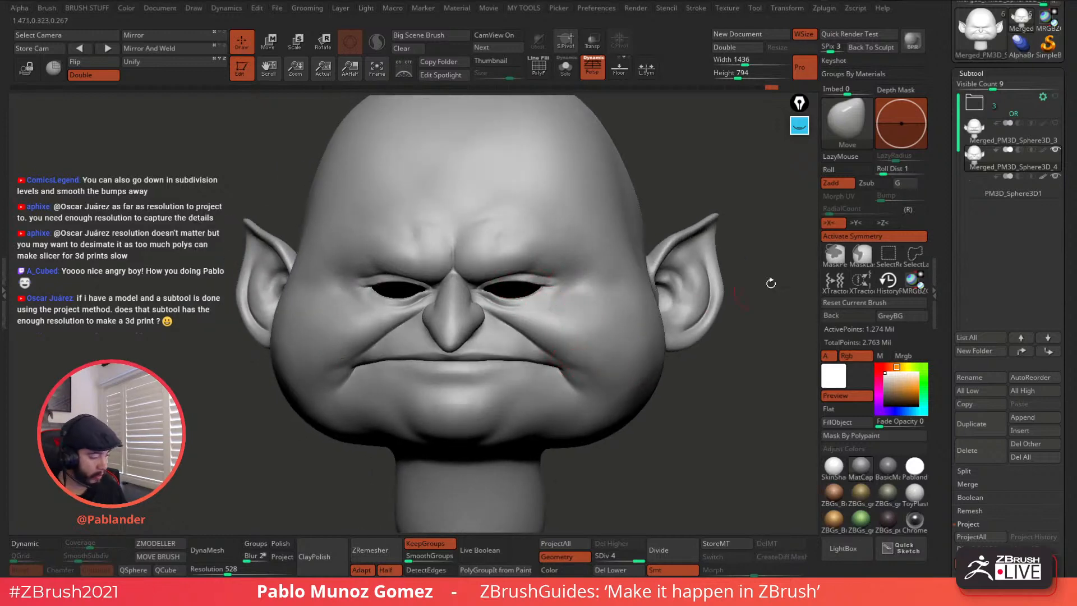
Step: Isolate the PM3D_Sphere3D1 eyeballs with symmetry and perspective off, and delete the right-hand eyeball's geometry
left_click(1014, 193)
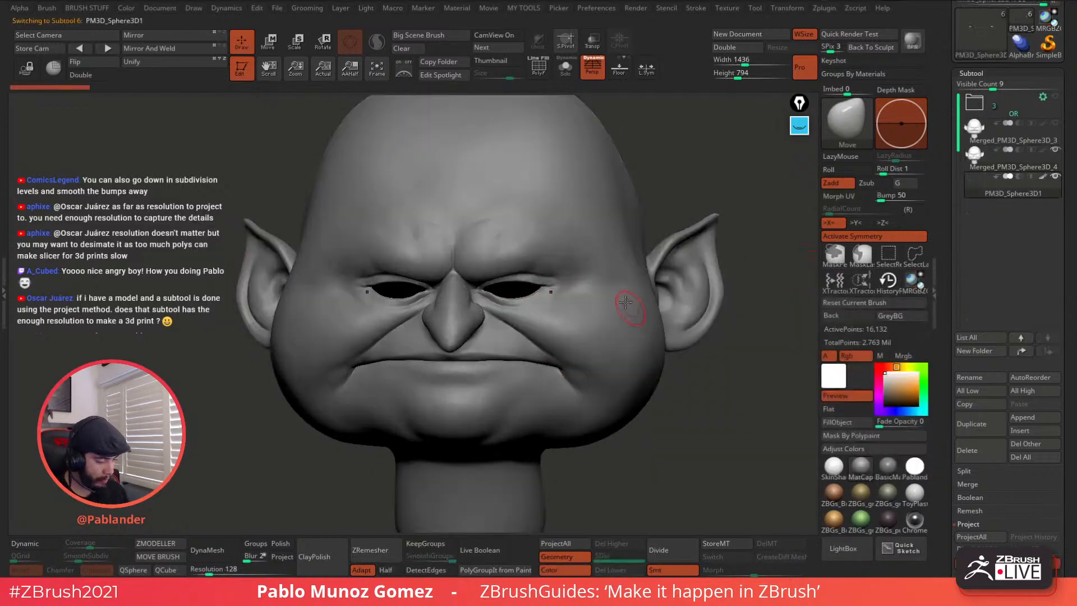
left_click(566, 67)
key("x")
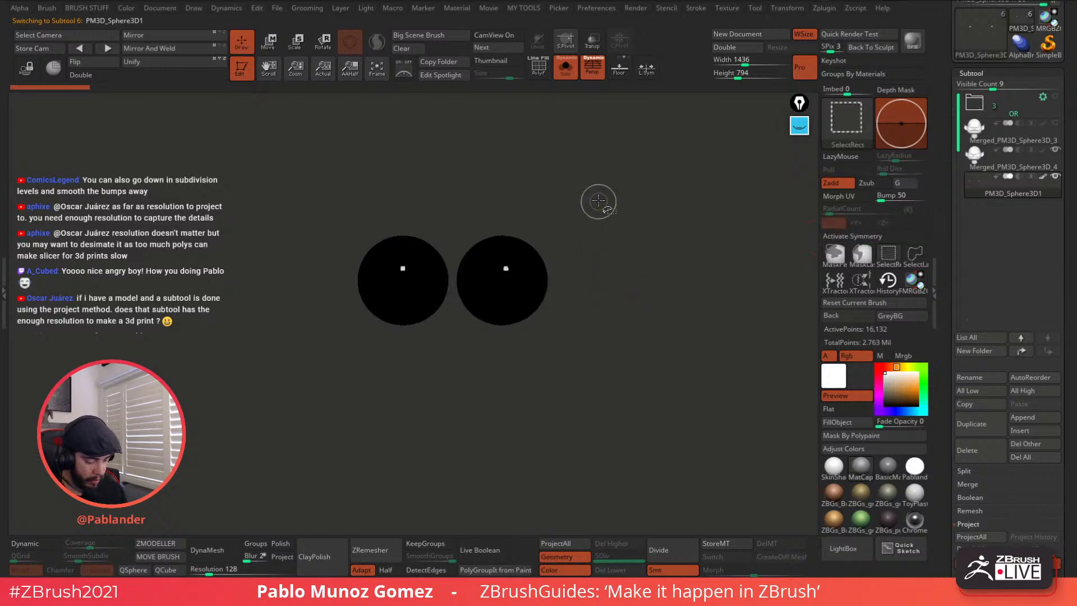
key("p")
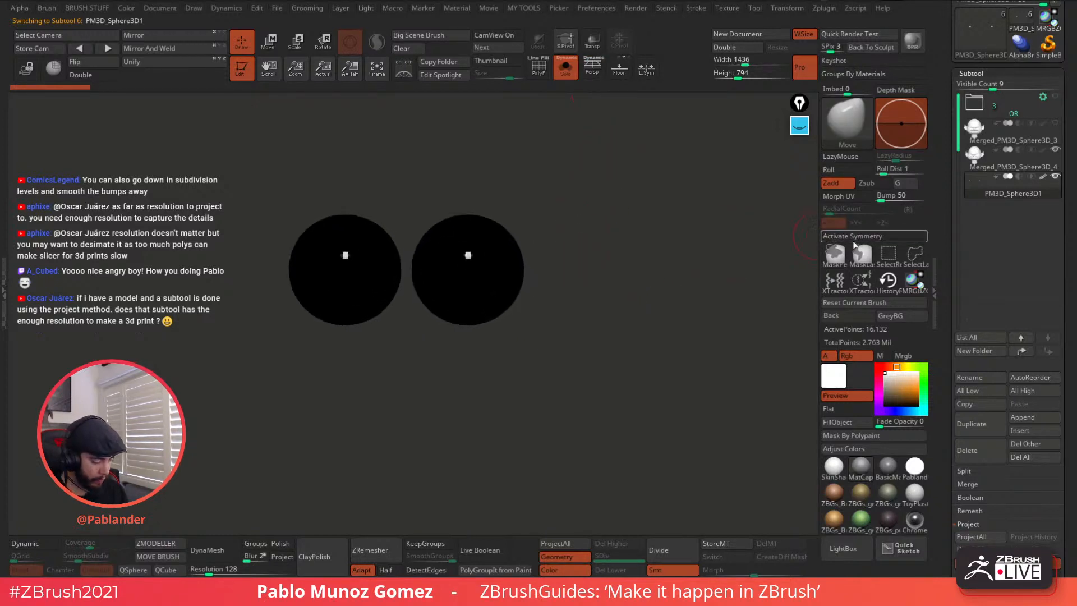
mouse_move(593, 165)
left_mouse_down("ctrl+shift")
mouse_move(510, 335)
mouse_move(409, 378)
left_mouse_up("ctrl+shift")
key("space")
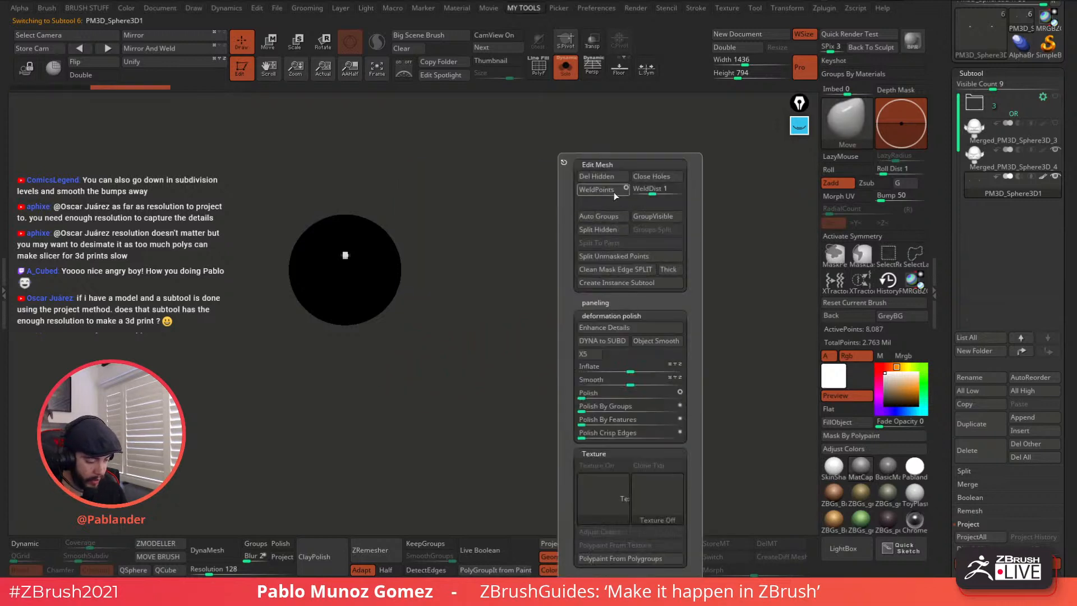
left_click(611, 177)
mouse_move(474, 238)
left_mouse_down("alt")
mouse_move(581, 258)
mouse_move(529, 289)
mouse_move(633, 308)
left_mouse_up("alt")
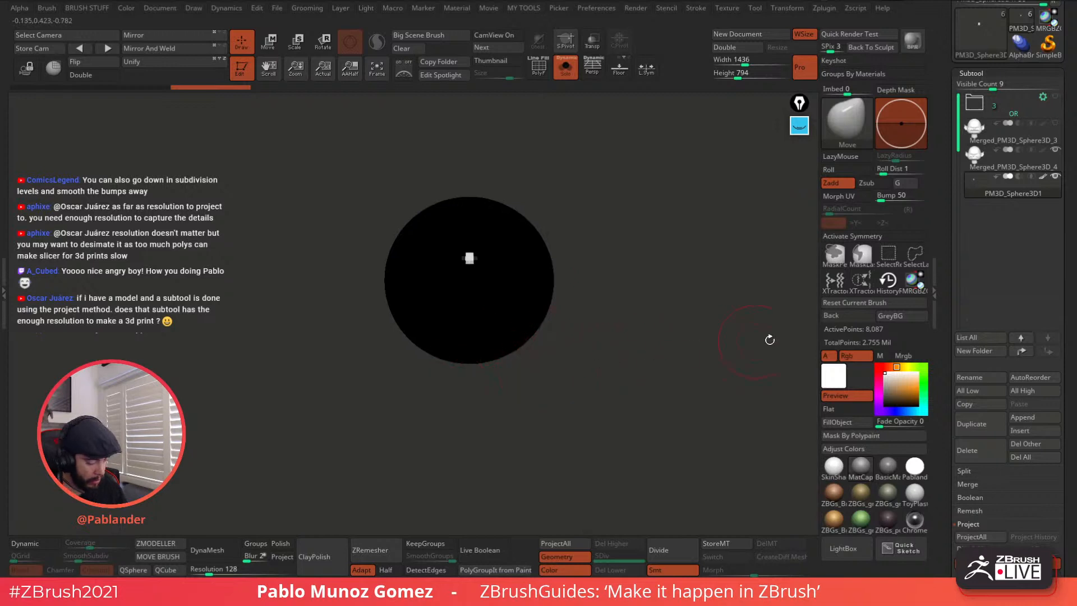
Step: Fill the remaining eyeball with a light beige colour of red 212, green 192 and blue 169
left_click(896, 376)
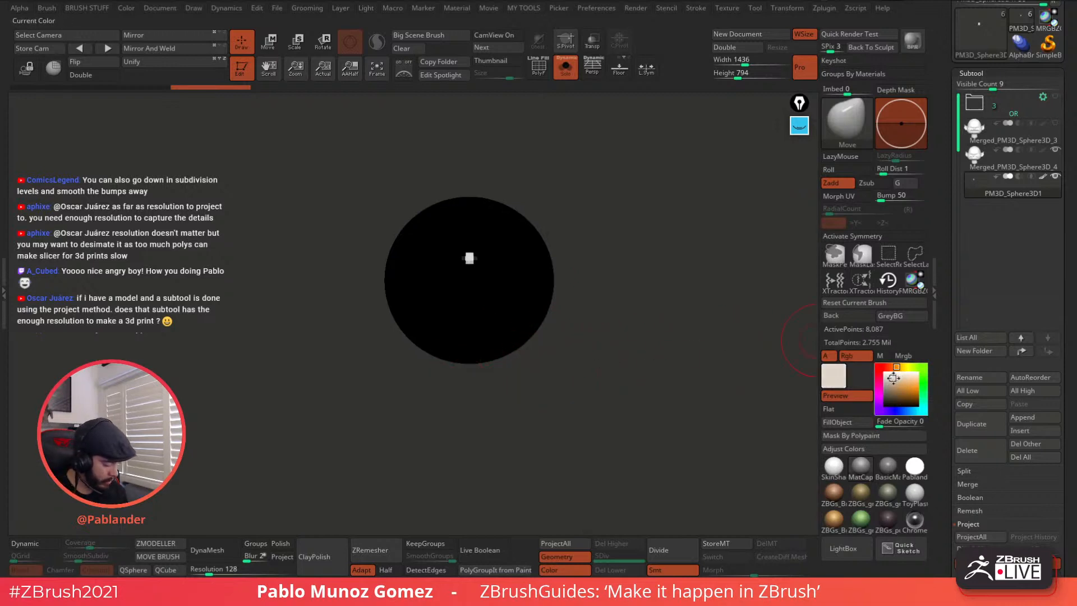
left_click_drag(893, 378, 895, 380)
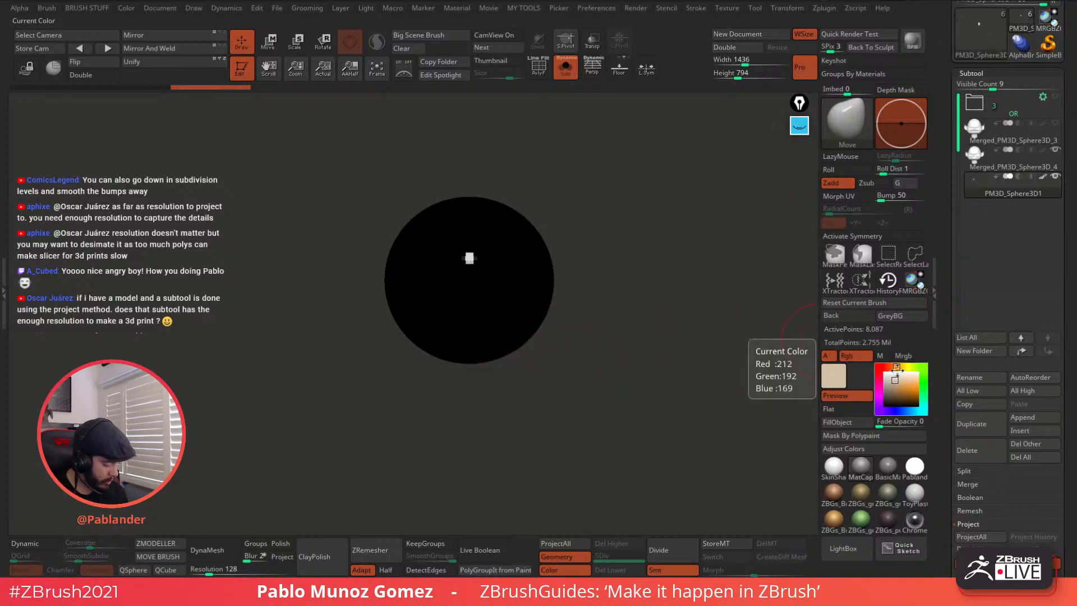
mouse_move(836, 467)
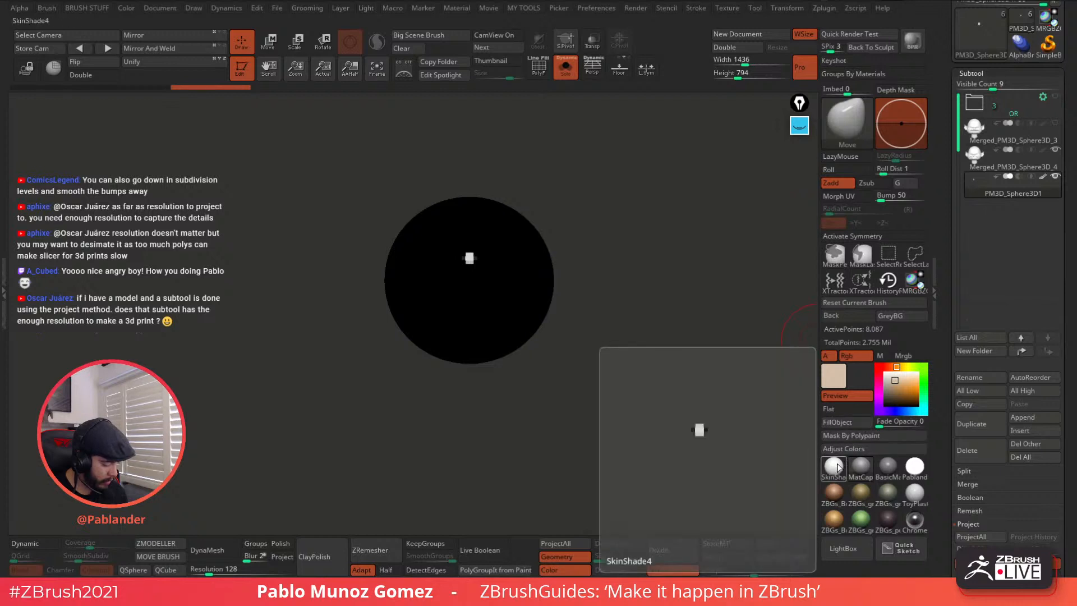
left_click(857, 424)
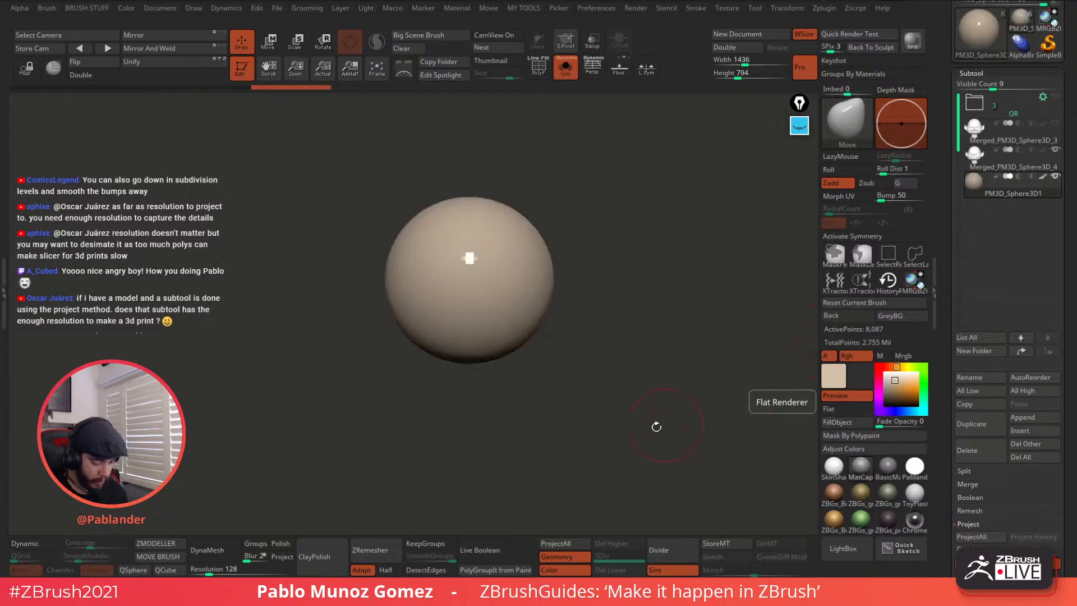
Step: Subdivide the eyeball twice to level 3 and delete its lower subdivision levels
left_click(665, 551)
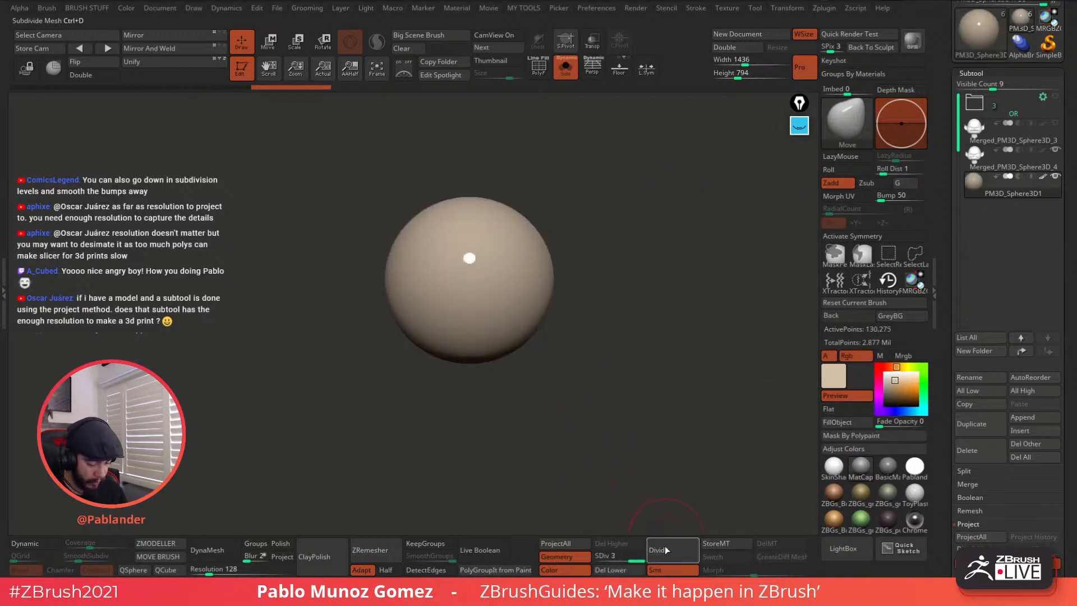
left_click(665, 551)
left_click(617, 570)
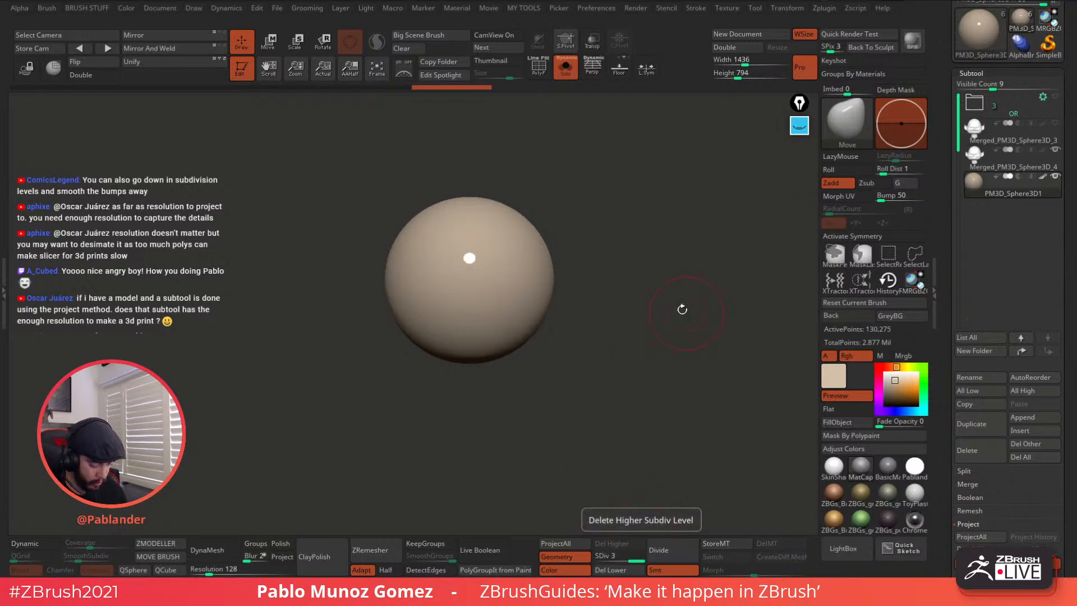
mouse_move(562, 292)
left_mouse_down("alt")
mouse_move(565, 313)
mouse_move(560, 284)
mouse_move(646, 301)
left_mouse_up("alt")
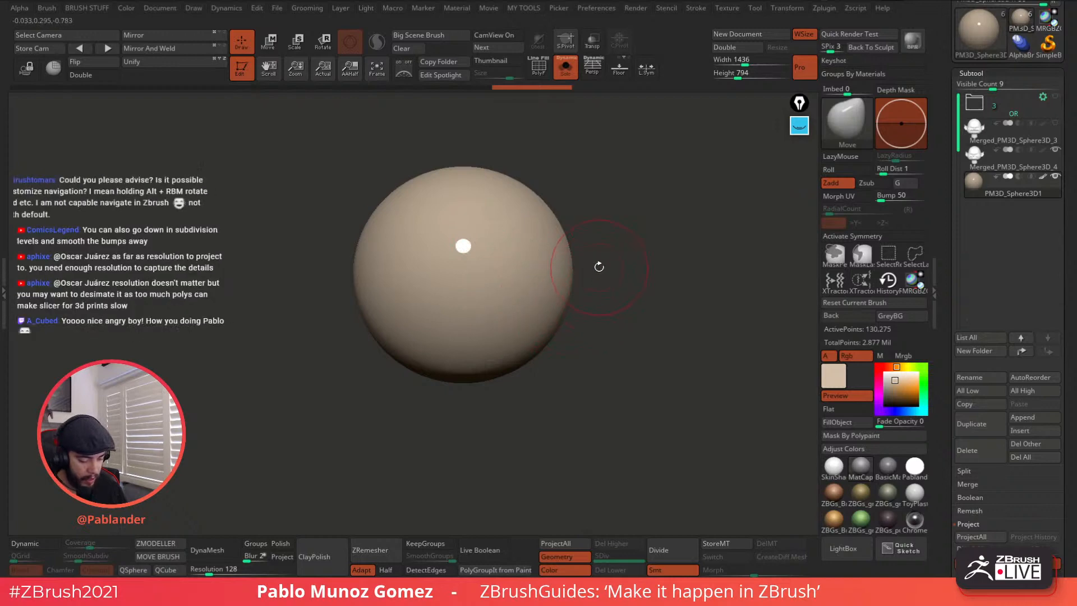
Step: Set up the Standard brush for colour-only painting with radial symmetry around the Z axis and a count of 8
key("b")
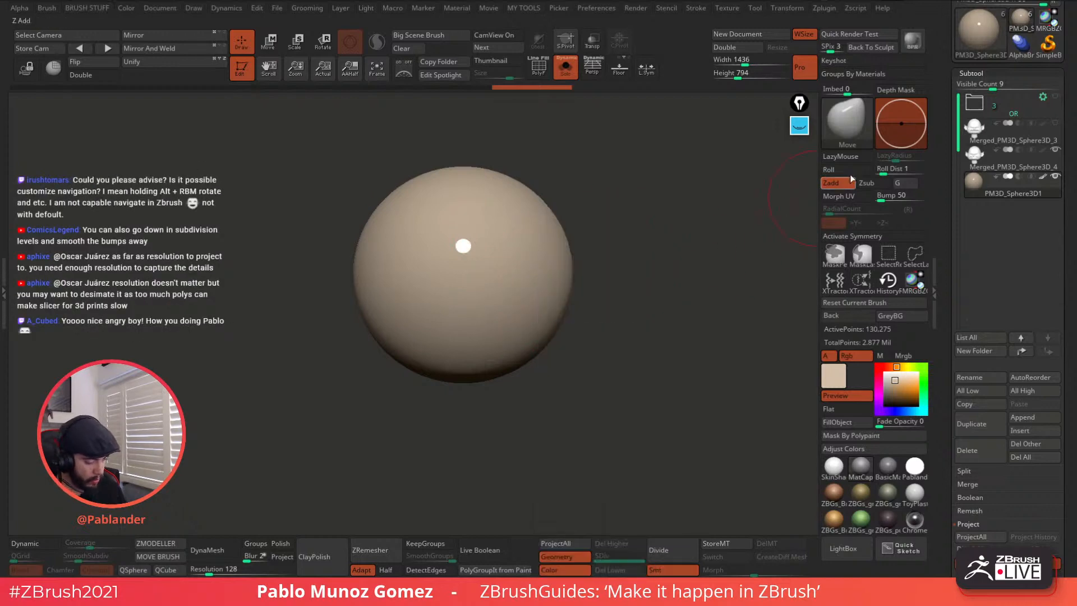
key("b")
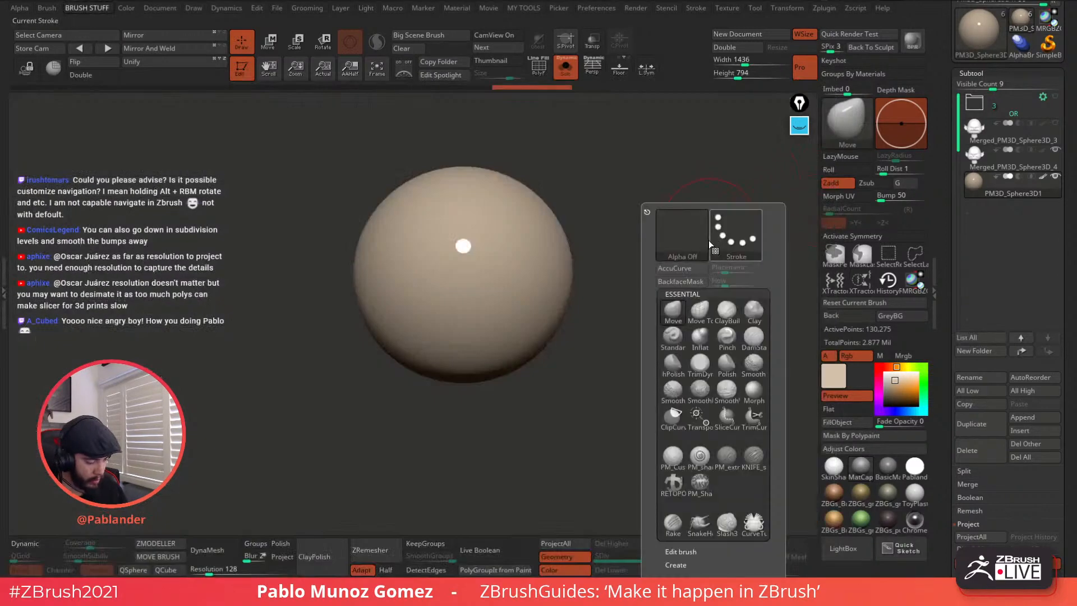
left_click(673, 338)
left_click(860, 258)
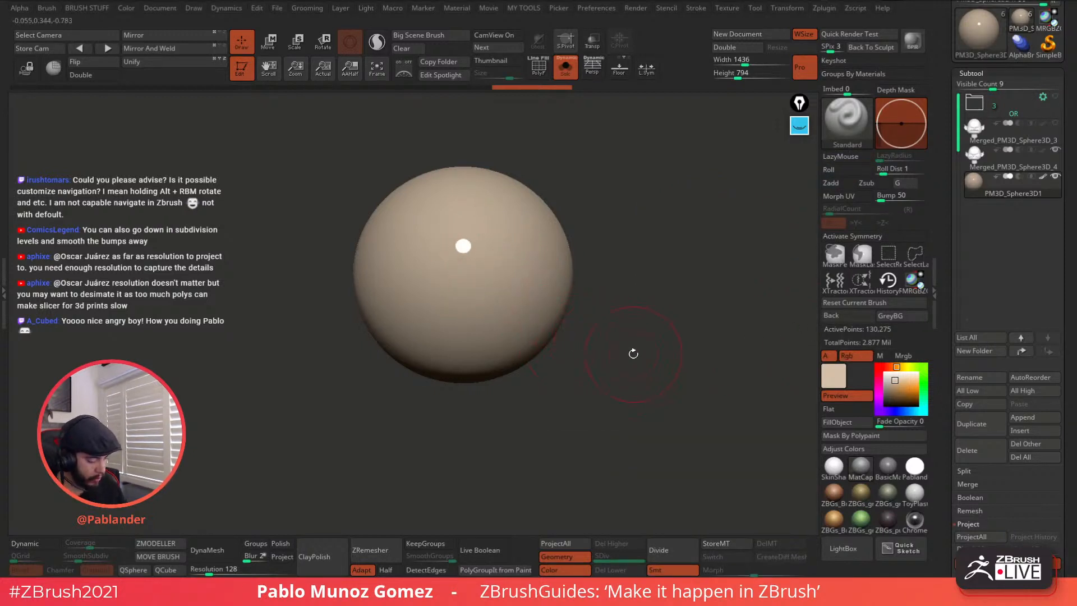
left_click_drag(647, 339, 643, 354, "alt")
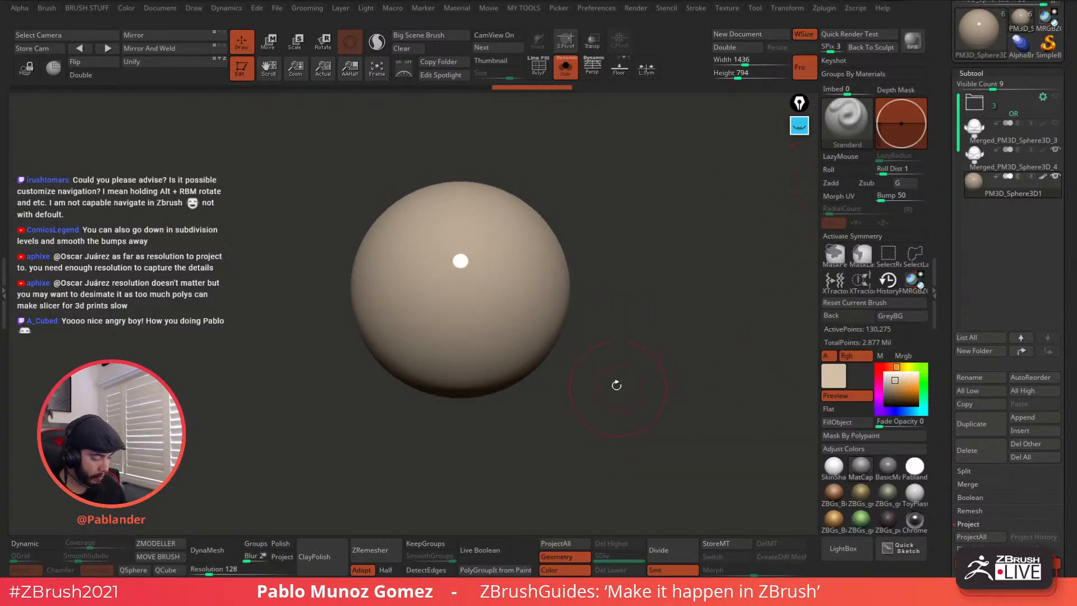
left_click(873, 236)
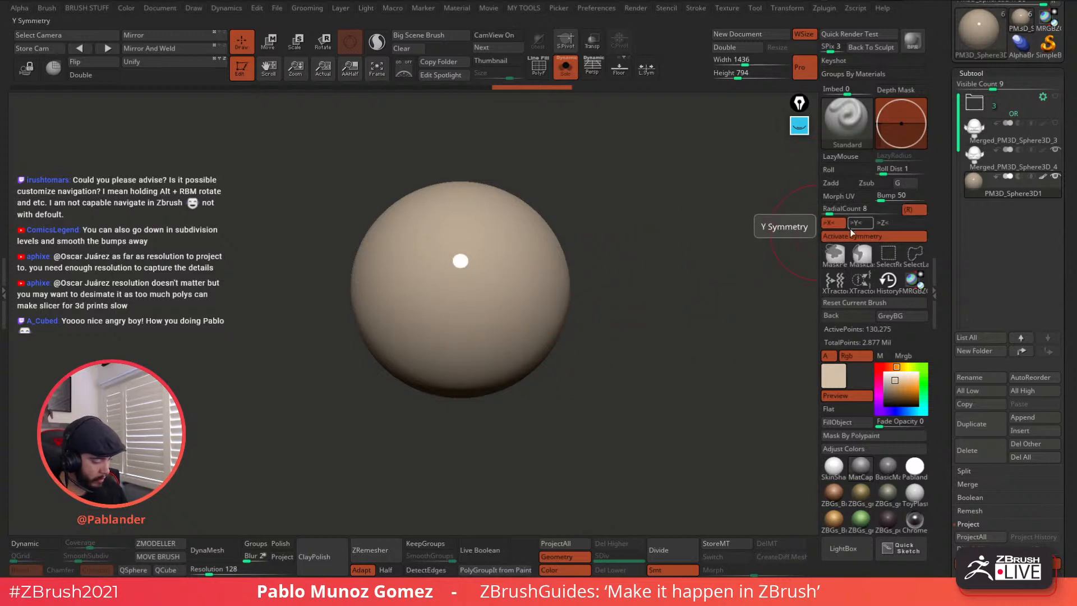
left_click(883, 223)
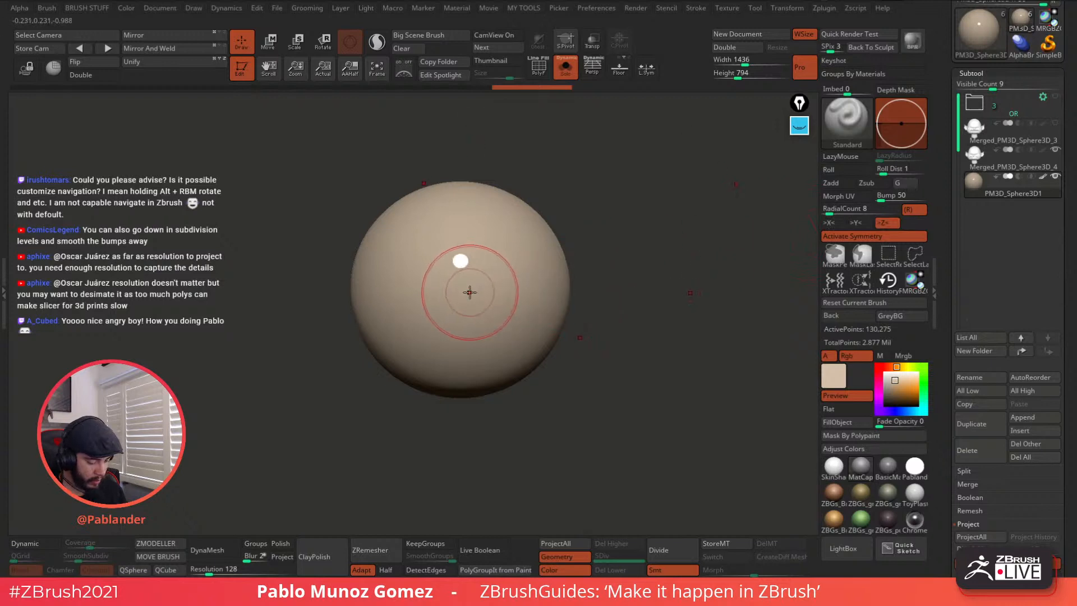
Step: Enable local symmetry and paint a round dark brown iris on the front of the eyeball
left_click(646, 68)
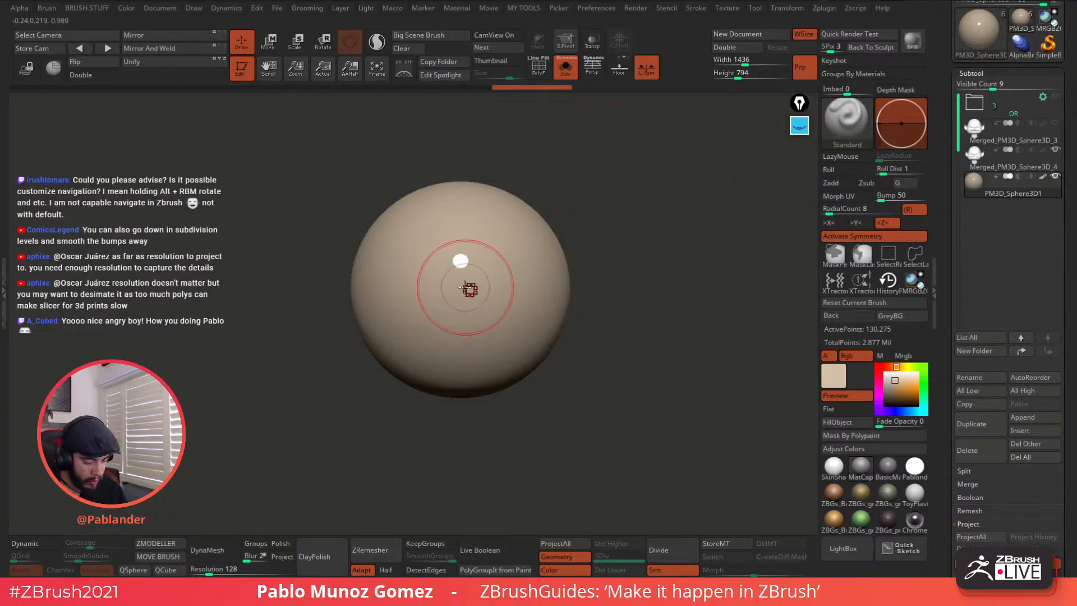
left_click_drag(594, 234, 518, 253)
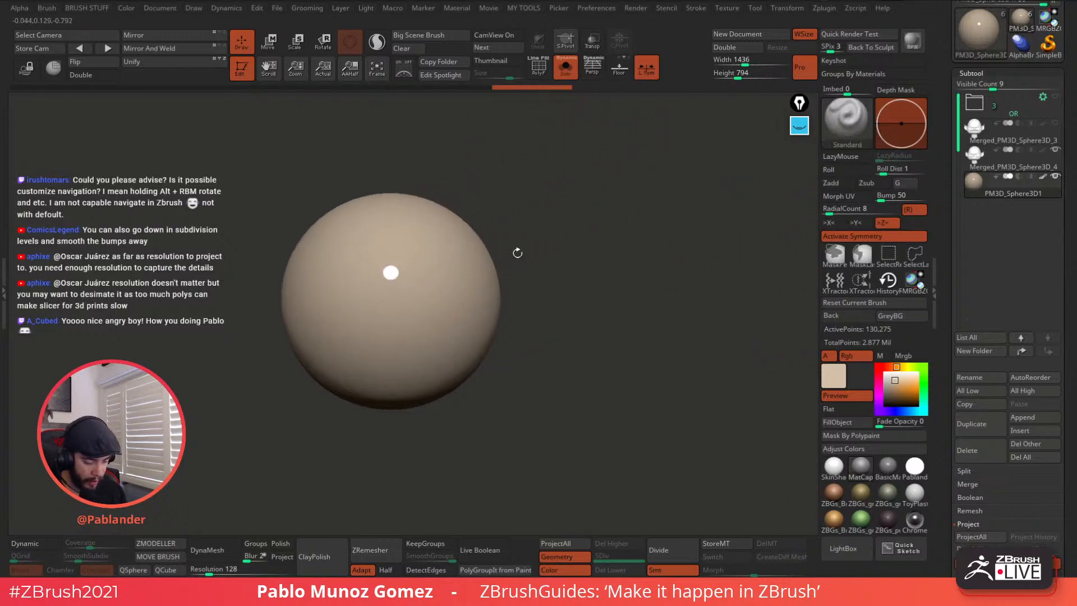
mouse_move(406, 303)
left_mouse_down()
mouse_move(423, 286)
mouse_move(441, 306)
mouse_move(389, 292)
mouse_move(399, 306)
left_mouse_up()
left_click(892, 399)
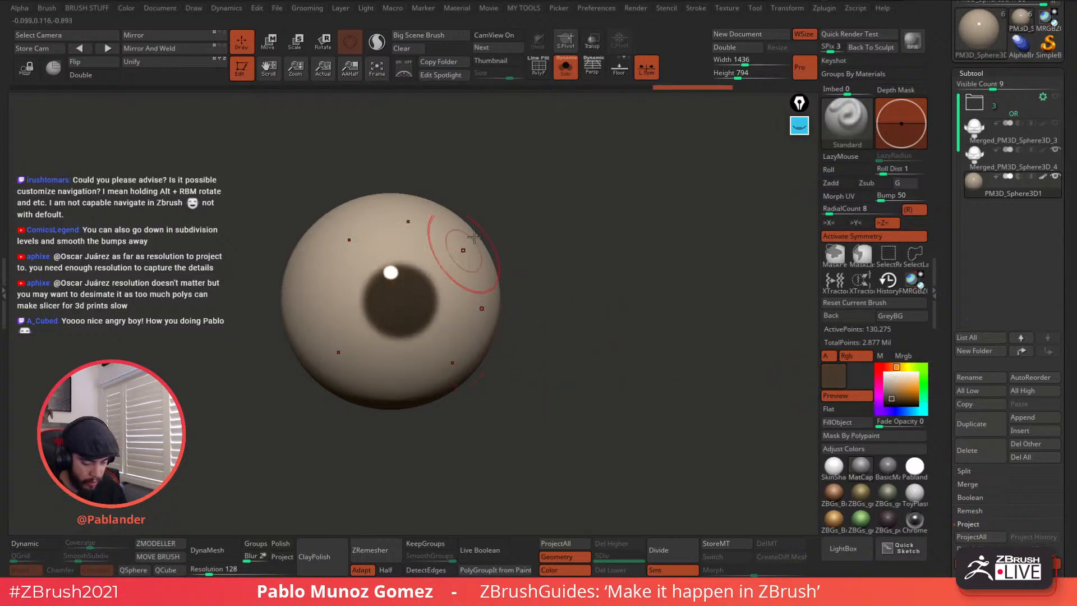
left_click(566, 68)
right_click_drag(500, 295, 505, 260)
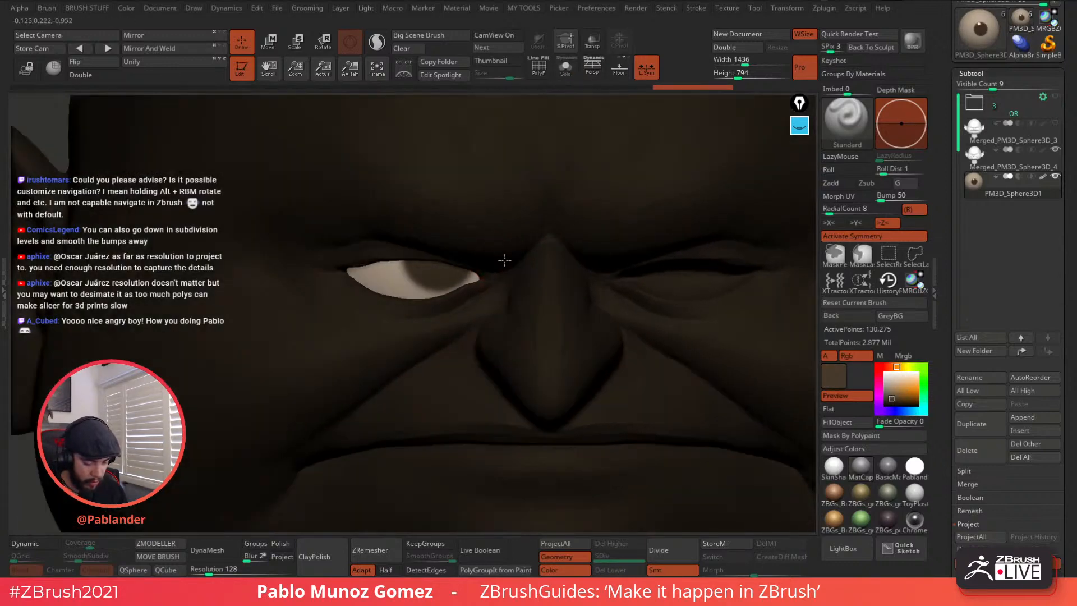
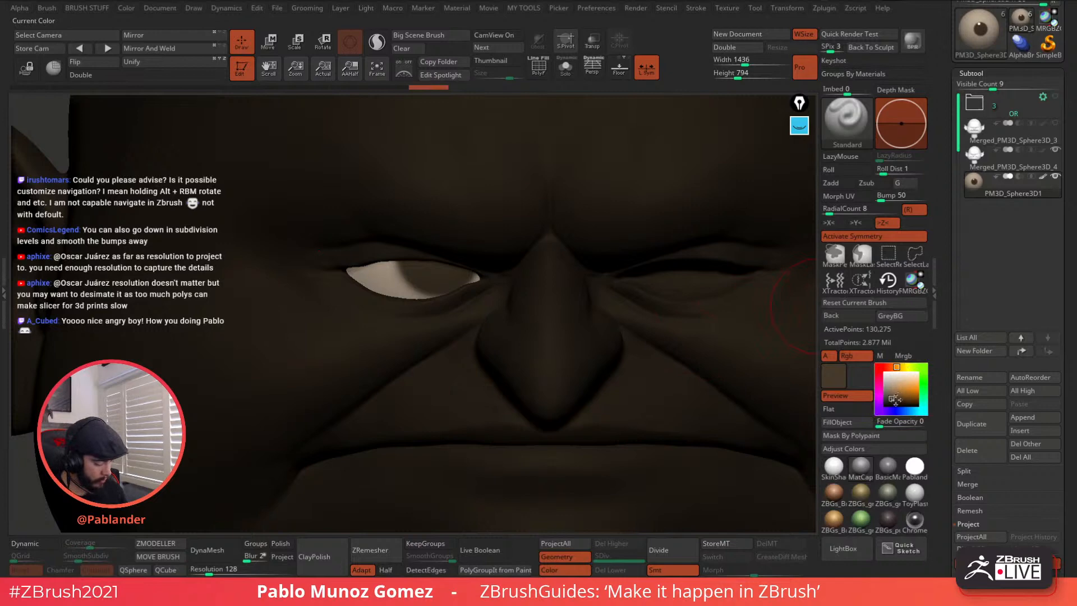
Step: Paint the inside of the iris dark teal (red 24, green 47, blue 49), leaving a dark brown rim
left_click(917, 411)
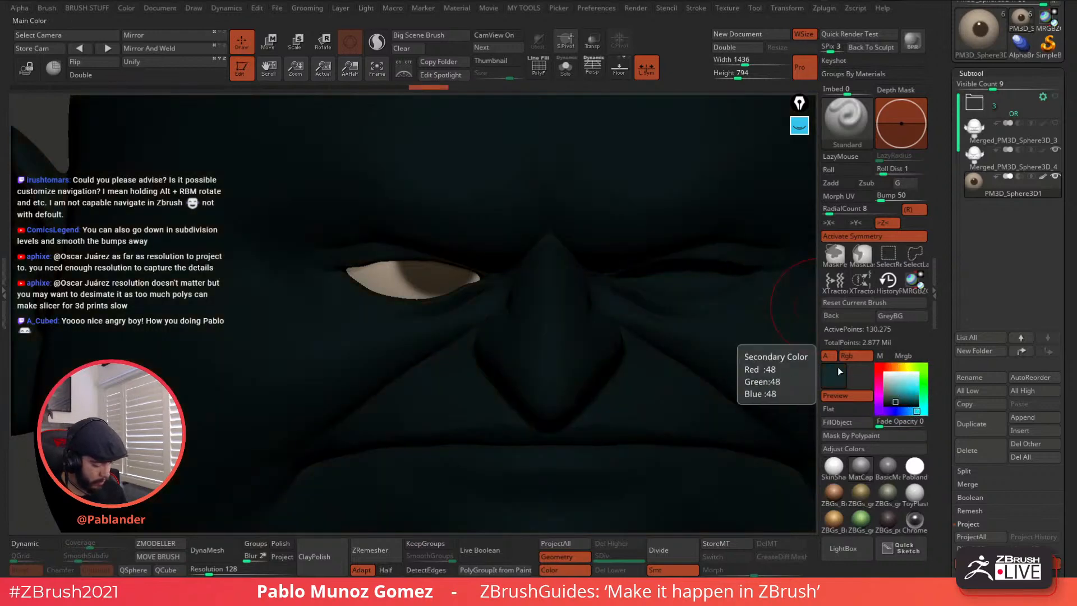
left_click(566, 68)
left_click_drag(440, 254, 444, 273)
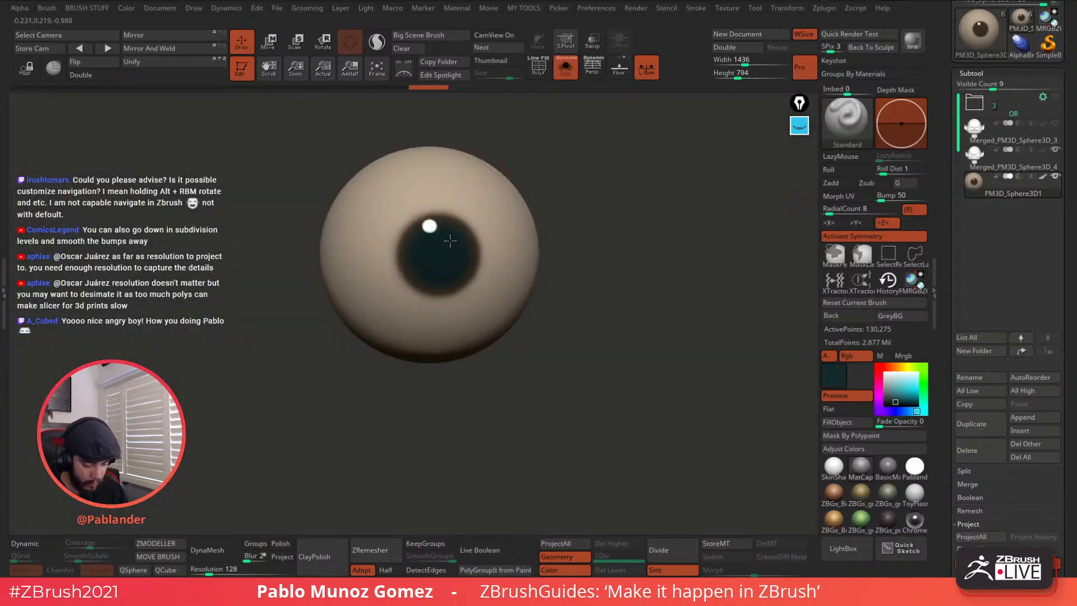
mouse_move(433, 227)
left_mouse_down()
mouse_move(456, 274)
mouse_move(429, 255)
mouse_move(470, 279)
left_mouse_up()
Step: Choose a bright, saturated green with the face in view and paint it inside the iris's dark teal rim
left_click(566, 68)
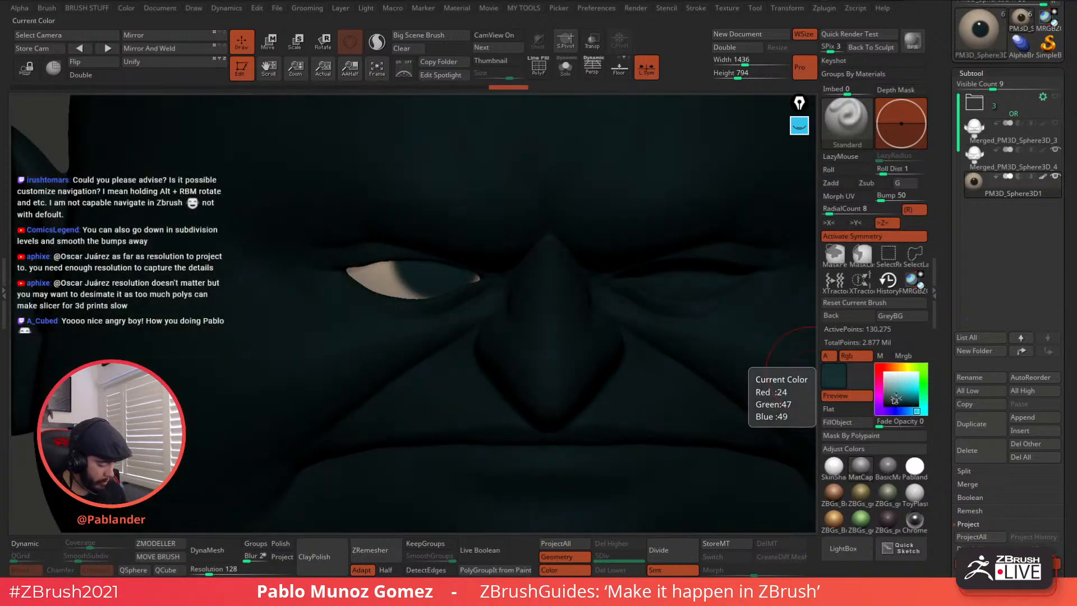
left_click(909, 368)
left_click(902, 383)
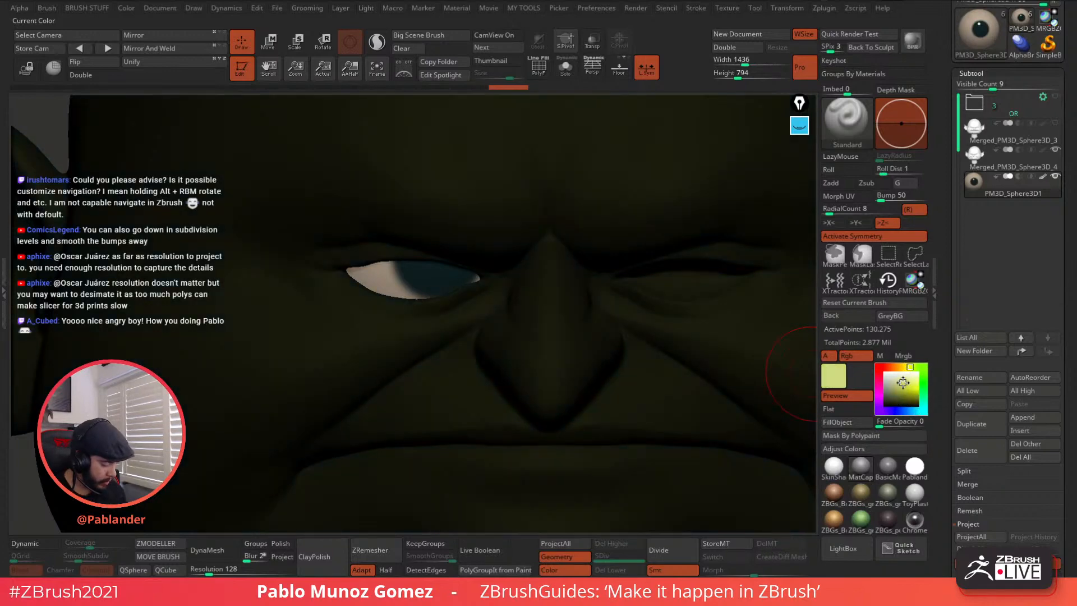
left_click(924, 388)
left_click(923, 367)
left_click(910, 386)
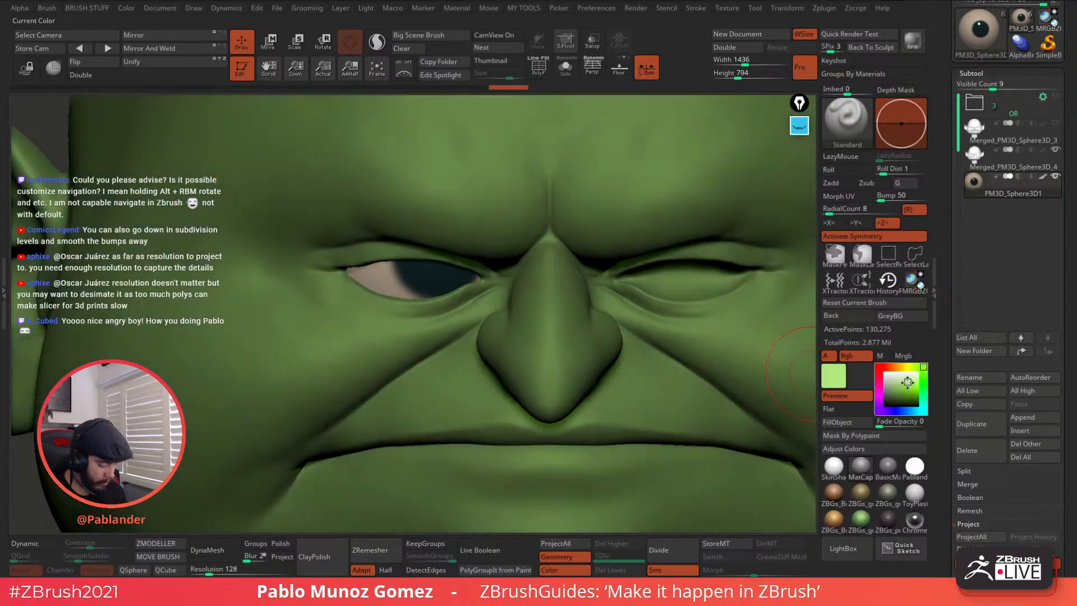
mouse_move(452, 279)
left_mouse_down()
mouse_move(443, 269)
mouse_move(441, 281)
left_mouse_up()
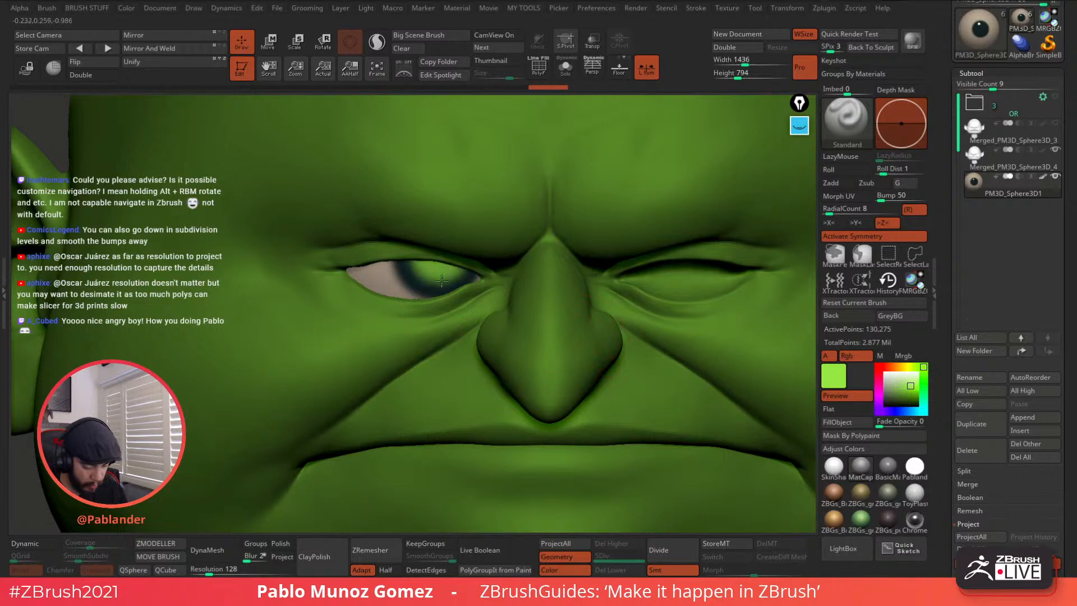
Step: Soften the iris with a medium green and brighten its inner area with a light yellow-green
left_click(898, 390)
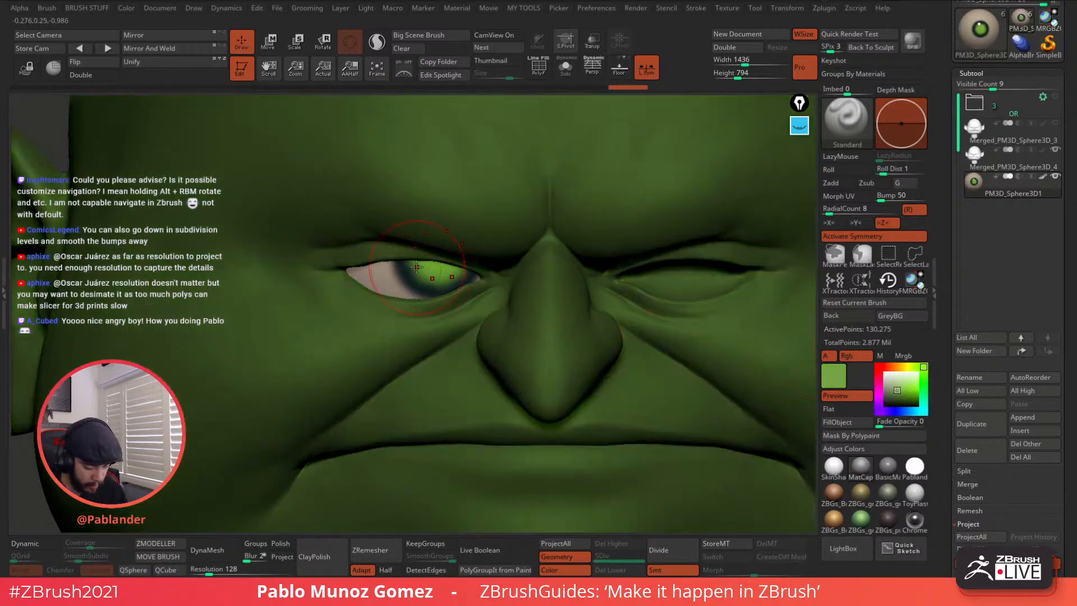
key("space")
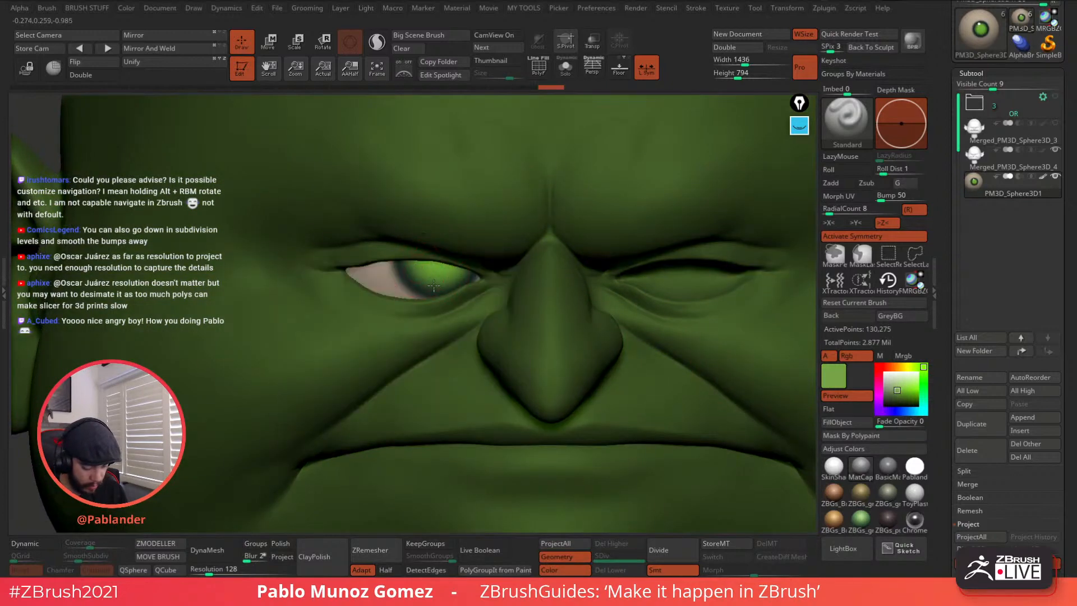
left_click_drag(413, 271, 474, 270)
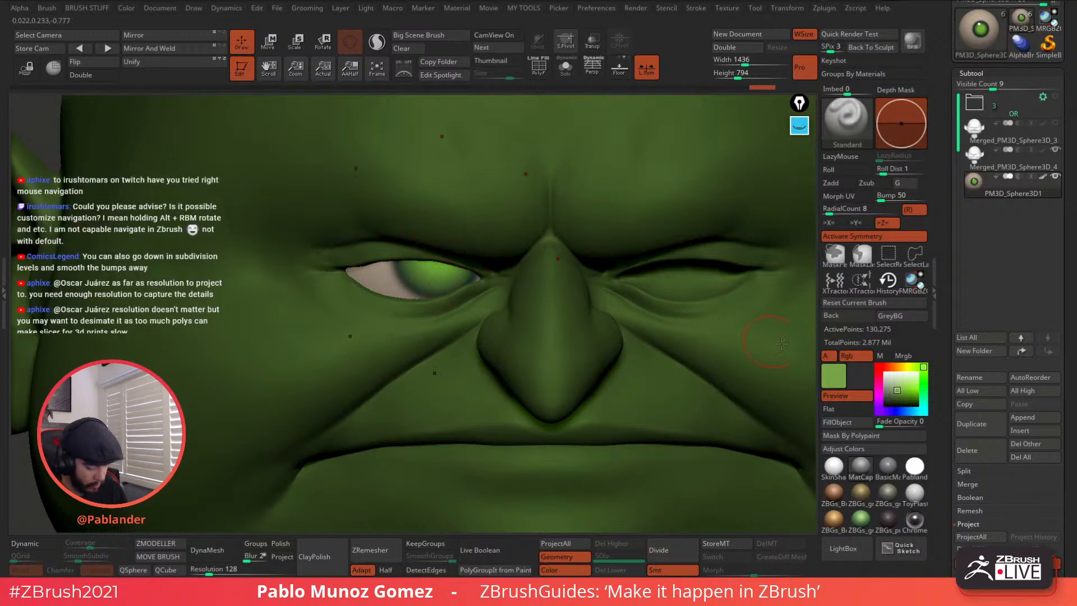
left_click(911, 369)
left_click(905, 385)
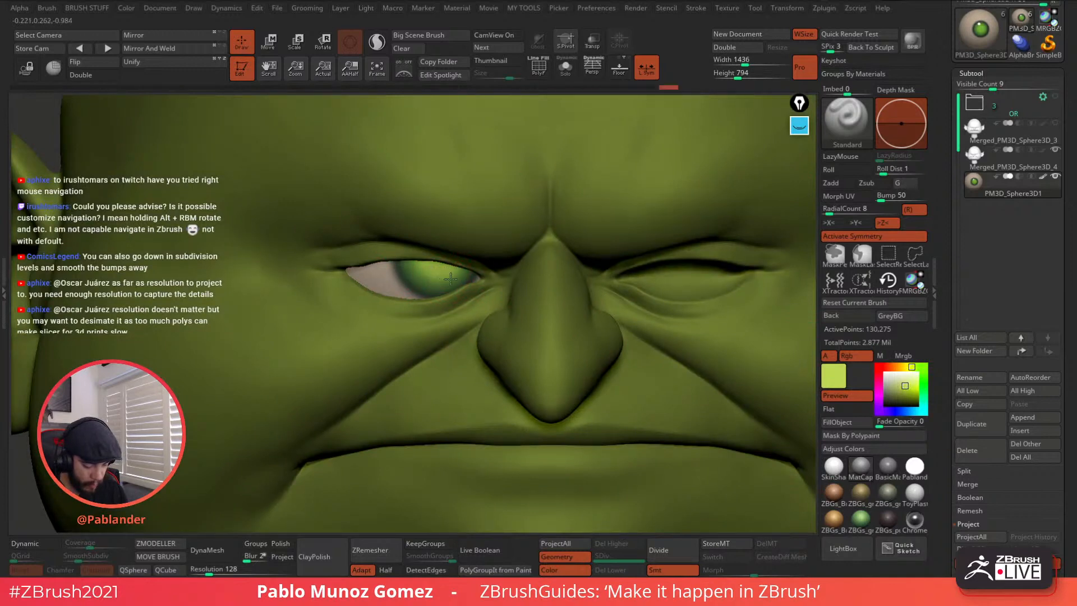
key("space")
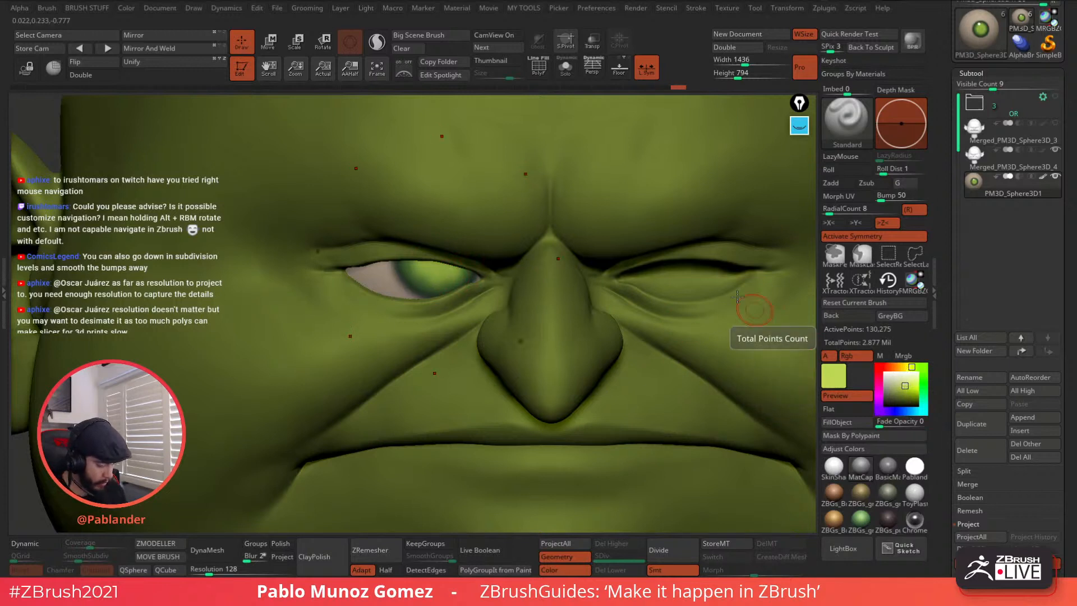
Step: Isolate the eyeball and blend the iris's yellow-green centre into its dark rim with greens sampled from the painted iris
left_click(566, 67)
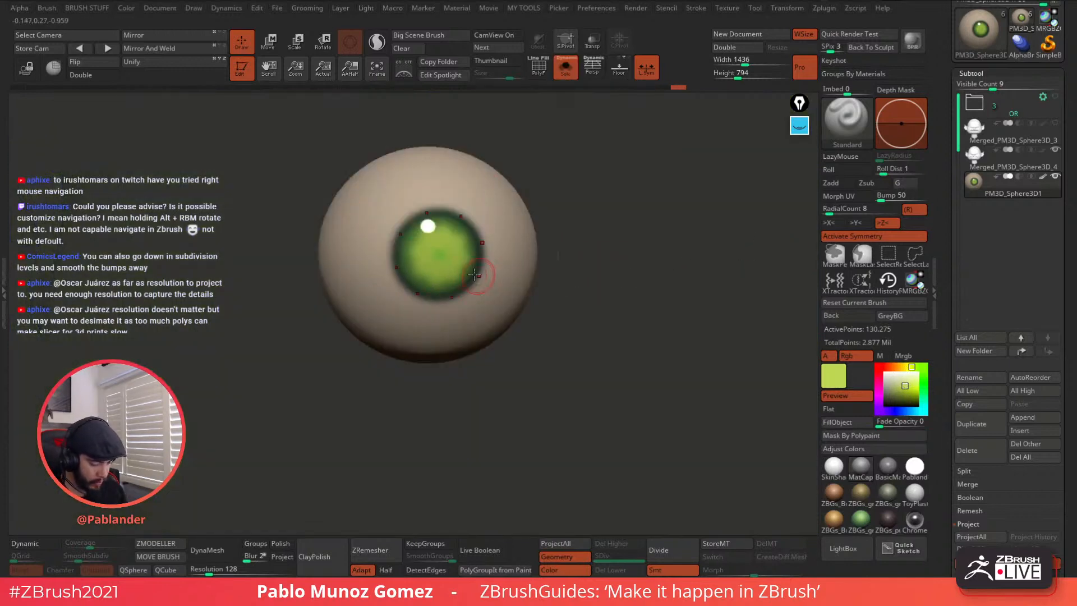
mouse_move(478, 275)
right_mouse_down("ctrl")
mouse_move(485, 298)
mouse_move(532, 315)
mouse_move(505, 312)
mouse_move(516, 303)
right_mouse_up("ctrl")
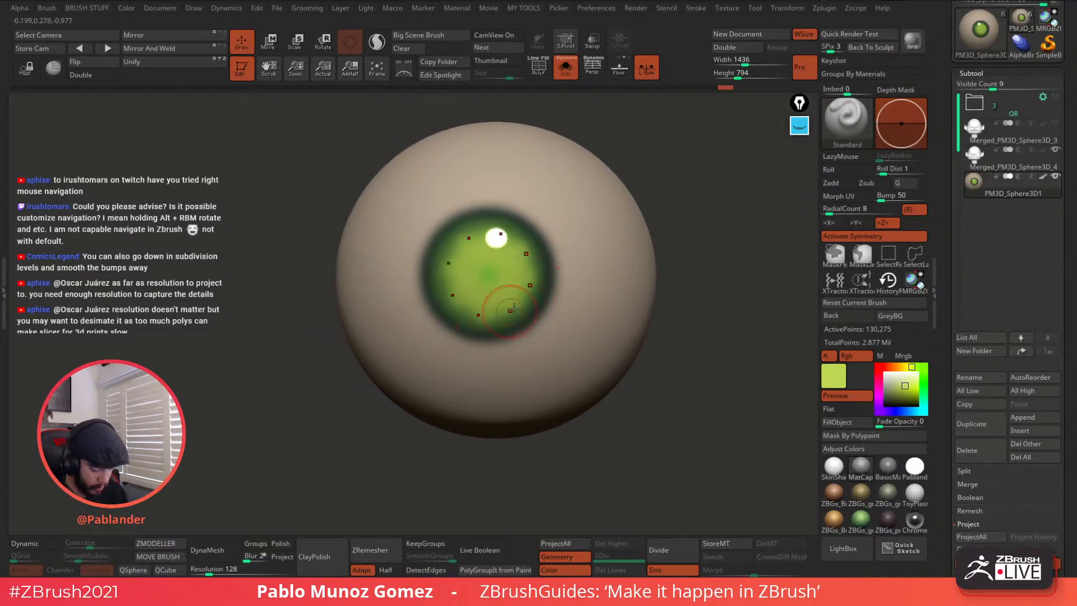
mouse_move(511, 310)
left_mouse_down()
mouse_move(489, 287)
mouse_move(513, 309)
mouse_move(522, 296)
left_mouse_up()
mouse_move(834, 375)
left_mouse_down()
mouse_move(582, 348)
mouse_move(526, 316)
mouse_move(533, 262)
left_mouse_up()
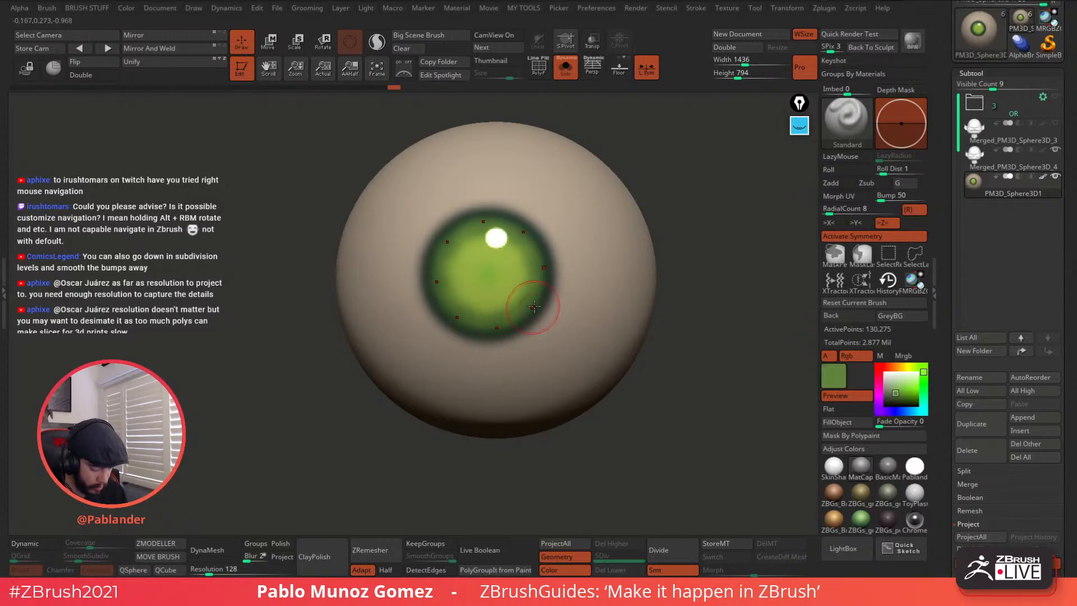
left_click_drag(833, 376, 481, 307)
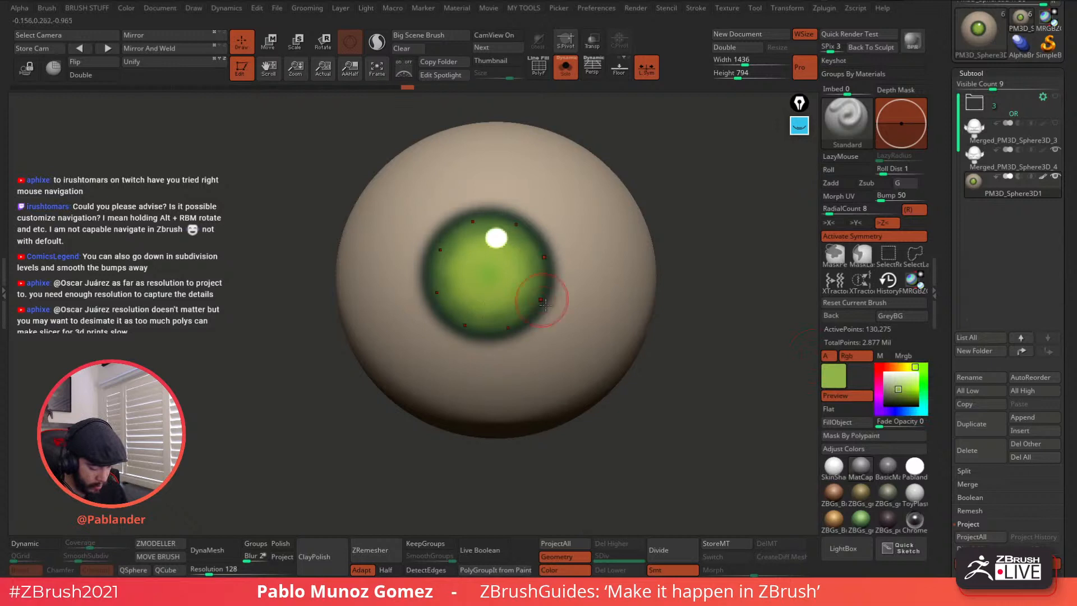
Step: Turn off symmetry and shade the upper half of the iris with a dark olive green
left_click(871, 237)
left_click(900, 396)
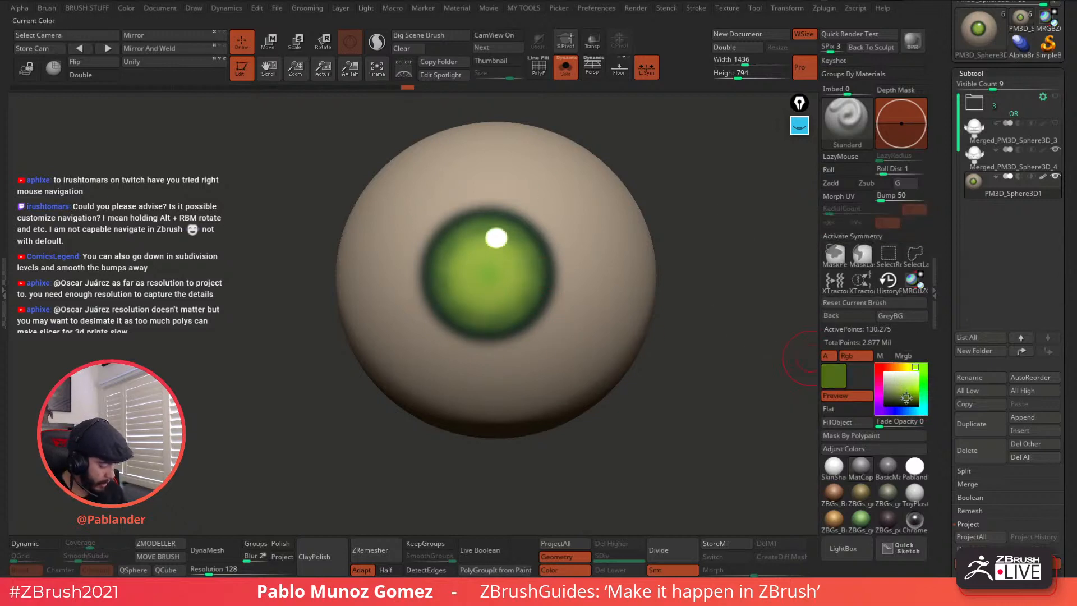
left_click_drag(901, 397, 900, 400)
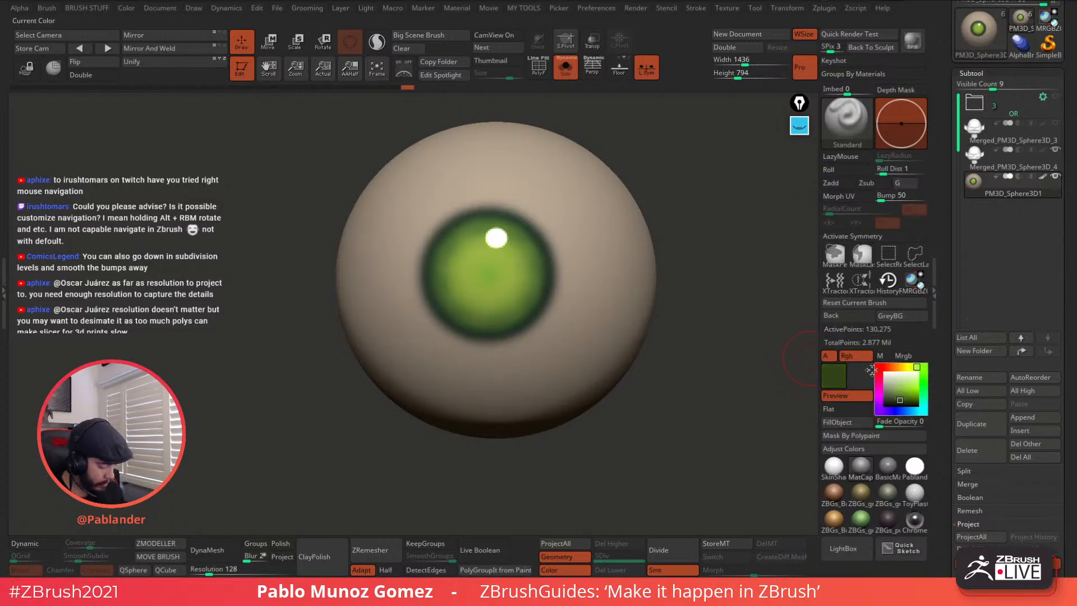
right_click_drag(489, 240, 516, 239)
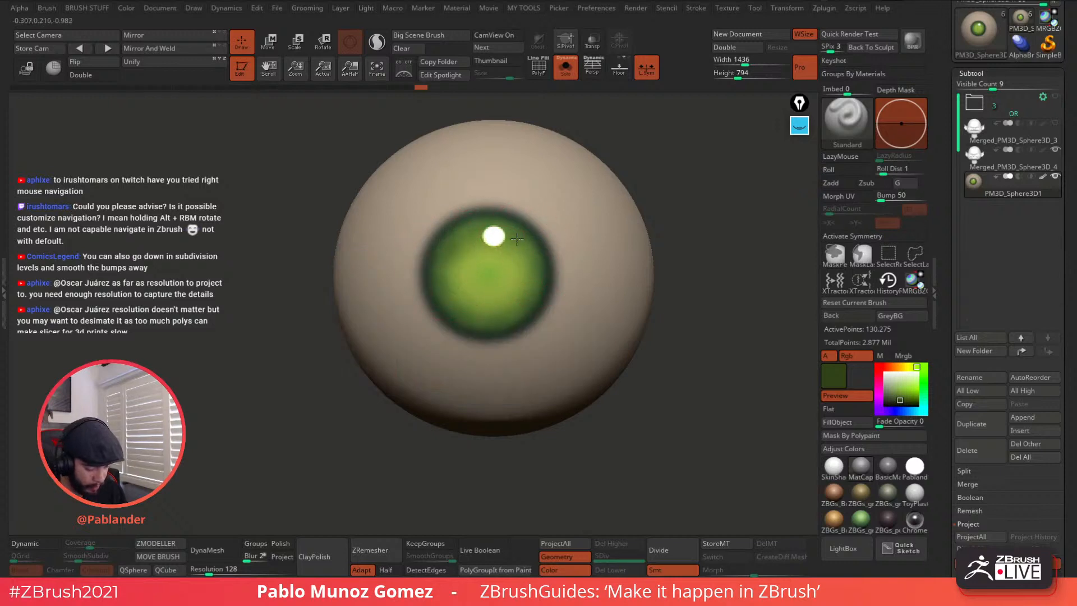
left_click_drag(507, 249, 451, 280)
left_click_drag(523, 270, 447, 268)
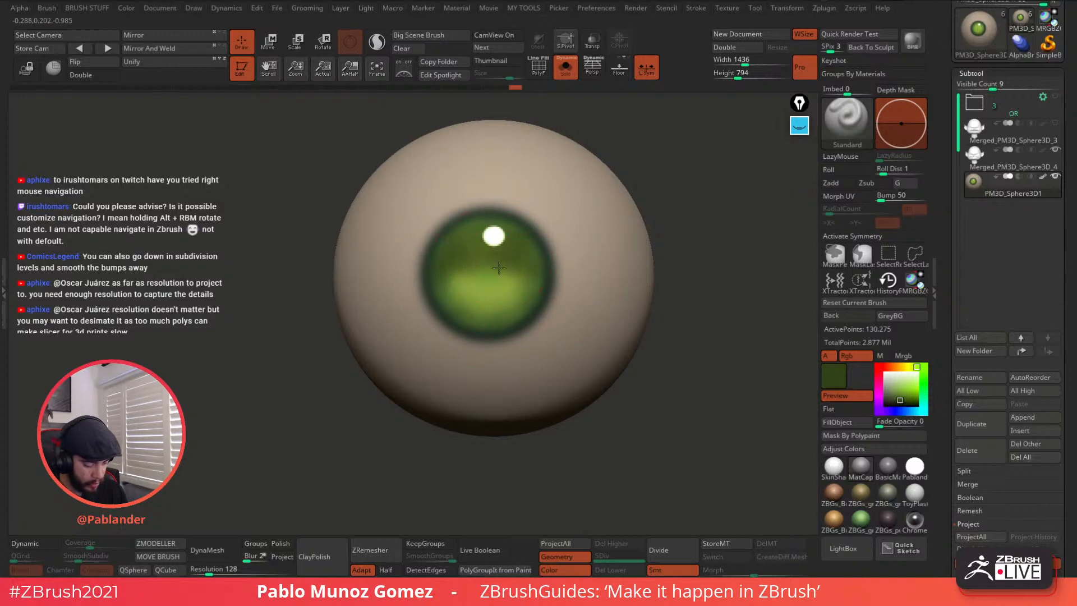
Step: Paint a pale yellow highlight across the lower part of the iris with a smaller brush
left_click(897, 378)
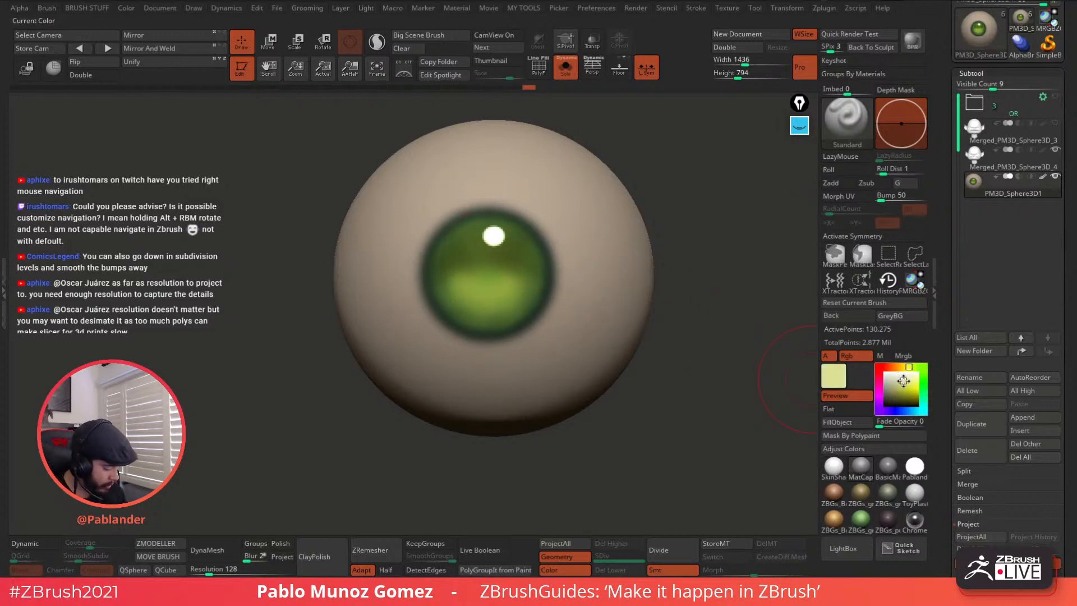
key("space")
key("space")
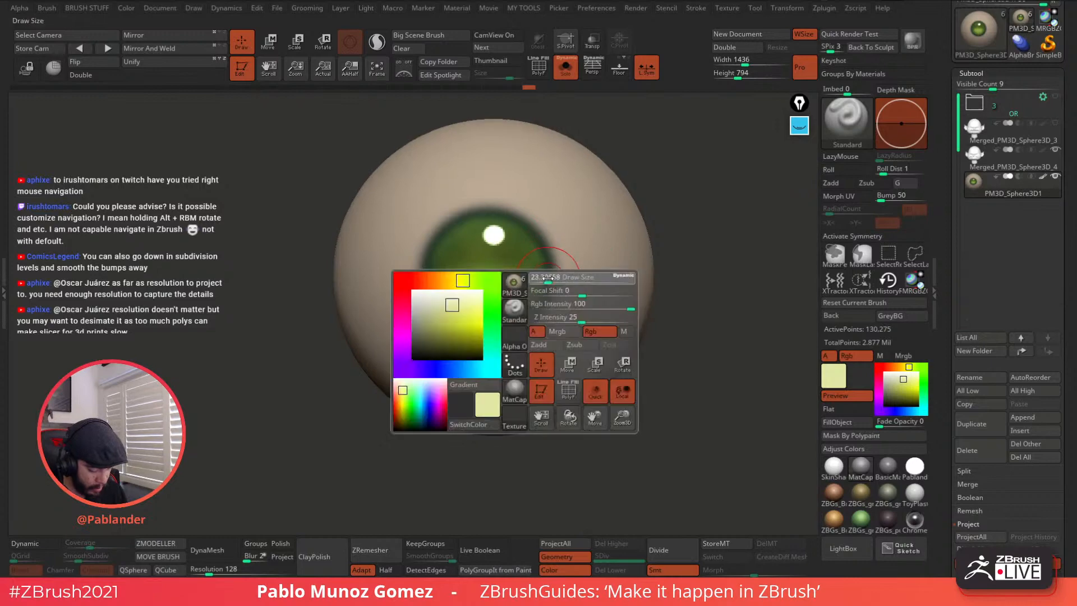
key("space")
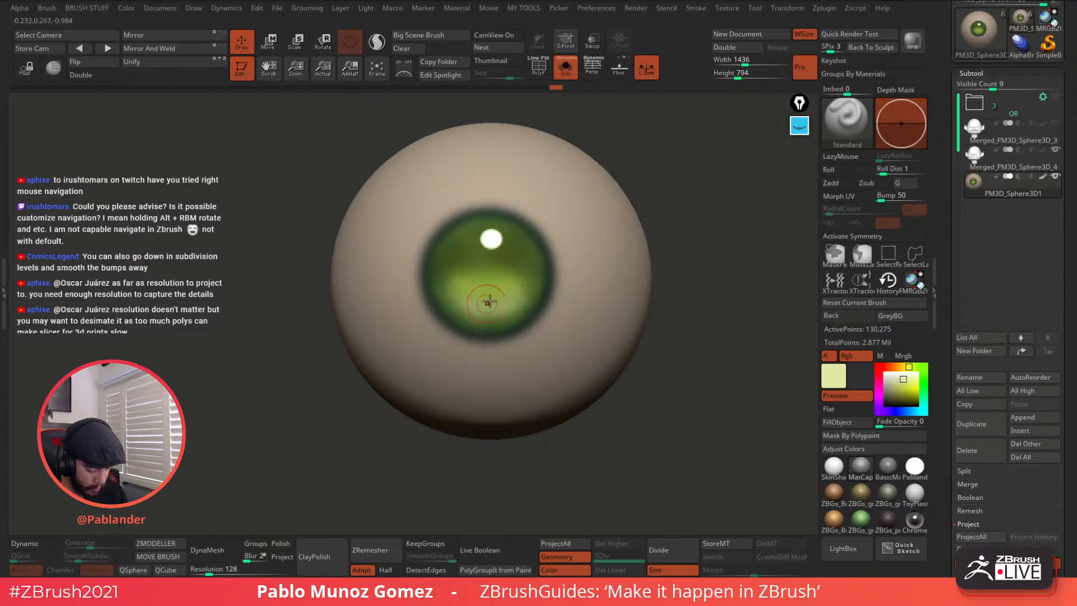
Step: Reactivate symmetry with black as the paint colour, and turn on the head subtool's polypaint so it stops previewing that colour
left_click(873, 238)
left_click(885, 406)
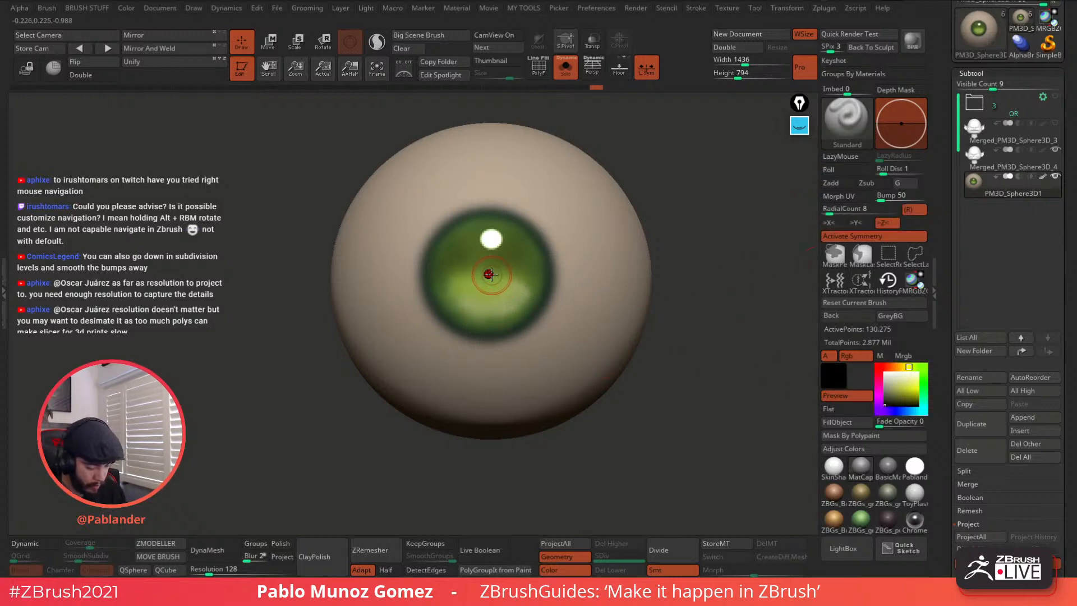
left_click(565, 68)
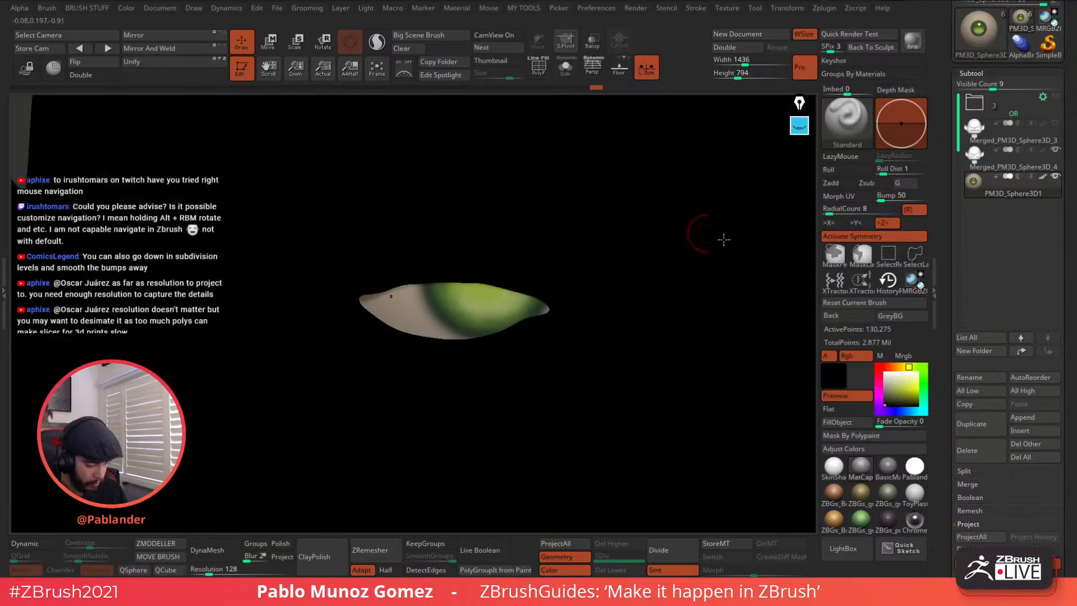
left_click_drag(902, 384, 882, 403)
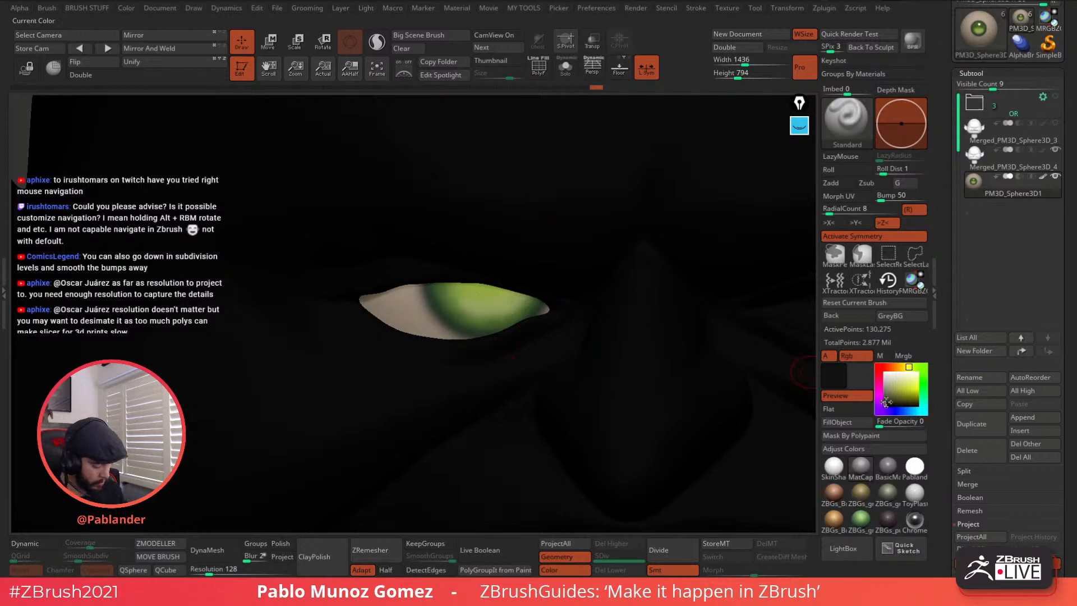
left_click(1044, 150)
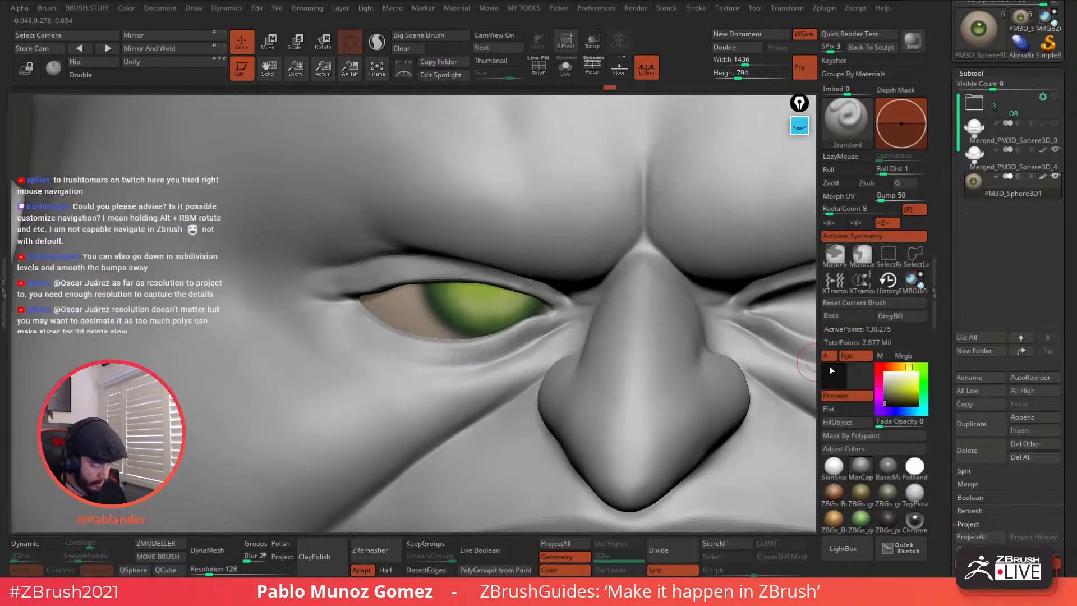
left_click(880, 409)
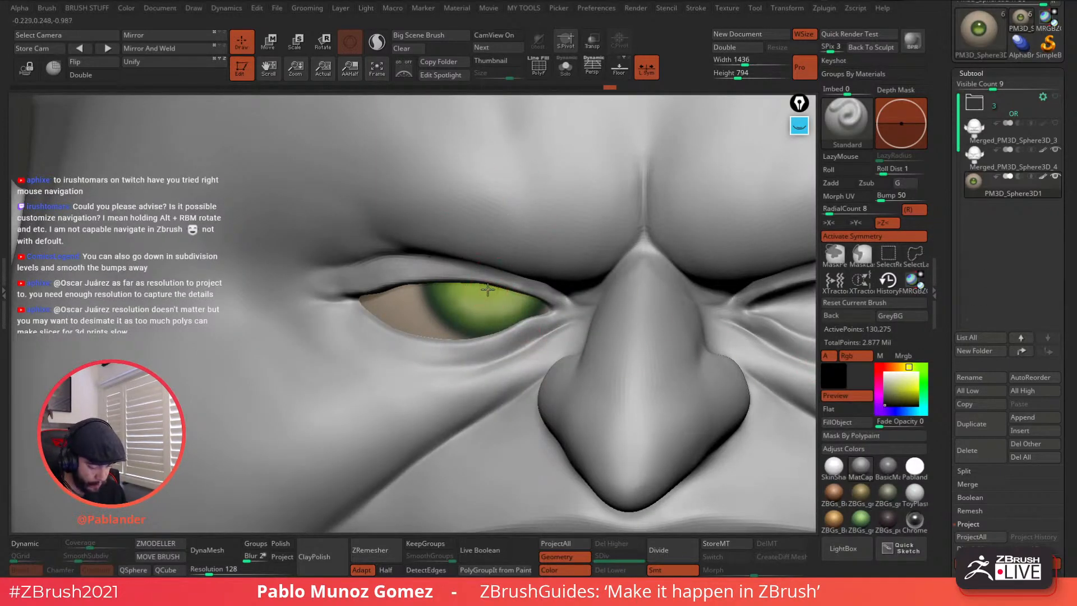
Step: Paint a small round black pupil at the centre of the green iris
right_click(529, 288)
left_click(522, 325)
key("ctrl+z")
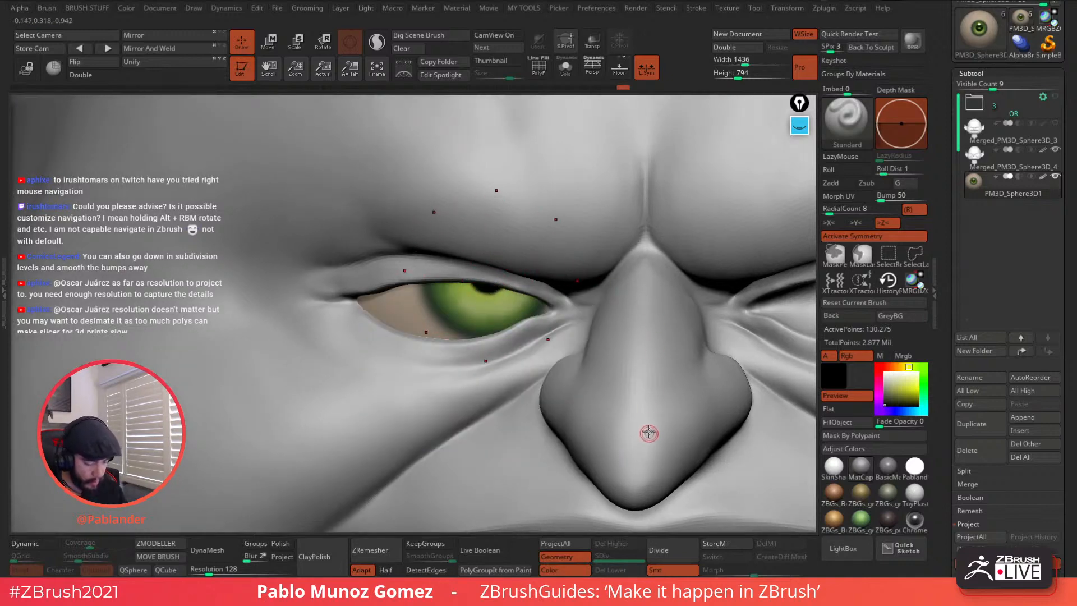
left_click(566, 68)
key("ctrl+z")
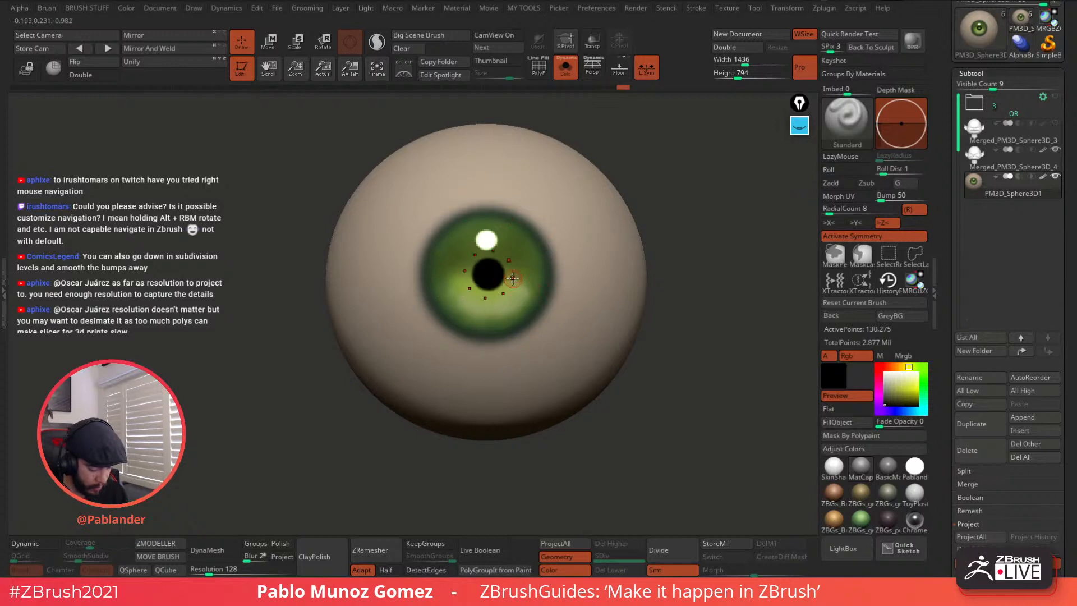
right_click_drag(517, 298, 611, 271, "alt")
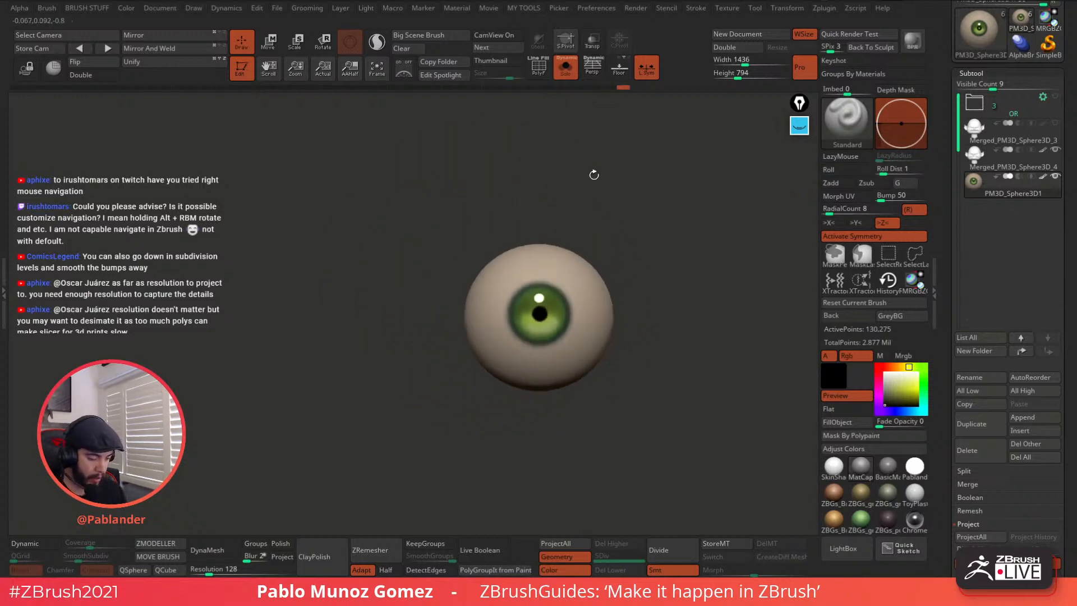
Step: Show the full head, turn off symmetry, and rotate the painted eyeball so its pupil sits just below the upper eyelid near the nose
left_click(566, 68)
right_click_drag(654, 316, 521, 254)
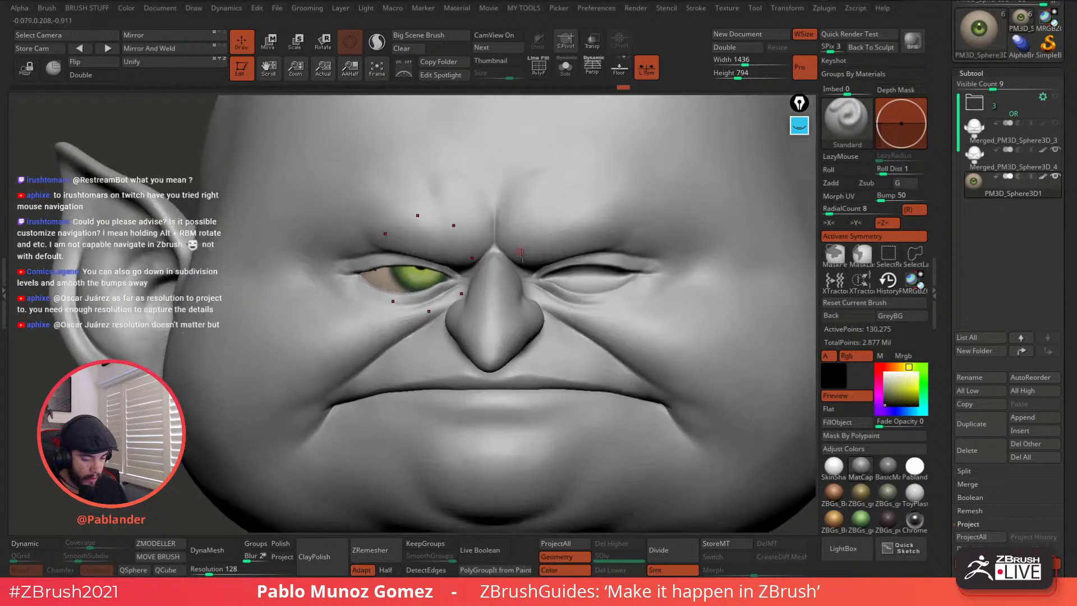
left_click(877, 236)
left_click(269, 41)
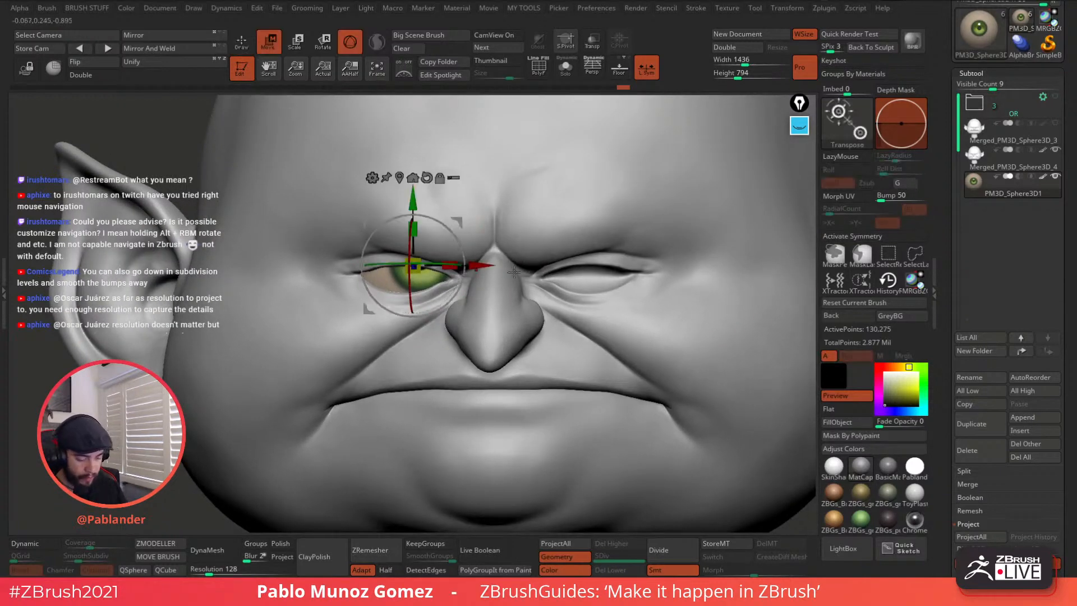
right_click_drag(484, 249, 492, 247, "shift")
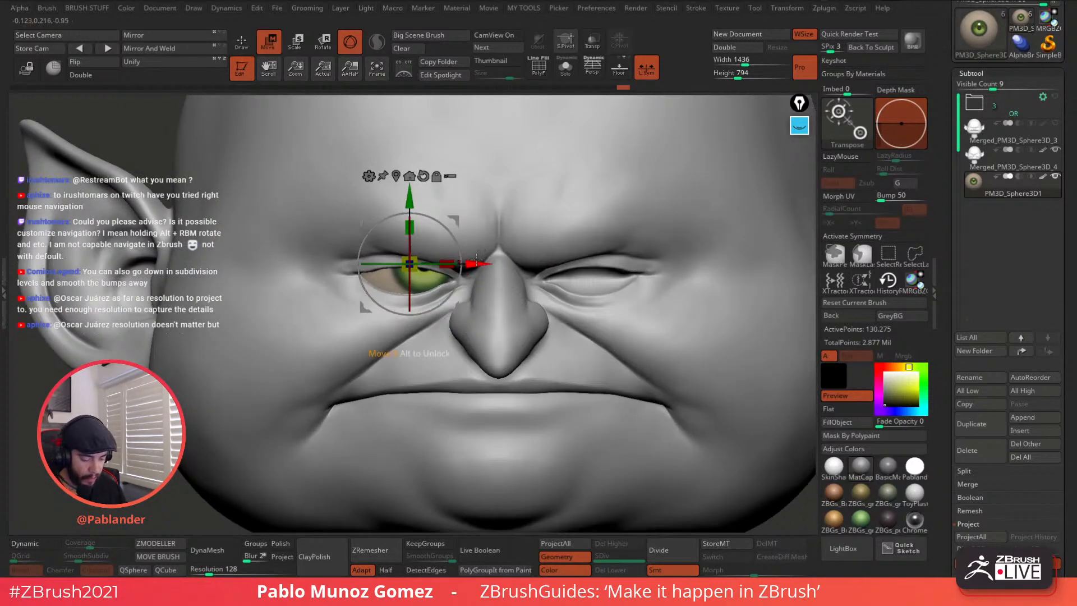
left_click_drag(410, 297, 410, 303)
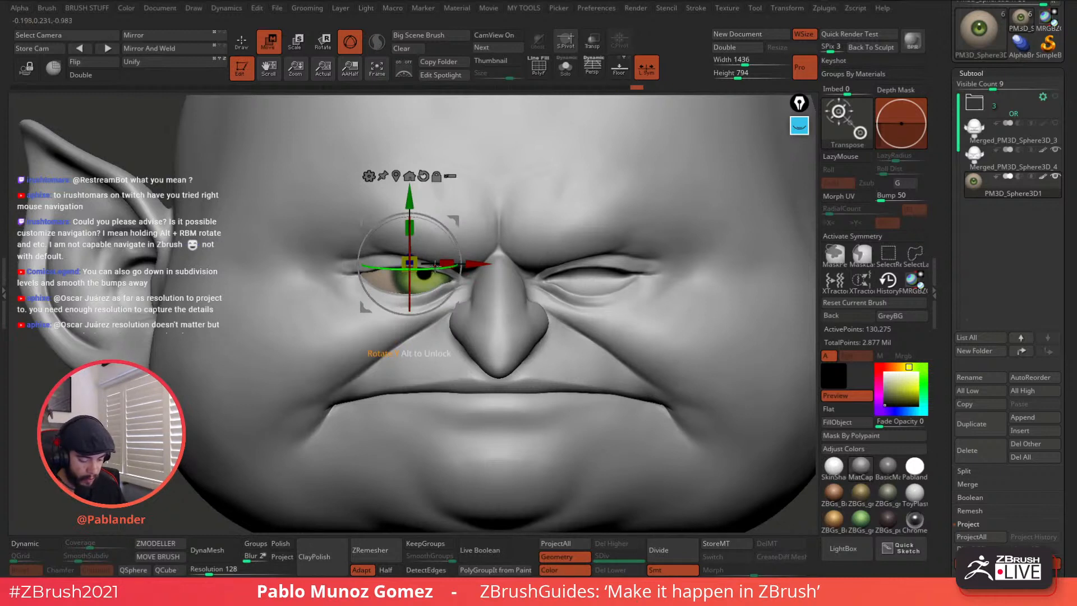
left_click_drag(435, 266, 420, 268)
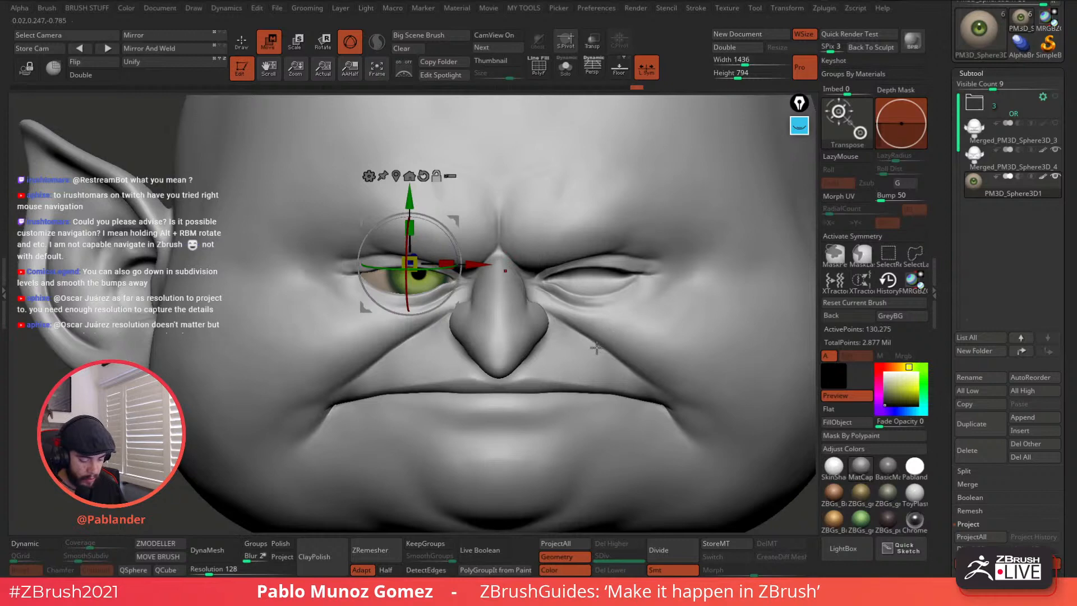
Step: Turn off local symmetry and use Mirror And Weld to copy the painted eyeball into the empty socket
right_click_drag(597, 348, 581, 337, "alt")
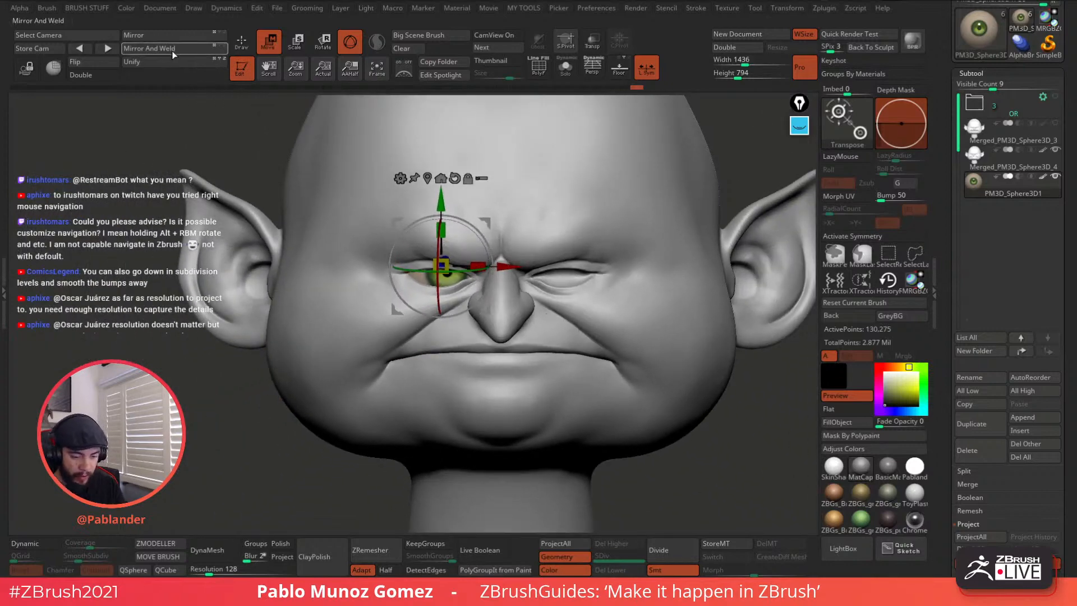
left_click(654, 70)
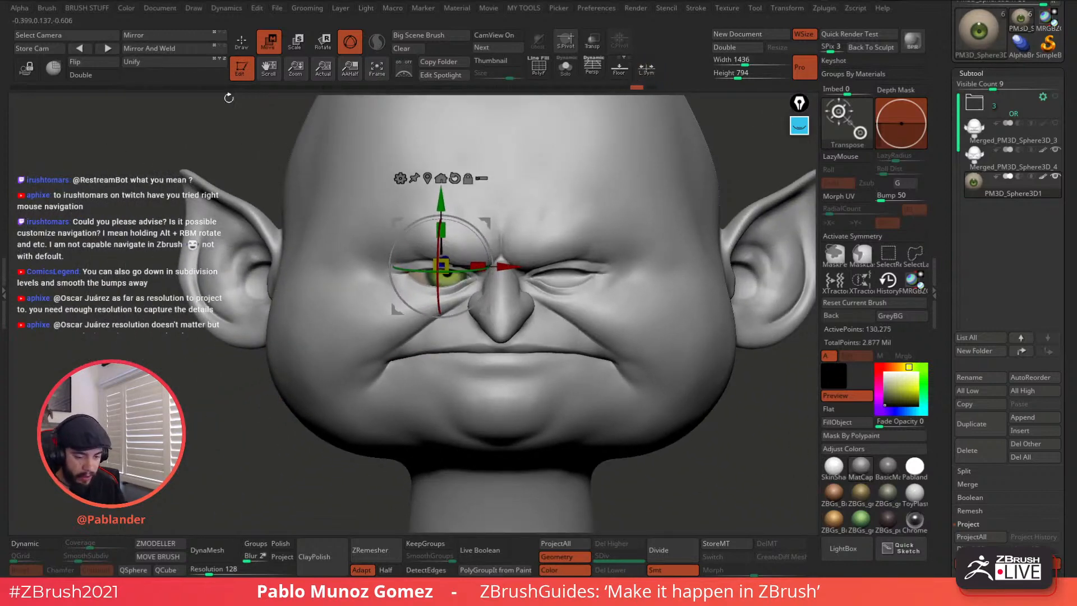
left_click(149, 49)
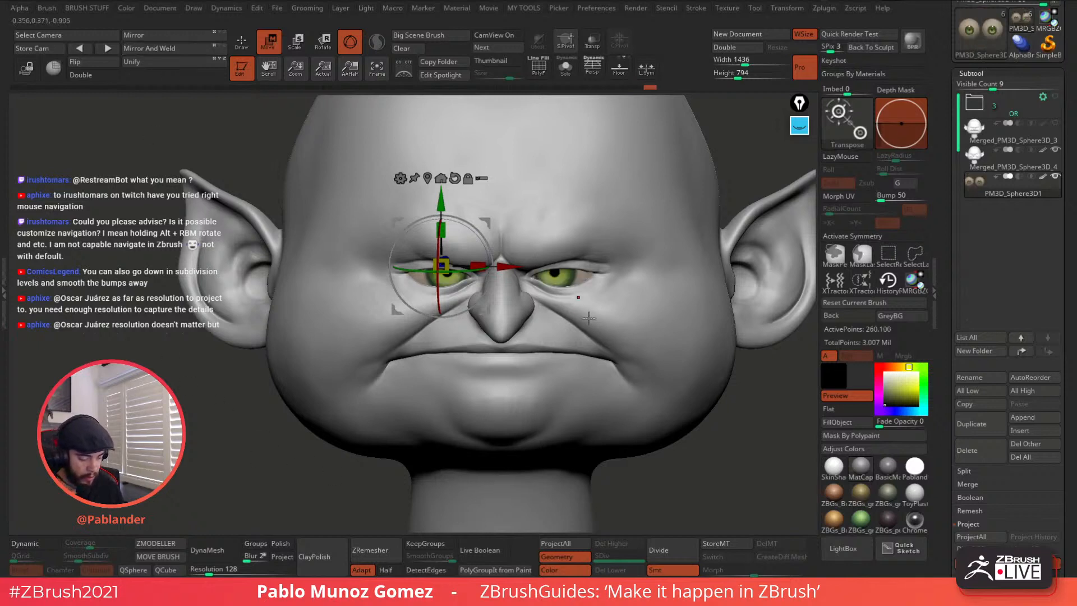
Step: Activate symmetry on the X axis only, without radial symmetry, and rotate both eyeballs so the pupils tuck under the upper eyelids
key("x")
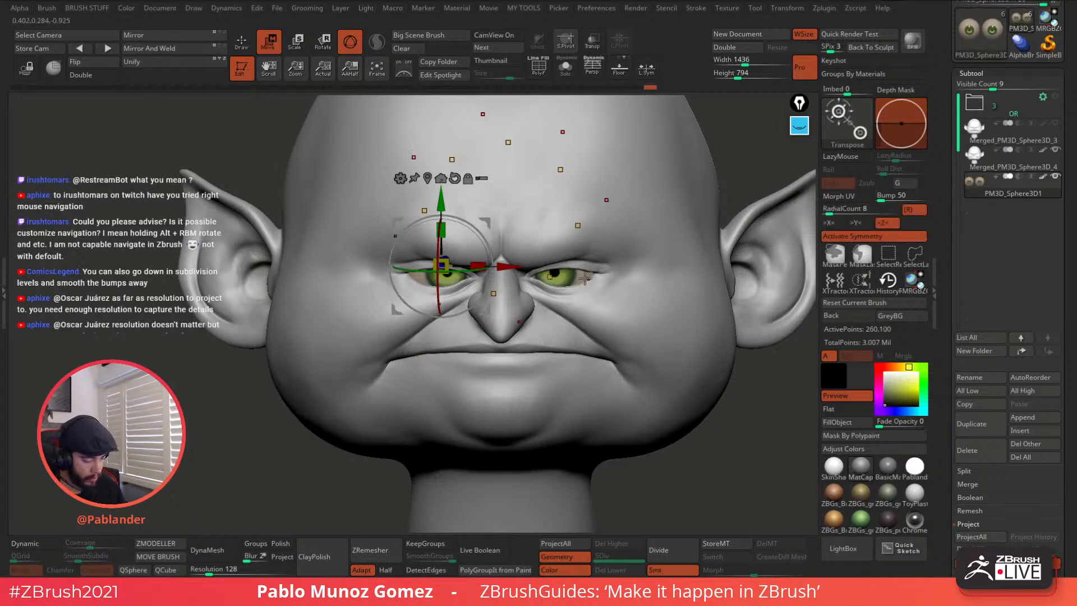
left_click(887, 224)
left_click(833, 223)
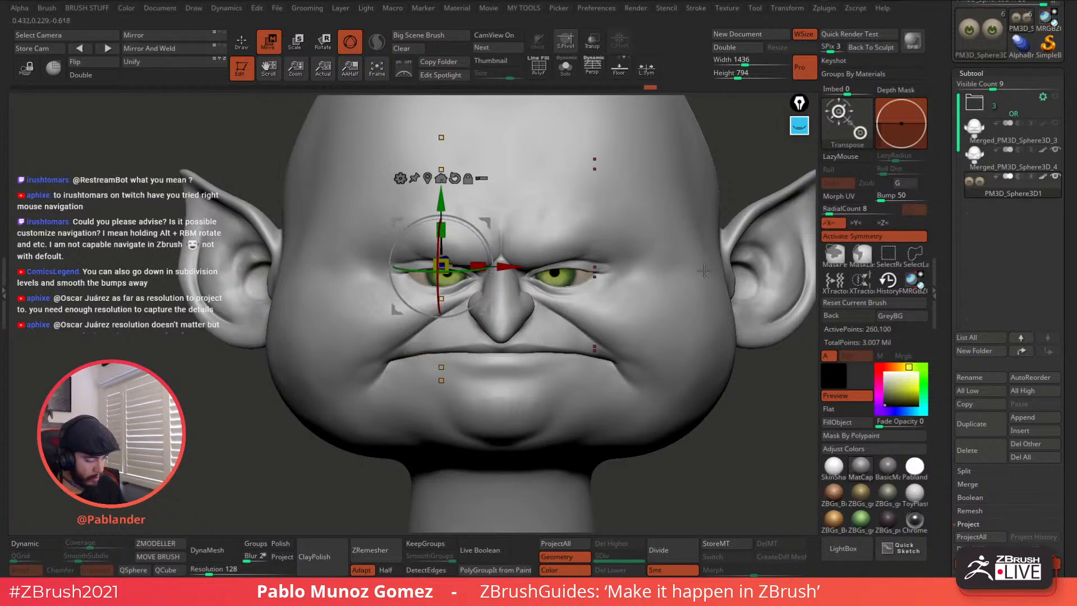
left_click(914, 210)
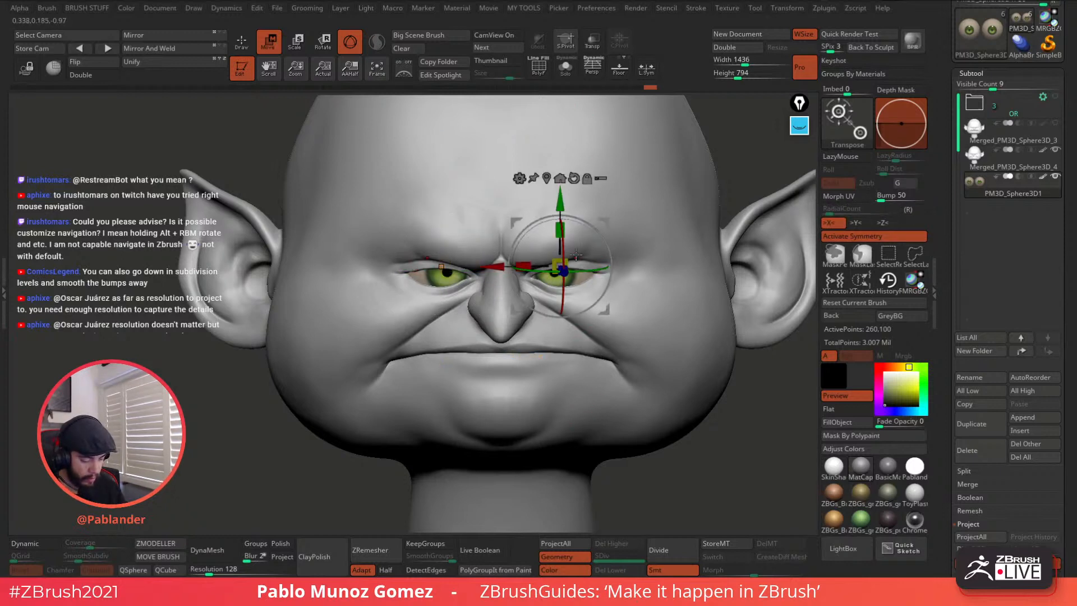
left_click_drag(564, 252, 564, 247)
mouse_move(565, 250)
left_mouse_down()
mouse_move(584, 269)
mouse_move(574, 249)
left_mouse_up()
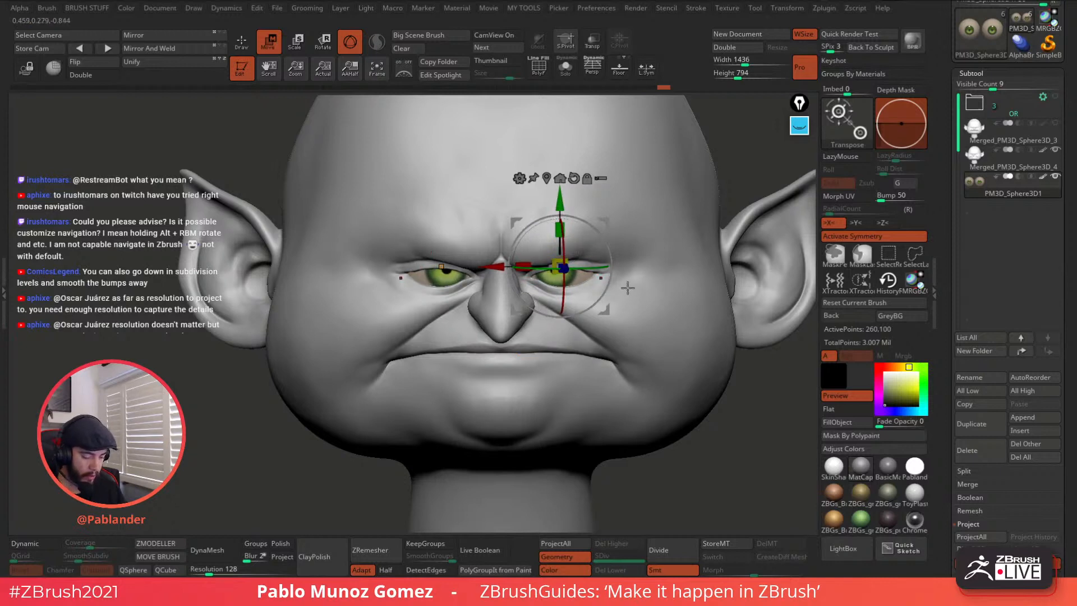
Step: Return to Draw mode, frame the whole head from the front, and turn on perspective
key("q")
key("f")
mouse_move(567, 356)
right_mouse_down()
mouse_move(611, 377)
mouse_move(566, 362)
right_mouse_up()
left_click(593, 67)
right_click_drag(687, 320, 661, 331)
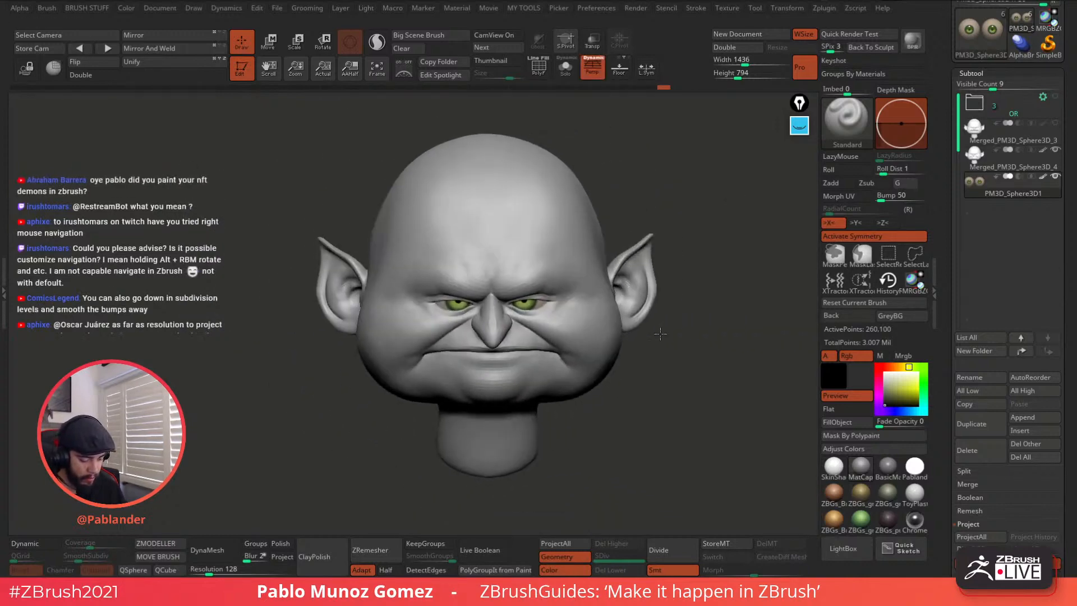
Step: Rotate both eyeballs slightly downward, about 2.4 degrees, so the pupils show below the upper eyelids
right_click_drag(548, 305, 508, 252, "ctrl")
left_click(269, 42)
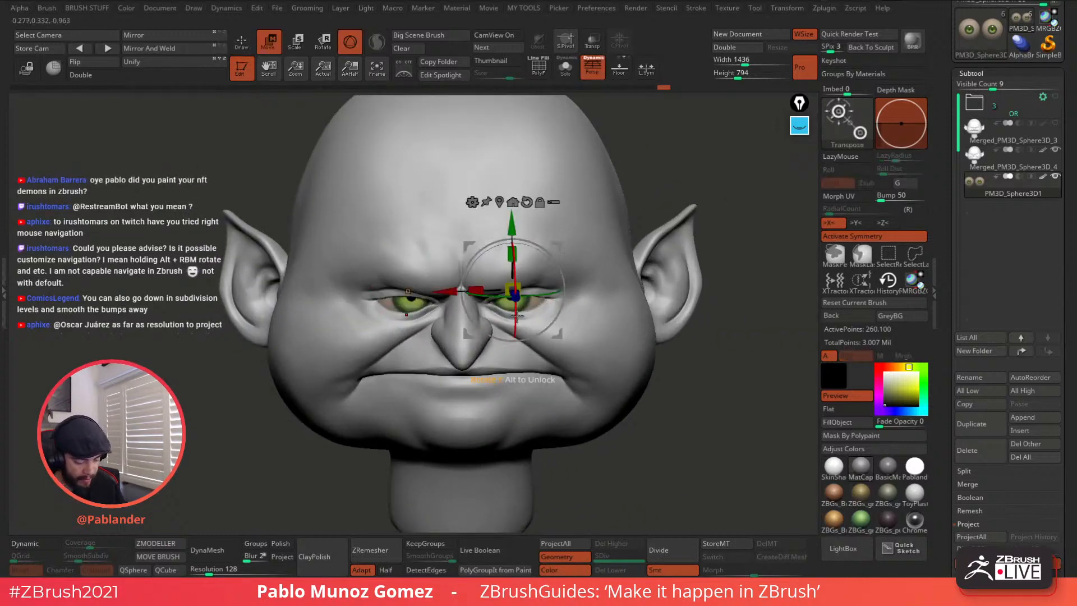
left_click_drag(516, 317, 518, 315)
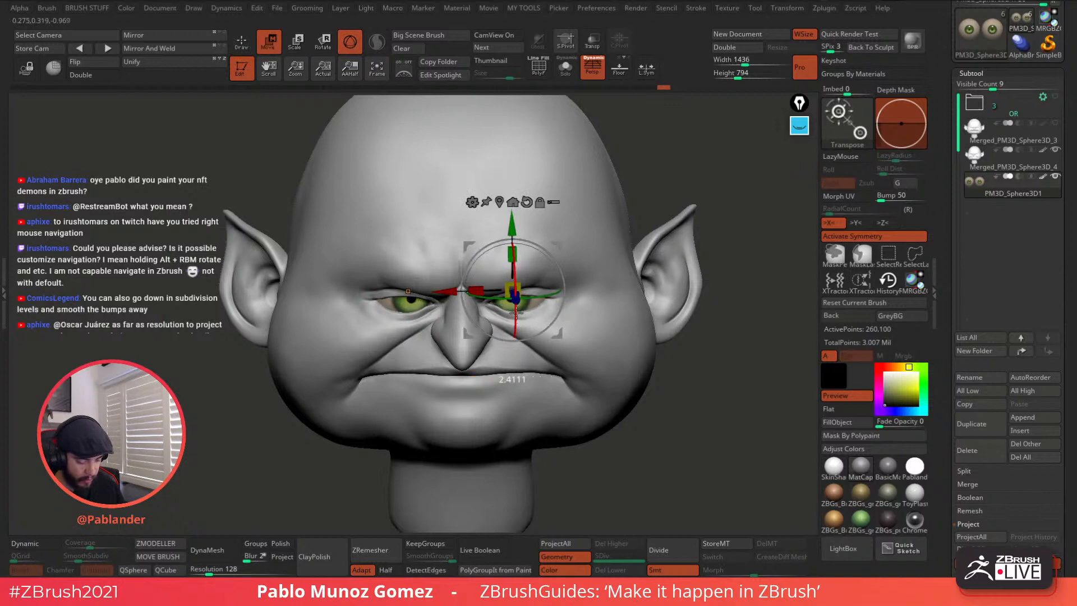
key("q")
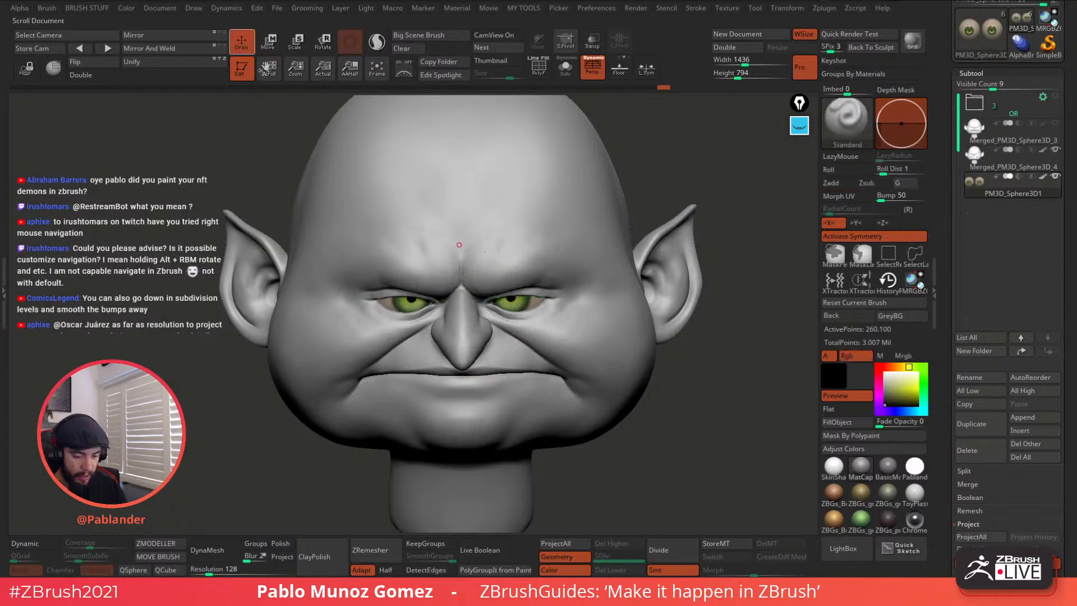
Step: On the head subtool, lift the upper eyelids with the Move brush and smooth the outer corners of the eyes
left_click(990, 167)
key("b")
key("m")
key("v")
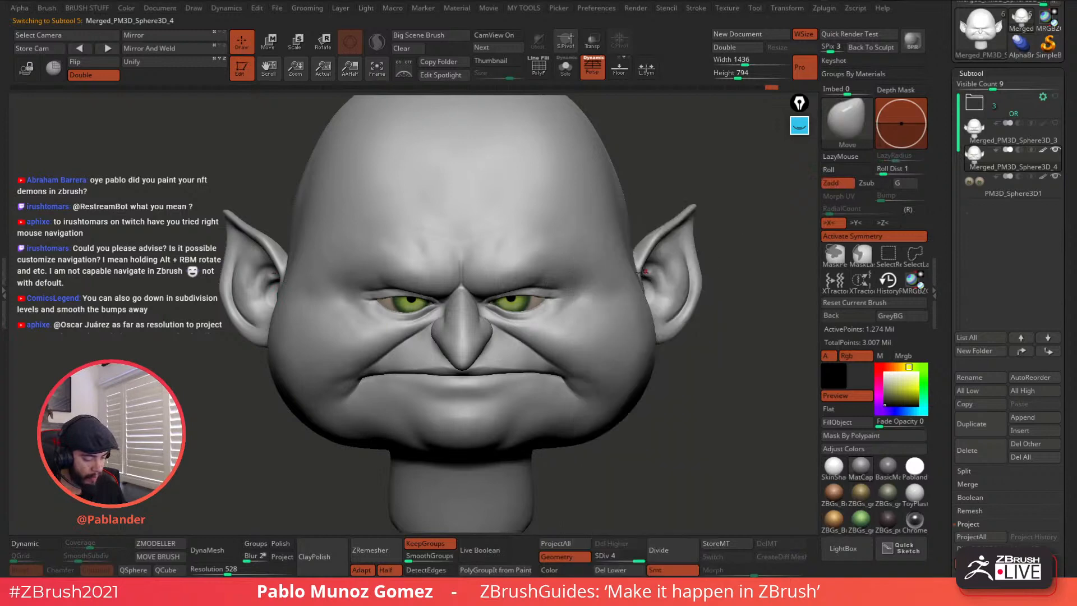
right_click_drag(640, 274, 605, 275)
right_click_drag(525, 299, 565, 293)
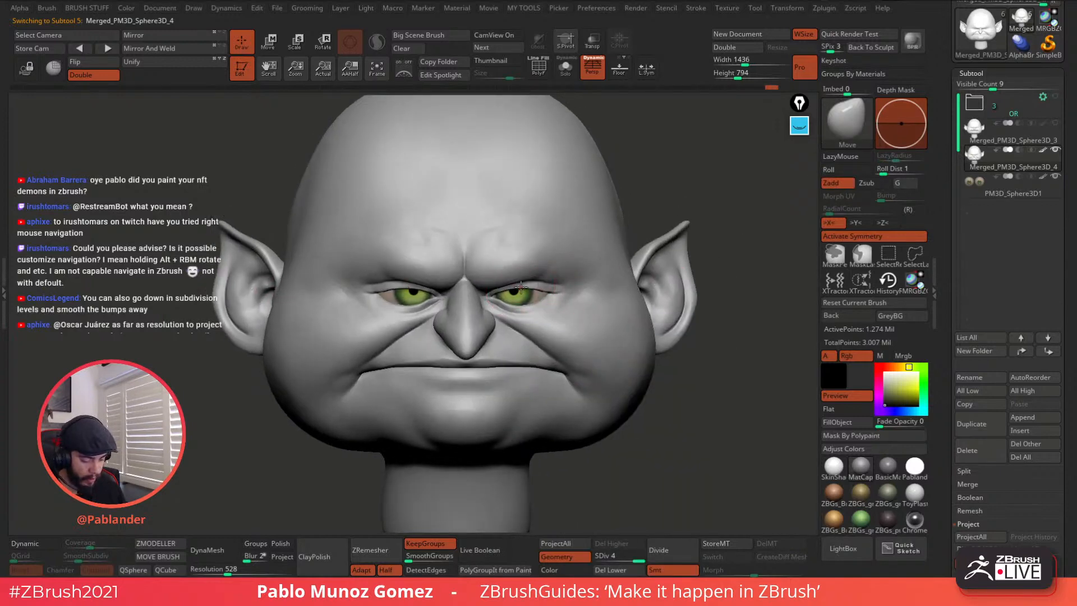
left_click_drag(520, 288, 522, 282)
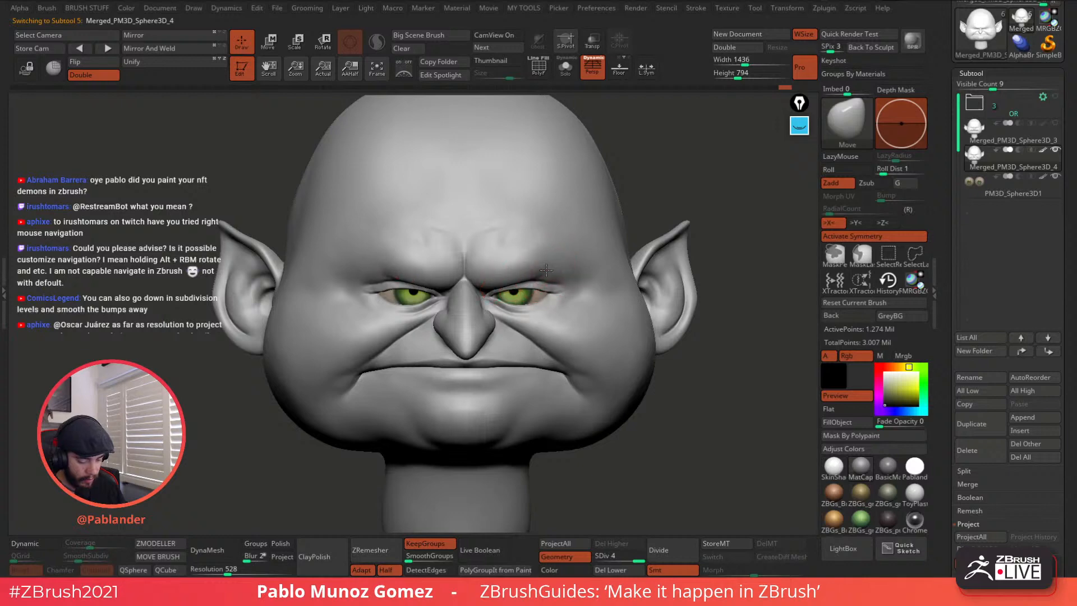
mouse_move(546, 271)
right_mouse_down()
mouse_move(505, 275)
mouse_move(561, 284)
mouse_move(555, 292)
mouse_move(578, 241)
mouse_move(551, 283)
mouse_move(575, 250)
right_mouse_up()
right_click(568, 284)
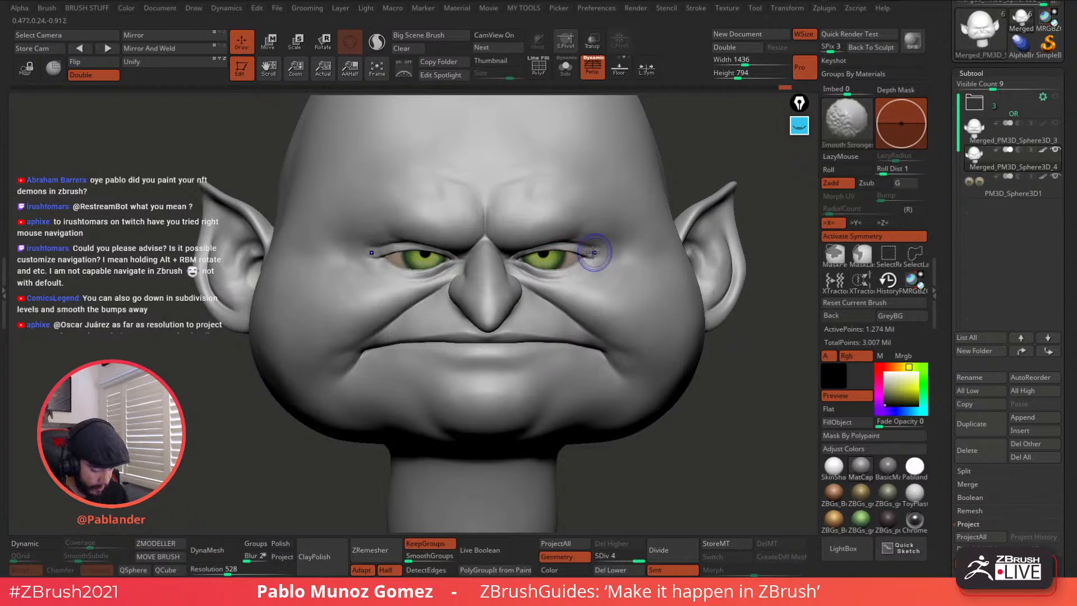
key("space")
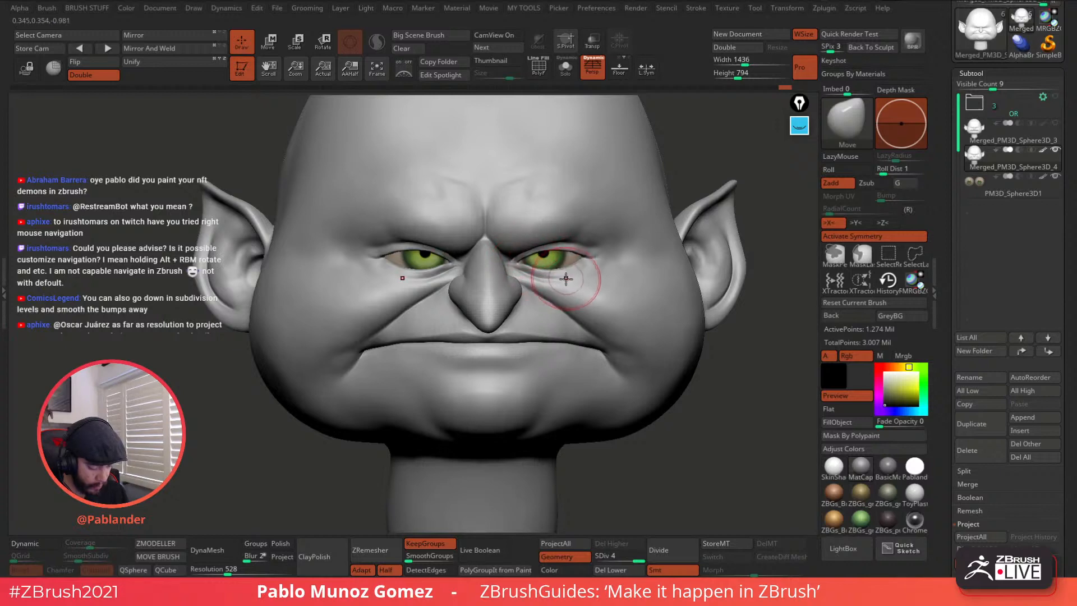
Step: Examine the head's expression and proportions from the front, close up and from farther away
right_click_drag(565, 279, 558, 221)
right_click_drag(562, 306, 562, 359)
right_click_drag(562, 359, 559, 305, "ctrl")
mouse_move(613, 339)
right_mouse_down("alt")
mouse_move(560, 339)
mouse_move(560, 316)
mouse_move(575, 376)
mouse_move(606, 388)
right_mouse_up("alt")
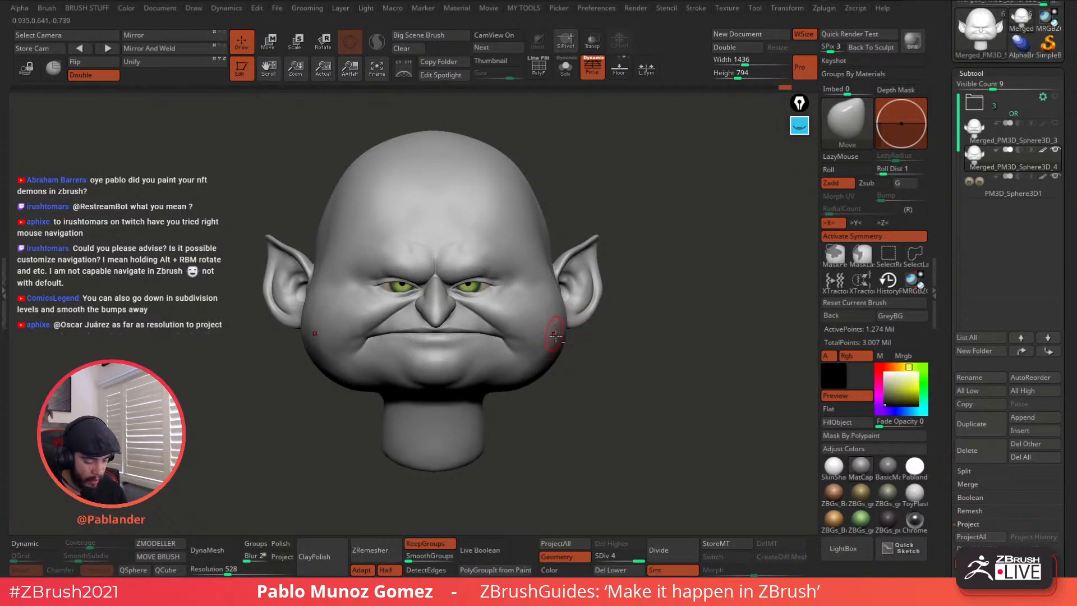
left_click(1031, 164)
right_click_drag(579, 279, 621, 313, "alt")
left_click(994, 170)
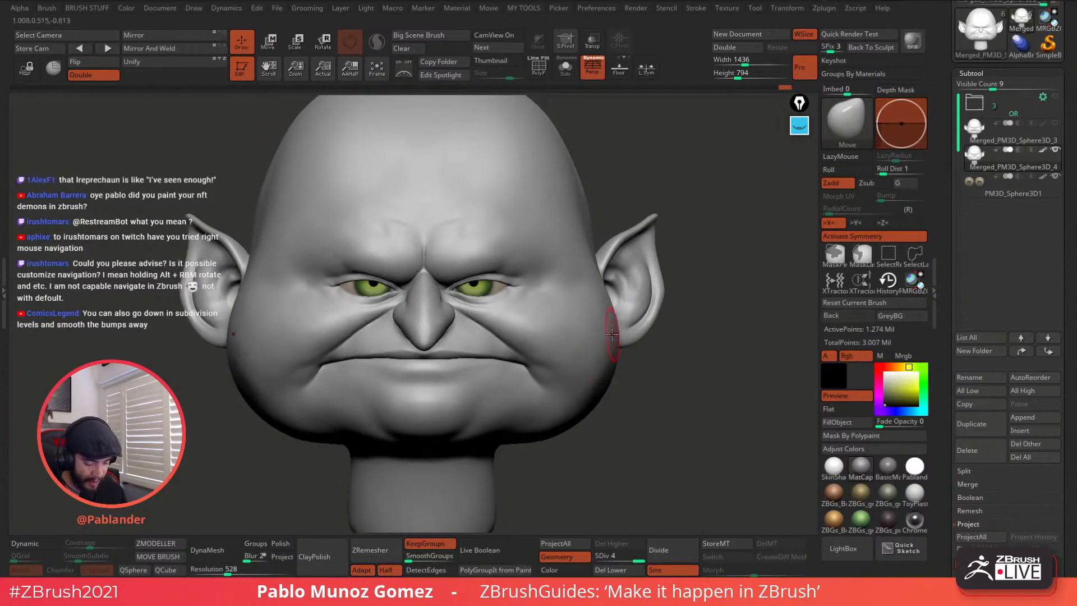
key("f")
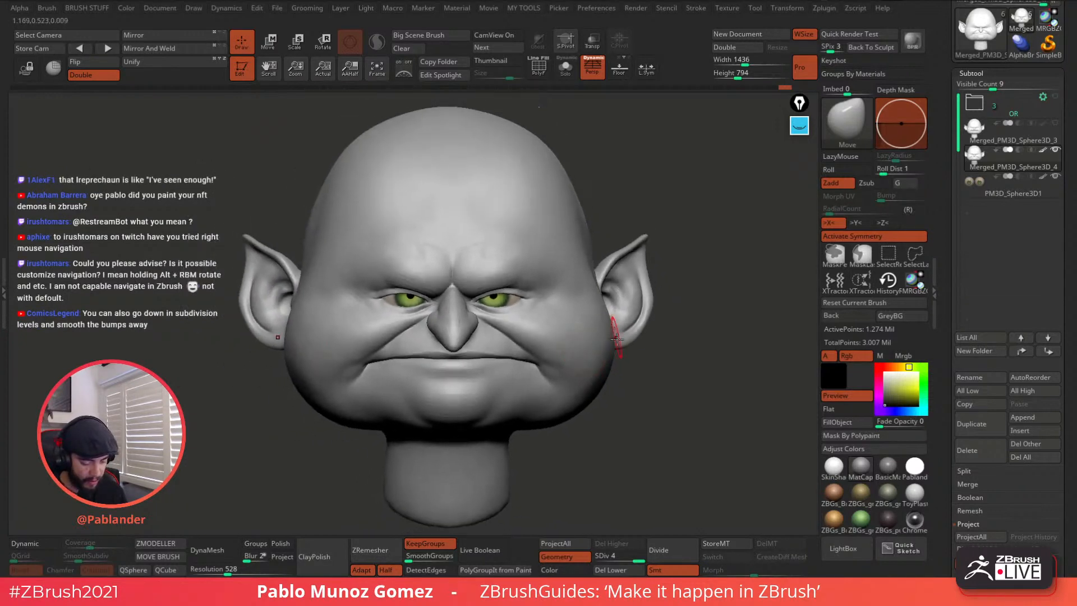
right_click_drag(590, 342, 569, 337, "alt")
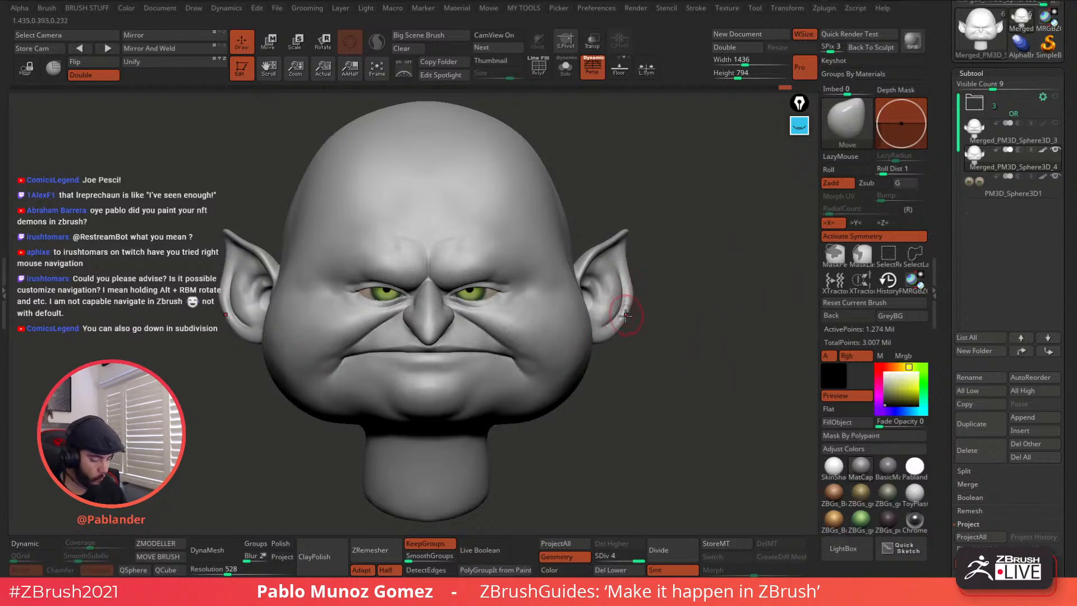
mouse_move(614, 328)
right_mouse_down()
mouse_move(604, 331)
mouse_move(620, 349)
right_mouse_up()
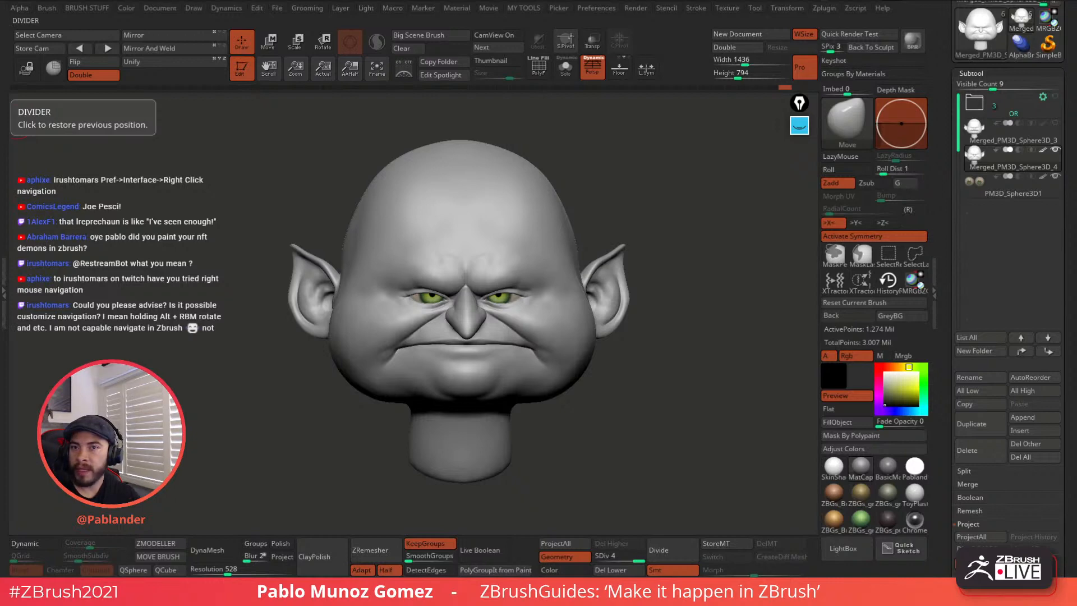
Step: Switch to the browser, reload the pablo.gallery page, and view the 'Demons with a soul' artworks
left_click_drag(0, 247, 496, 0)
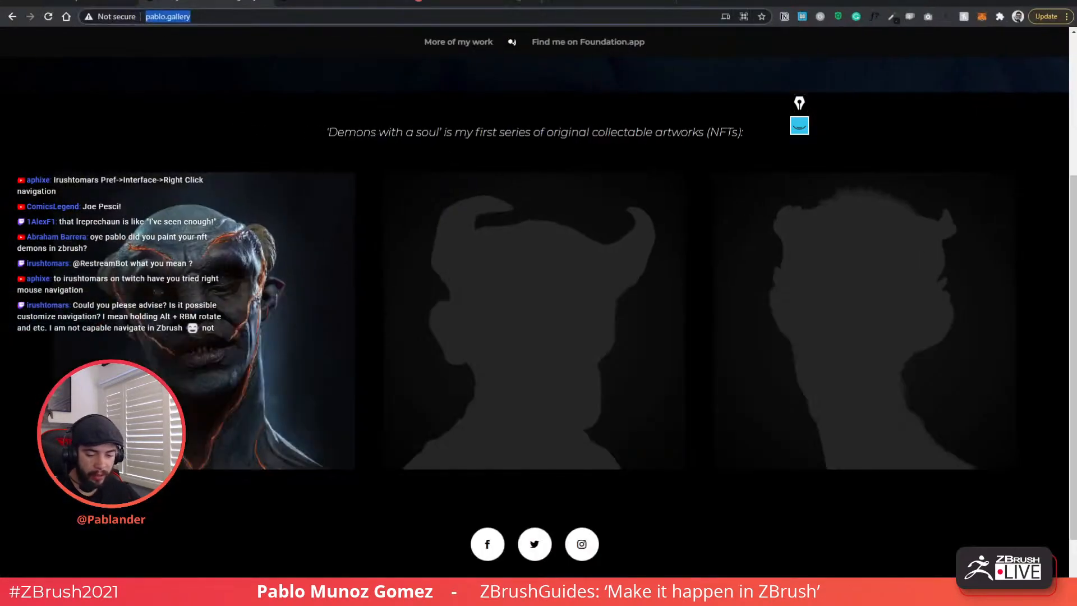
left_click(140, 26)
scroll(335, 210, "up", 4)
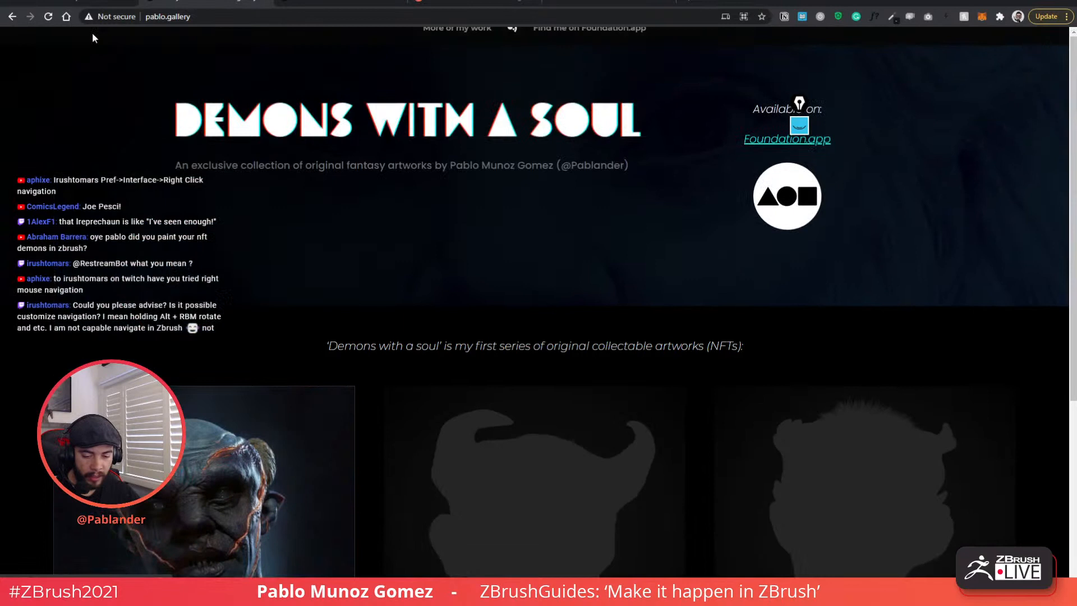
left_click(44, 18)
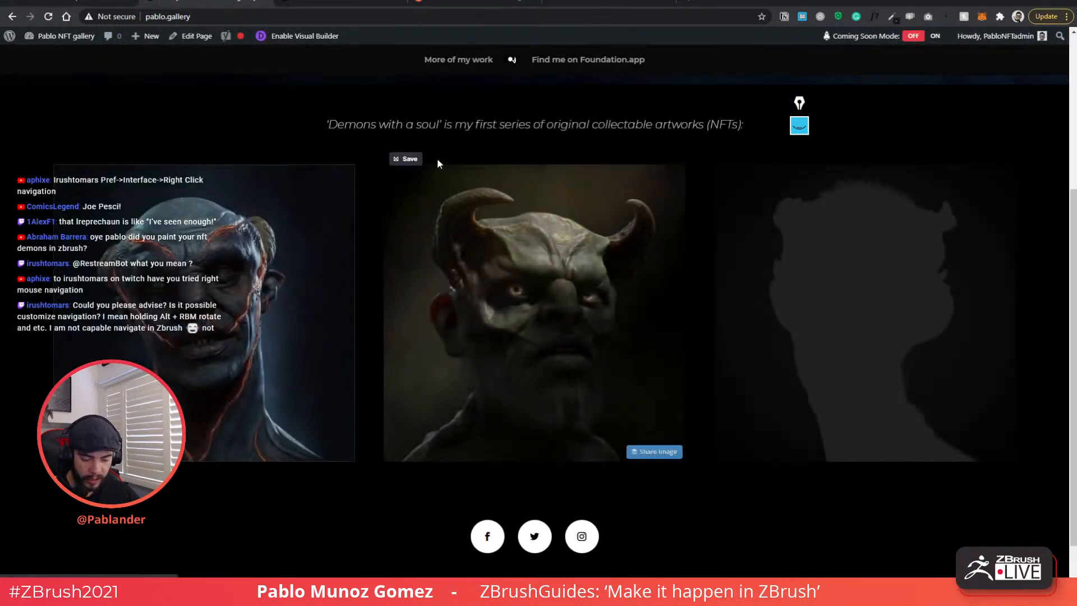
scroll(584, 352, "down", 1)
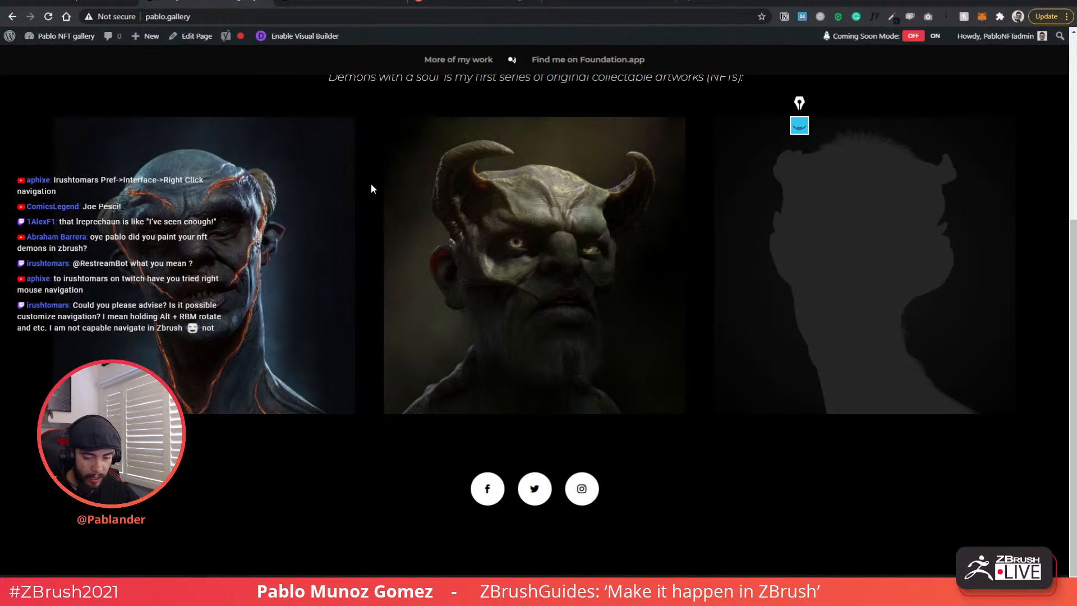
Step: Open the Causa Candentis page on foundation.app, view the horned demon artwork full screen, and look through its listing details
left_click(90, 2)
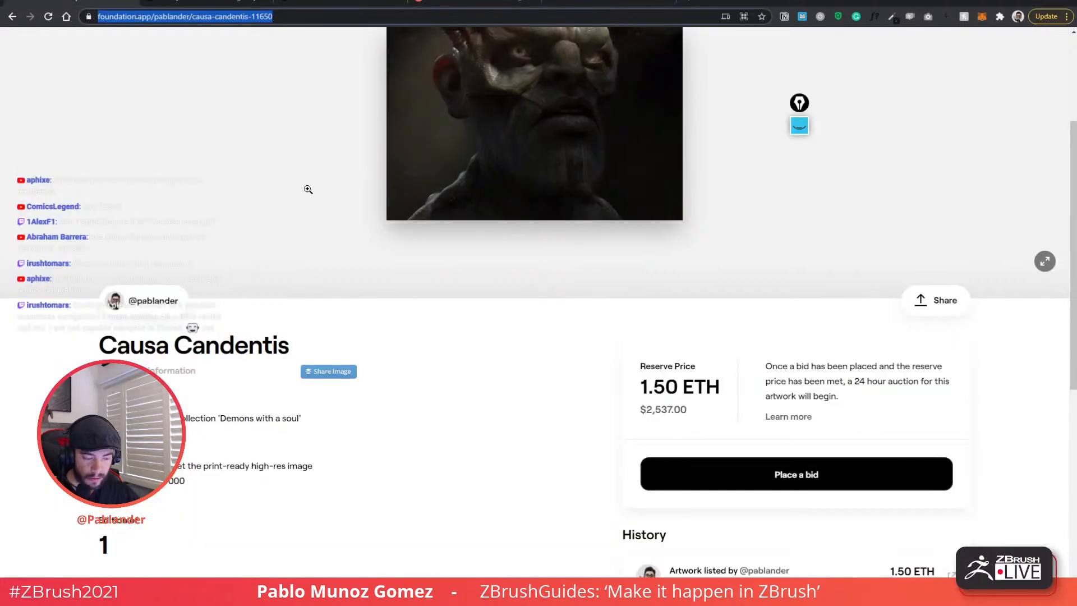
scroll(308, 190, "up", 3)
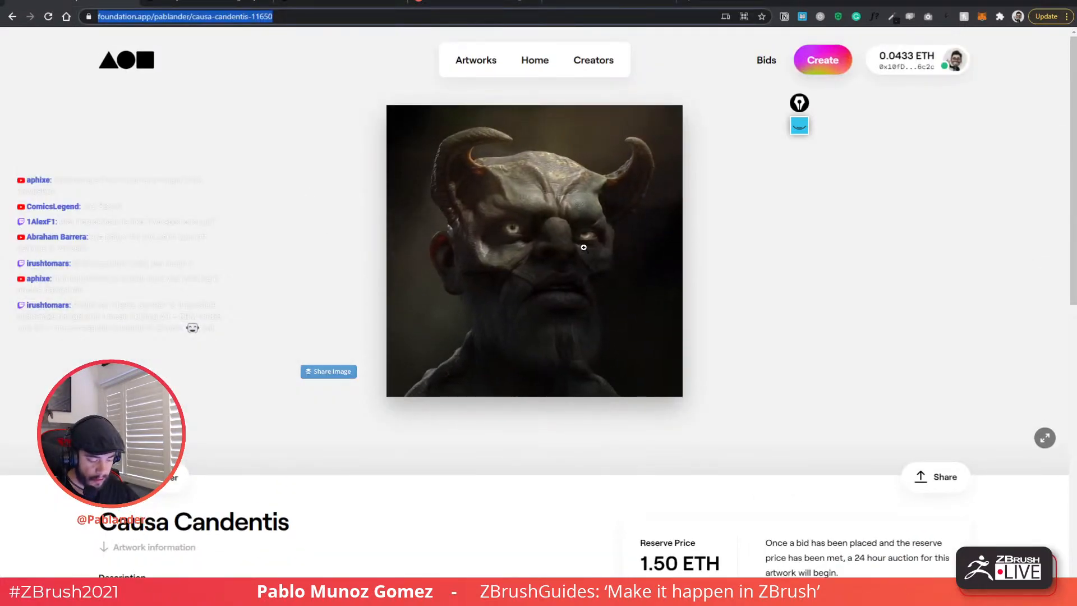
left_click(583, 248)
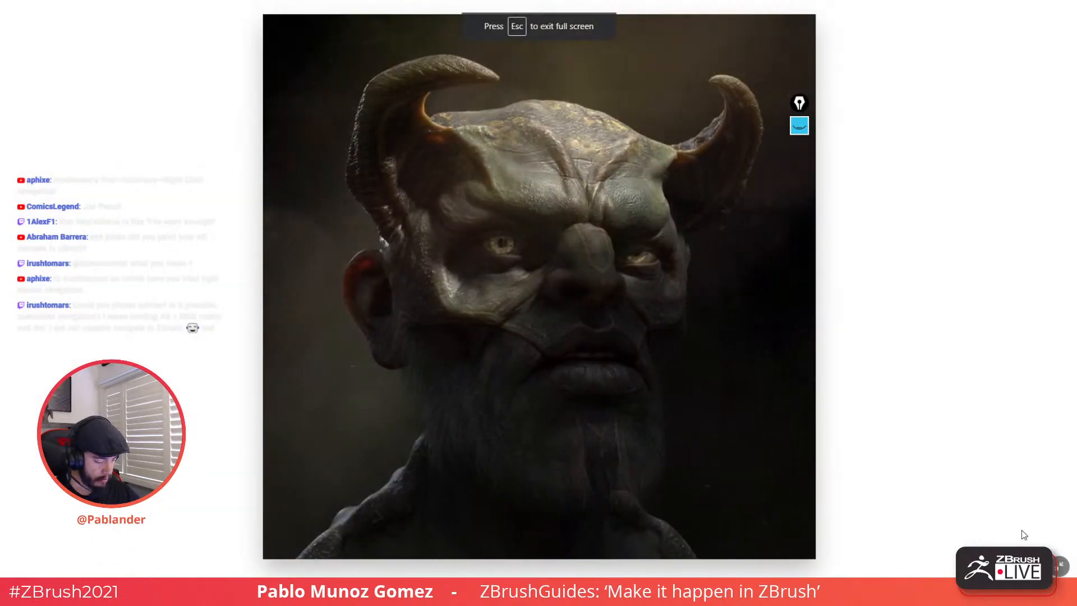
key("Escape")
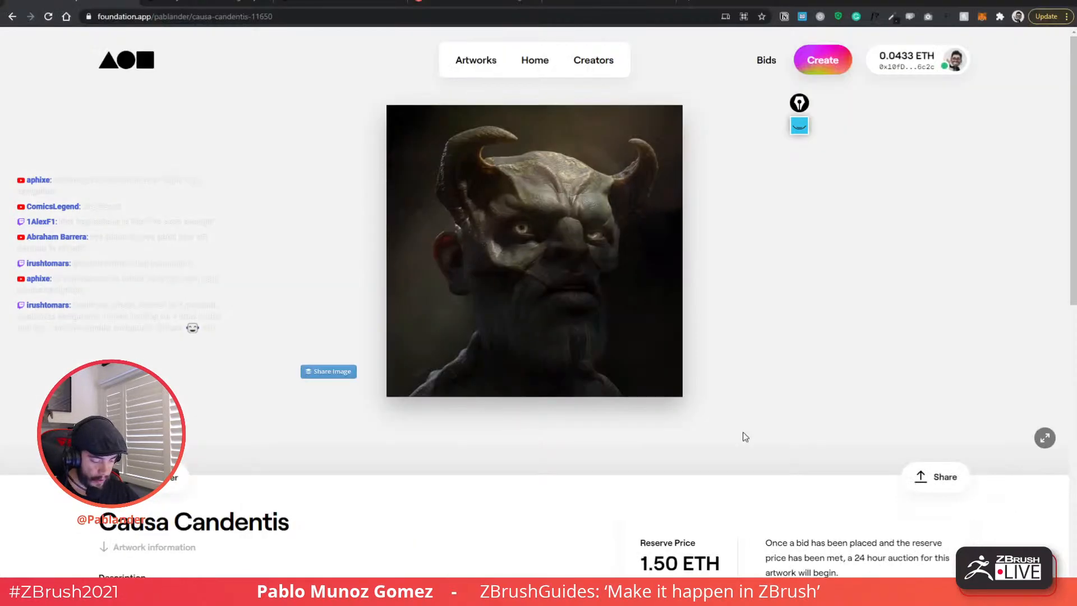
scroll(450, 332, "down", 5)
scroll(449, 331, "up", 2)
scroll(443, 325, "down", 2)
scroll(443, 325, "up", 5)
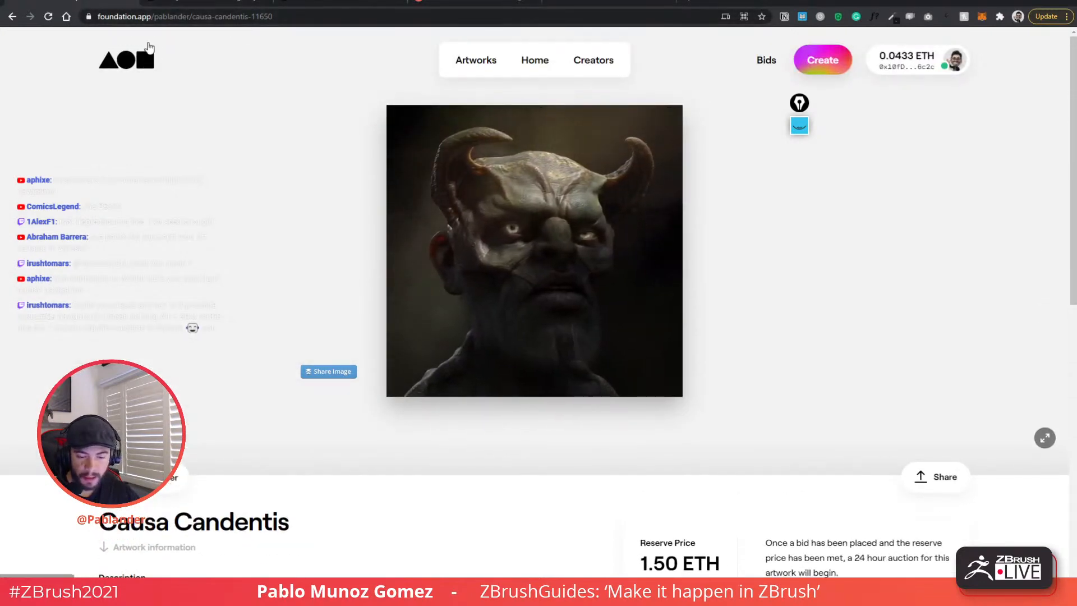
Step: Open the artist's website, go to the 3DConceptArtist site, and look through its course listings
left_click(328, 5)
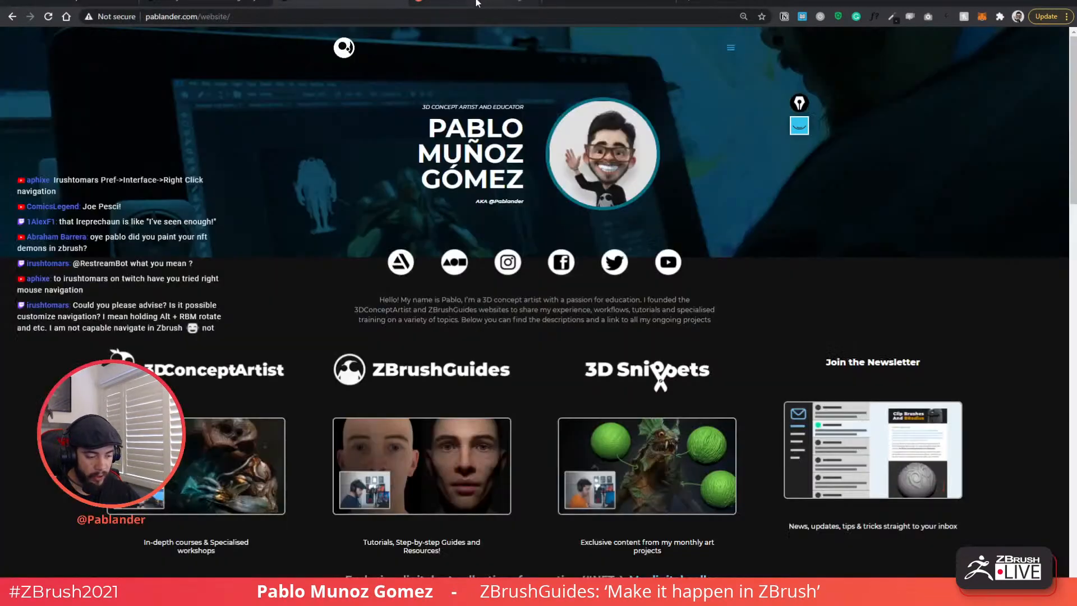
left_click(248, 475)
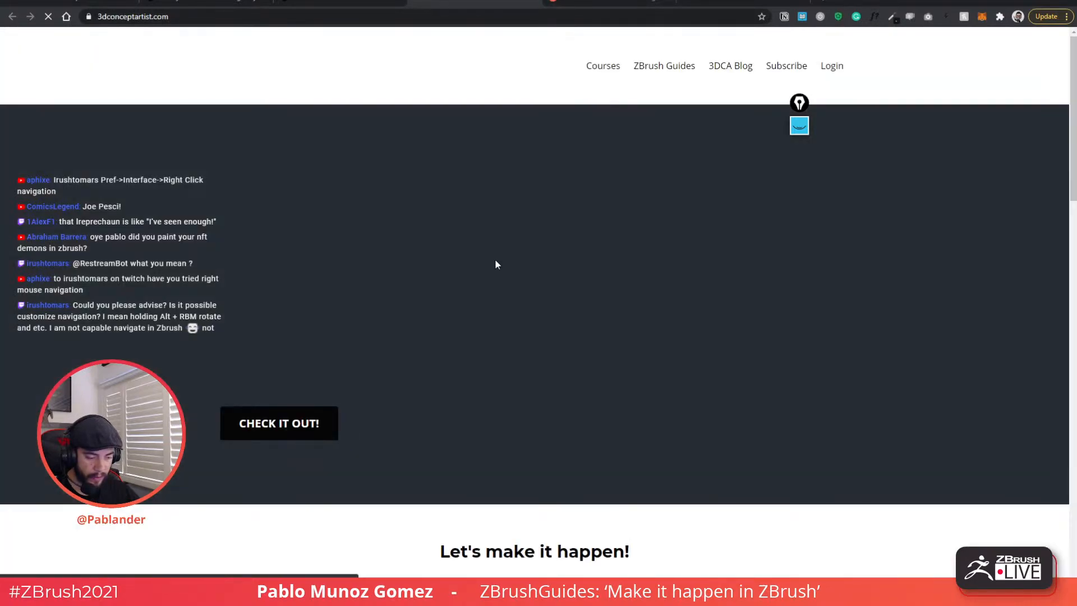
scroll(523, 270, "down", 8)
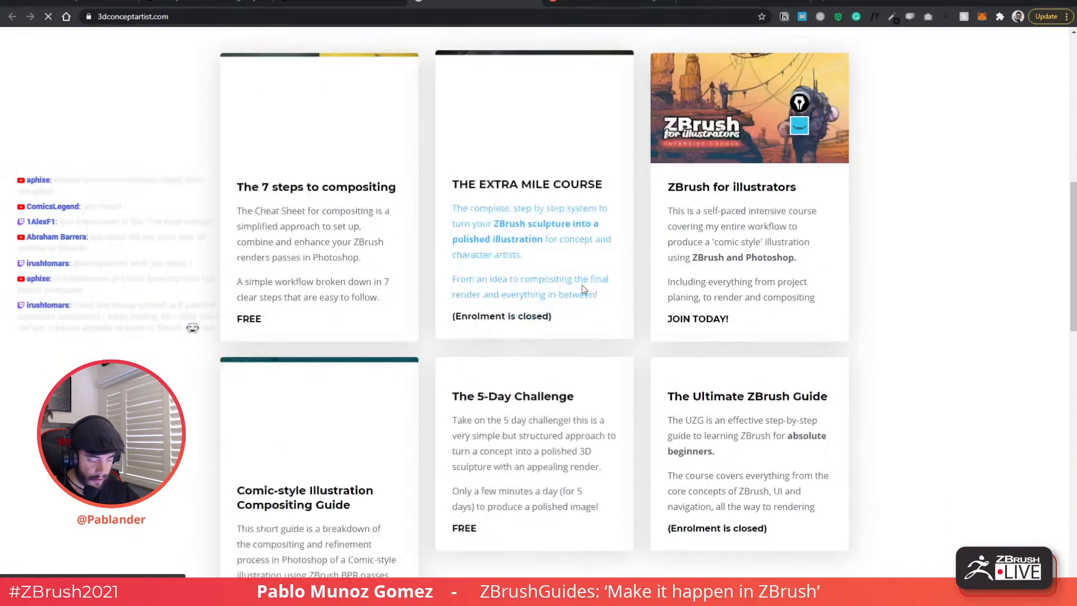
scroll(583, 289, "down", 5)
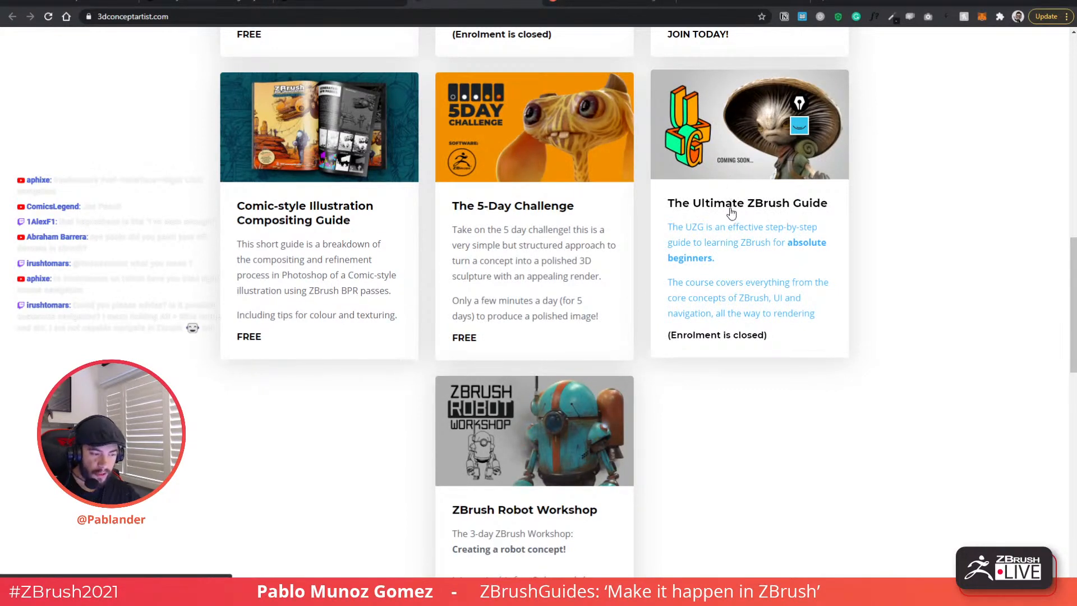
Step: Open The Ultimate ZBrush Guide course page and find the list of core and bonus modules
left_click(729, 207)
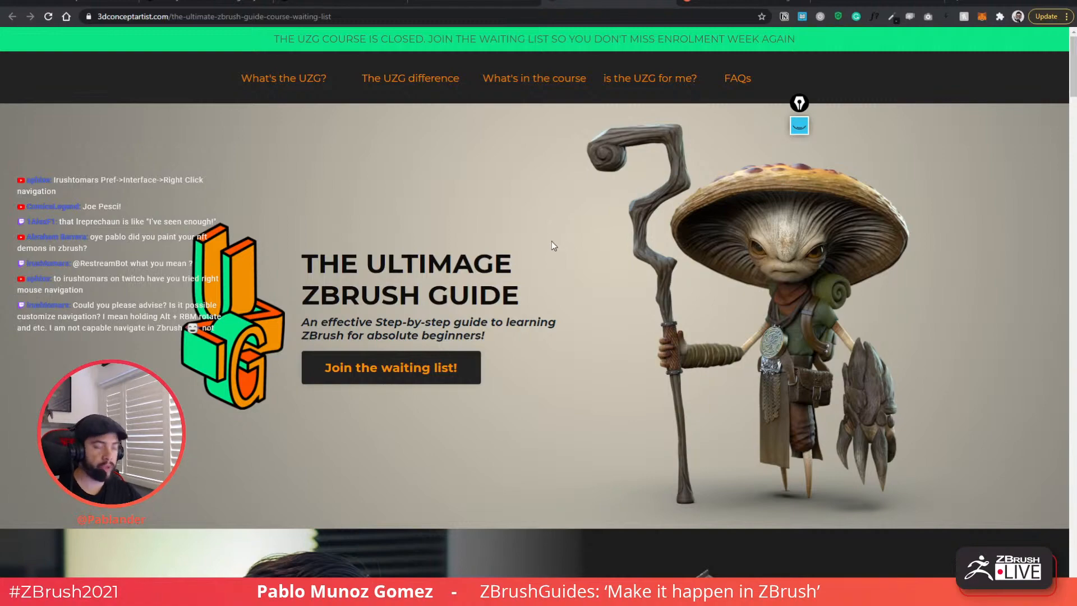
scroll(494, 273, "down", 15)
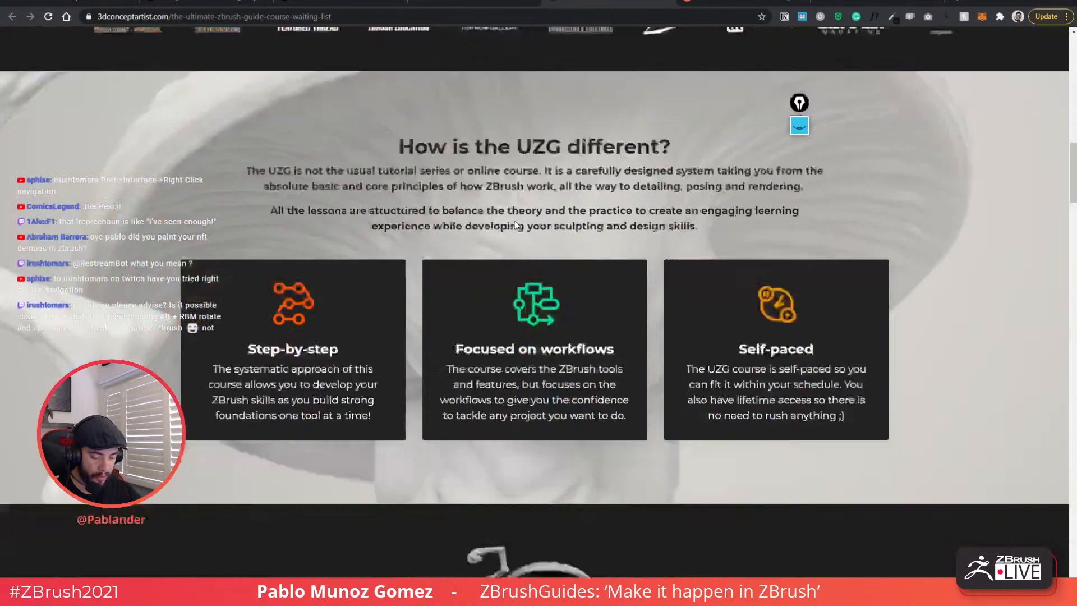
scroll(506, 220, "down", 6)
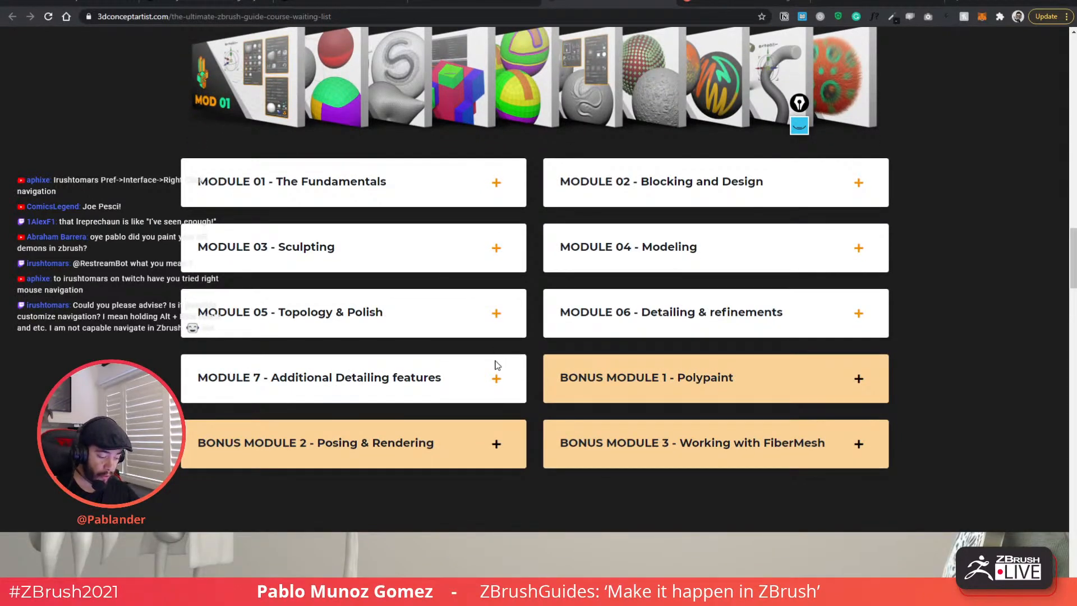
scroll(498, 342, "down", 2)
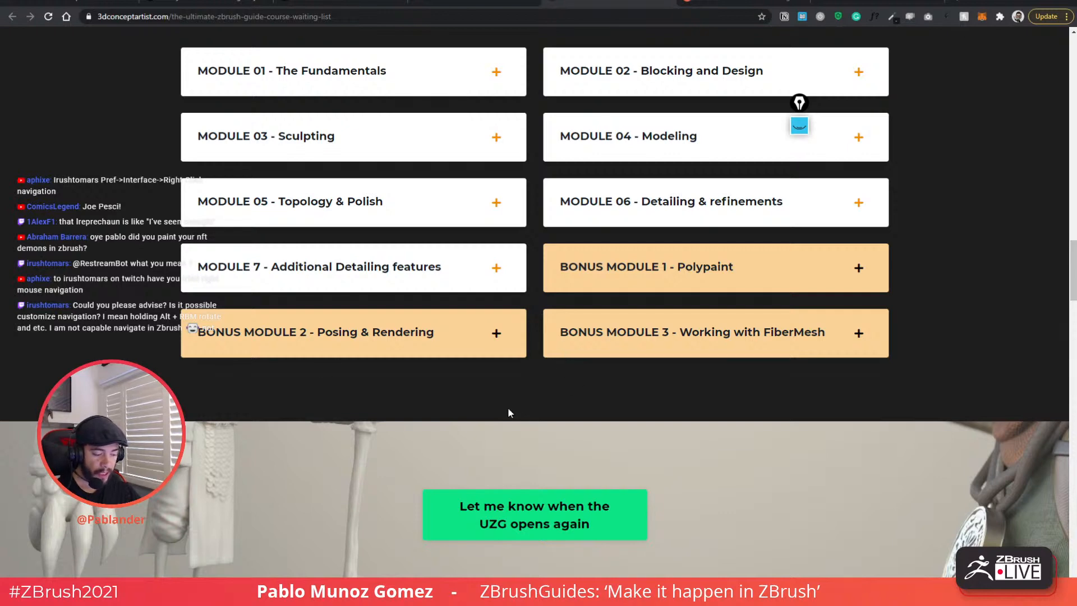
scroll(457, 270, "up", 1)
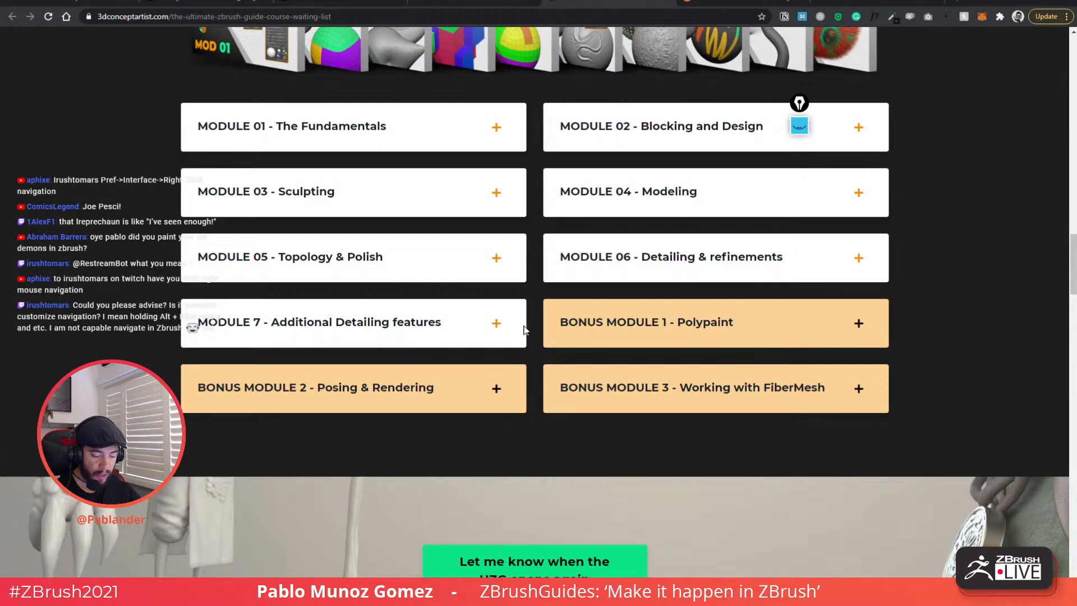
Step: Read the descriptions of Module 01 - The Fundamentals, Bonus Module 2 - Posing & Rendering and Bonus Module 3 - Working with FiberMesh
left_click(491, 128)
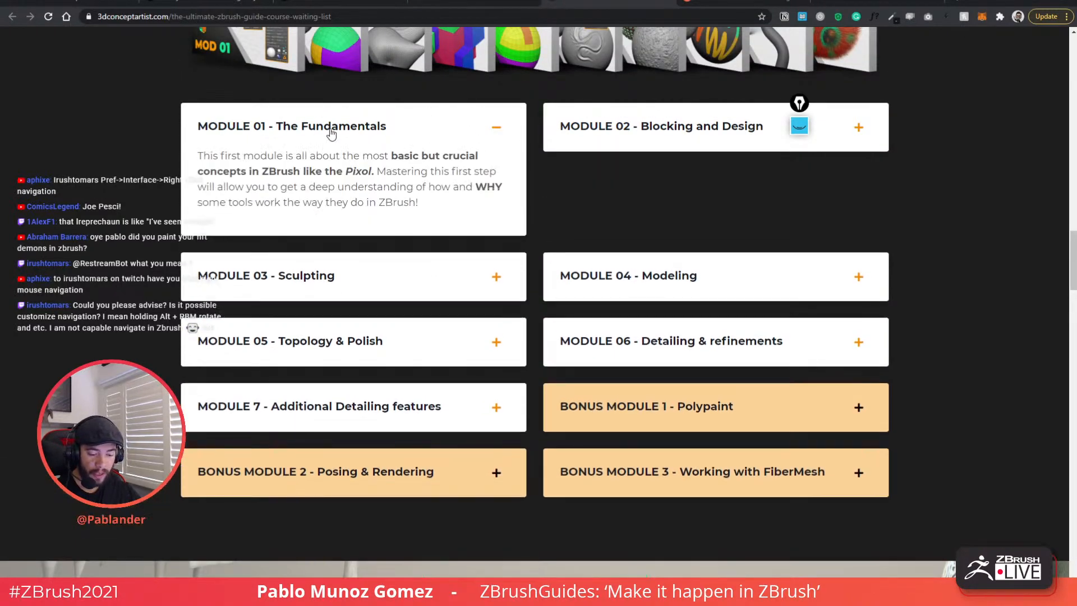
double_click(345, 172)
left_click(401, 147)
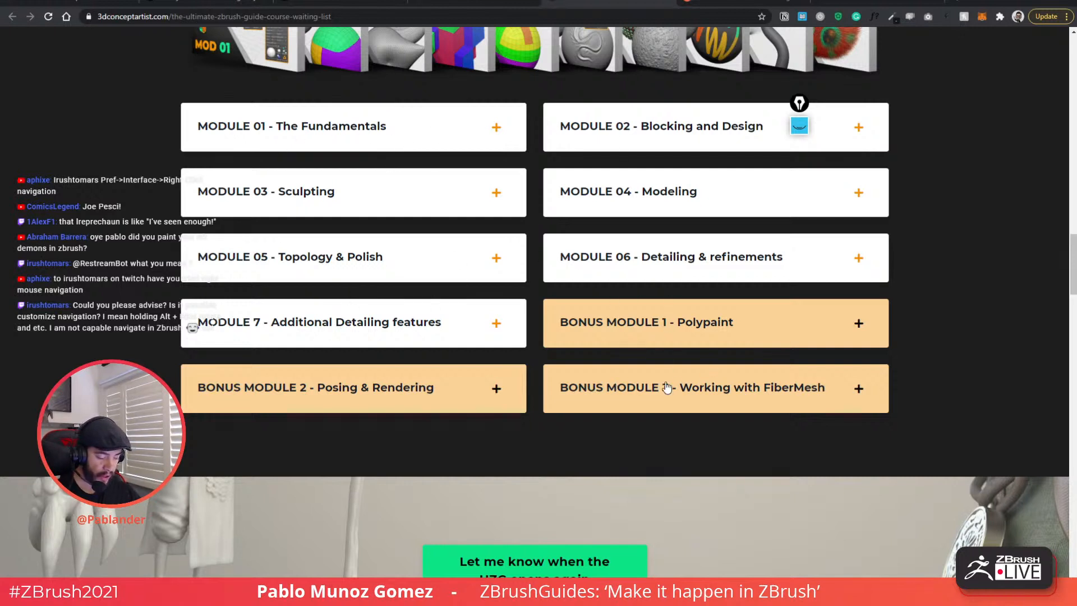
left_click(415, 389)
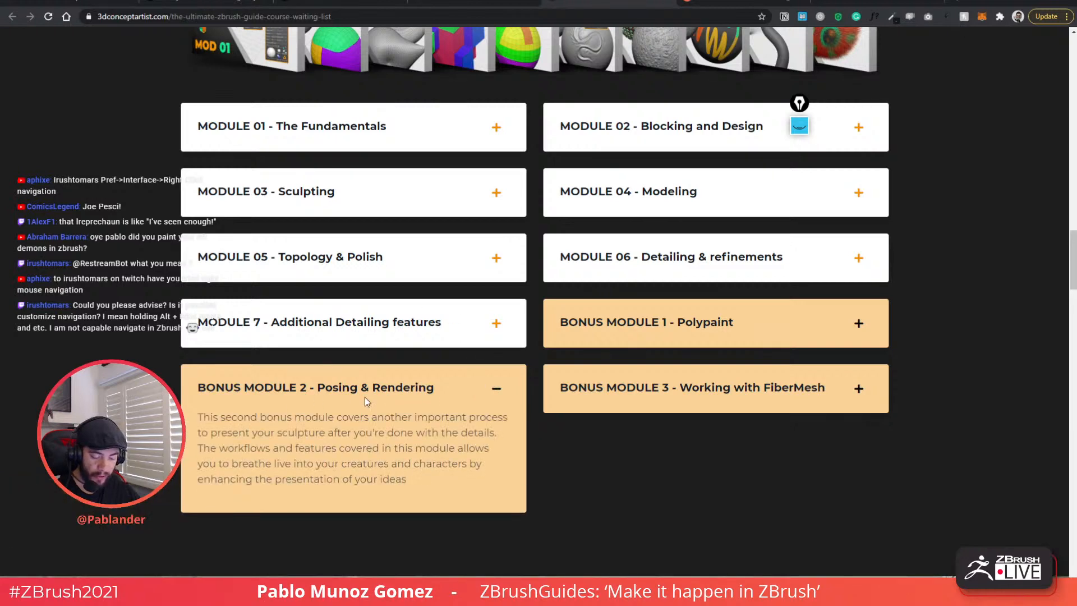
left_click(649, 391)
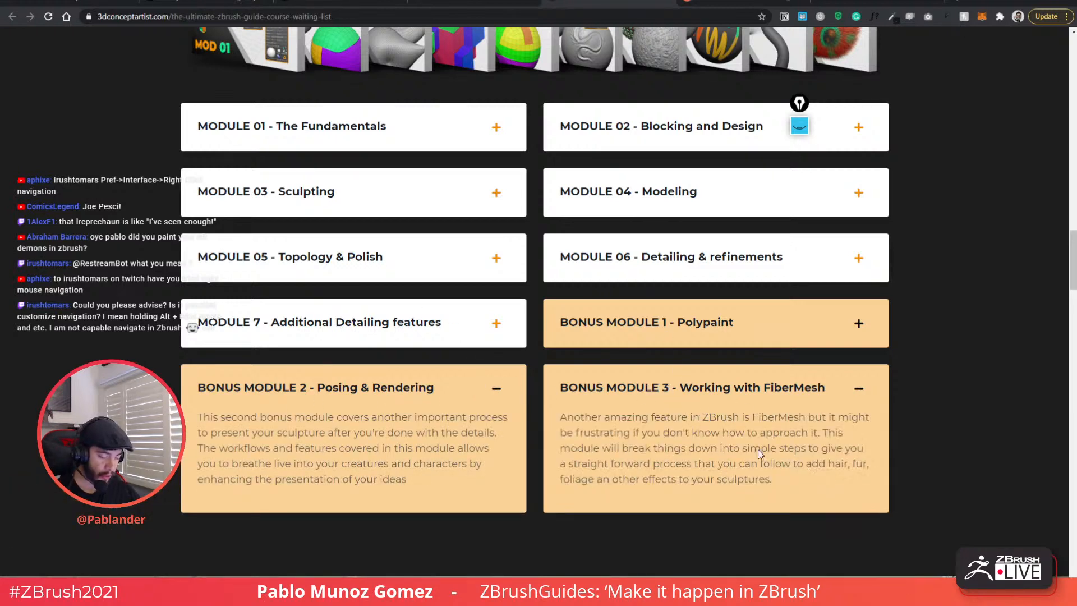
Step: Look through the rest of the course page, down to the waiting list form, and return to its header
scroll(574, 376, "down", 3)
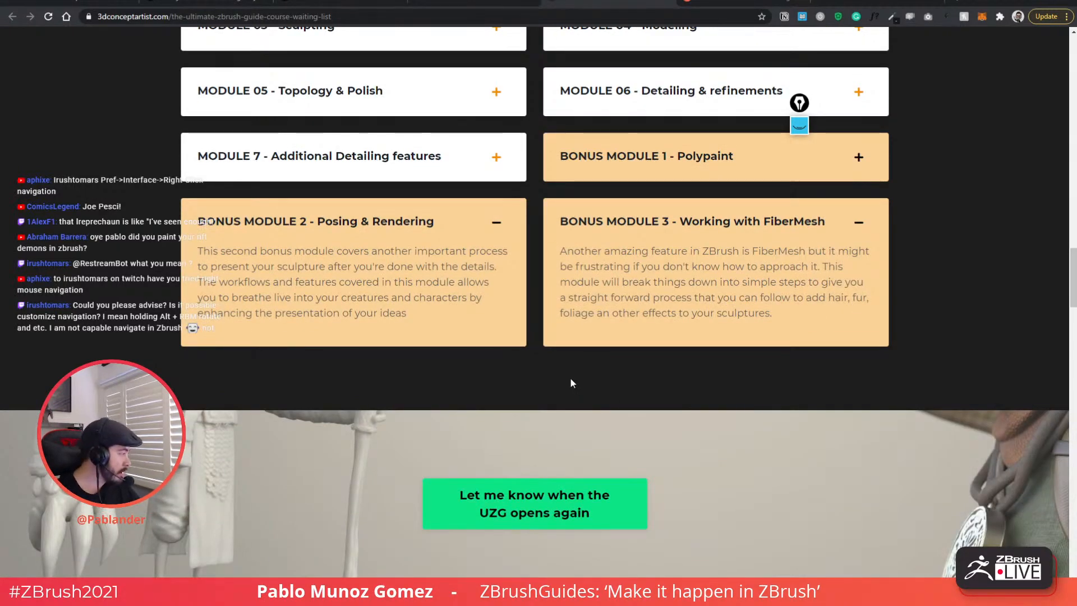
scroll(501, 375, "down", 1)
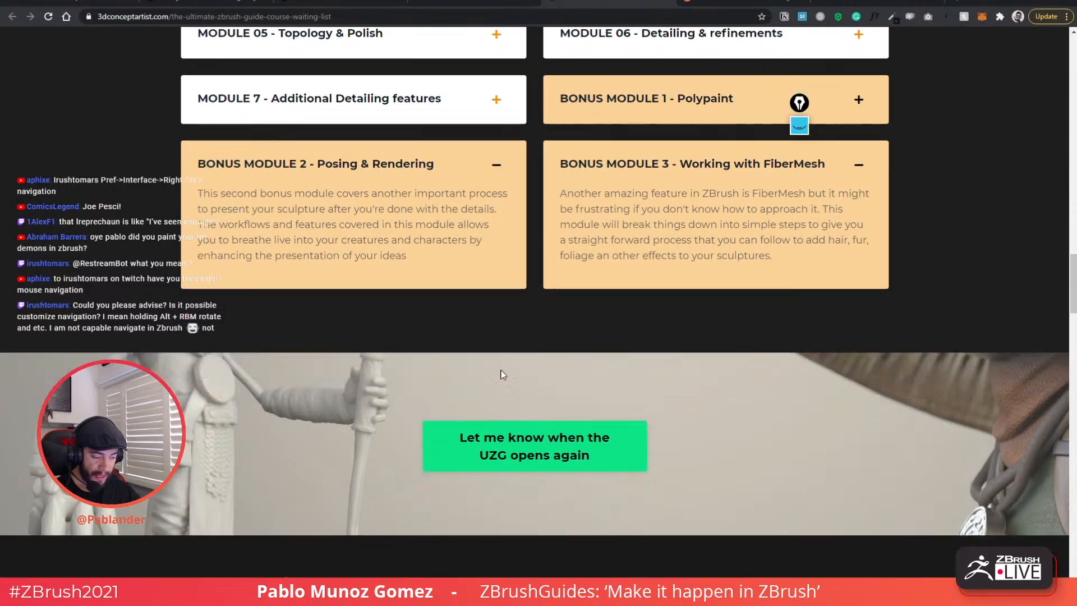
scroll(503, 375, "down", 15)
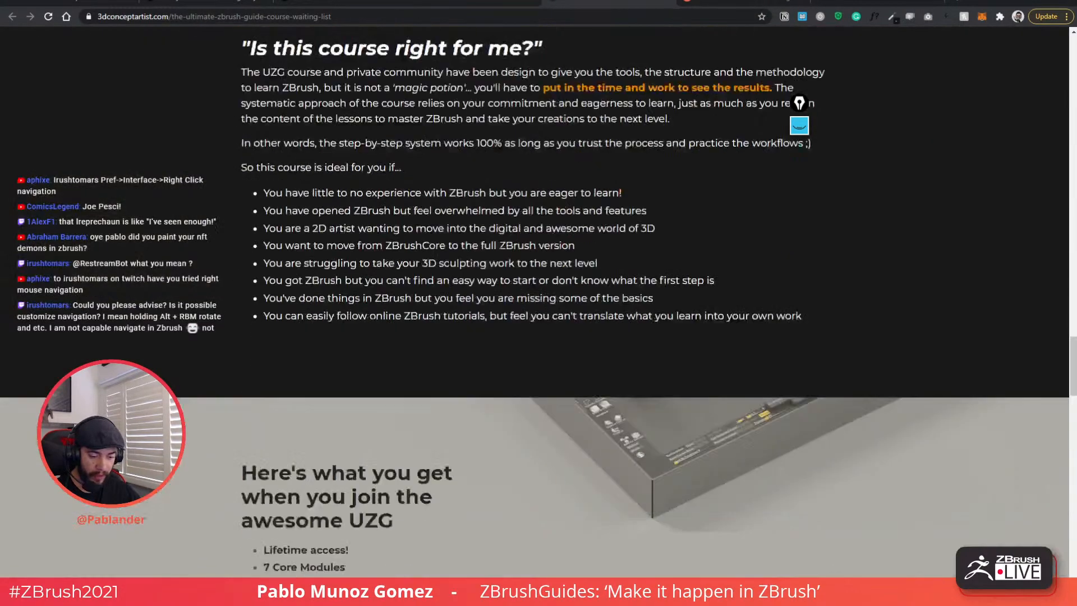
scroll(462, 298, "down", 8)
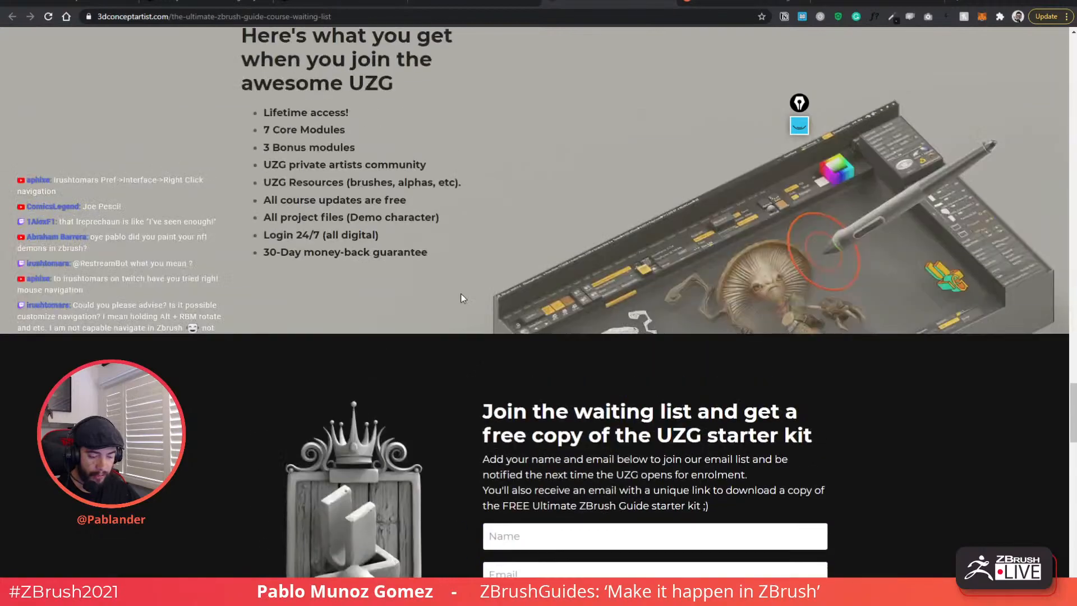
scroll(460, 298, "up", 20)
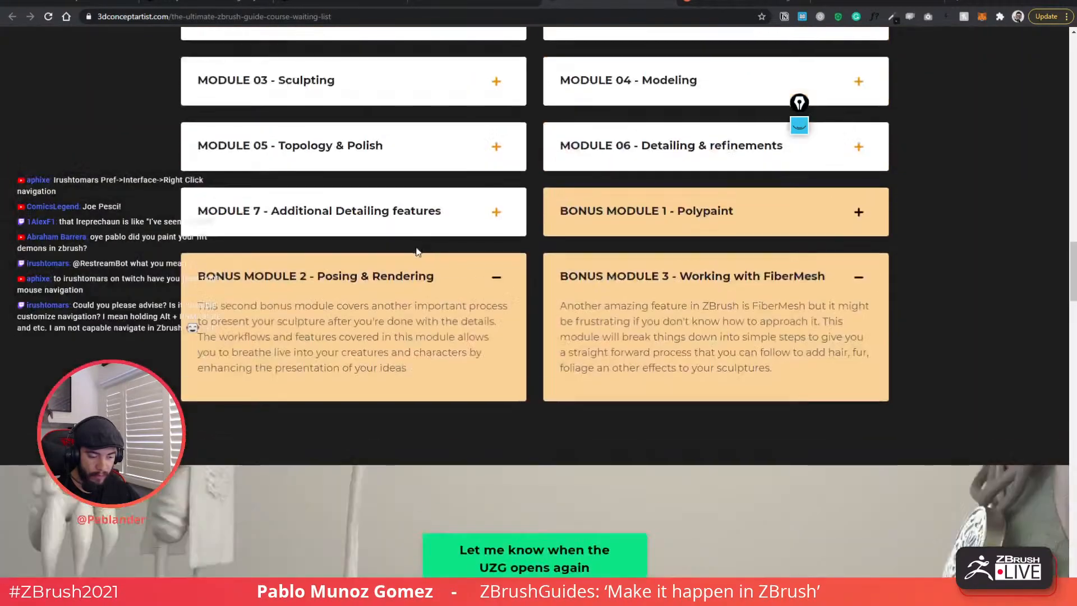
scroll(416, 252, "up", 15)
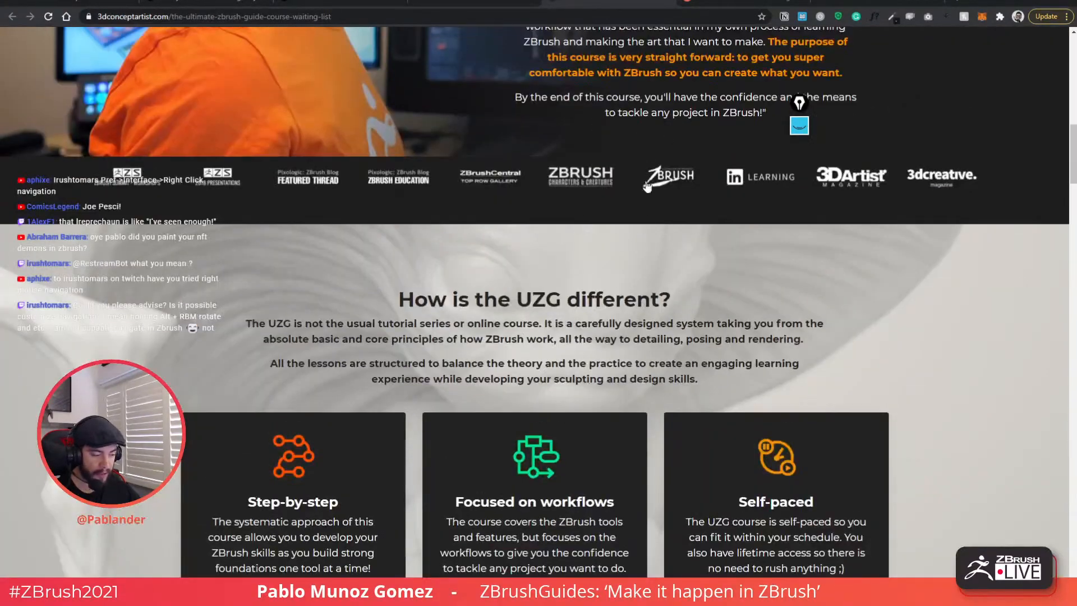
scroll(647, 186, "up", 15)
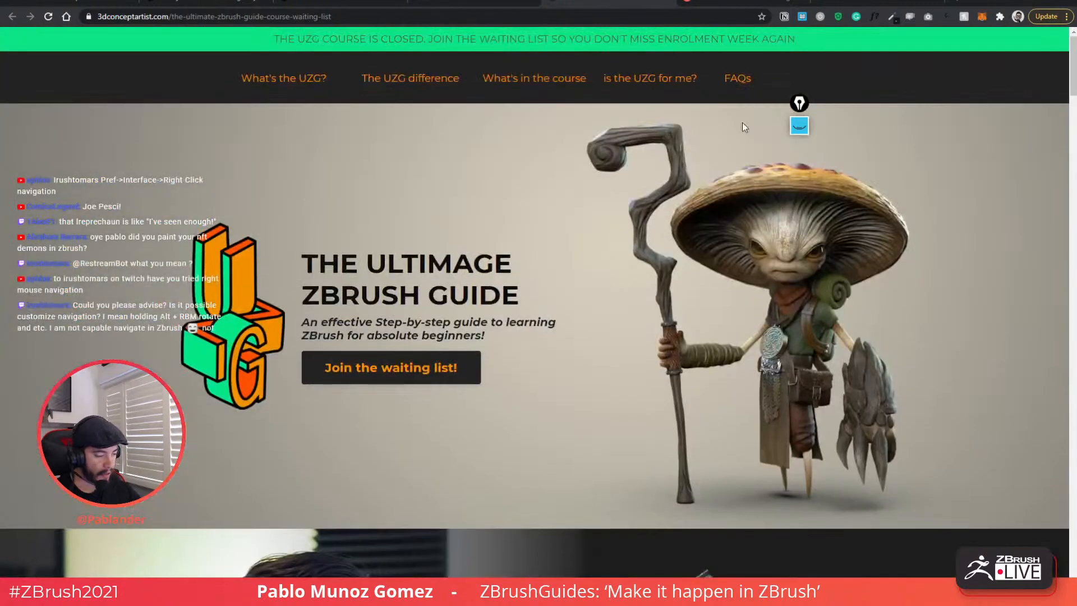
Step: View the 3D Snippets Patreon page, and open the introduction of the Mystical Household Deity challenge on cgcup.com
left_click(729, 3)
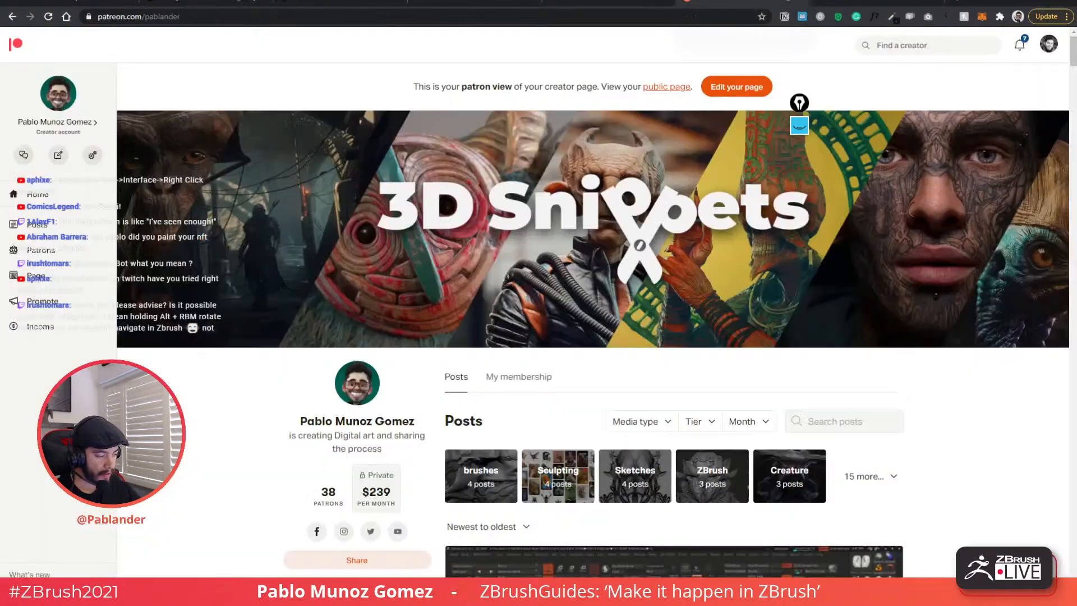
left_click(854, 1)
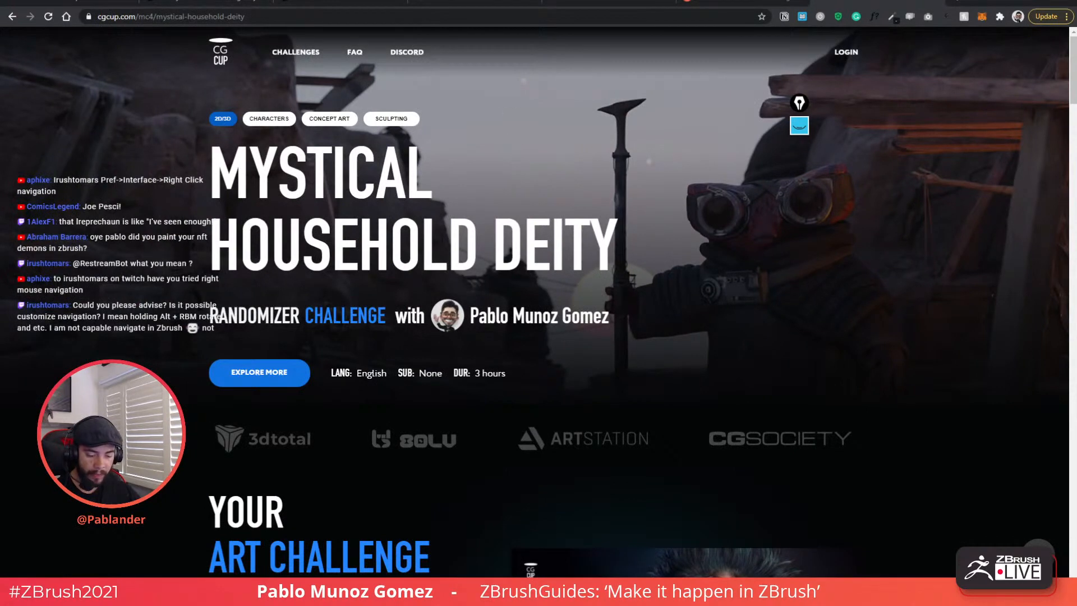
scroll(525, 188, "down", 7)
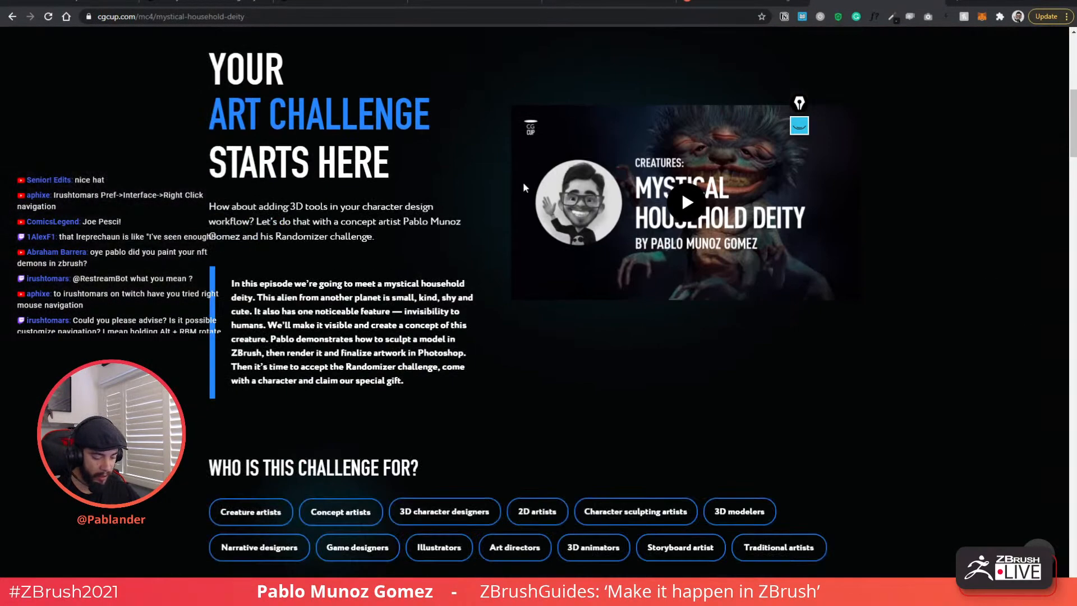
scroll(262, 252, "up", 7)
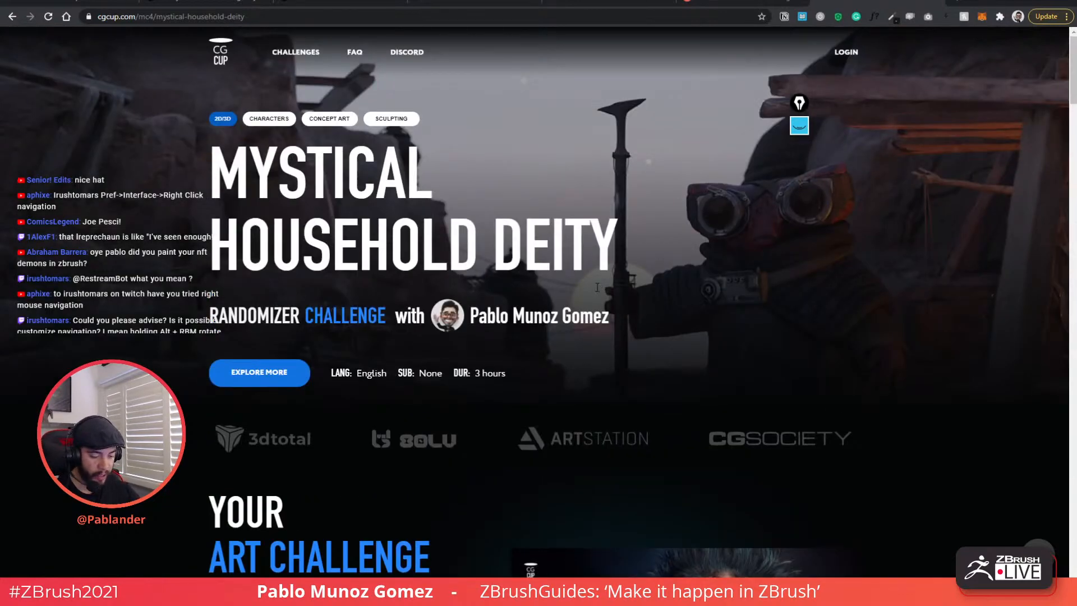
Step: Look through the Mystical Household Deity challenge page down to the Hall of Fame section, and select the page's web address
scroll(491, 289, "down", 4)
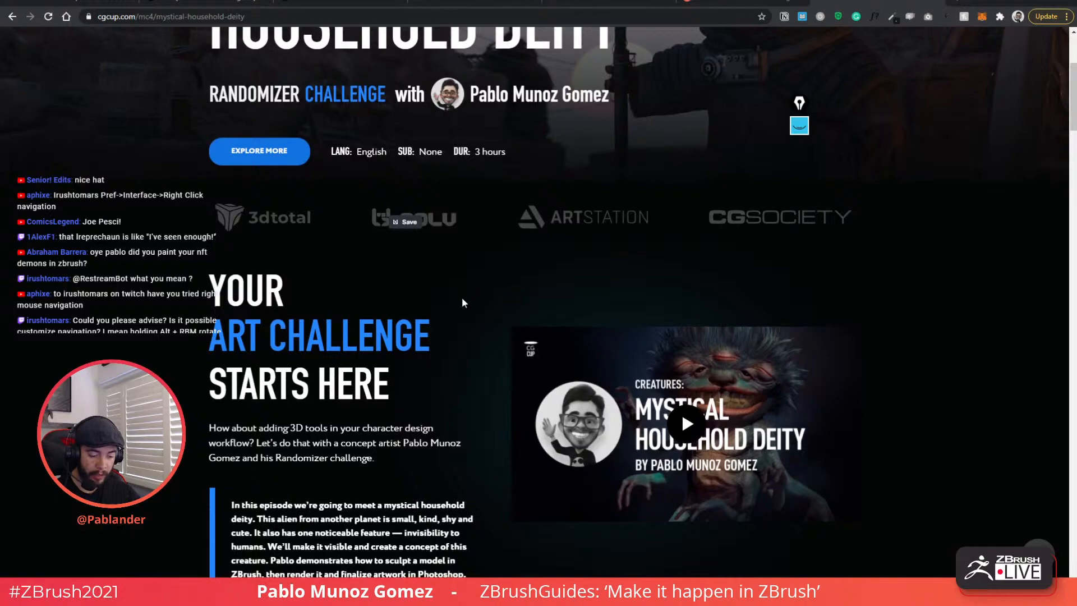
scroll(463, 303, "down", 3)
scroll(494, 254, "down", 4)
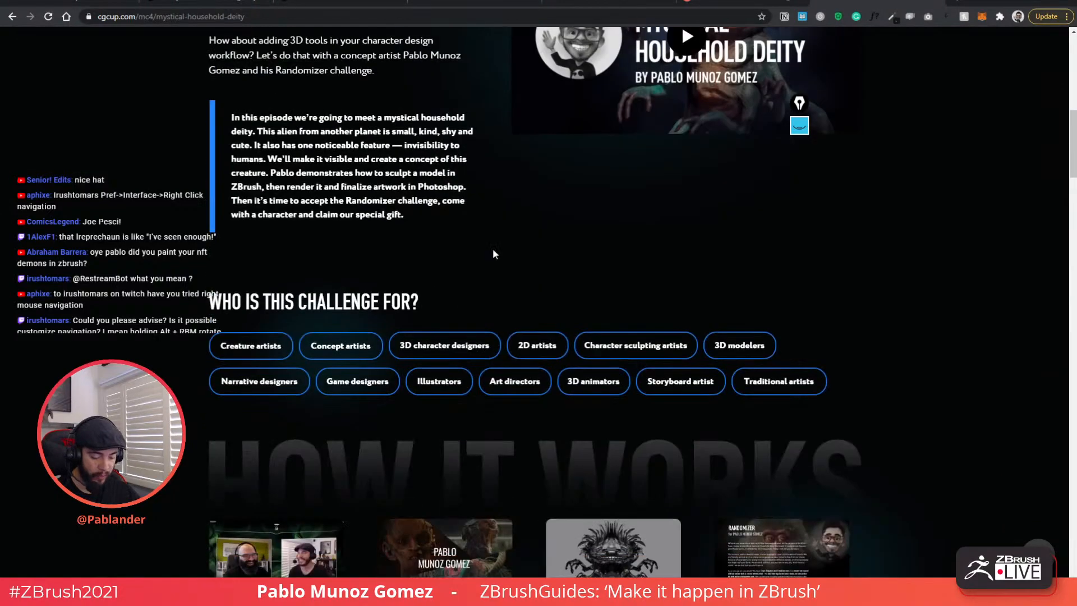
scroll(494, 254, "down", 20)
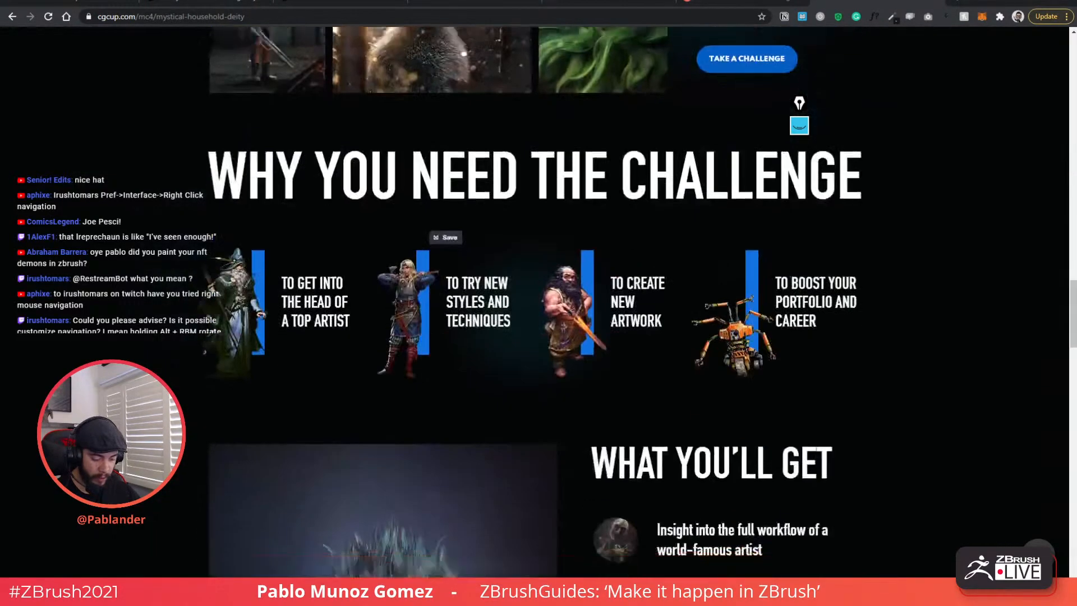
scroll(592, 278, "down", 20)
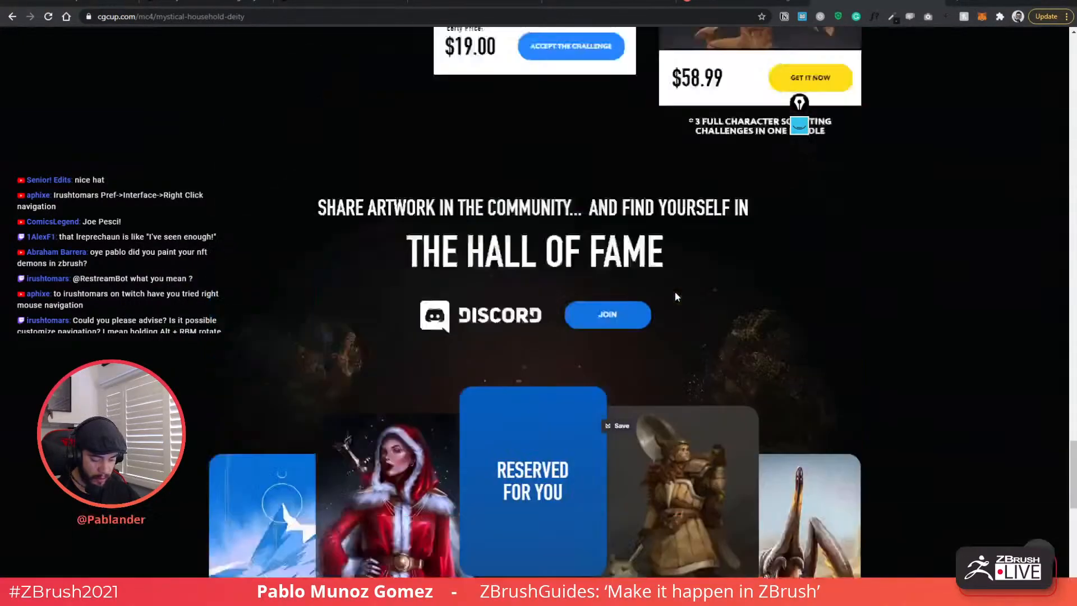
scroll(676, 297, "up", 20)
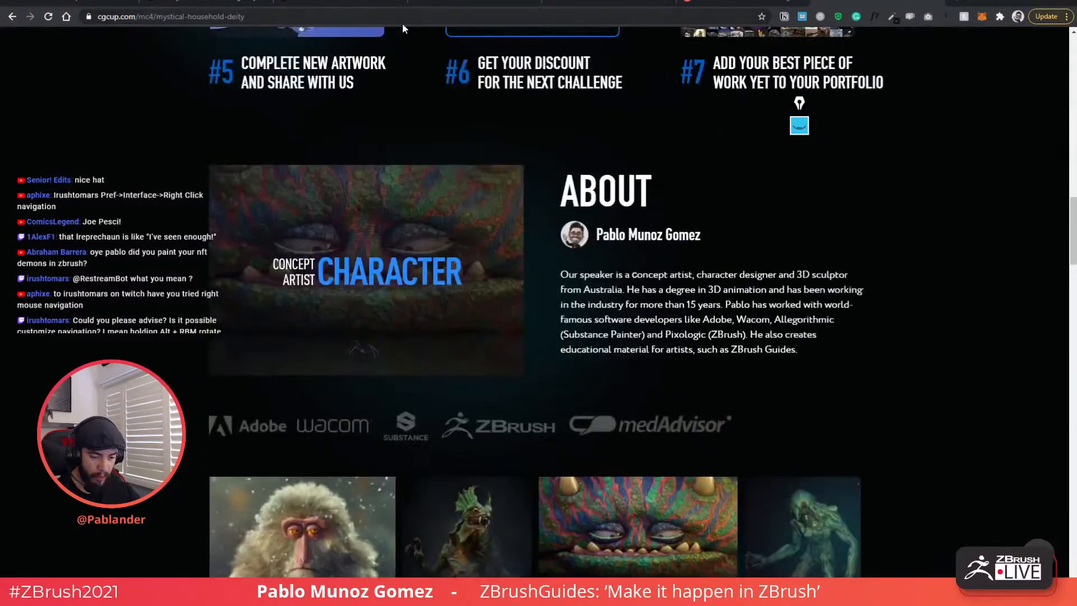
left_click(402, 23)
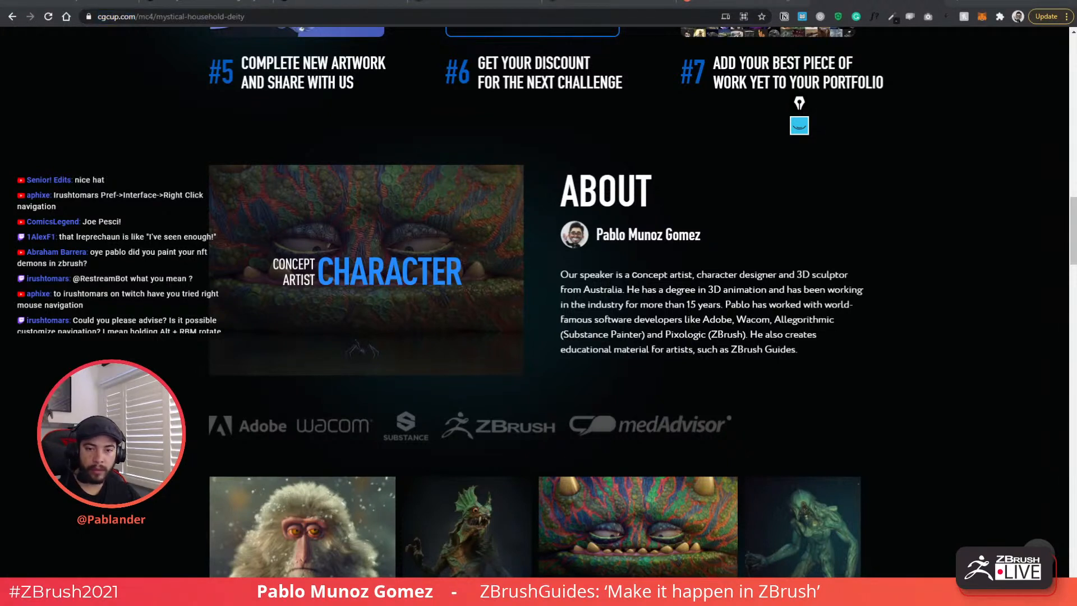
Step: Switch back to ZBrush and apply the white SkinShade material to the character head
key("alt+Tab")
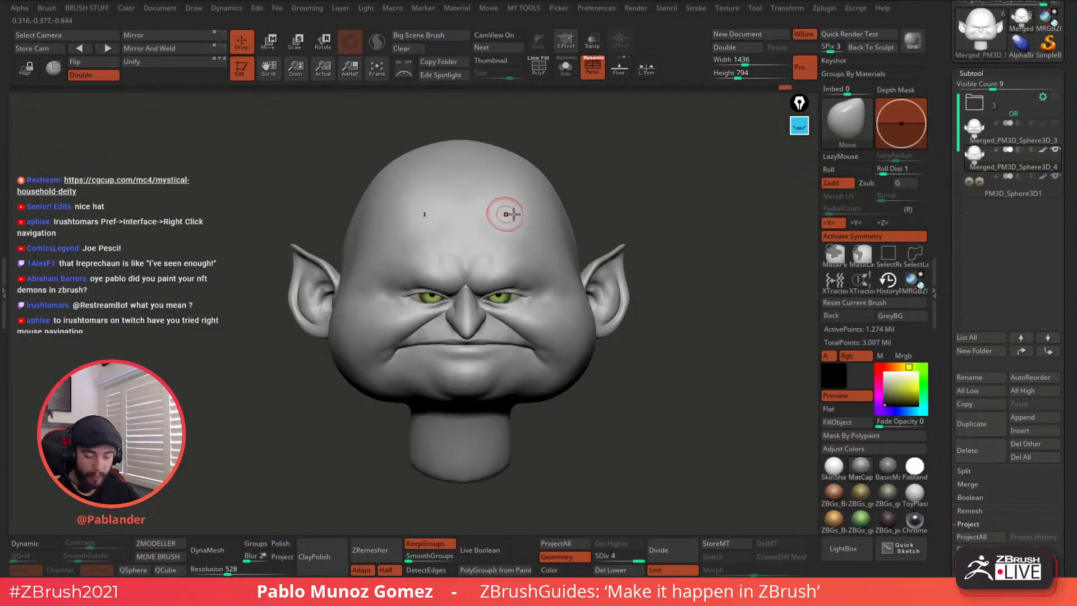
left_click_drag(666, 156, 680, 156)
left_click(835, 467)
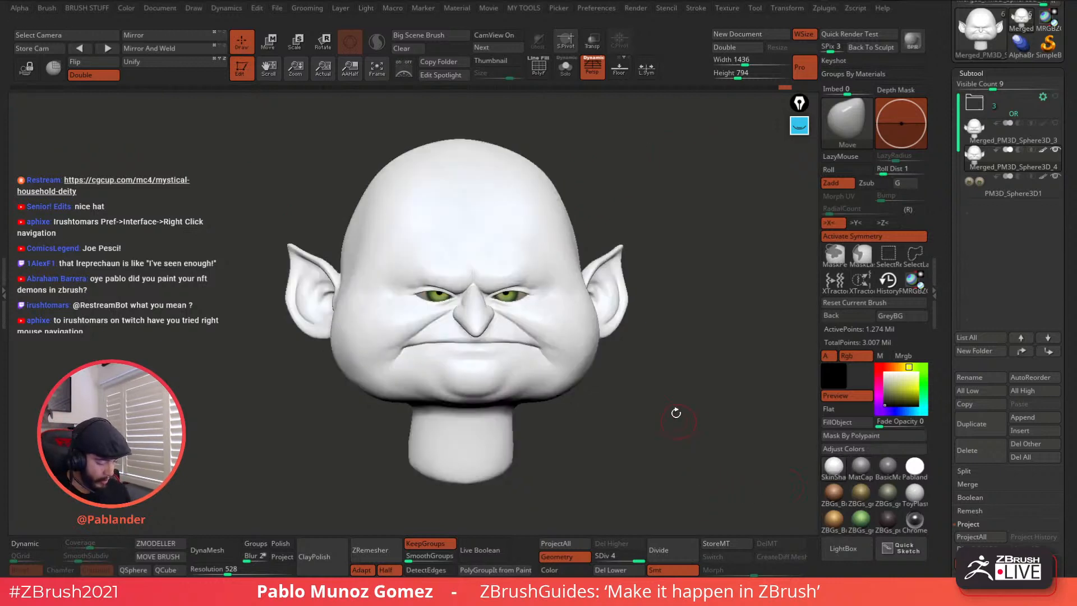
left_click_drag(648, 366, 650, 354)
Step: Switch to the Standard brush with sculpting depth off, pick a tan skin colour and fill the whole head with it
key("b")
left_click(670, 337)
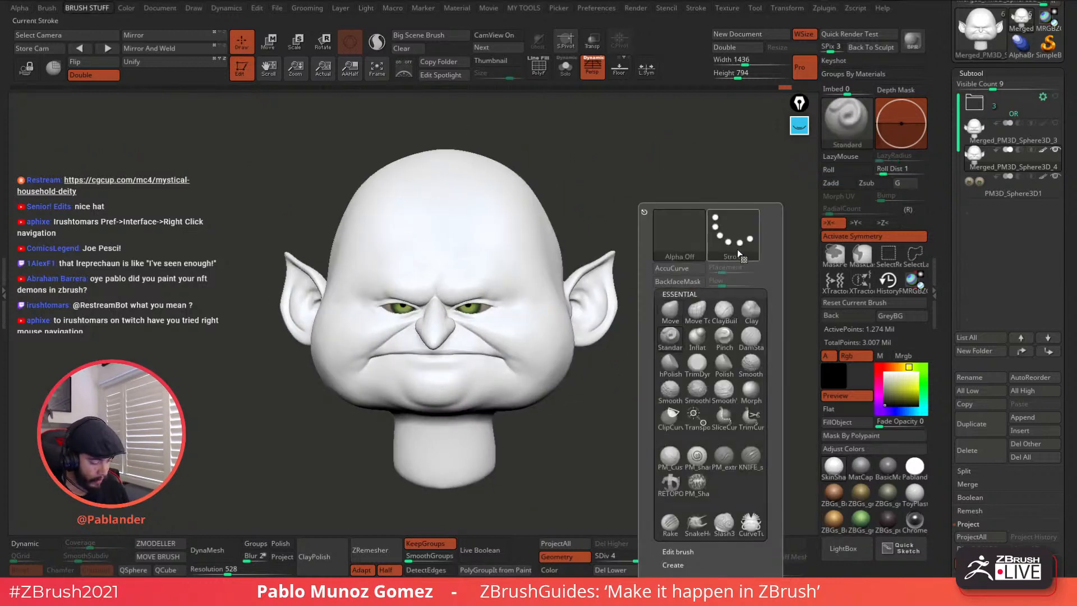
right_click(616, 299)
left_click(678, 225)
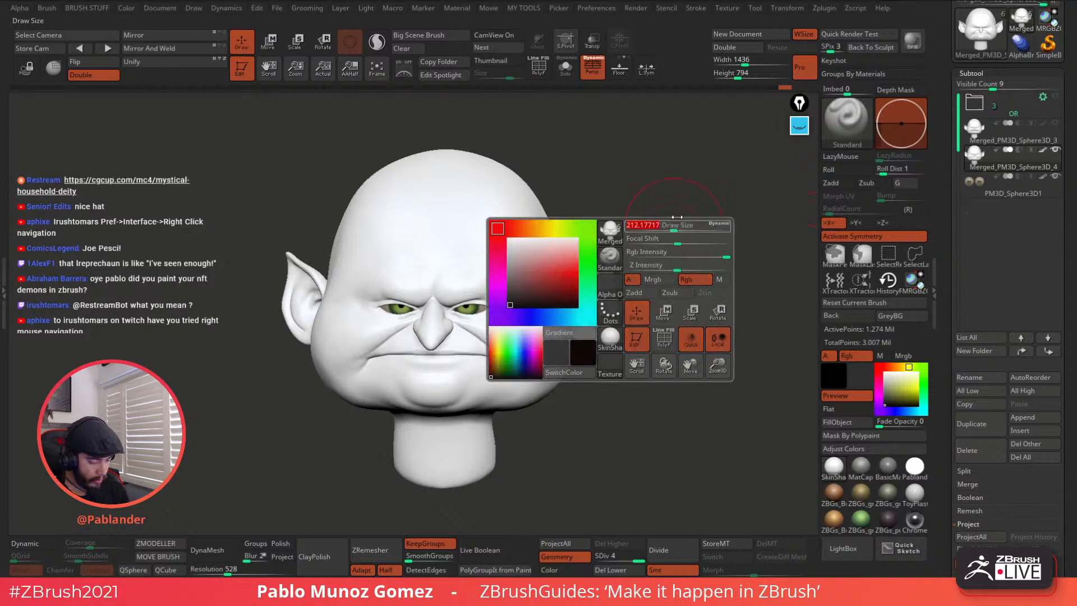
left_click(903, 367)
left_click(895, 382)
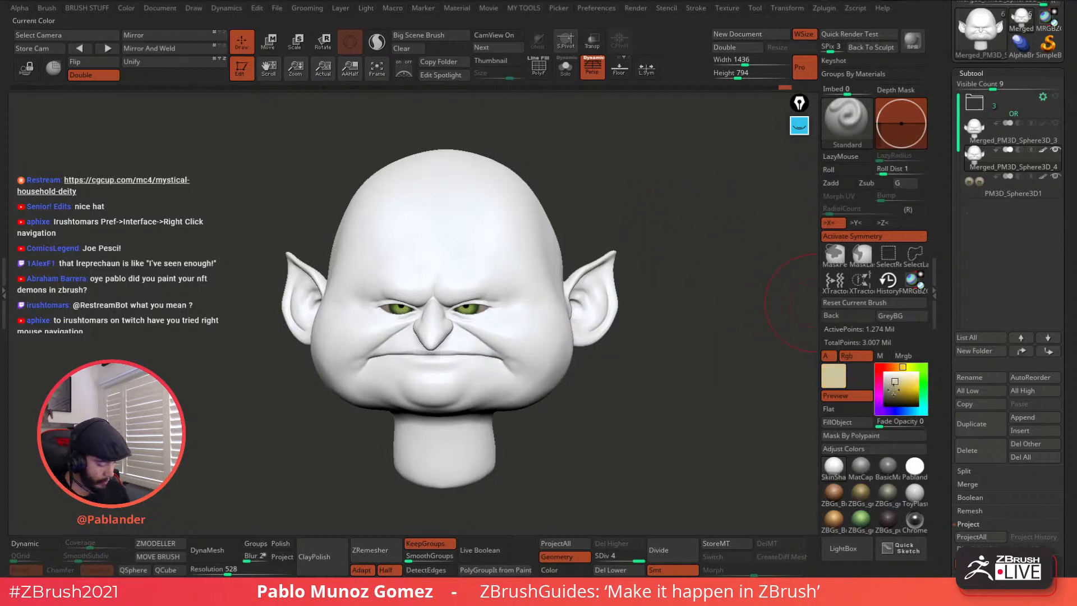
left_click(896, 386)
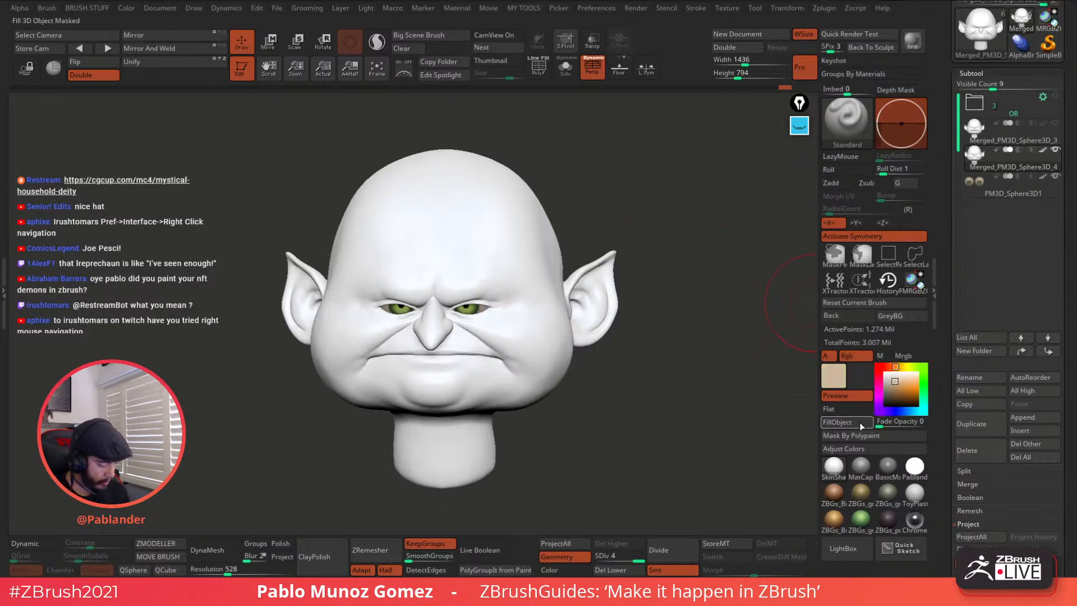
left_click(862, 422)
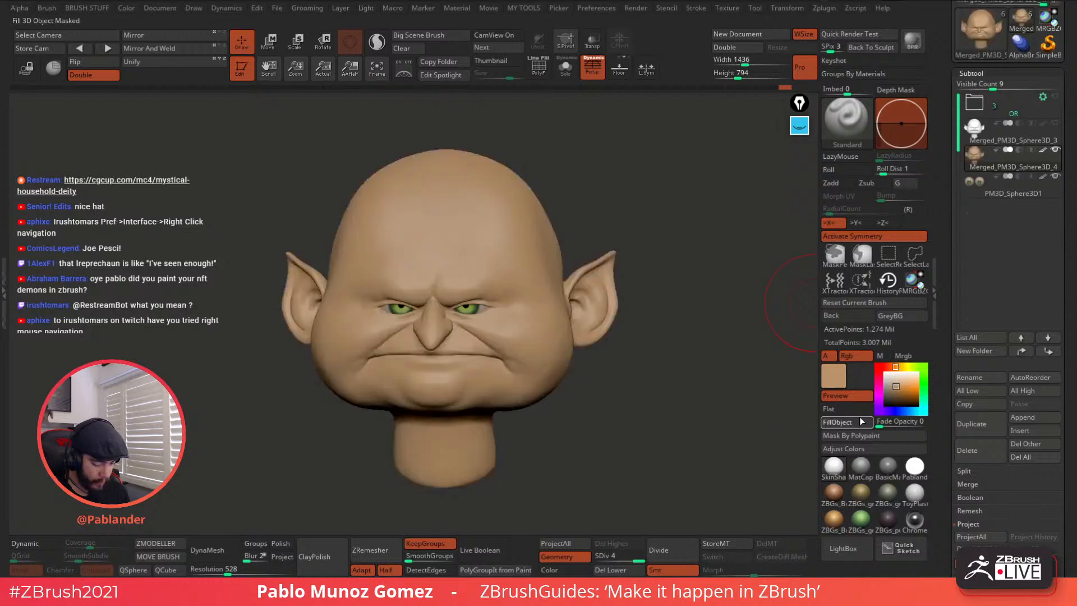
Step: Choose a warmer orange-brown and paint it softly over the ears, the face around the nose and eyes, and the neck
left_click(892, 367)
left_click(901, 390)
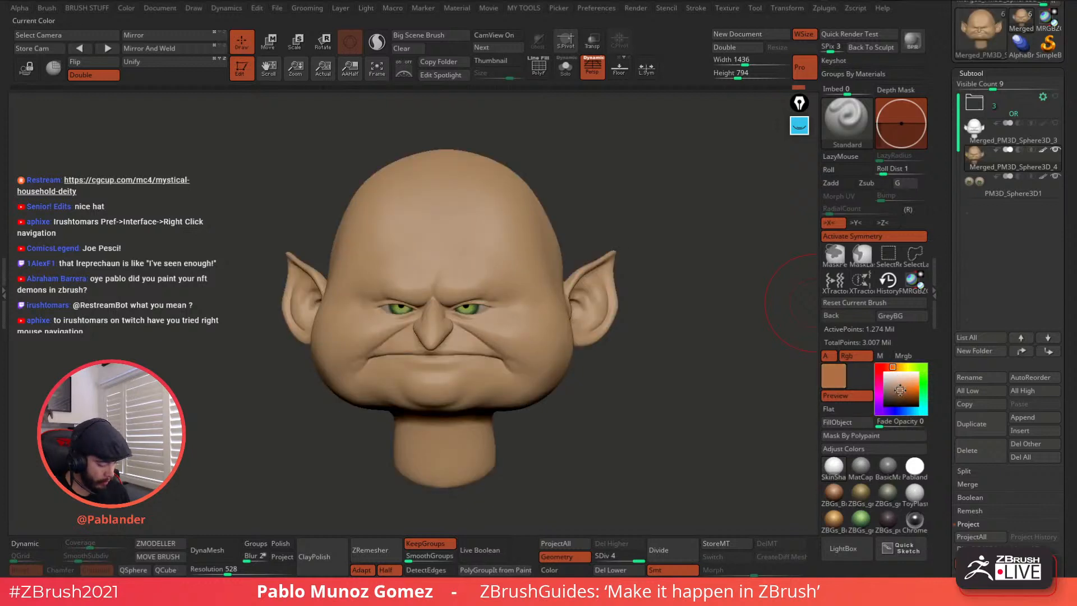
right_click(500, 369)
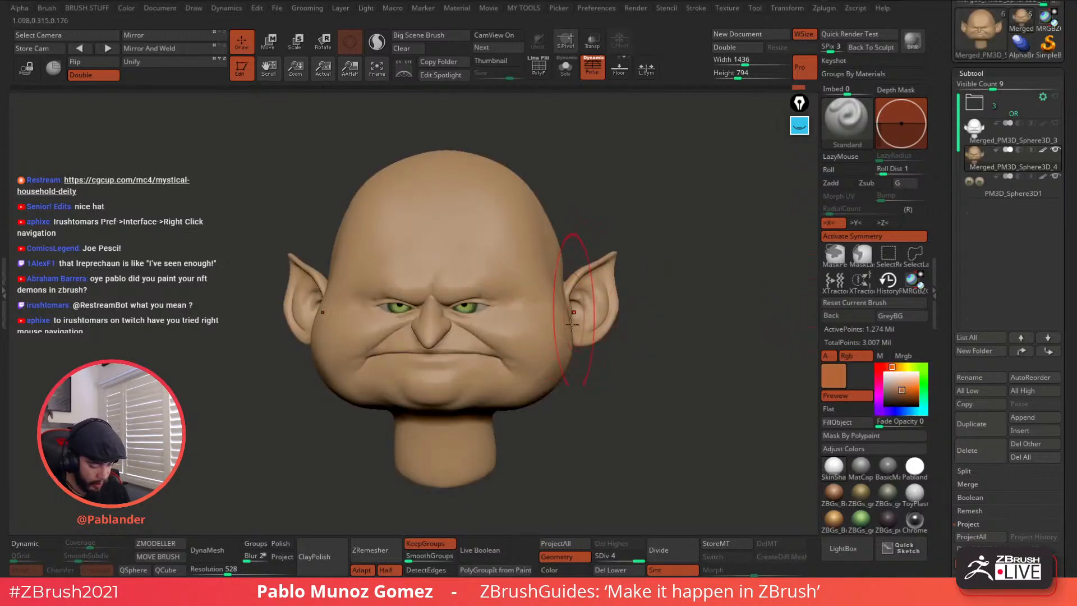
mouse_move(587, 308)
left_mouse_down()
mouse_move(576, 313)
mouse_move(556, 257)
mouse_move(575, 305)
mouse_move(547, 285)
left_mouse_up()
mouse_move(472, 306)
left_mouse_down()
mouse_move(453, 303)
mouse_move(486, 322)
mouse_move(505, 383)
mouse_move(530, 361)
left_mouse_up()
mouse_move(431, 337)
left_mouse_down()
mouse_move(428, 329)
mouse_move(427, 344)
left_mouse_up()
right_click_drag(527, 364, 466, 342)
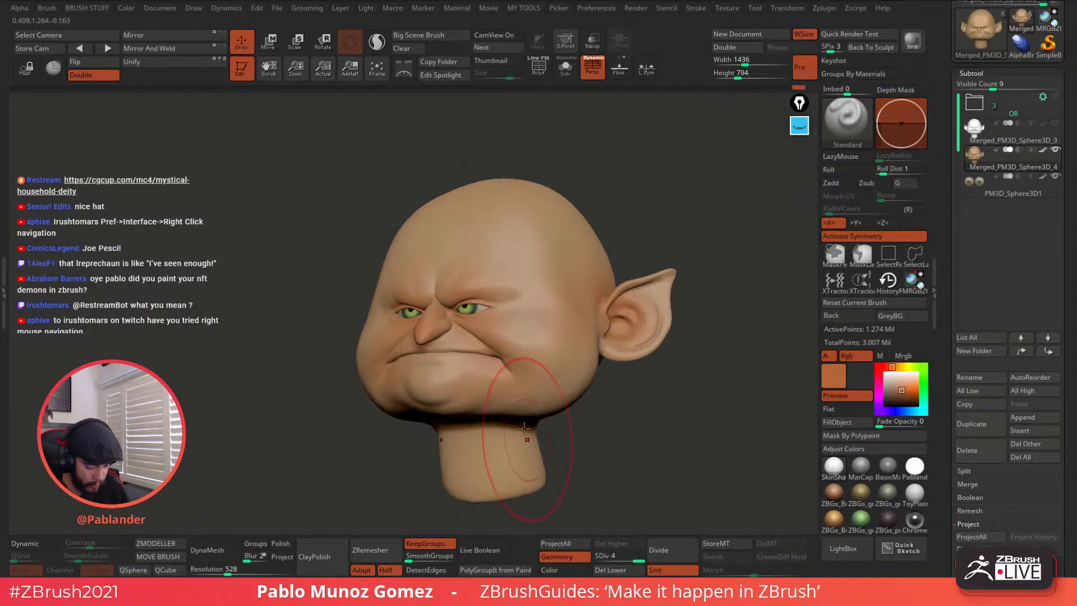
mouse_move(526, 440)
left_mouse_down()
mouse_move(473, 482)
mouse_move(524, 451)
left_mouse_up()
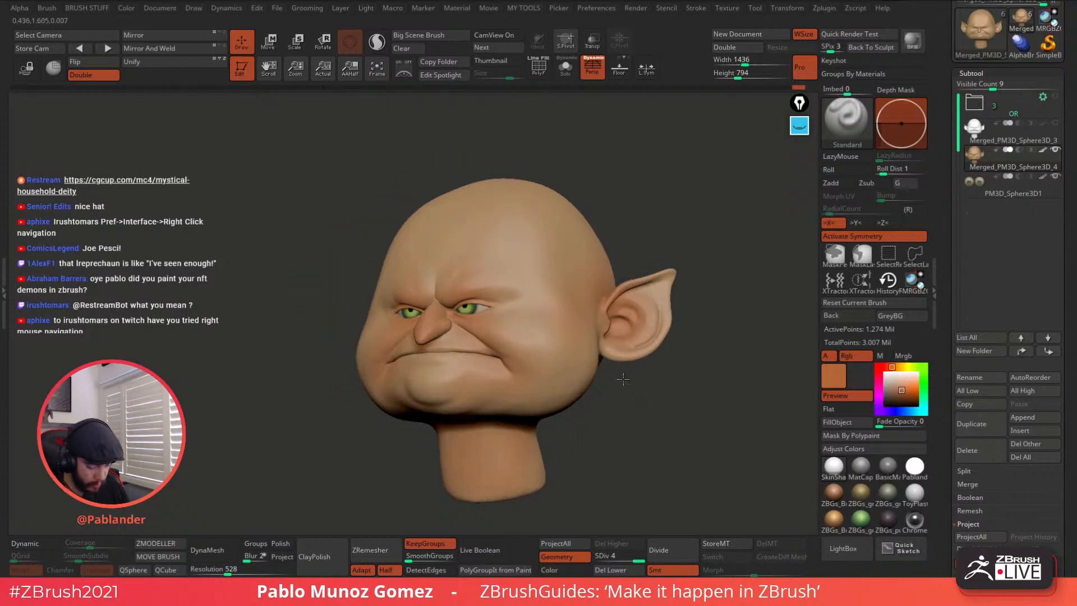
Step: Give the Standard brush the Color Spray stroke and an alpha, and open the stroke's modifiers
right_click_drag(651, 247, 622, 312)
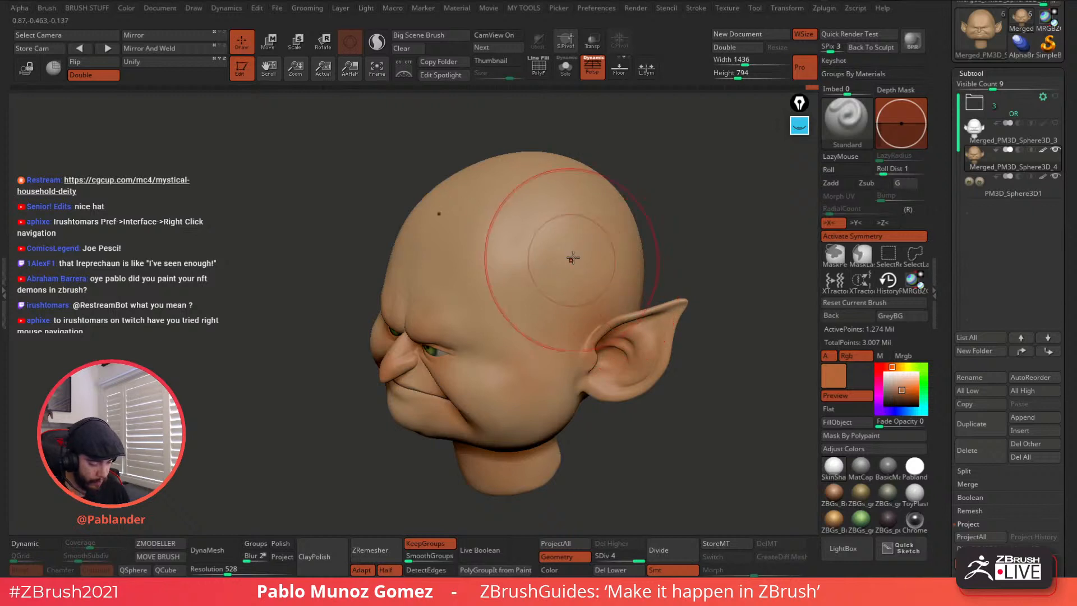
key("space")
left_click(696, 253)
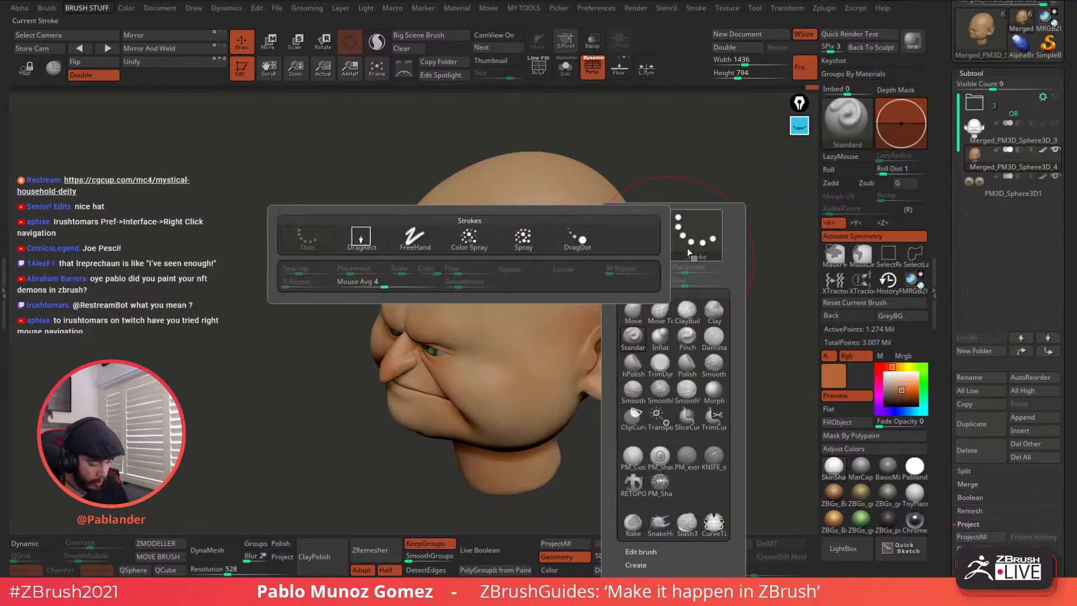
left_click(485, 246)
key("space")
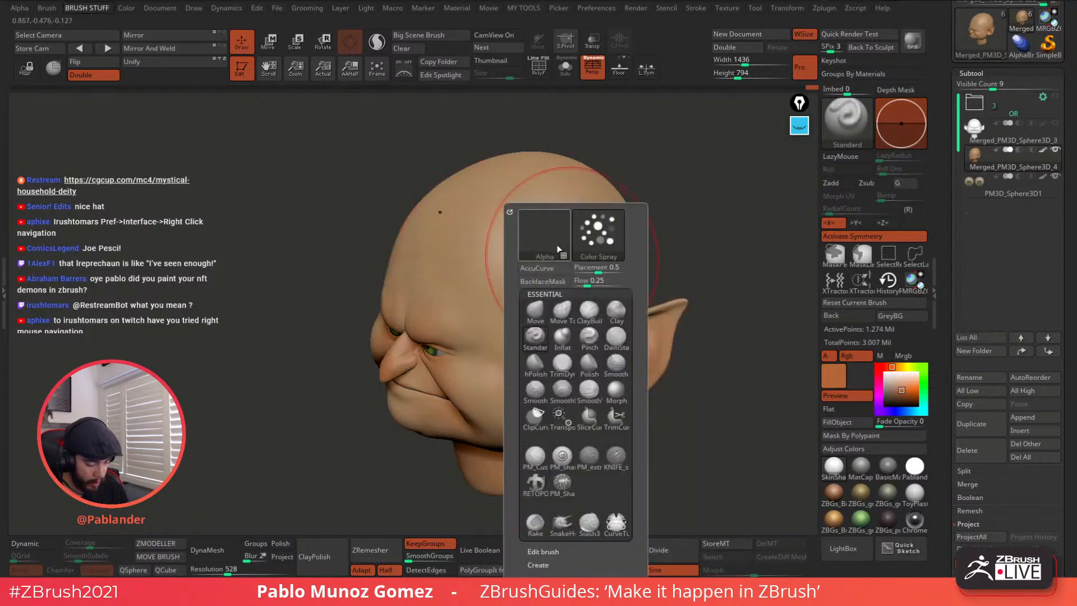
left_click(561, 250)
left_click(874, 281)
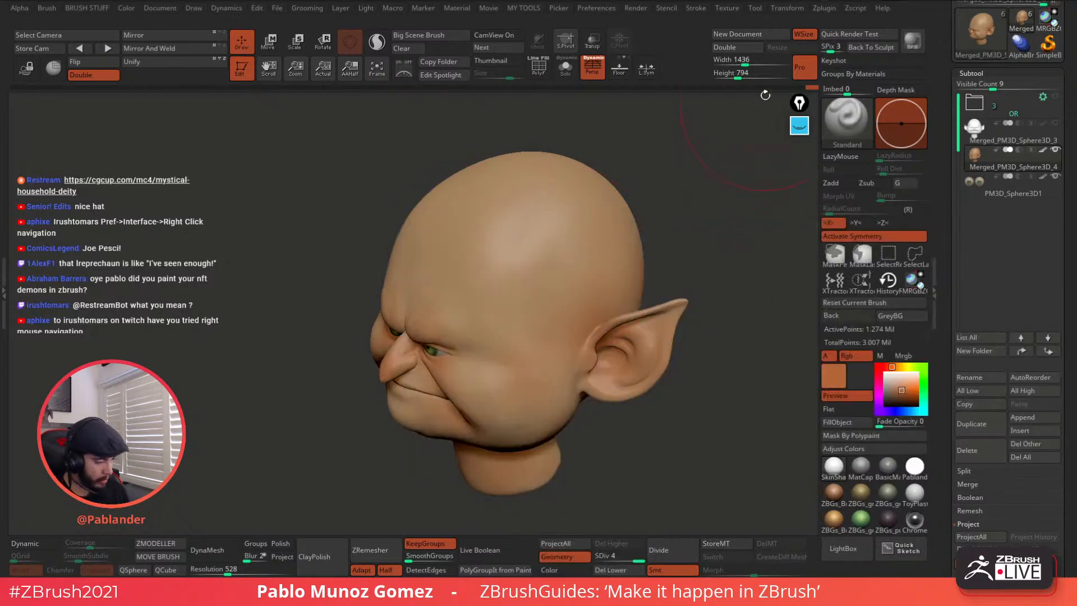
left_click(727, 7)
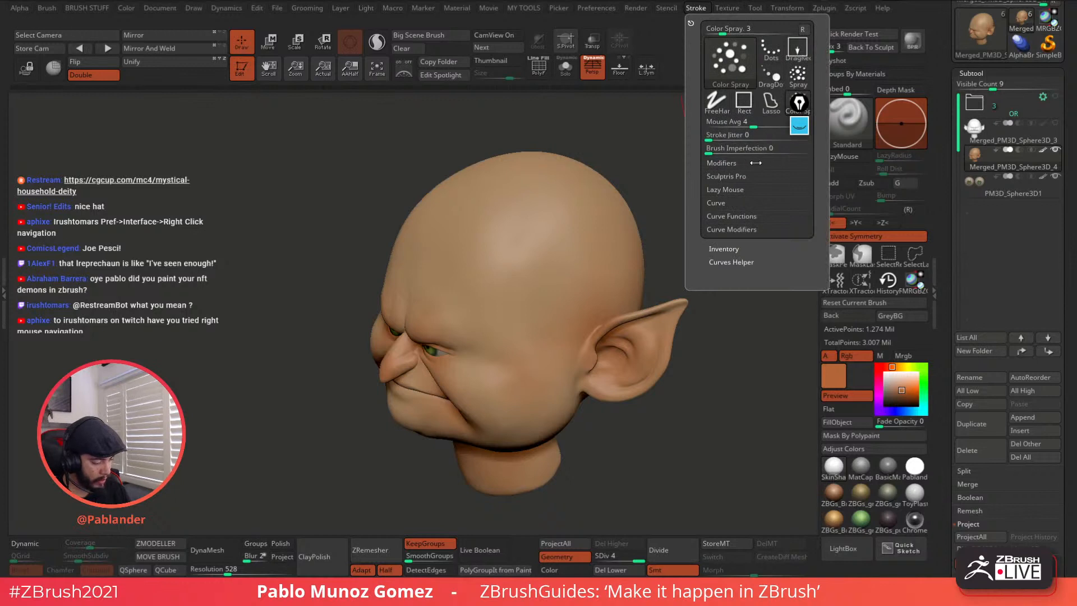
left_click(756, 163)
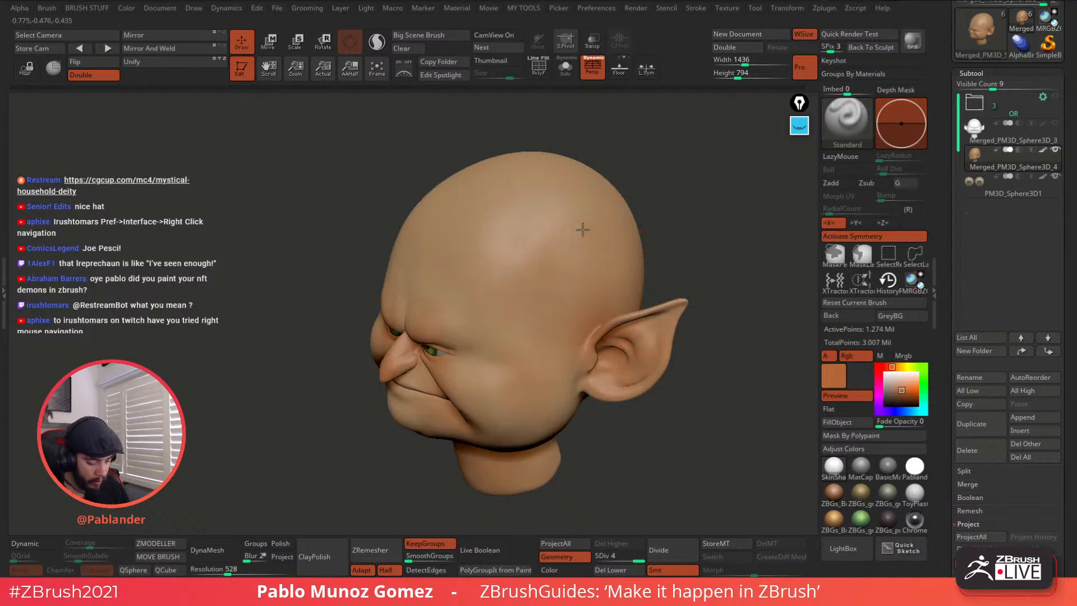
Step: Pick a muted purple, reduce the brush size, and paint the lips along the mouth line
right_click_drag(587, 361, 560, 313)
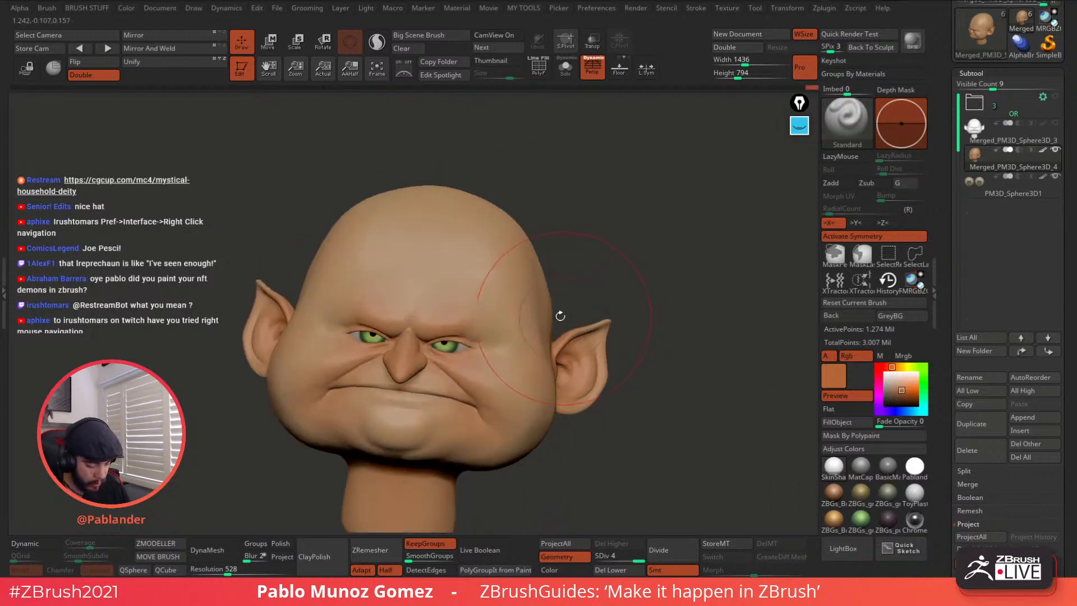
right_click_drag(533, 368, 582, 357, "alt")
right_click(507, 375)
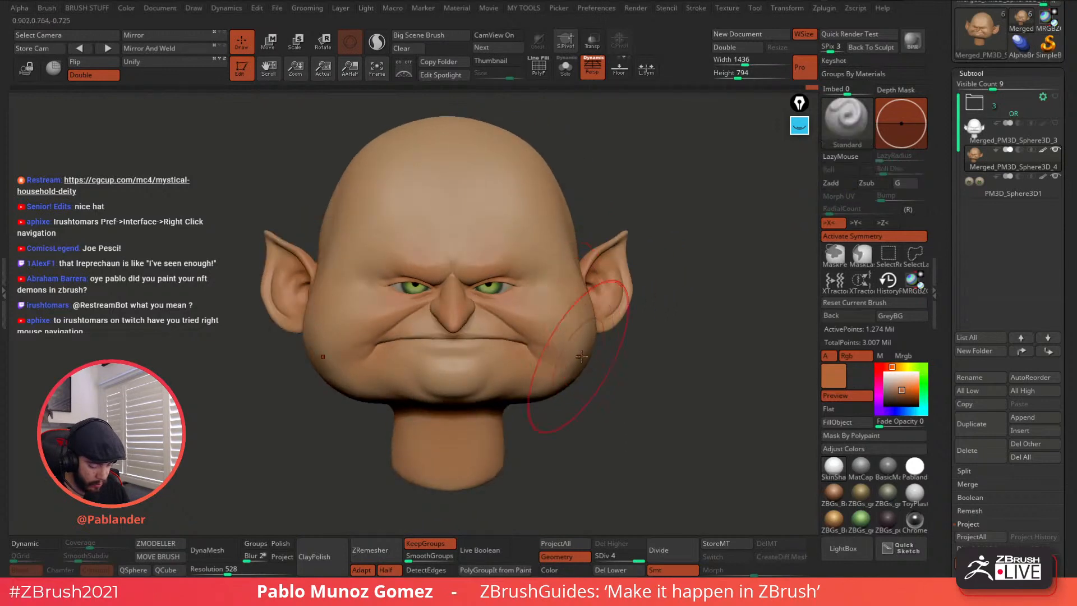
mouse_move(509, 432)
right_mouse_down("alt")
mouse_move(539, 412)
mouse_move(552, 427)
right_mouse_up("alt")
right_click(512, 379)
left_click(886, 368)
mouse_move(886, 368)
left_mouse_down()
mouse_move(879, 379)
mouse_move(892, 395)
left_mouse_up()
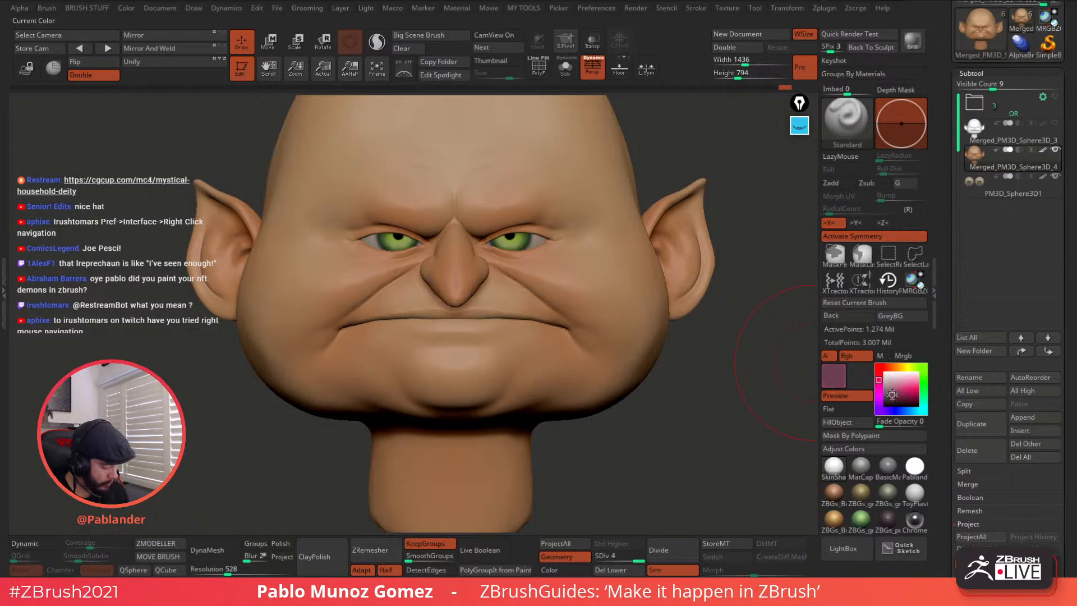
right_click_drag(574, 322, 541, 309)
right_click(531, 307)
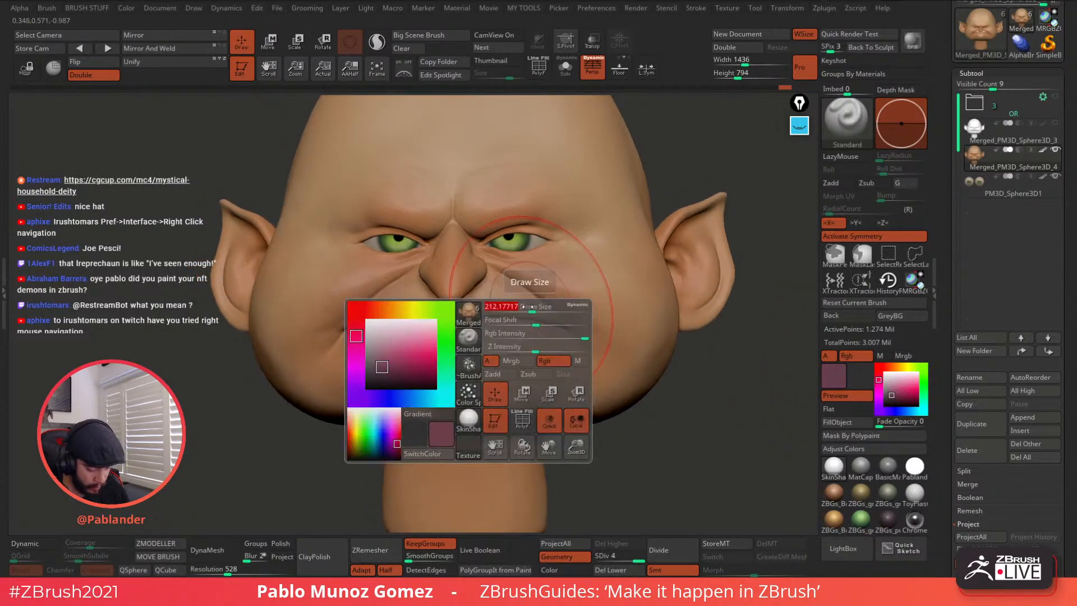
right_click(520, 305)
left_click_drag(520, 305, 498, 307)
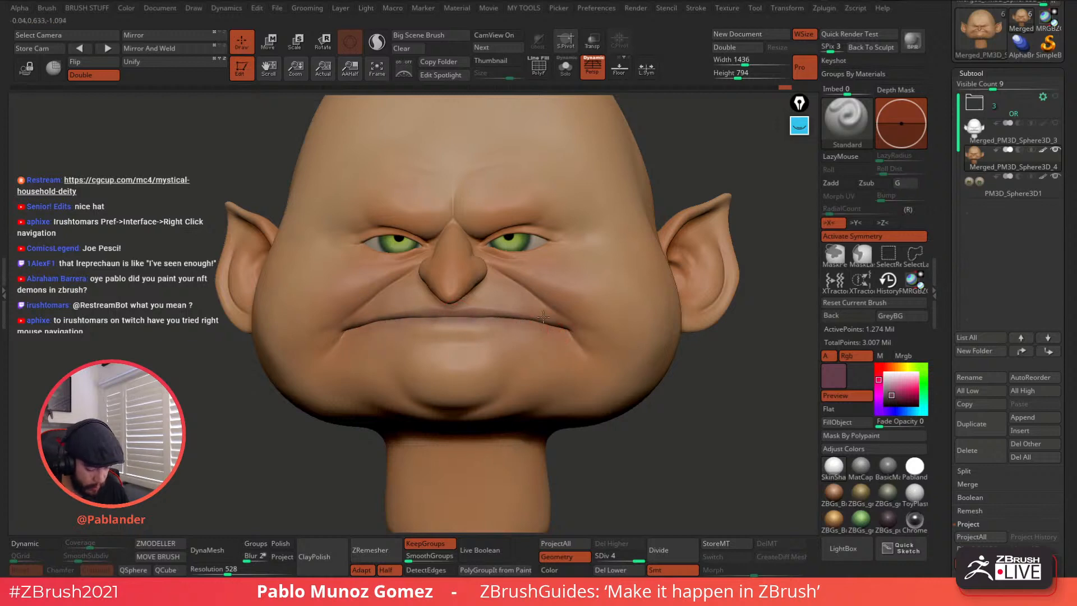
mouse_move(568, 329)
right_mouse_down()
mouse_move(606, 320)
mouse_move(629, 331)
mouse_move(567, 303)
mouse_move(588, 286)
mouse_move(521, 280)
right_mouse_up()
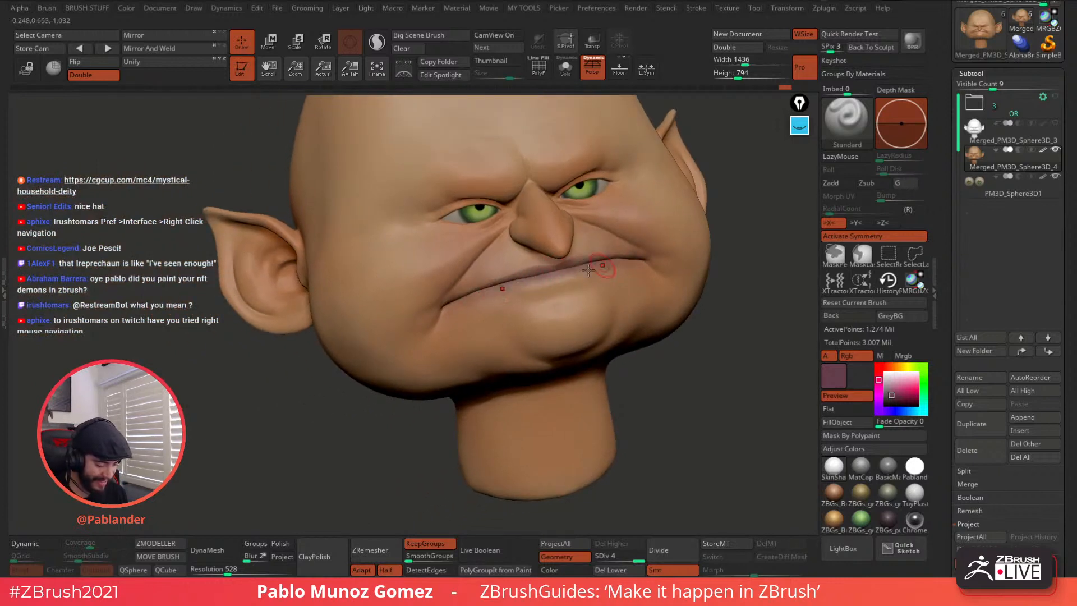
Step: Choose a muted red and paint the nose and both cheeks with it
key("c")
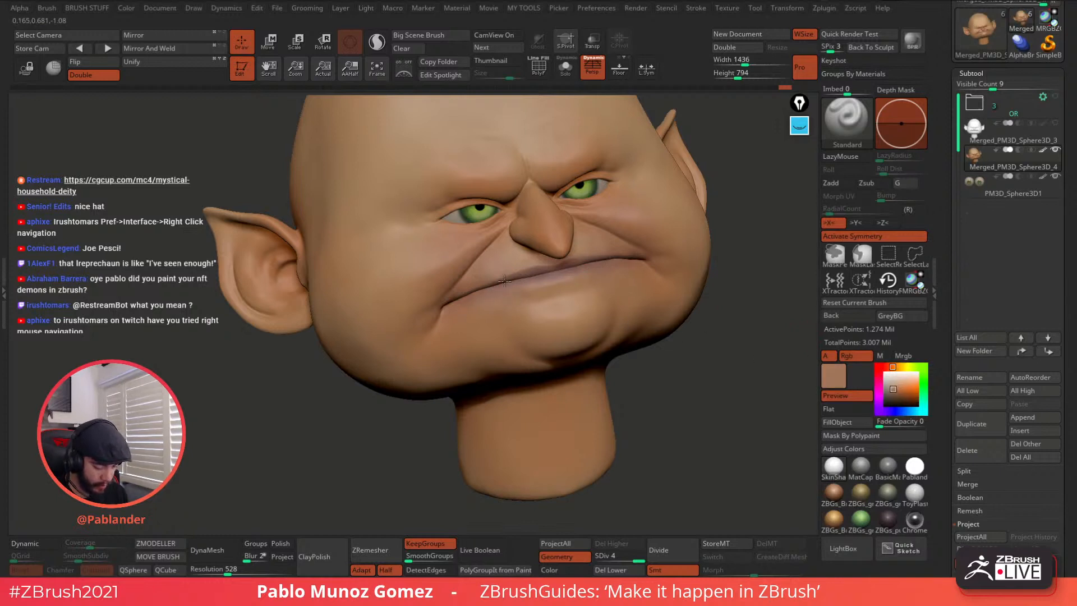
left_click(902, 397)
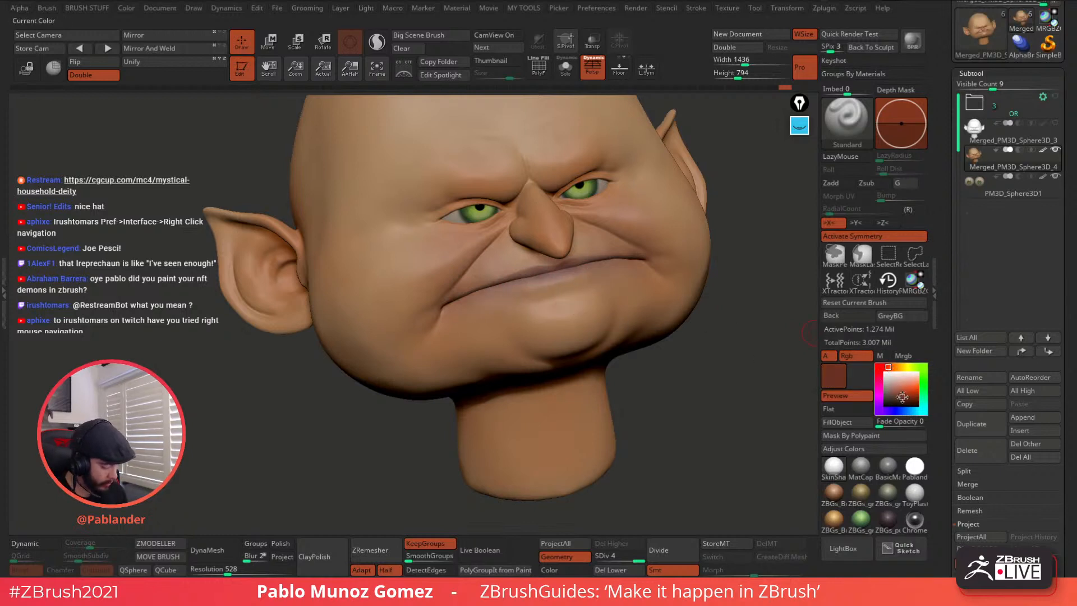
left_click_drag(905, 396, 899, 389)
left_click(885, 367)
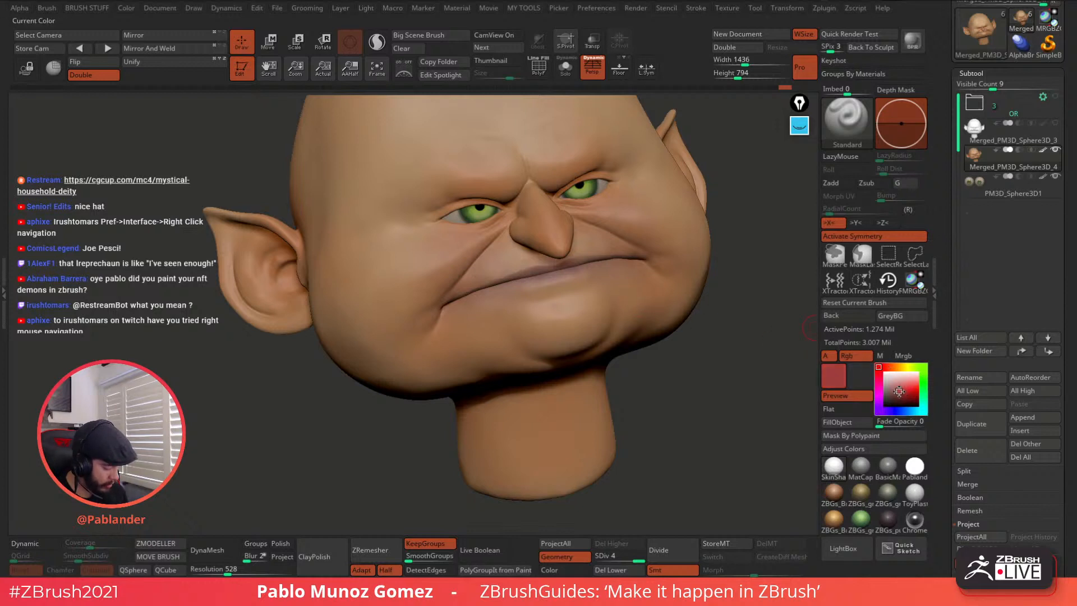
key("space")
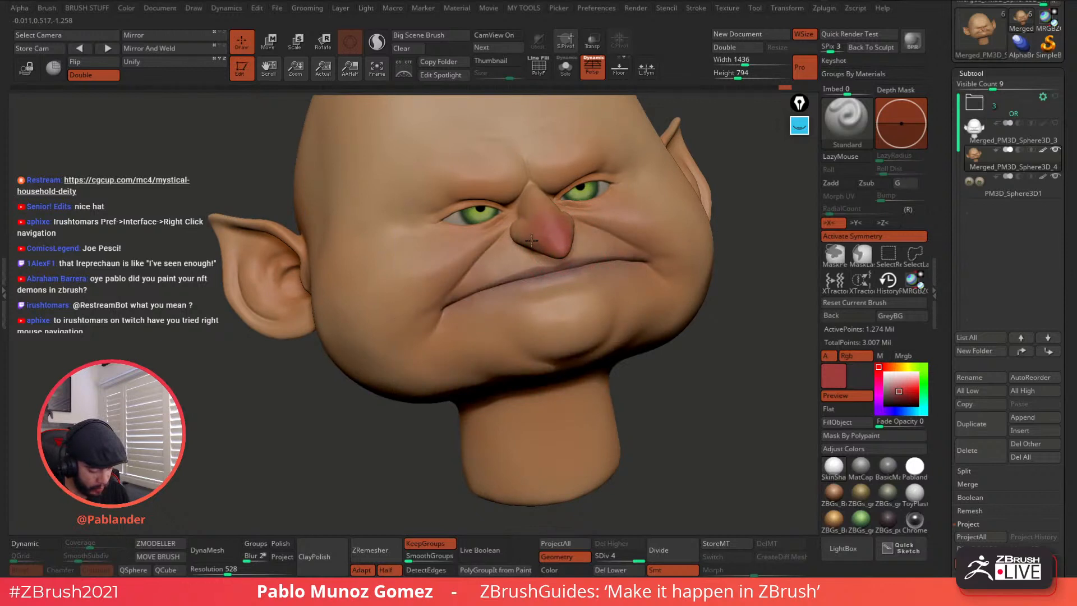
left_click_drag(425, 267, 409, 285)
left_click_drag(404, 241, 397, 299)
right_click_drag(379, 282, 555, 250)
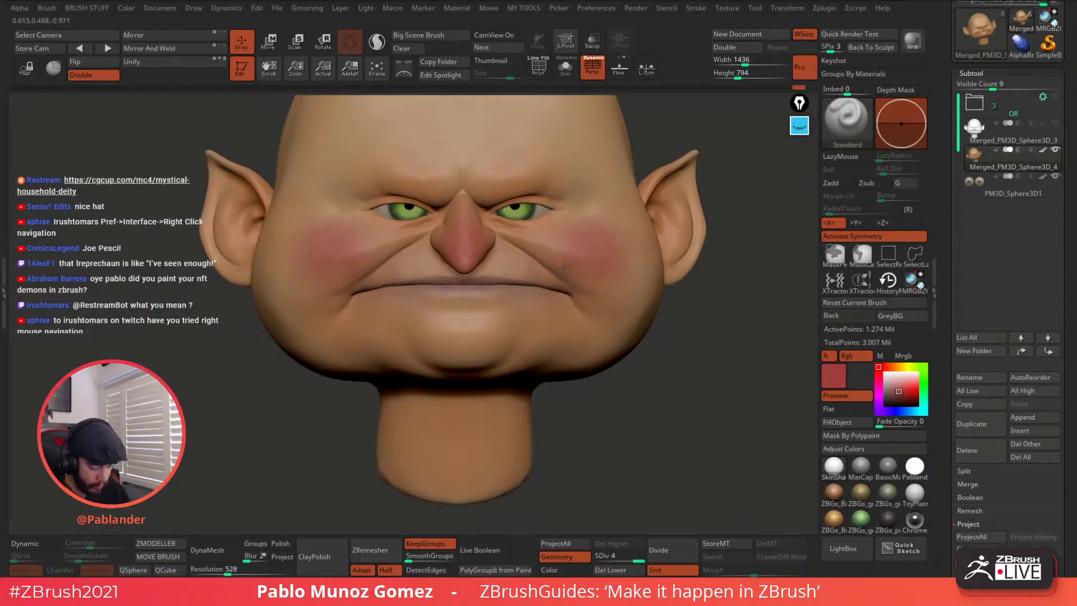
Step: Choose a dark grey-blue and shade the eyelids, the eye sockets and the area between the brows
mouse_move(555, 249)
right_mouse_down()
mouse_move(567, 258)
mouse_move(524, 277)
mouse_move(505, 275)
mouse_move(510, 253)
right_mouse_up()
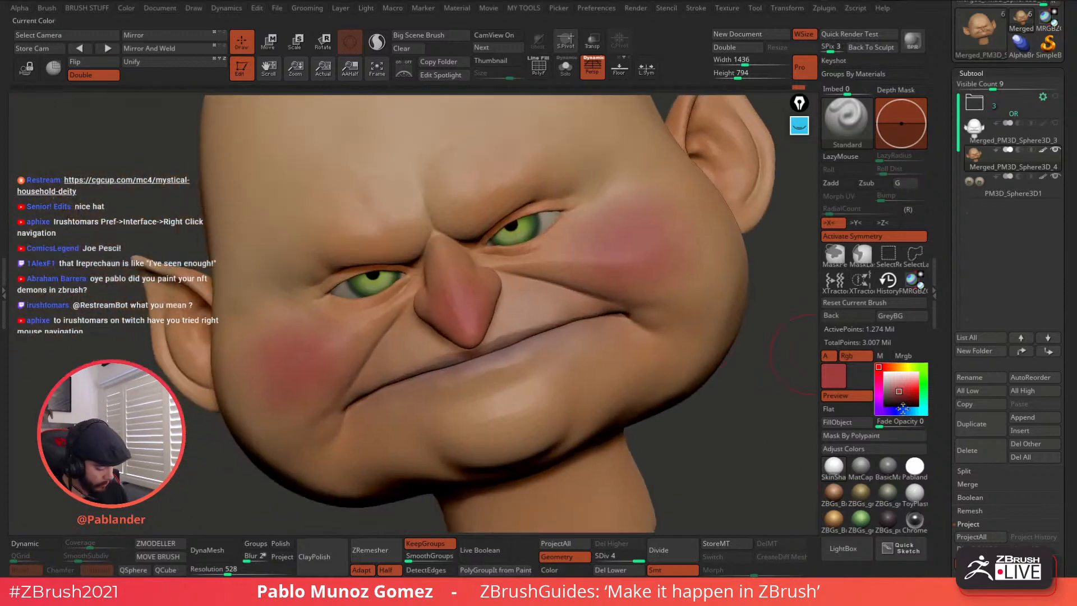
left_click(903, 409)
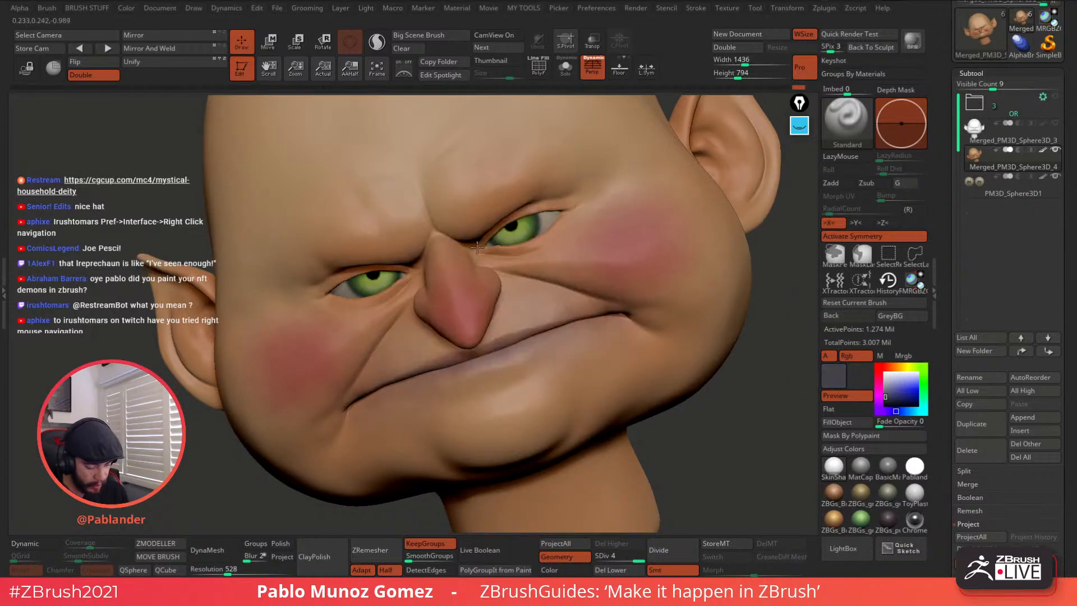
left_click_drag(543, 200, 547, 201)
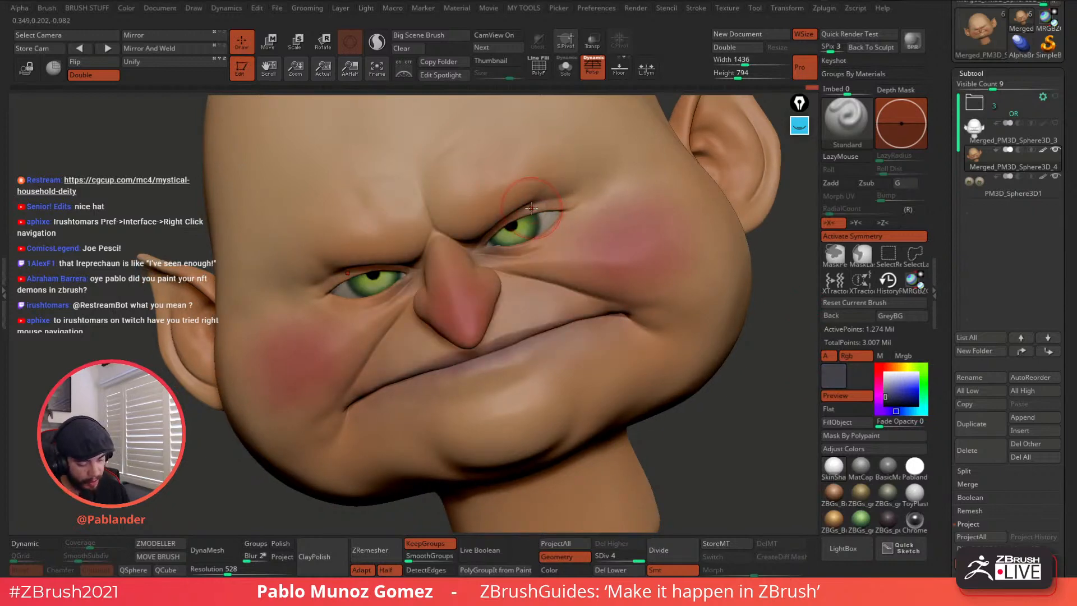
right_click_drag(549, 227, 567, 223)
left_click_drag(533, 201, 542, 205)
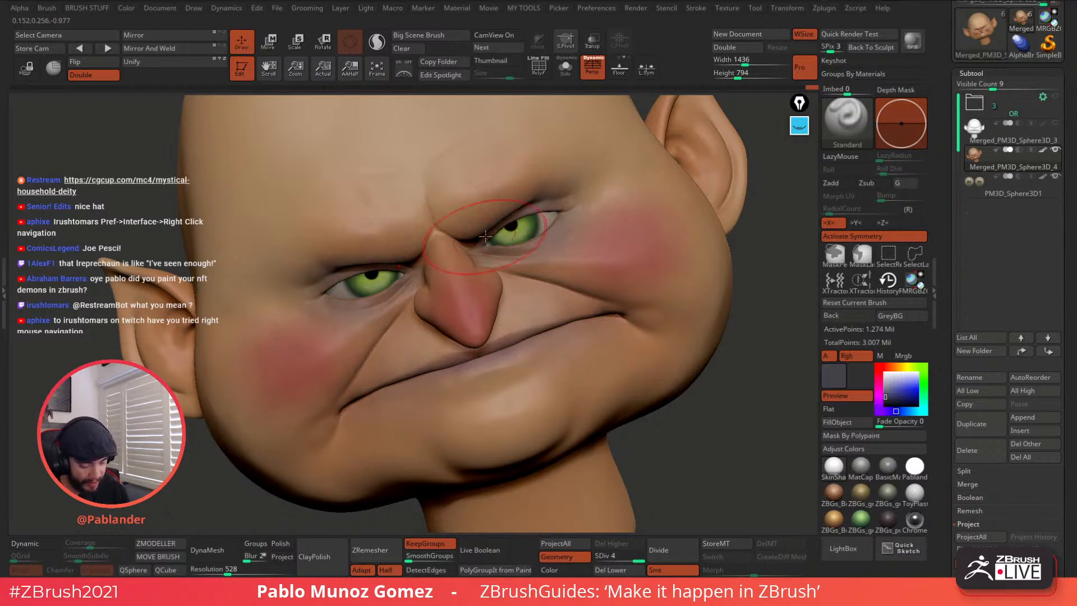
right_click_drag(464, 213, 441, 221)
mouse_move(441, 221)
left_mouse_down()
mouse_move(435, 231)
mouse_move(477, 240)
left_mouse_up()
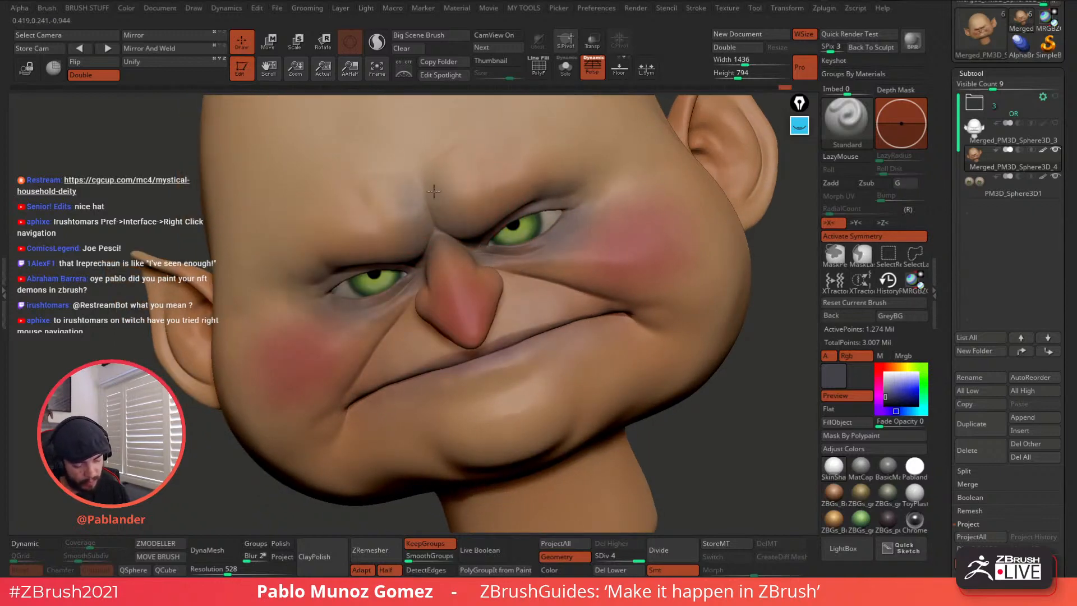
Step: Sample skin tones from the face and blend the painted brow and cheek colours into the surrounding skin
key("c")
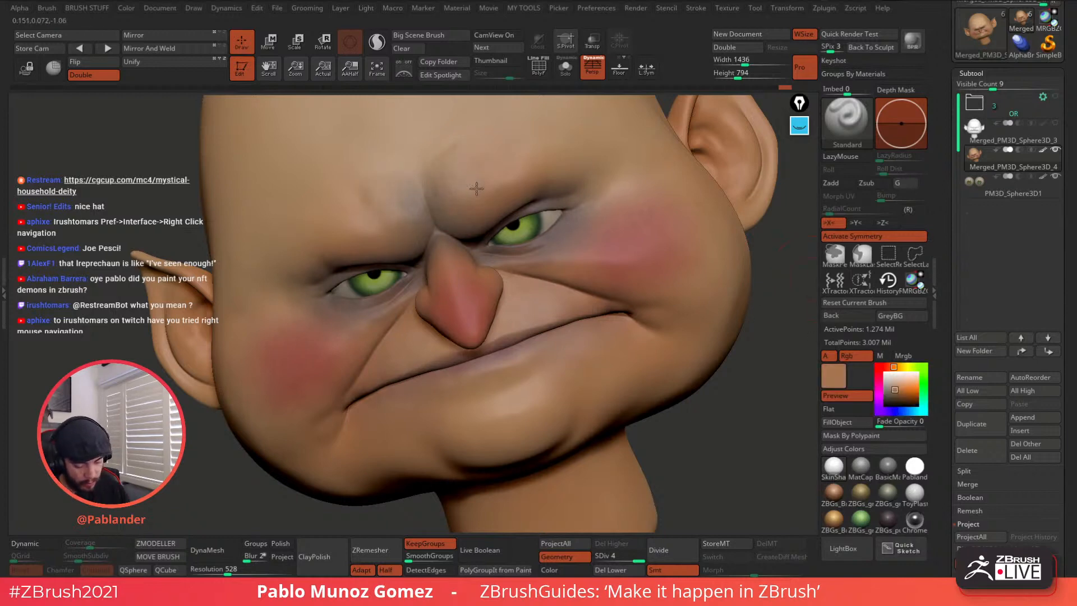
right_click_drag(547, 265, 596, 298, "shift")
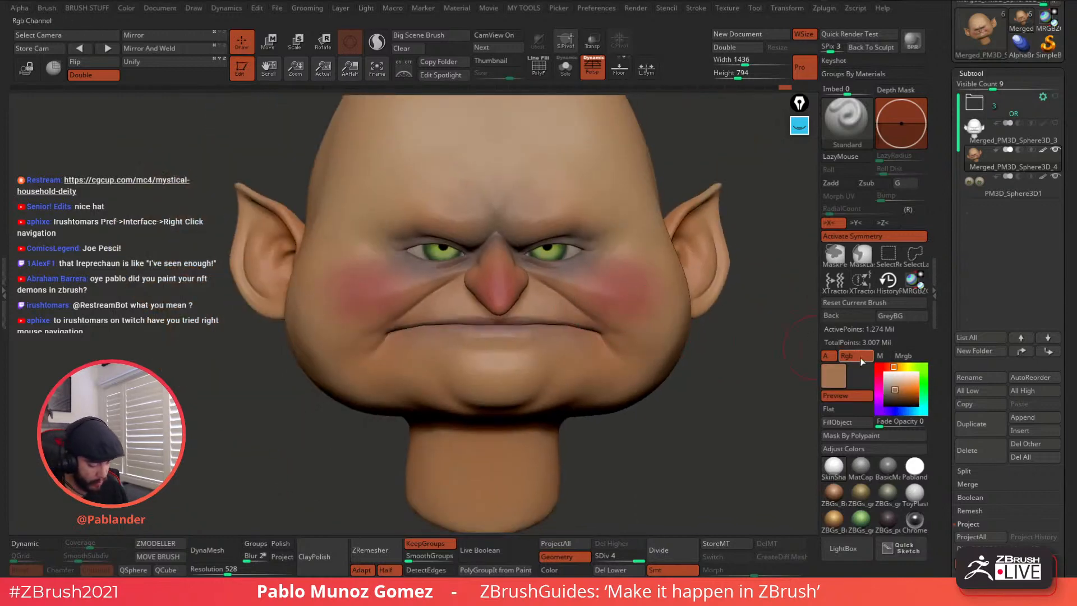
left_click_drag(834, 375, 636, 270)
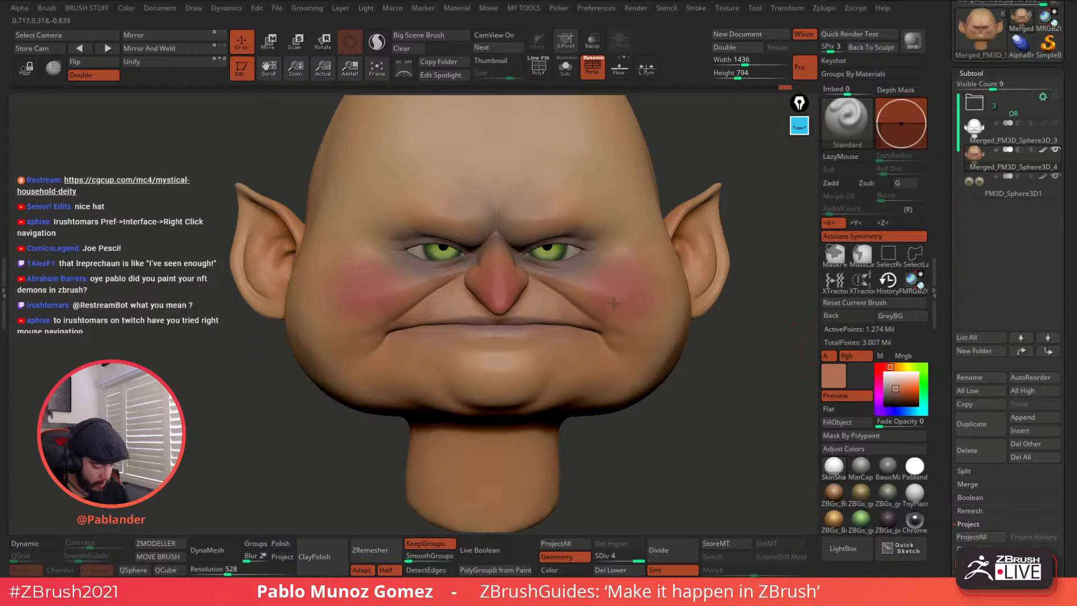
Step: Choose a saturated red and paint it over the inner surfaces of the pointed ears
right_click_drag(794, 329, 710, 352, "alt")
left_click_drag(913, 386, 915, 393)
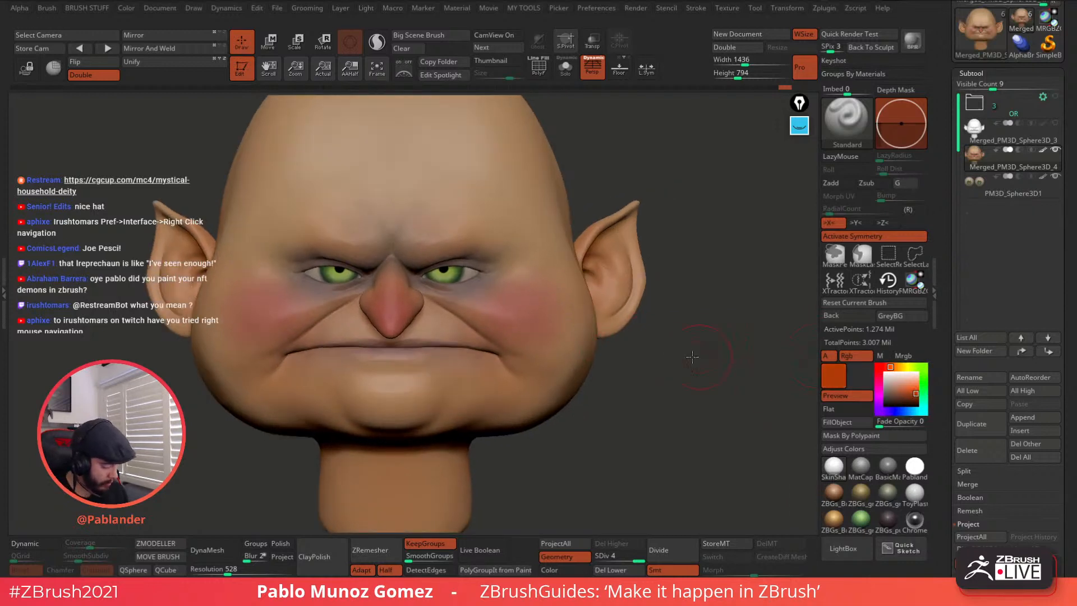
right_click_drag(712, 354, 645, 339)
left_click(885, 367)
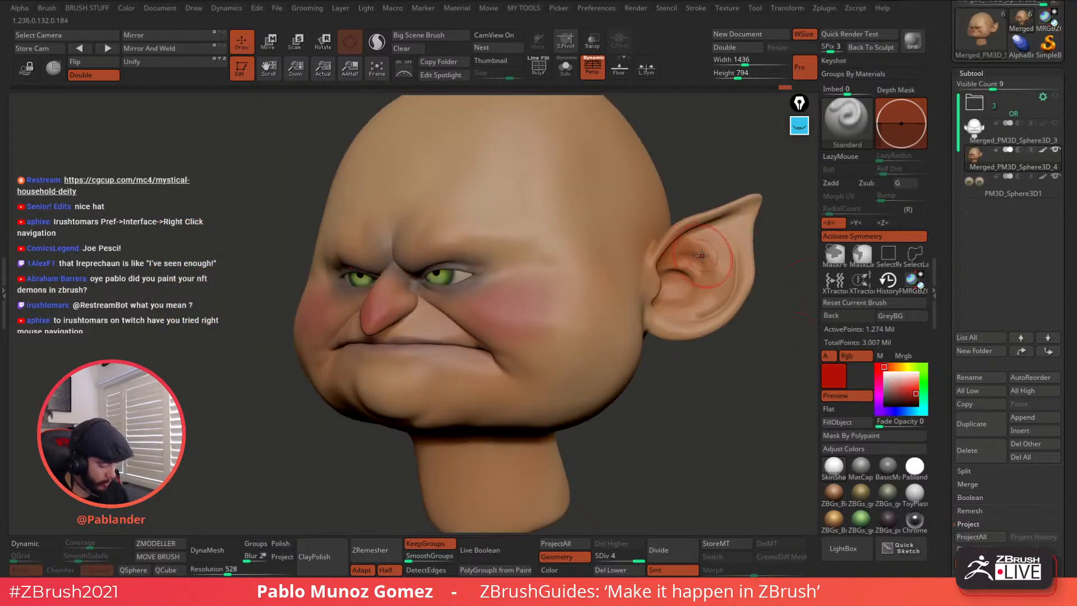
left_click_drag(693, 265, 663, 269)
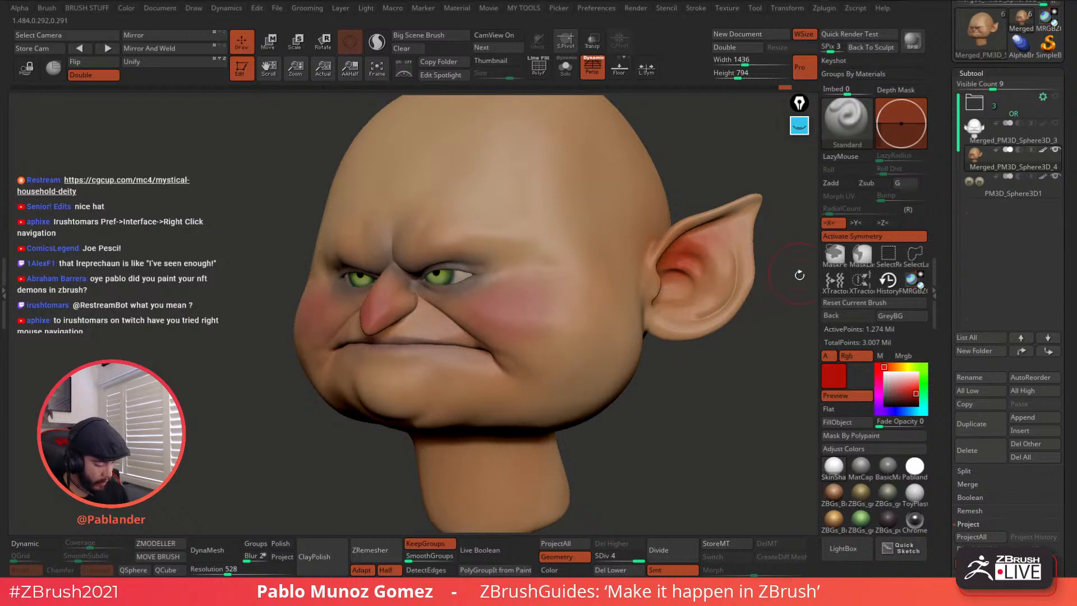
mouse_move(728, 281)
left_mouse_down()
mouse_move(735, 238)
mouse_move(701, 288)
left_mouse_up()
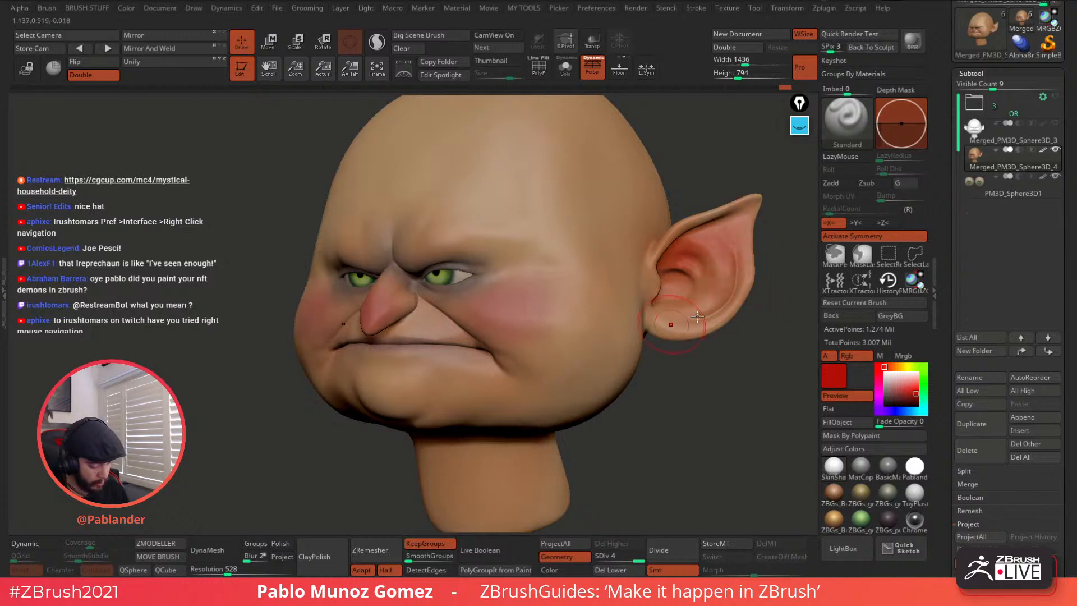
Step: Sample an orange skin tone from the ear and blend the red paint across the inner ear
key("c")
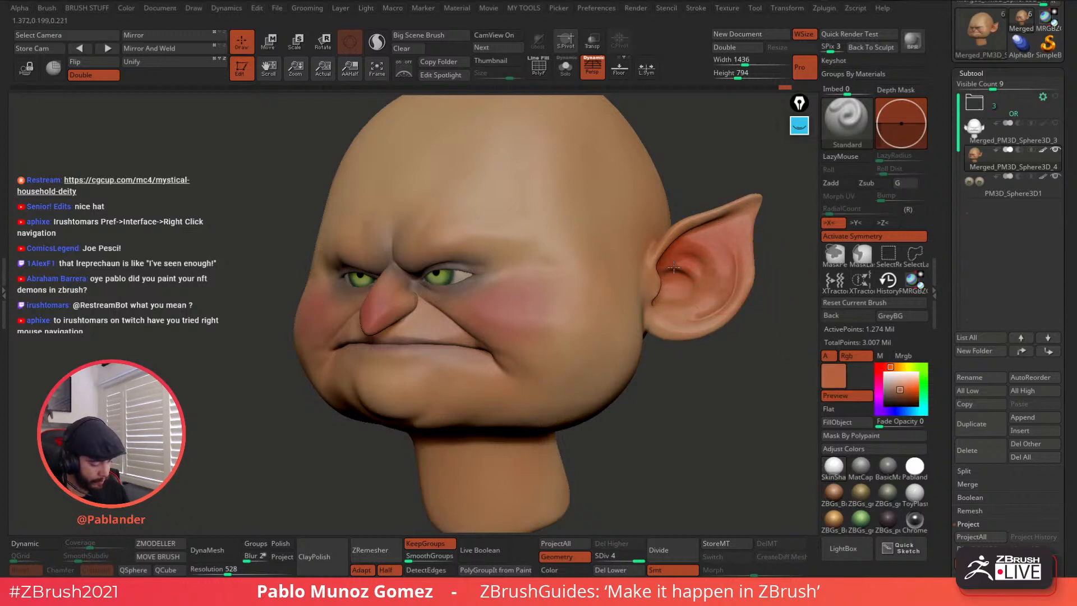
right_click_drag(731, 261, 731, 247, "ctrl")
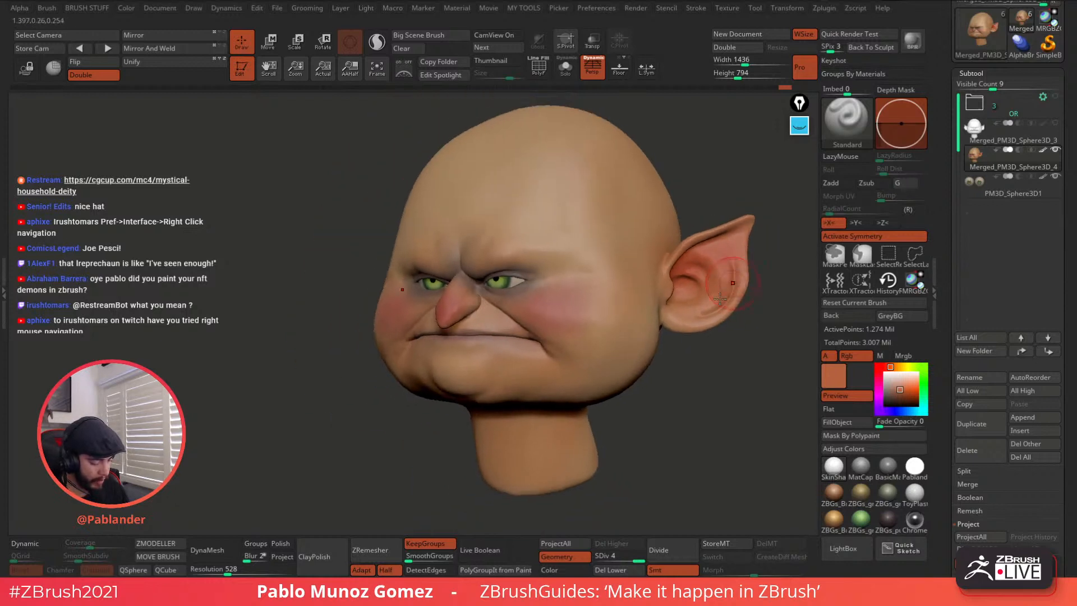
right_click_drag(714, 296, 637, 330)
Step: Choose a dark muted red, adjust the brush size, and darken the deep hollows of the ears around the canal
left_click_drag(900, 390, 900, 398)
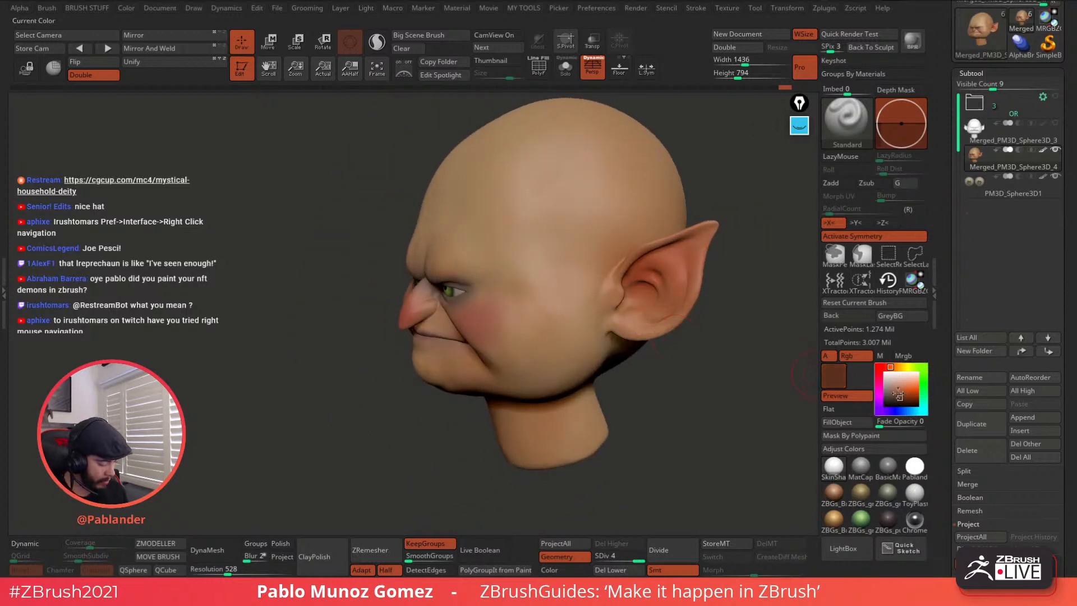
left_click(880, 367)
right_click_drag(789, 334, 721, 326)
key("space")
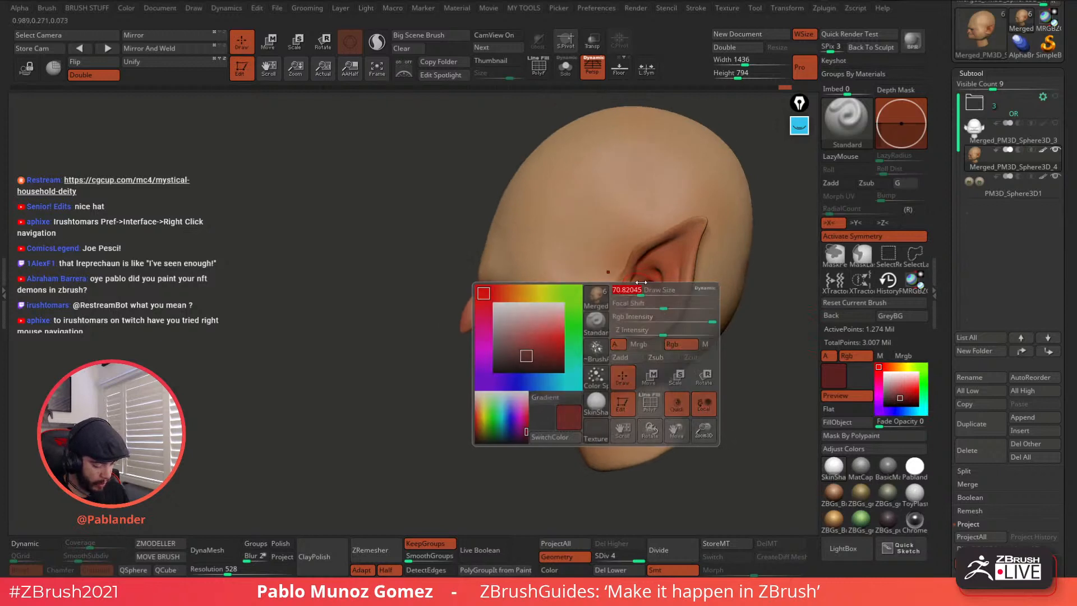
left_click_drag(635, 307, 639, 300)
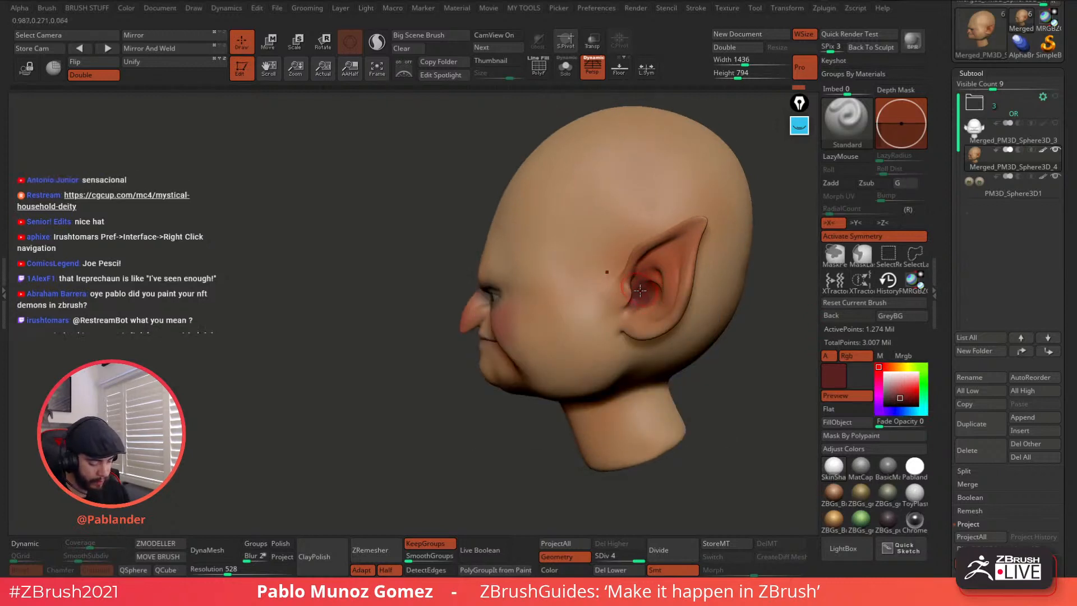
right_click_drag(643, 295, 603, 306)
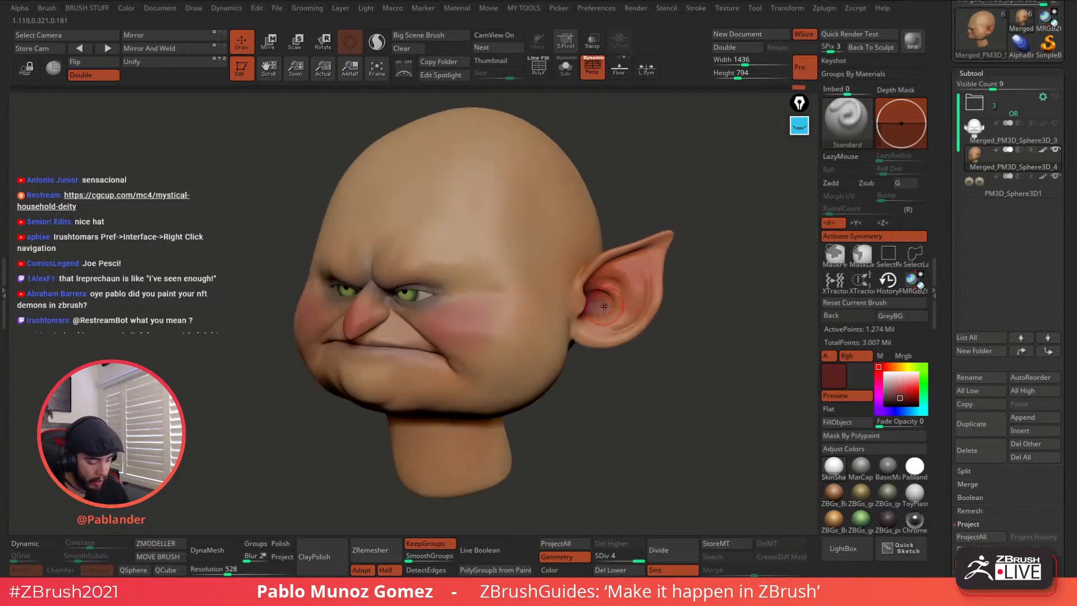
left_click_drag(597, 301, 619, 311)
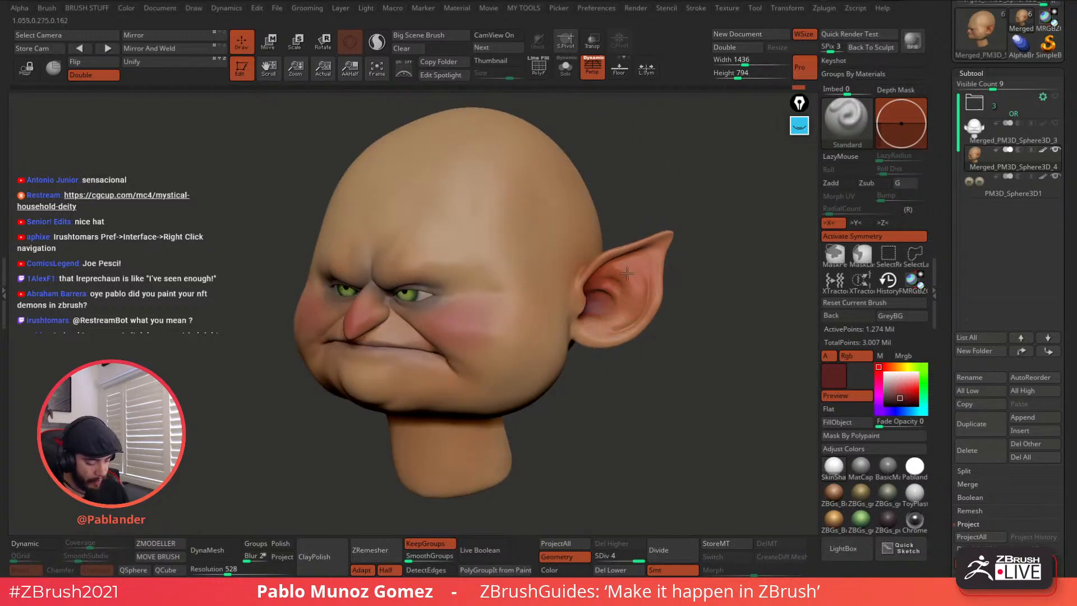
Step: Enlarge the brush, sample a brownish skin tone, and blend the outer edges of the red cheeks with it
right_click_drag(554, 320, 602, 308, "alt")
key("space")
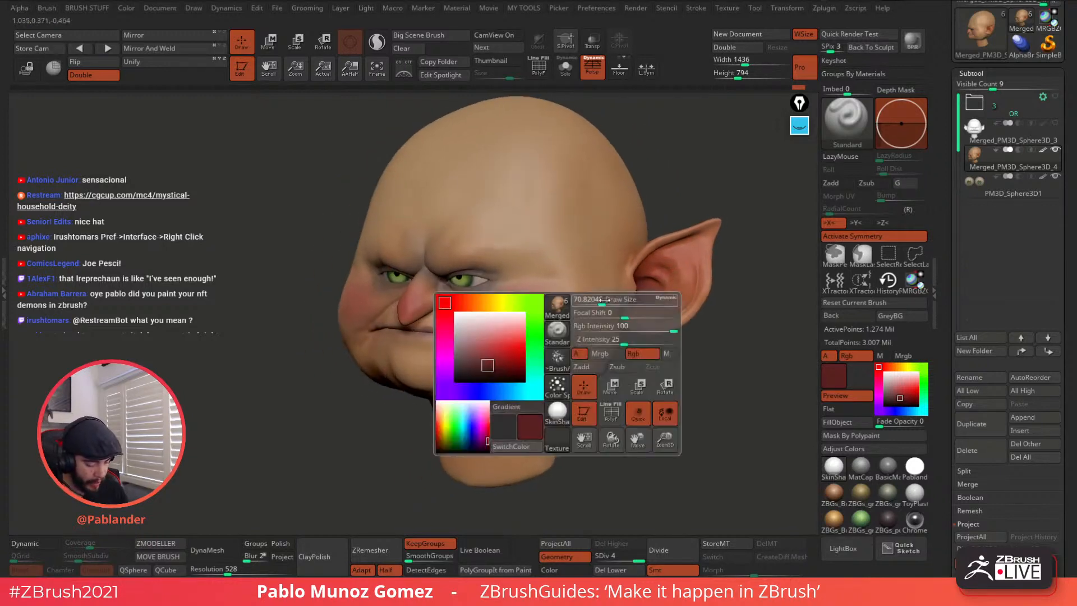
left_click_drag(602, 303, 613, 303)
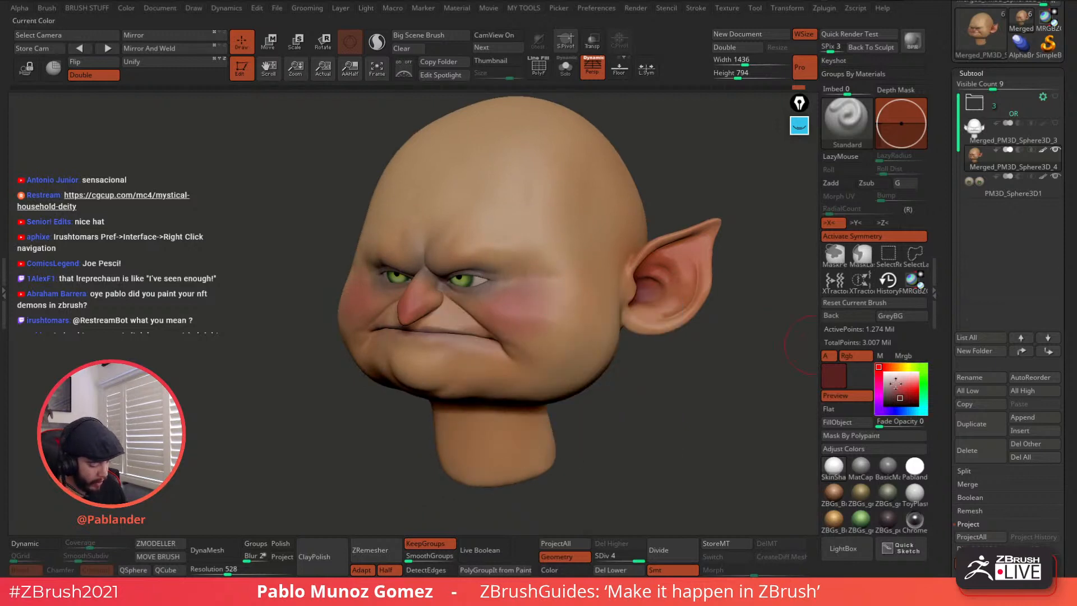
key("c")
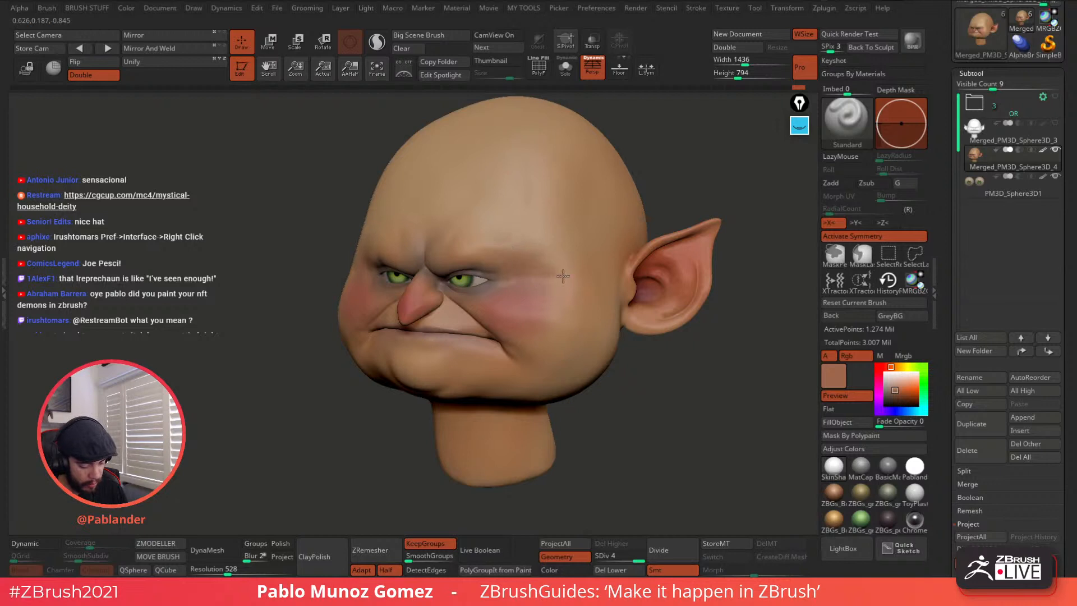
left_click_drag(528, 330, 549, 325)
mouse_move(542, 302)
right_mouse_down()
mouse_move(589, 314)
mouse_move(620, 340)
right_mouse_up()
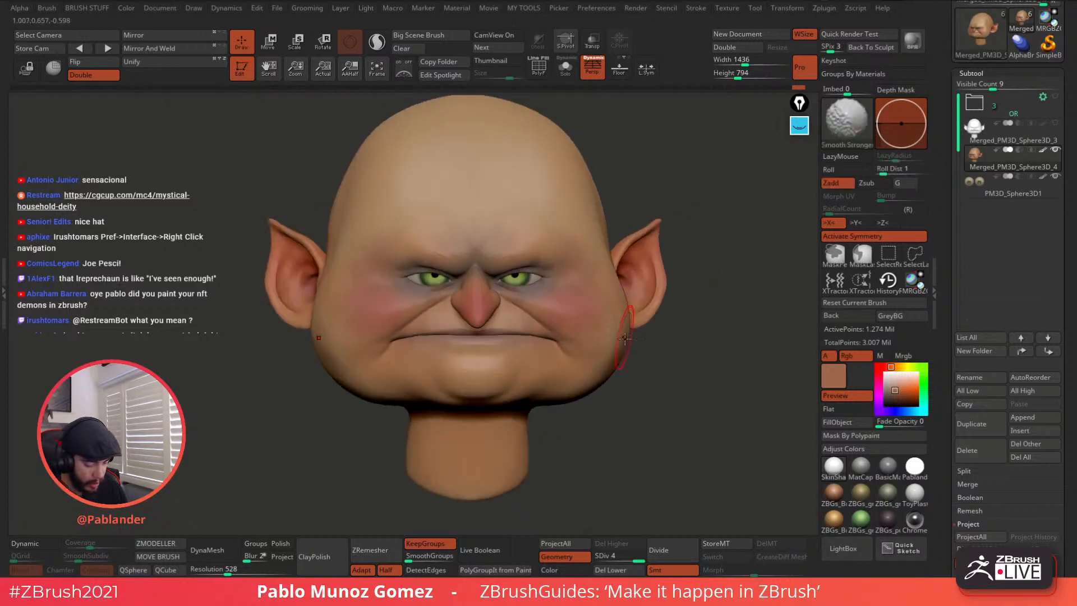
Step: Choose a pale cream colour and lighten the forehead, temples and sides of the cheeks with a larger brush
left_click(900, 380)
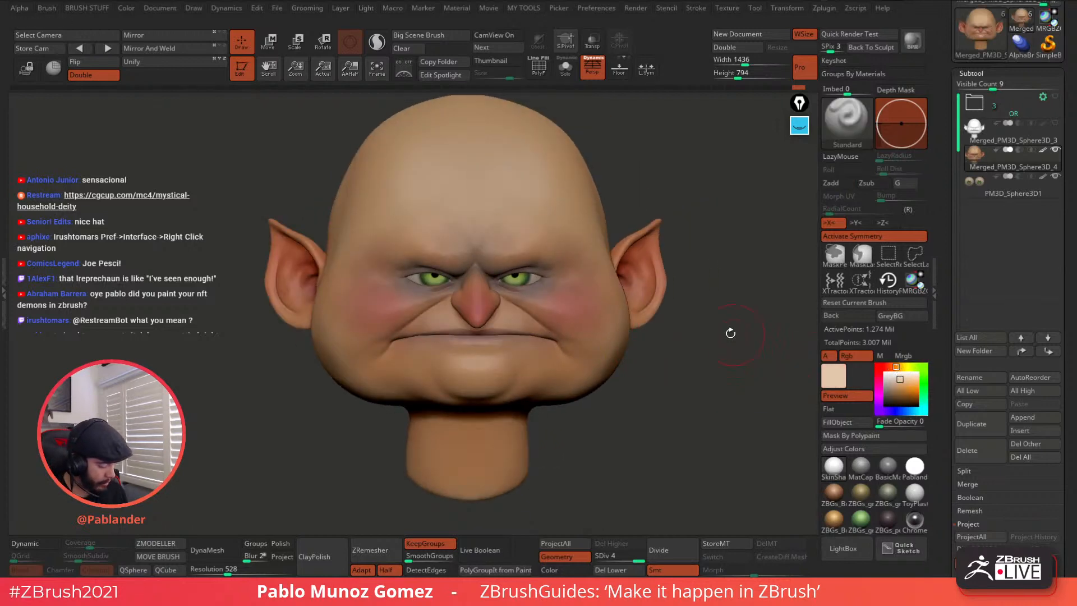
left_click_drag(518, 219, 500, 189)
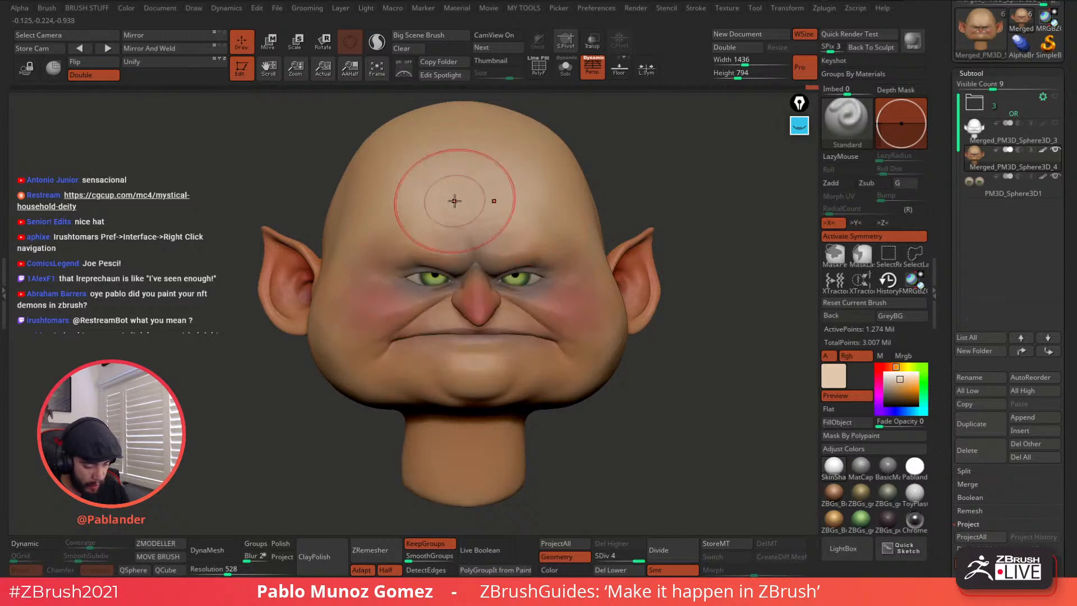
right_click_drag(454, 203, 489, 229)
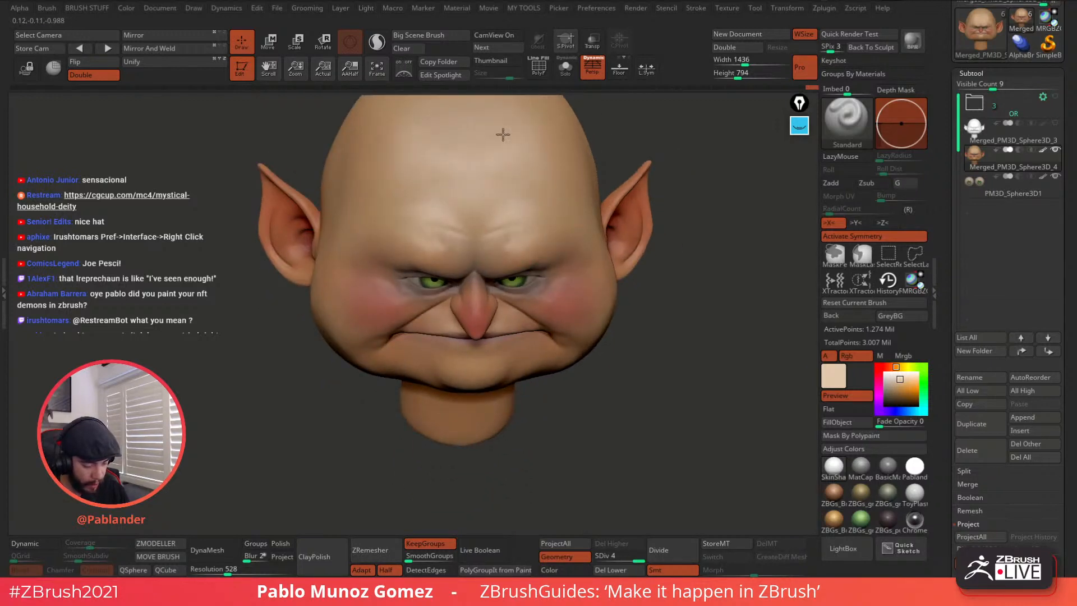
right_click_drag(552, 320, 530, 344)
mouse_move(581, 222)
left_mouse_down()
mouse_move(594, 215)
mouse_move(572, 169)
left_mouse_up()
mouse_move(593, 359)
right_mouse_down()
mouse_move(596, 320)
mouse_move(584, 332)
mouse_move(632, 306)
mouse_move(623, 281)
right_mouse_up()
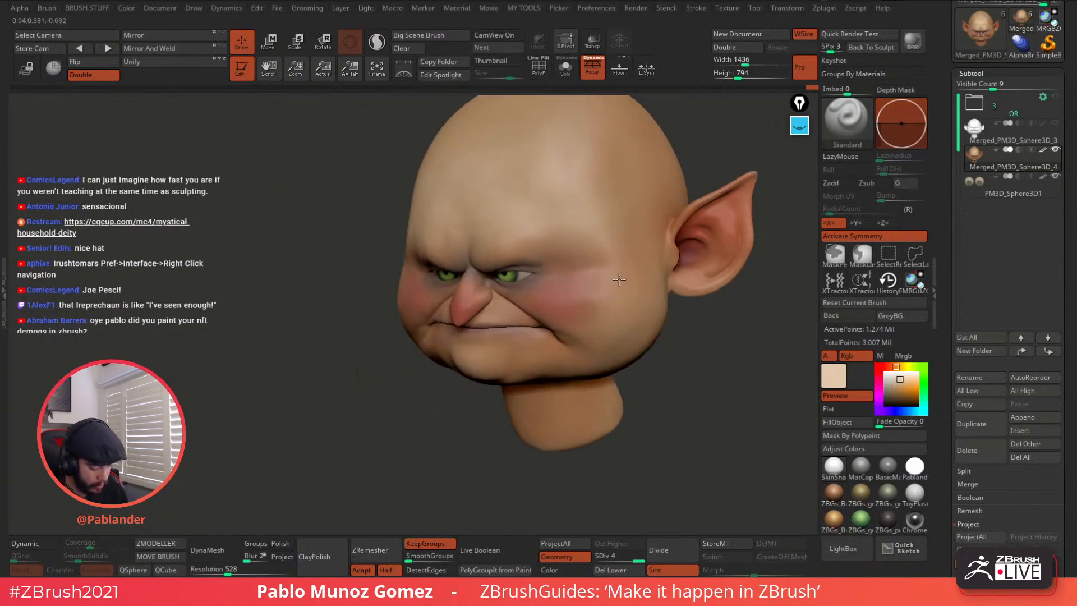
left_click_drag(627, 266, 608, 272)
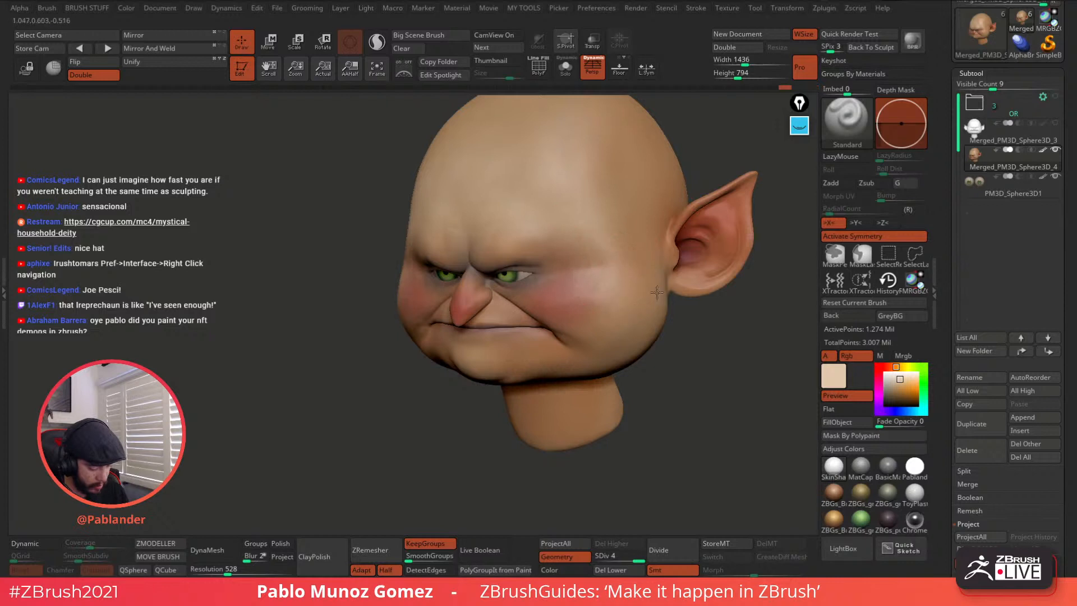
right_click_drag(468, 168, 600, 224)
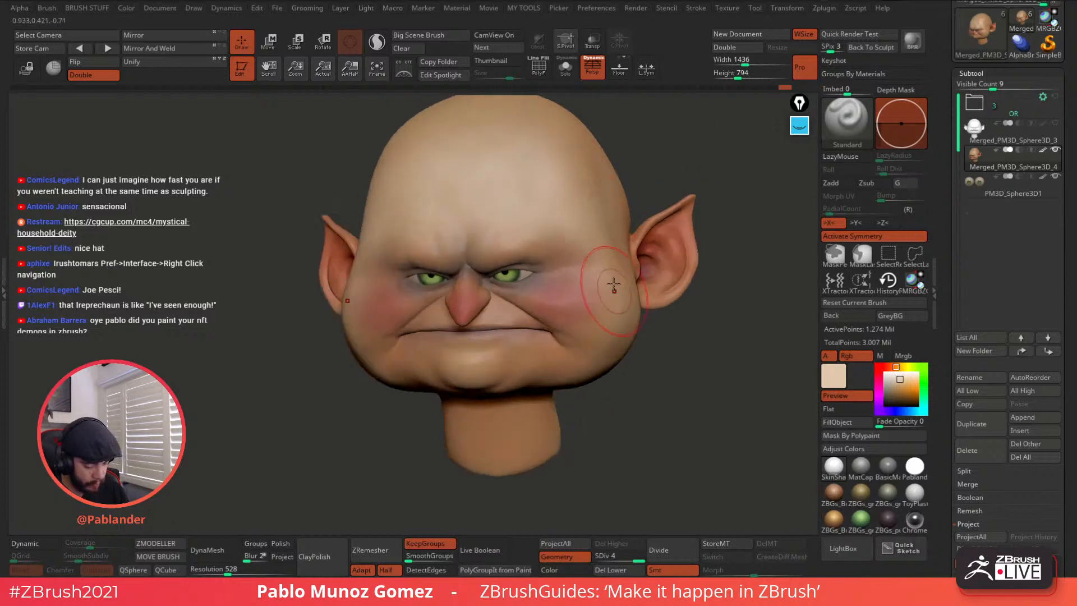
right_click_drag(599, 315, 604, 330)
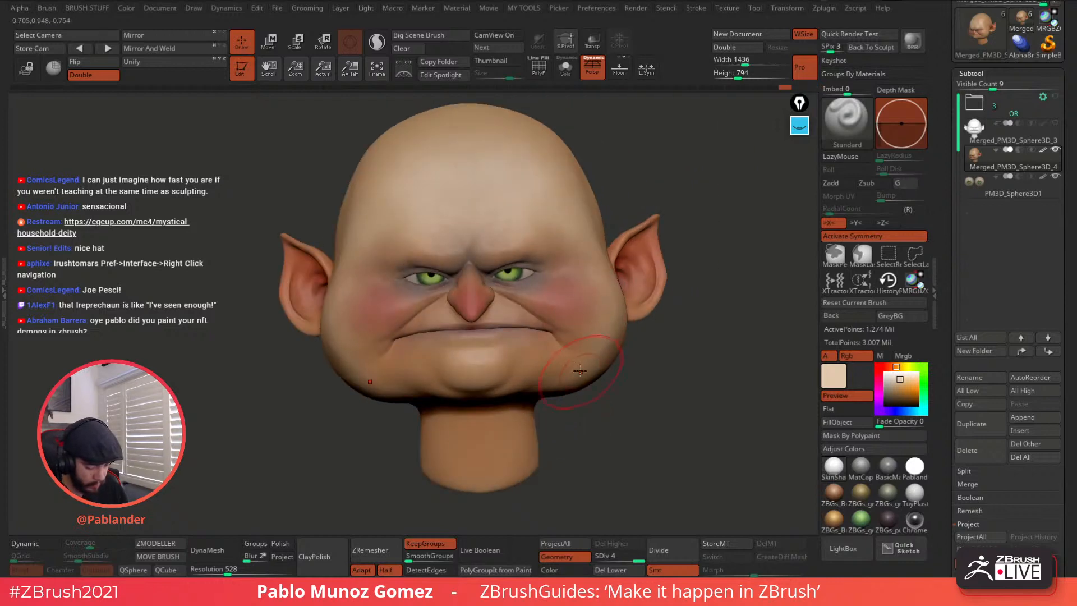
Step: Reduce the draw size to about 25 and set the Standard brush to the Dots stroke with no alpha
mouse_move(536, 365)
right_mouse_down()
mouse_move(586, 272)
mouse_move(560, 260)
mouse_move(609, 247)
mouse_move(558, 256)
mouse_move(507, 401)
mouse_move(539, 343)
right_mouse_up()
key("space")
key("space")
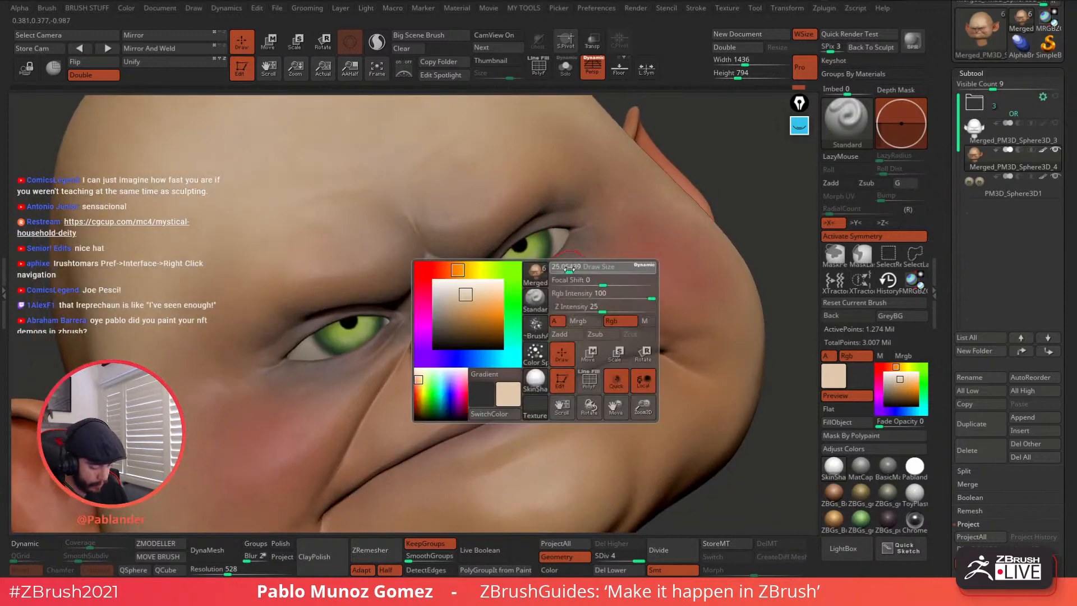
key("b")
mouse_move(691, 248)
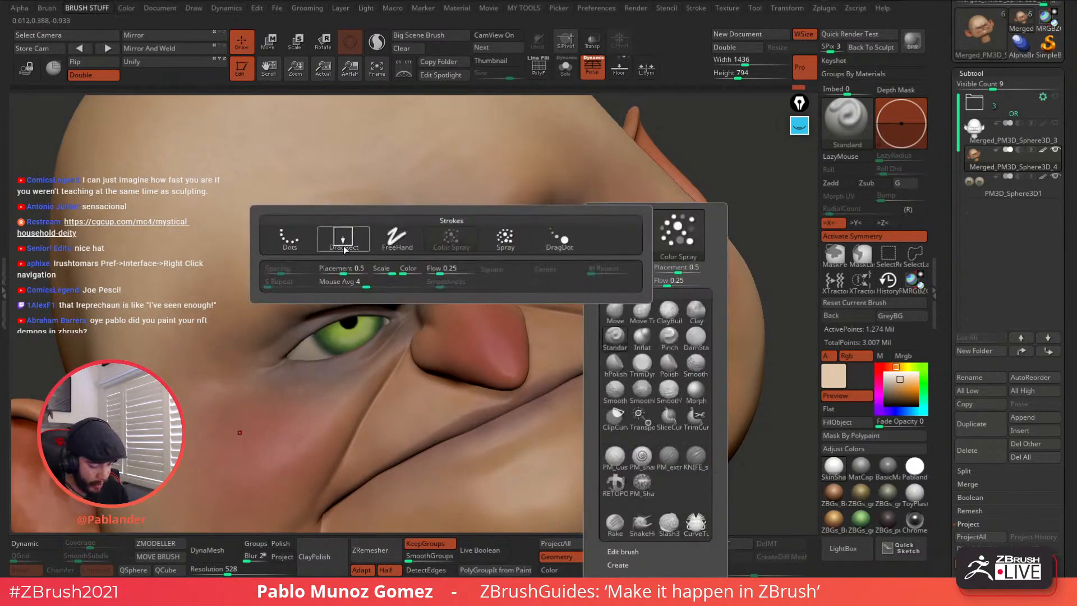
left_click(290, 242)
key("b")
left_click(640, 240)
left_click(41, 242)
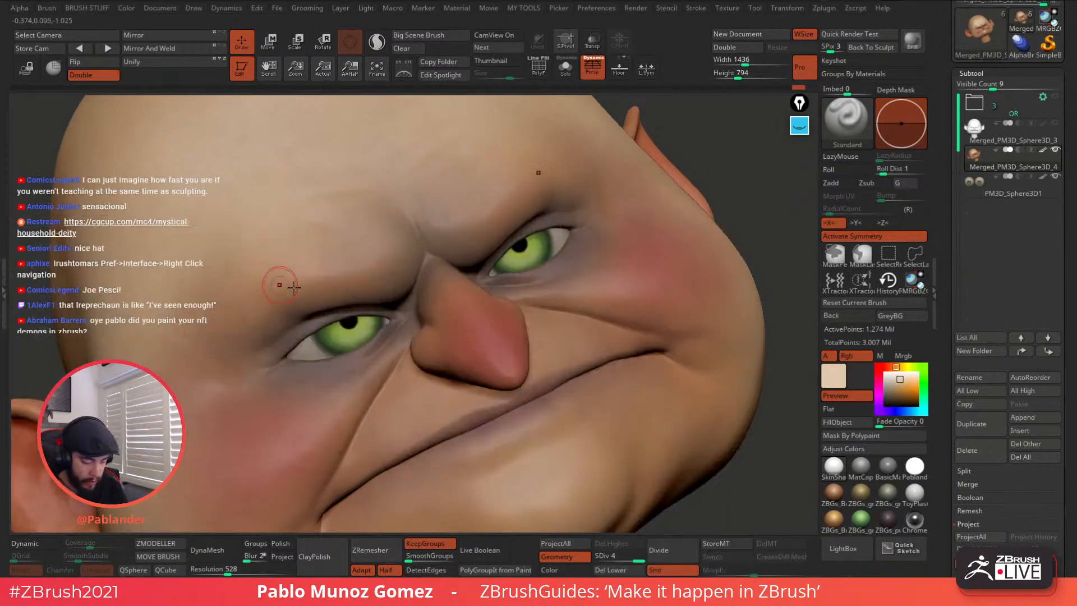
Step: Choose a very dark red and reduce the brush size for fine painting around the eyes
left_click_drag(895, 398, 885, 400)
left_click_drag(808, 353, 788, 347)
key("space")
left_click_drag(544, 247, 540, 246)
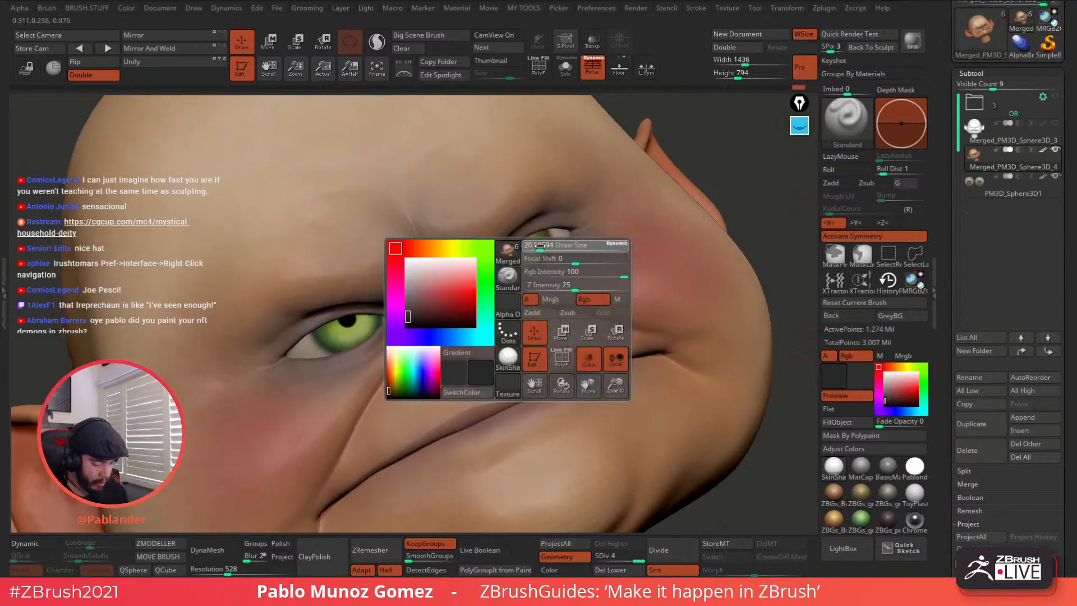
right_click_drag(540, 246, 532, 264, "ctrl")
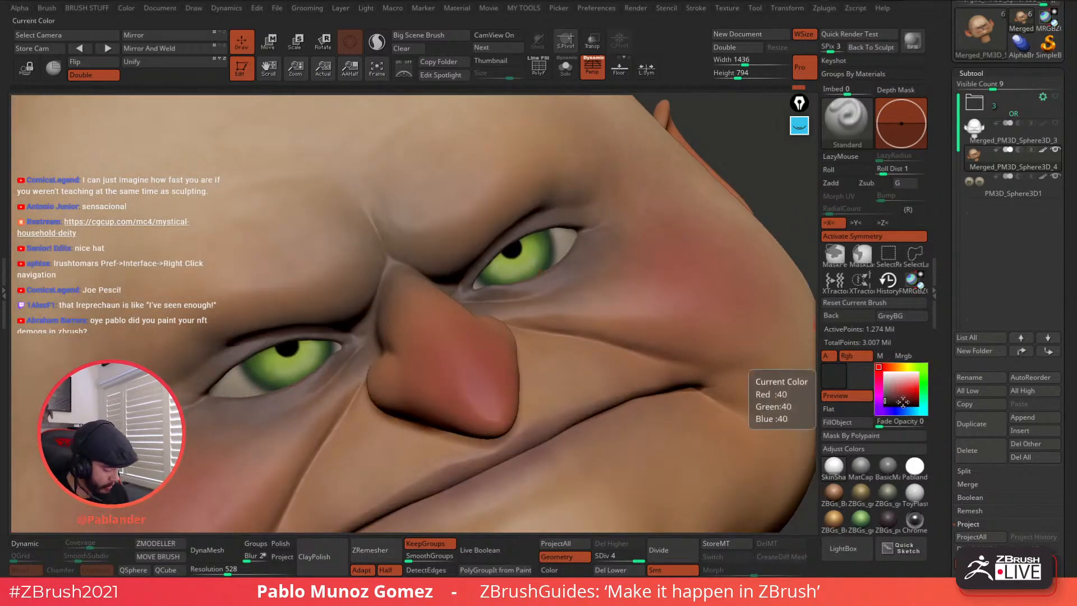
left_click_drag(903, 401, 903, 402)
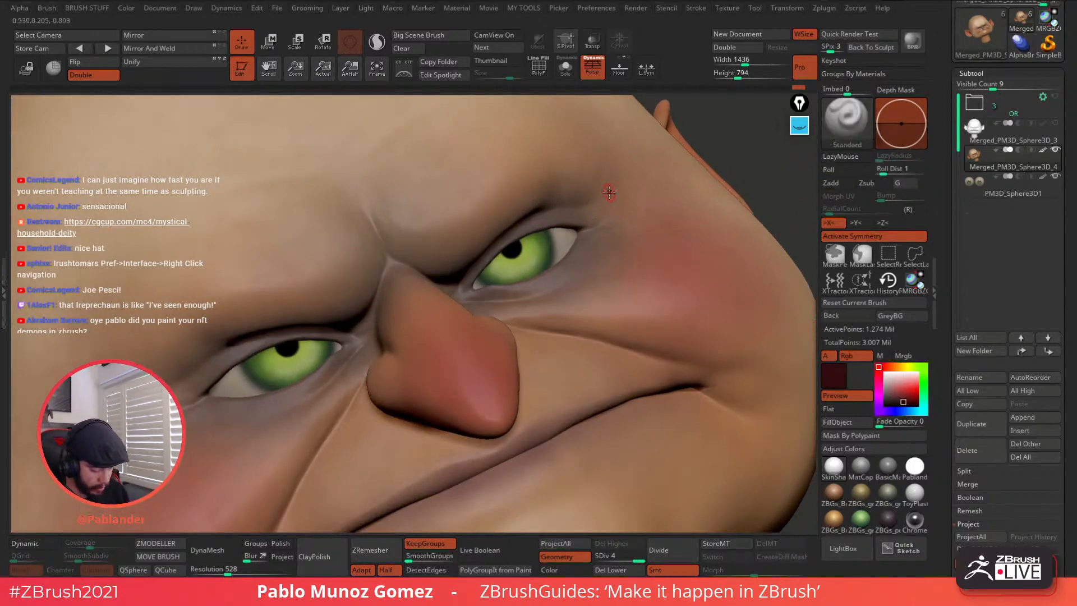
Step: Solo the head and hide the polygroup that fills the inside of the eye openings
left_click(567, 68)
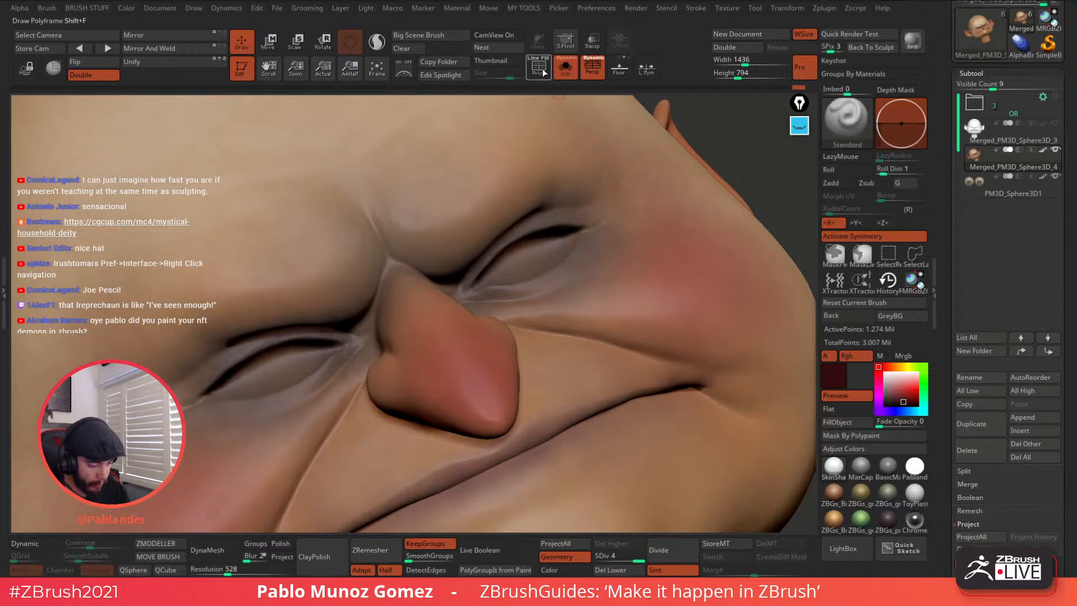
left_click(543, 69)
left_click(543, 69)
left_click(583, 143, "ctrl+shift")
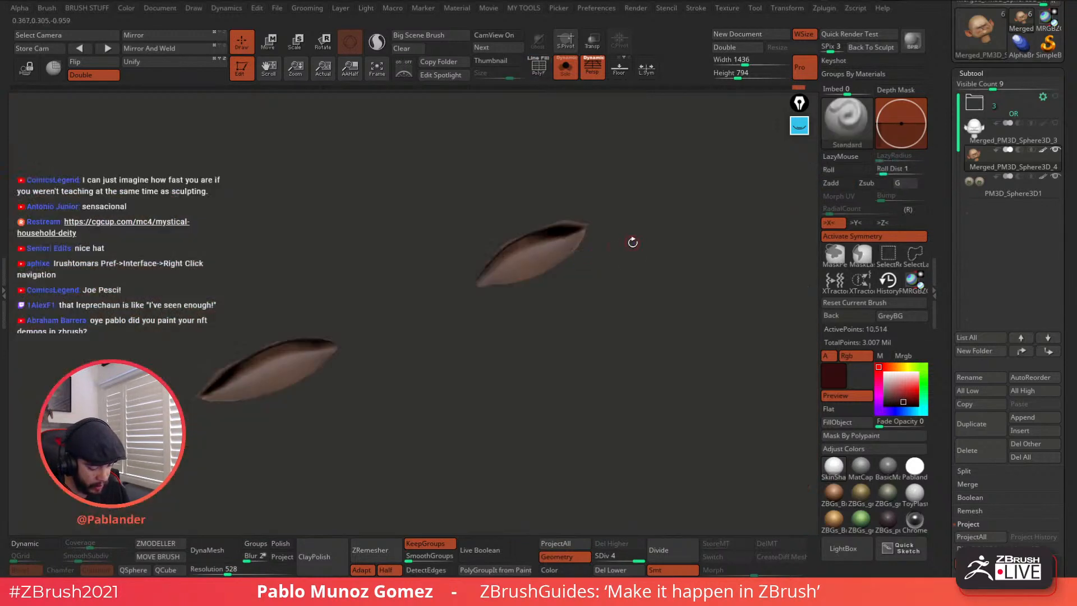
left_click(662, 236, "ctrl+shift")
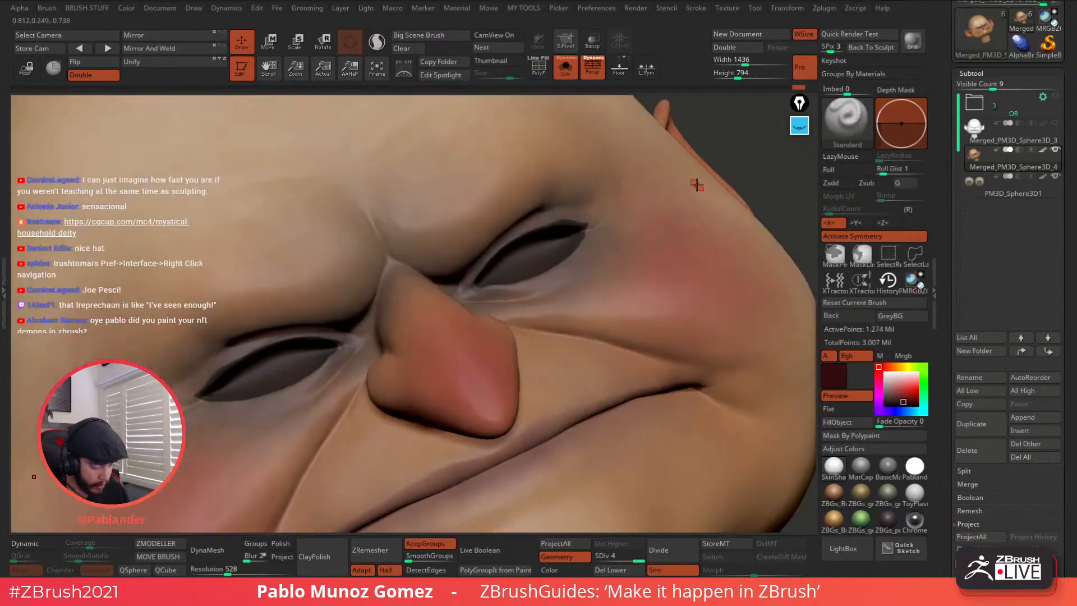
Step: Mask the head except the inside of the eye openings and blur the mask's edge around the eyelids
mouse_move(596, 215)
right_mouse_down()
mouse_move(581, 197)
mouse_move(536, 219)
mouse_move(565, 229)
right_mouse_up()
left_click(723, 129, "ctrl")
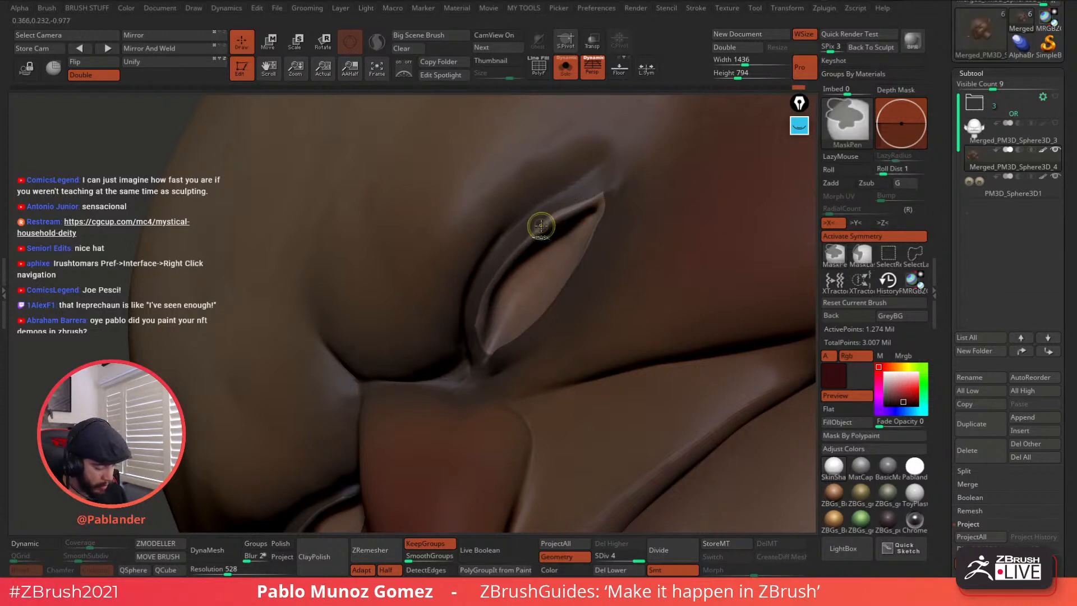
left_click(541, 227, "ctrl")
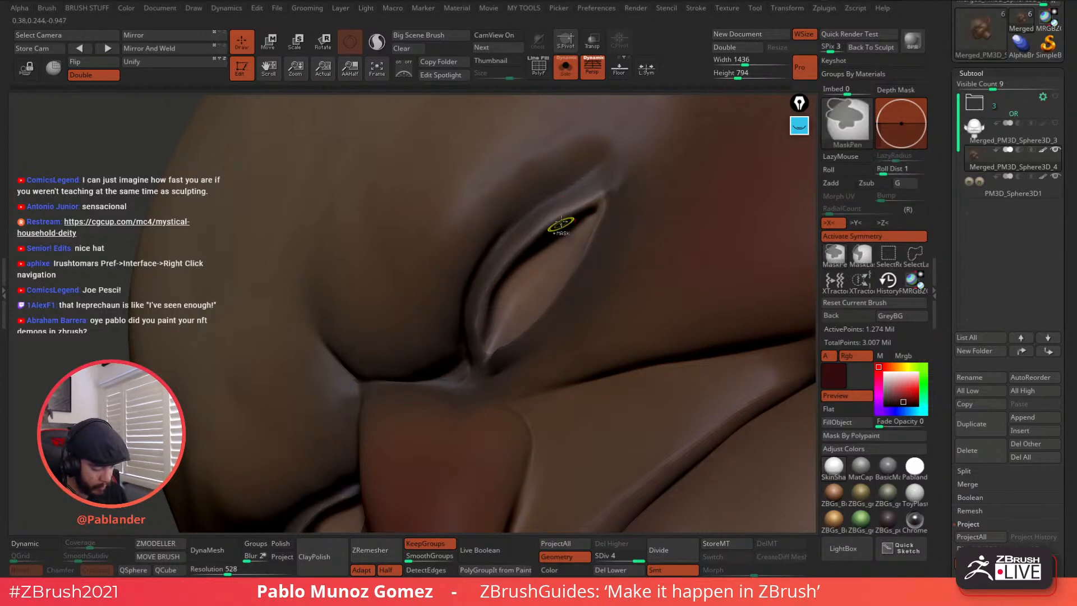
left_click(540, 224, "ctrl")
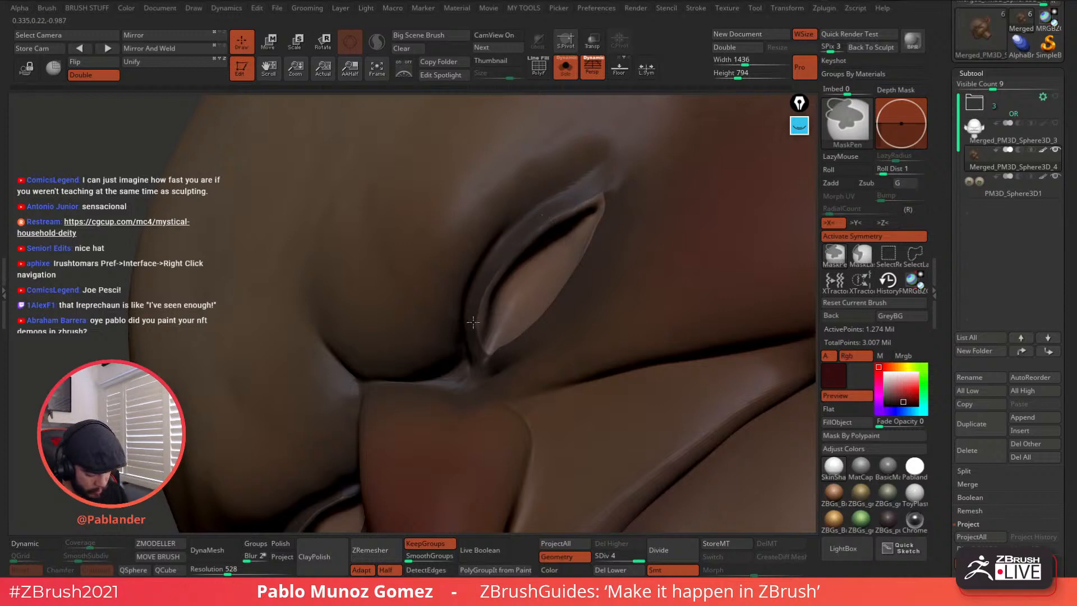
right_click_drag(486, 357, 584, 314)
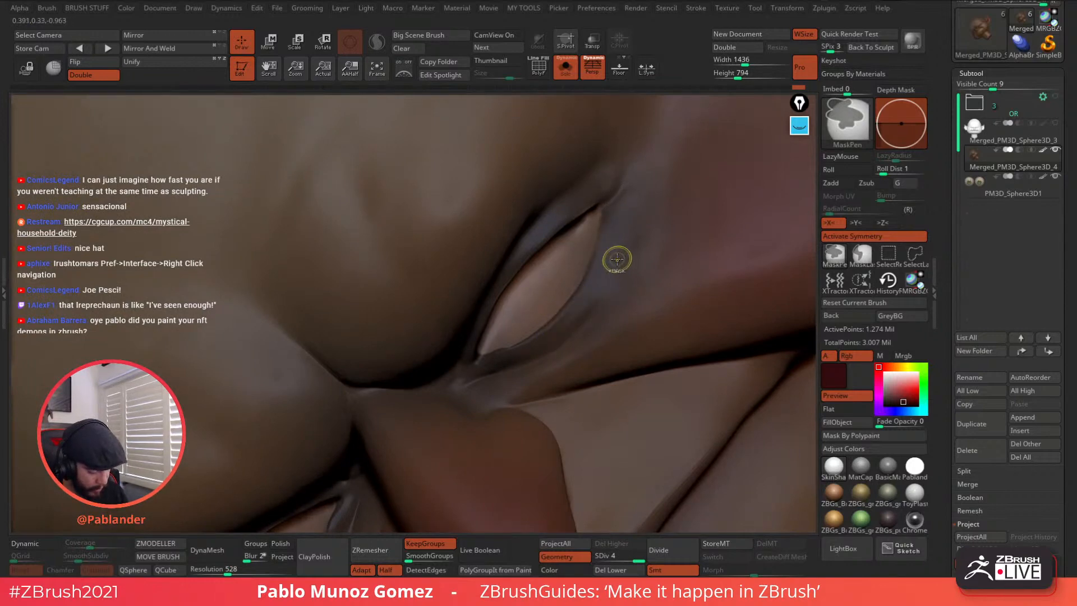
right_click_drag(616, 285, 561, 331)
Step: Adjust the brush settings, turn off the mask display and paint the inner eyelid rims very dark red with the eyeballs visible
key("space")
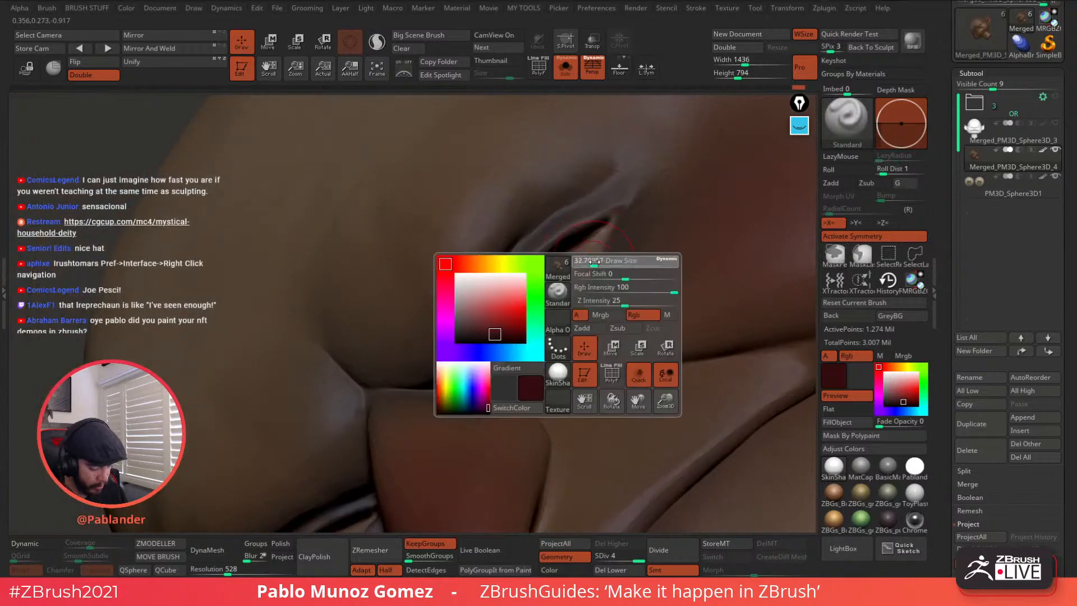
left_click_drag(596, 303, 624, 303)
left_click_drag(950, 298, 941, 141)
left_click(979, 171)
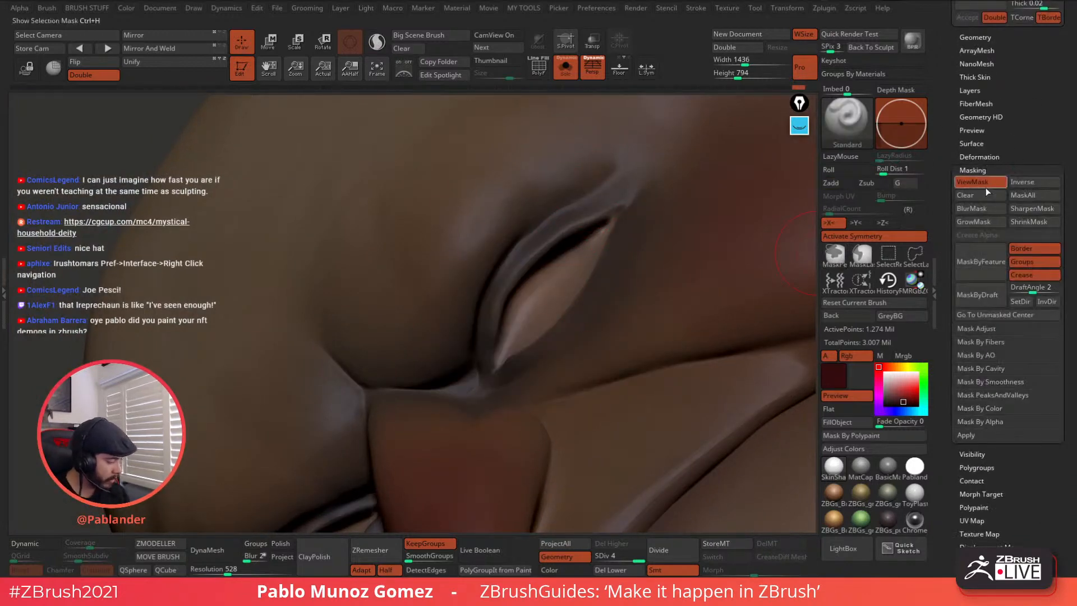
left_click(988, 184)
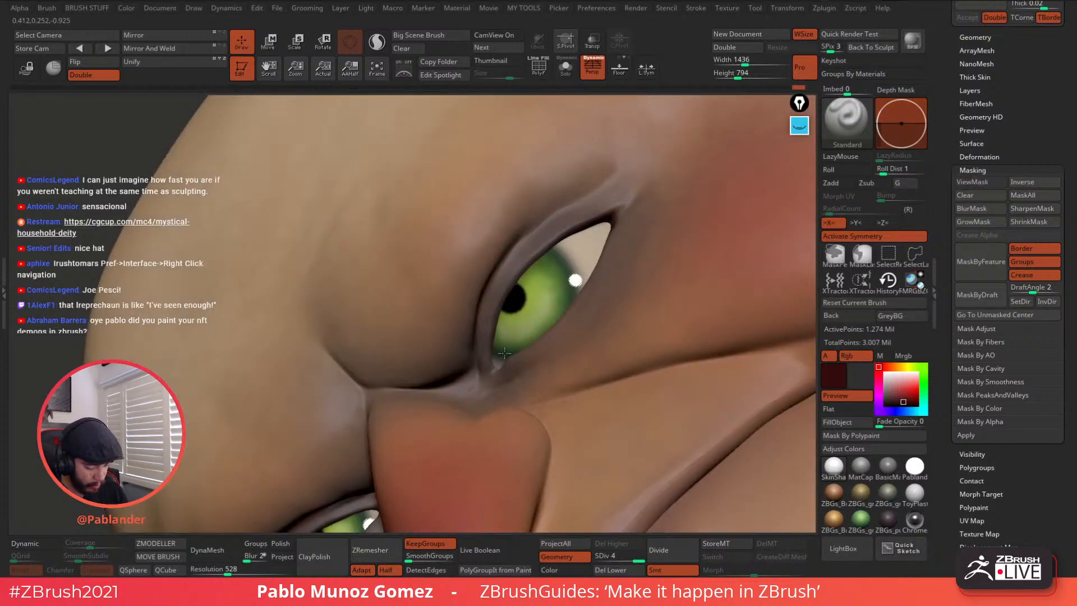
right_click_drag(582, 231, 598, 269)
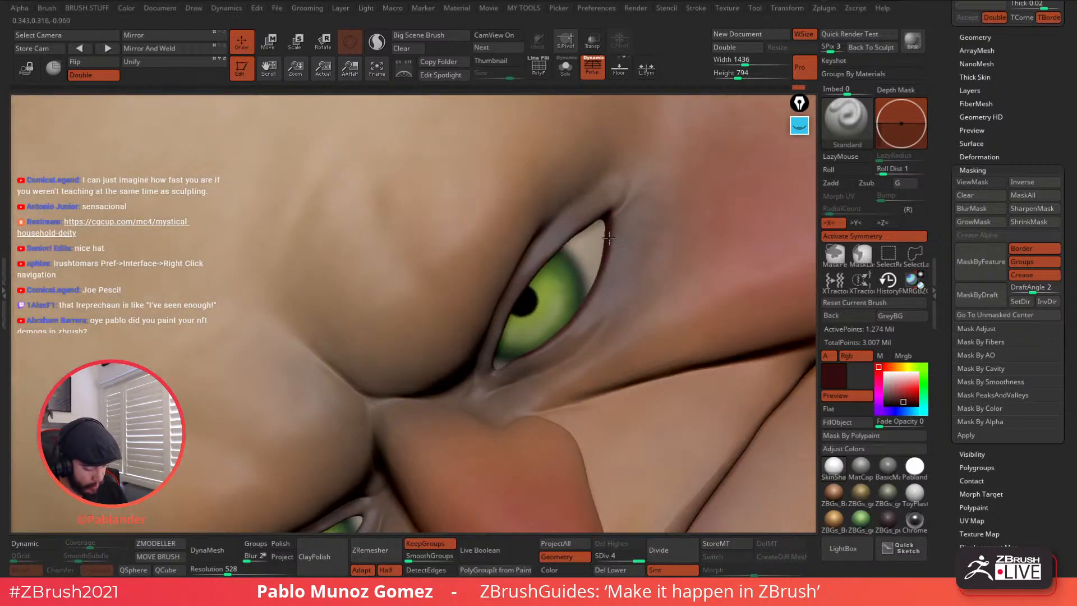
right_click_drag(572, 341, 577, 343)
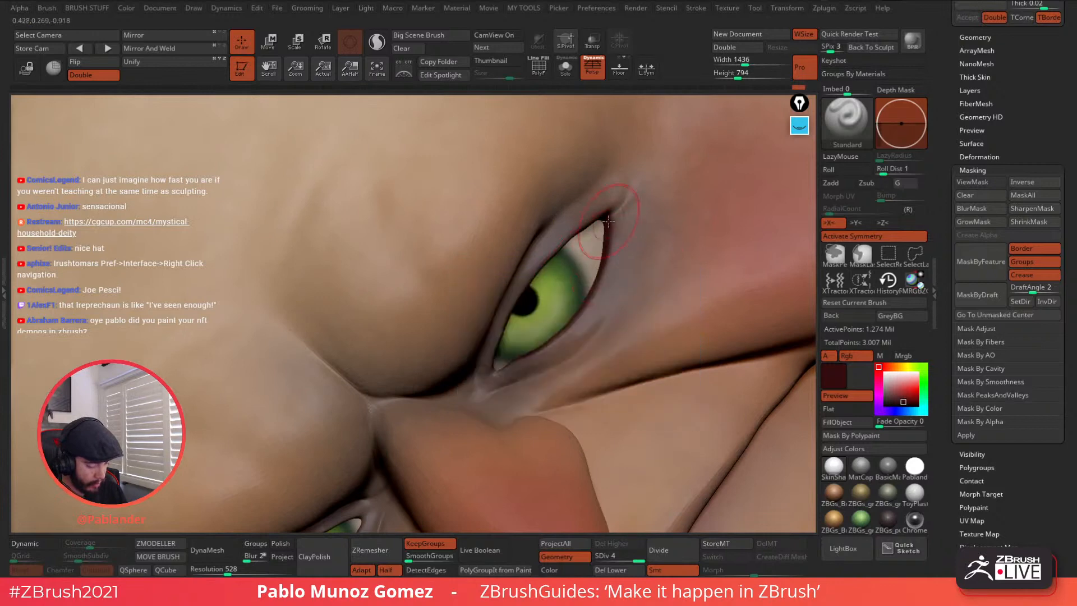
Step: Choose a brighter red, tint the inner eyelid rims with it and clear the mask
left_click(905, 388)
left_click(901, 387)
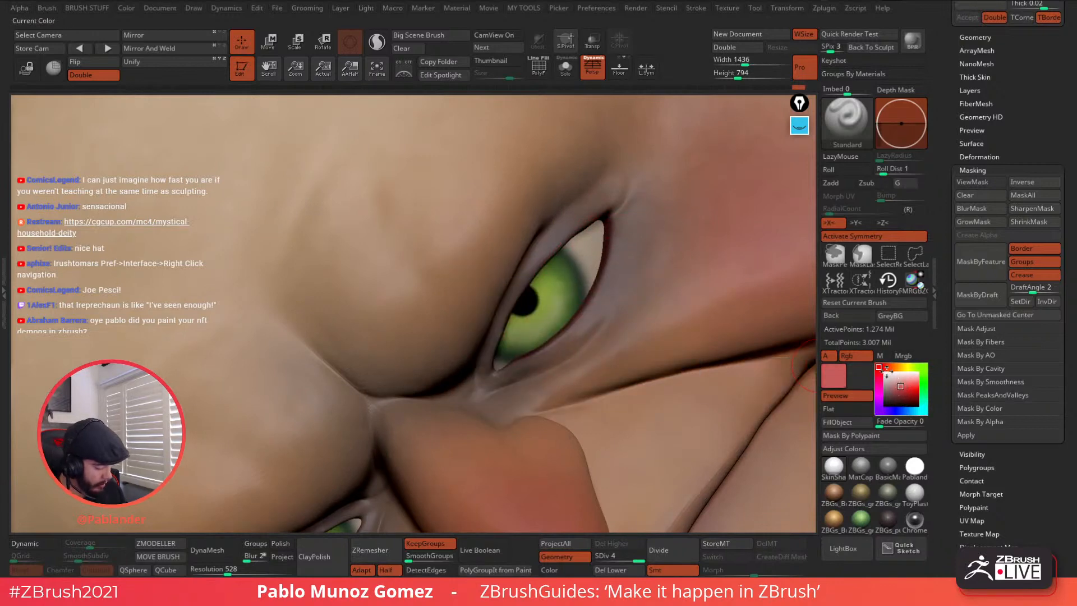
left_click(886, 367)
left_click(909, 391)
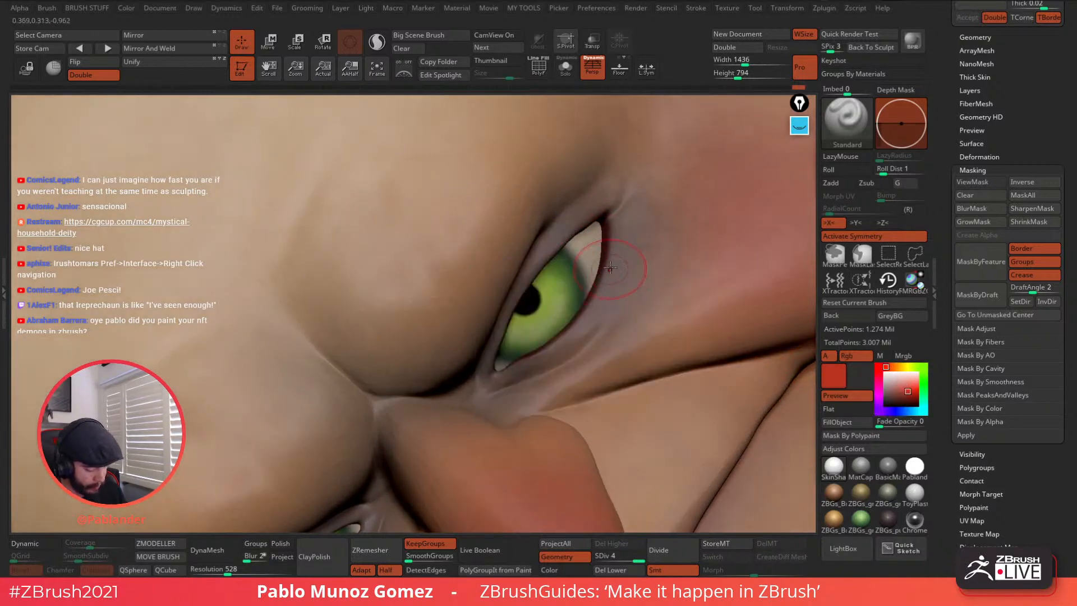
right_click_drag(590, 253, 594, 296, "ctrl")
right_click_drag(577, 286, 685, 170, "shift")
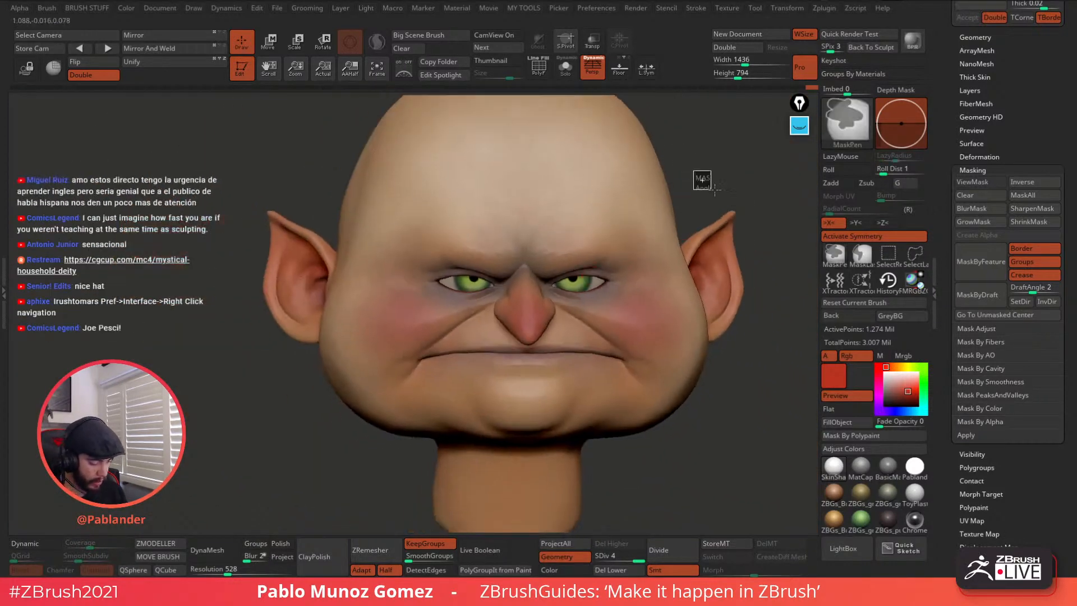
right_click_drag(691, 324, 815, 372)
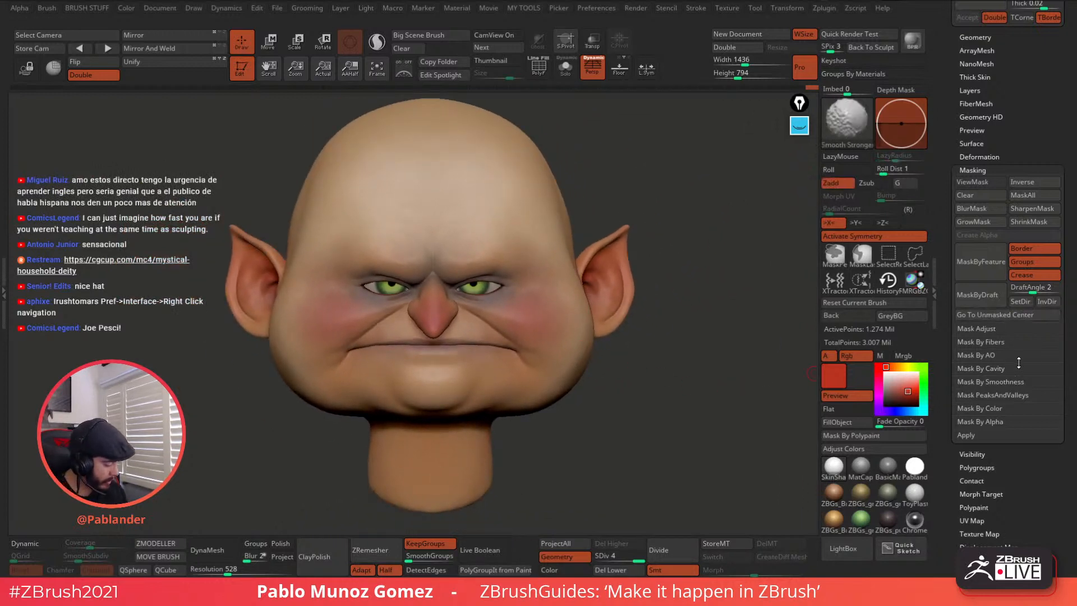
Step: Mask the head by cavity with blur 2 and intensity 100, blur and invert the mask, and hide its display
left_click(995, 368)
left_click(1005, 381)
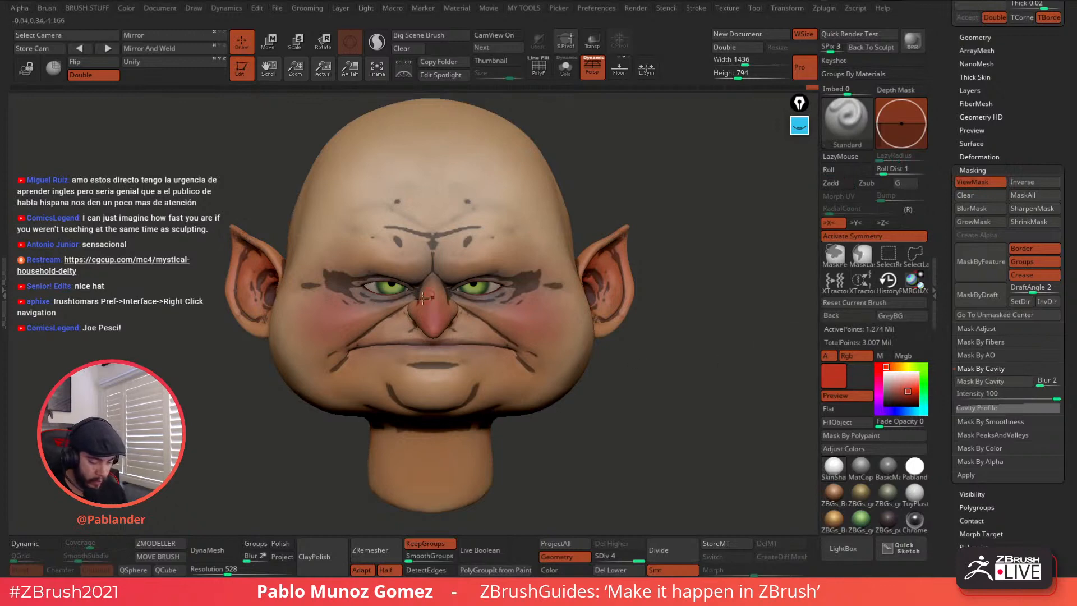
right_click_drag(539, 281, 503, 351, "ctrl")
mouse_move(589, 292)
right_mouse_down()
mouse_move(561, 272)
mouse_move(547, 280)
right_mouse_up()
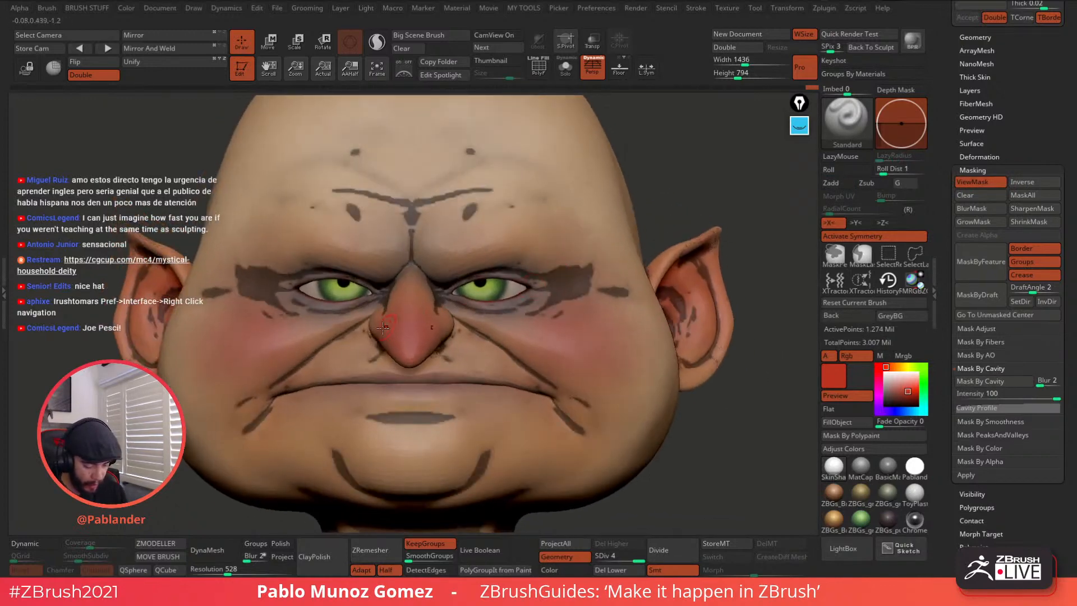
left_click(988, 209)
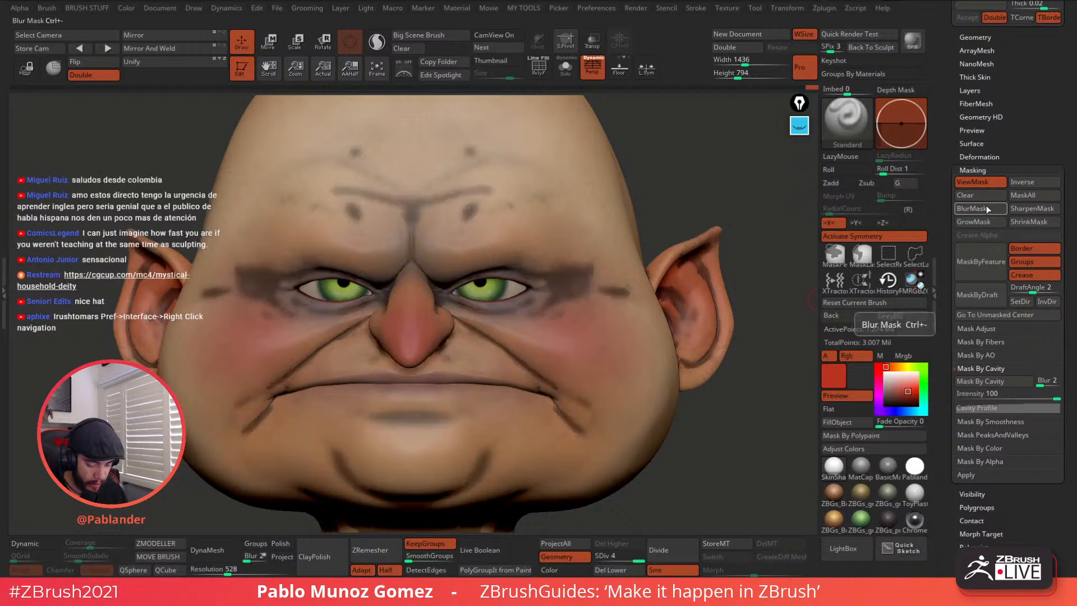
left_click(1033, 182)
left_click(984, 183)
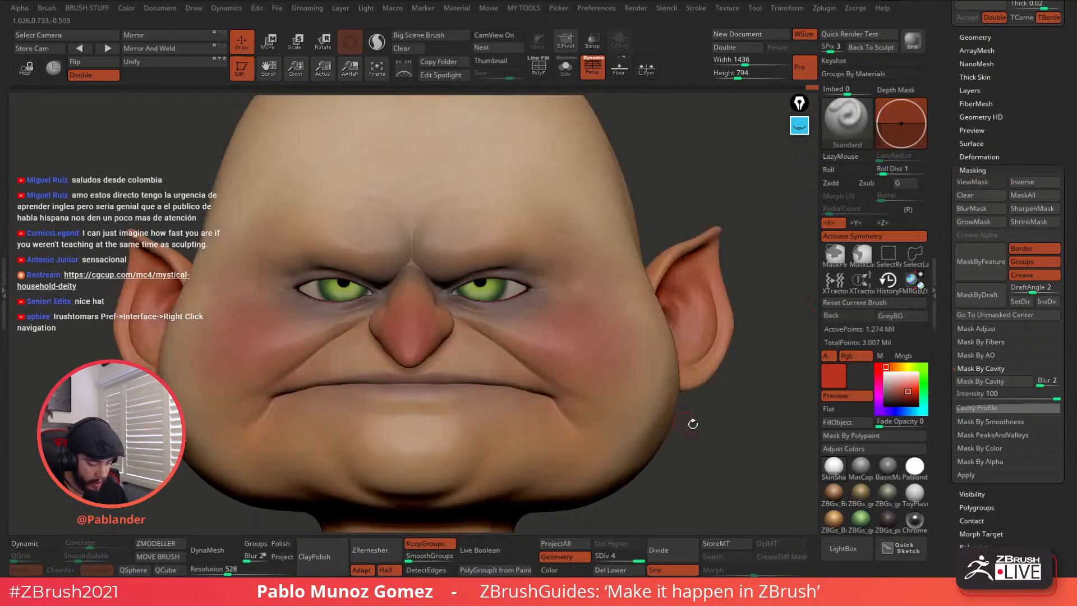
Step: Choose a dark reddish brown and darken the creases between the brows, beside the nose and at the mouth corners
left_click_drag(906, 392, 900, 399)
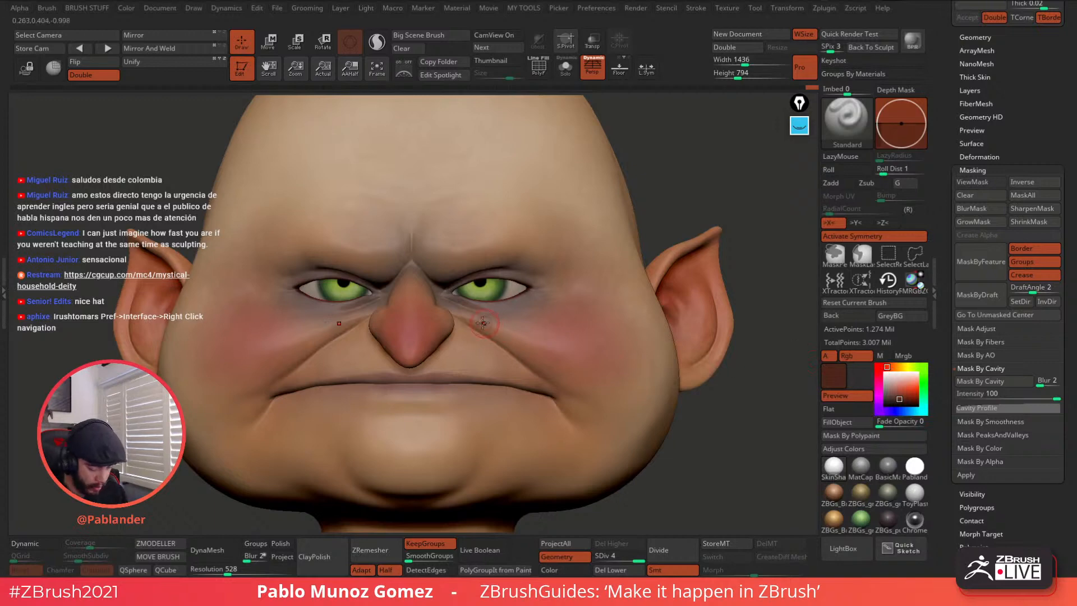
right_click_drag(464, 325, 612, 260, "alt")
right_click(436, 359)
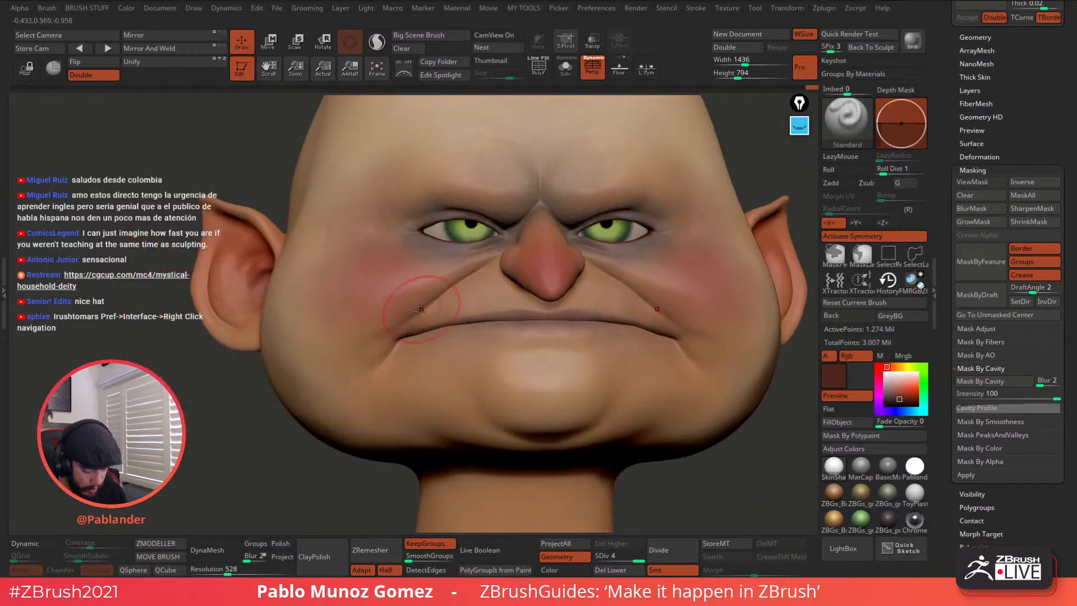
left_click_drag(426, 310, 512, 250)
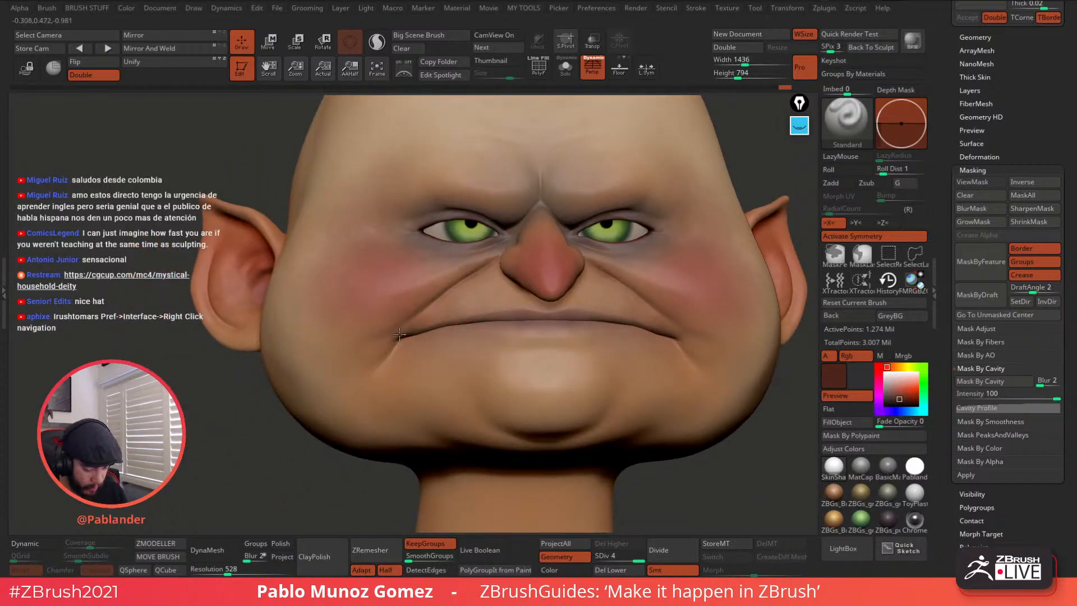
left_click_drag(399, 335, 533, 232)
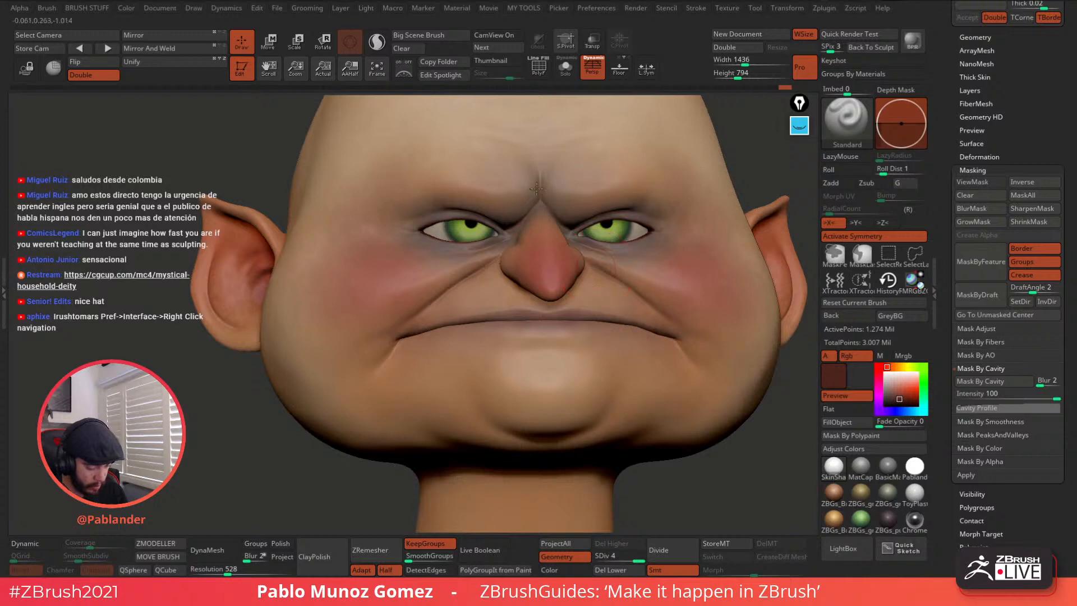
right_click_drag(570, 228, 667, 191)
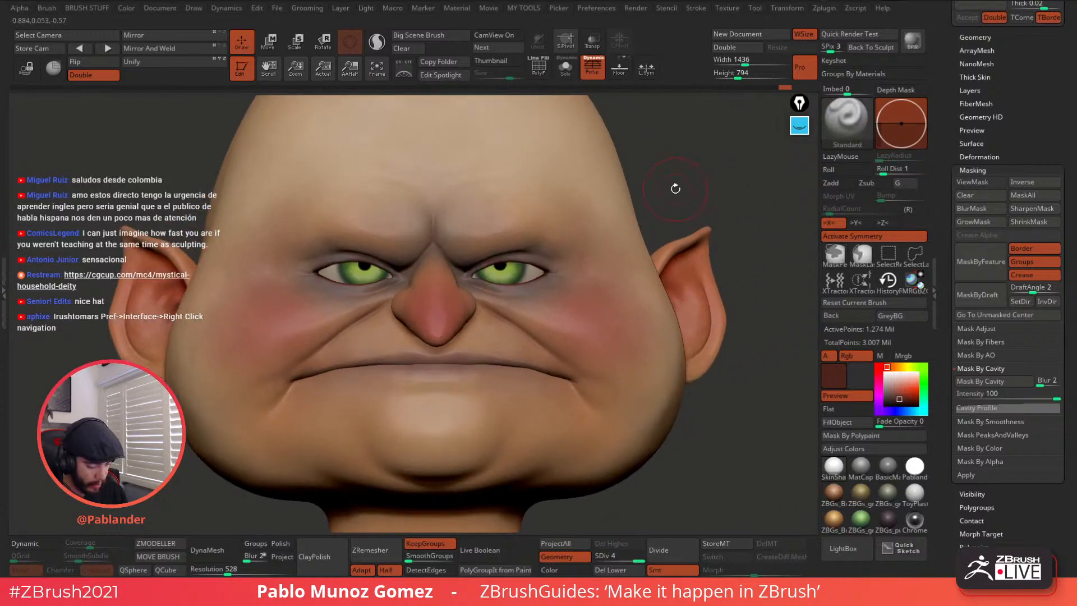
key("s")
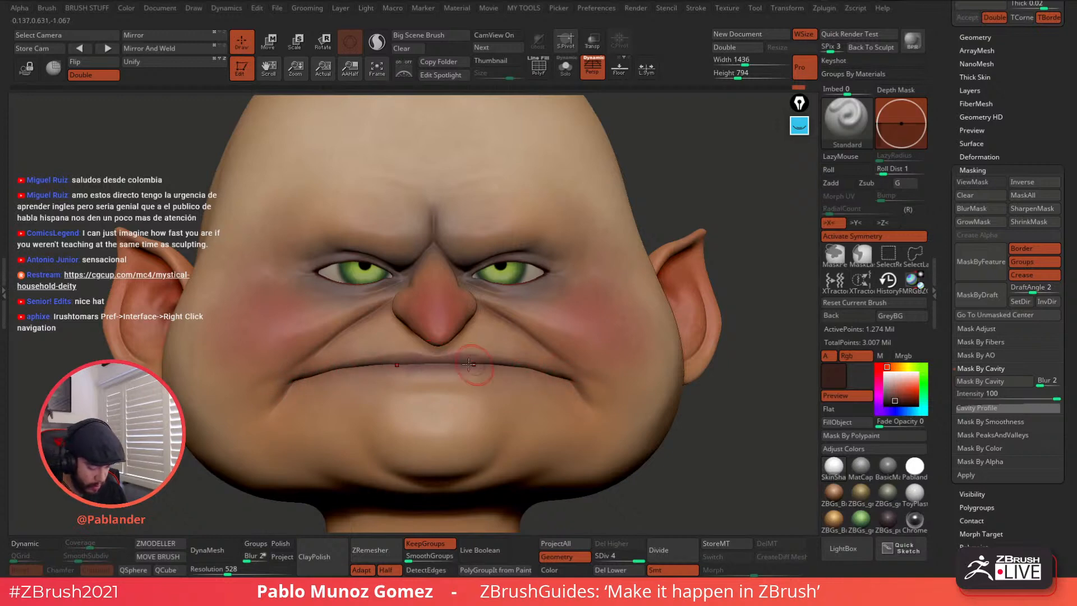
Step: Sample reddish skin tones from the face and blend them into the skin around the mouth and nose folds
right_click_drag(525, 365, 588, 308)
key("c")
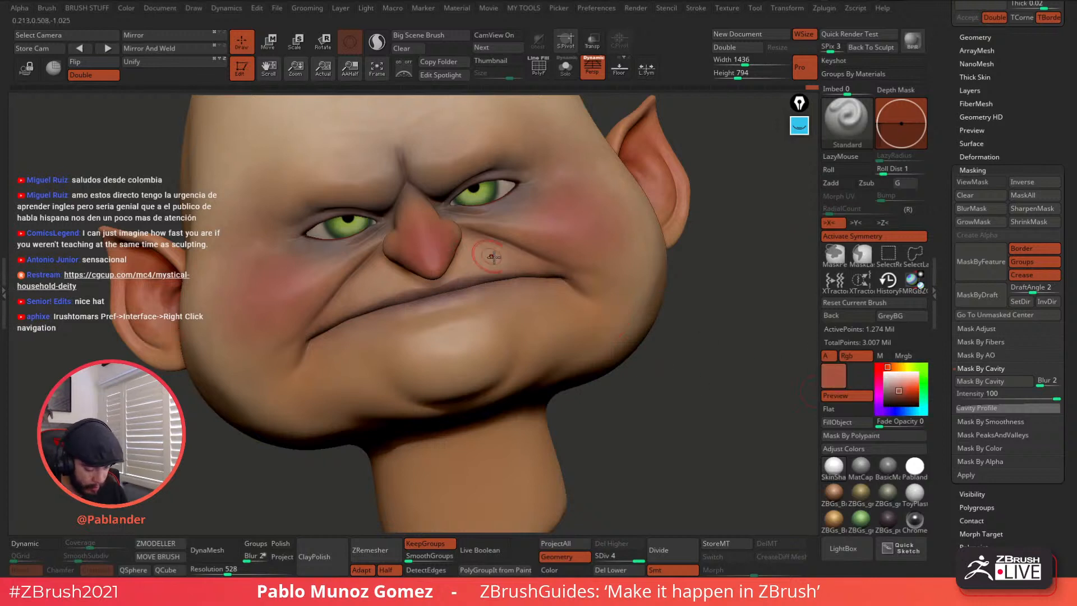
right_click_drag(493, 253, 668, 315)
key("c")
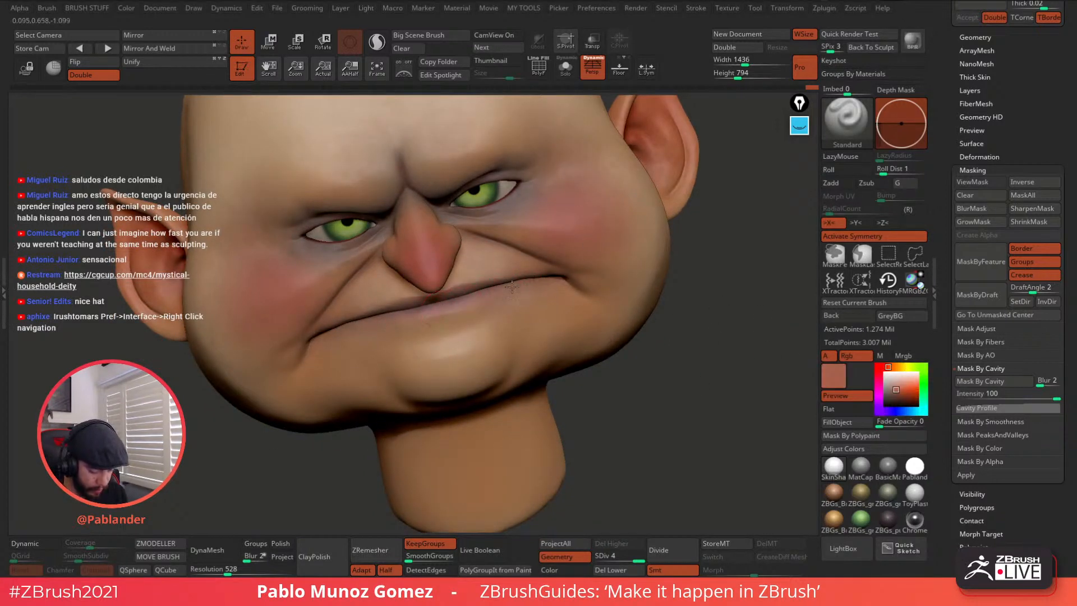
mouse_move(551, 314)
right_mouse_down("ctrl")
mouse_move(547, 270)
mouse_move(561, 314)
right_mouse_up("ctrl")
right_click_drag(561, 359, 567, 322, "ctrl")
mouse_move(668, 334)
right_mouse_down()
mouse_move(599, 344)
mouse_move(643, 354)
mouse_move(632, 410)
right_mouse_up()
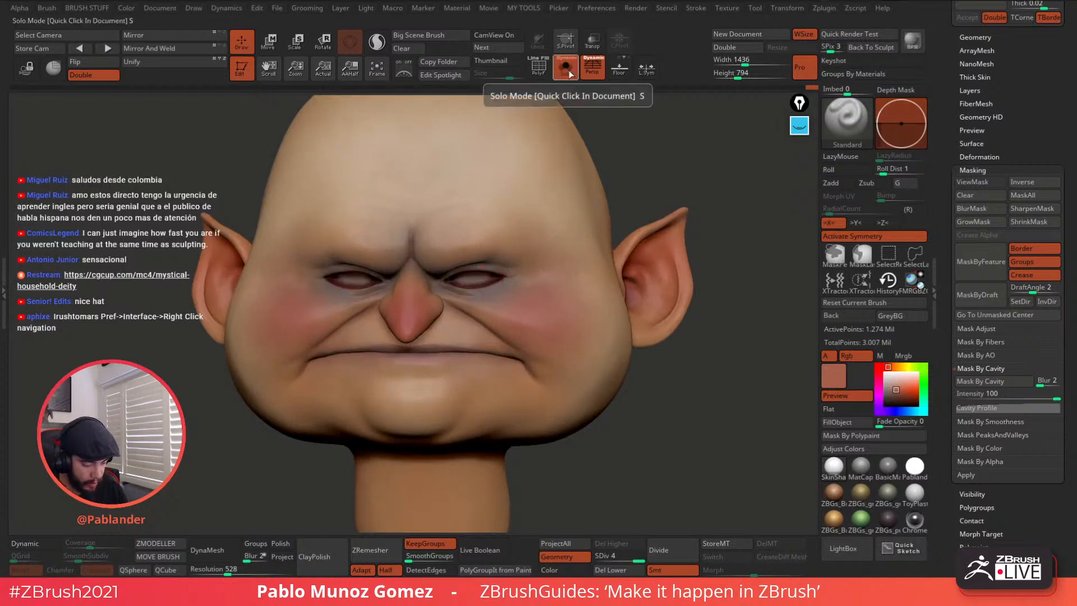
Step: Select the eyeballs, choose a muted red and paint their outer corners with it
left_click(473, 277, "alt")
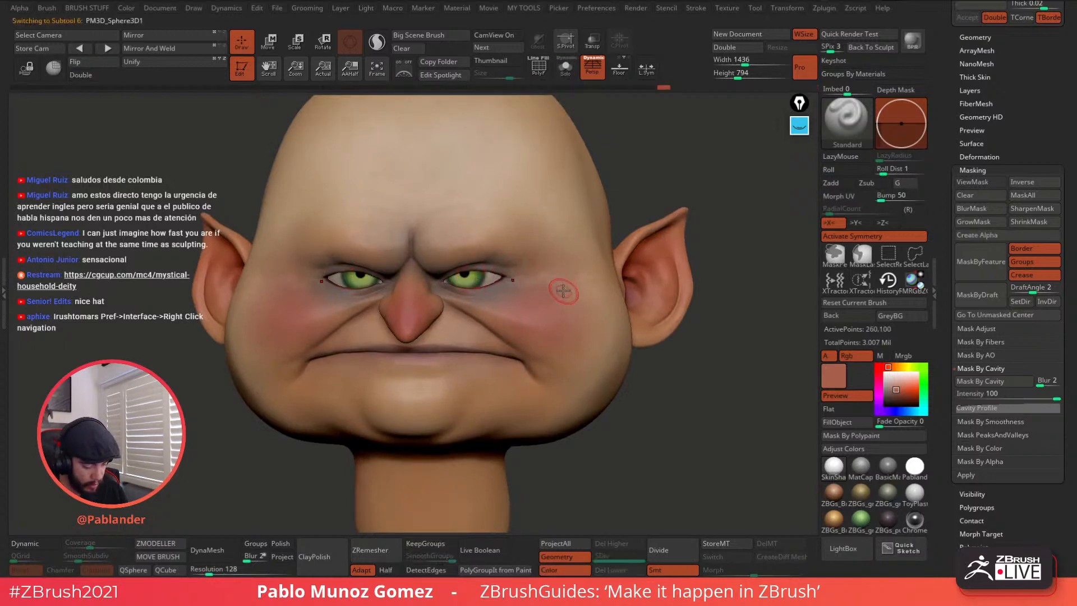
mouse_move(864, 381)
left_mouse_down()
mouse_move(702, 355)
mouse_move(501, 285)
left_mouse_up()
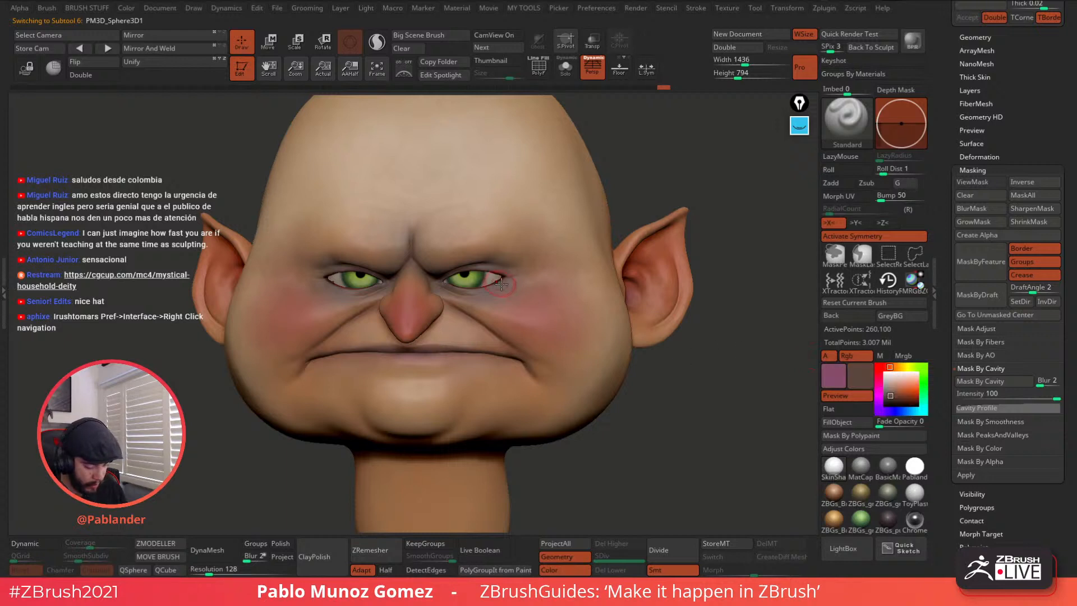
left_click_drag(891, 398, 899, 396)
left_click(886, 367)
left_click(899, 393)
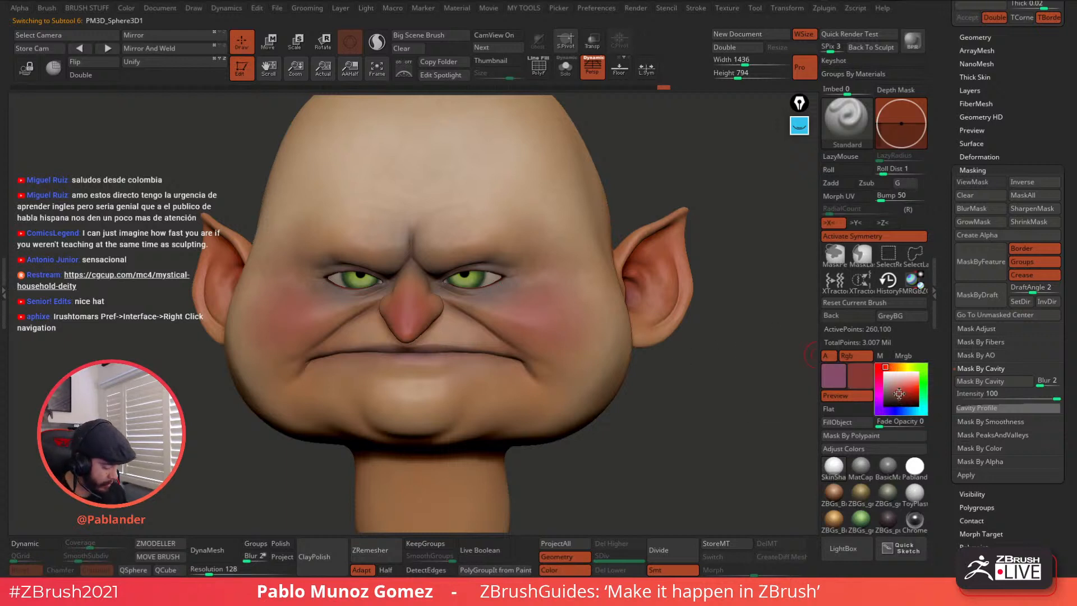
right_click_drag(505, 271, 504, 279)
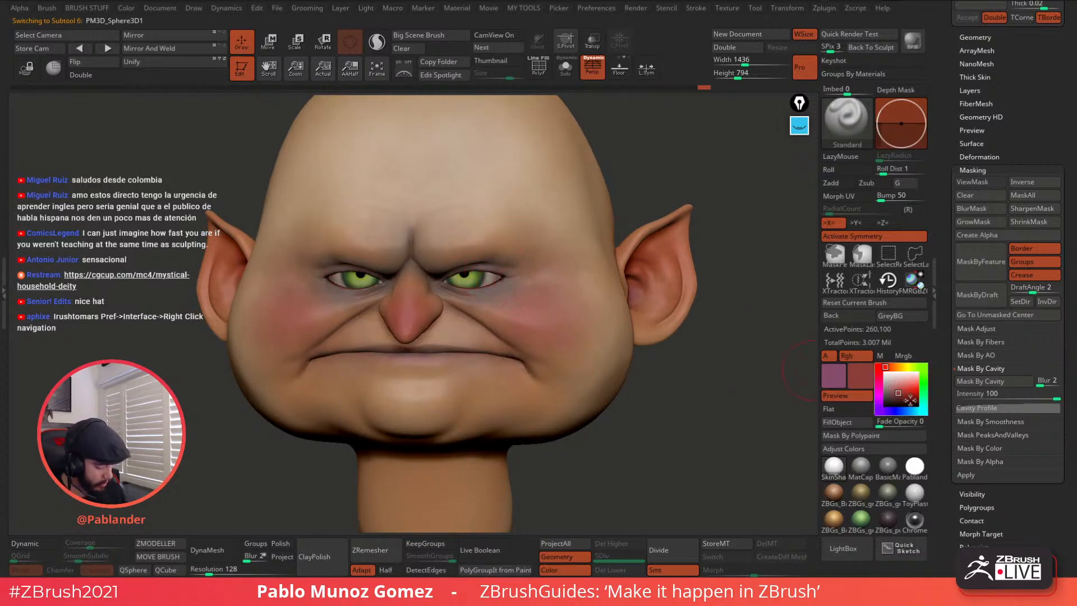
left_click(833, 382)
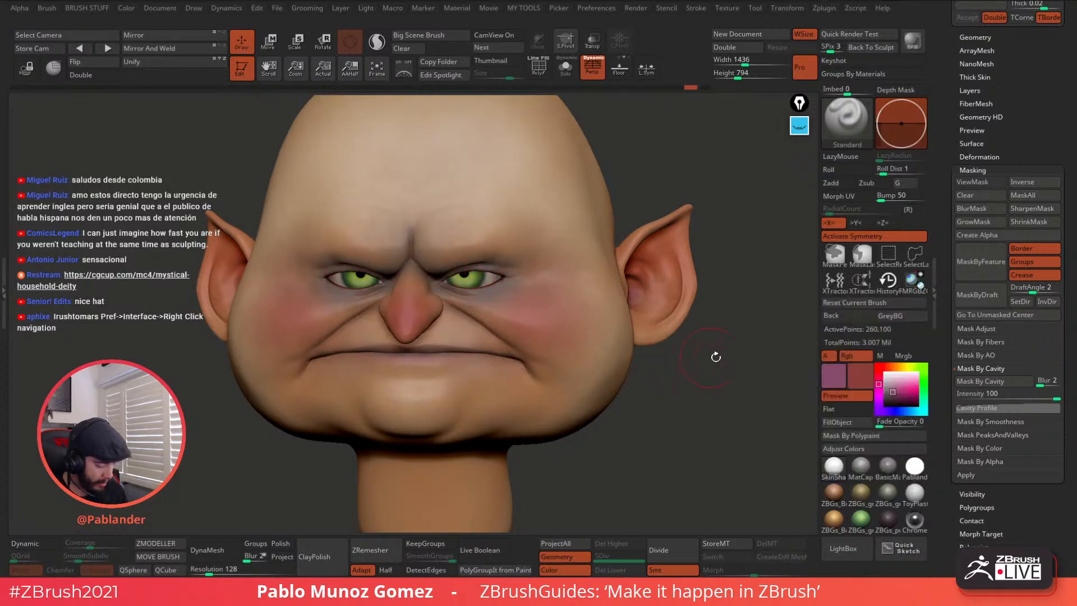
left_click(851, 381)
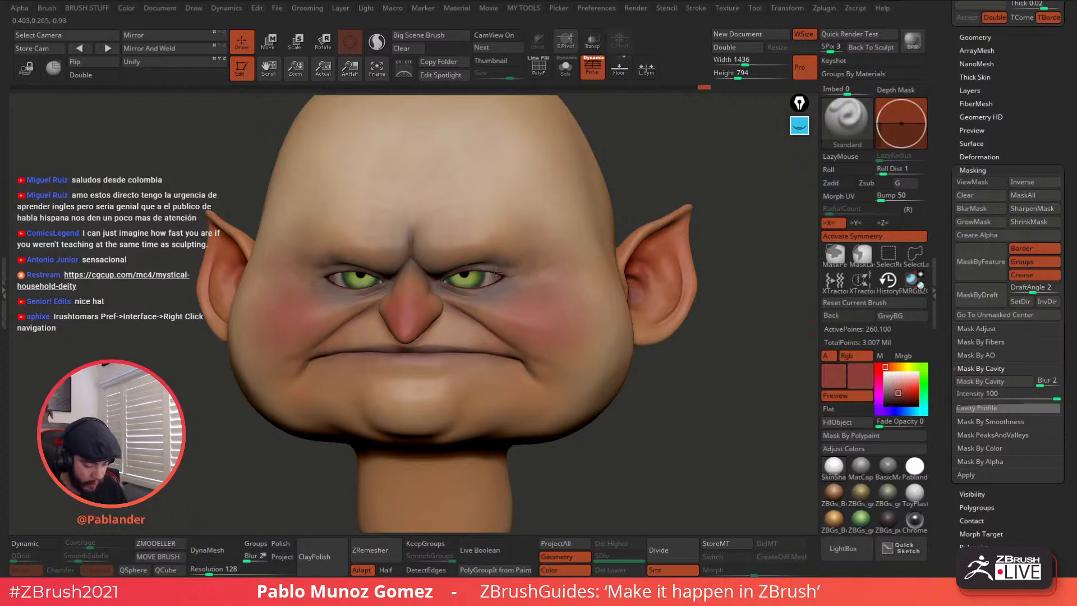
Step: Isolate the eyeballs, choose a very dark muted blue and shade them with it with the head shown again
left_click(565, 66)
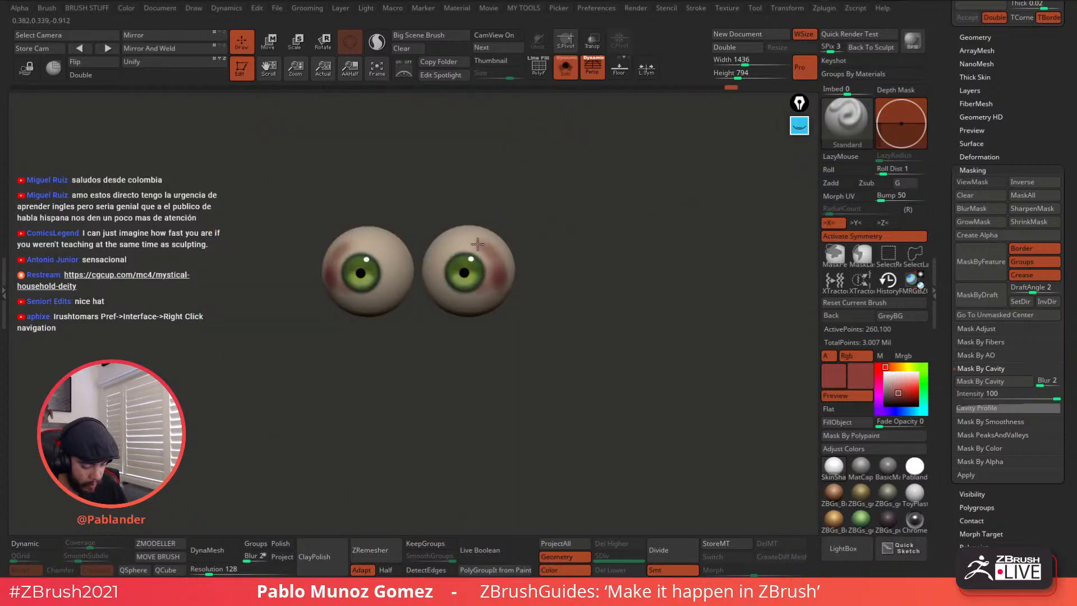
left_click(891, 397)
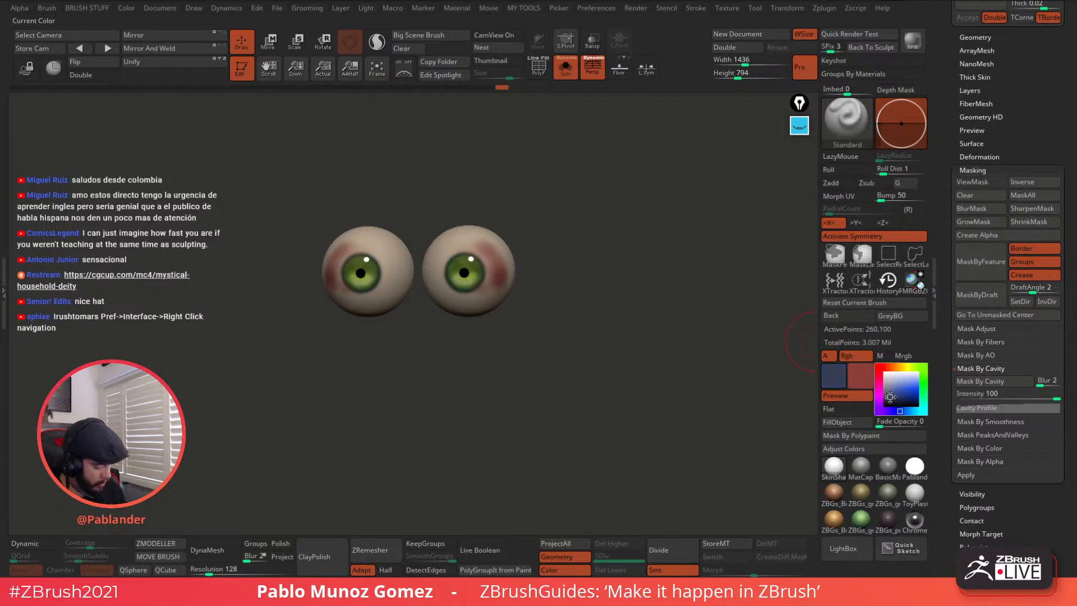
left_click(566, 66)
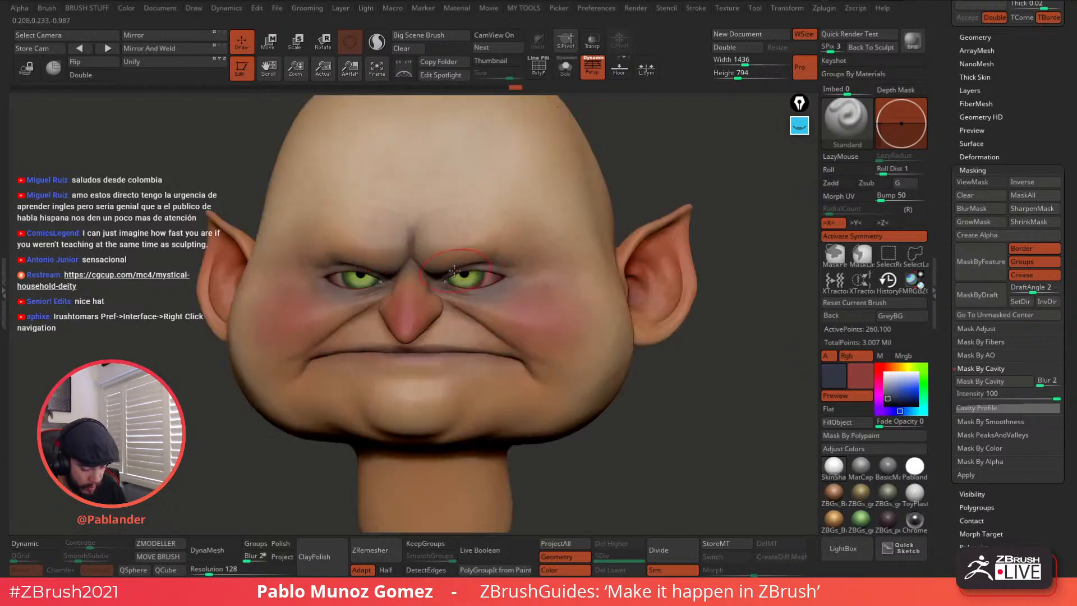
left_click(889, 402)
key("space")
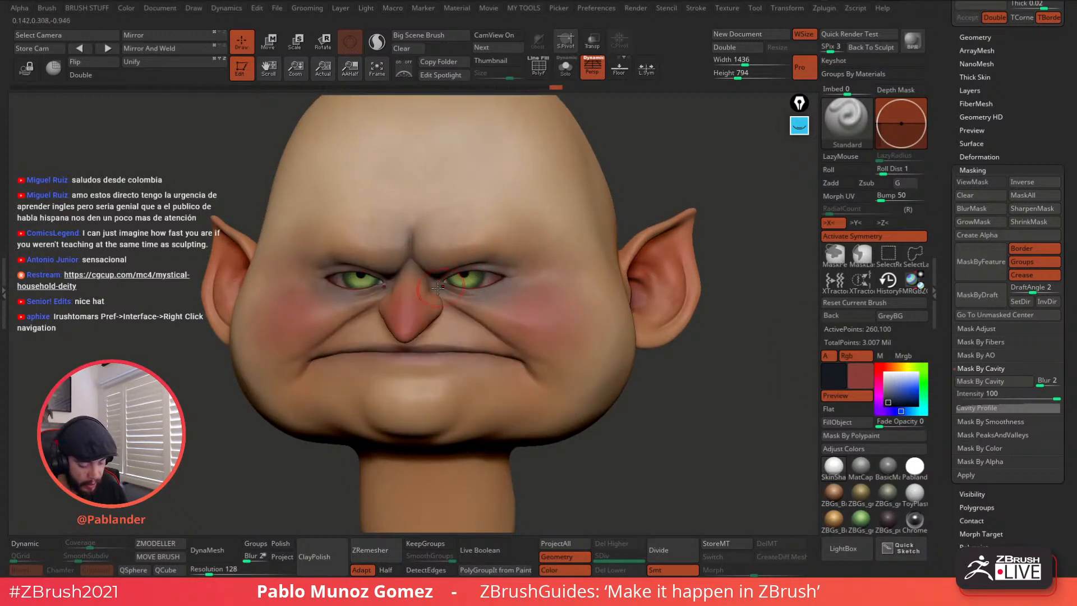
mouse_move(510, 270)
right_mouse_down()
mouse_move(581, 313)
mouse_move(563, 290)
right_mouse_up()
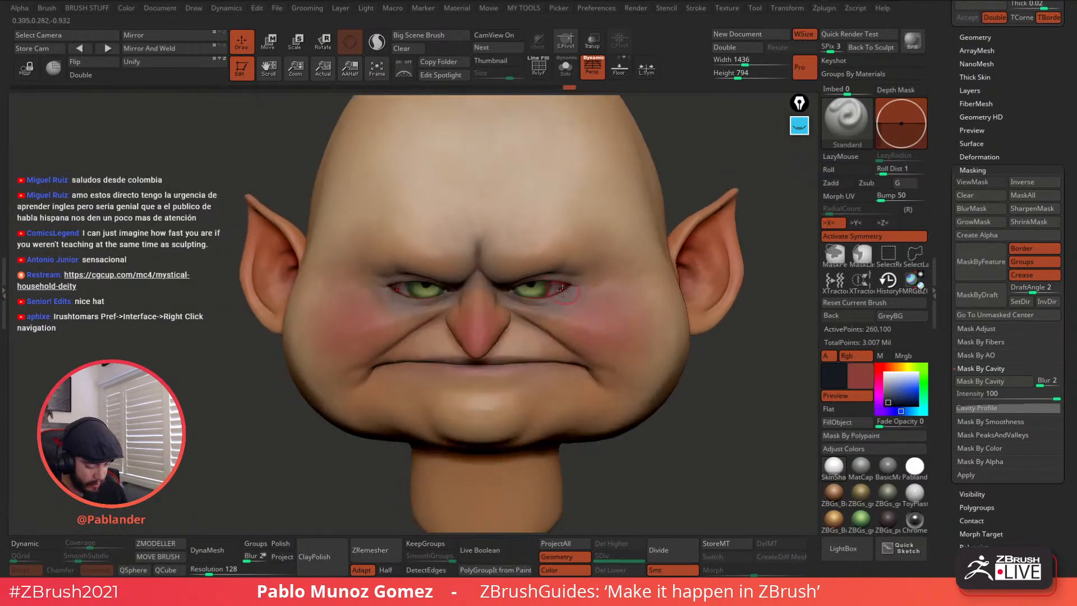
mouse_move(602, 321)
right_mouse_down("ctrl")
mouse_move(592, 327)
mouse_move(603, 316)
right_mouse_up("ctrl")
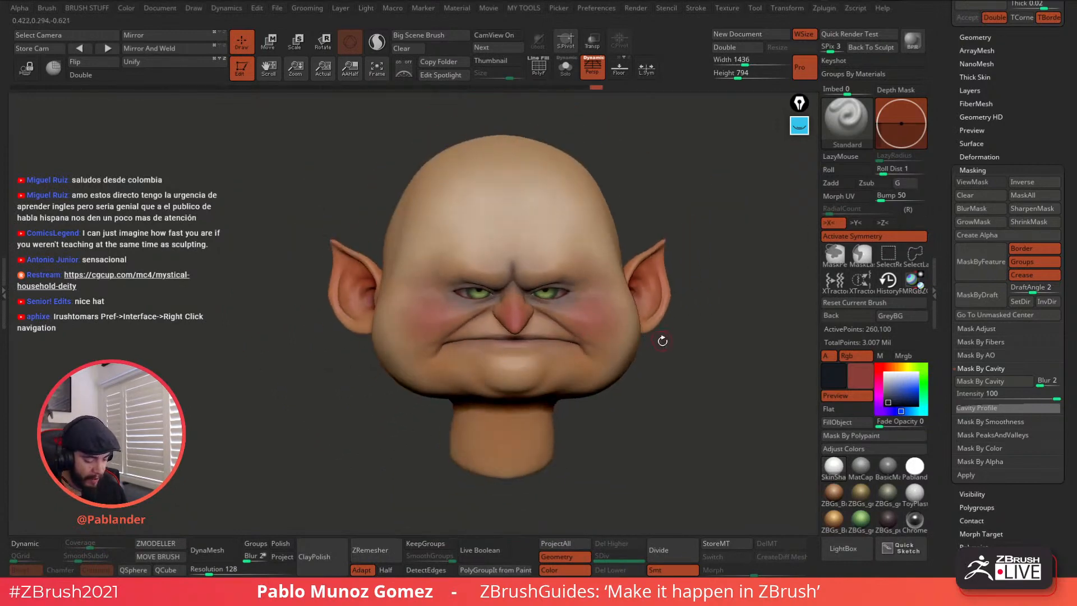
right_click_drag(662, 341, 623, 350, "alt")
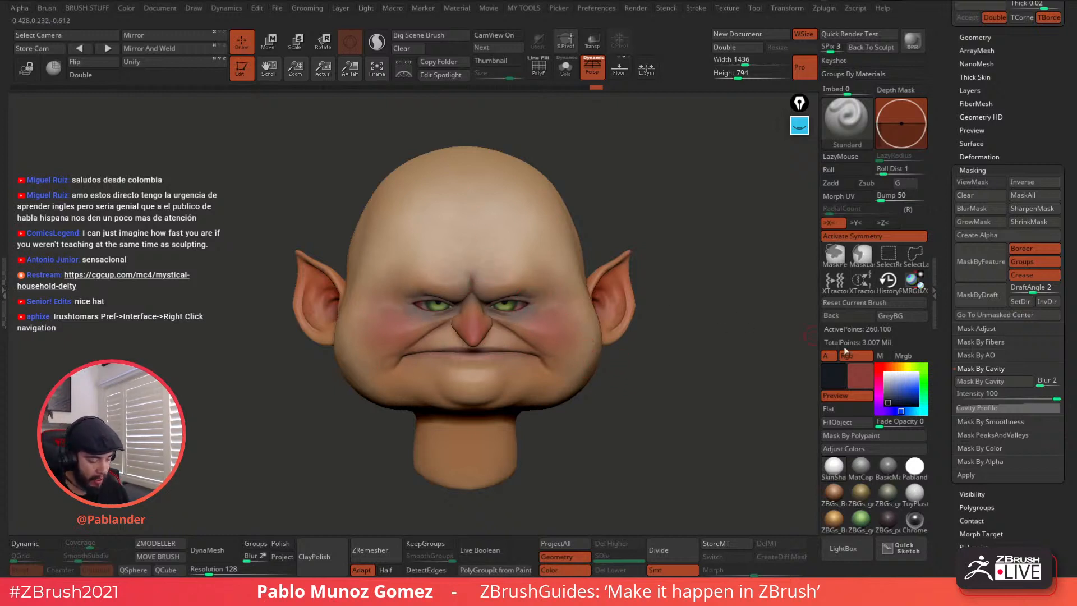
Step: Choose a dark brown, switch to the head and darken the crease between the brows with it
left_click_drag(890, 382, 482, 278)
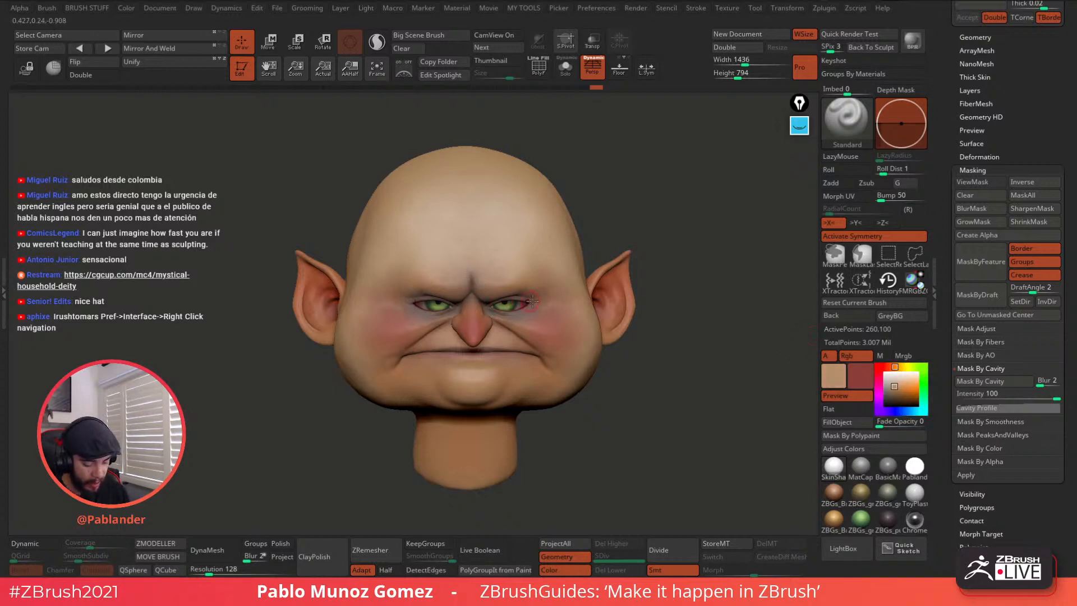
left_click_drag(914, 397, 472, 275)
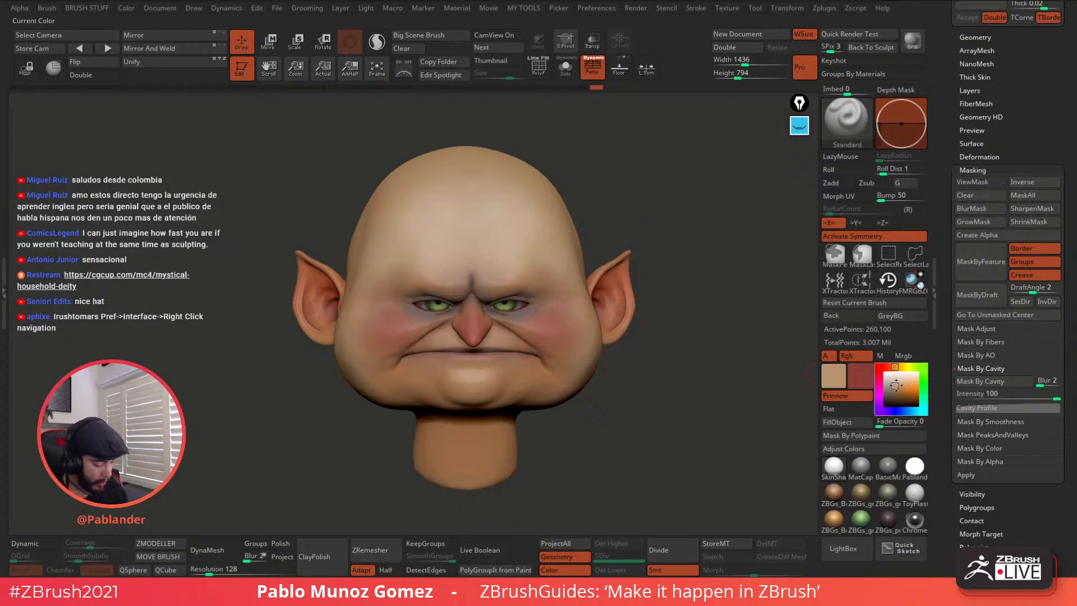
left_click_drag(905, 392, 477, 303)
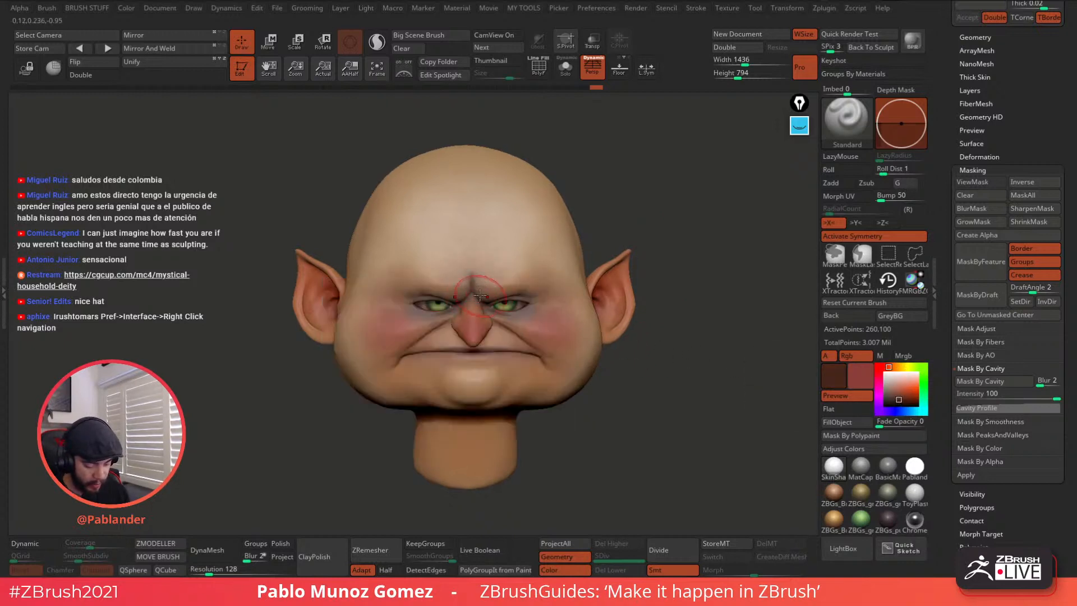
mouse_move(494, 281)
right_mouse_down("ctrl")
mouse_move(505, 323)
mouse_move(490, 283)
right_mouse_up("ctrl")
left_click(490, 284, "alt")
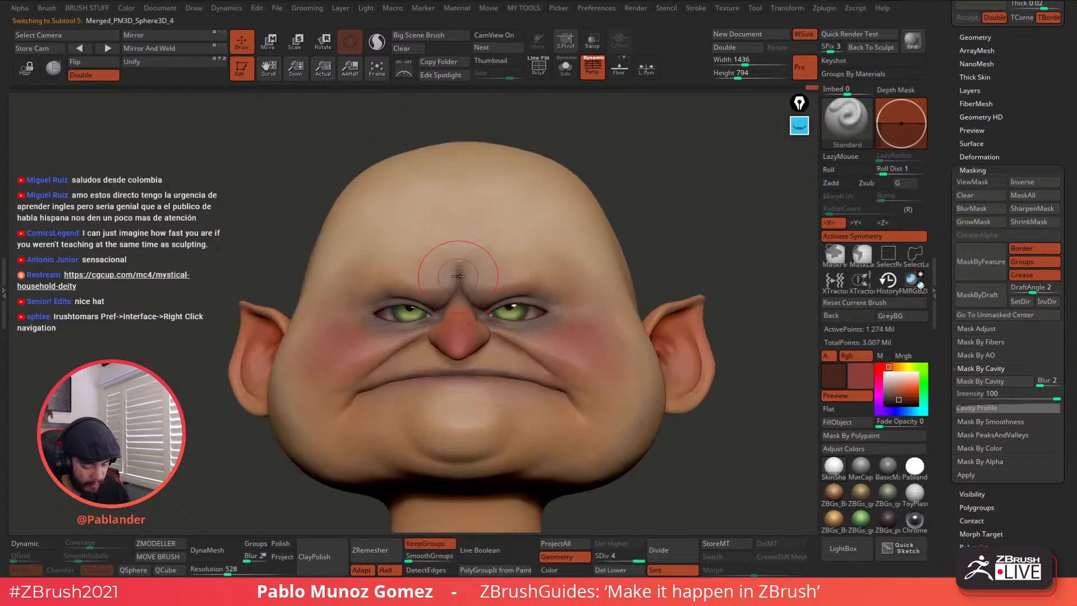
left_click(459, 262)
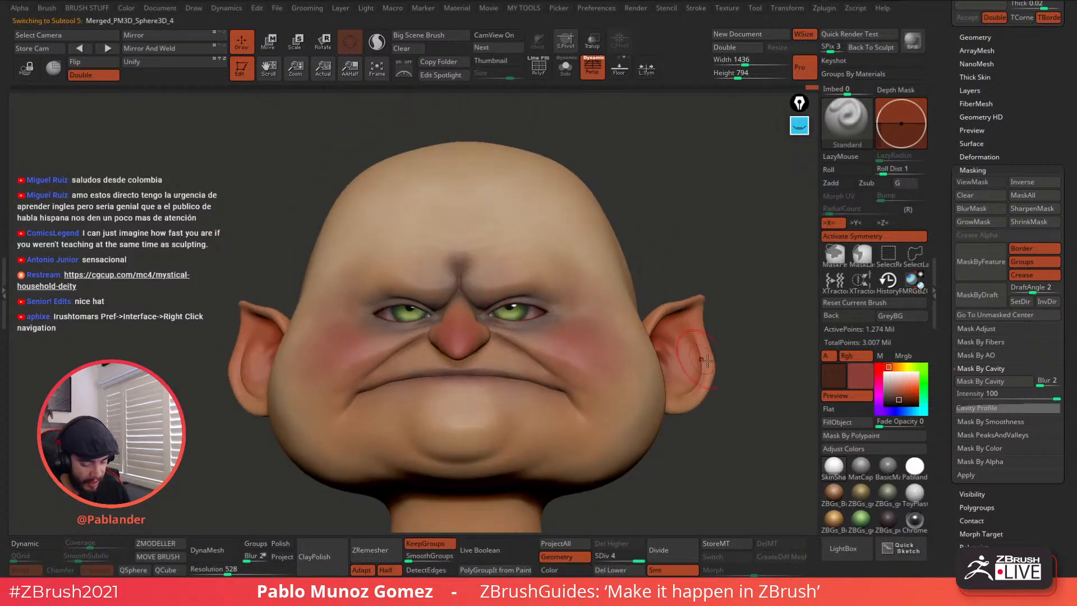
Step: Sample the light skin tone beside the brow crease and paint back the dark mark's upper end
key("c")
left_click_drag(460, 254, 464, 270)
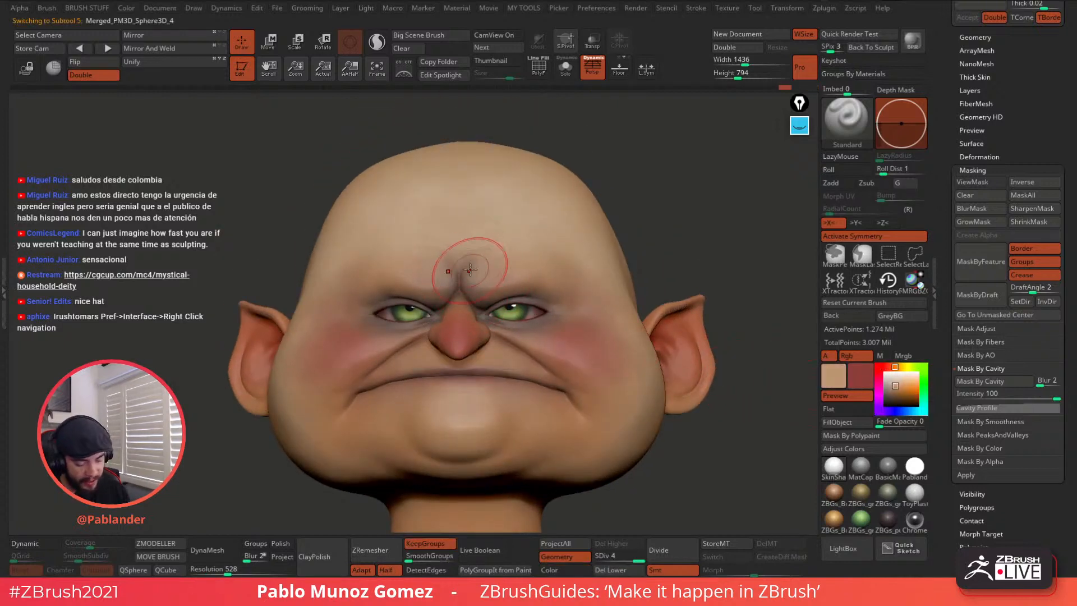
right_click_drag(550, 252, 568, 349, "ctrl")
right_click_drag(665, 342, 609, 376)
Step: Collapse the masking options, bring up the subtool list and turn off the perspective view
left_click(977, 103)
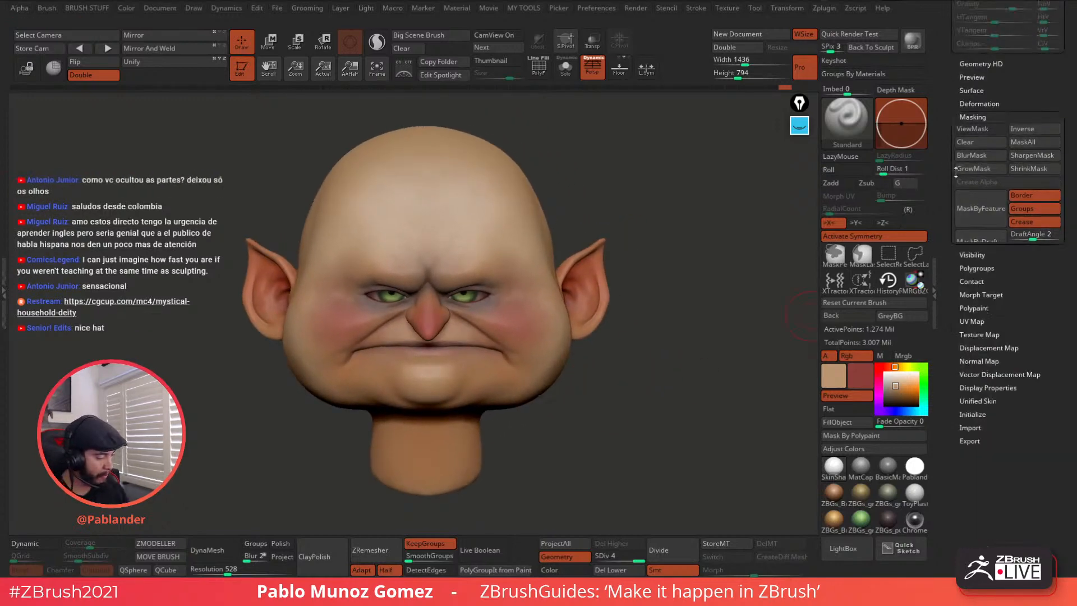
scroll(952, 242, "up", 5)
left_click(984, 164)
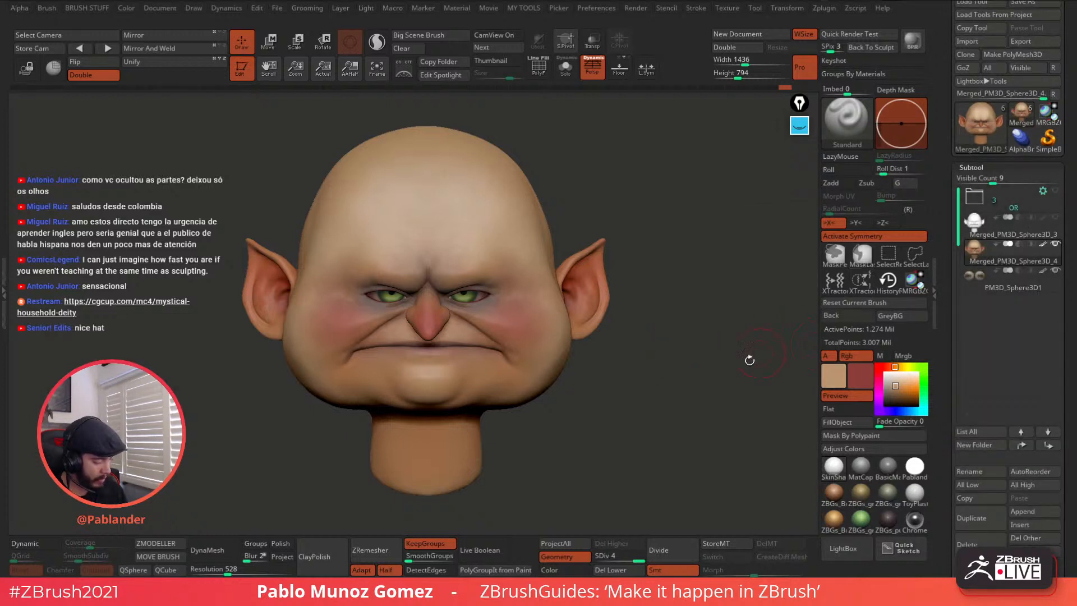
left_click_drag(635, 268, 630, 356)
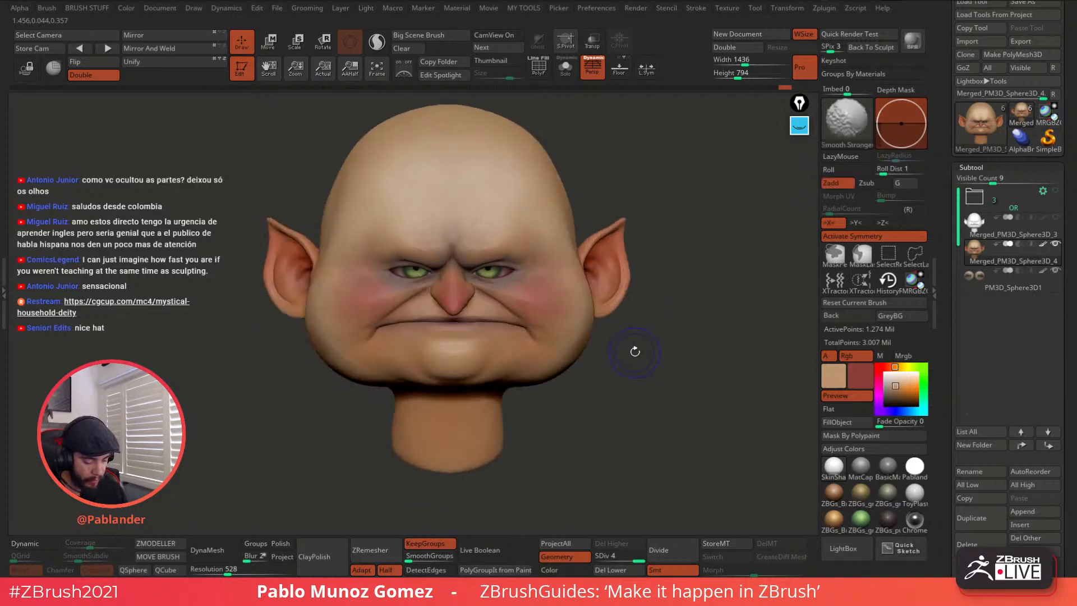
left_click_drag(590, 76, 626, 150)
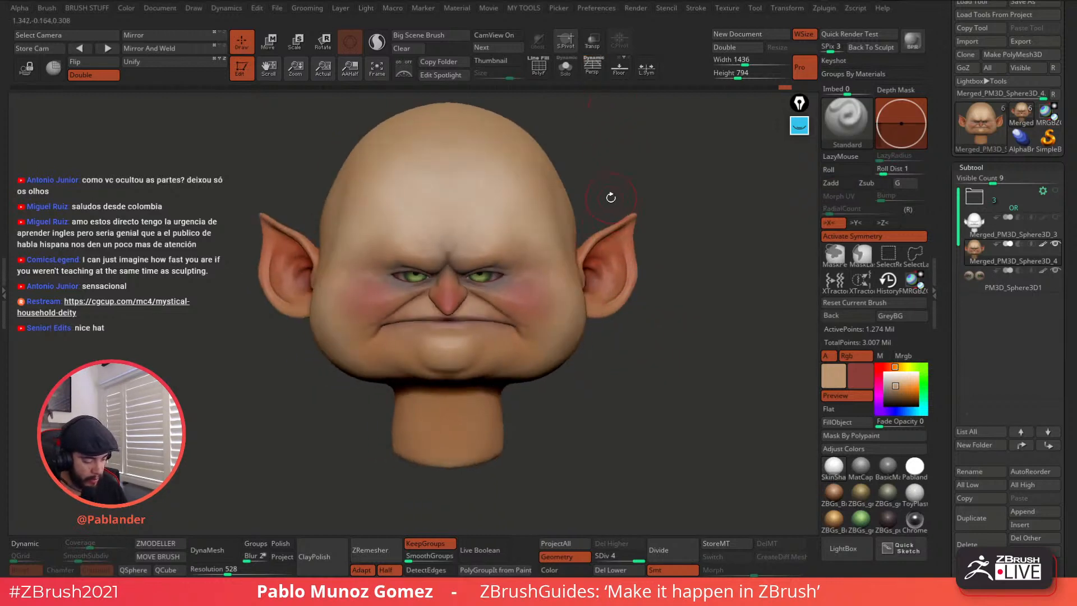
Step: Lasso a beard-shaped mask over the sideburns, jaw and chin from the side view and soften its edge
mouse_move(611, 197)
left_mouse_down()
mouse_move(553, 206)
mouse_move(561, 340)
mouse_move(469, 393)
mouse_move(420, 365)
mouse_move(420, 324)
mouse_move(458, 335)
mouse_move(473, 286)
left_mouse_up()
key("ctrl")
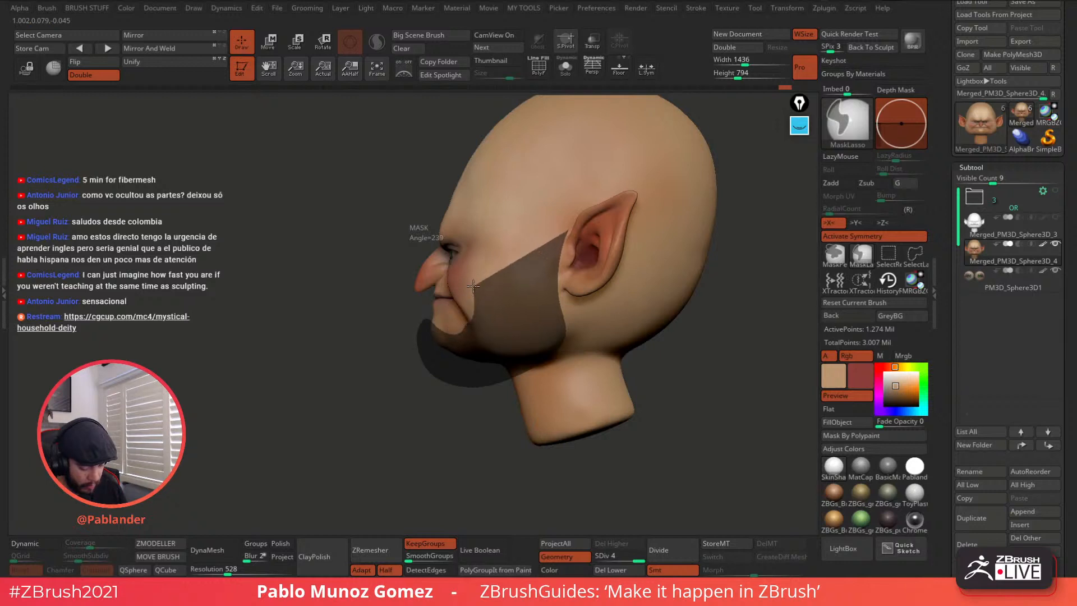
mouse_move(542, 241)
left_mouse_down("ctrl")
mouse_move(565, 223)
mouse_move(569, 242)
left_mouse_up("ctrl")
mouse_move(569, 267)
right_mouse_down()
mouse_move(616, 293)
mouse_move(646, 346)
mouse_move(622, 353)
mouse_move(654, 372)
mouse_move(629, 364)
right_mouse_up()
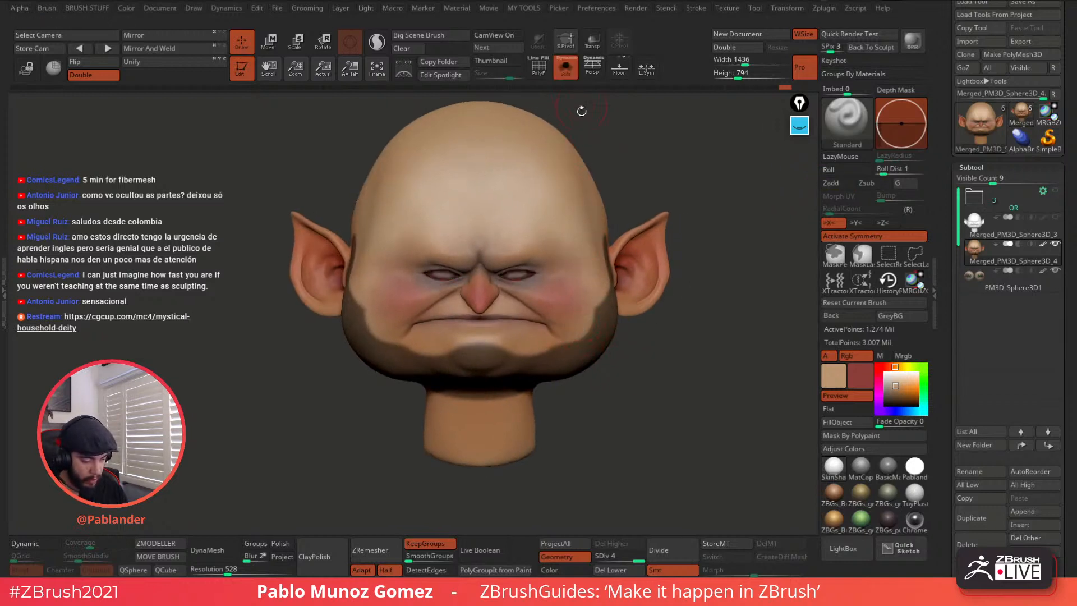
left_click(566, 66)
left_click(566, 66)
right_click_drag(534, 212, 556, 220)
right_click_drag(640, 323, 599, 355, "alt")
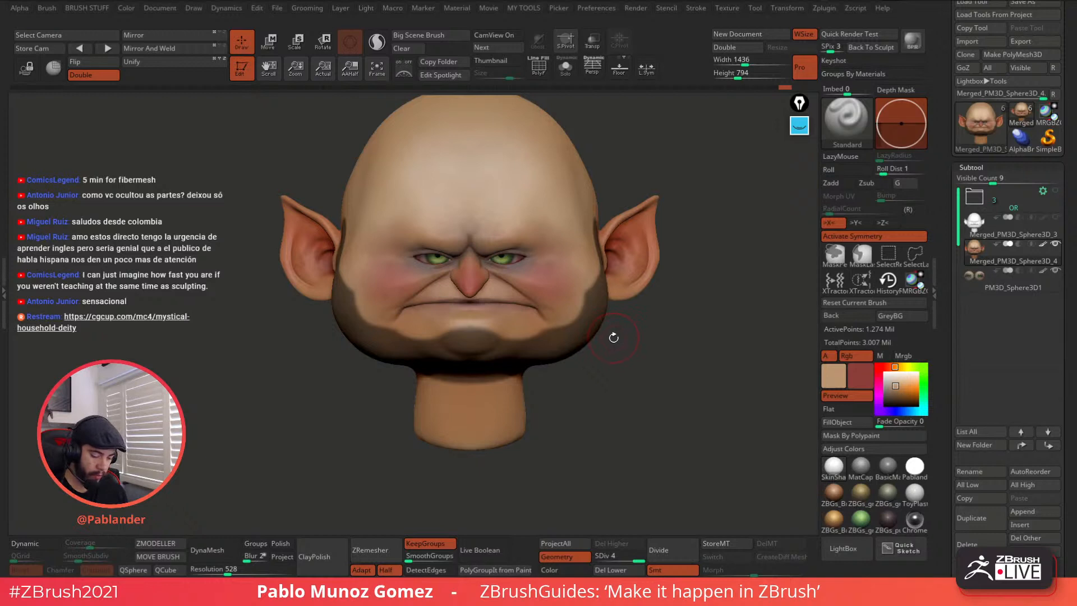
right_click_drag(628, 334, 577, 350, "alt")
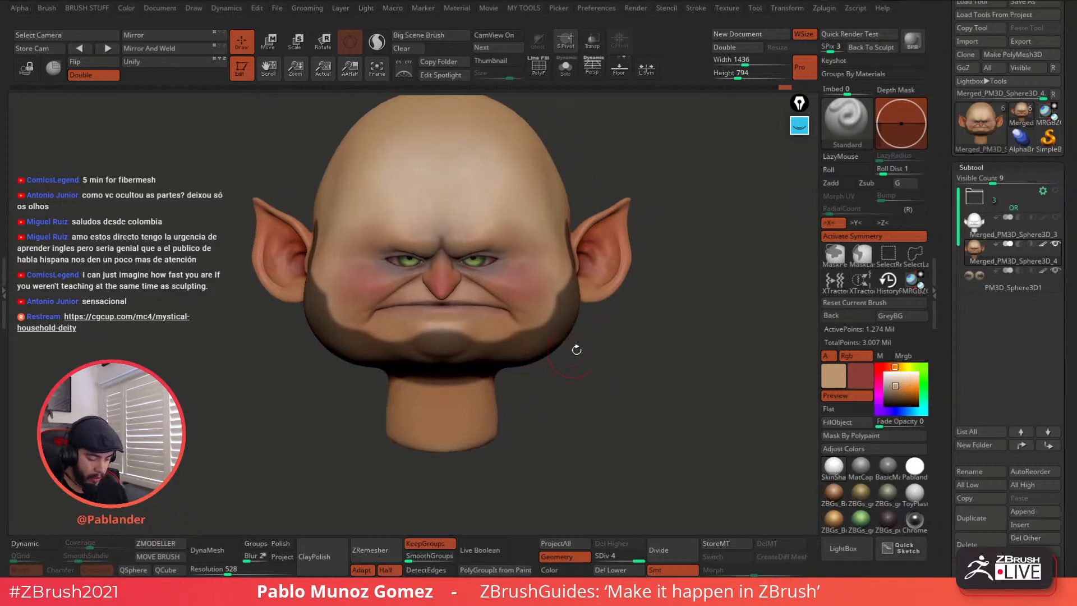
key("ctrl")
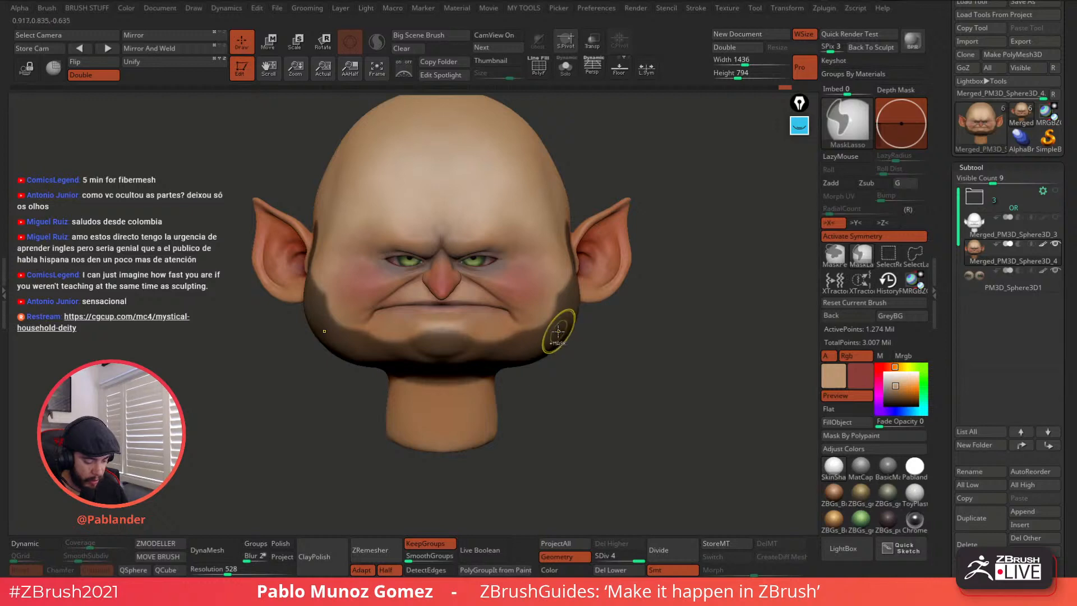
Step: Preview FiberMesh fibers on the masked beard area of the head
scroll(1010, 281, "down", 6)
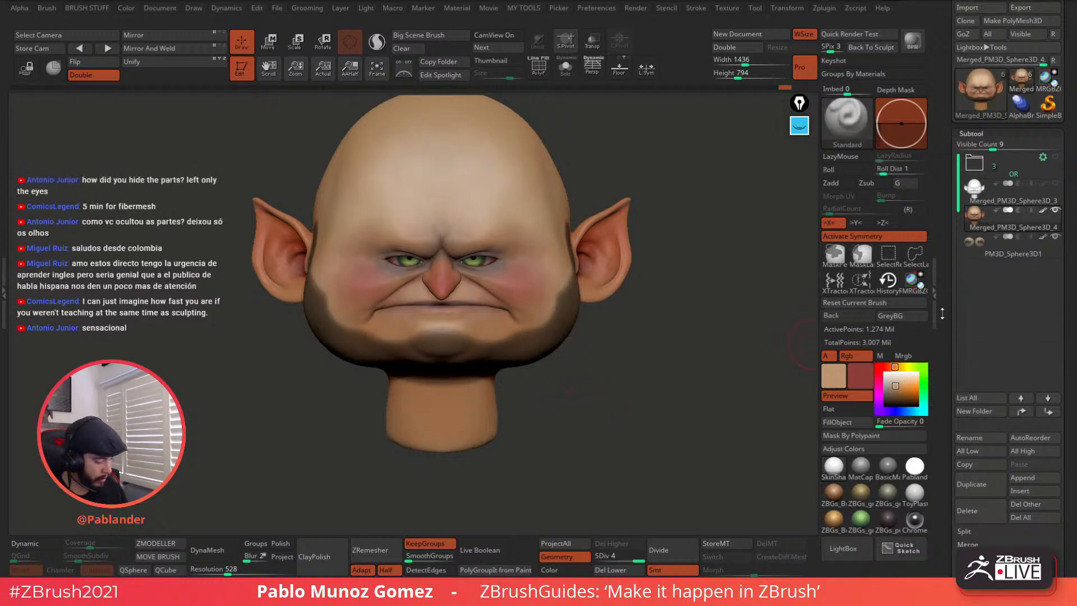
scroll(999, 392, "down", 6)
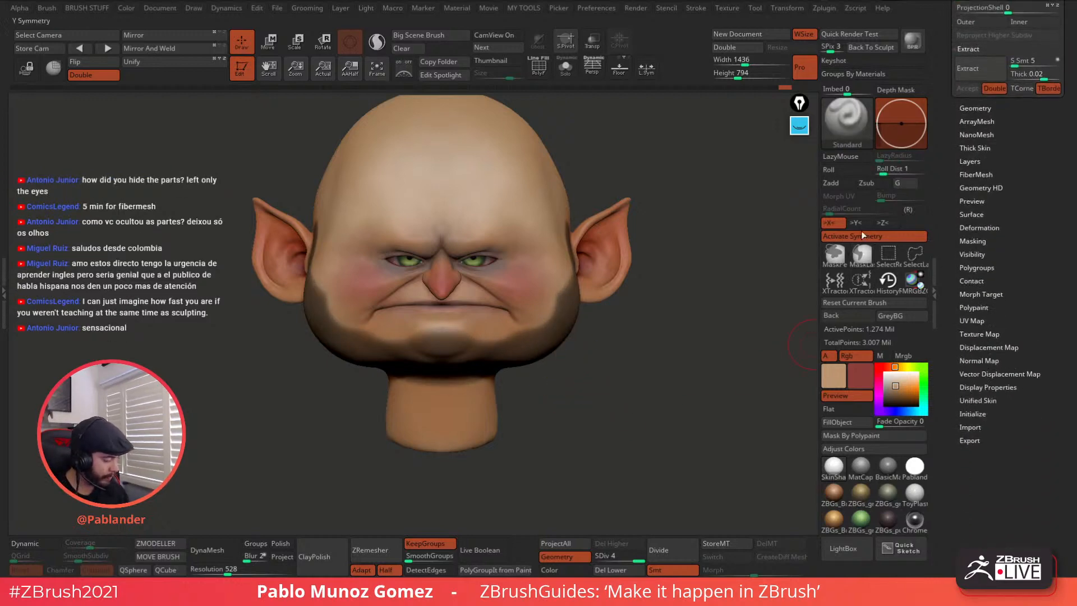
left_click_drag(705, 315, 670, 314)
left_click(997, 175)
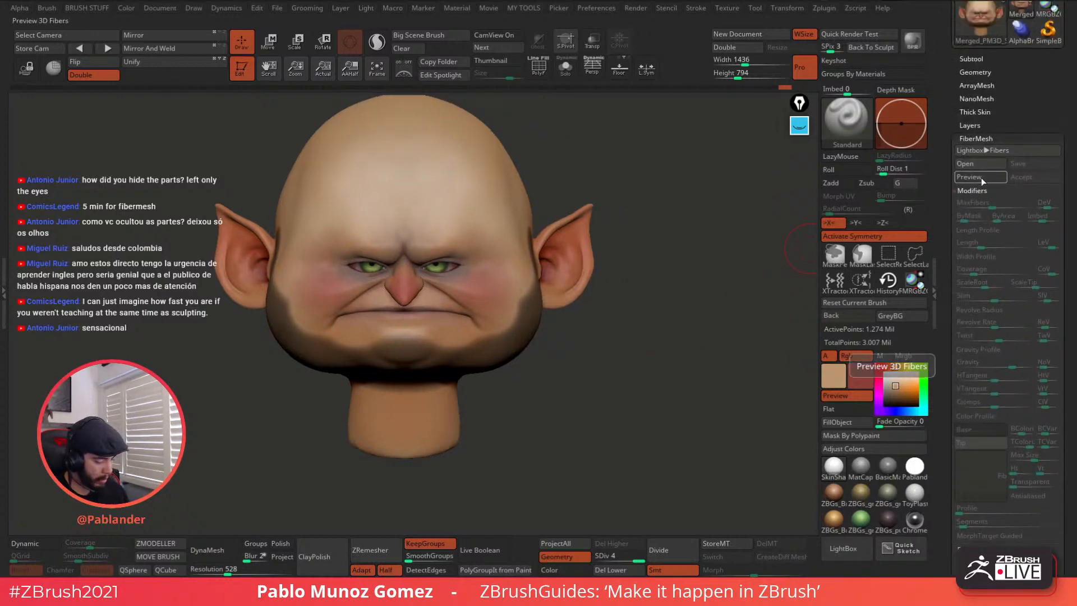
left_click(982, 177)
Step: Set both the base and tip colours of the beard fibers to white
left_click(980, 433)
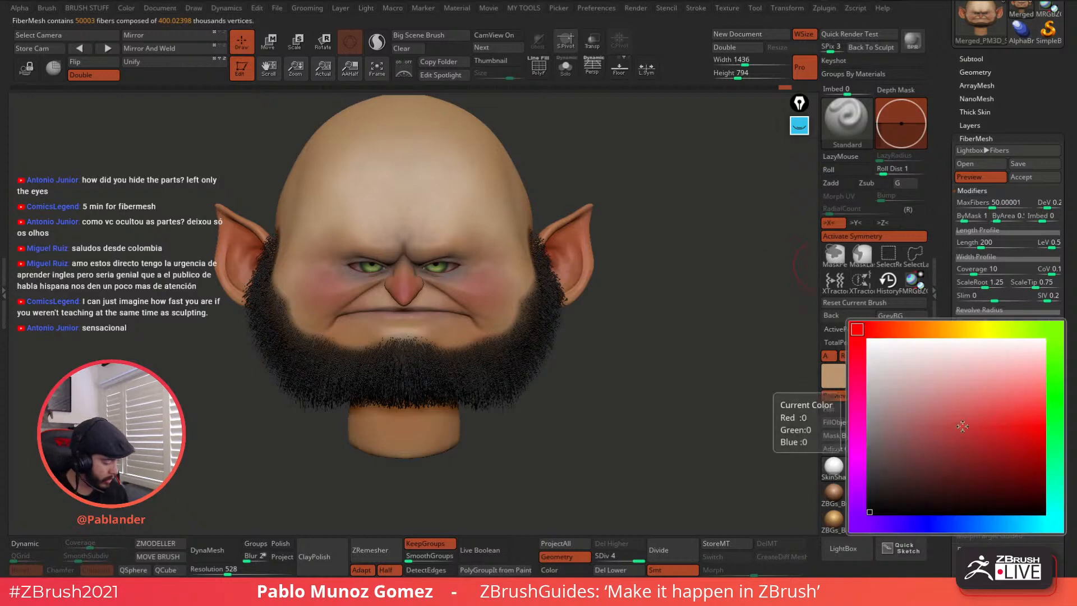
left_click(859, 333)
left_click(982, 444)
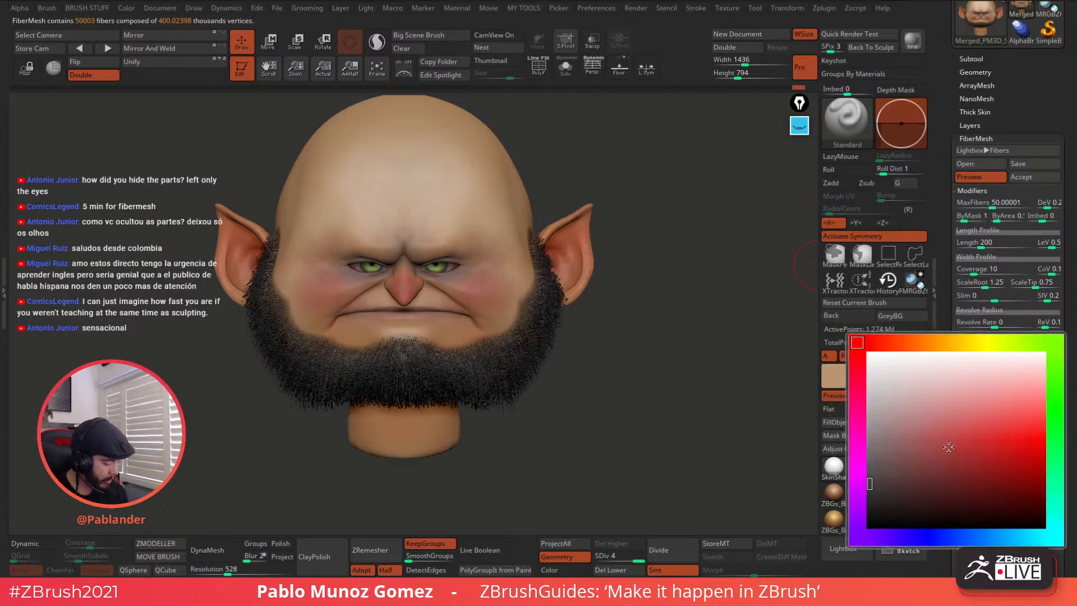
left_click(856, 336)
Step: Set the beard fibers' modulation by face area to 0.22222
left_click_drag(623, 366, 652, 345, "alt")
left_click_drag(694, 400, 674, 399, "shift")
left_click_drag(616, 370, 651, 388, "alt")
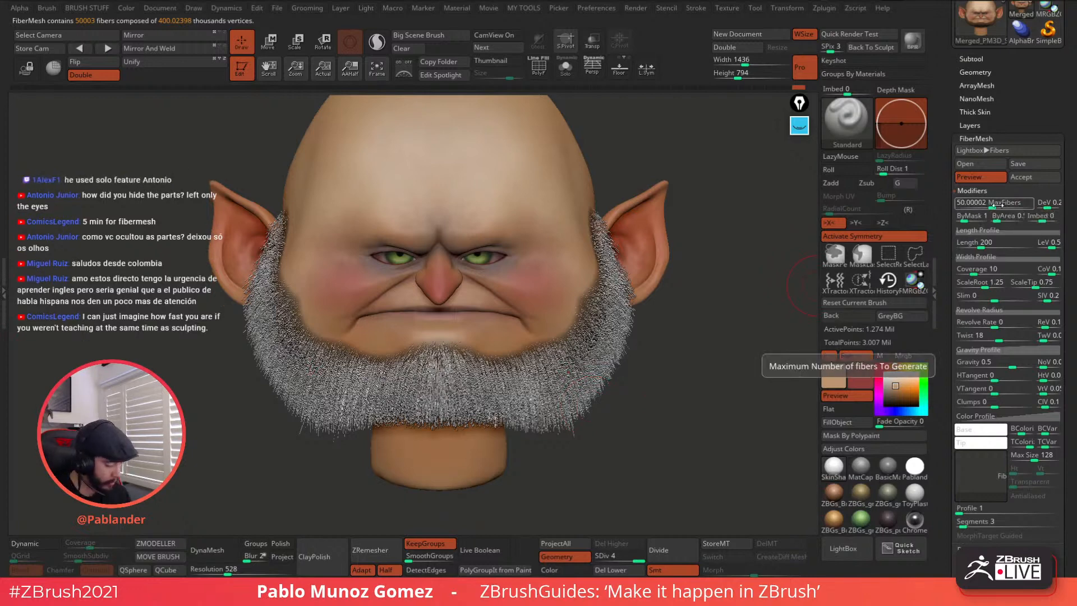
left_click_drag(680, 300, 686, 303, "alt")
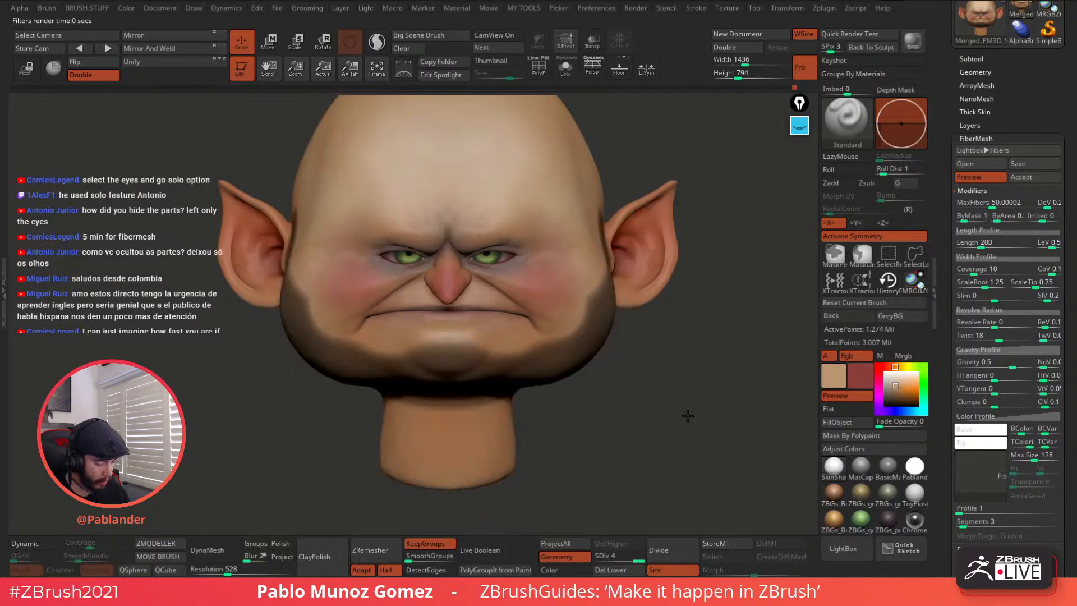
left_click_drag(681, 415, 685, 413)
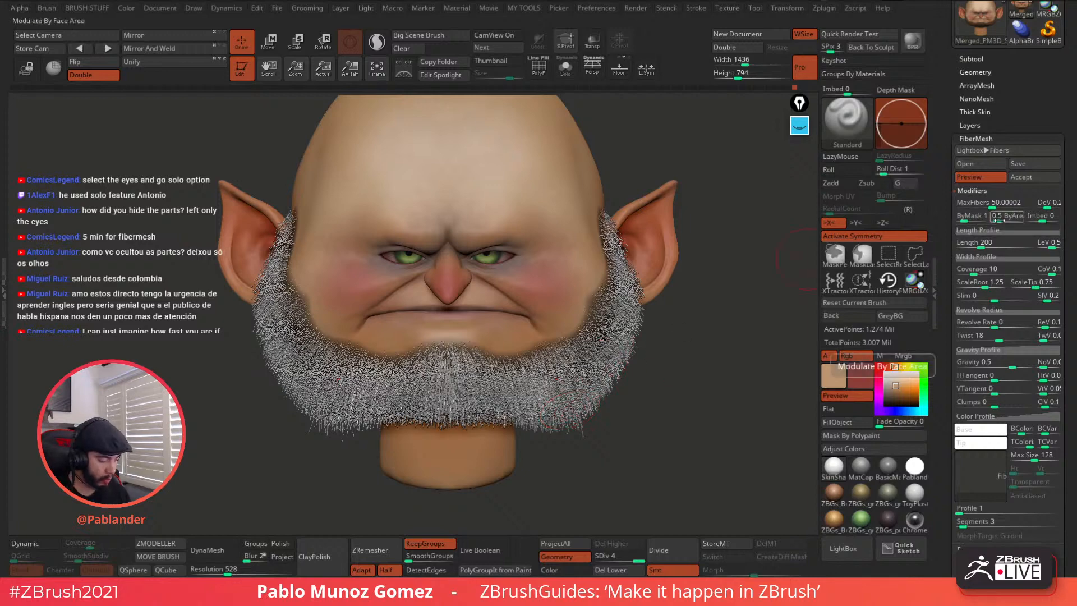
left_click_drag(999, 220, 996, 221)
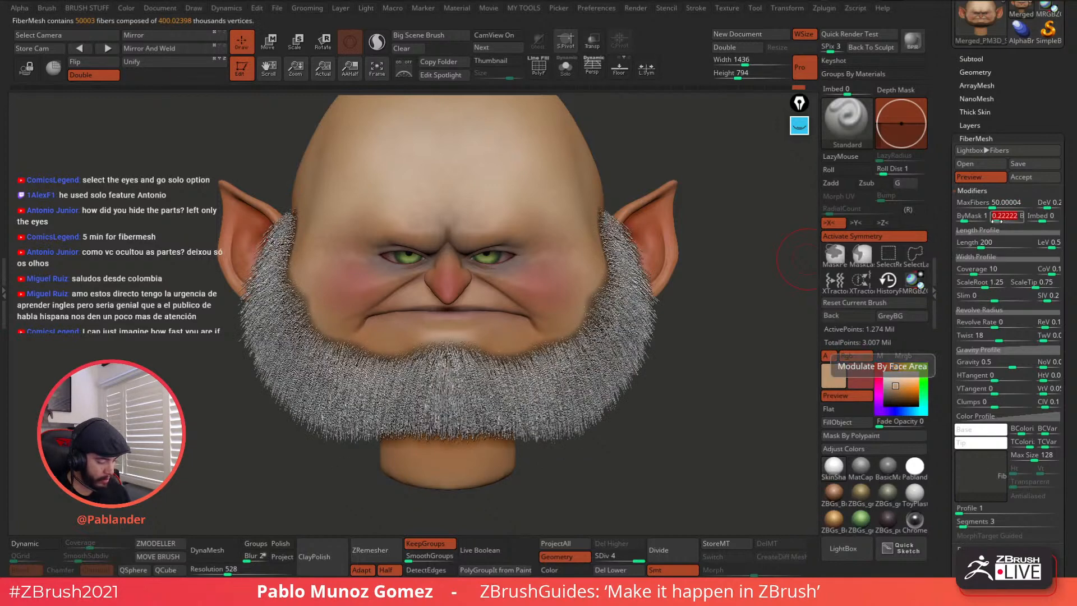
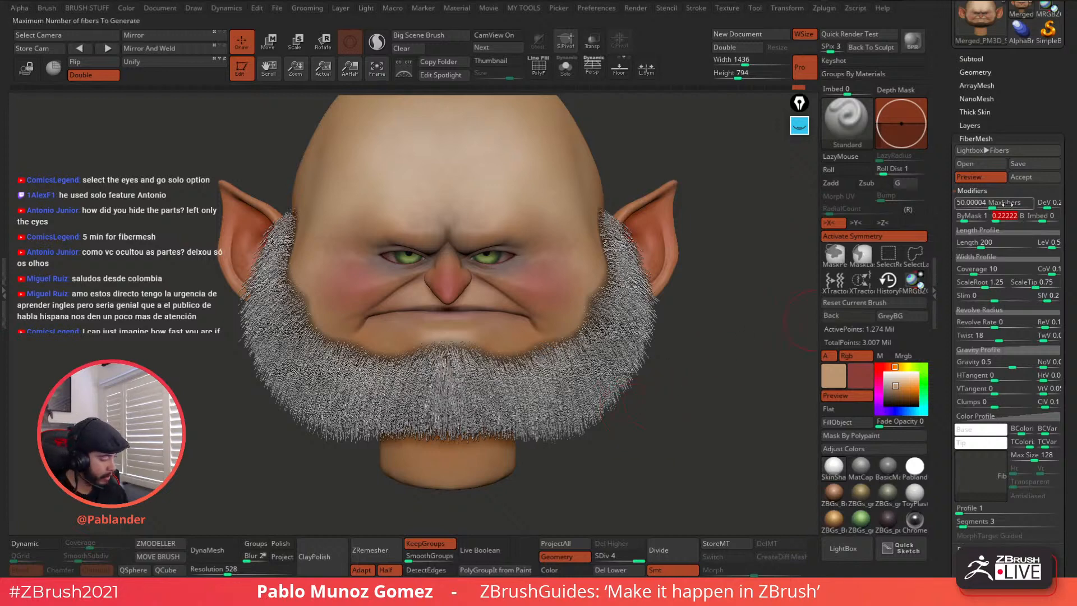
Step: Set the beard fibers to 6 segments and a Twist of 0
left_click(981, 245)
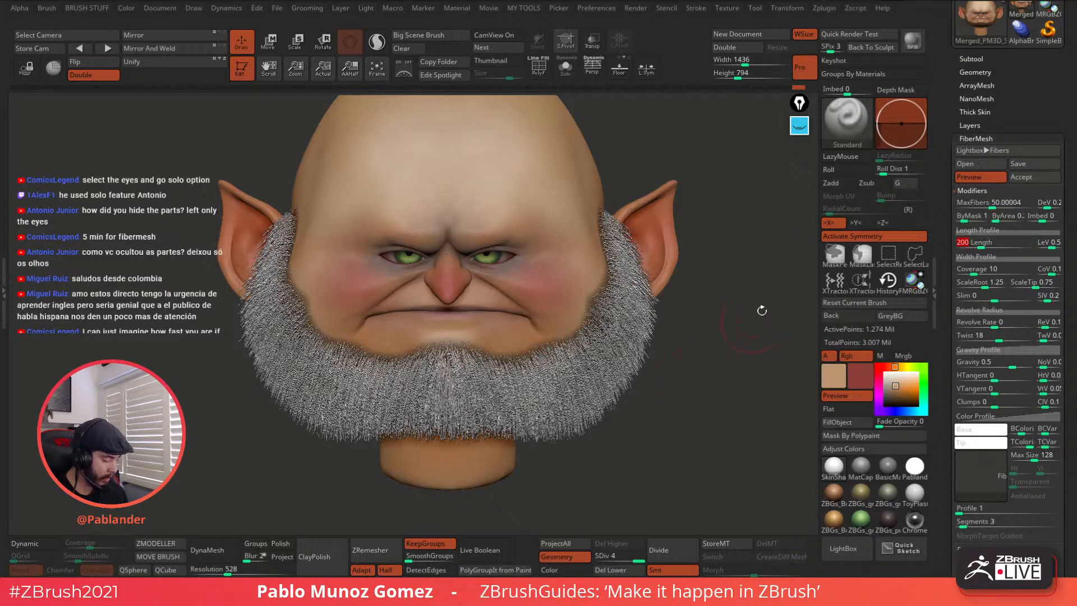
left_click(969, 522)
type("6")
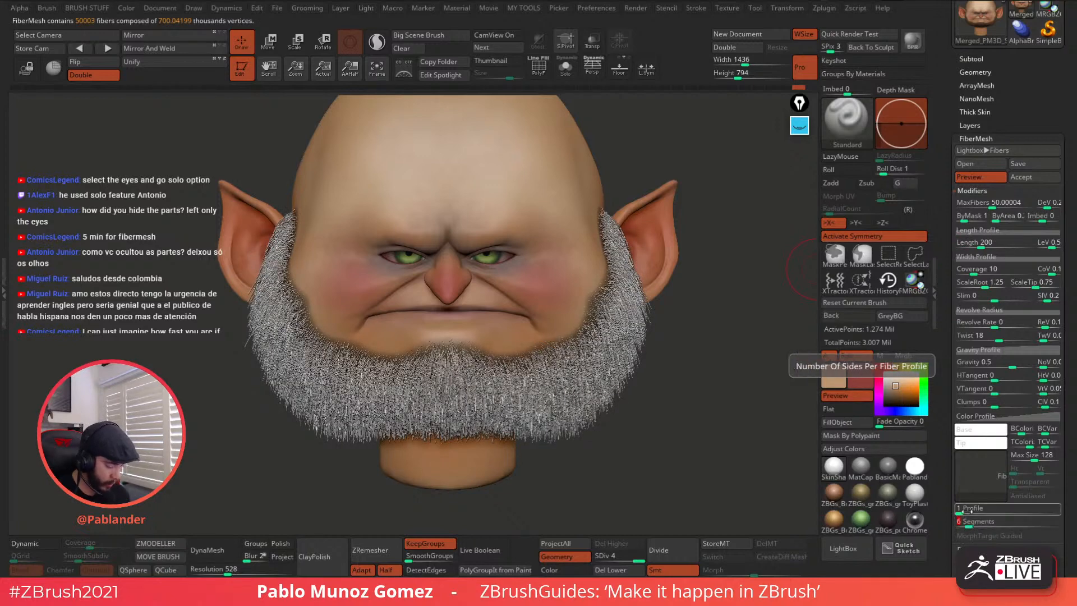
left_click(1000, 293)
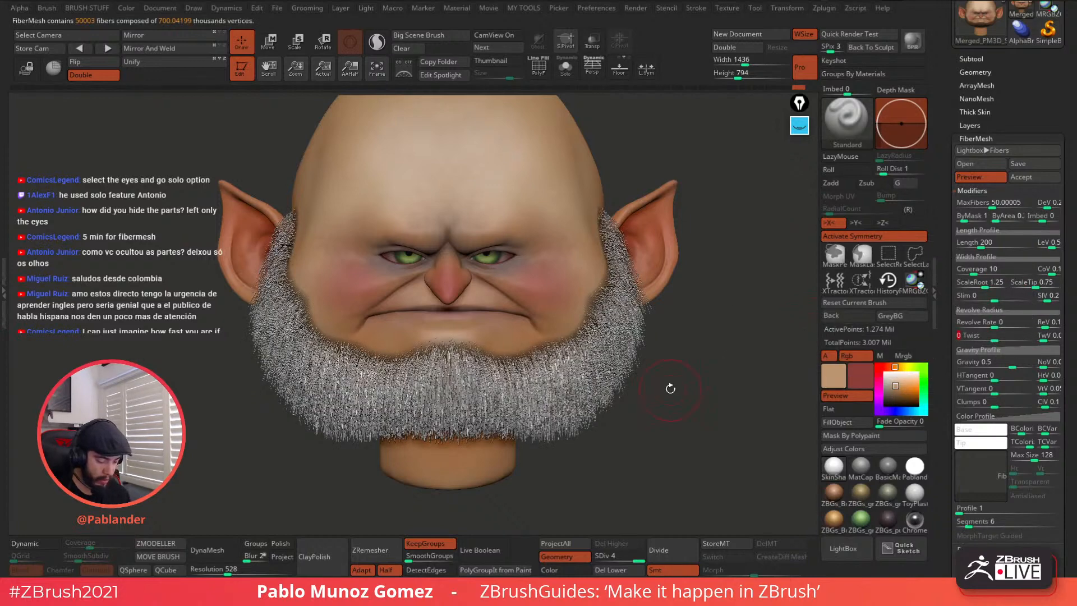
Step: Accept the previewed beard fibers as a new subtool without activating Fast Preview mode
left_click_drag(669, 387, 811, 344)
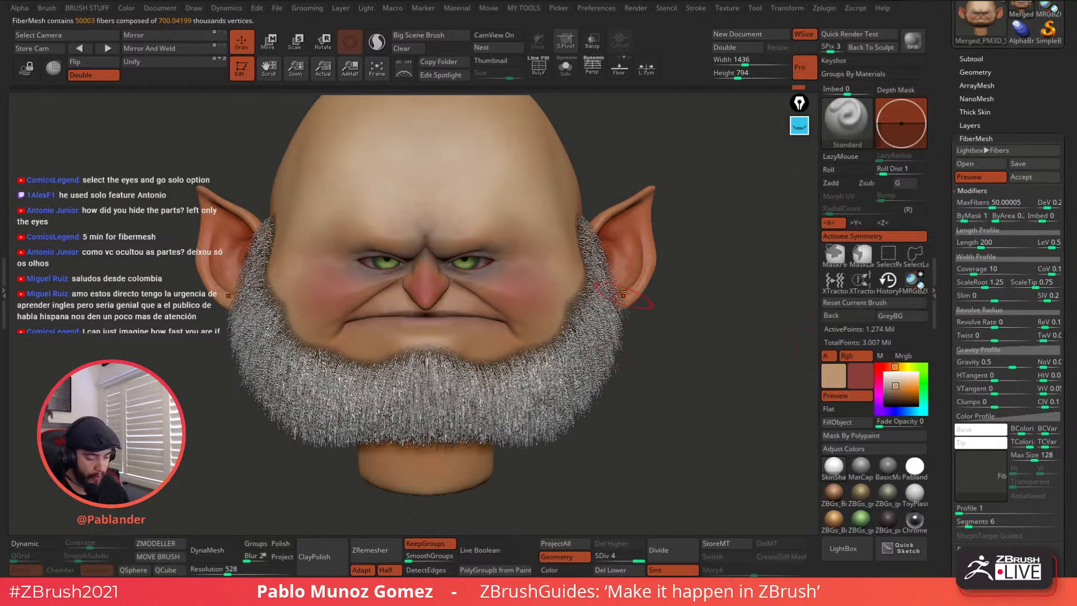
left_click_drag(724, 324, 623, 318)
left_click_drag(715, 387, 668, 391)
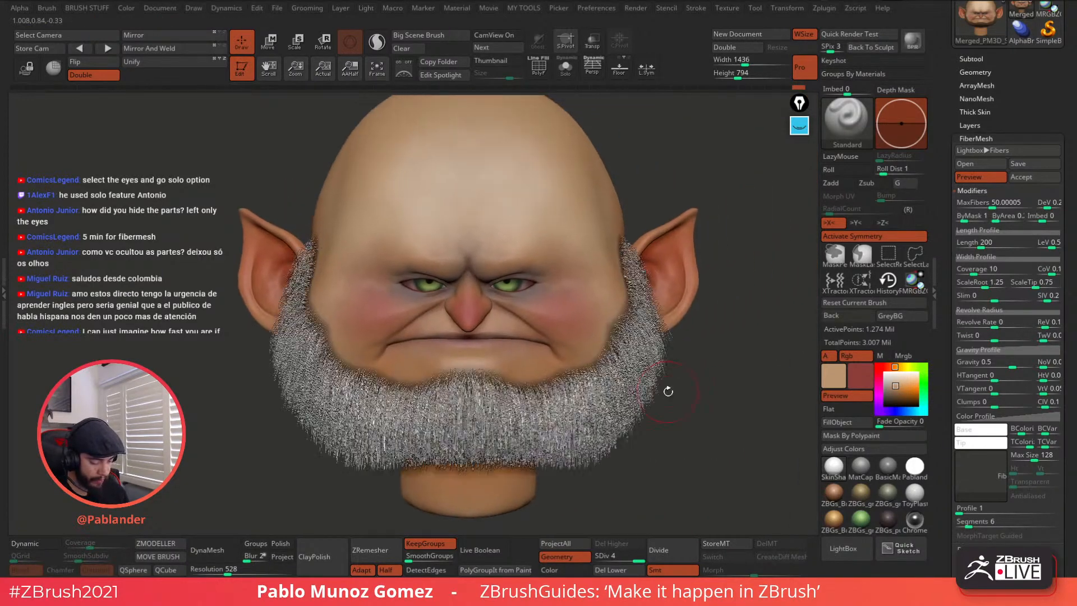
left_click(1035, 177)
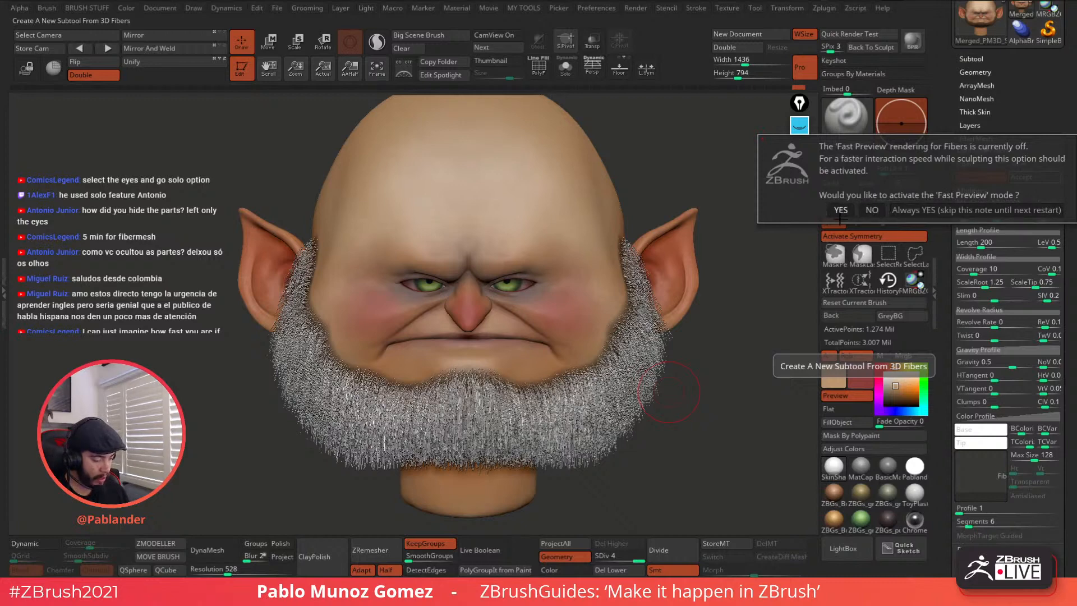
left_click(867, 209)
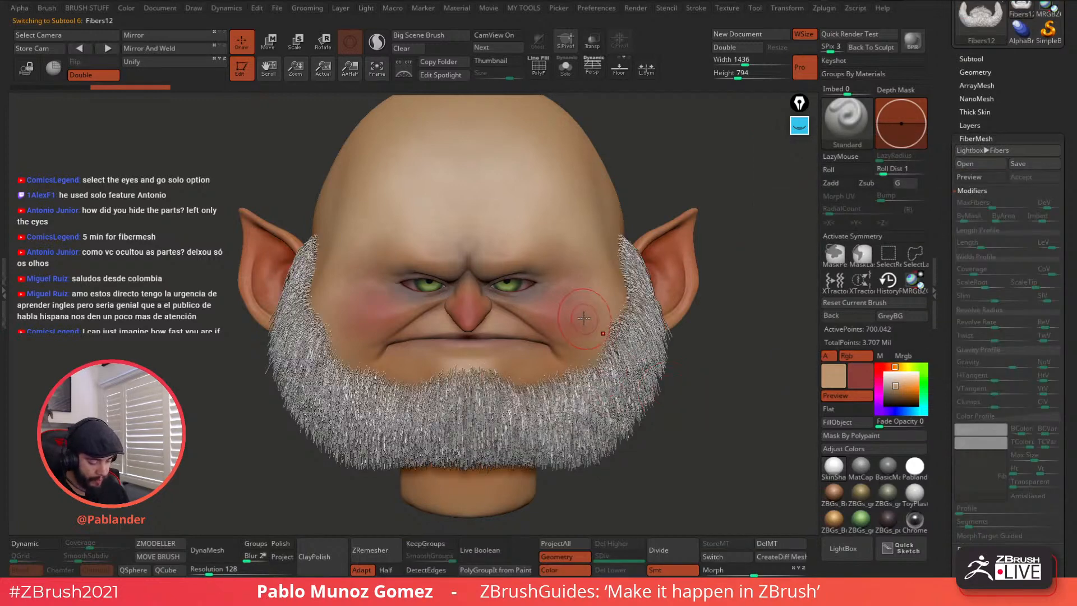
Step: Isolate the head mesh, invert its mask, and use MaskLasso to limit the mask to the upper beard line along the cheeks
left_click(613, 331, "alt")
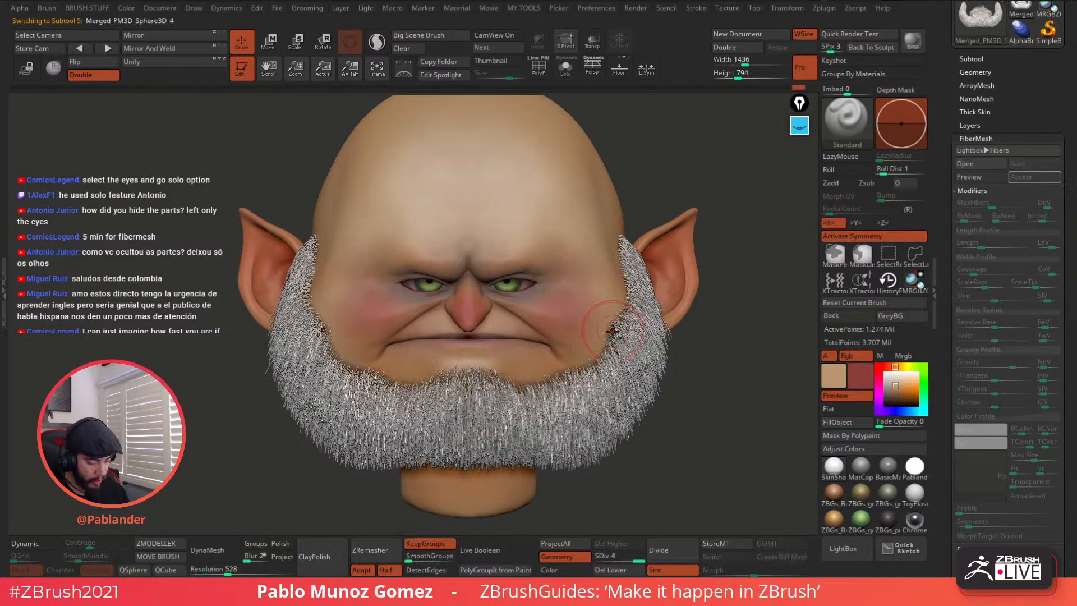
left_click(567, 74)
right_click_drag(634, 288, 625, 277)
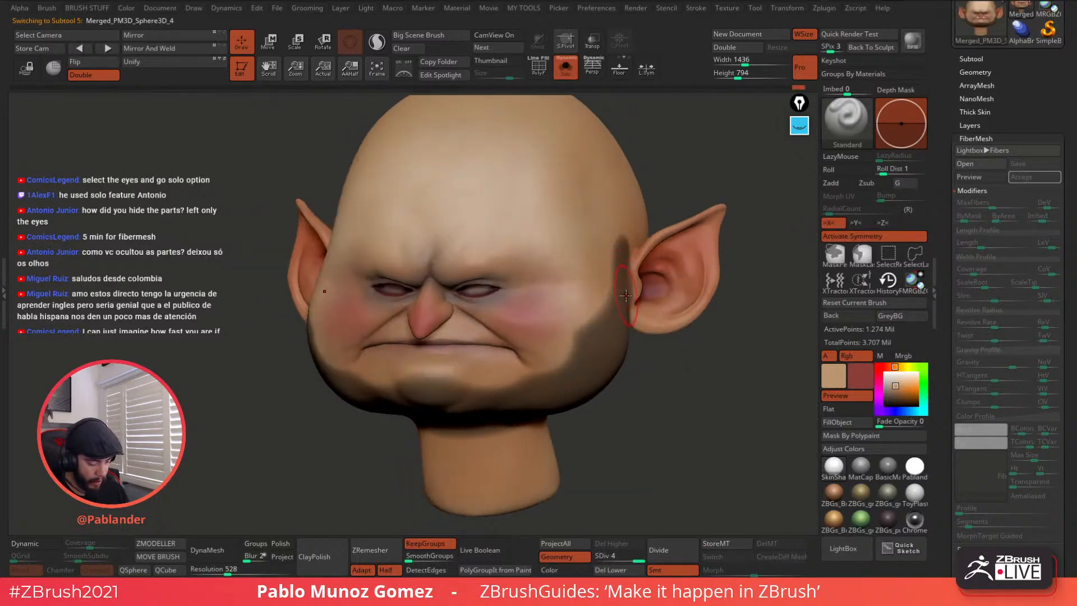
left_click(647, 374, "ctrl")
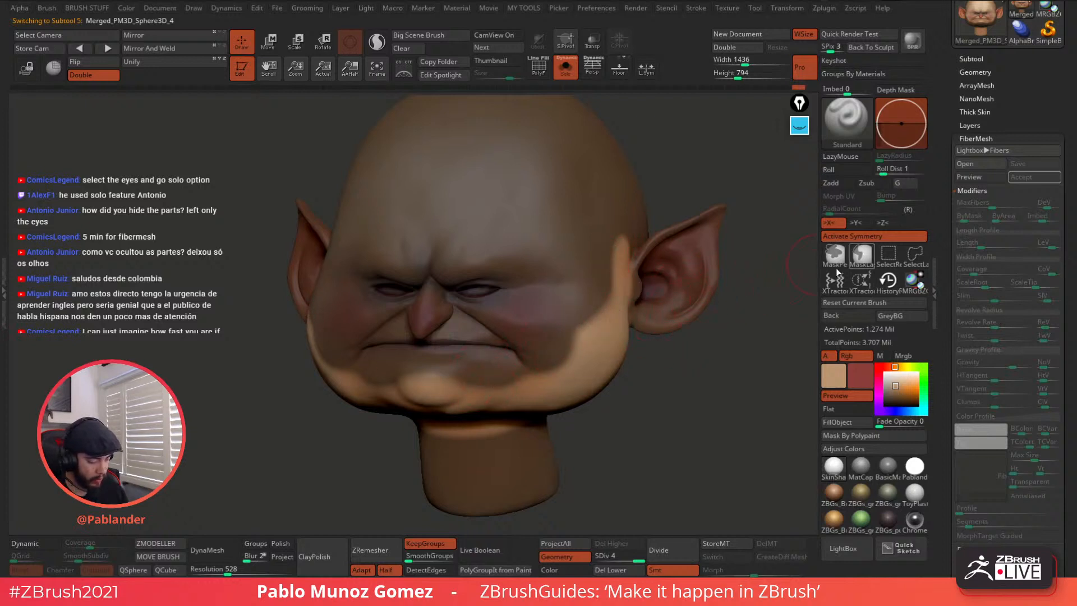
left_click(862, 258)
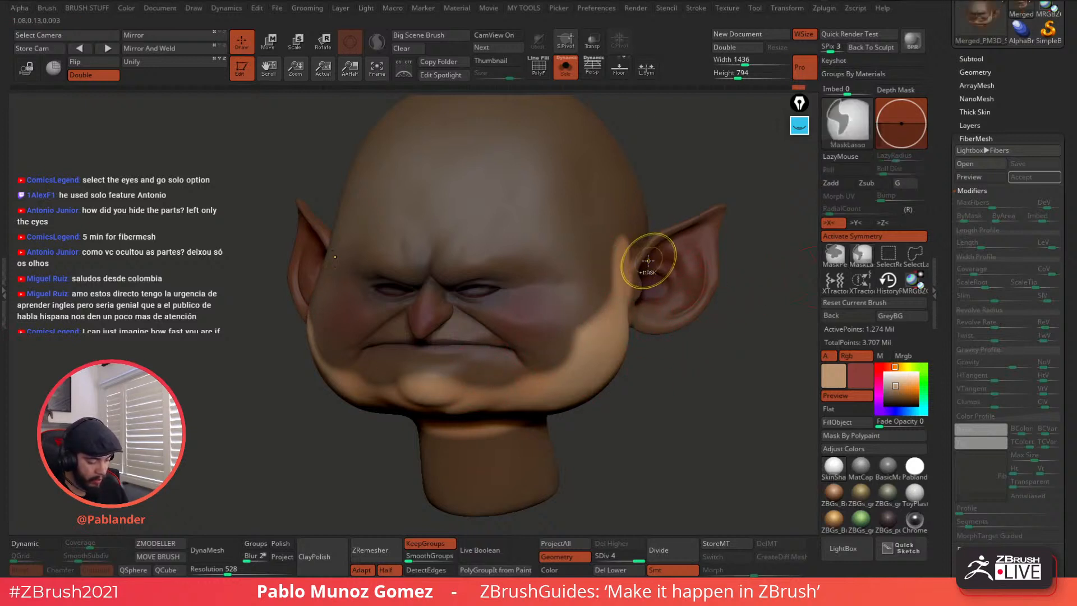
mouse_move(642, 262)
left_mouse_down("ctrl")
mouse_move(617, 234)
mouse_move(519, 355)
mouse_move(418, 368)
mouse_move(374, 162)
mouse_move(655, 52)
mouse_move(754, 218)
left_mouse_up("ctrl")
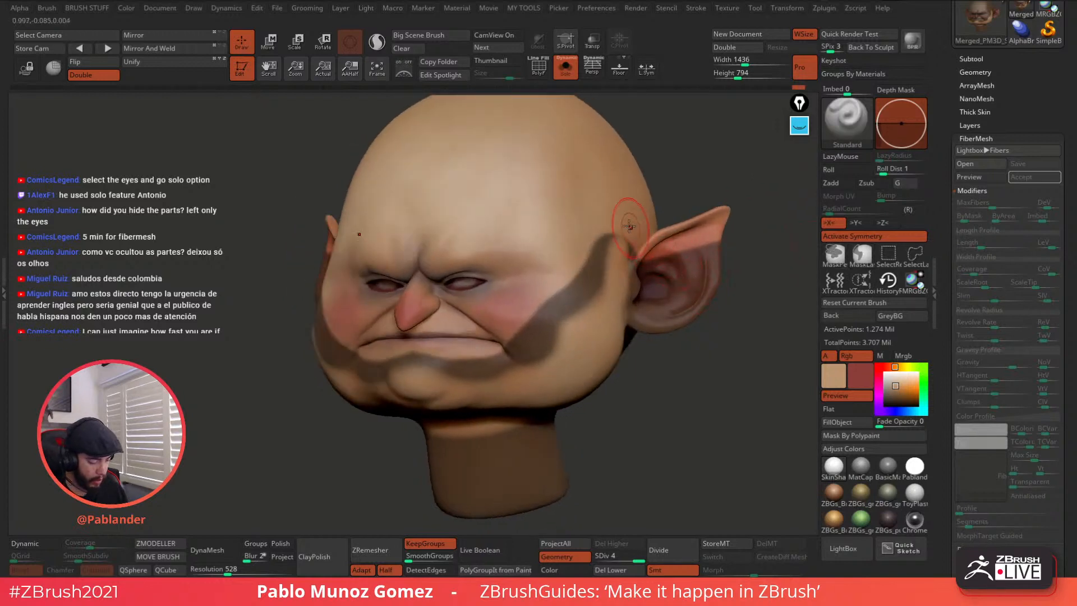
Step: Clear the leftover mask from the ears and neck, keeping only the strip along the beard line, and show all subtools again
mouse_move(617, 213)
left_mouse_down("ctrl")
mouse_move(611, 336)
mouse_move(761, 295)
mouse_move(713, 165)
left_mouse_up("ctrl")
mouse_move(682, 393)
left_mouse_down("alt")
mouse_move(601, 321)
mouse_move(566, 314)
left_mouse_up("alt")
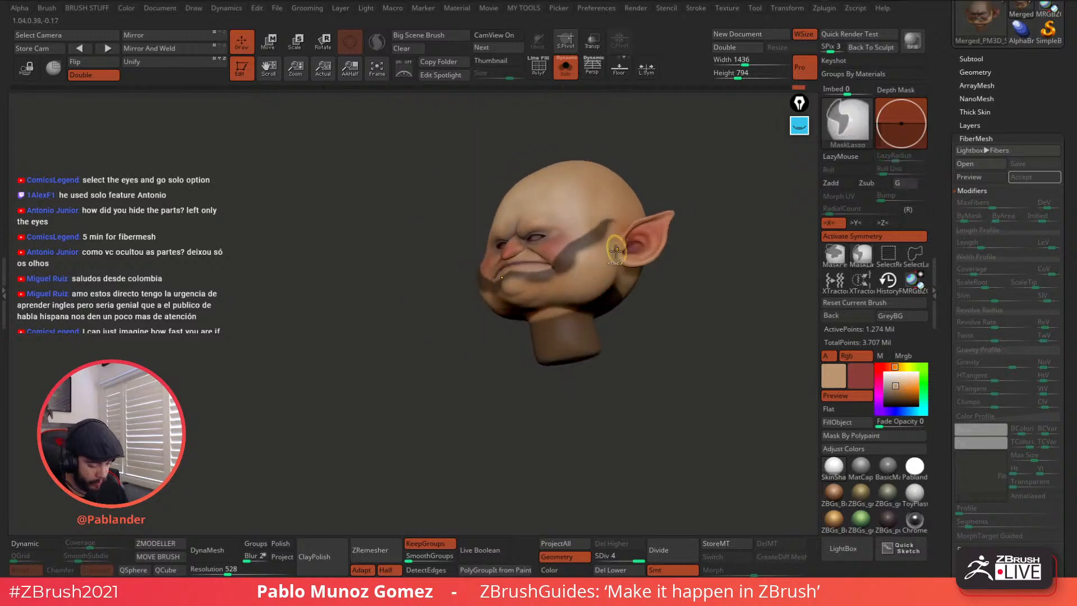
mouse_move(616, 250)
left_mouse_down("ctrl")
mouse_move(530, 297)
mouse_move(540, 443)
mouse_move(718, 246)
mouse_move(638, 241)
left_mouse_up("ctrl")
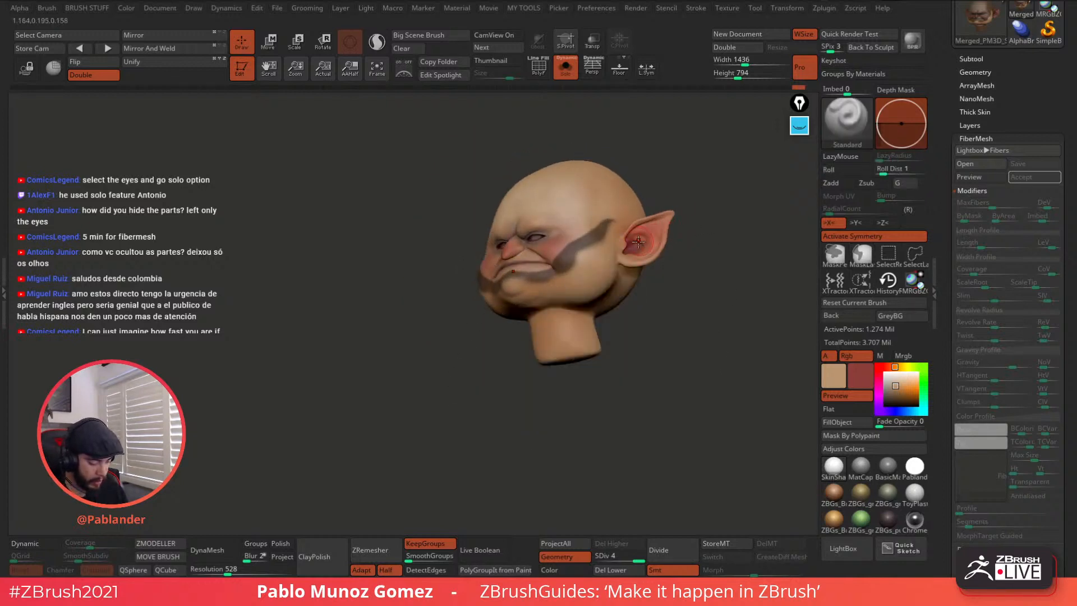
mouse_move(658, 283)
left_mouse_down()
mouse_move(673, 281)
mouse_move(626, 352)
left_mouse_up()
mouse_move(630, 219)
left_mouse_down("ctrl")
mouse_move(640, 178)
mouse_move(425, 209)
mouse_move(584, 120)
mouse_move(604, 132)
left_mouse_up("ctrl")
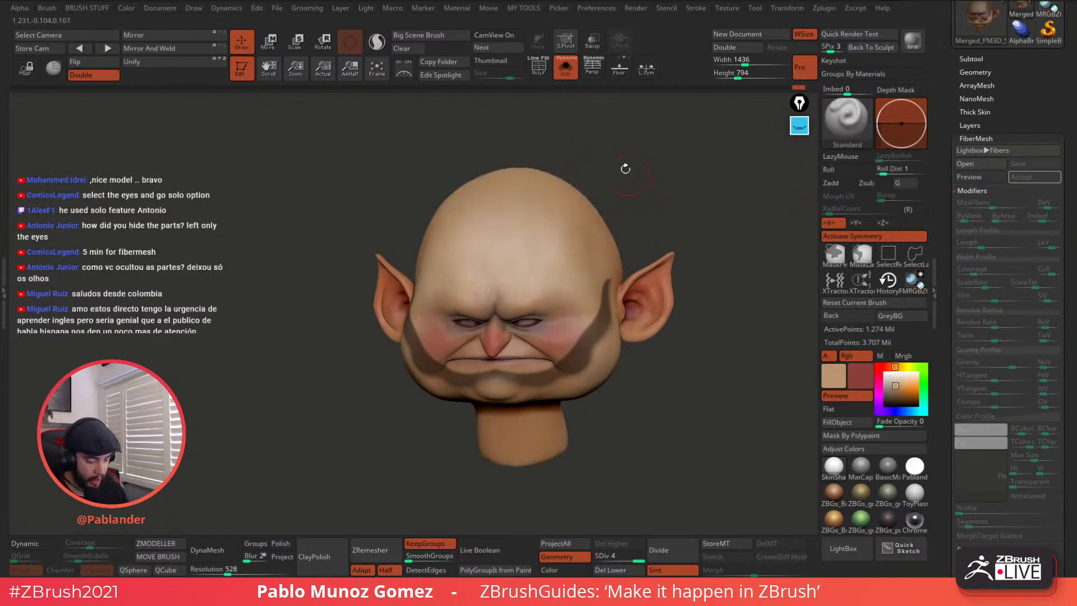
left_click(565, 67)
mouse_move(611, 322)
right_mouse_down("ctrl")
mouse_move(612, 362)
mouse_move(606, 323)
right_mouse_up("ctrl")
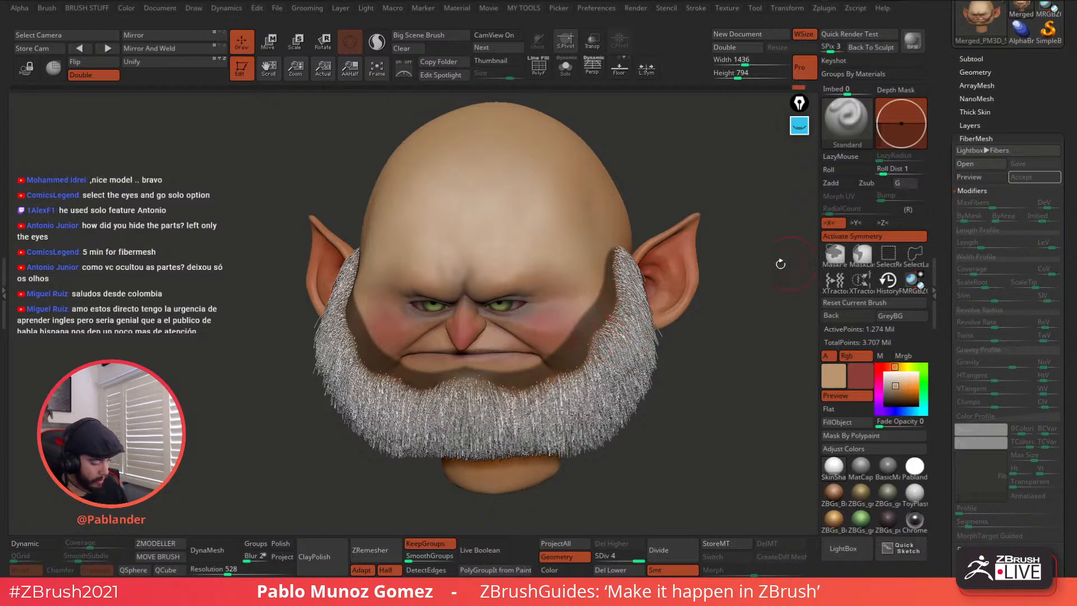
right_click_drag(714, 216, 710, 210)
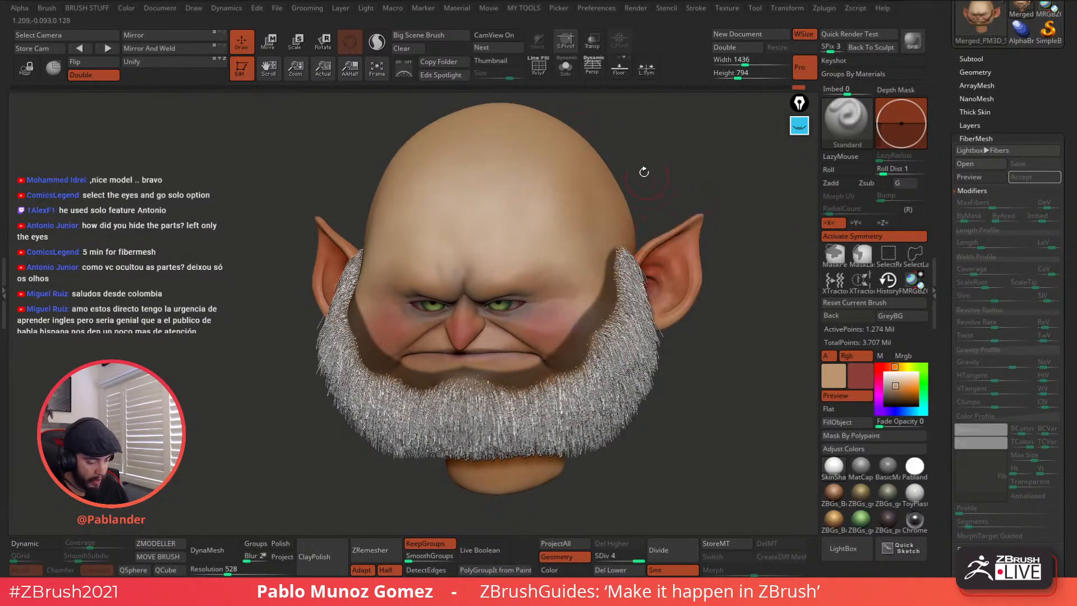
Step: Isolate the head and paint the mask strip fuller along the cheek and jaw with MaskPen, checking it by inverting
left_click(565, 67)
right_click_drag(631, 331, 571, 343)
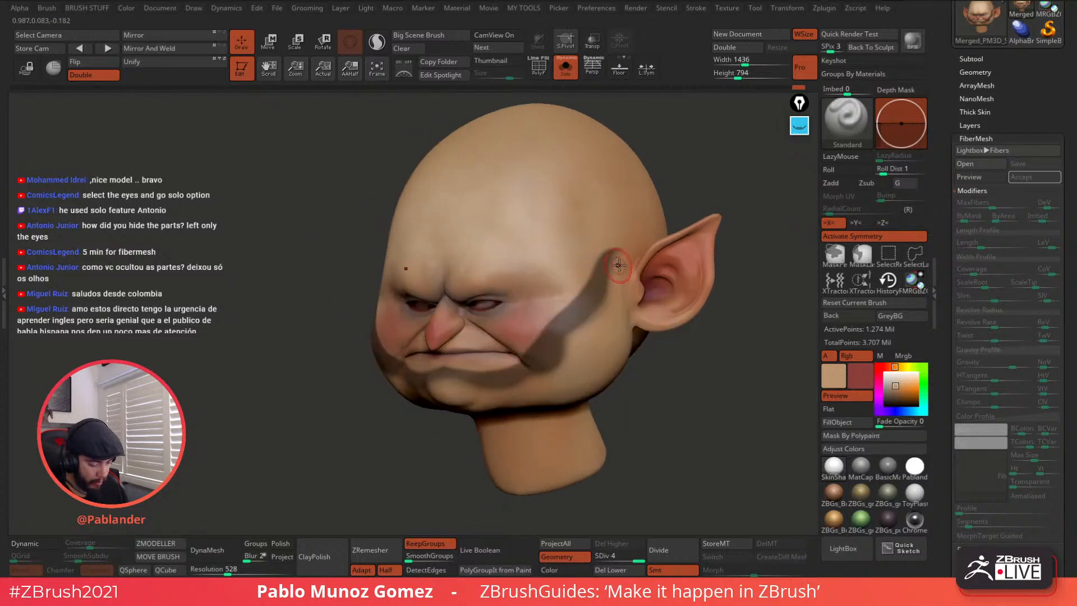
key("ctrl")
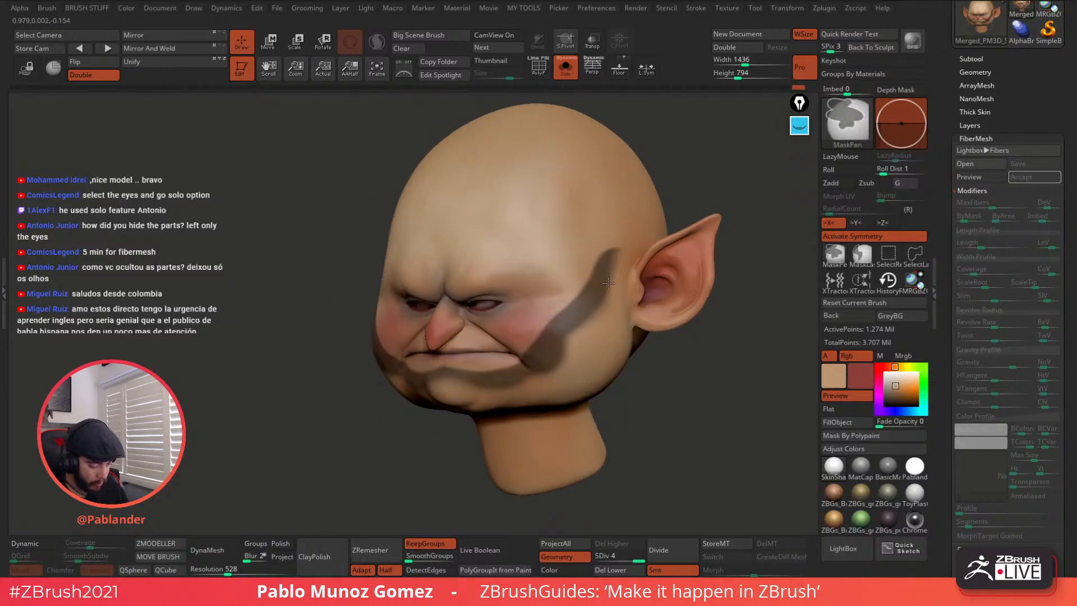
left_click_drag(567, 343, 531, 378, "ctrl")
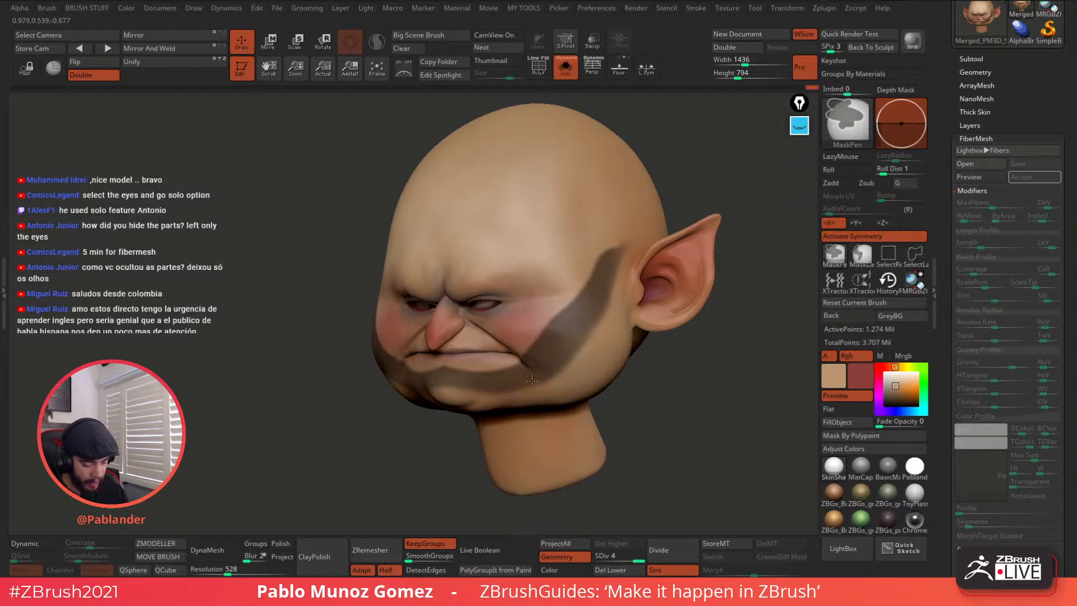
left_click(649, 352, "ctrl")
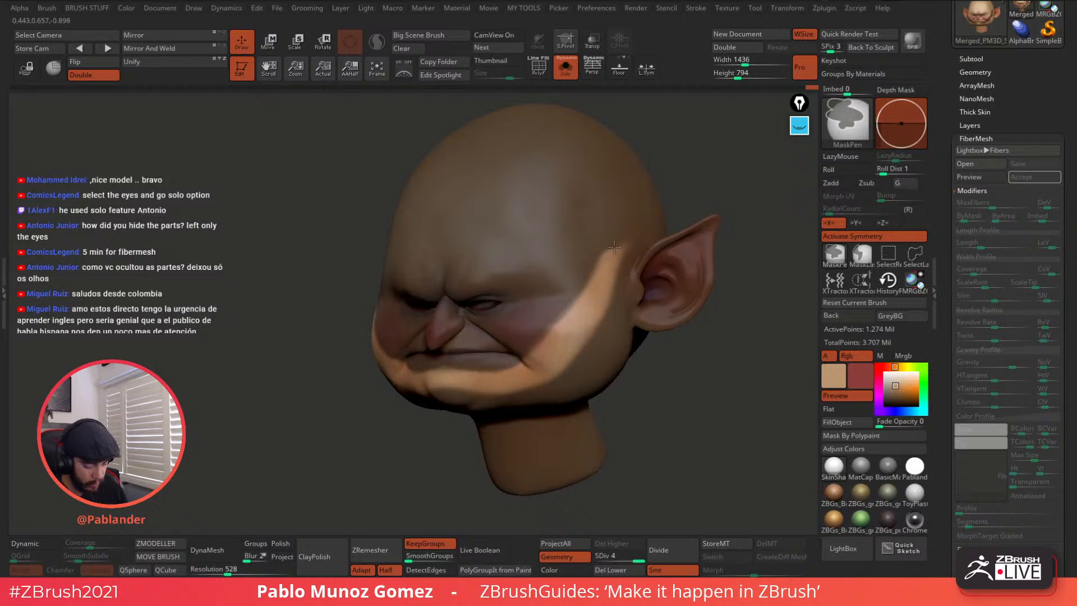
left_click(662, 381, "ctrl")
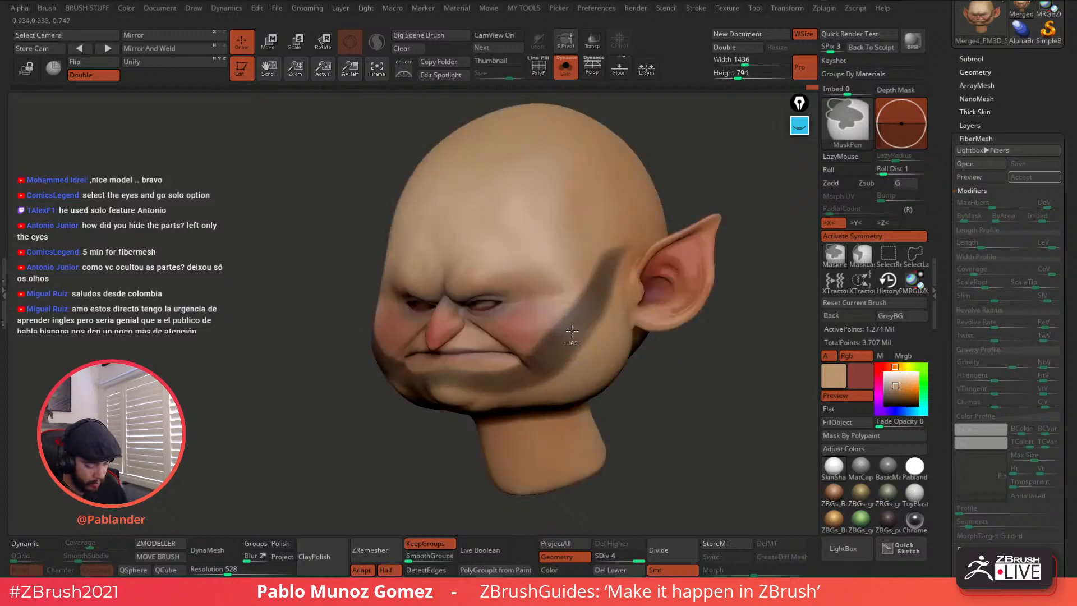
key("ctrl+z")
key("ctrl+z")
Step: Preview fibers on the full head from the refined mask, turn off Double display, and end the preview
left_click(565, 67)
mouse_move(578, 309)
right_mouse_down()
mouse_move(657, 328)
mouse_move(629, 329)
right_mouse_up()
left_click(981, 178)
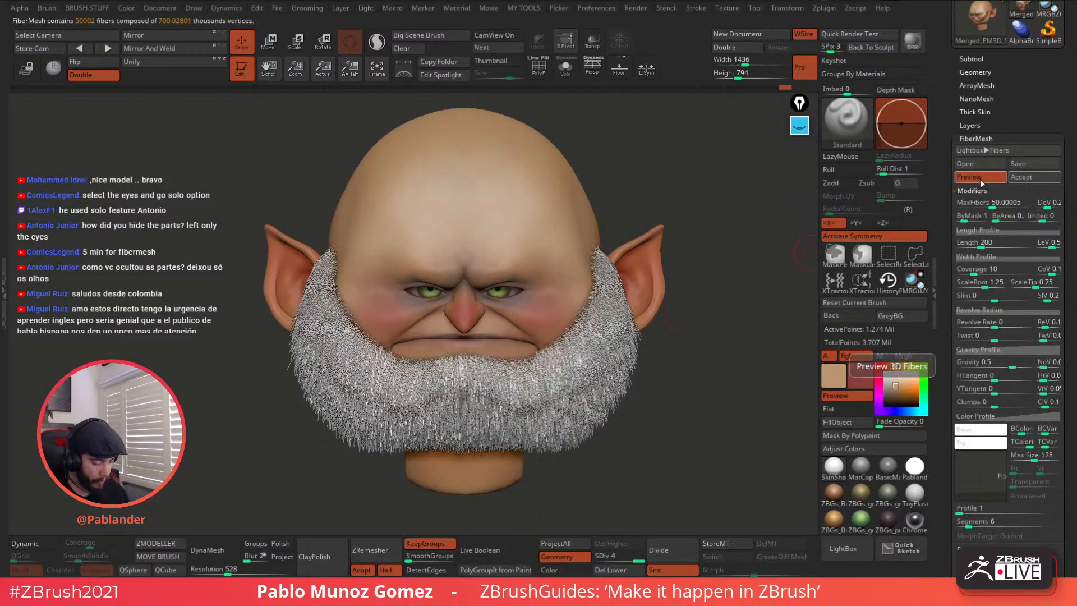
right_click_drag(620, 346, 598, 356)
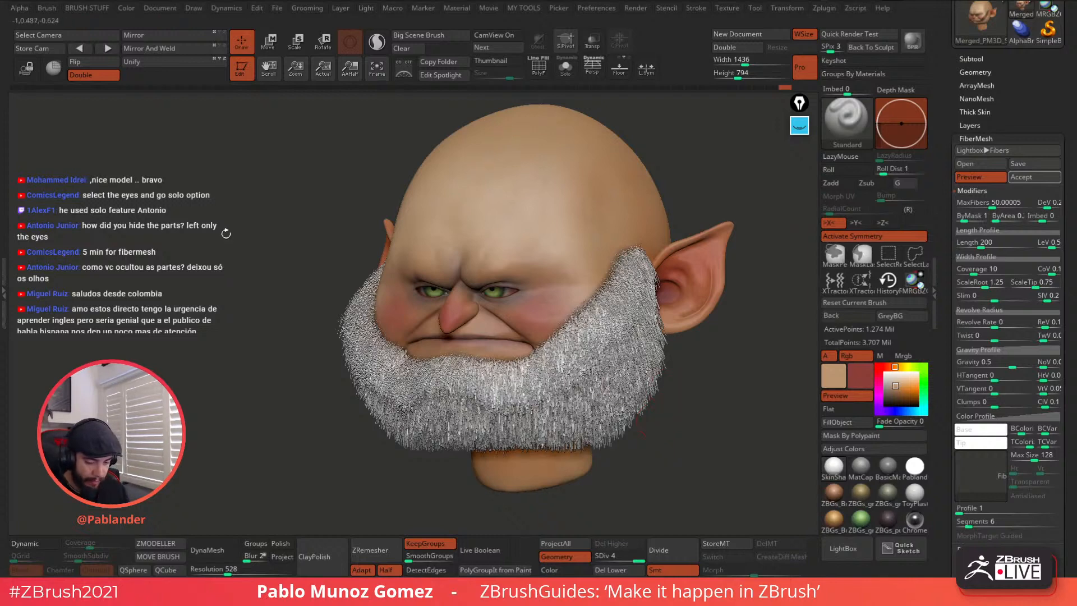
left_click(93, 76)
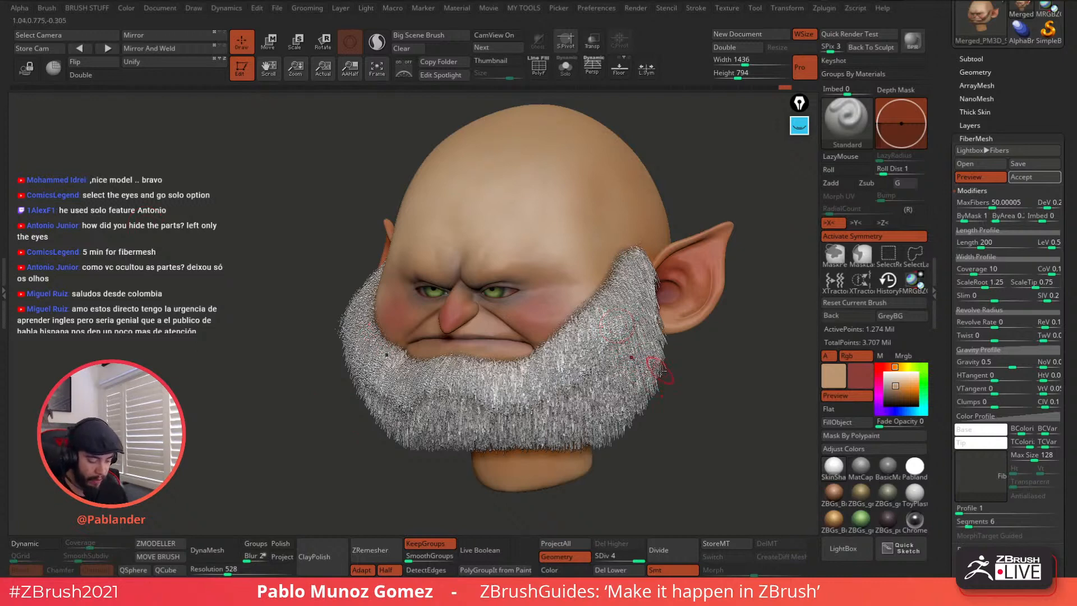
left_click(984, 176)
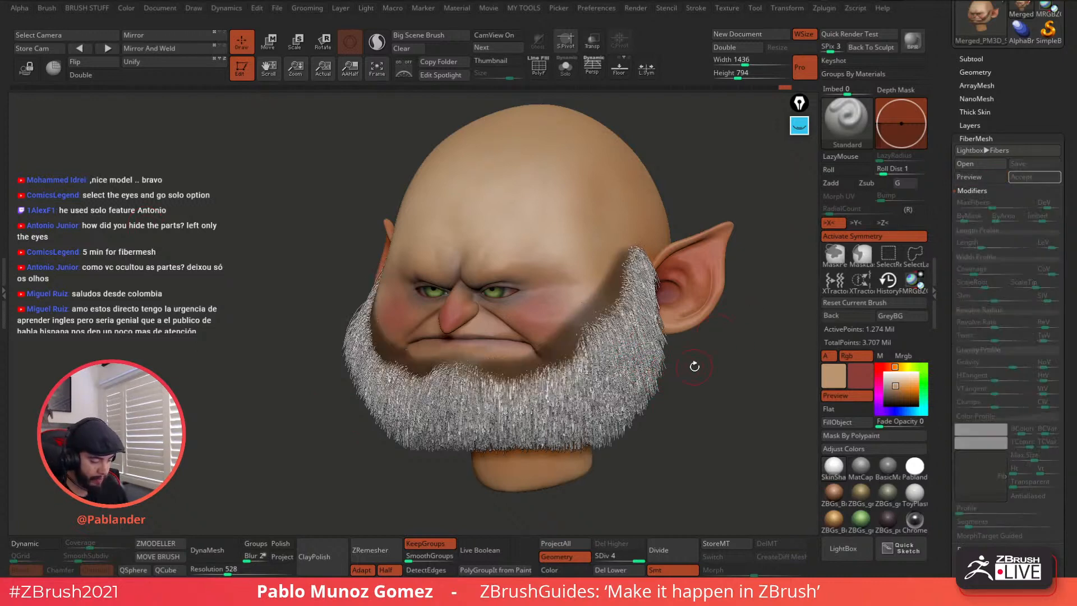
left_click_drag(692, 366, 700, 361)
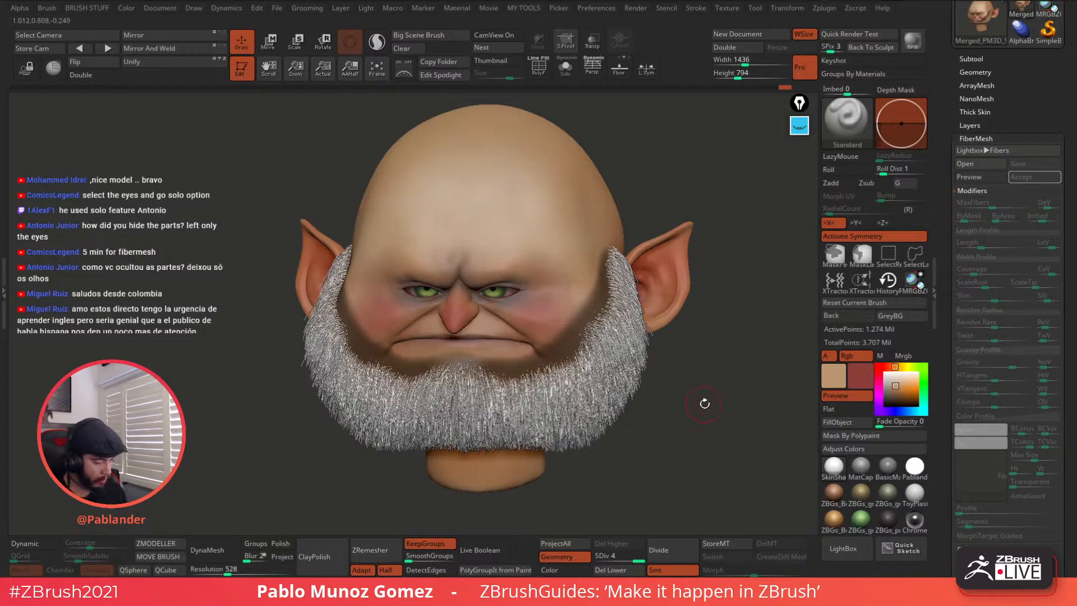
Step: Delete the accepted beard fibers subtool and select the head mesh
left_click(997, 60)
left_click(1024, 177)
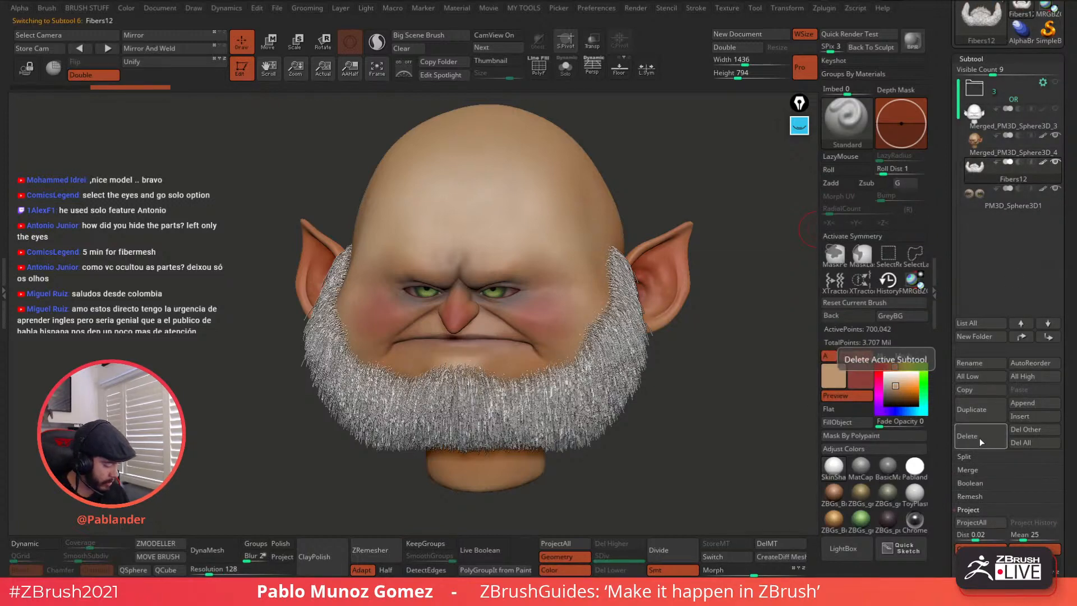
left_click(980, 438)
left_click(811, 457)
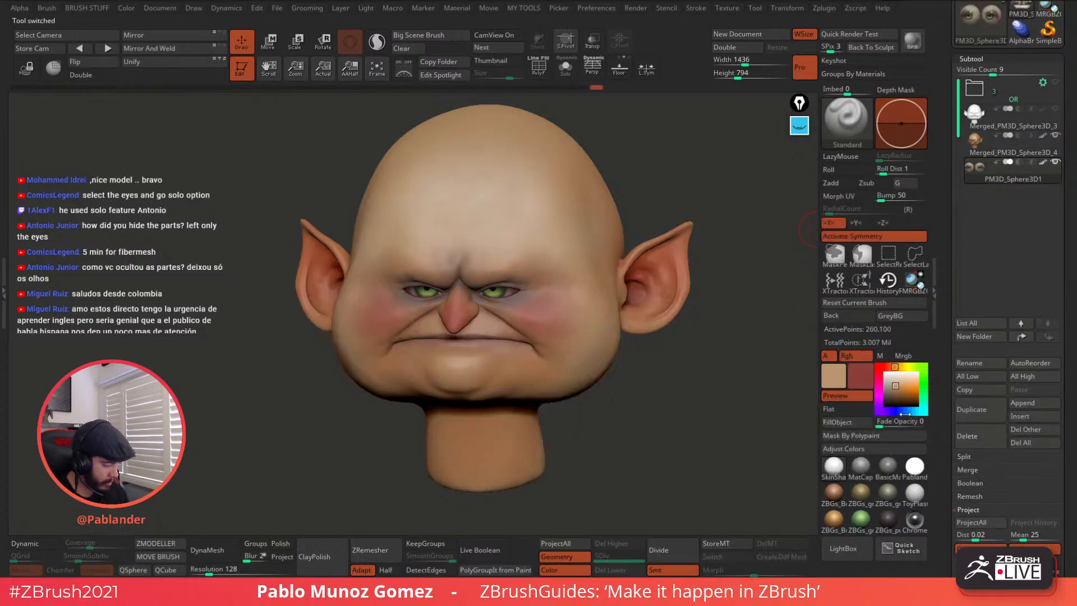
left_click(998, 162)
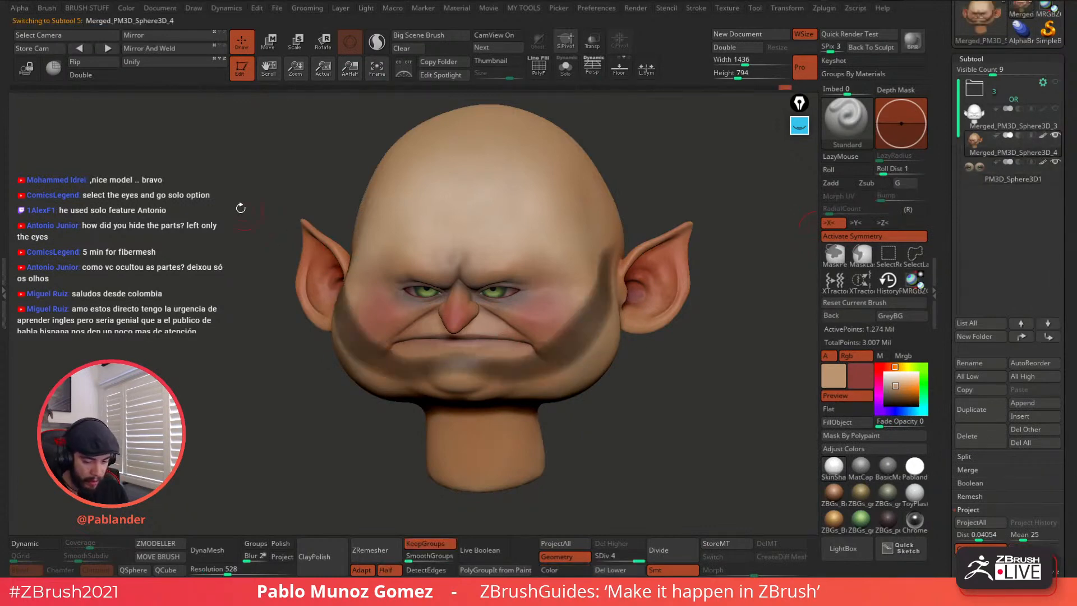
Step: Preview FiberMesh fibers from the head's beard-line mask and reduce MaxFibers to about 6.66
left_click_drag(953, 267, 953, 147)
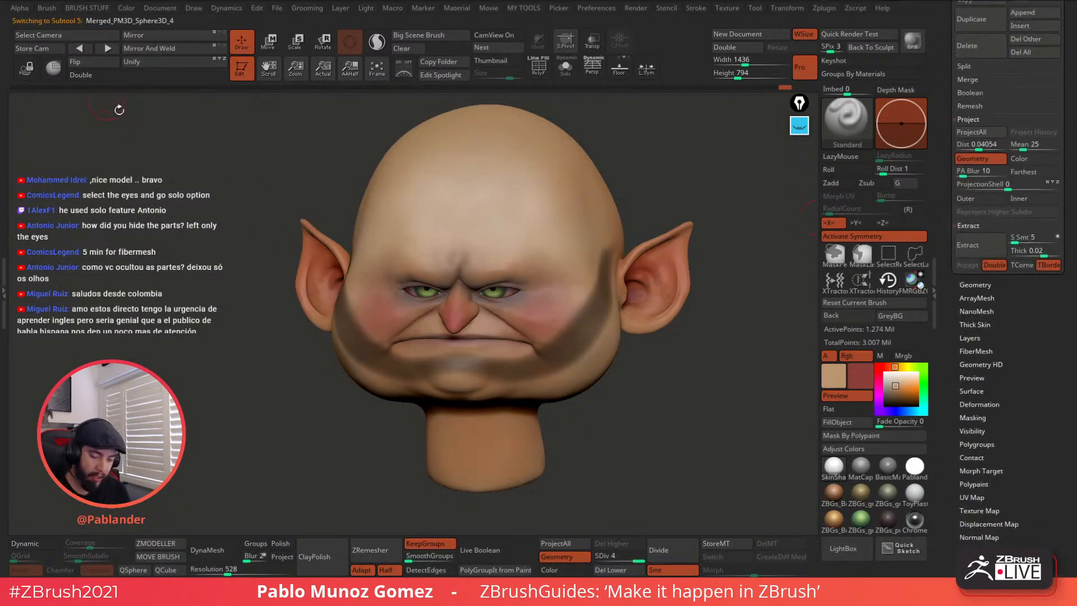
left_click_drag(1013, 335, 990, 314)
key("shift")
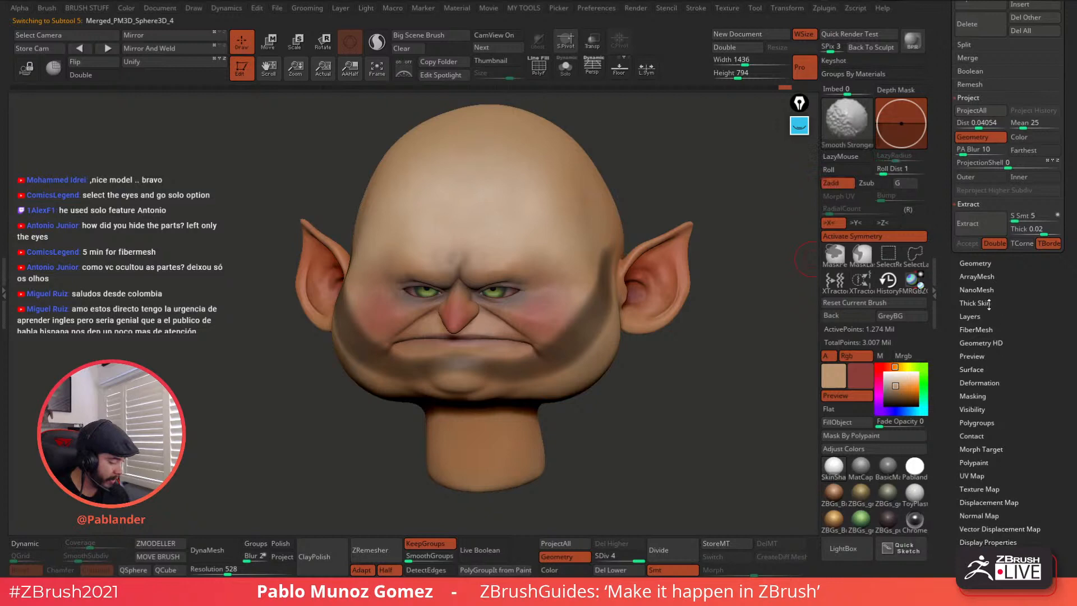
left_click(977, 329)
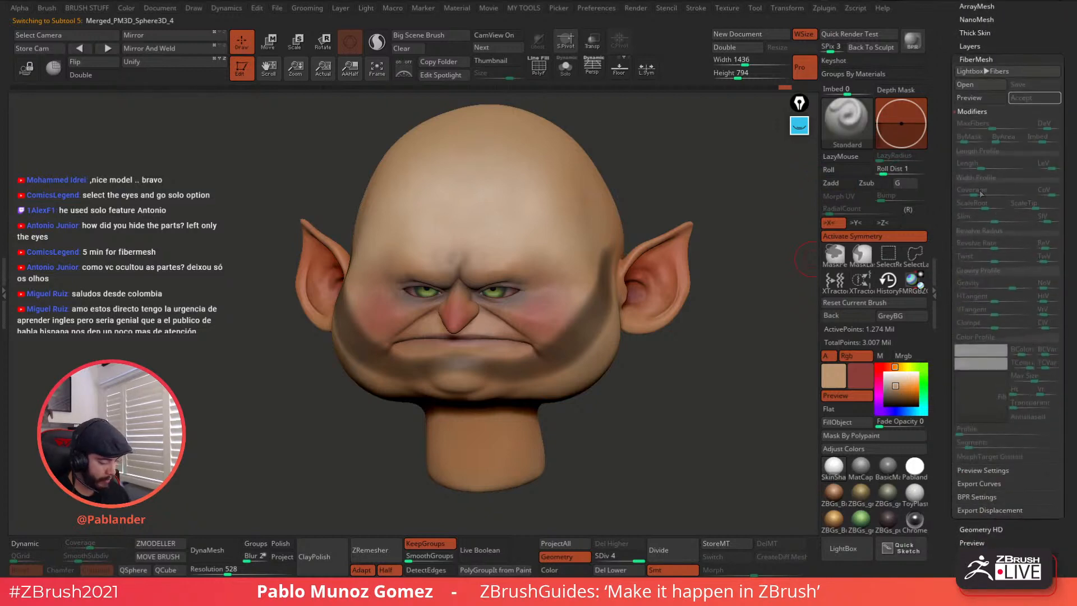
left_click_drag(743, 210, 727, 214)
left_click(985, 99)
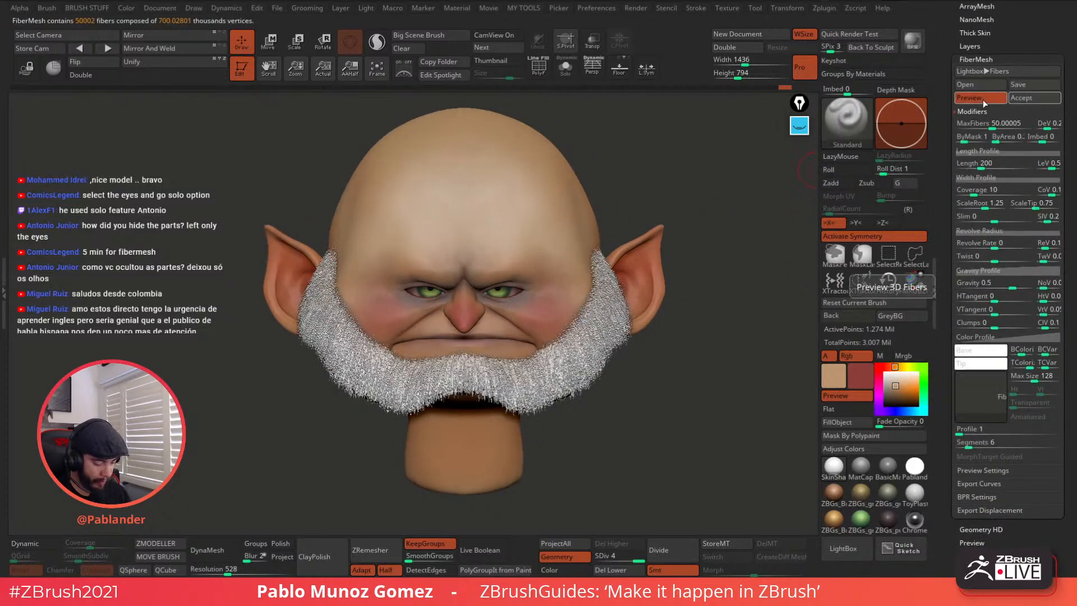
left_click_drag(991, 124, 983, 126)
left_click_drag(978, 126, 981, 128)
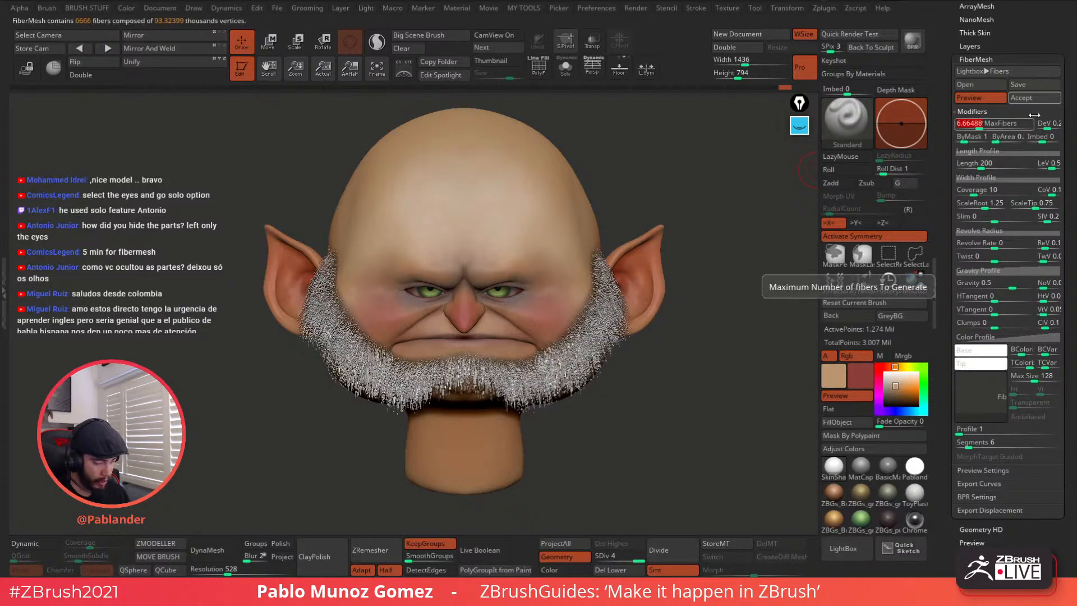
Step: Accept the previewed beard fibers with Fast Preview mode on and select the head mesh
left_click(1032, 96)
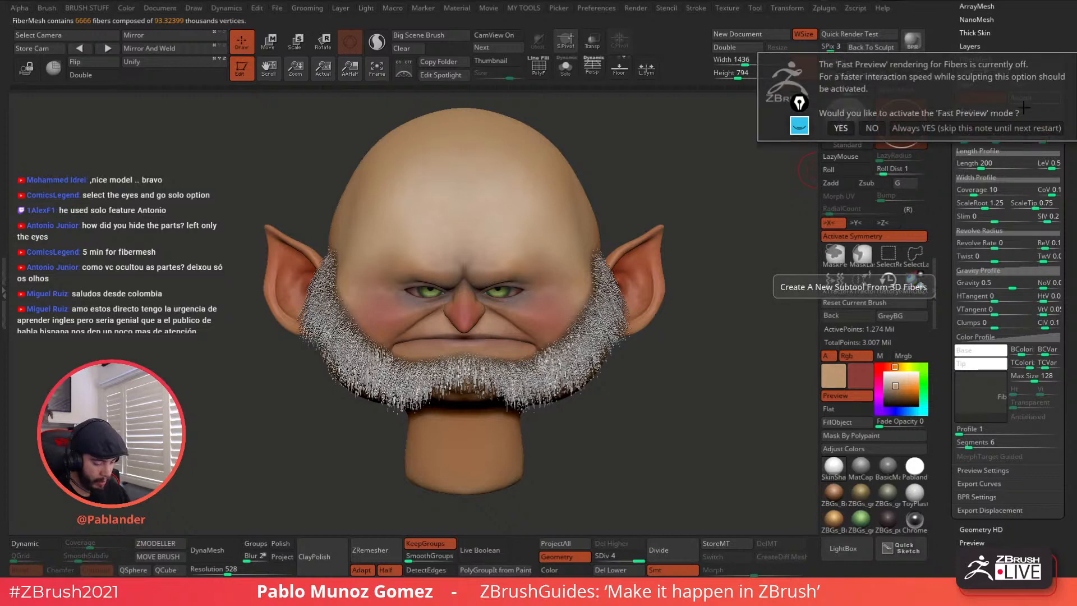
left_click(842, 128)
left_click(558, 236, "alt")
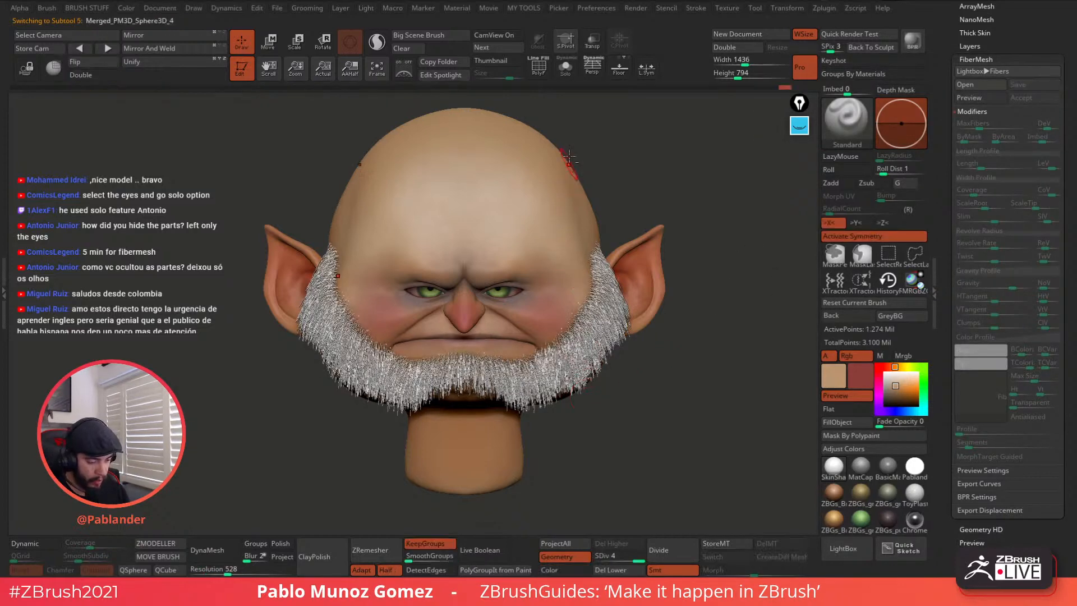
Step: Isolate the head and go through its undo history to the fuller mask covering the jaw and lower cheeks
left_click(566, 66)
left_click(777, 88)
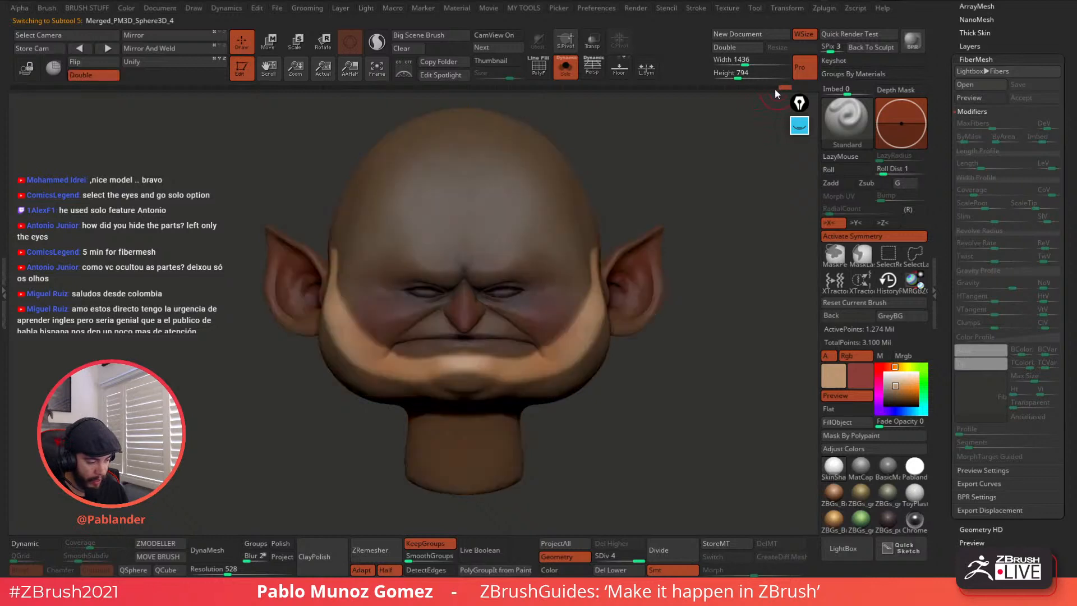
left_click(775, 90)
left_click_drag(772, 90, 763, 91)
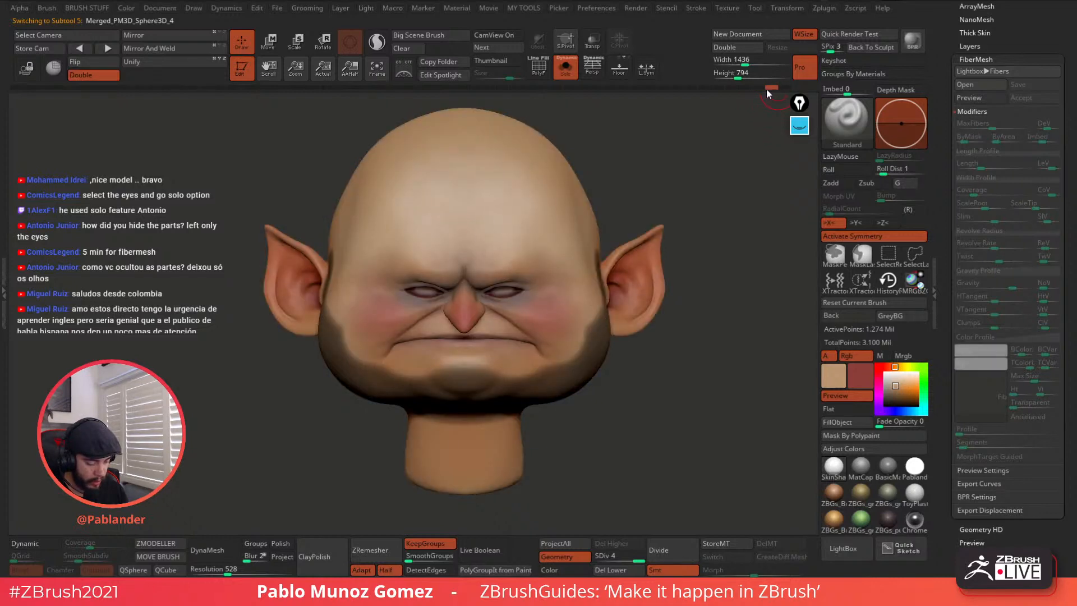
Step: Preview a second fiber layer from the fuller jaw mask with 6 segments and accept it on the full model
left_click(976, 99)
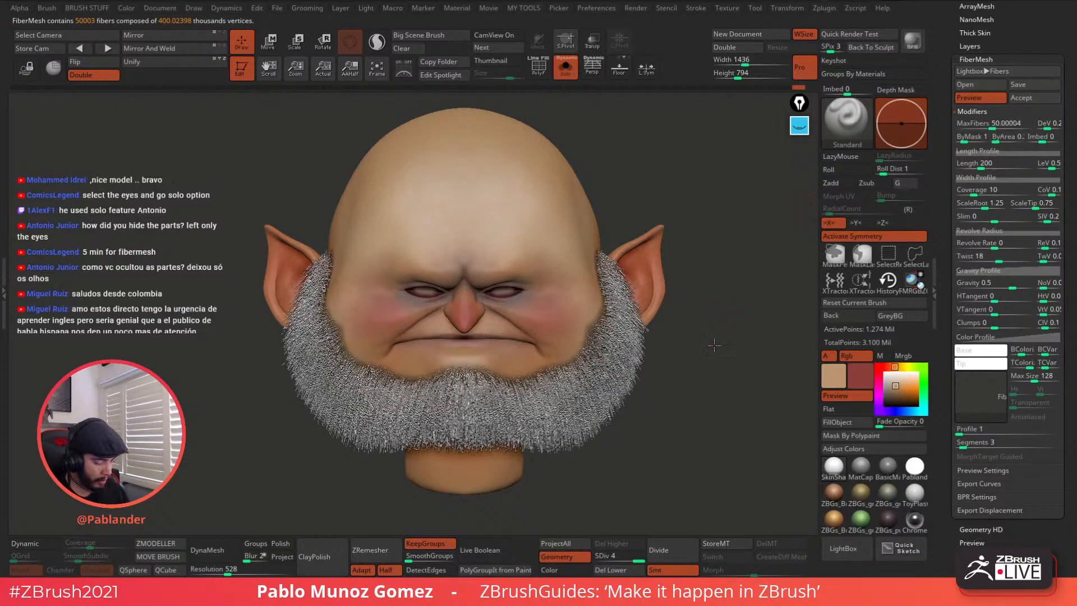
left_click(972, 443)
type("7")
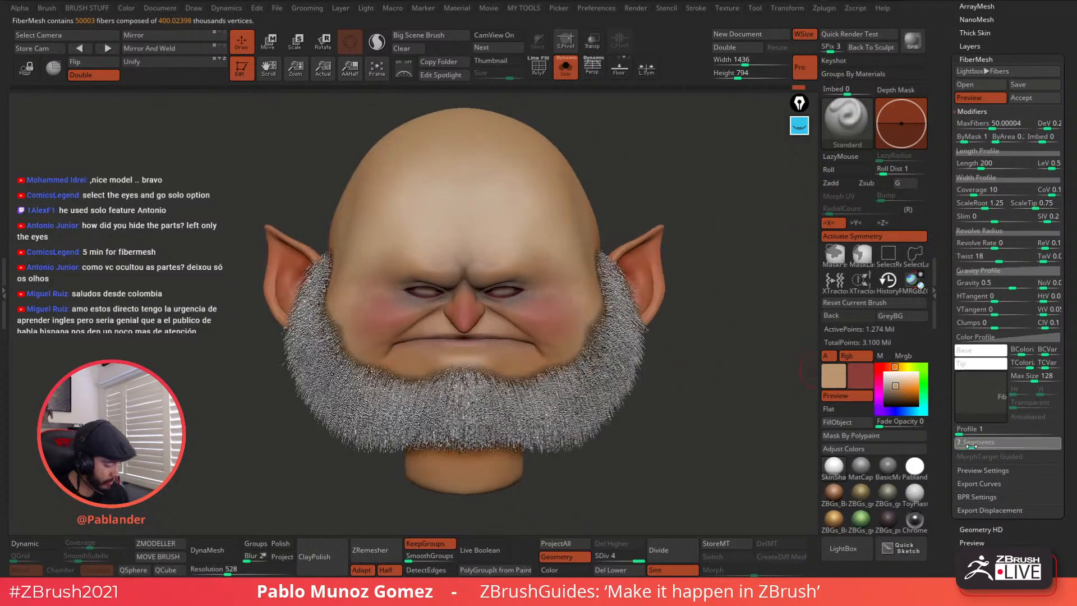
key("Return")
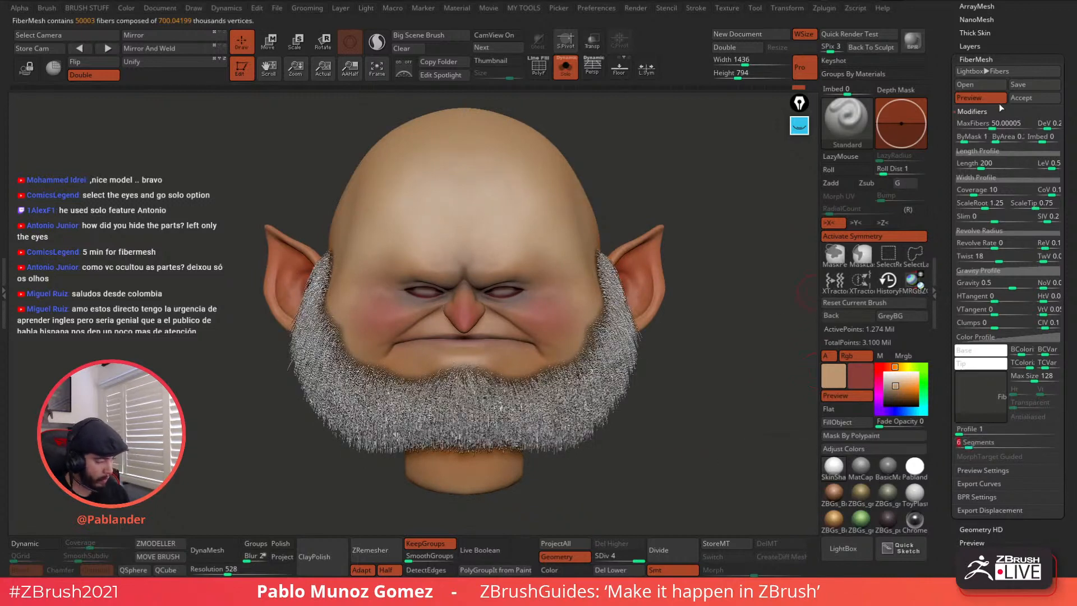
left_click(569, 75)
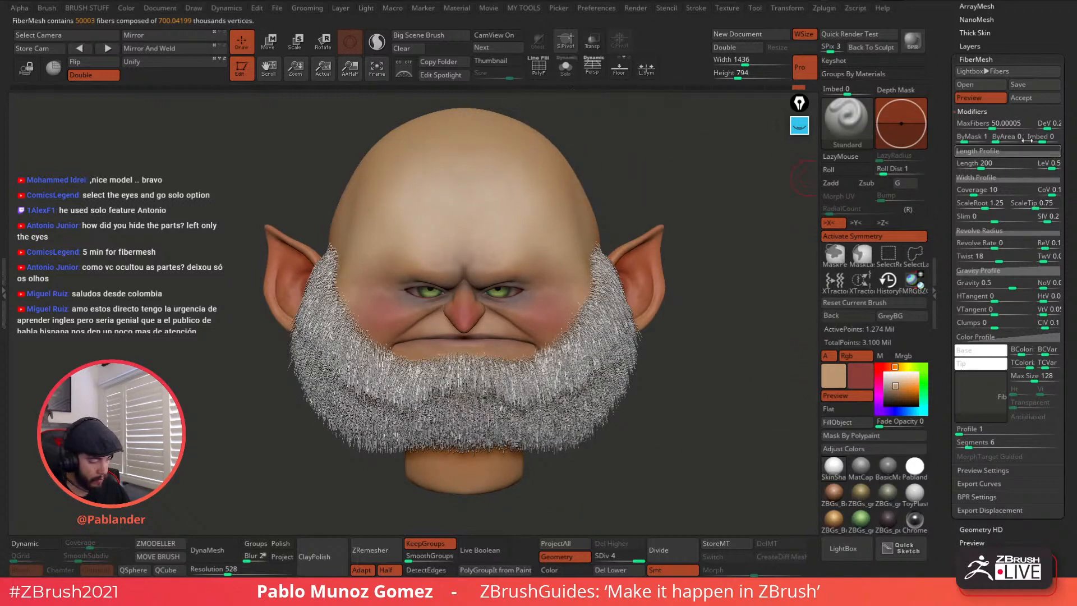
left_click(1031, 97)
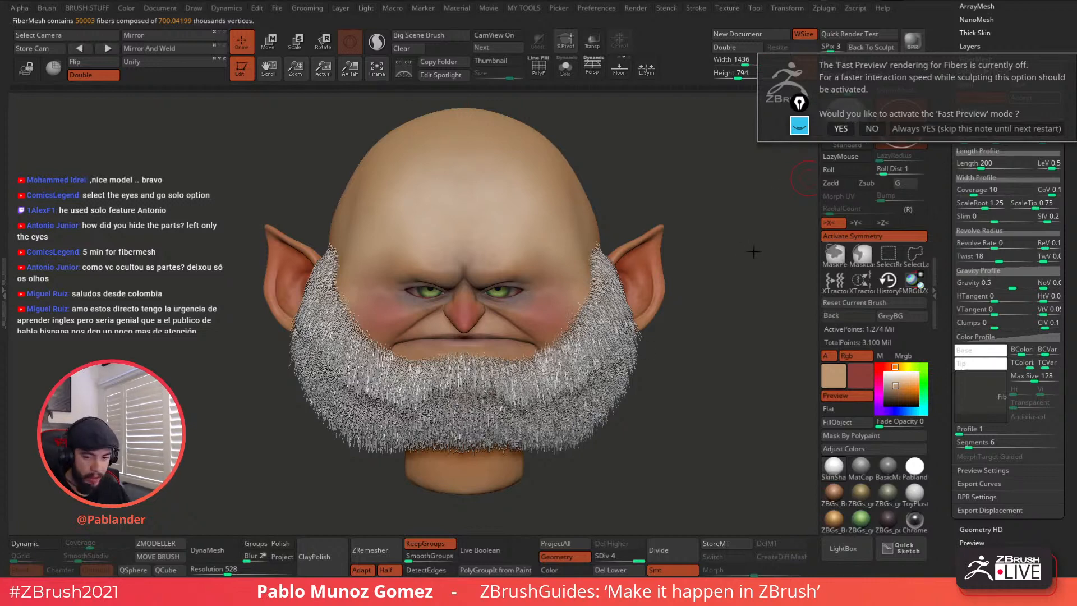
key("Return")
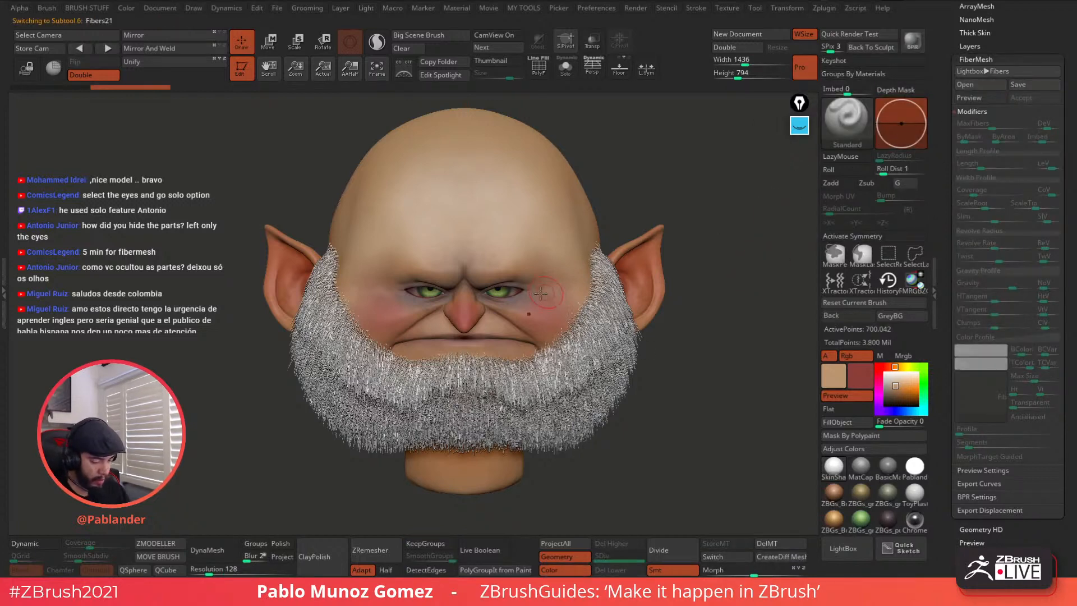
Step: Delete the newly accepted second fiber layer and preview fibers from the head's jaw mask again
left_click_drag(999, 48, 995, 187)
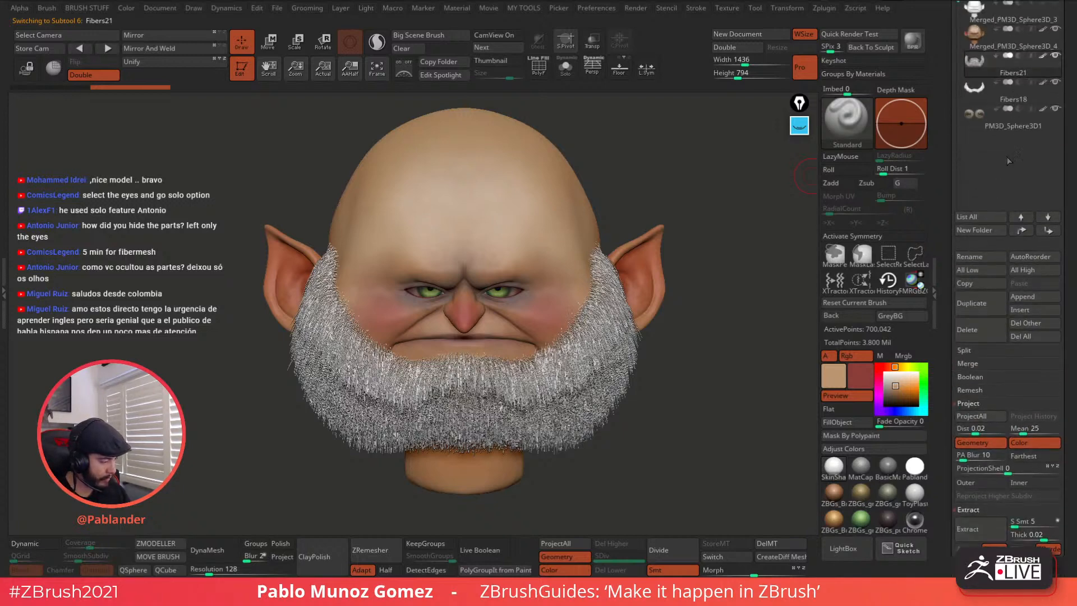
left_click(978, 331)
left_click(875, 357)
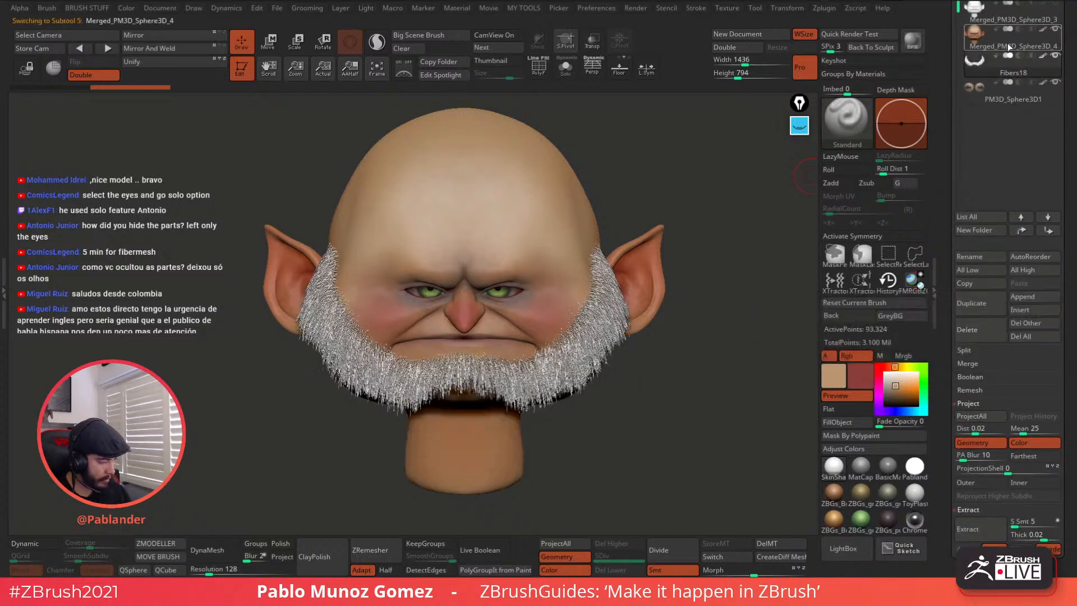
left_click_drag(943, 325, 945, 232)
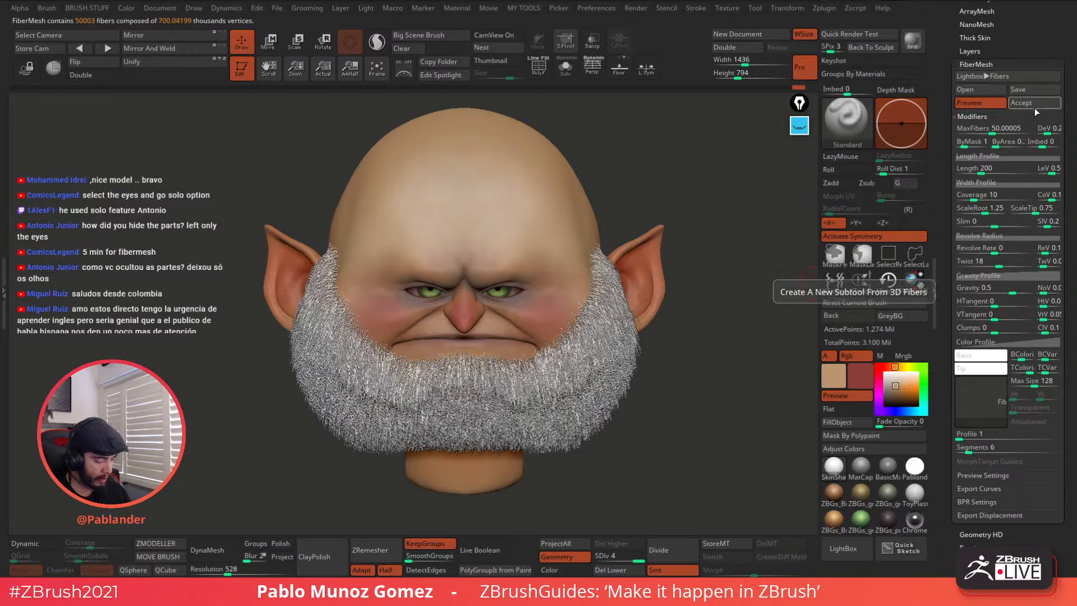
left_click_drag(690, 328, 612, 284)
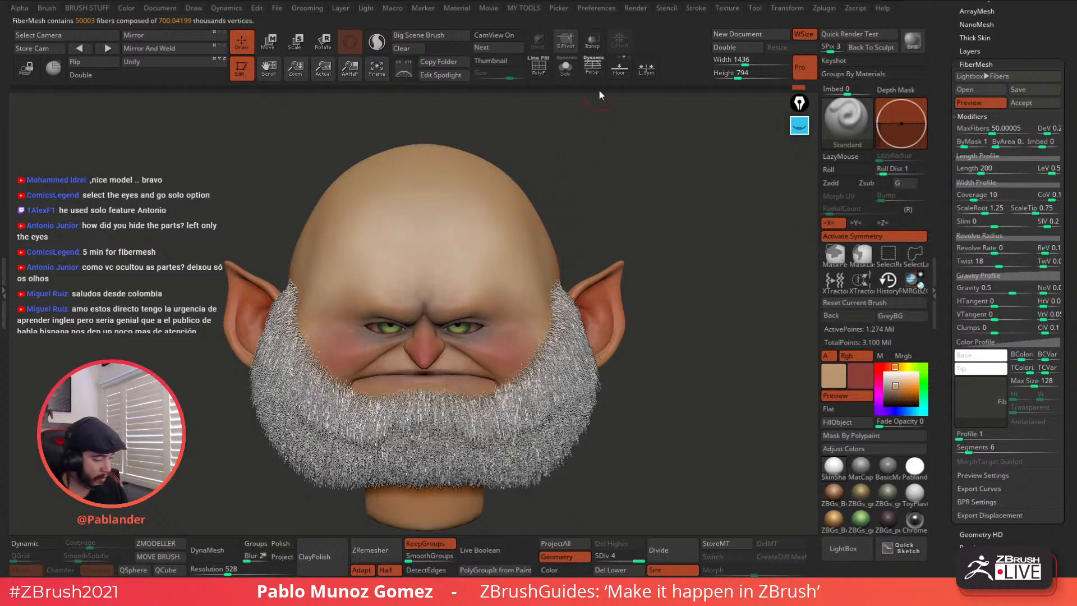
Step: Isolate the head and mask the scalp with MaskLasso, shaping the front hairline across the forehead
left_click(565, 67)
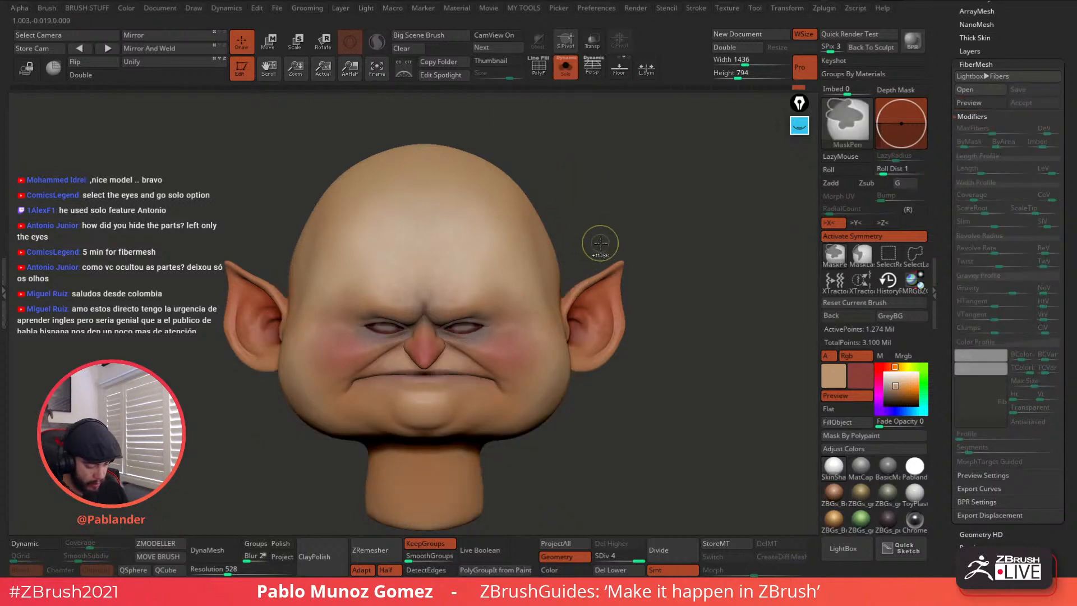
left_click(861, 258)
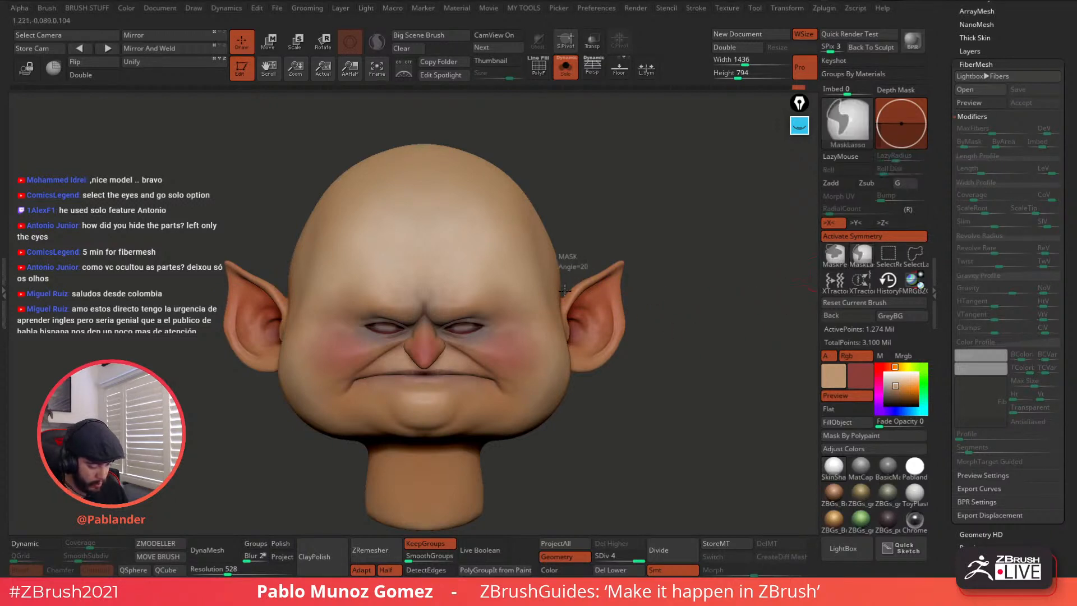
mouse_move(548, 256)
left_mouse_down("ctrl")
mouse_move(527, 206)
mouse_move(454, 200)
mouse_move(396, 116)
mouse_move(561, 148)
left_mouse_up("ctrl")
left_click(596, 214, "ctrl")
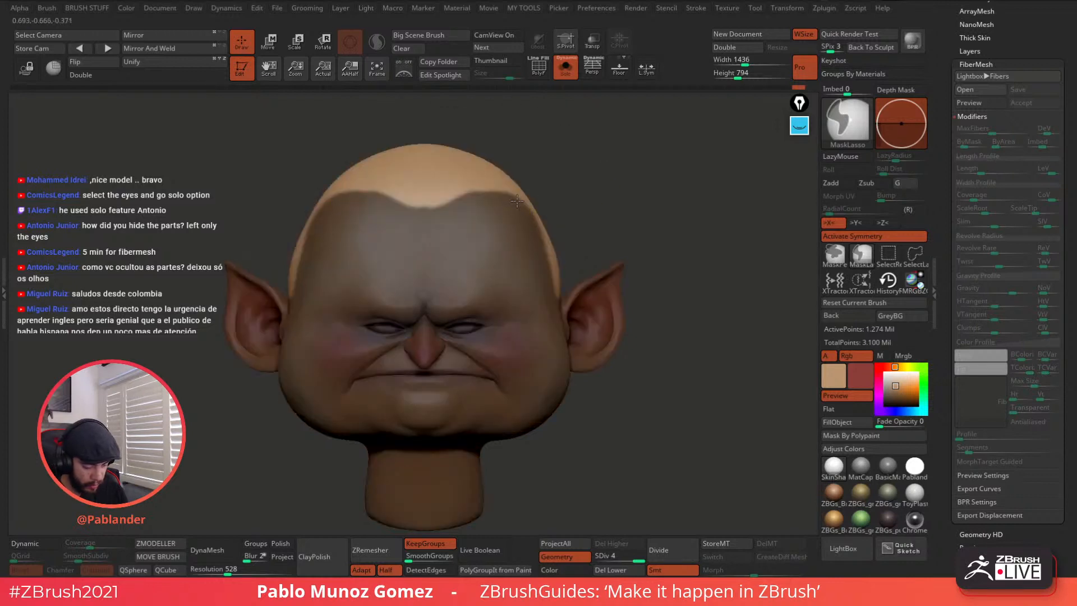
left_click_drag(517, 200, 387, 199, "ctrl")
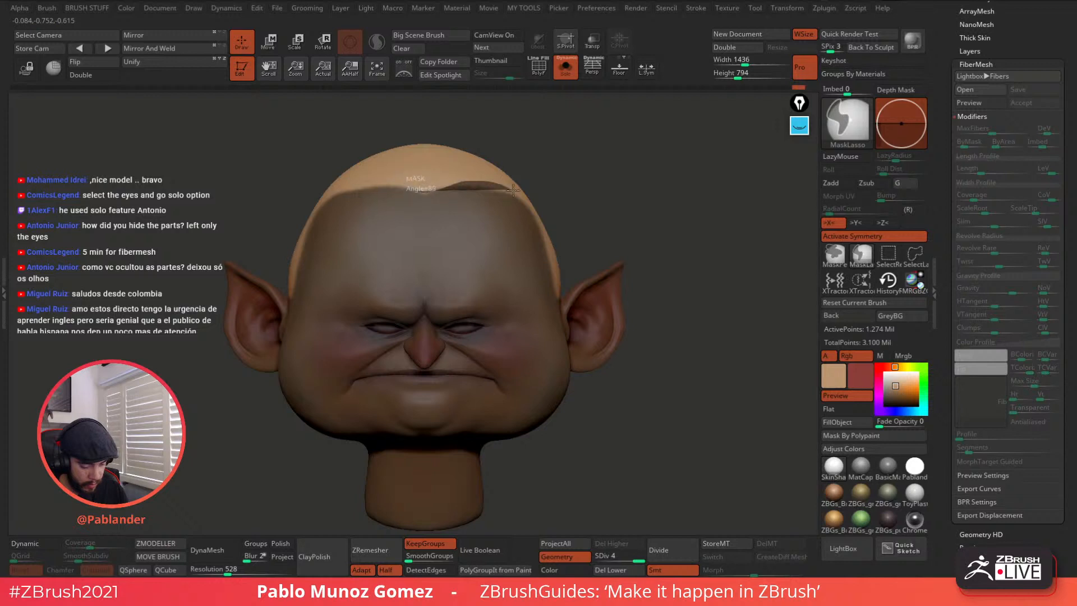
left_click_drag(513, 191, 519, 193, "ctrl")
Step: Extend the scalp mask down the temple to the front of the ear with MaskLasso, checking it by inverting
mouse_move(630, 204)
left_mouse_down()
mouse_move(621, 187)
mouse_move(644, 188)
mouse_move(630, 212)
mouse_move(632, 199)
left_mouse_up()
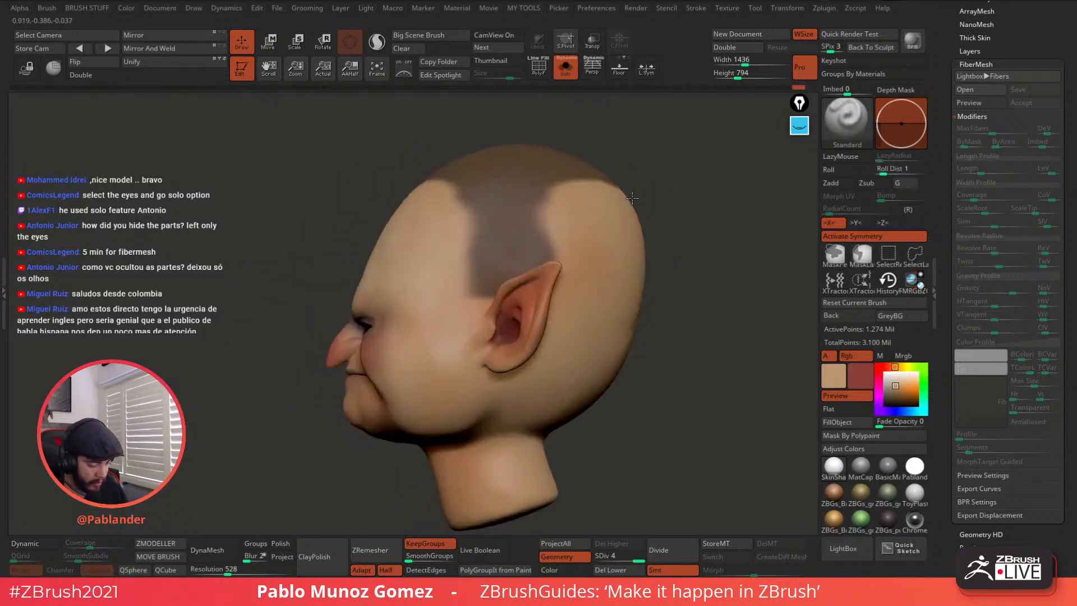
key("ctrl")
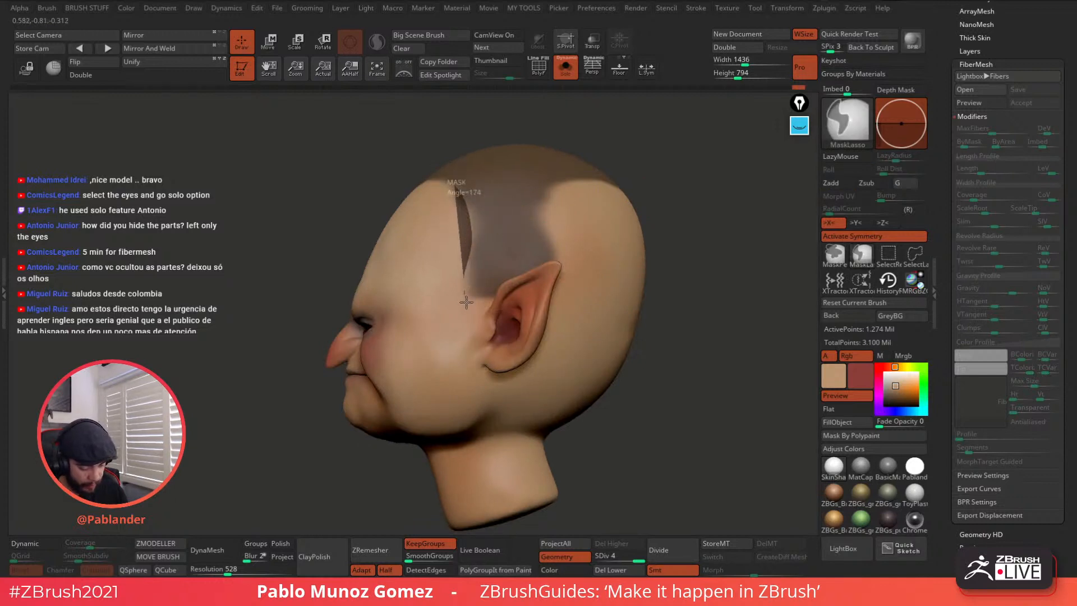
mouse_move(467, 301)
left_mouse_down("ctrl")
mouse_move(522, 258)
mouse_move(583, 155)
left_mouse_up("ctrl")
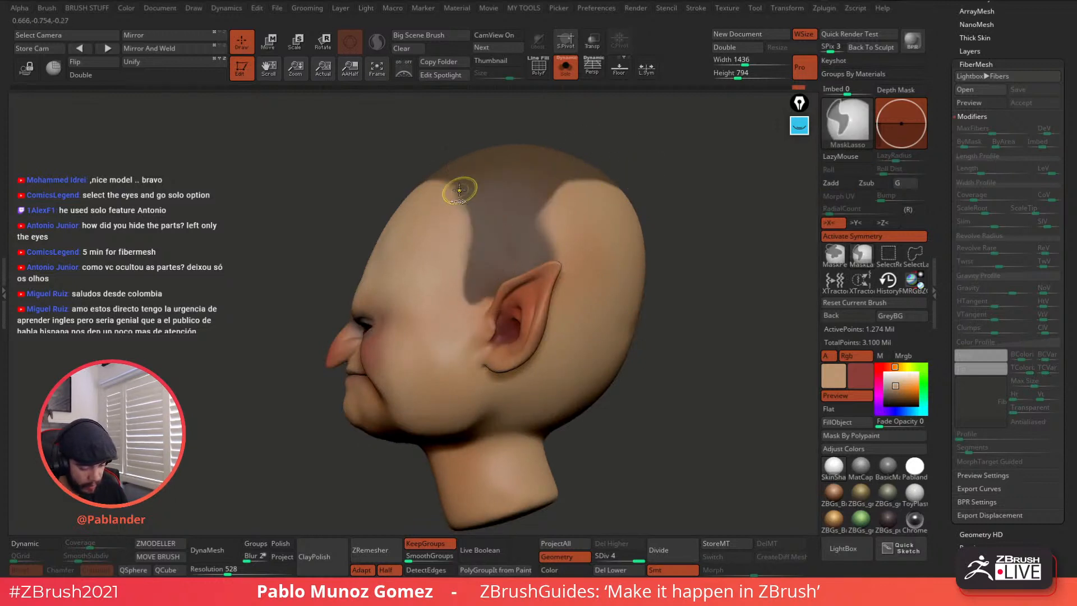
left_click(620, 149, "ctrl")
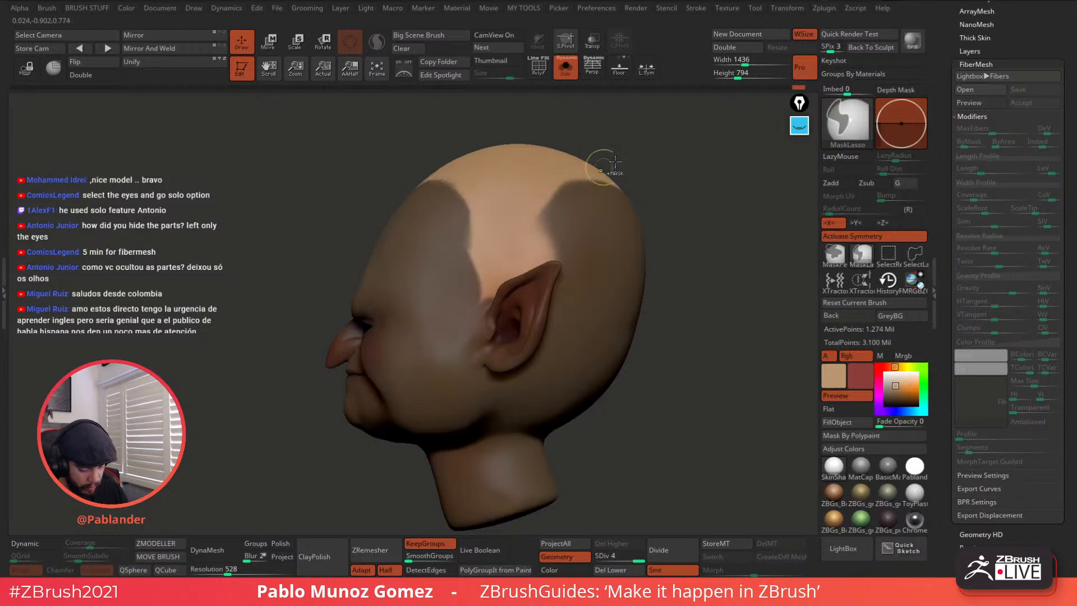
left_click(464, 197, "ctrl")
mouse_move(473, 262)
left_mouse_down("ctrl")
mouse_move(509, 233)
mouse_move(515, 182)
left_mouse_up("ctrl")
Step: Paint the scalp mask over the back of the head from behind the ear down to the nape with MaskPen
left_click_drag(696, 242, 574, 271)
left_click_drag(517, 290, 553, 265)
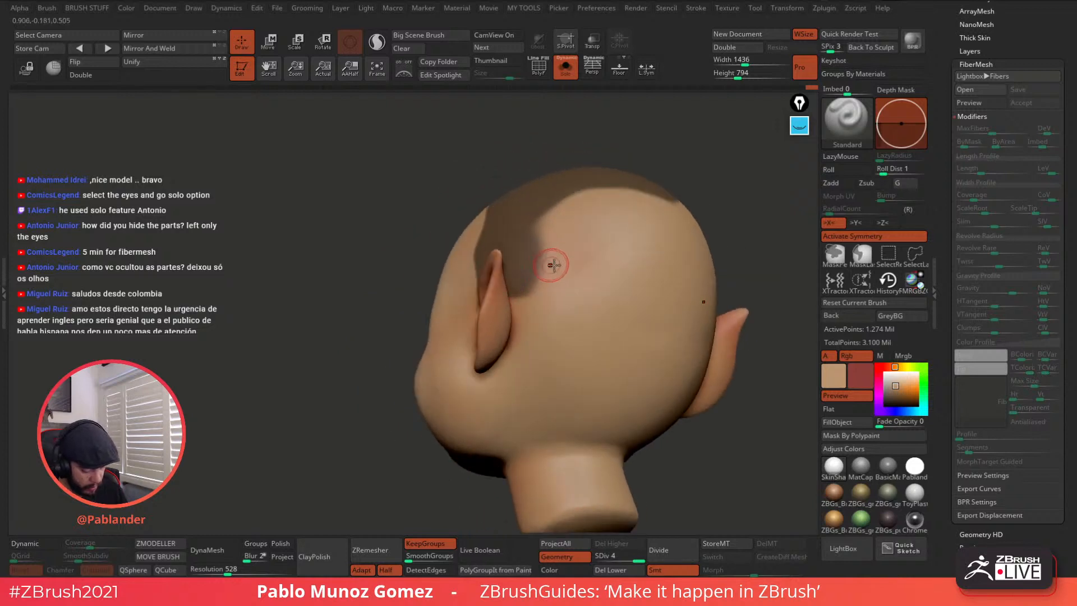
key("space")
mouse_move(654, 225)
left_mouse_down("ctrl")
mouse_move(609, 209)
mouse_move(547, 247)
mouse_move(553, 303)
mouse_move(674, 314)
mouse_move(646, 303)
mouse_move(679, 357)
mouse_move(599, 350)
left_mouse_up("ctrl")
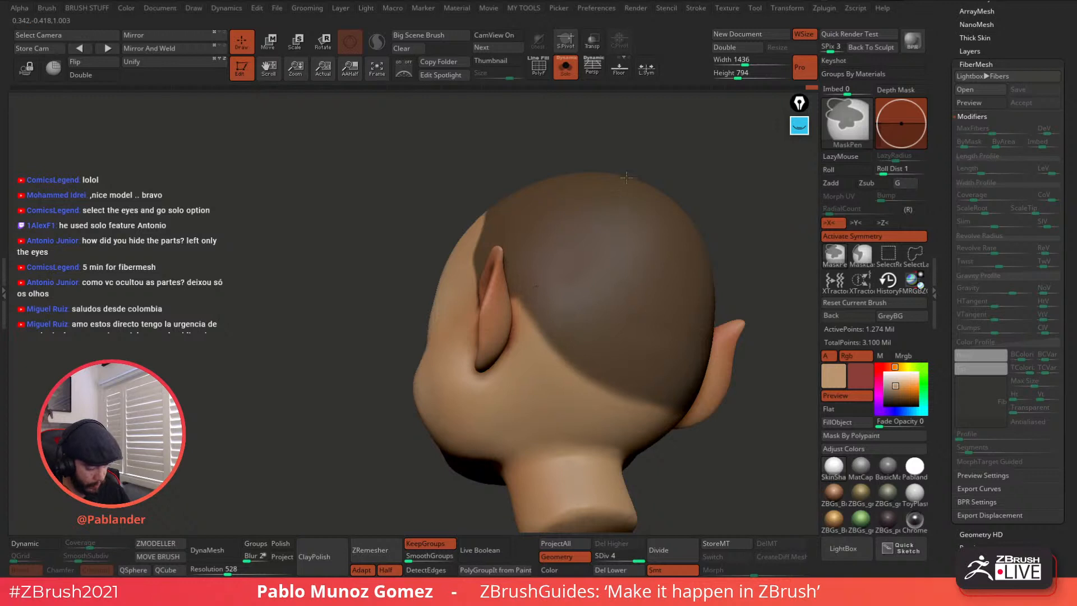
Step: Refine the hairline mask at the temple with MaskPen, checking it by inverting, and show the full model again
right_click_drag(671, 229, 729, 255)
left_click(683, 162, "ctrl")
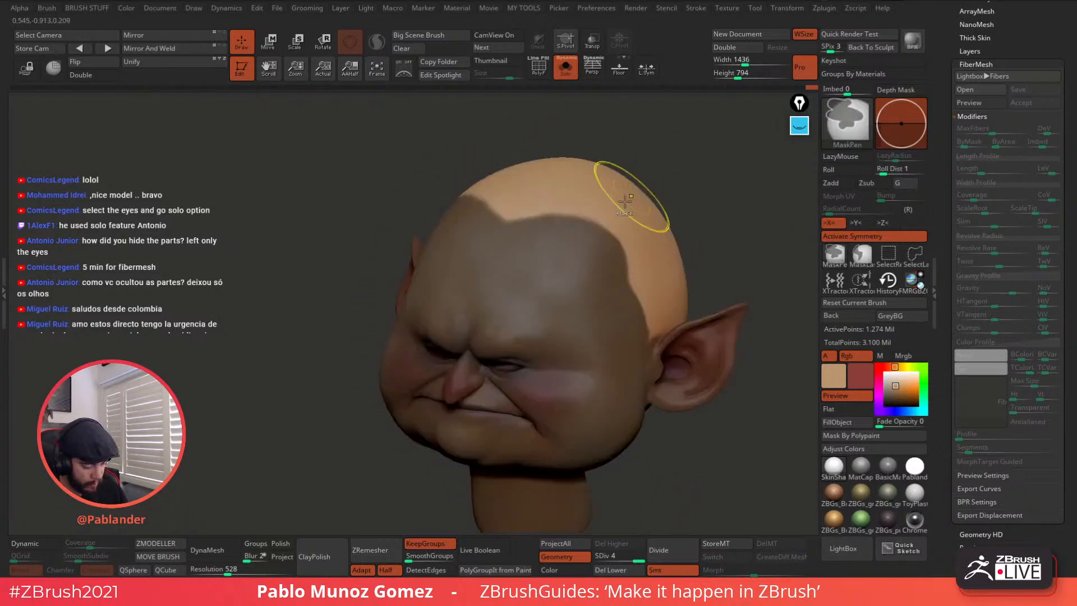
left_click(696, 194, "ctrl")
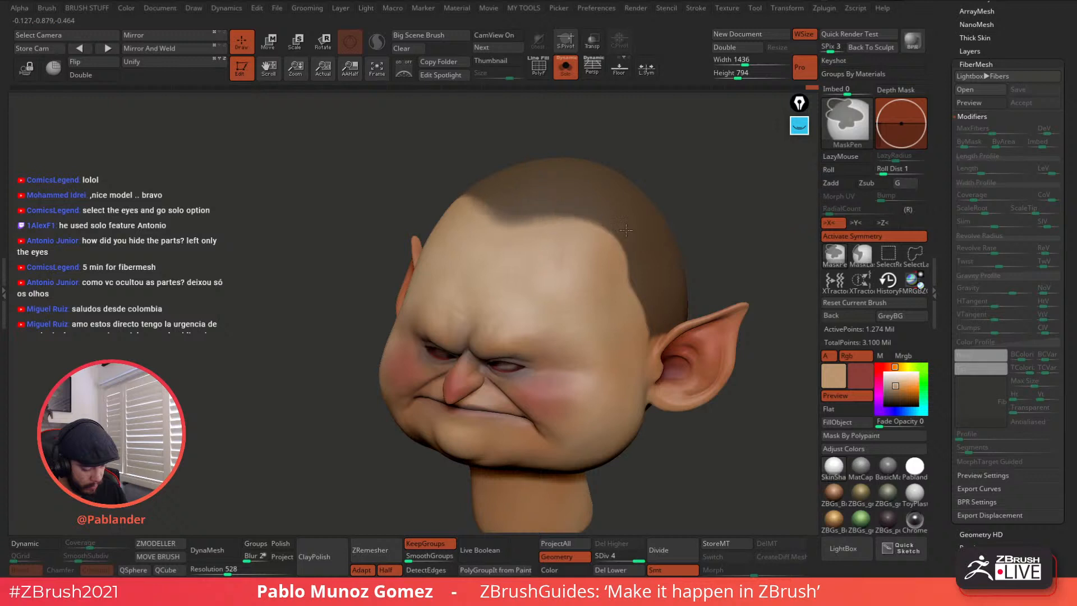
left_click_drag(628, 240, 633, 268, "ctrl")
mouse_move(673, 241)
right_mouse_down()
mouse_move(709, 224)
mouse_move(659, 204)
mouse_move(678, 211)
right_mouse_up()
left_click(566, 71)
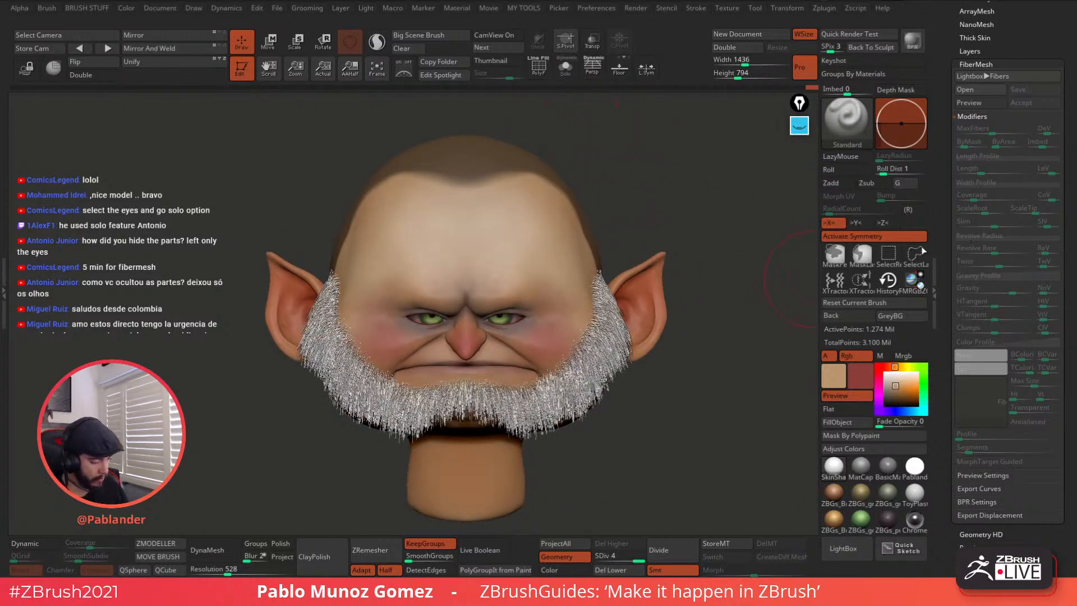
left_click(566, 70)
left_click(566, 70)
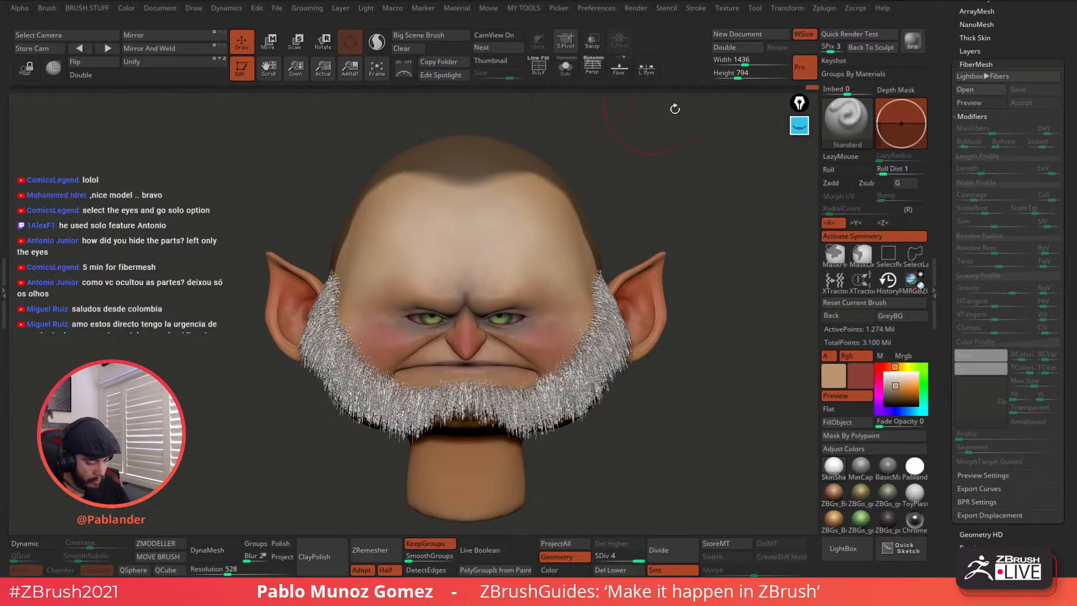
Step: Preview FiberMesh hair from the scalp mask and set its Gravity to about -0.70
left_click_drag(962, 82, 963, 233)
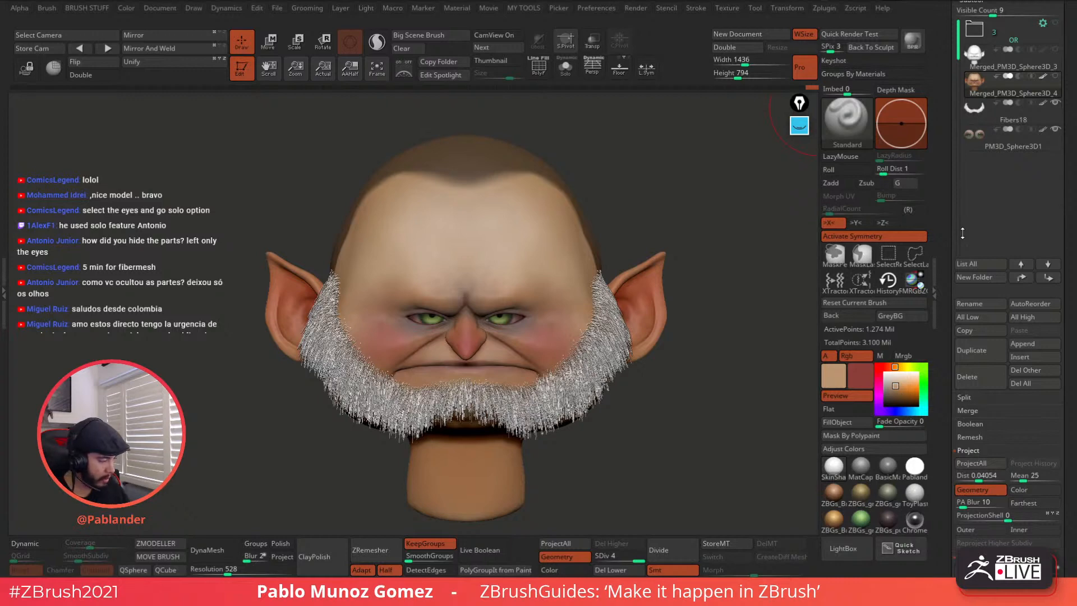
left_click_drag(963, 232, 996, 157)
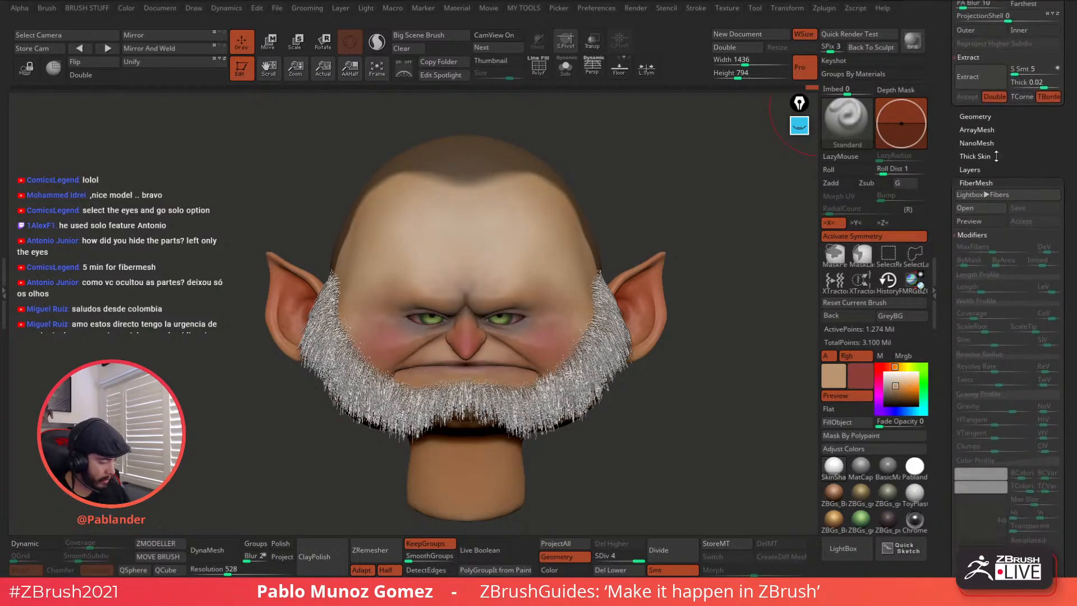
left_click(993, 221)
left_click_drag(741, 307, 755, 303)
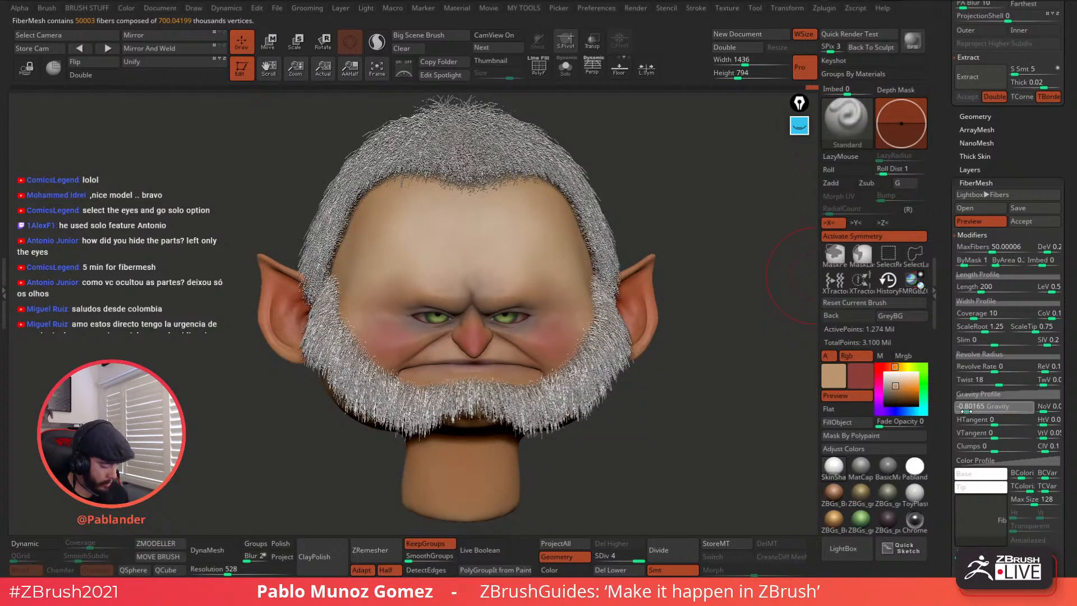
left_click_drag(966, 412, 973, 412)
Step: Set the hair fibers' Length to about 367 and accept them with Fast Preview mode on
left_click_drag(722, 385, 696, 377)
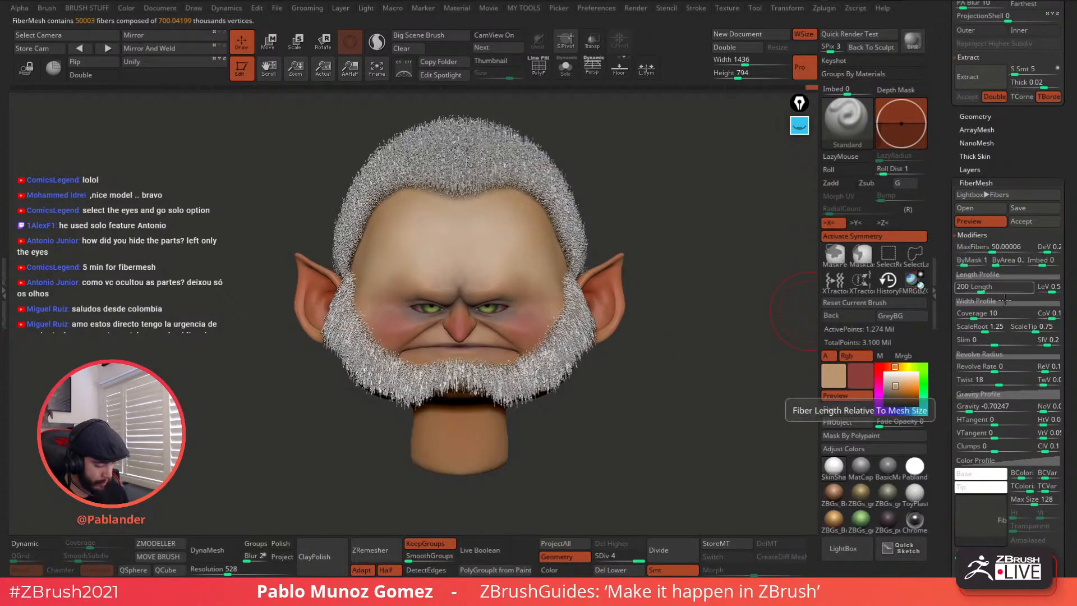
left_click_drag(976, 288, 989, 289)
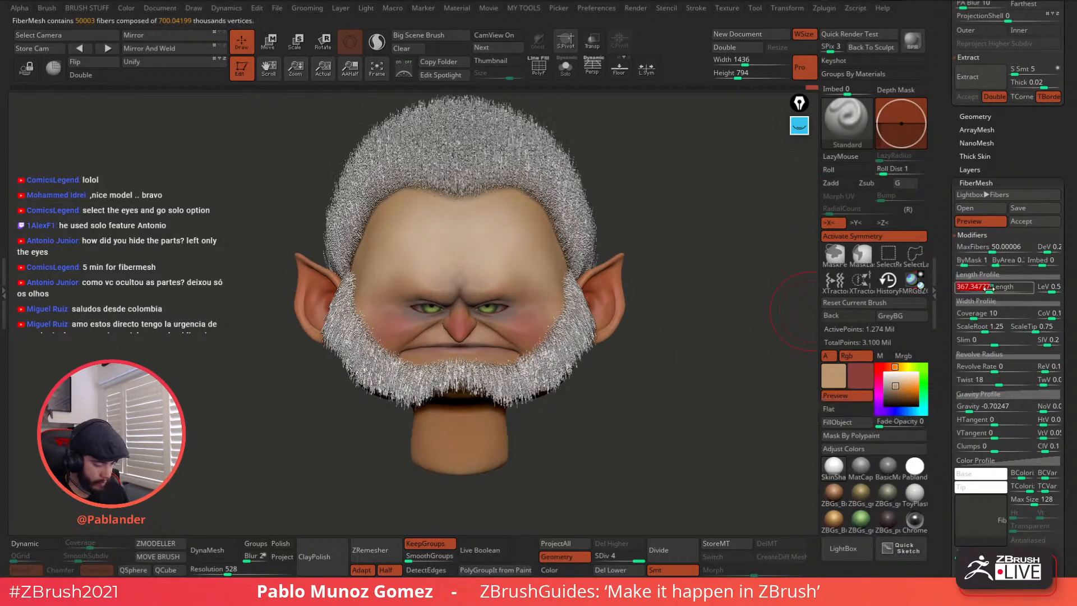
left_click(1032, 220)
left_click(841, 252)
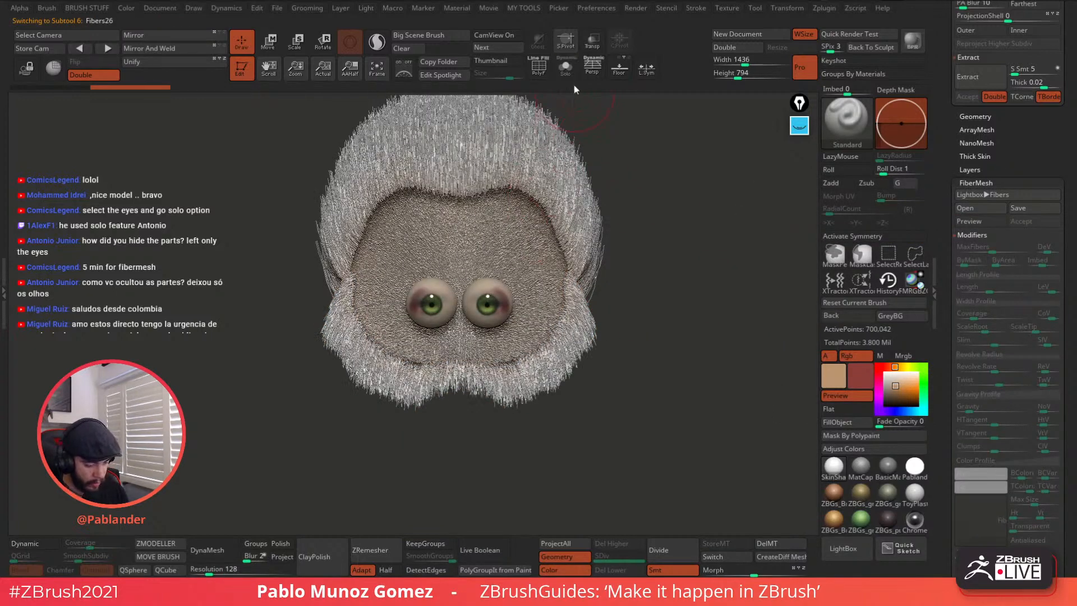
Step: Select the head subtool Merged_PM3D_Sphere3D_4 and isolate it with Solo
left_click(566, 66)
left_click(566, 66)
scroll(981, 213, "up", 5)
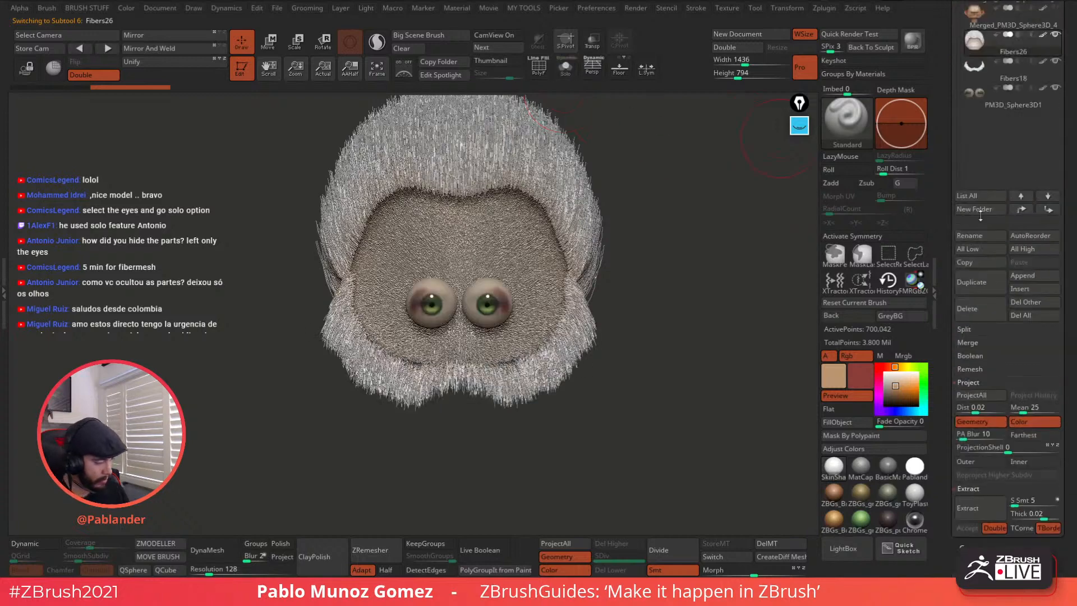
left_click(1055, 8)
left_click(1042, 22)
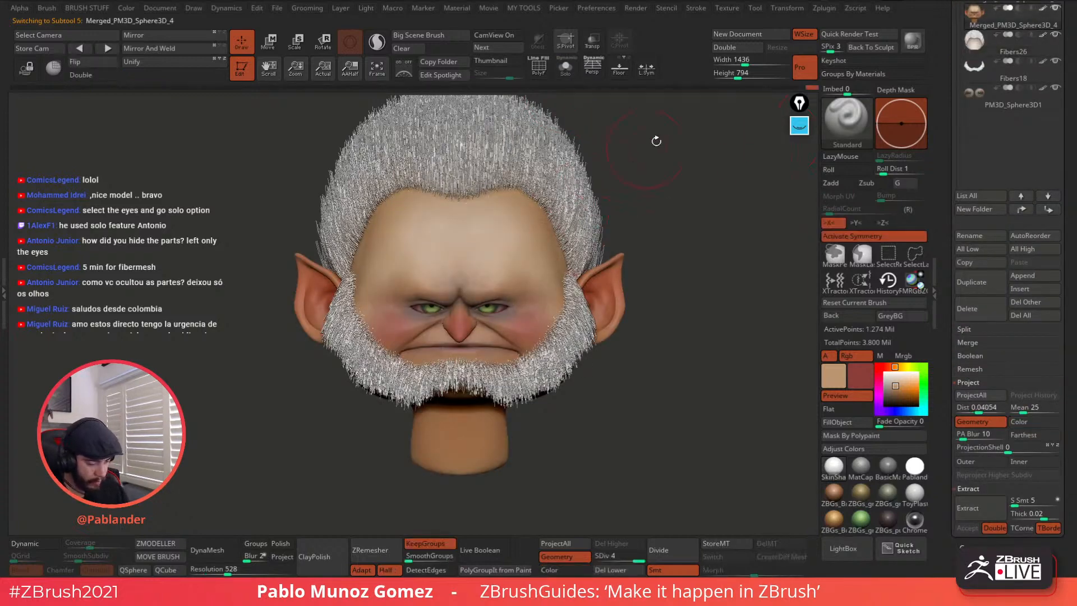
left_click(565, 67)
Step: Step back through the head's undo history to restore the beard mask along the jaw and chin
left_click(798, 90)
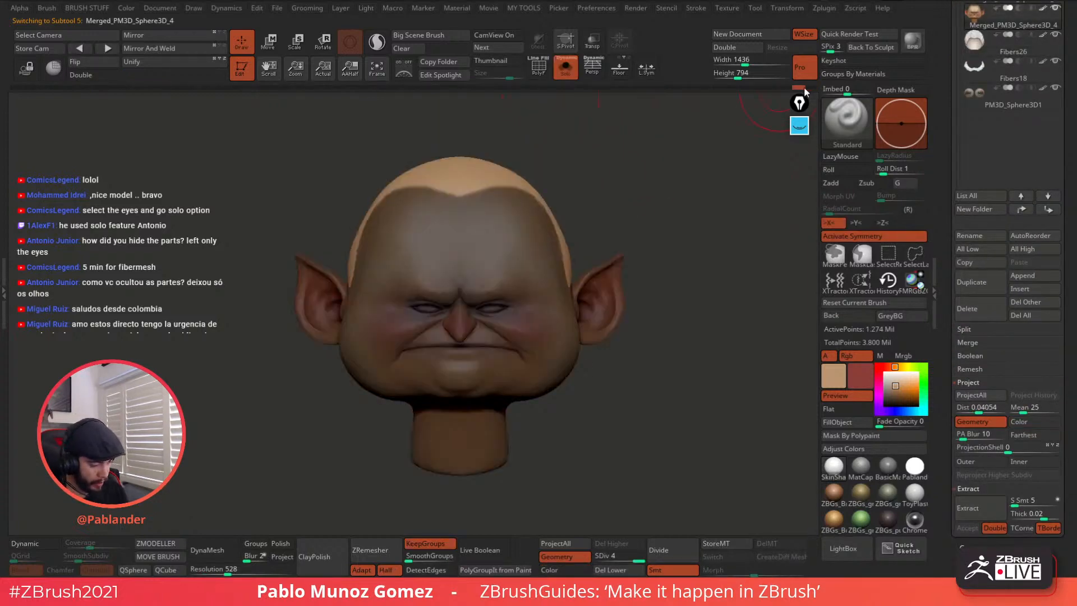
left_click(797, 90)
left_click(797, 90)
left_click(797, 90)
left_click(798, 89)
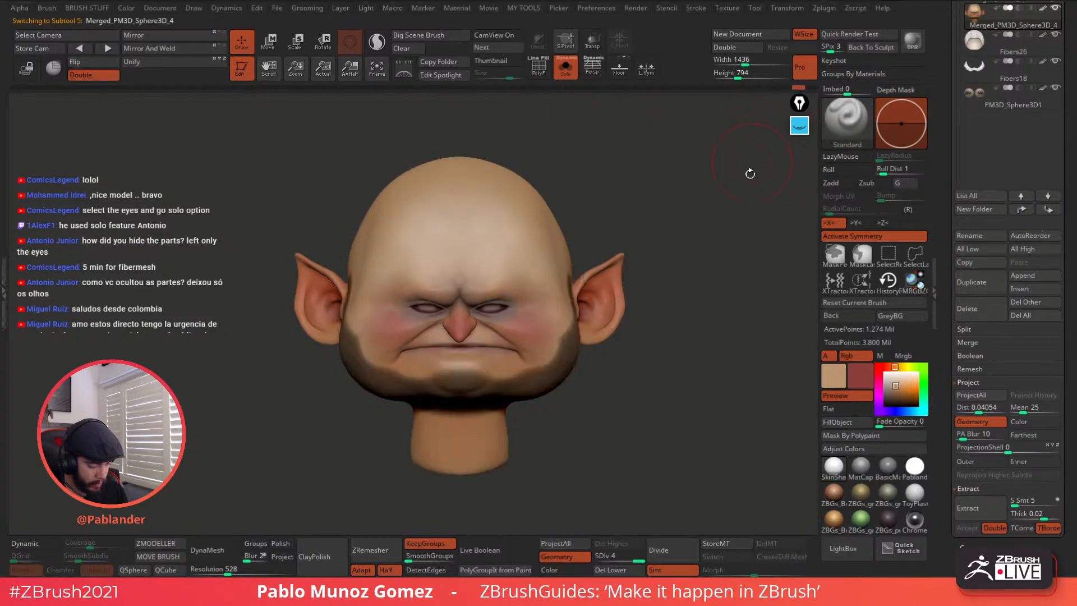
left_click(94, 75)
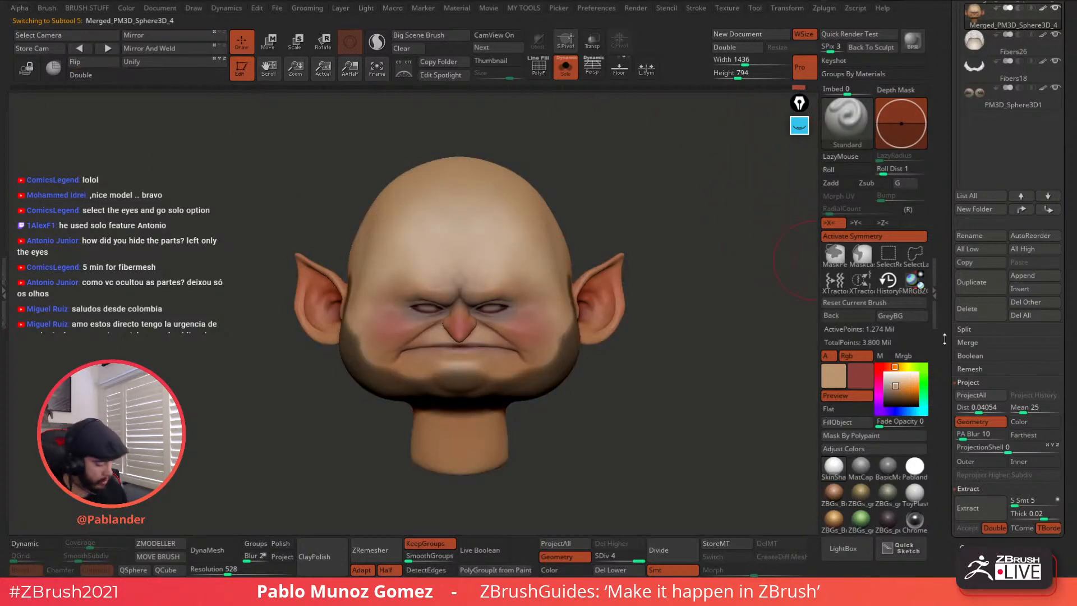
Step: Preview FiberMesh fibers from the beard mask and set their Segments to 6
left_click_drag(944, 340, 960, 202)
left_click(971, 112)
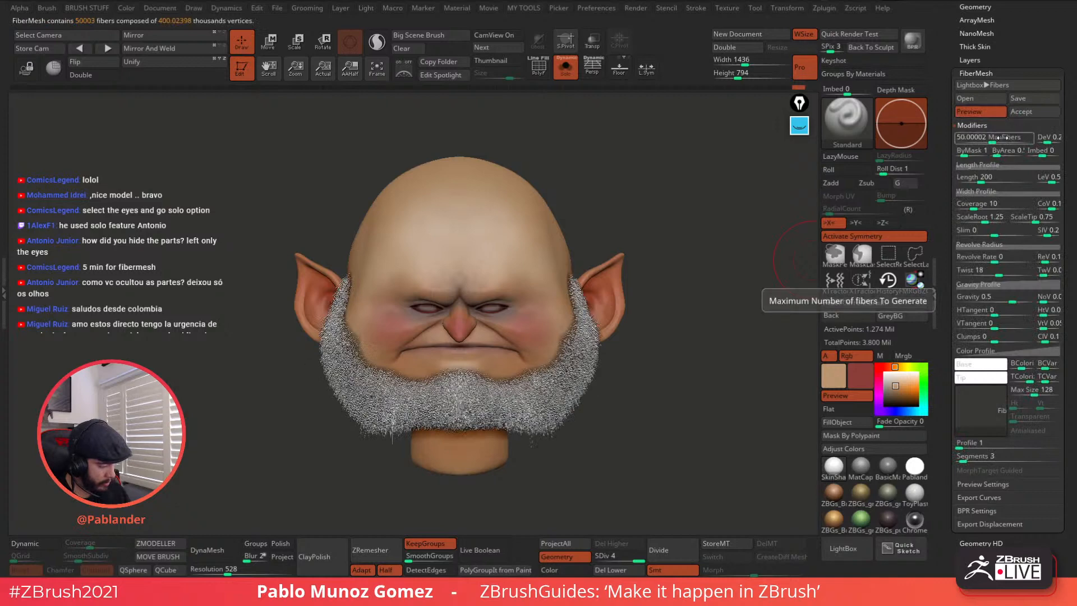
left_click_drag(963, 458, 968, 457)
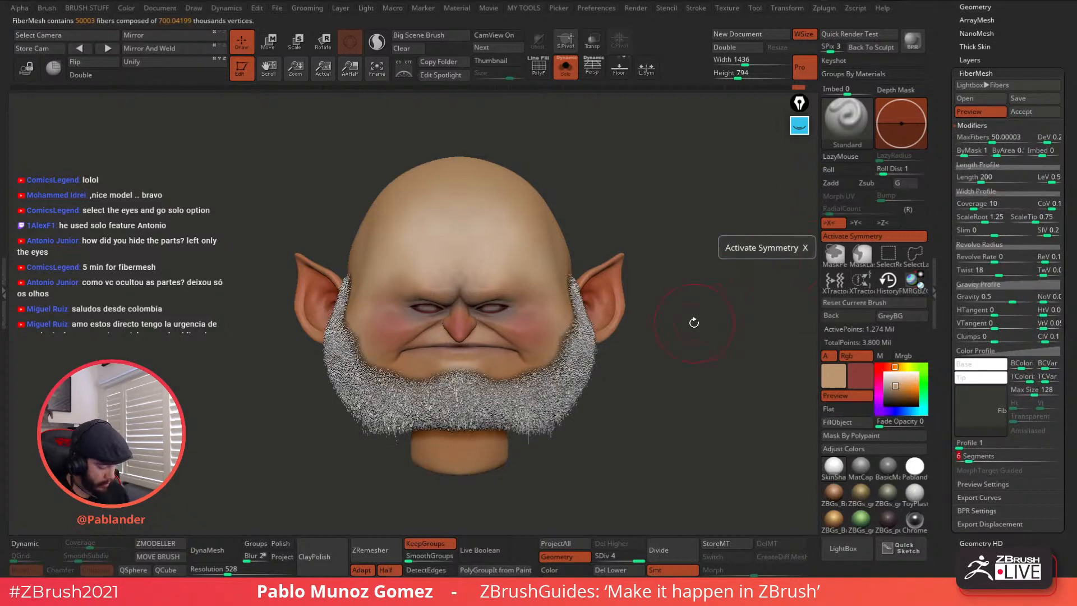
Step: Set the beard fibers' ByArea to 0.33333 and accept them as a new subtool
left_click_drag(692, 322, 687, 368, "alt")
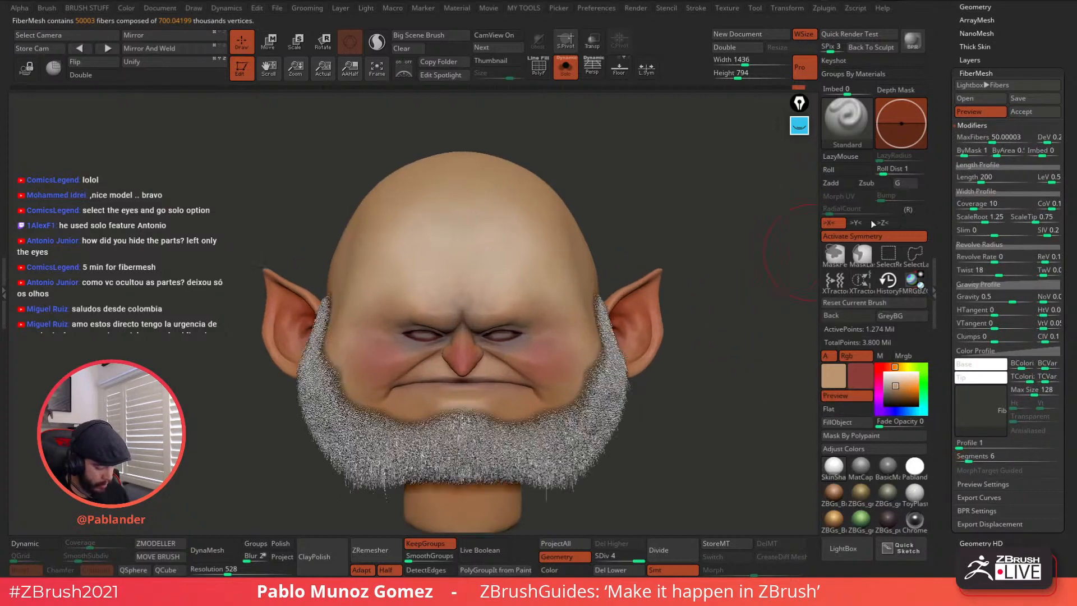
left_click(997, 156)
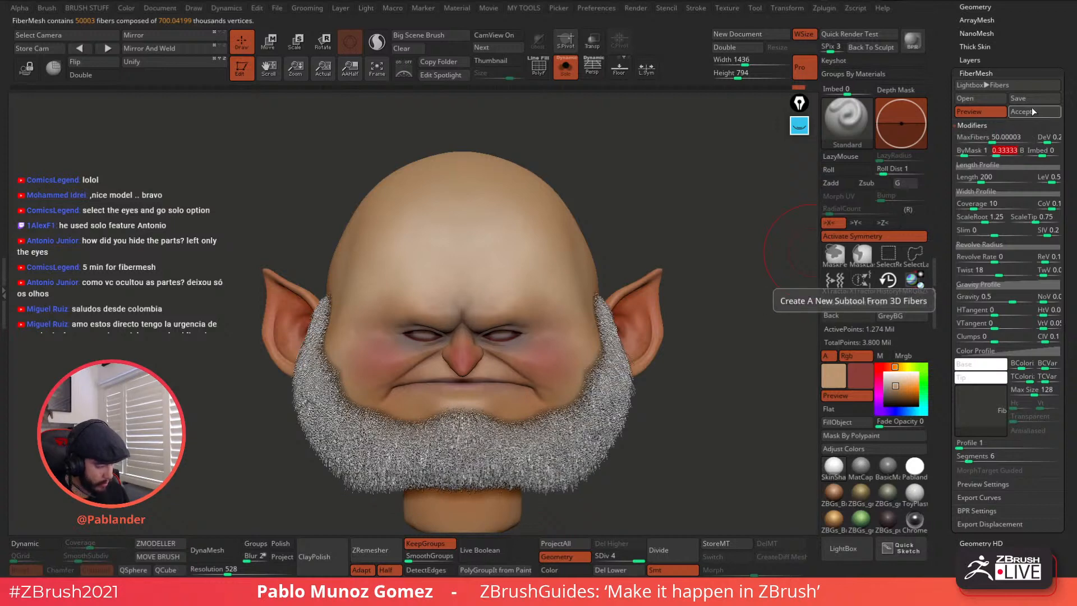
left_click(841, 145)
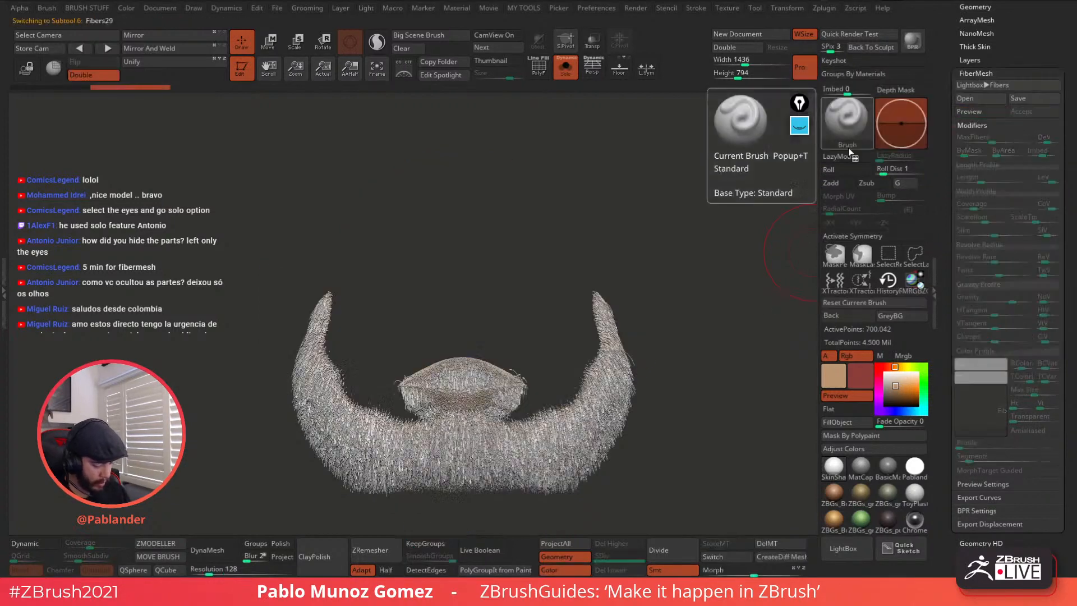
Step: Inspect the new beard fibers around the mouth and delete their subtool
scroll(964, 135, "up", 5)
left_click_drag(721, 261, 657, 275)
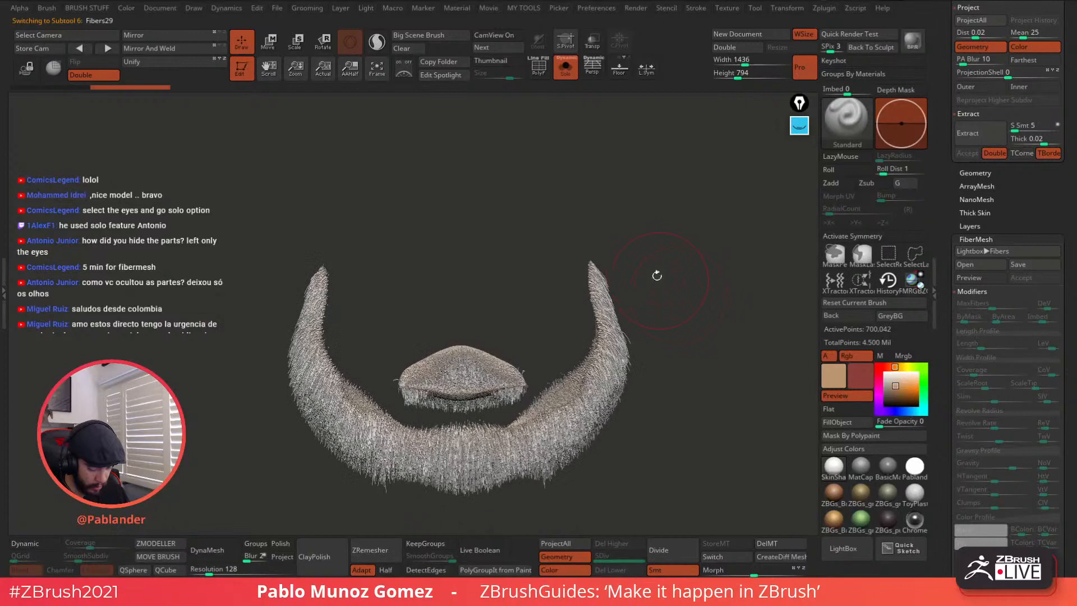
left_click(565, 69)
left_click(565, 68)
left_click_drag(504, 315, 535, 262)
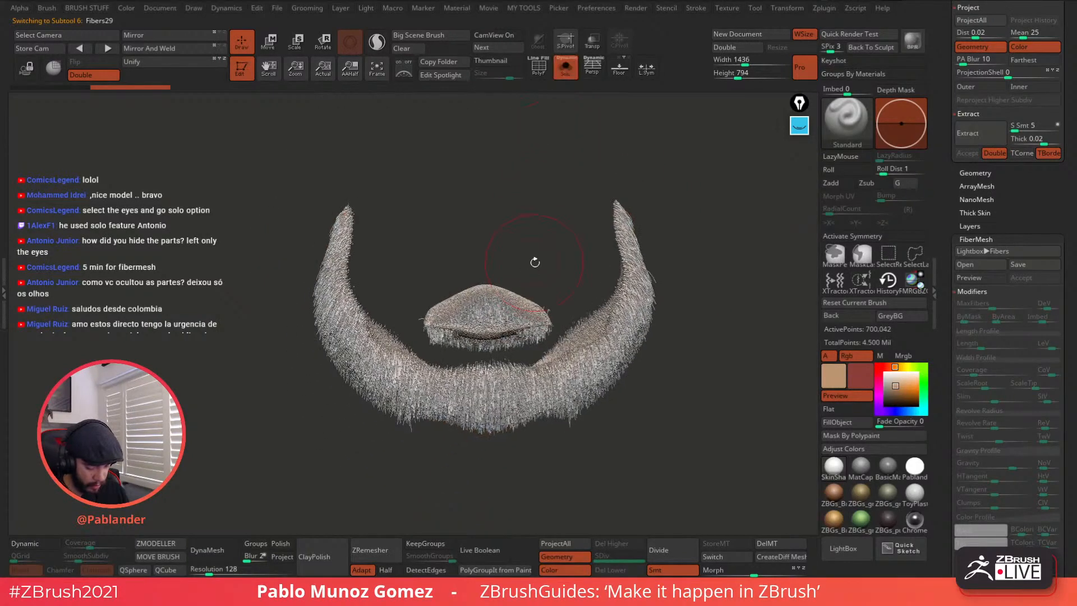
key("ctrl+z")
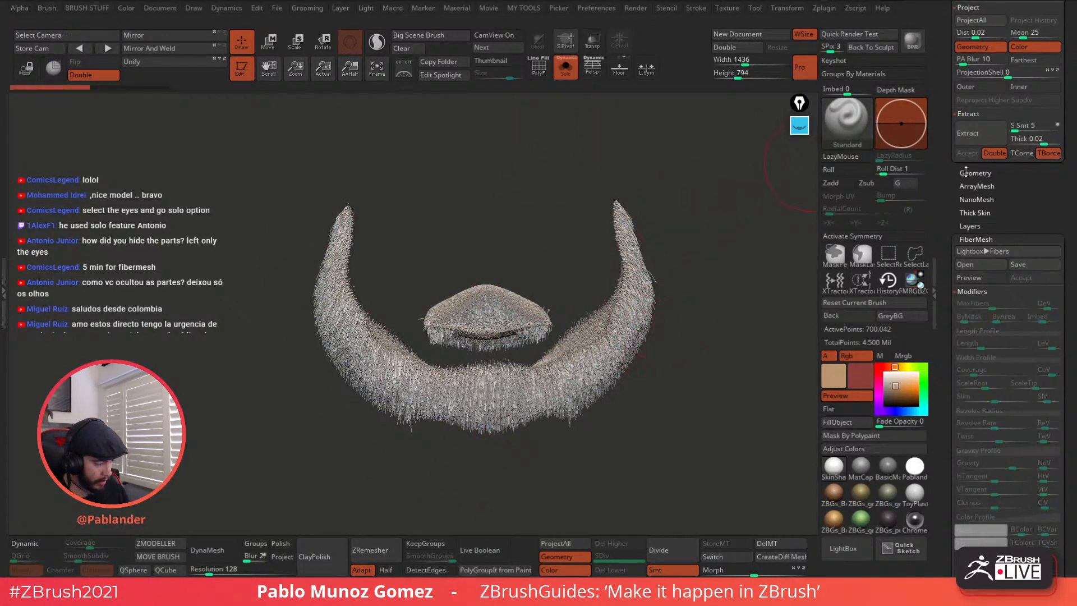
left_click_drag(946, 173, 943, 300)
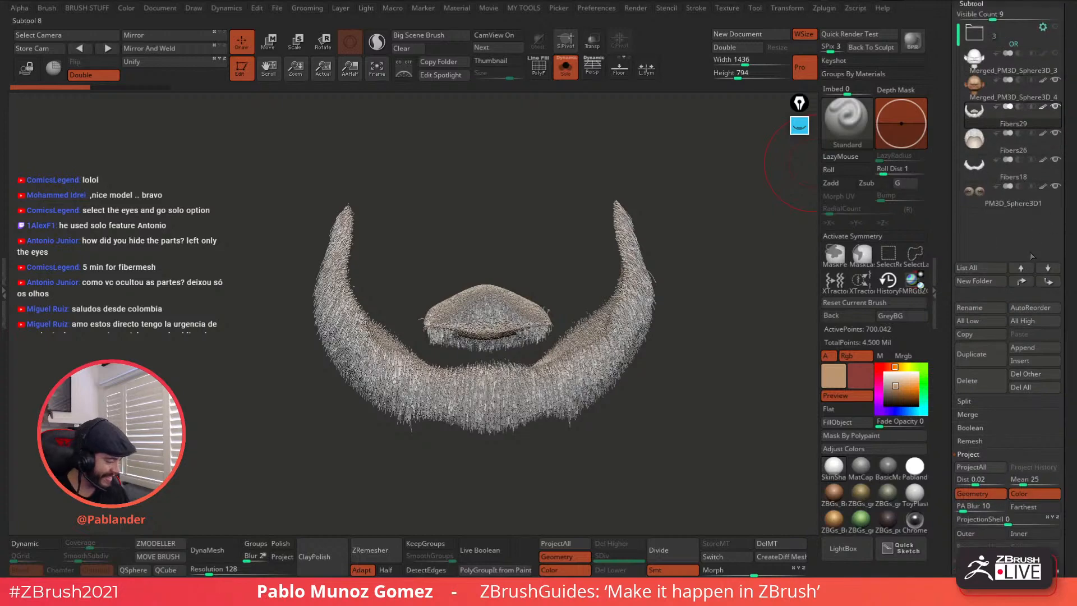
left_click(982, 380)
left_click(845, 406)
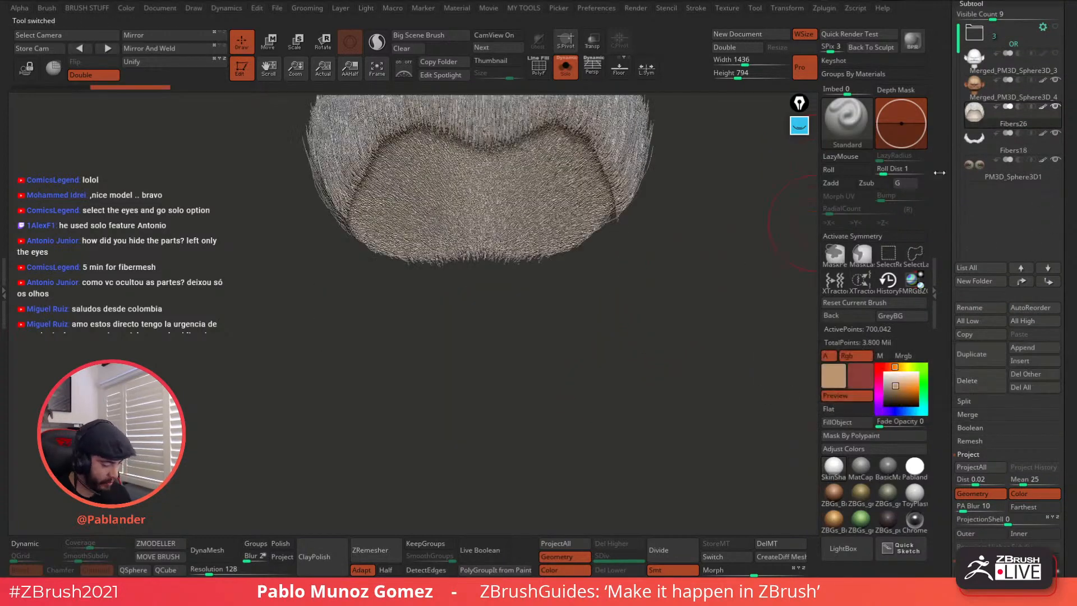
Step: Reselect the head subtool and display its polygroups with PolyFrame while it stays isolated
left_click(1017, 98)
left_click_drag(680, 308, 680, 292, "shift")
left_click_drag(698, 327, 673, 324, "alt")
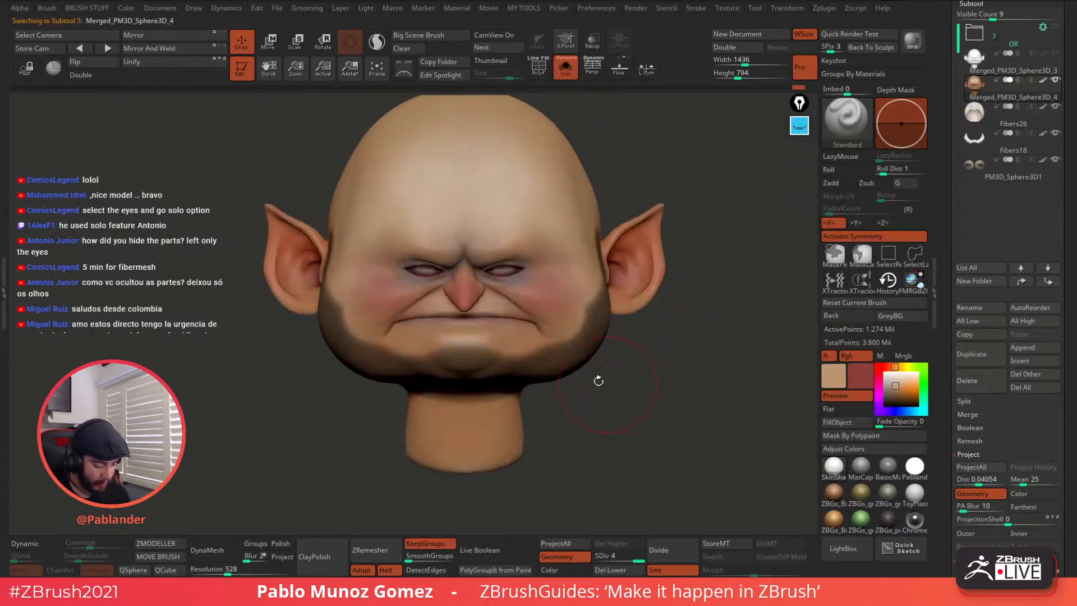
left_click(567, 75)
left_click(566, 75)
left_click(543, 73)
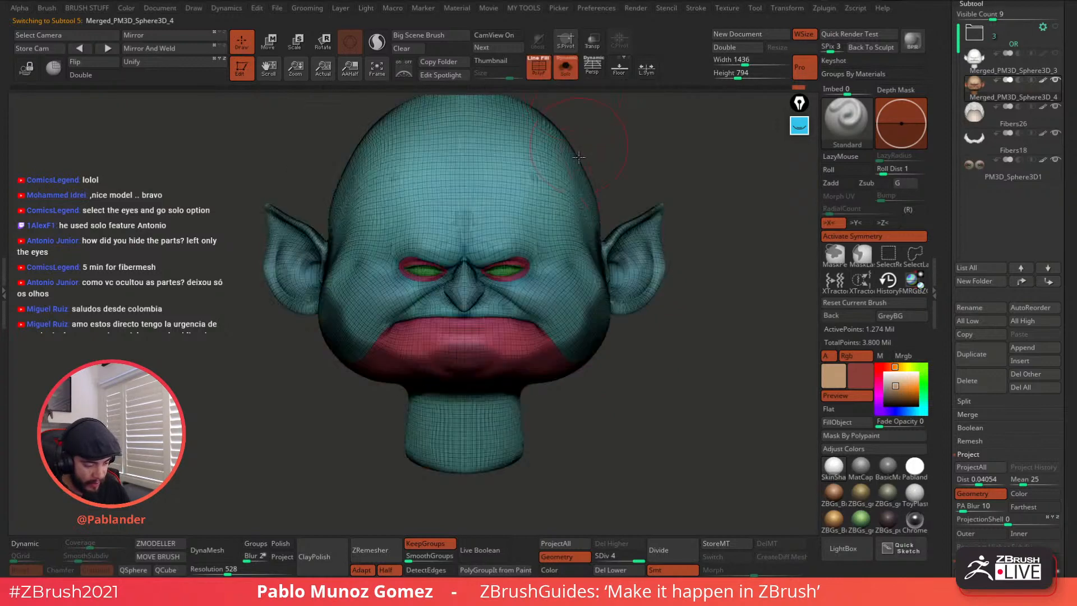
Step: Isolate the lower-lip, mouth-interior and eyelid polygroups of the head
left_click(547, 353, "ctrl+shift")
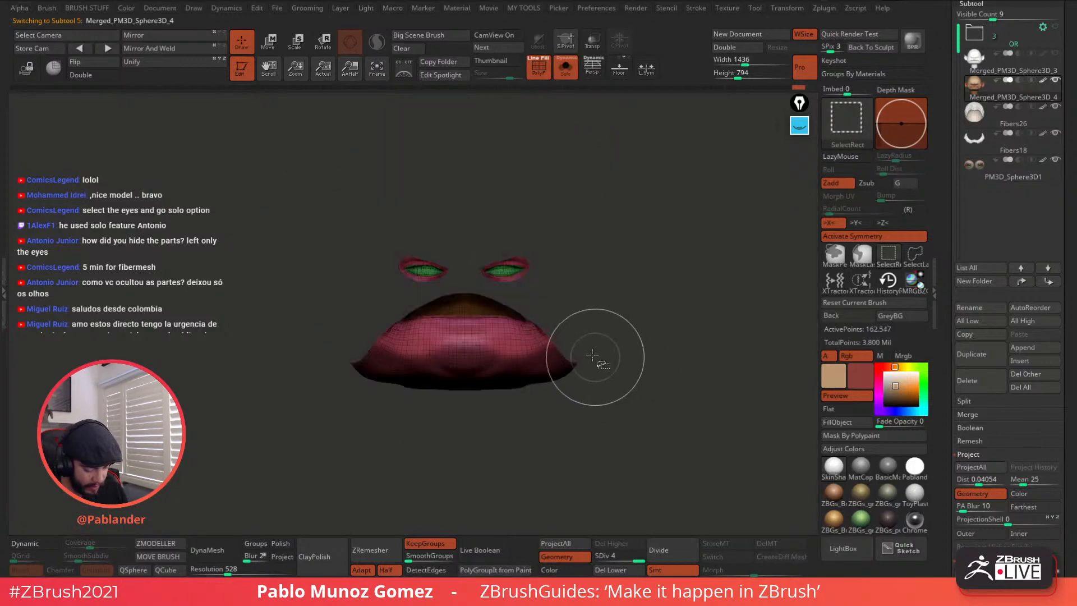
left_click_drag(606, 287, 570, 288)
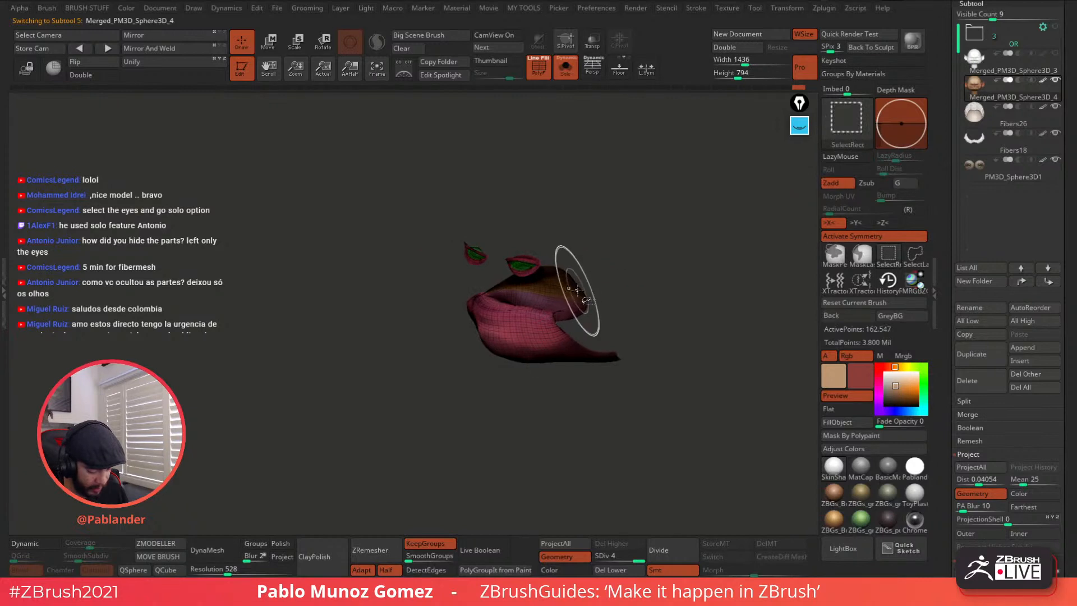
left_click(584, 304, "ctrl+alt+shift")
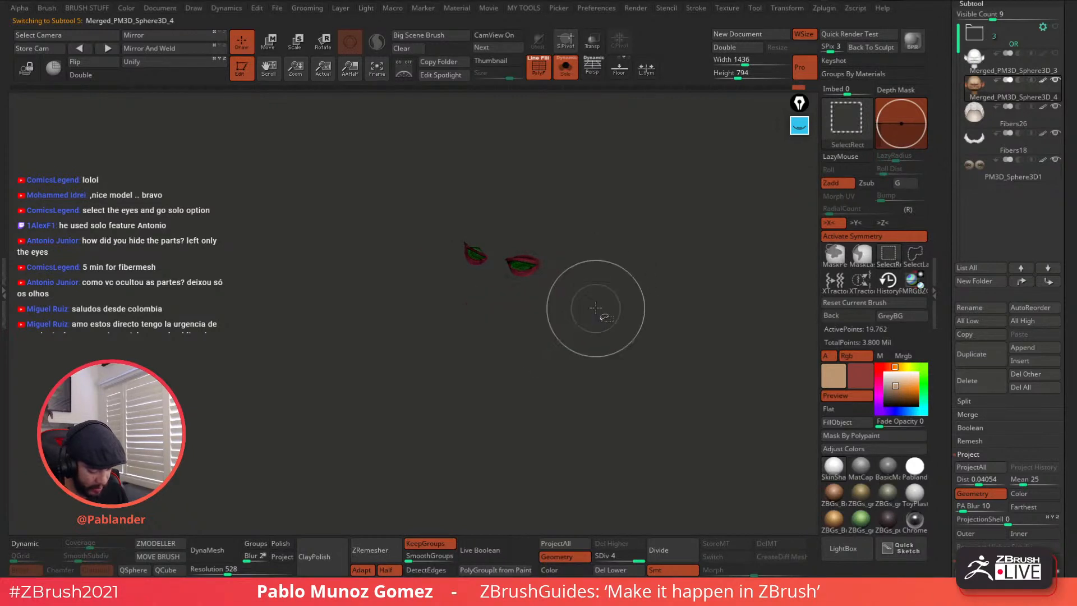
left_click(604, 267, "ctrl+shift")
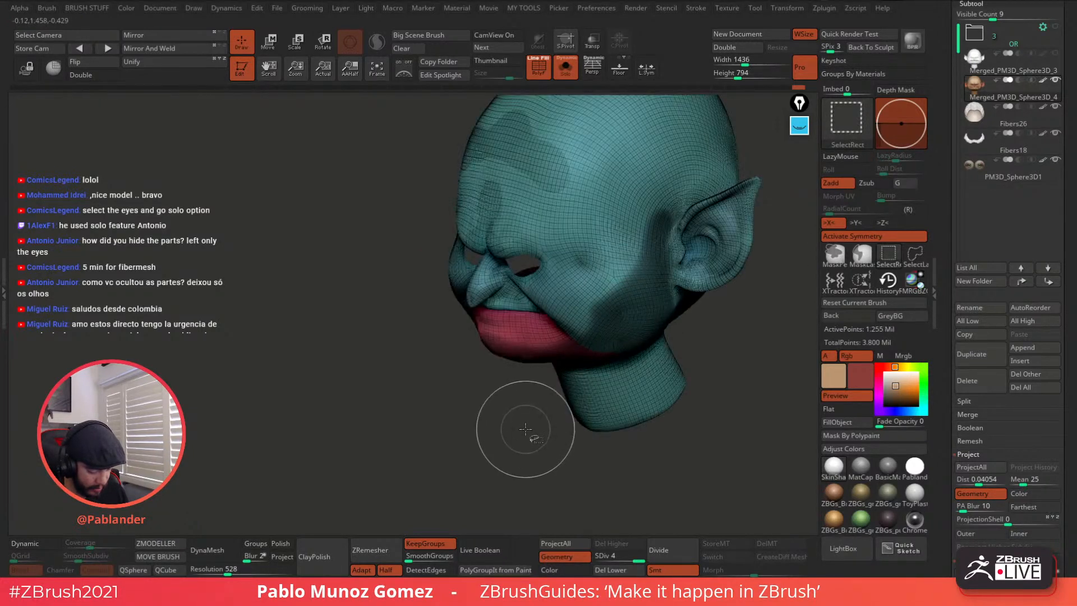
left_click_drag(512, 430, 522, 426, "ctrl+shift")
left_click(569, 370, "ctrl+shift")
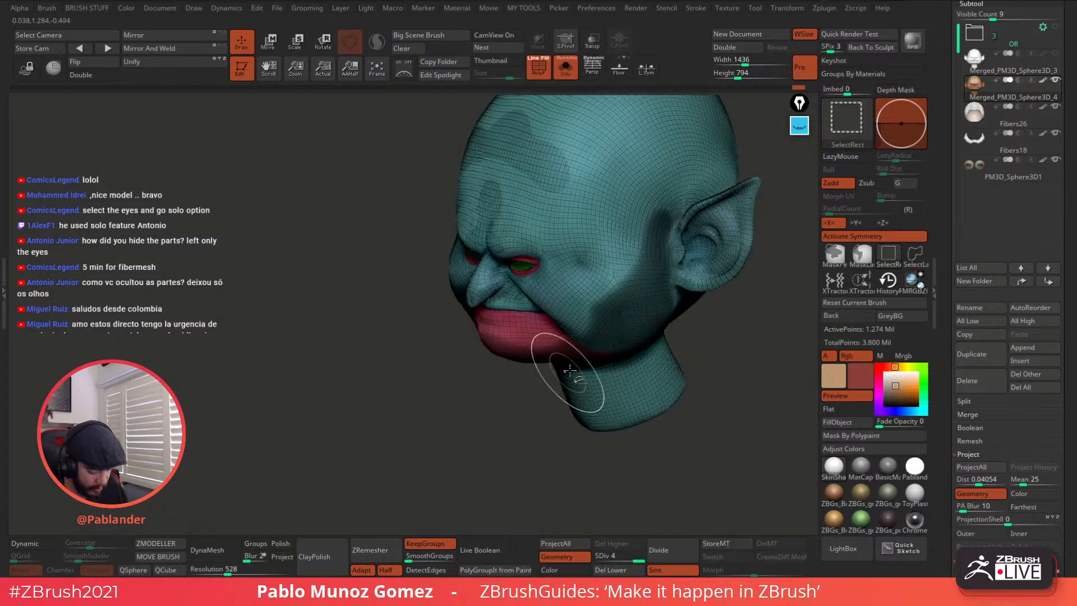
left_click(578, 296, "ctrl+shift")
left_click_drag(512, 447, 607, 316, "ctrl+shift")
Step: Try to remove the mask from the mouth interior with MaskLasso and show the full head again
key("ctrl")
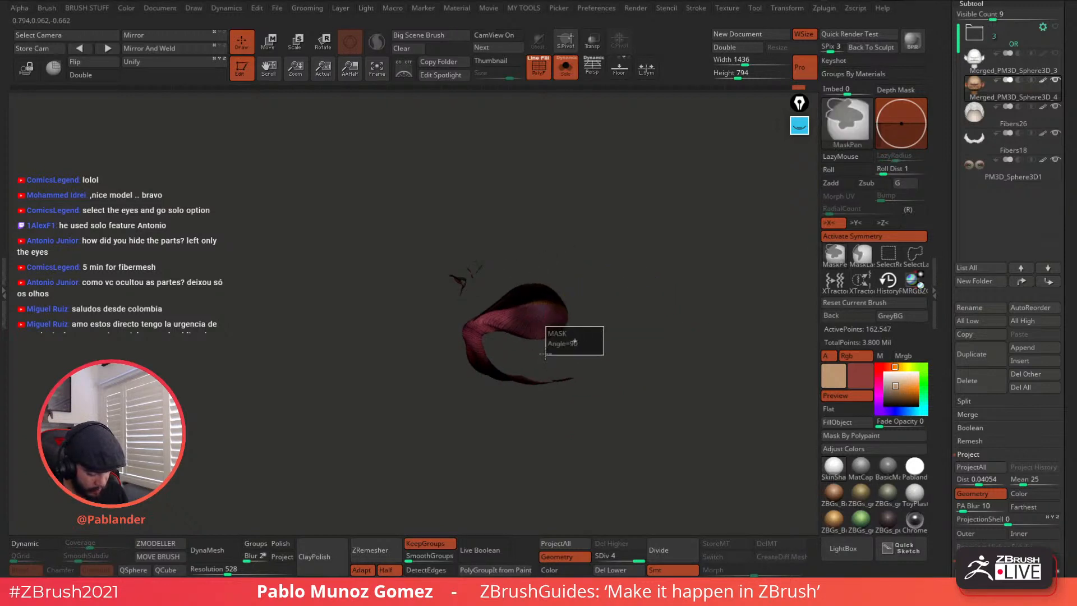
key("ctrl")
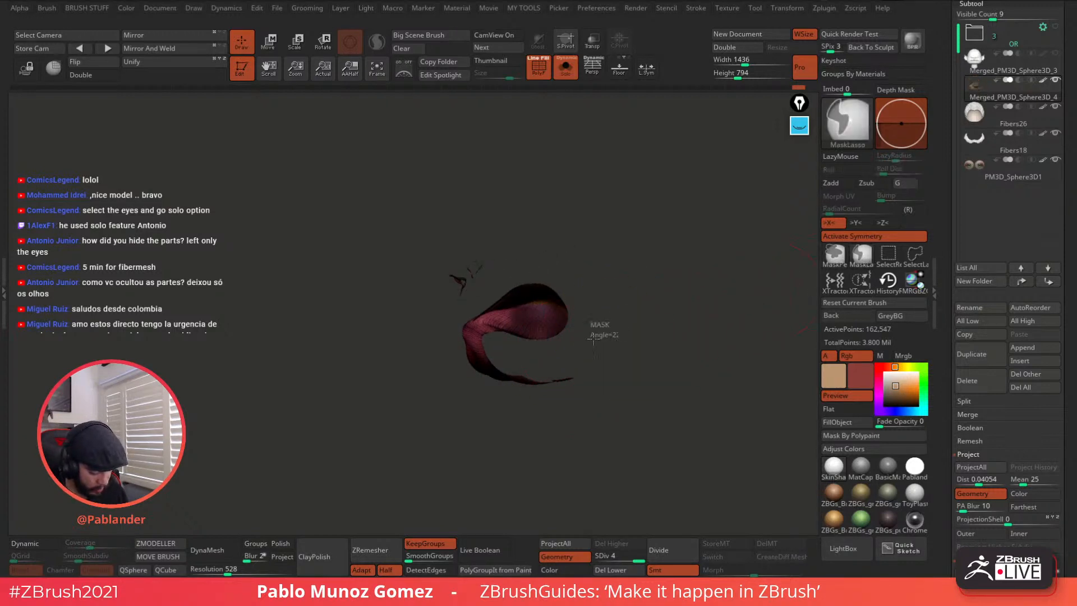
mouse_move(508, 345)
left_mouse_down("ctrl")
mouse_move(561, 246)
mouse_move(567, 208)
left_mouse_up("ctrl")
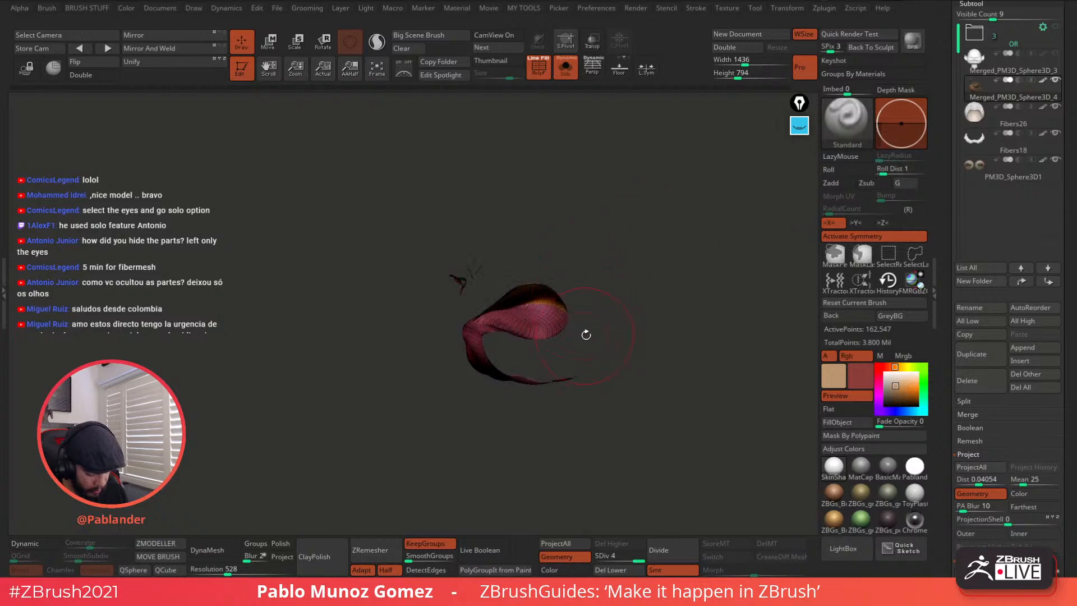
key("ctrl")
mouse_move(611, 328)
left_mouse_down("ctrl")
mouse_move(561, 360)
mouse_move(457, 330)
mouse_move(568, 162)
left_mouse_up("ctrl")
left_click_drag(575, 308, 535, 335)
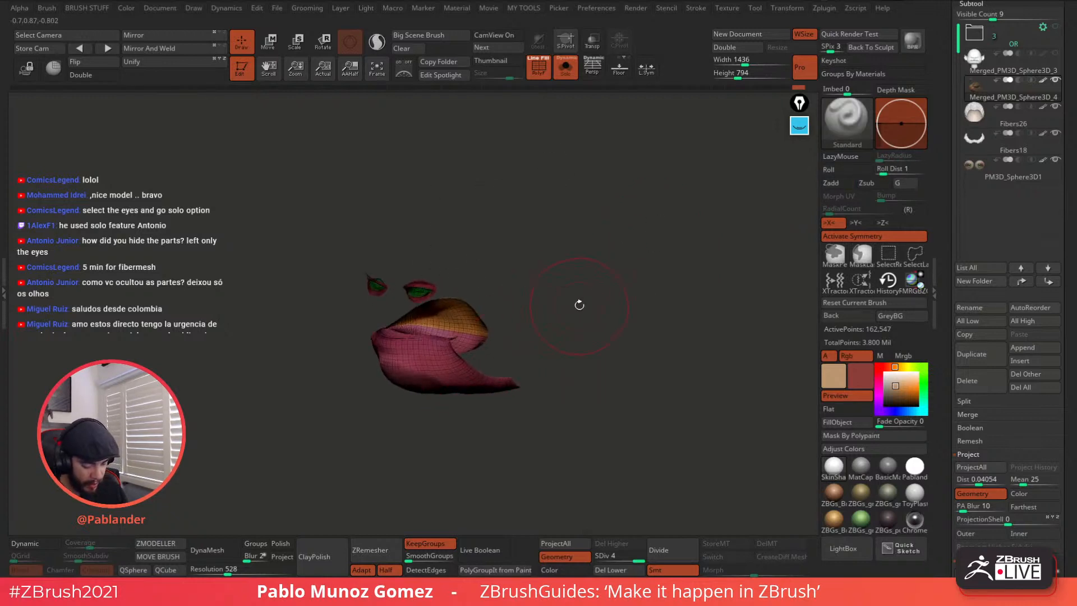
left_click_drag(580, 305, 588, 293)
left_click(600, 274, "ctrl+shift")
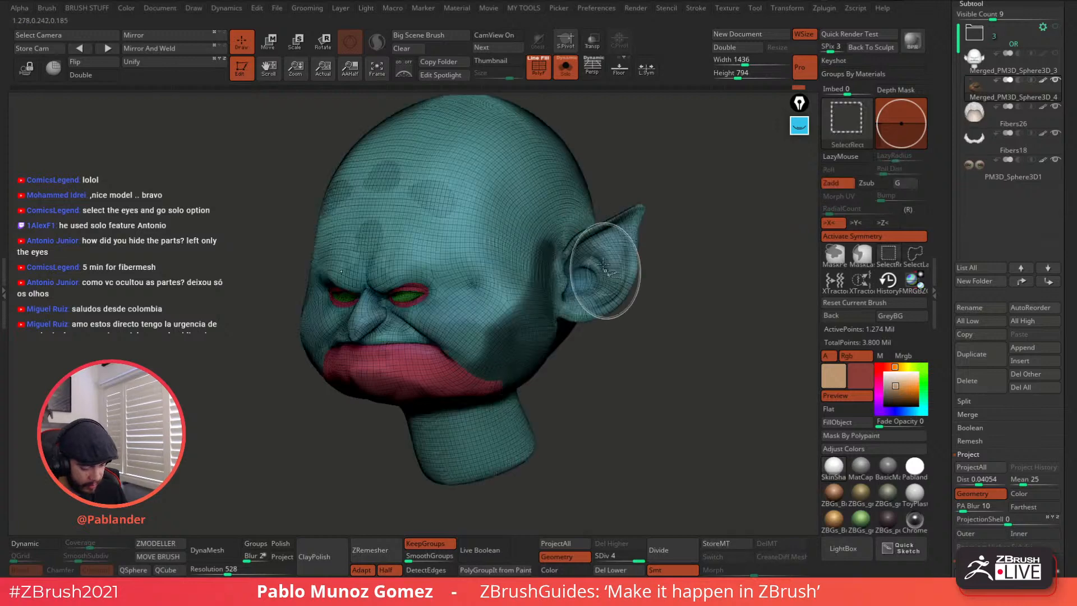
Step: Show all subtools together in front view and turn off the polygroup wireframe
left_click(566, 69)
left_click_drag(599, 191, 603, 225, "shift")
right_click_drag(601, 229, 617, 252, "alt")
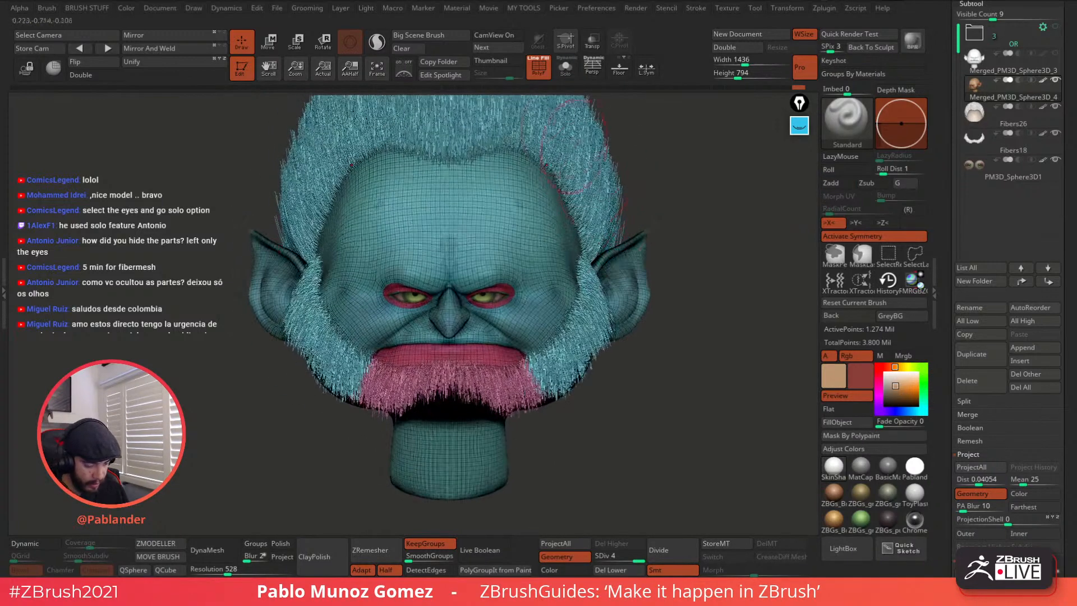
left_click(540, 68)
Step: Undo the last visibility change and the mask edits on the mouth interior
left_click_drag(681, 348, 686, 297)
key("ctrl+z")
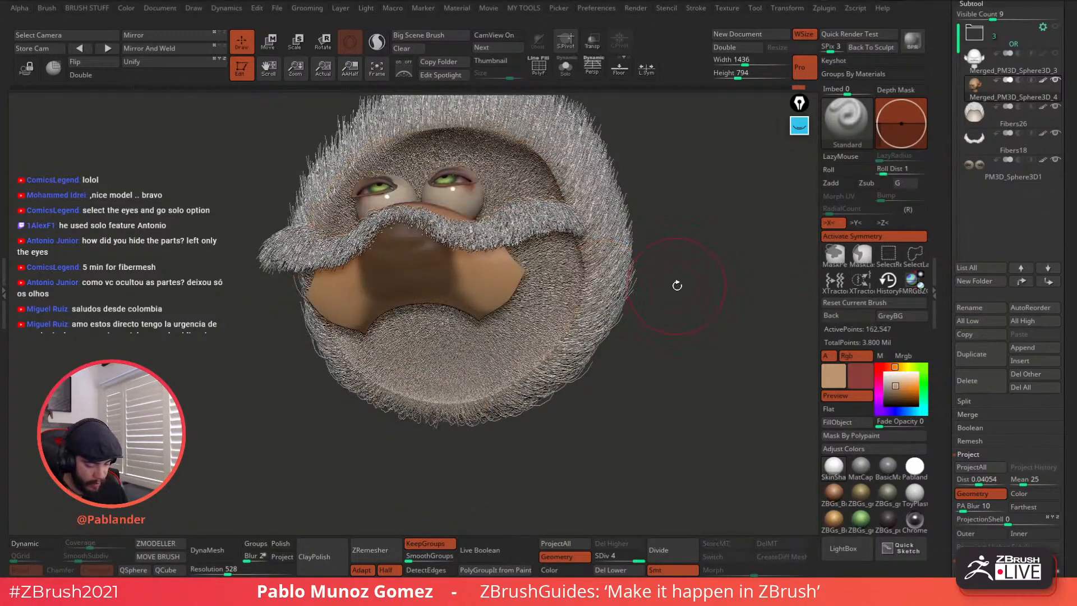
key("ctrl+z")
key("ctrl+z")
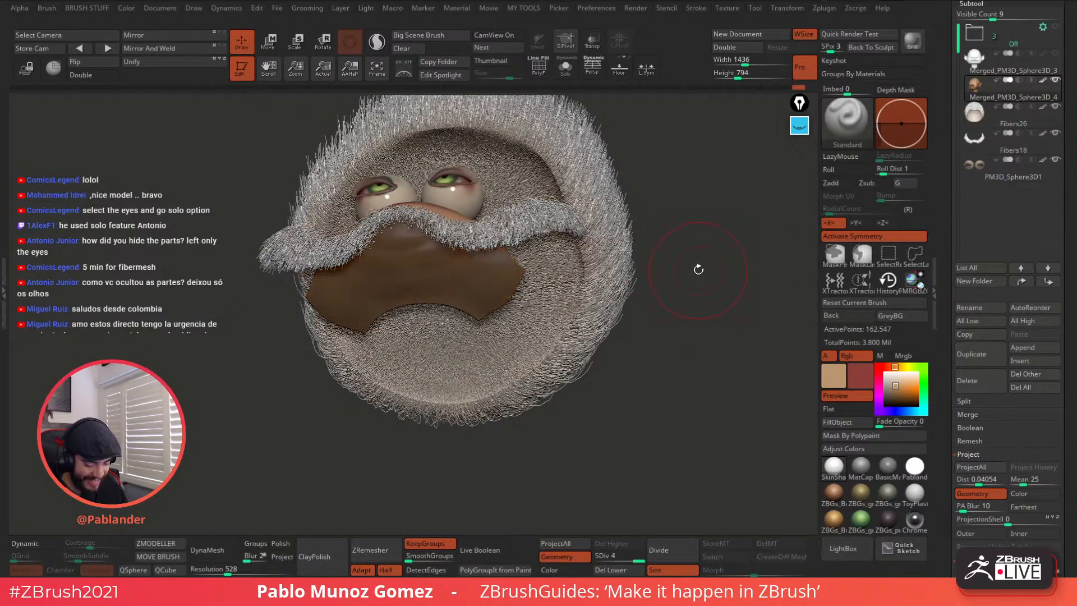
left_click_drag(705, 202, 695, 278)
Step: Isolate the head subtool with Solo and clear the mask from the mouth interior in side view
left_click(565, 68)
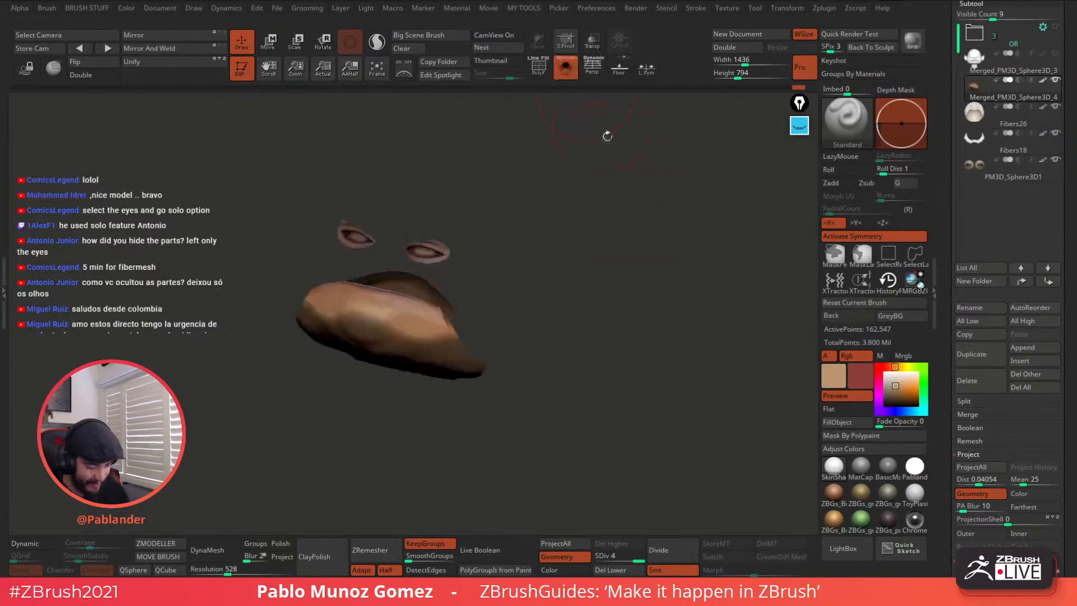
left_click_drag(665, 231, 586, 275, "shift")
mouse_move(606, 320)
left_mouse_down("ctrl")
mouse_move(548, 384)
mouse_move(484, 359)
mouse_move(443, 310)
mouse_move(600, 216)
left_mouse_up("ctrl")
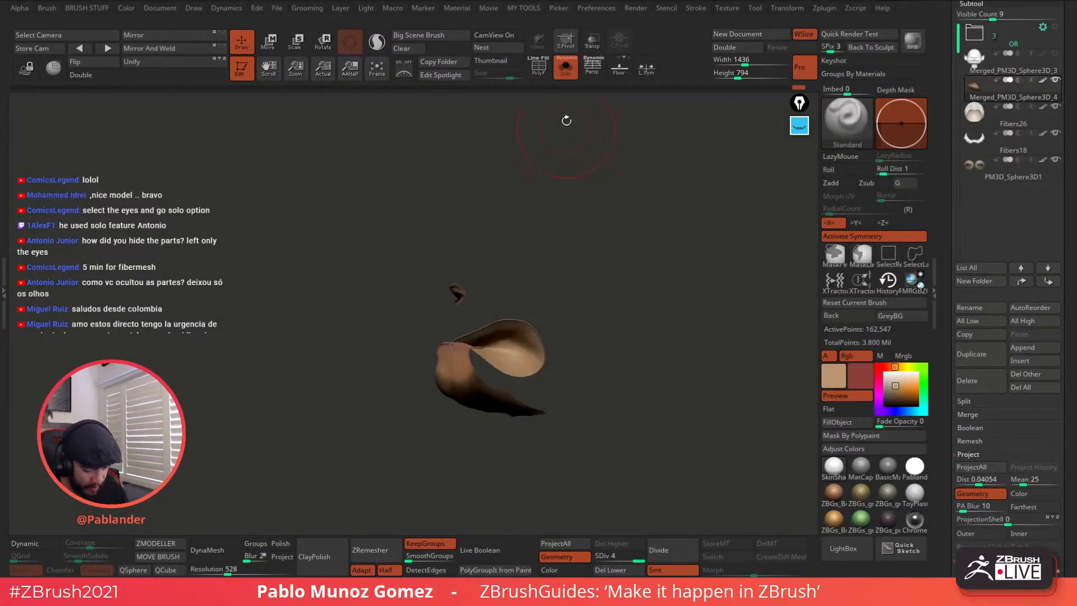
Step: Turn off Solo and unhide the complete head in front view
left_click(565, 68)
left_click_drag(578, 134, 617, 225, "shift")
left_click(646, 306, "ctrl+shift")
left_click_drag(646, 307, 626, 298)
Step: Generate FiberMesh fibers on the masked beard area of the head and accept them as a new subtool with Fast Preview activated
scroll(965, 281, "down", 10)
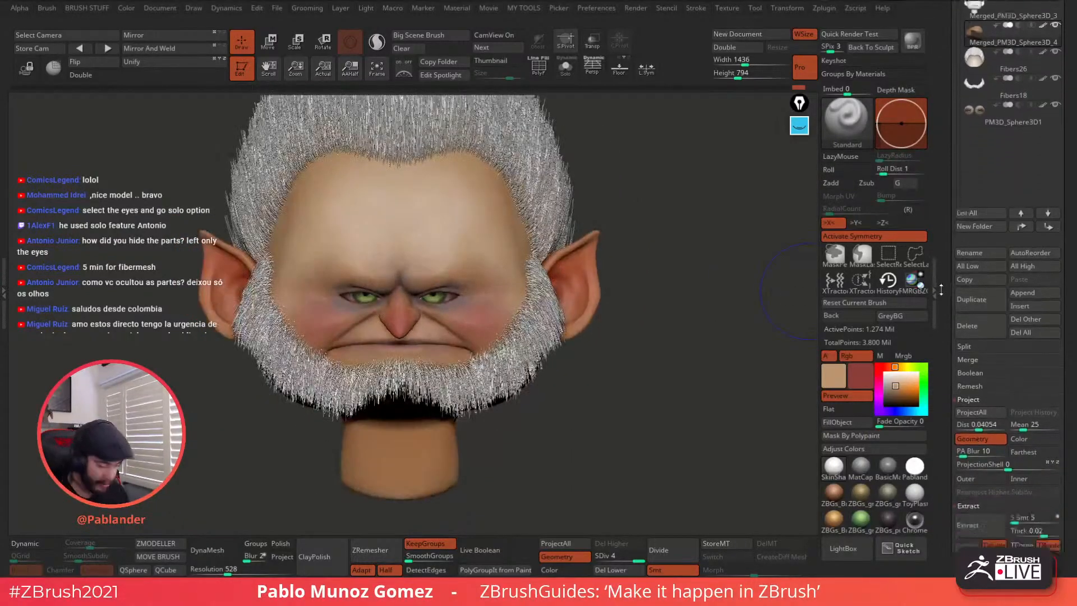
left_click(978, 231)
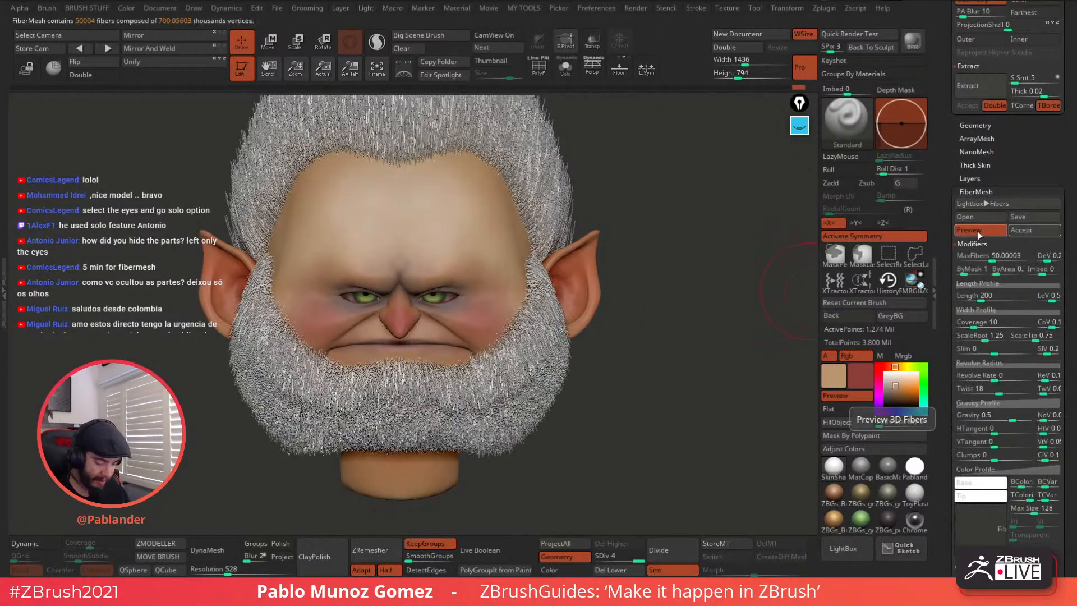
left_click(1036, 231)
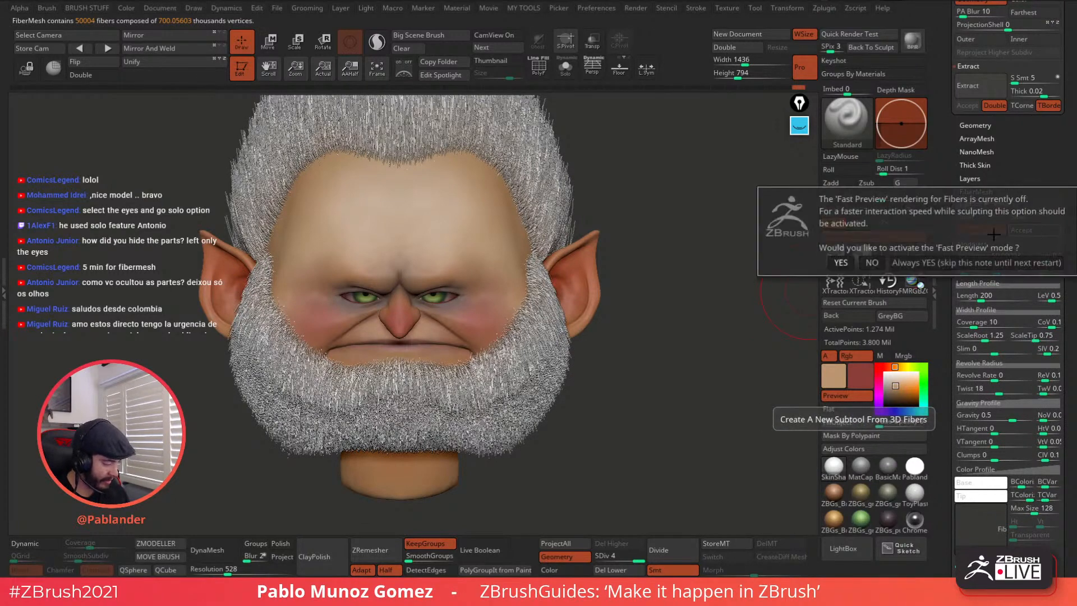
left_click(838, 258)
scroll(968, 155, "up", 10)
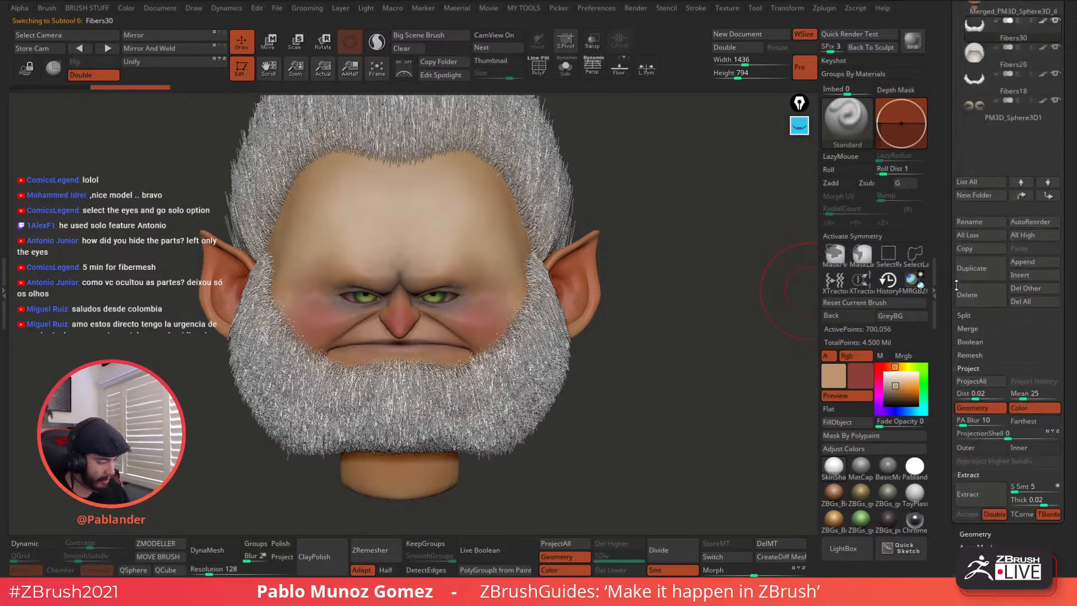
scroll(1003, 151, "up", 3)
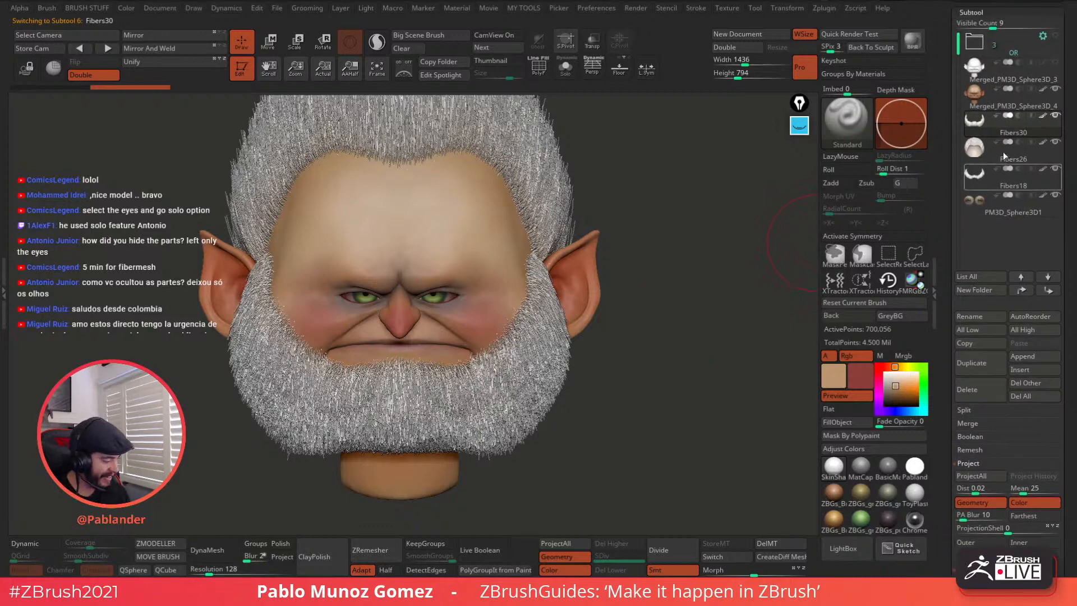
Step: Hide the earlier beard fibers and the scalp hair subtools, leaving the new beard fibers on the head
left_click_drag(658, 281, 698, 286)
left_click_drag(631, 301, 659, 325, "alt")
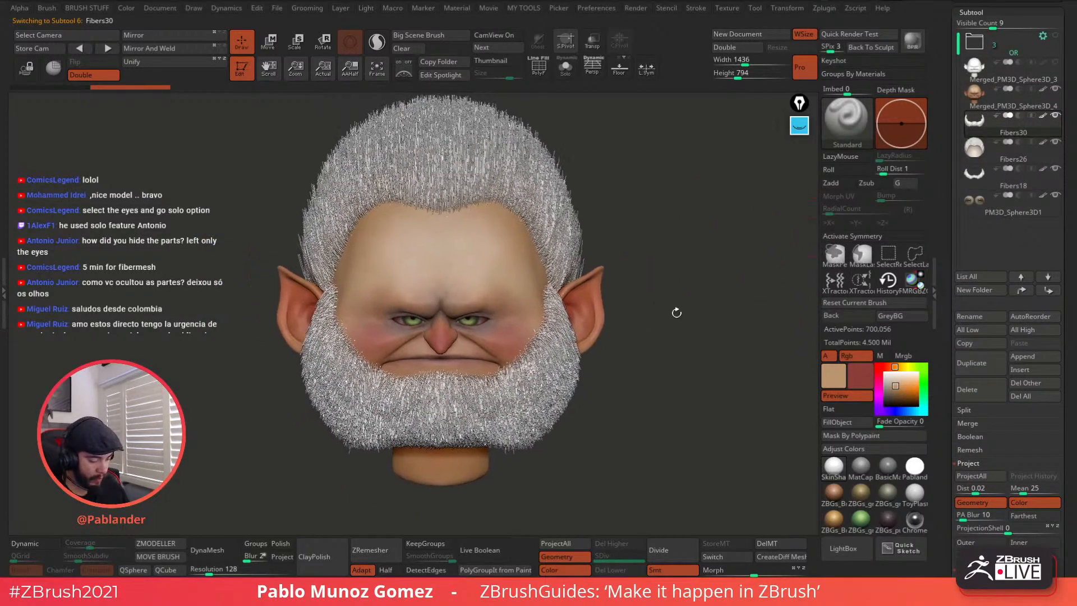
mouse_move(1058, 152)
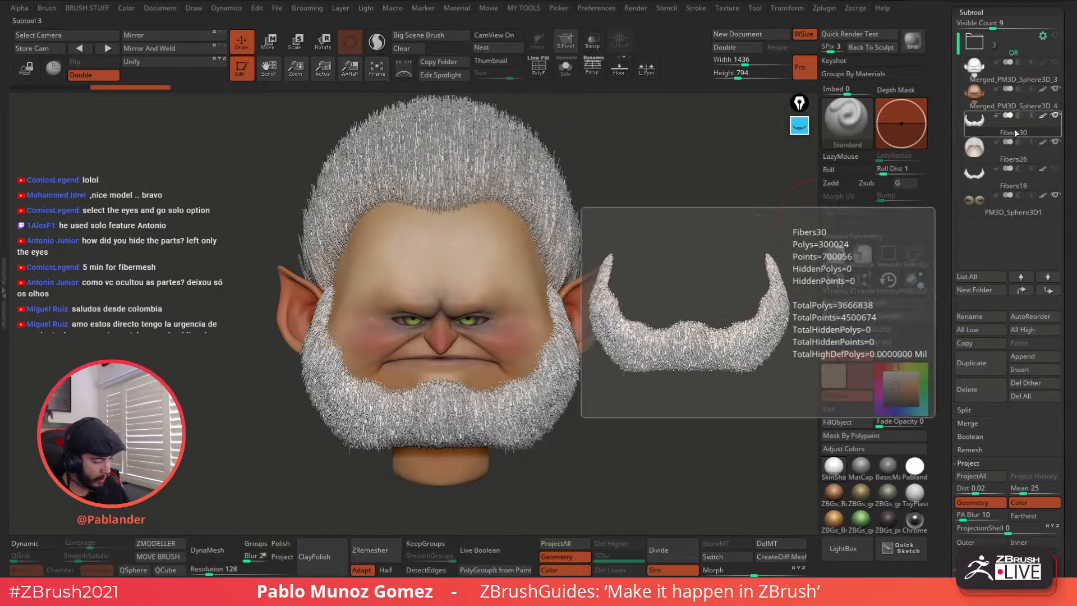
mouse_move(1050, 132)
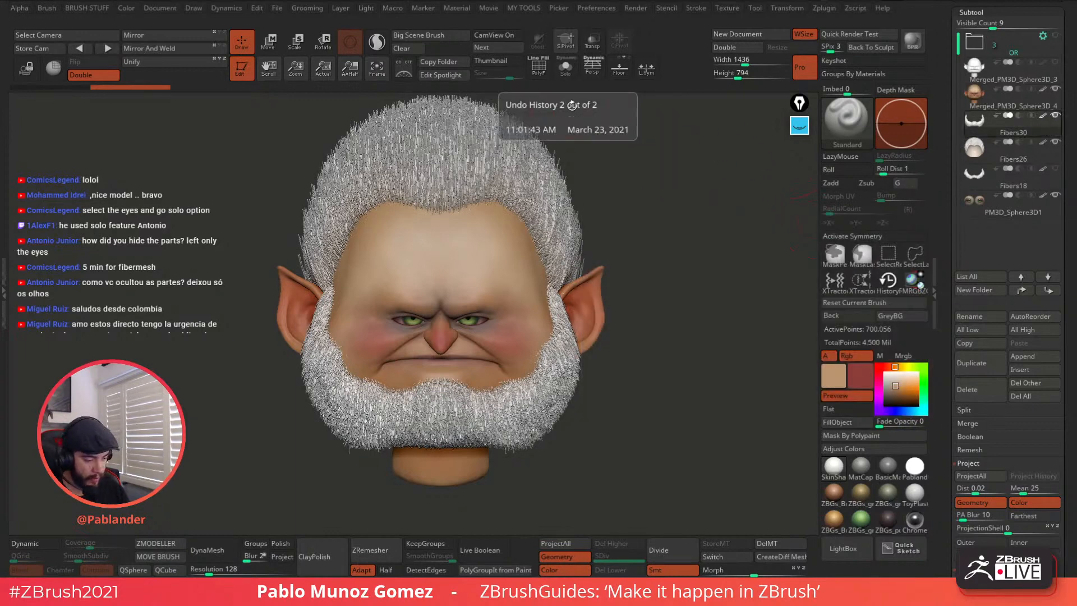
left_click_drag(596, 151, 618, 175, "alt")
left_click(1056, 143)
left_click_drag(707, 260, 687, 210, "alt")
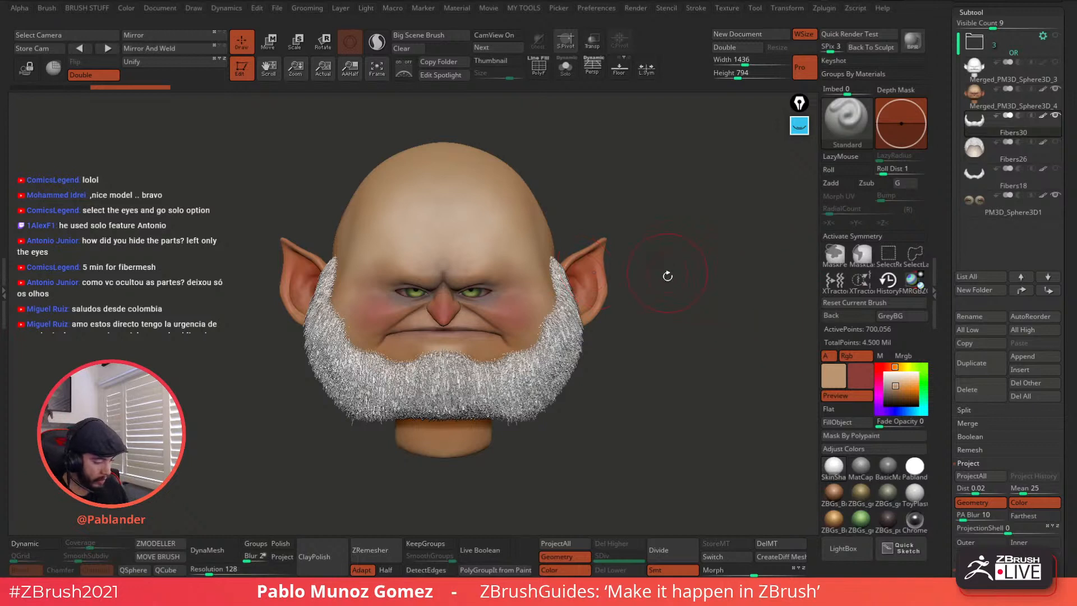
Step: Fill the beard fibers with a saturated orange-red color
mouse_move(895, 385)
left_mouse_down()
mouse_move(878, 384)
mouse_move(892, 372)
mouse_move(913, 390)
left_mouse_up()
left_click(847, 422)
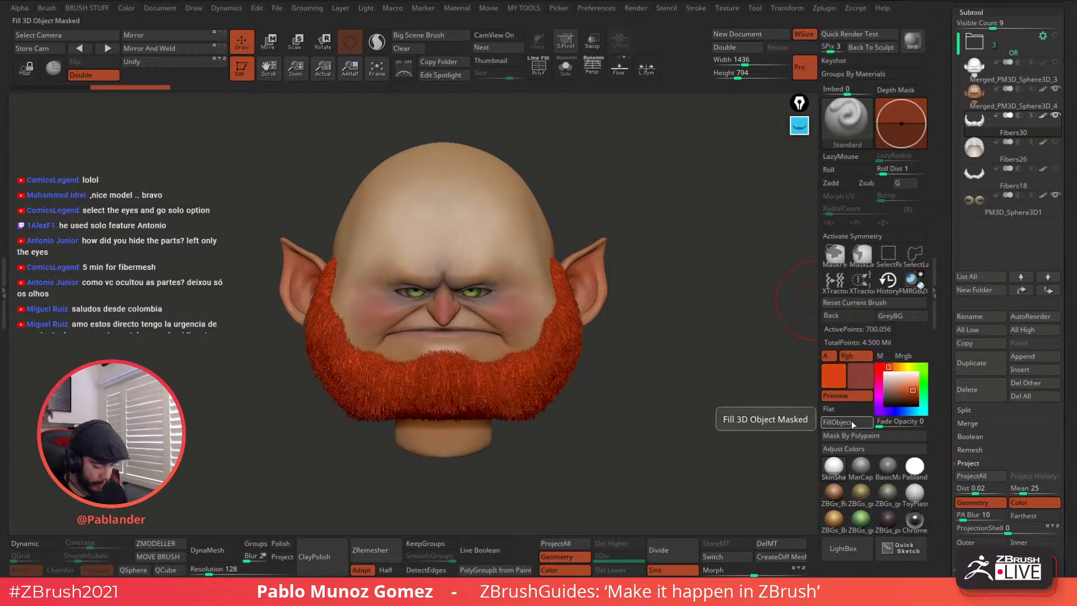
mouse_move(608, 380)
left_mouse_down()
mouse_move(580, 365)
mouse_move(632, 343)
left_mouse_up()
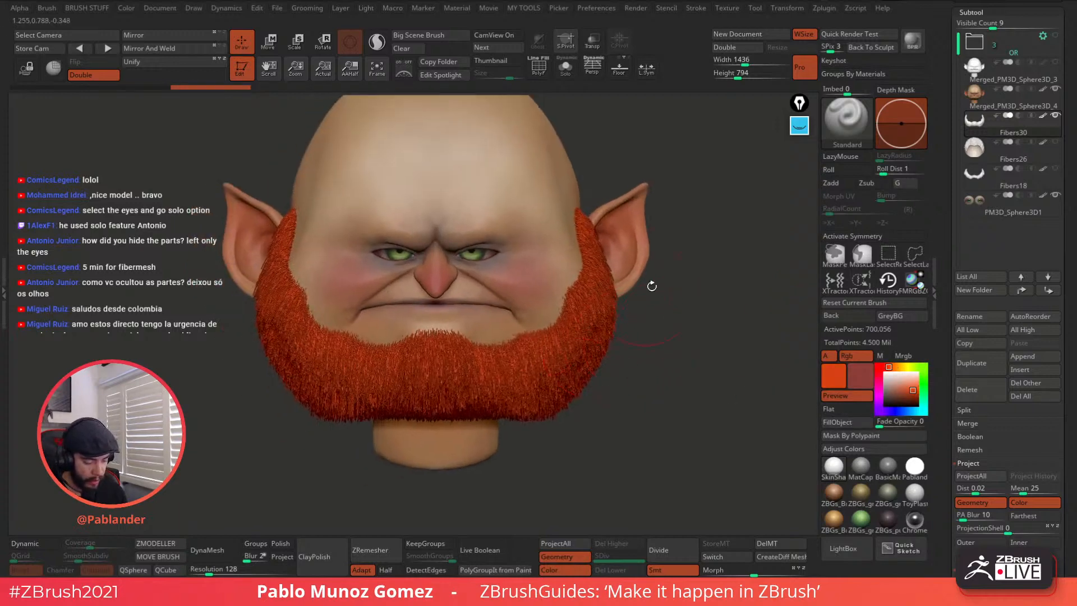
Step: Turn on X symmetry and load the Shaper grooming brush from the LightBox brush library
left_click_drag(573, 325, 712, 387)
key("x")
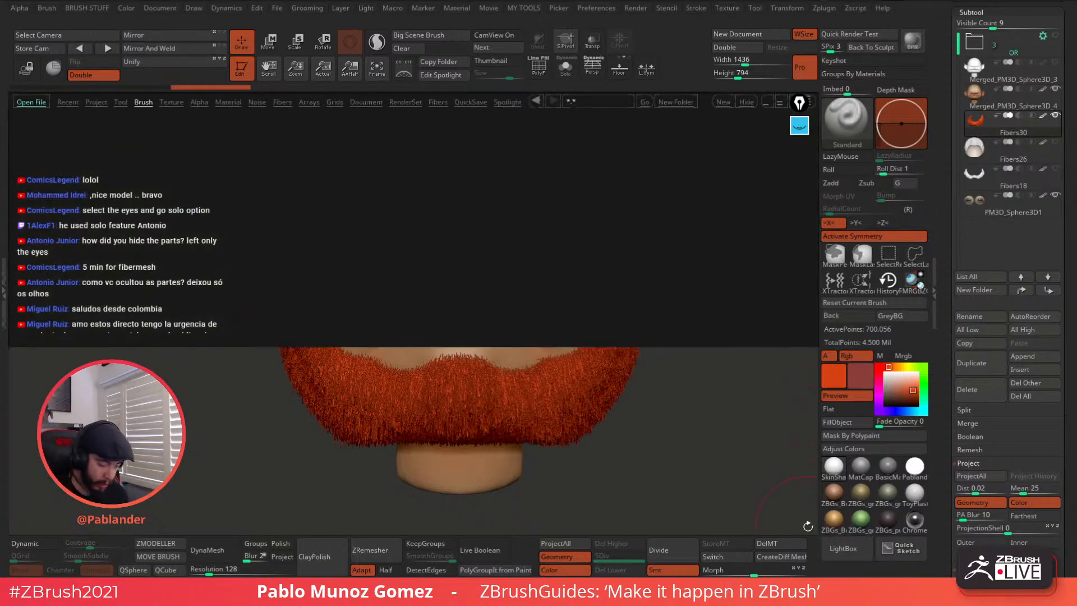
left_click(843, 548)
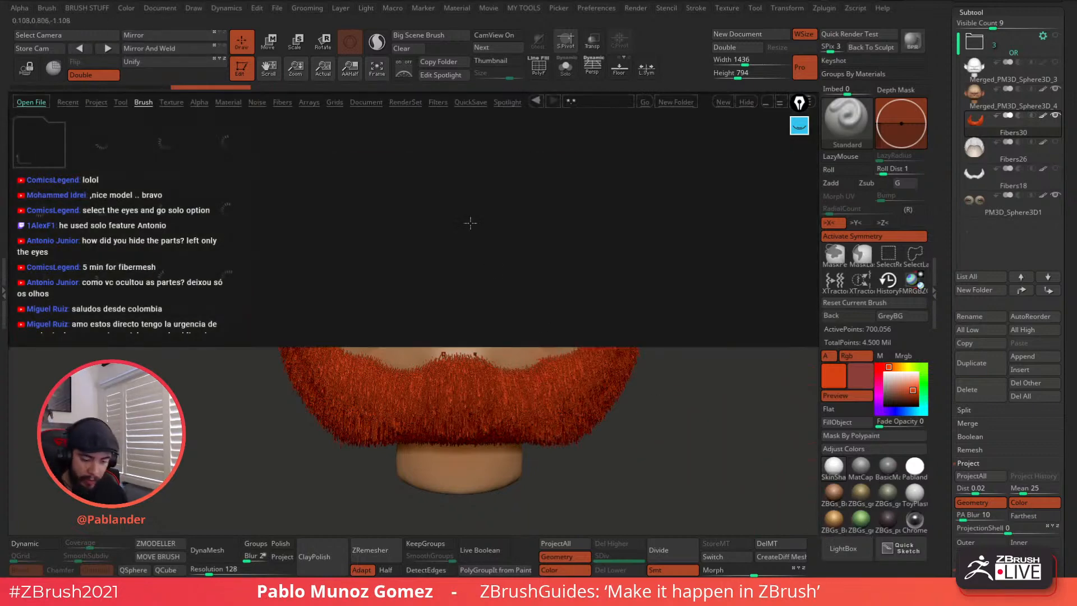
left_click(46, 146)
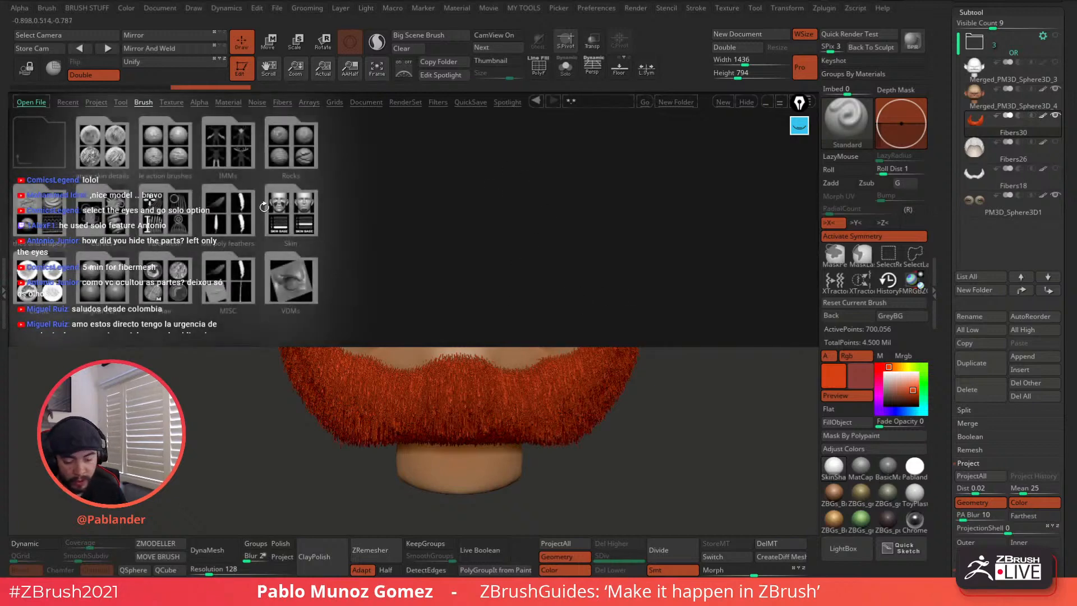
left_click(166, 209)
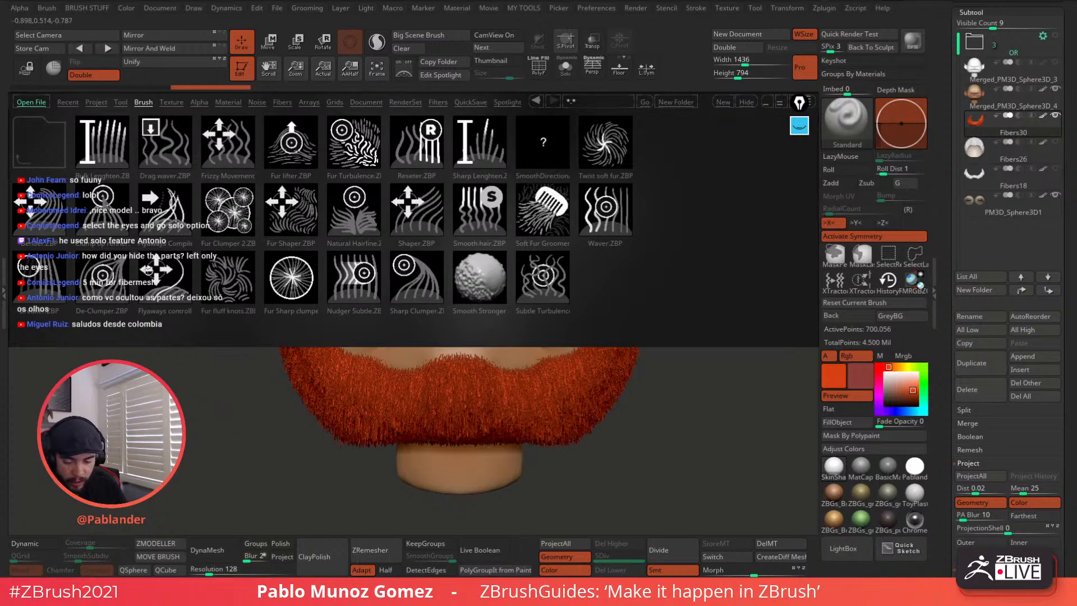
double_click(417, 211)
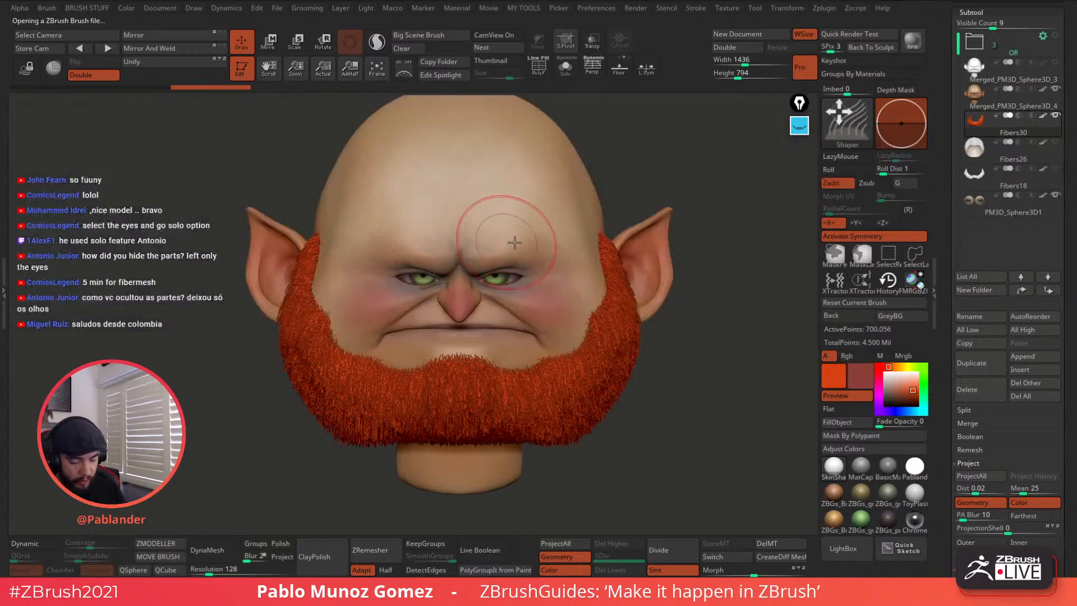
Step: Set the Front Collision Tolerance to 5 and the Shaper brush's draw size to about 262
left_click(310, 10)
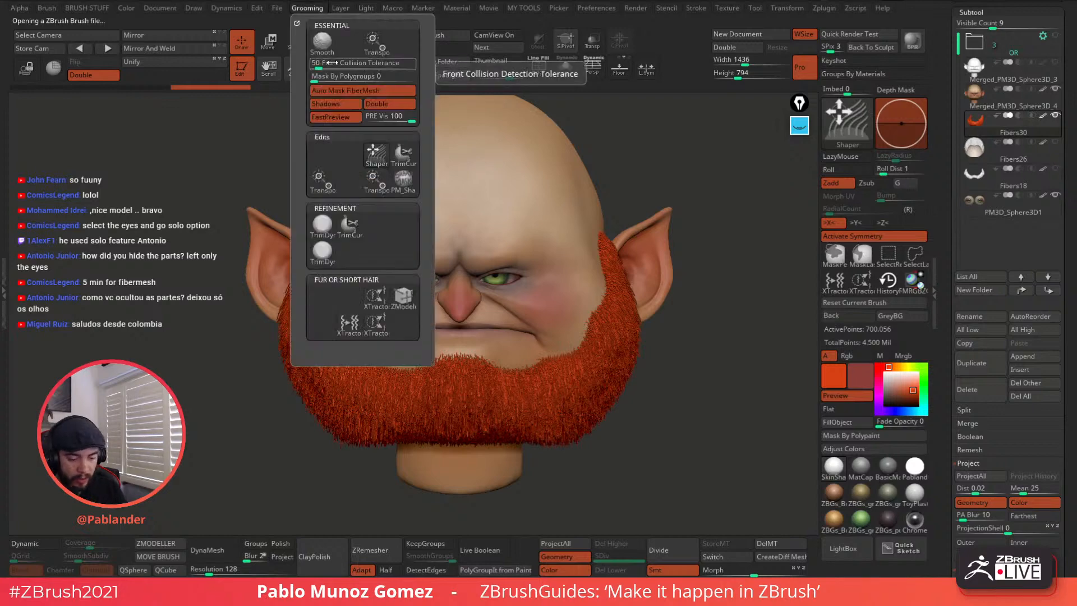
left_click_drag(331, 63, 335, 64)
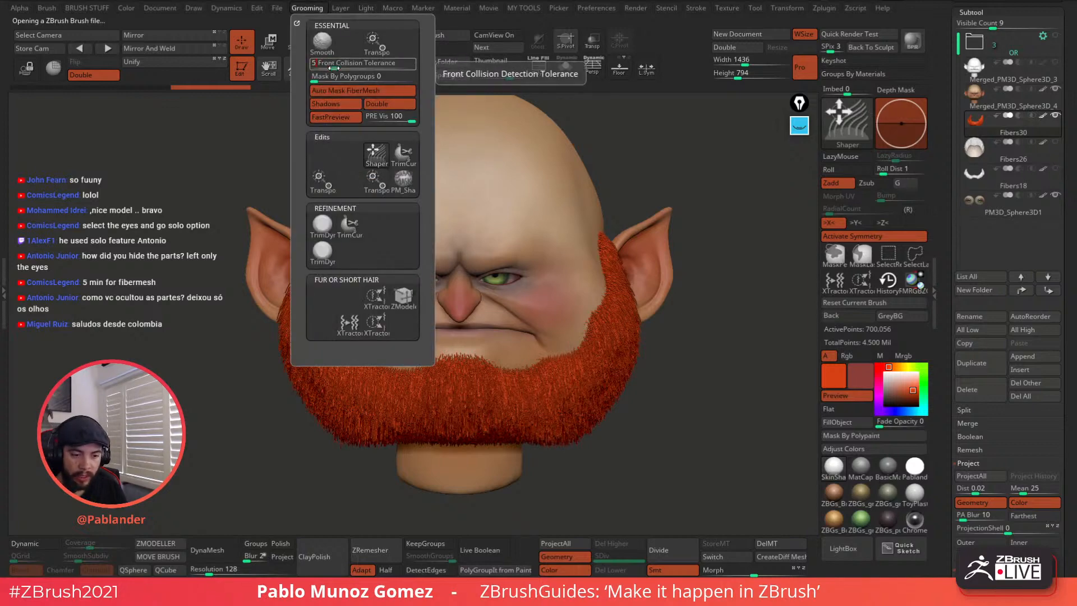
key("space")
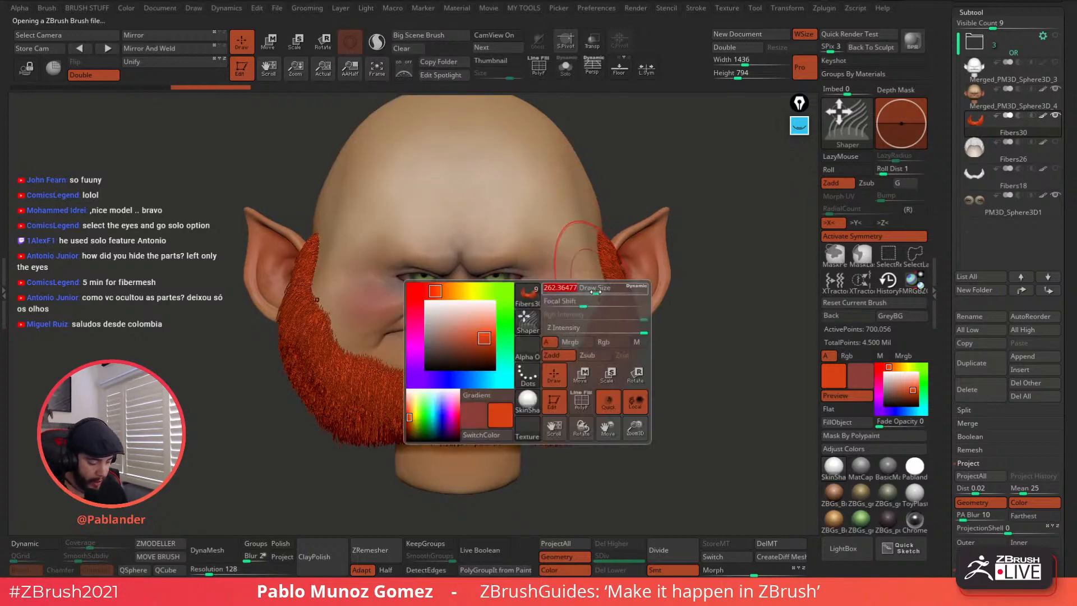
right_click_drag(595, 292, 587, 279, "alt")
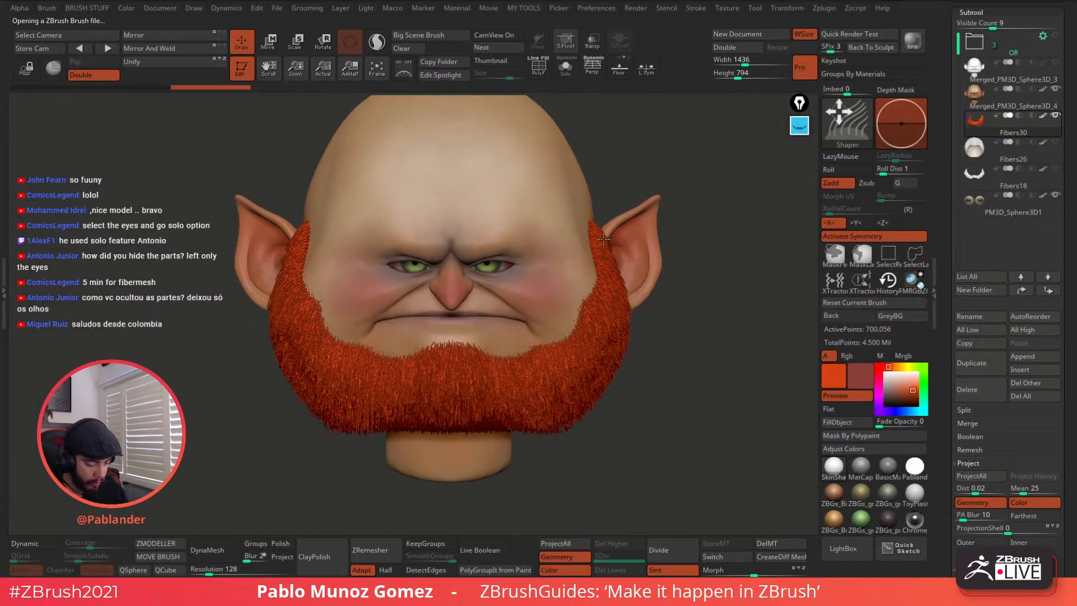
Step: Comb the beard fibers from the sideburns down along the jaw and across the chin in front view
mouse_move(603, 239)
left_mouse_down()
mouse_move(619, 292)
mouse_move(589, 377)
left_mouse_up()
mouse_move(616, 340)
left_mouse_down()
mouse_move(604, 390)
mouse_move(564, 414)
left_mouse_up()
left_click_drag(556, 373, 498, 406)
mouse_move(458, 360)
left_mouse_down()
mouse_move(470, 389)
mouse_move(537, 390)
left_mouse_up()
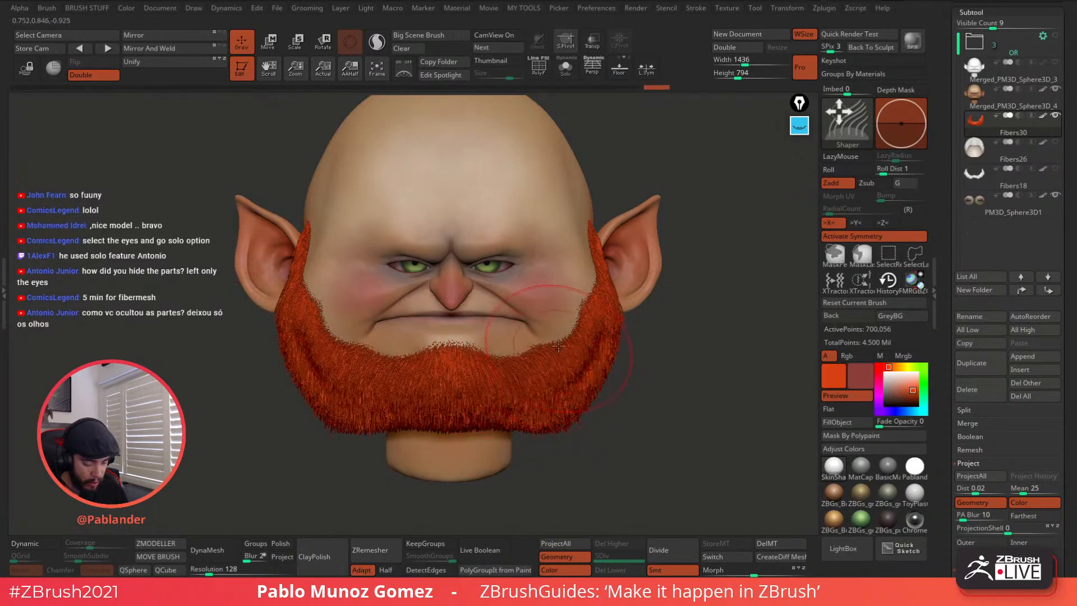
Step: Groom the lower jaw and chin fibers inward with the Shaper brush
mouse_move(559, 348)
right_mouse_down("alt")
mouse_move(551, 312)
mouse_move(577, 330)
right_mouse_up("alt")
right_click(561, 321)
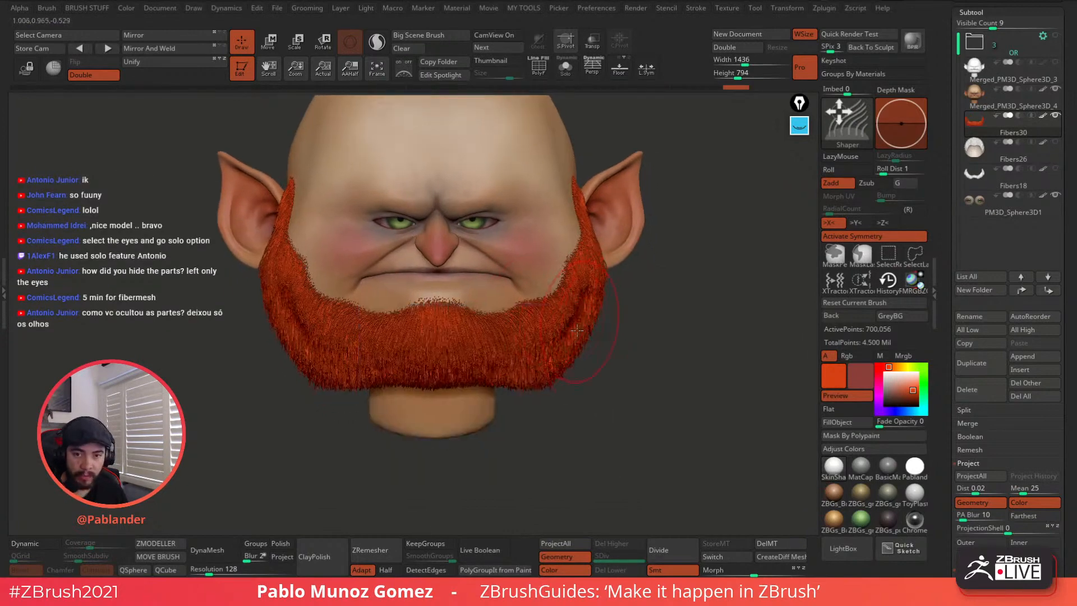
left_click_drag(577, 331, 512, 376)
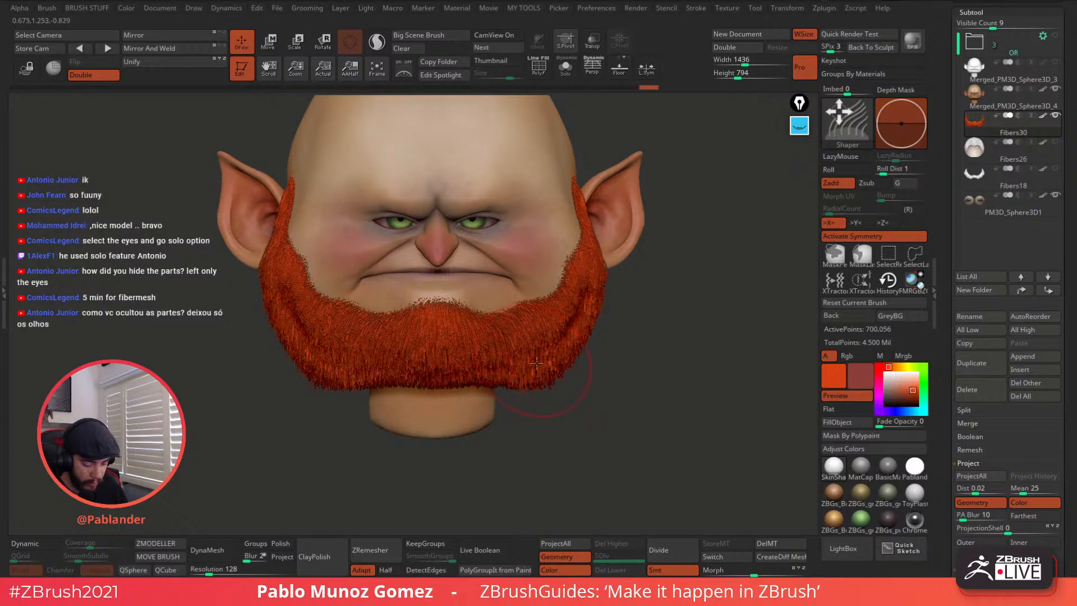
mouse_move(471, 382)
right_mouse_down()
mouse_move(446, 376)
mouse_move(463, 367)
right_mouse_up()
left_click_drag(463, 364, 429, 371)
mouse_move(451, 332)
left_mouse_down()
mouse_move(419, 365)
mouse_move(417, 354)
left_mouse_up()
Step: Check the grooming settings and comb the fibers along the beard's upper cheek line and sideburn
left_click(312, 10)
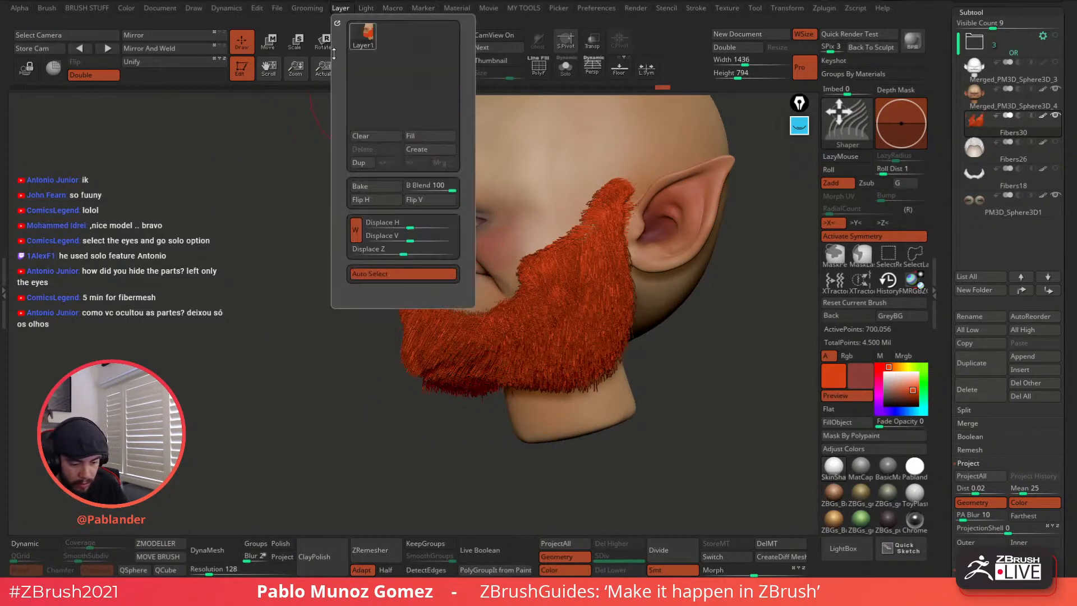
left_click(309, 11)
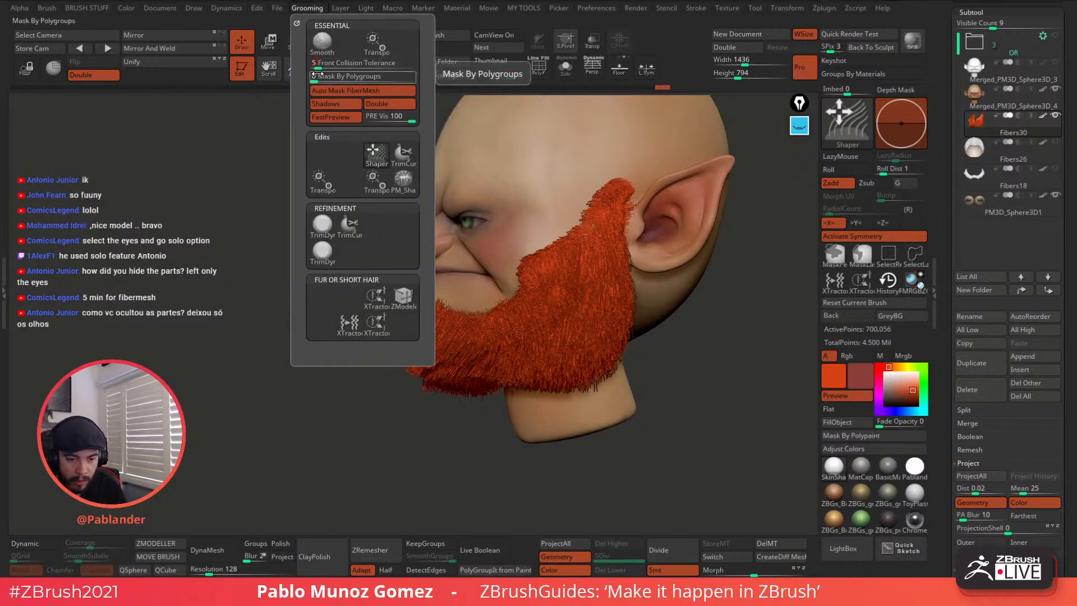
left_click_drag(538, 248, 552, 269)
left_click_drag(542, 241, 569, 259)
mouse_move(564, 232)
left_mouse_down()
mouse_move(584, 249)
mouse_move(604, 236)
left_mouse_up()
left_click_drag(604, 207, 618, 225)
Step: Comb the fibers down from beside the ear to the chin and along the lower jaw in front view
right_click_drag(608, 208, 696, 212)
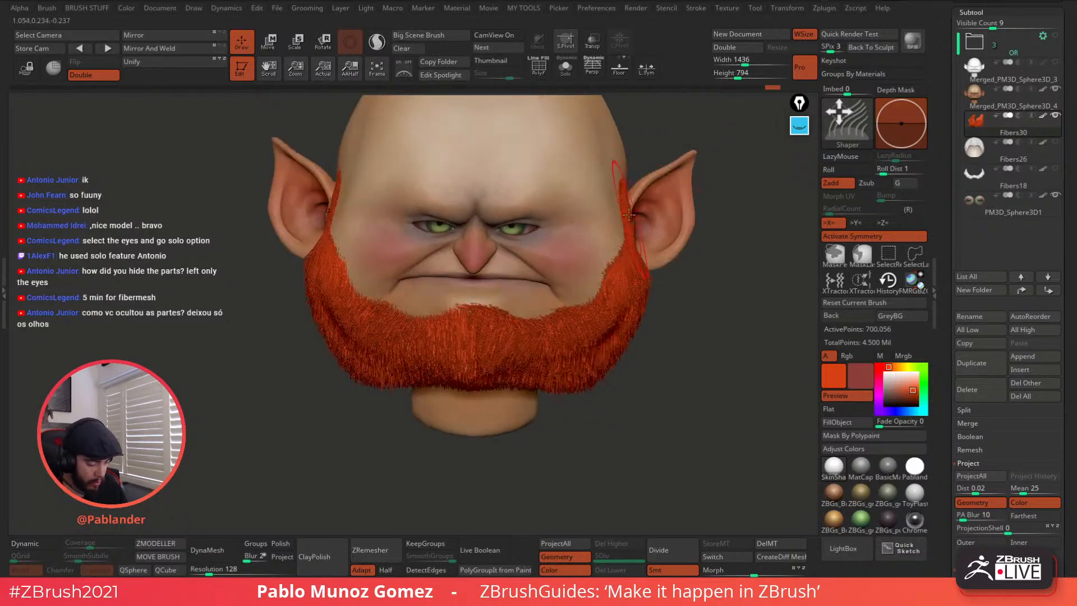
mouse_move(634, 236)
left_mouse_down()
mouse_move(615, 261)
mouse_move(613, 322)
mouse_move(589, 347)
mouse_move(505, 325)
mouse_move(487, 344)
left_mouse_up()
mouse_move(485, 321)
left_mouse_down()
mouse_move(489, 352)
mouse_move(583, 375)
left_mouse_up()
left_click_drag(601, 326, 623, 346)
Step: Shape the cheek fibers downward and push the chin fibers forward in side view
mouse_move(654, 261)
right_mouse_down()
mouse_move(617, 281)
mouse_move(630, 306)
right_mouse_up()
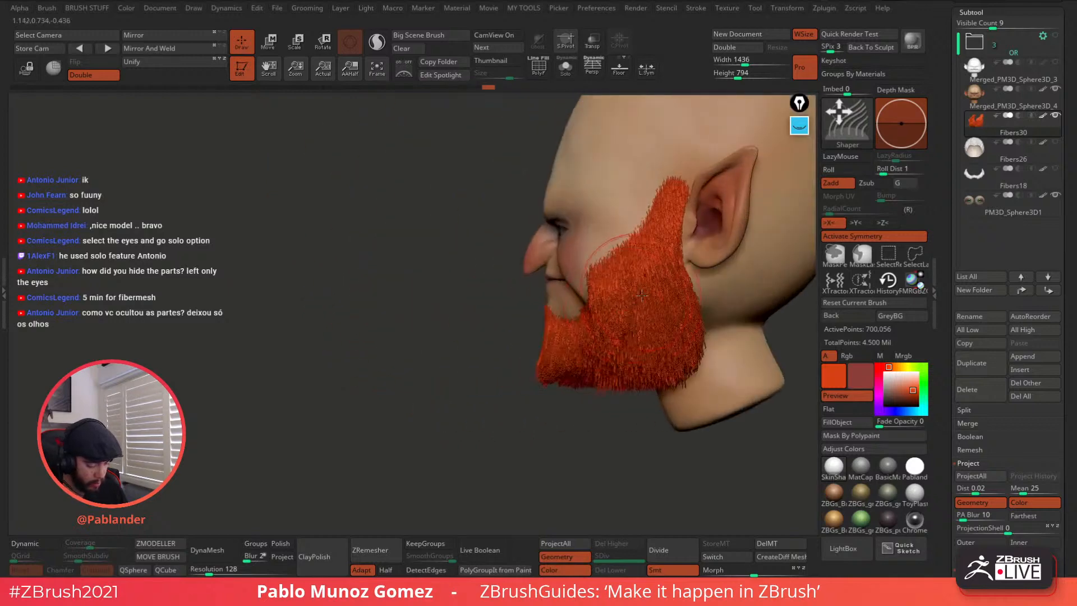
left_click_drag(657, 292, 626, 306)
mouse_move(617, 222)
left_mouse_down()
mouse_move(609, 314)
mouse_move(584, 364)
left_mouse_up()
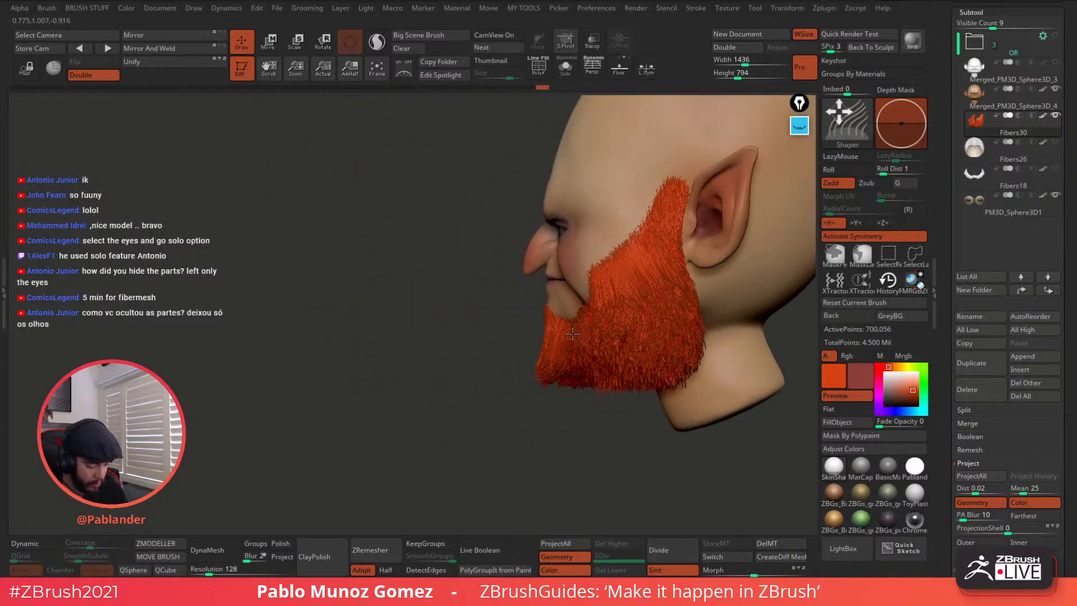
left_click_drag(578, 326, 538, 380)
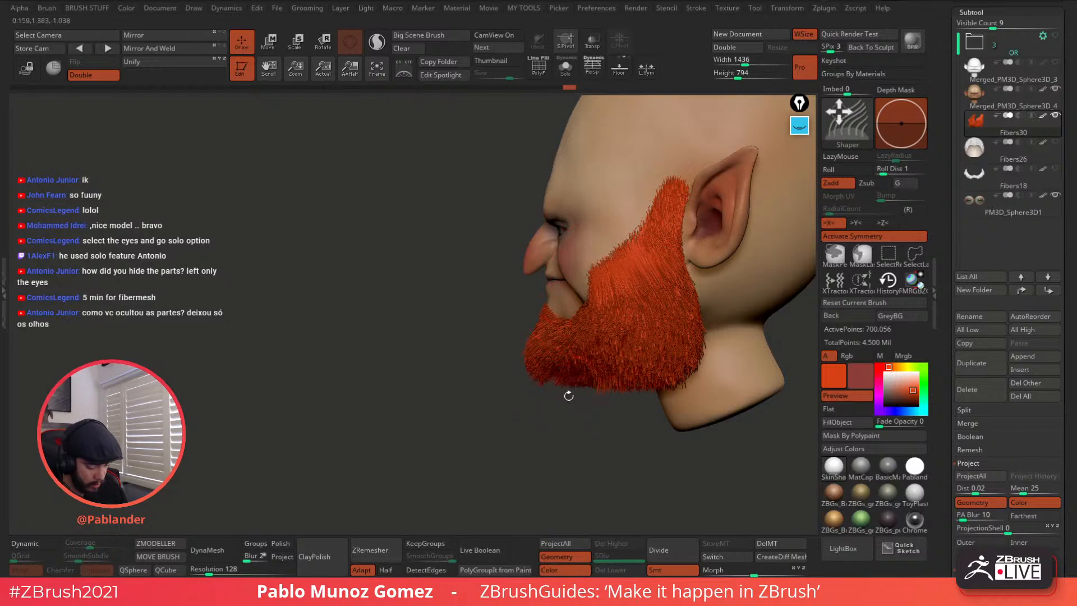
Step: Comb the beard's lower edge and back edge along the jaw toward the chin in side view
left_click_drag(608, 367, 601, 399)
left_click_drag(645, 356, 623, 386)
left_click_drag(676, 347, 646, 382)
left_click_drag(693, 331, 672, 360)
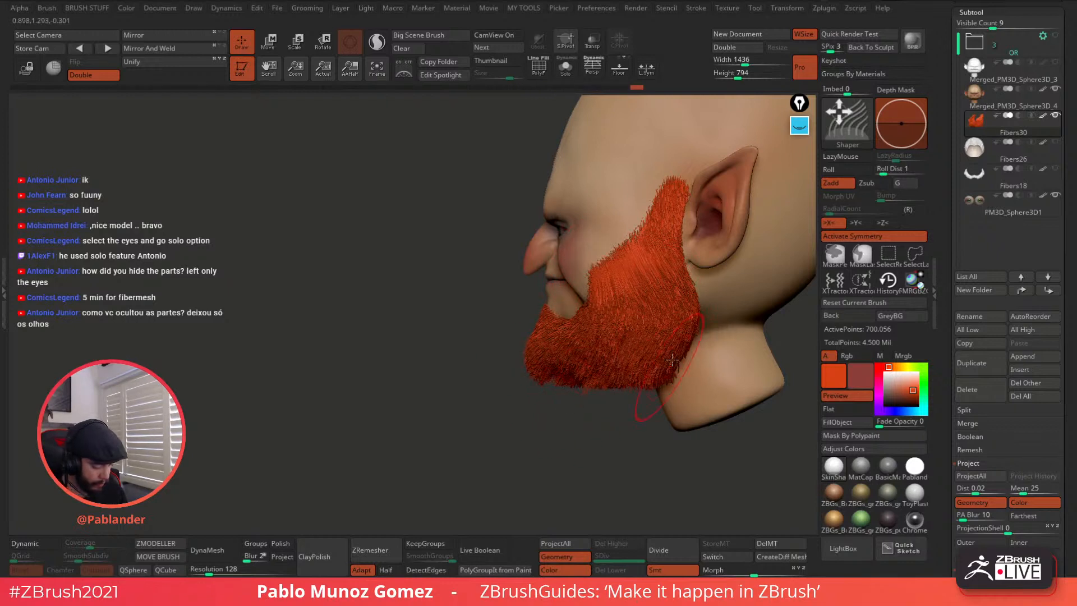
left_click_drag(685, 275, 680, 326)
mouse_move(670, 252)
left_mouse_down()
mouse_move(668, 319)
mouse_move(696, 342)
mouse_move(686, 337)
mouse_move(686, 375)
mouse_move(617, 385)
left_mouse_up()
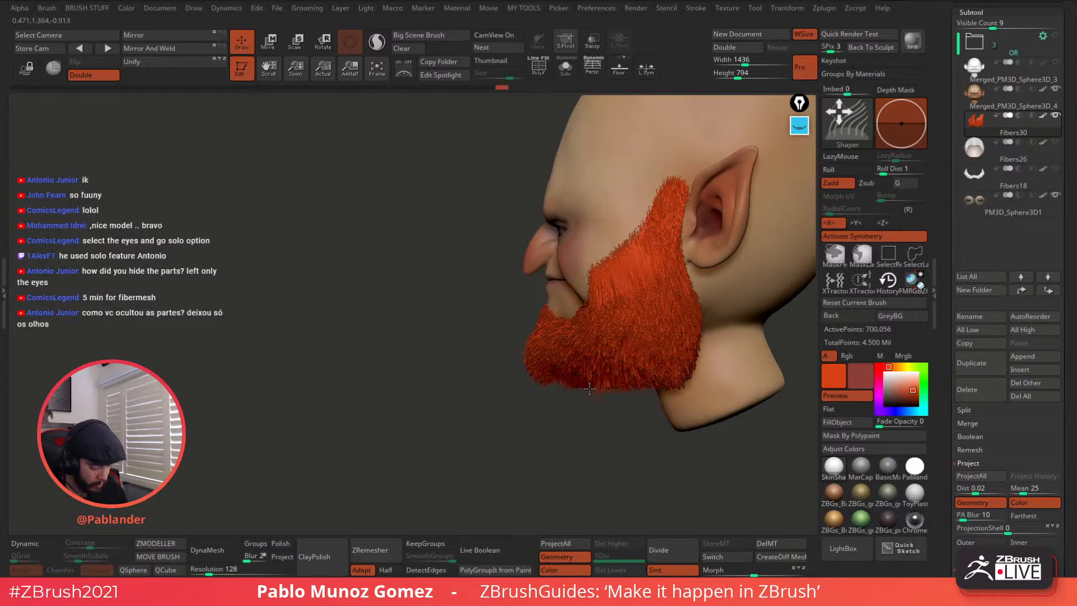
Step: Reduce the brush size and smooth the fibers at the bottom of the chin with Smooth Stronger
right_click_drag(590, 389, 624, 374)
right_click_drag(536, 384, 638, 390)
right_click(545, 444)
key("space")
mouse_move(634, 389)
left_mouse_down()
mouse_move(620, 389)
mouse_move(633, 391)
left_mouse_up()
left_click_drag(688, 369, 701, 379, "ctrl")
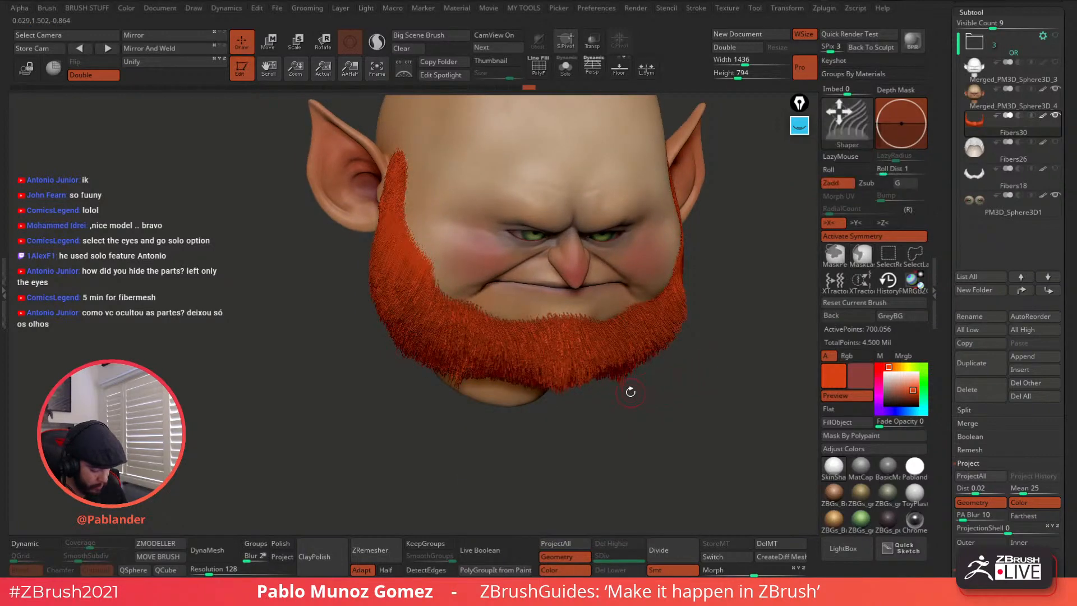
left_click_drag(630, 391, 624, 392, "shift")
right_click_drag(627, 384, 540, 392, "shift")
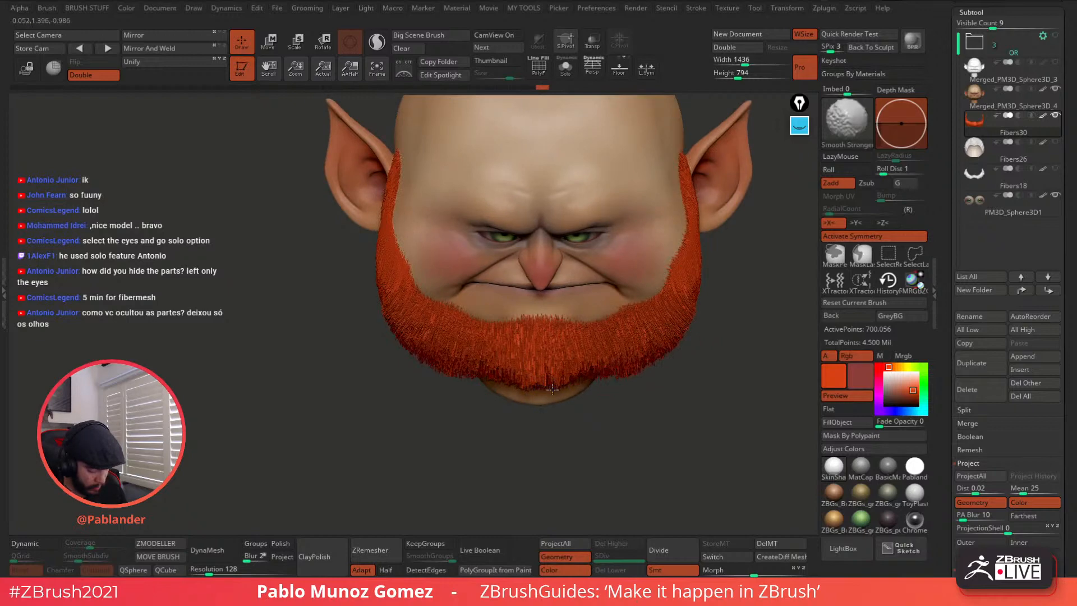
Step: Adjust the Shaper brush size and comb the orange-red beard's upper cheek fibers downward below the ear
right_click_drag(547, 382, 544, 366)
key("space")
left_click_drag(584, 351, 592, 352)
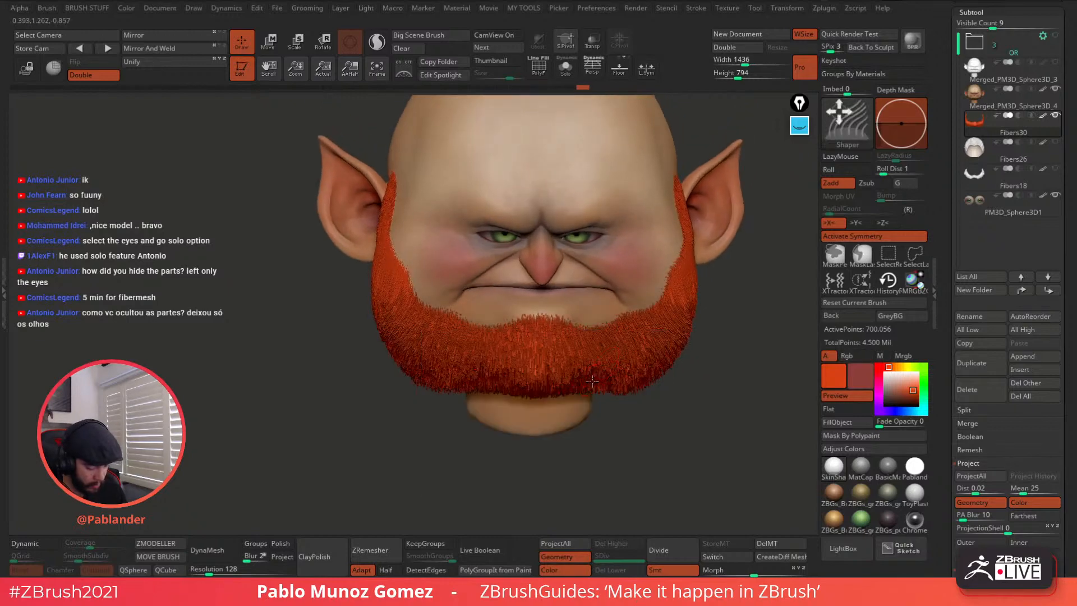
right_click_drag(613, 345, 642, 314)
key("space")
left_click_drag(640, 308, 647, 308)
left_click_drag(644, 241, 654, 291)
Step: Comb the beard's outer edge from beside the ear down to the jaw corner and beneath the chin
right_click_drag(688, 275, 673, 260)
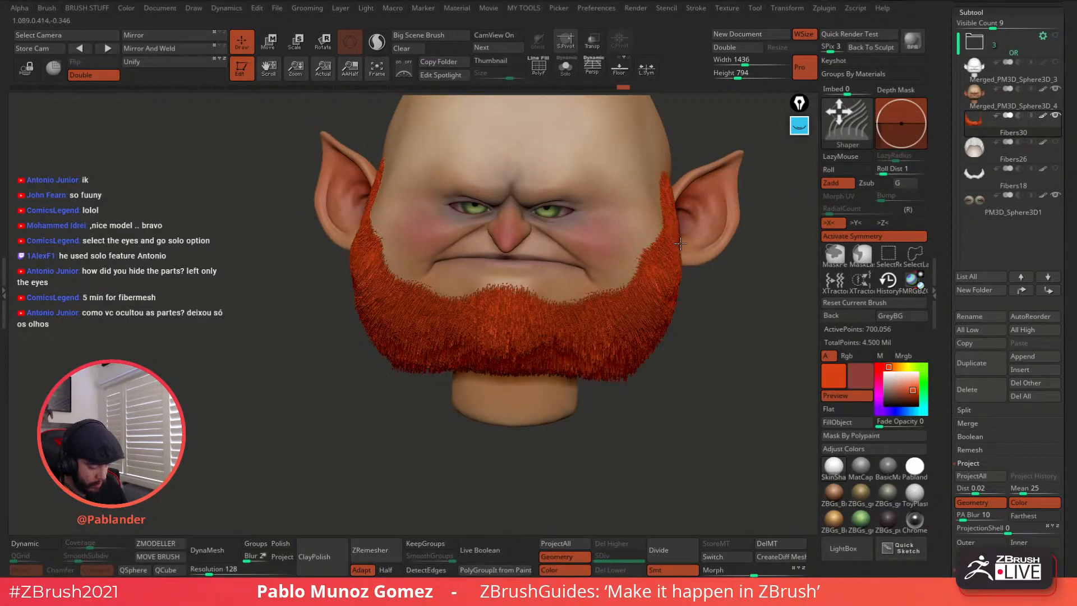
left_click_drag(680, 234, 671, 318)
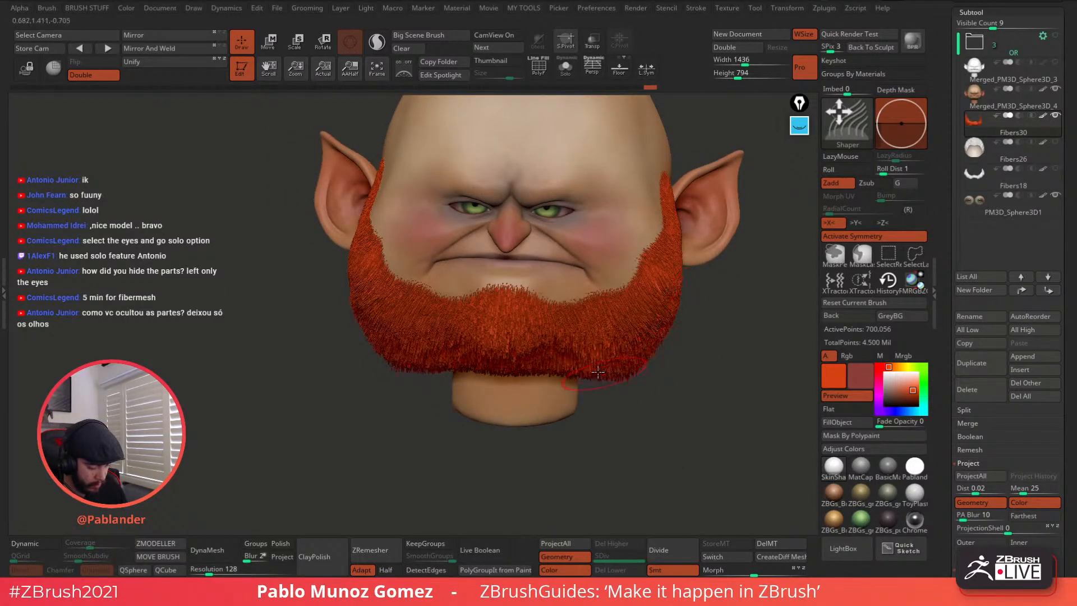
right_click_drag(573, 365, 643, 359)
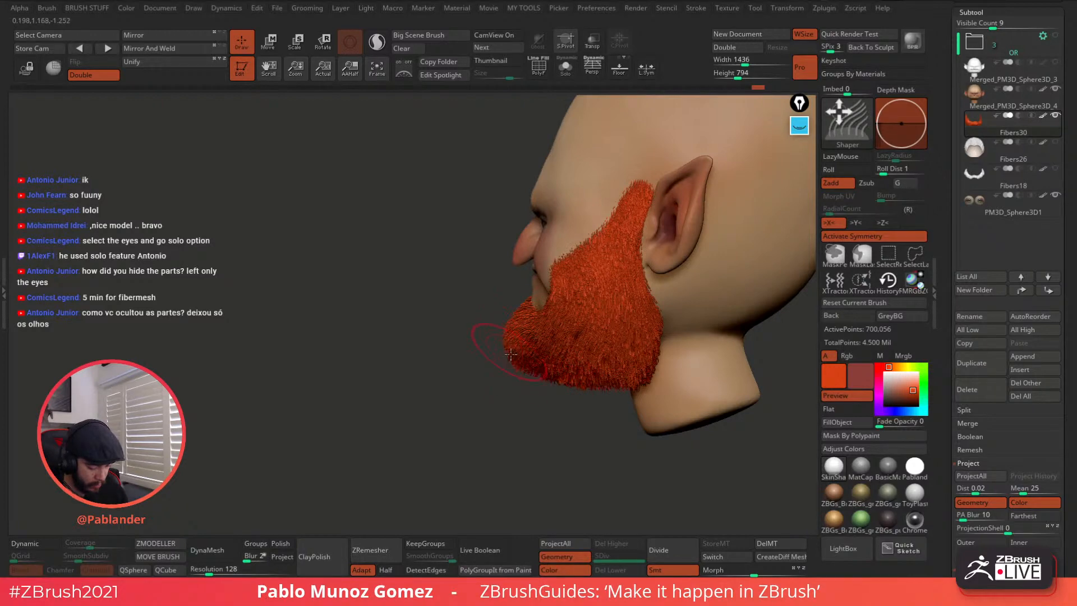
right_click_drag(511, 354, 696, 309)
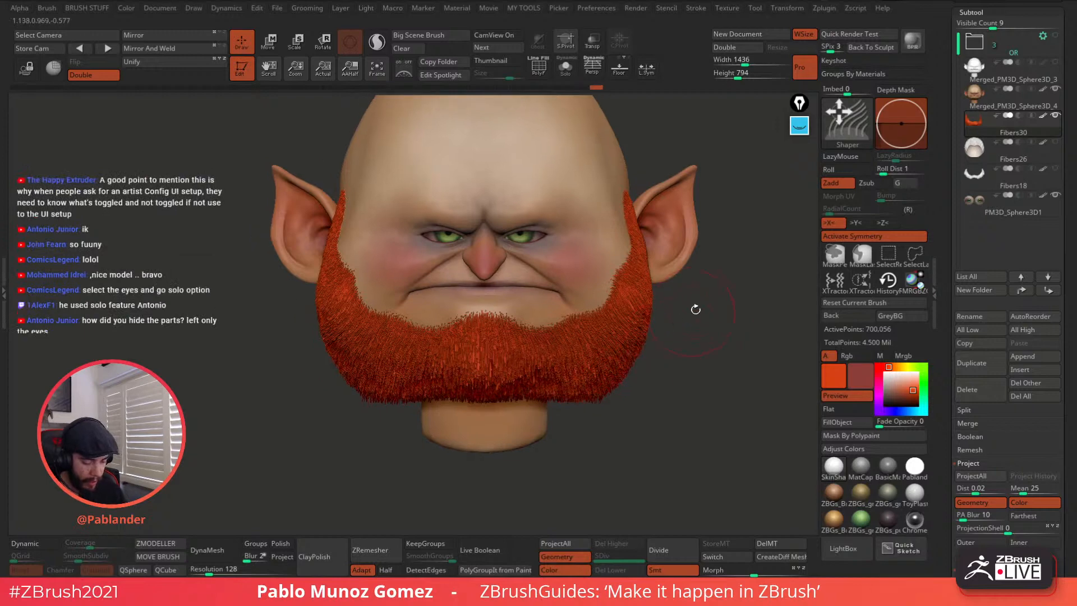
Step: Load the Bulk Lengthen fiber brush and evenly lengthen the fibers along the beard's lower edge and jaw corners
left_click(843, 548)
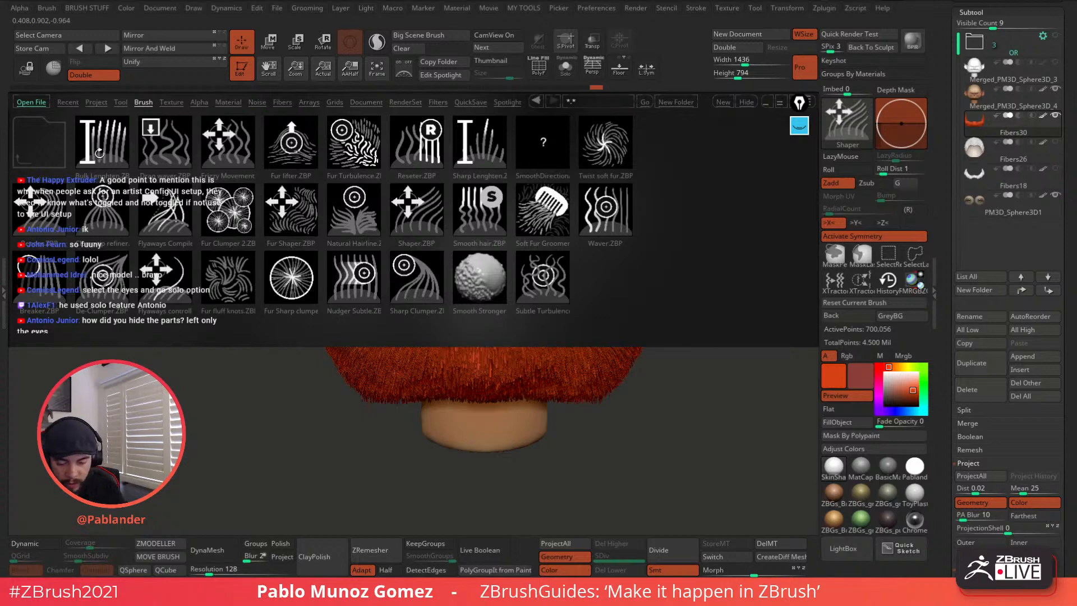
double_click(99, 153)
right_click(484, 401)
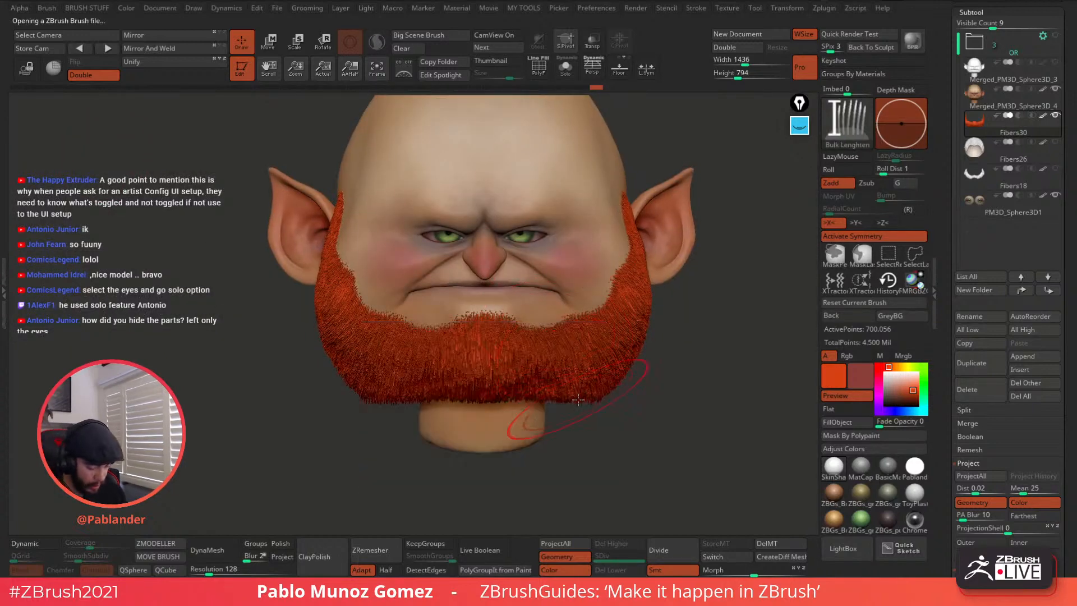
mouse_move(578, 391)
left_mouse_down()
mouse_move(519, 399)
mouse_move(629, 368)
mouse_move(639, 338)
left_mouse_up()
right_click(647, 333)
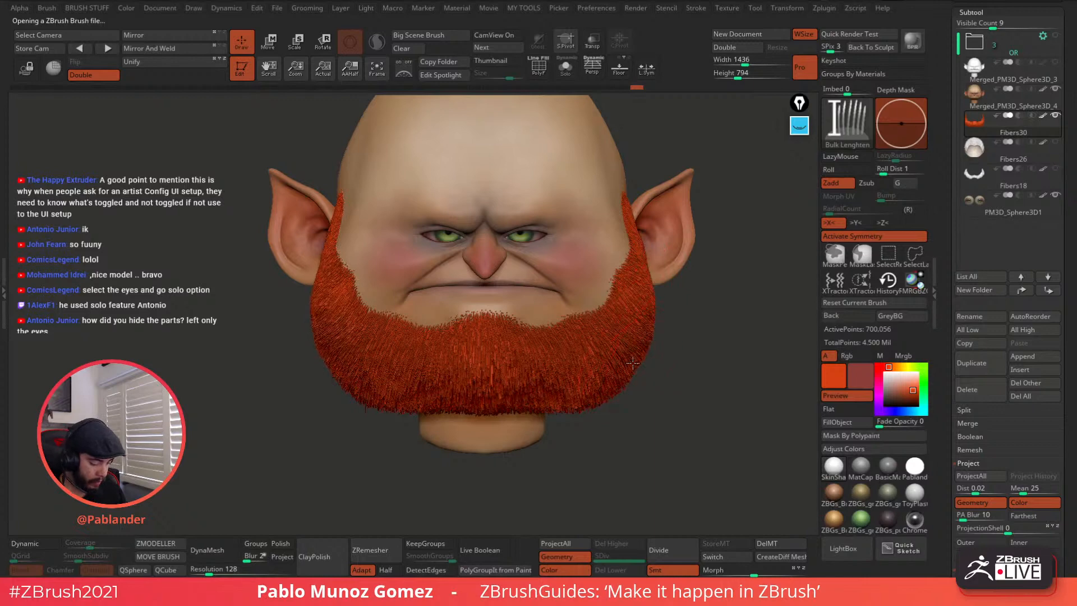
left_click_drag(632, 363, 621, 381)
right_click(620, 387)
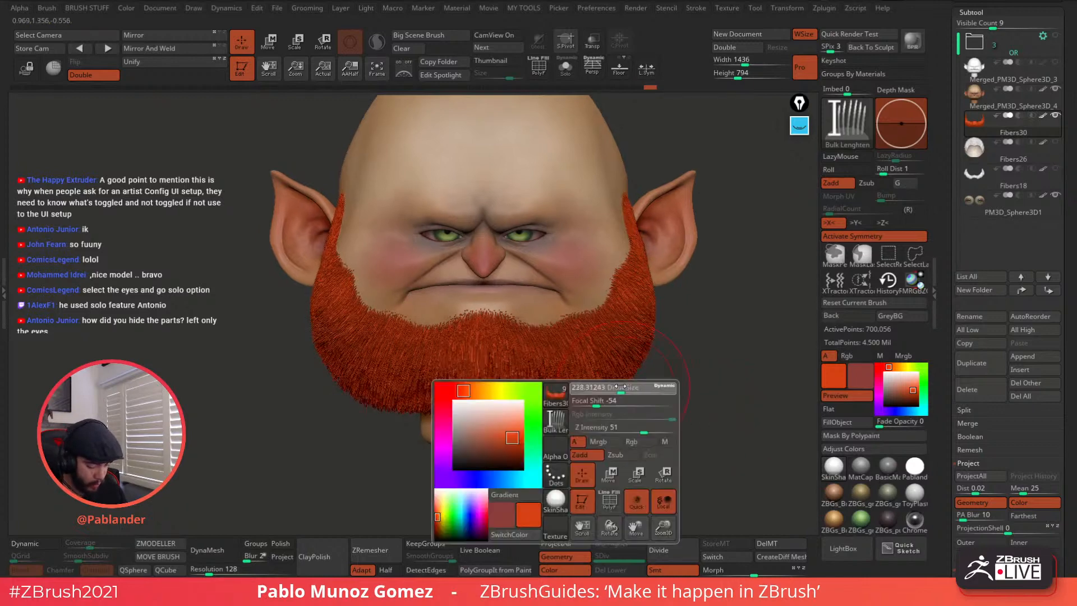
left_click_drag(395, 419, 365, 420, "shift")
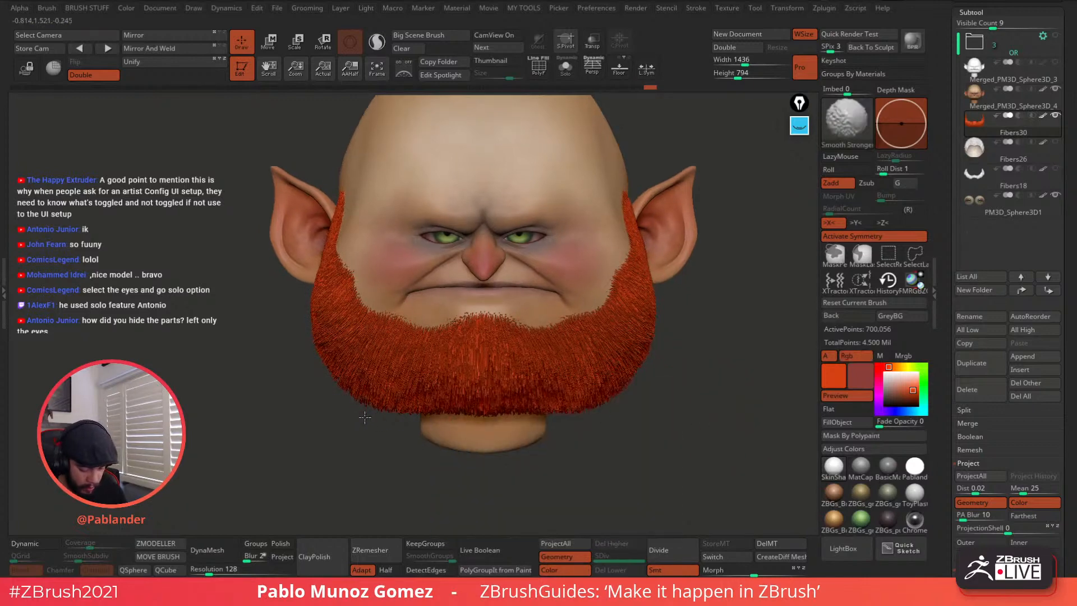
Step: Load the Sharp Lengthen fiber brush and pull out uneven tufts along the beard's lower edge and chin
left_click(844, 549)
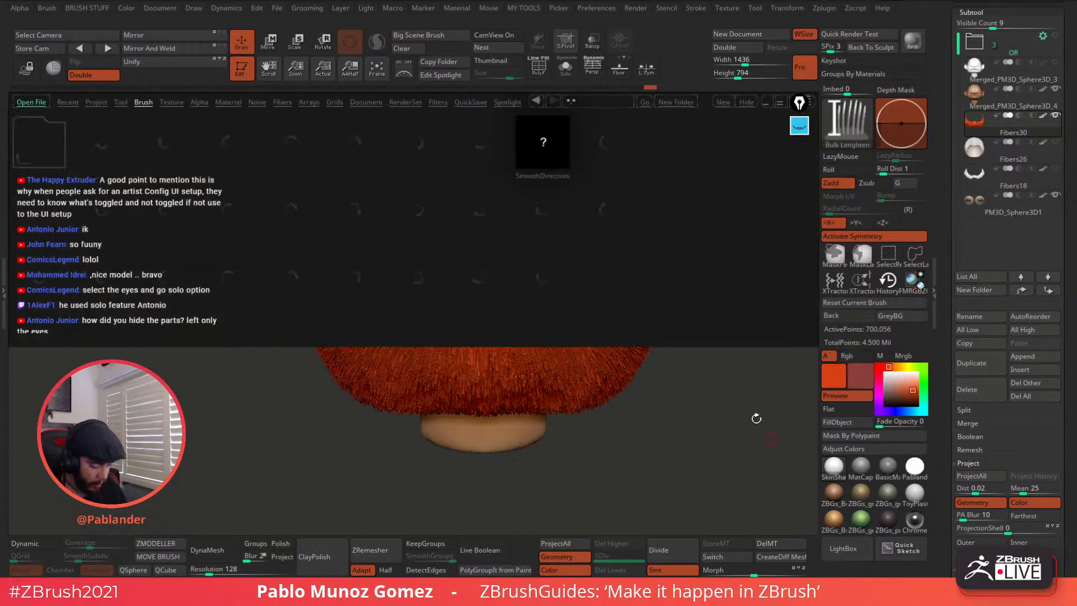
double_click(478, 157)
right_click(613, 285)
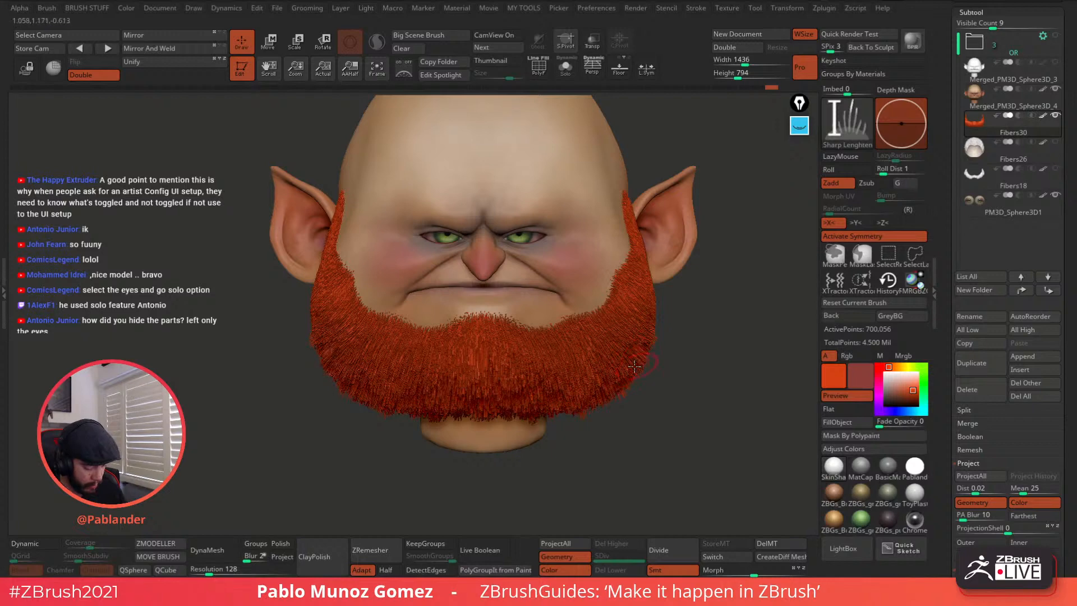
right_click_drag(610, 374, 645, 369)
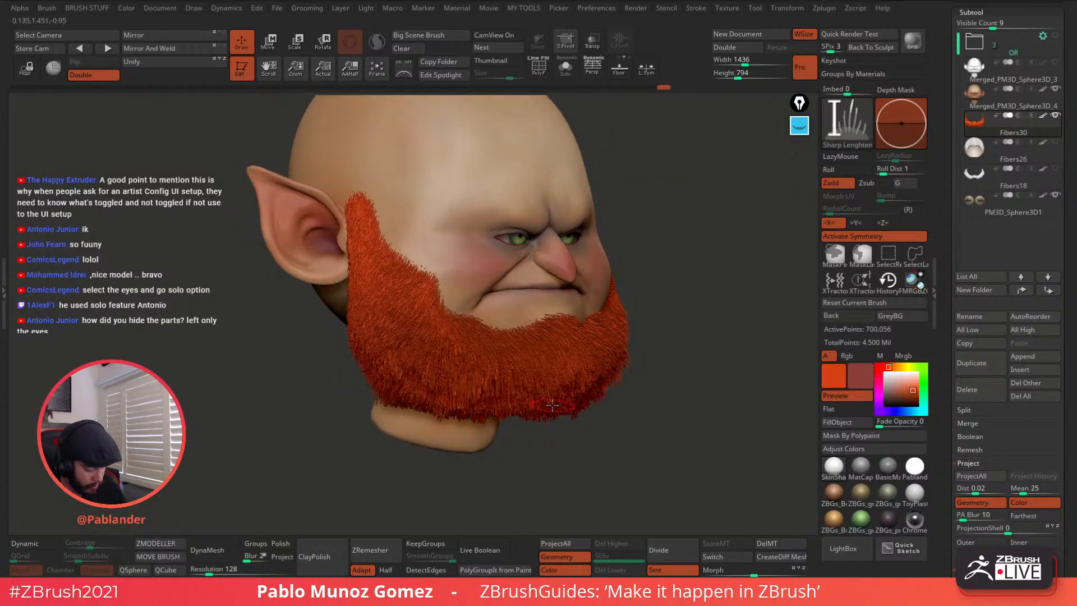
right_click_drag(553, 405, 573, 391)
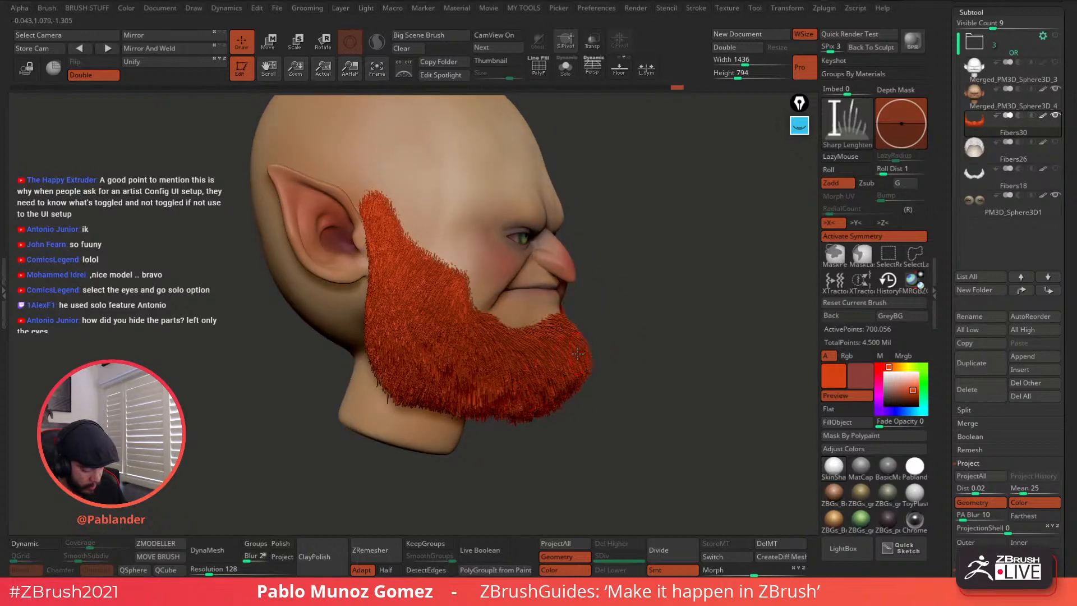
right_click_drag(453, 354, 622, 353)
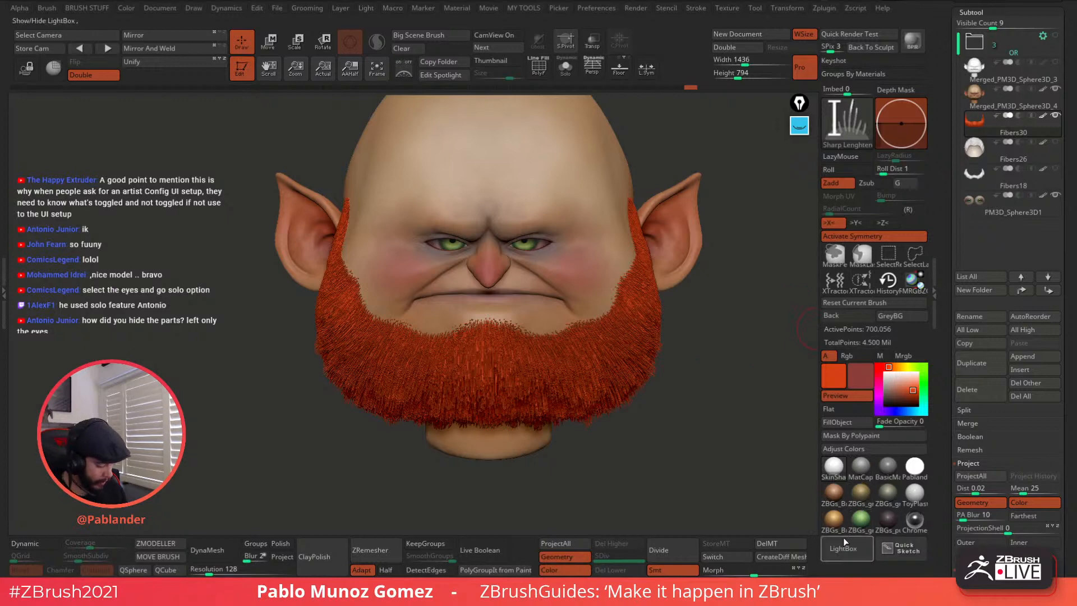
Step: Load the Waver fiber brush, adjust its settings and add waves to the beard fibers on the jaw and cheek
left_click(844, 559)
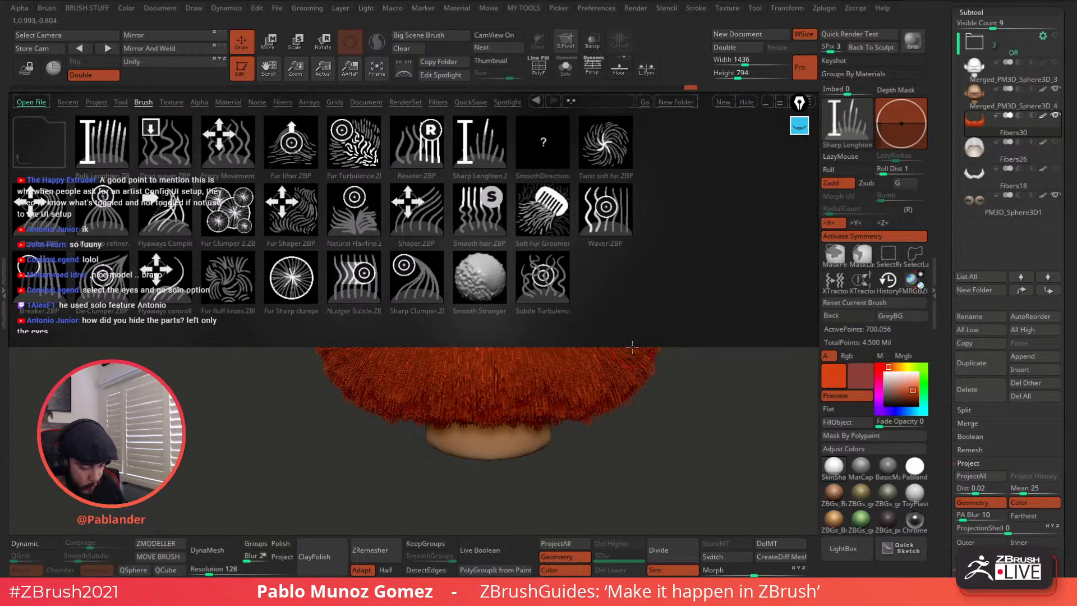
double_click(606, 219)
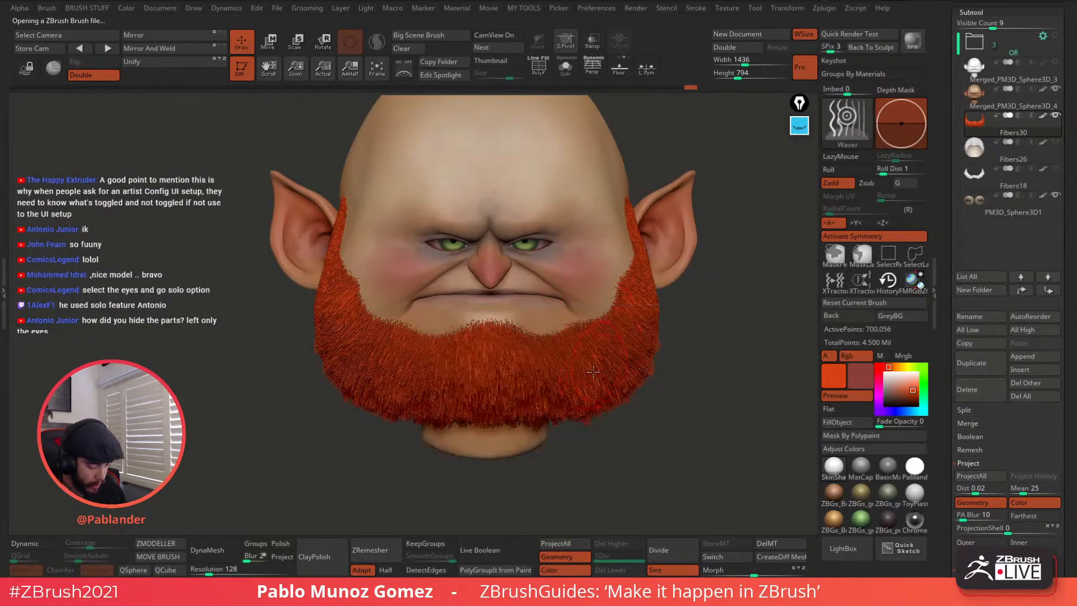
key("space")
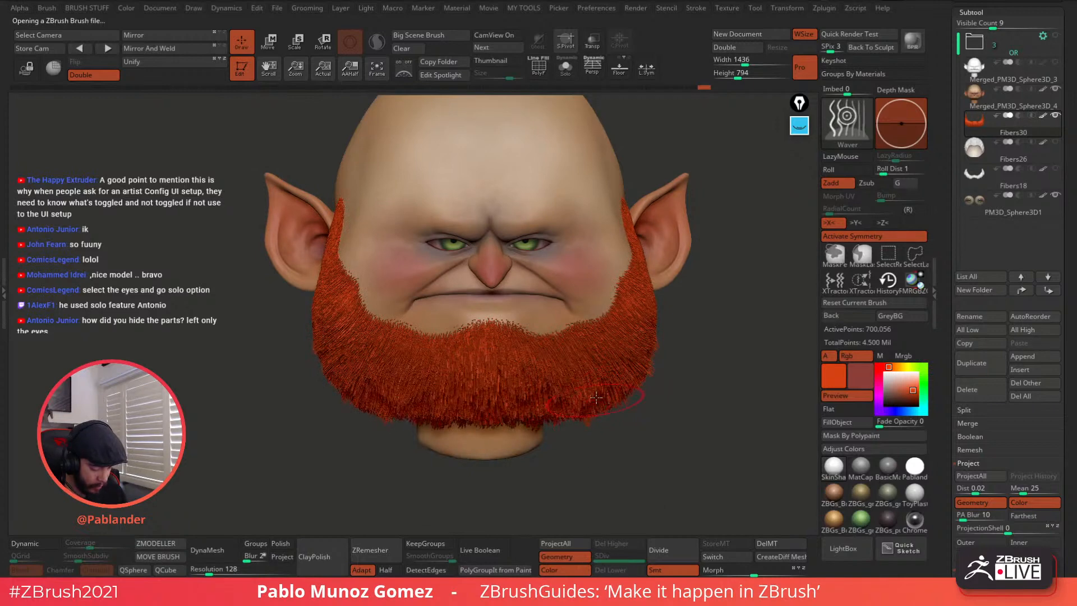
right_click_drag(623, 353, 612, 357)
mouse_move(612, 356)
left_mouse_down()
mouse_move(611, 341)
mouse_move(600, 360)
mouse_move(607, 375)
left_mouse_up()
left_click_drag(646, 320, 629, 334)
mouse_move(666, 345)
right_mouse_down()
mouse_move(690, 349)
mouse_move(342, 363)
right_mouse_up()
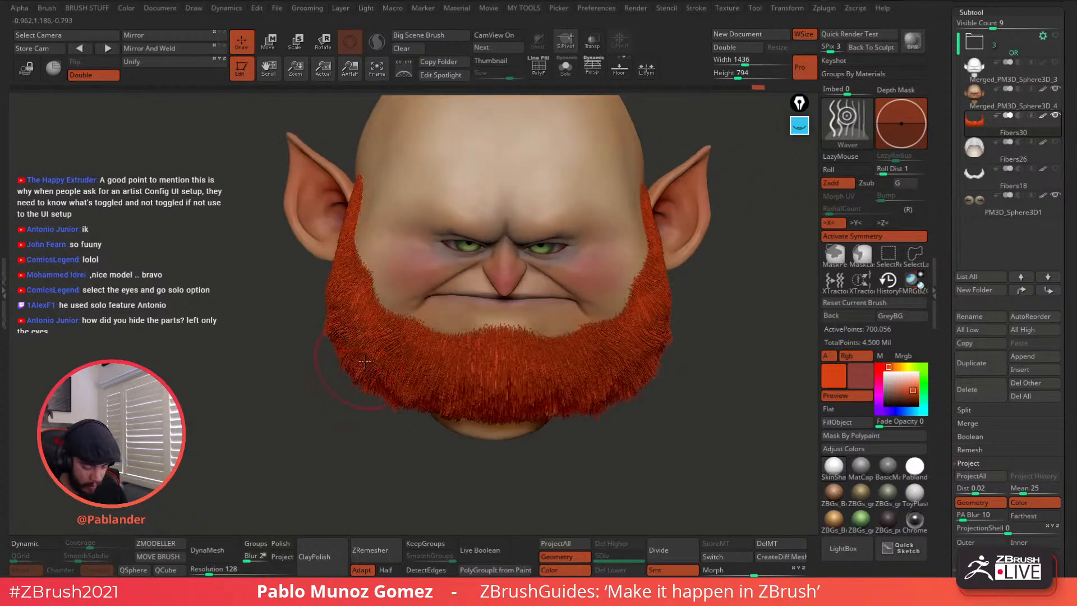
Step: Brush waves into the fibers along both jaw sides and across the bottom of the chin
mouse_move(365, 362)
left_mouse_down()
mouse_move(385, 346)
mouse_move(333, 302)
left_mouse_up()
left_click_drag(431, 388, 464, 383)
left_click_drag(541, 397, 670, 295)
mouse_move(691, 280)
right_mouse_down()
mouse_move(654, 285)
mouse_move(683, 276)
right_mouse_up()
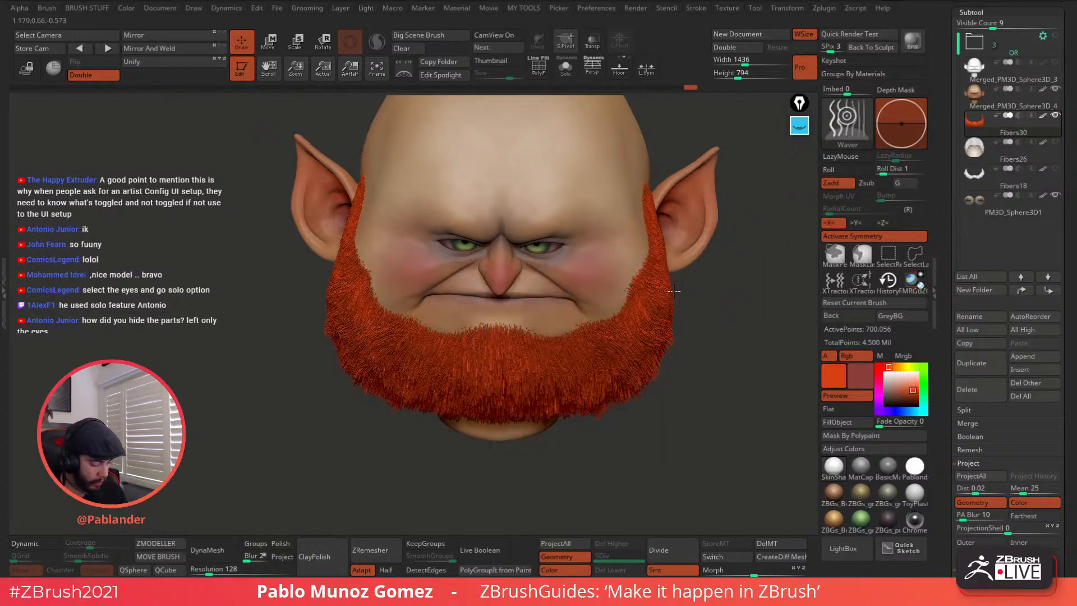
Step: Load the Subtle Turbulence fiber brush, adjust its settings and roughen the beard's side fibers in front and side views
left_click(843, 548)
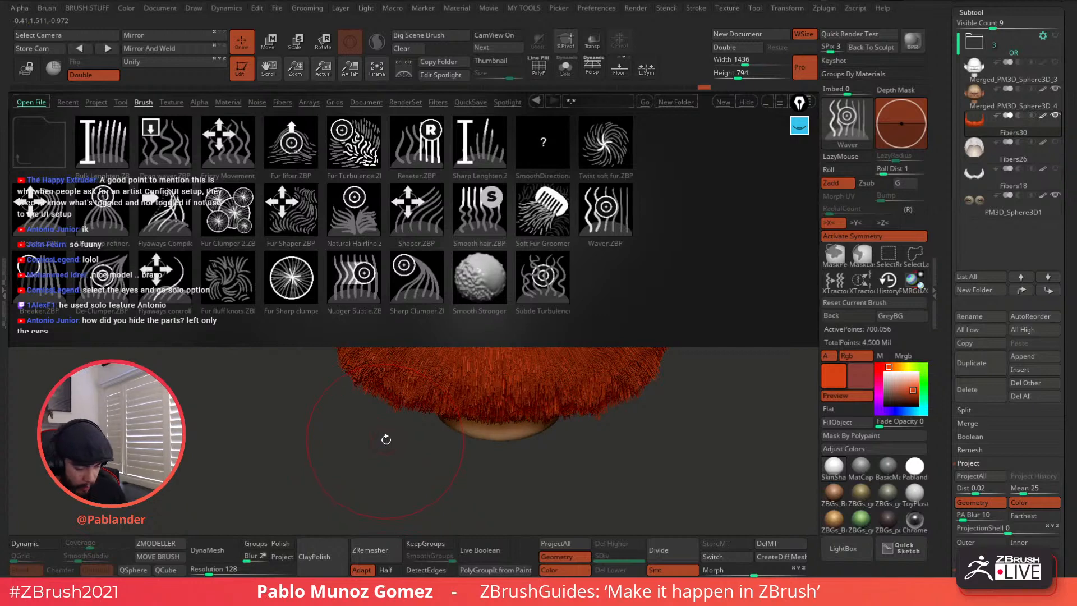
double_click(554, 284)
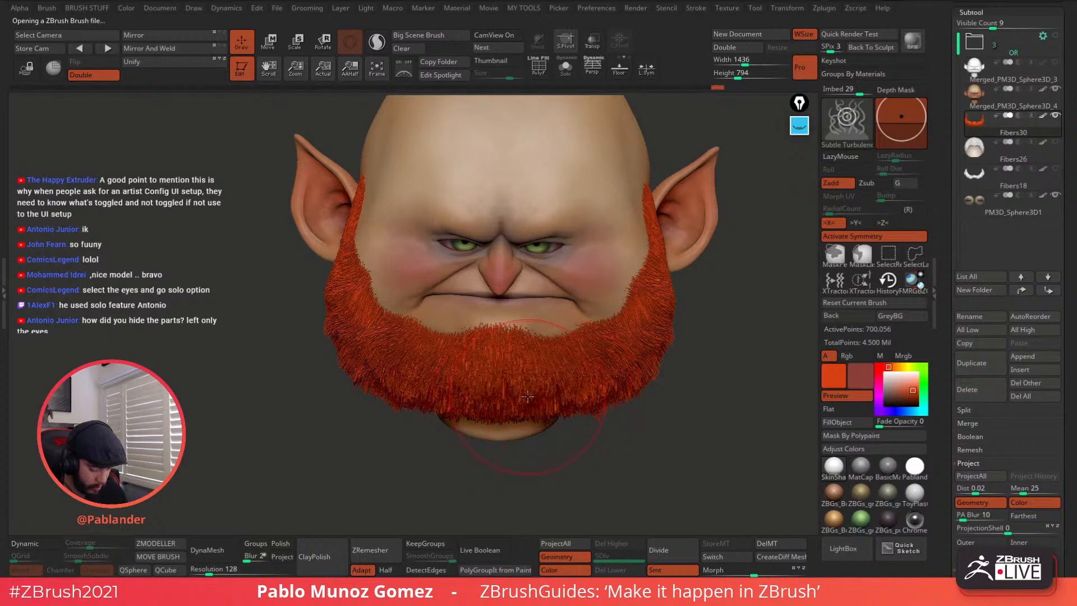
key("space")
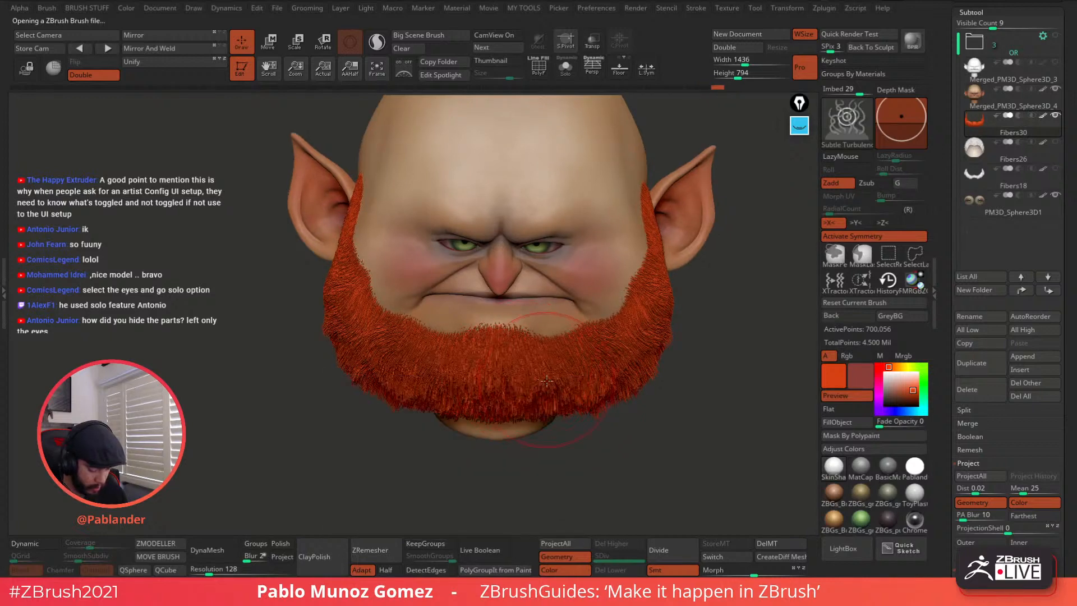
mouse_move(649, 341)
left_mouse_down()
mouse_move(669, 316)
mouse_move(715, 322)
mouse_move(656, 330)
left_mouse_up()
key("space")
right_click_drag(656, 330, 652, 319)
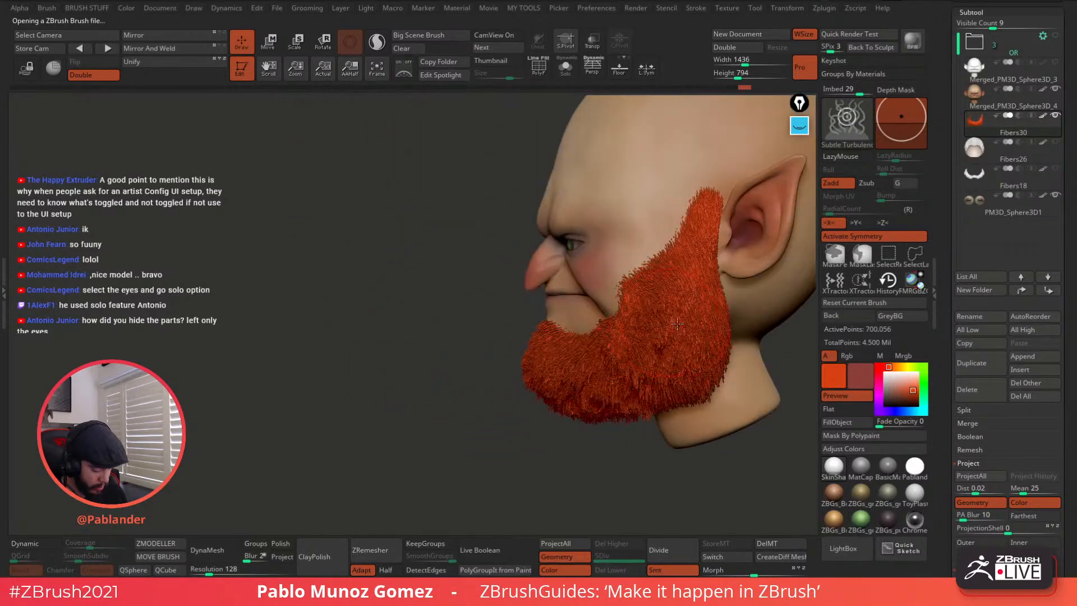
mouse_move(691, 349)
left_mouse_down()
mouse_move(702, 381)
mouse_move(690, 404)
mouse_move(730, 393)
mouse_move(720, 322)
left_mouse_up()
right_click_drag(713, 331, 664, 362)
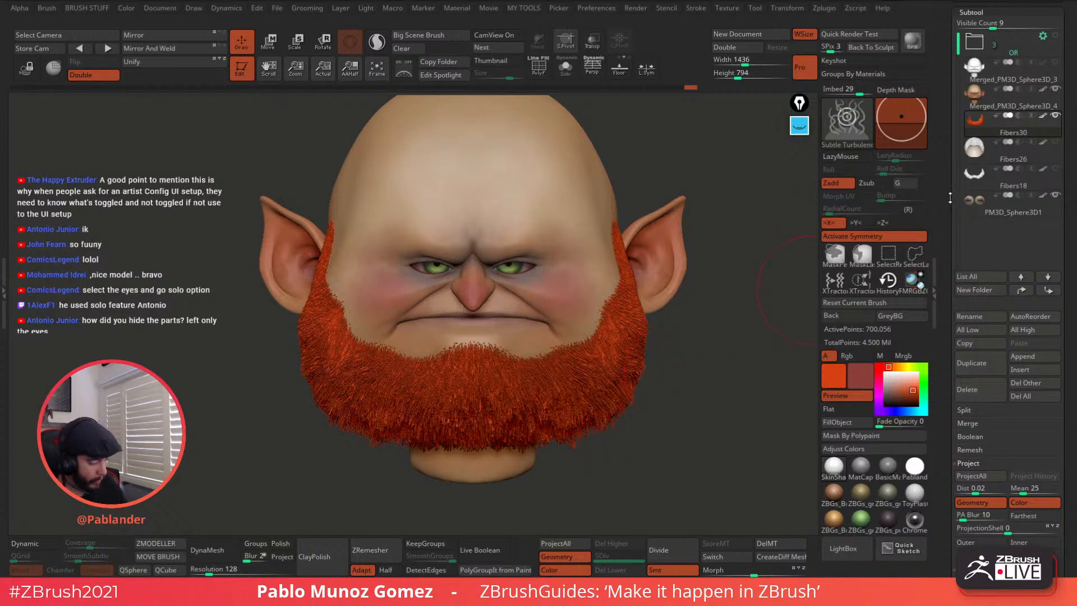
Step: Select the Fibers18 subtool and try filling its upper beard fibers with the orange-red color
left_click(1036, 181)
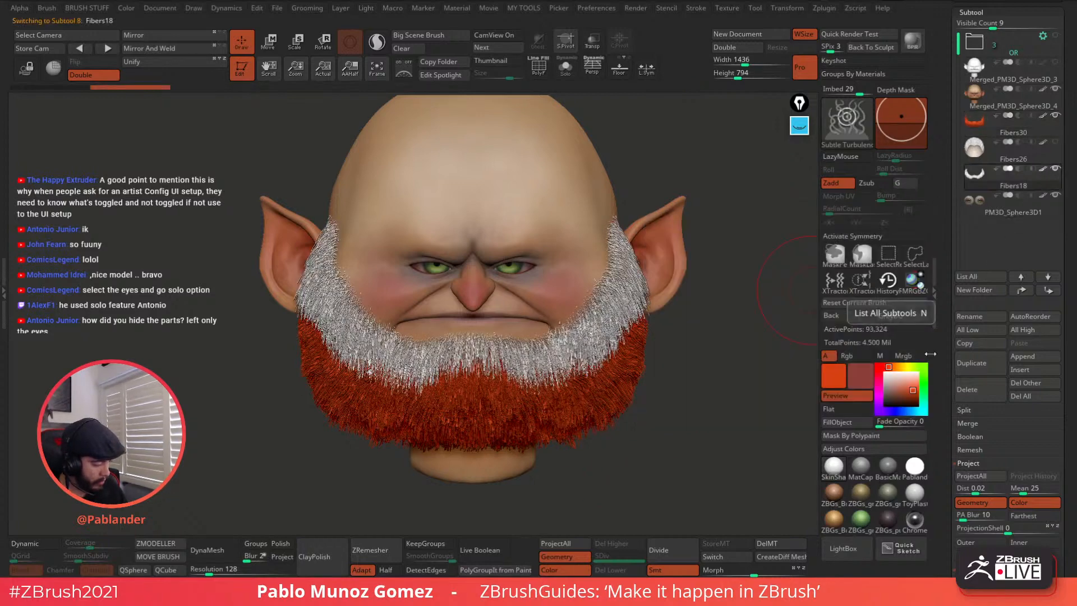
left_click(851, 421)
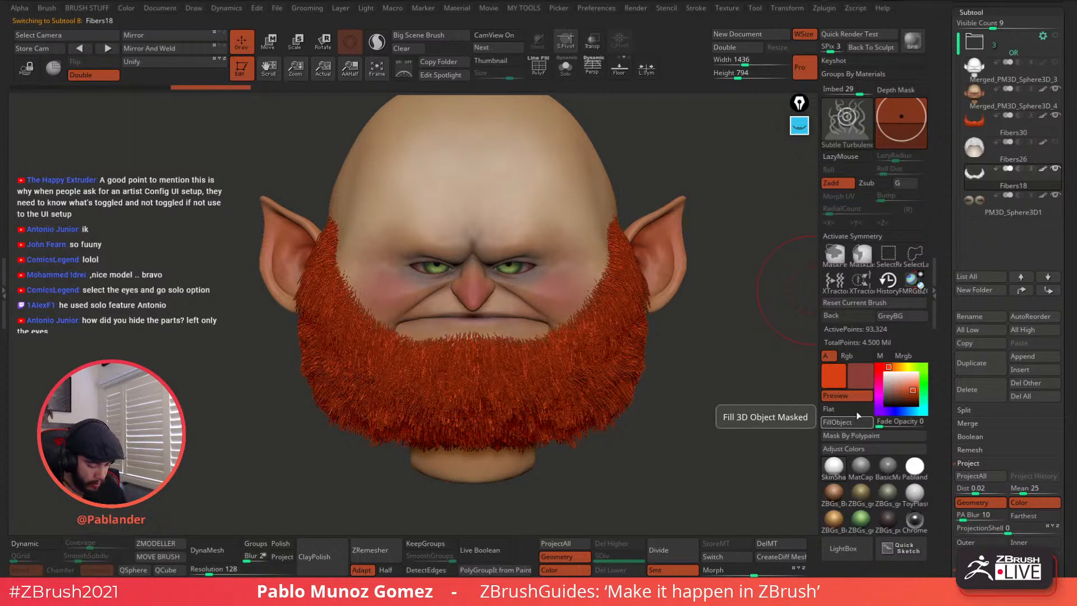
left_click_drag(647, 416, 647, 400, "alt")
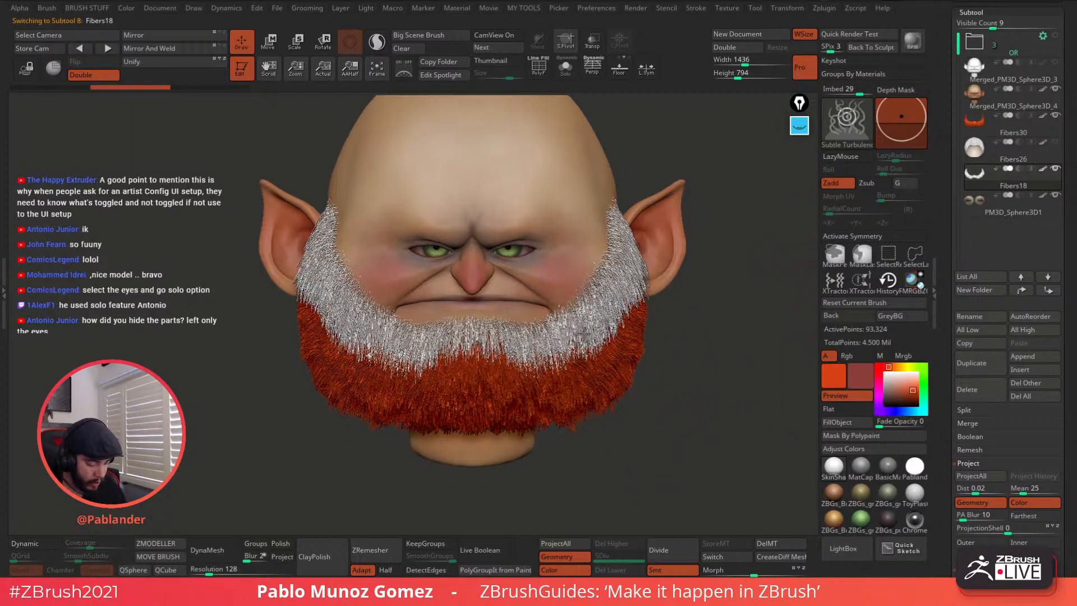
Step: Switch to the Shaper brush, activate X symmetry for Fibers18 and undo the one-sided combing stroke
key("b")
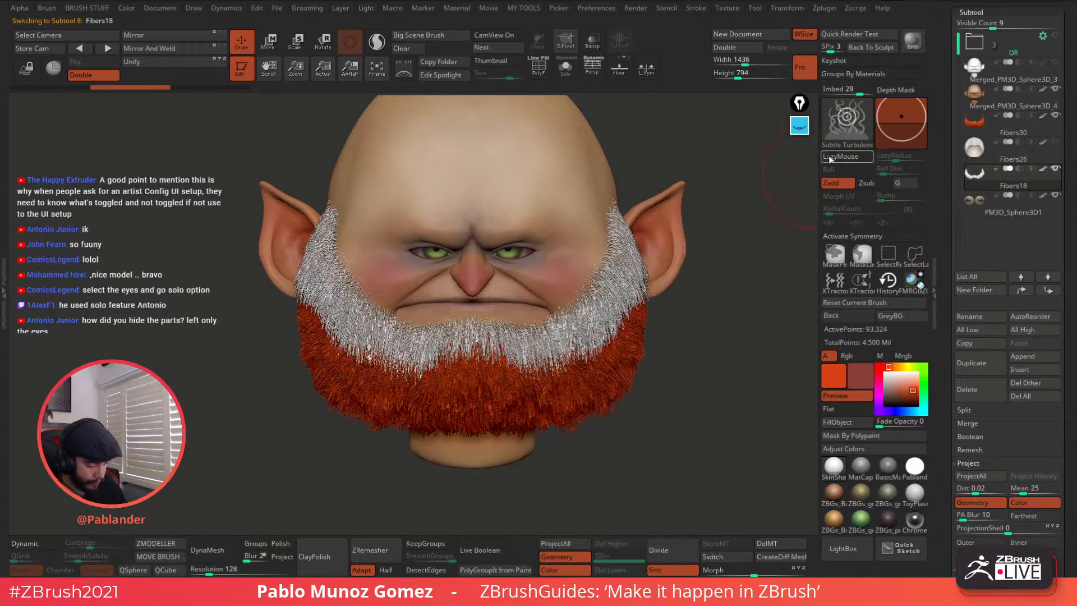
key("b")
left_click(528, 160)
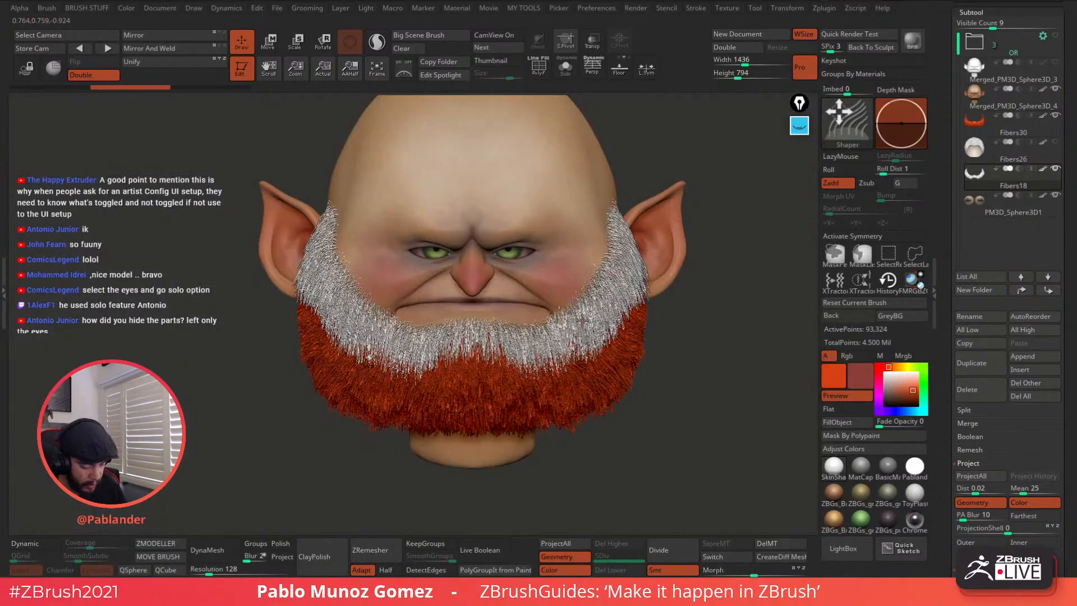
left_click_drag(589, 319, 580, 365)
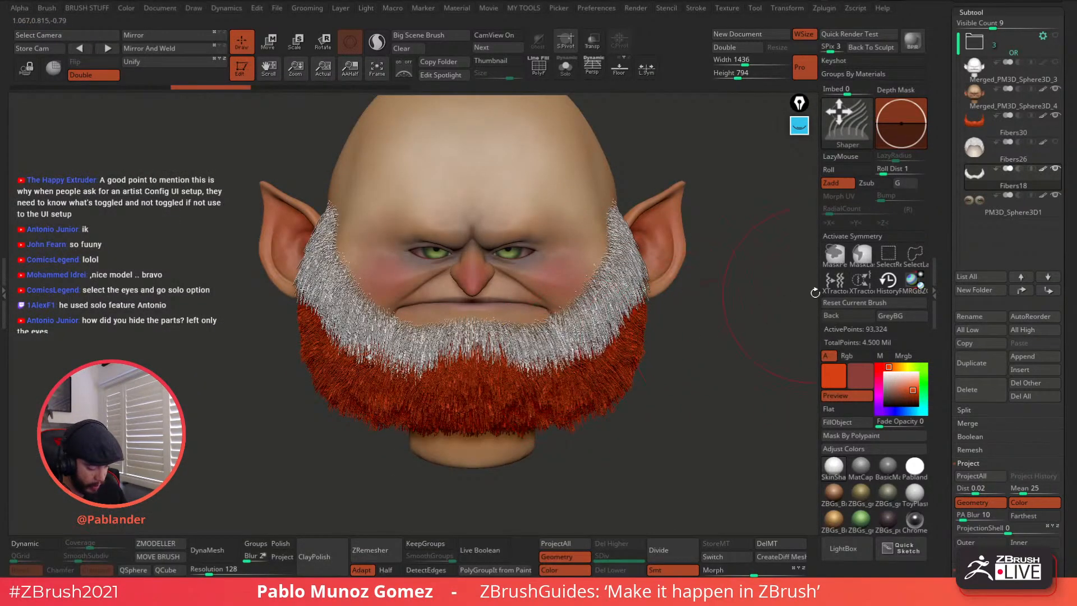
left_click(860, 238)
key("ctrl+z")
Step: Comb the white Fibers18 fibers symmetrically downward from the temple along the cheek to the jaw
mouse_move(553, 317)
left_mouse_down()
mouse_move(558, 344)
mouse_move(501, 351)
mouse_move(555, 349)
left_mouse_up()
left_click_drag(596, 305, 618, 338)
left_click_drag(687, 303, 620, 306)
mouse_move(609, 236)
left_mouse_down()
mouse_move(617, 269)
mouse_move(578, 276)
mouse_move(603, 318)
left_mouse_up()
right_click_drag(634, 331, 566, 346)
right_click(567, 347)
left_click_drag(609, 263, 626, 300)
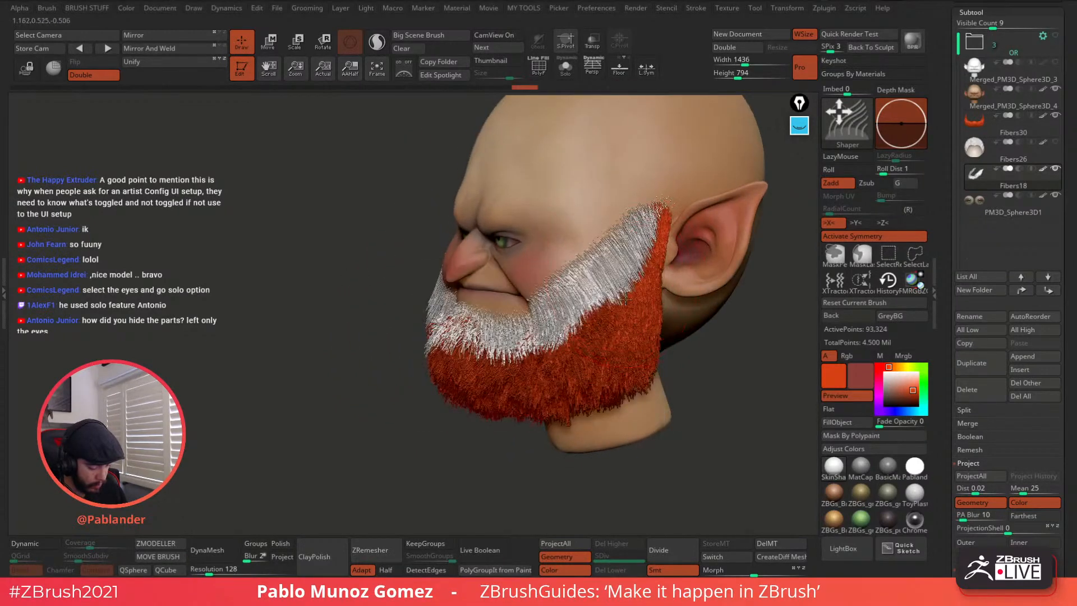
Step: Comb the white sideburn fibers down into the cheek and jaw, shaping them beside the mouth corners
right_click_drag(639, 266, 637, 238)
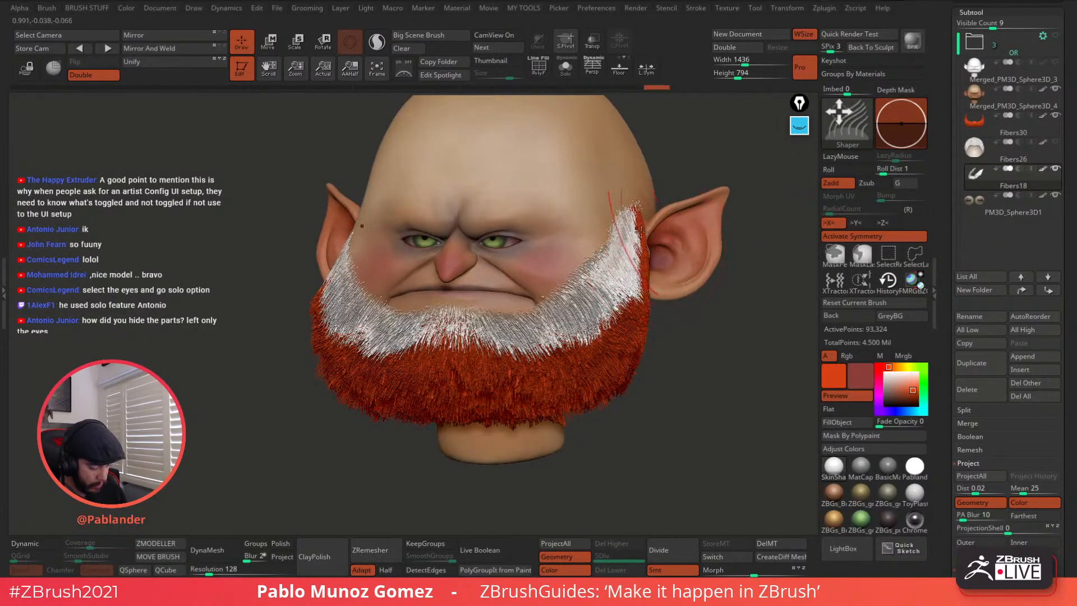
left_click_drag(641, 230, 592, 325)
right_click_drag(592, 326, 595, 316)
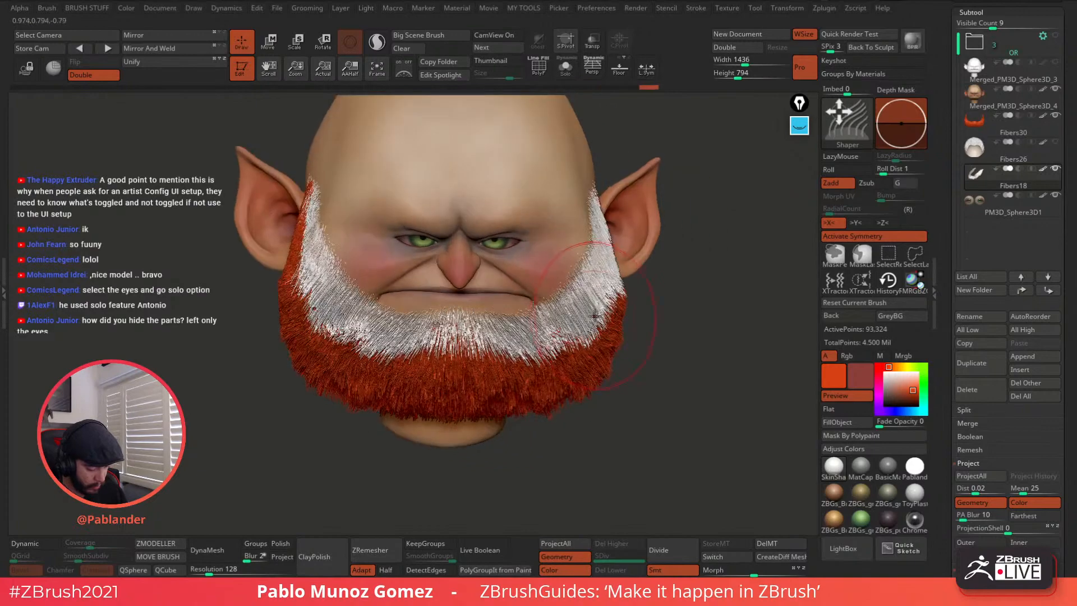
right_click(525, 387)
right_click_drag(524, 388, 561, 275)
left_click_drag(561, 275, 547, 315)
right_click_drag(606, 319, 560, 330)
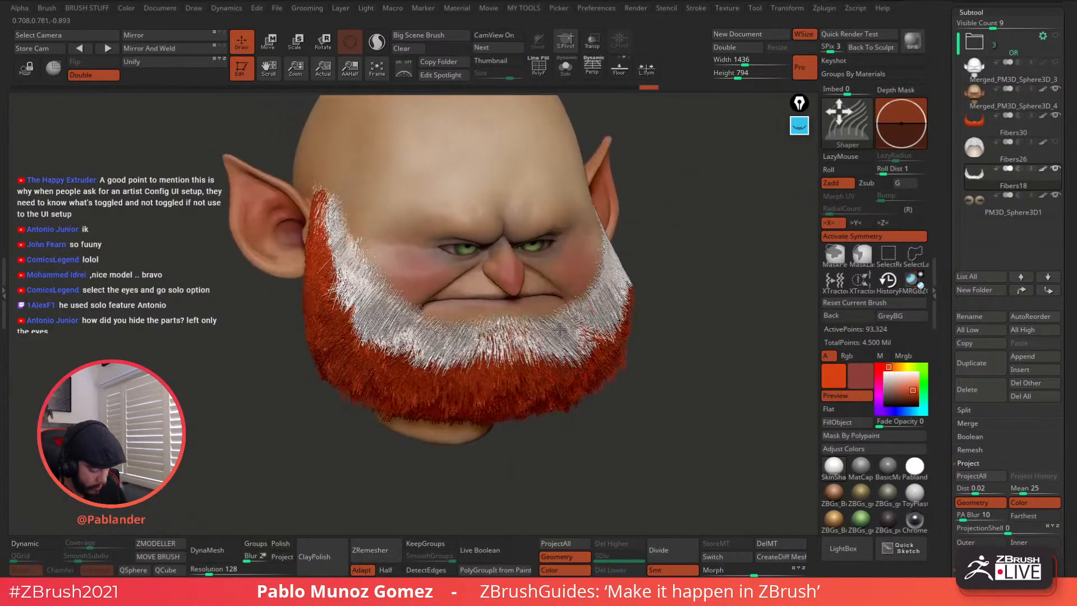
Step: Comb the white Fibers18 fibers below the mouth downward and shape their profile at the front of the chin
mouse_move(559, 329)
left_mouse_down()
mouse_move(506, 320)
mouse_move(552, 337)
mouse_move(570, 323)
left_mouse_up()
right_click_drag(640, 320, 579, 324)
key("space")
left_click(580, 324)
left_click_drag(580, 324, 561, 357)
right_click_drag(572, 365, 504, 372)
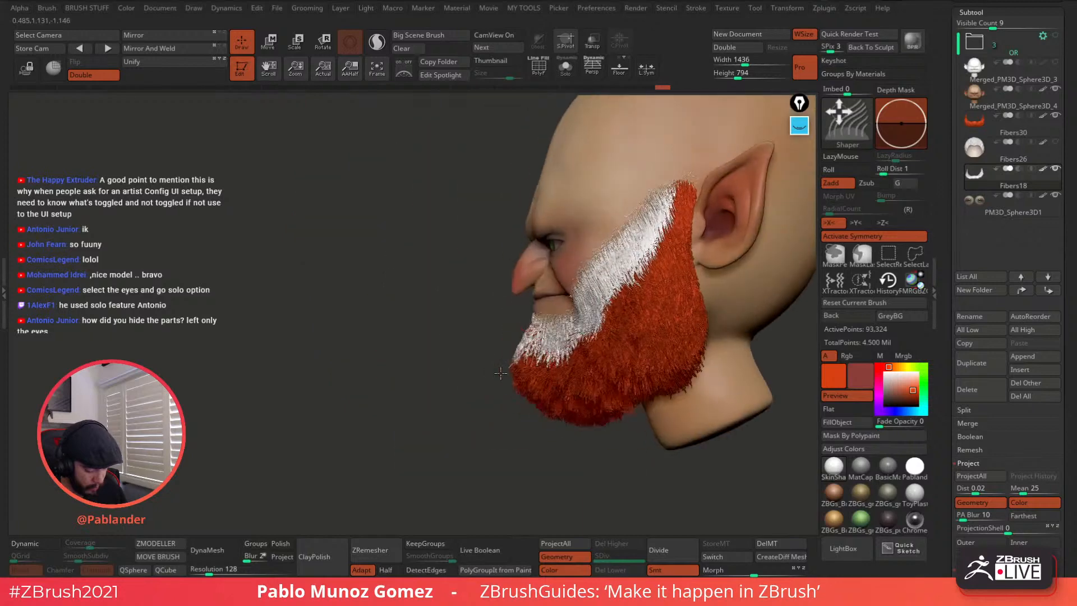
left_click_drag(504, 359, 518, 370)
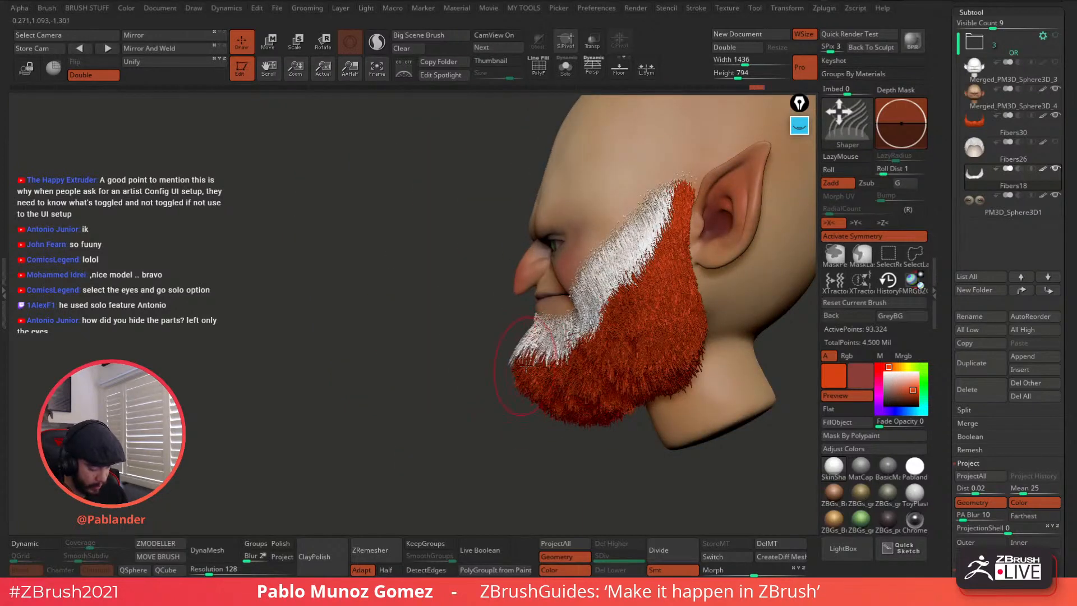
Step: Comb the white Fibers18 fibers from the chin along the jaw and cheek down over the orange-red beard
mouse_move(572, 376)
right_mouse_down()
mouse_move(589, 358)
mouse_move(564, 314)
mouse_move(603, 345)
right_mouse_up()
left_click_drag(562, 325, 553, 348)
right_click_drag(553, 348, 595, 350)
left_click_drag(561, 326, 562, 352)
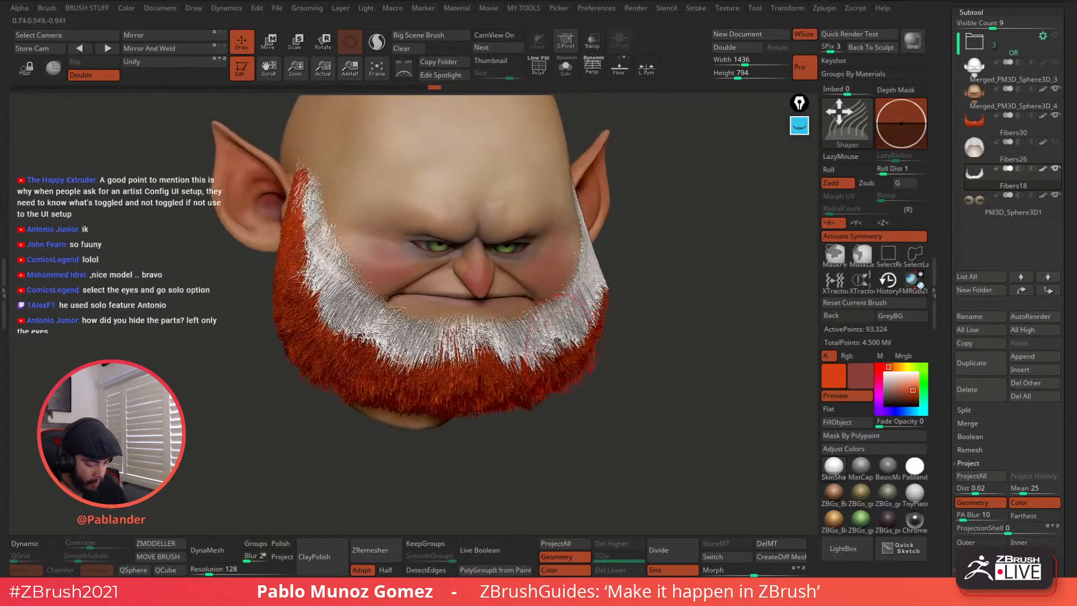
right_click_drag(564, 357, 548, 392)
left_click_drag(432, 351, 426, 375)
mouse_move(387, 344)
left_mouse_down()
mouse_move(377, 362)
mouse_move(349, 360)
left_mouse_up()
left_click_drag(318, 301, 302, 328)
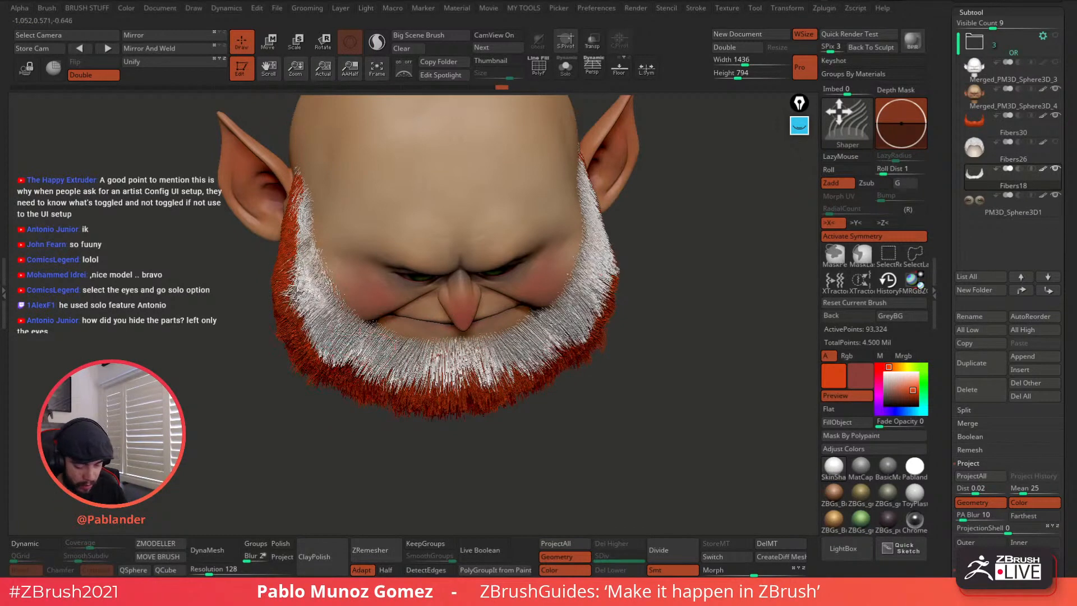
left_click_drag(315, 281, 298, 309)
Step: Refine the white fibers around the mouth corners, combing them down toward the chin and jaw from the front
right_click_drag(303, 337, 314, 281)
left_click_drag(343, 314, 334, 364)
mouse_move(375, 353)
left_mouse_down()
mouse_move(366, 386)
mouse_move(390, 392)
left_mouse_up()
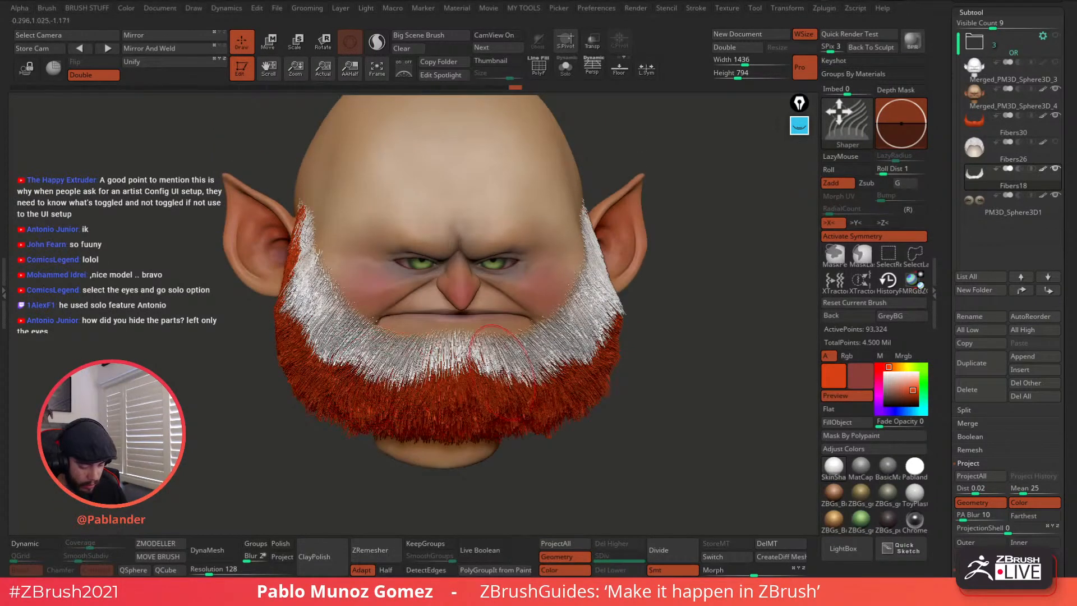
left_click_drag(499, 365, 480, 372)
left_click_drag(559, 313, 530, 358)
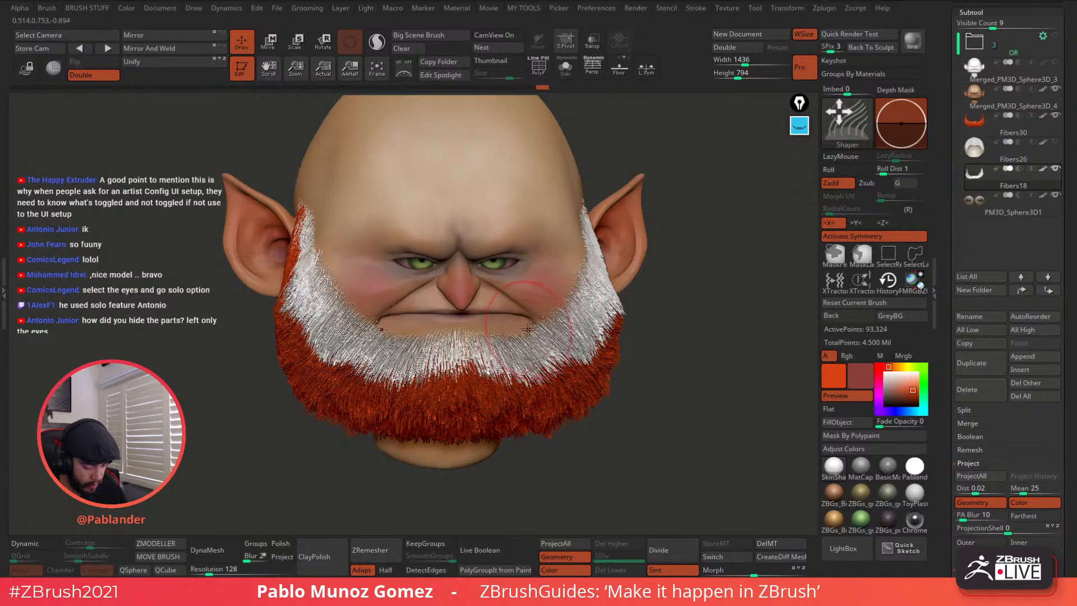
left_click_drag(557, 309, 545, 328)
right_click_drag(623, 342, 612, 315)
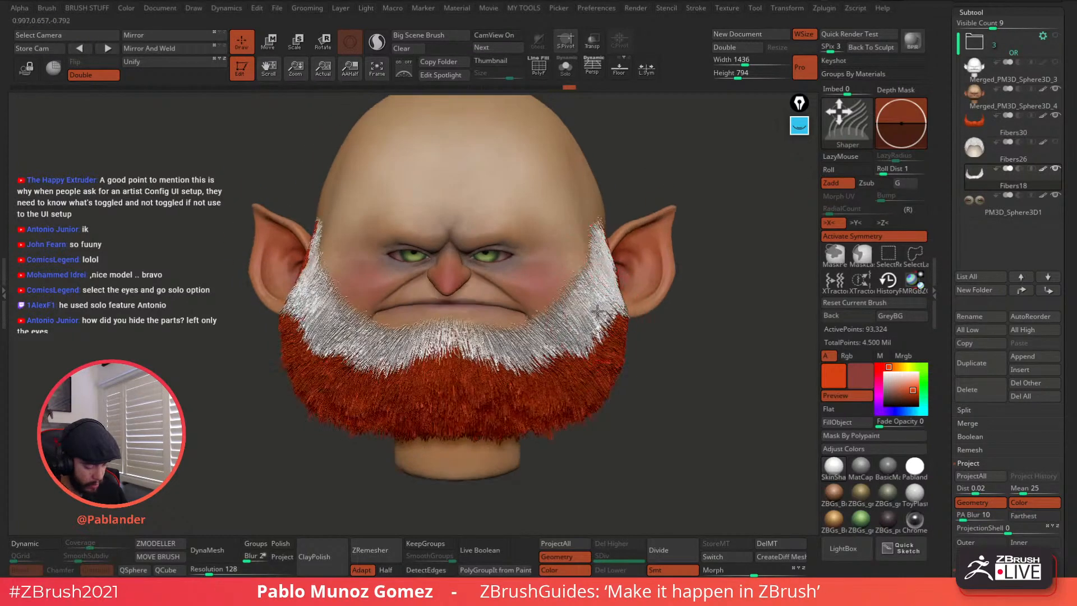
Step: Load the Subtle Turbulence fiber brush and roughen the white fibers along the jaw and chin
left_click(846, 549)
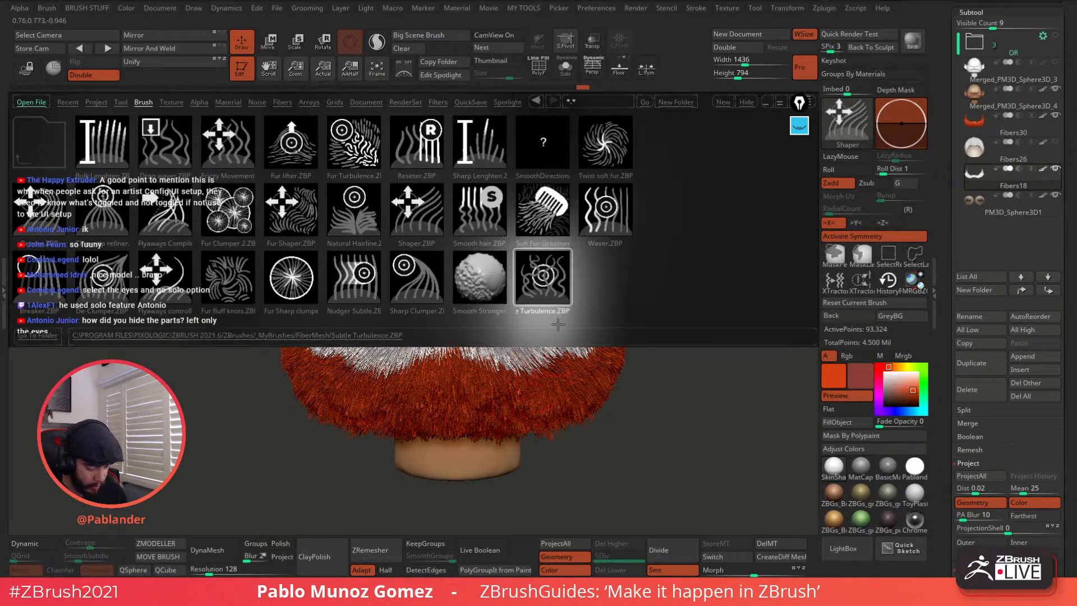
double_click(558, 323)
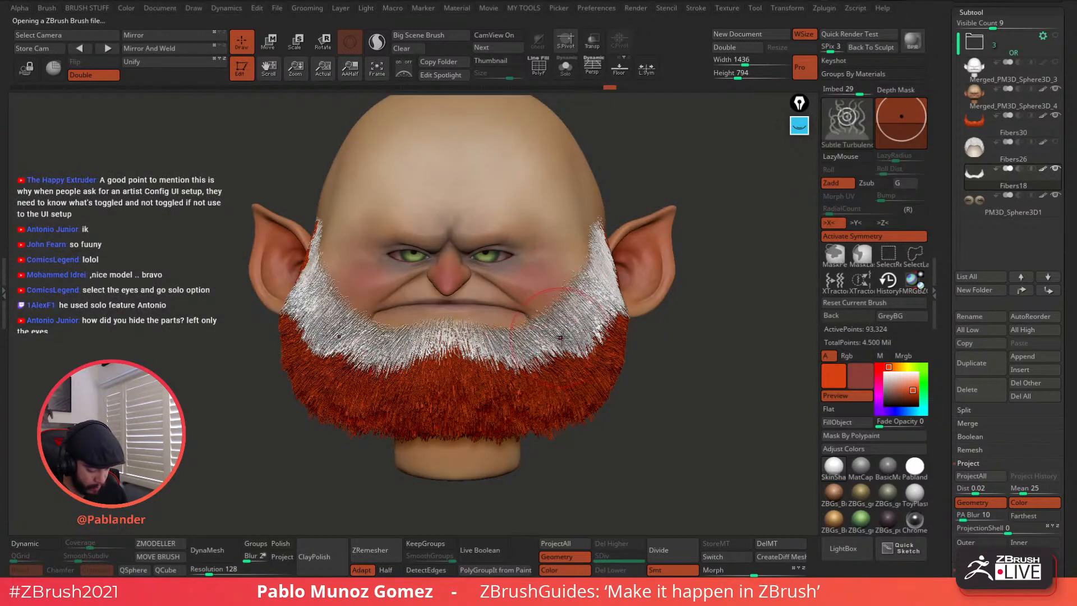
mouse_move(560, 338)
left_mouse_down()
mouse_move(605, 303)
mouse_move(555, 345)
mouse_move(465, 348)
mouse_move(479, 369)
mouse_move(515, 367)
left_mouse_up()
right_click_drag(516, 369, 578, 370)
left_click_drag(519, 365, 514, 376)
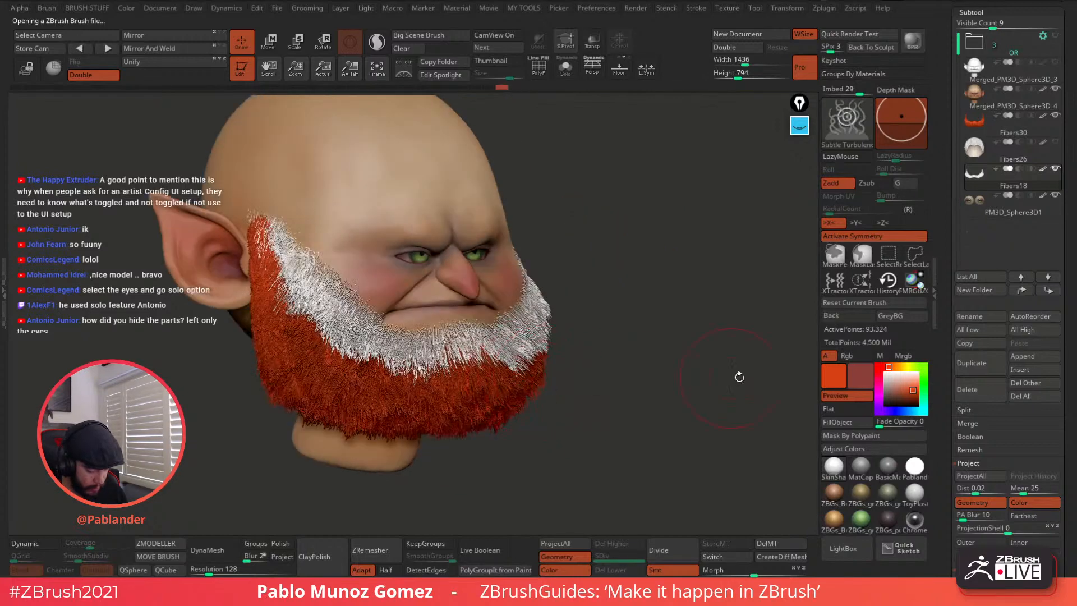
Step: Fill the Fibers18 layer with the orange-red color and render the bearded head
left_click(856, 424)
left_click_drag(755, 414, 612, 430, "shift")
left_click_drag(633, 383, 632, 360, "alt")
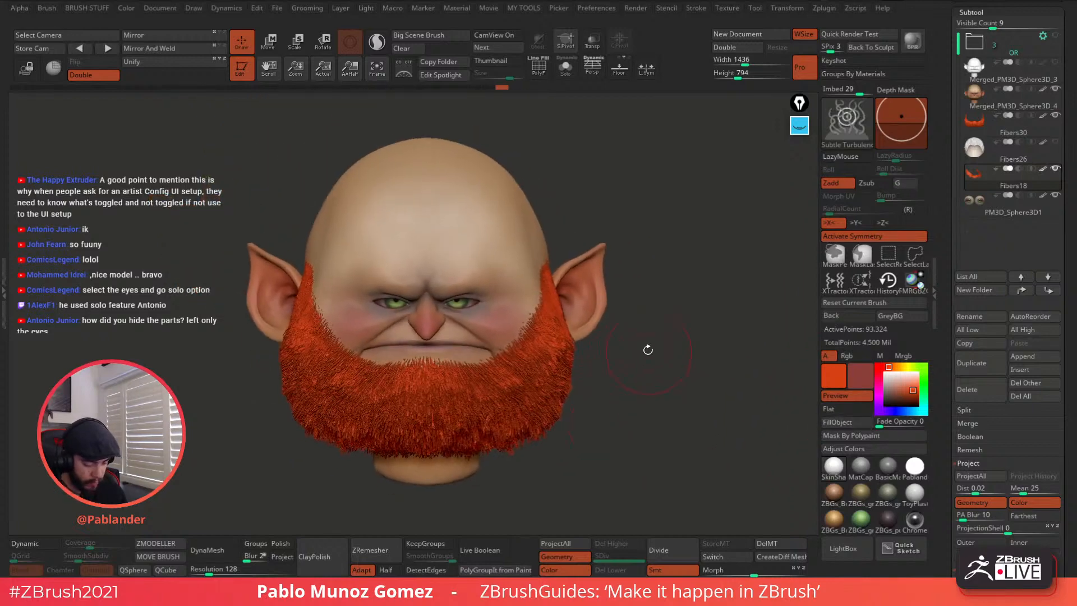
left_click(1057, 169)
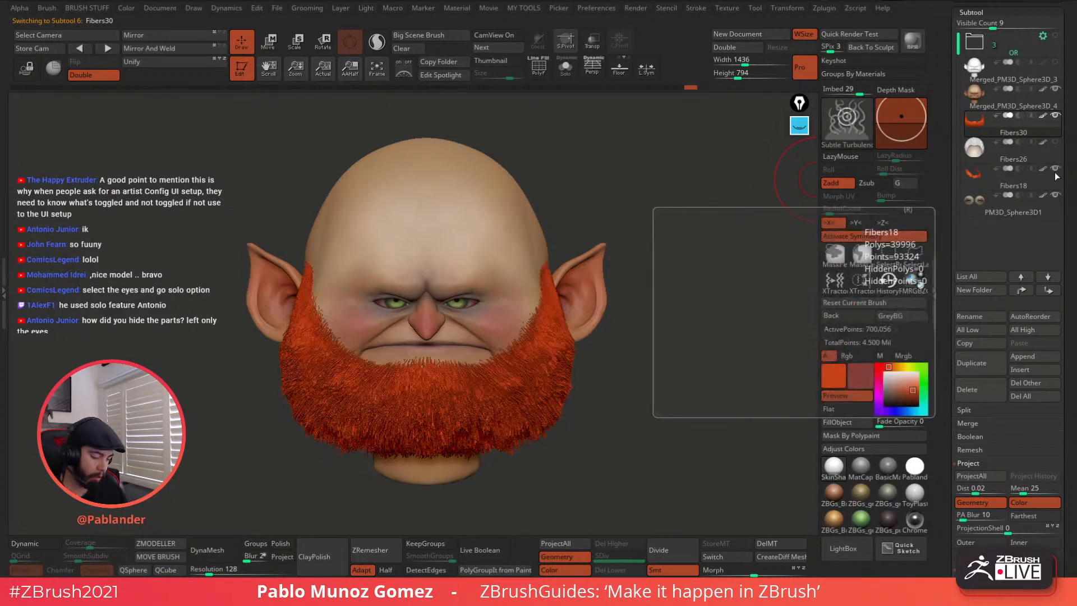
left_click(913, 44)
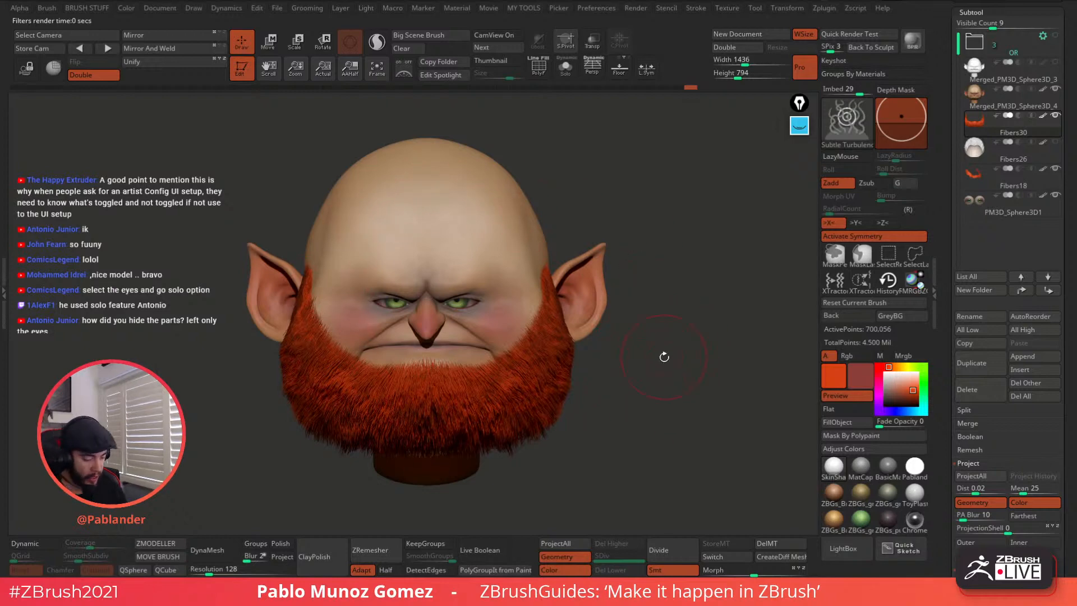
Step: Show and select the Fibers26 scalp hair and fill it with the orange-red color
left_click(1035, 76)
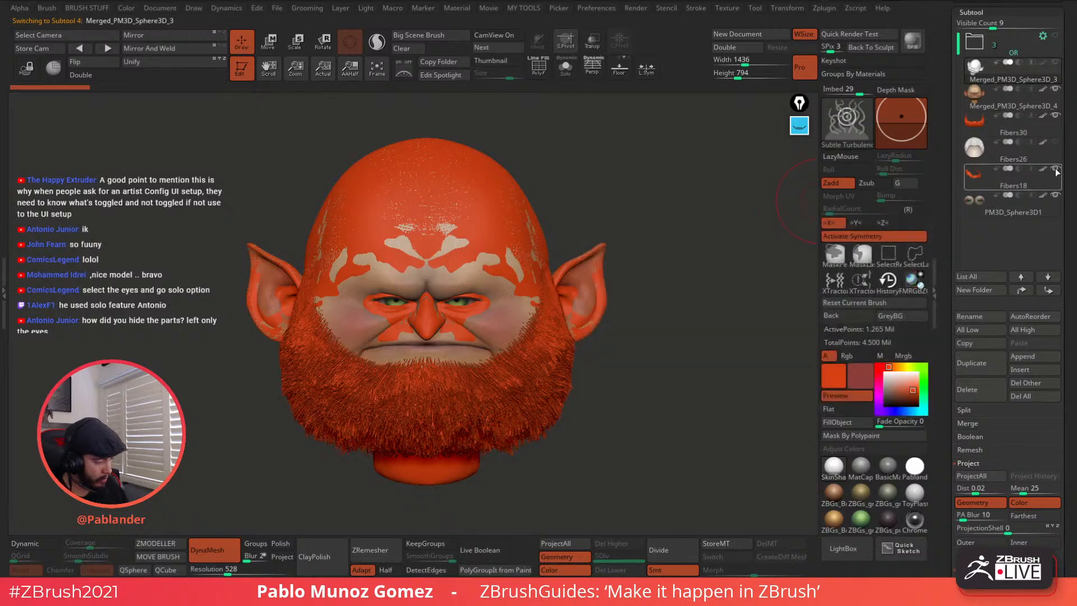
left_click(1056, 151)
left_click_drag(711, 270, 631, 339)
left_click(849, 422)
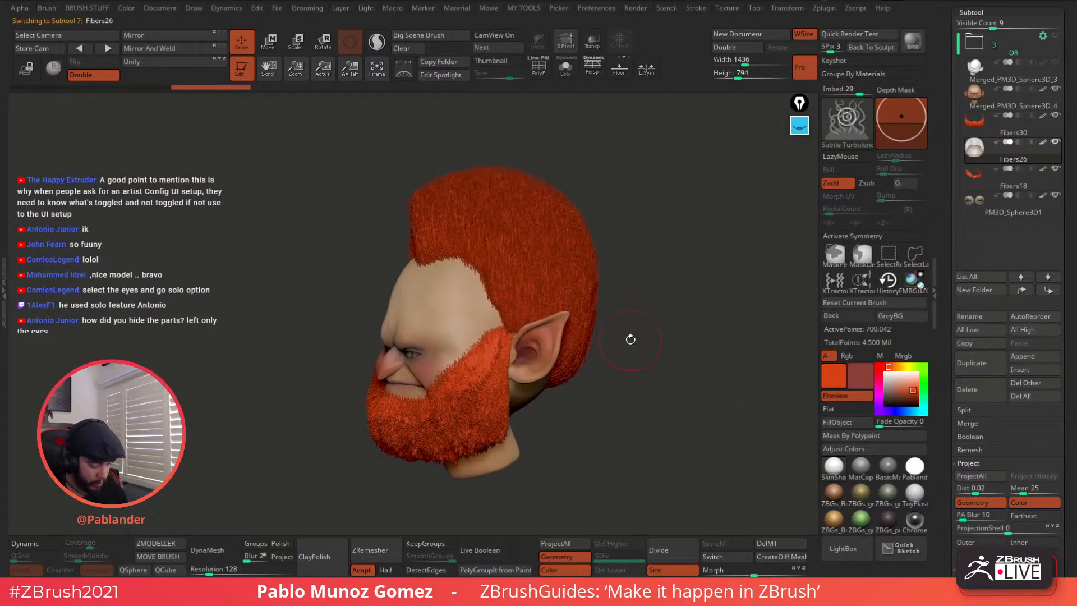
Step: Load the Bender fiber brush and activate X symmetry for the Fibers26 hair
key("b")
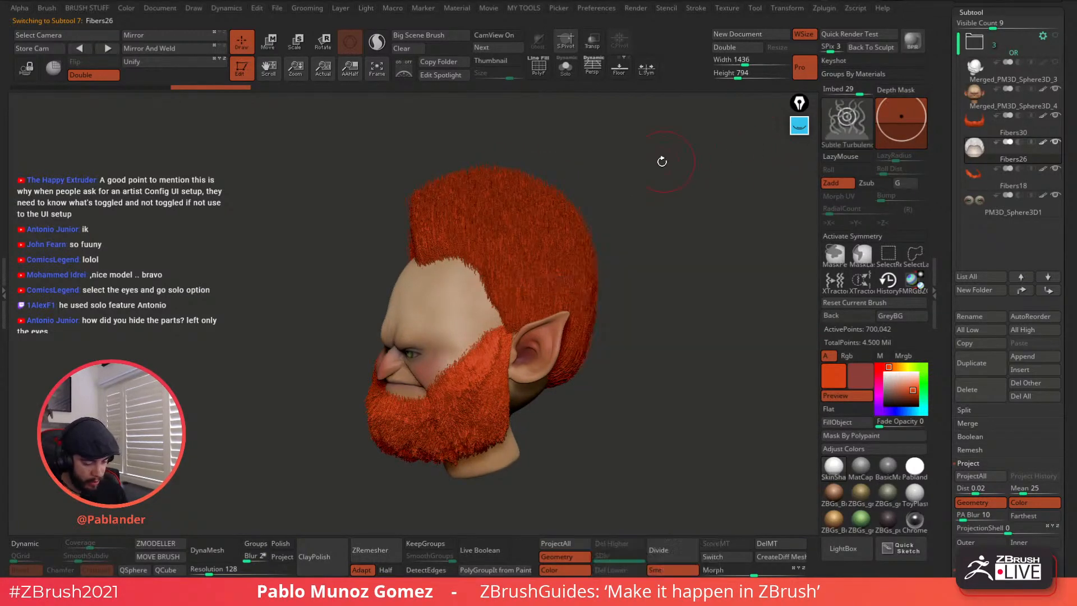
left_click(844, 131)
left_click(844, 130)
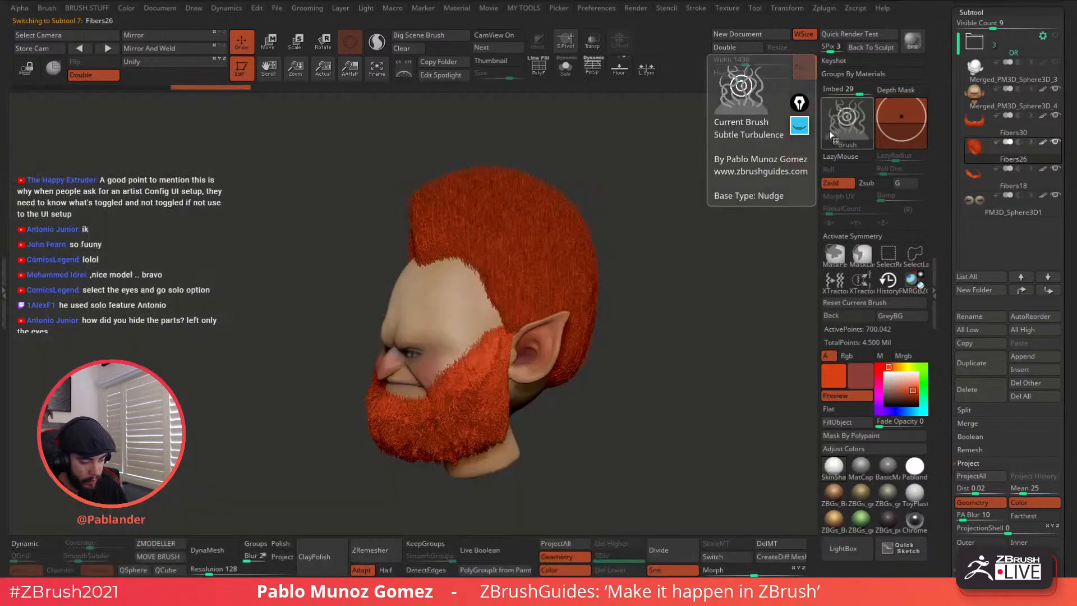
left_click(844, 128)
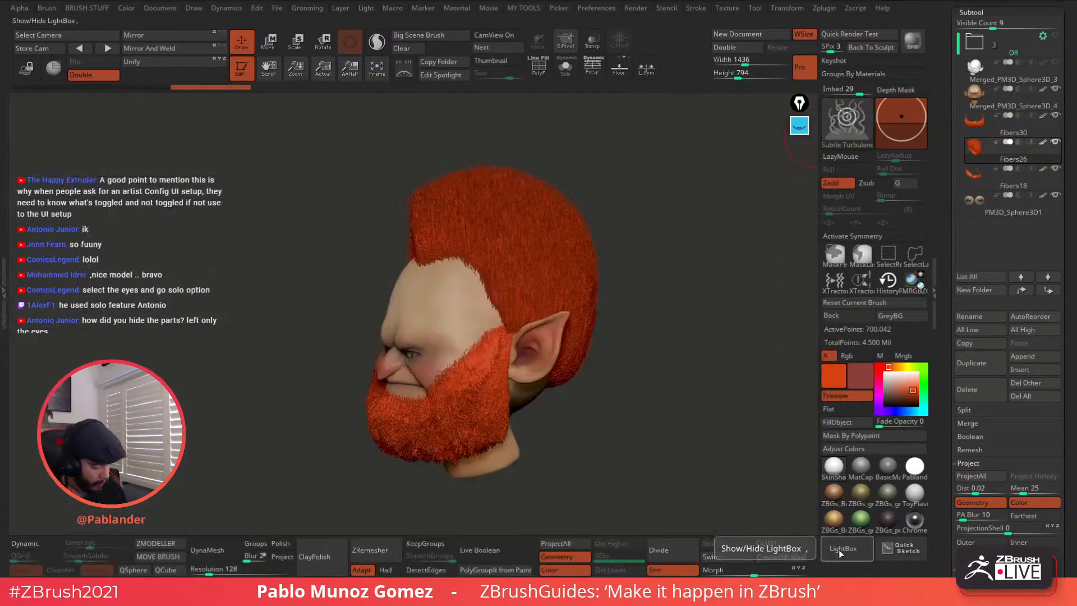
left_click(838, 549)
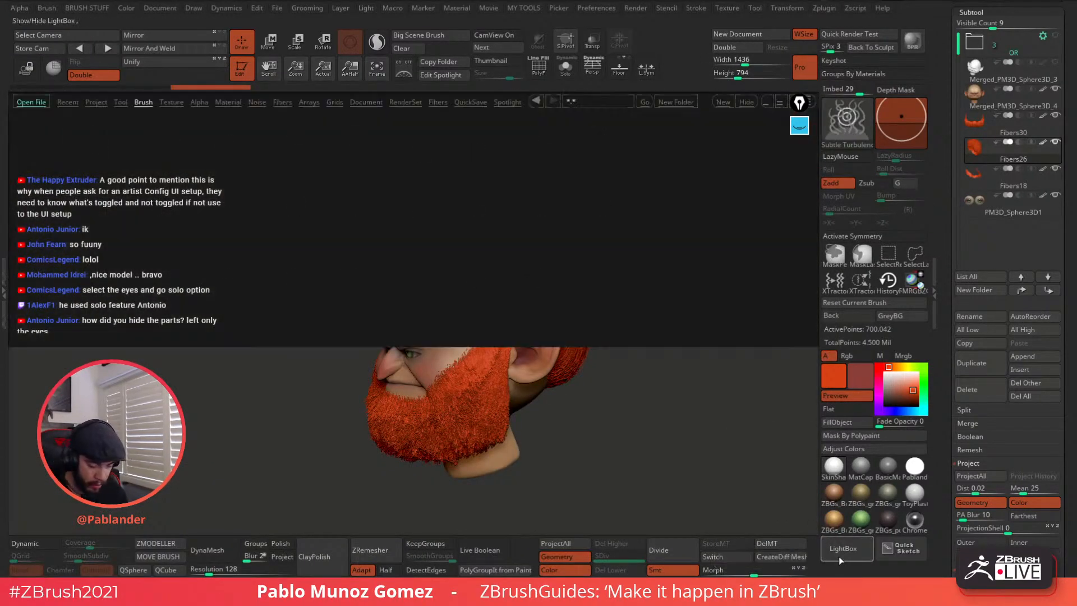
double_click(119, 259)
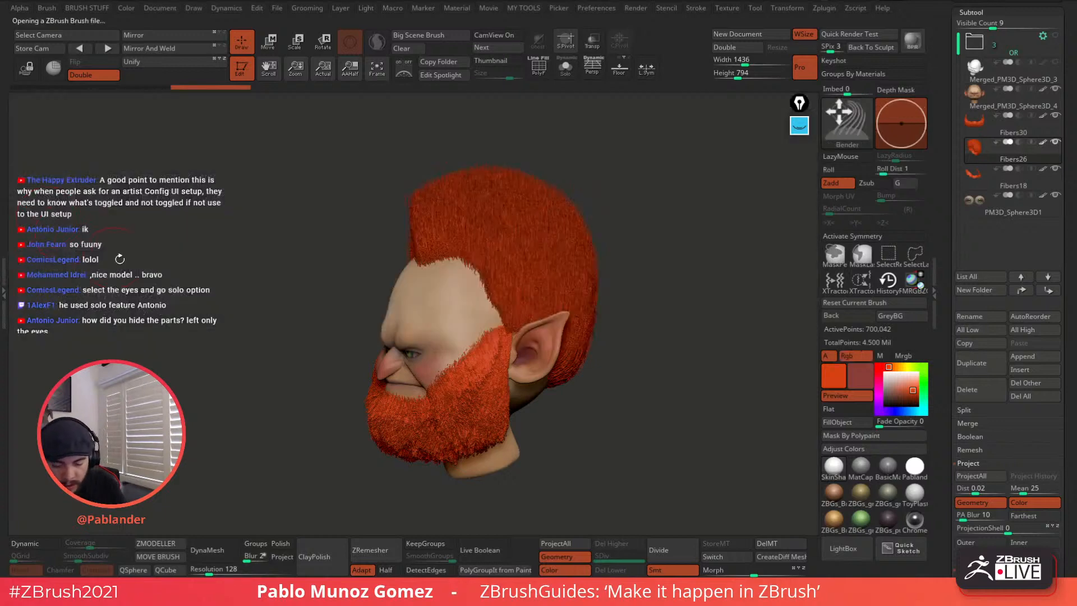
key("space")
mouse_move(637, 217)
left_mouse_down()
mouse_move(684, 218)
mouse_move(726, 237)
left_mouse_up()
key("x")
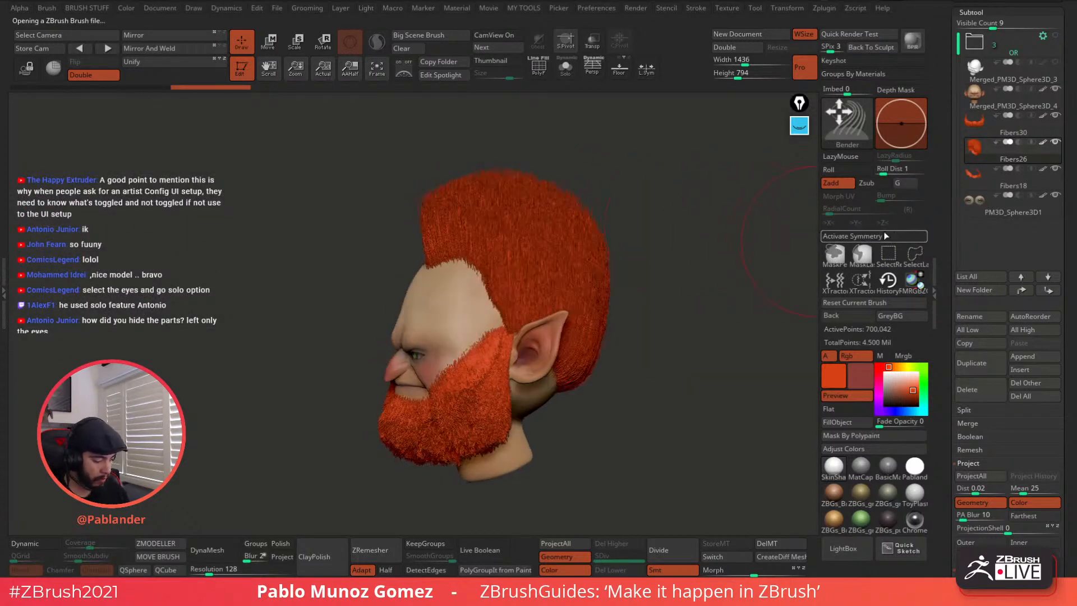
Step: Comb the Fibers26 hair on the top and upper side of the head backward from the hairline
mouse_move(764, 267)
left_mouse_down()
mouse_move(698, 272)
mouse_move(605, 244)
left_mouse_up()
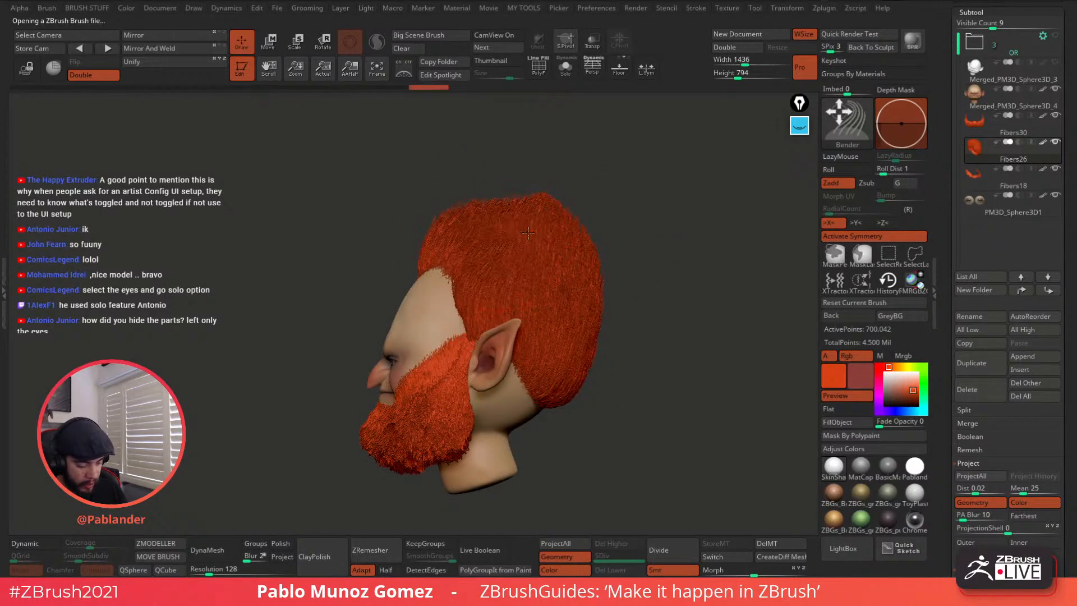
left_click_drag(500, 211, 509, 208)
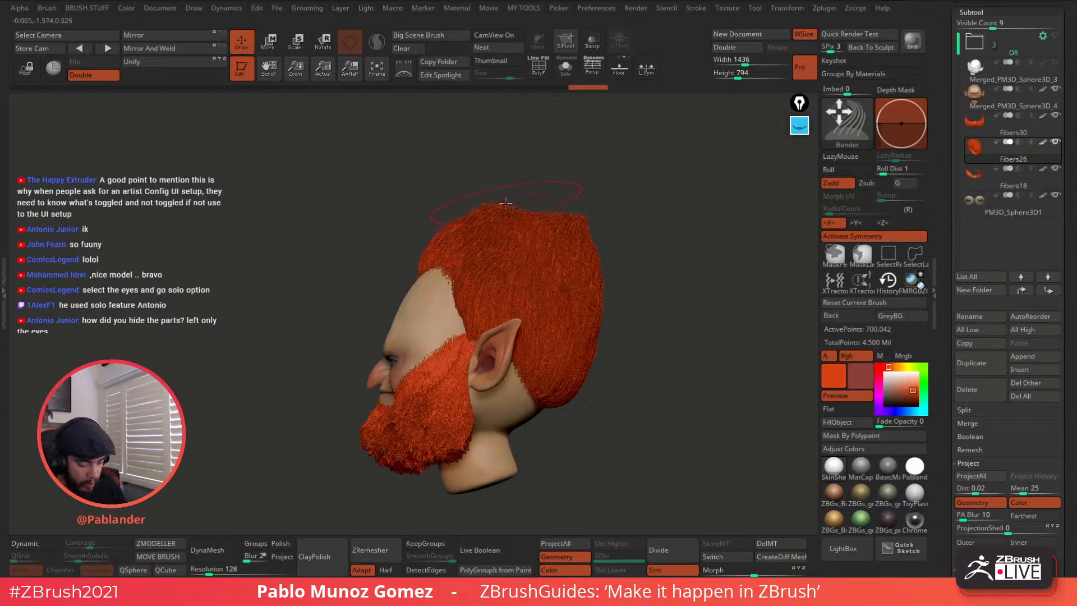
mouse_move(476, 248)
left_mouse_down()
mouse_move(530, 221)
mouse_move(578, 222)
left_mouse_up()
mouse_move(549, 283)
left_mouse_down()
mouse_move(497, 314)
mouse_move(492, 287)
left_mouse_up()
mouse_move(448, 259)
left_mouse_down()
mouse_move(474, 241)
mouse_move(553, 227)
left_mouse_up()
mouse_move(508, 224)
right_mouse_down()
mouse_move(558, 225)
mouse_move(494, 233)
right_mouse_up()
left_click_drag(547, 241, 641, 241)
left_click_drag(594, 264, 634, 248)
left_click_drag(502, 254, 551, 242)
mouse_move(516, 276)
left_mouse_down()
mouse_move(545, 253)
mouse_move(557, 269)
left_mouse_up()
Step: Bend the hair on the back of the head downward behind the ears to the nape
right_click_drag(609, 276, 680, 279)
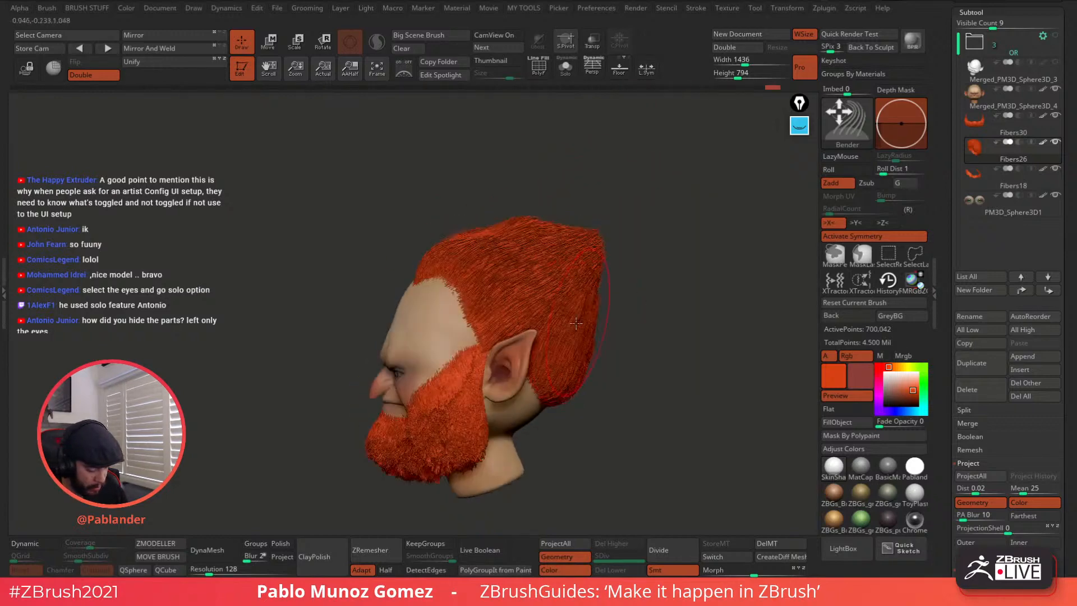
left_click_drag(578, 326, 601, 407)
left_click_drag(539, 379, 595, 401)
right_click_drag(623, 377, 528, 353)
left_click_drag(632, 387, 616, 414)
mouse_move(614, 393)
left_mouse_down()
mouse_move(590, 430)
mouse_move(620, 428)
left_mouse_up()
Step: Sweep the side hair backward above the ear and comb it down behind the ear to the nape
right_click_drag(692, 343, 769, 322)
right_click_drag(737, 291, 660, 306, "alt")
mouse_move(616, 359)
left_mouse_down()
mouse_move(644, 407)
mouse_move(661, 348)
left_mouse_up()
mouse_move(607, 261)
left_mouse_down()
mouse_move(673, 269)
mouse_move(664, 259)
left_mouse_up()
left_click_drag(599, 289, 668, 273)
mouse_move(547, 247)
left_mouse_down()
mouse_move(593, 253)
mouse_move(641, 281)
mouse_move(655, 354)
mouse_move(613, 443)
left_mouse_up()
left_click_drag(611, 387, 573, 477)
left_click_drag(561, 390, 578, 457)
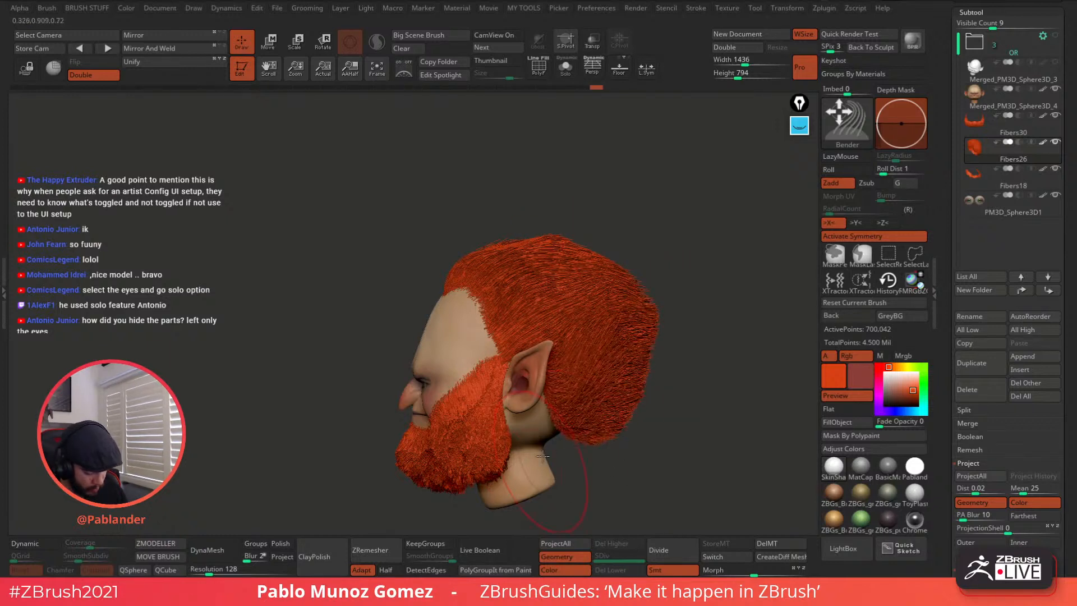
Step: Comb the hair at the back of the head down and back in long diagonal strokes, including behind the ear
mouse_move(595, 393)
left_mouse_down()
mouse_move(614, 460)
mouse_move(623, 449)
left_mouse_up()
mouse_move(626, 368)
left_mouse_down()
mouse_move(648, 431)
mouse_move(675, 437)
left_mouse_up()
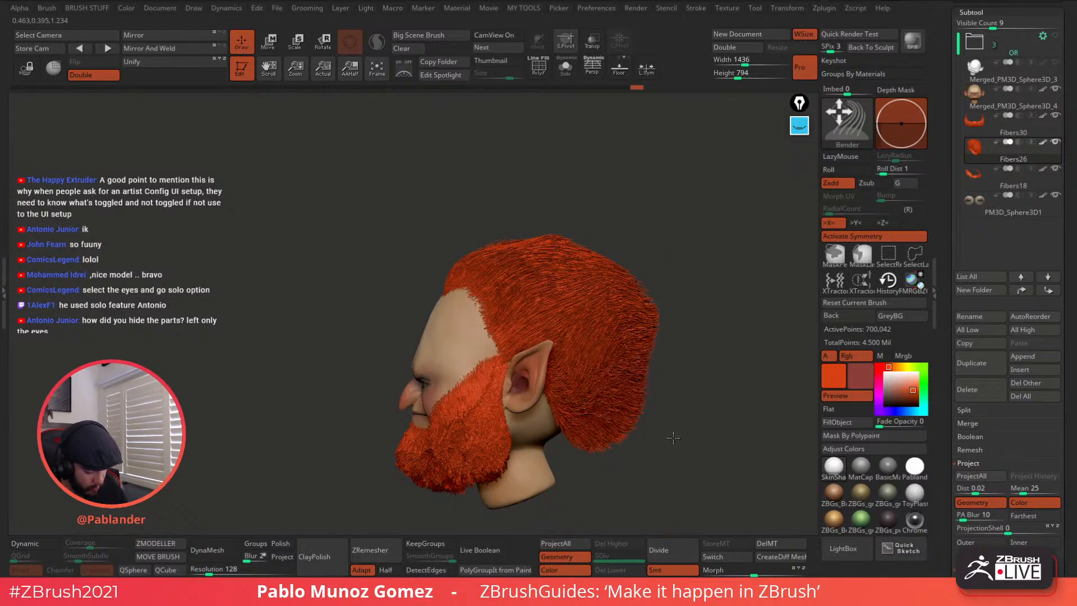
left_click_drag(614, 339, 671, 426)
mouse_move(594, 306)
left_mouse_down()
mouse_move(664, 376)
mouse_move(661, 360)
left_mouse_up()
right_click_drag(661, 360, 623, 320, "alt")
right_click_drag(622, 320, 553, 264)
left_click_drag(553, 348, 520, 387)
Step: Isolate the Fibers26 hair in Solo mode, comb its side and nape fibers backward, and show the whole head again
mouse_move(505, 281)
right_mouse_down()
mouse_move(550, 325)
mouse_move(578, 334)
right_mouse_up()
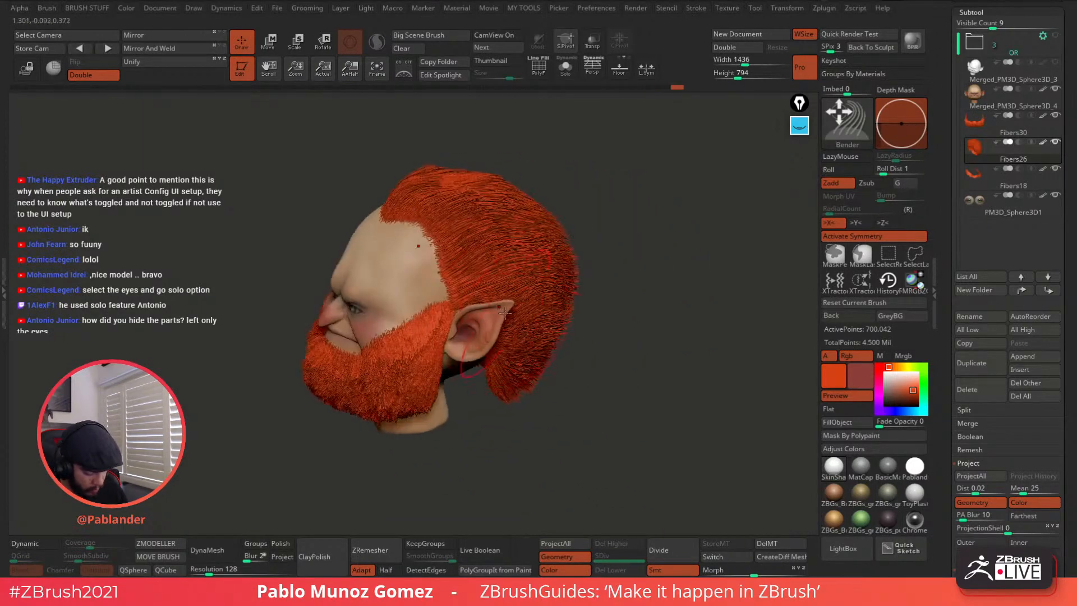
right_click_drag(505, 315, 494, 280)
left_click(566, 68)
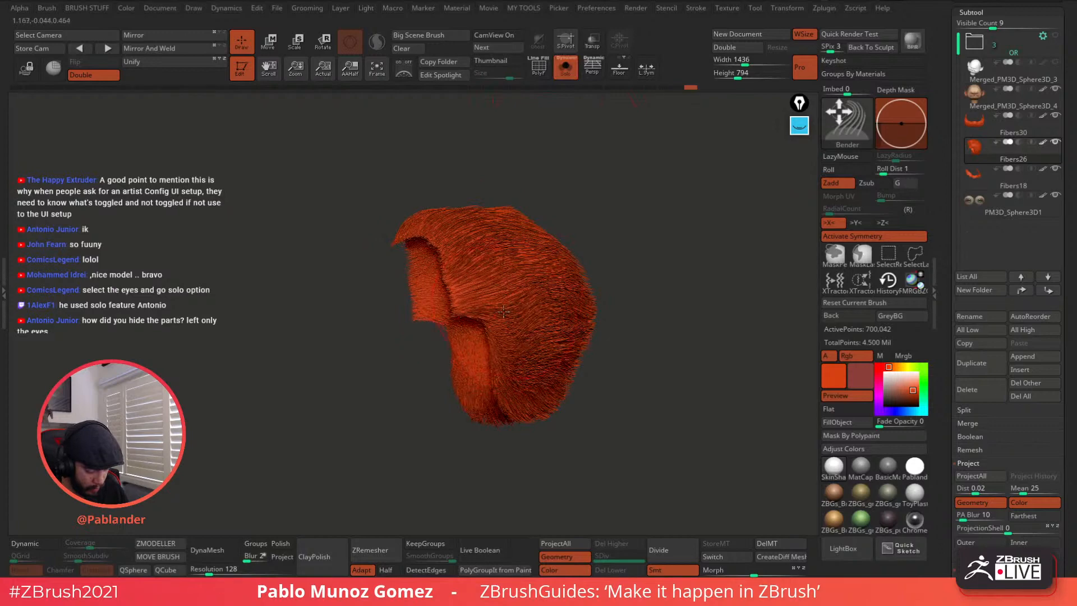
right_click_drag(503, 323, 567, 320)
mouse_move(508, 312)
left_mouse_down()
mouse_move(530, 362)
mouse_move(555, 365)
mouse_move(595, 409)
mouse_move(617, 359)
mouse_move(584, 337)
left_mouse_up()
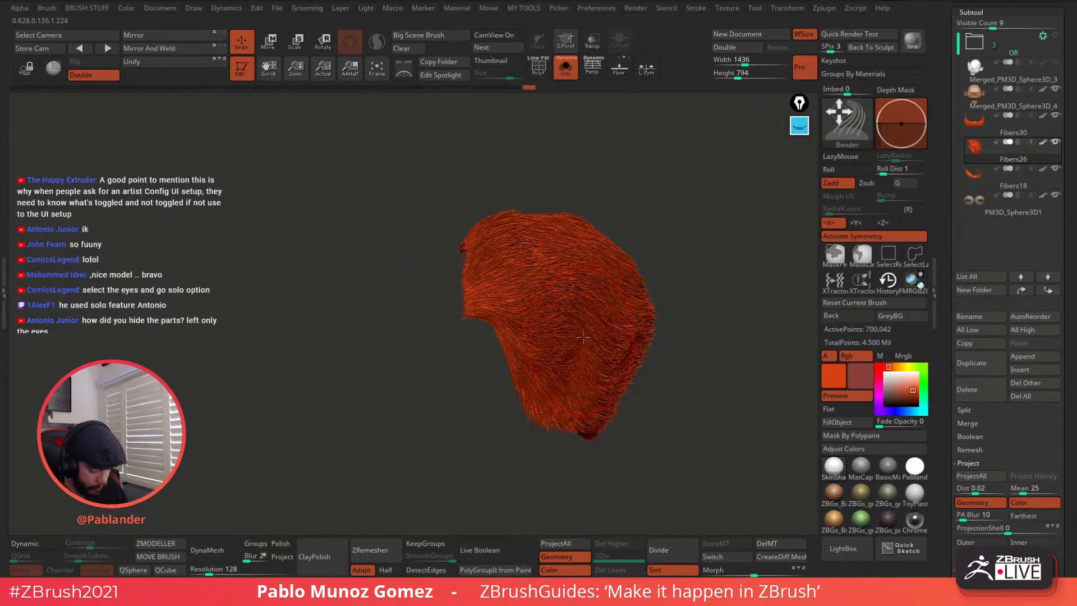
right_click_drag(583, 337, 619, 321)
left_click_drag(614, 387, 581, 415)
mouse_move(620, 303)
left_mouse_down()
mouse_move(595, 247)
mouse_move(538, 214)
left_mouse_up()
left_click(568, 70)
Step: Pull the crown hair up toward a central peak and comb the hair beside it down along the sides
right_click_drag(572, 228, 585, 287)
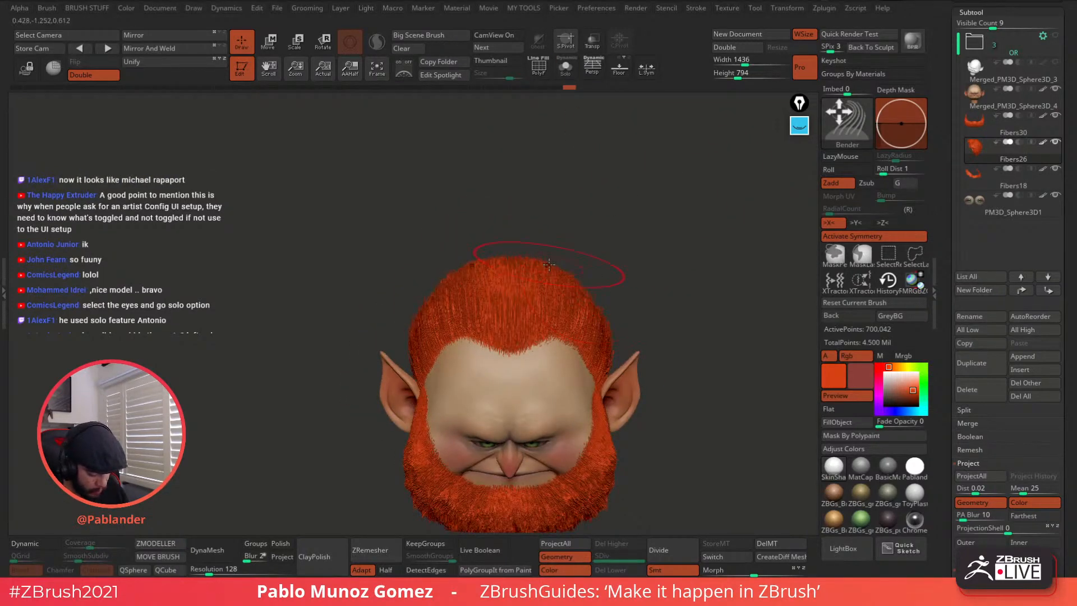
left_click_drag(548, 265, 507, 238)
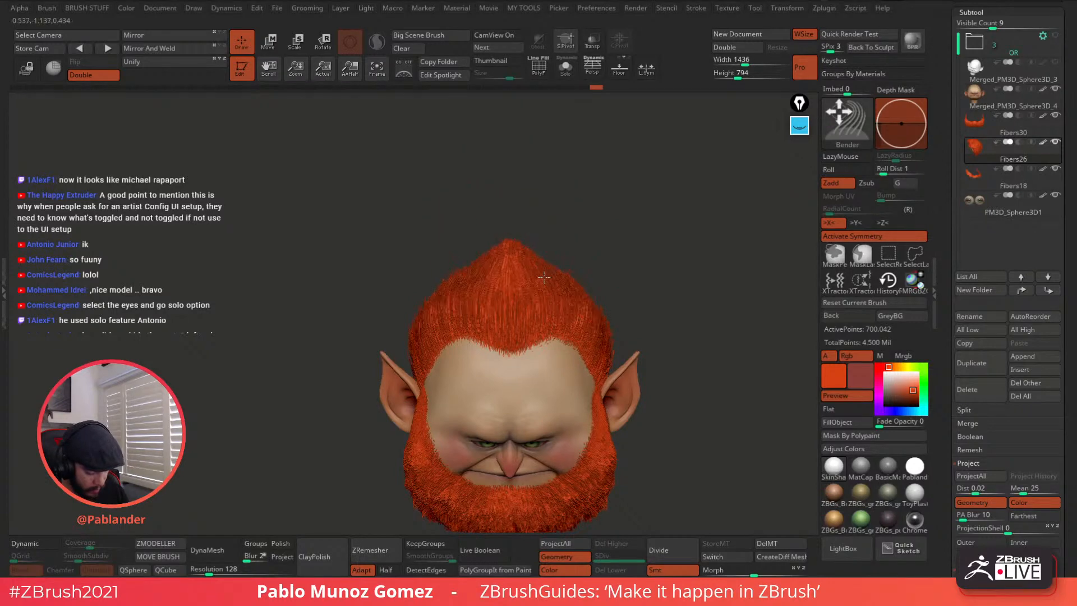
left_click_drag(543, 277, 585, 294)
mouse_move(606, 270)
right_mouse_down()
mouse_move(582, 219)
mouse_move(614, 261)
right_mouse_up()
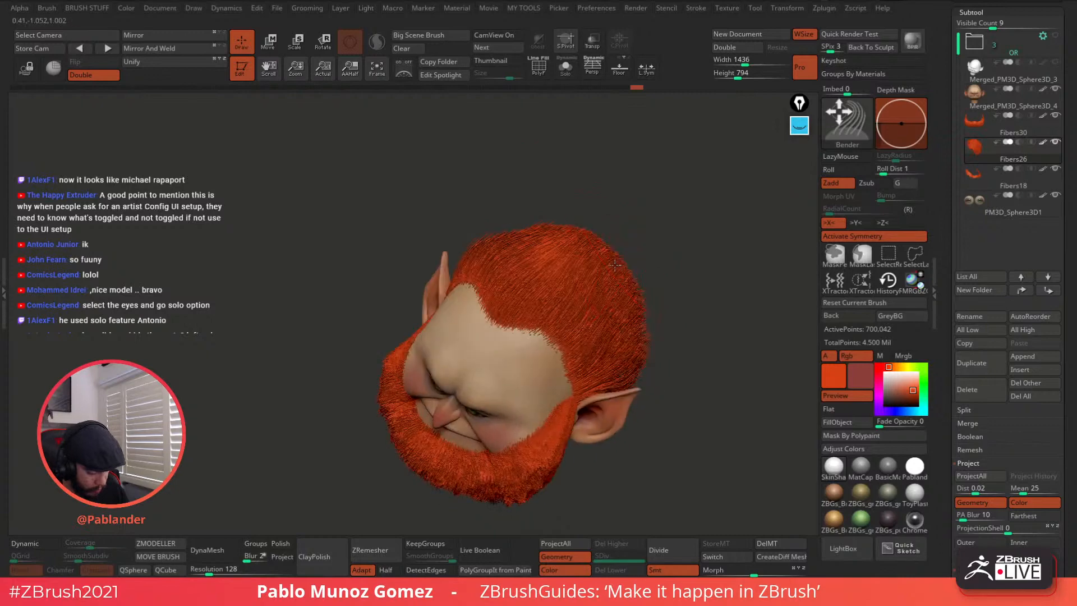
left_click_drag(637, 292, 639, 295)
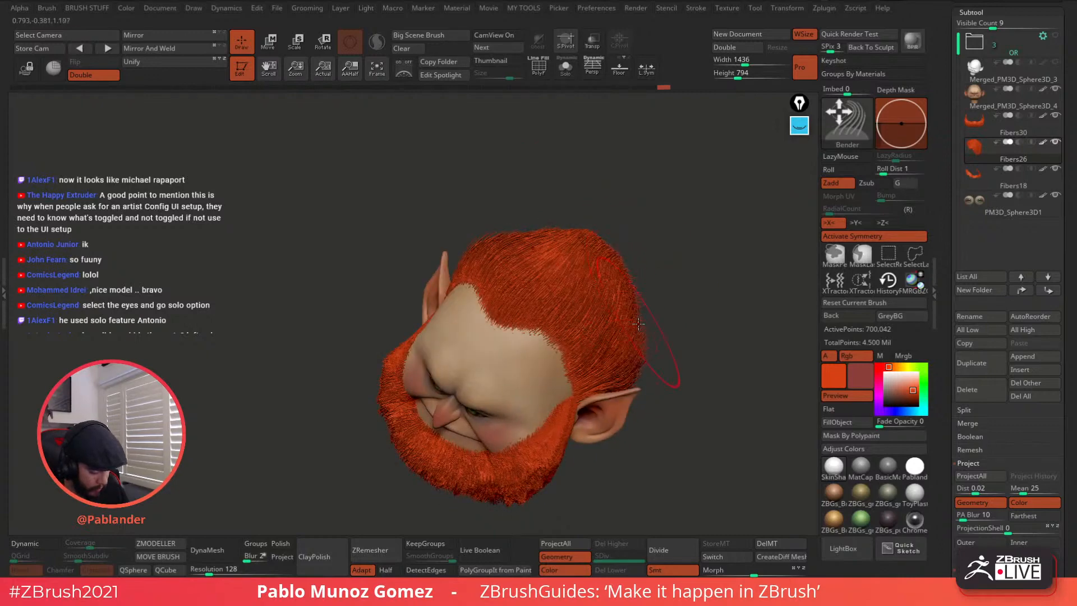
right_click_drag(639, 324, 659, 306, "shift")
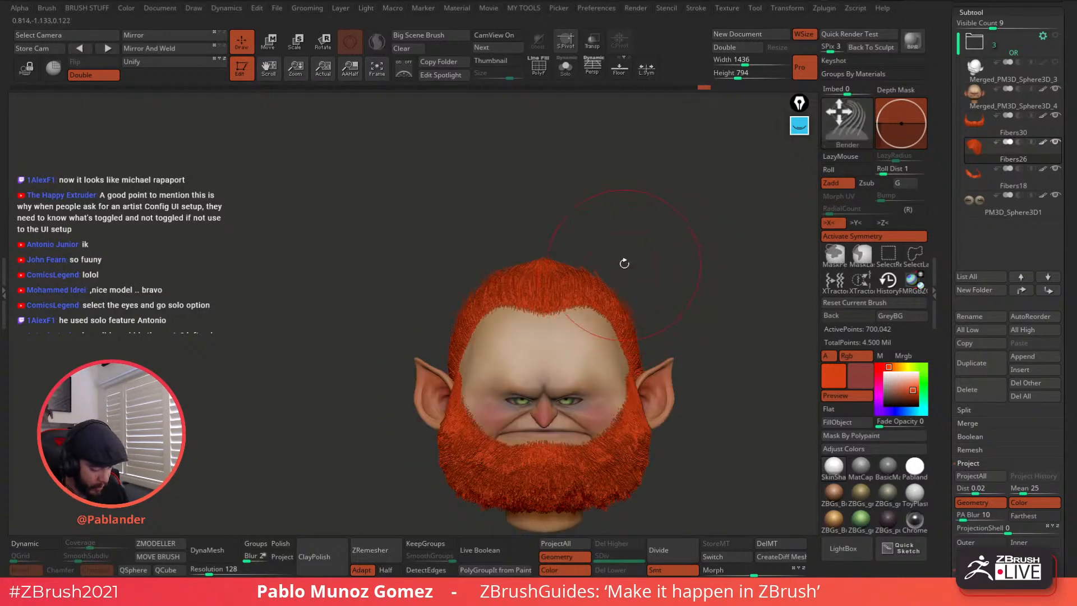
right_click_drag(625, 263, 614, 291)
right_click(584, 250)
right_click_drag(586, 250, 591, 259)
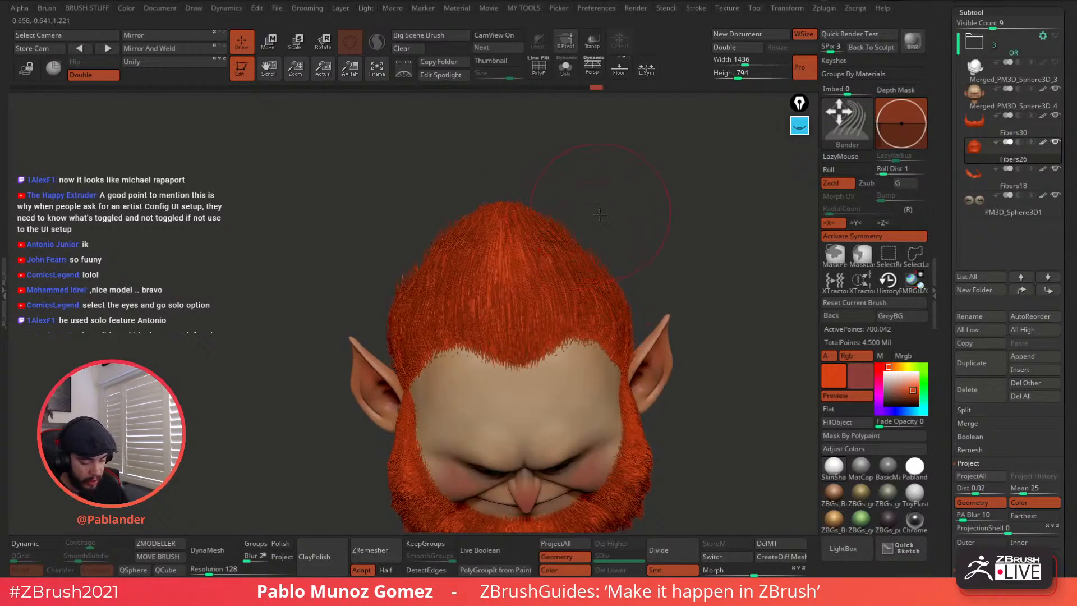
Step: Comb the side, back and crown hair with the Bender brush and turn off X symmetry
right_click_drag(599, 214, 591, 303)
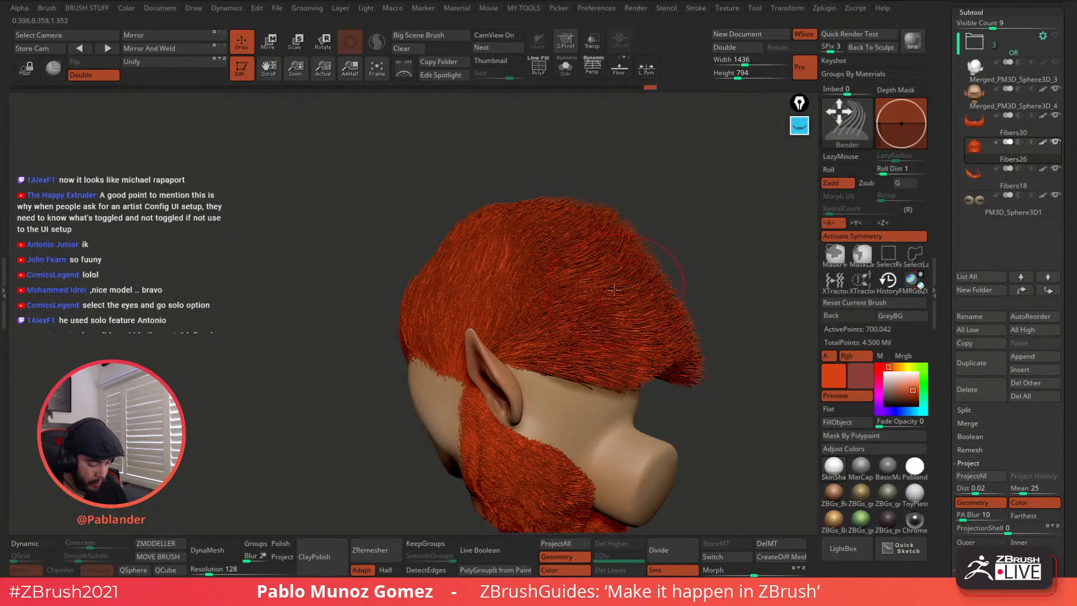
right_click_drag(609, 268, 621, 305)
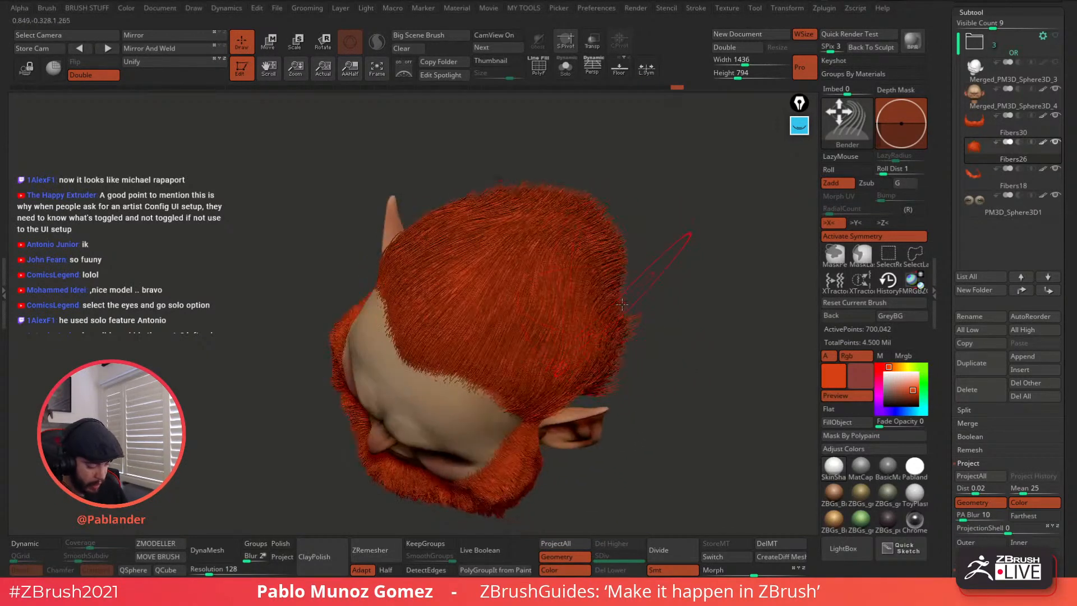
right_click_drag(614, 264, 571, 211)
right_click_drag(505, 212, 701, 270)
key("x")
right_click_drag(747, 335, 522, 236)
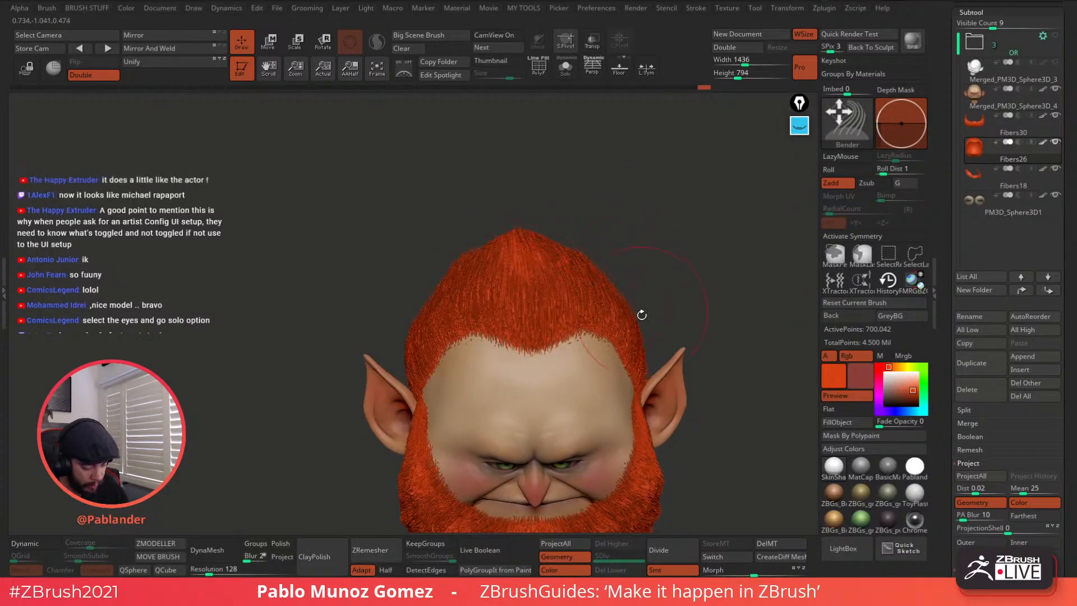
Step: Load the Sharp Clumper brush from the fiber brush library and reduce its draw size for the Fibers26 hair
left_click(850, 547)
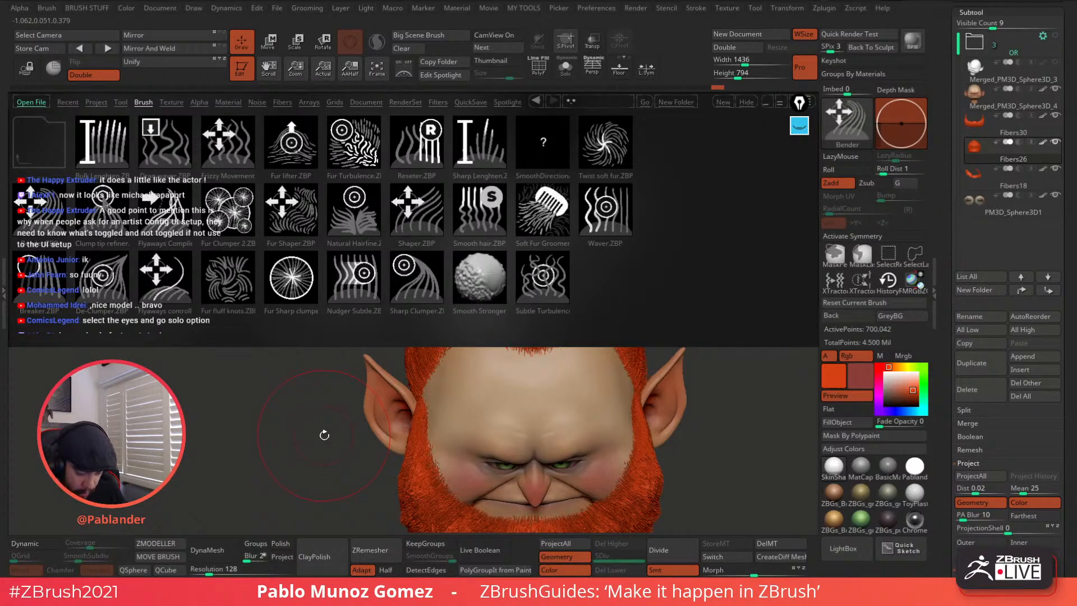
double_click(416, 283)
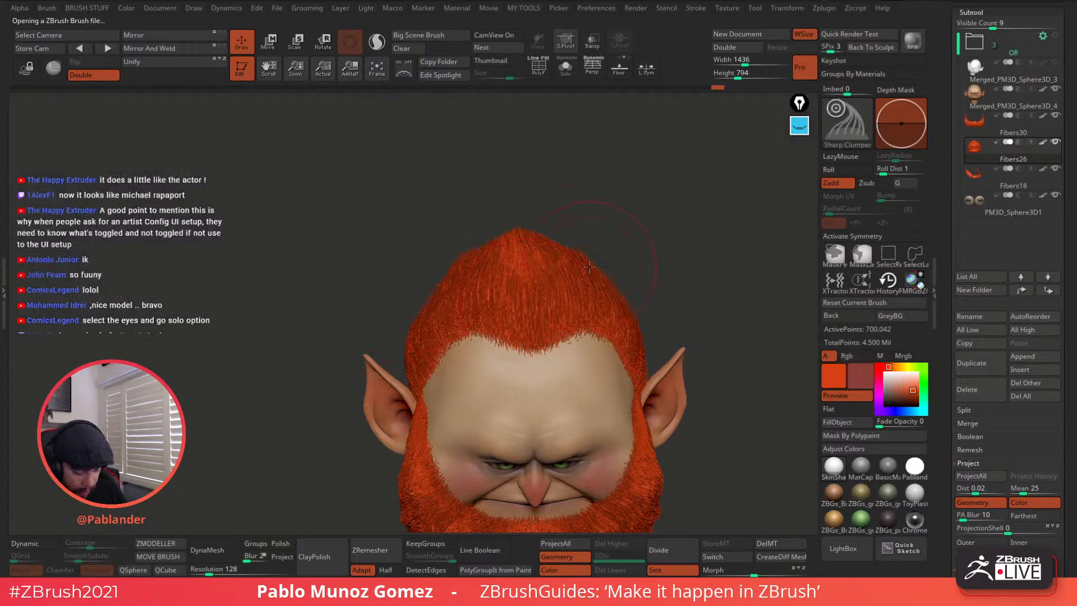
key("space")
left_click_drag(580, 260, 561, 259)
mouse_move(553, 259)
right_mouse_down("ctrl")
mouse_move(531, 314)
mouse_move(526, 300)
mouse_move(643, 201)
mouse_move(578, 283)
mouse_move(565, 268)
right_mouse_up("ctrl")
key("space")
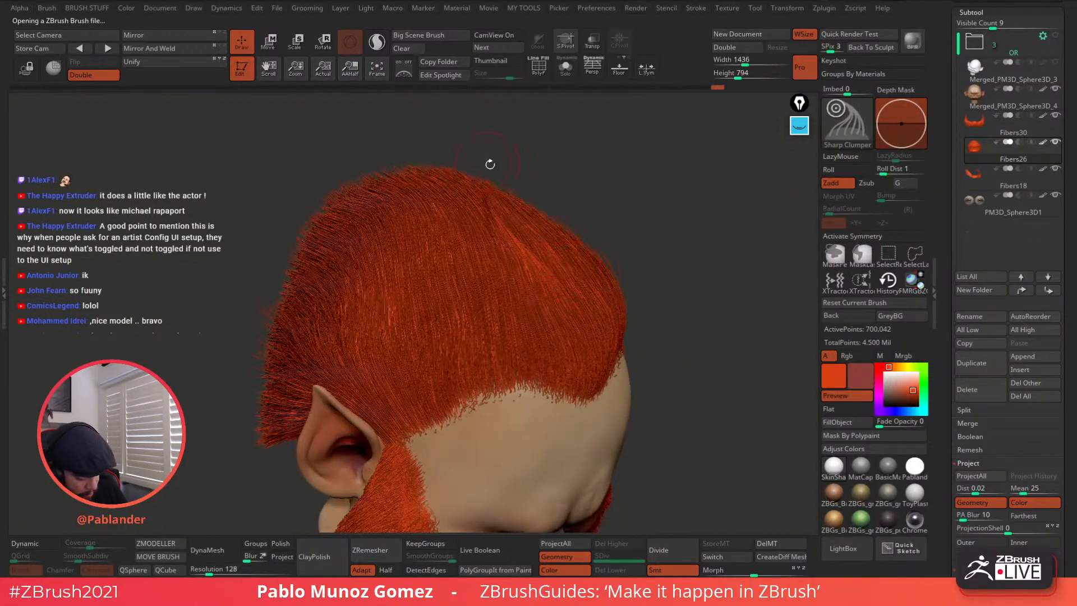
Step: Pinch the hair above the forehead and along the front of the crown into several asymmetrical pointed clumps
right_click_drag(494, 199, 508, 269)
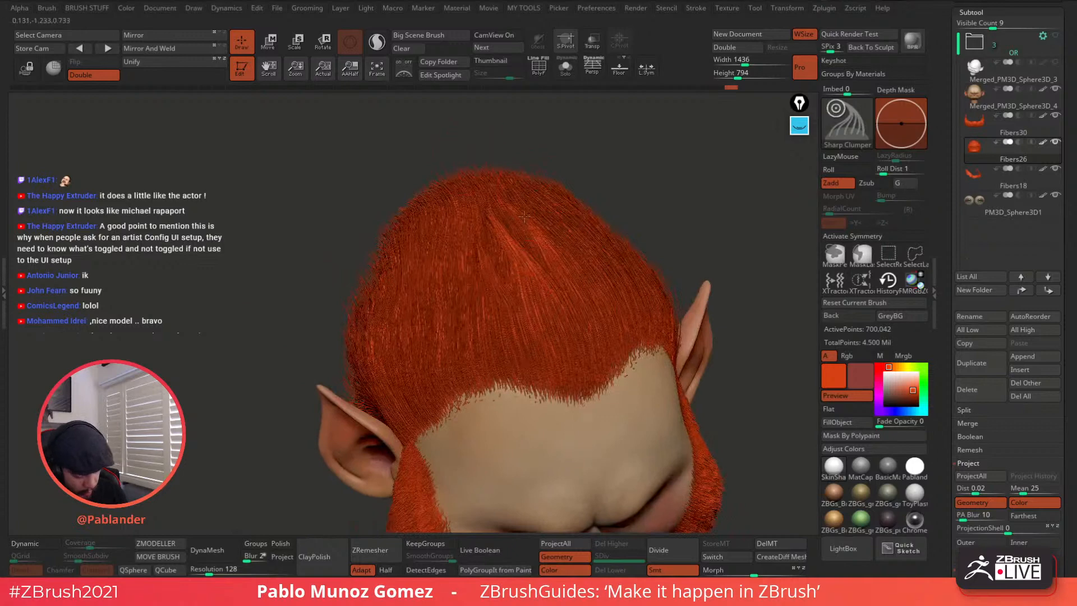
right_click_drag(524, 216, 479, 258)
right_click_drag(468, 305, 474, 283)
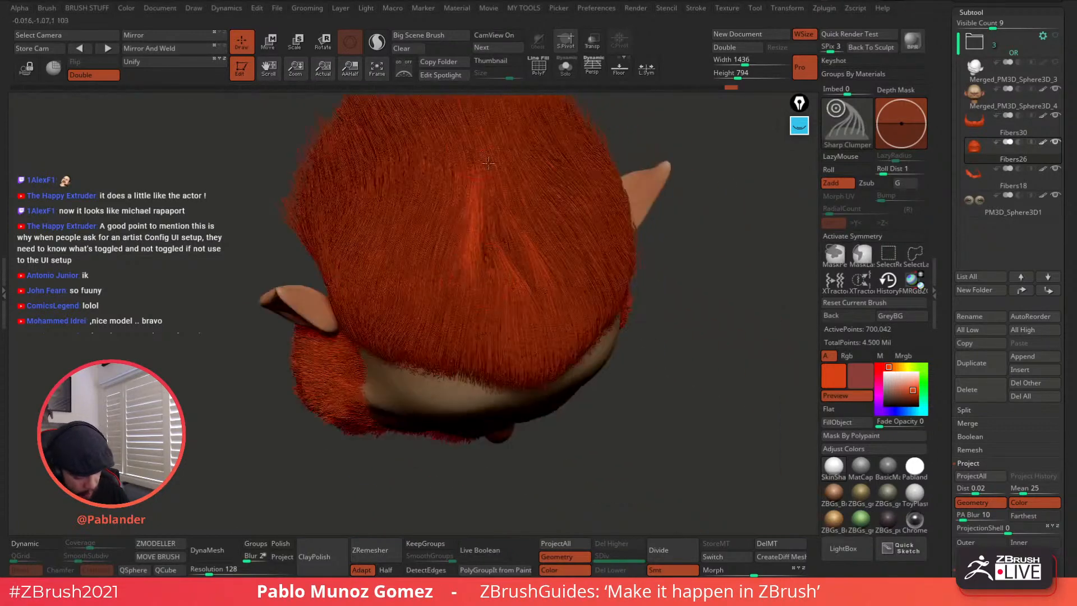
right_click_drag(489, 163, 476, 272)
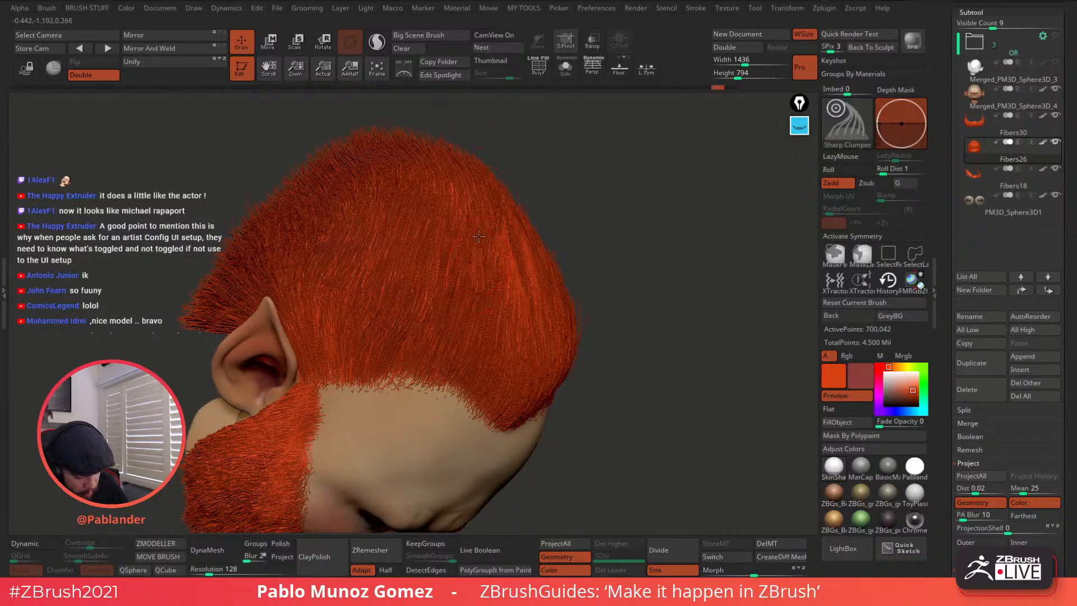
right_click_drag(529, 243, 467, 306)
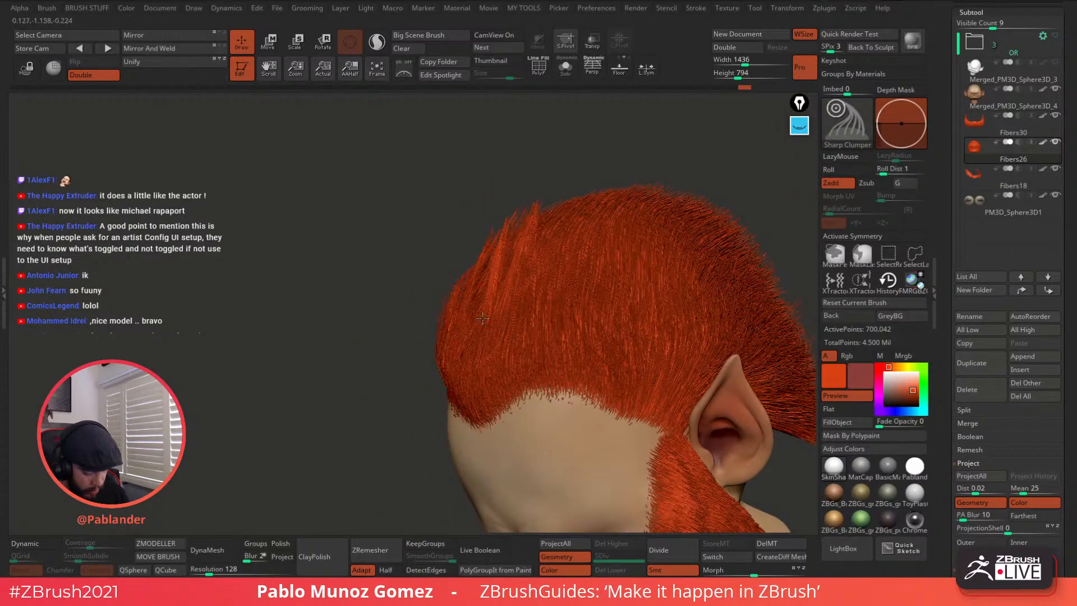
right_click_drag(548, 254, 605, 191)
right_click_drag(573, 258, 629, 298)
right_click_drag(599, 253, 557, 196)
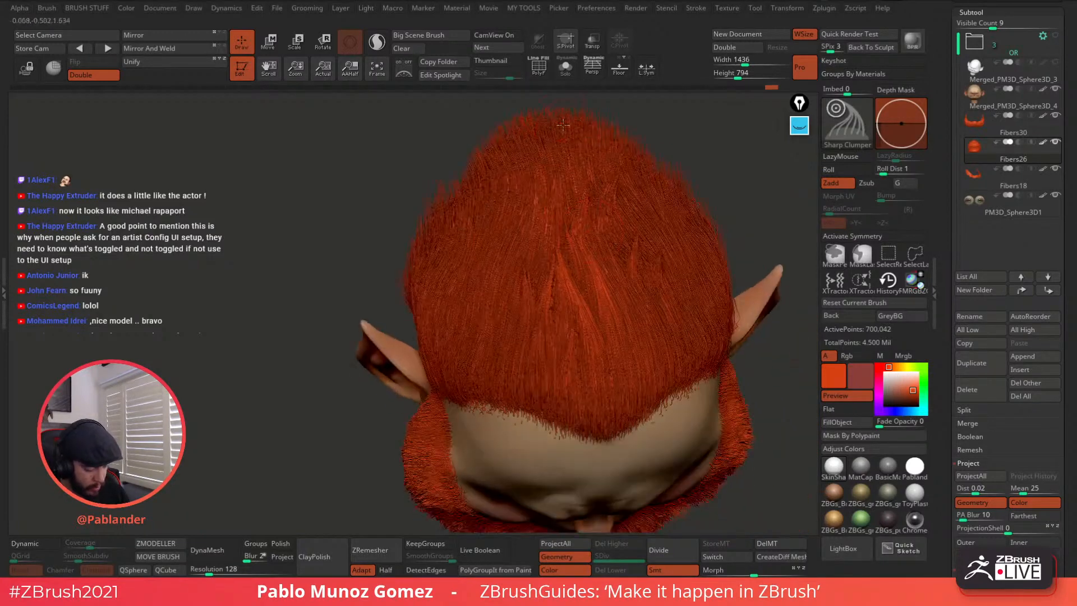
Step: Form more sharp clumps across the top of the crown and down both upper sides of the hair
right_click_drag(562, 124, 523, 133)
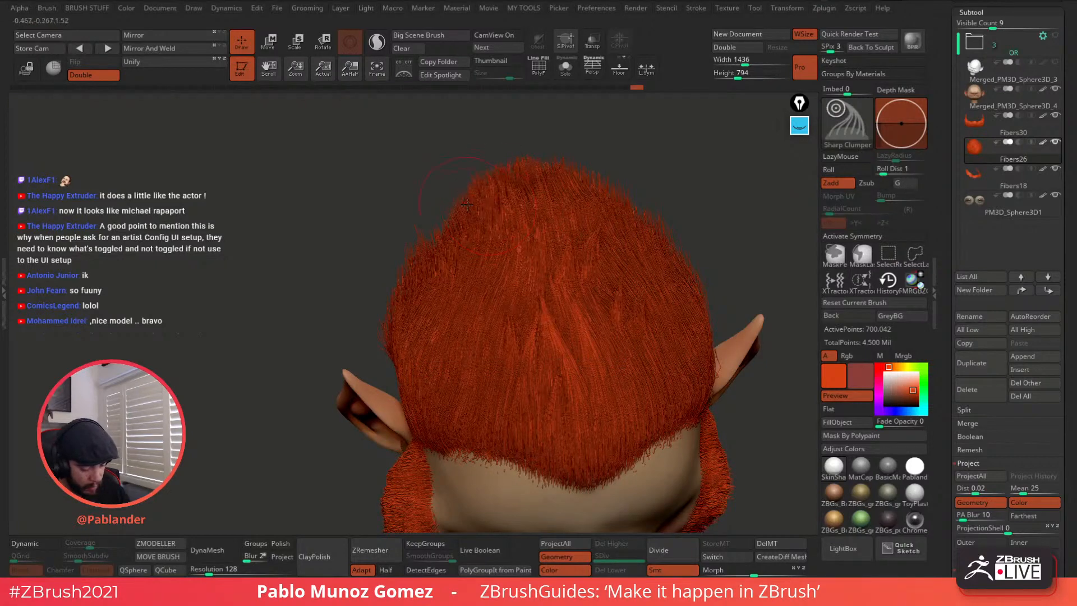
right_click_drag(579, 172, 629, 232)
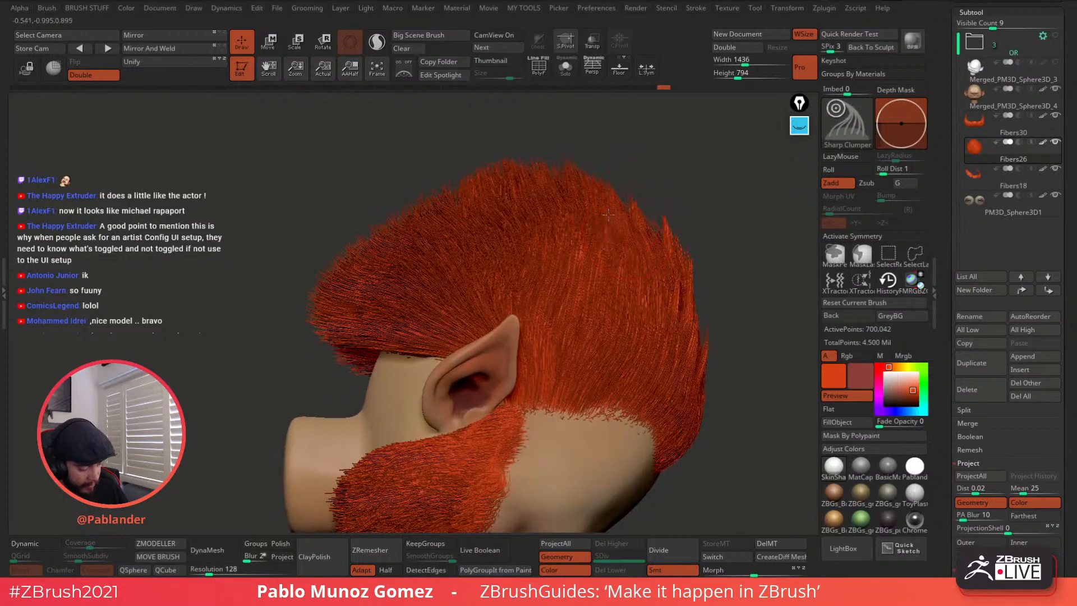
right_click_drag(496, 192, 578, 223)
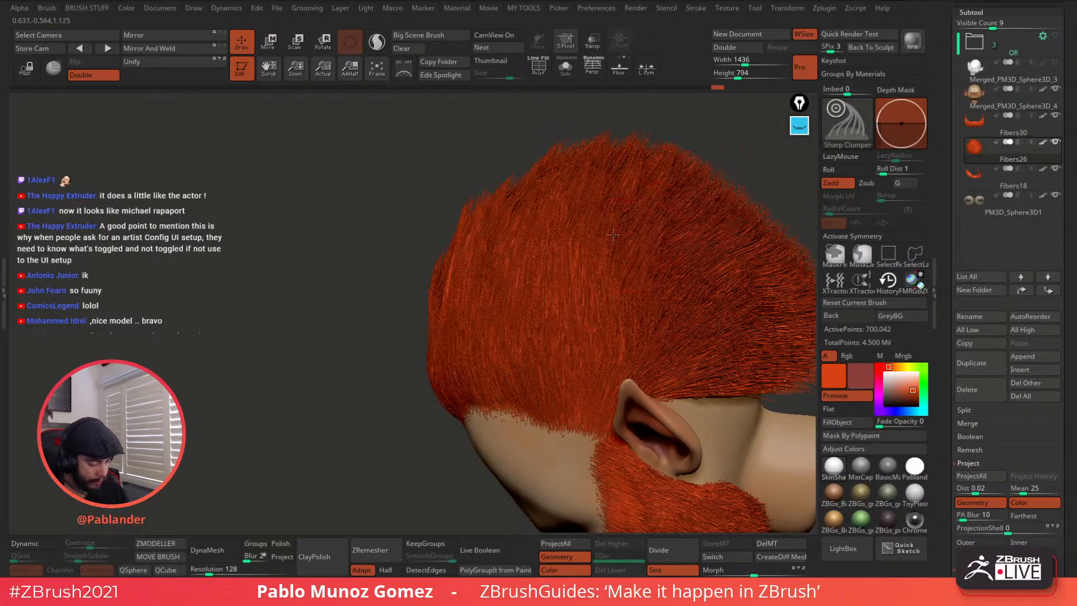
right_click_drag(613, 234, 671, 229)
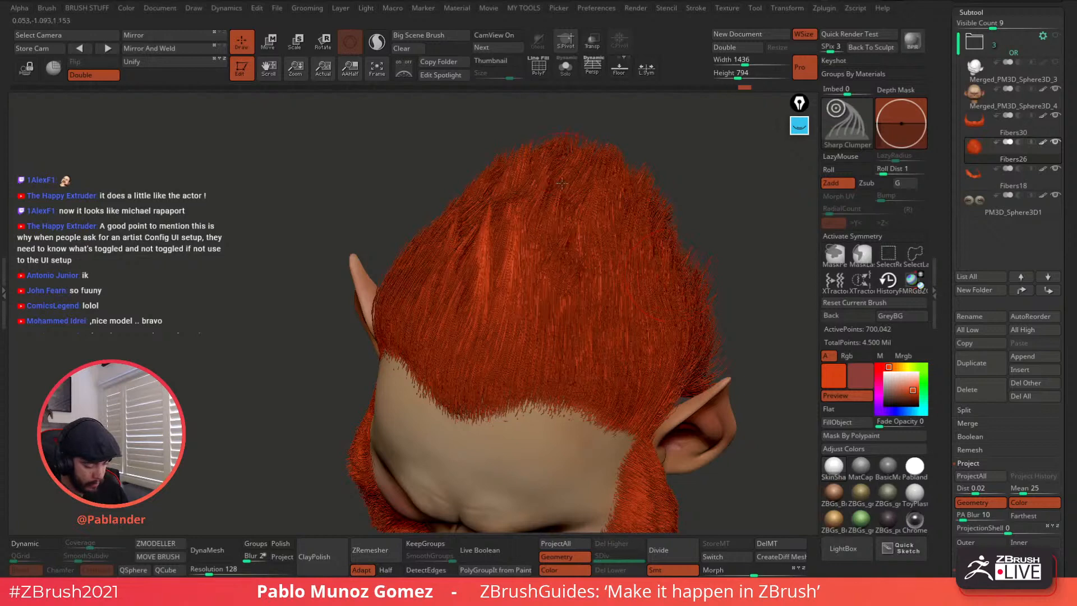
right_click_drag(561, 205, 557, 278)
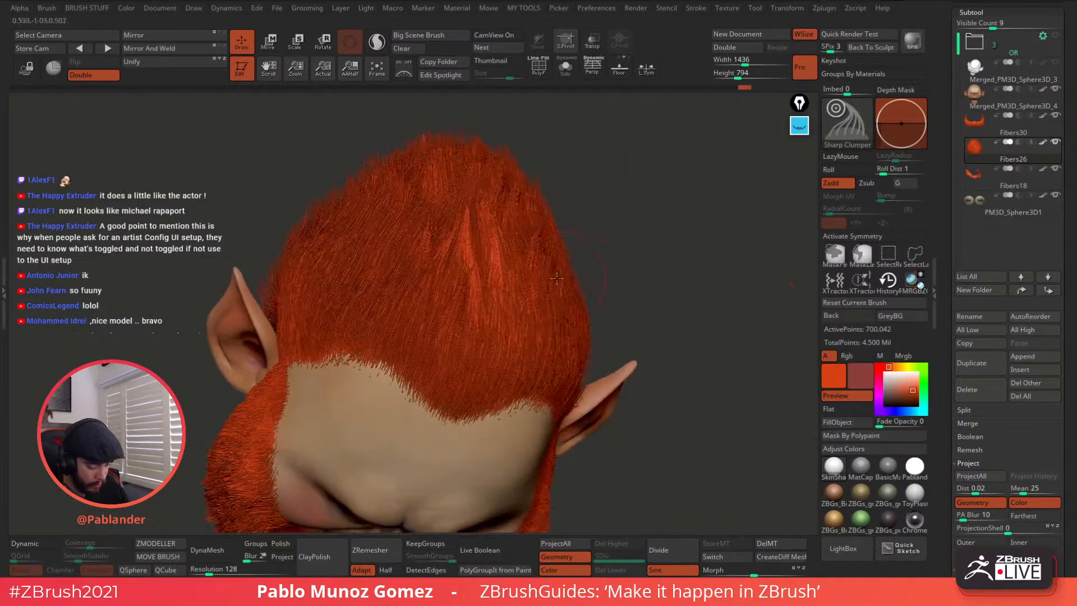
right_click_drag(508, 243, 405, 240)
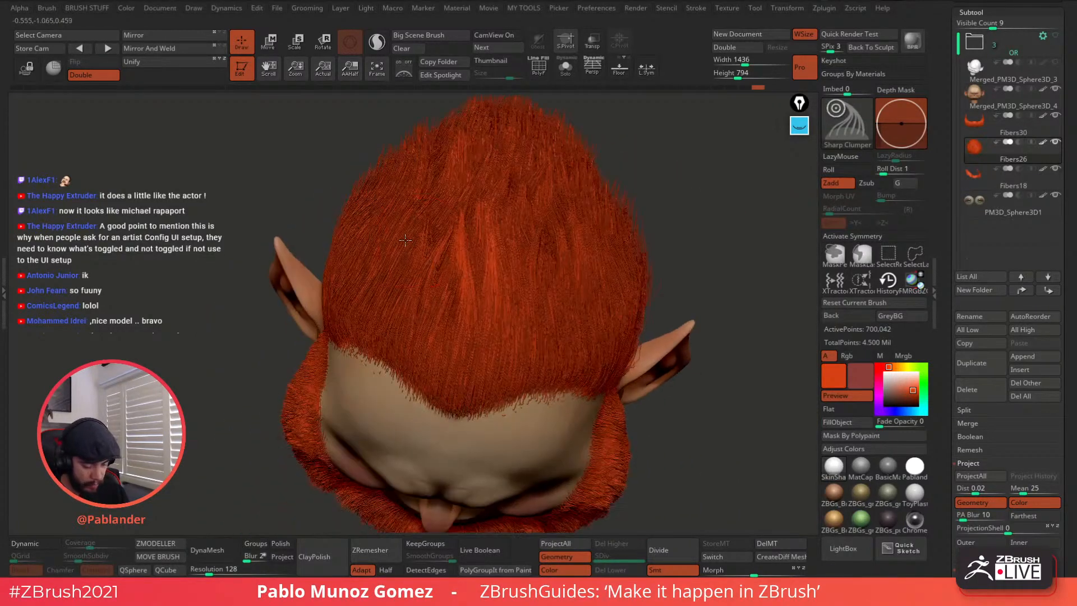
right_click_drag(484, 274, 514, 253)
right_click_drag(543, 176, 581, 184)
key("space")
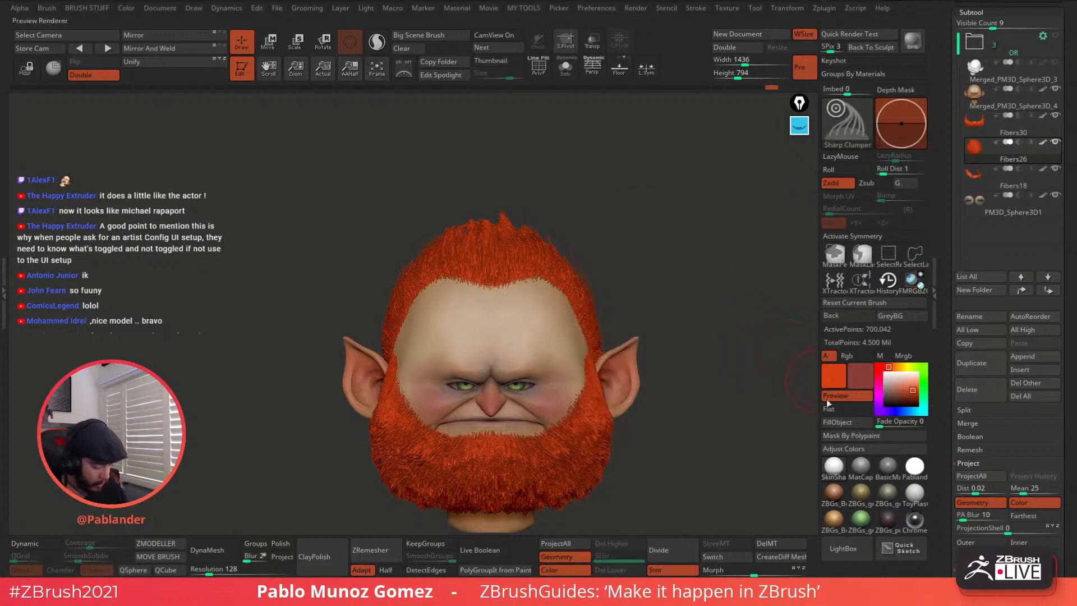
Step: Load the Subtle Turbulence brush, adjust its draw size, and roughen the clumped hair over the front and crown
left_click(846, 546)
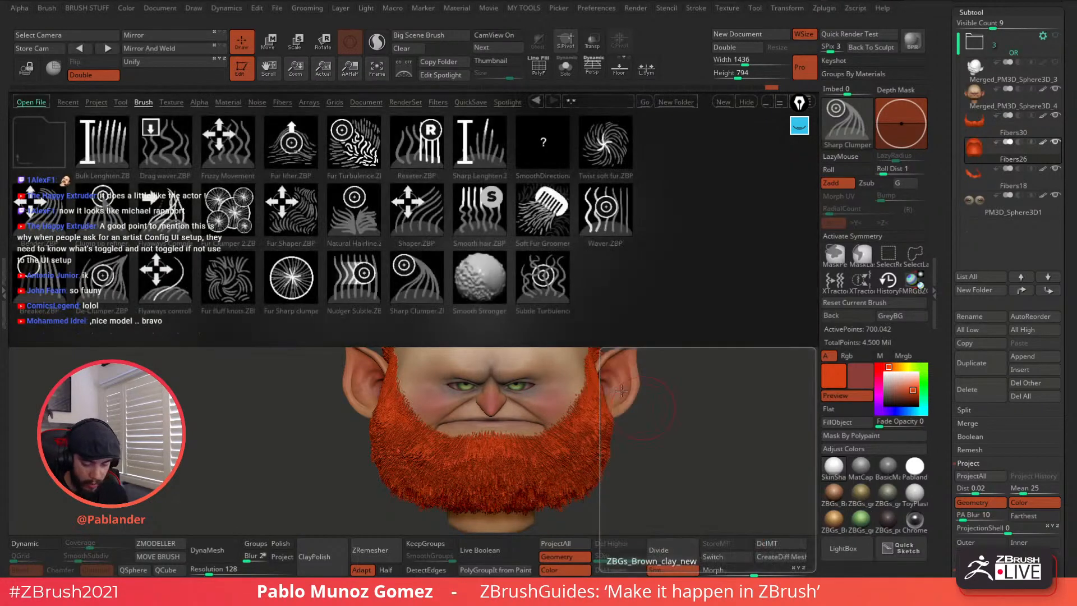
double_click(583, 298)
right_click(556, 275)
right_click_drag(545, 239, 517, 259, "ctrl")
left_click_drag(516, 259, 501, 222)
mouse_move(497, 252)
left_mouse_down()
mouse_move(479, 233)
mouse_move(418, 235)
left_mouse_up()
right_click_drag(530, 222, 578, 269)
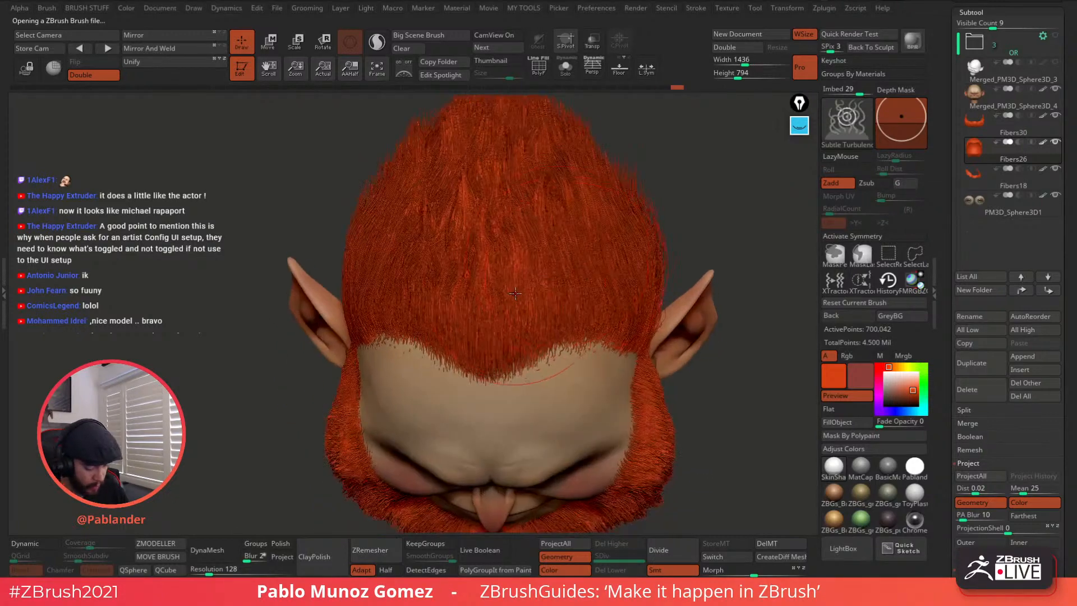
right_click_drag(515, 293, 574, 219)
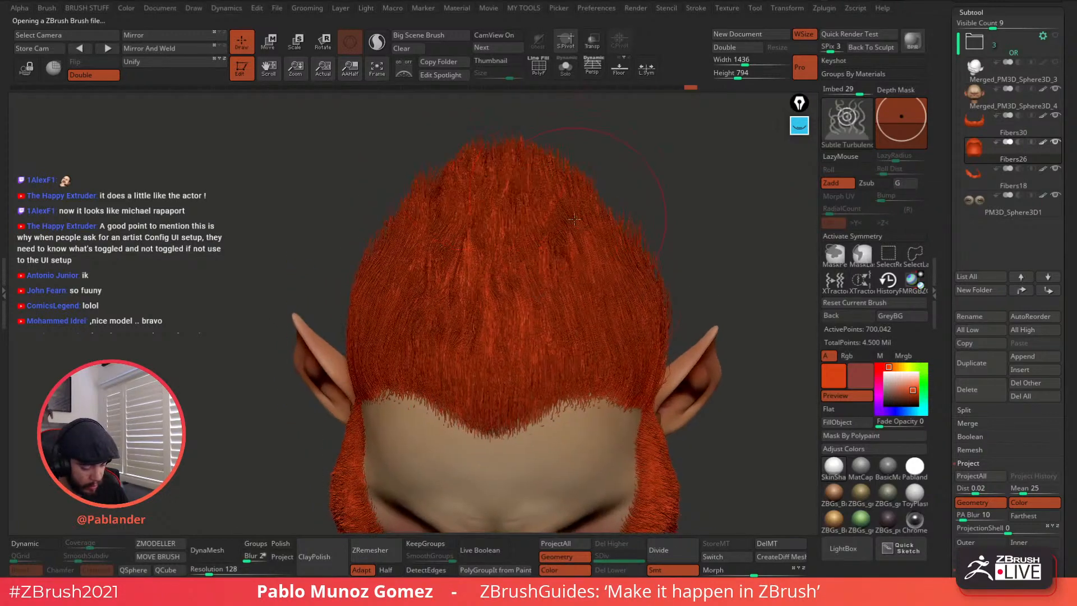
right_click_drag(609, 322, 612, 247)
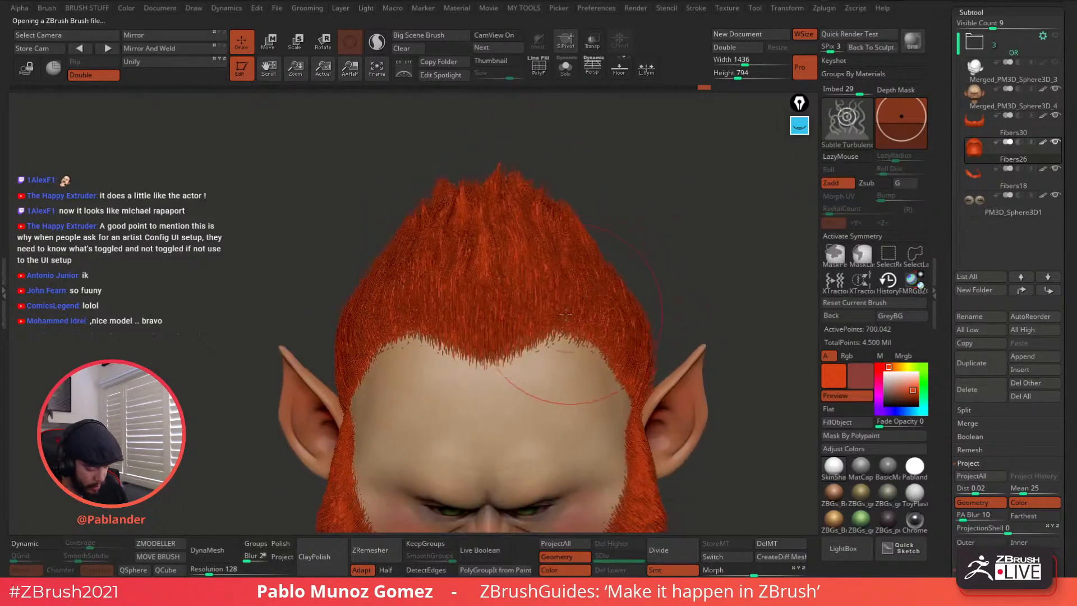
Step: Load the Flyaways control brush and pull loose stray hairs out of the front hairline and crown
left_click(845, 550)
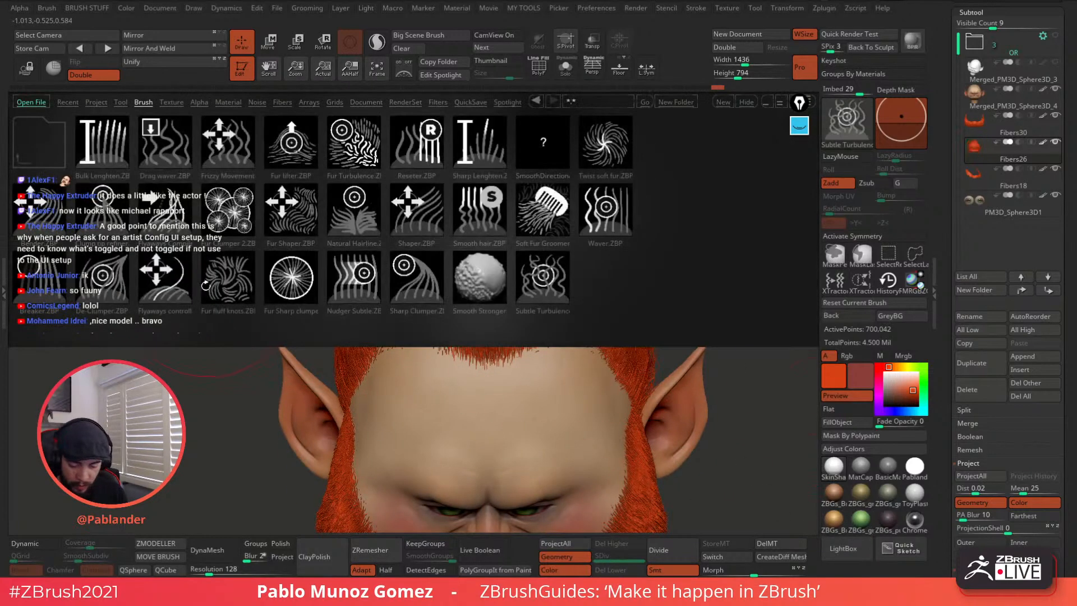
double_click(169, 282)
mouse_move(387, 378)
right_mouse_down()
mouse_move(418, 350)
mouse_move(572, 295)
mouse_move(521, 282)
mouse_move(537, 272)
right_mouse_up()
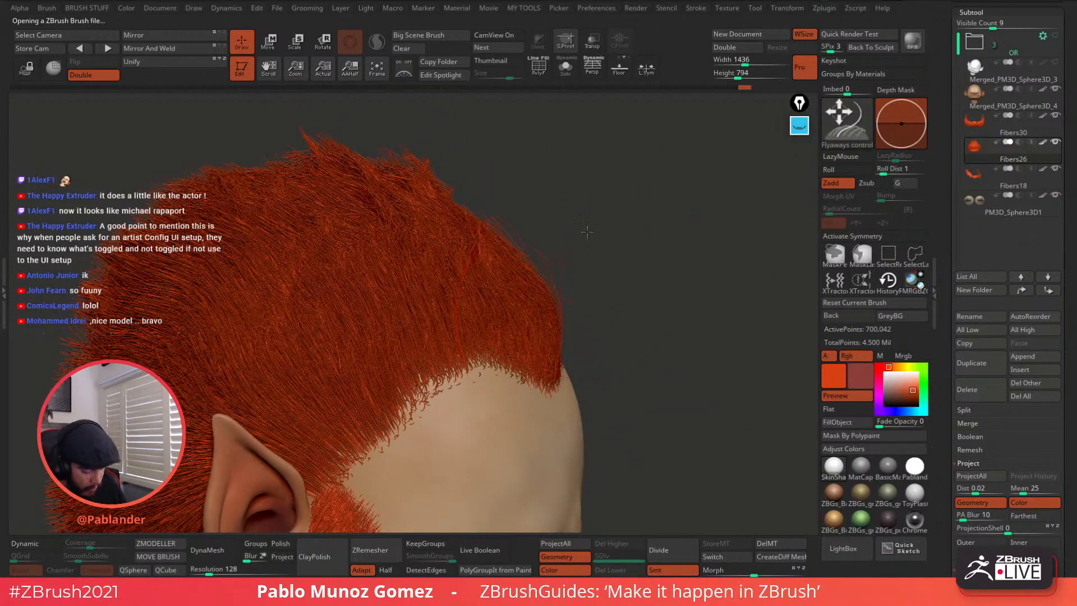
right_click_drag(616, 307, 577, 335)
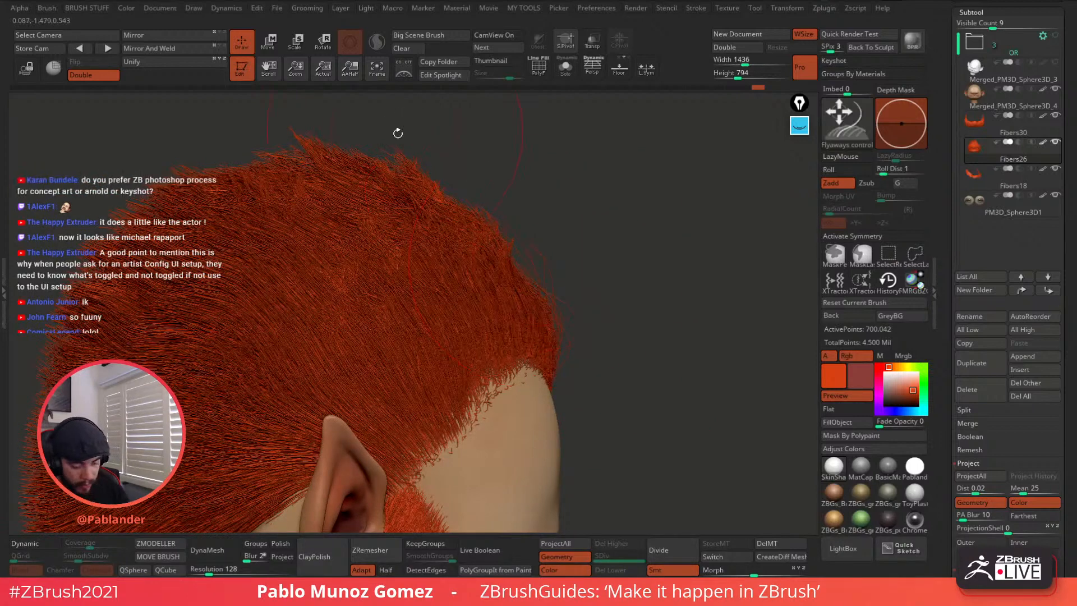
right_click_drag(398, 133, 503, 204)
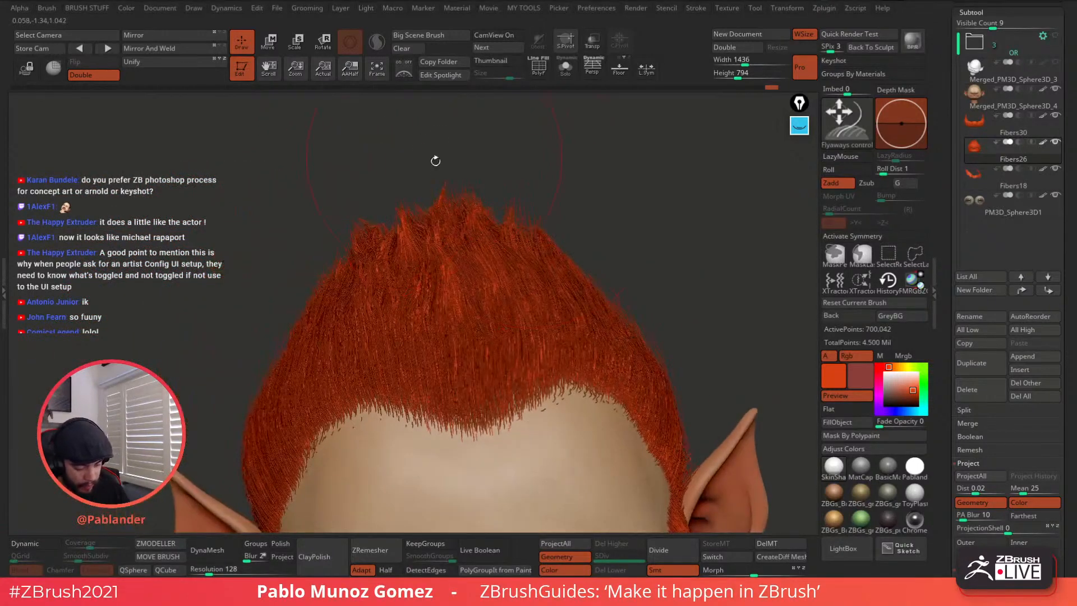
Step: Pull stray flyaway hairs outward along both upper sides of the hair silhouette
right_click_drag(340, 309, 329, 263)
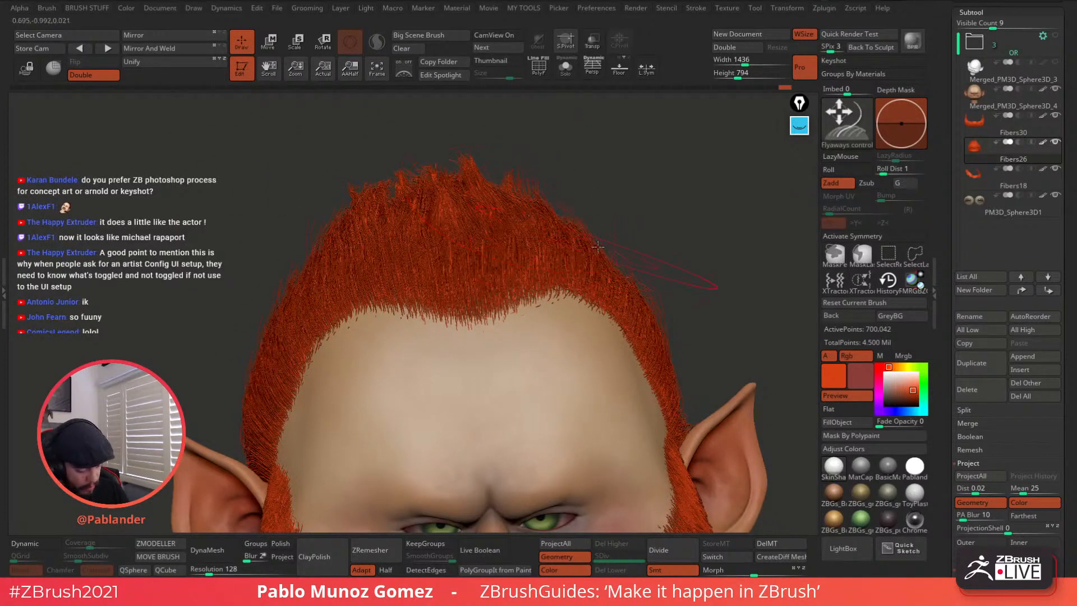
right_click_drag(642, 233, 392, 228)
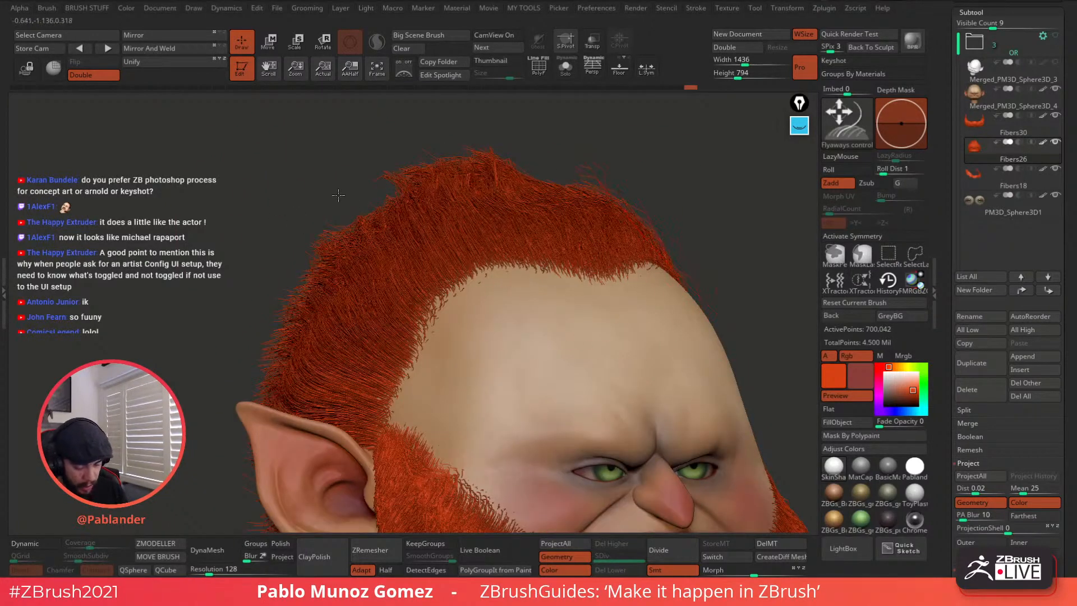
right_click_drag(491, 289, 487, 254, "shift")
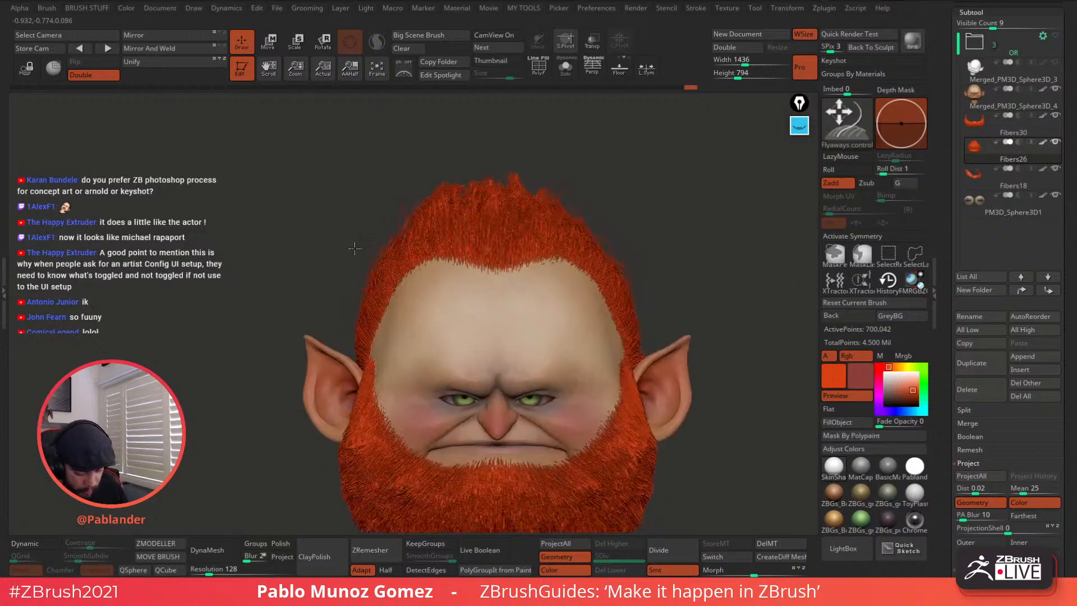
mouse_move(358, 286)
right_mouse_down()
mouse_move(361, 301)
mouse_move(614, 252)
mouse_move(682, 275)
right_mouse_up()
left_click_drag(626, 269, 629, 241)
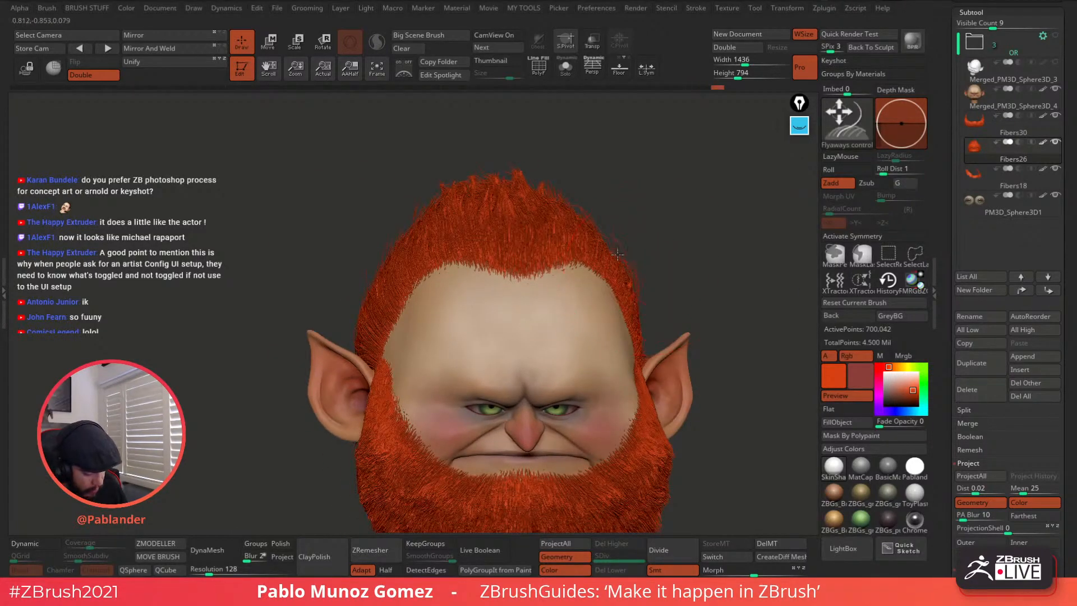
mouse_move(634, 287)
right_mouse_down("alt")
mouse_move(621, 289)
mouse_move(596, 233)
right_mouse_up("alt")
Step: Adjust the draw size of the Flyaways control brush
key("space")
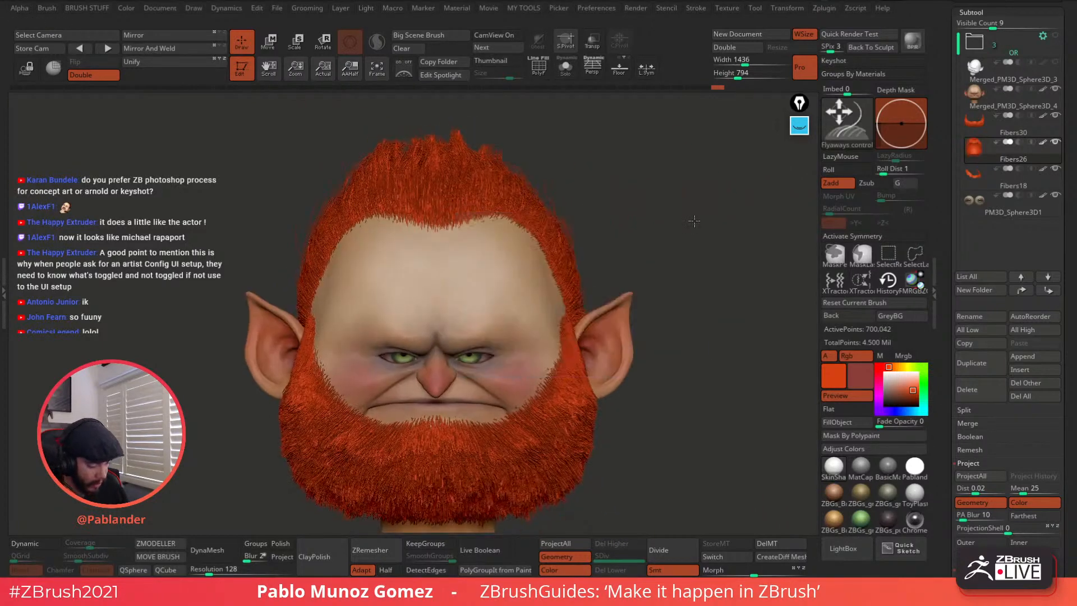
right_click_drag(692, 223, 696, 209, "alt")
key("space")
left_click_drag(694, 215, 657, 217)
right_click_drag(652, 212, 651, 194, "ctrl")
key("1")
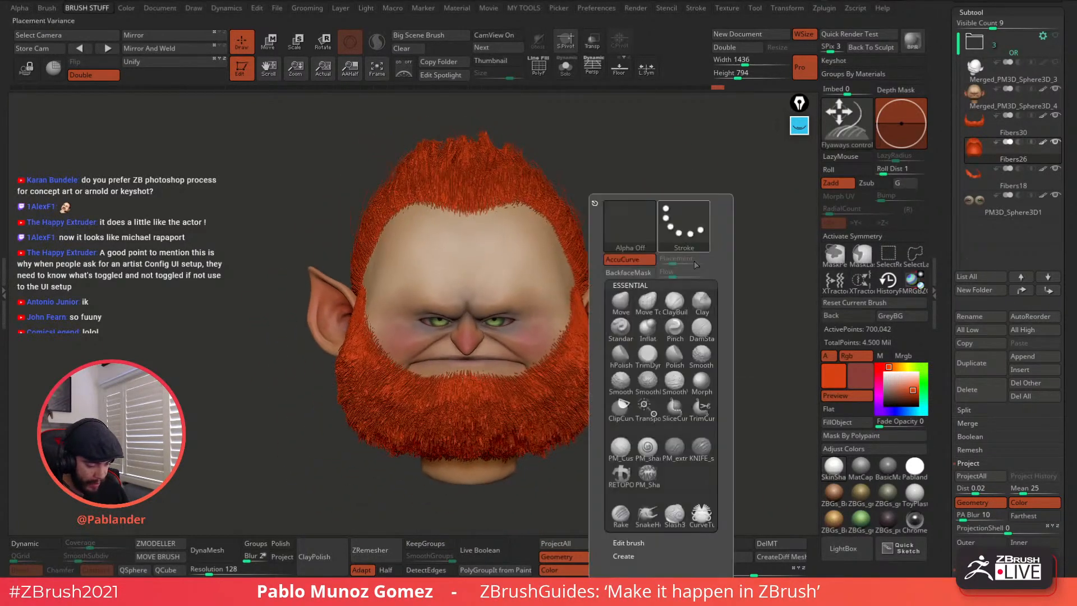
Step: Try the Sharp Clumper brush with an adjusted draw size, and switch to the Bender brush for the crown hair
key("b")
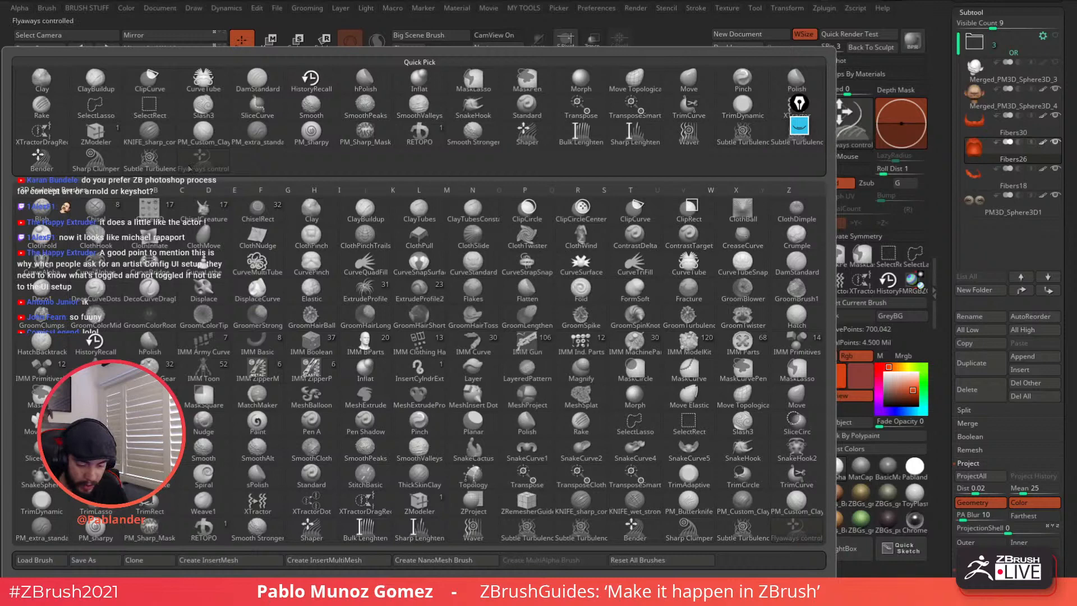
left_click(104, 167)
key("space")
left_click_drag(516, 159, 504, 158)
right_click_drag(498, 138, 496, 157, "alt")
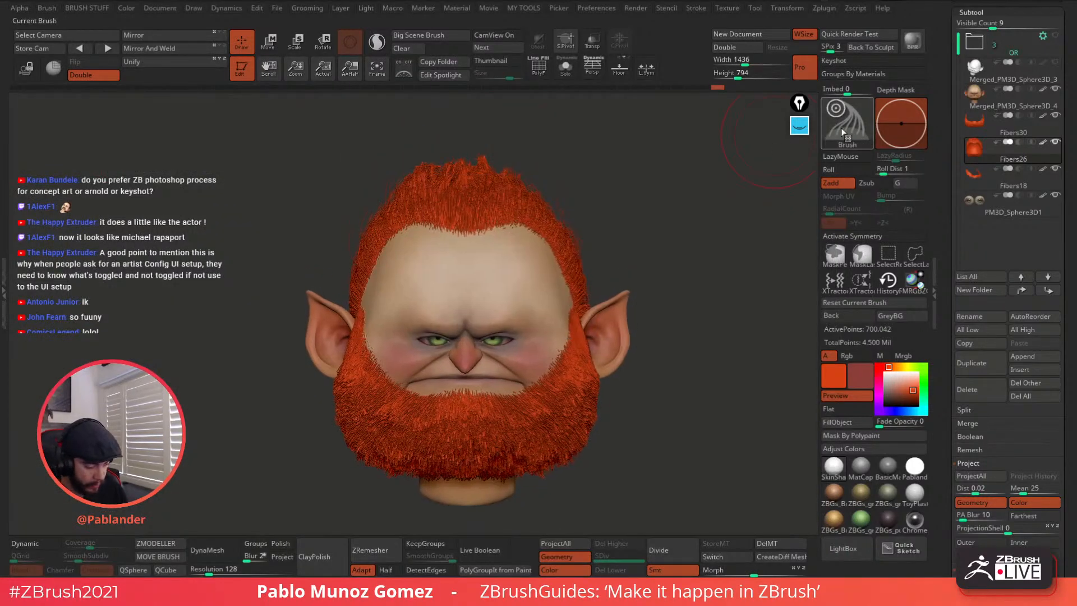
key("b")
left_click(446, 176)
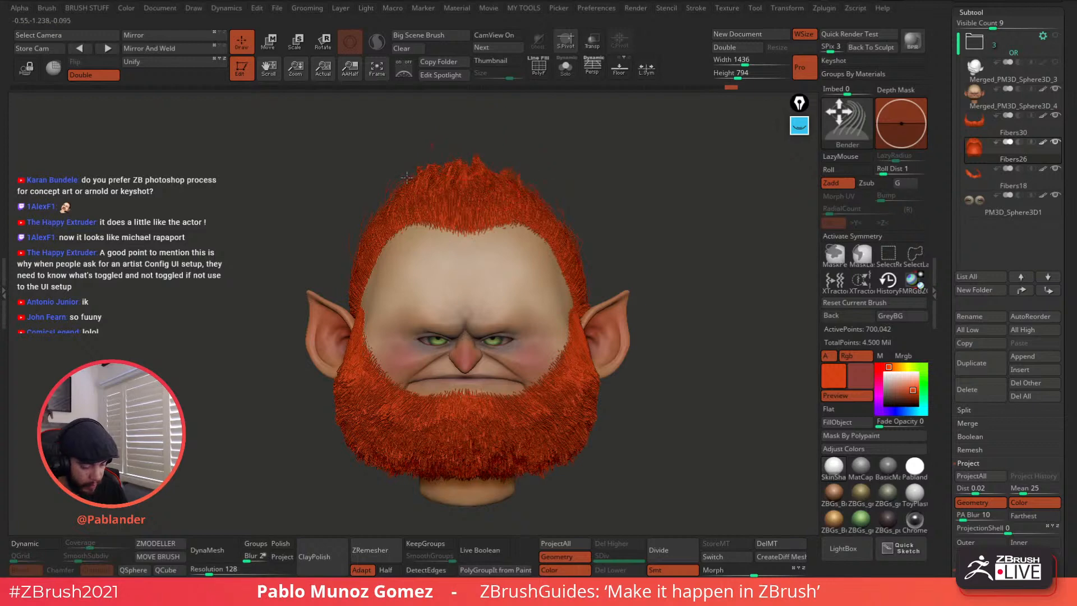
Step: Reduce the brush draw size and make the head mesh the active subtool, framed on the brow area
key("space")
left_click_drag(627, 202, 617, 203)
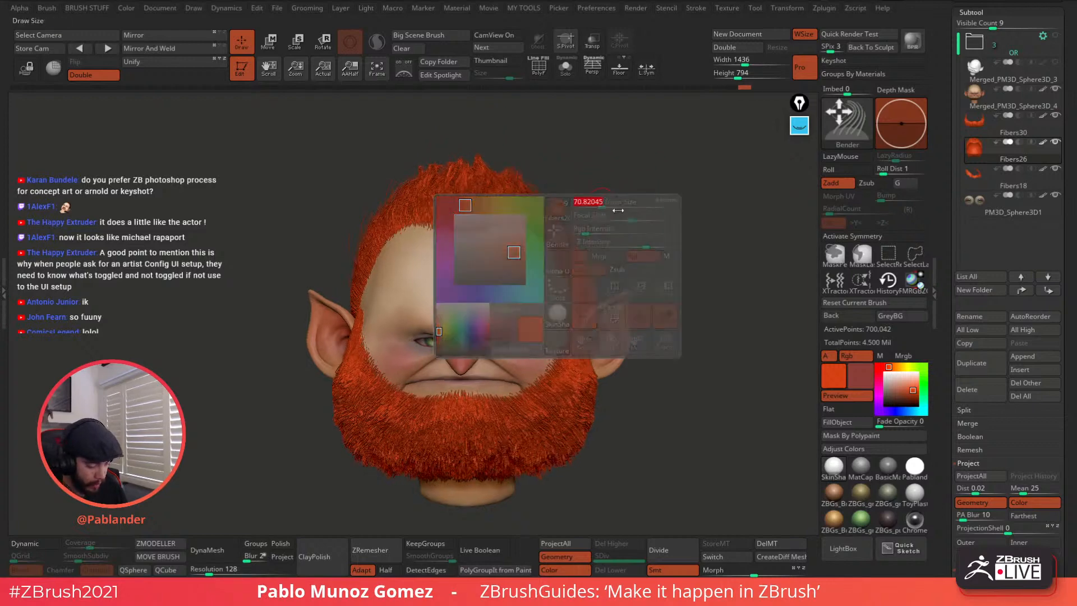
mouse_move(617, 205)
right_mouse_down("alt")
mouse_move(640, 179)
mouse_move(589, 291)
right_mouse_up("alt")
left_click(498, 304, "alt")
mouse_move(498, 304)
right_mouse_down("alt")
mouse_move(557, 274)
mouse_move(558, 285)
right_mouse_up("alt")
right_click_drag(558, 285, 567, 274, "ctrl")
key("space")
left_click_drag(566, 274, 554, 274)
right_click_drag(574, 276, 662, 283, "shift")
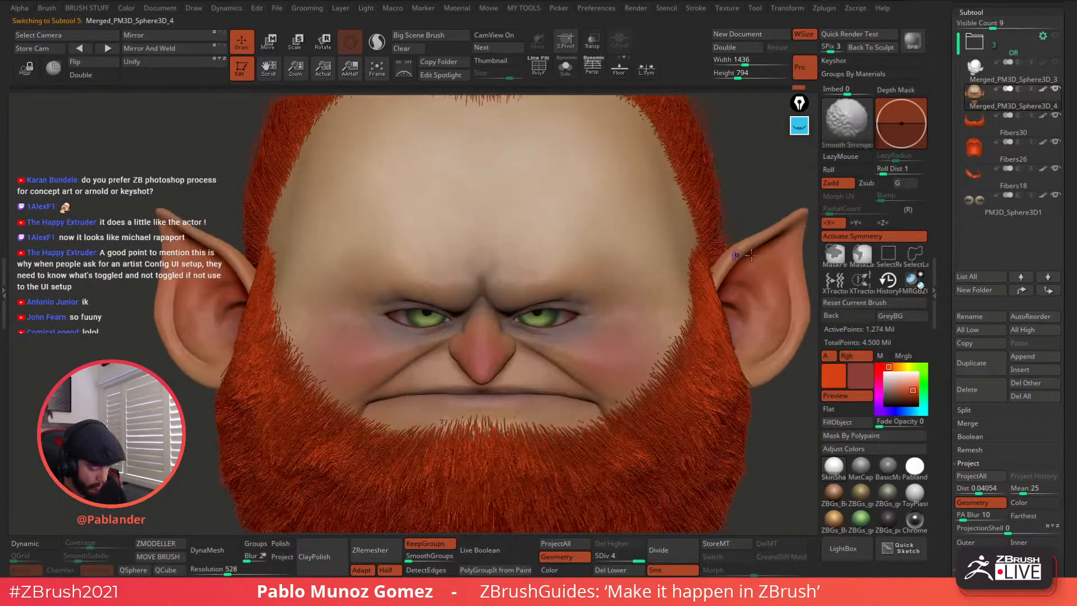
Step: Paint a mask with MaskPen over both eyebrow shapes above the eyes, with X symmetry
key("space")
left_click_drag(511, 288, 528, 281)
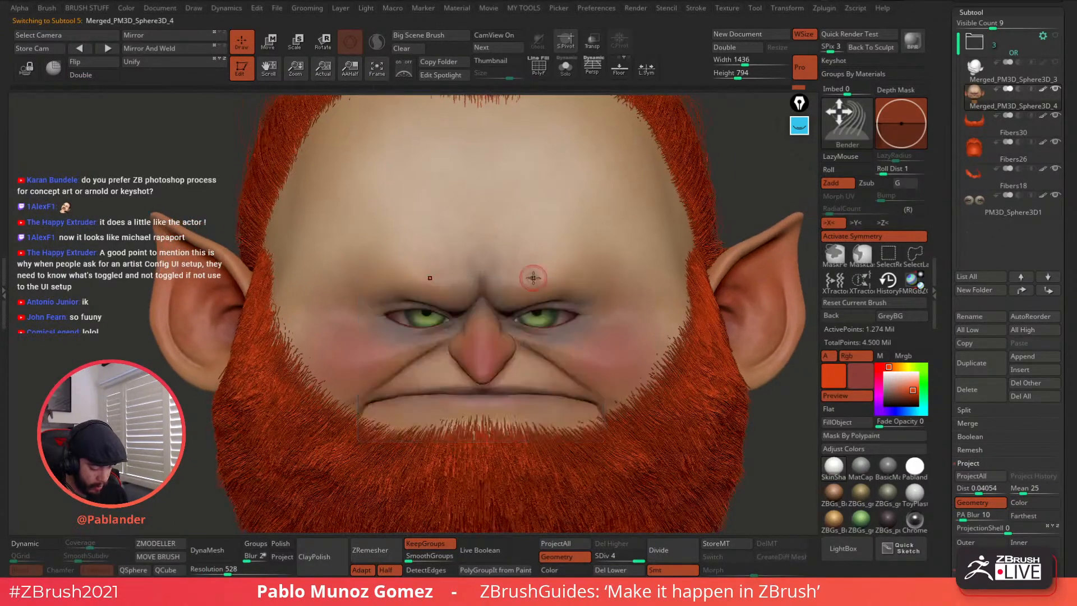
mouse_move(543, 267)
right_mouse_down("alt")
mouse_move(535, 266)
mouse_move(569, 236)
right_mouse_up("alt")
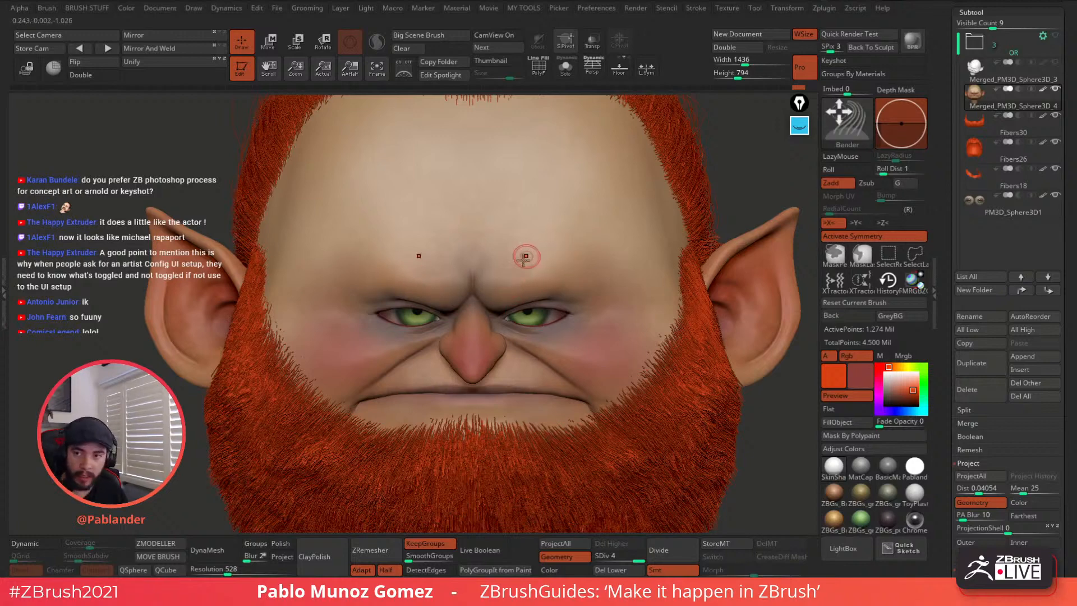
mouse_move(507, 283)
left_mouse_down("ctrl")
mouse_move(496, 289)
mouse_move(578, 265)
mouse_move(561, 284)
mouse_move(537, 270)
mouse_move(578, 283)
mouse_move(558, 263)
left_mouse_up("ctrl")
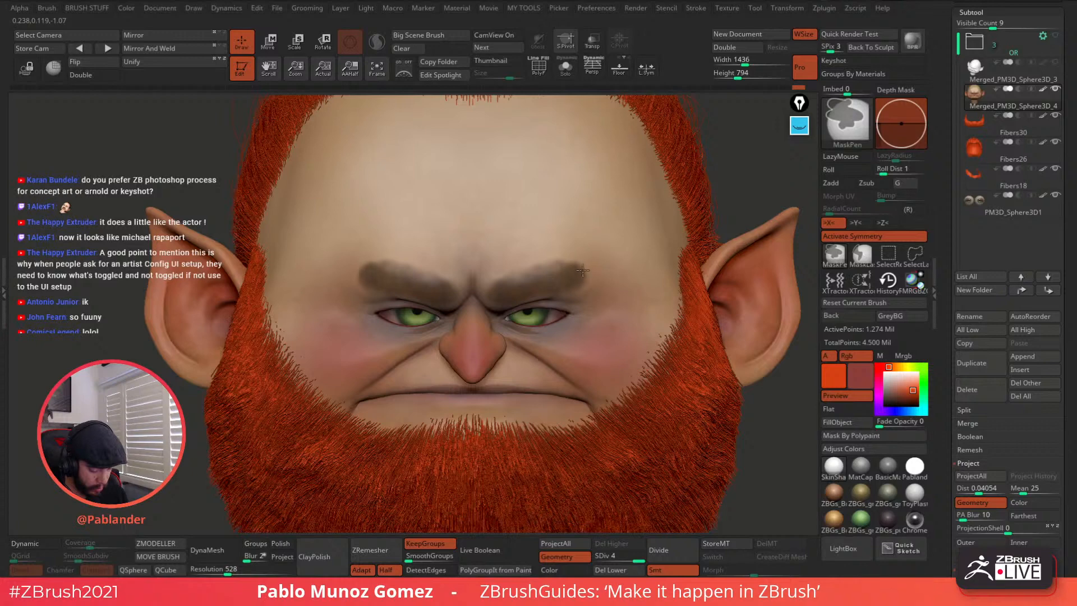
key("ctrl+i")
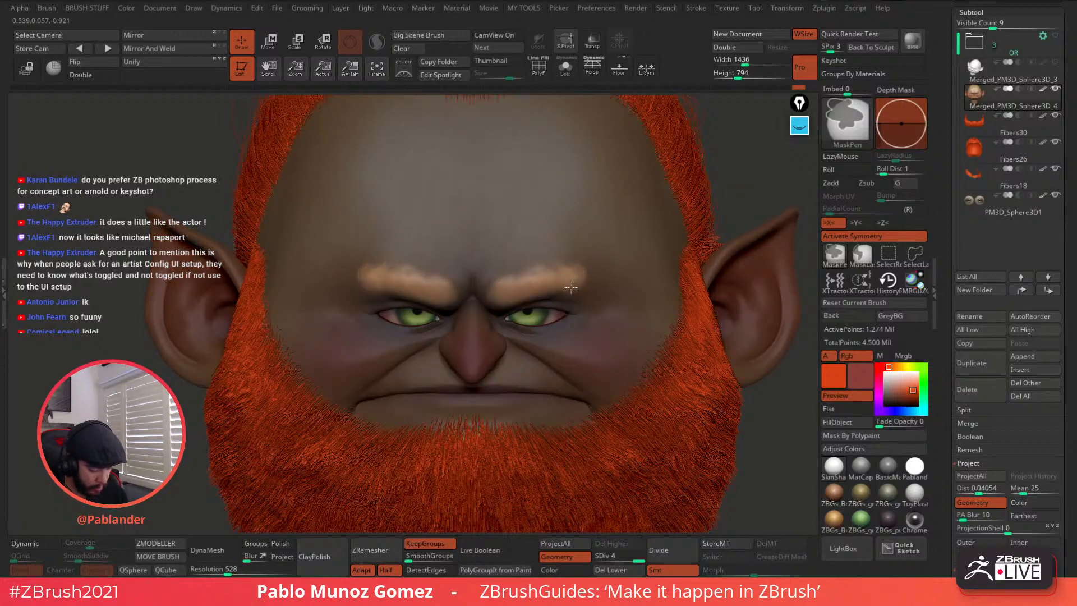
left_click(725, 191, "ctrl")
Step: Try a FiberMesh preview on the masked areas of the head
right_click_drag(553, 298, 548, 229)
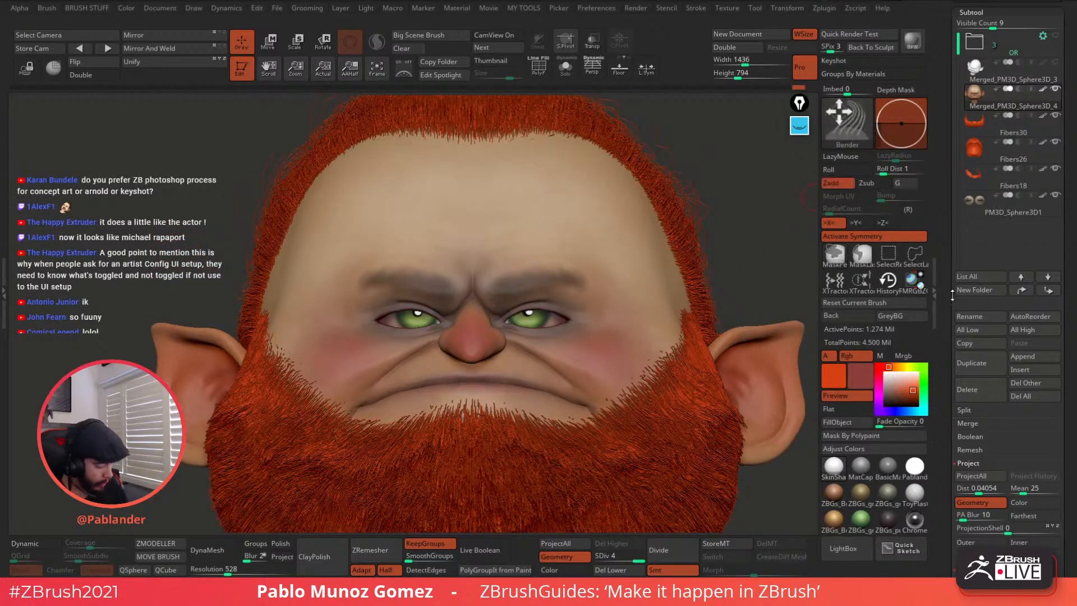
left_click_drag(953, 295, 952, 133)
right_click_drag(788, 194, 800, 224, "shift")
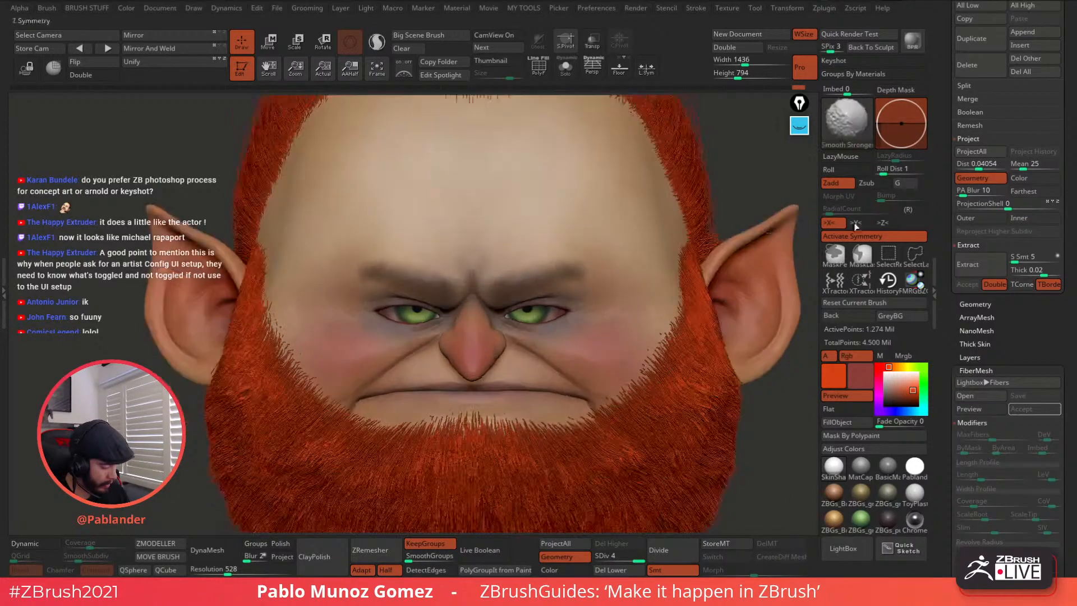
left_click(984, 409)
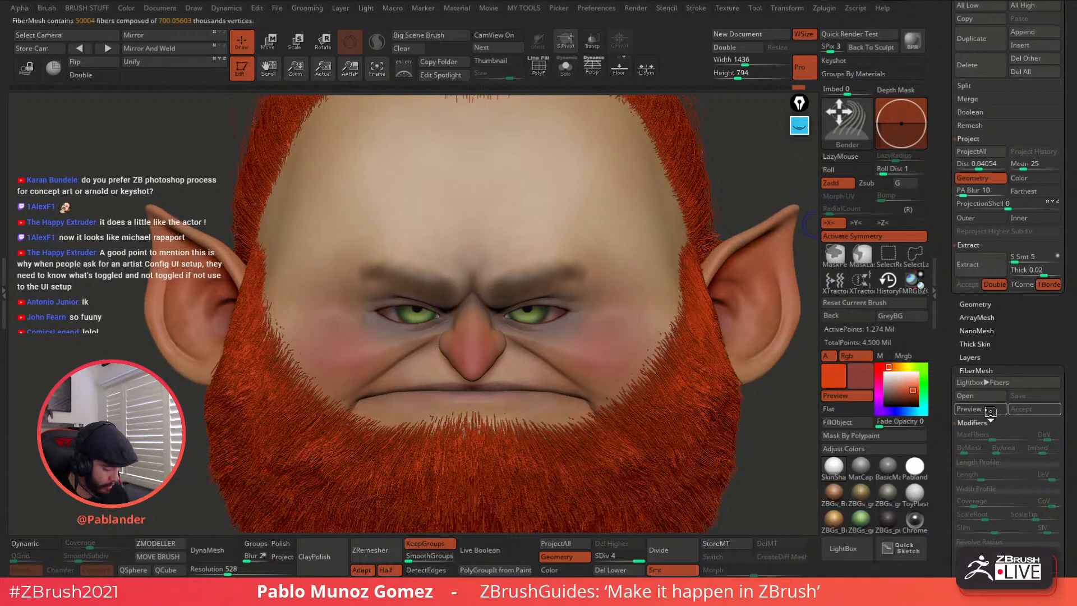
left_click_drag(995, 352, 995, 303)
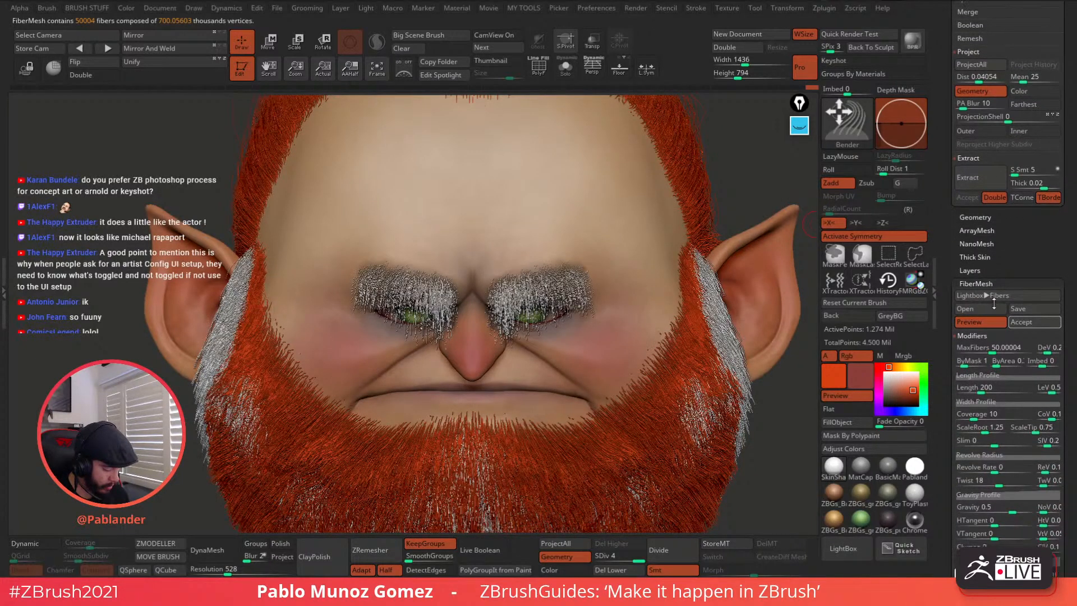
Step: Isolate the head and remove the leftover mask around the jaw and cheeks, keeping only the eyebrows masked
left_click(565, 67)
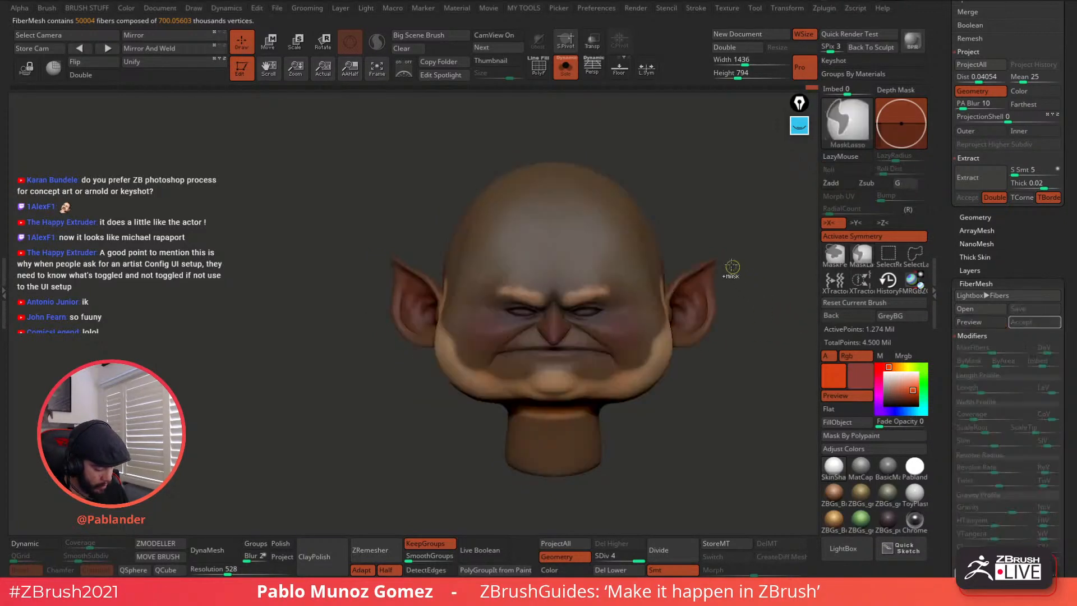
mouse_move(689, 242)
left_mouse_down("ctrl")
mouse_move(485, 401)
mouse_move(748, 367)
mouse_move(677, 243)
mouse_move(547, 319)
mouse_move(737, 385)
left_mouse_up("ctrl")
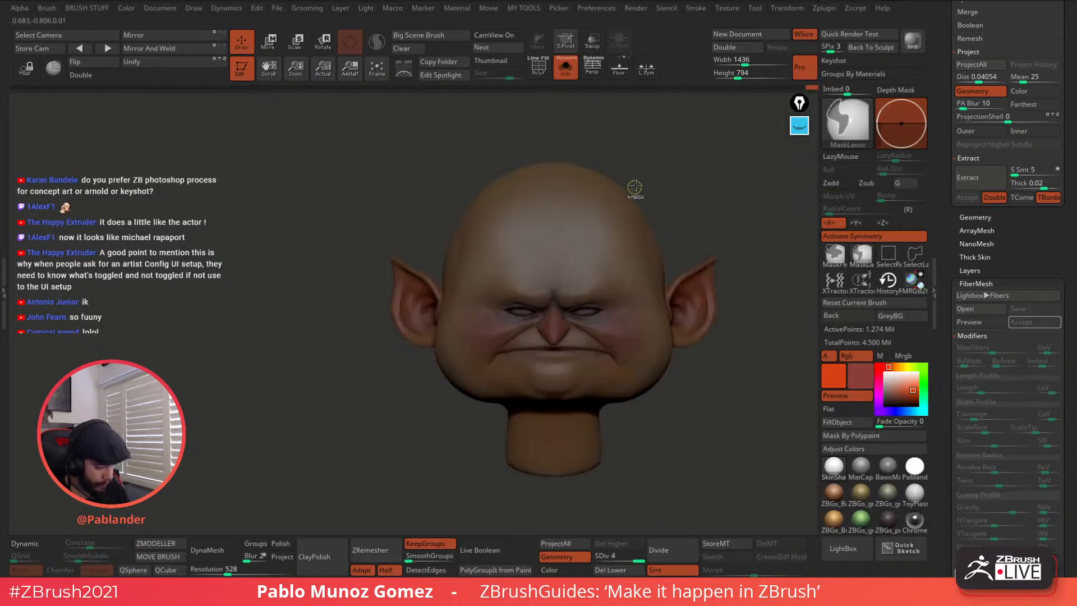
left_click(671, 188, "ctrl")
key("ctrl+z")
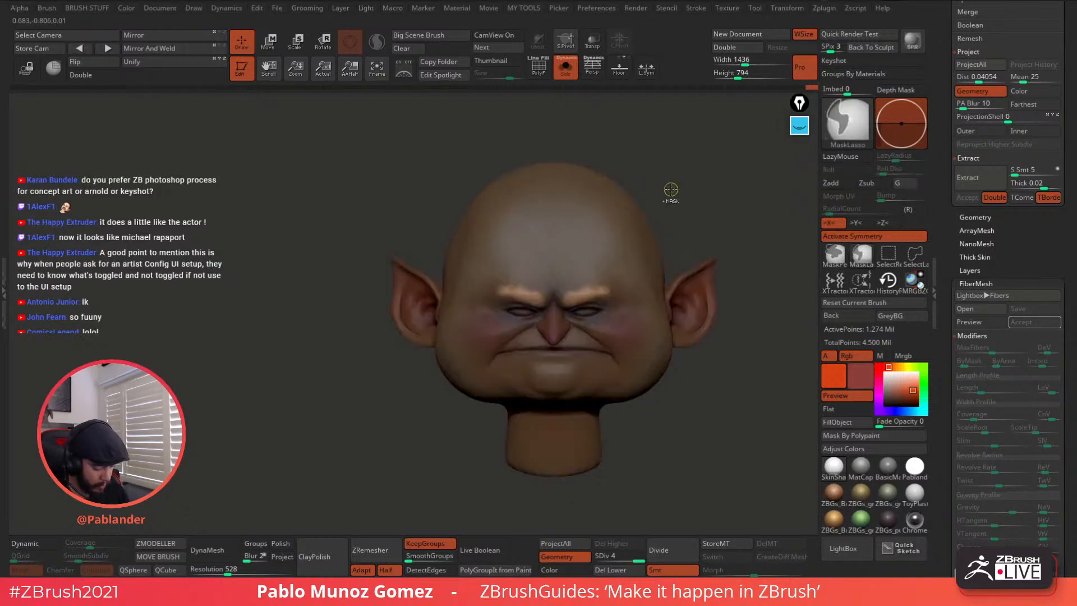
left_click(671, 191, "ctrl")
left_click(567, 69)
left_click(566, 68)
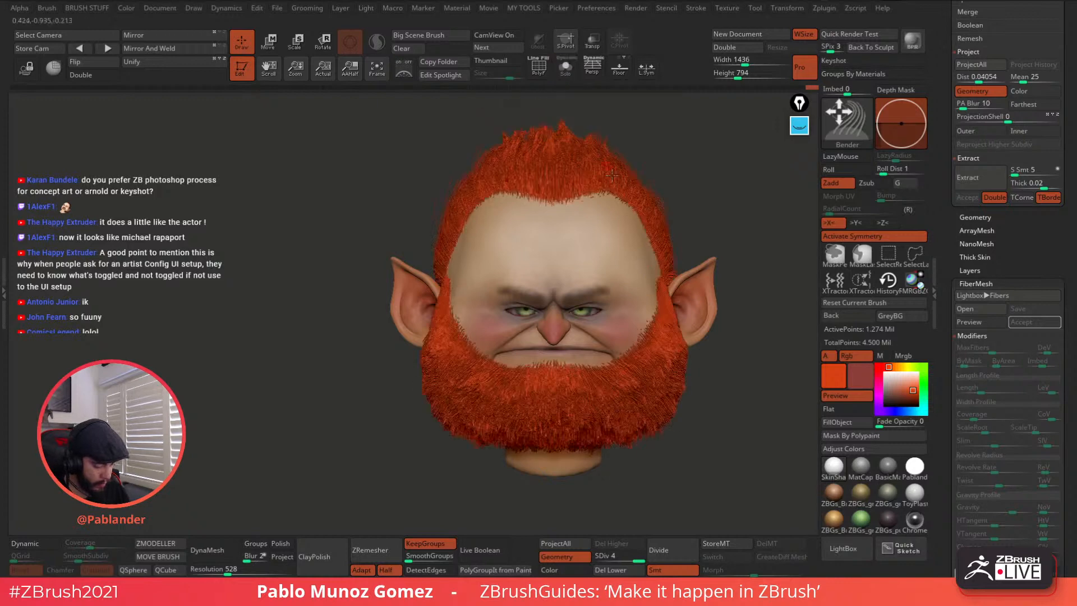
Step: Preview FiberMesh on the masked eyebrows and reduce MaxFibers to about 1.81
left_click(987, 325)
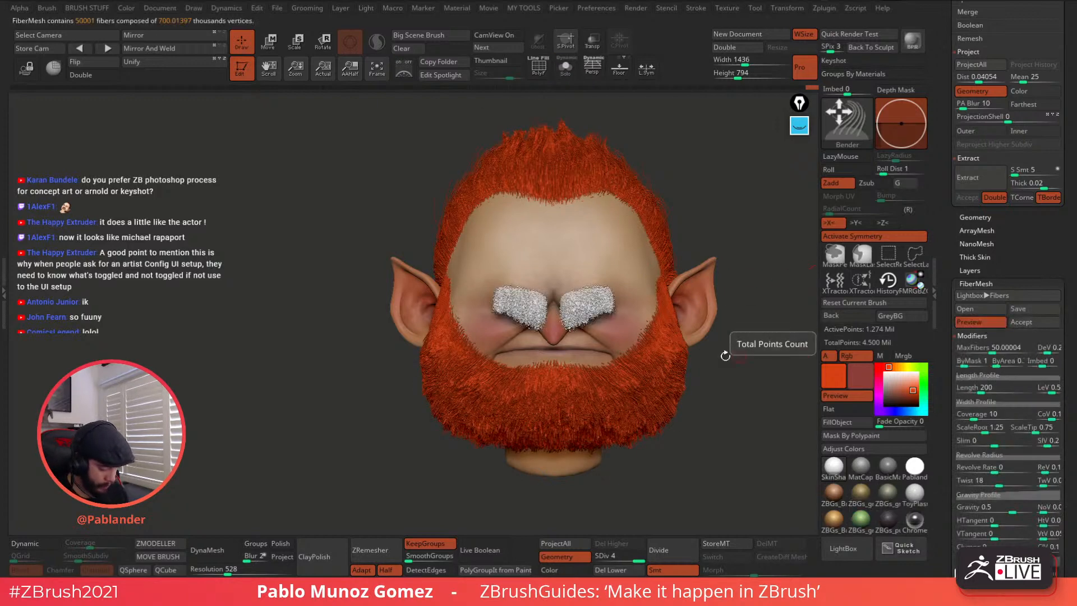
scroll(701, 336, "up", 5)
left_click_drag(996, 348, 972, 348)
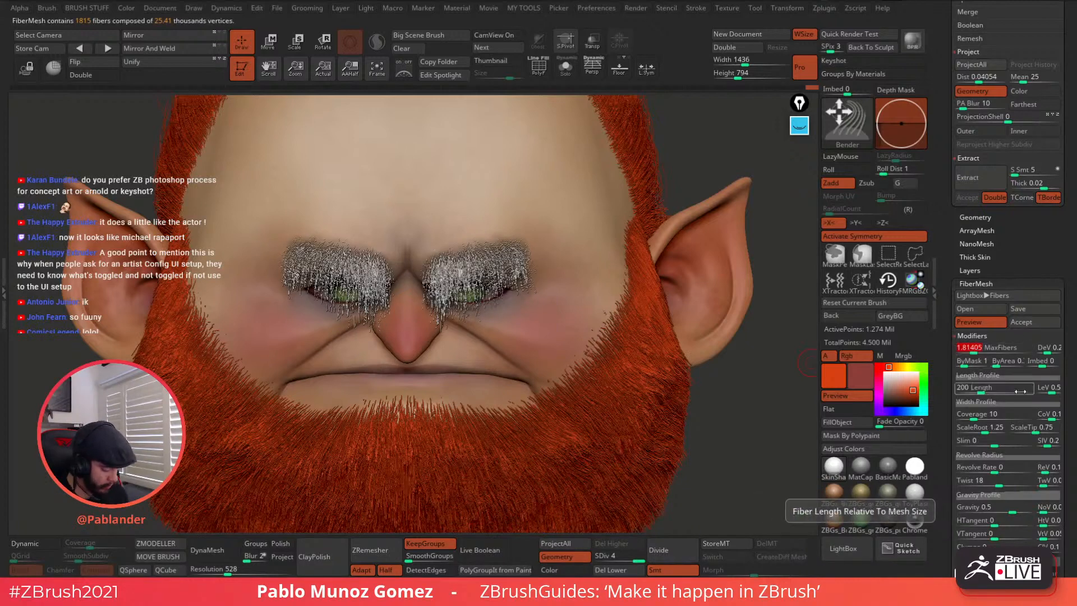
Step: Set the eyebrow fibers' Coverage to about 26.5, ByArea to 0 and Length to about 91.8, lower the gravity, and accept the FiberMesh
scroll(1001, 303, "down", 5)
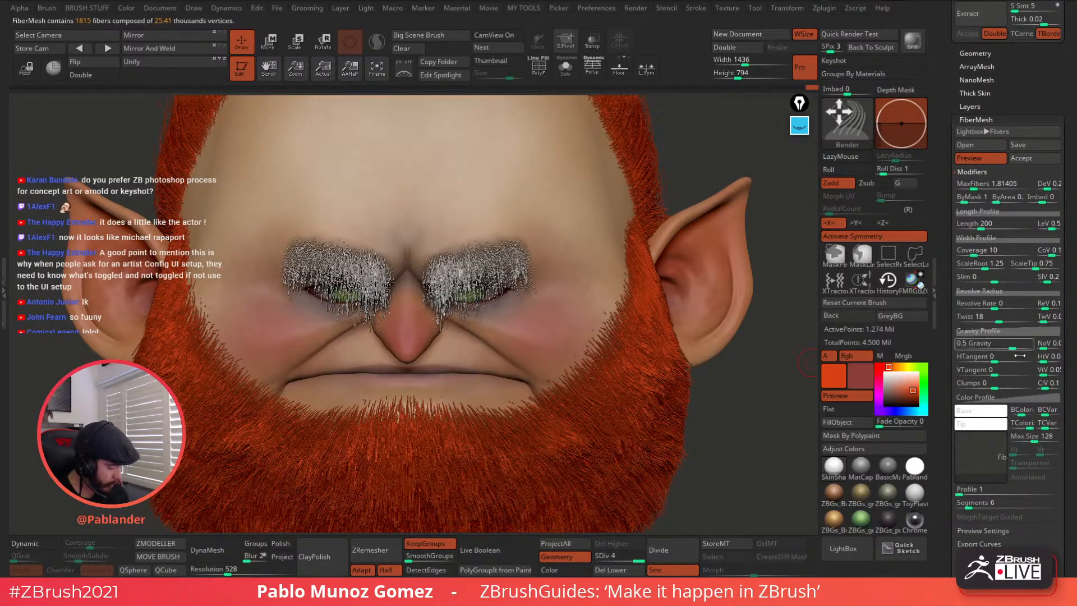
left_click(977, 251)
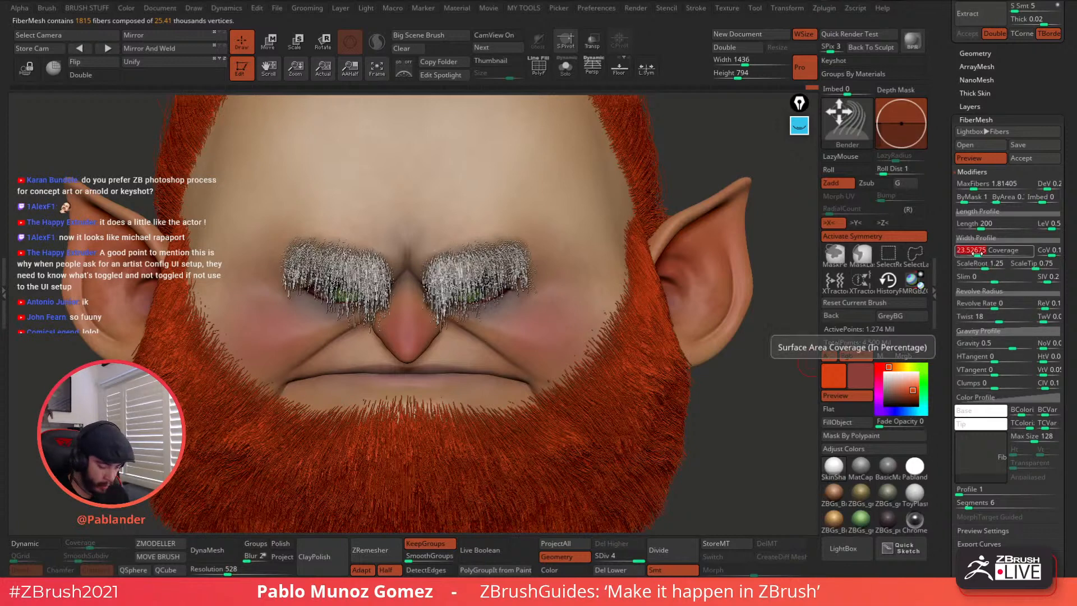
left_click(994, 197)
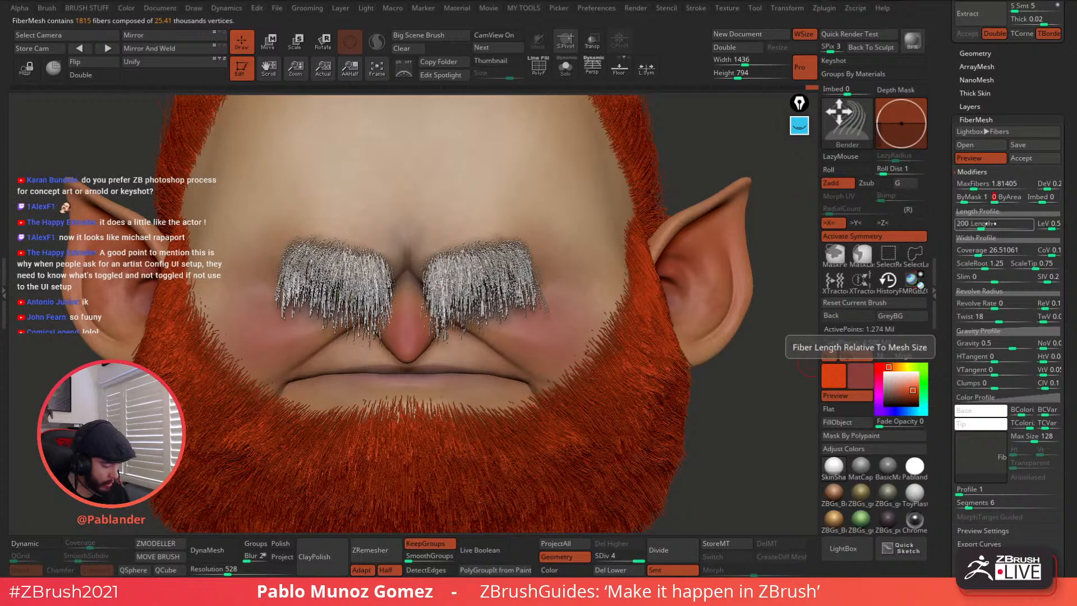
left_click(975, 225)
left_click_drag(975, 224, 972, 224)
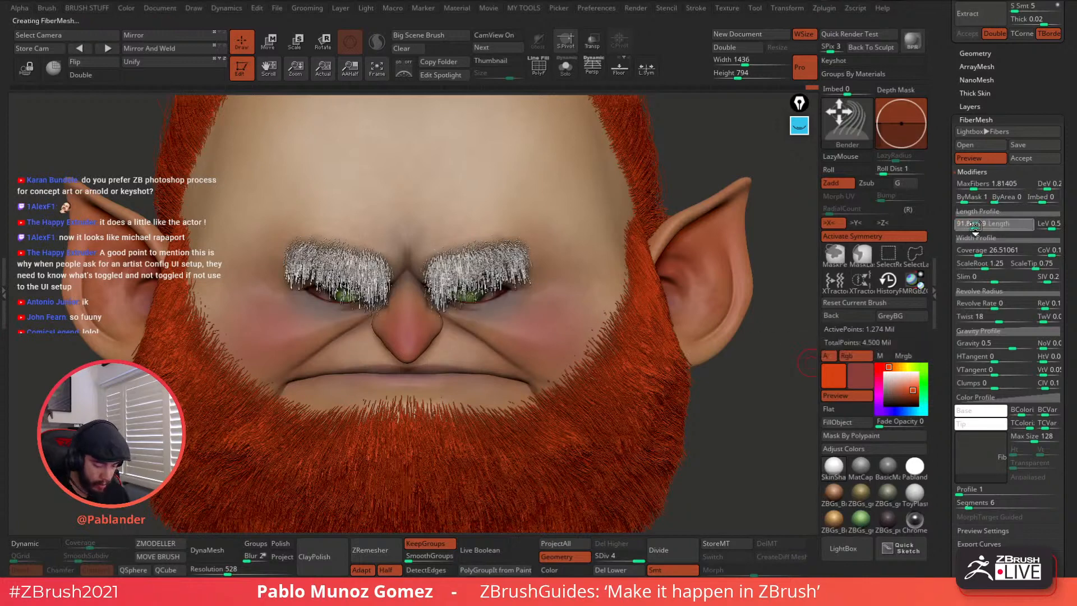
left_click(961, 343)
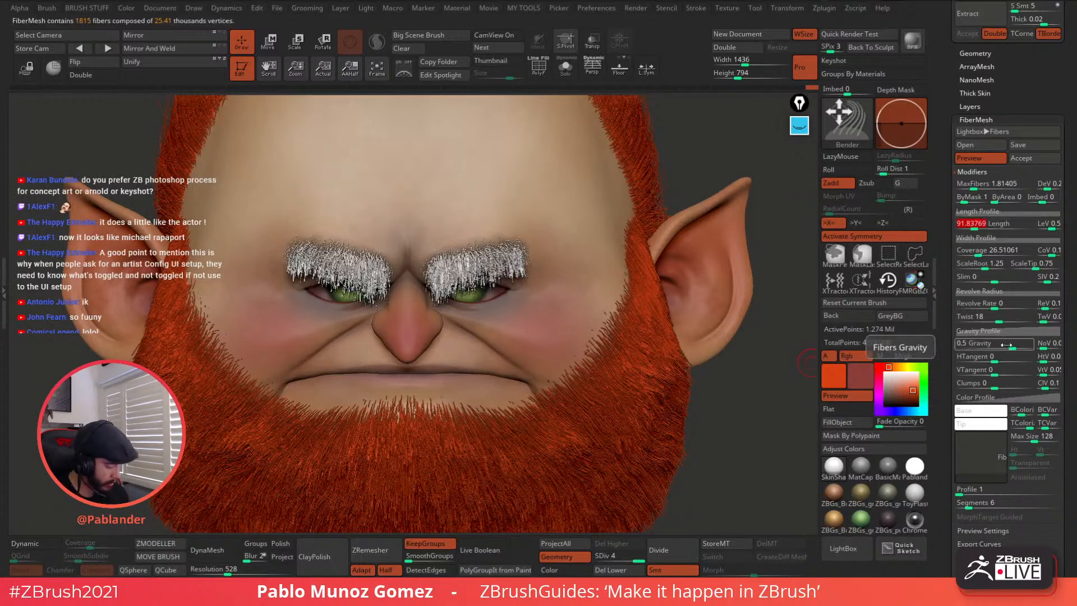
left_click(1023, 158)
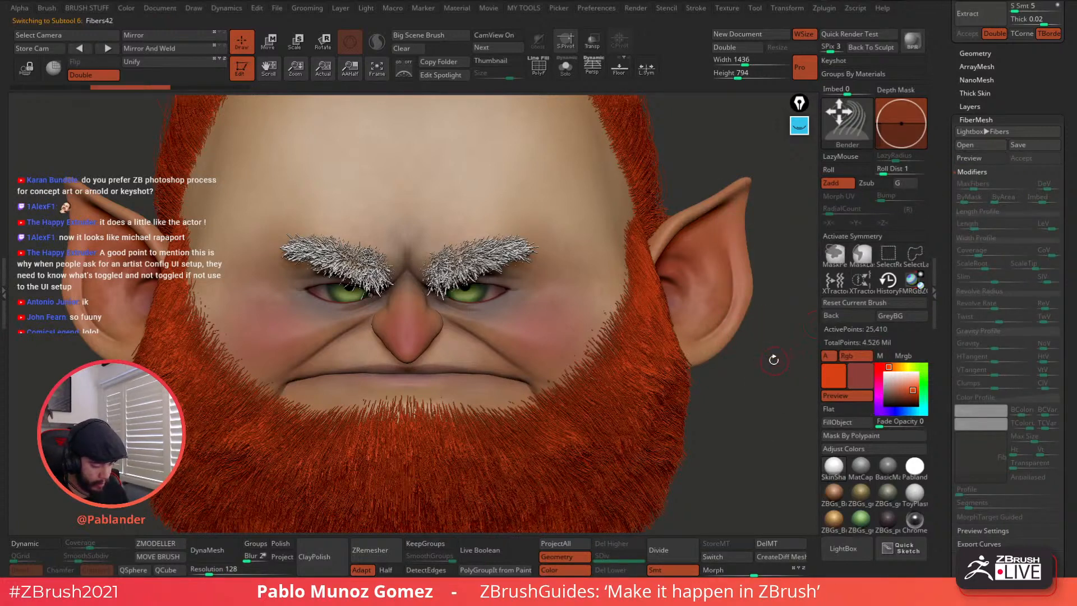
Step: Check the eyebrow fibers in isolation and with double-sided display turned off
left_click(566, 68)
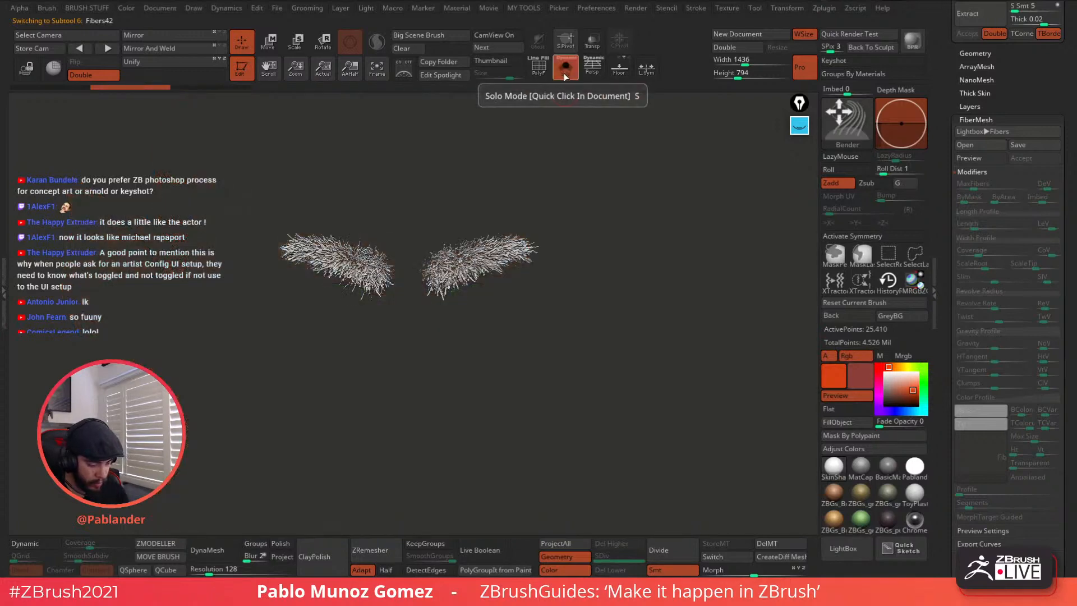
left_click(564, 72)
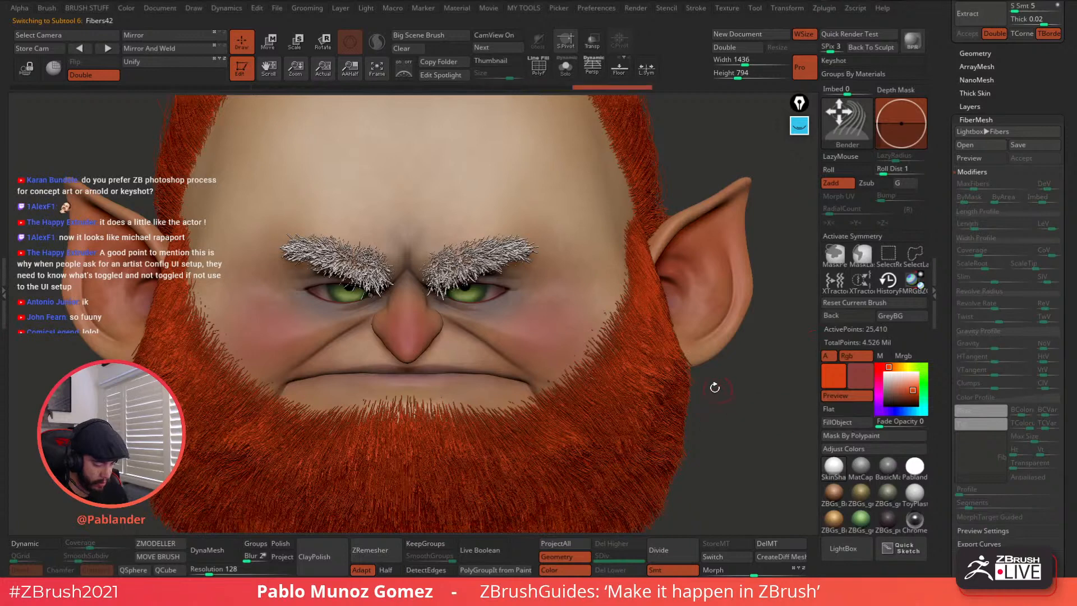
left_click(94, 76)
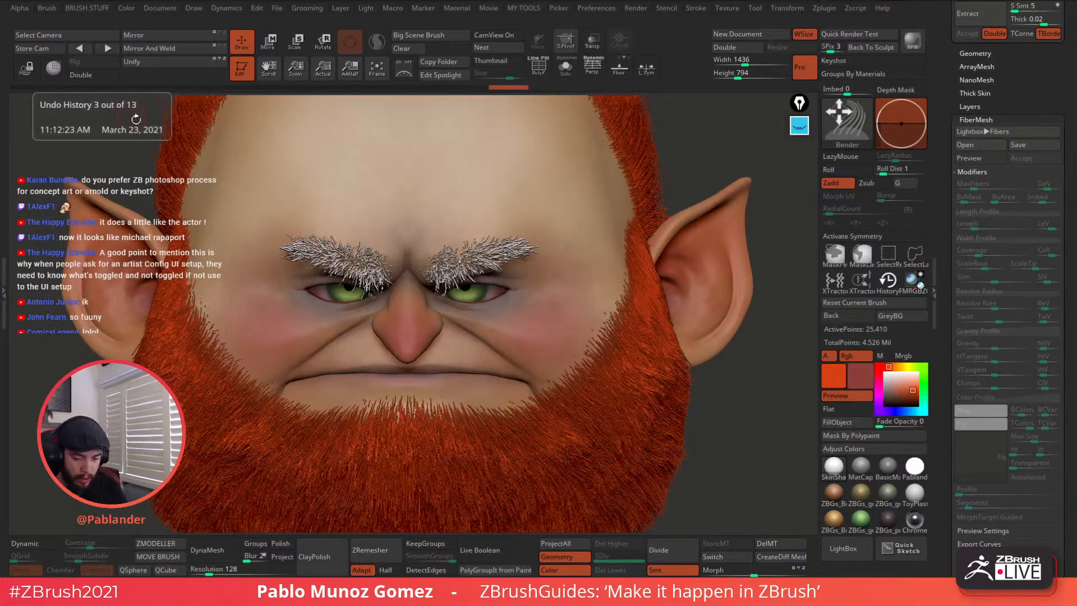
left_click(92, 77)
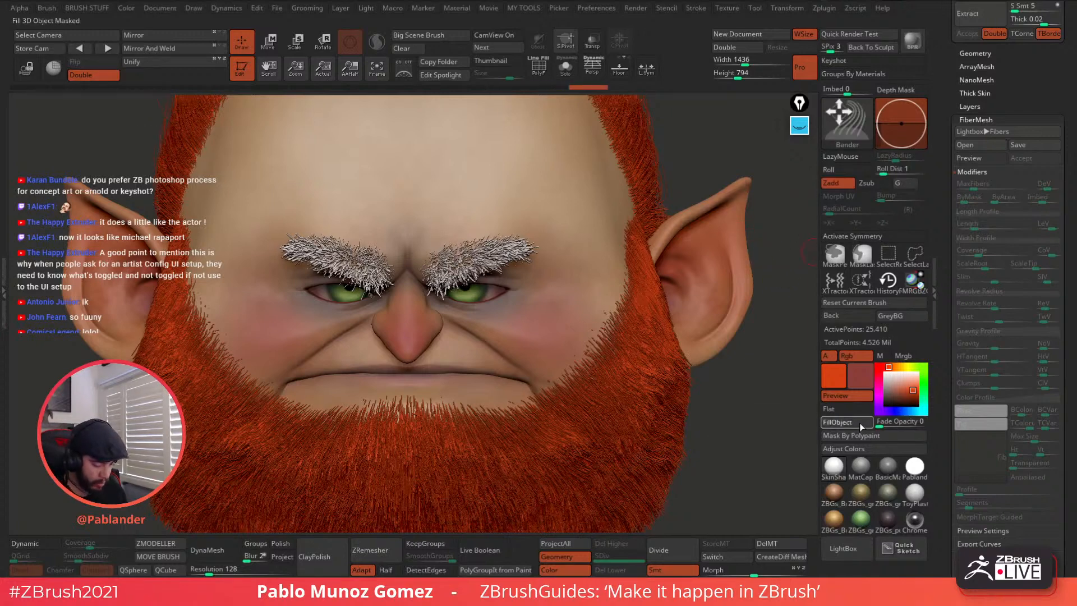
Step: Isolate the eyebrow fibers, fill them with the current orange-red color at RGB intensity 100, and show the whole head
left_click(565, 68)
left_click_drag(567, 108, 643, 253)
key("space")
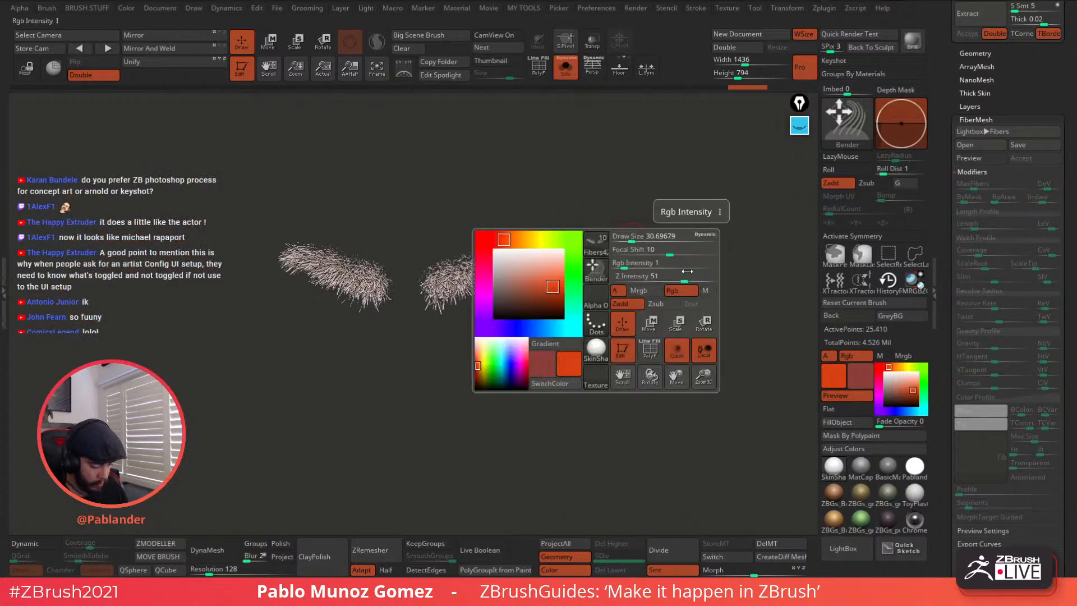
left_click(712, 266)
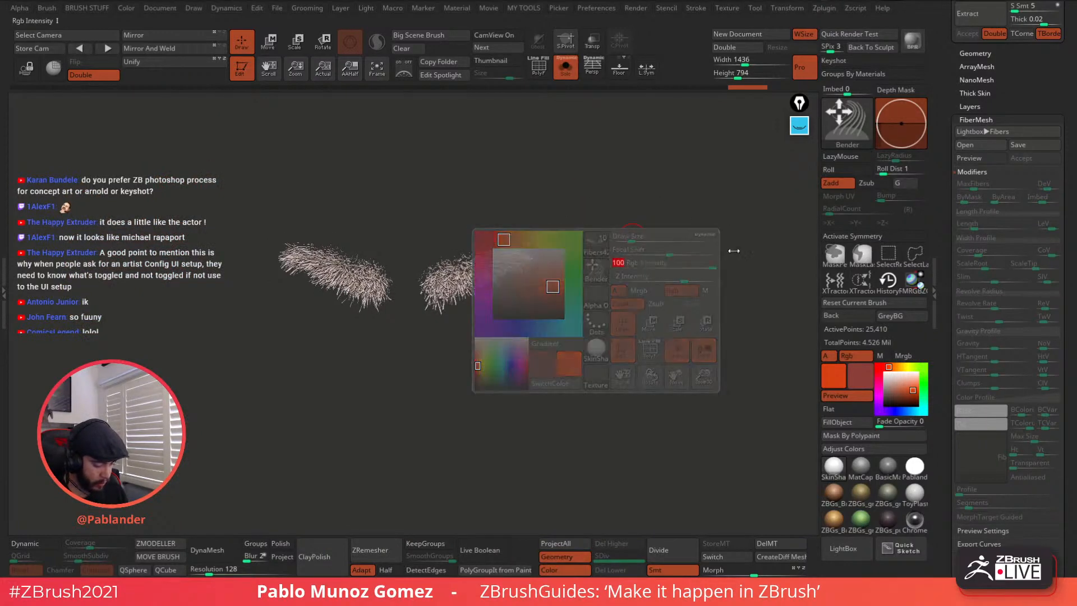
left_click(847, 422)
left_click(568, 71)
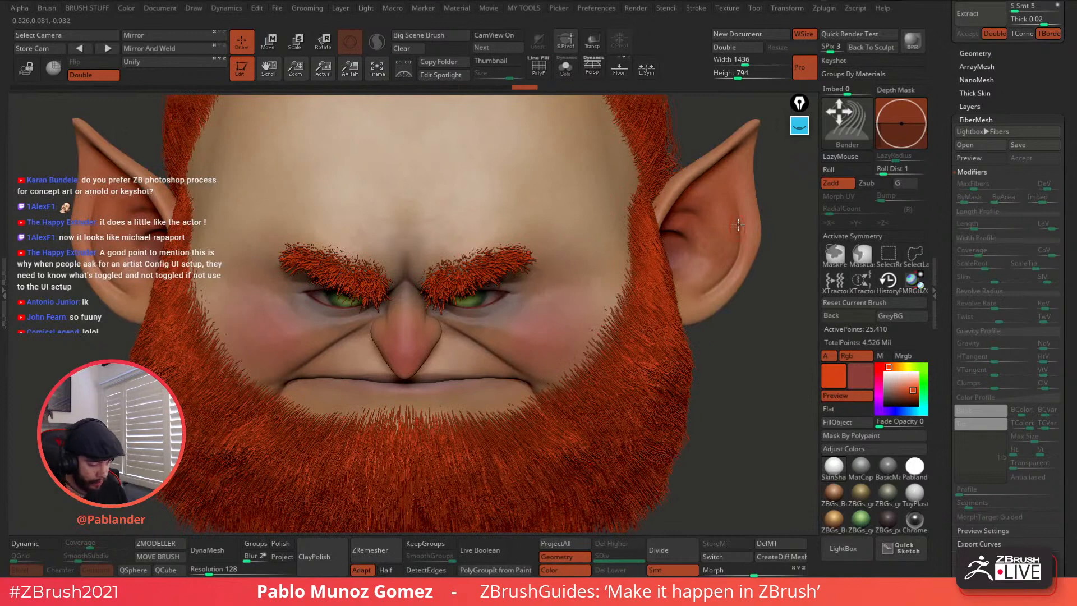
Step: Turn on X symmetry and comb the eyebrow fibers outward toward the temples with the Bender brush
right_click_drag(703, 239, 669, 311)
key("space")
left_click(853, 237)
right_click_drag(747, 314, 735, 258)
left_click_drag(442, 293, 452, 271)
mouse_move(441, 269)
right_mouse_down()
mouse_move(591, 241)
mouse_move(561, 185)
mouse_move(537, 256)
right_mouse_up()
mouse_move(501, 260)
left_mouse_down()
mouse_move(507, 272)
mouse_move(519, 266)
left_mouse_up()
right_click_drag(519, 266, 440, 297)
key("space")
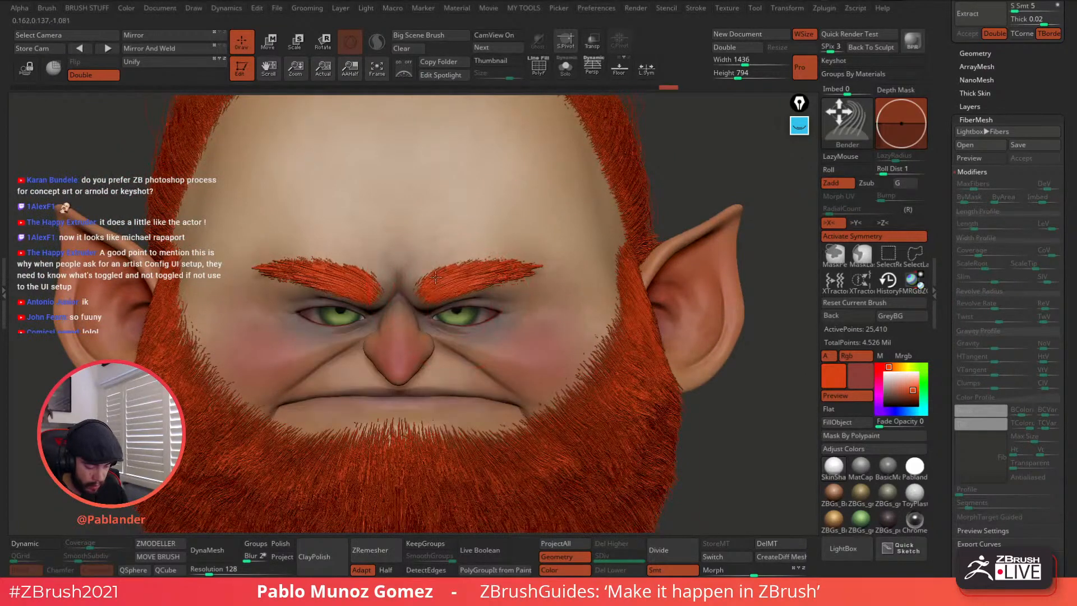
right_click_drag(462, 291, 464, 266)
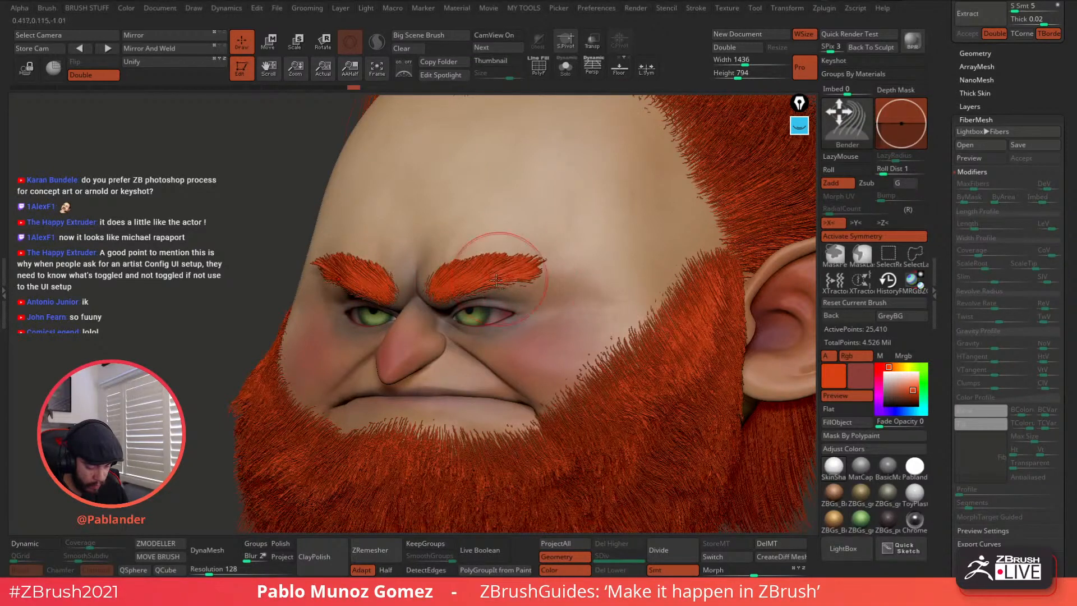
right_click_drag(443, 294, 603, 288)
right_click(552, 252)
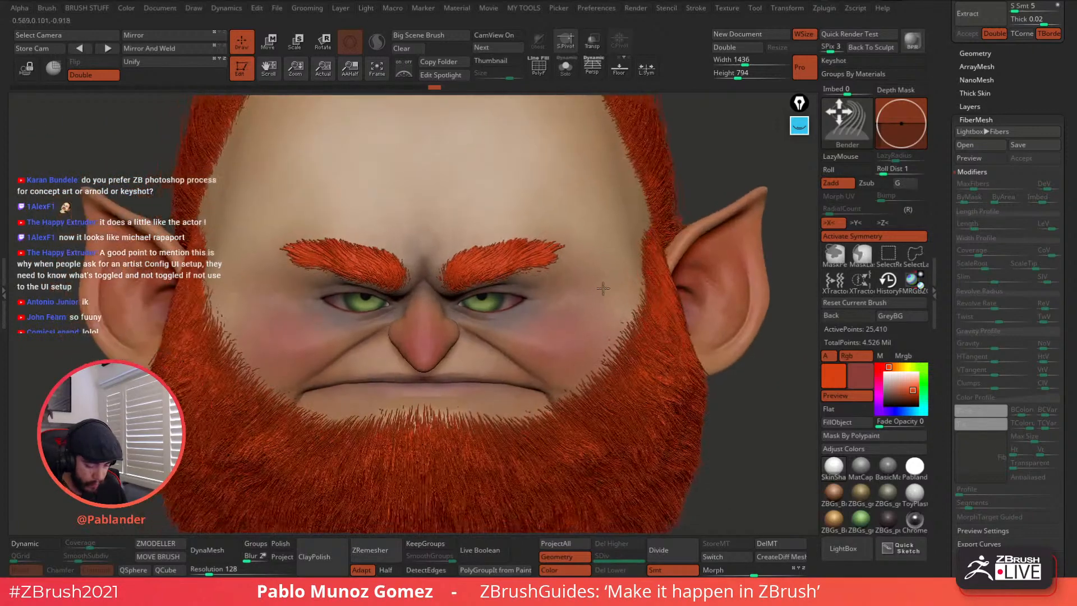
Step: Add slight irregularity to the outer part of both eyebrows with the Subtle Turbulence brush
key("space")
left_click(847, 125)
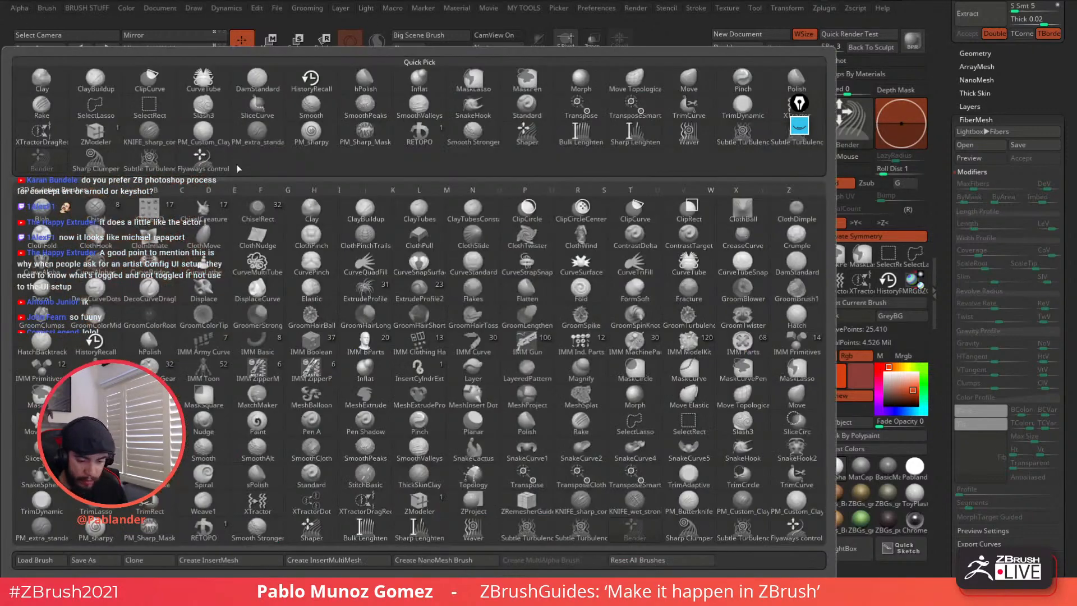
left_click(150, 160)
mouse_move(499, 258)
left_mouse_down()
mouse_move(541, 241)
mouse_move(558, 261)
mouse_move(537, 276)
left_mouse_up()
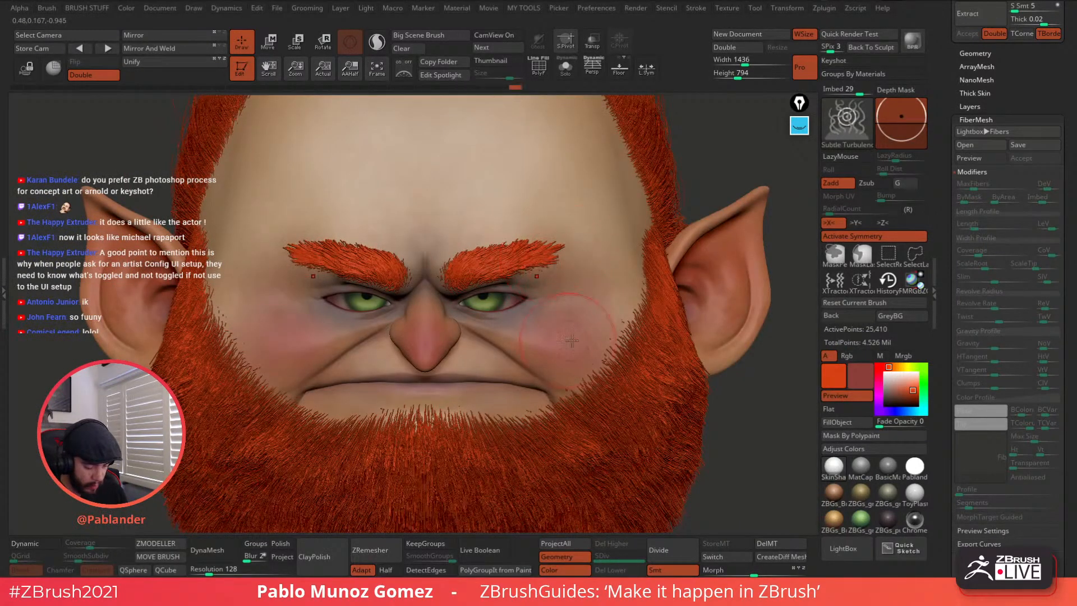
Step: Lengthen the outer ends of both eyebrows into pointed tufts with the Sharp Lengthen brush
left_click(822, 140)
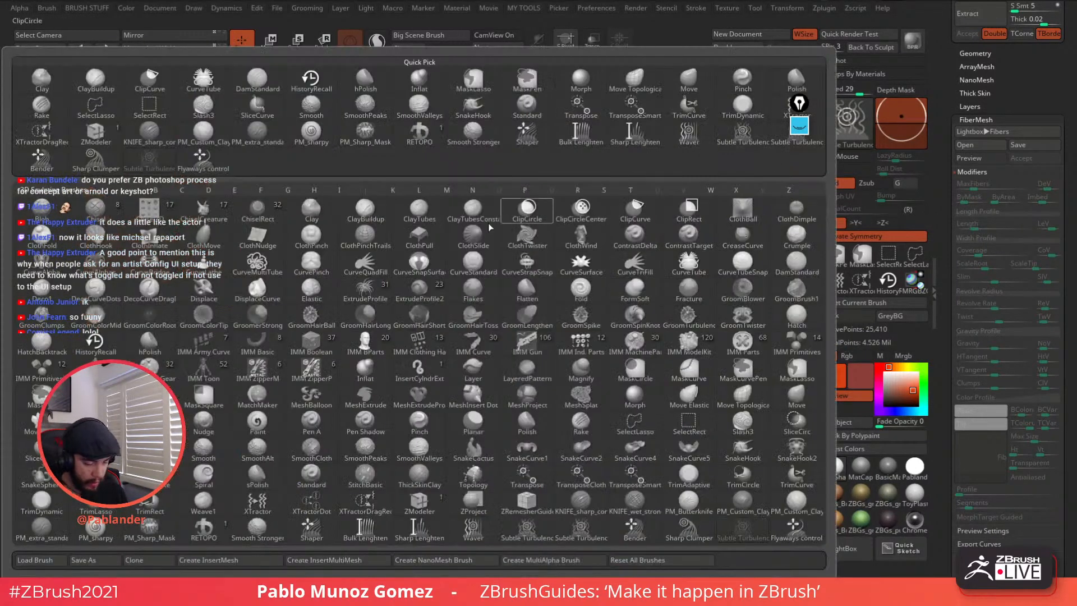
left_click(204, 159)
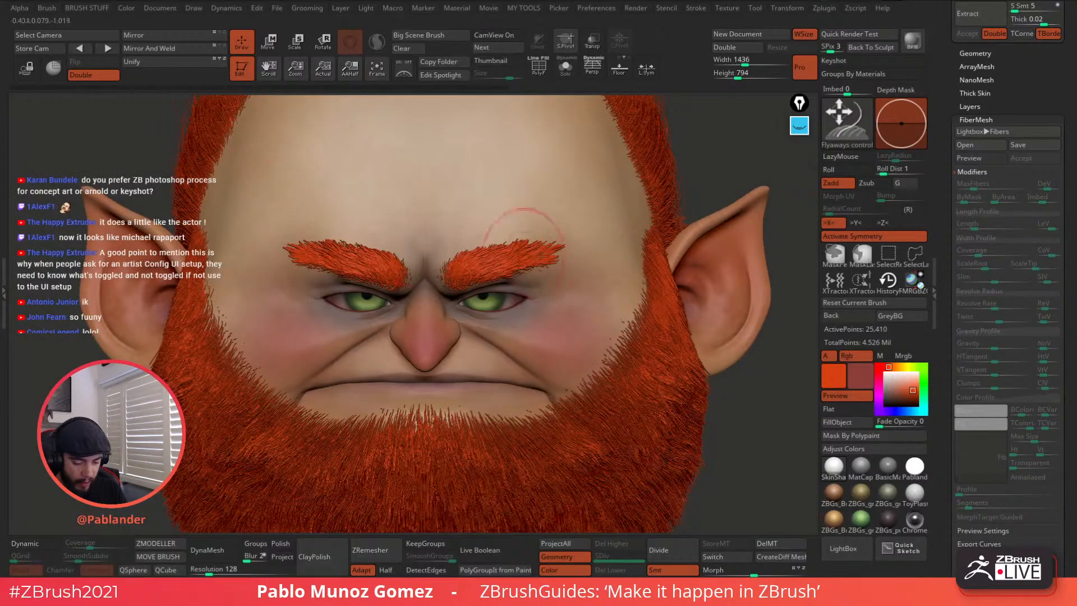
left_click(847, 126)
left_click(644, 142)
key("space")
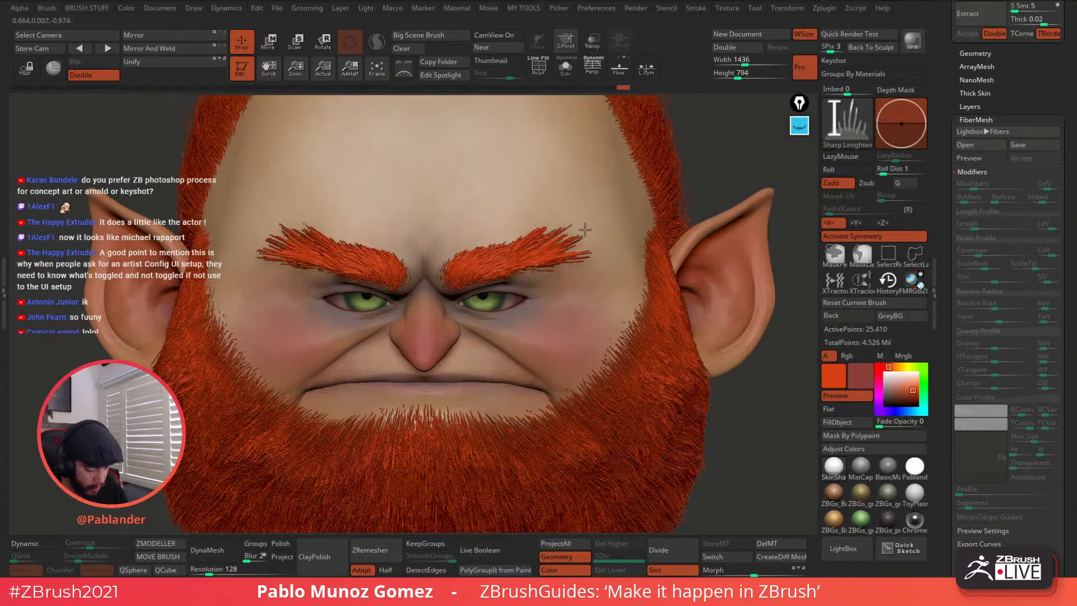
Step: Loosen stray hairs along the tails and inner part of the eyebrows with the Flyaways control brush
left_click(855, 126)
left_click(185, 171)
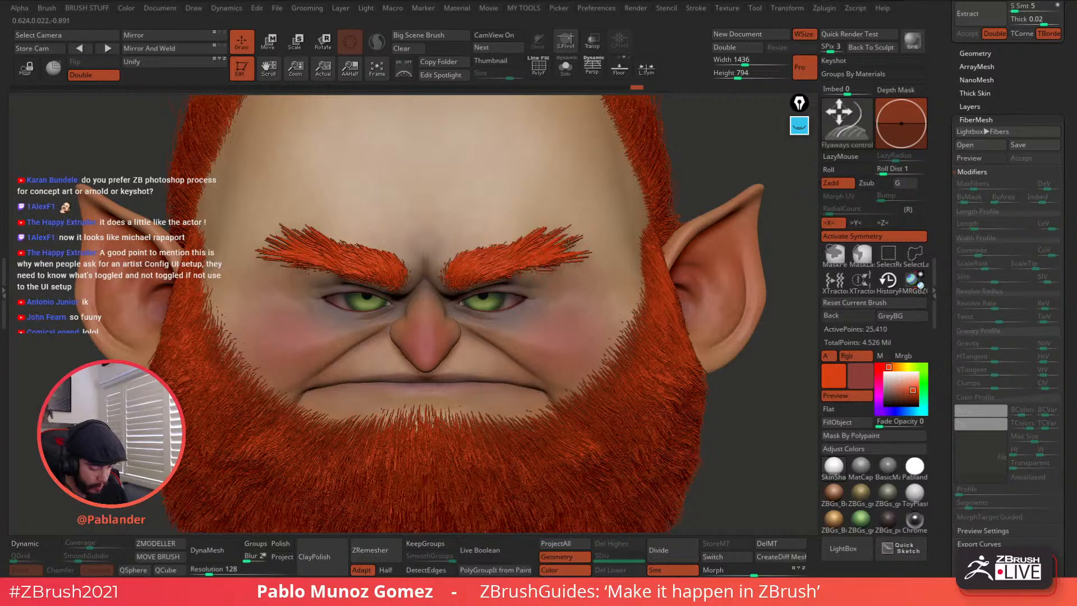
mouse_move(572, 218)
left_mouse_down()
mouse_move(555, 244)
mouse_move(539, 242)
mouse_move(553, 237)
mouse_move(548, 251)
mouse_move(567, 251)
left_mouse_up()
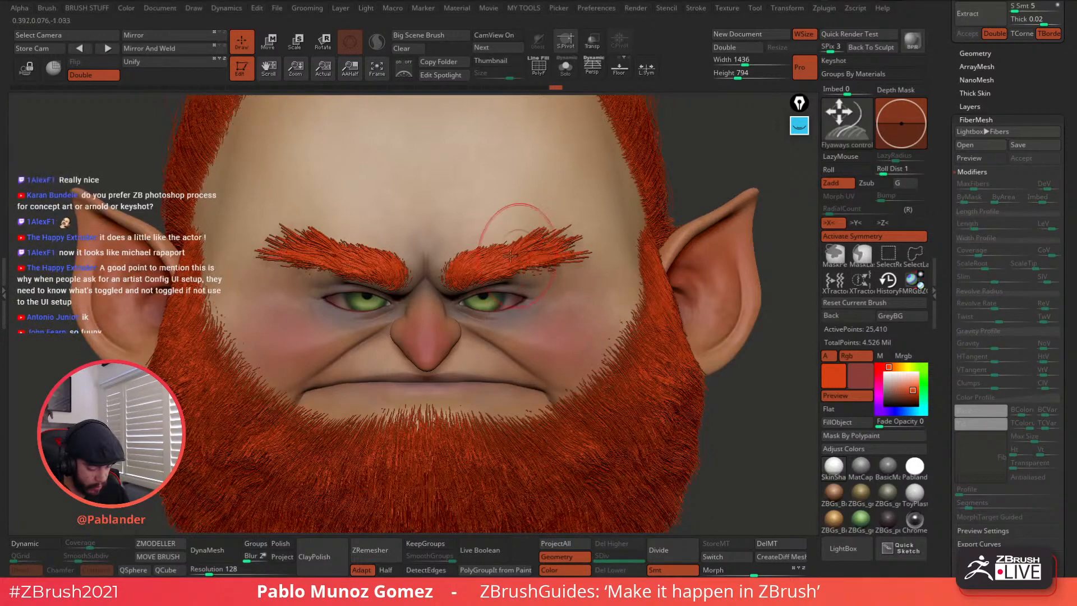
mouse_move(480, 252)
left_mouse_down()
mouse_move(453, 256)
mouse_move(461, 242)
mouse_move(494, 247)
left_mouse_up()
Step: Clump the fibers at the outer tips of both eyebrows with the Sharp Clumper brush
left_click(841, 135)
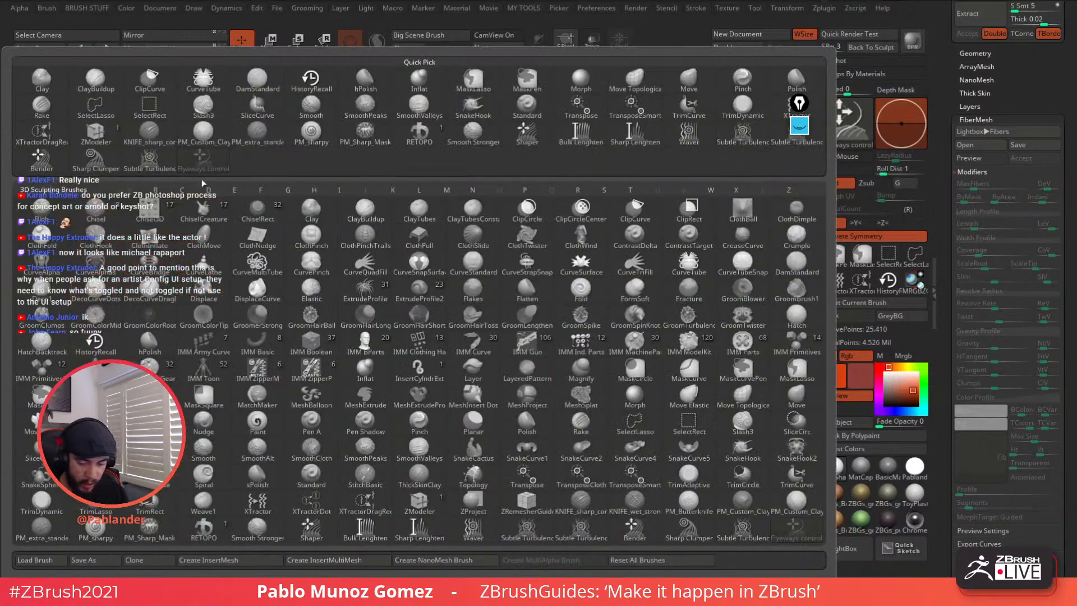
left_click(99, 159)
right_click_drag(581, 234, 574, 236)
mouse_move(567, 241)
left_mouse_down()
mouse_move(582, 246)
mouse_move(579, 215)
left_mouse_up()
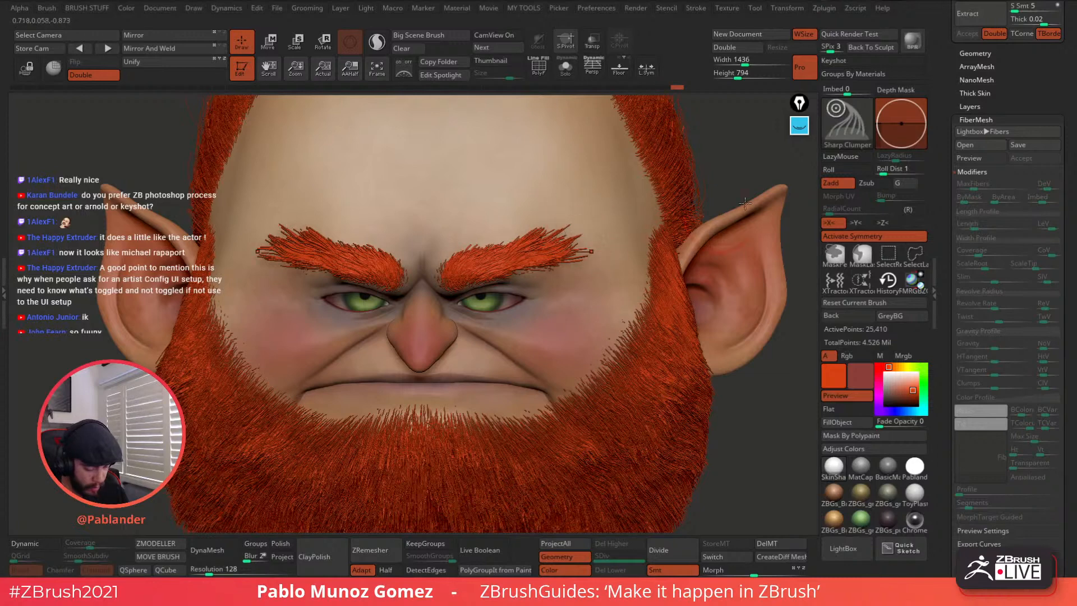
Step: Turn off symmetry and reshape the outer sections of the two eyebrows unevenly with the Shaper brush
key("b")
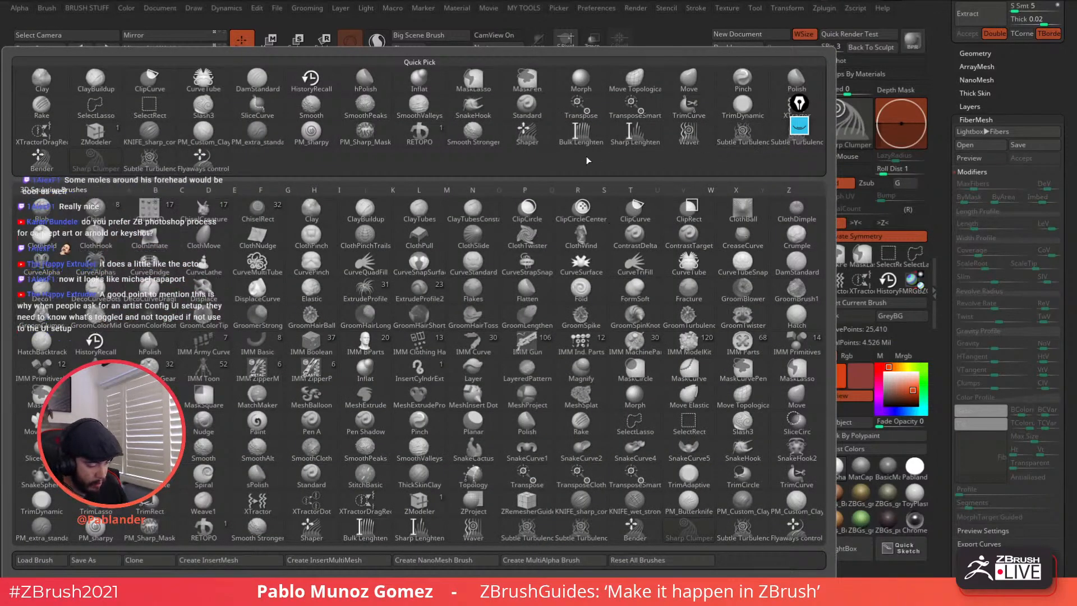
left_click(531, 141)
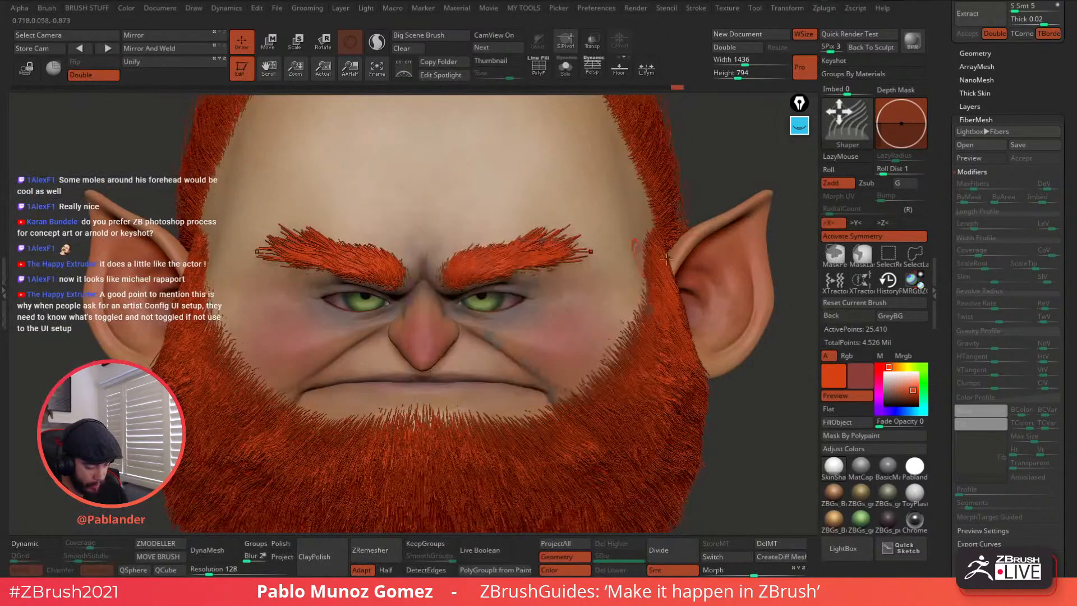
right_click_drag(556, 232, 565, 231)
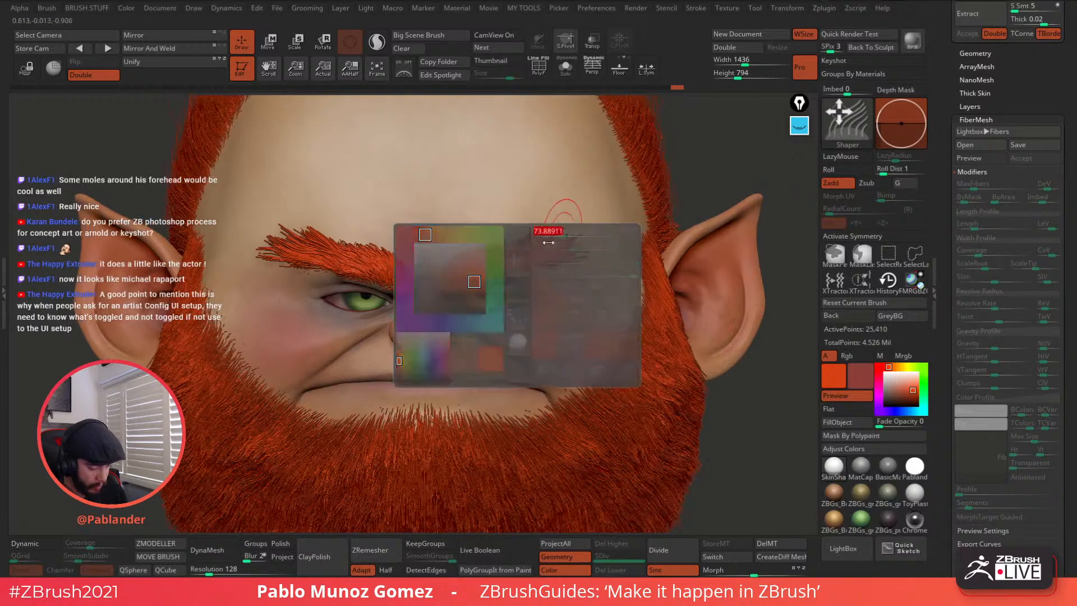
mouse_move(532, 232)
left_mouse_down()
mouse_move(548, 228)
mouse_move(575, 258)
mouse_move(517, 265)
left_mouse_up()
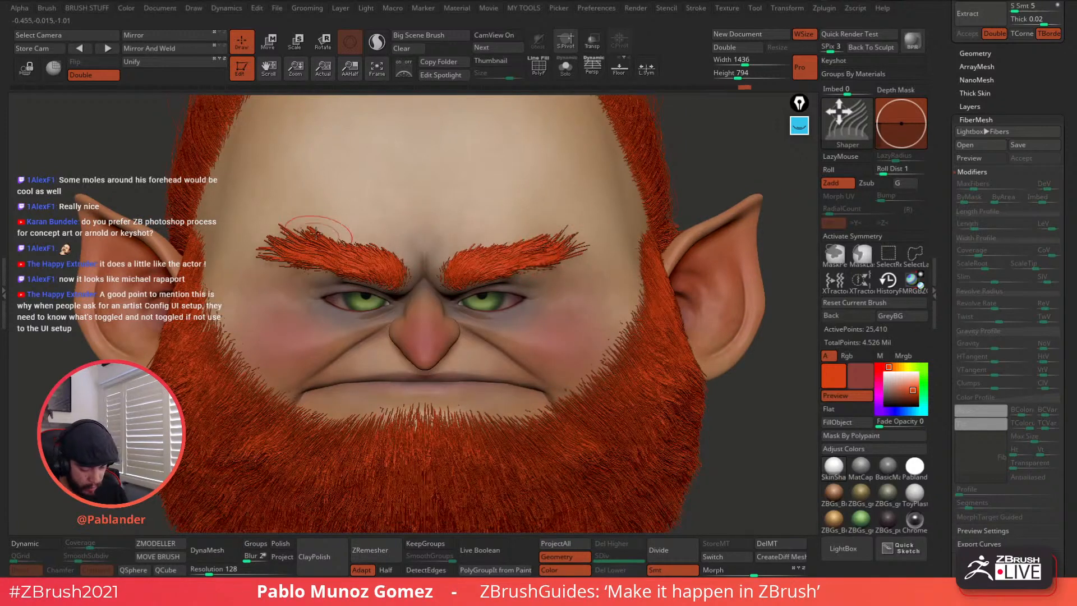
mouse_move(312, 238)
left_mouse_down()
mouse_move(245, 258)
mouse_move(288, 226)
mouse_move(314, 242)
mouse_move(314, 261)
left_mouse_up()
right_click_drag(331, 272, 407, 288)
left_click_drag(341, 230, 364, 238)
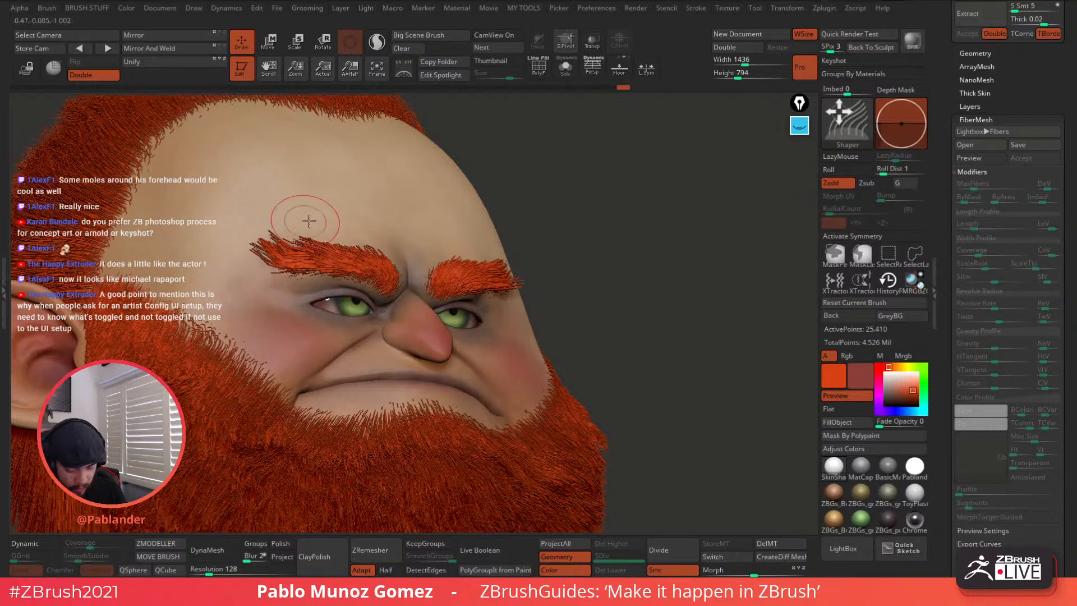
Step: Brush the inner eyebrow ends upward and refine the tail of the character's left eyebrow with the Shaper brush
right_click_drag(432, 241, 362, 247)
left_click_drag(382, 260, 381, 244)
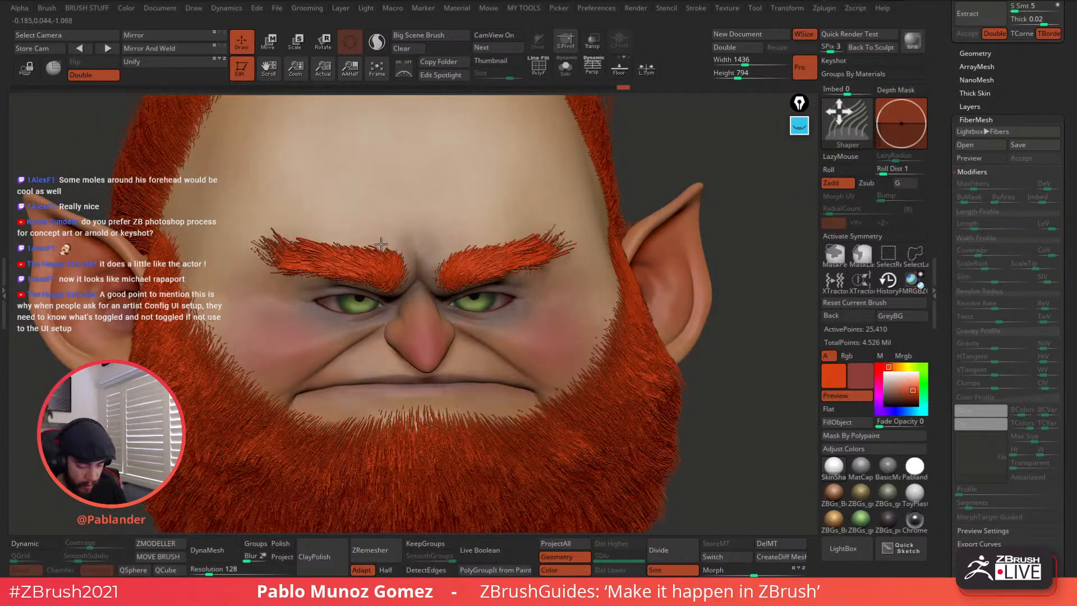
left_click_drag(469, 258, 485, 245)
right_click_drag(488, 223, 426, 225)
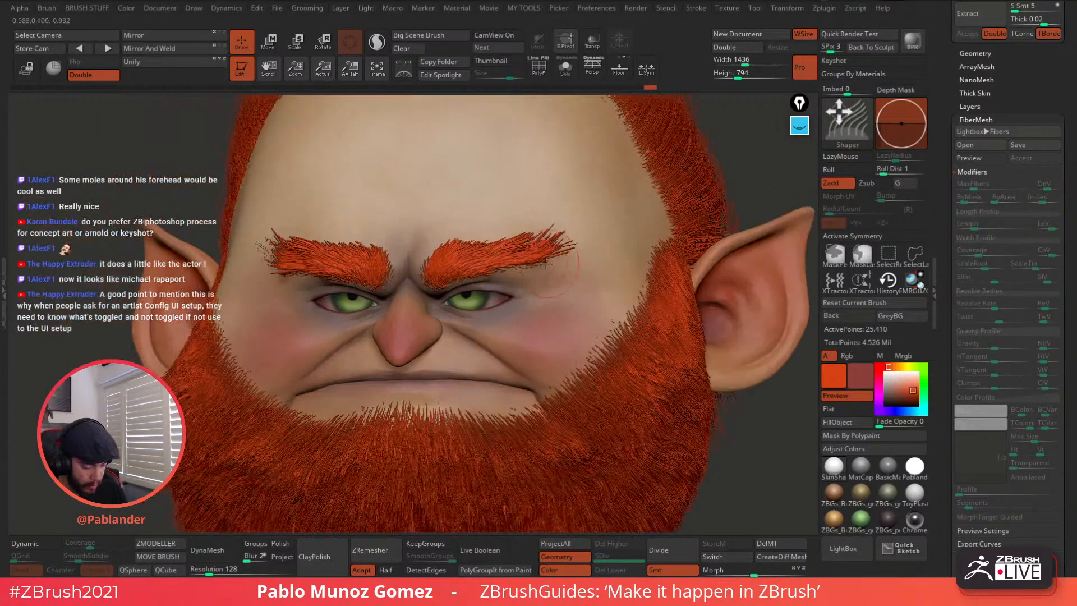
mouse_move(559, 246)
left_mouse_down()
mouse_move(542, 263)
mouse_move(512, 241)
mouse_move(576, 240)
left_mouse_up()
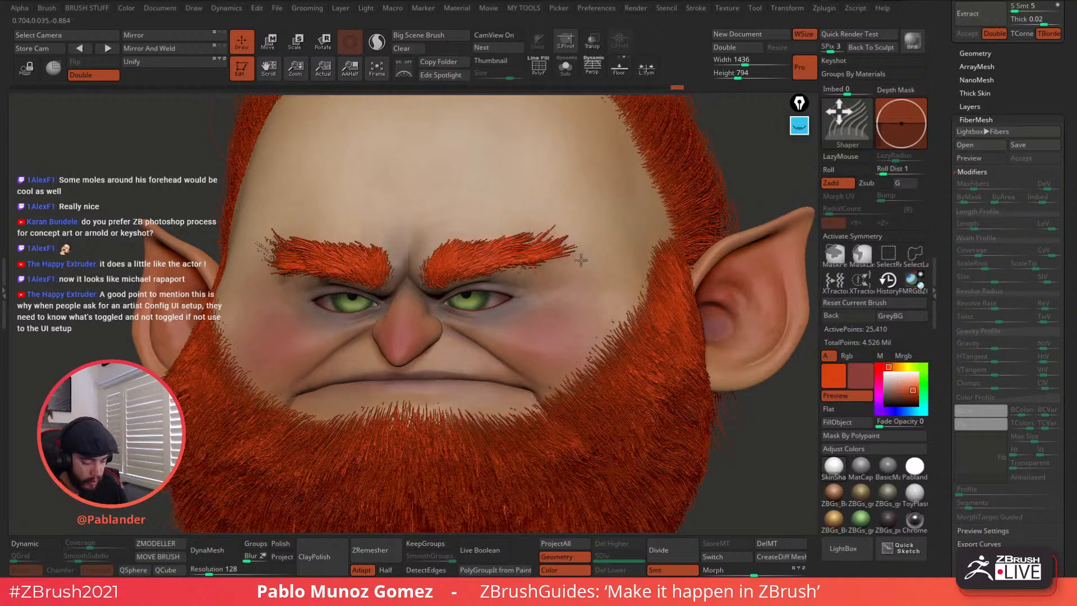
right_click_drag(522, 245, 572, 246)
left_click_drag(557, 233, 571, 242)
left_click_drag(483, 240, 499, 235)
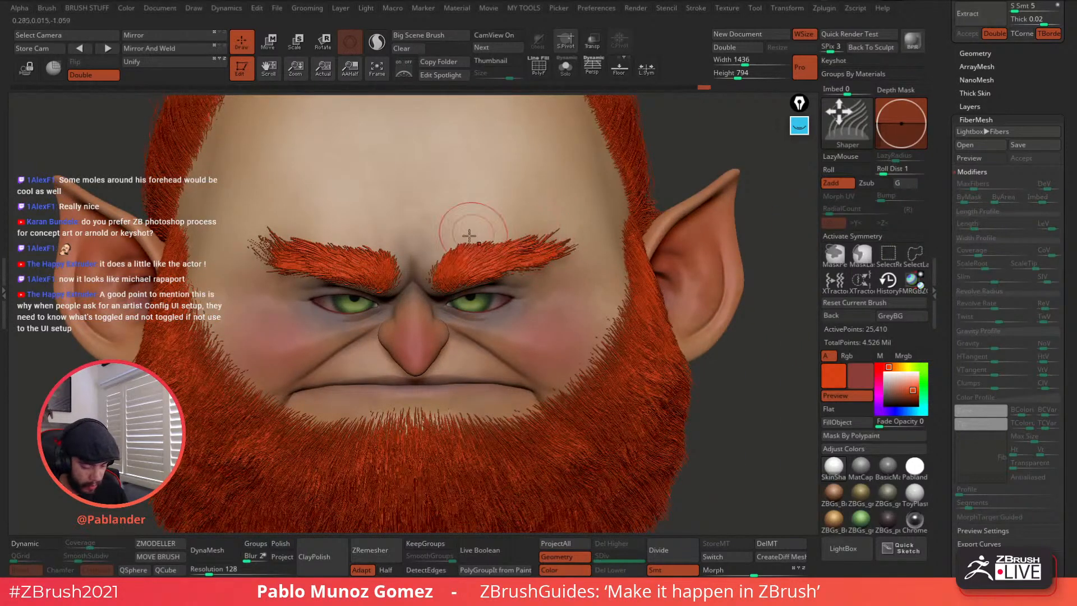
left_click_drag(445, 261, 449, 241)
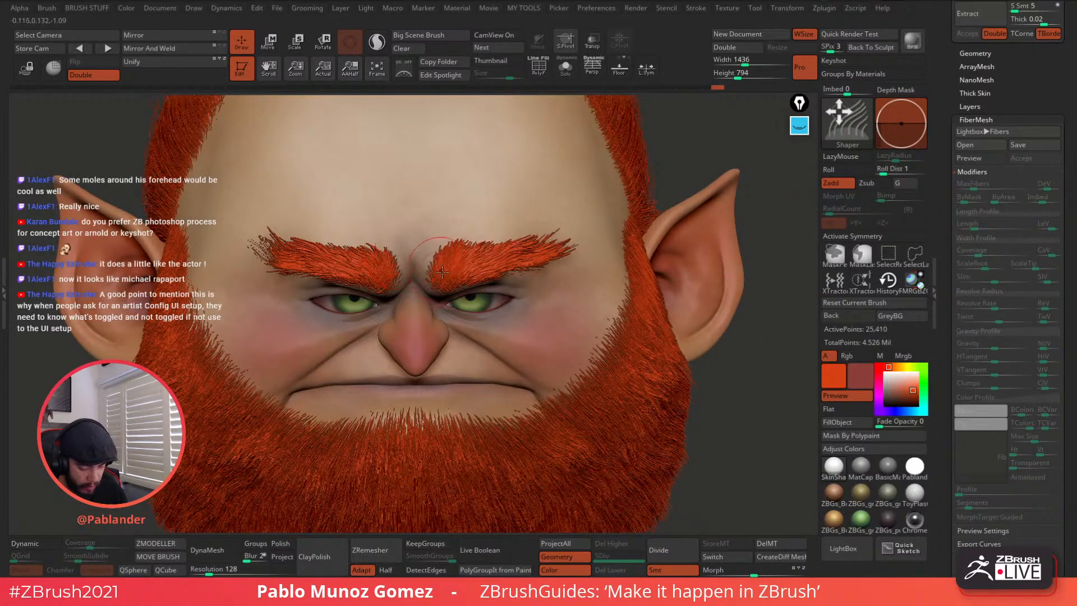
Step: Load the Fur lifter brush from the LightBox brushes and lift the fibers of both eyebrows off the skin
left_click(847, 548)
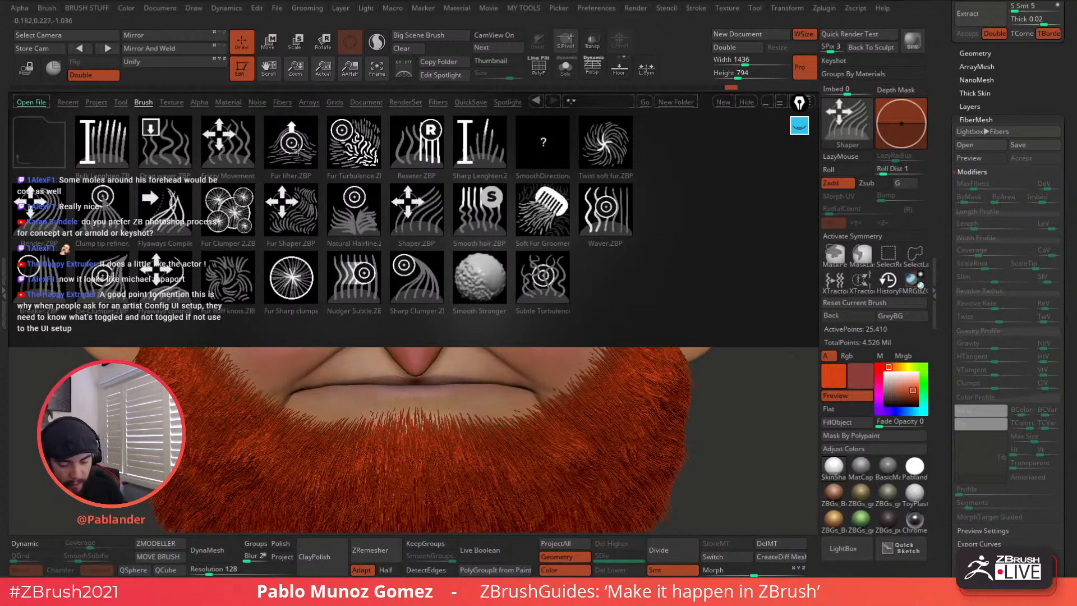
double_click(296, 142)
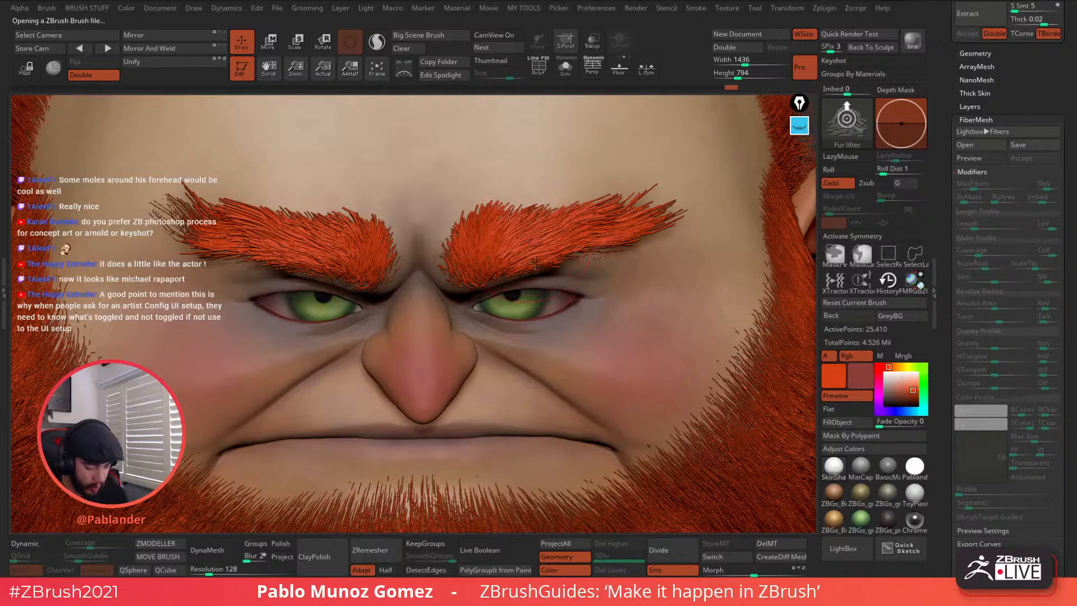
right_click_drag(537, 253, 540, 222)
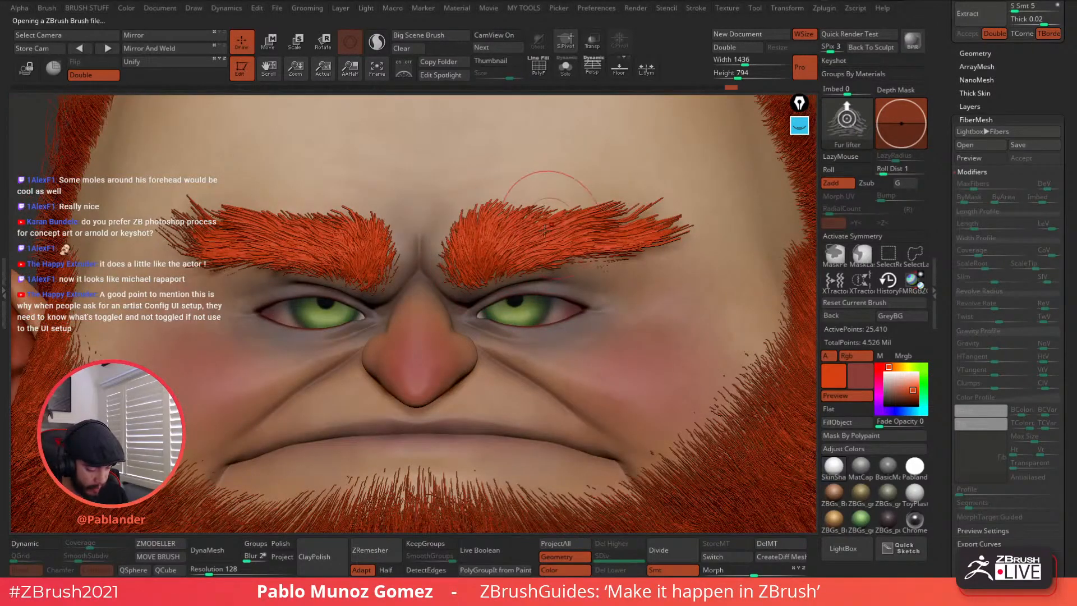
left_click_drag(547, 251, 611, 227)
left_click_drag(470, 245, 497, 214)
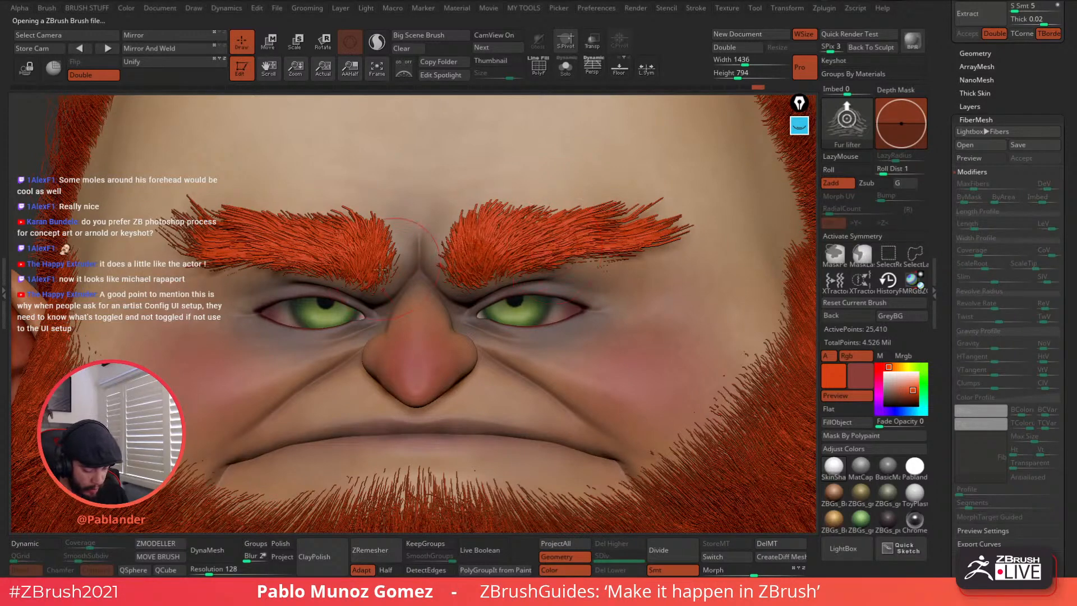
mouse_move(316, 248)
left_mouse_down()
mouse_move(288, 252)
mouse_move(258, 235)
left_mouse_up()
mouse_move(396, 228)
right_mouse_down()
mouse_move(383, 345)
mouse_move(410, 316)
right_mouse_up()
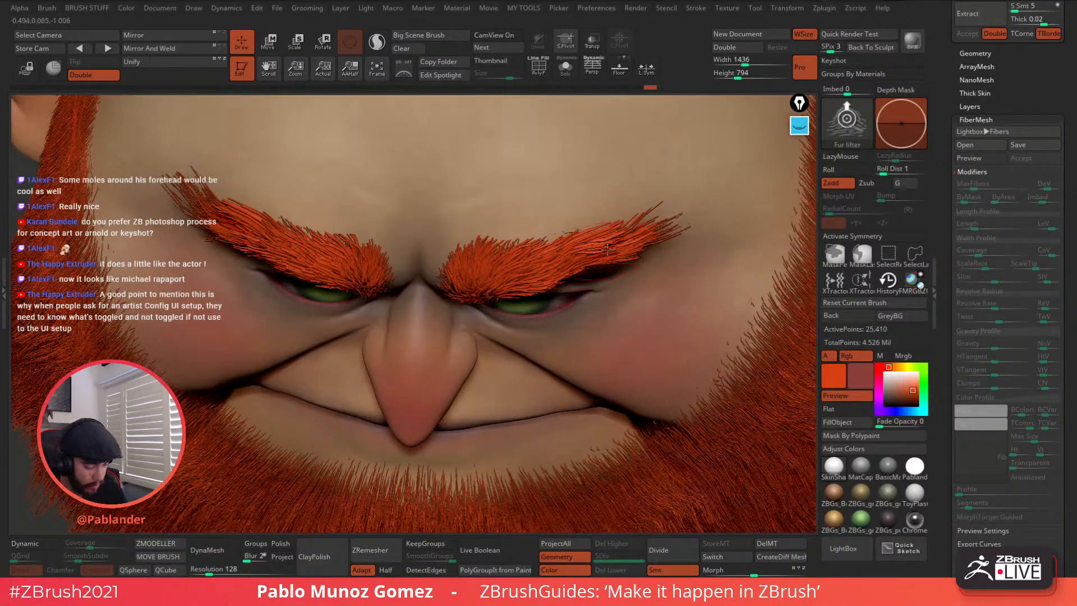
right_click_drag(608, 248, 587, 191, "shift")
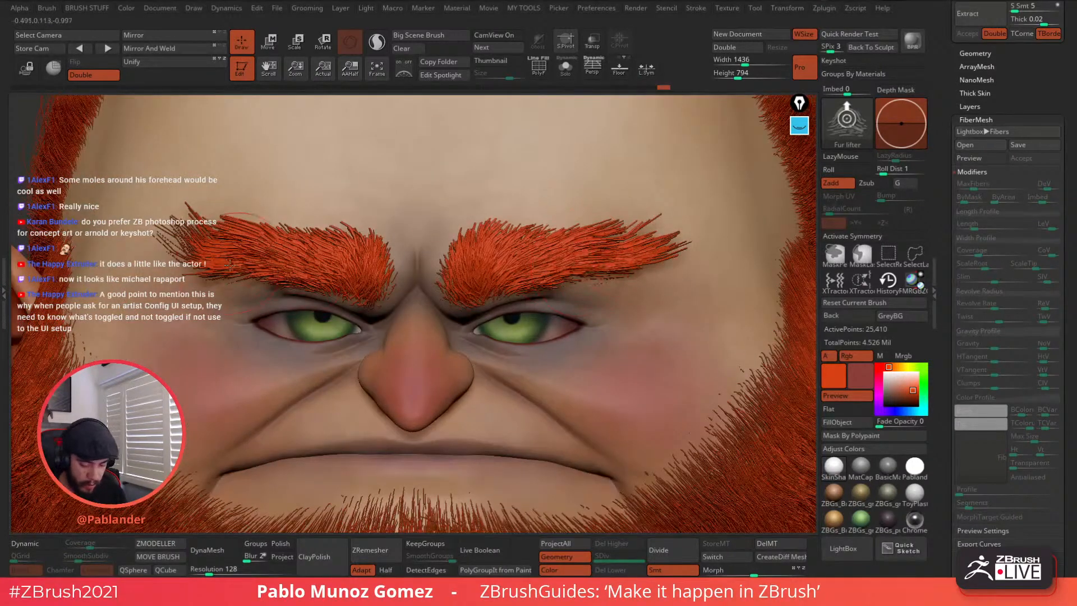
Step: Frame the whole head from the front and render it with Best Preview Render
right_click_drag(545, 329, 524, 277, "ctrl")
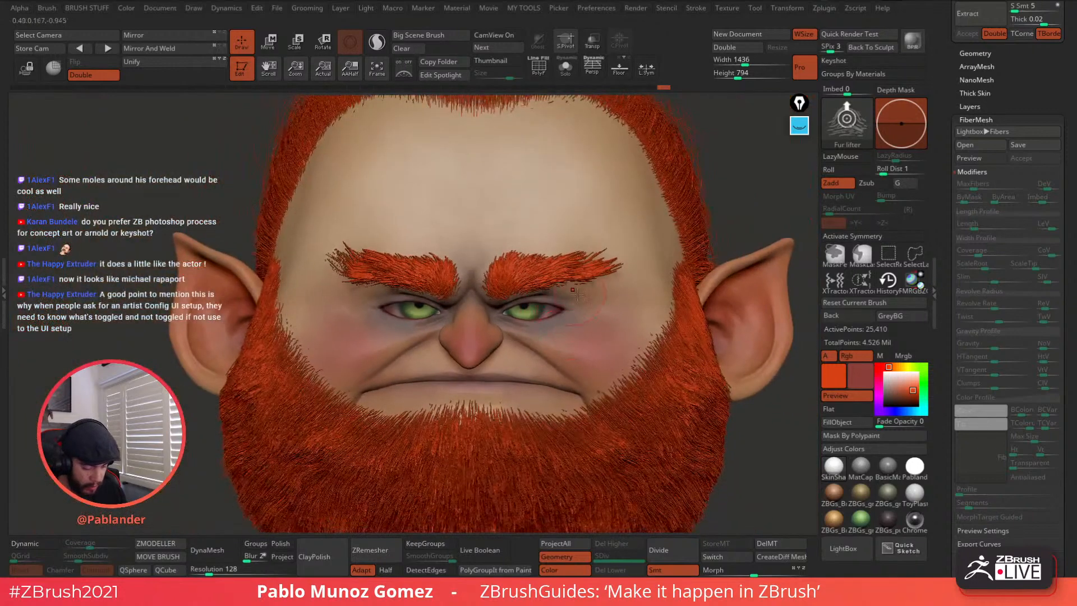
right_click_drag(625, 335, 700, 282, "ctrl")
right_click_drag(716, 326, 671, 319)
left_click(914, 41)
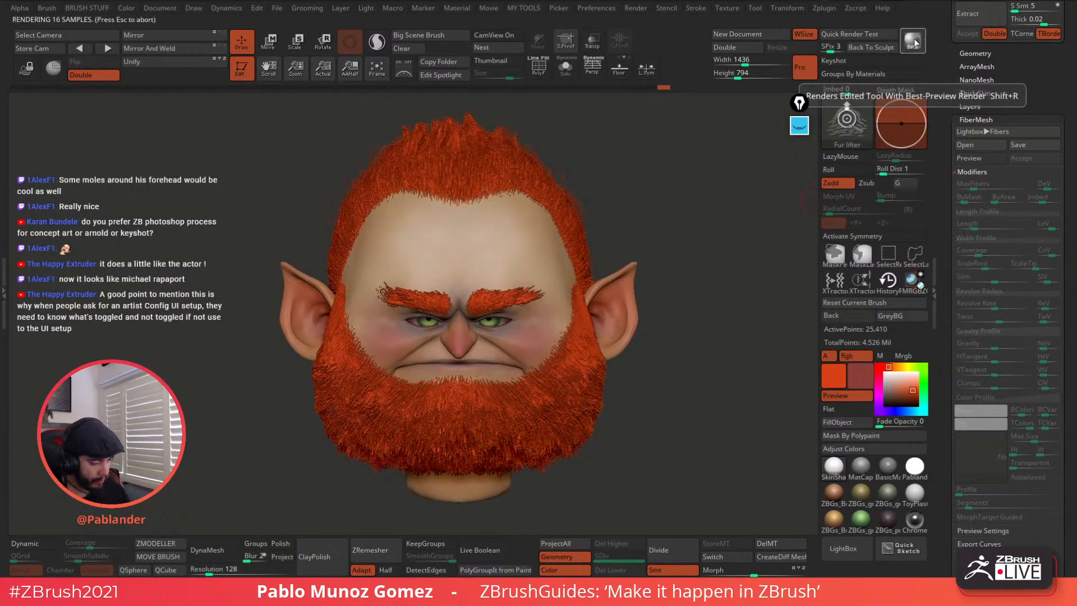
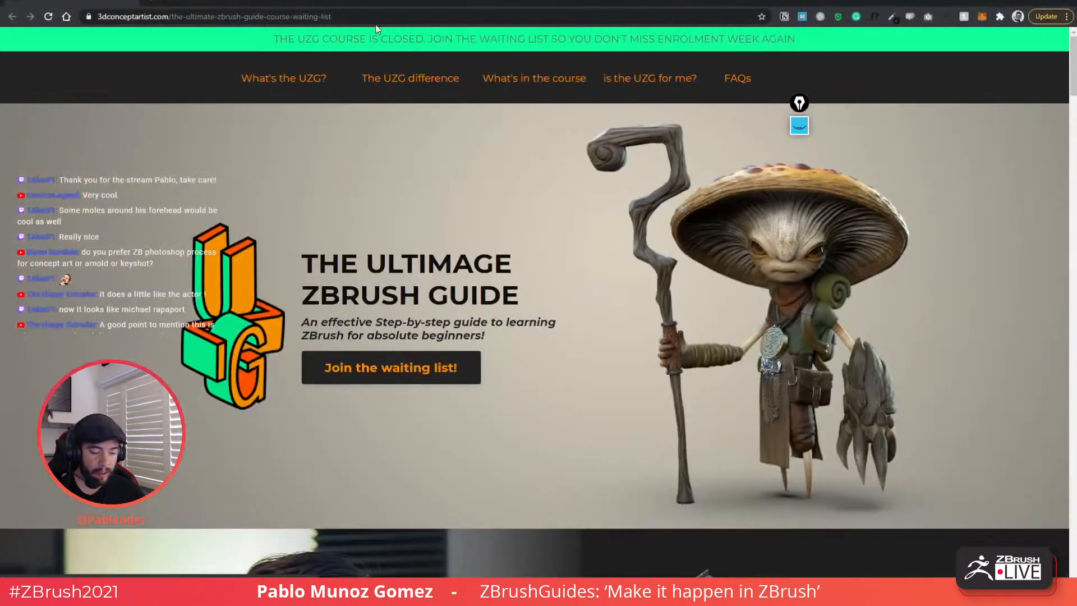
Step: Switch to the browser and select the web address of the Ultimate ZBrush Guide course waiting-list page
left_click(375, 14)
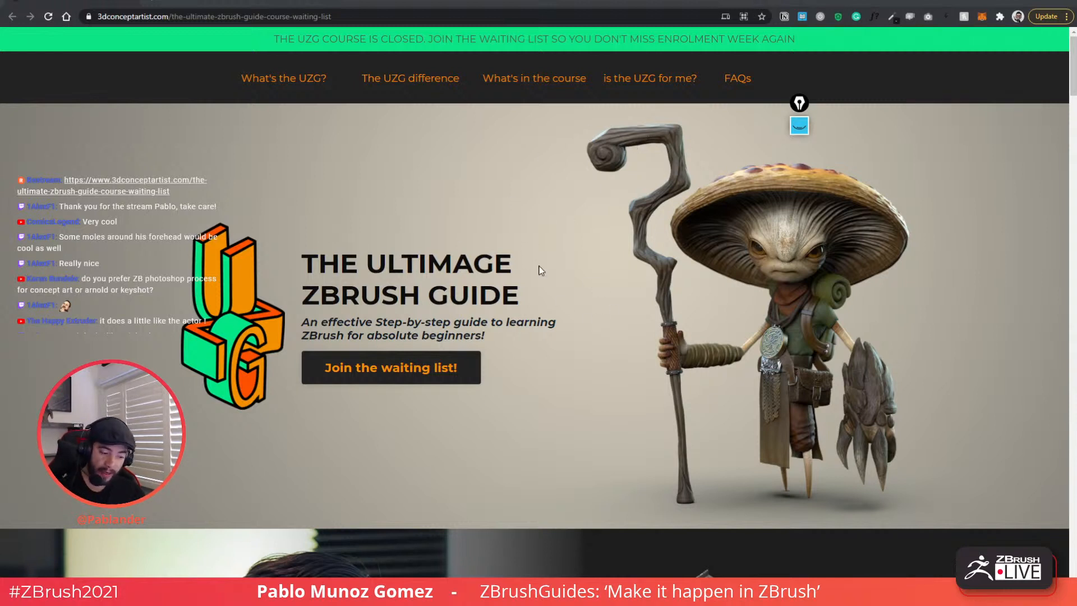
scroll(504, 377, "down", 1)
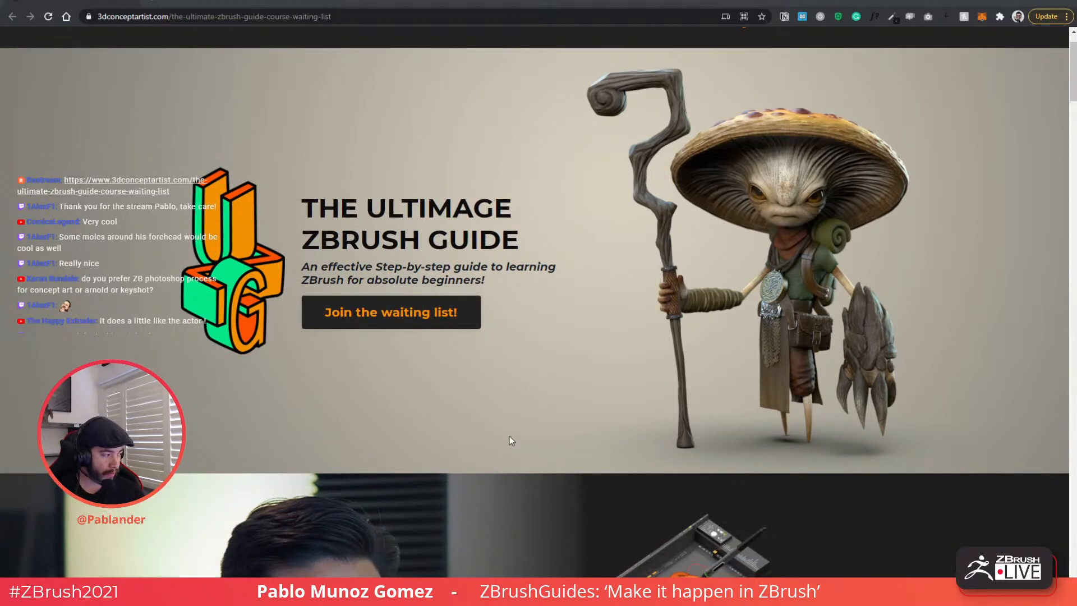
scroll(577, 281, "up", 1)
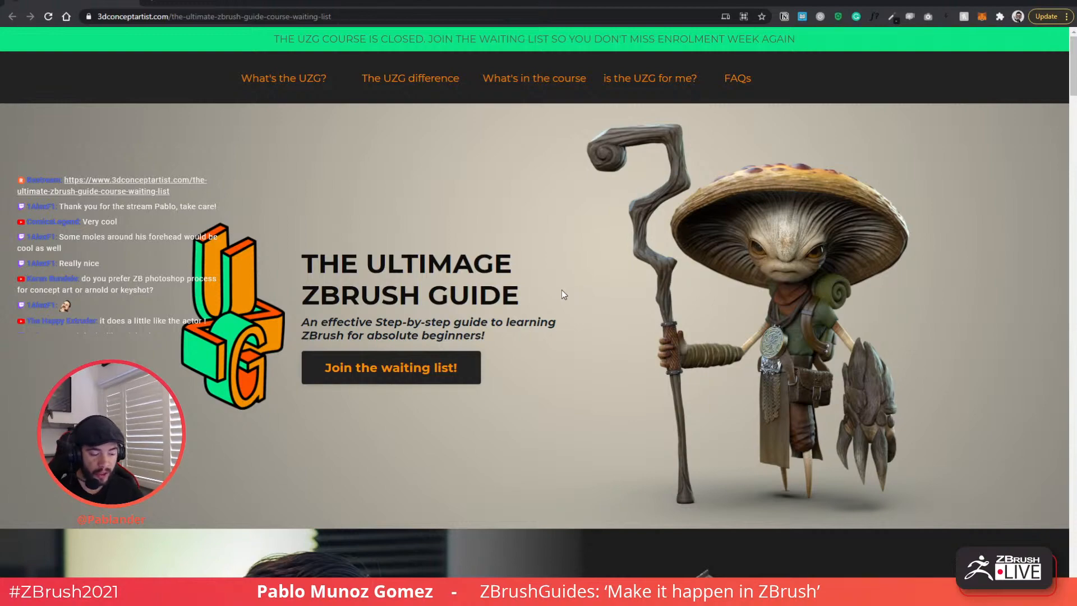
Step: Review the course module list and collapse the descriptions of Bonus Module 3 (Working with FiberMesh) and Bonus Module 2 (Posing & Rendering)
scroll(541, 303, "down", 15)
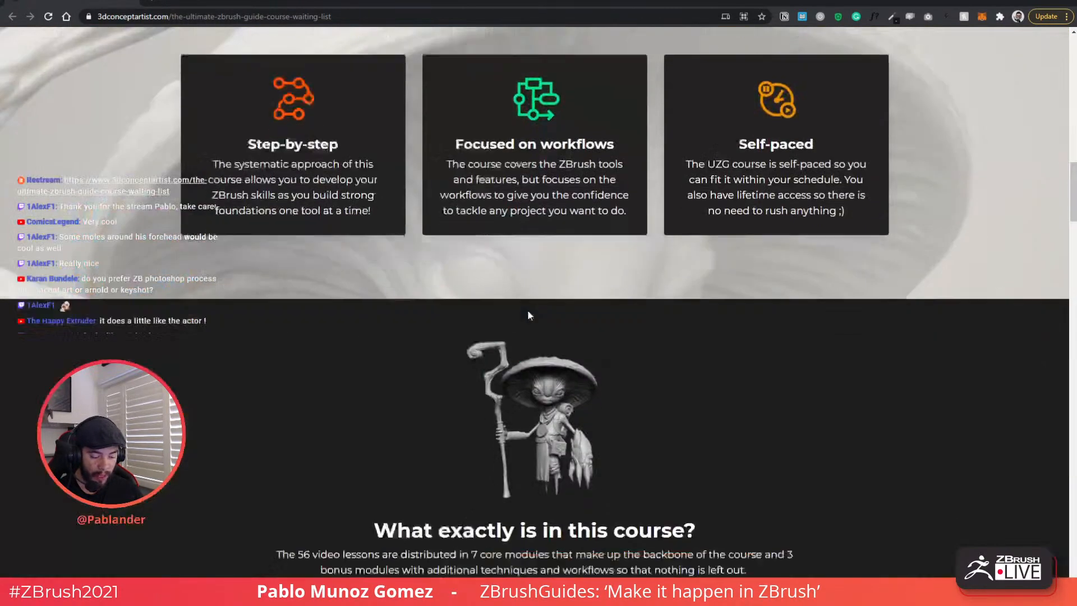
scroll(528, 309, "down", 10)
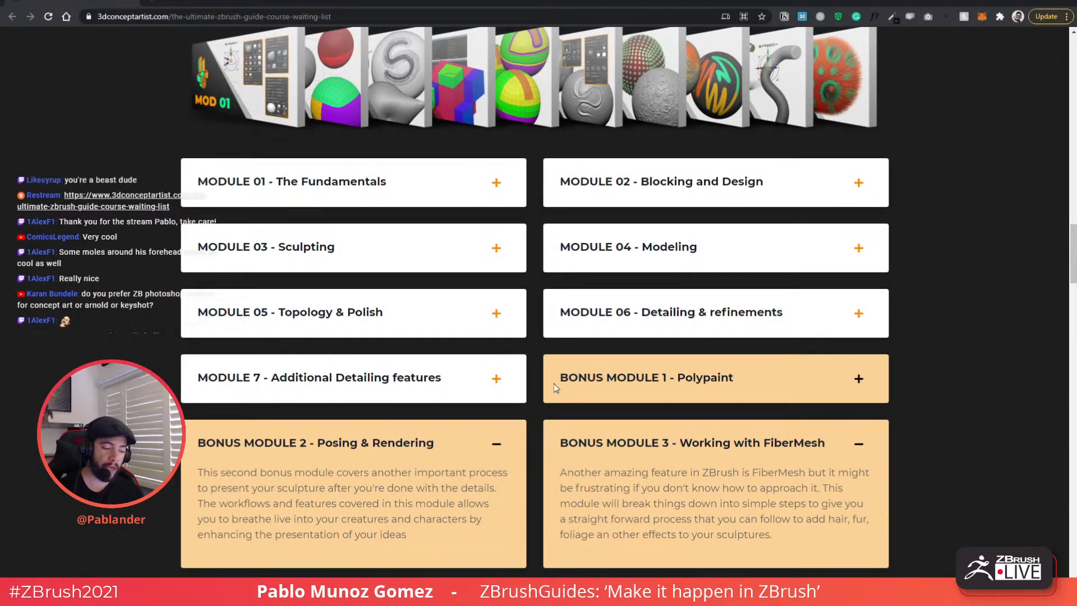
scroll(648, 421, "down", 1)
left_click(603, 393)
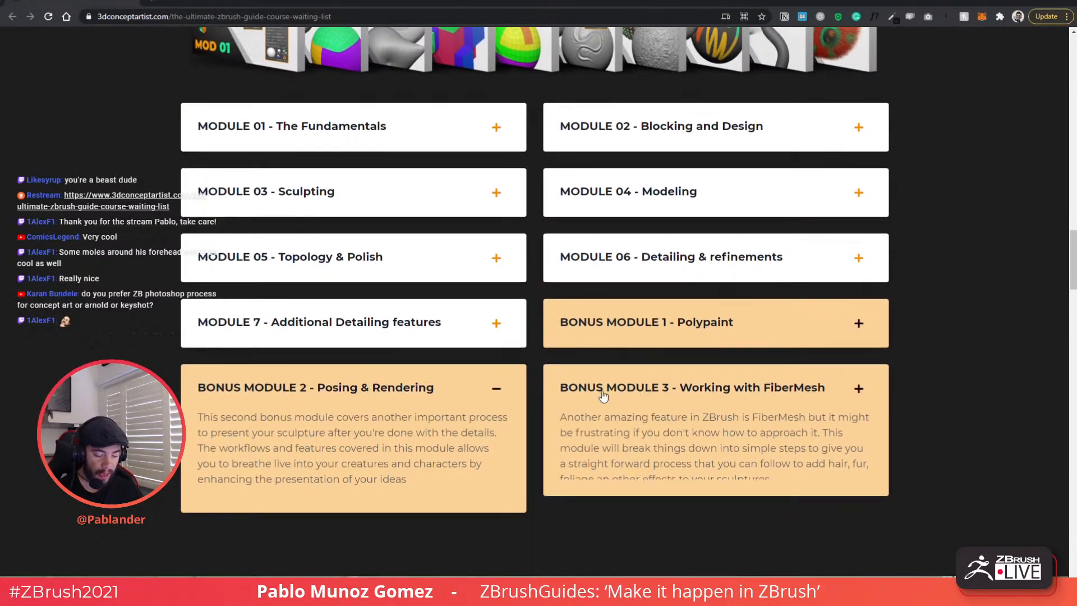
left_click(440, 387)
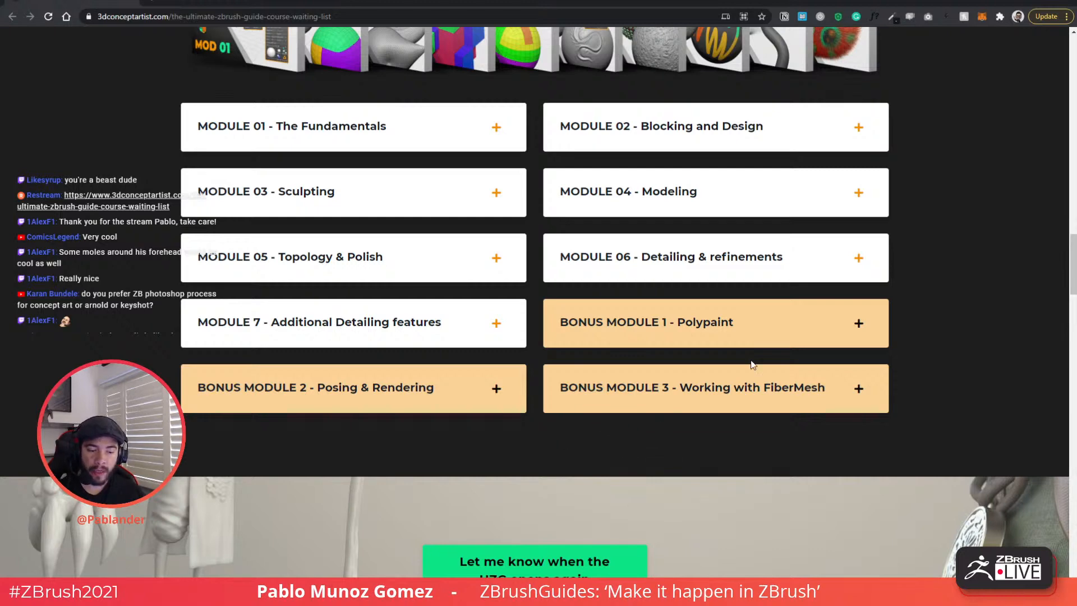
Step: Bring up the 3D Snippets Patreon page and open its public view at the membership level section
scroll(820, 282, "up", 5)
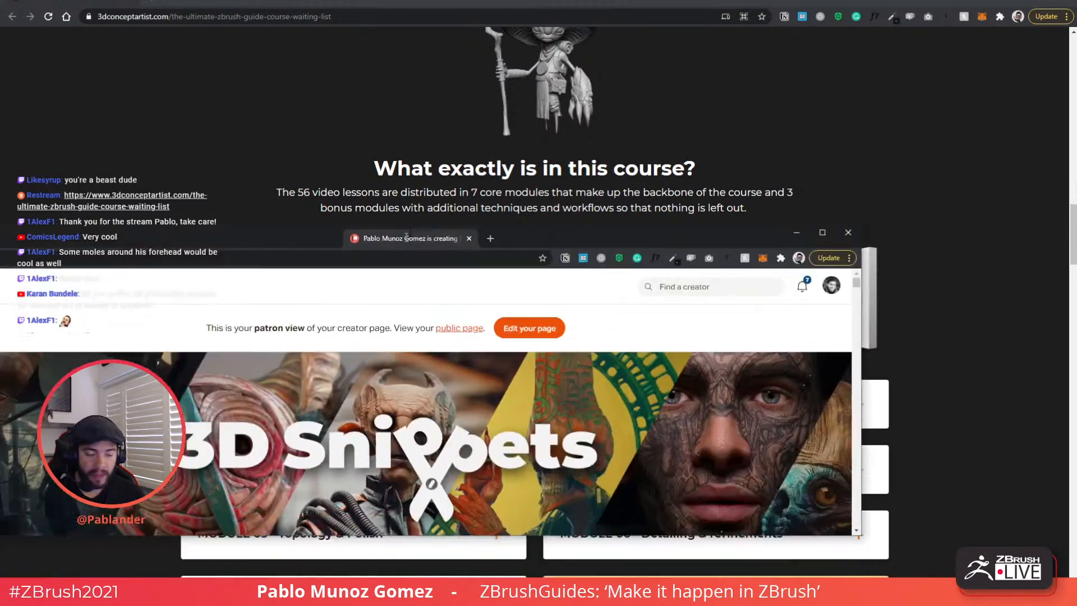
left_click(329, 4)
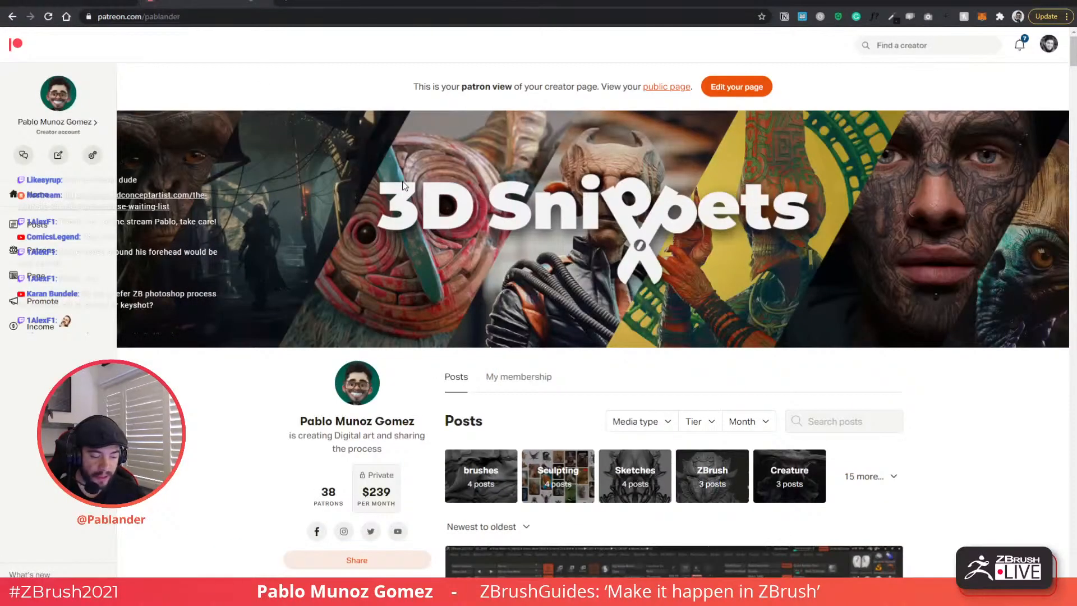
left_click(665, 88)
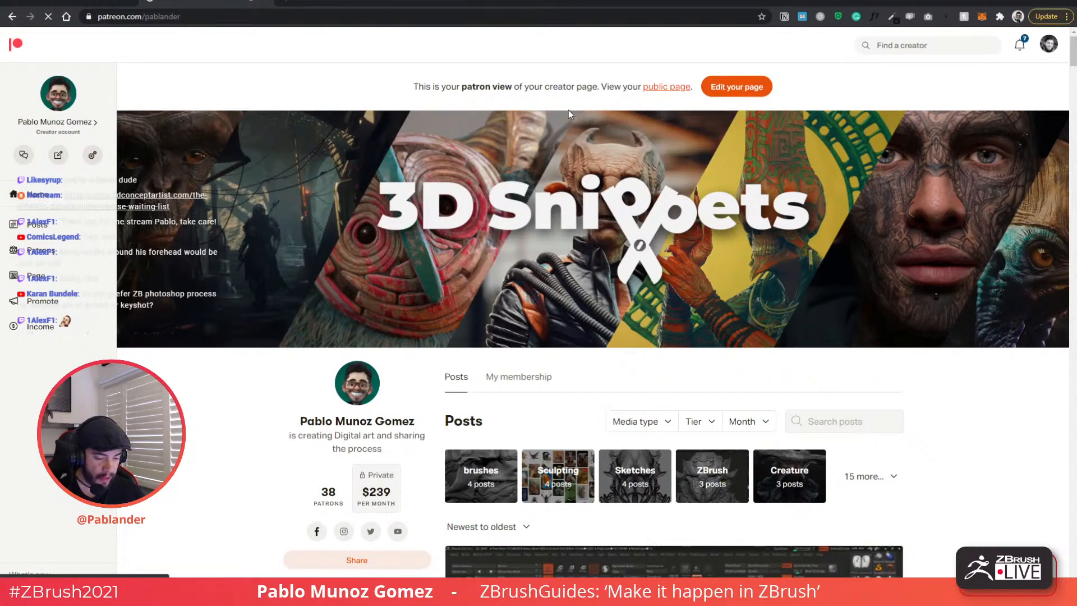
scroll(407, 115, "down", 4)
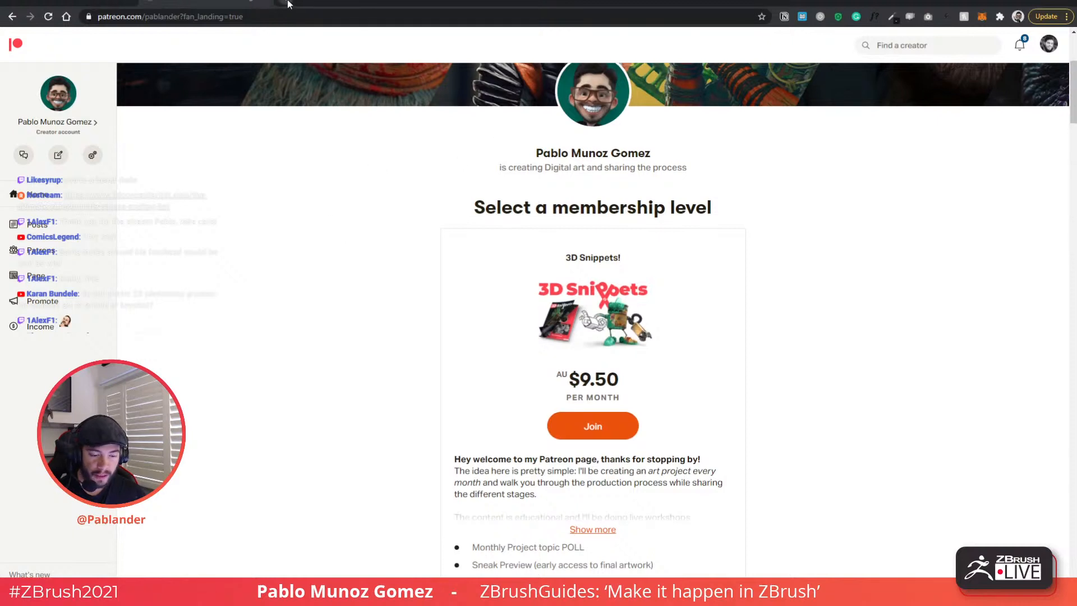
Step: Replace the Patreon page's web address with 3dsnippets.com and select that short address for sharing
left_click(258, 20)
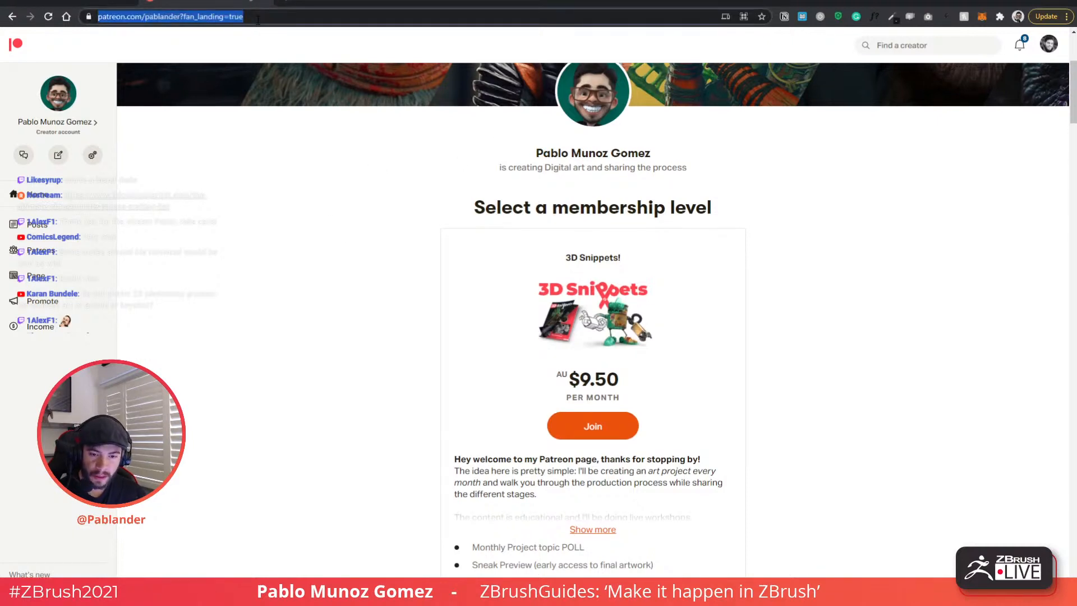
type("3ds")
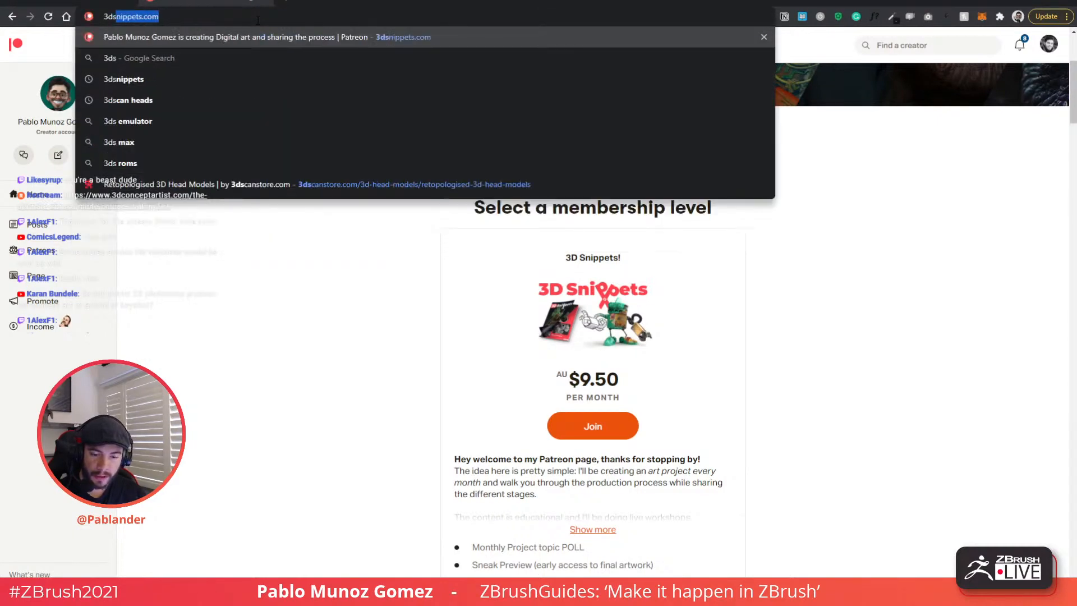
key("ctrl+a")
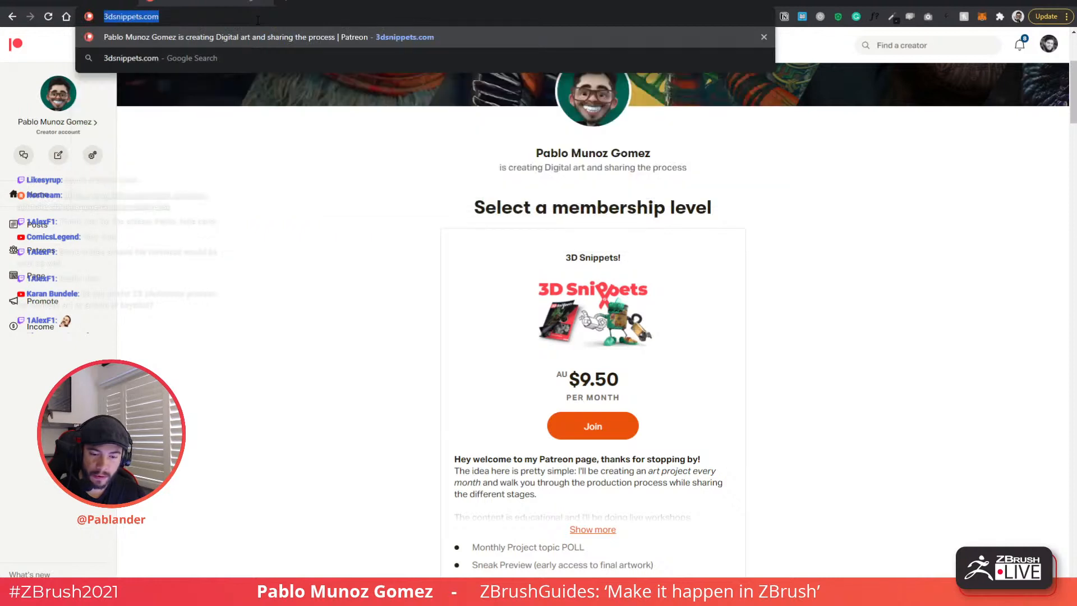
left_click(250, 189)
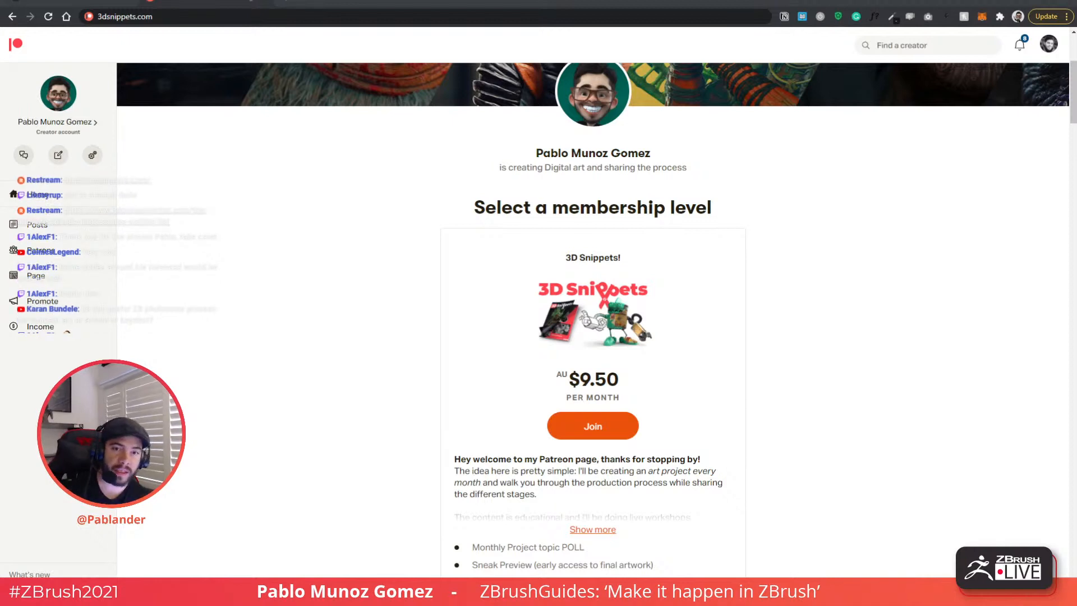
Step: Examine the 3D Snippets membership level's monthly price, description and list of benefits
scroll(494, 286, "up", 4)
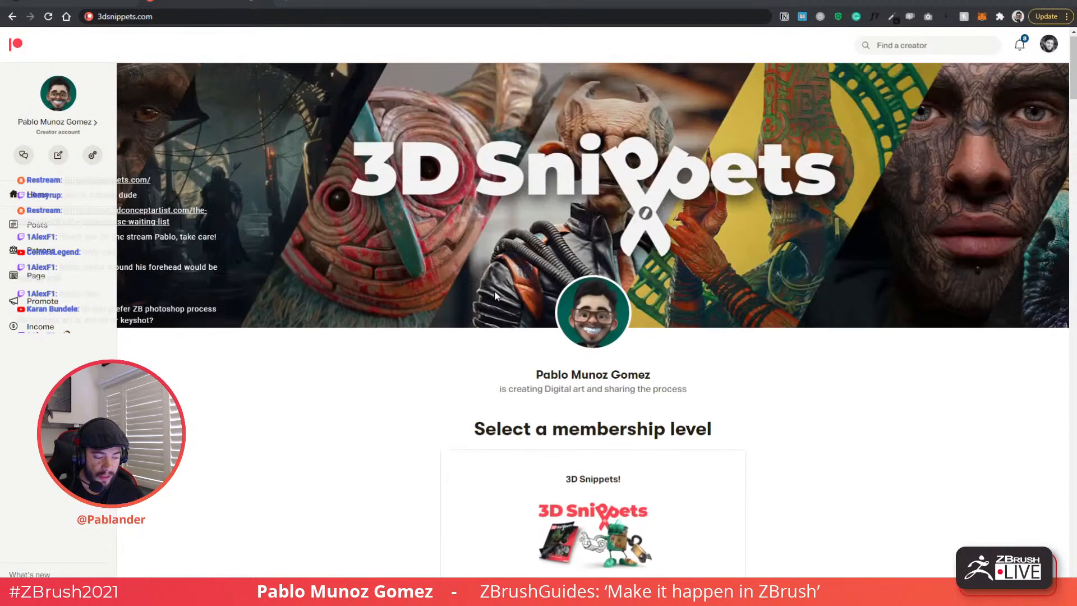
scroll(442, 313, "down", 2)
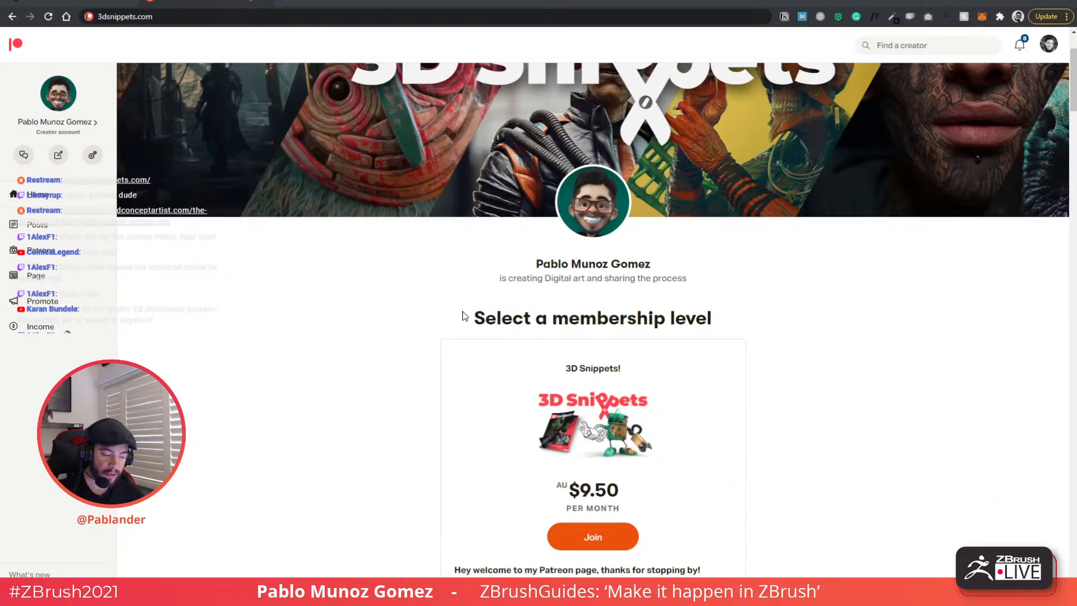
scroll(444, 319, "down", 1)
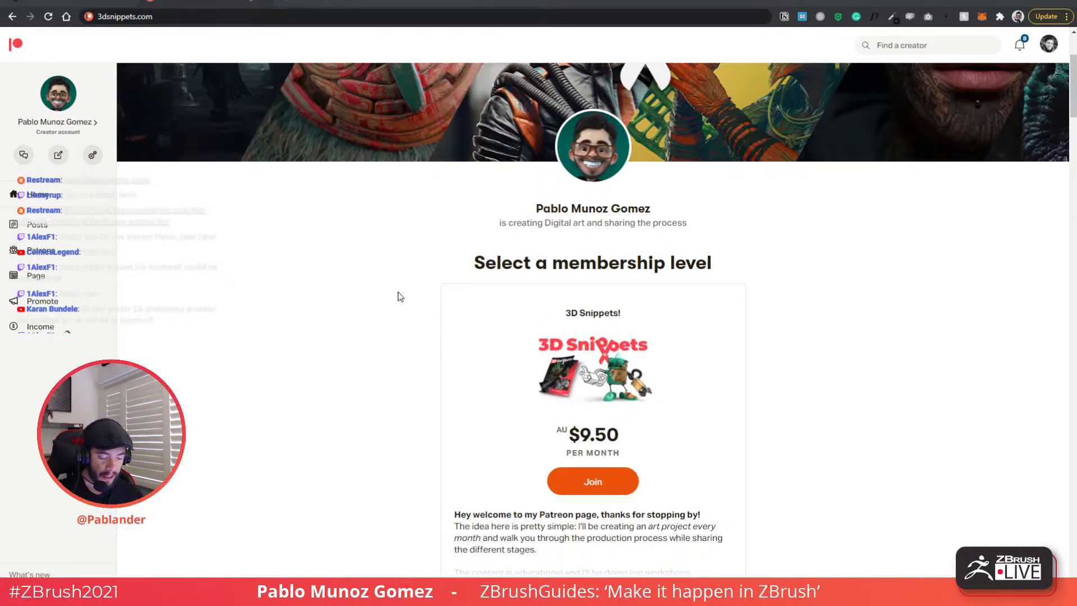
scroll(353, 242, "down", 2)
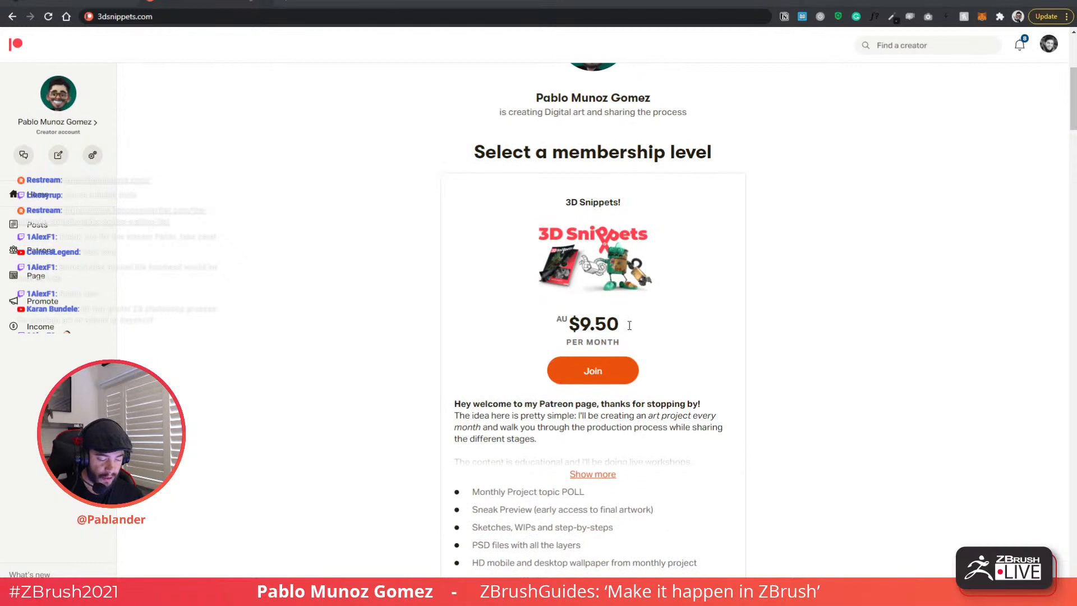
scroll(387, 343, "up", 2)
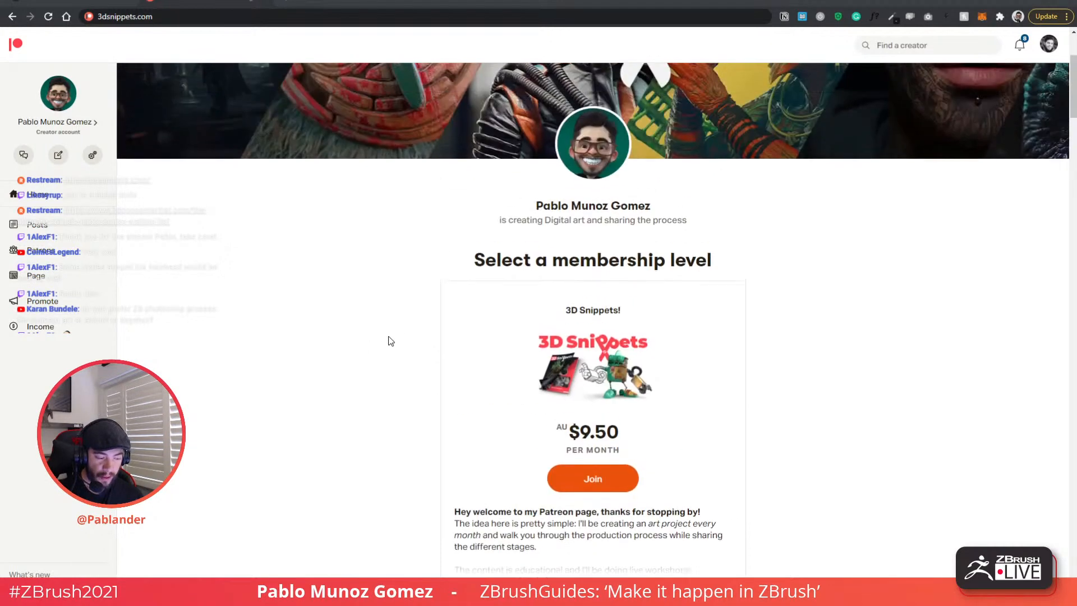
scroll(404, 337, "down", 2)
scroll(417, 333, "down", 2)
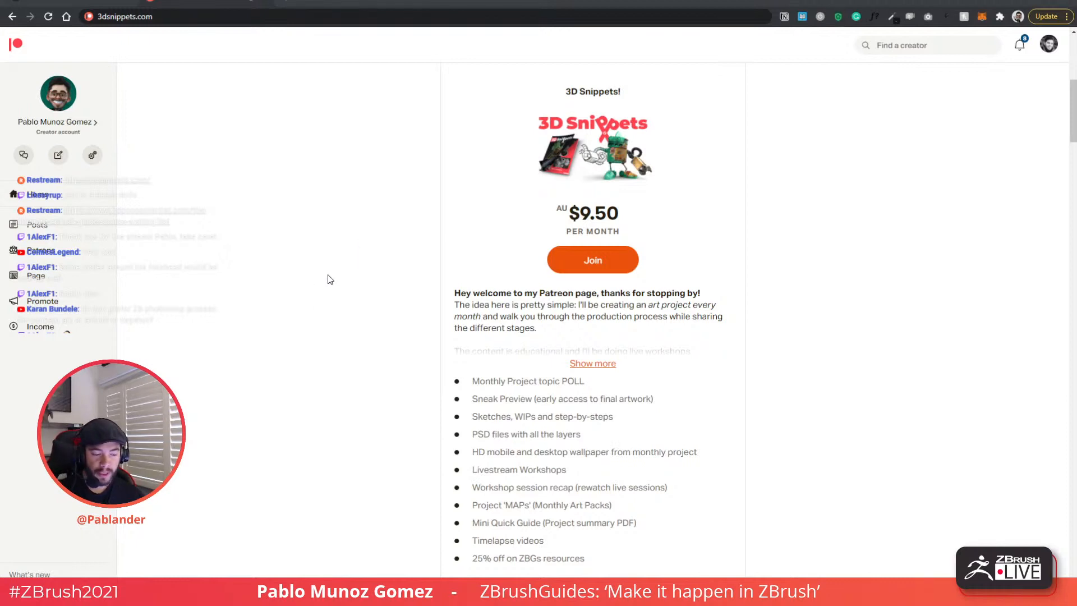
scroll(345, 273, "up", 1)
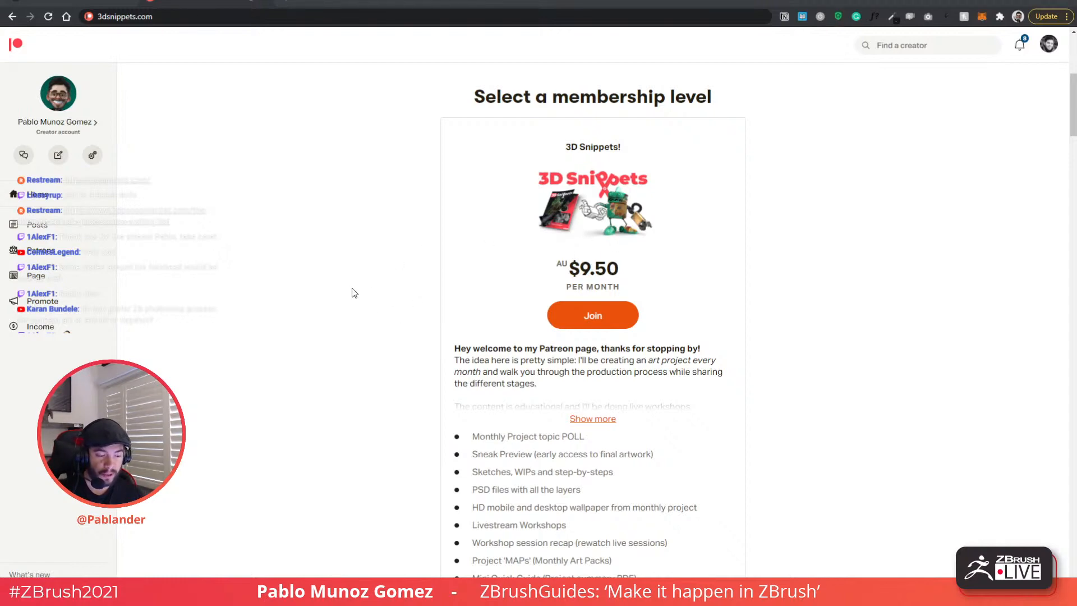
scroll(353, 292, "up", 1)
scroll(354, 292, "up", 5)
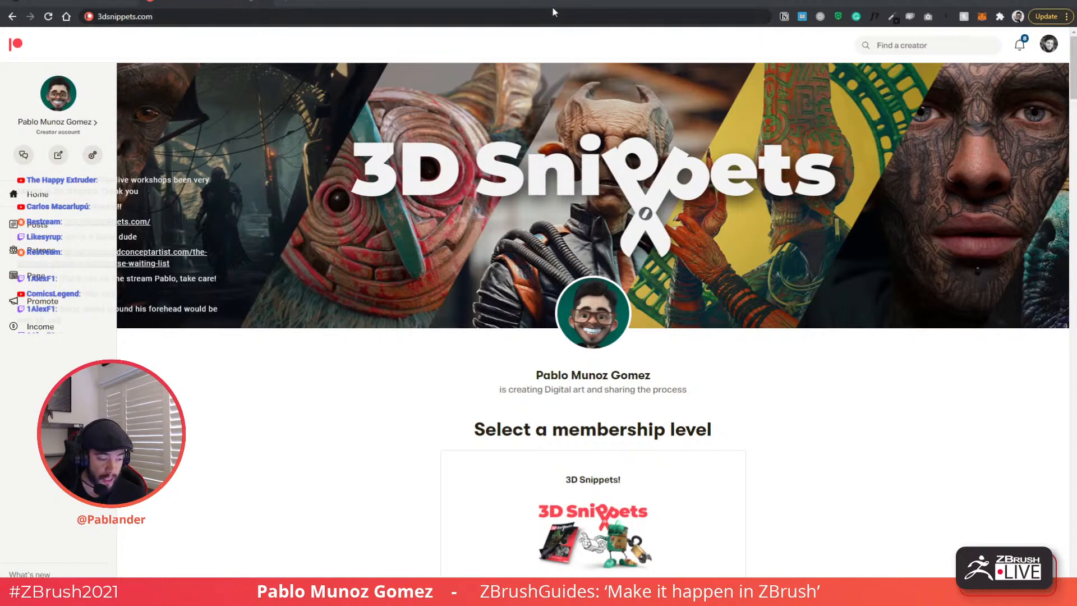
Step: Bring up the artist's personal website, select its domain in the web address and review the project and training links
left_click_drag(550, 2, 0, 90)
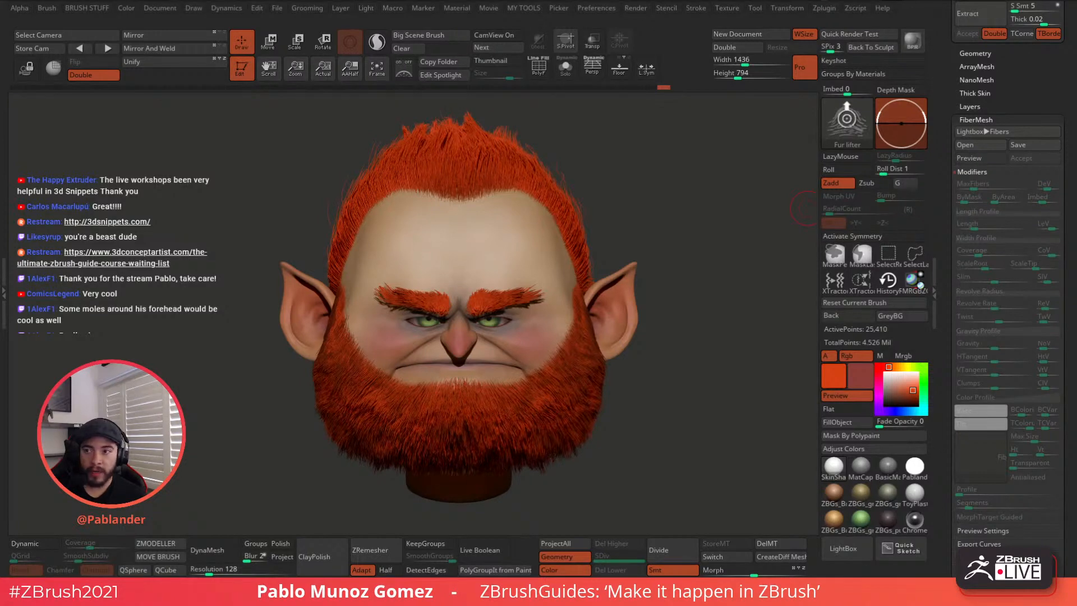
left_click_drag(0, 168, 227, 1)
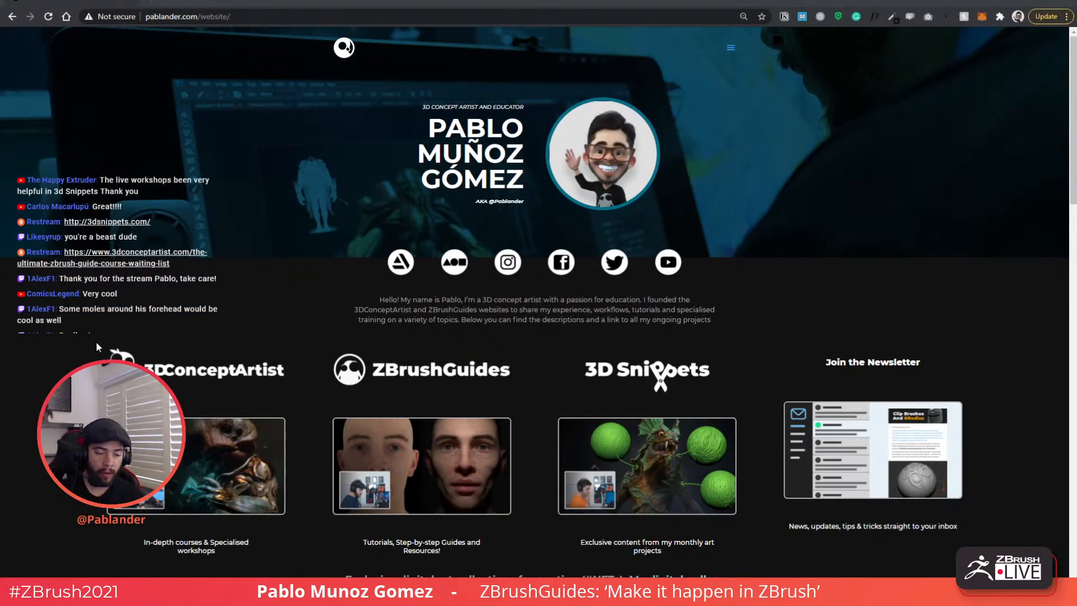
left_click(324, 20)
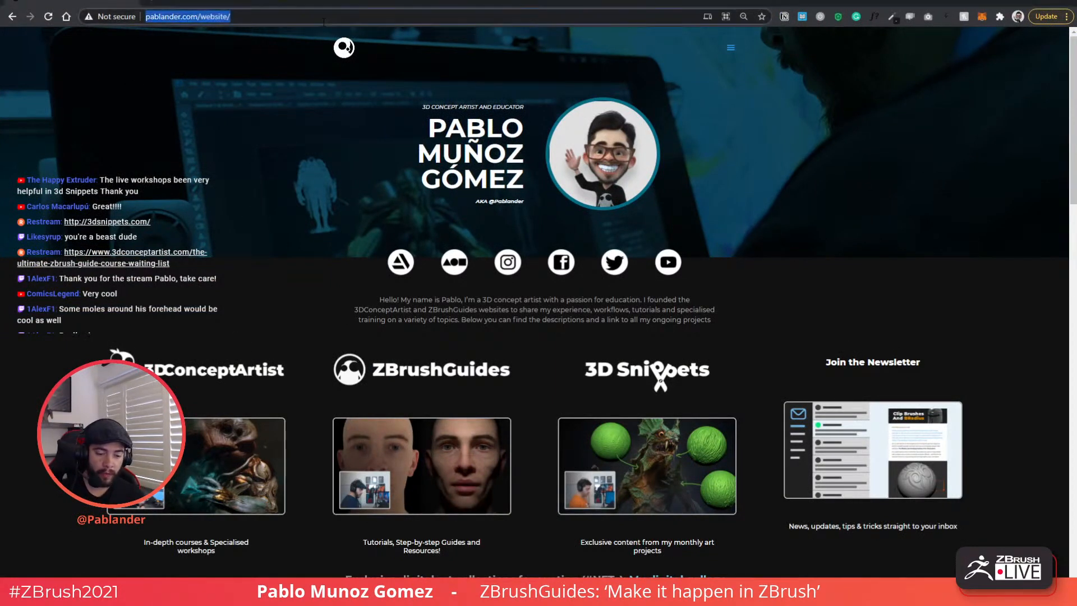
left_click(192, 16)
left_click_drag(200, 16, 145, 17)
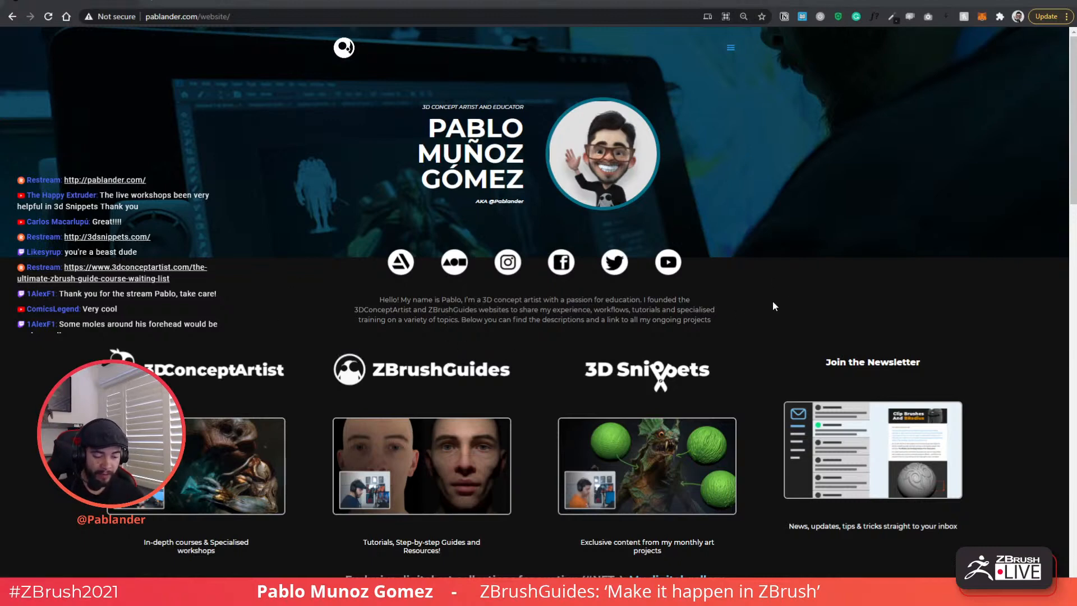
scroll(825, 224, "down", 4)
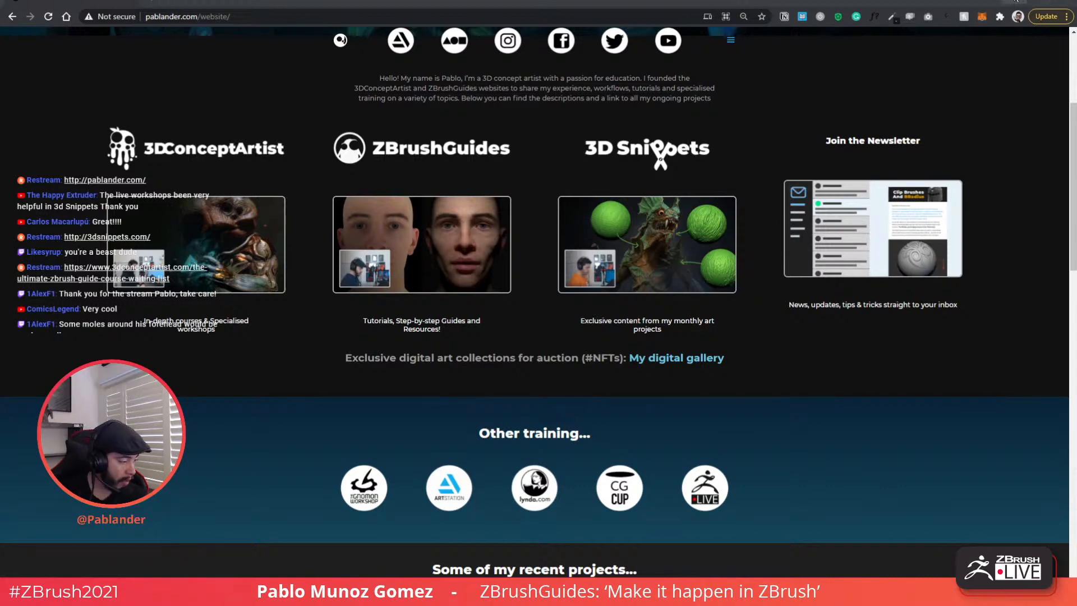
Step: Switch back to ZBrush and turn the bearded head slightly to inspect the finished fibers
key("alt+Tab")
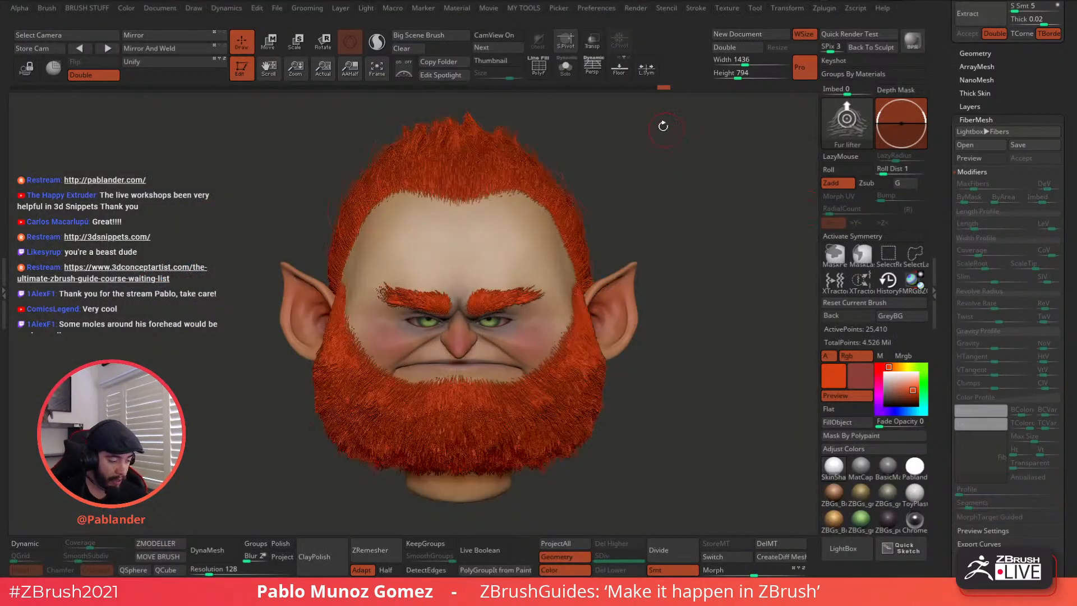
left_click(278, 8)
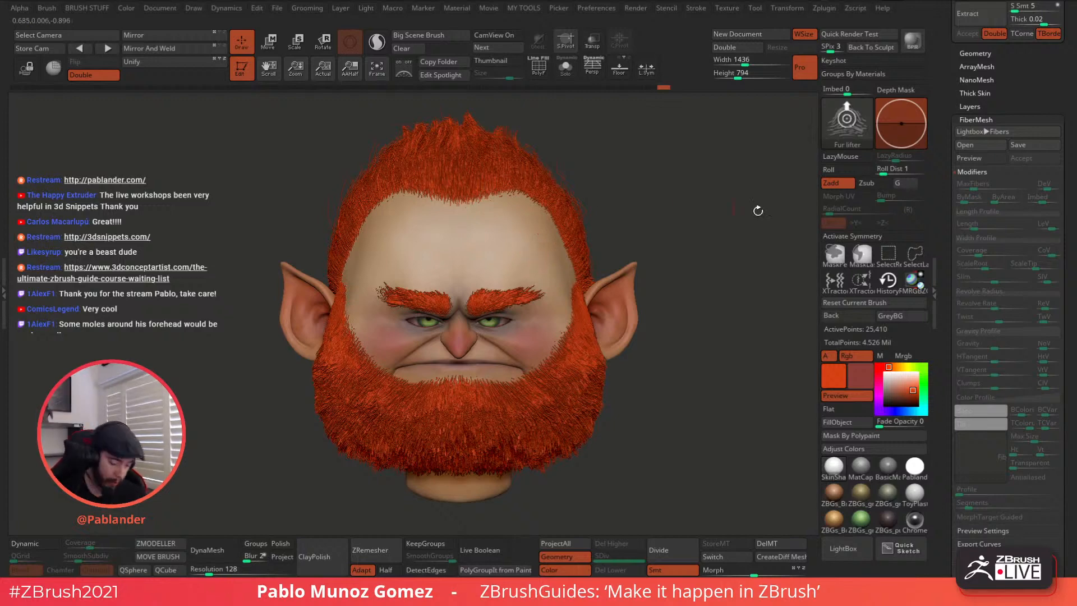
left_click_drag(771, 216, 723, 172)
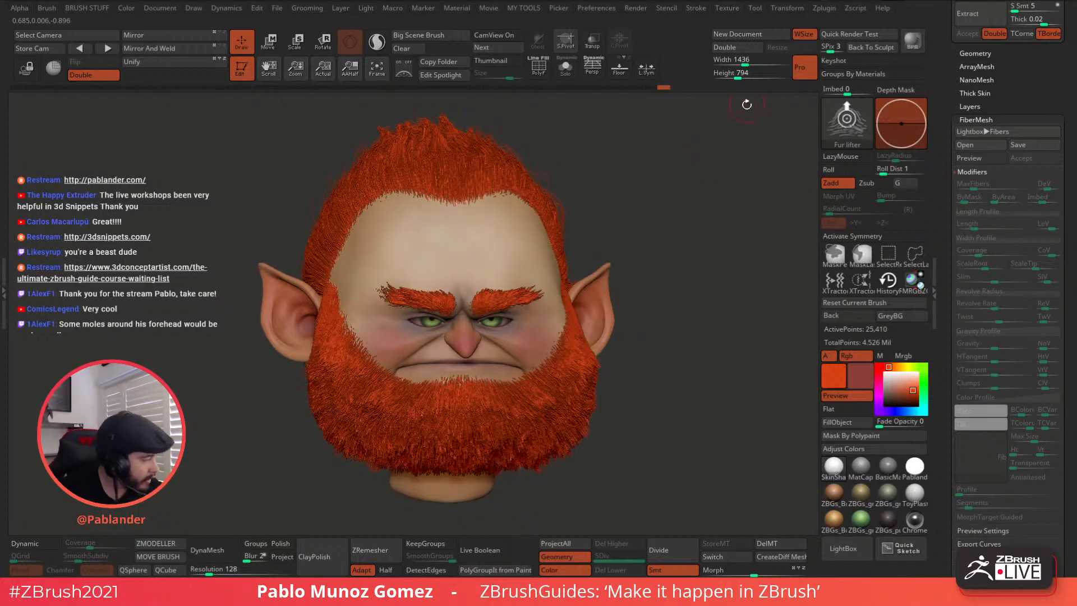
left_click(746, 74)
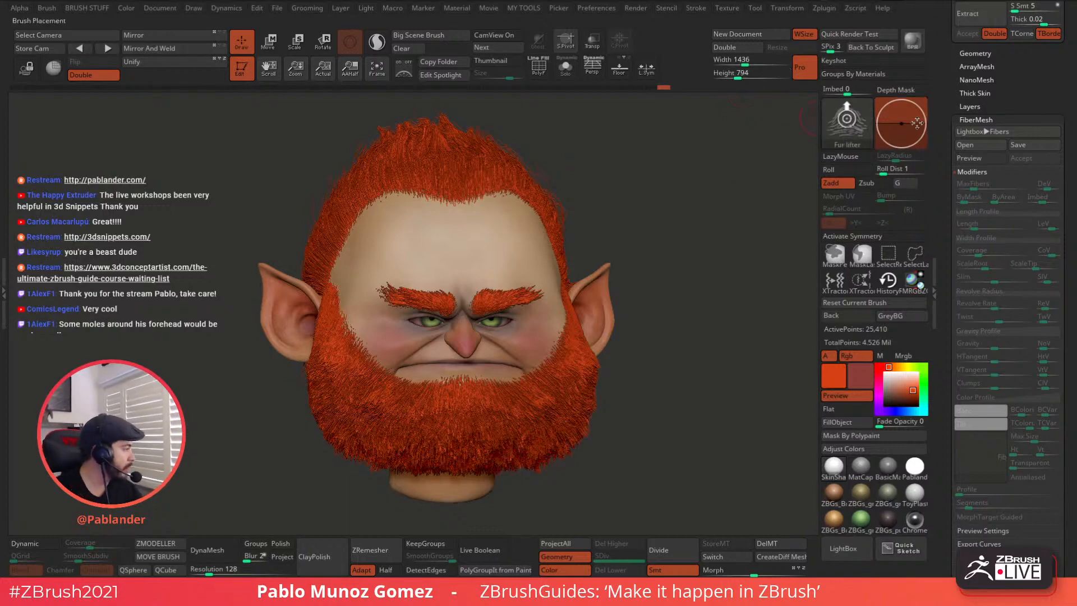